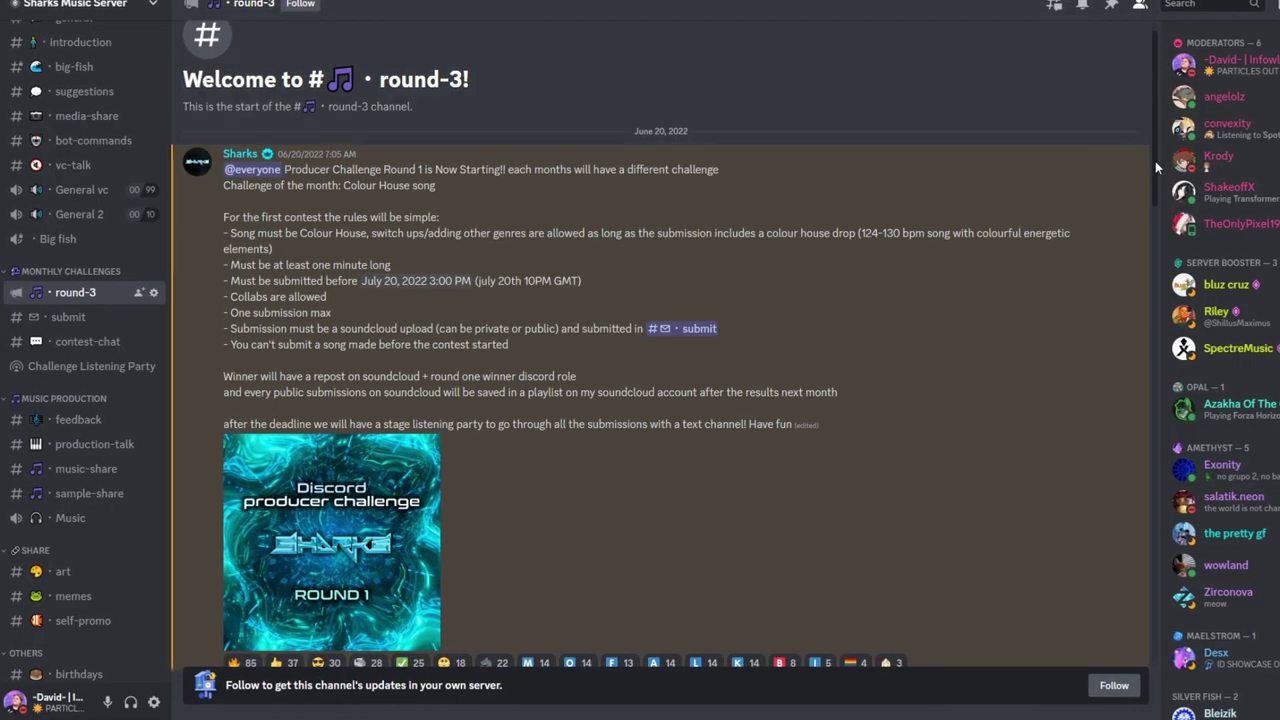
Read the Round 1 producer challenge rules in the Discord round-3 channel
scroll(1155, 161, down, 2)
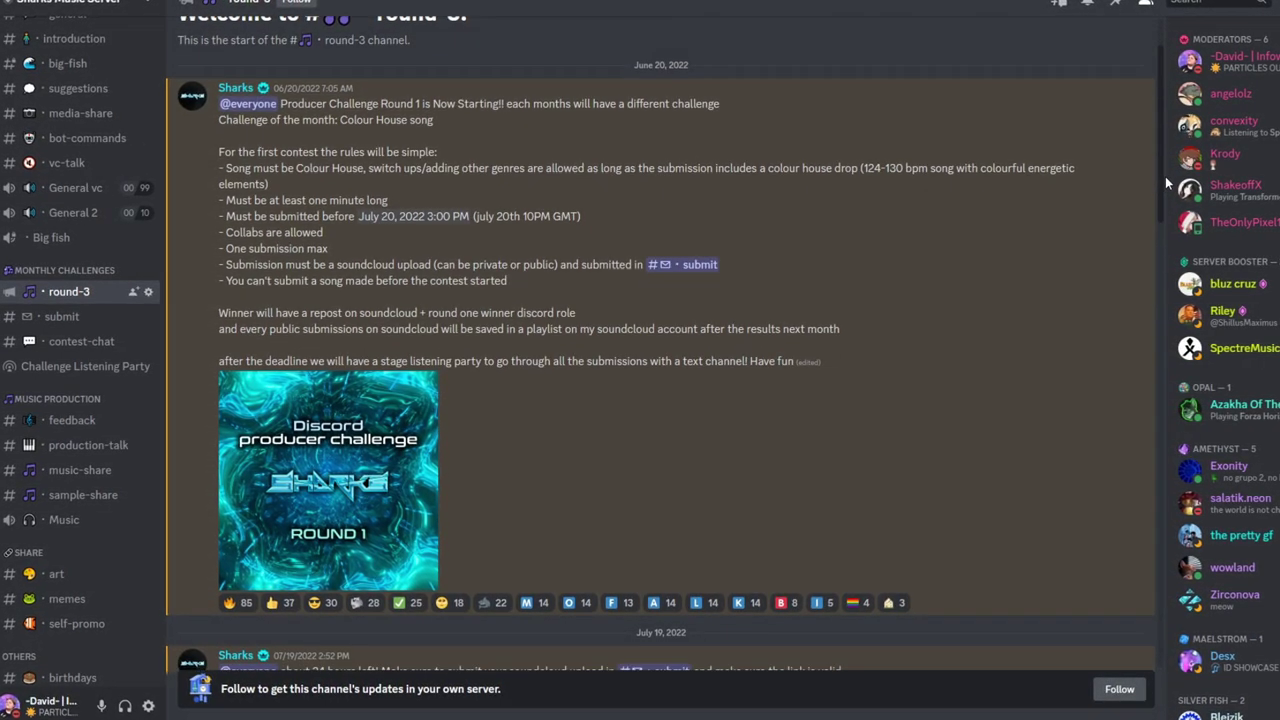
scroll(1167, 176, down, 1)
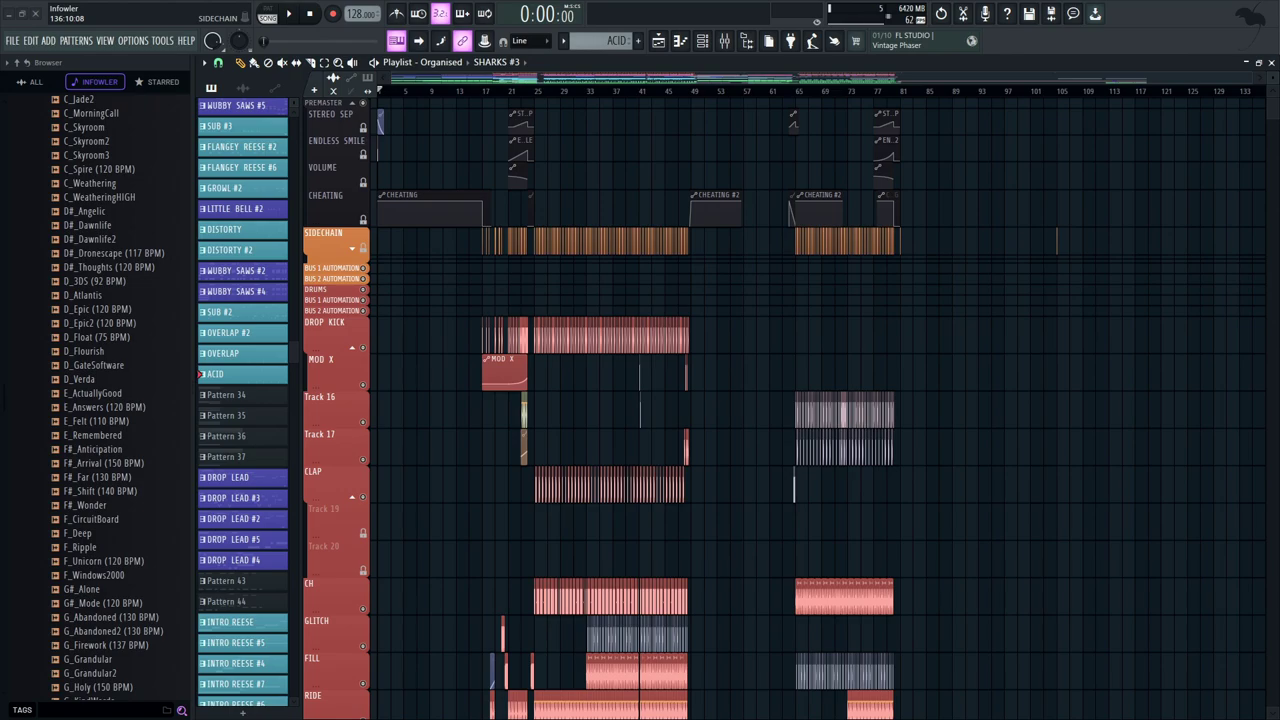
Switch to the FL Studio project and solo the COOL ARP track in the playlist
scroll(1265, 110, down, 1)
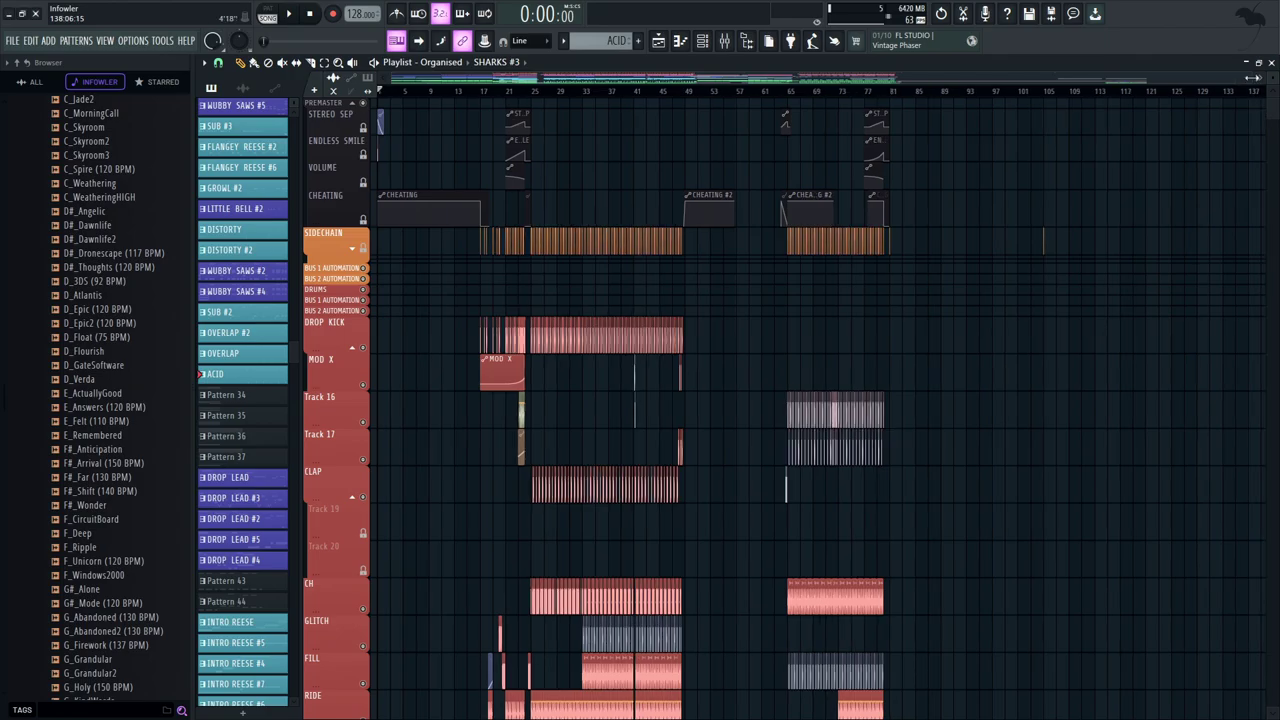
scroll(551, 194, up, 5)
scroll(731, 271, down, 5)
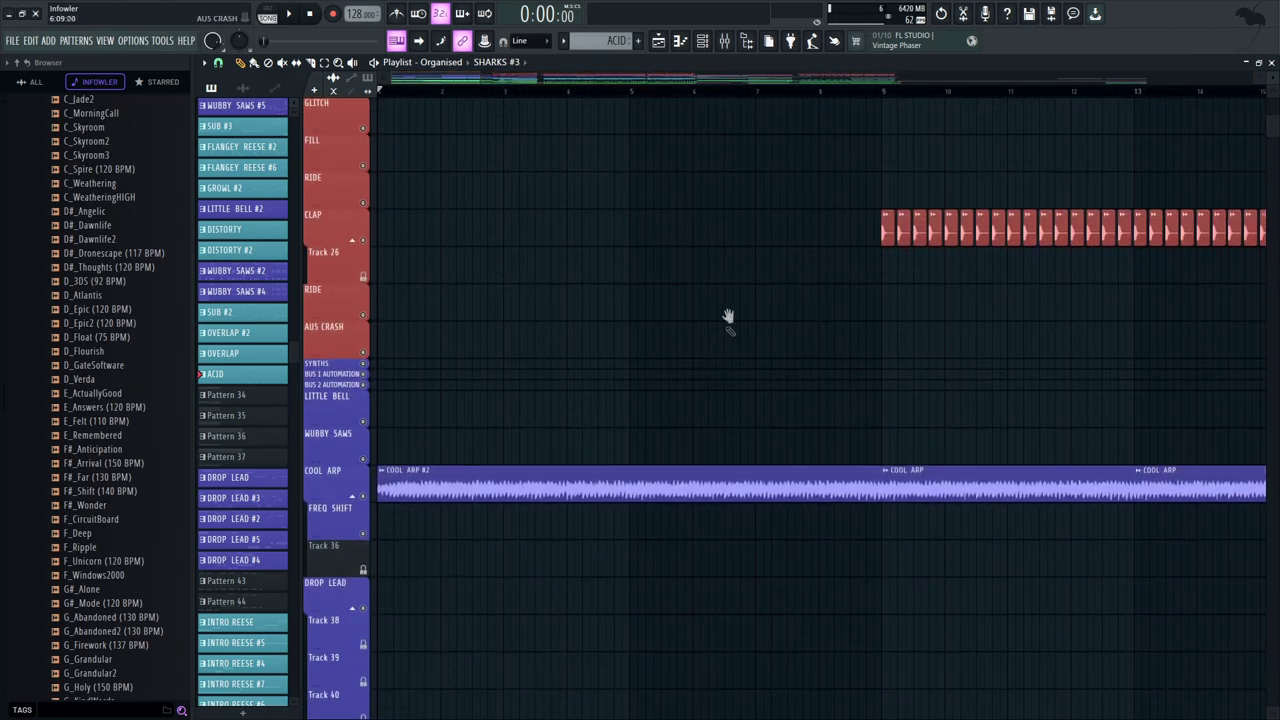
scroll(740, 315, down, 1)
scroll(700, 310, down, 6)
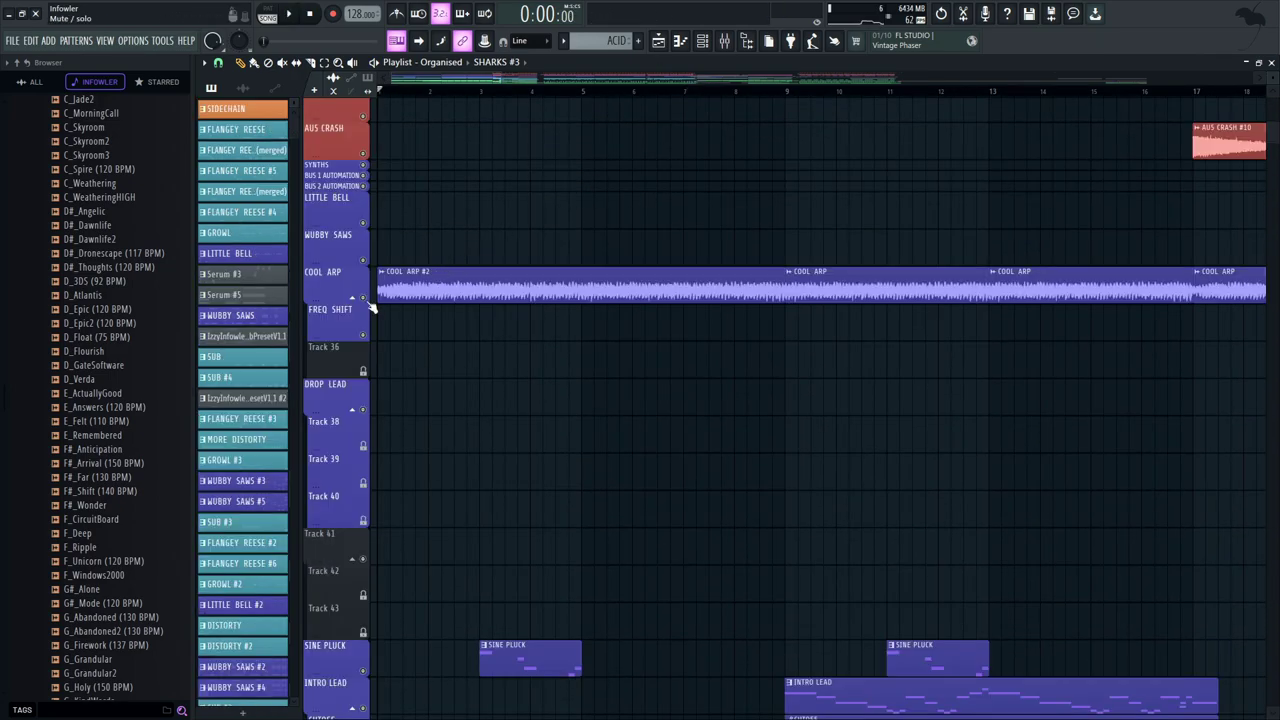
right_click(363, 298)
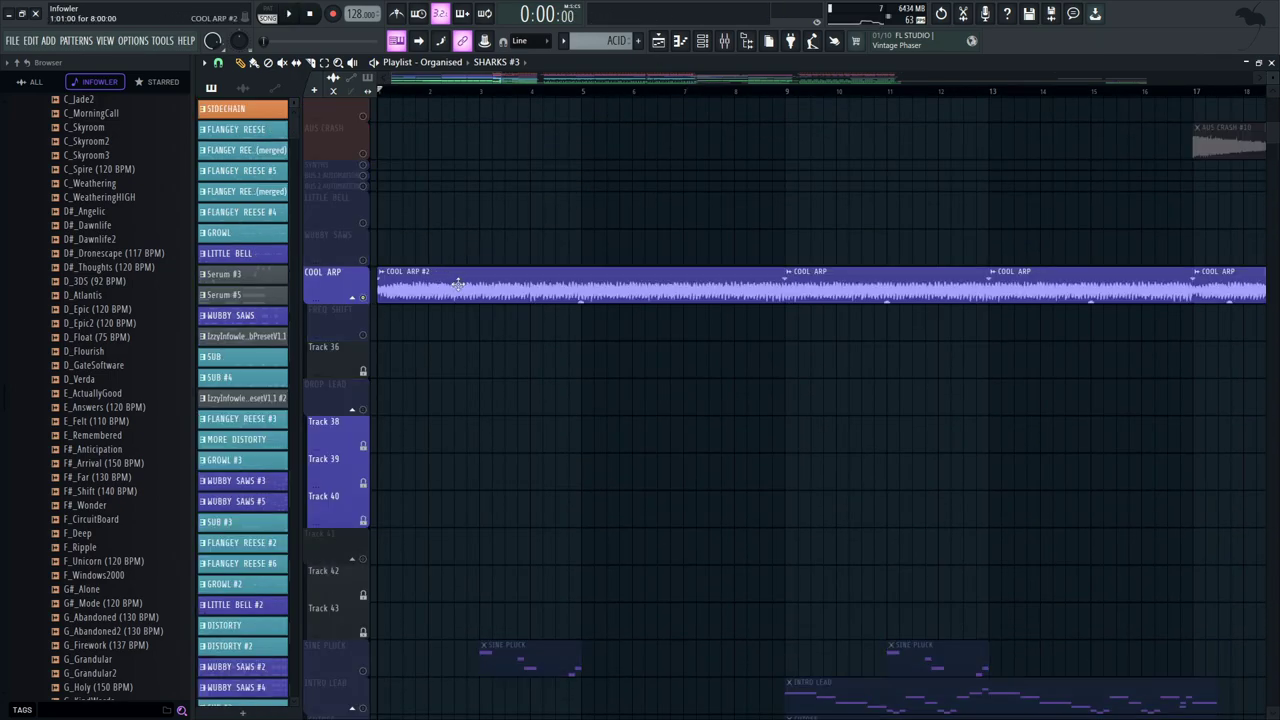
Open the sample settings of the first COOL ARP #2 clip and play it back
double_click(461, 282)
key(space)
drag(491, 229, 811, 212)
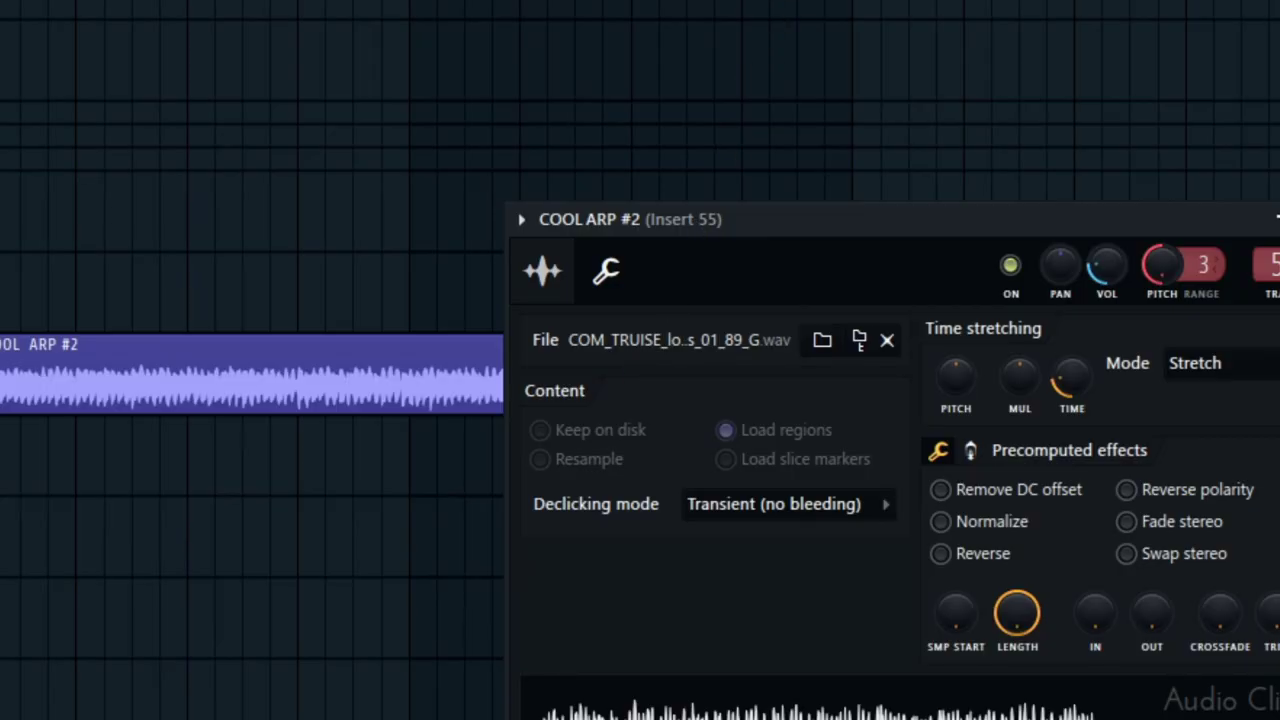
Open Vocodex on mixer Insert 55 and start playing the arp with the insert's effects bypassed
key(F9)
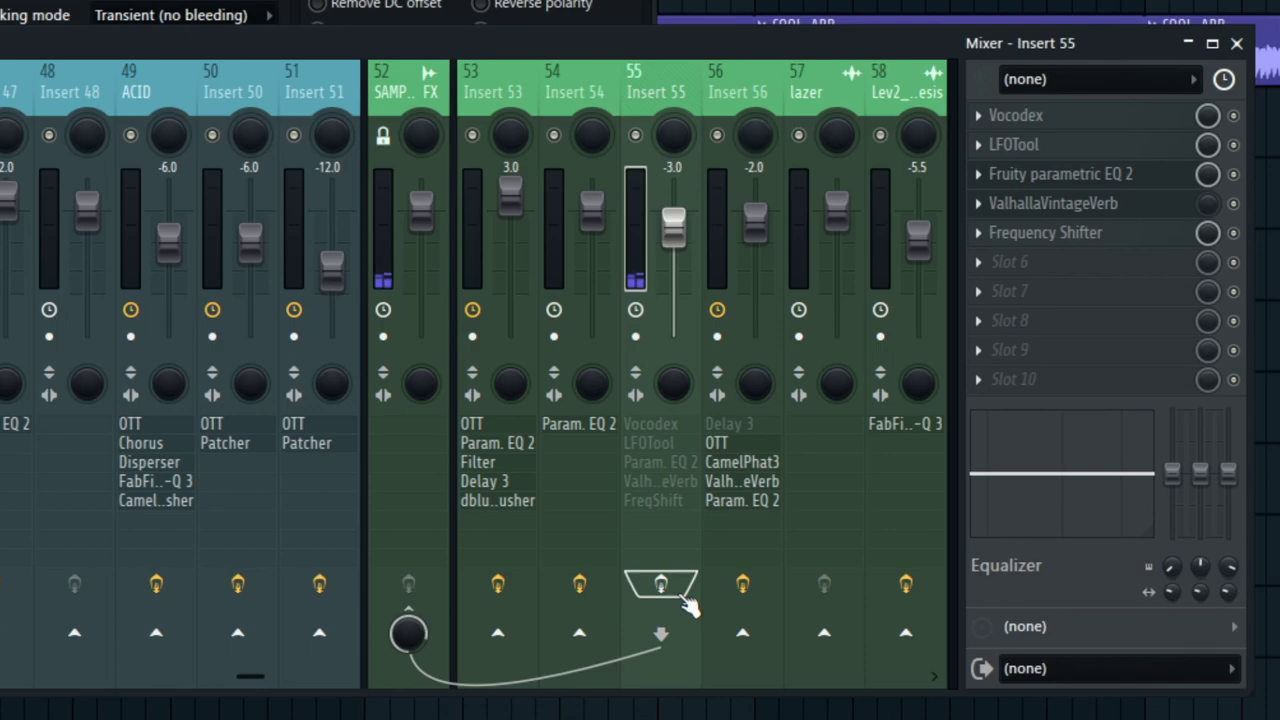
click(686, 600)
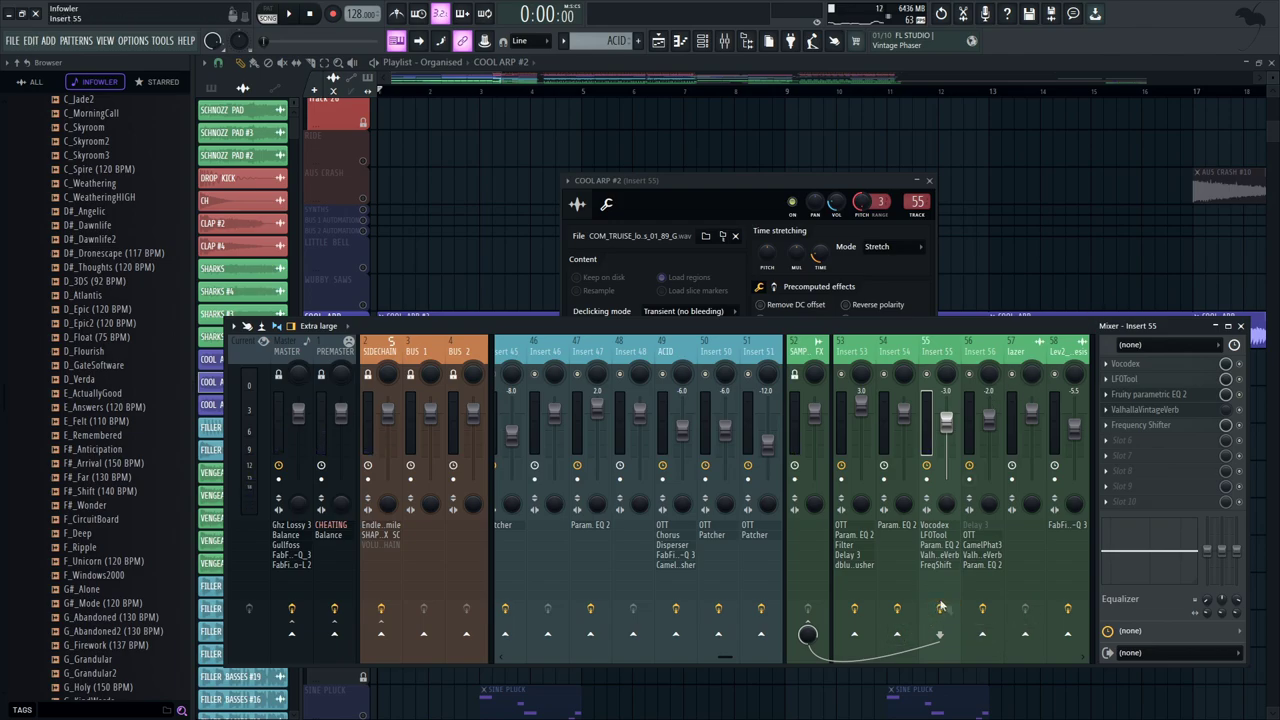
click(1136, 365)
drag(465, 148, 881, 148)
click(1231, 383)
key(space)
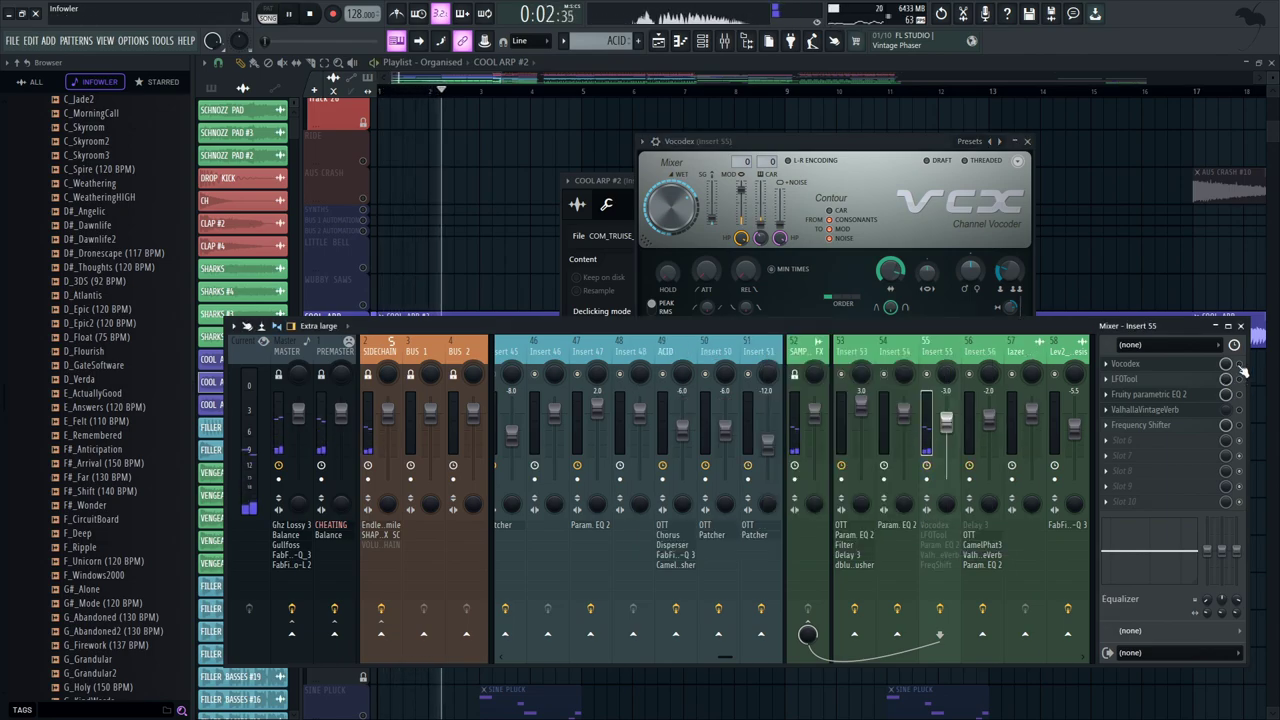
Audition the arp through Vocodex with its window in full view
drag(855, 146, 827, 150)
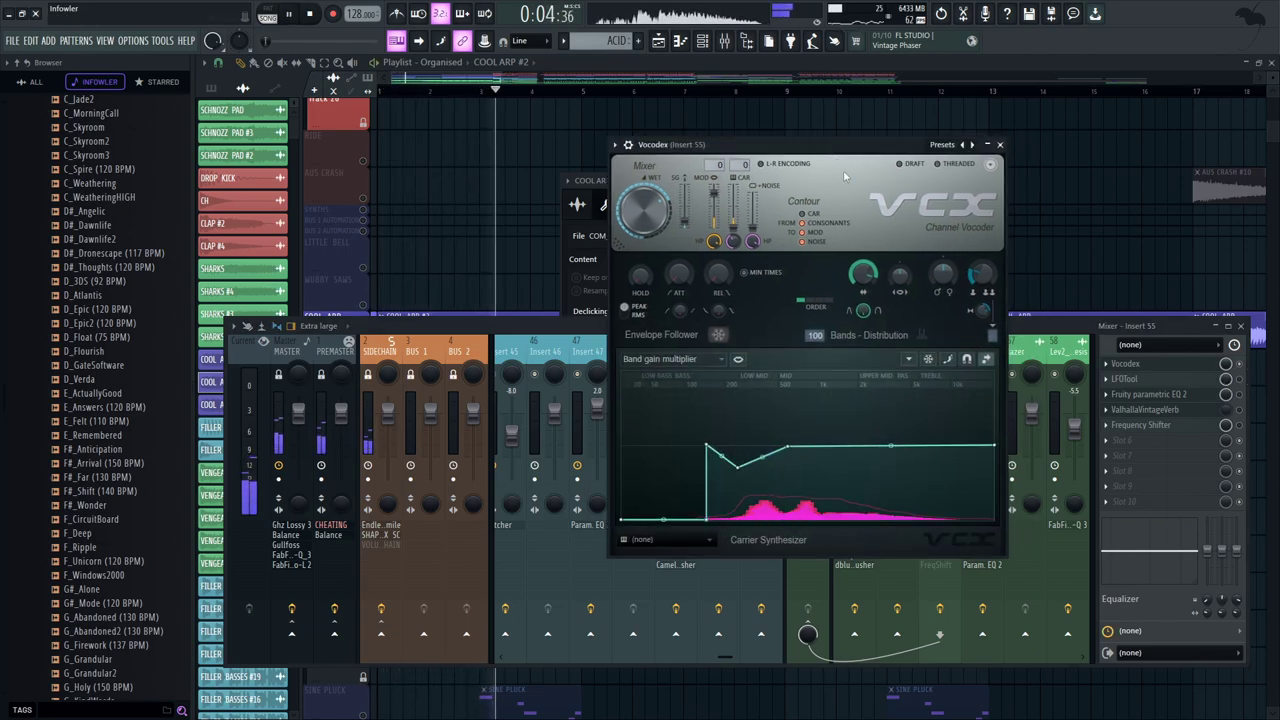
key(space)
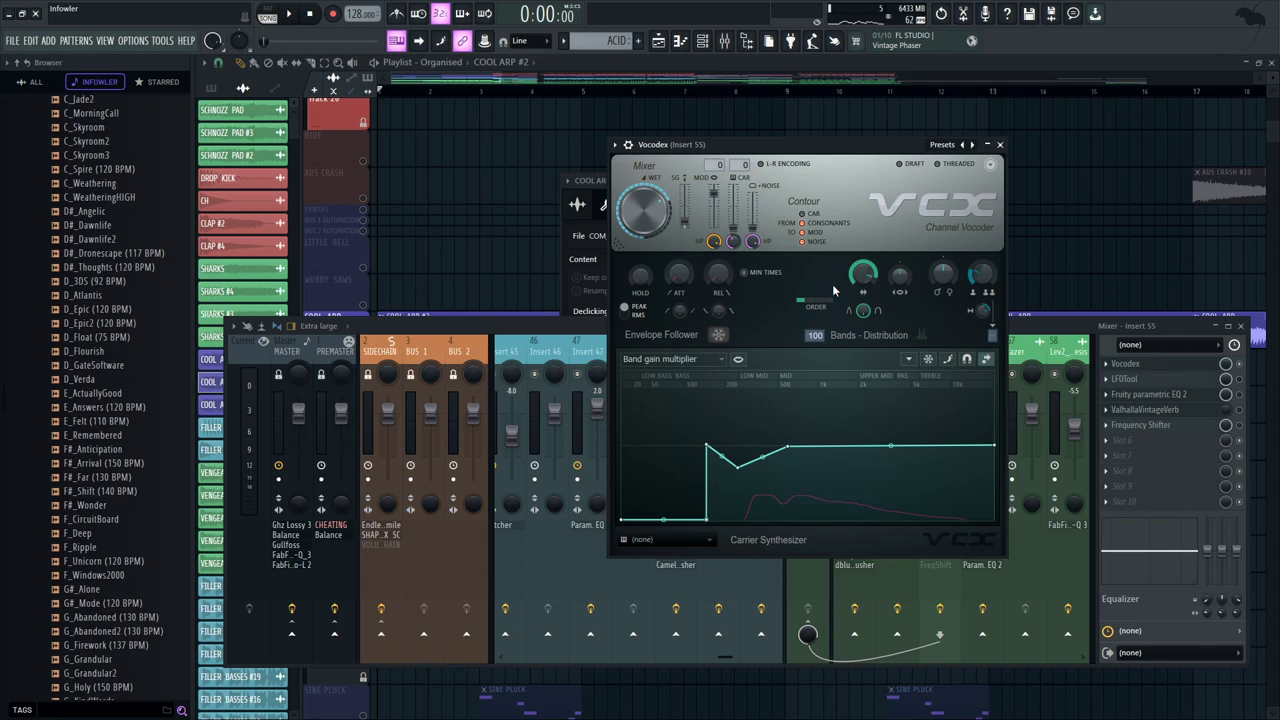
mouse_move(847, 155)
mouse_down()
mouse_move(829, 149)
mouse_move(868, 156)
mouse_up()
key(space)
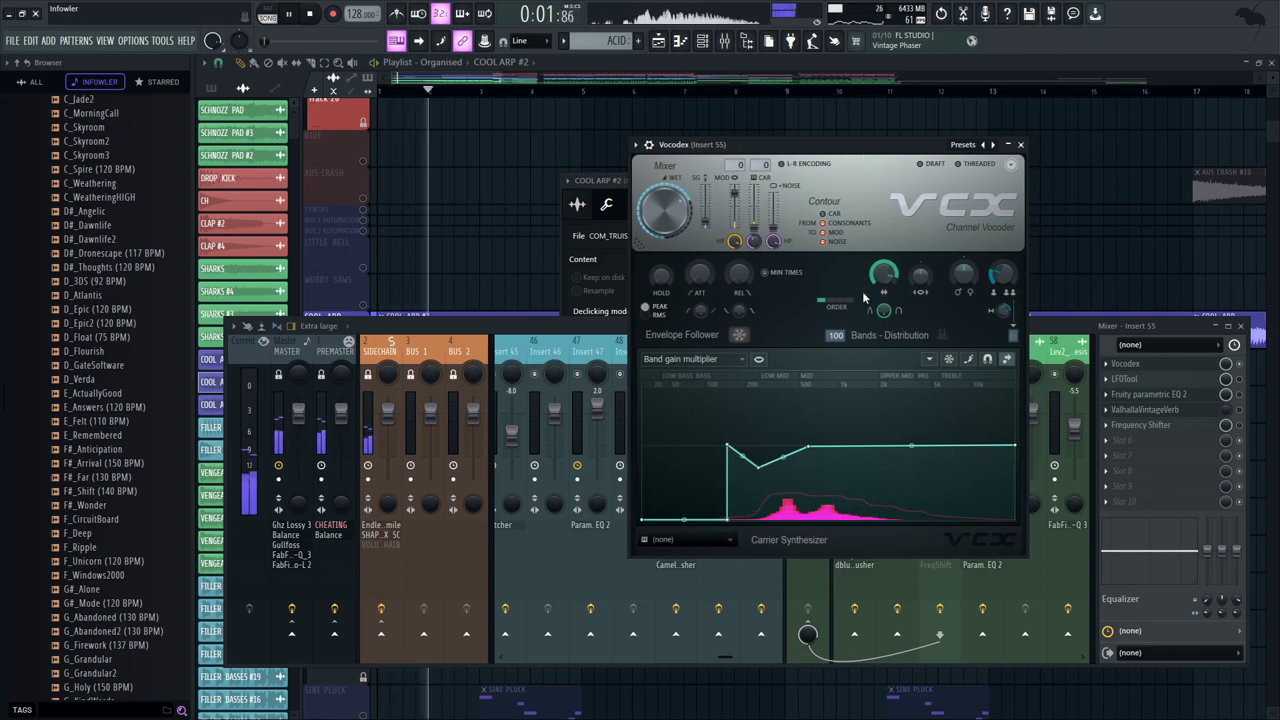
key(space)
Enable LFOTool on Insert 55, open its window and audition the arp through it
click(1210, 368)
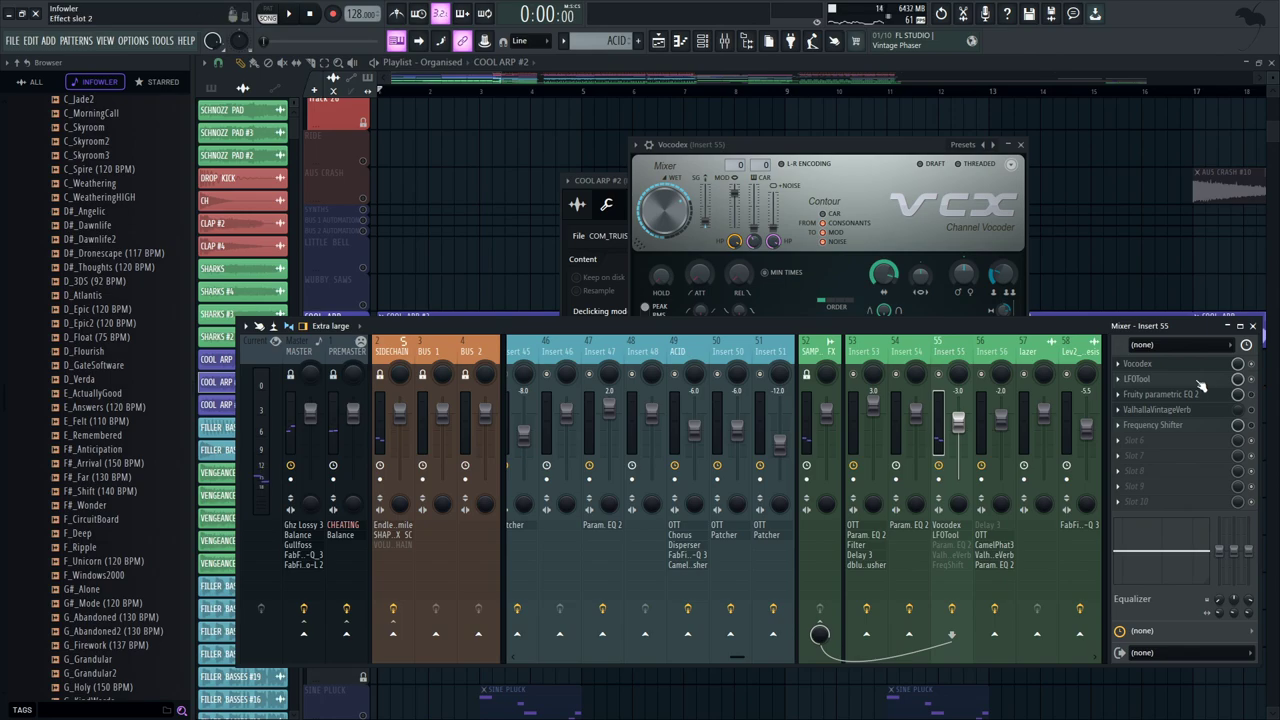
click(1150, 379)
drag(611, 231, 712, 245)
key(space)
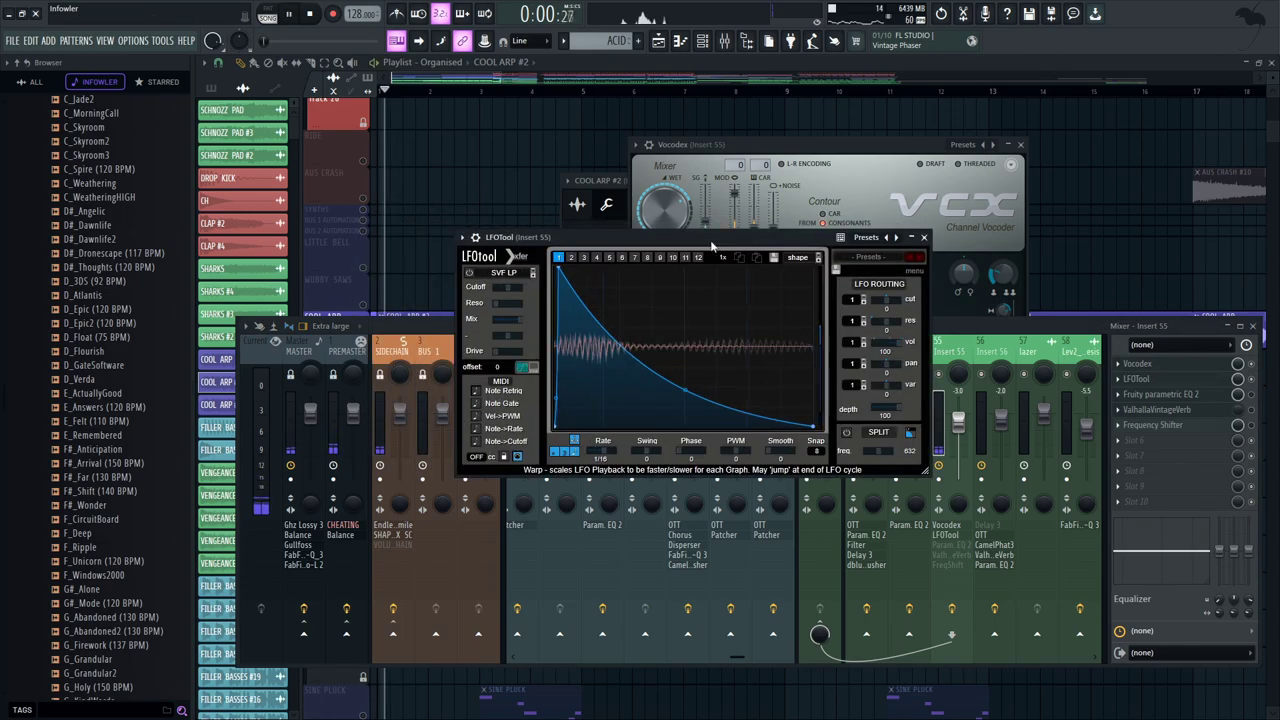
key(space)
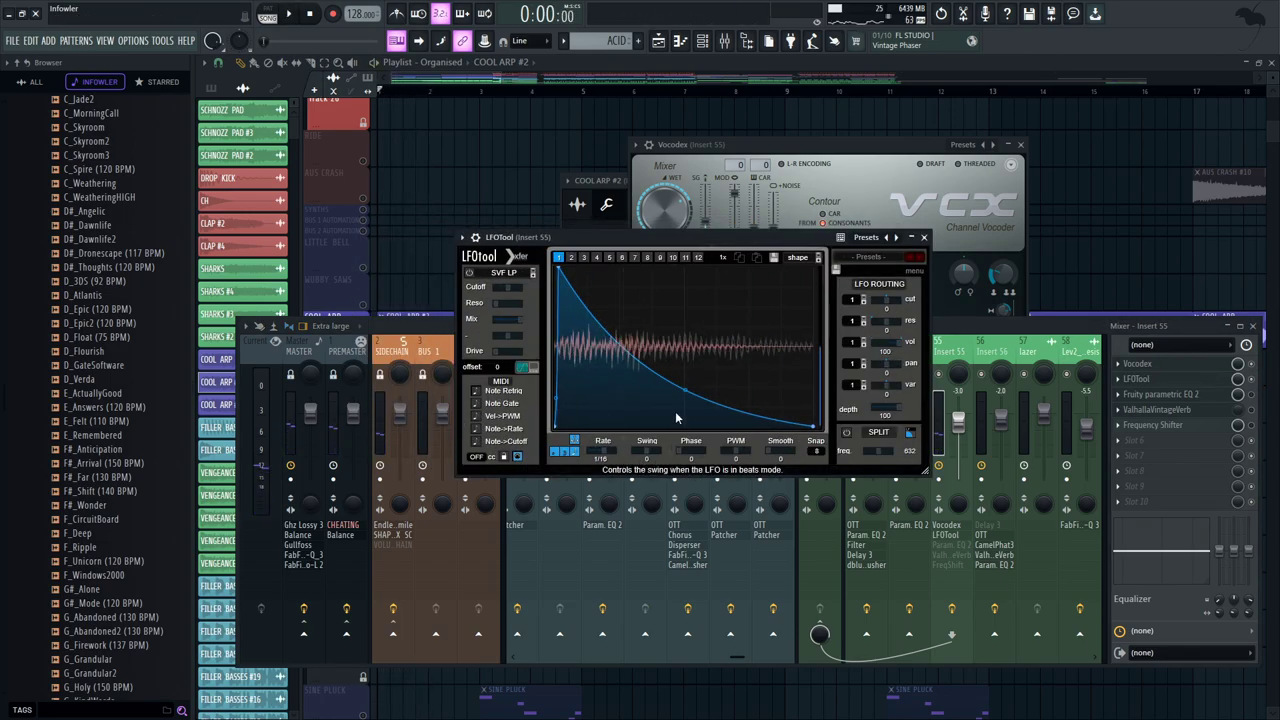
Inspect the Fruity parametric EQ 2 curve on Insert 55, audition the arp and close the equalizer
click(1252, 398)
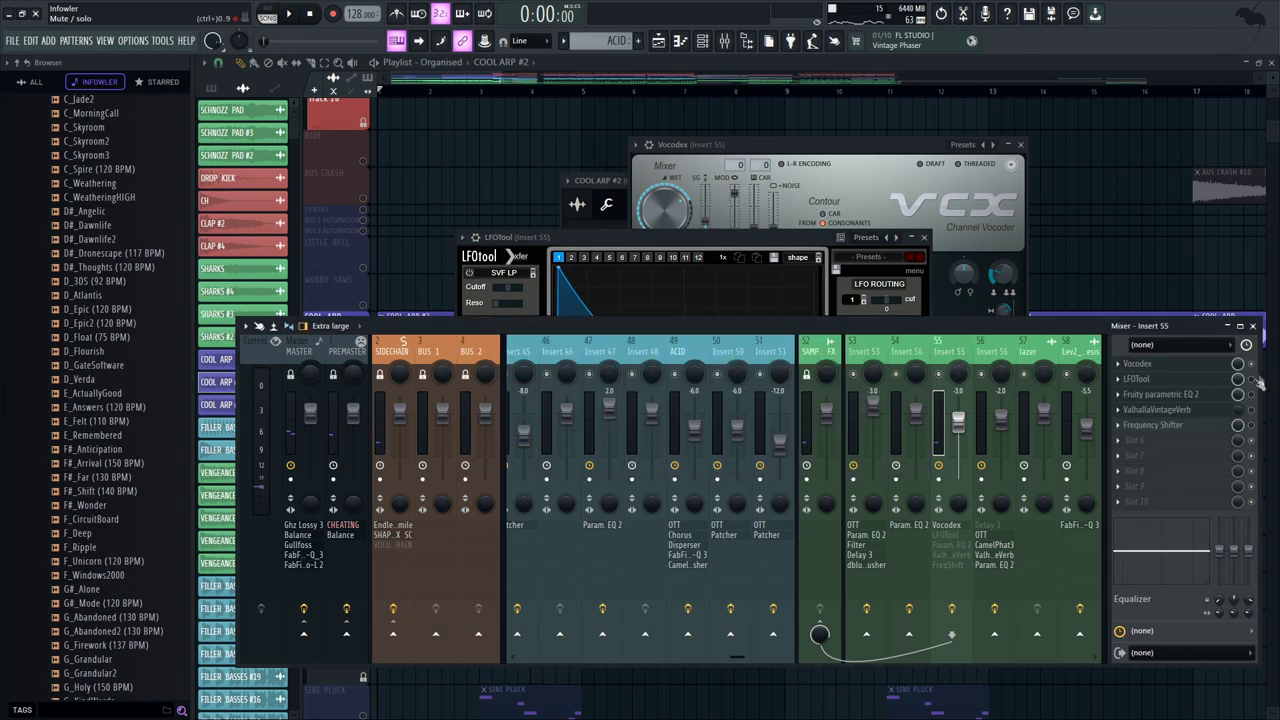
click(1160, 394)
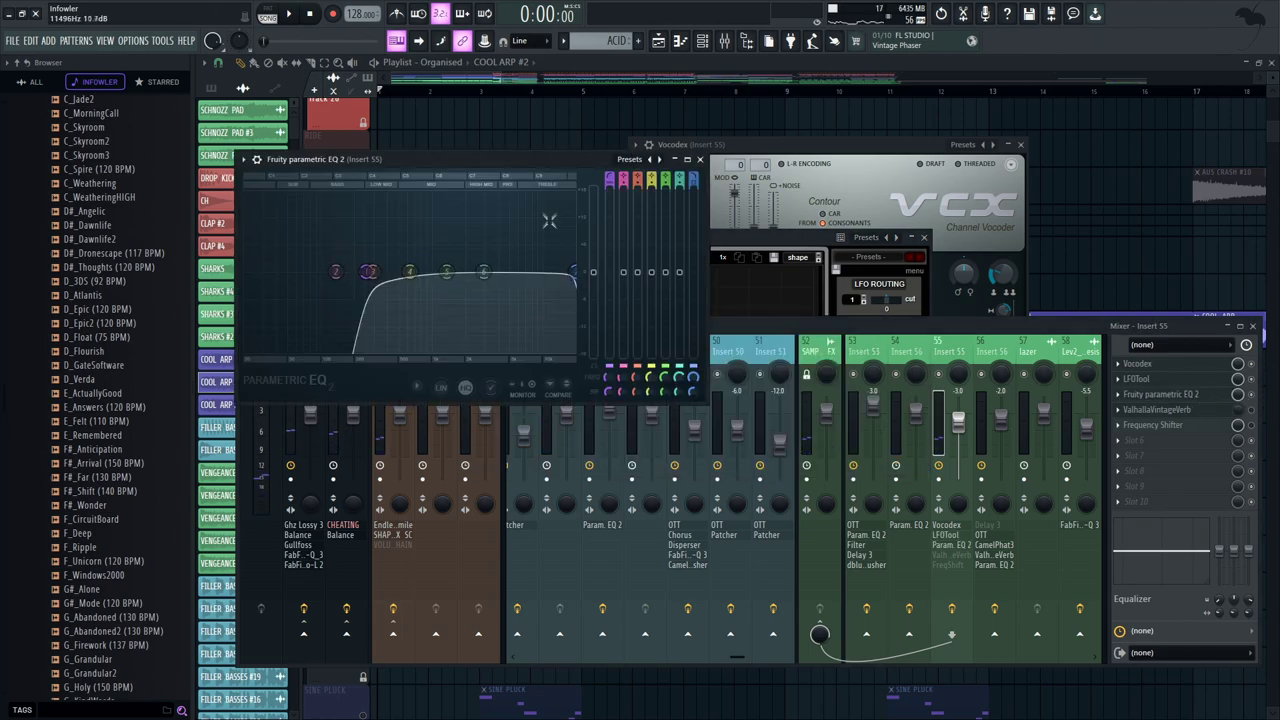
key(space)
click(699, 159)
key(space)
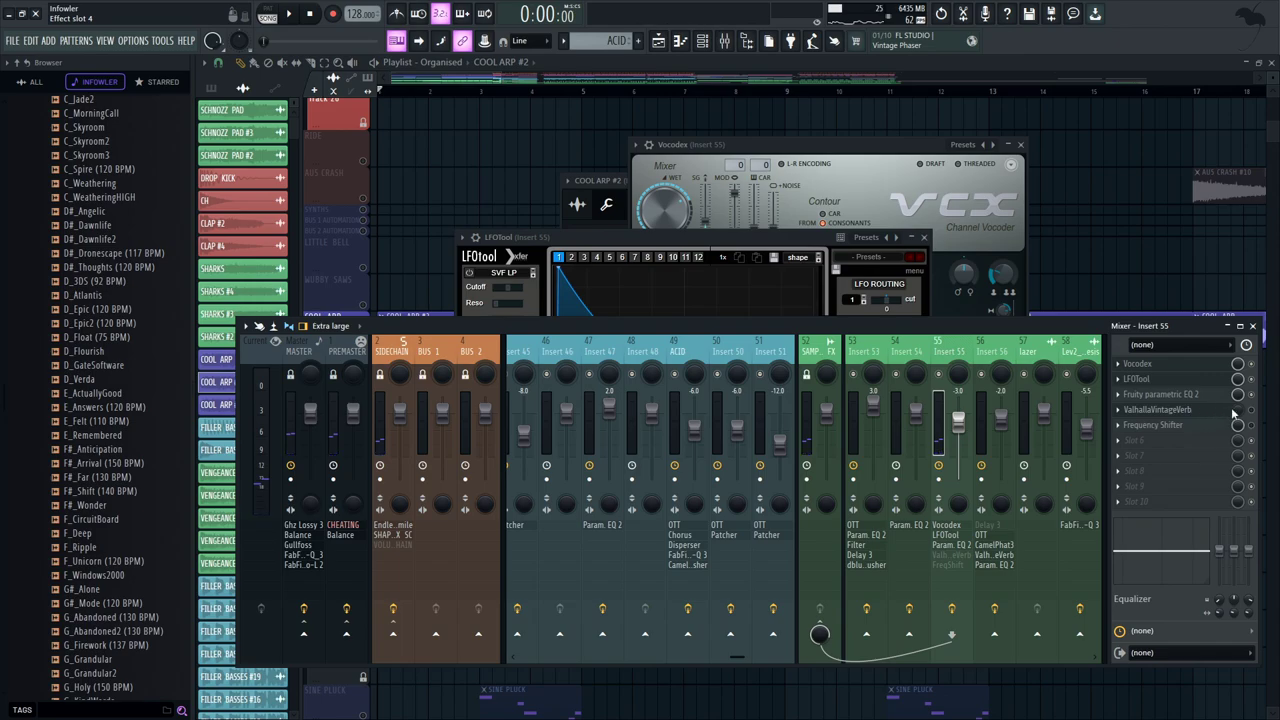
Enable the remaining effects on Insert 55 and inspect ValhallaVintageVerb and Frequency Shifter
click(1252, 425)
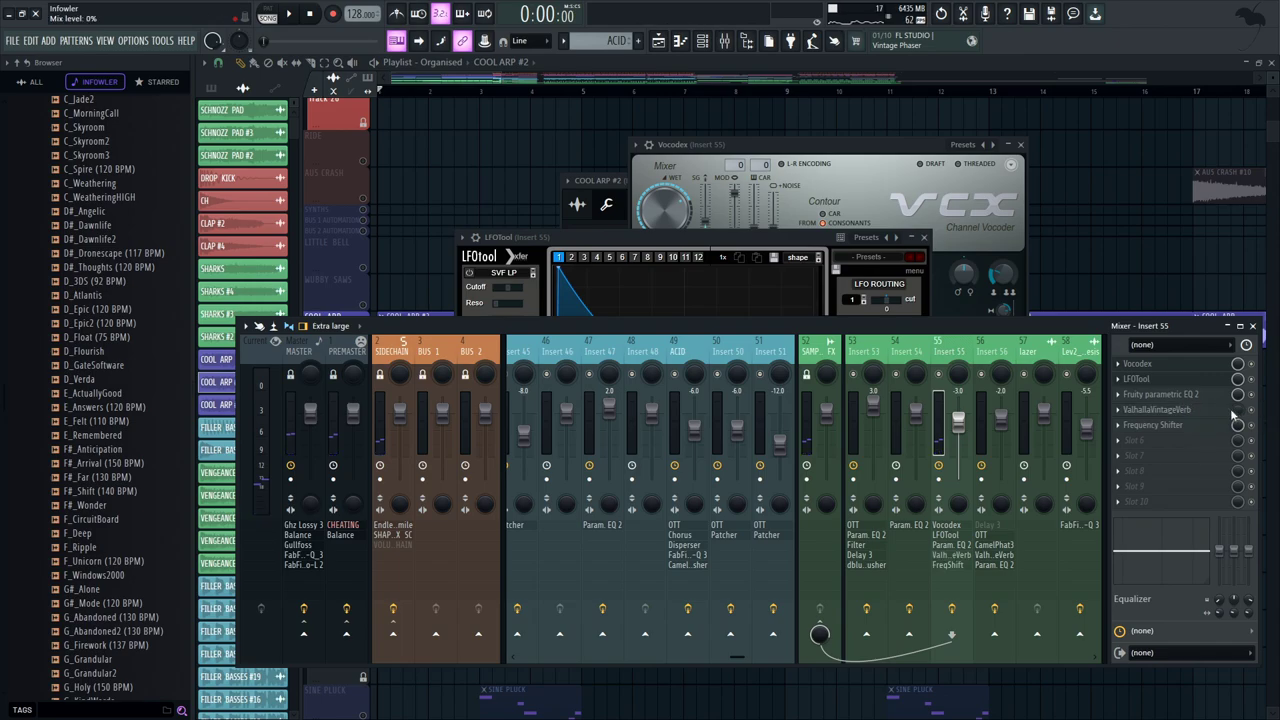
click(1160, 409)
click(1155, 425)
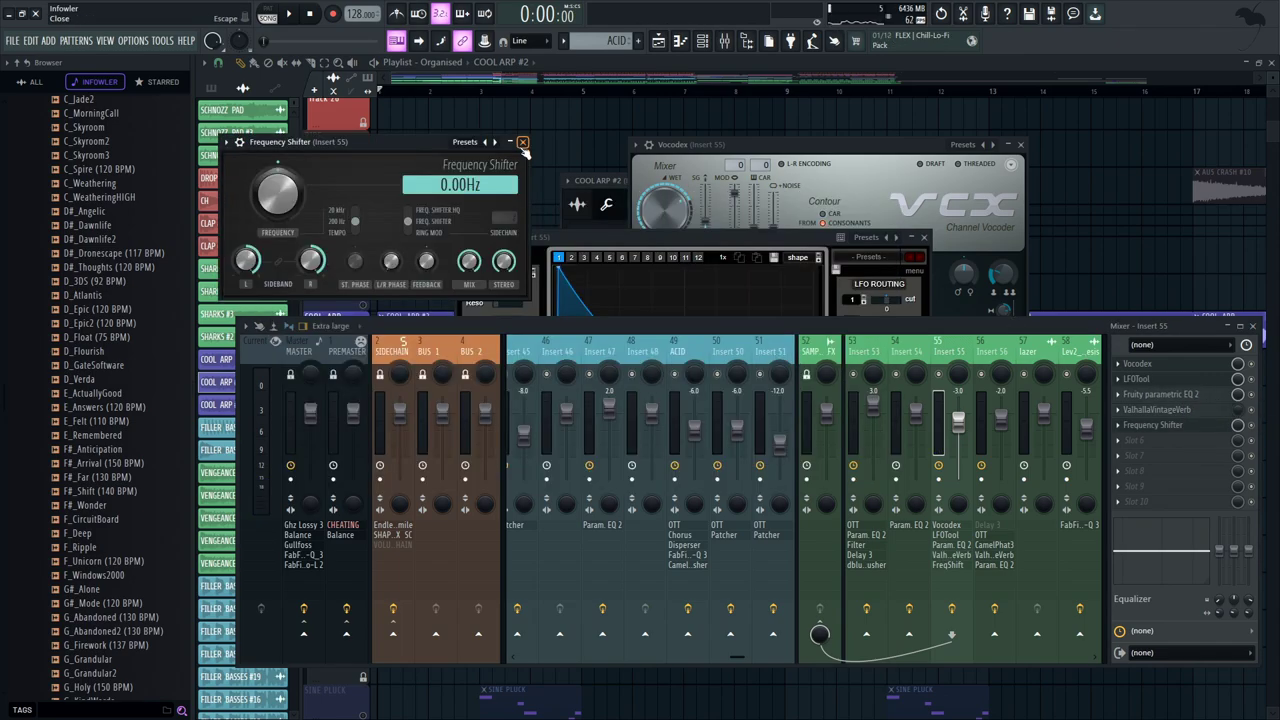
click(523, 143)
click(503, 175)
Check the source sample file in the COOL ARP #2 clip settings, and return to the playlist
scroll(578, 178, down, 8)
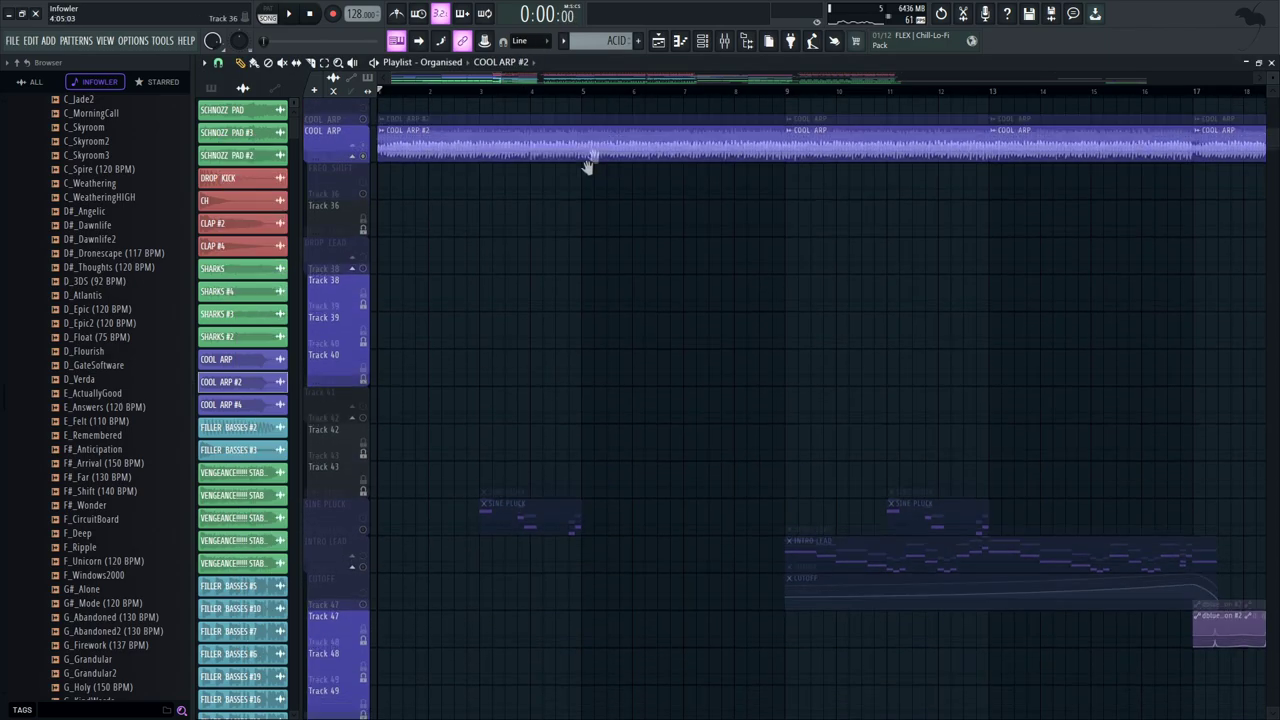
scroll(540, 168, up, 7)
double_click(568, 295)
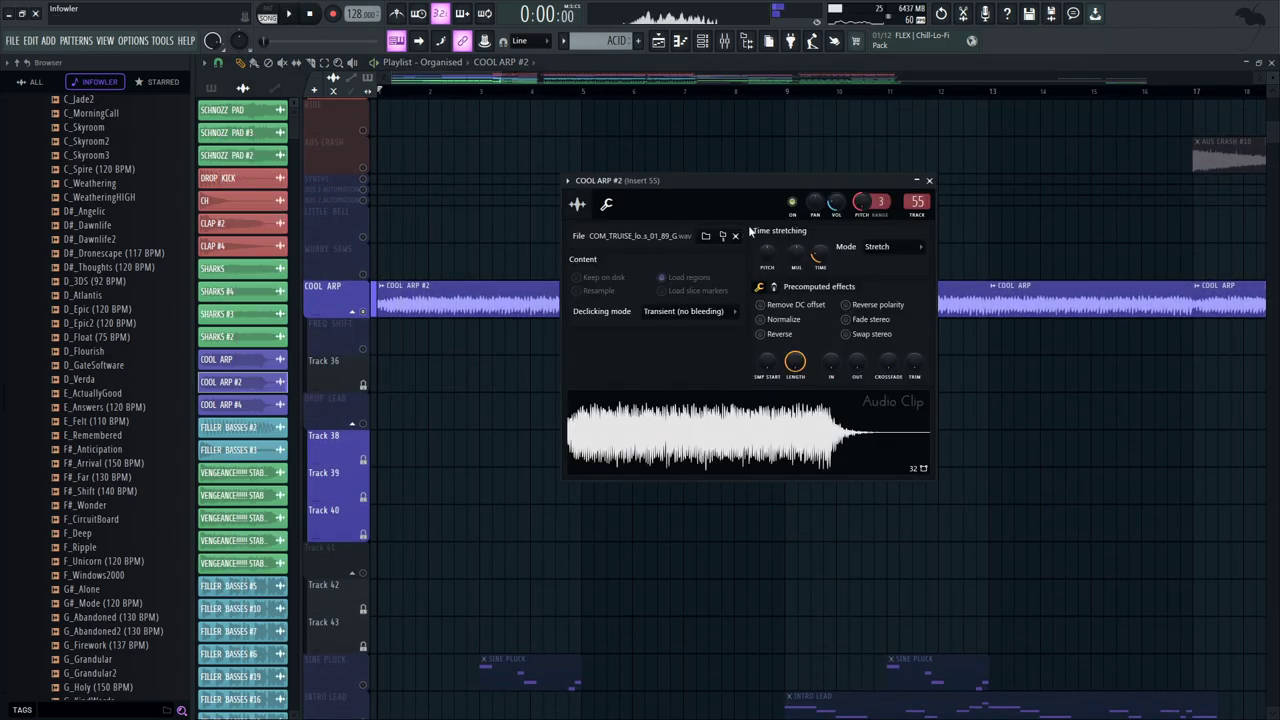
drag(734, 172, 893, 215)
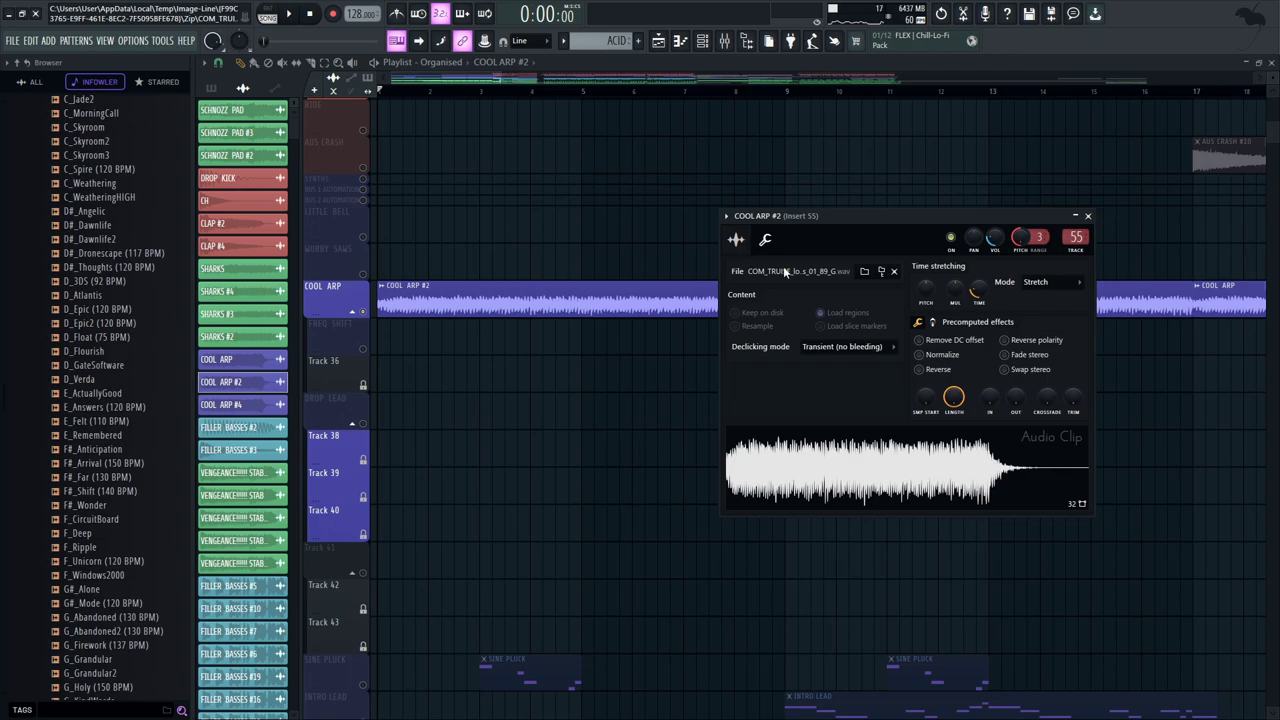
click(706, 163)
Solo the SINE PLUCK track in the playlist
scroll(706, 163, down, 10)
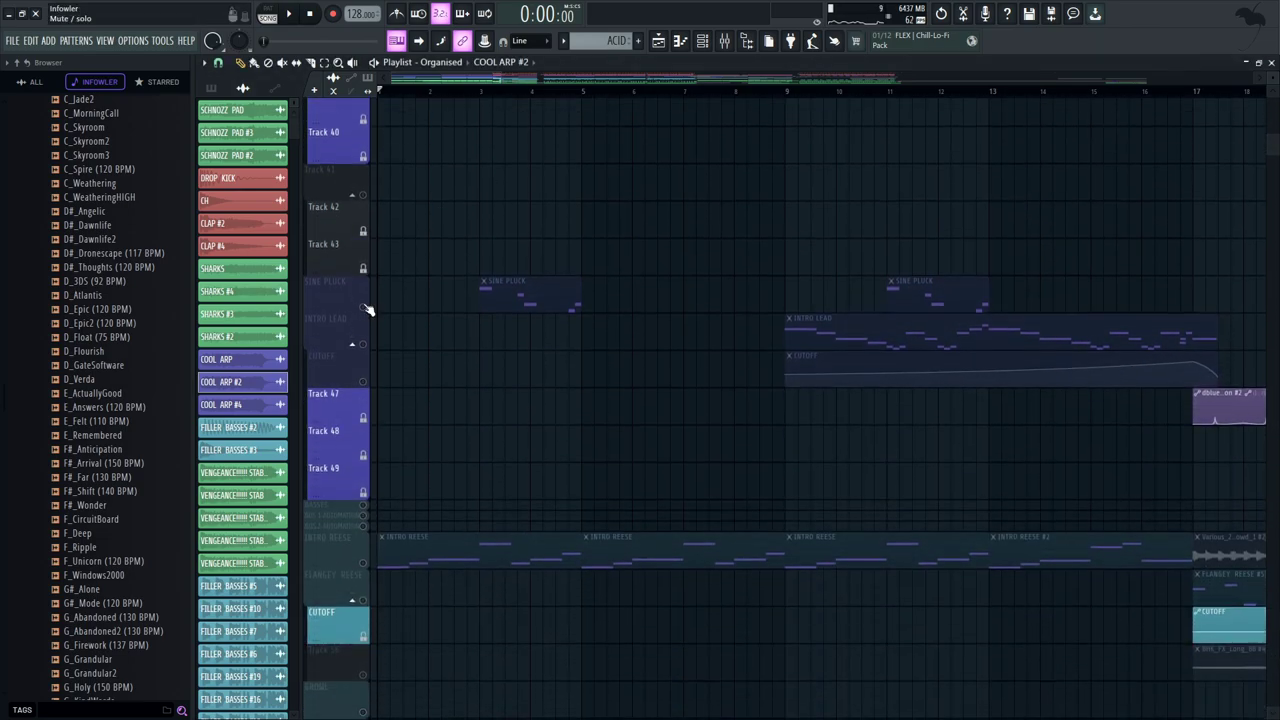
scroll(484, 265, up, 6)
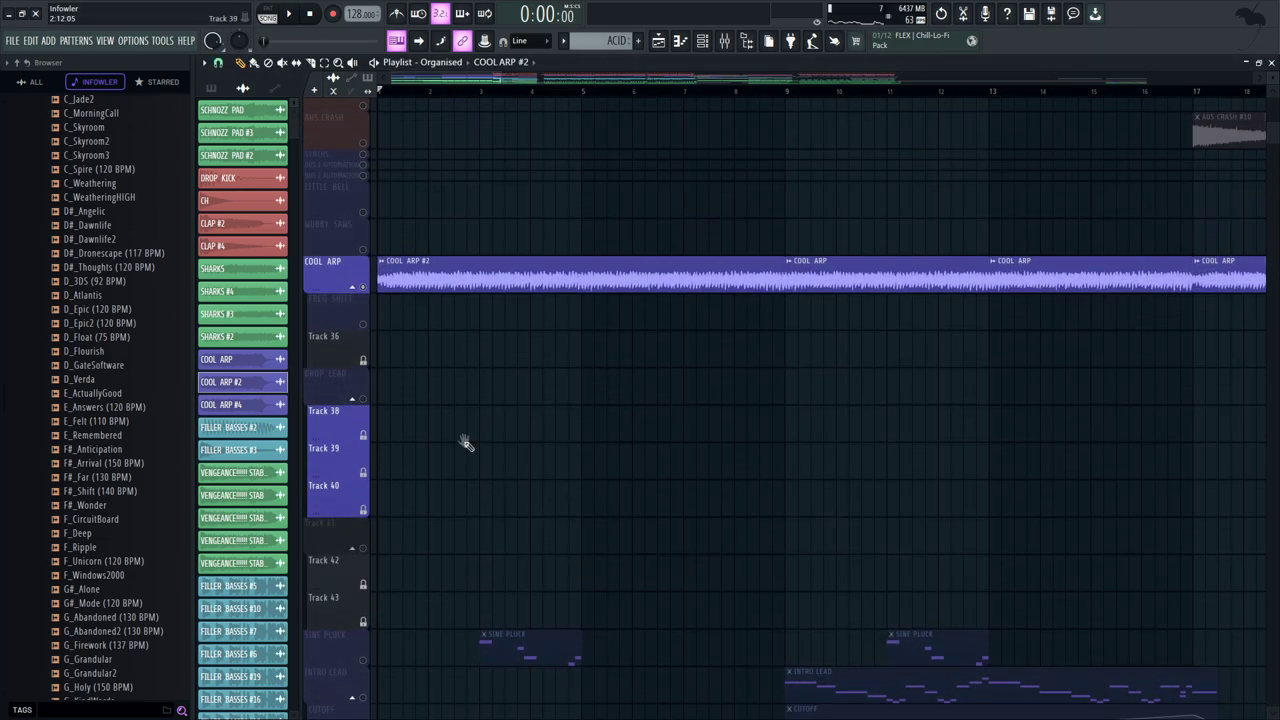
scroll(463, 443, down, 3)
click(363, 410)
scroll(480, 163, up, 3)
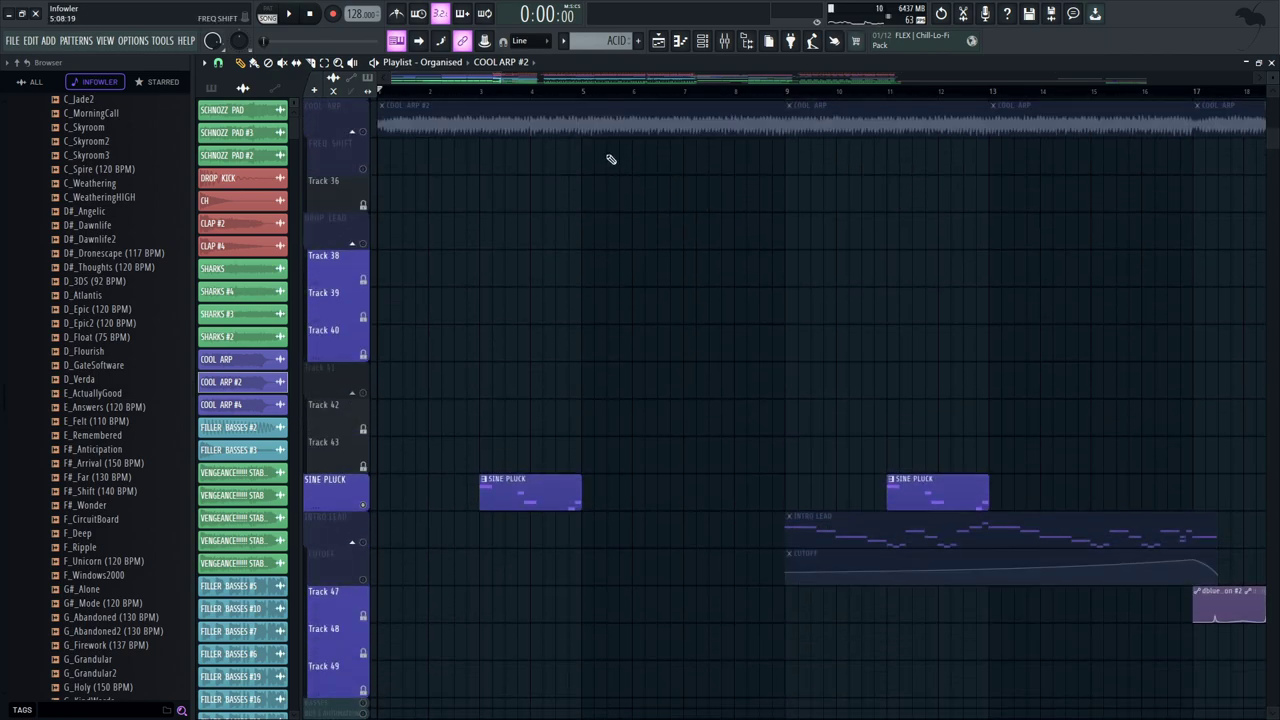
Solo the INTRO REESE track and open its first pattern clip in the piano roll
scroll(560, 445, down, 7)
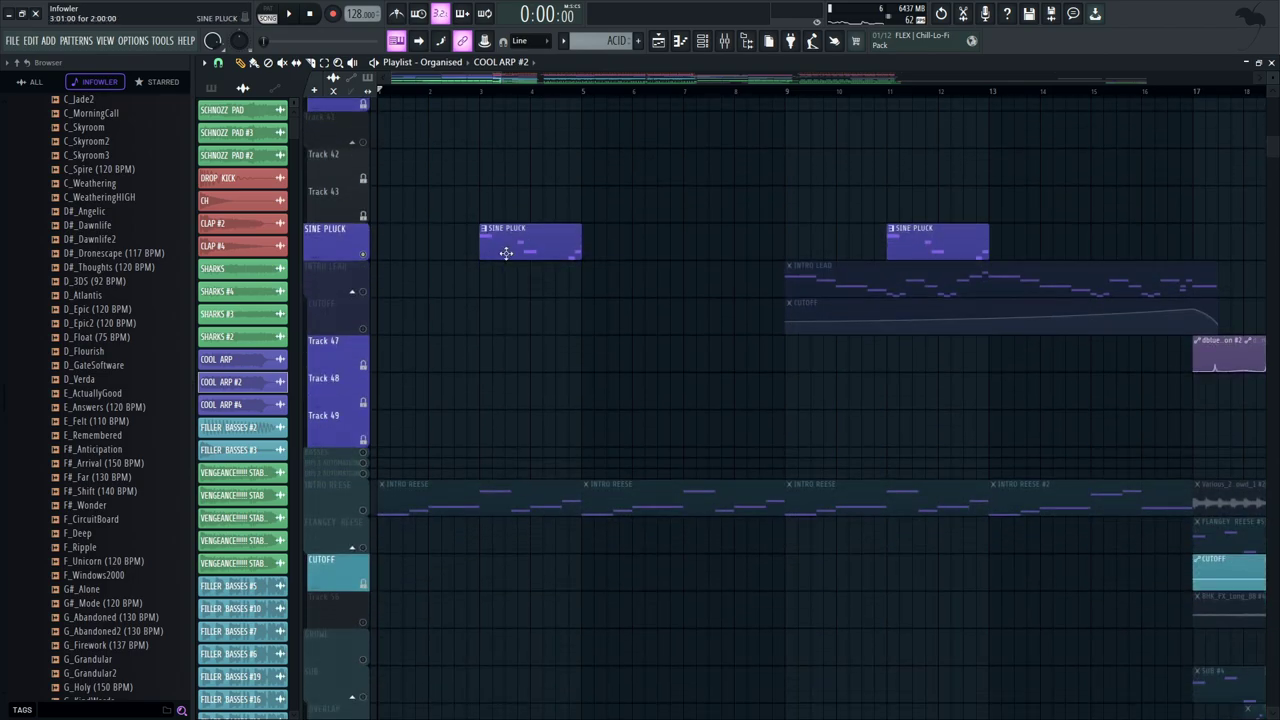
click(363, 511)
scroll(477, 297, down, 4)
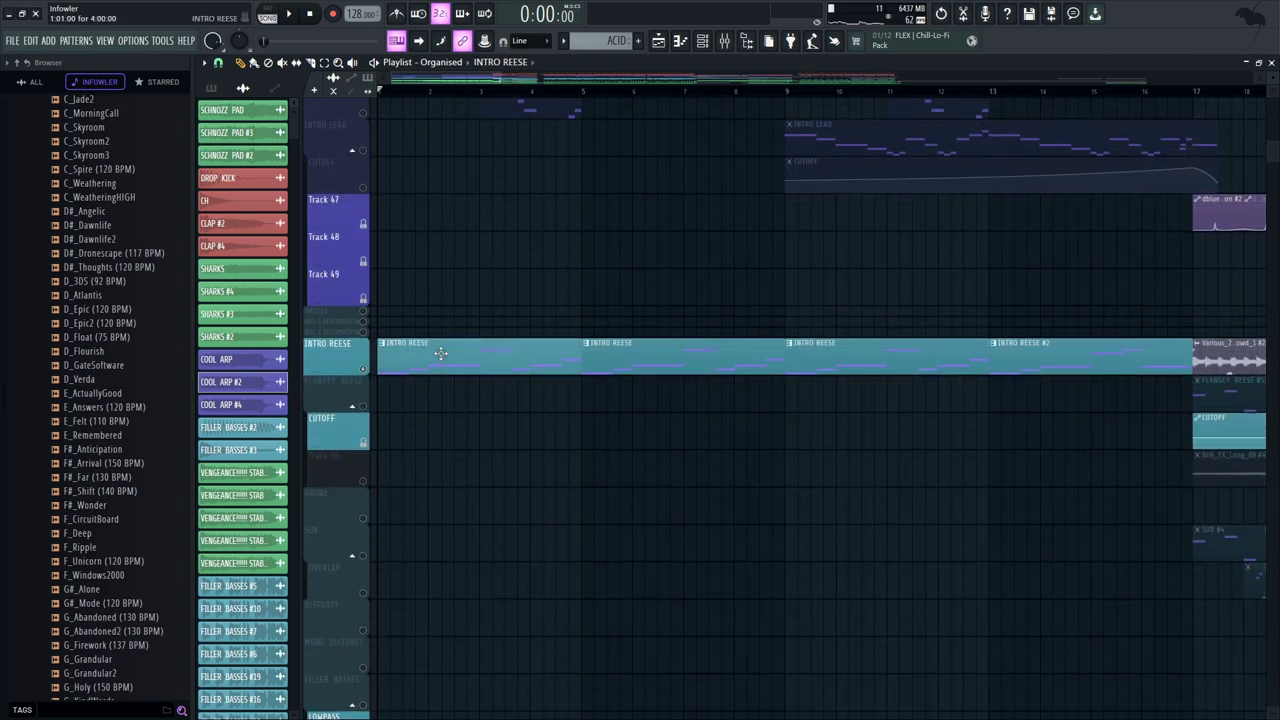
double_click(443, 354)
Show the INTRO REESE channel in the mixer, open its FabFilter Pro-Q 3 and stop playback
click(707, 46)
click(725, 44)
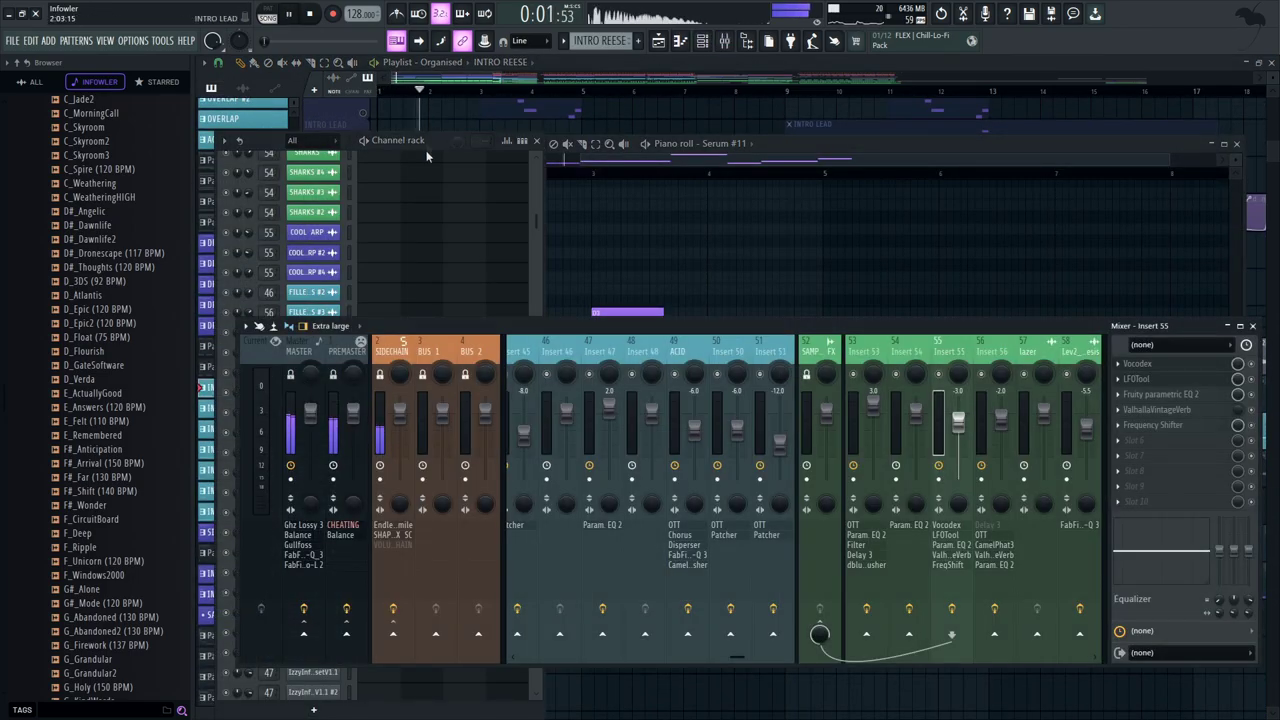
scroll(350, 359, up, 2)
scroll(350, 359, down, 6)
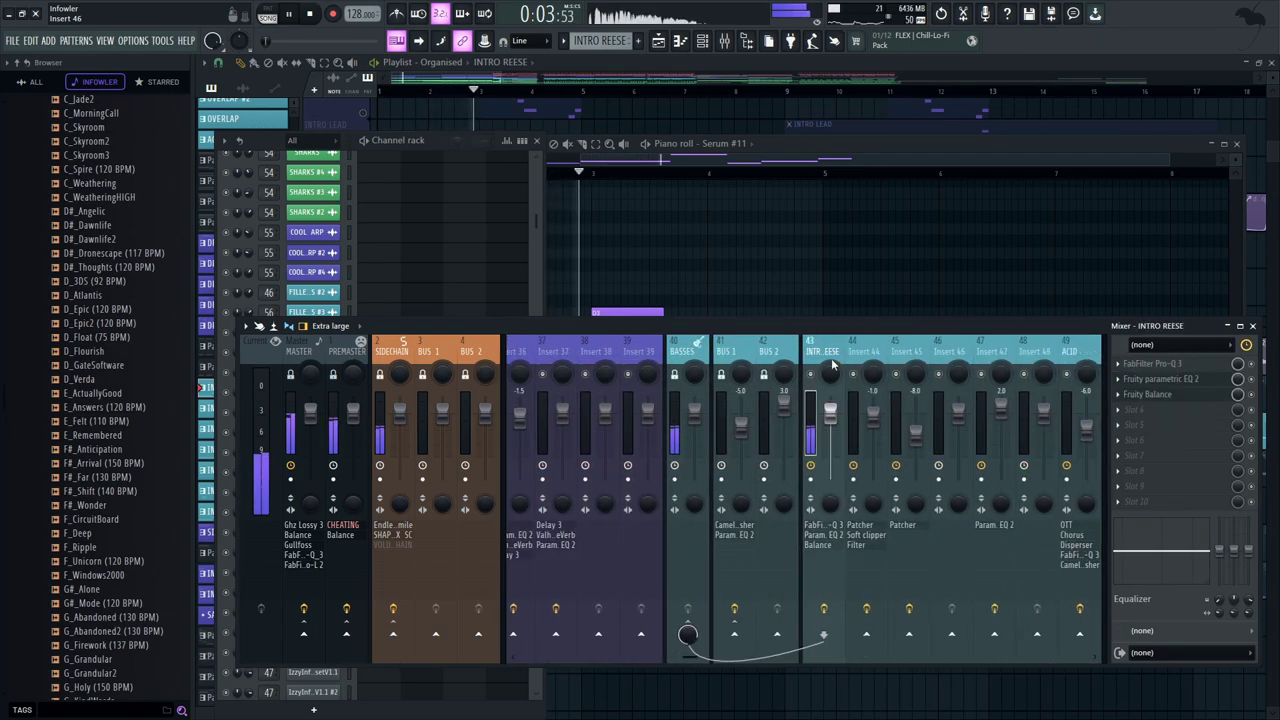
click(1180, 366)
key(space)
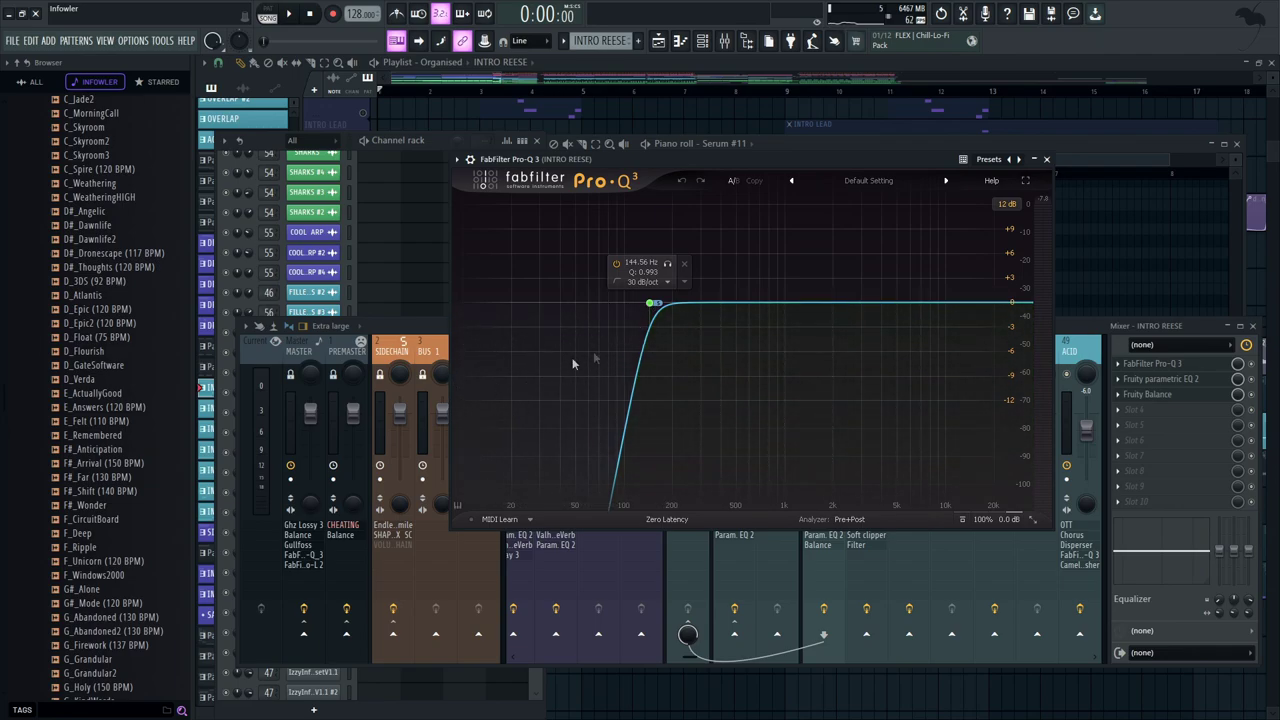
Examine the stereo placement options of the low cut band in Pro-Q 3, and close the equalizer
right_click(651, 306)
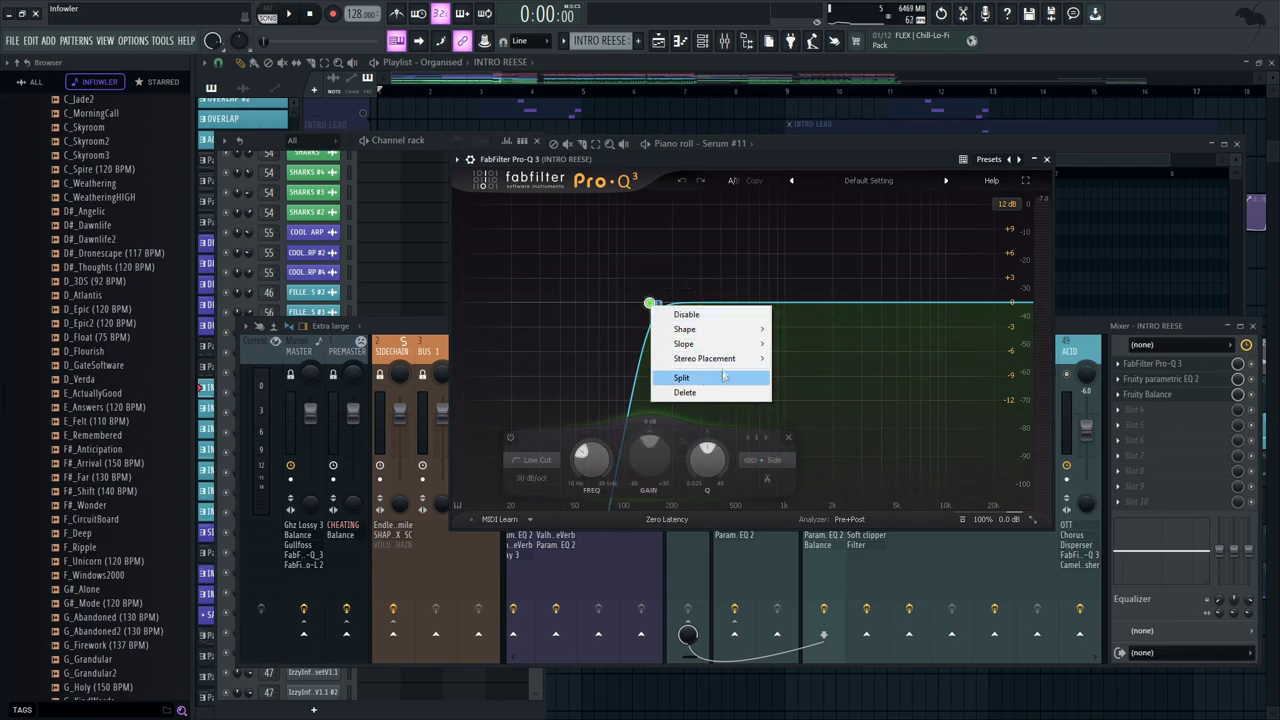
mouse_move(720, 358)
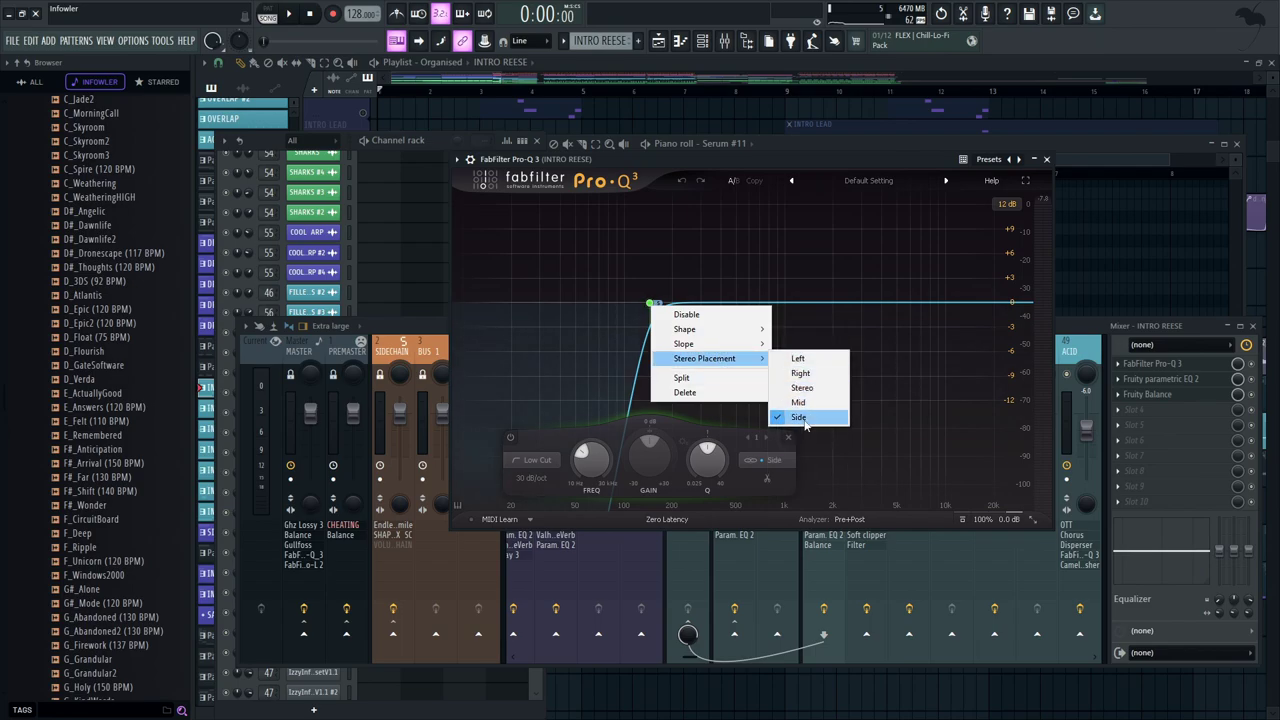
click(671, 161)
click(1047, 158)
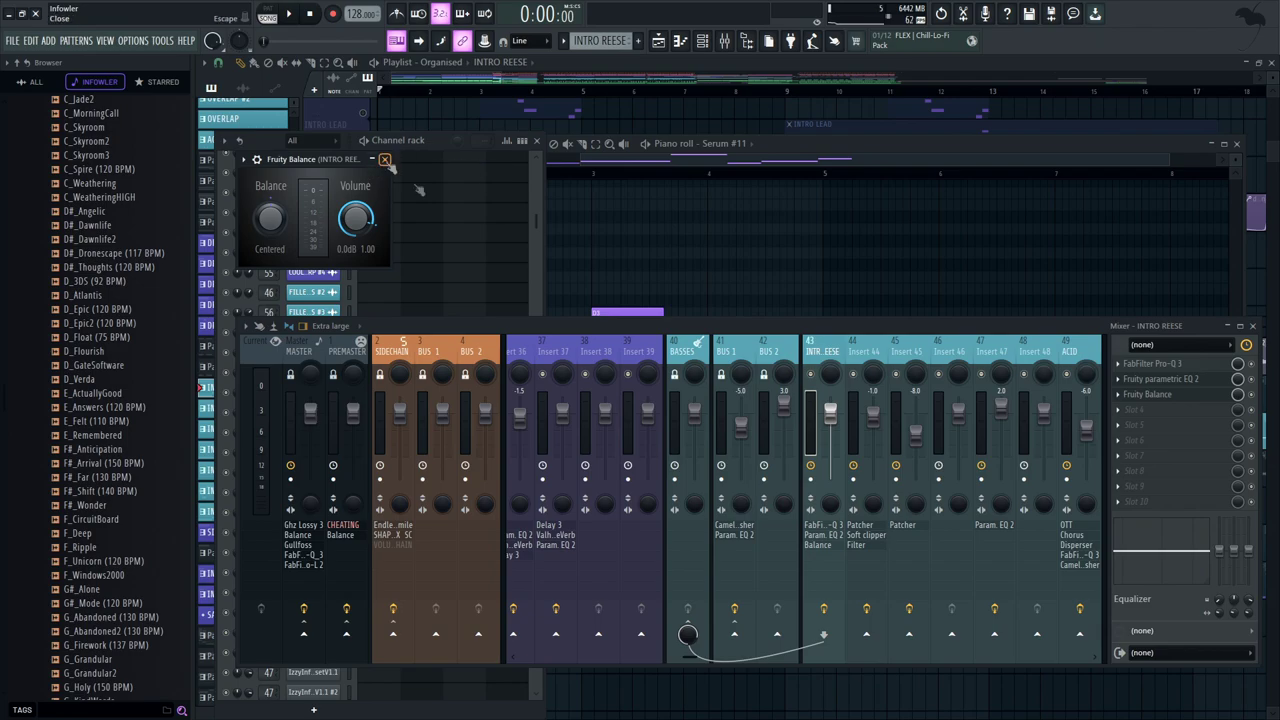
Close Fruity Balance, open the Serum #11 synth from the channel rack, and stop its pattern's playback
click(385, 161)
click(700, 144)
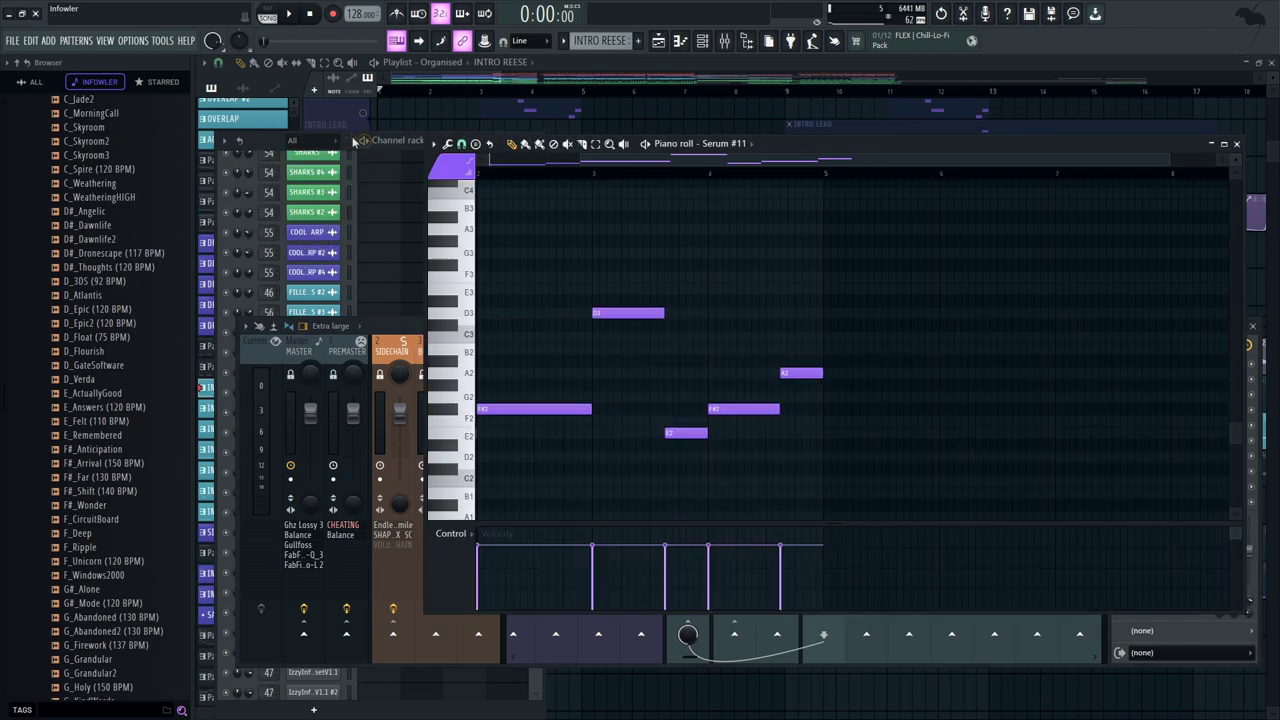
click(357, 141)
scroll(403, 226, down, 5)
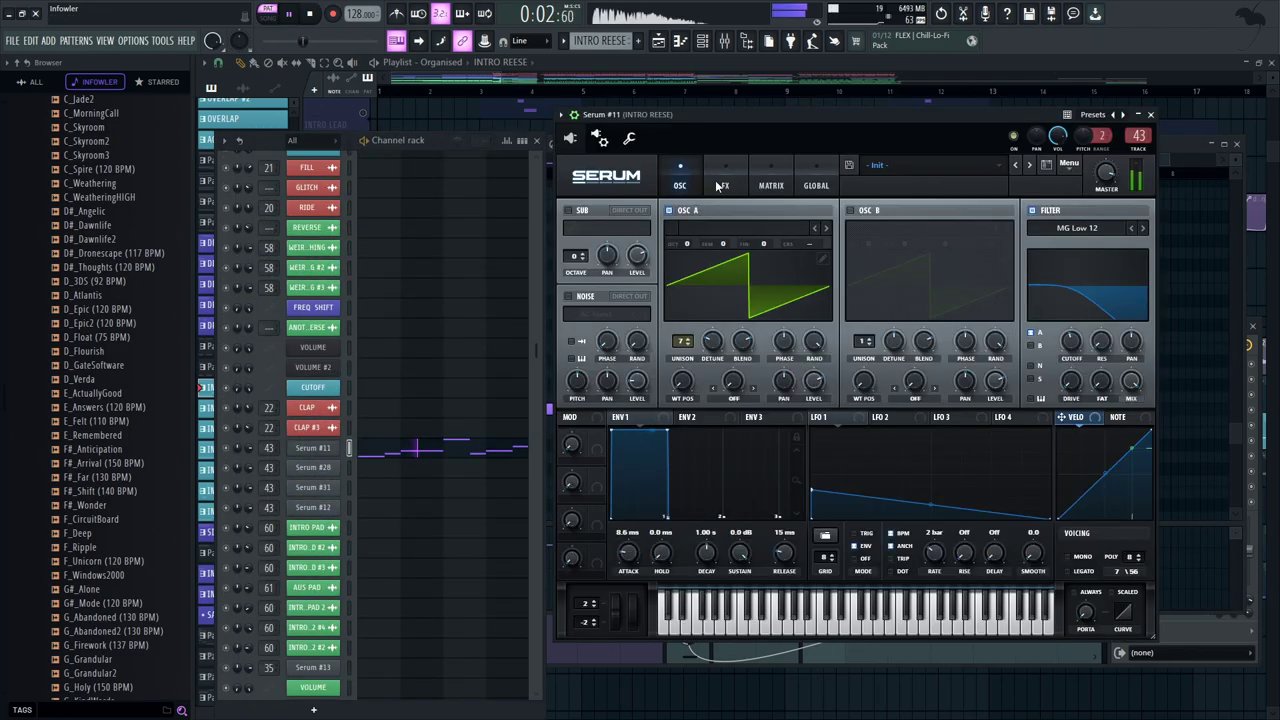
key(space)
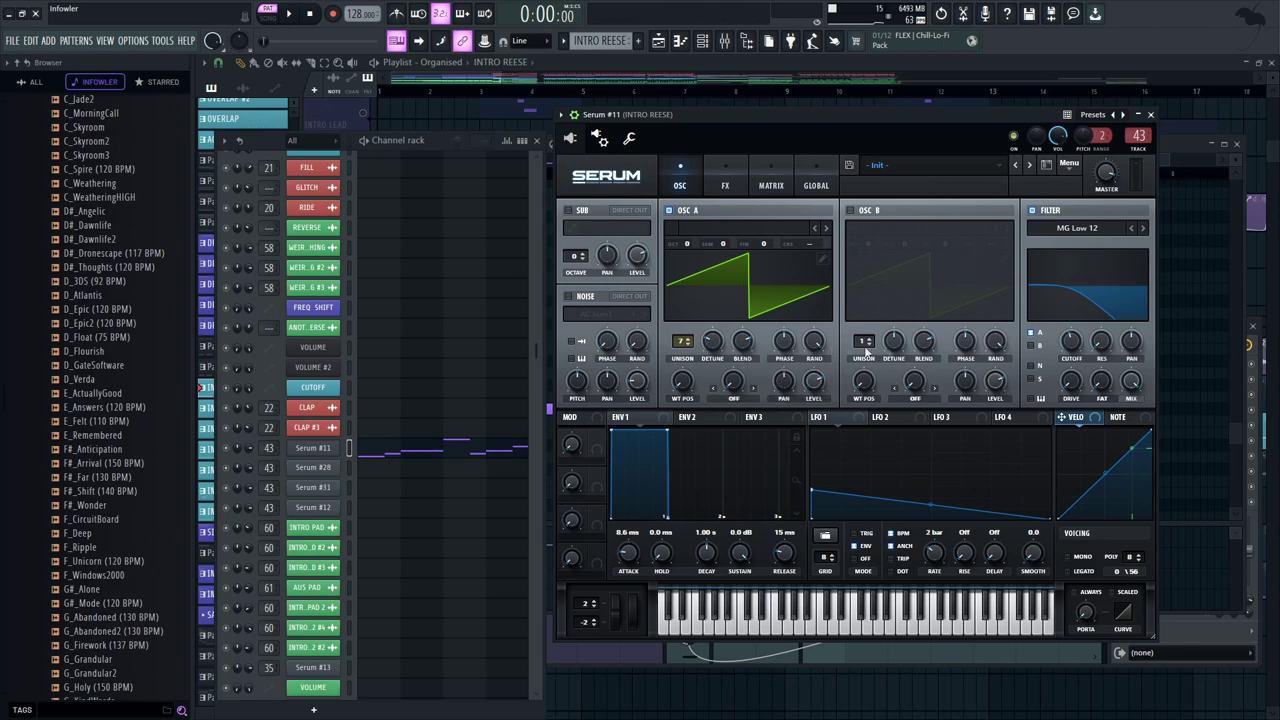
Show the effects of Serum #11 alongside its oscillators, and disable the Tube distortion
click(726, 180)
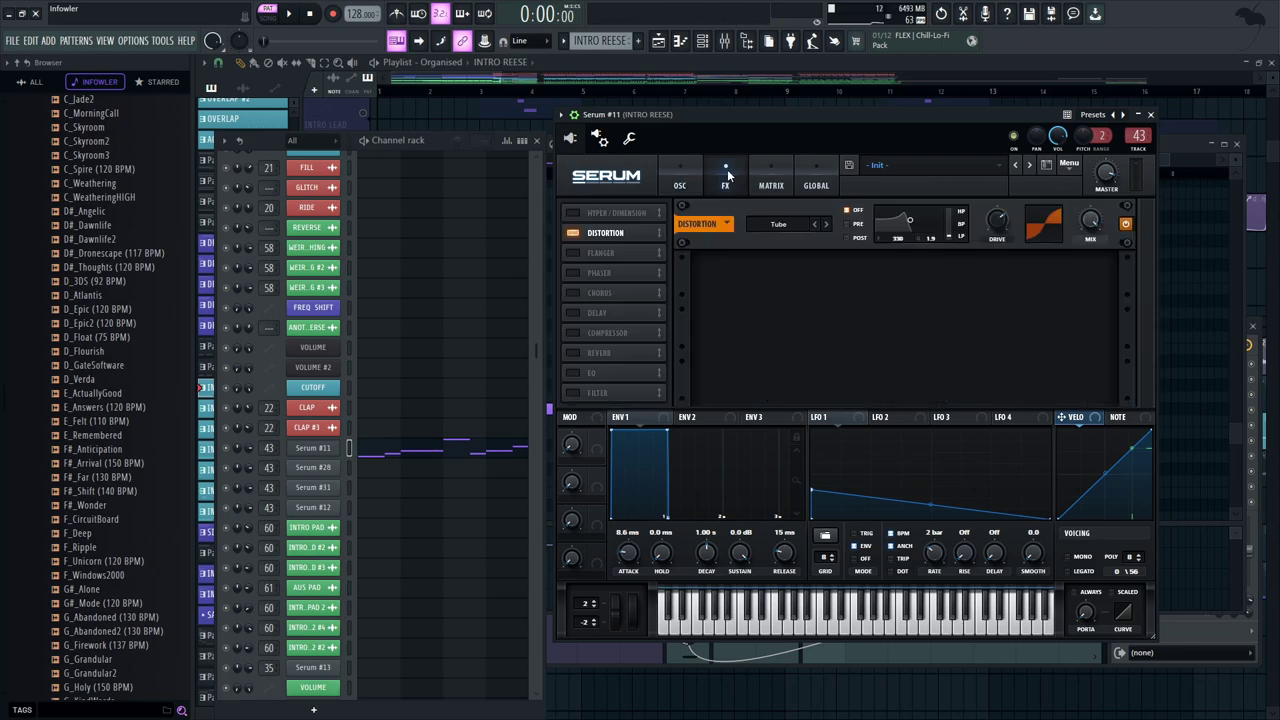
click(687, 164)
click(717, 173)
click(679, 186)
click(725, 180)
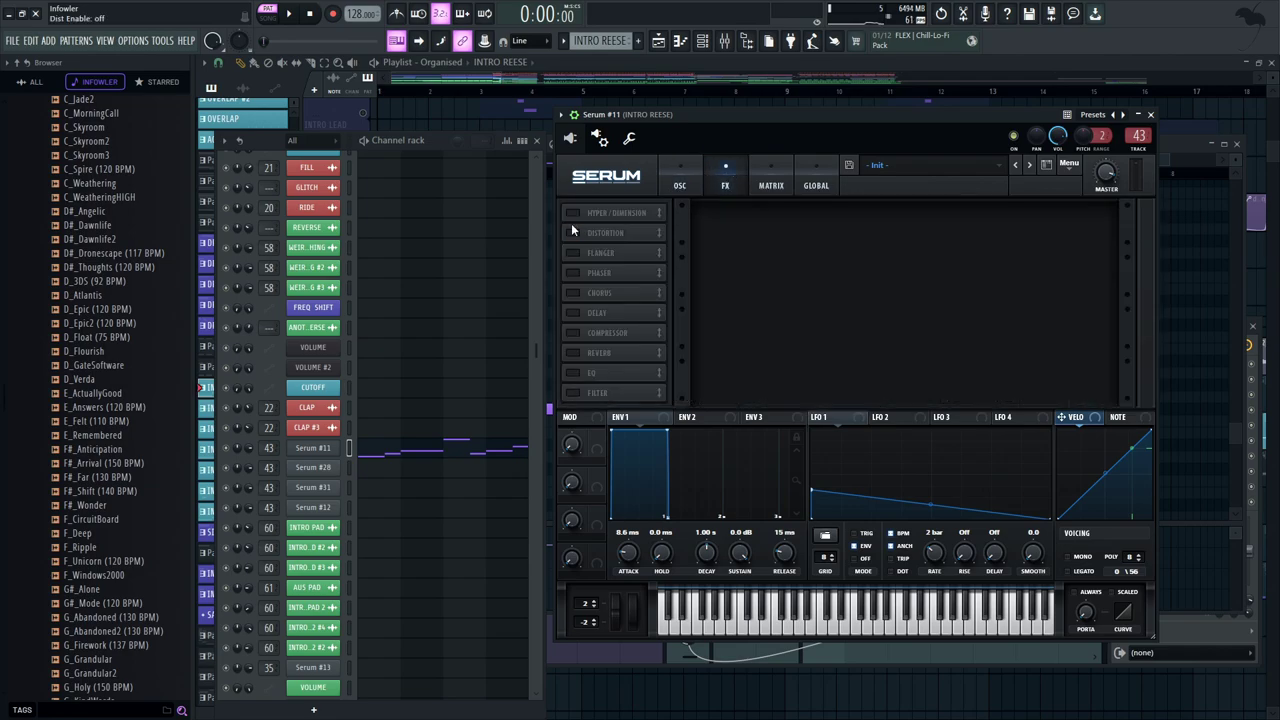
Play the INTRO REESE pattern with Serum's MG Low 12 filter bypassed, restore the filter, and close Serum #11
key(space)
click(679, 188)
click(1034, 210)
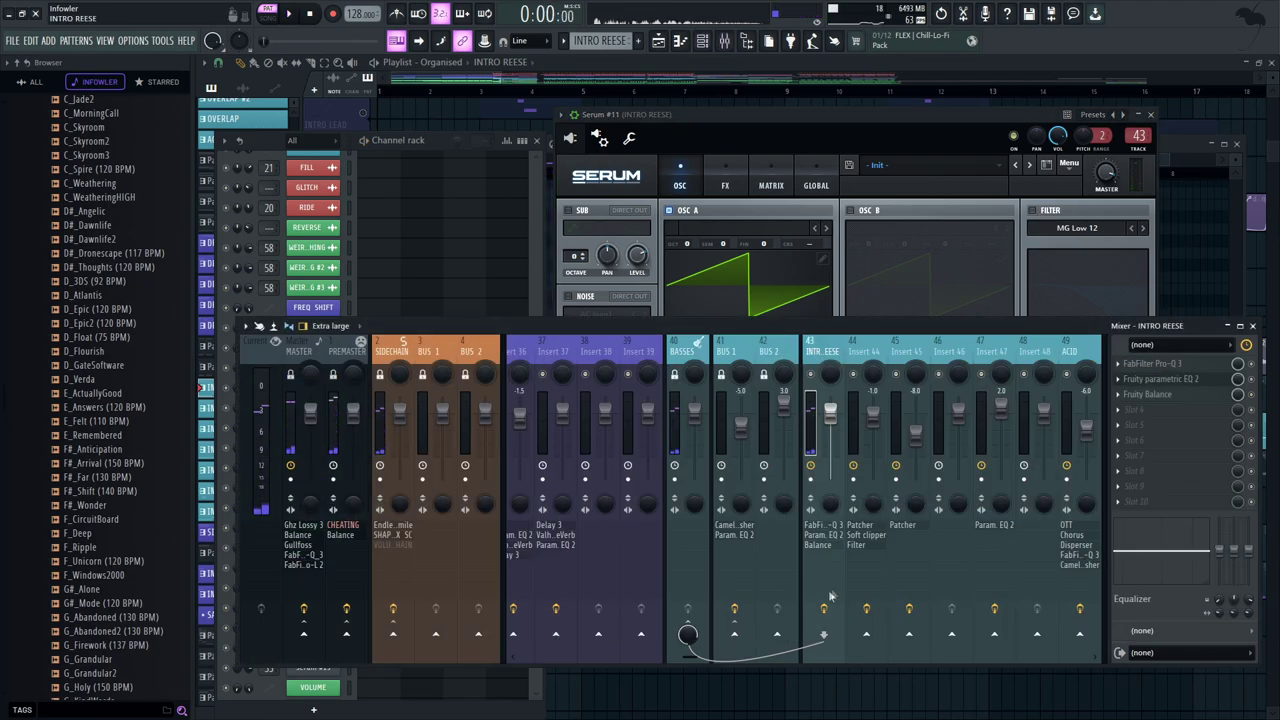
click(1120, 108)
key(space)
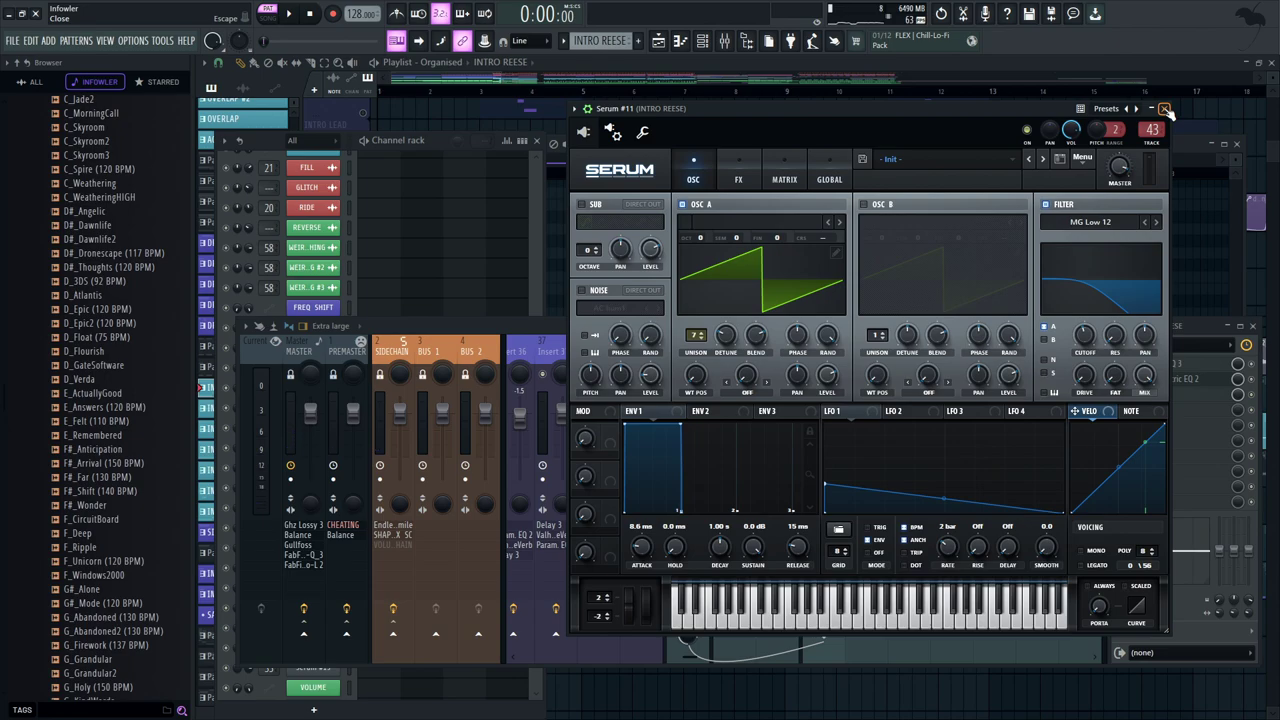
click(1165, 109)
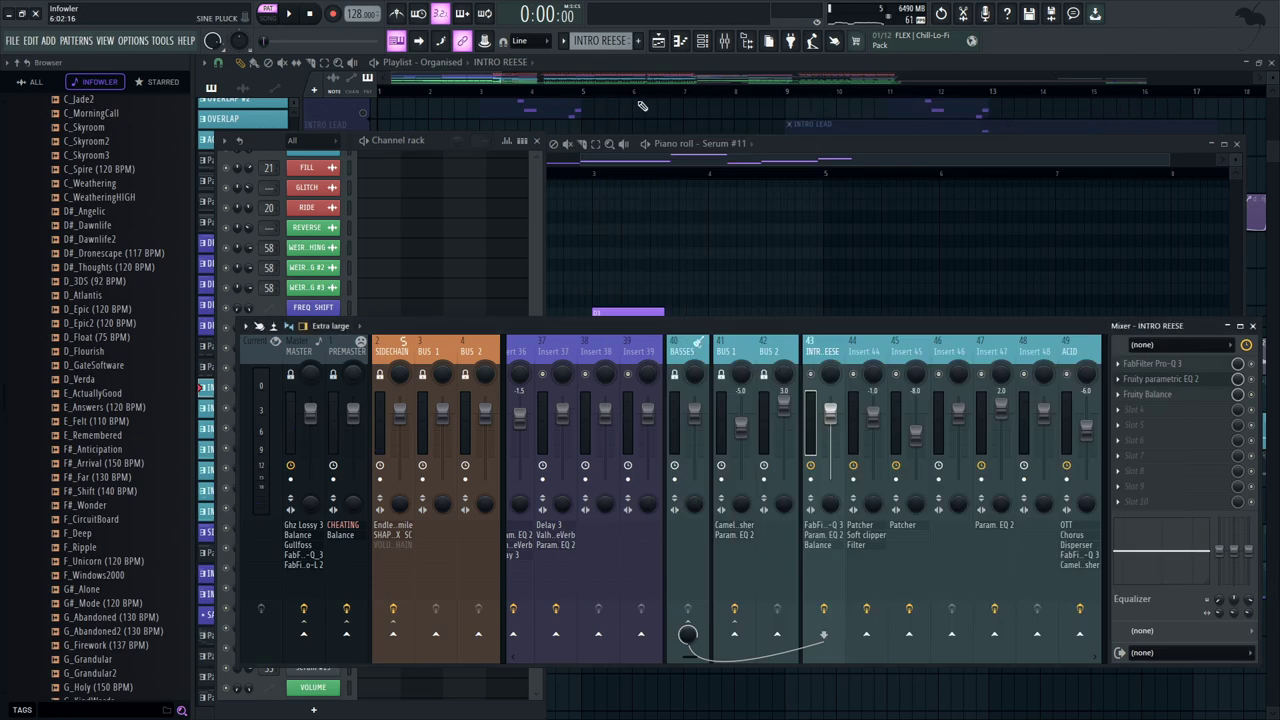
Solo the COOL ARP track in the playlist and audition it in song mode
click(641, 106)
scroll(486, 351, up, 8)
click(362, 150)
key(l)
key(space)
scroll(473, 212, down, 4)
scroll(500, 245, up, 6)
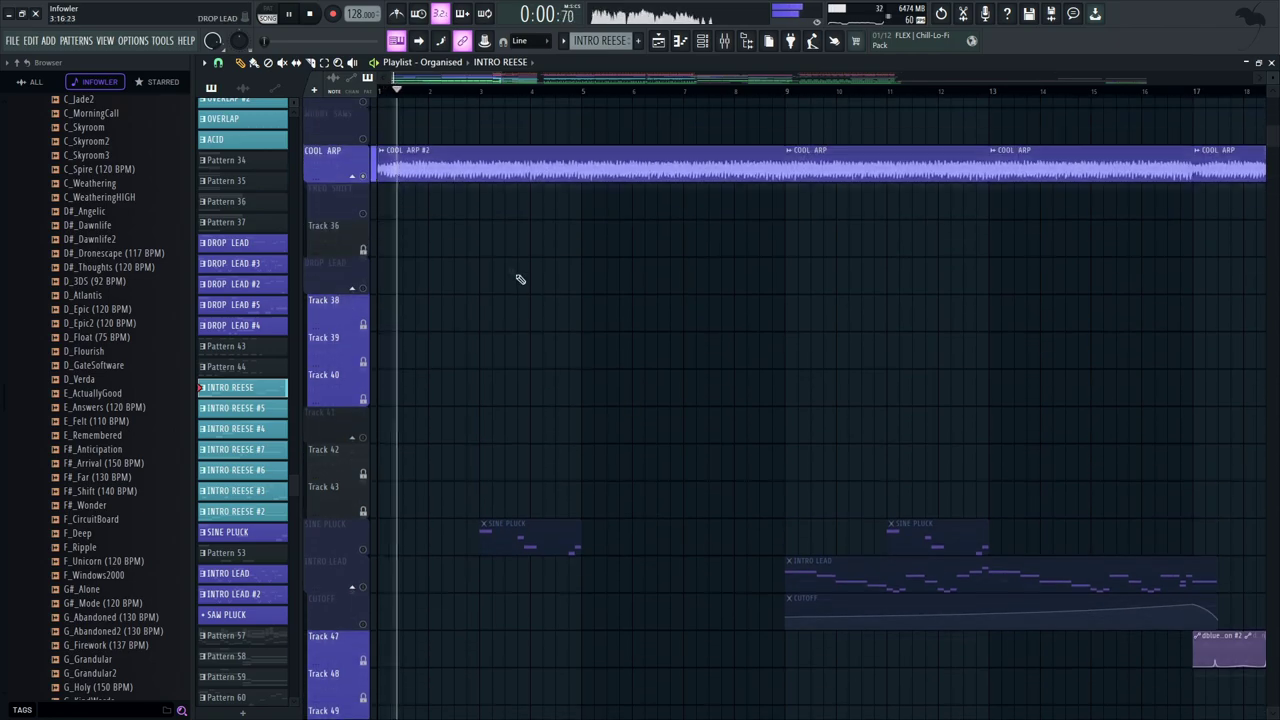
drag(626, 457, 594, 463)
key(space)
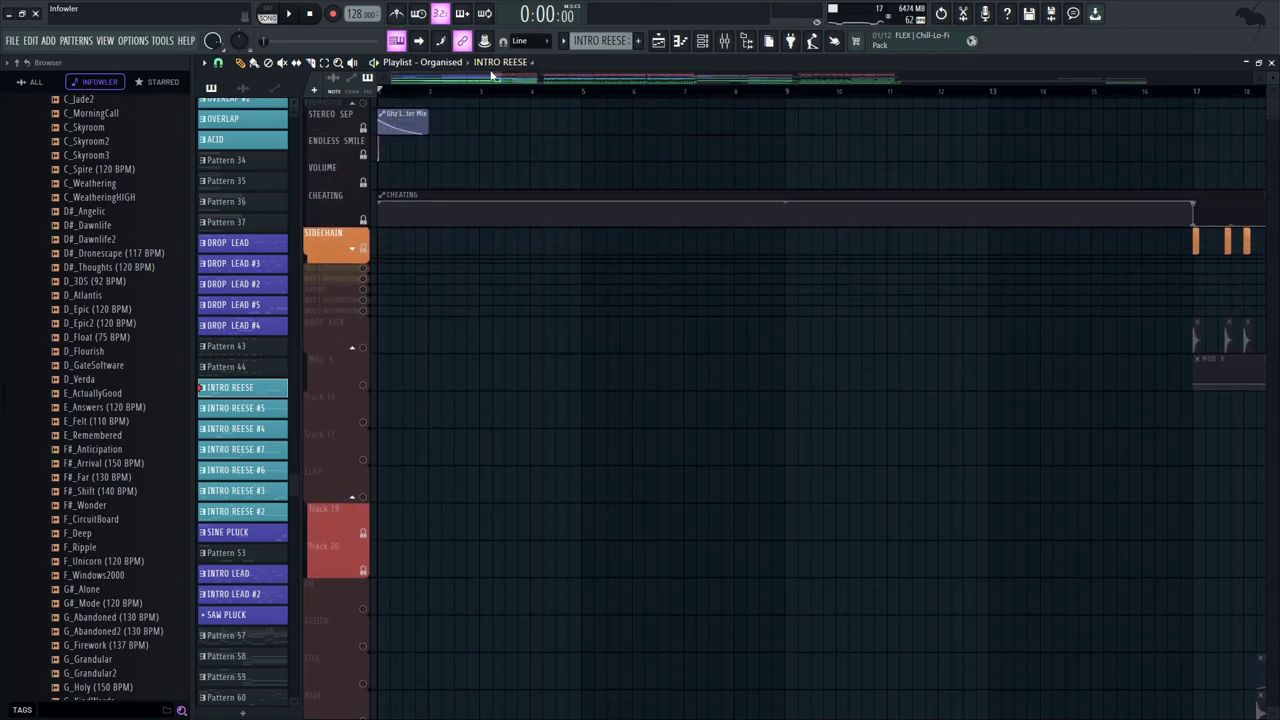
Unmute the soloed-out playlist tracks, open Ghz Lossy 3 on the MASTER mixer track, and play the intro briefly
scroll(507, 91, up, 3)
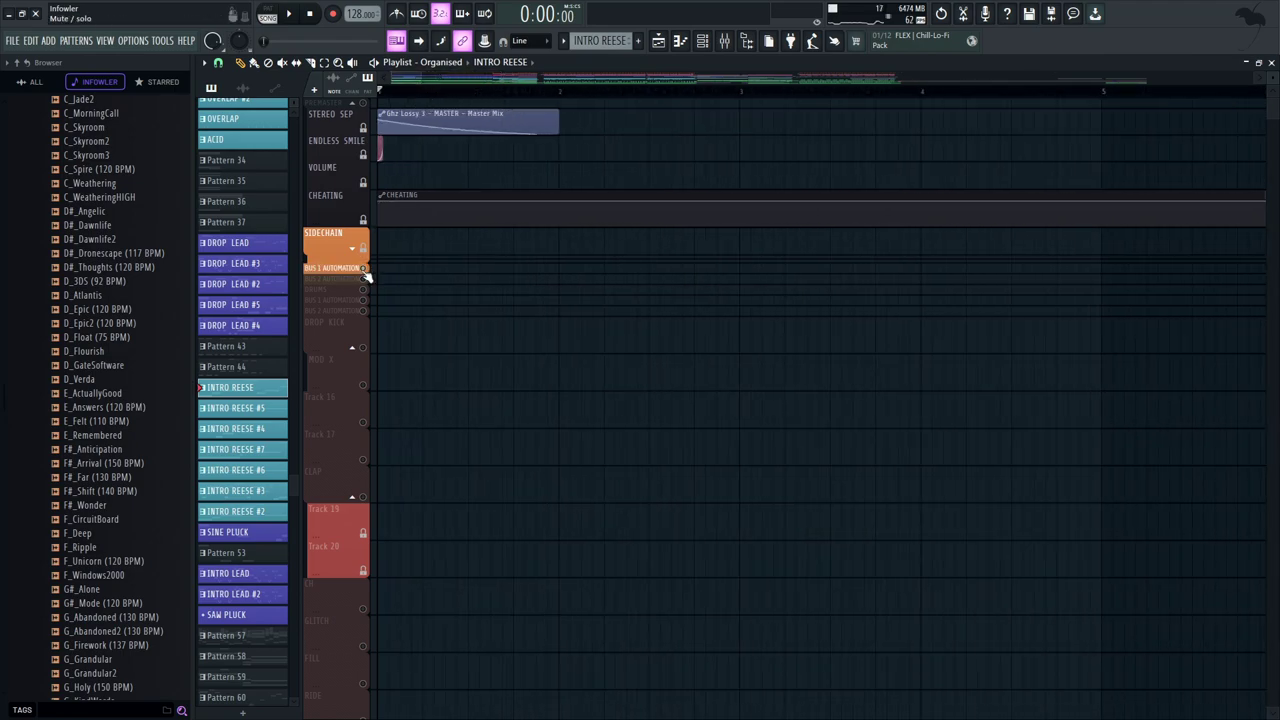
click(723, 42)
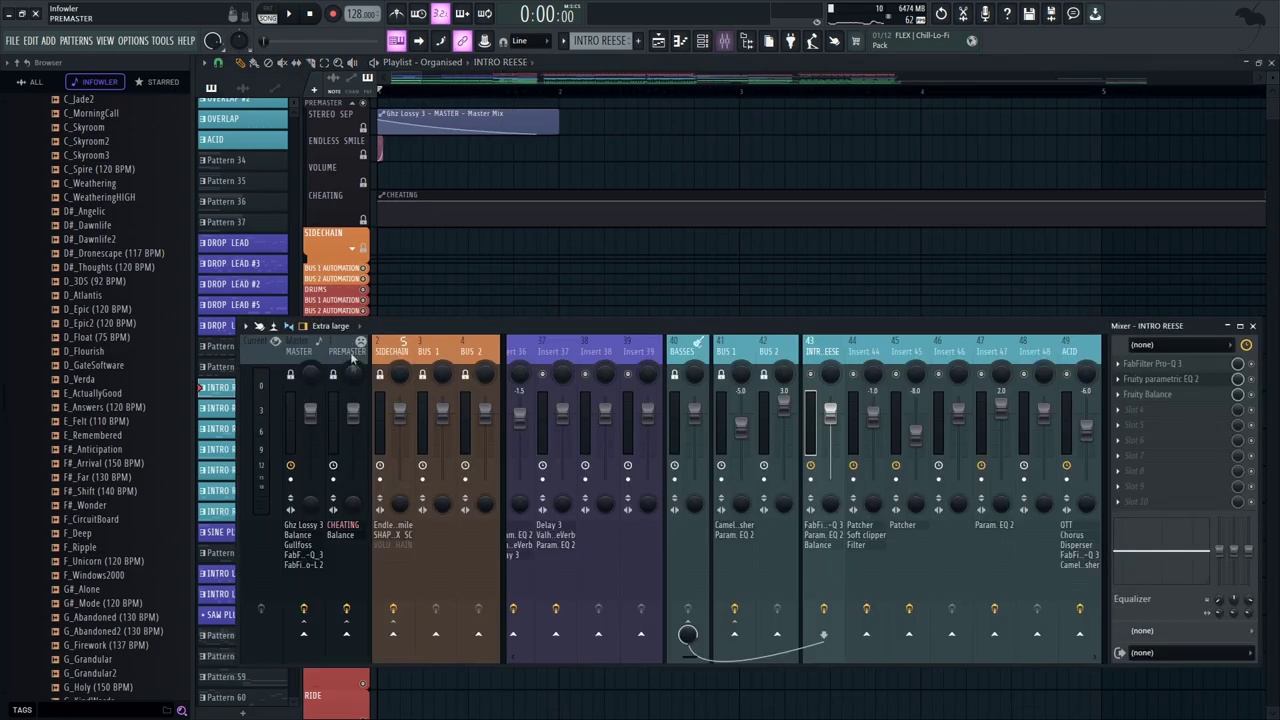
click(1138, 364)
drag(787, 234, 768, 240)
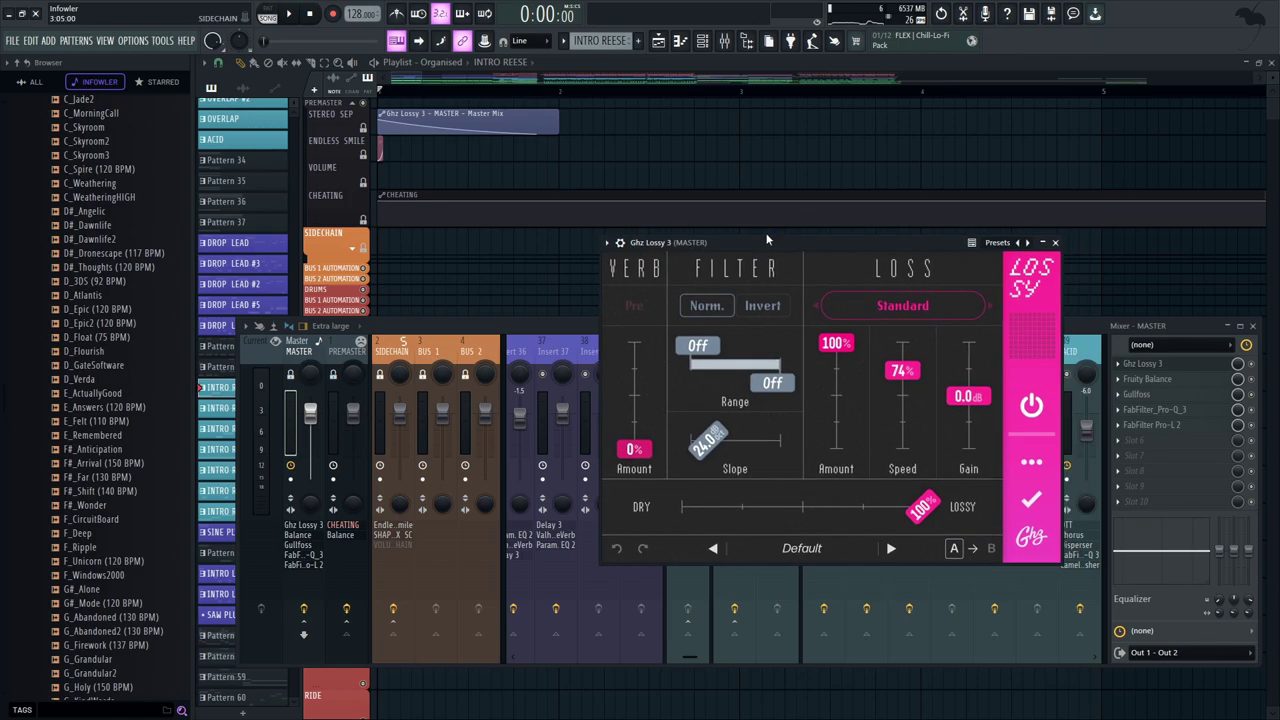
key(space)
key(space)
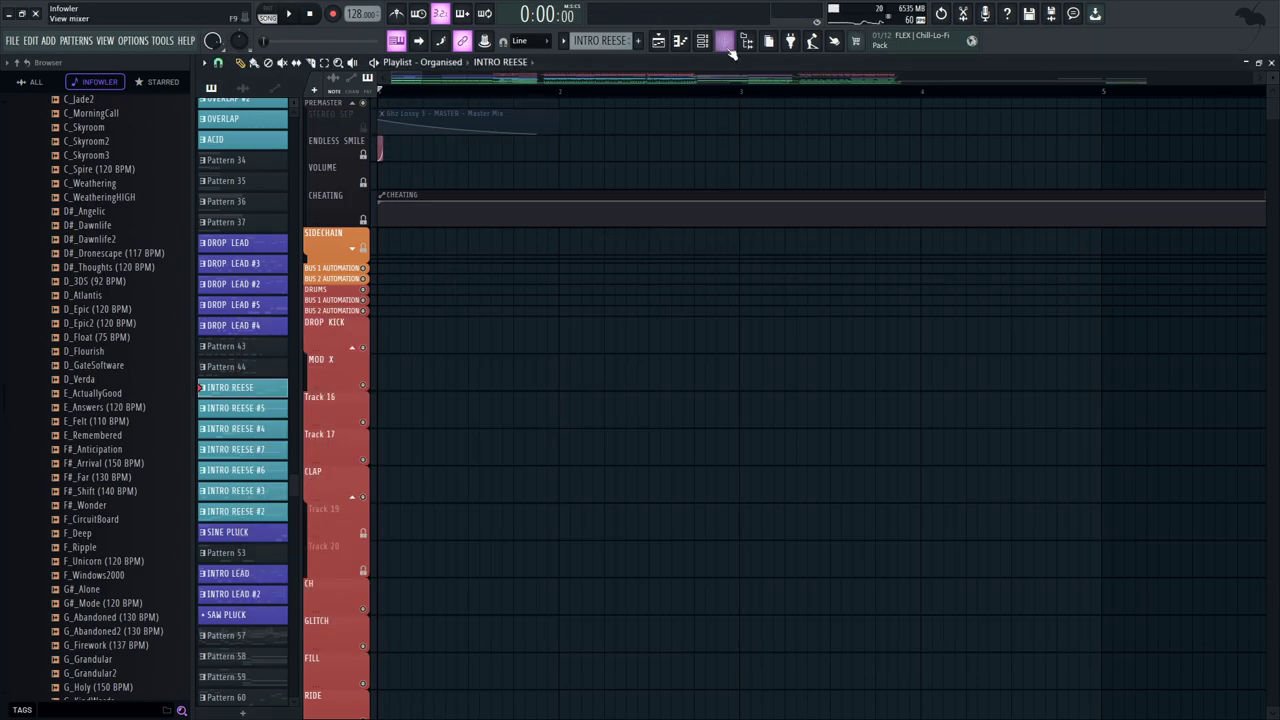
Lower the Ghz Lossy 3 mix on MASTER to 65% during playback, return it to 100%, and close the effect
click(726, 44)
click(1203, 364)
key(space)
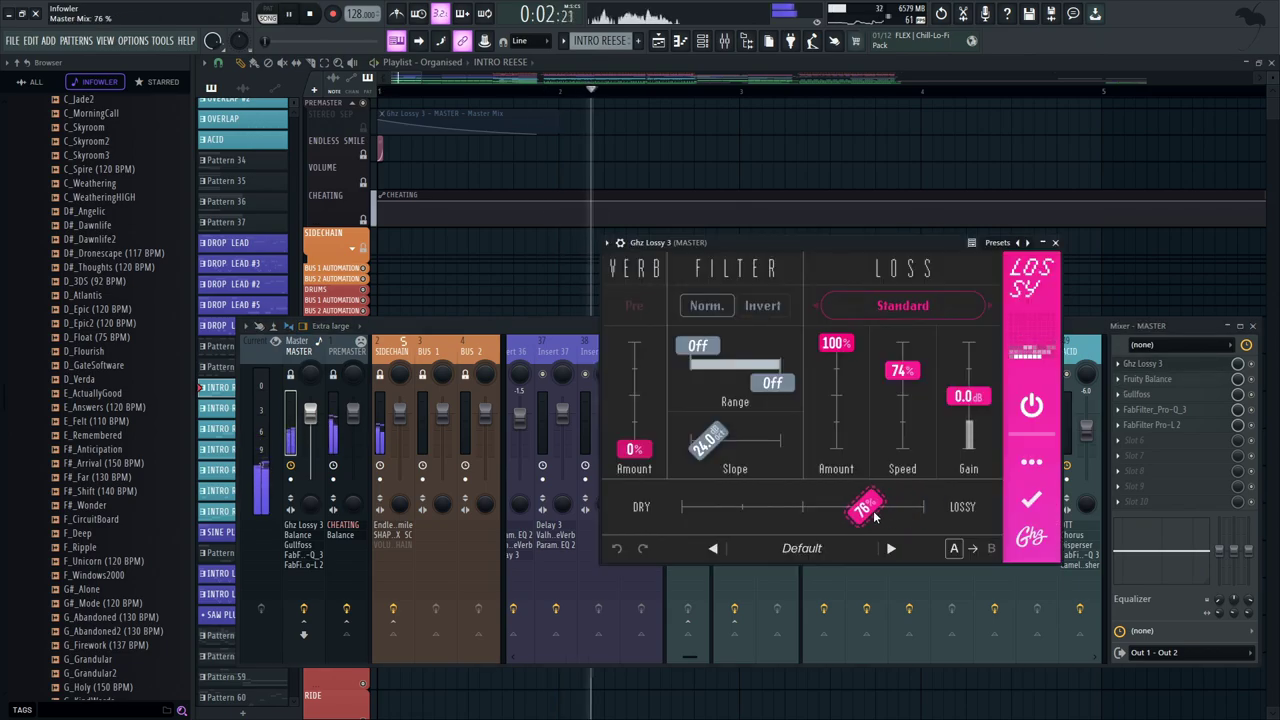
drag(843, 511, 855, 508)
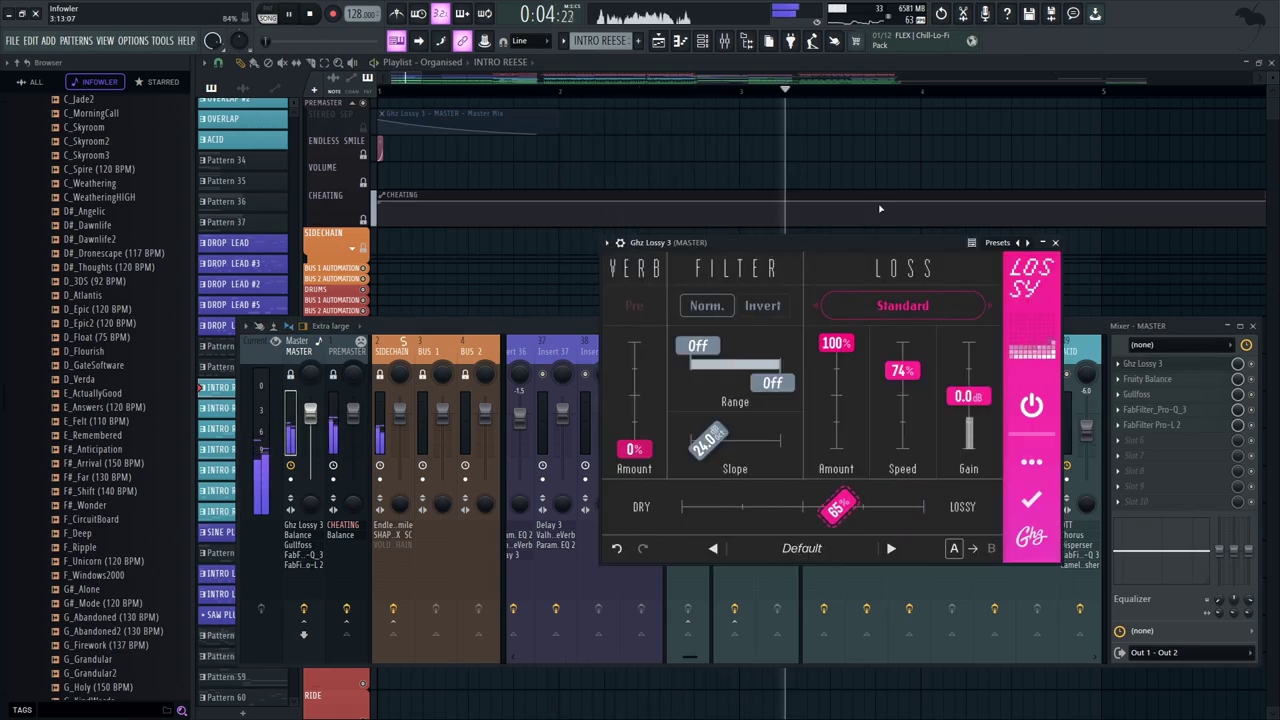
key(space)
drag(838, 507, 924, 505)
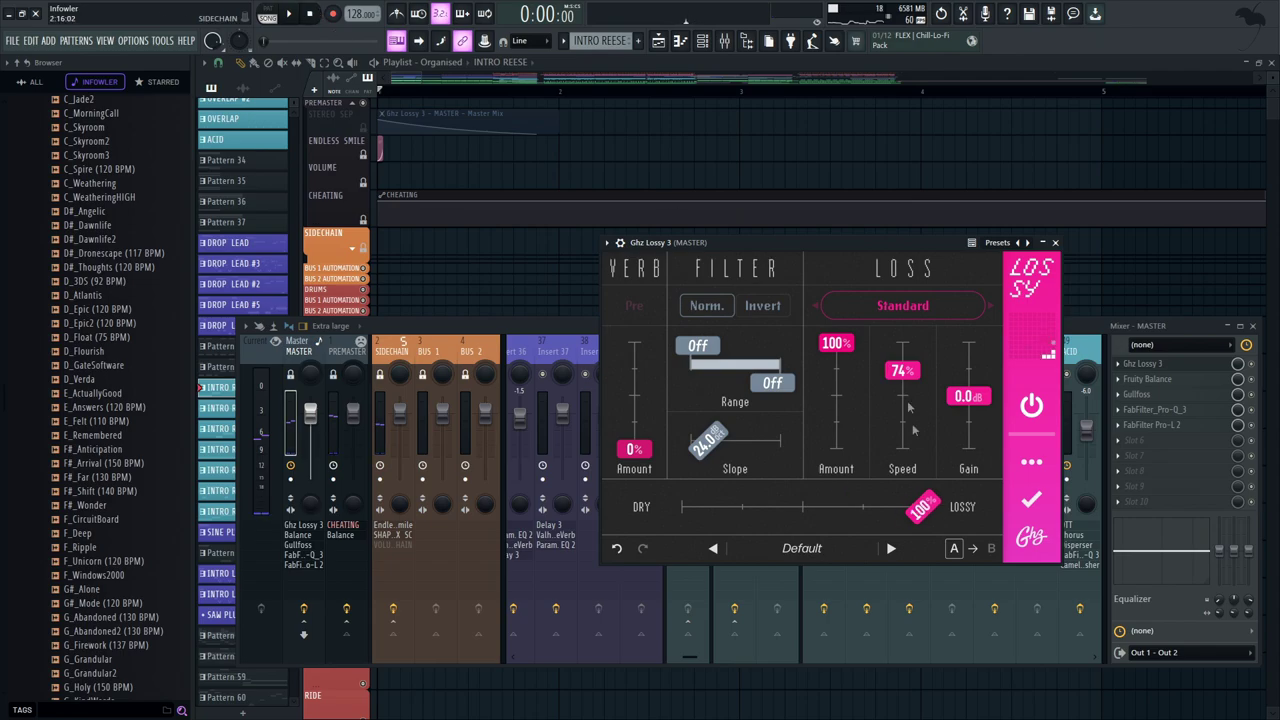
click(1056, 243)
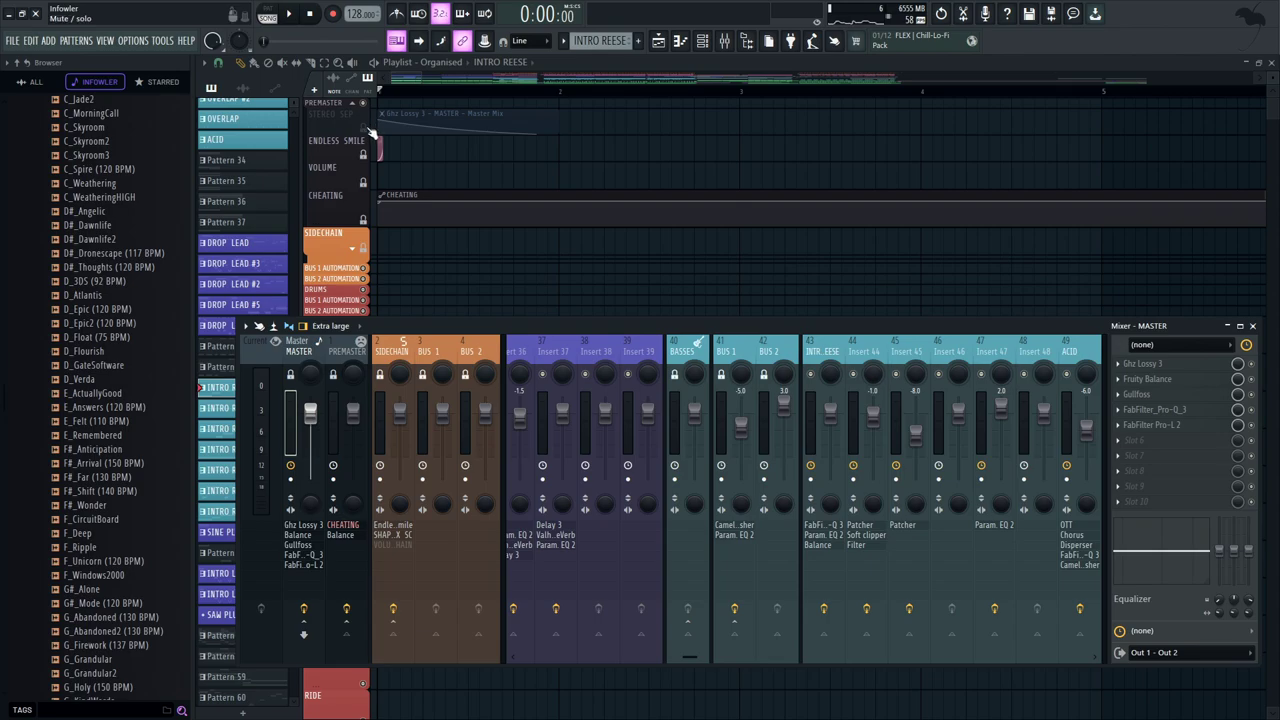
Re-enable the STEREO SEP automation track and play the intro briefly
click(368, 133)
scroll(666, 220, down, 5)
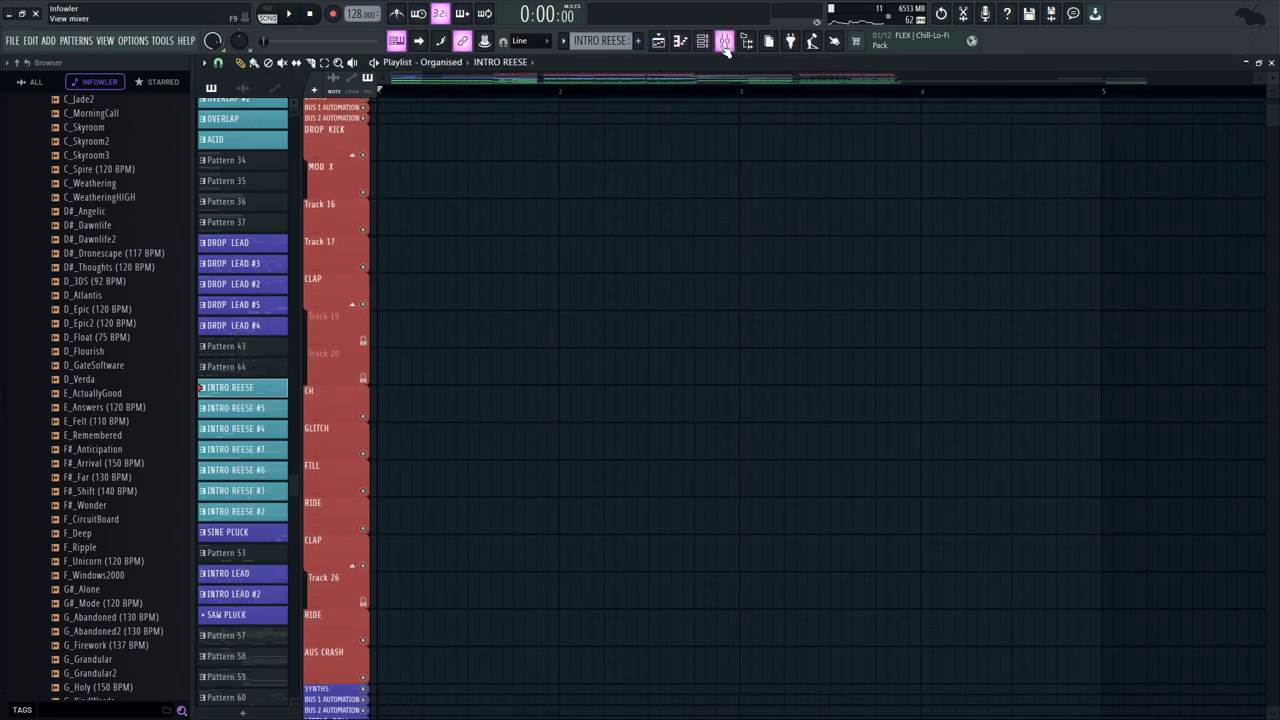
click(724, 41)
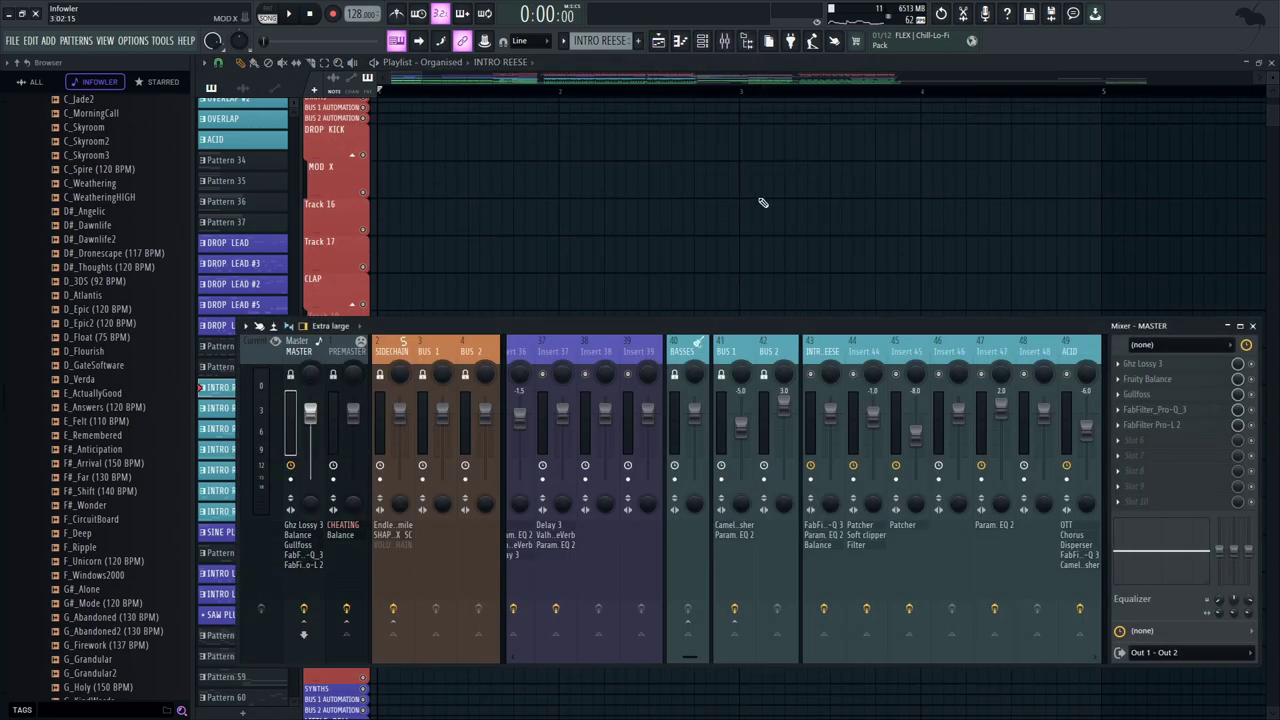
scroll(763, 202, up, 4)
key(space)
key(space)
Open the CHEATING automation clip, audition the intro with the MASTER track's Fruity Balance open, and close Fruity Balance
double_click(492, 196)
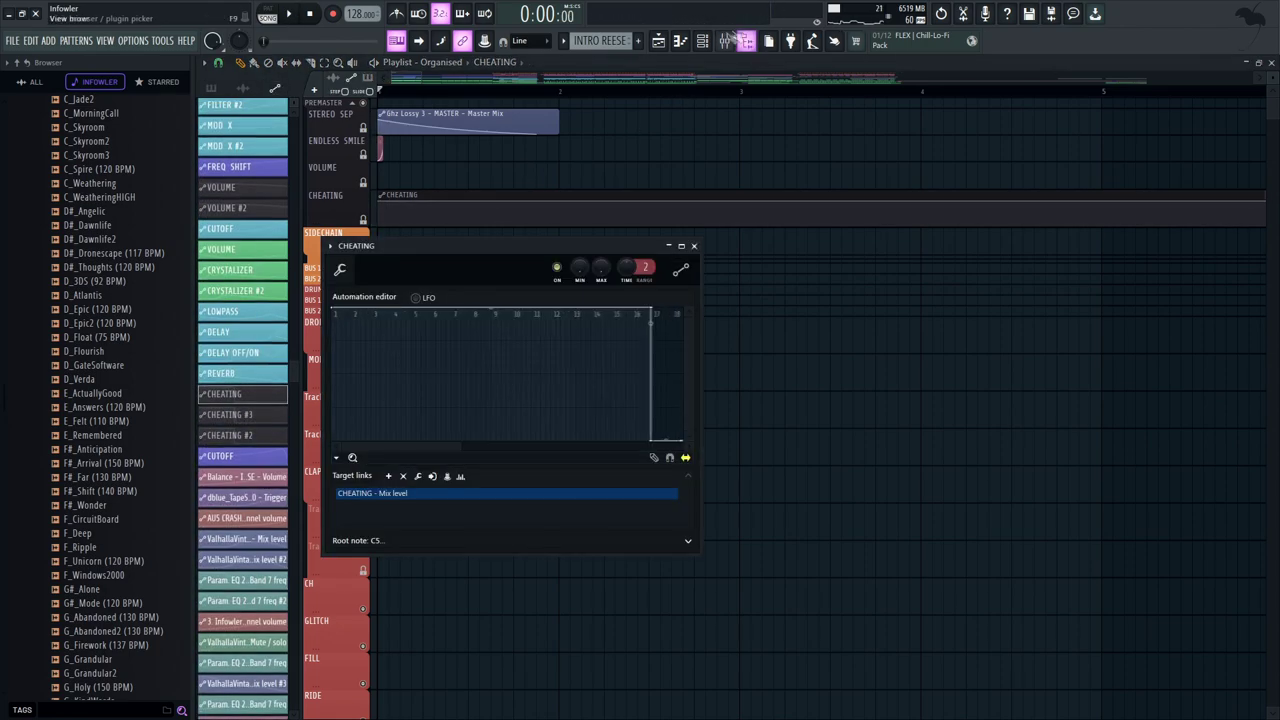
click(725, 41)
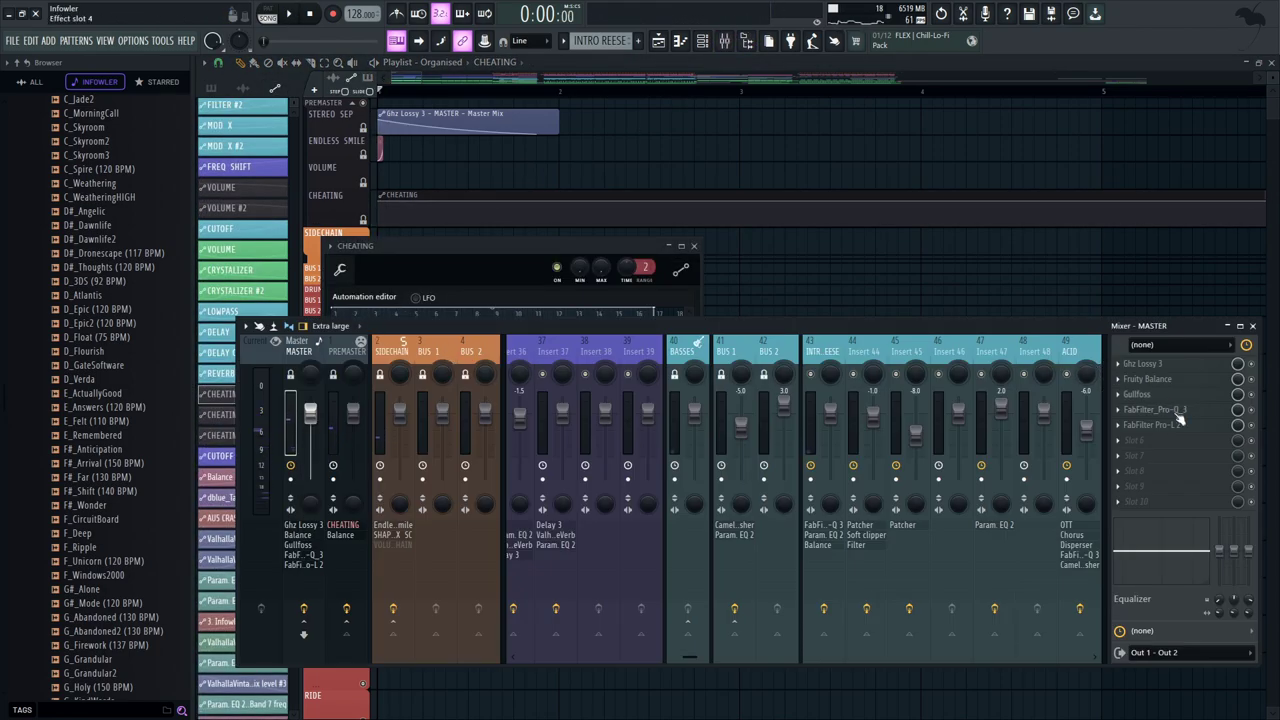
click(1160, 379)
key(space)
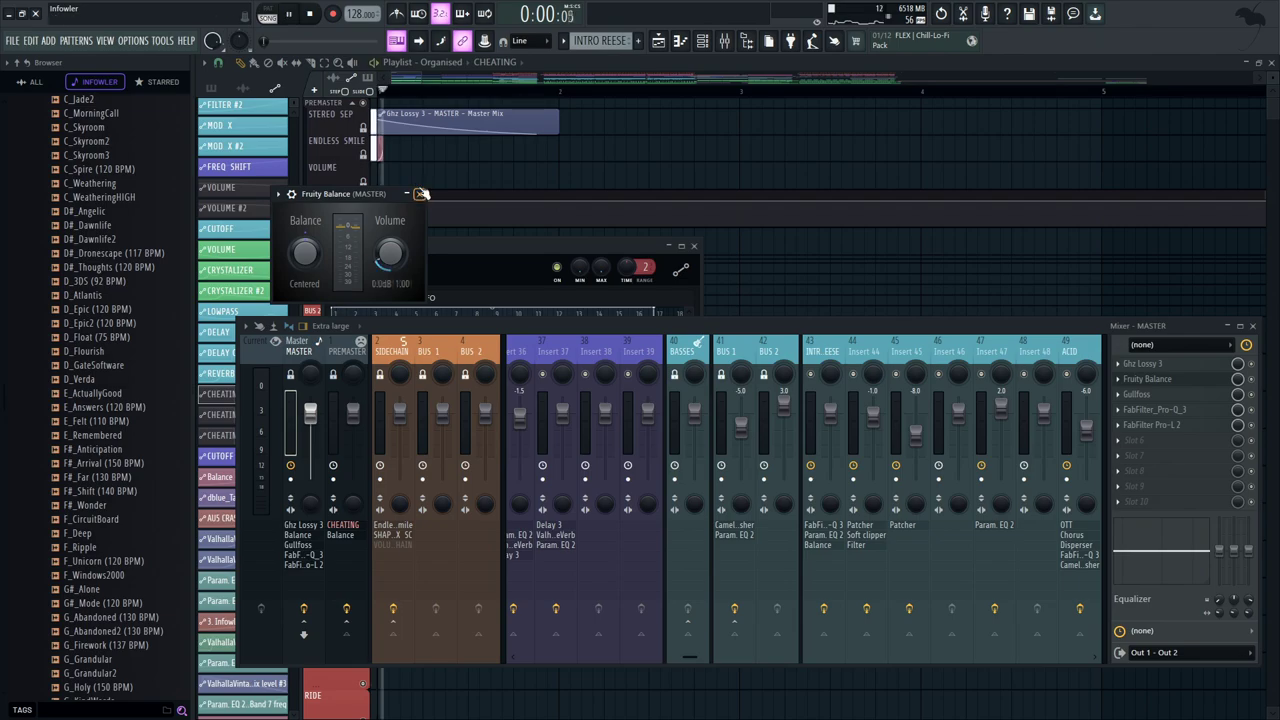
key(space)
click(420, 194)
Examine the CHEATING automation clips across the full arrangement, and return to the intro
drag(427, 77, 786, 168)
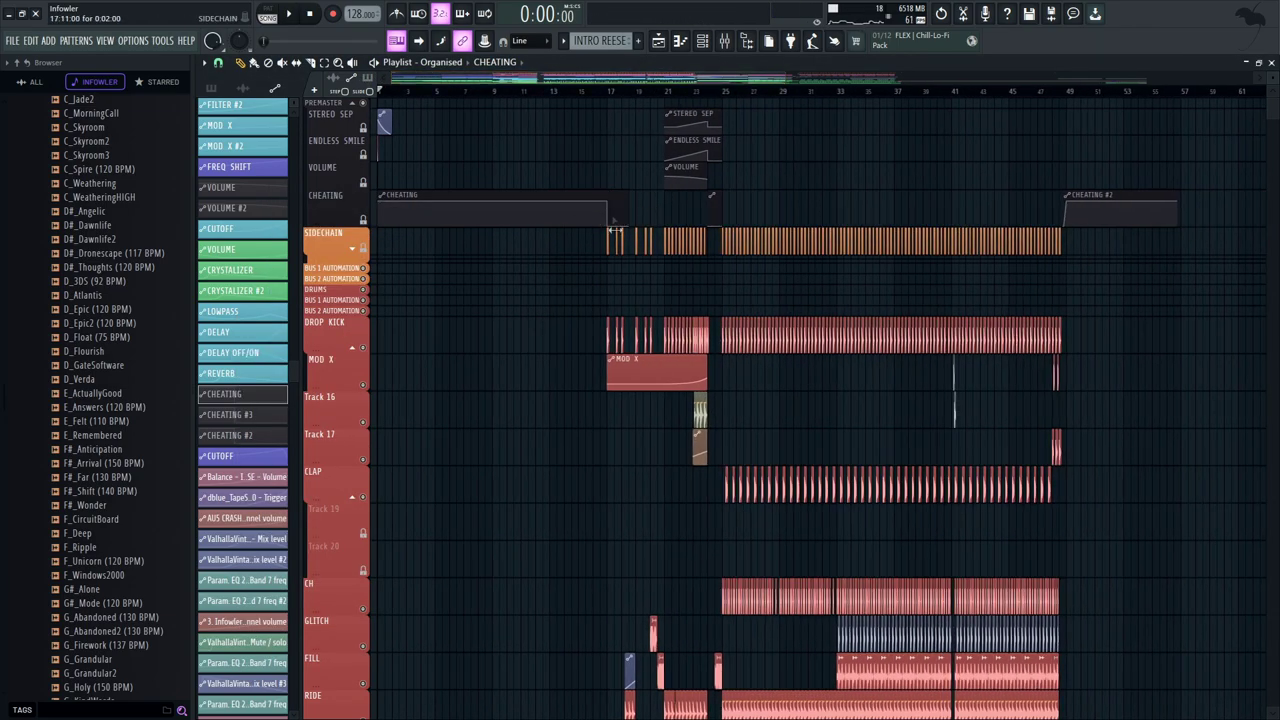
drag(789, 79, 531, 206)
drag(656, 436, 722, 68)
scroll(620, 380, up, 5)
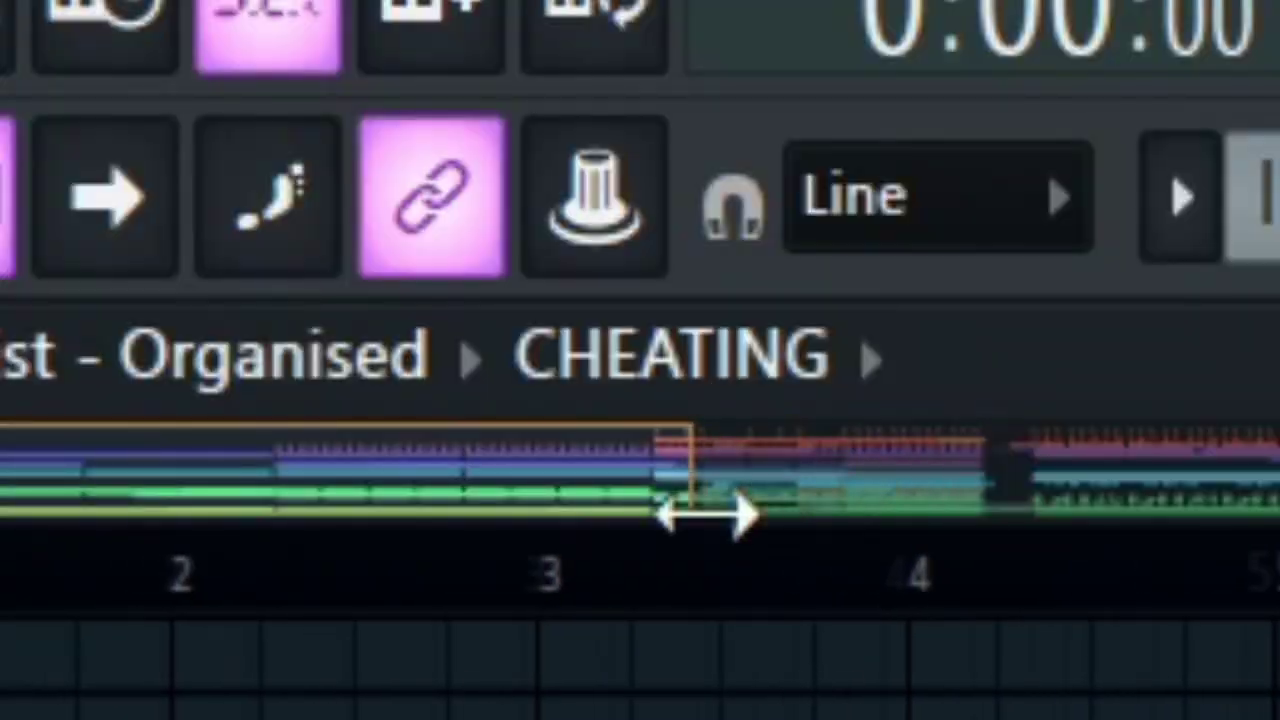
Solo the SINE PLUCK track, play it, and open its first pattern clip in the piano roll with the channel rack
scroll(486, 189, down, 4)
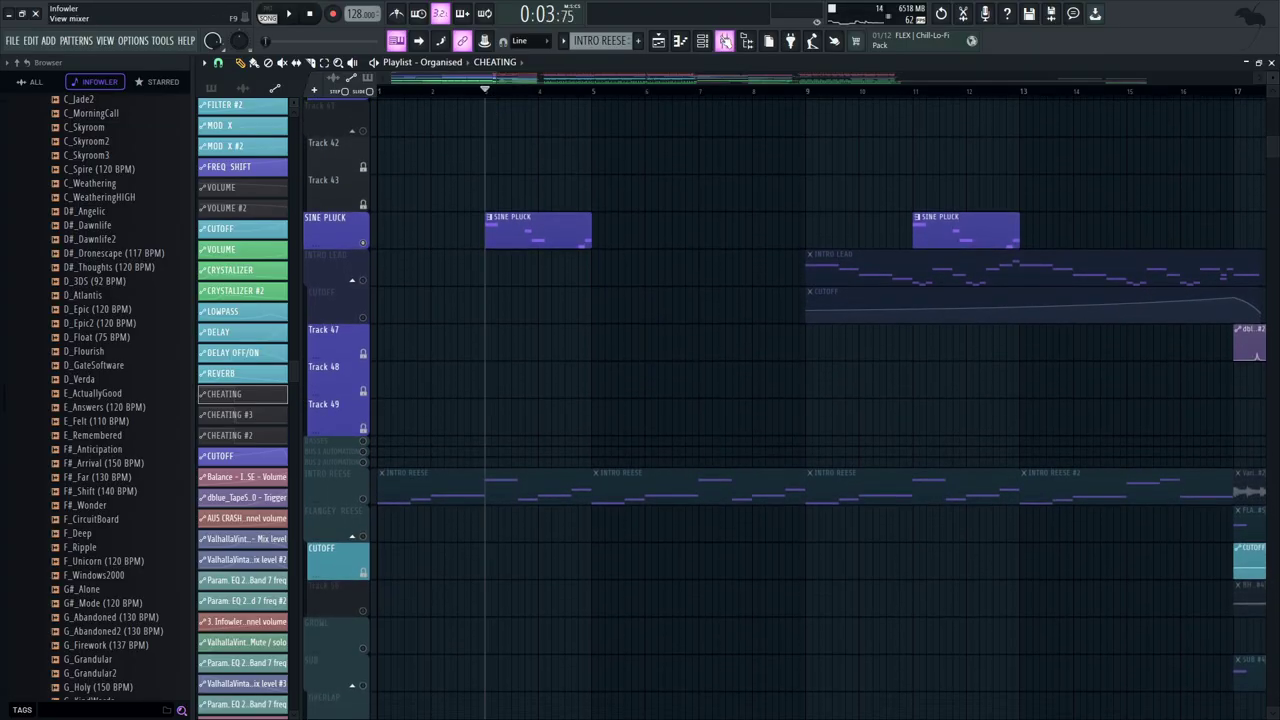
click(703, 41)
key(space)
click(725, 41)
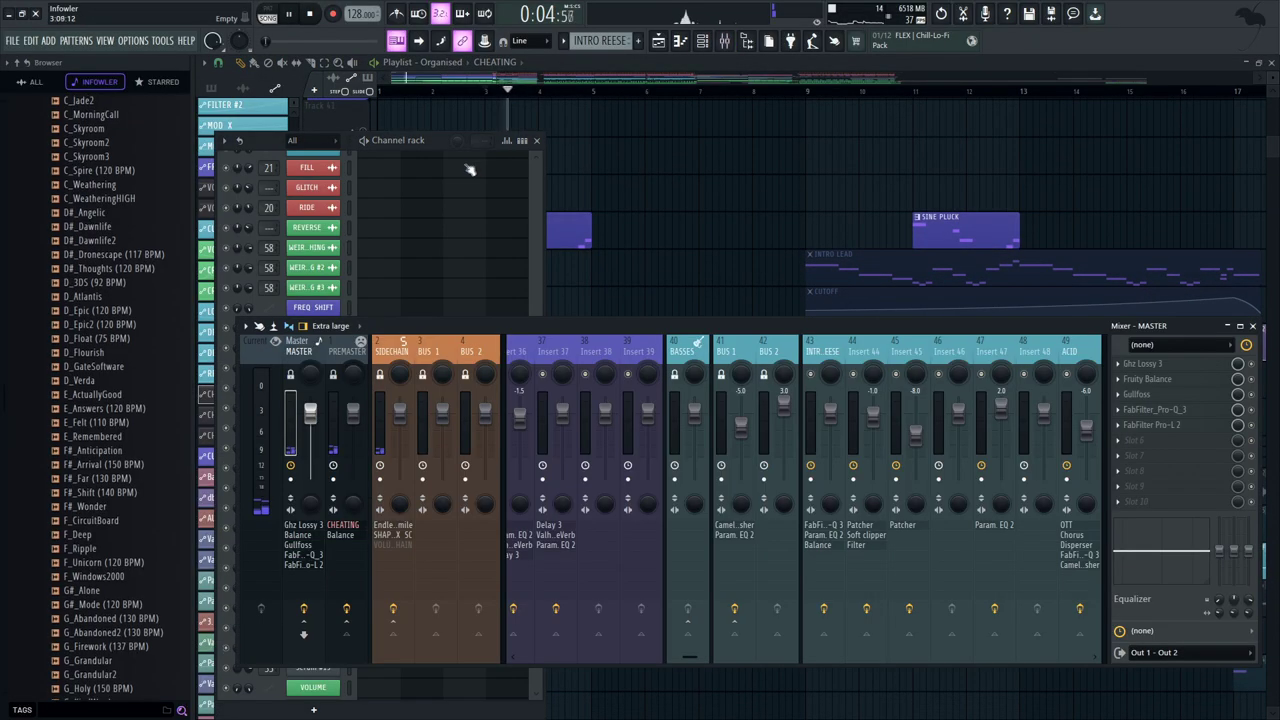
scroll(558, 190, down, 1)
click(558, 190)
click(681, 41)
click(703, 41)
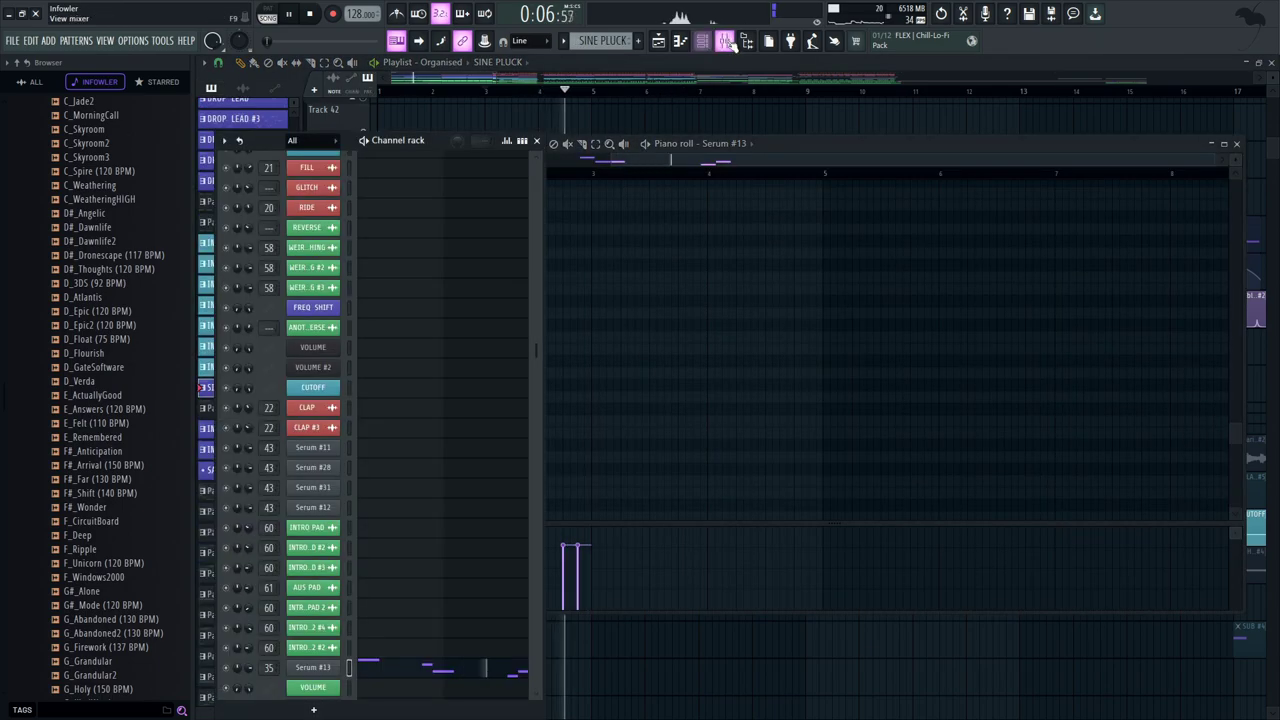
Show the SINE PLUCK channel's mixer track, Insert 35, and stop playback
click(725, 41)
scroll(423, 243, down, 3)
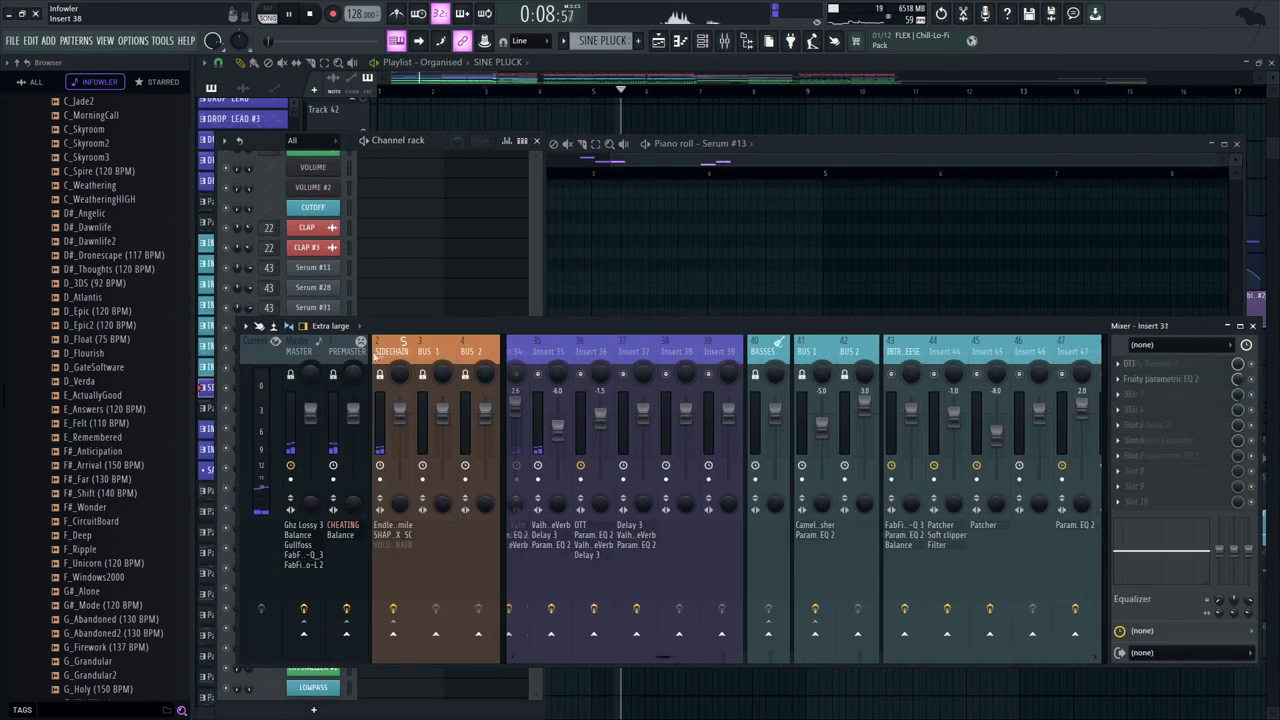
key(space)
click(925, 352)
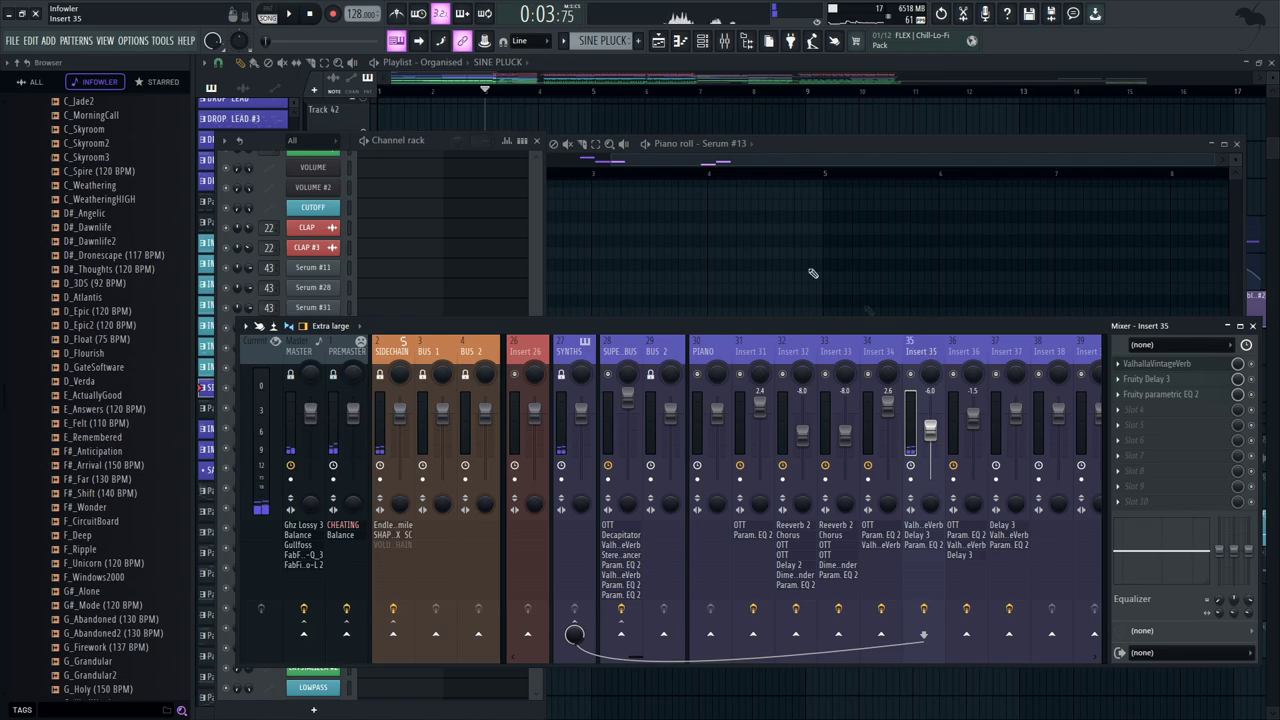
click(436, 138)
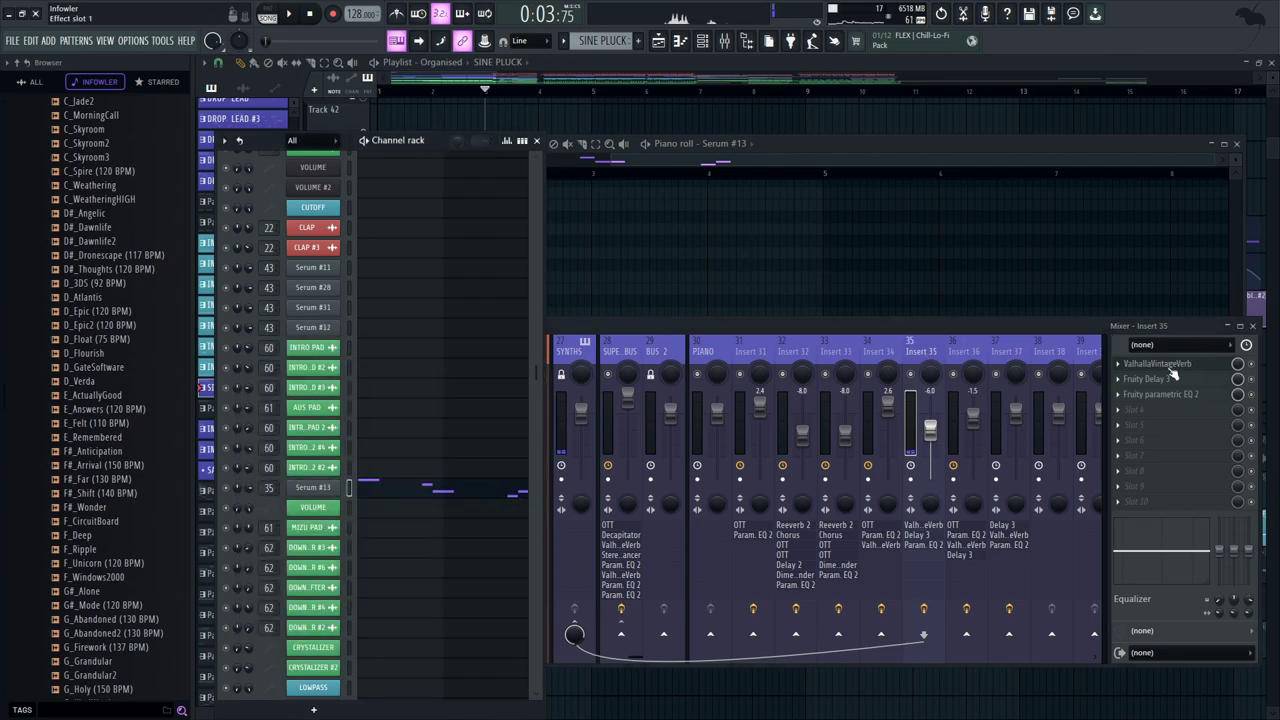
Examine ValhallaVintageVerb and the feedback level of Fruity Delay 3 on Insert 35, and close both effects
click(1173, 370)
click(1171, 366)
click(1170, 380)
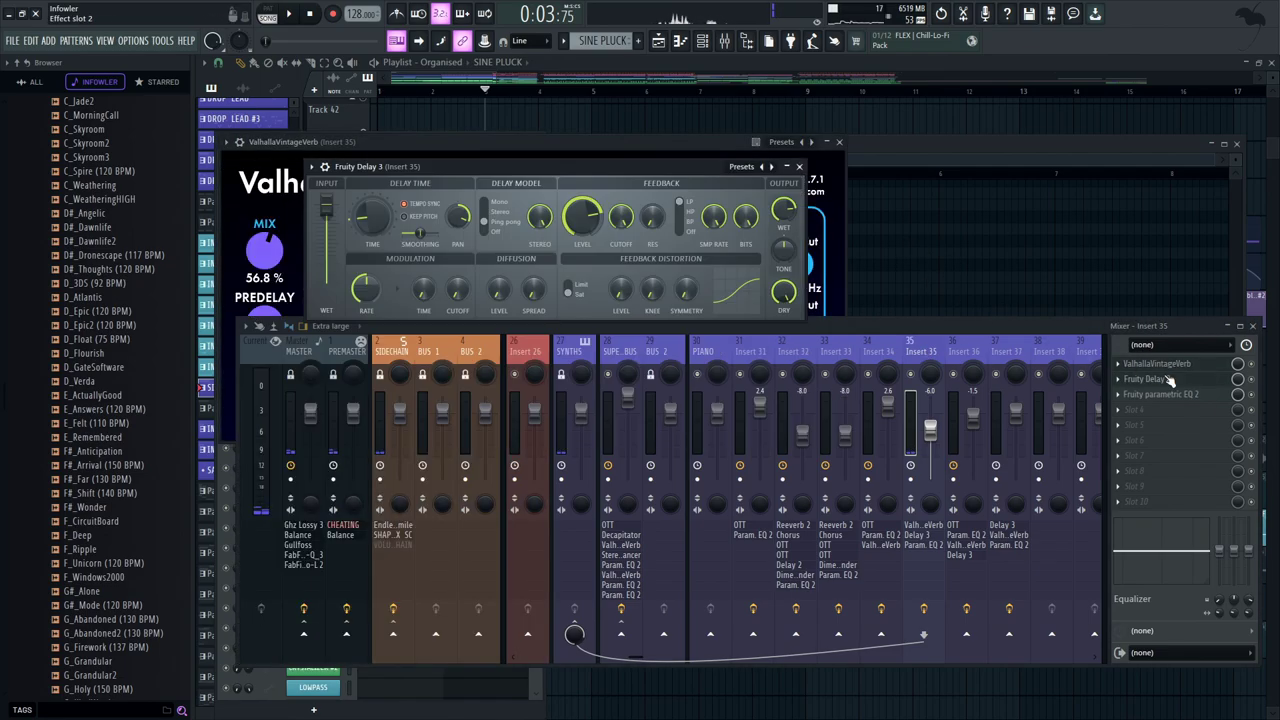
click(839, 143)
drag(723, 168, 851, 204)
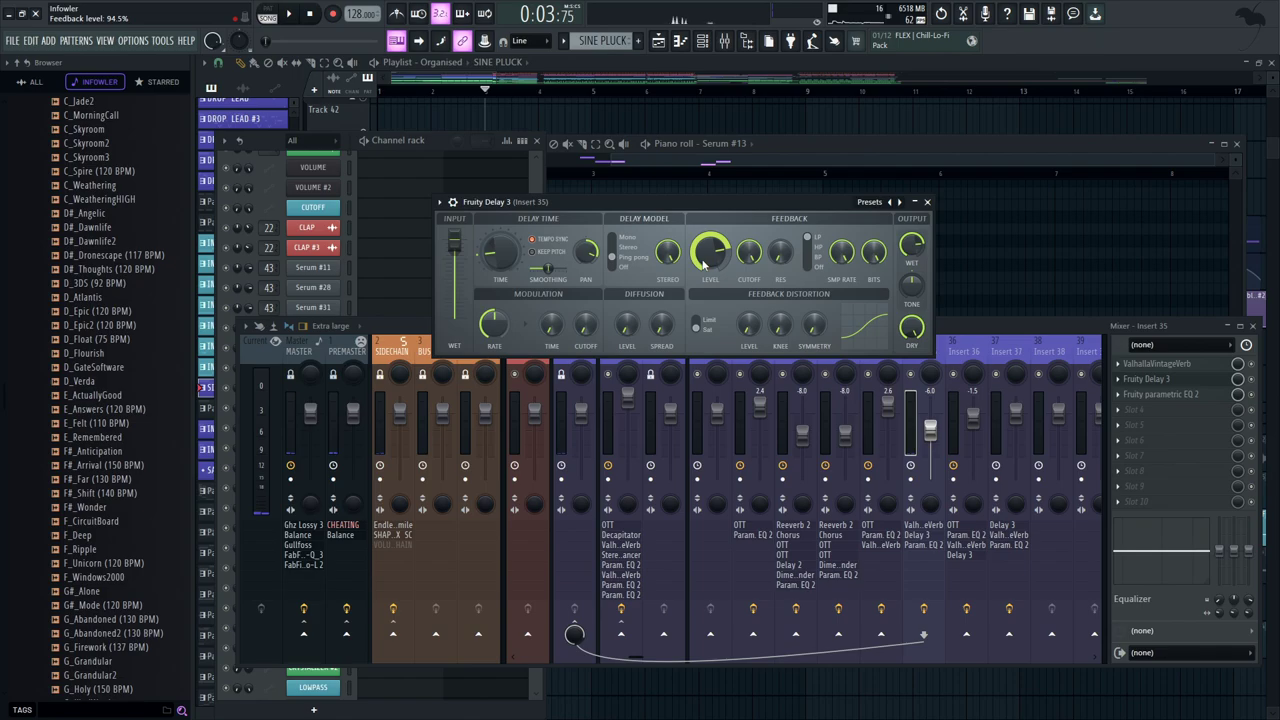
click(928, 203)
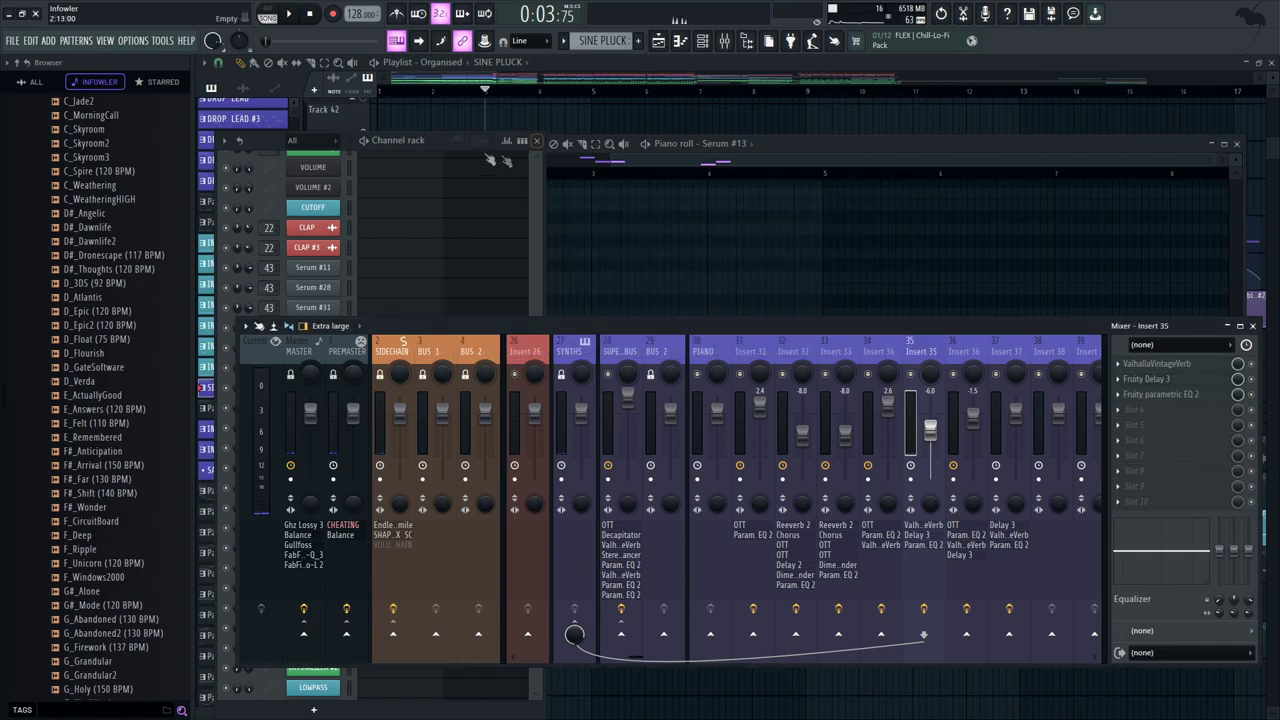
Open the Serum #13 synth of the SINE PLUCK from the channel rack to show its oscillator settings
click(300, 290)
click(313, 488)
drag(785, 141, 809, 146)
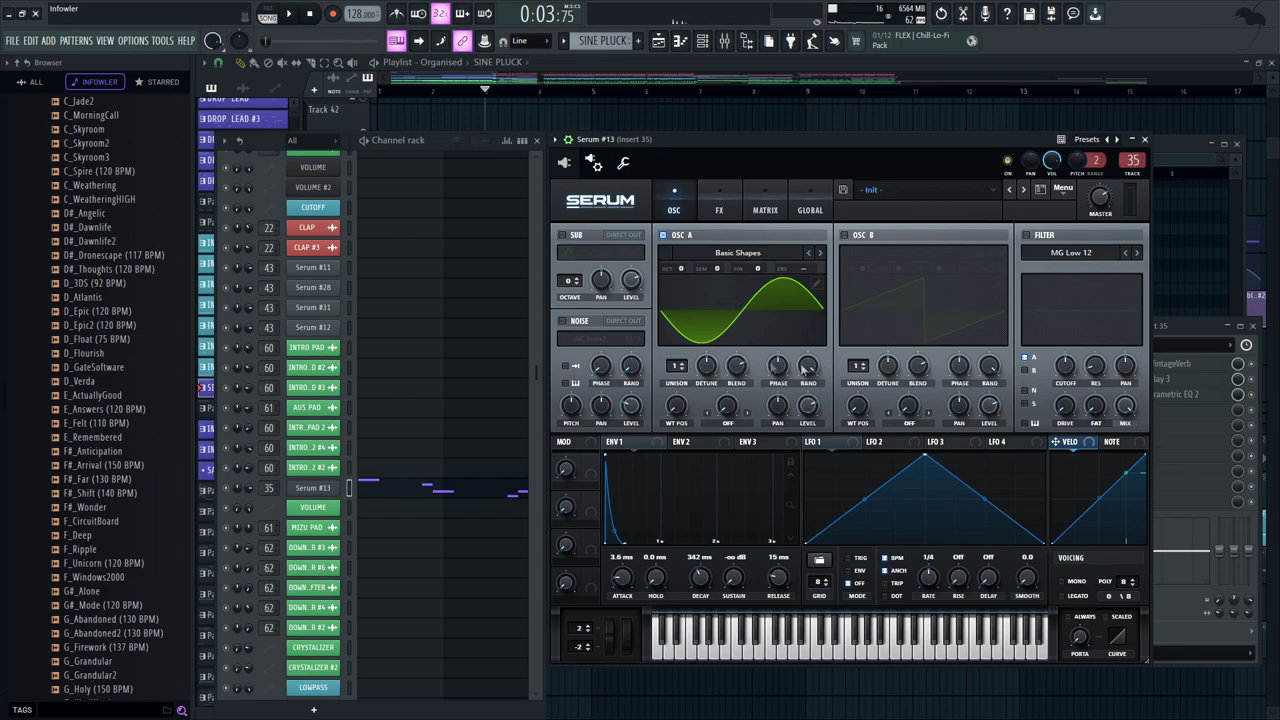
Show the FX and oscillator pages of Serum #13, and close the synth
click(710, 205)
click(677, 199)
click(711, 201)
click(680, 201)
click(1145, 140)
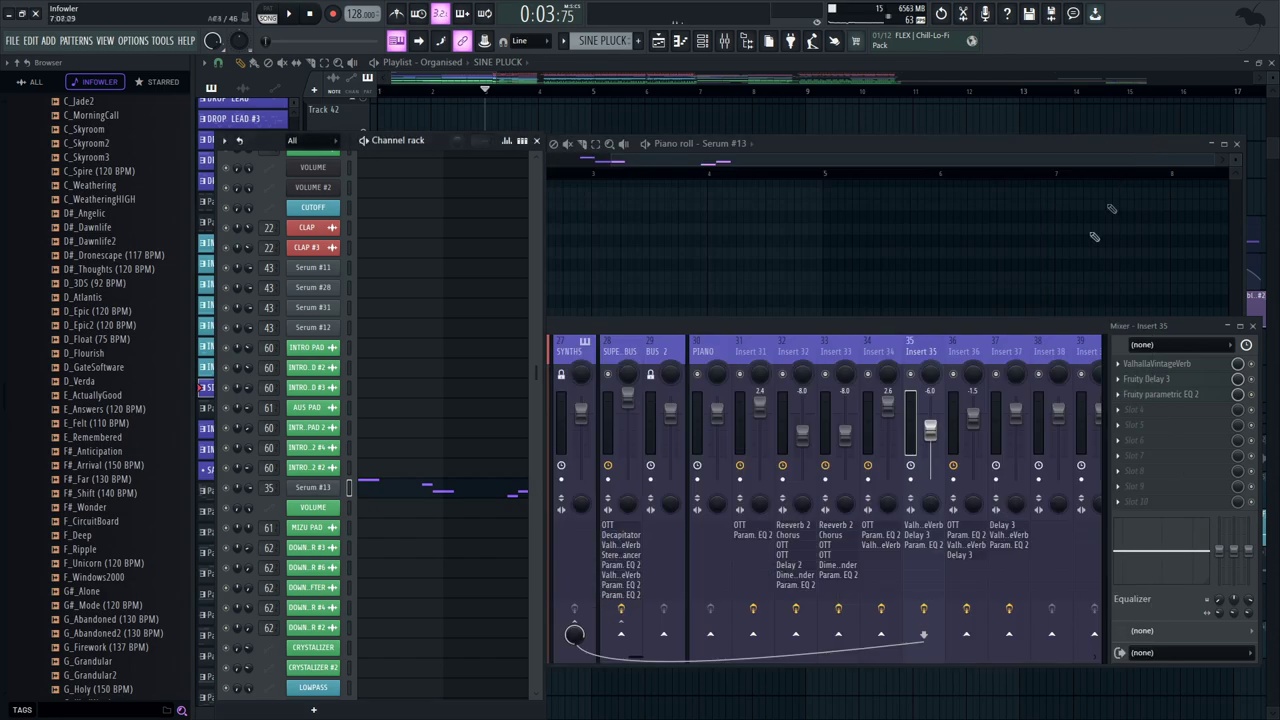
Compare the SINE PLUCK without and with its effects by bypassing and re-enabling the effects on Insert 35 during playback
click(923, 610)
key(space)
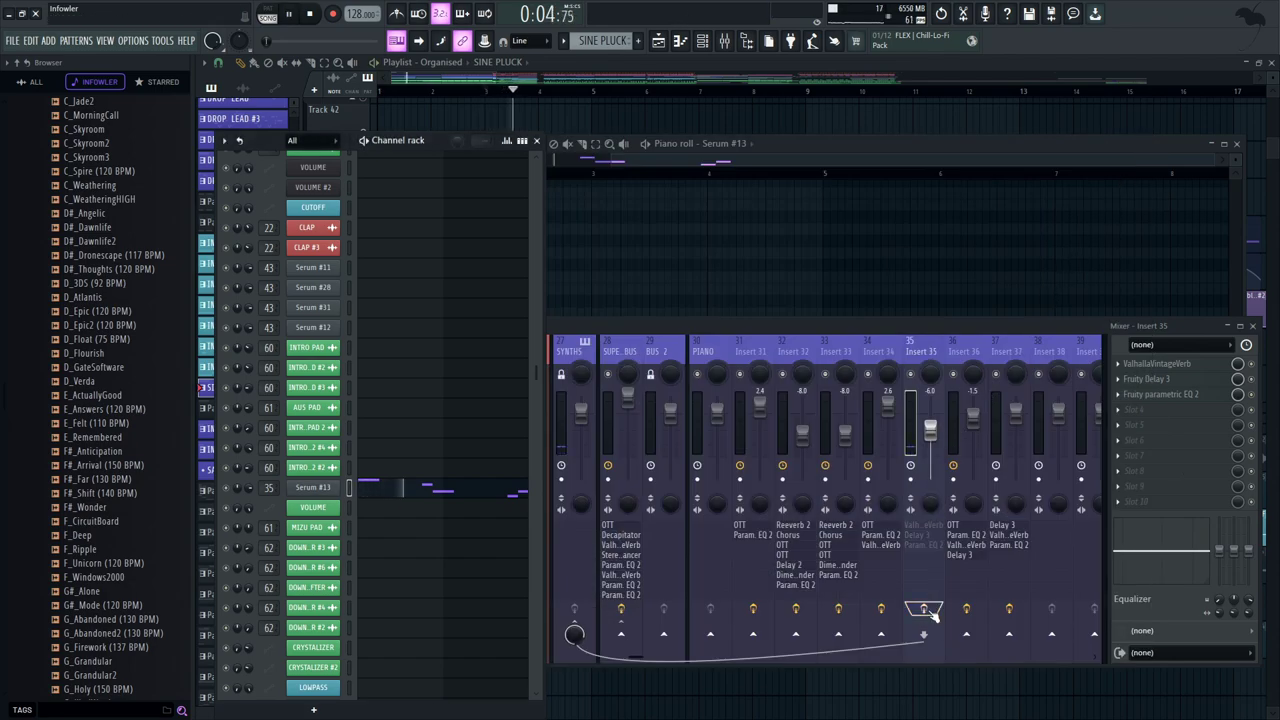
key(space)
click(967, 321)
key(space)
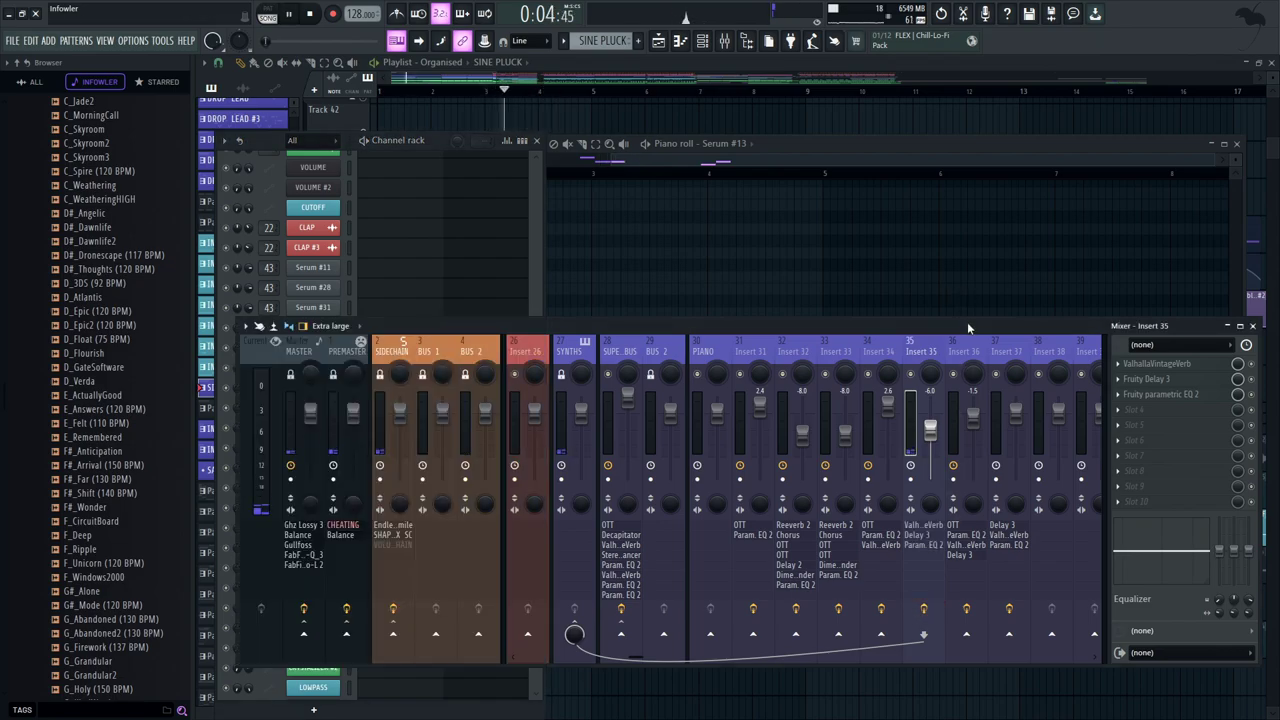
Open the first SINE PLUCK clip in the piano roll, stop playback, and examine its notes
click(780, 62)
scroll(640, 150, down, 1)
double_click(543, 186)
key(space)
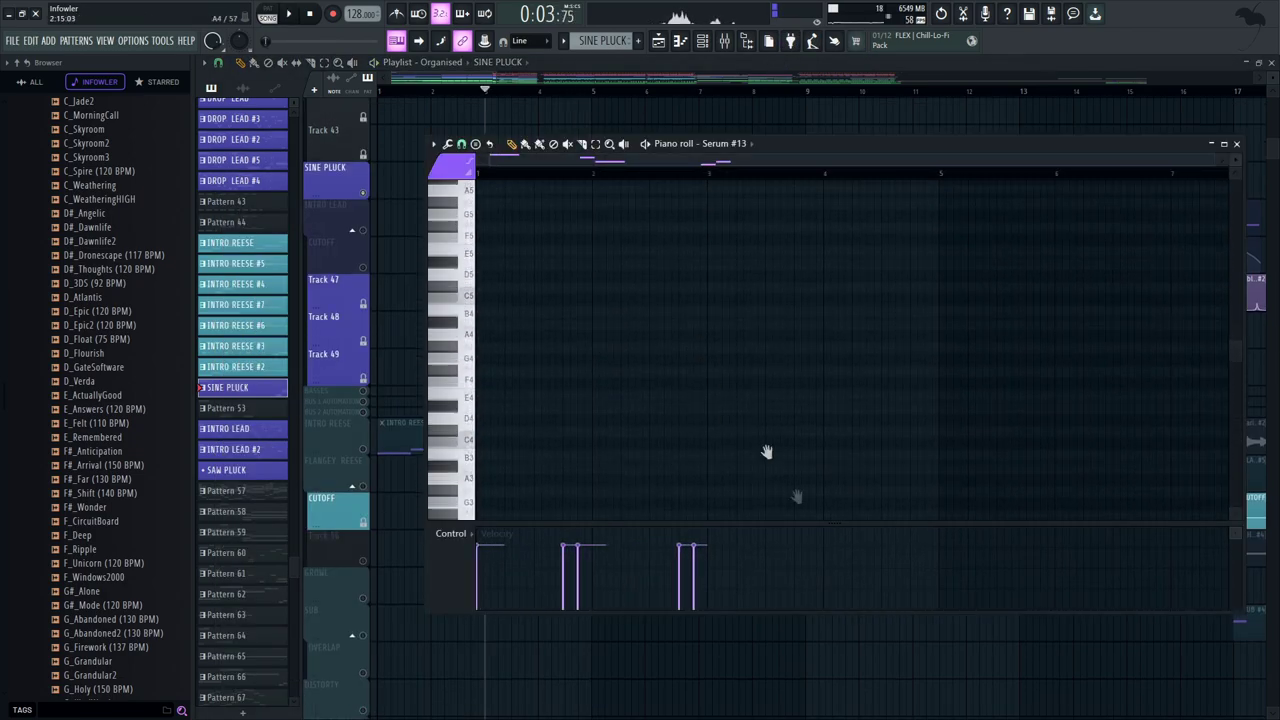
scroll(640, 434, up, 10)
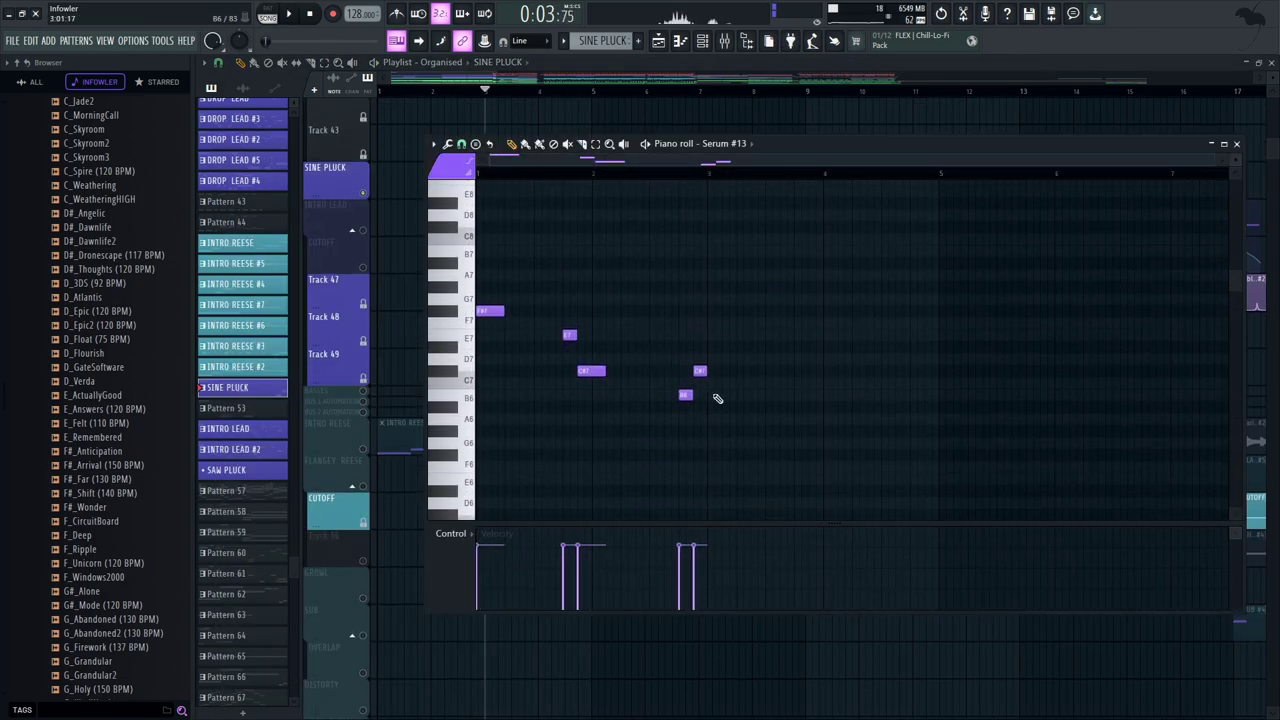
Close the piano roll, isolate the SINE PLUCK and INTRO REESE tracks, and play them together
right_click(364, 192)
click(437, 113)
right_click(422, 135)
click(381, 91)
drag(540, 300, 655, 670)
click(364, 163)
drag(590, 385, 599, 156)
key(space)
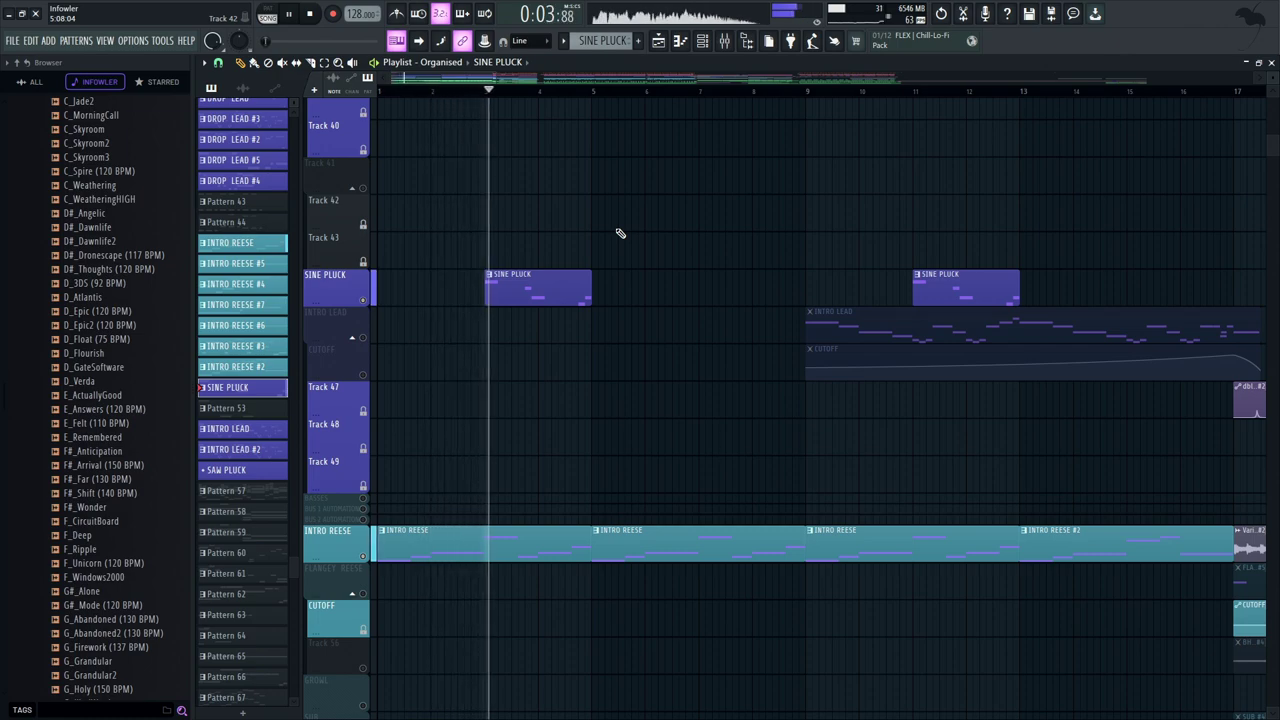
drag(603, 309, 740, 348)
scroll(723, 223, down, 6)
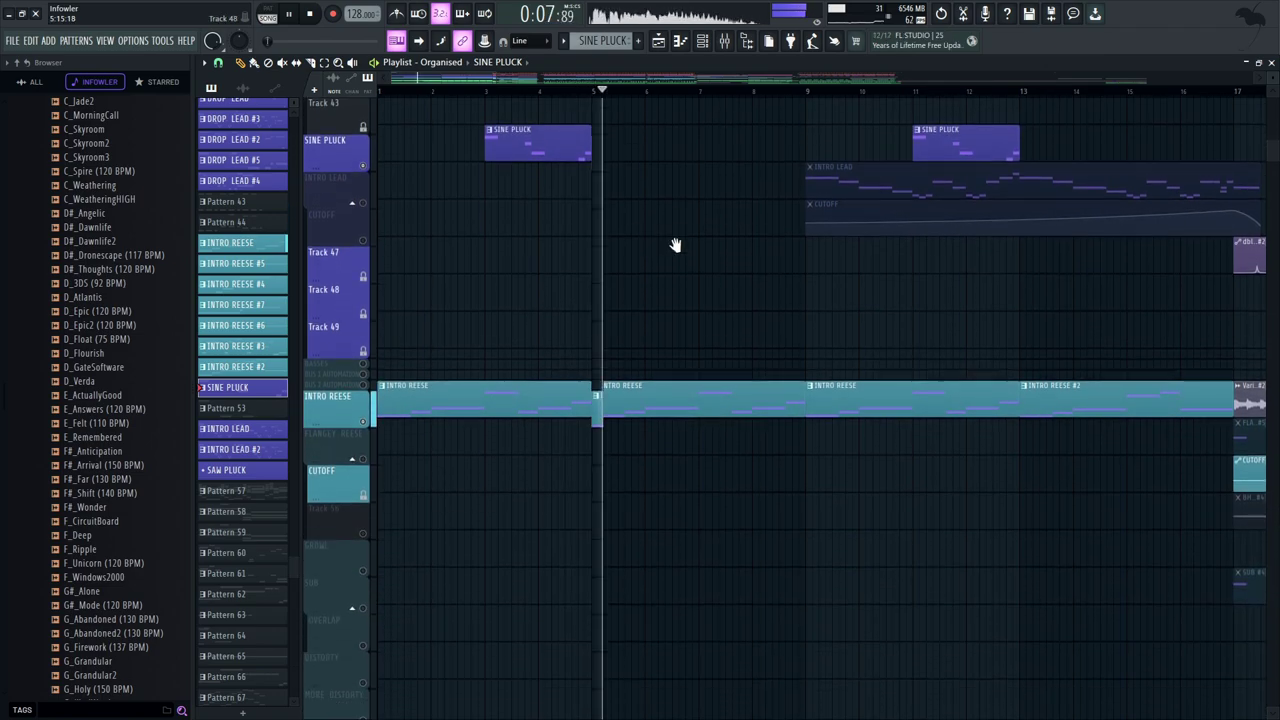
key(space)
Re-enable all playlist tracks, solo the INTRO PAD track, and play it
right_click(364, 233)
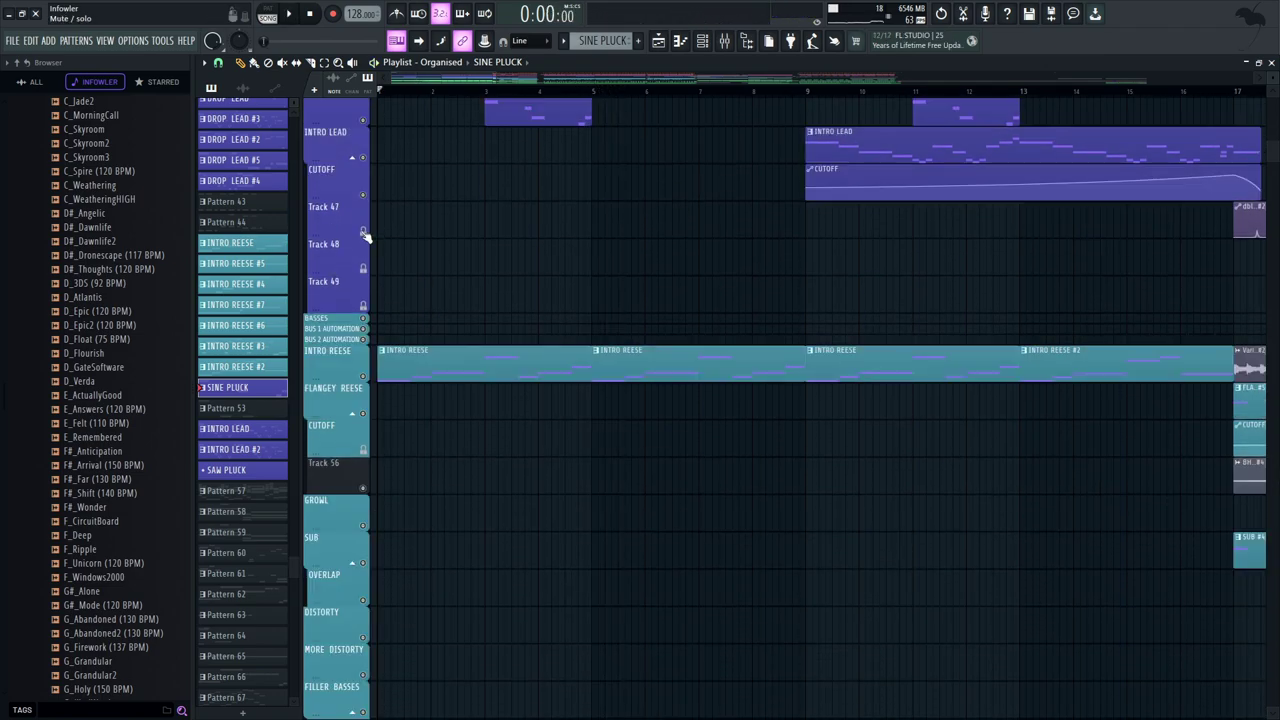
scroll(634, 309, down, 10)
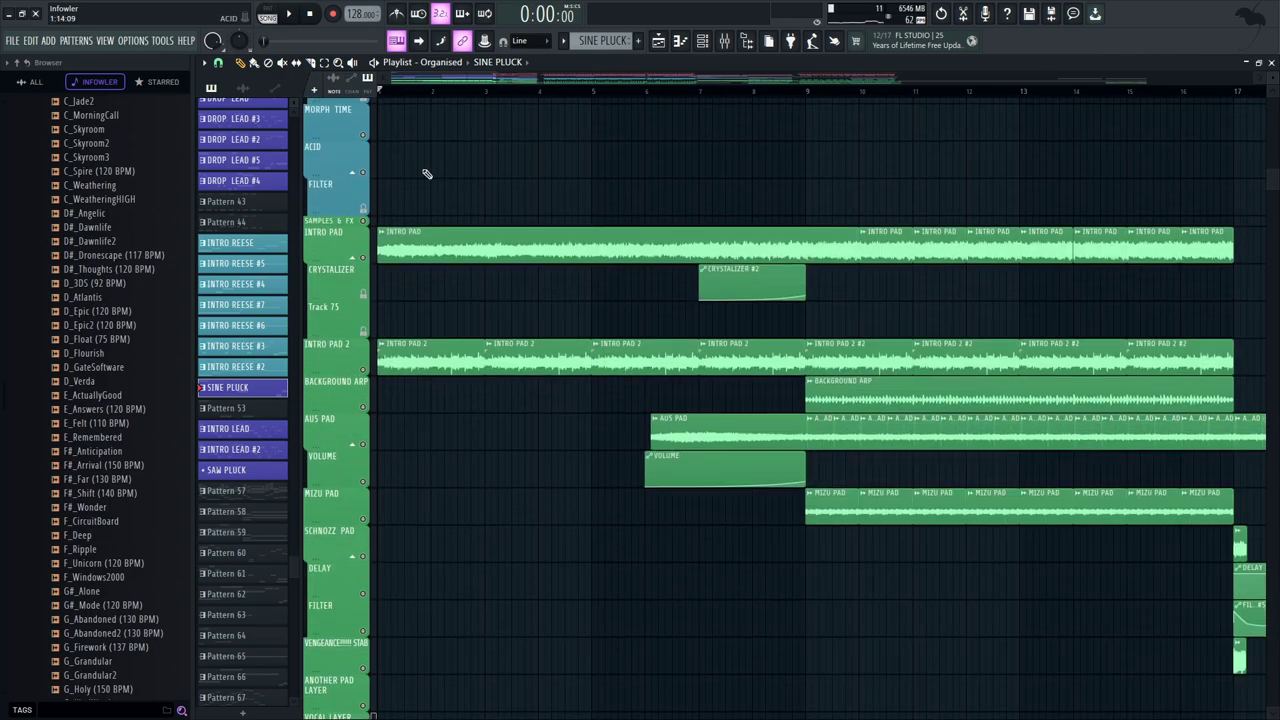
right_click(364, 259)
scroll(491, 214, up, 1)
key(space)
Open the INTRO PAD clip's sample settings and show its mixer track, Insert 60
double_click(612, 277)
drag(553, 207, 736, 194)
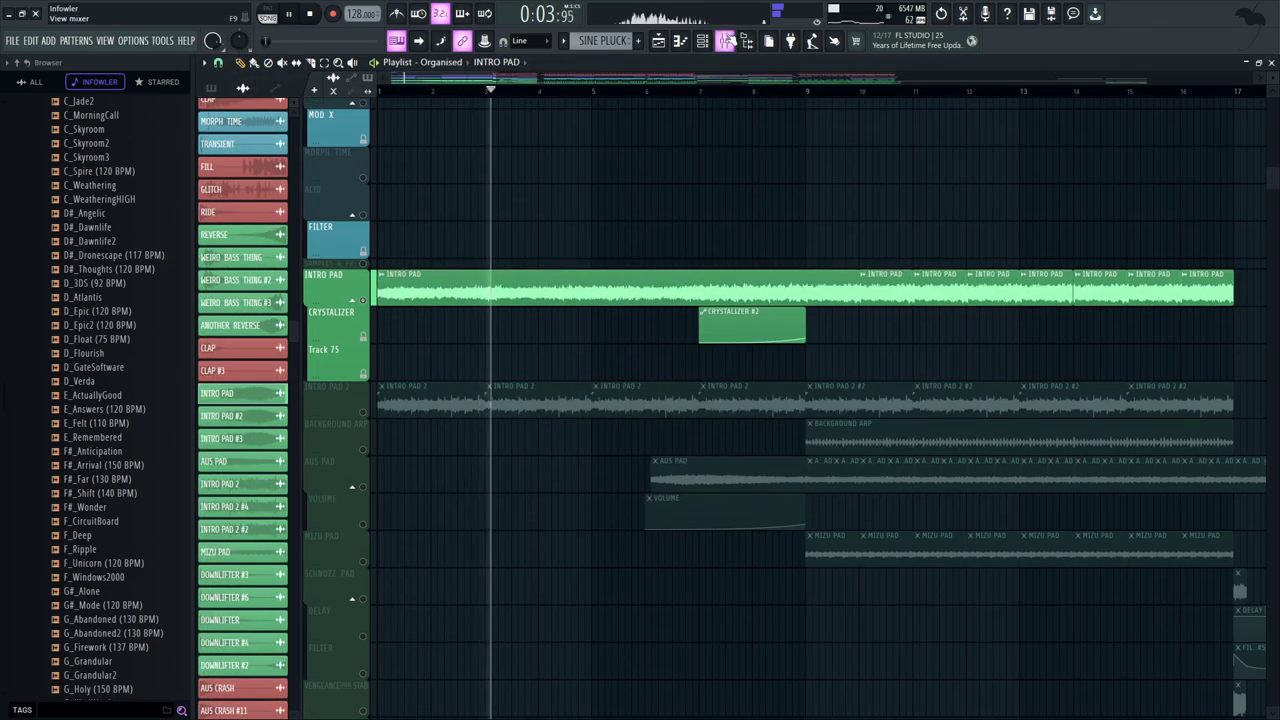
click(725, 41)
key(space)
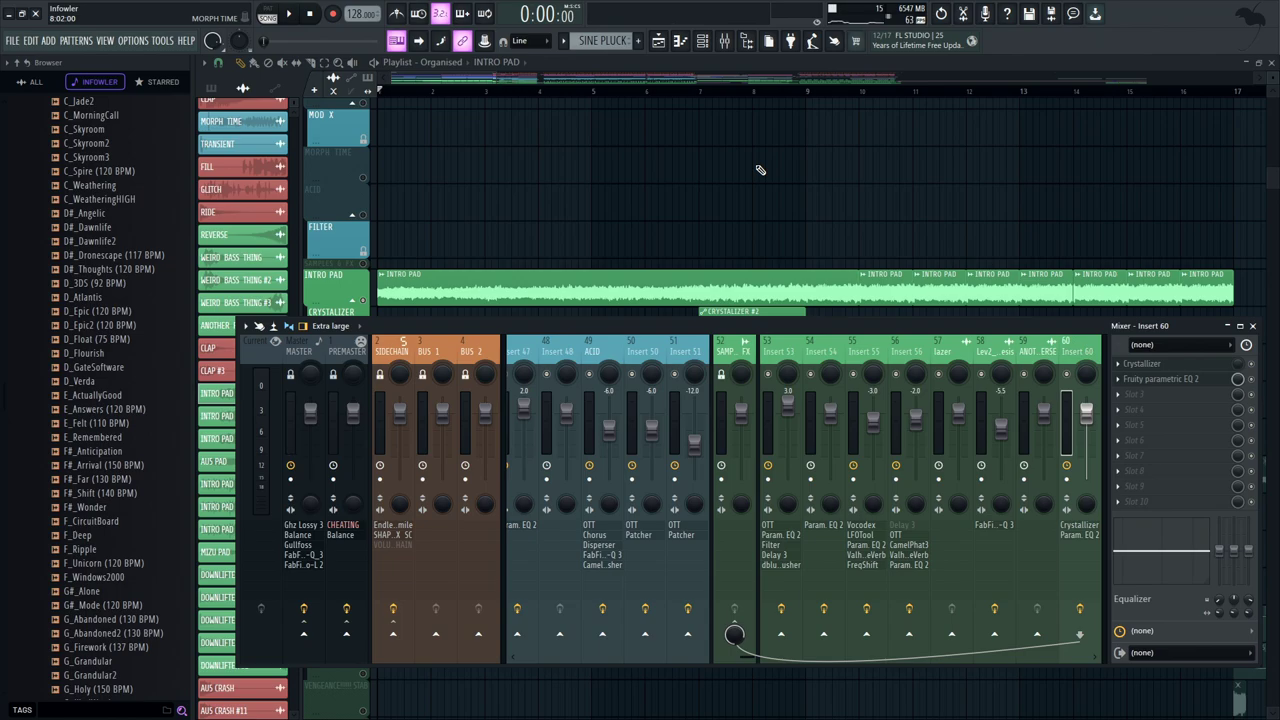
double_click(746, 289)
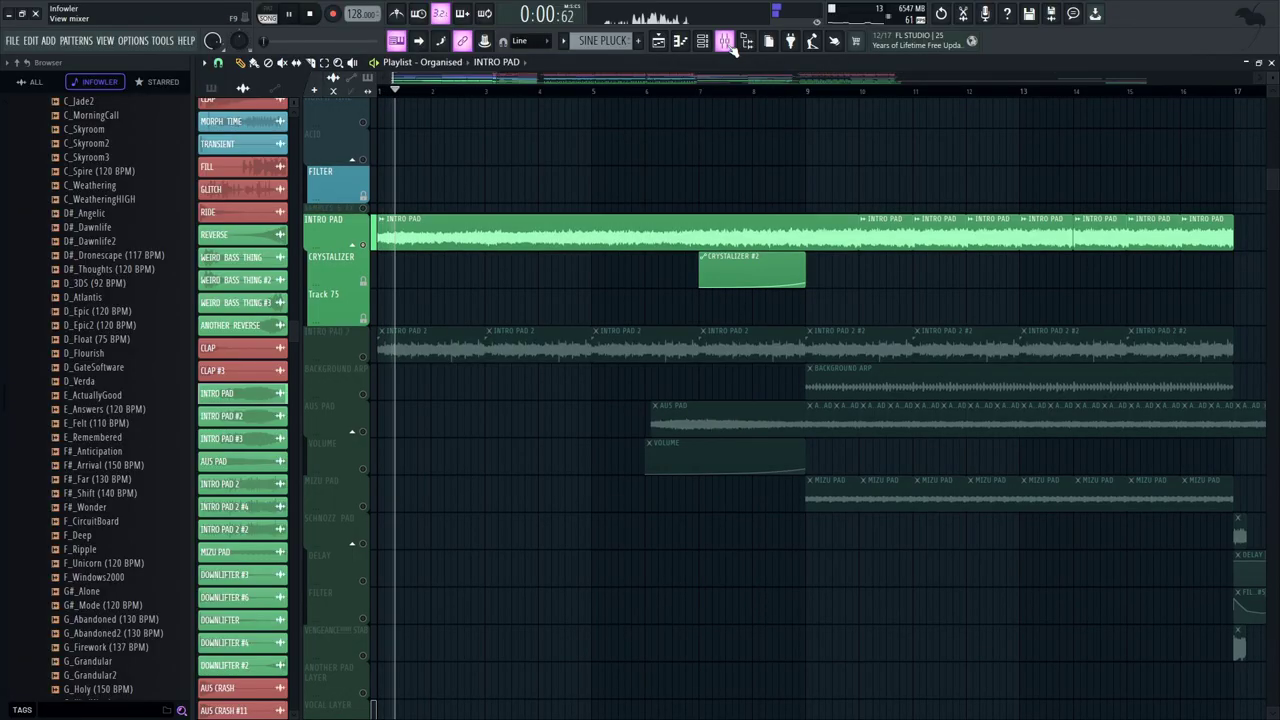
Examine Fruity parametric EQ 2 on Insert 60 during playback, and stop the song
key(F9)
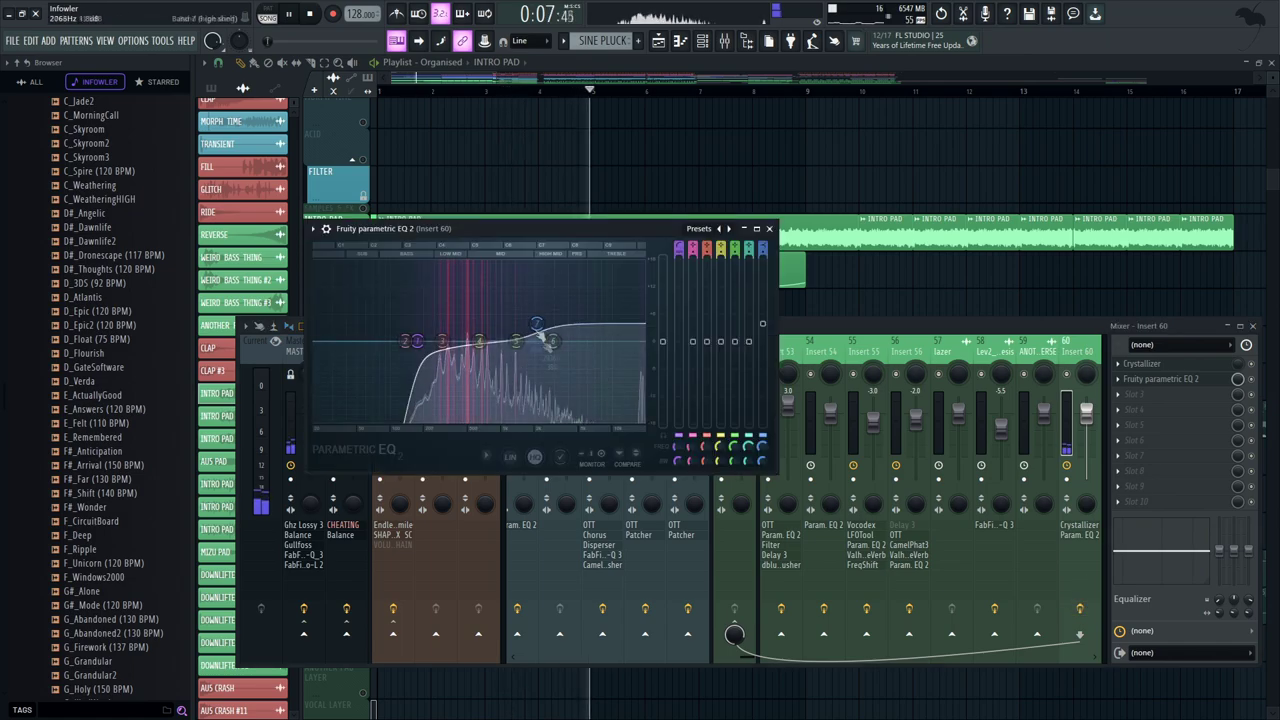
click(1084, 395)
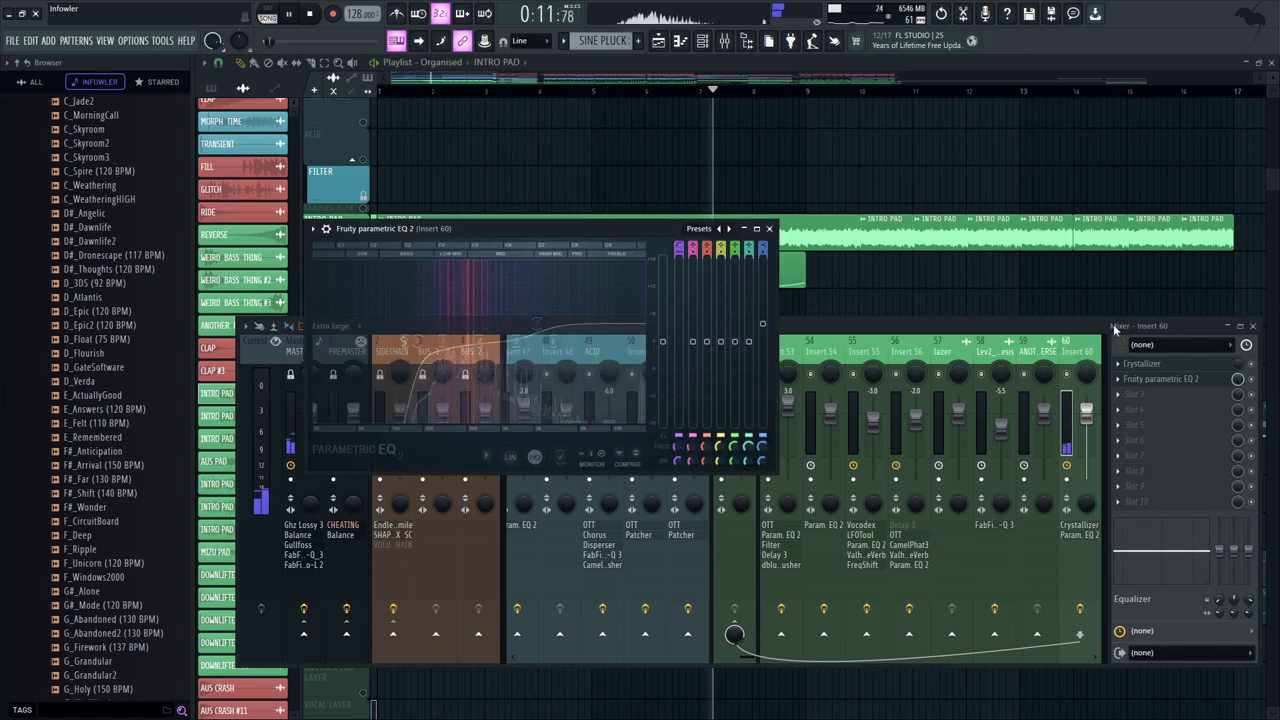
key(space)
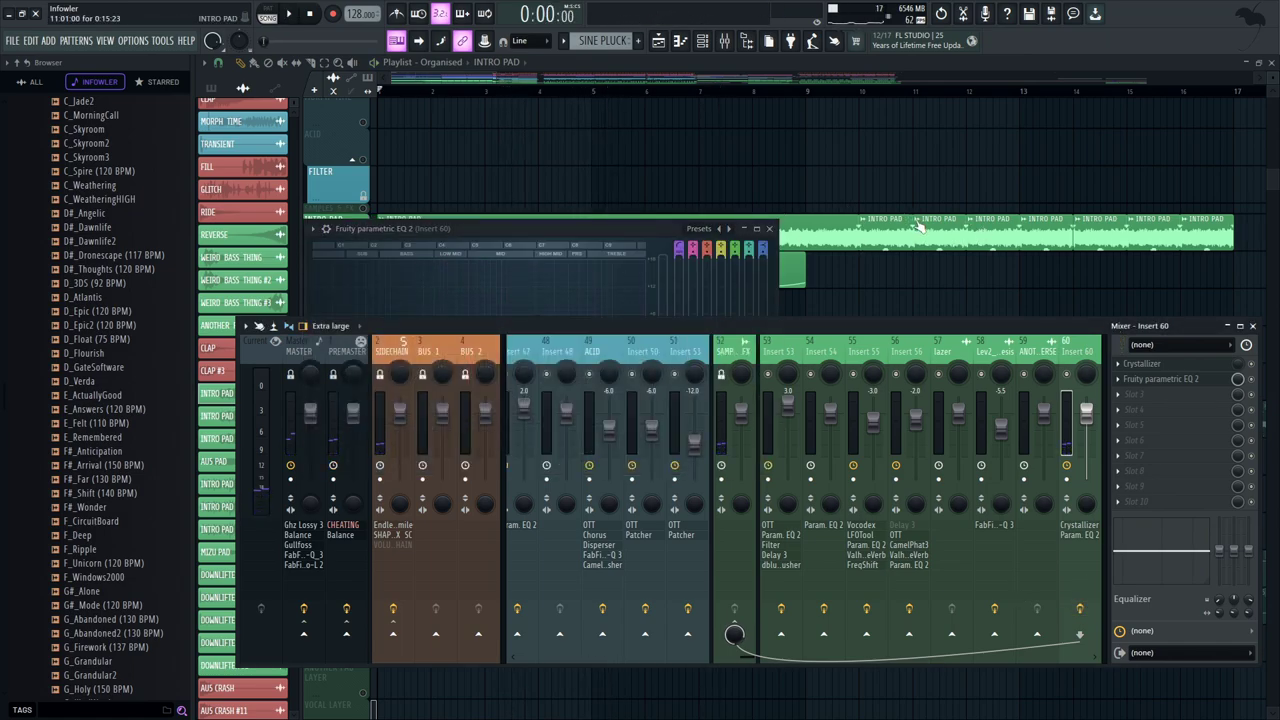
Play the INTRO PAD from bar 7 through its CRYSTALIZER automation with the mixer shown
click(700, 91)
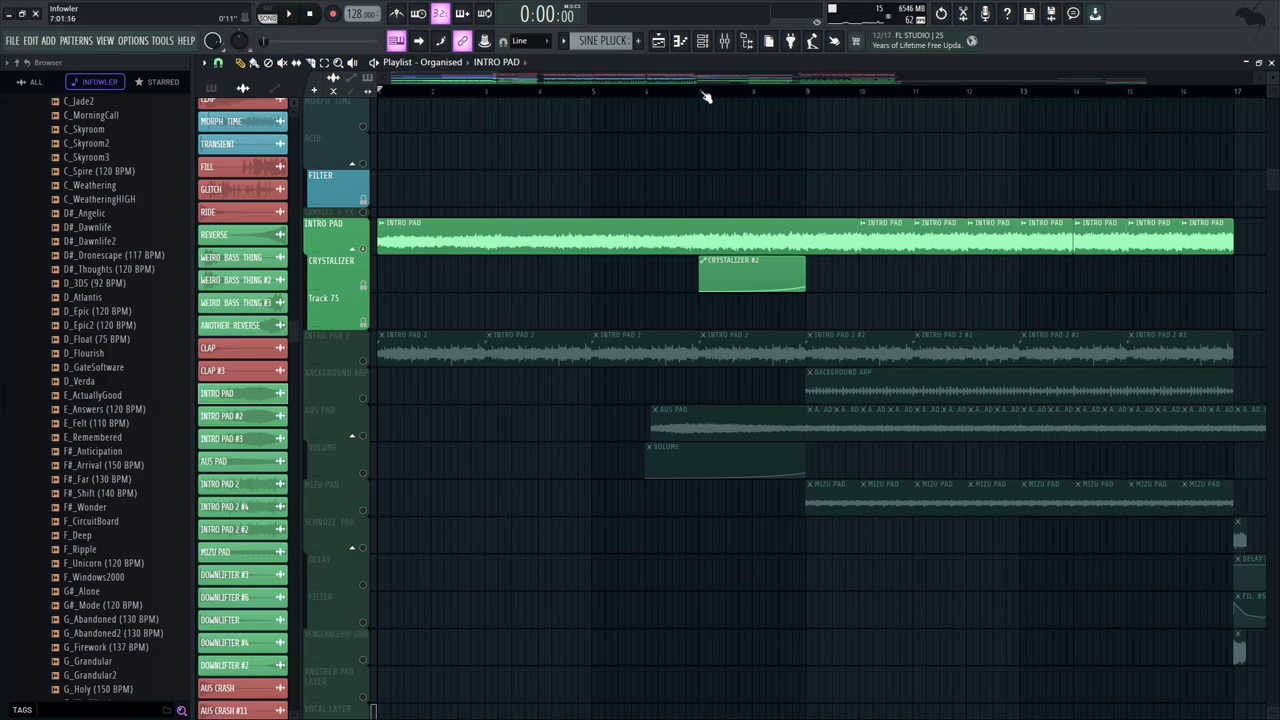
click(724, 41)
key(space)
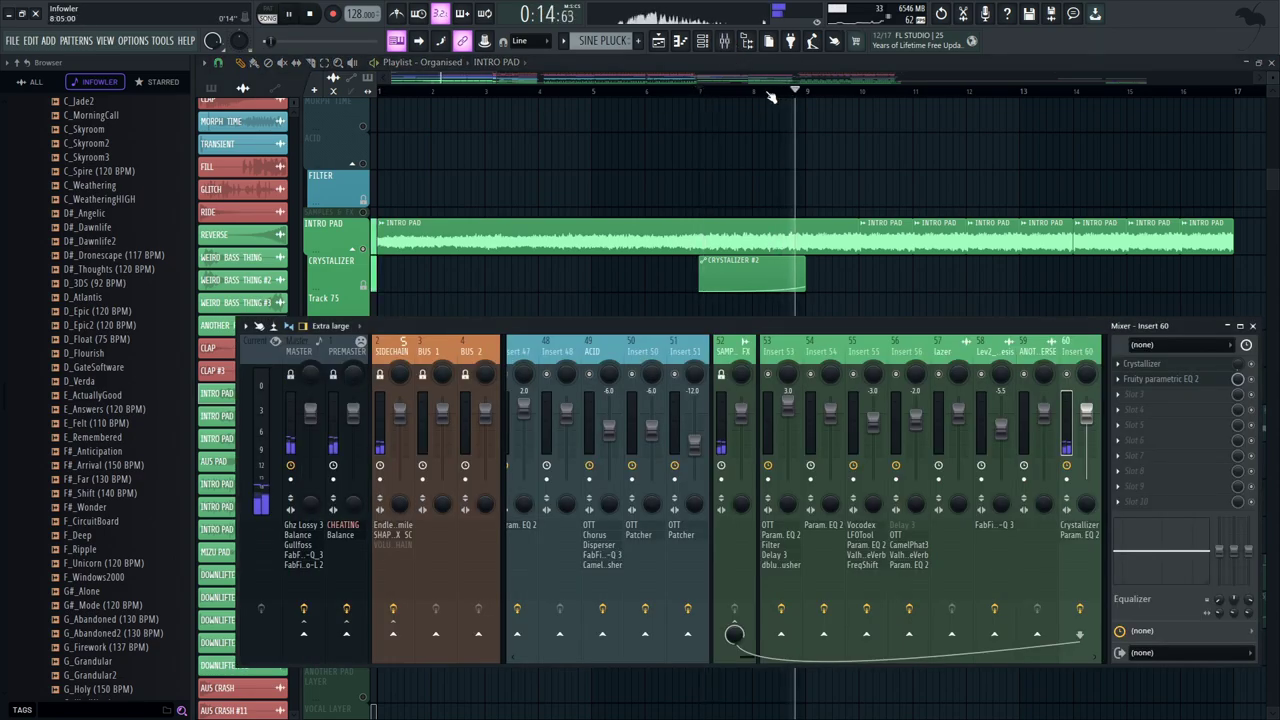
key(space)
Set the song position to bar 9 and open the Crystallizer effect on Insert 60 to show its settings
click(808, 91)
click(726, 41)
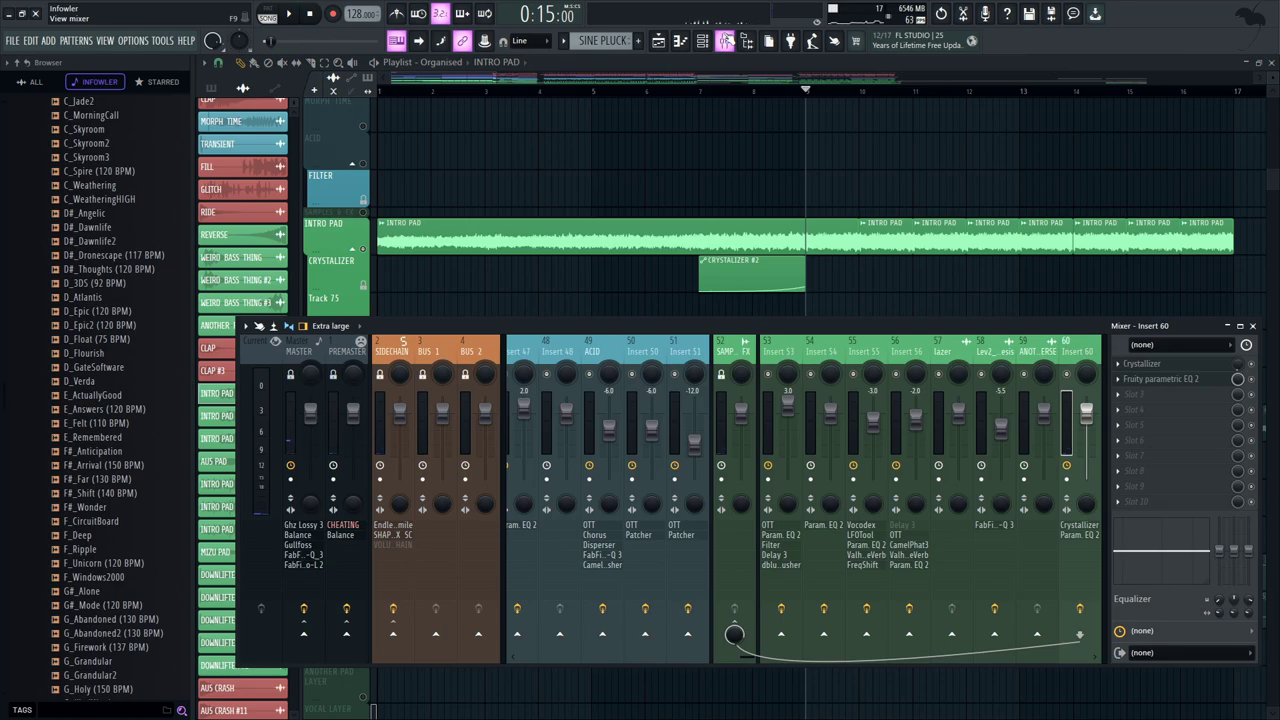
click(1141, 363)
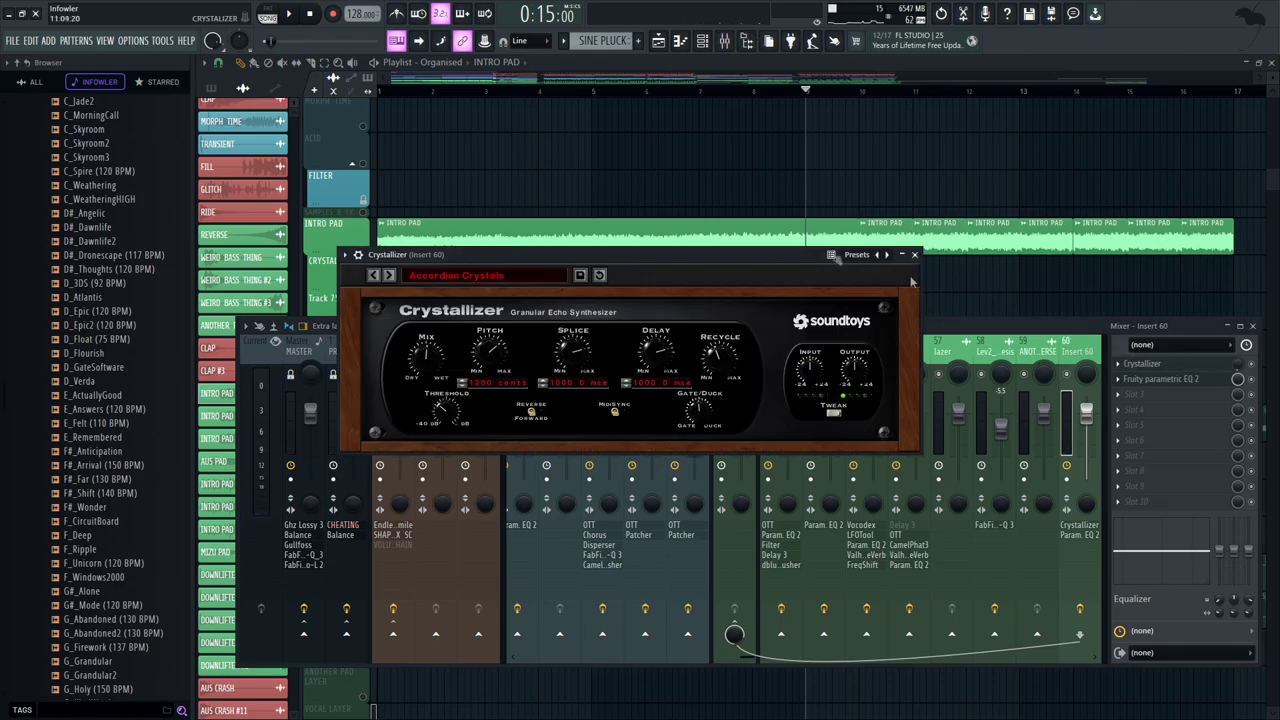
drag(663, 255, 655, 261)
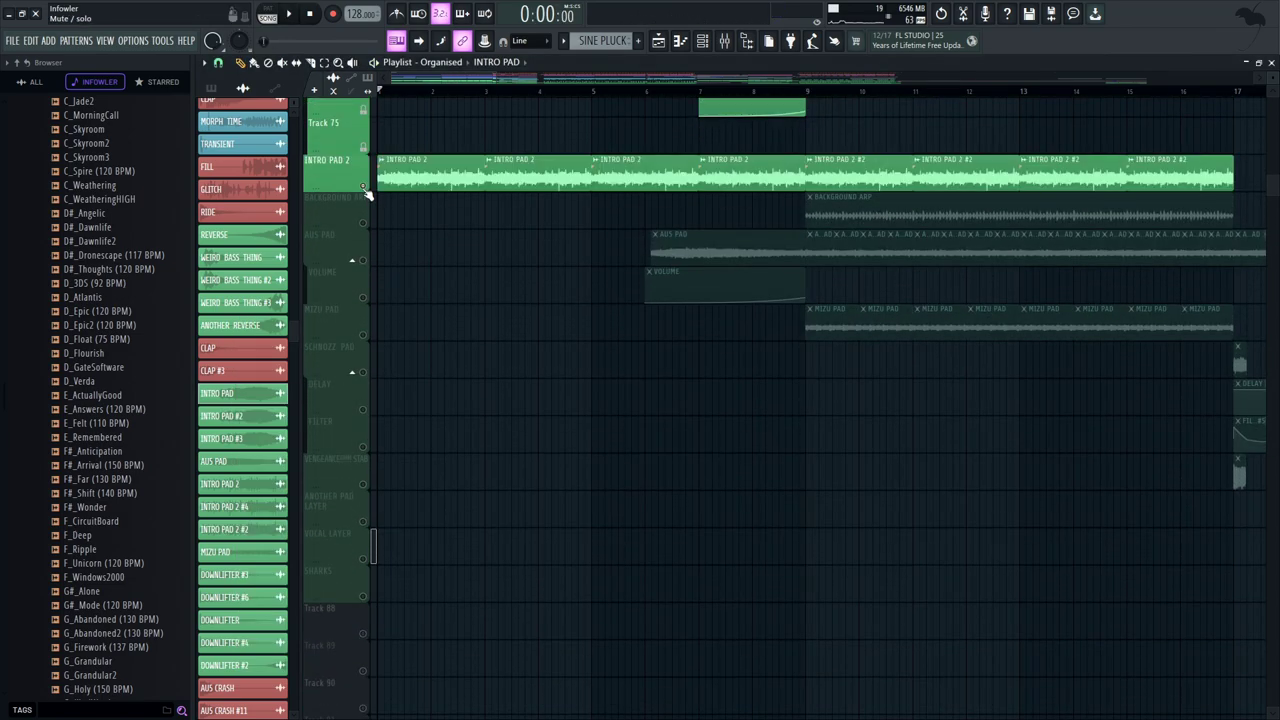
Play the soloed INTRO PAD 2 track and open its clip's sample settings
scroll(537, 447, up, 3)
key(space)
double_click(454, 392)
drag(618, 185, 810, 210)
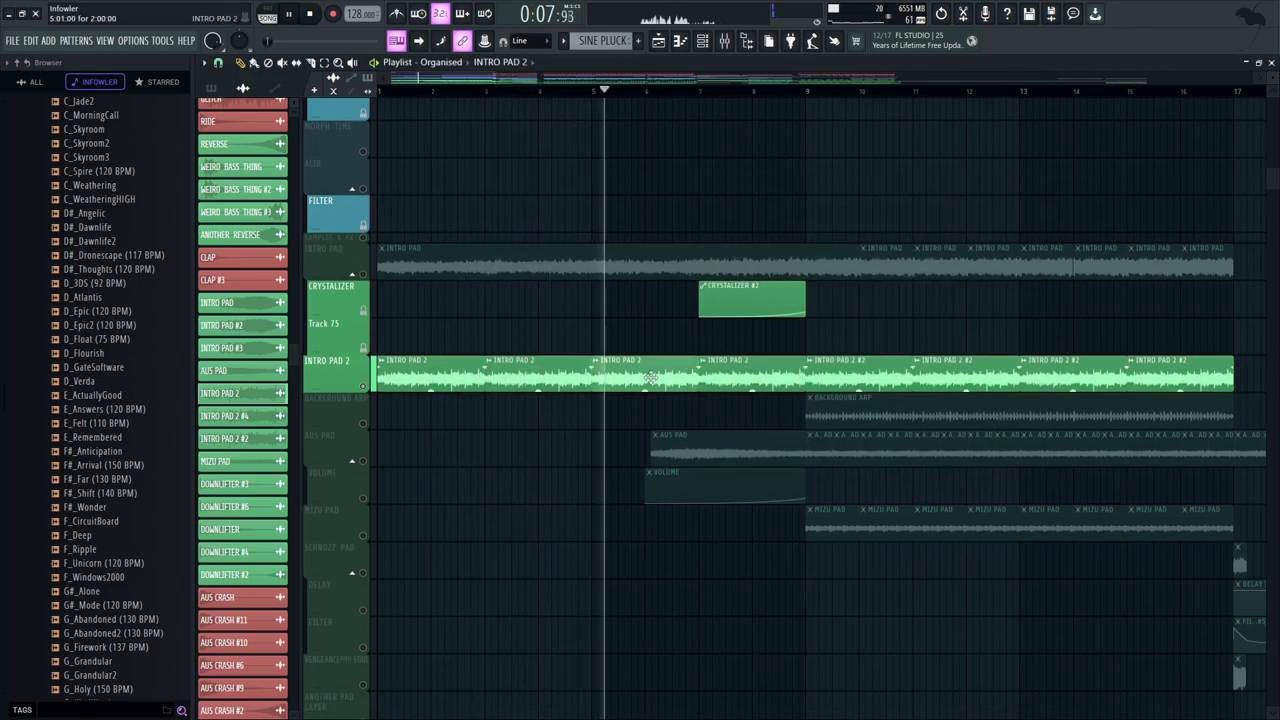
Reopen the INTRO PAD 2 sample settings and show them with mixer track Insert 60 while playing the pad
double_click(650, 378)
click(812, 186)
right_click(814, 186)
double_click(657, 378)
drag(776, 206, 824, 206)
key(space)
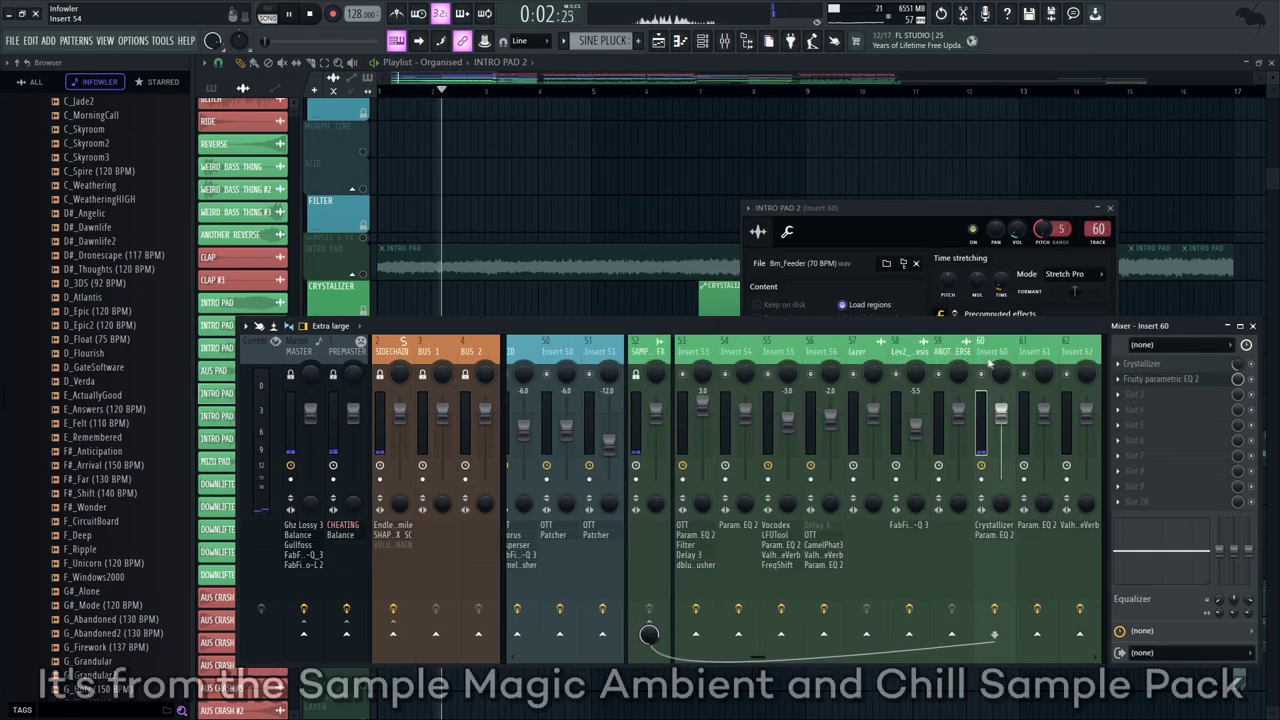
key(space)
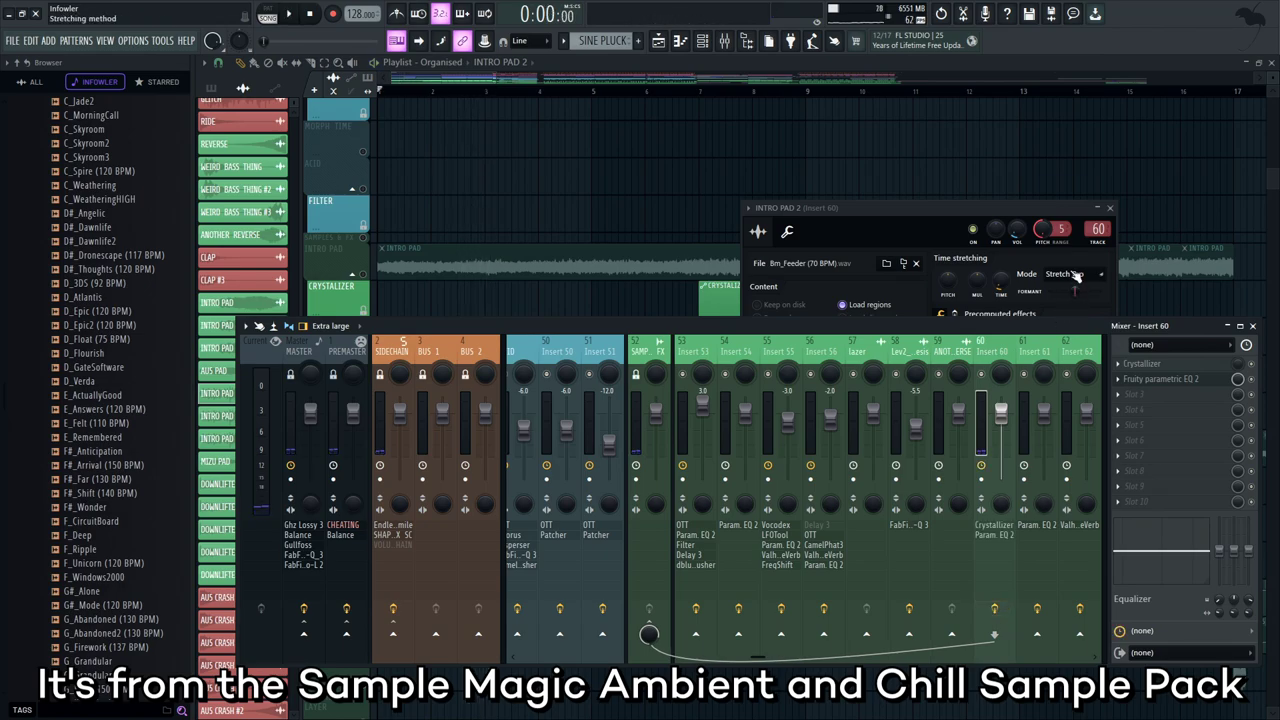
Audition INTRO PAD 2 with the Stretch time-stretching mode, and return the mode to Stretch Pro
click(1065, 290)
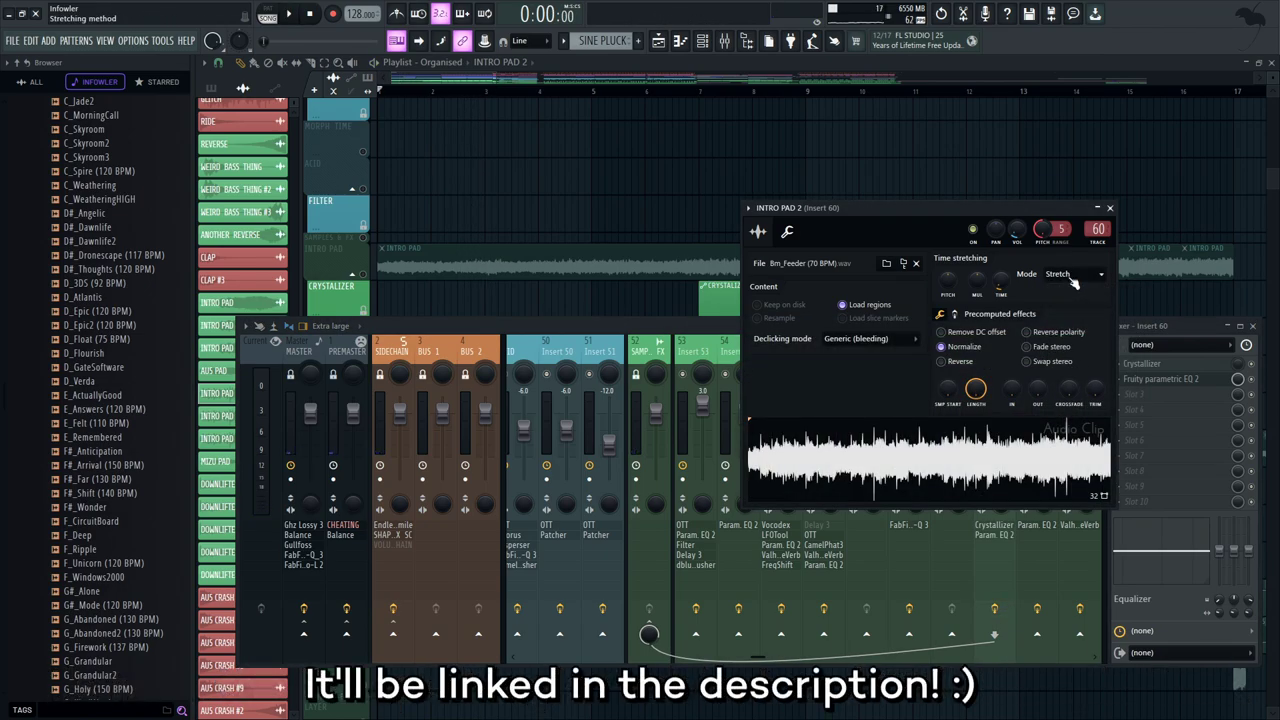
key(space)
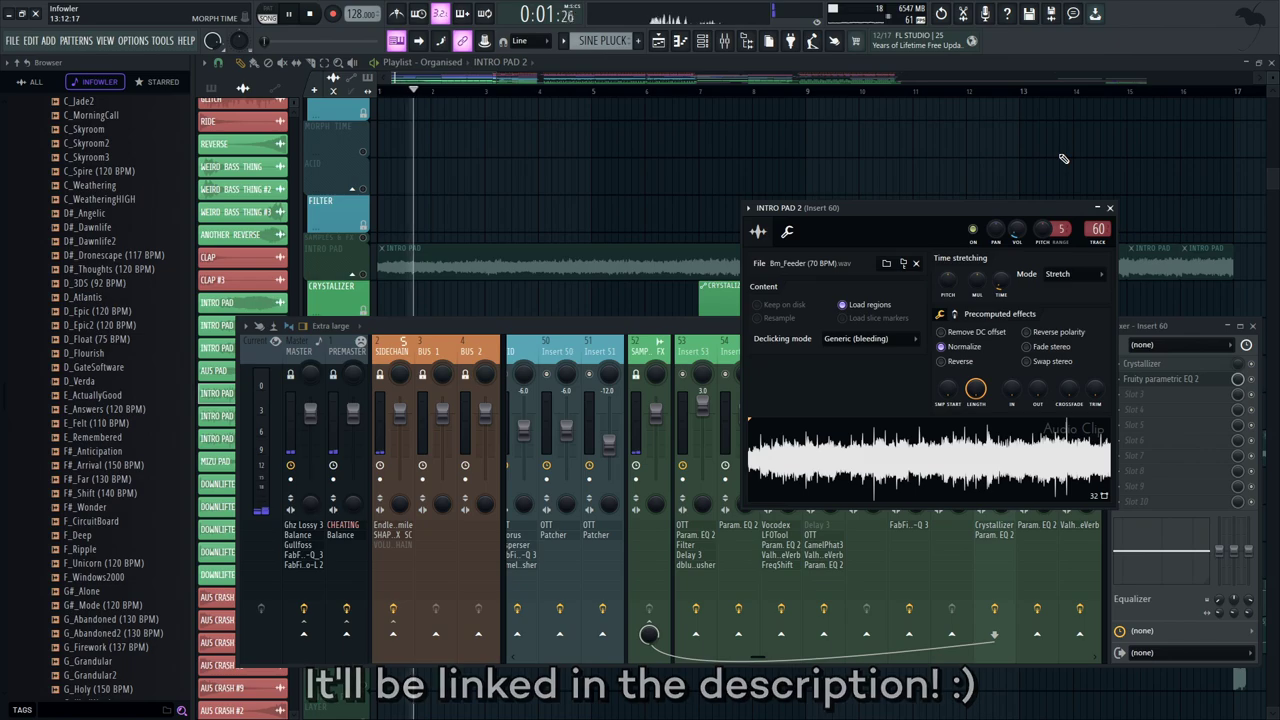
key(space)
click(1060, 273)
click(1068, 333)
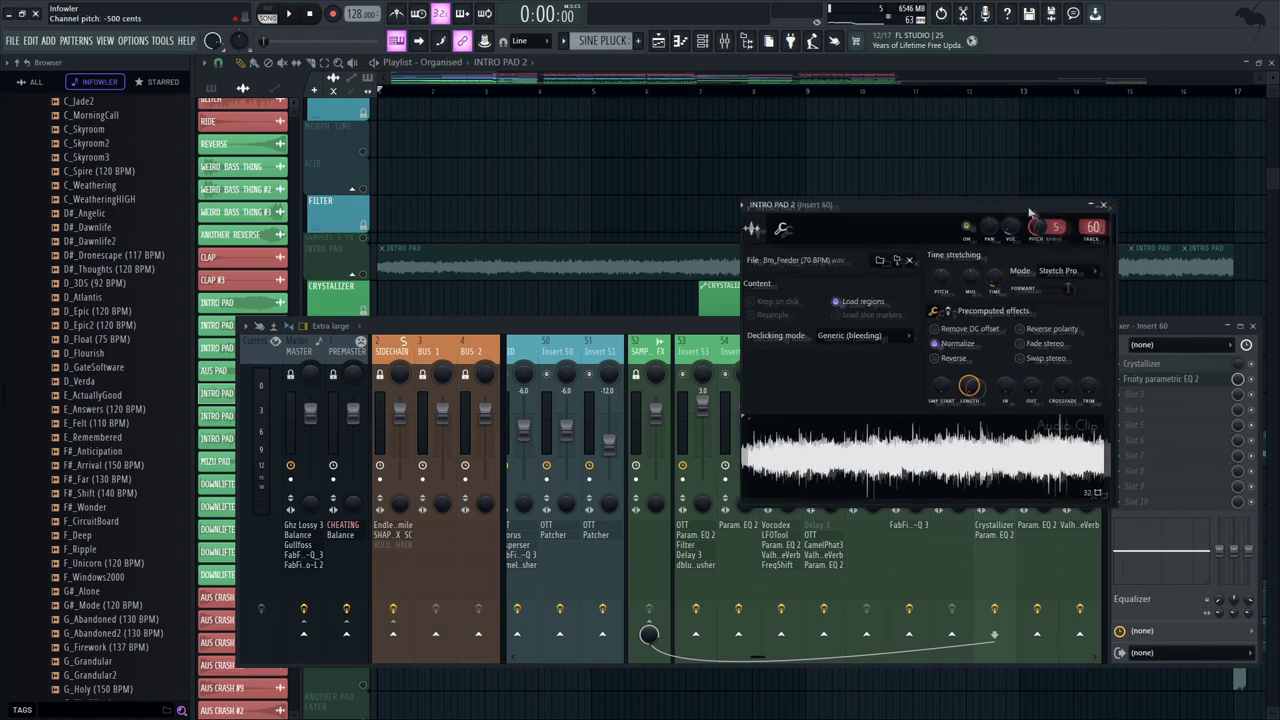
drag(1037, 211, 1017, 207)
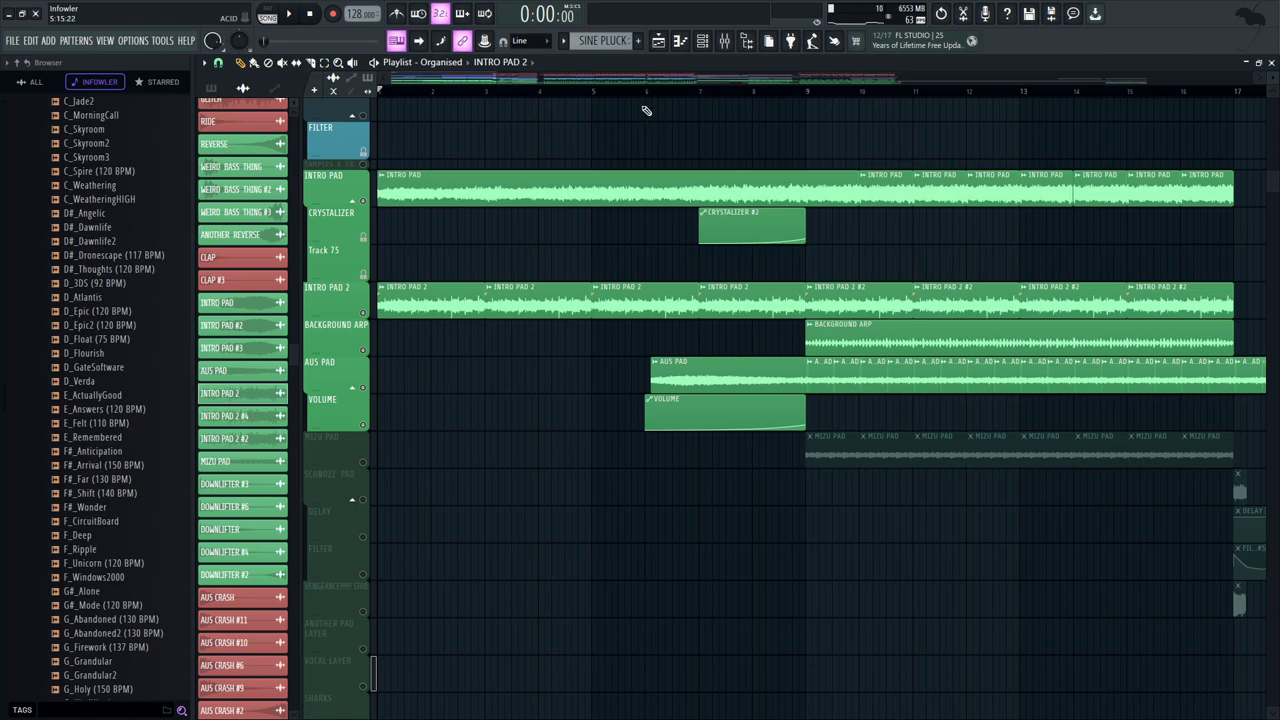
Solo the AUS PAD track with its VOLUME automation, play from bar 6, and check the mixer
click(646, 92)
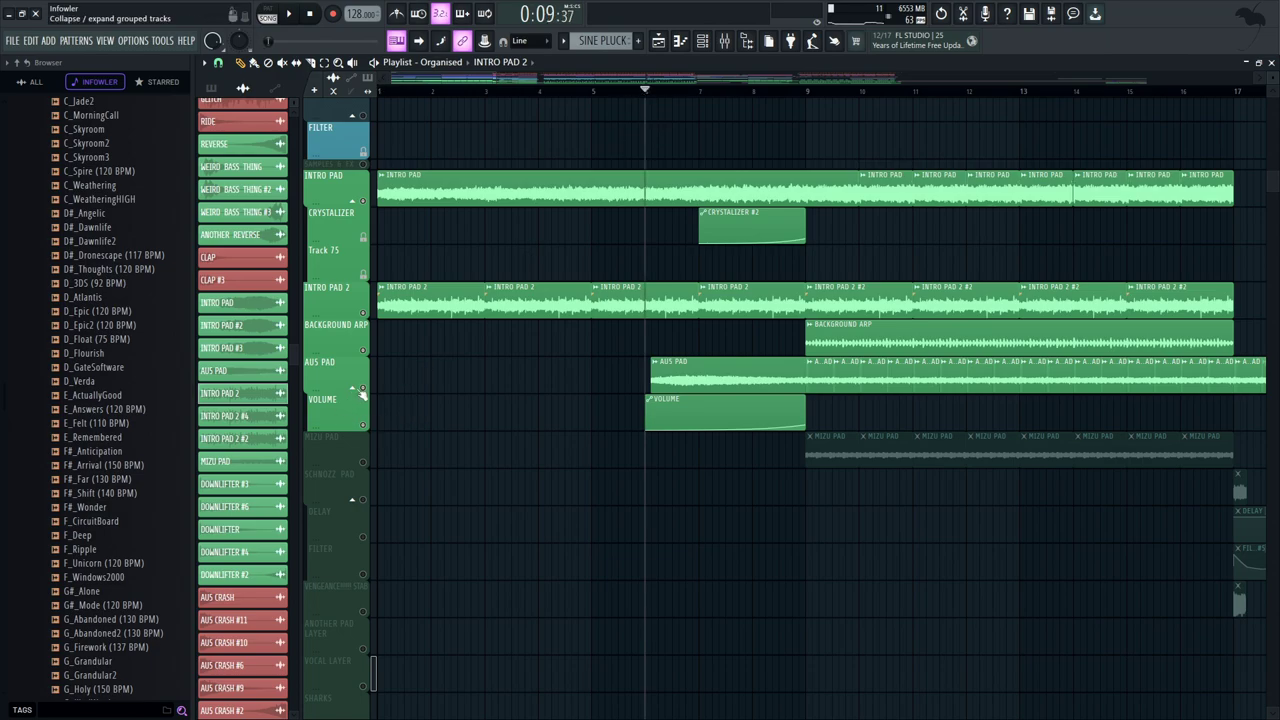
ctrl+click(362, 388)
click(364, 422)
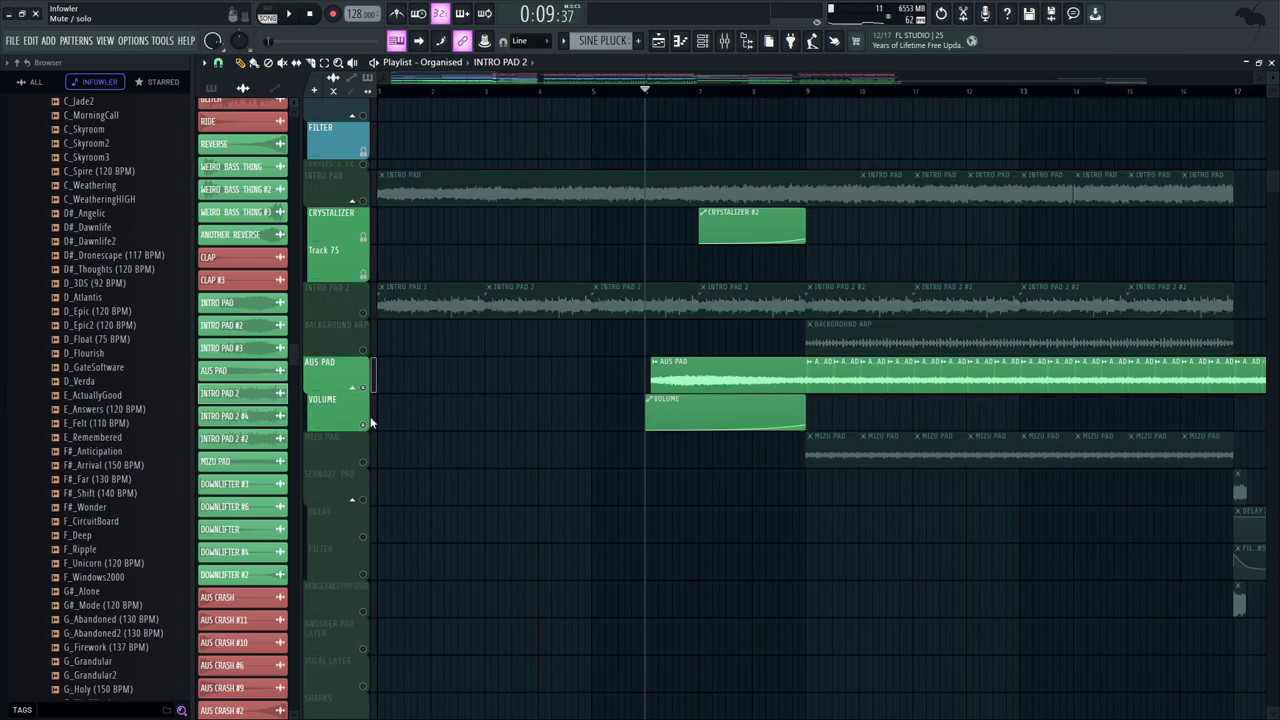
scroll(566, 331, right, 2)
scroll(594, 314, down, 1)
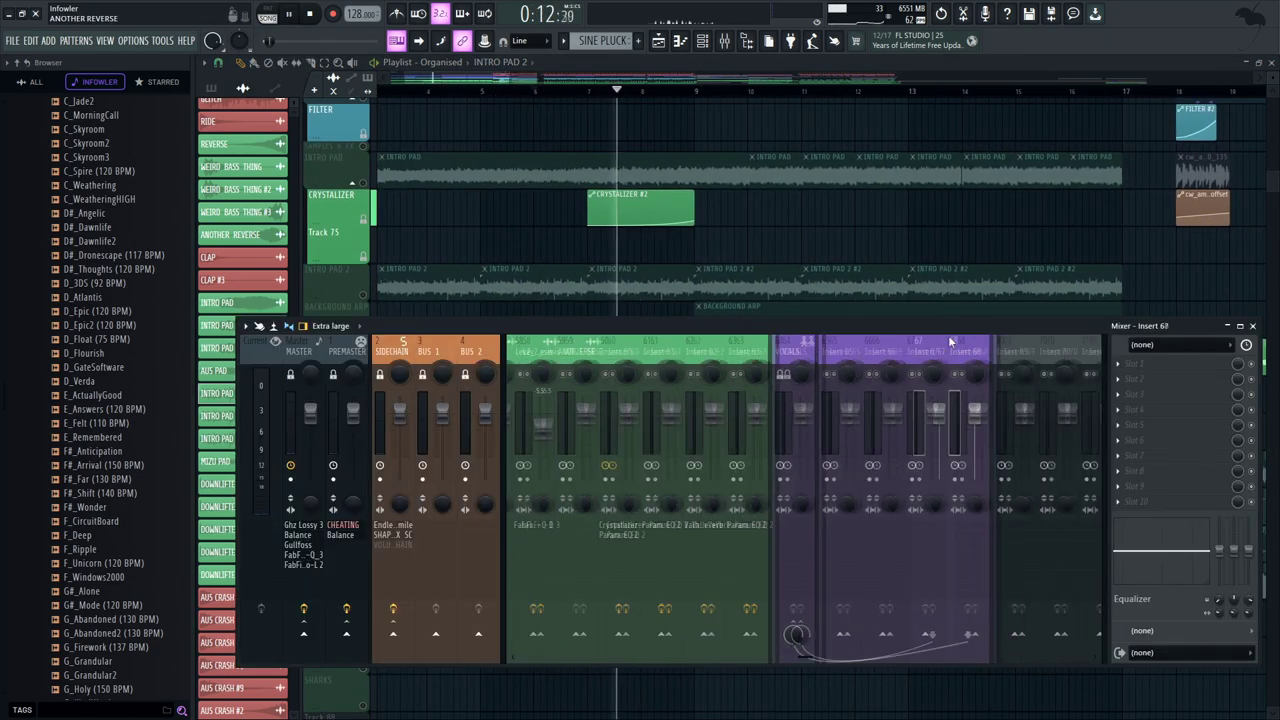
drag(948, 338, 790, 345)
key(F9)
Open an AUS PAD clip at bar 9 to show its sample settings
drag(707, 357, 725, 346)
double_click(725, 345)
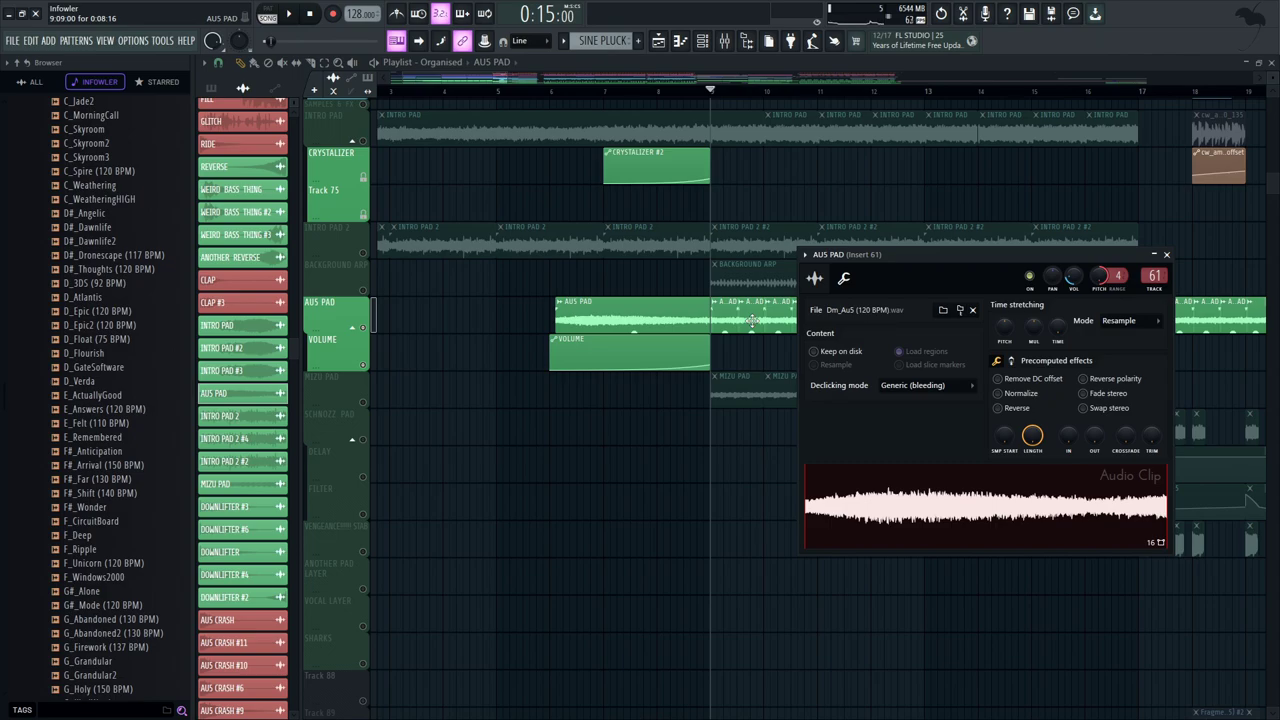
drag(752, 321, 724, 280)
double_click(727, 277)
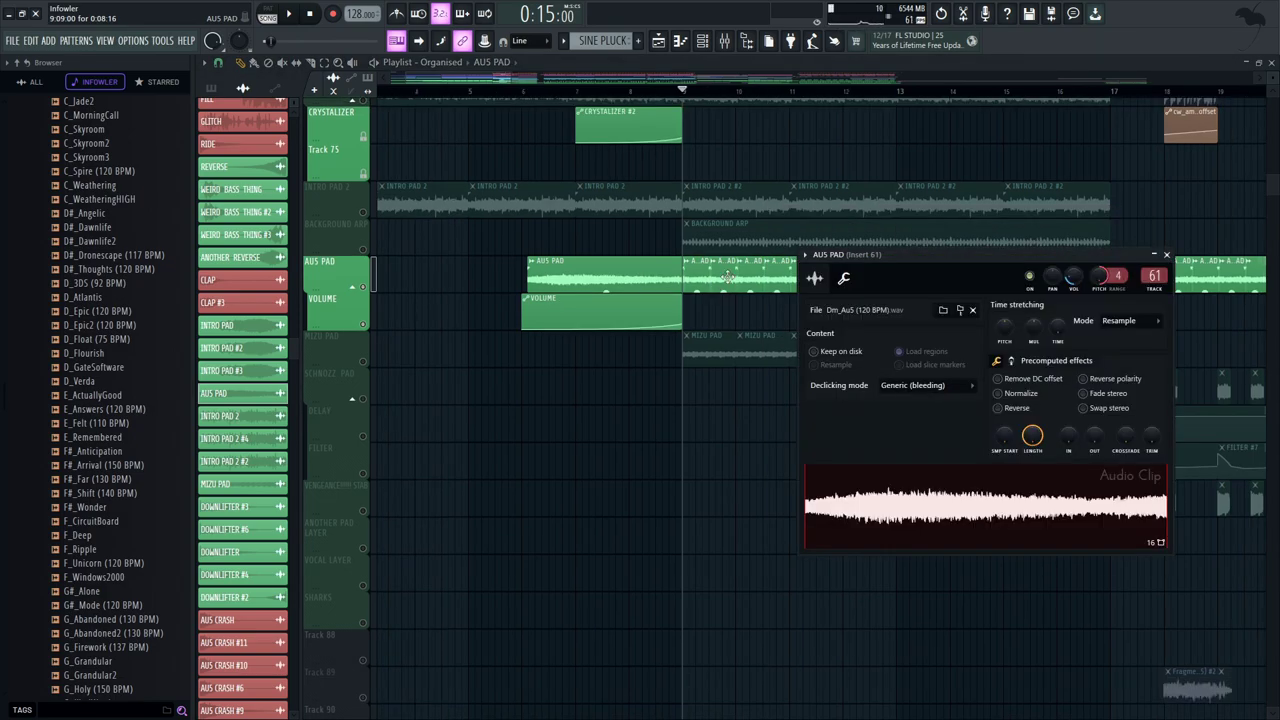
drag(553, 247, 571, 414)
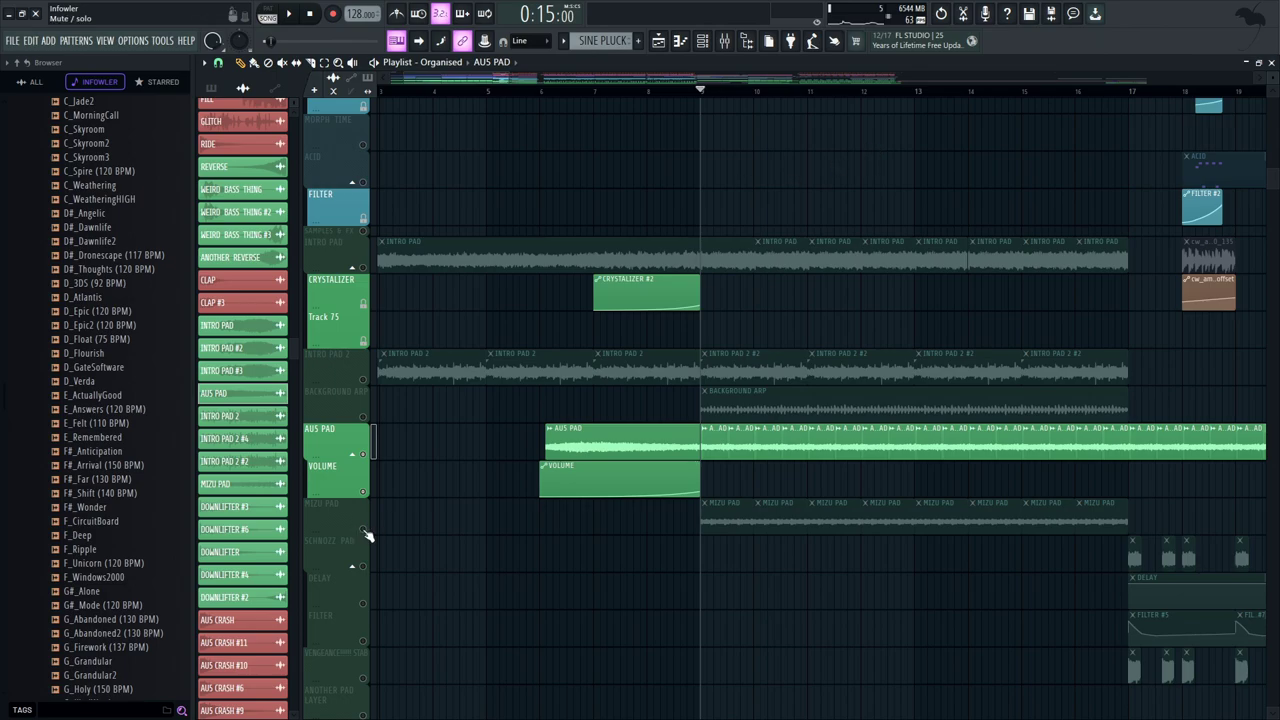
Solo the MIZU PAD track and open its first clip's sample settings
scroll(368, 535, down, 5)
click(660, 324)
drag(633, 175, 856, 265)
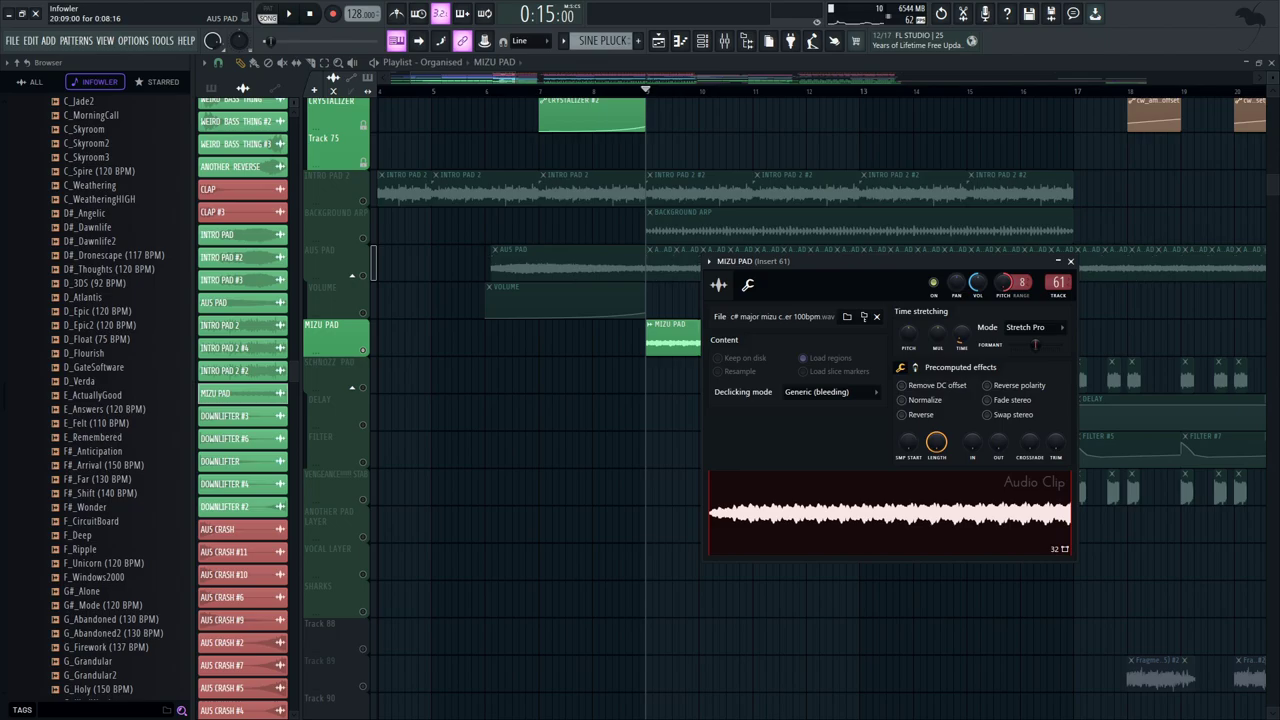
drag(931, 260, 923, 257)
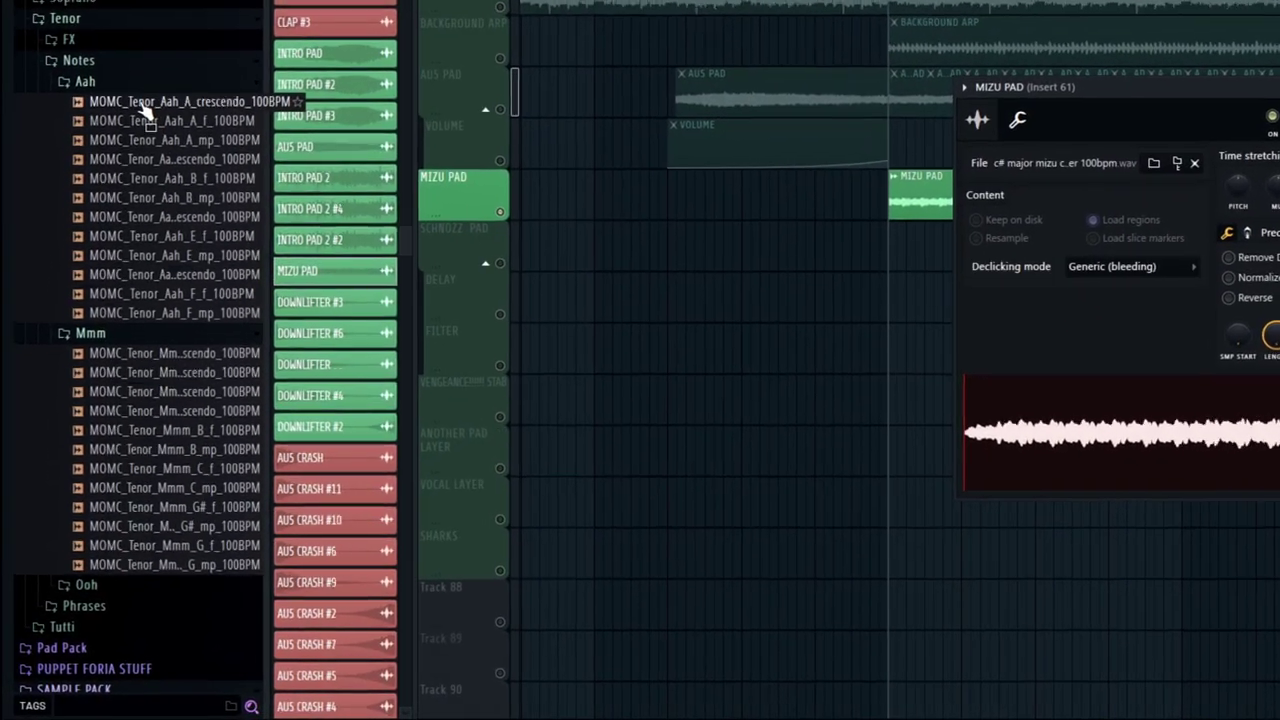
Preview the Tenor Aah note samples in Mizu's One Man Choir one after another, starting with MOMC_Tenor_Aah_A_crescendo_100BPM
click(158, 151)
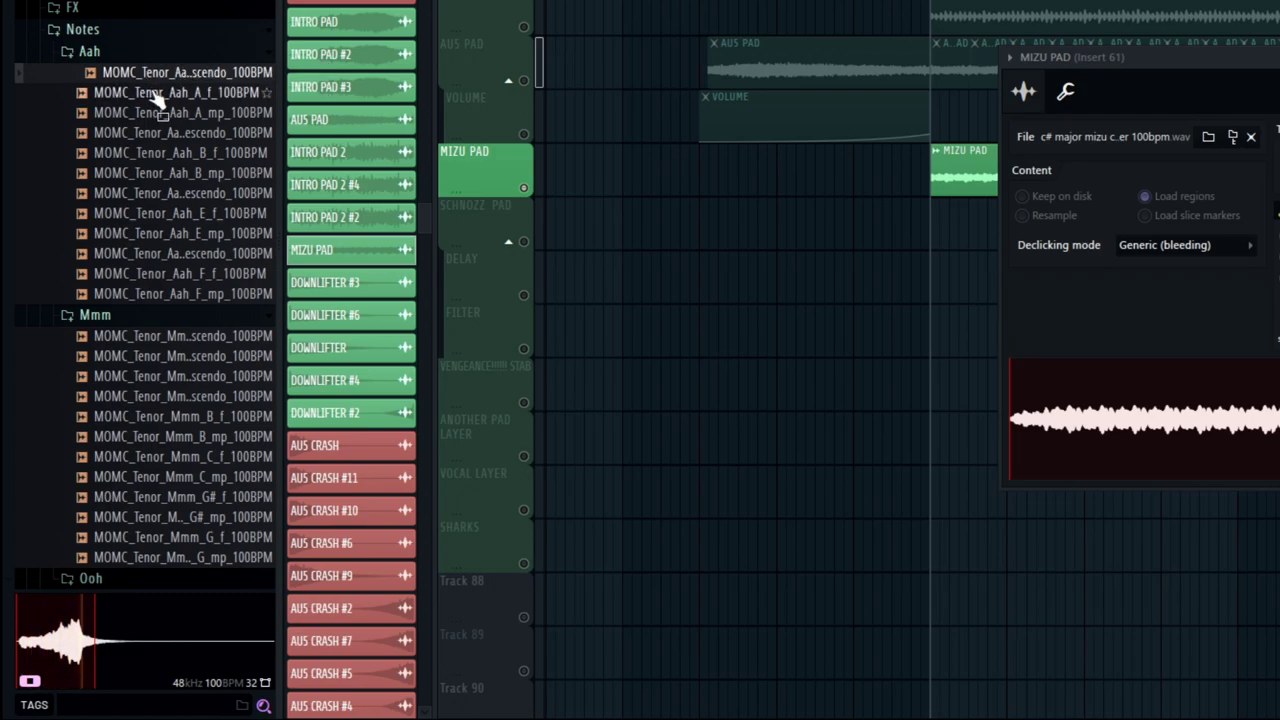
click(160, 97)
click(185, 113)
click(186, 133)
click(187, 153)
click(188, 173)
click(188, 193)
click(194, 213)
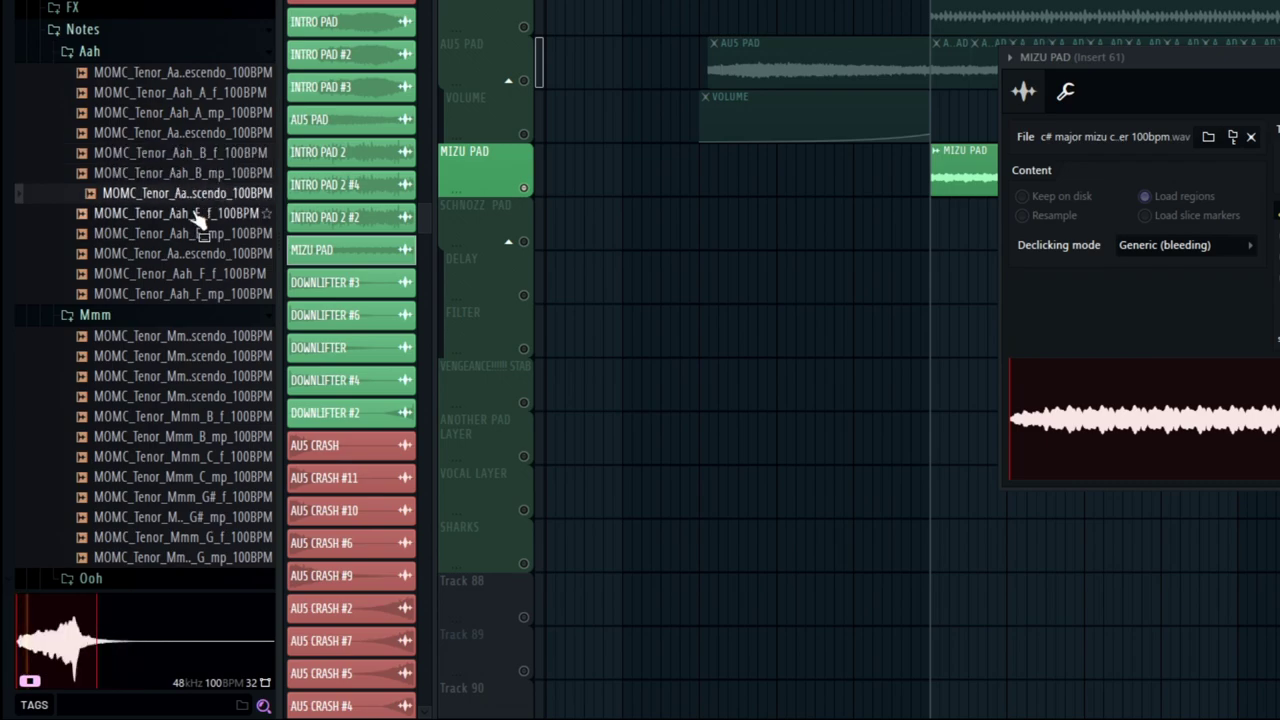
click(198, 233)
click(201, 254)
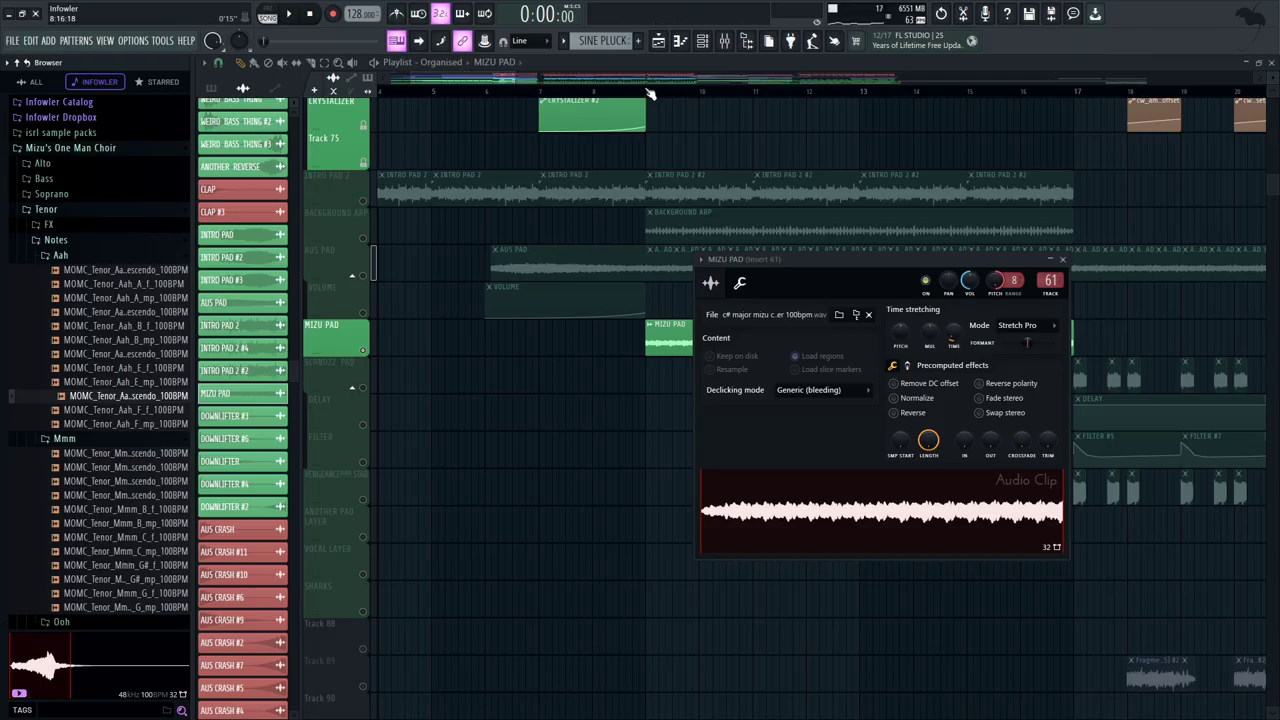
Solo the MIZU PAD track, open its clip's sample settings at bar 9, and play from there
click(648, 93)
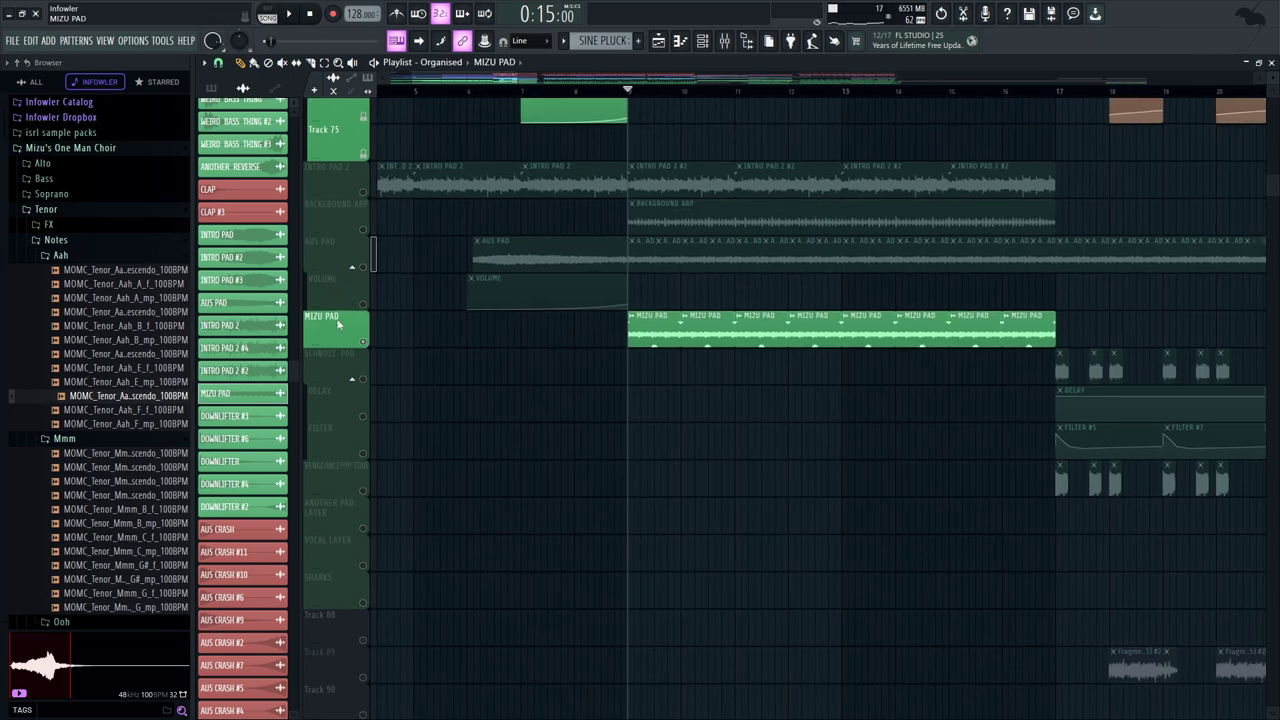
right_click(364, 344)
right_click(364, 344)
drag(653, 337, 577, 281)
double_click(580, 279)
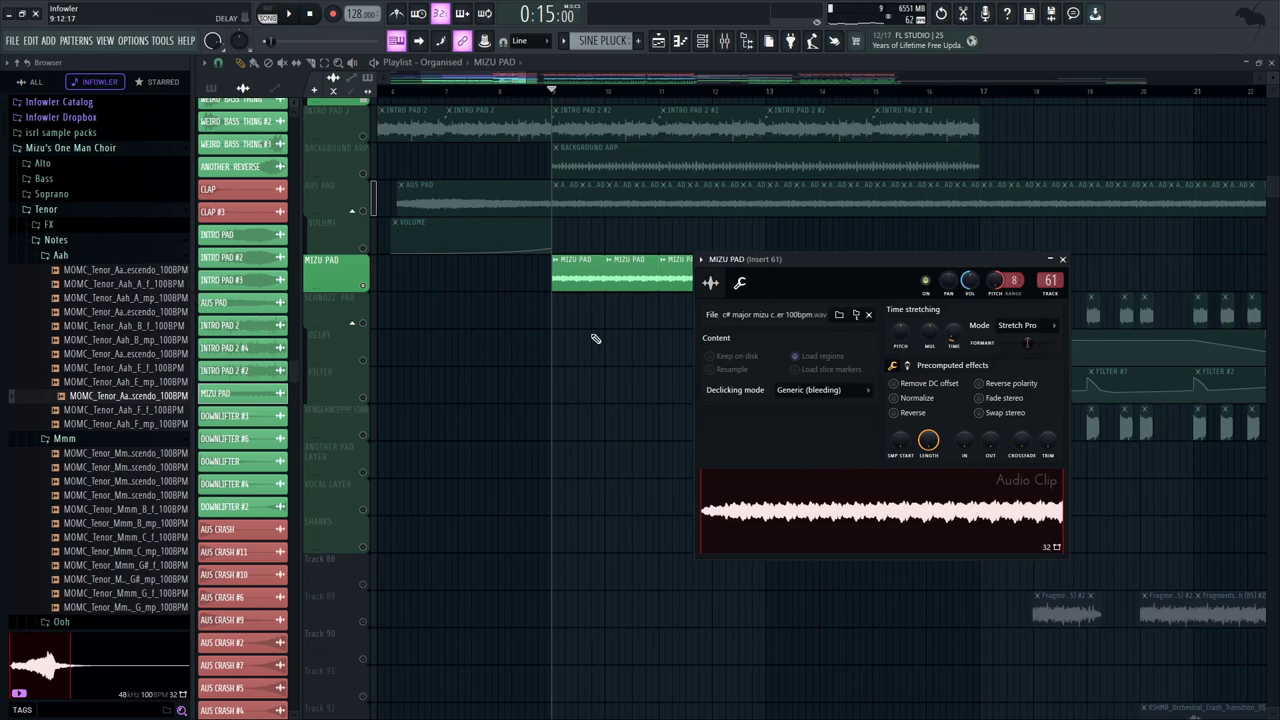
drag(862, 261, 924, 271)
key(space)
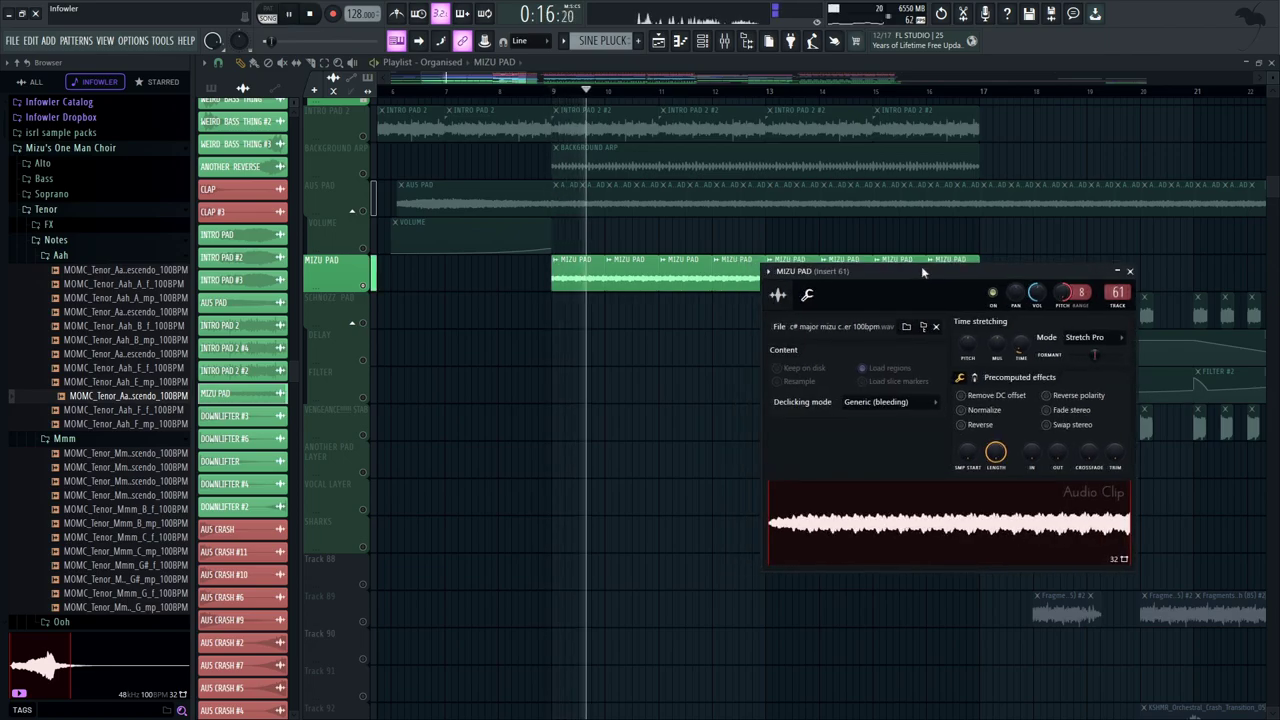
Unmute INTRO REESE alongside MIZU PAD, play both from bar 9, and show MIZU PAD's sample settings and mixer
drag(512, 350, 549, 668)
drag(549, 334, 543, 655)
drag(550, 345, 545, 690)
click(364, 446)
key(space)
key(space)
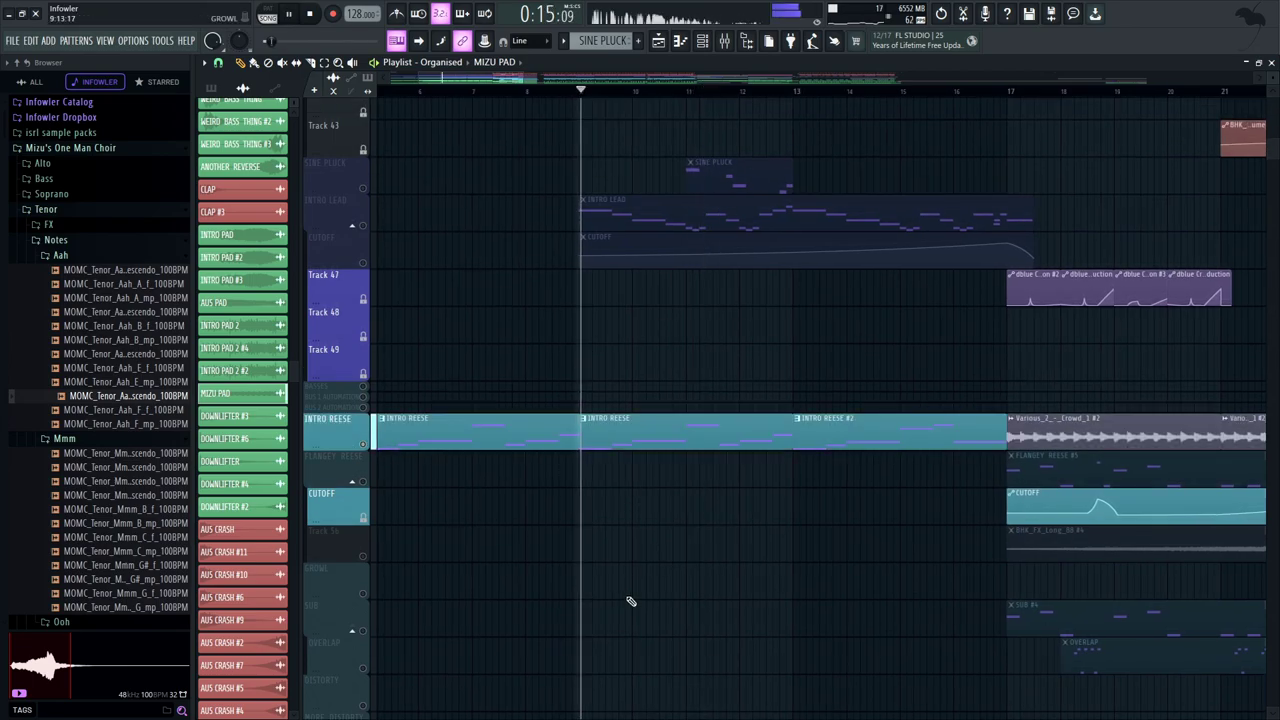
drag(631, 600, 638, 150)
scroll(700, 260, down, 15)
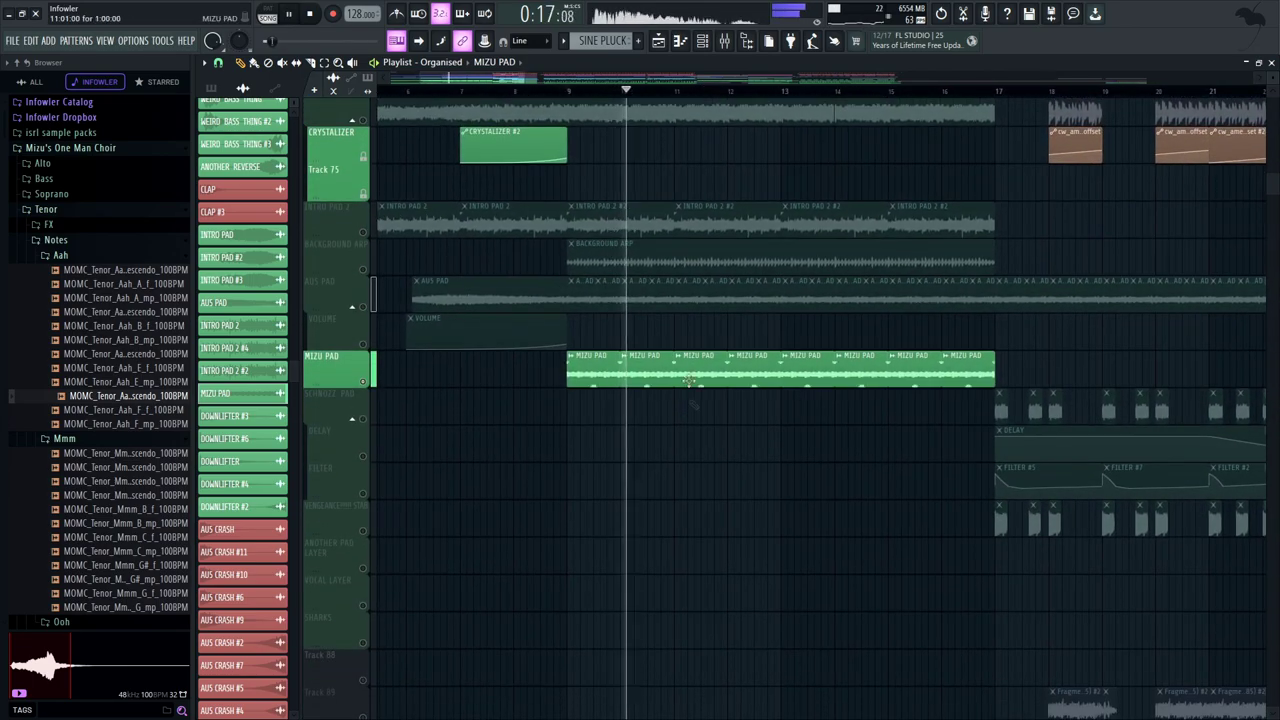
double_click(650, 374)
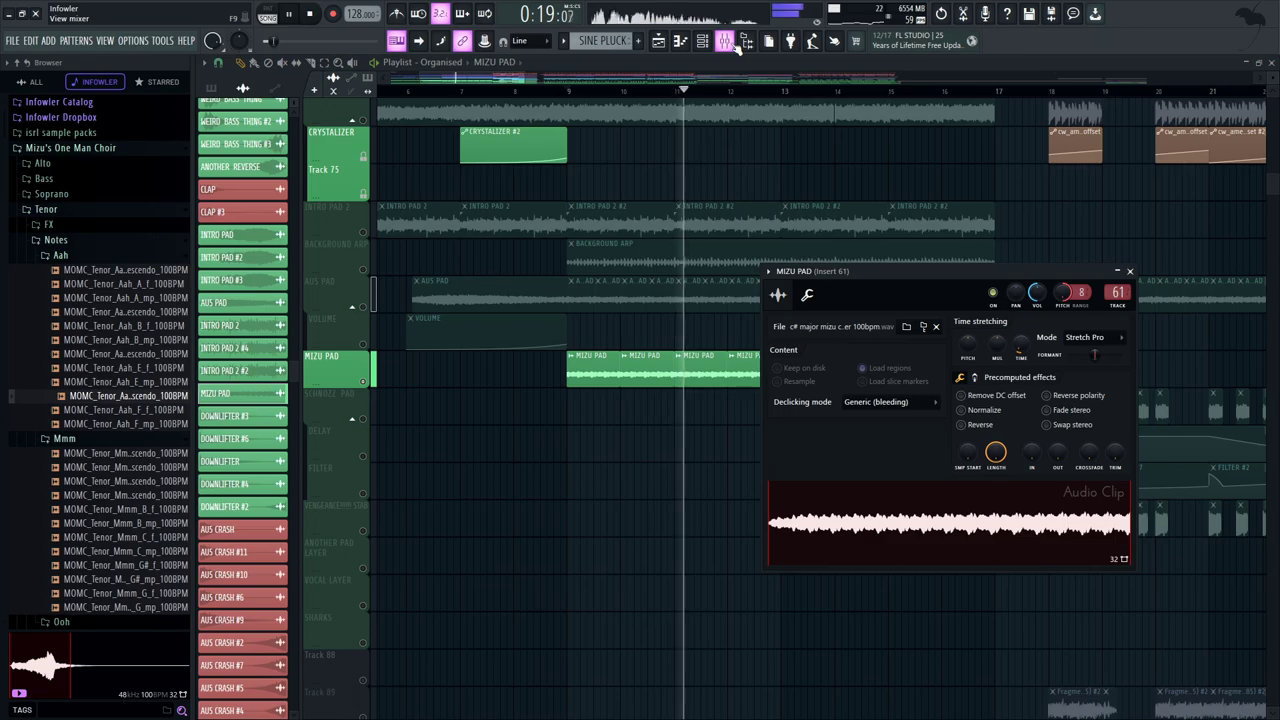
click(730, 43)
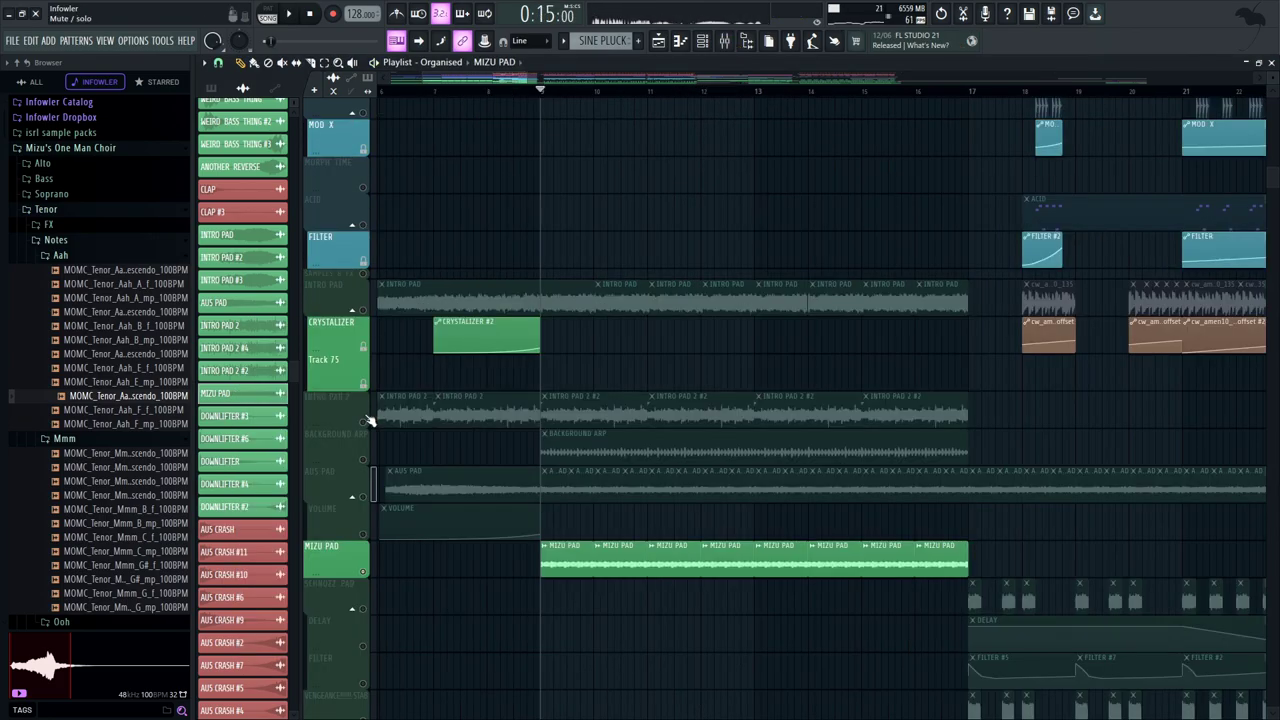
Unmute INTRO PAD 2 and INTRO PAD, and play them from bar 9 with MIZU PAD and INTRO REESE
click(363, 422)
click(363, 307)
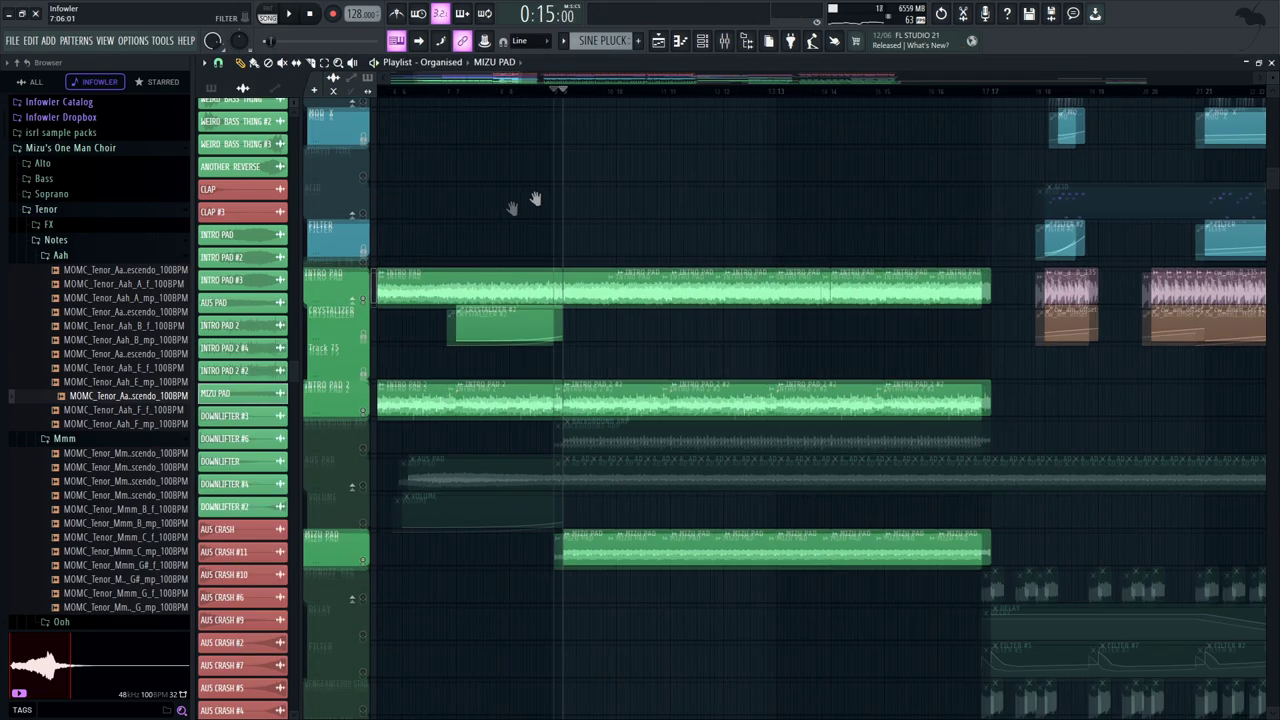
scroll(606, 157, down, 2)
key(space)
scroll(512, 552, up, 5)
scroll(686, 509, up, 8)
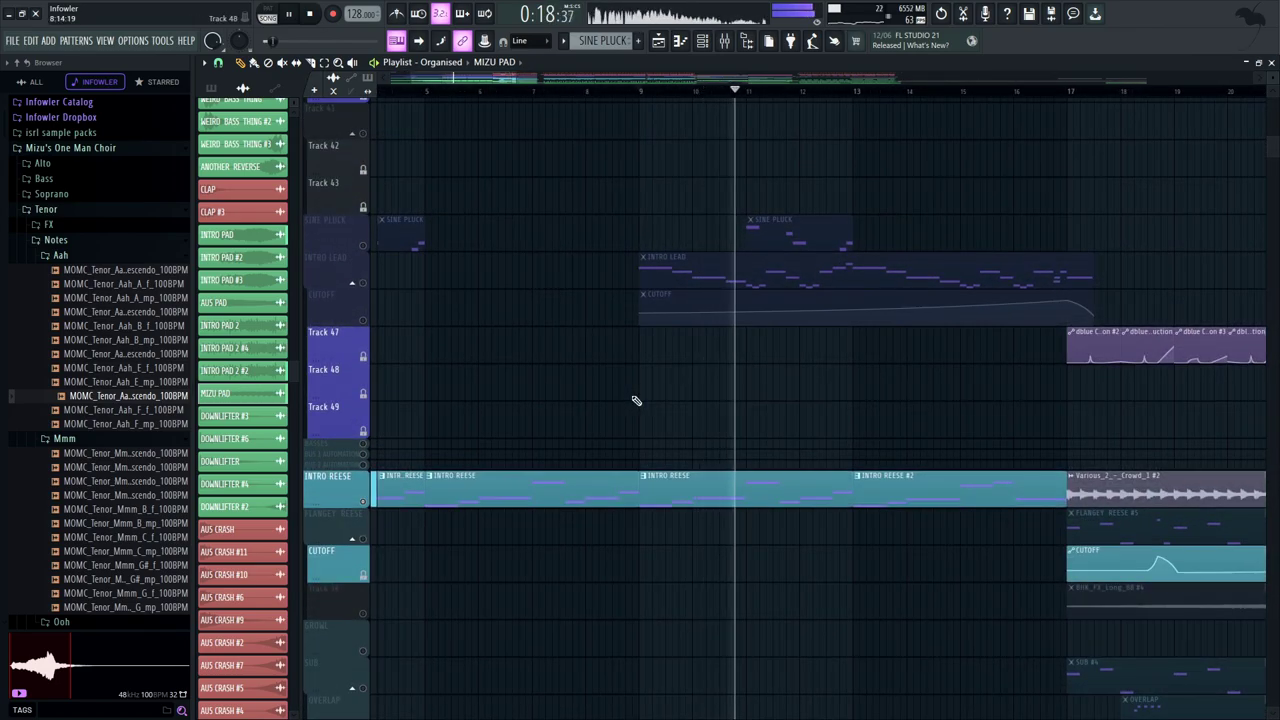
drag(700, 520, 603, 160)
Solo the BACKGROUND ARP track, open its clip's sample settings, and play it from bar 9
key(space)
right_click(364, 265)
double_click(629, 258)
drag(597, 209, 916, 321)
key(space)
key(space)
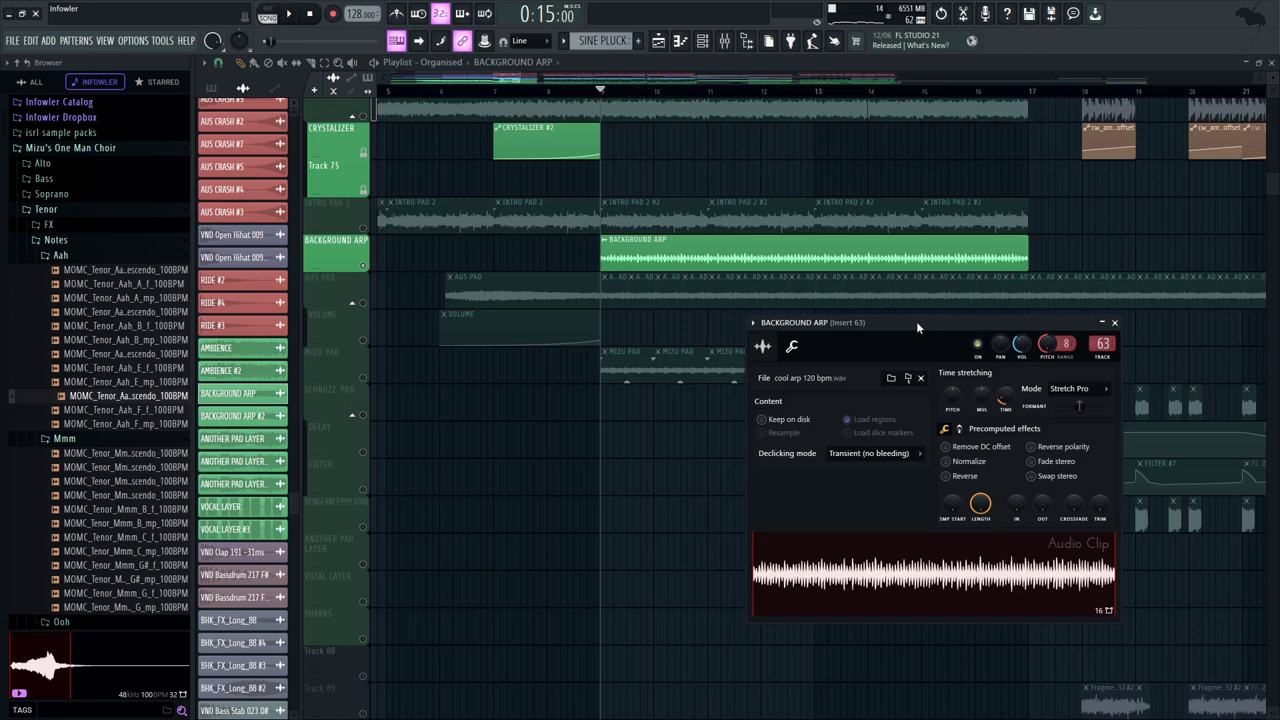
Replay the soloed BACKGROUND ARP from bar 9 and show its mixer insert beside the sample settings
drag(917, 325, 892, 312)
key(space)
key(space)
click(725, 42)
key(space)
key(space)
click(968, 310)
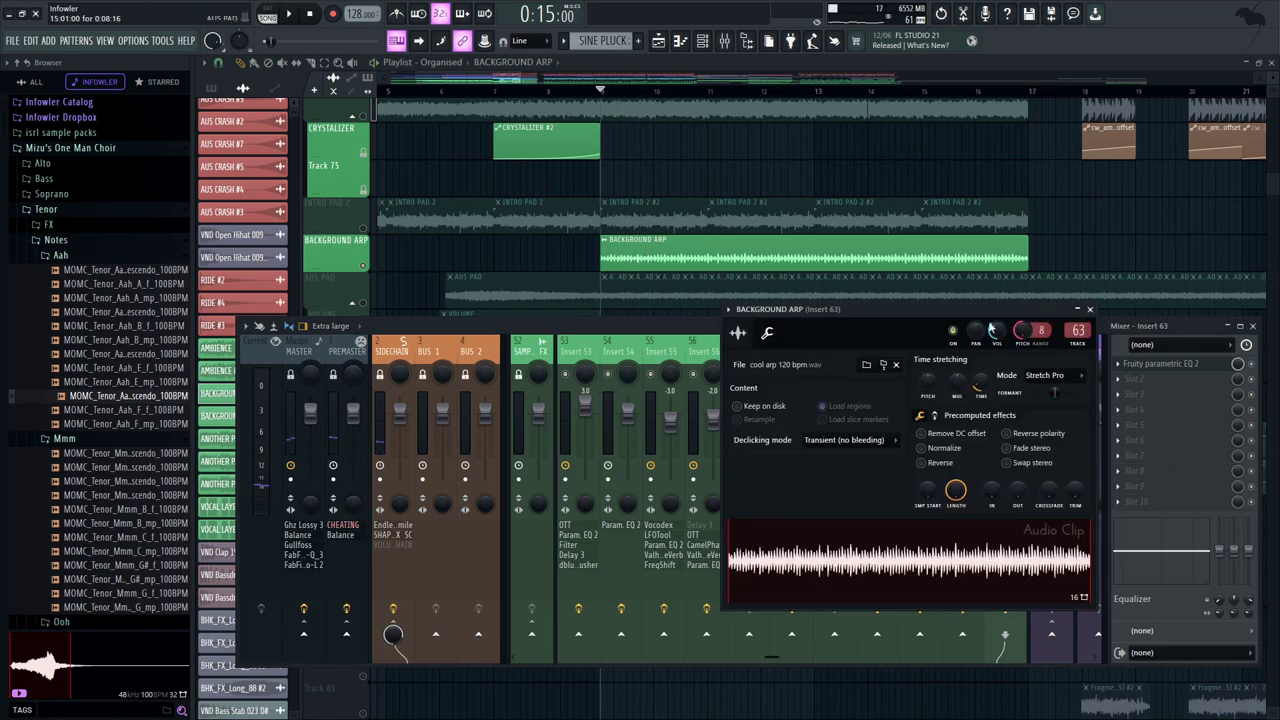
Audition BACKGROUND ARP with the Stretch time-stretching mode and its pitch reset
click(1042, 378)
click(1049, 414)
right_click(1023, 331)
click(1040, 338)
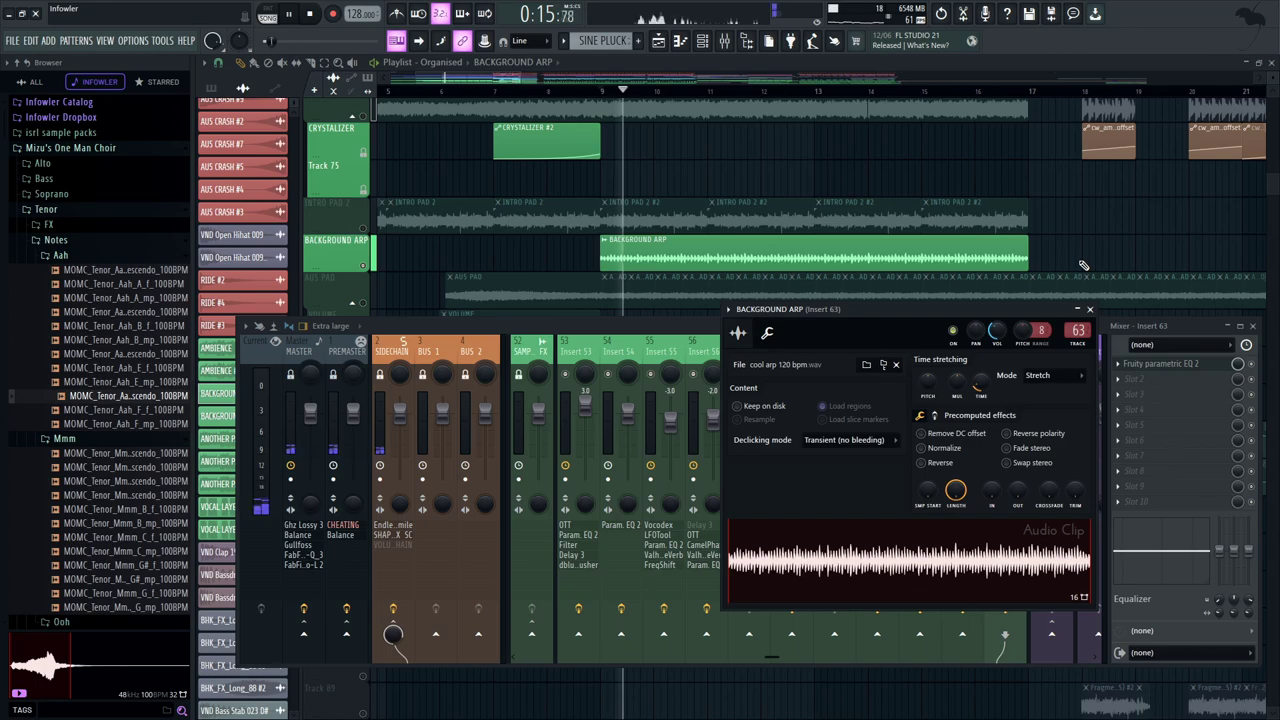
click(1042, 375)
click(1049, 427)
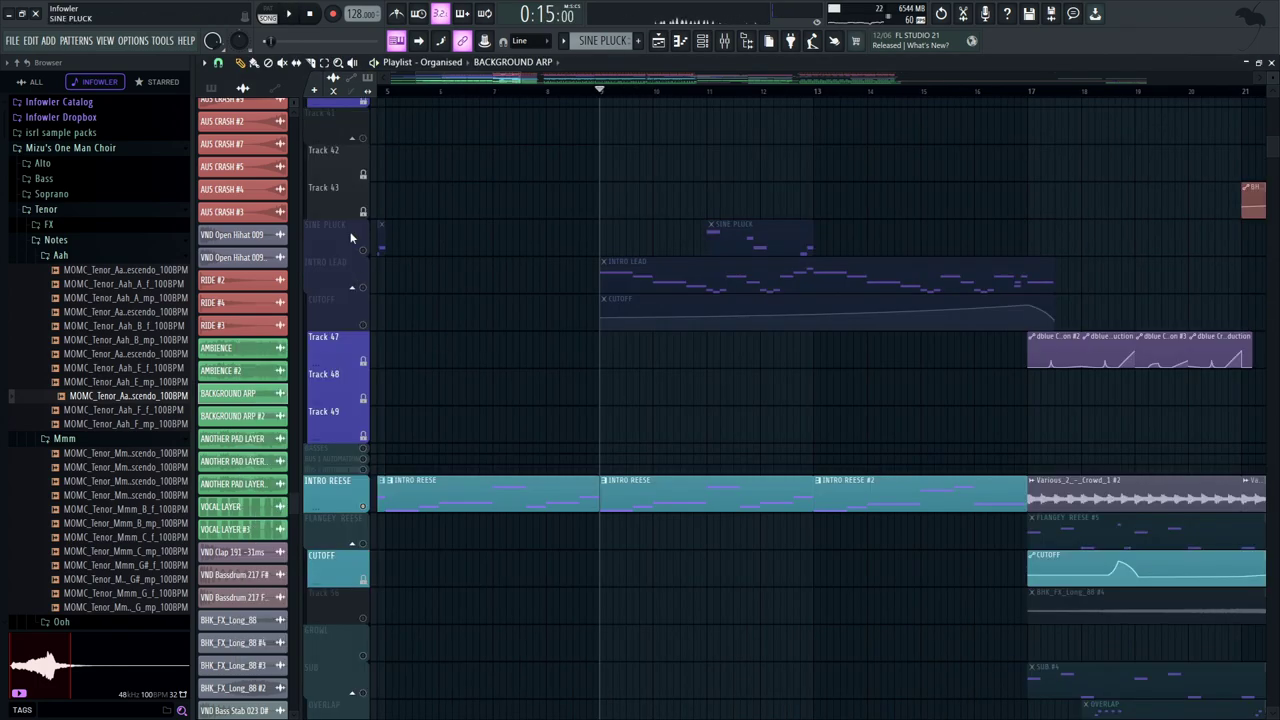
Unmute SINE PLUCK and the intro pad tracks, and play them from bar 9 with BACKGROUND ARP and INTRO REESE
click(363, 250)
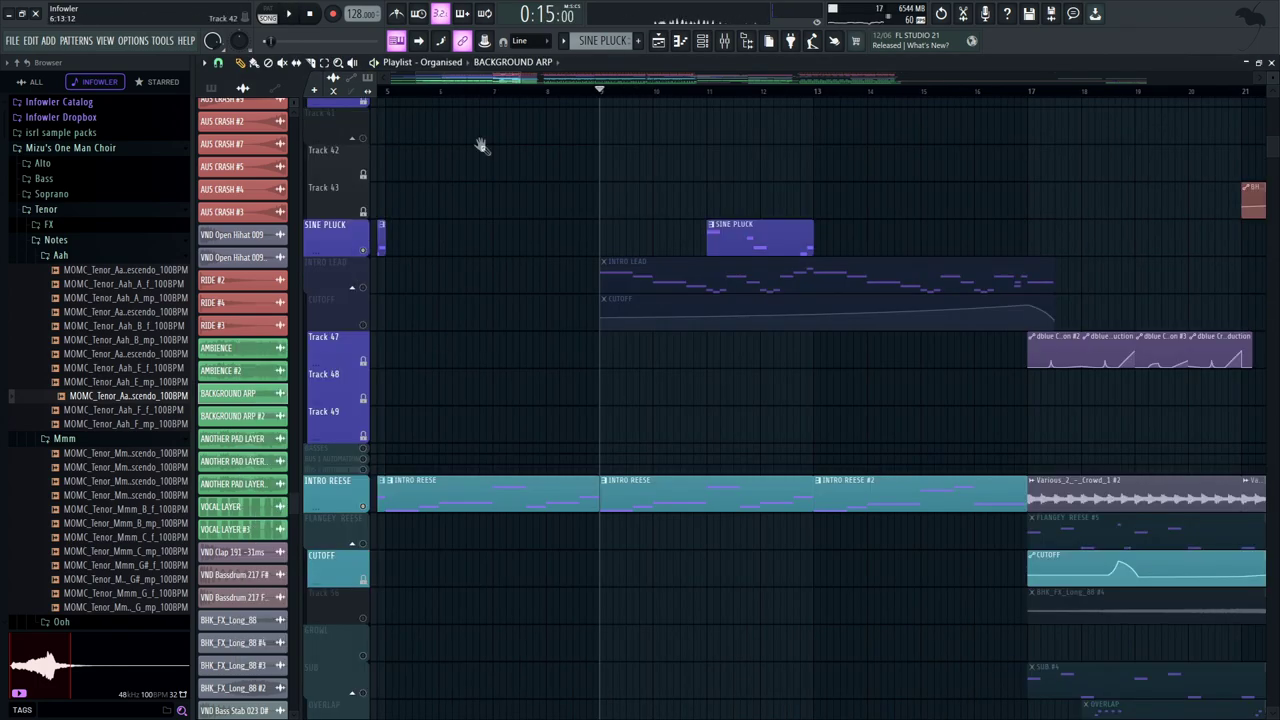
scroll(440, 230, up, 5)
scroll(600, 450, down, 15)
key(space)
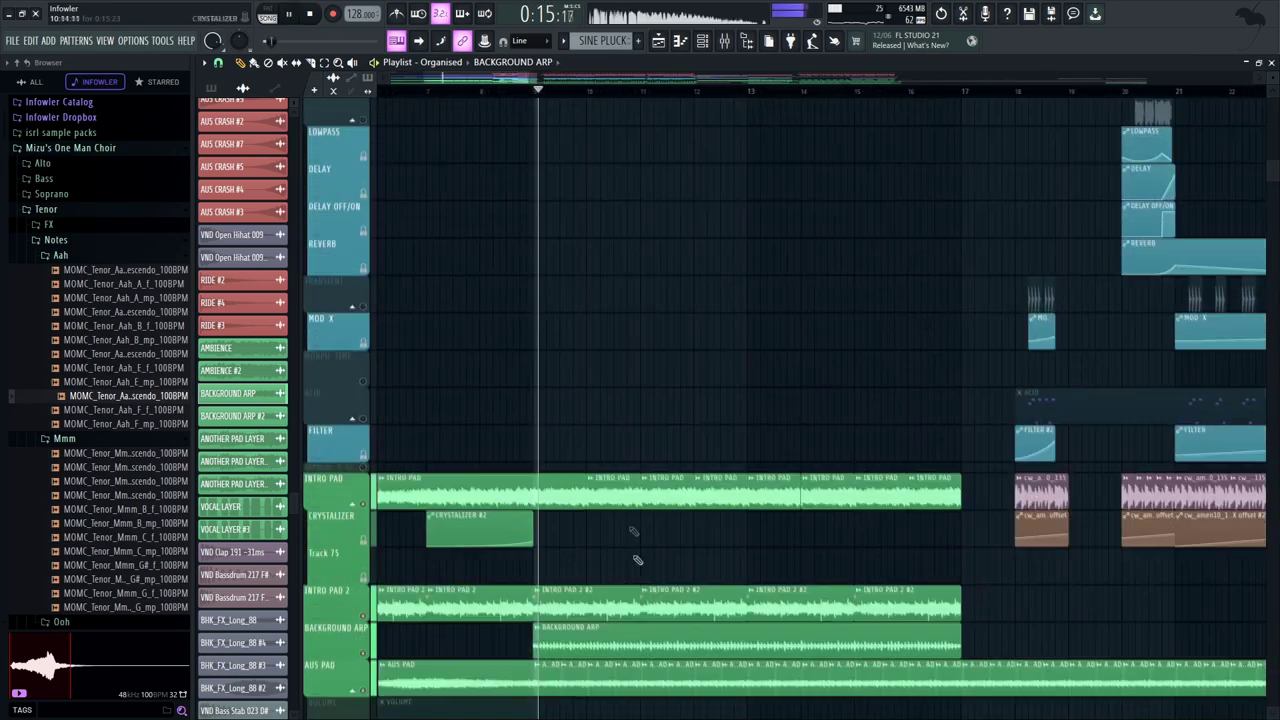
scroll(660, 413, up, 4)
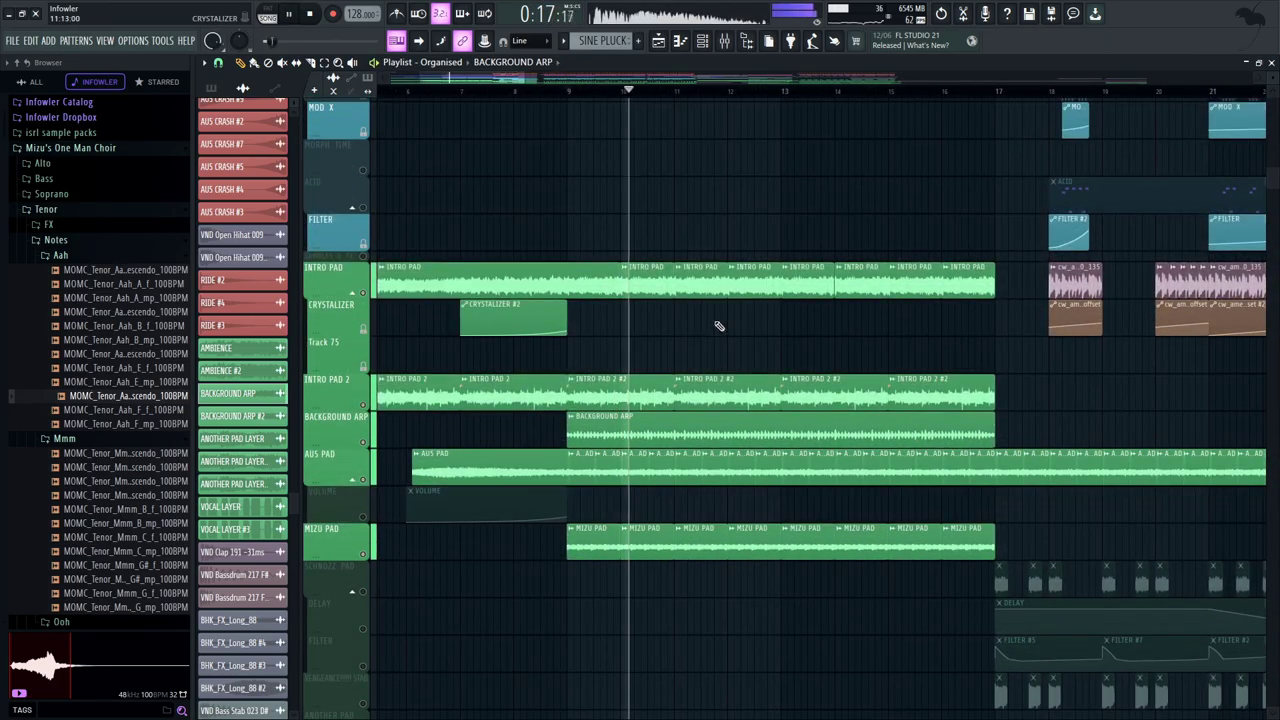
scroll(560, 649, up, 3)
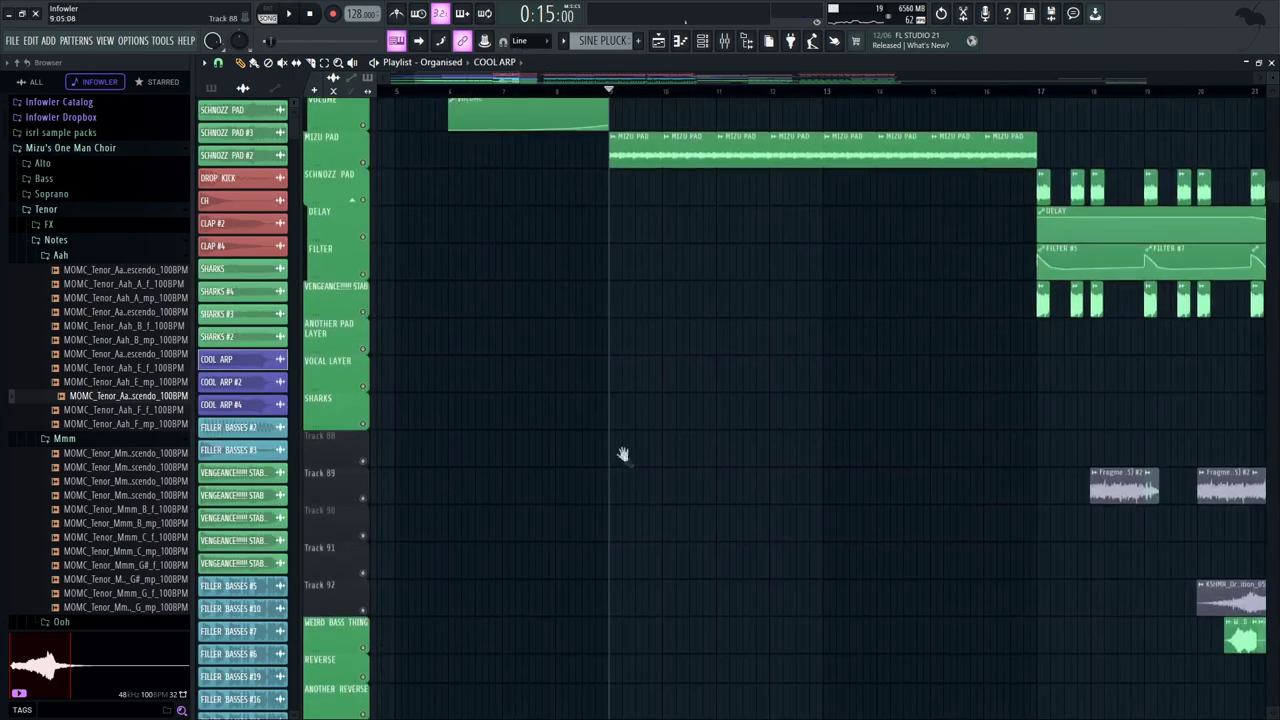
Solo the DOWNLIFTER track, select its first clip, and move the playhead to its second half
scroll(620, 451, down, 5)
scroll(679, 328, left, 3)
scroll(679, 328, up, 2)
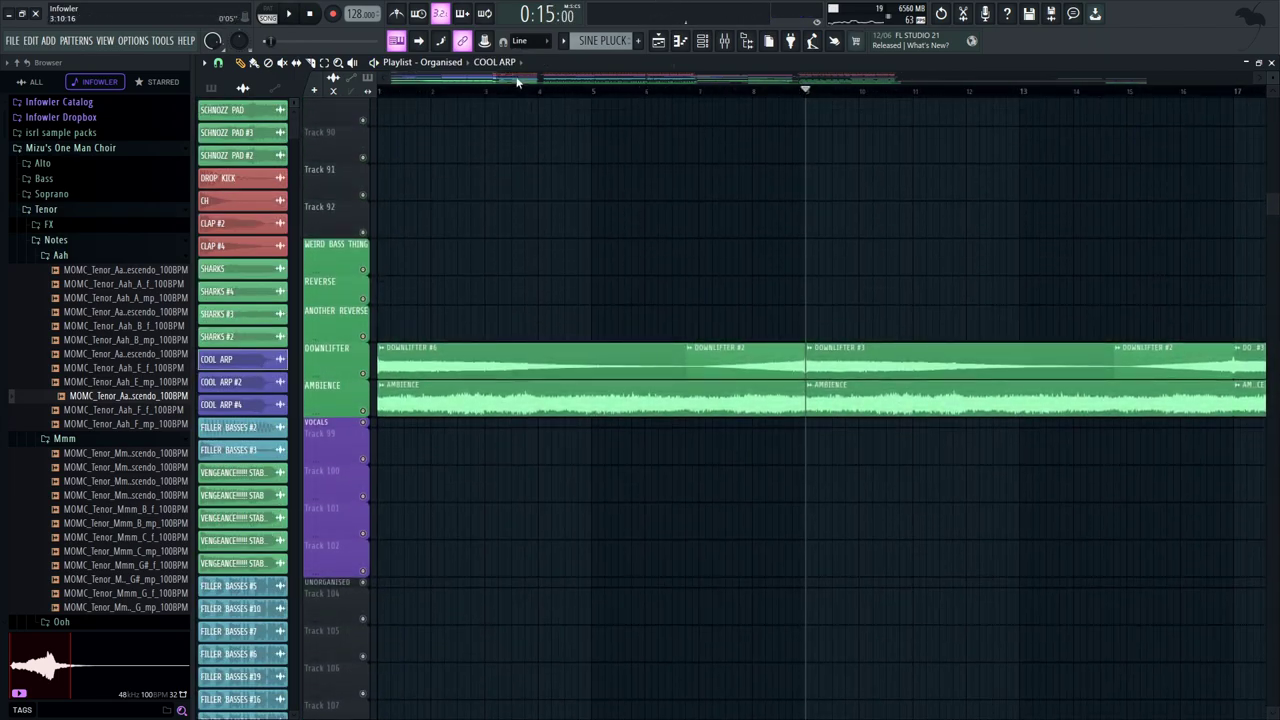
right_click(363, 374)
double_click(443, 363)
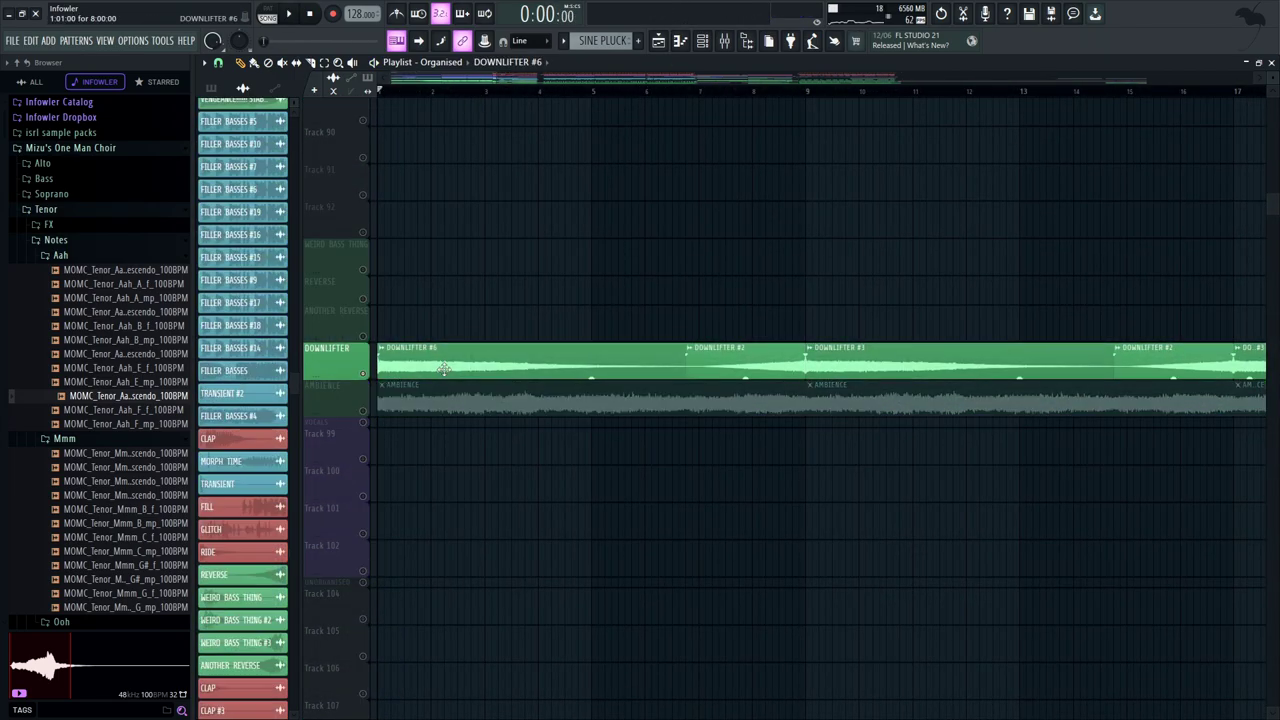
click(781, 92)
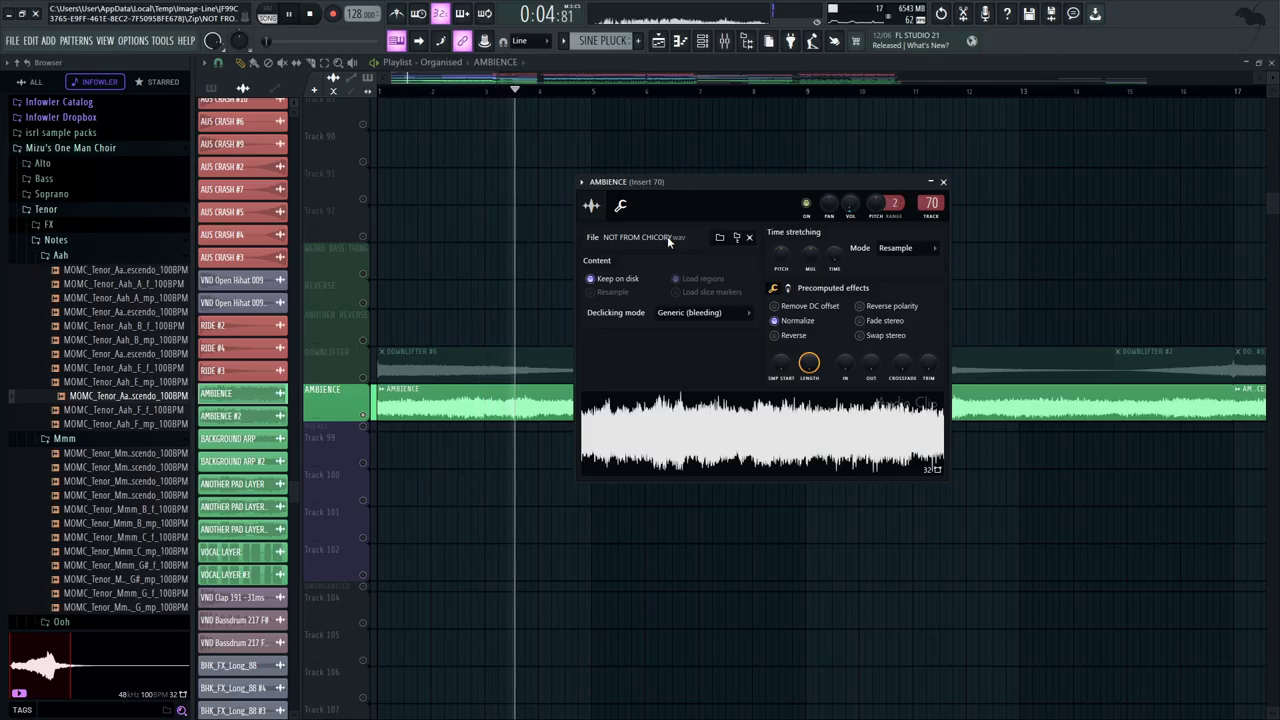
Audition the soloed AMBIENCE track with its sample settings shown, replay it from bar 5, and check the mixer
drag(665, 186, 771, 178)
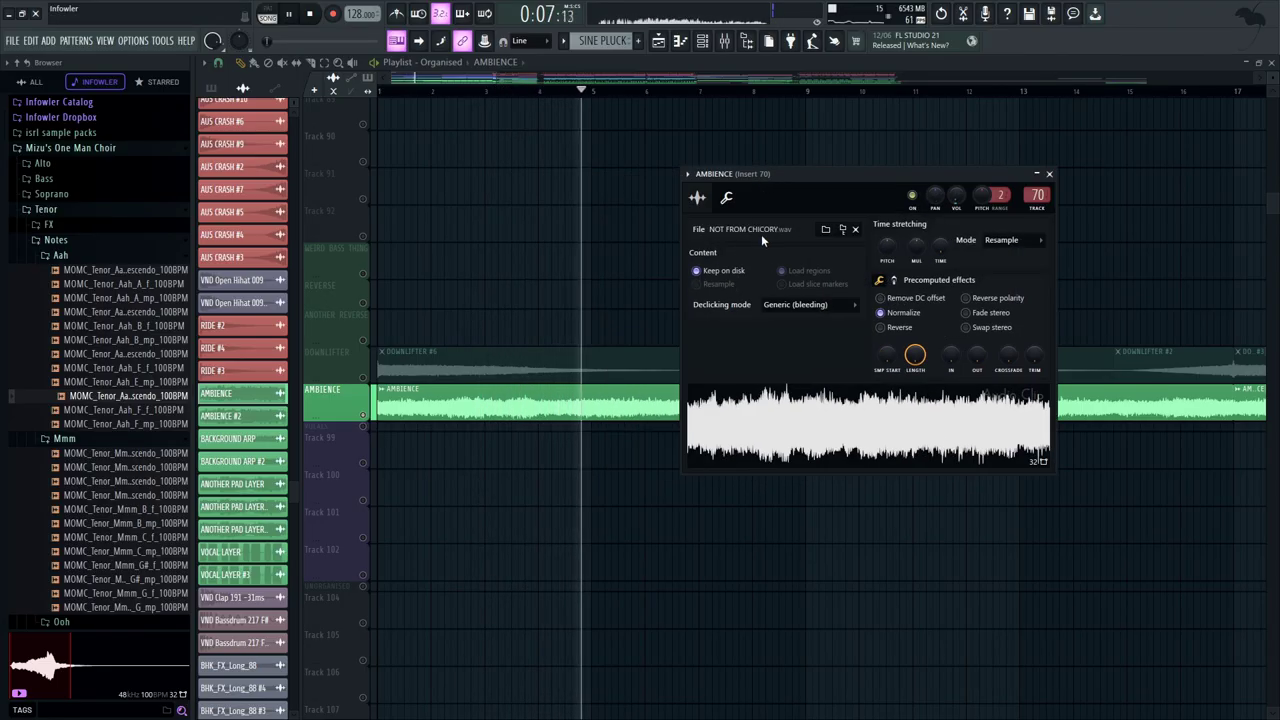
key(space)
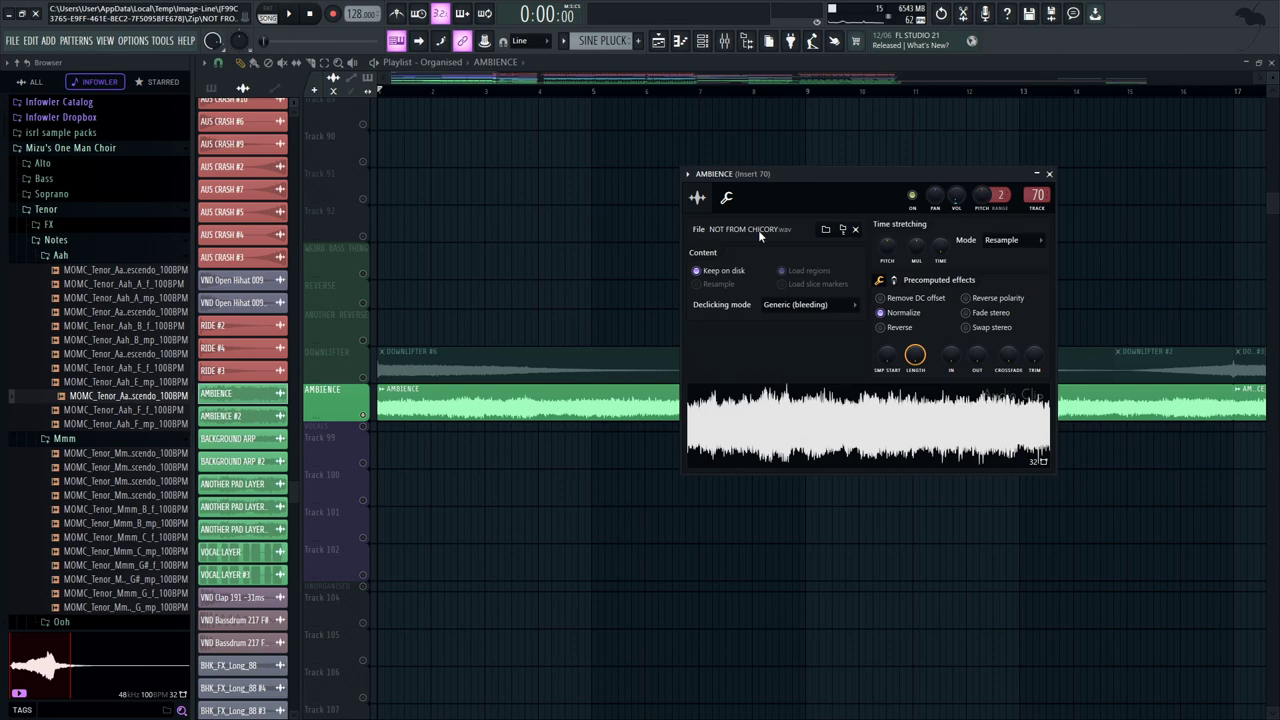
click(590, 92)
click(727, 43)
key(space)
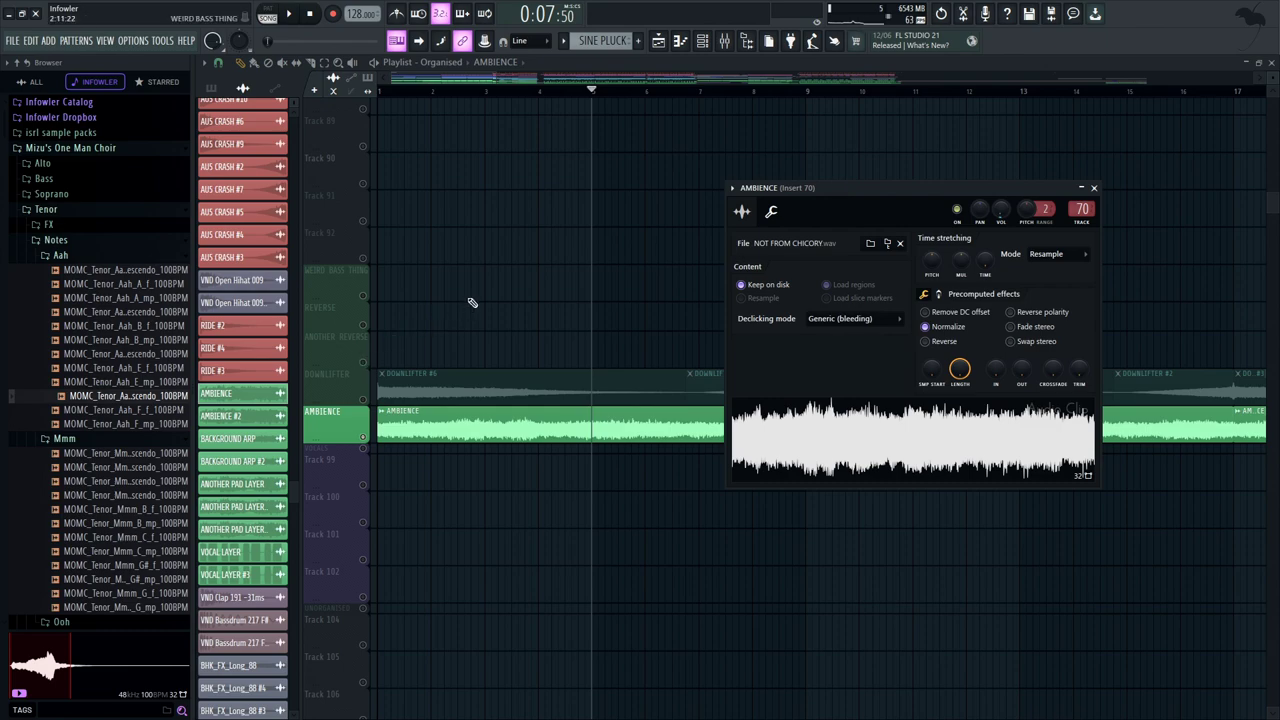
Unmute all tracks, mute AMBIENCE, and play the intro from bar 4 without it
right_click(364, 296)
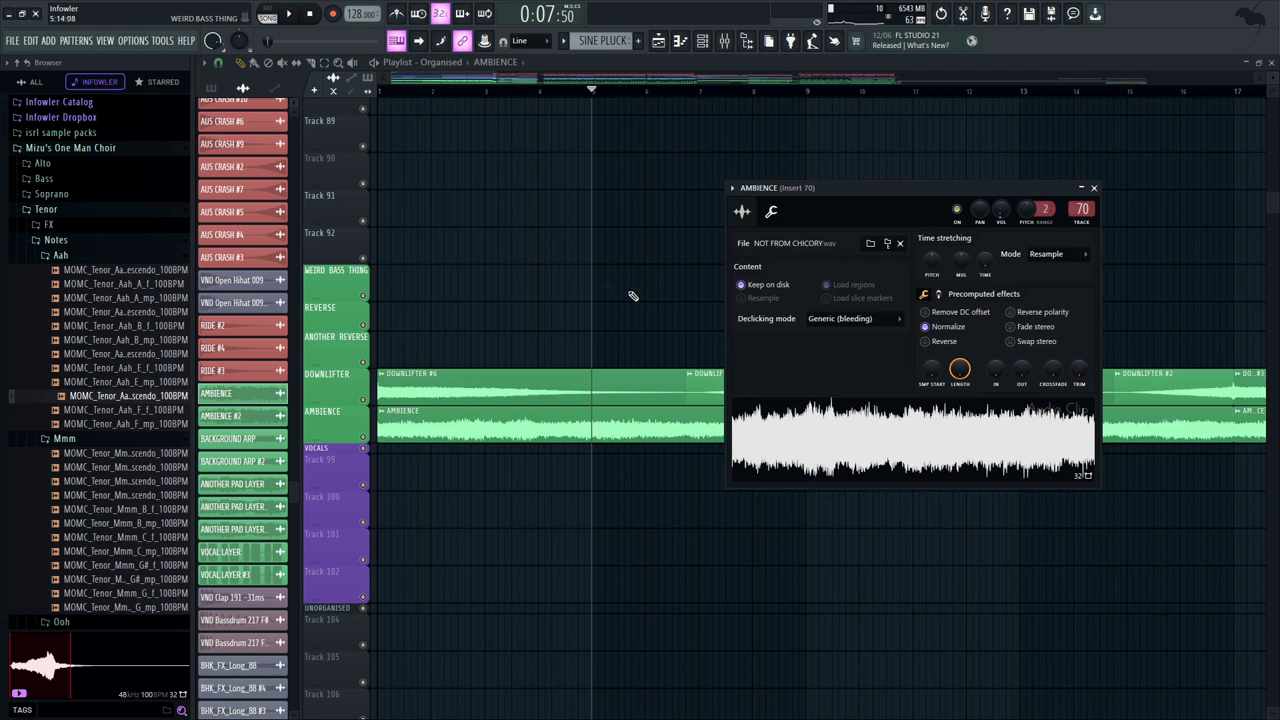
click(364, 449)
scroll(719, 191, up, 1)
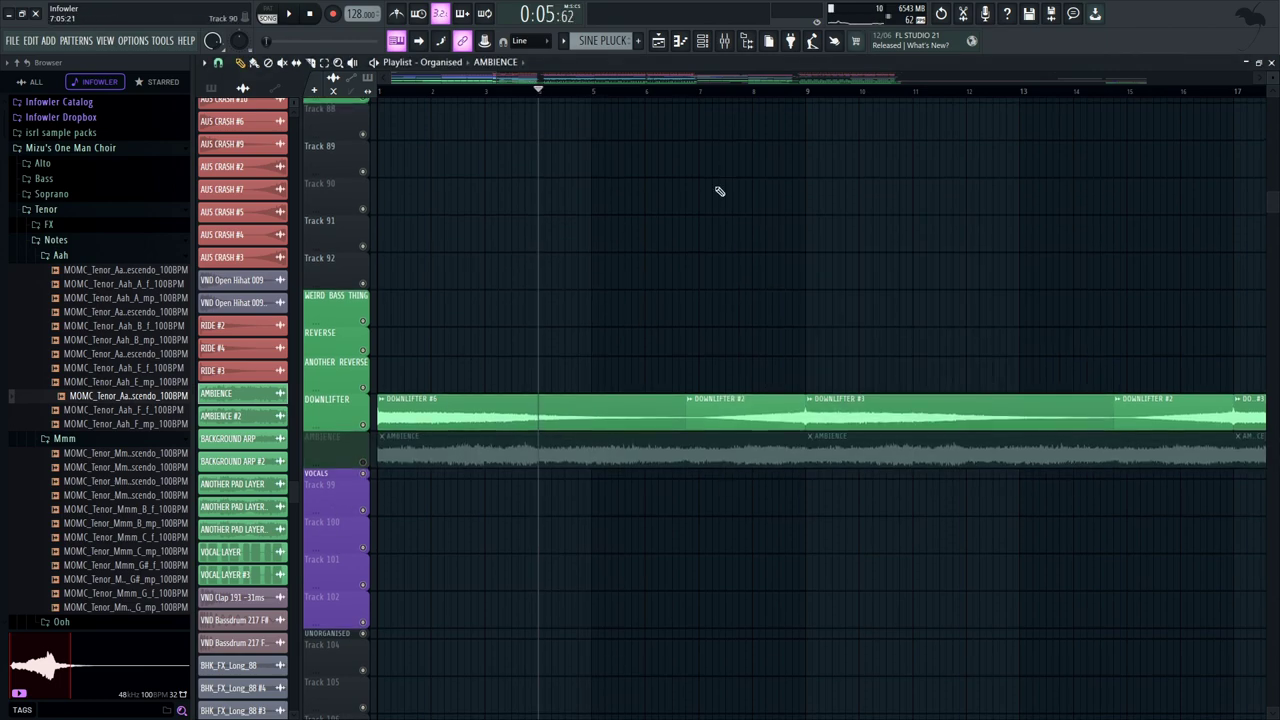
key(space)
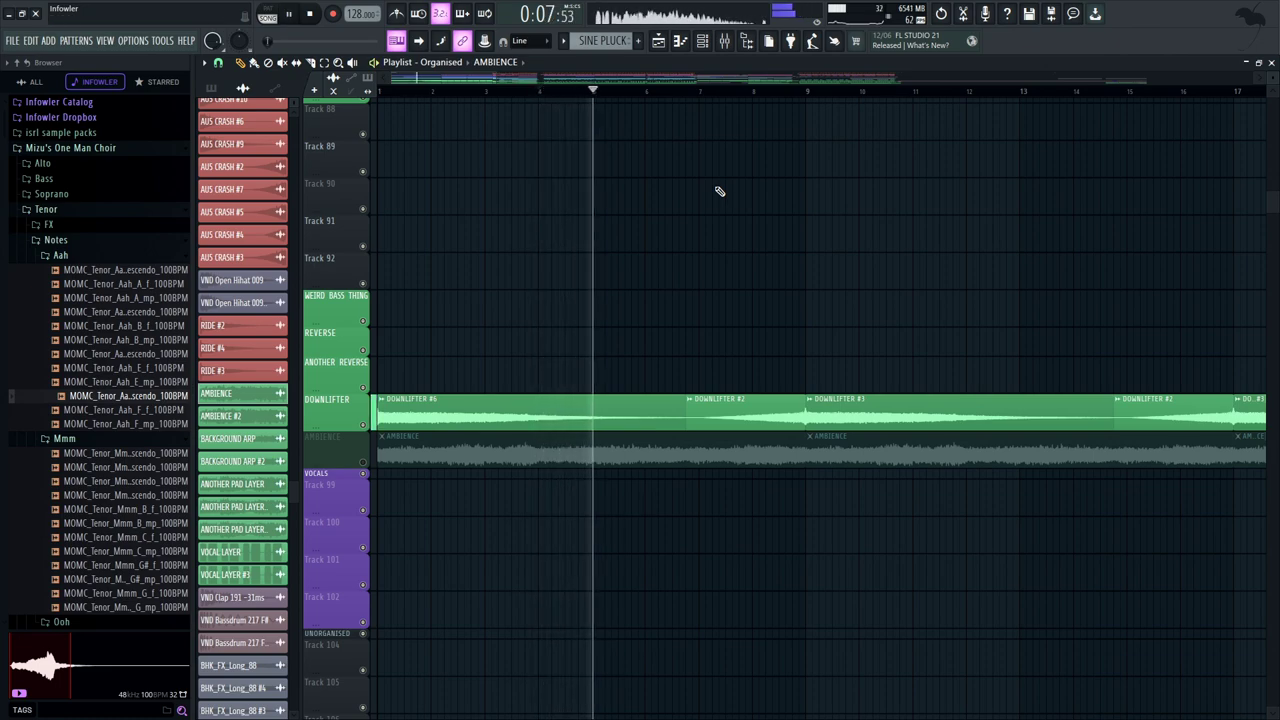
key(space)
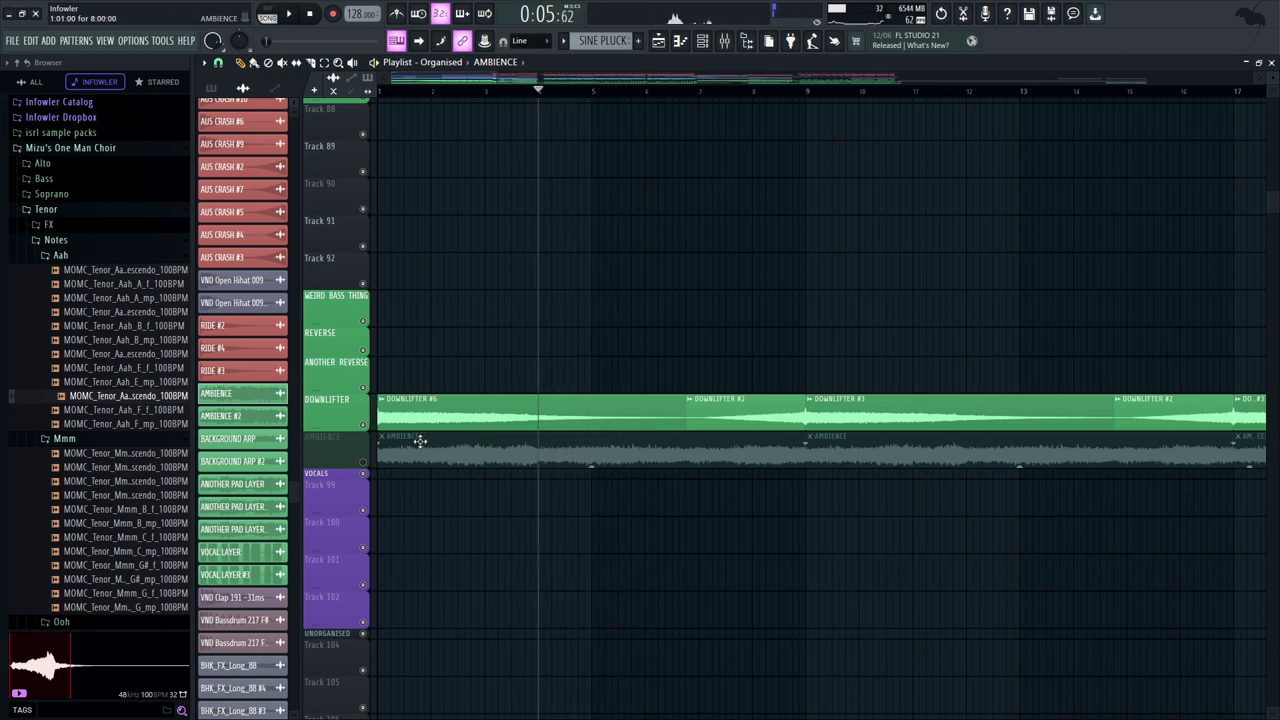
Unmute AMBIENCE, open its clip's sample settings, and play the intro with it included
click(362, 462)
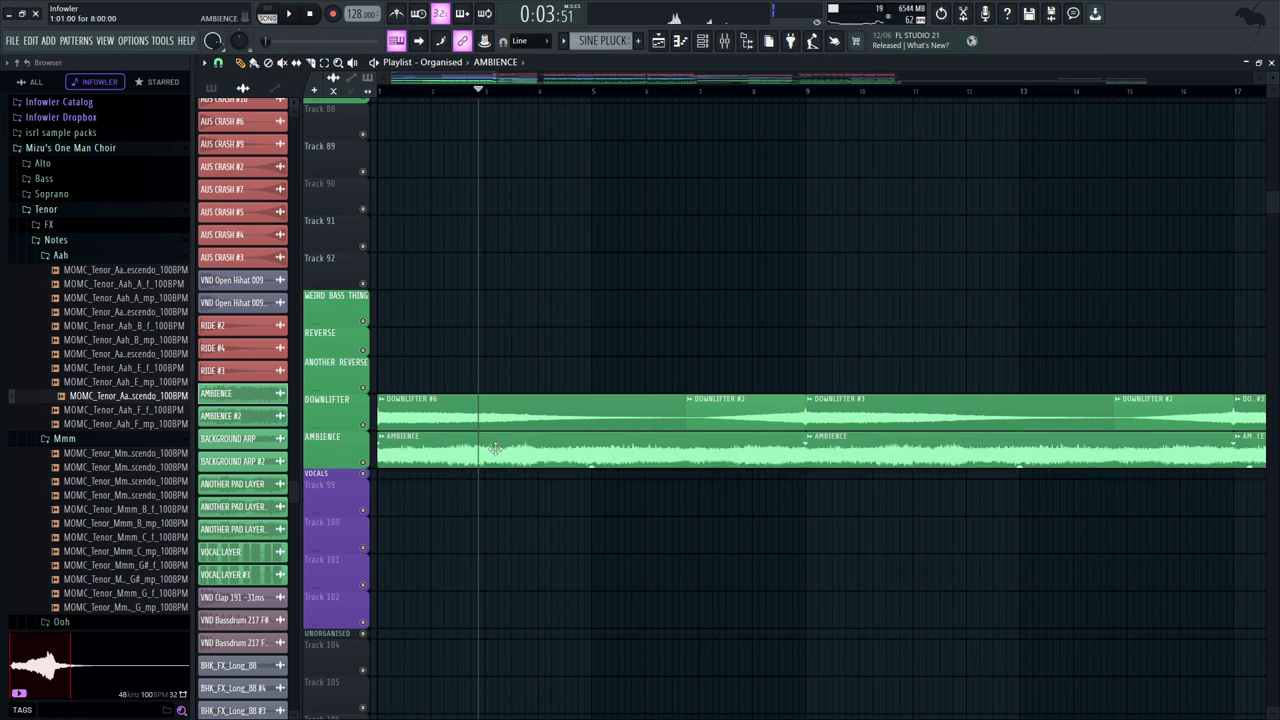
double_click(495, 446)
key(space)
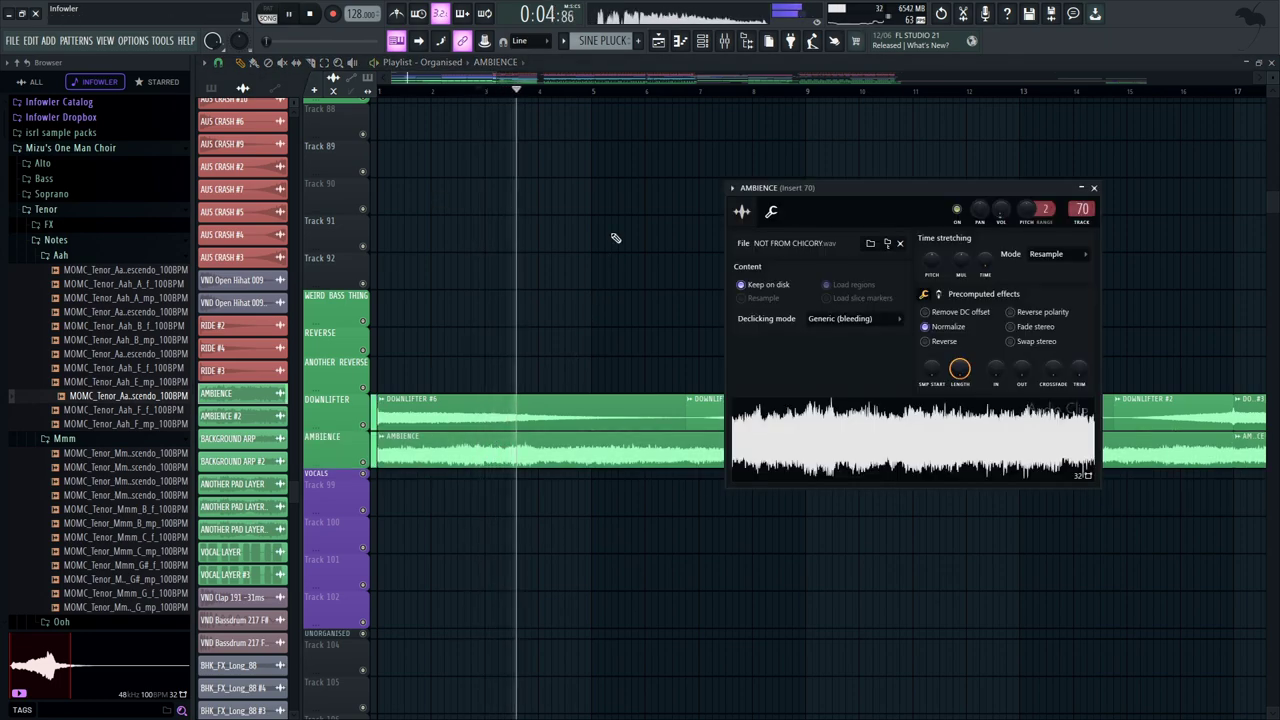
key(space)
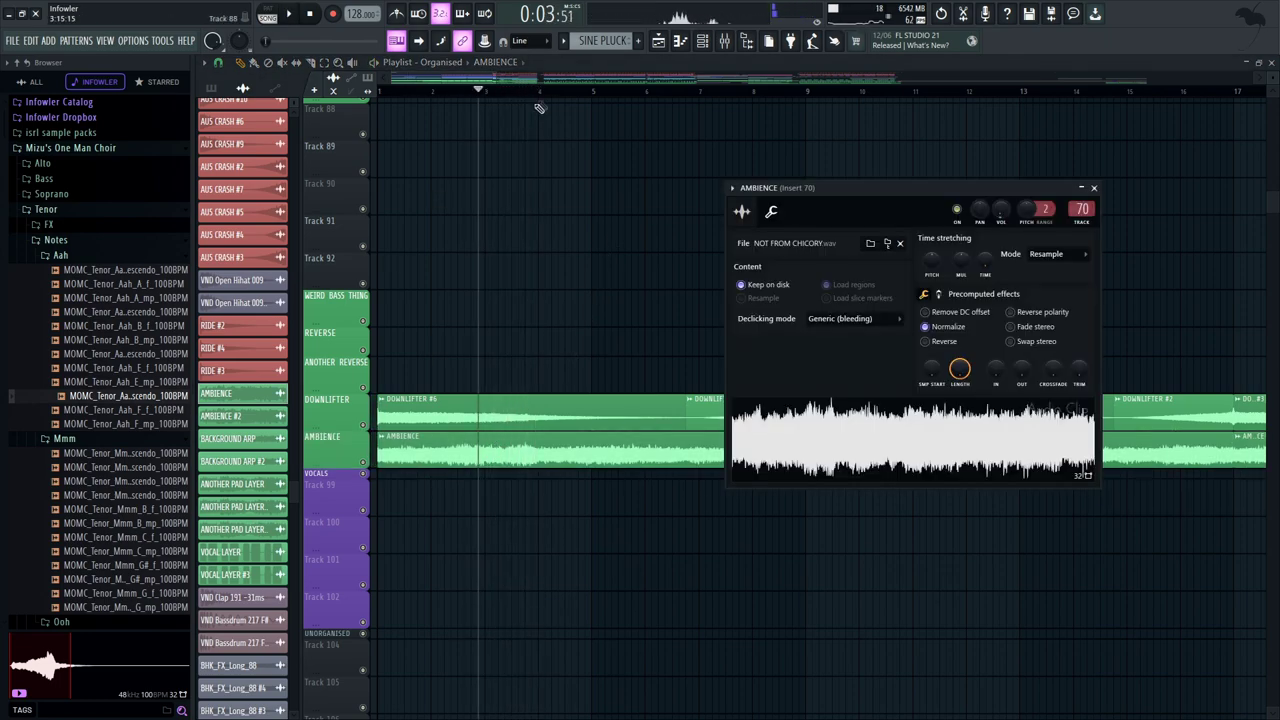
Move the playhead to bar 7, where the CRYSTALIZER automation of INTRO PAD starts
drag(556, 97, 608, 92)
drag(716, 116, 652, 101)
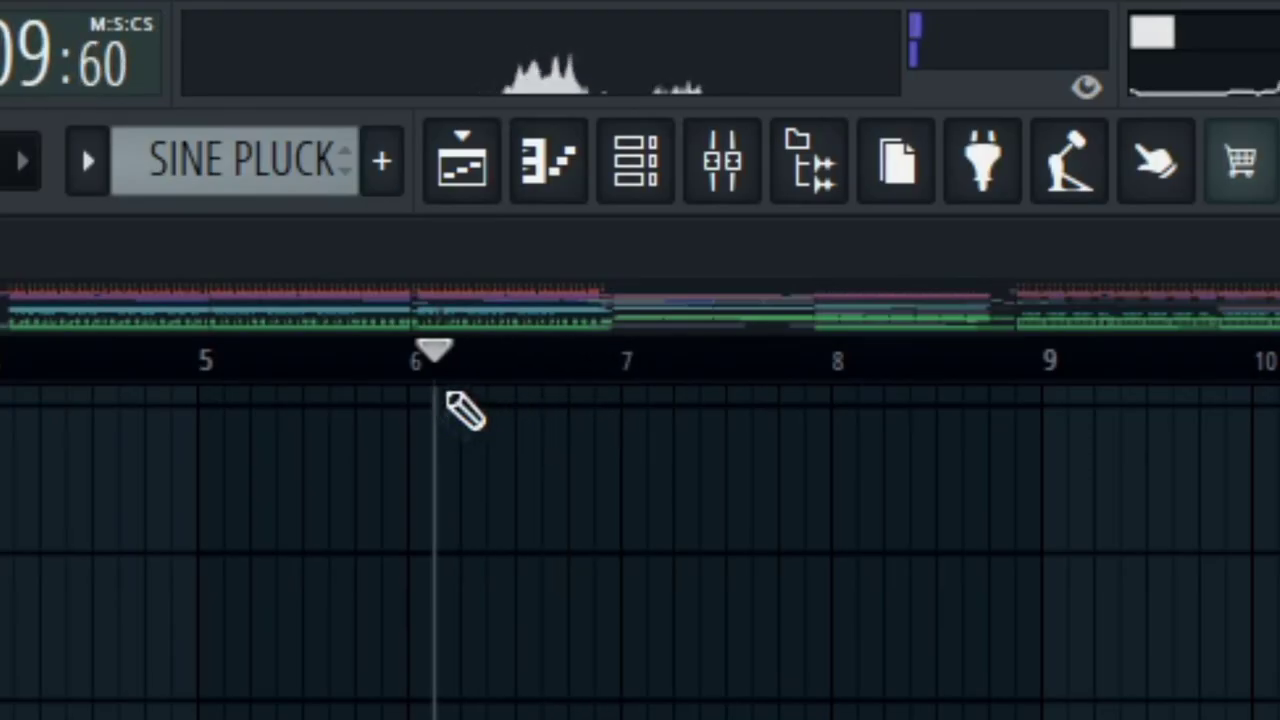
drag(759, 102, 758, 134)
drag(620, 430, 560, 430)
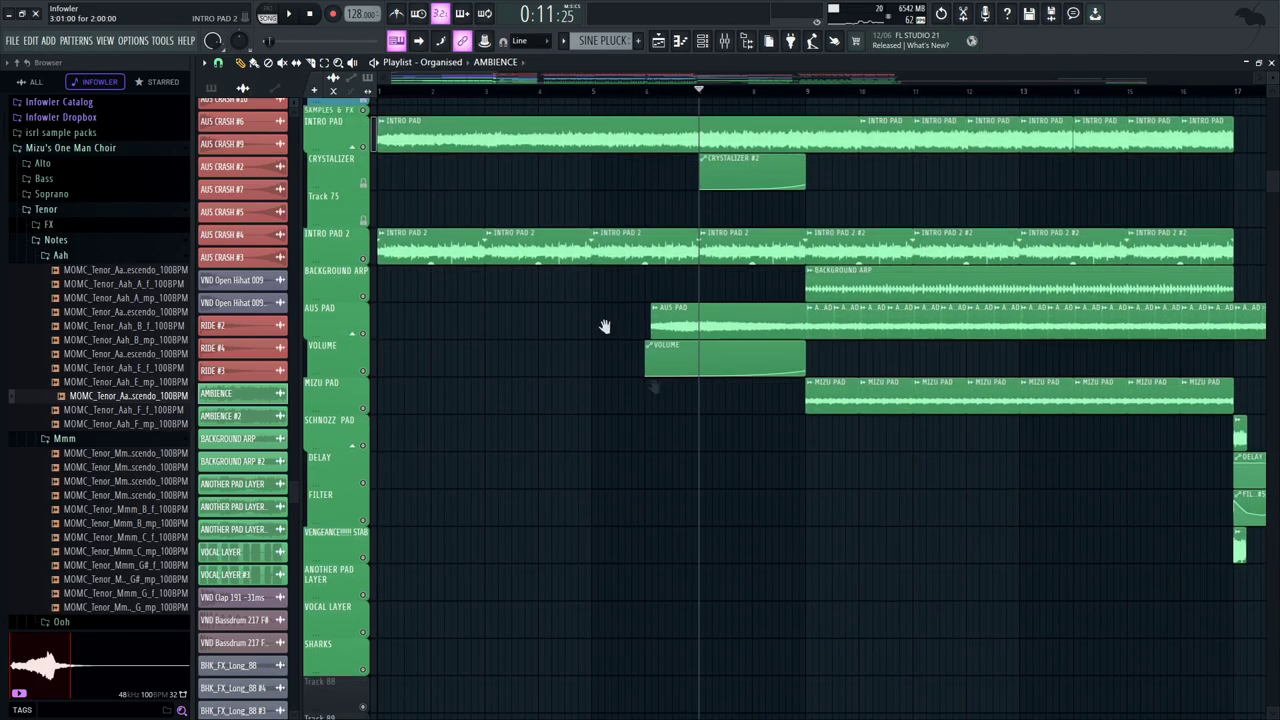
Play the full intro from bar 7 past bar 9 while examining the drum, synth and bass tracks of the arrangement
drag(392, 97, 379, 97)
drag(610, 358, 669, 417)
key(space)
drag(705, 490, 722, 536)
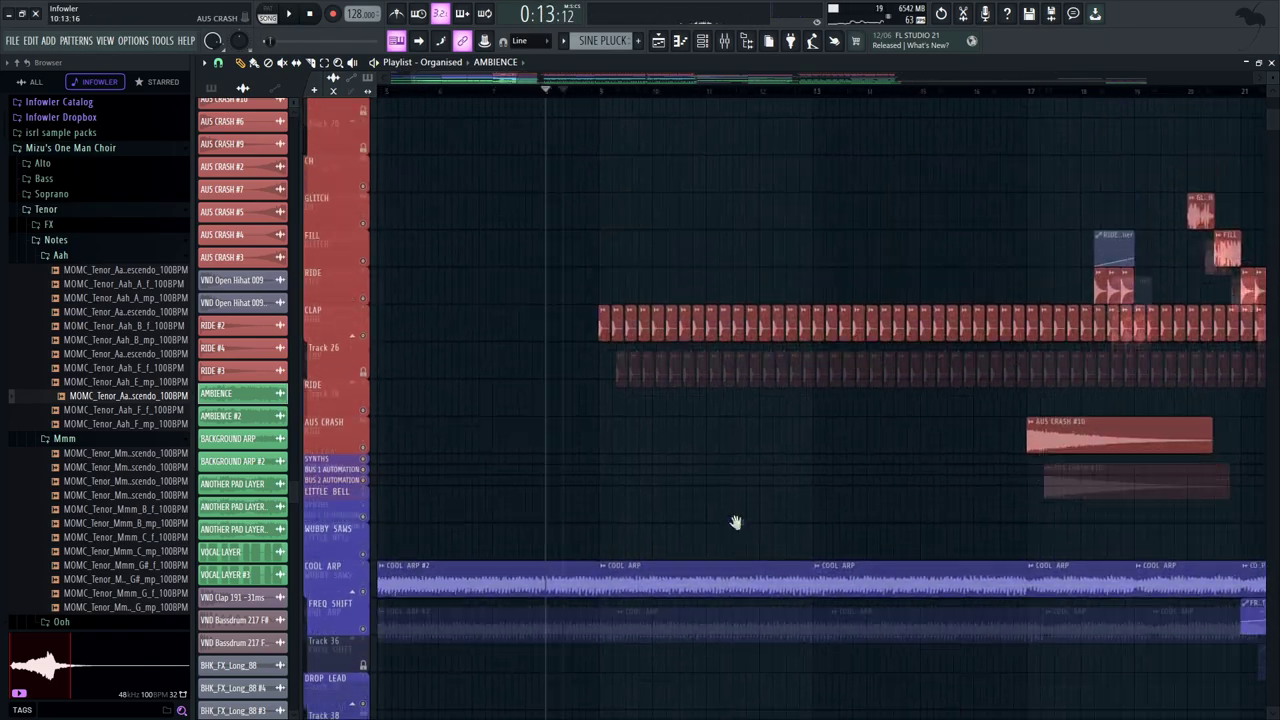
scroll(737, 523, up, 5)
drag(669, 449, 717, 342)
drag(753, 284, 771, 174)
drag(737, 460, 757, 151)
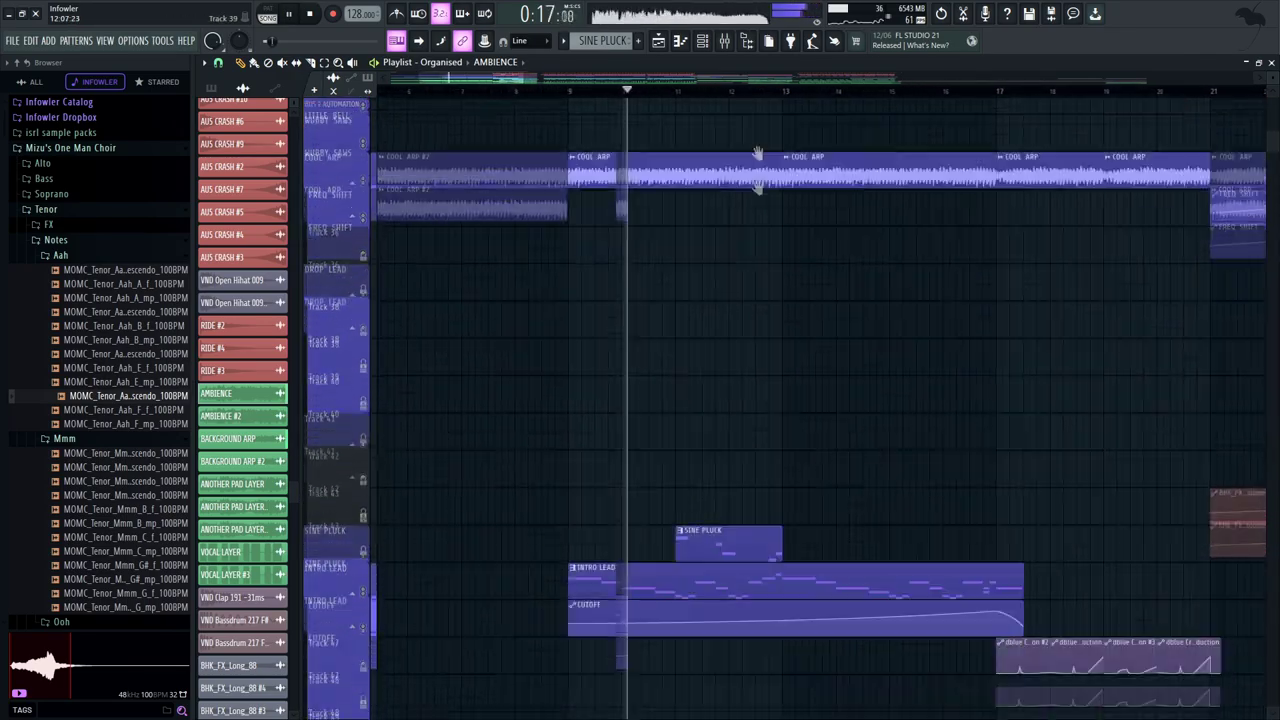
drag(861, 470, 849, 197)
drag(838, 394, 812, 90)
drag(804, 275, 797, 105)
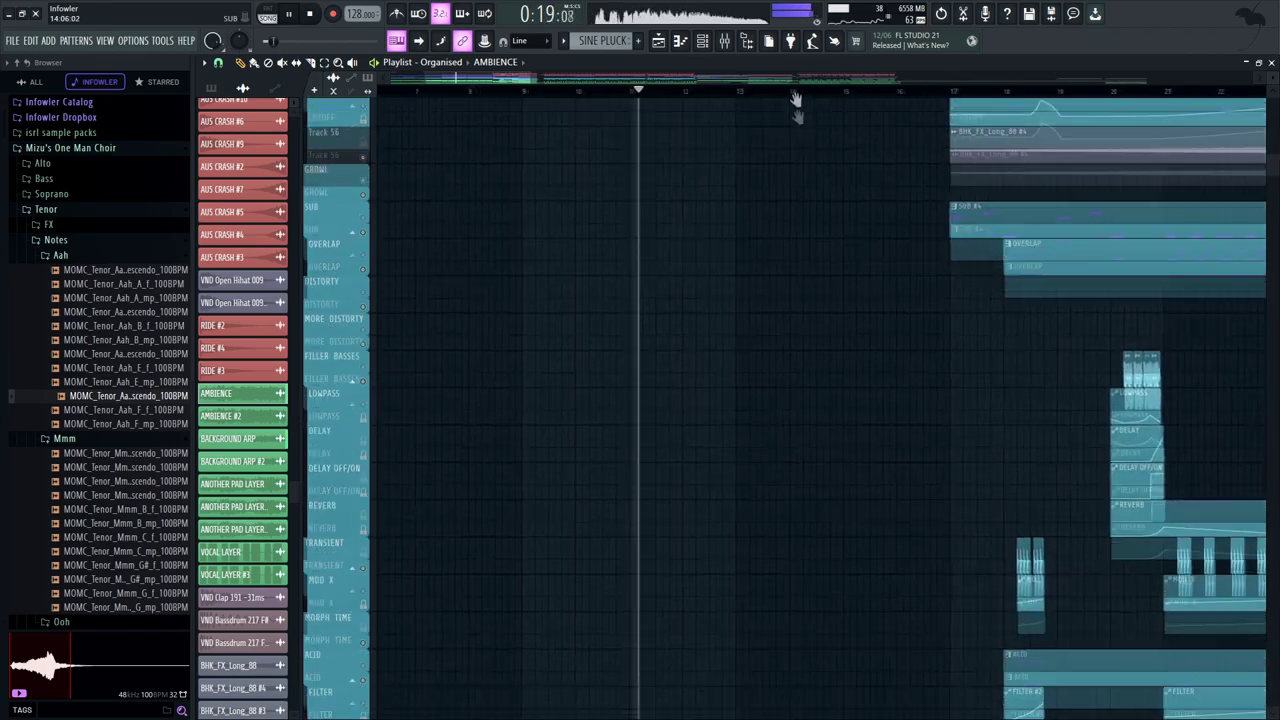
drag(797, 420, 787, 121)
key(space)
Solo the CLAP track, play it from bar 9, and open its first clip's sample settings
drag(680, 145, 700, 57)
drag(632, 511, 646, 531)
drag(655, 237, 668, 426)
drag(650, 331, 671, 210)
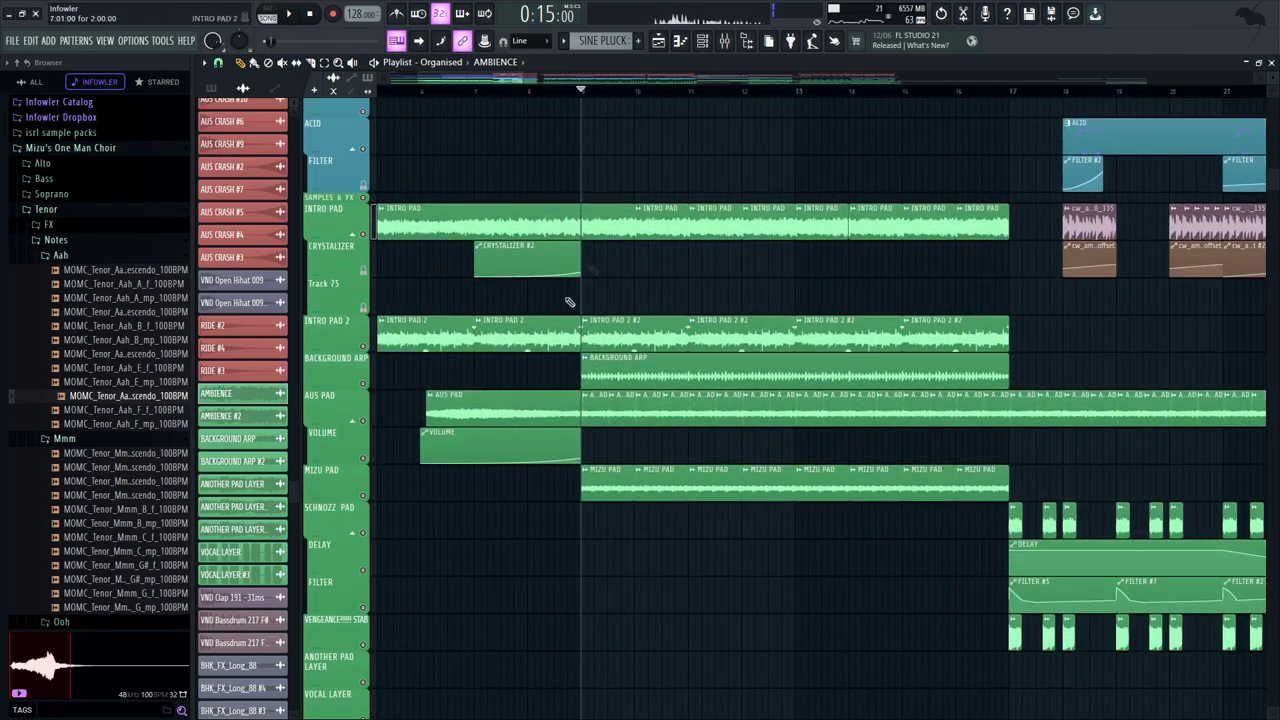
drag(621, 353, 640, 66)
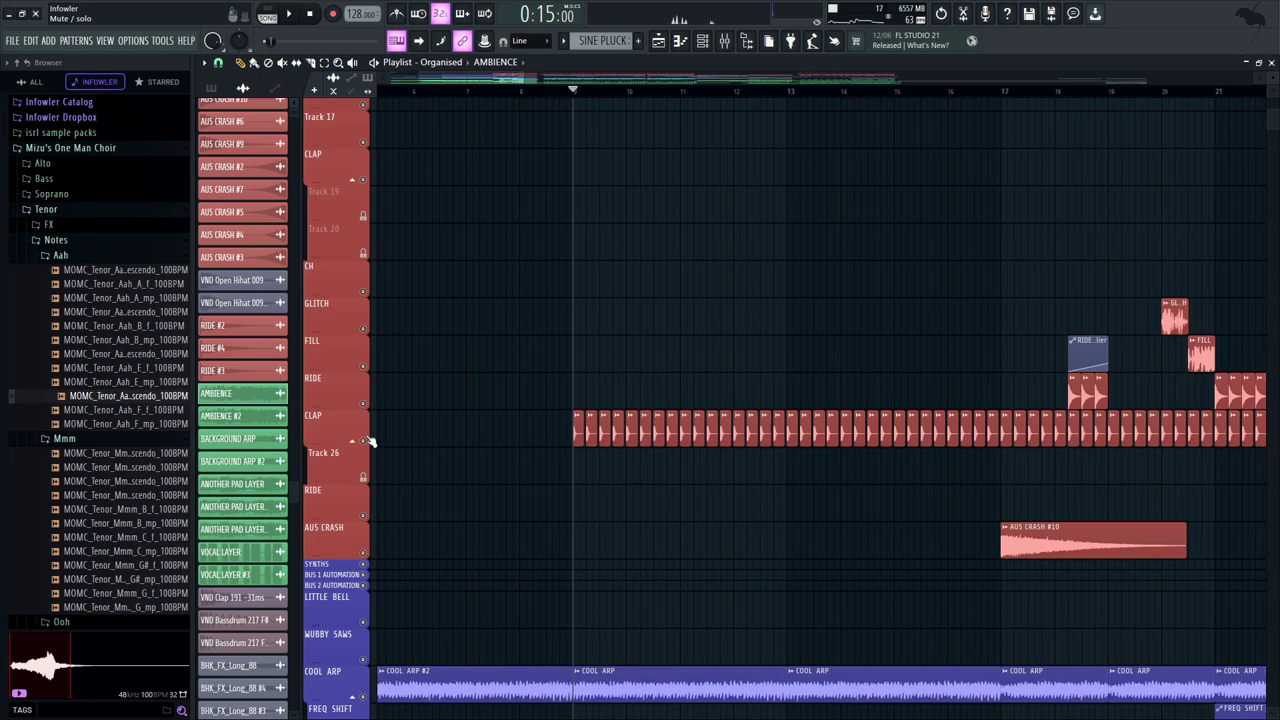
right_click(364, 441)
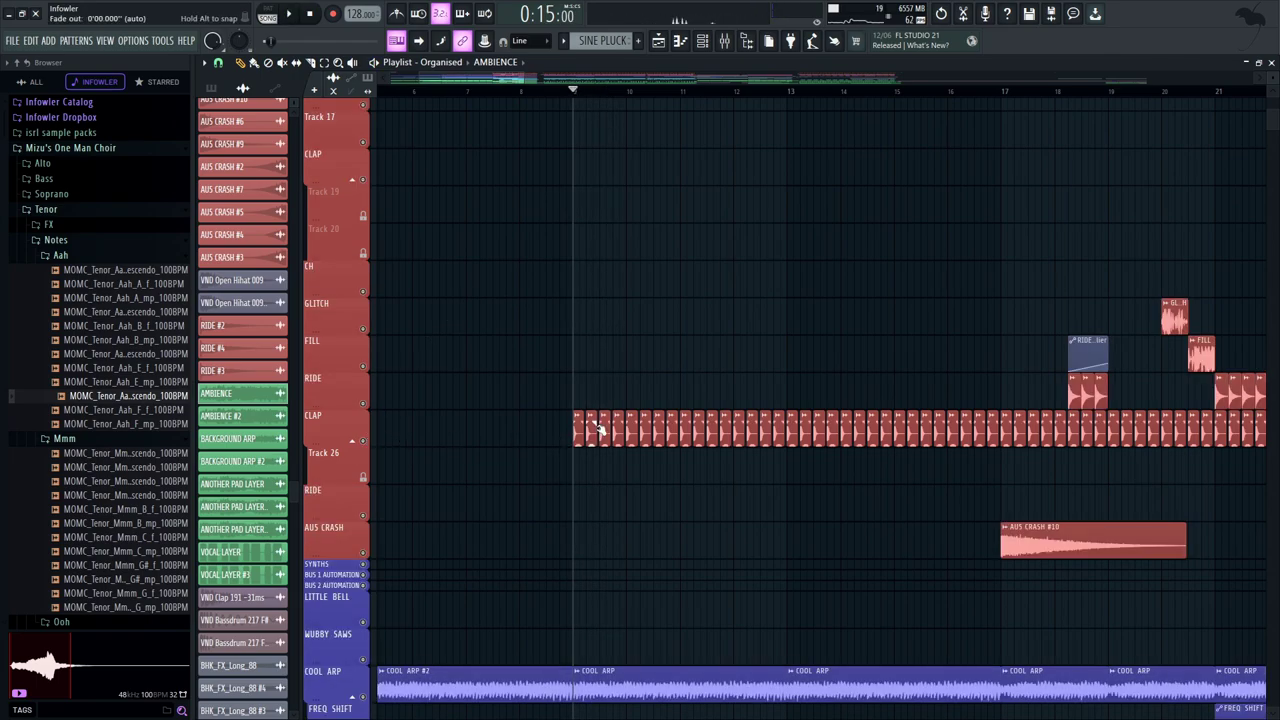
key(space)
double_click(575, 432)
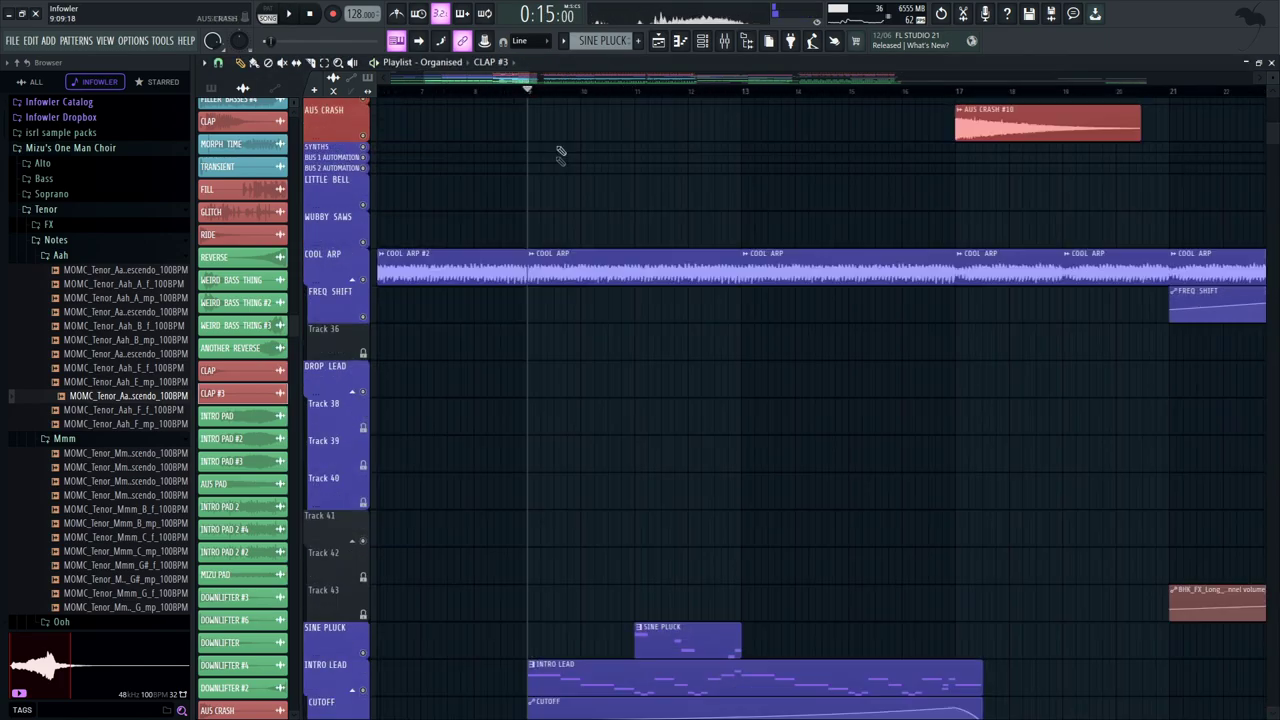
Solo the INTRO LEAD track together with its CUTOFF automation and play them from bar 9
drag(561, 151, 575, 175)
drag(760, 620, 843, 310)
right_click(364, 402)
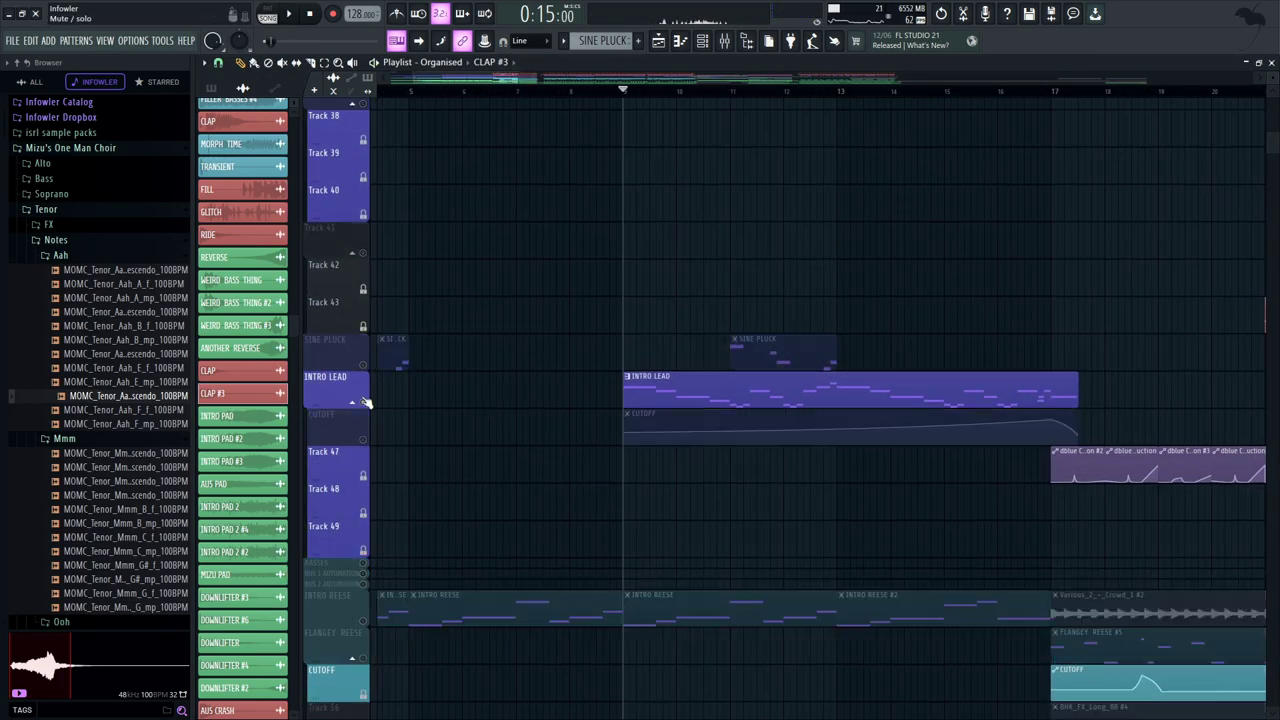
click(364, 439)
drag(583, 279, 537, 197)
drag(617, 245, 580, 217)
key(space)
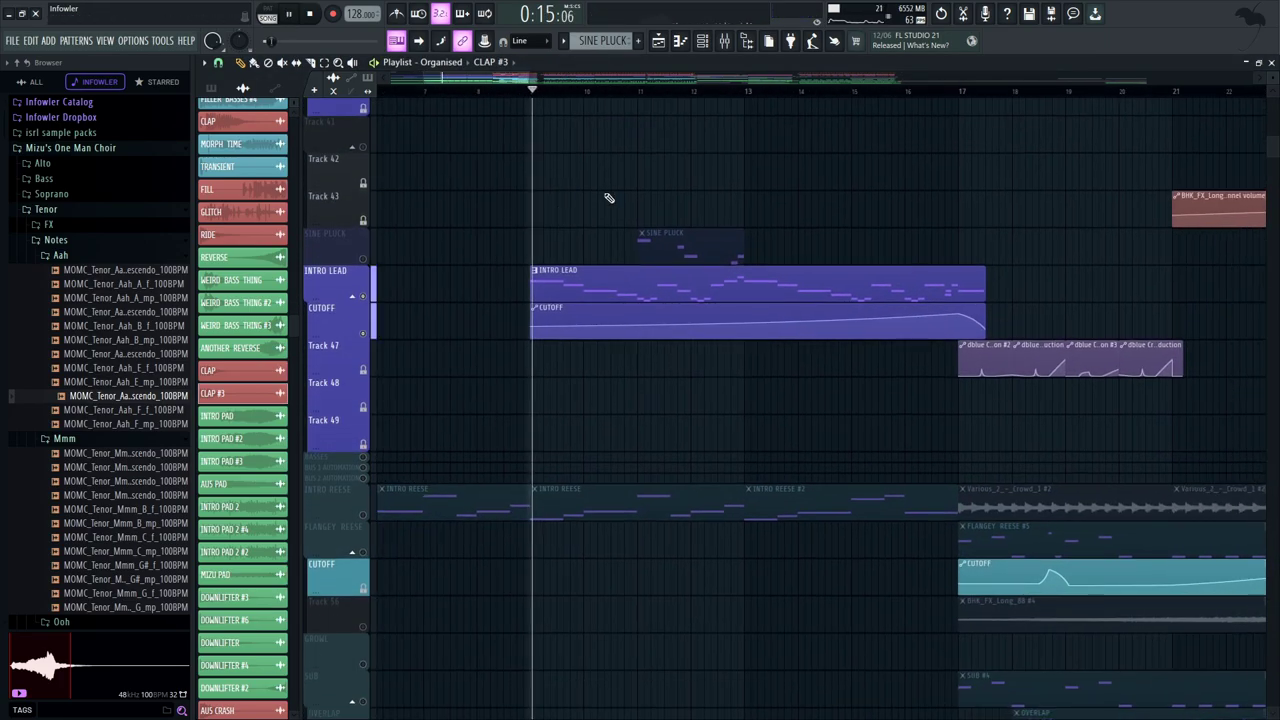
Select Insert 36 in the mixer and show its OTT settings while the intro lead plays
click(724, 41)
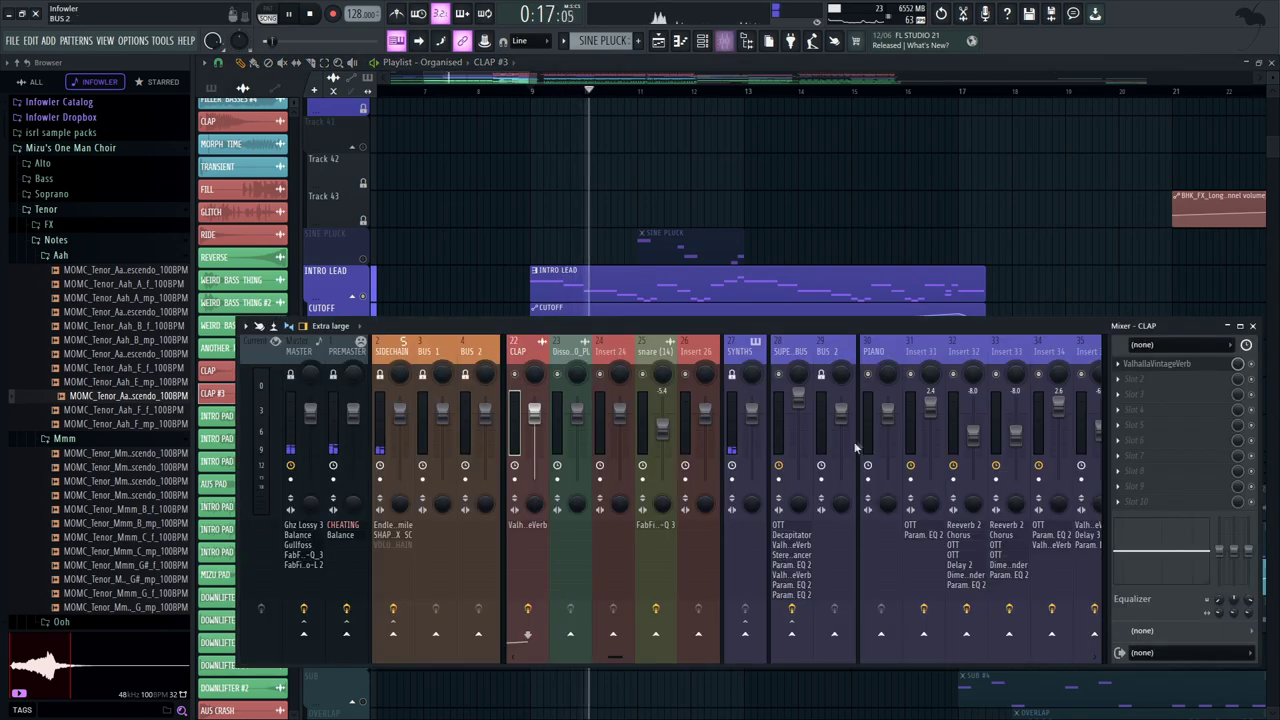
scroll(850, 350, down, 3)
click(912, 338)
click(872, 346)
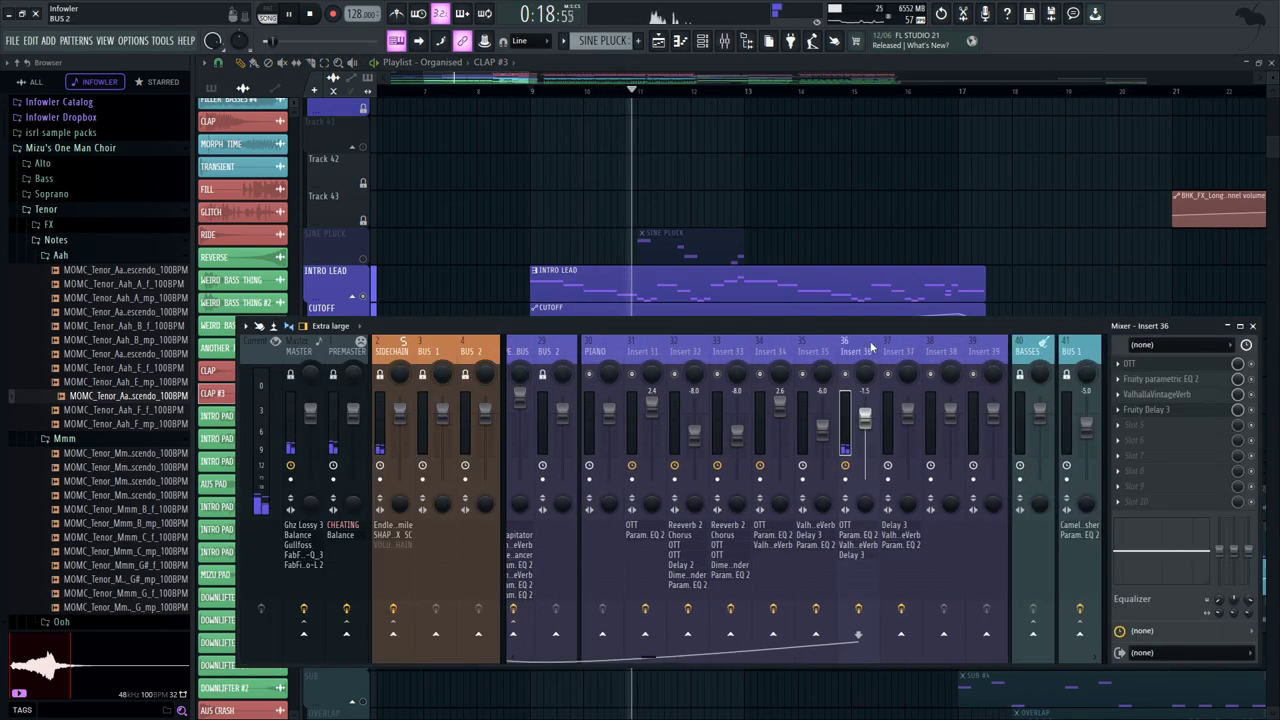
click(1170, 365)
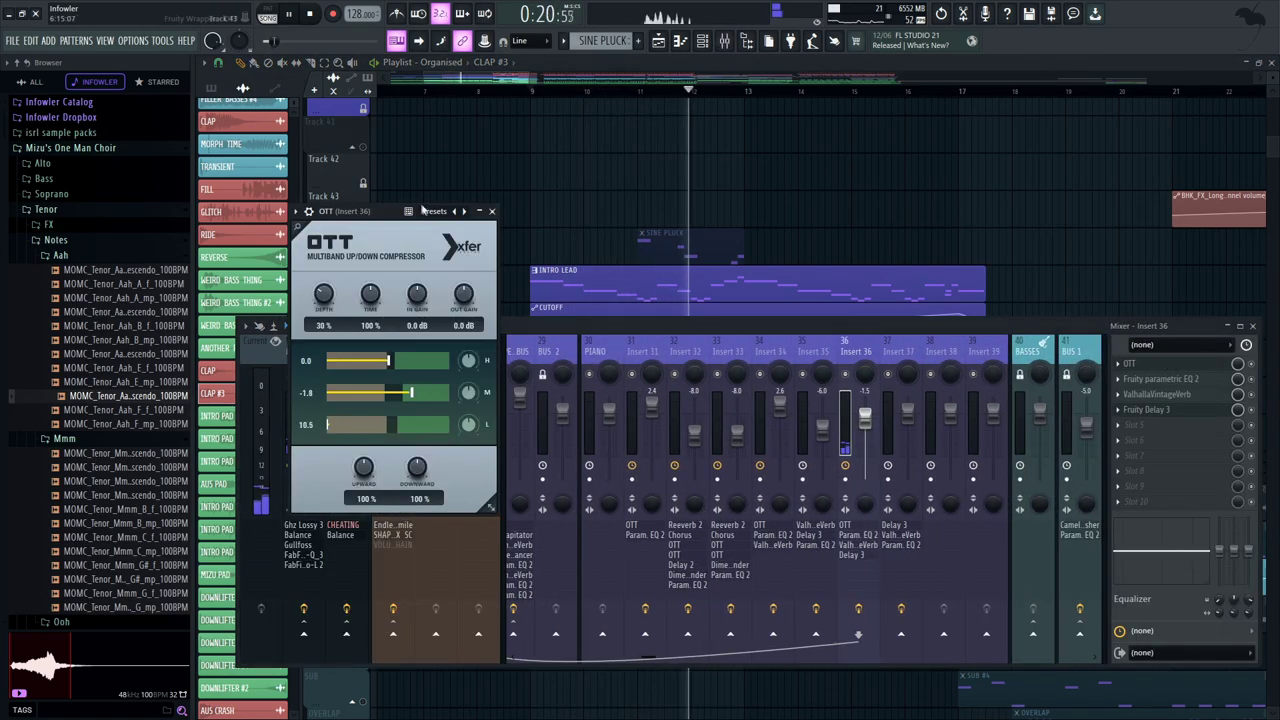
click(493, 212)
Inspect the Fruity parametric EQ 2 and ValhallaVintageVerb settings on Insert 36, then return to the playlist
click(1160, 378)
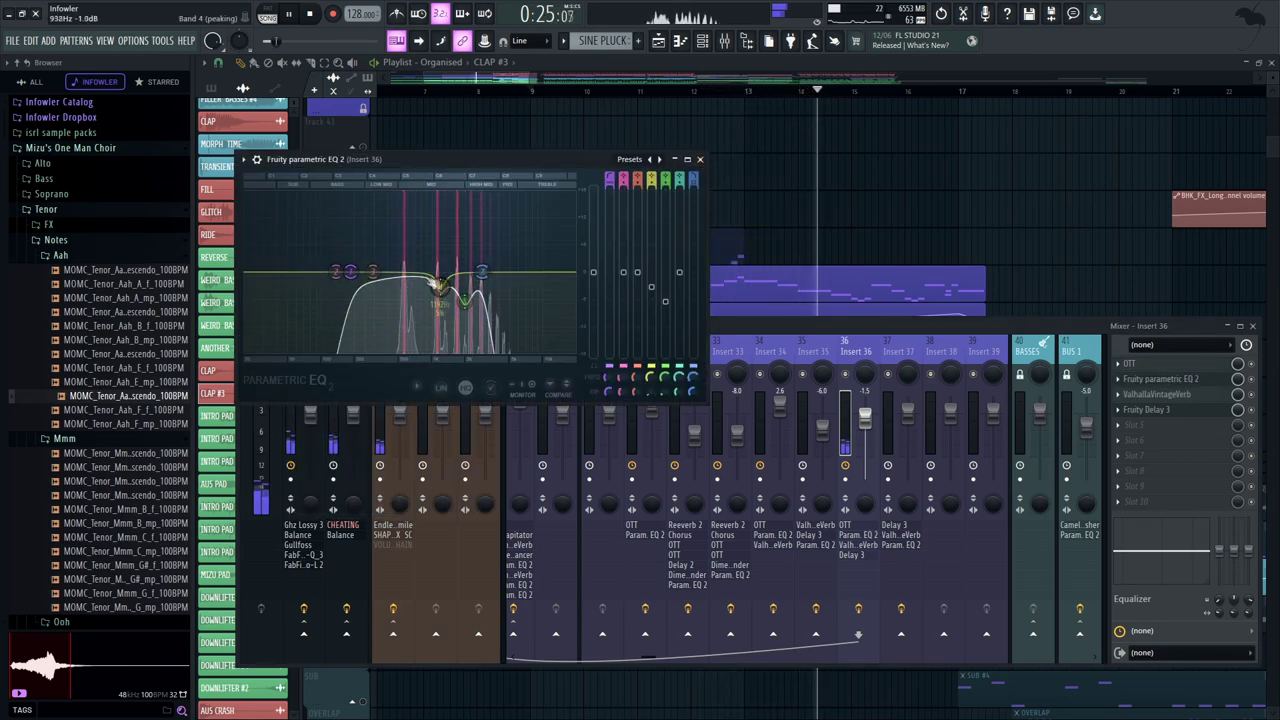
click(697, 158)
click(1157, 394)
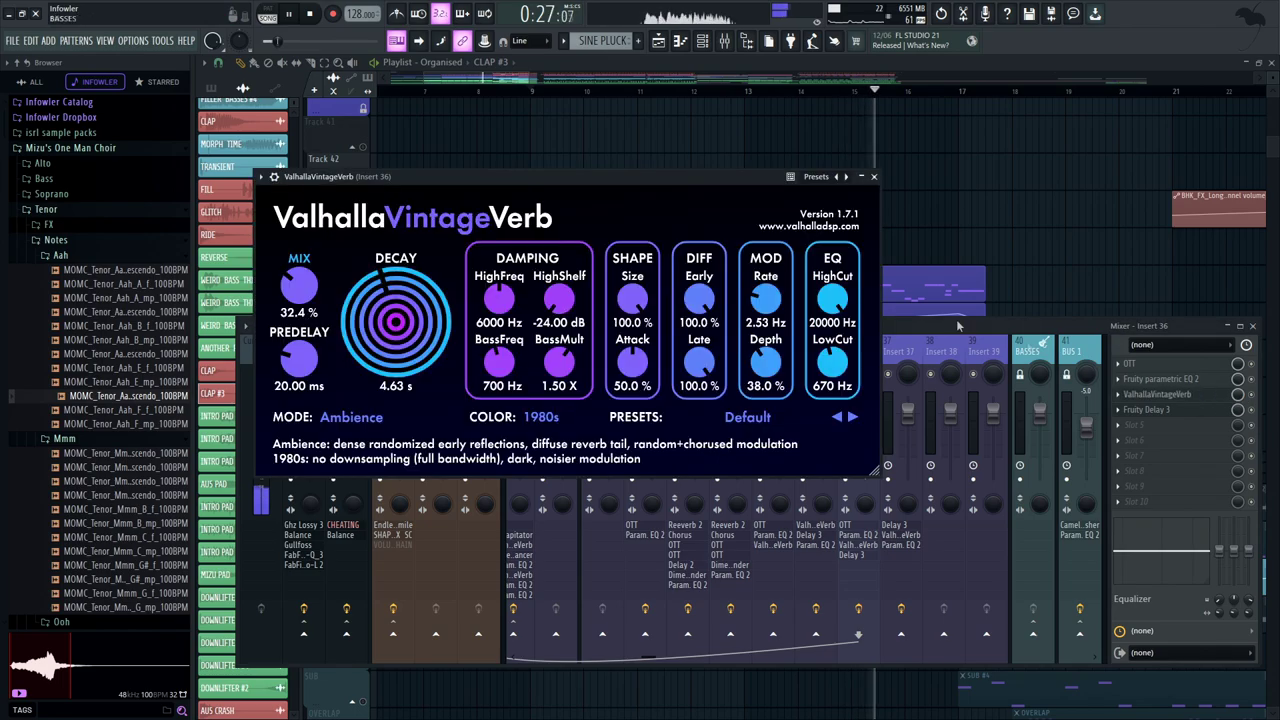
click(876, 177)
mouse_move(886, 194)
mouse_down()
mouse_move(841, 156)
mouse_move(801, 170)
mouse_up()
drag(758, 219, 830, 333)
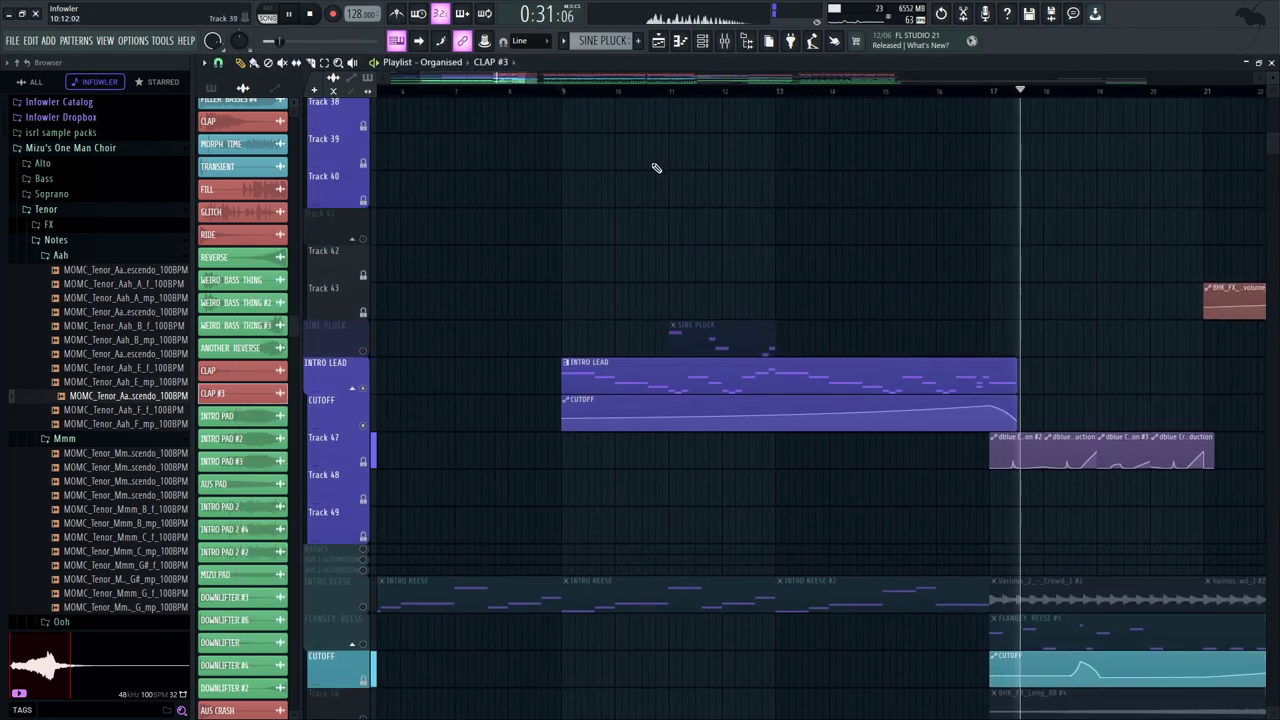
Stop playback, open the INTRO LEAD notes, and show its Serum #15 instrument on the oscillator page
key(space)
double_click(643, 371)
click(702, 41)
scroll(335, 258, up, 15)
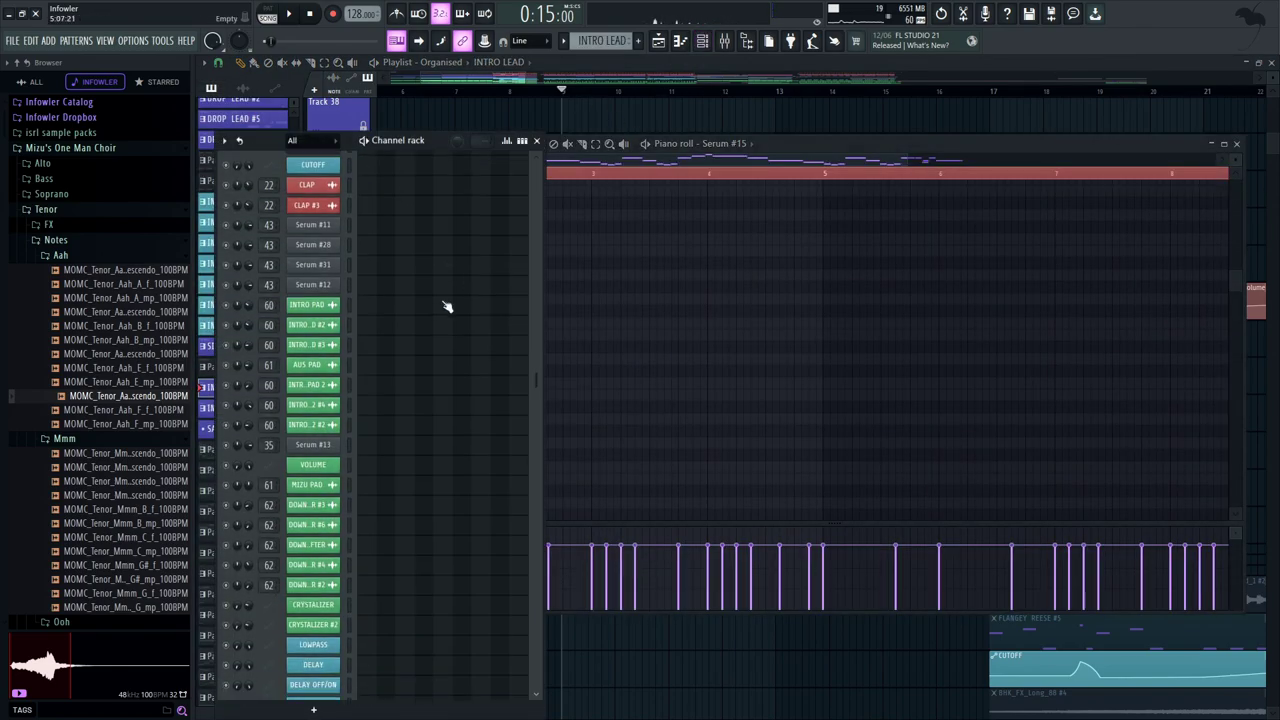
drag(531, 259, 533, 225)
click(313, 550)
click(764, 165)
drag(788, 130, 766, 144)
click(699, 173)
key(F9)
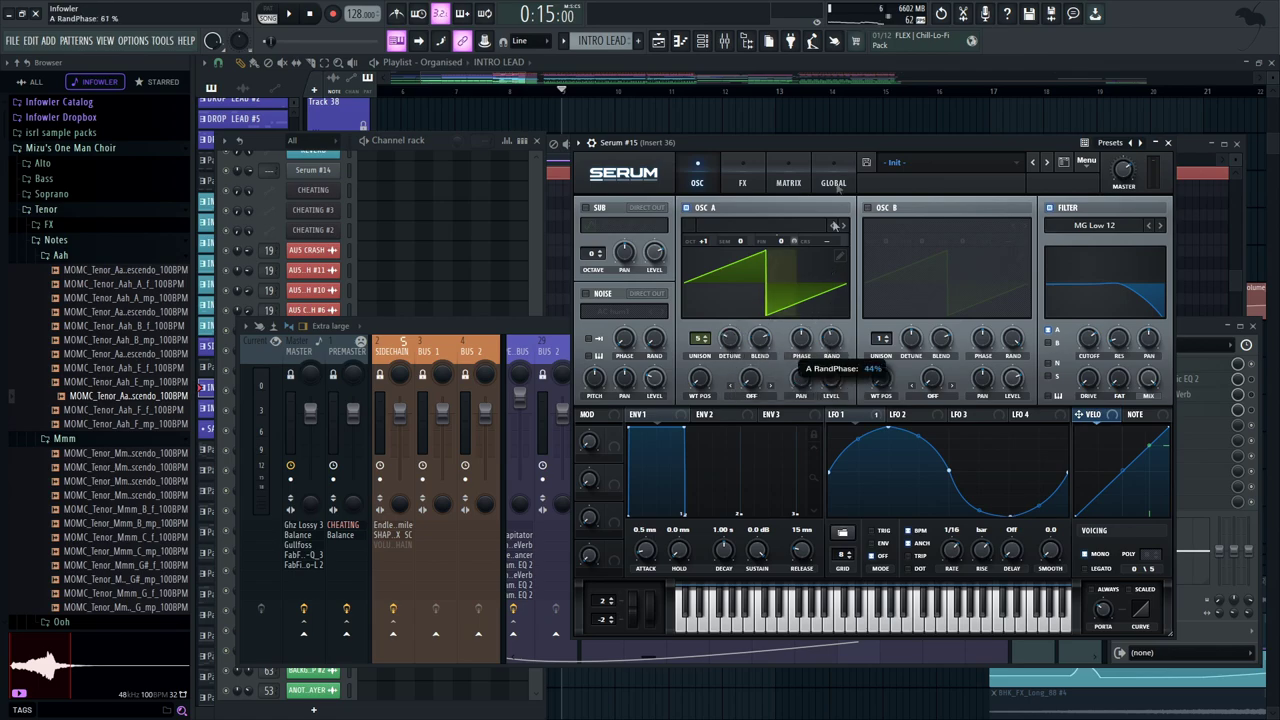
Play the intro lead from bar 9 twice with the Serum #15 oscillator settings in view
drag(828, 143, 836, 145)
key(space)
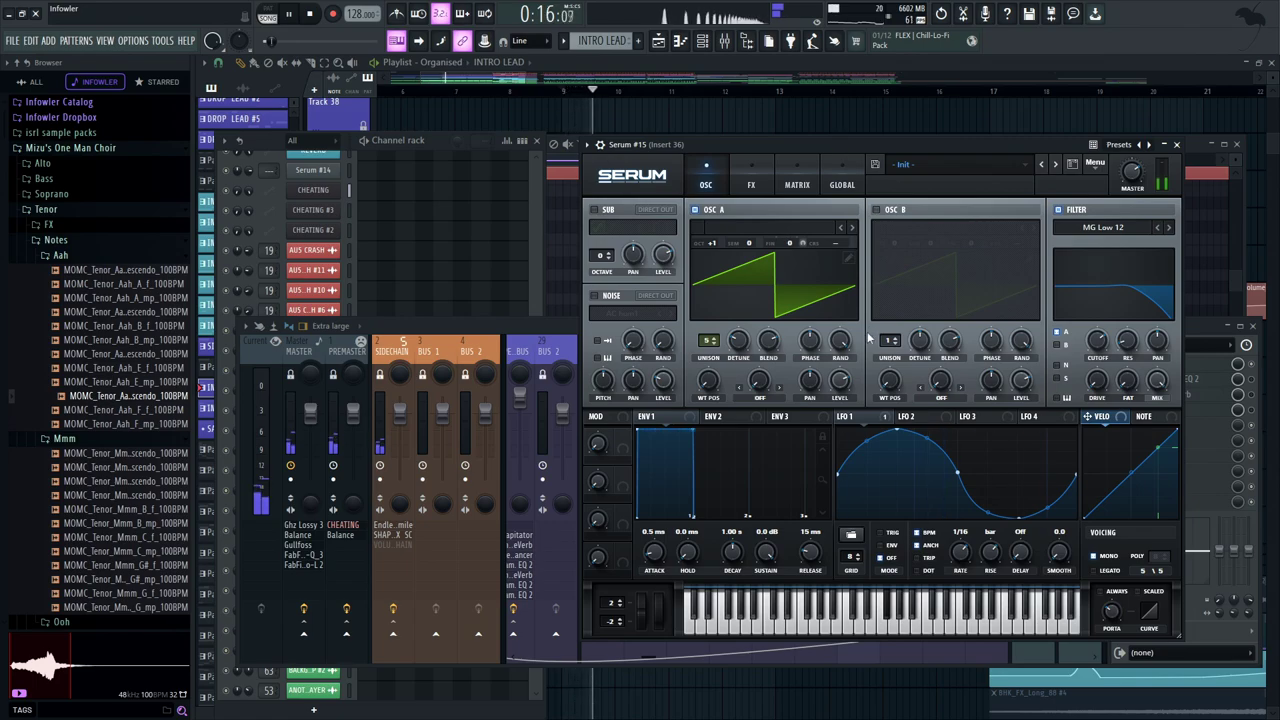
key(space)
drag(822, 424, 813, 434)
key(space)
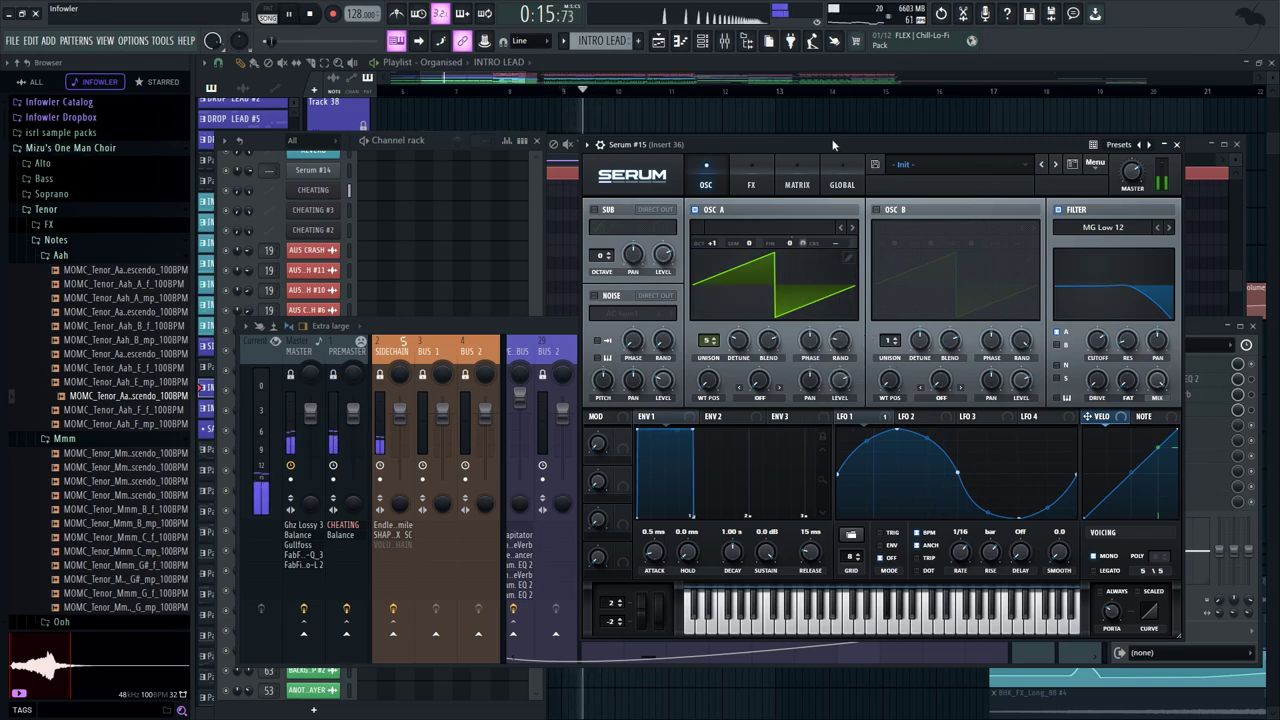
key(space)
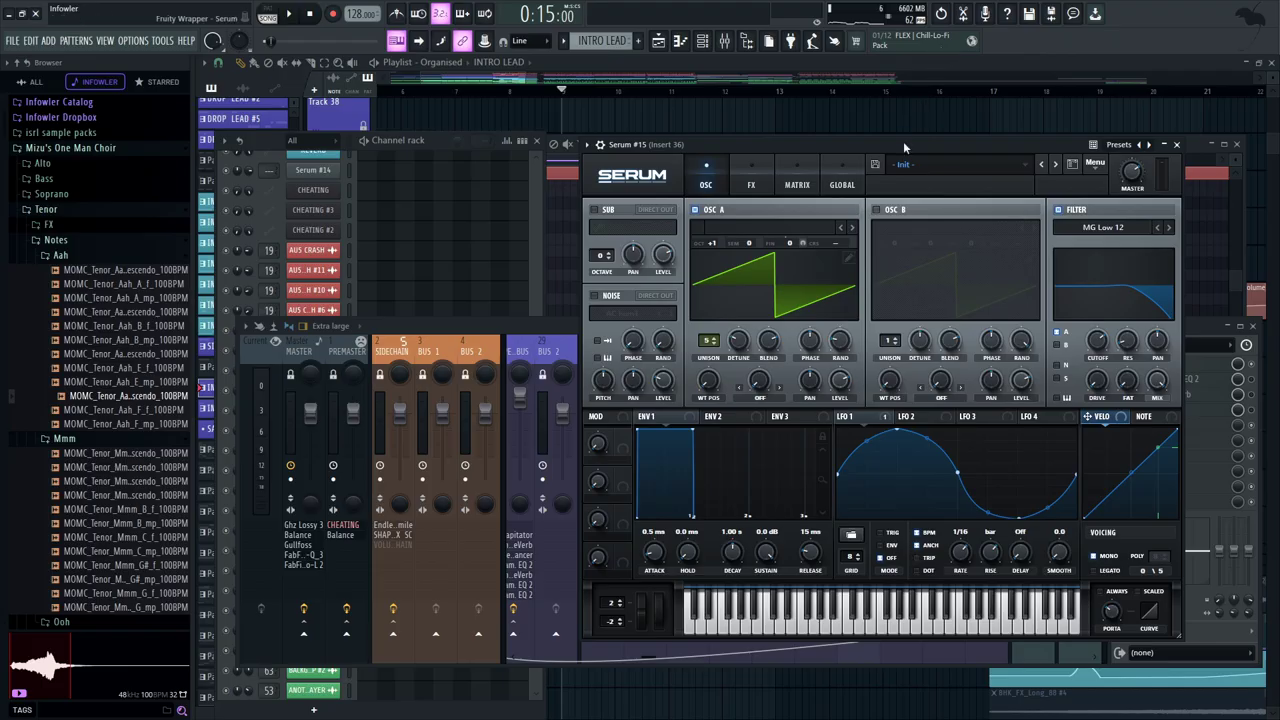
Bring up the INTRO LEAD piano roll, preview the F#5 key, and return to Serum #15
drag(903, 141, 933, 132)
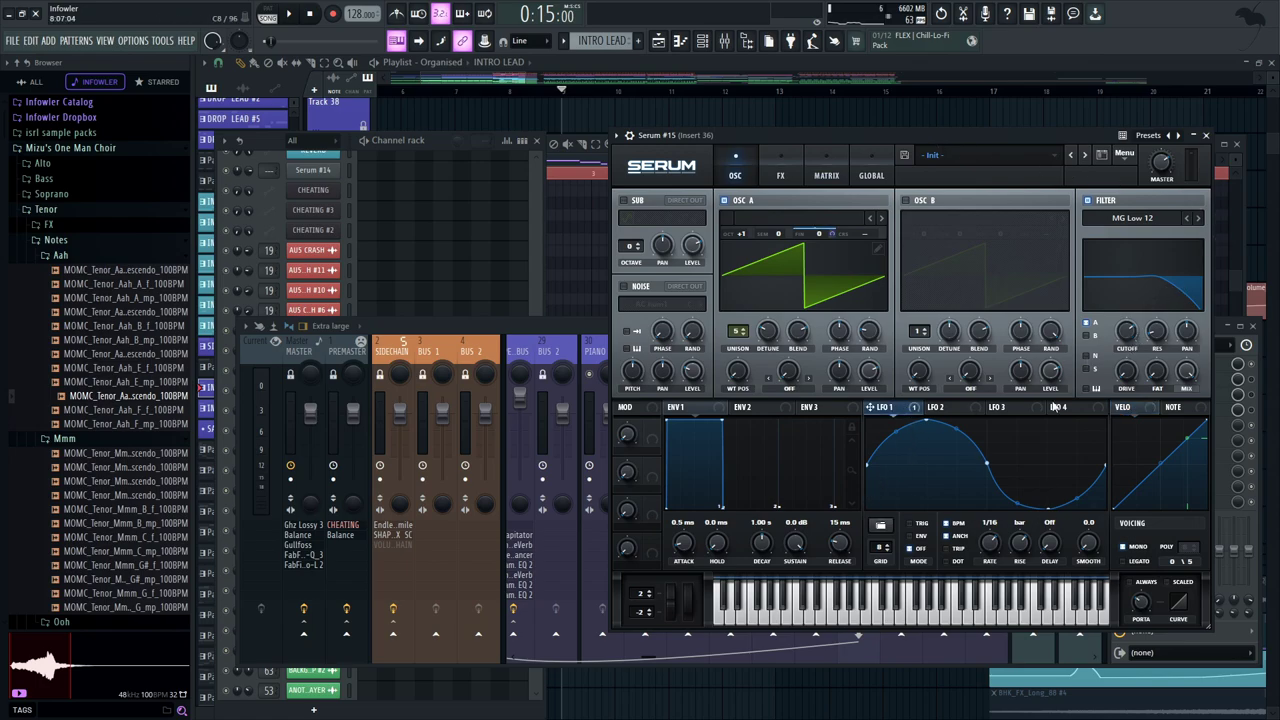
drag(939, 137, 935, 136)
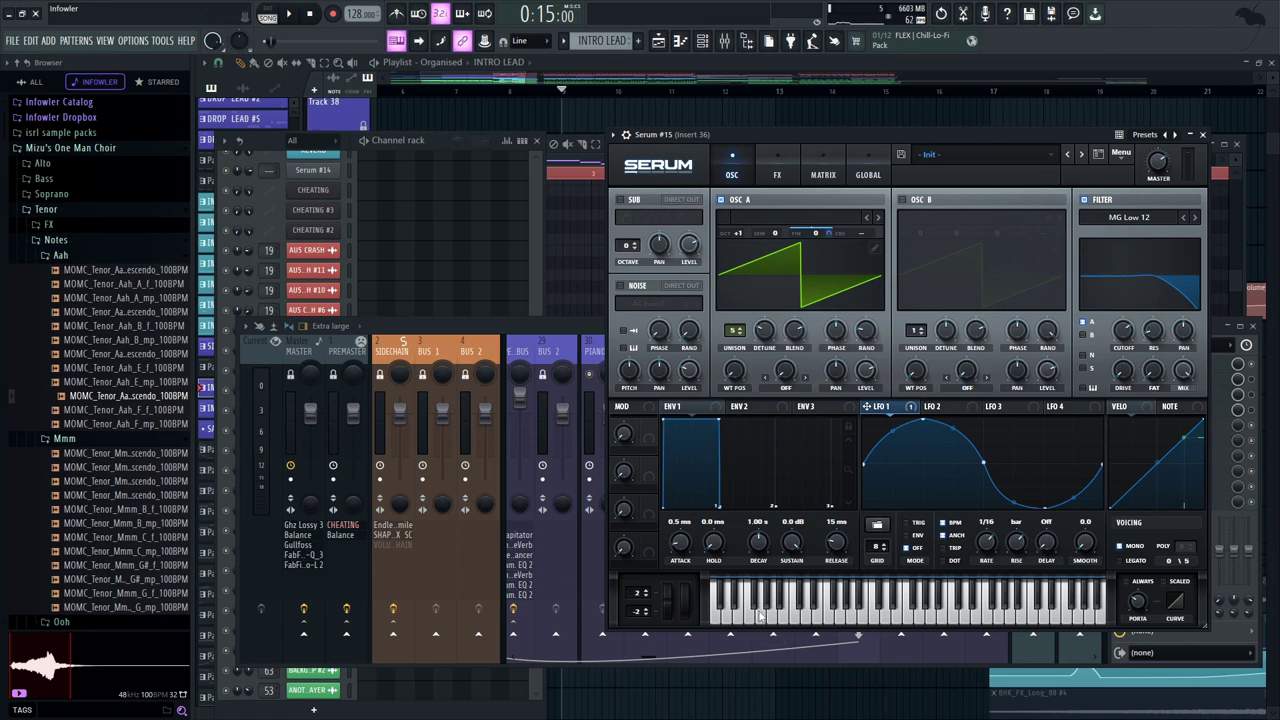
click(454, 267)
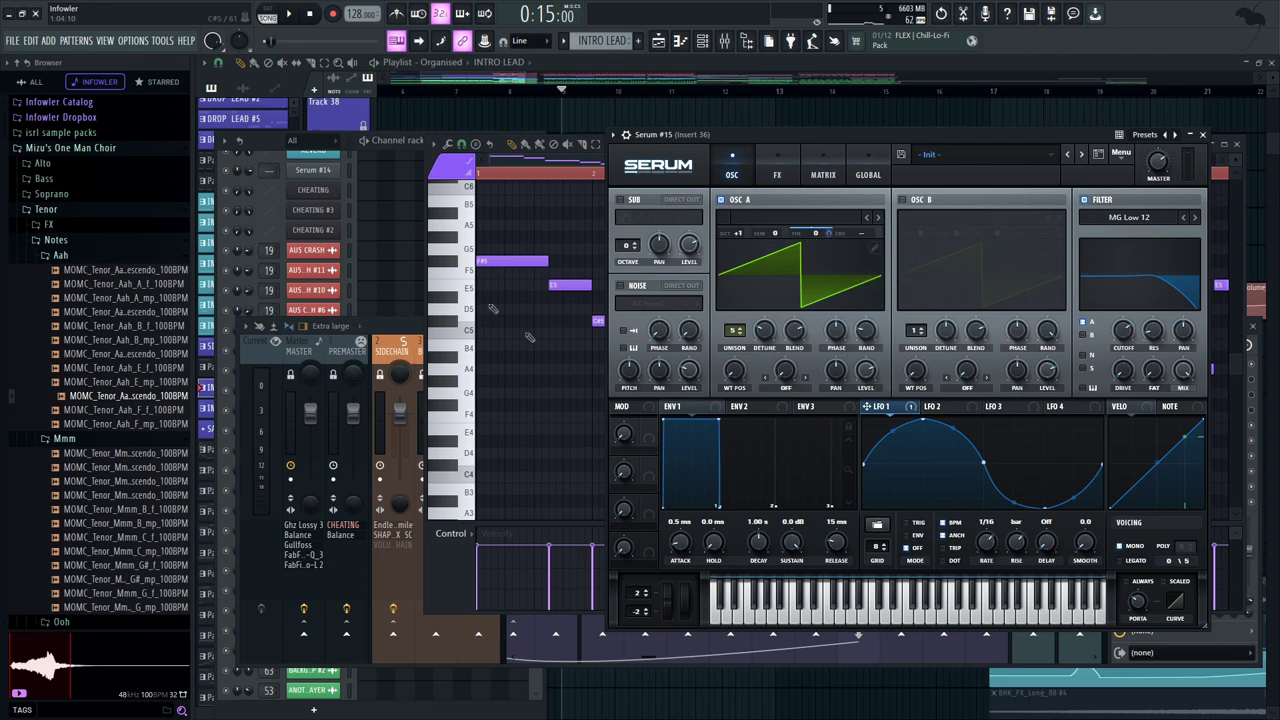
click(445, 263)
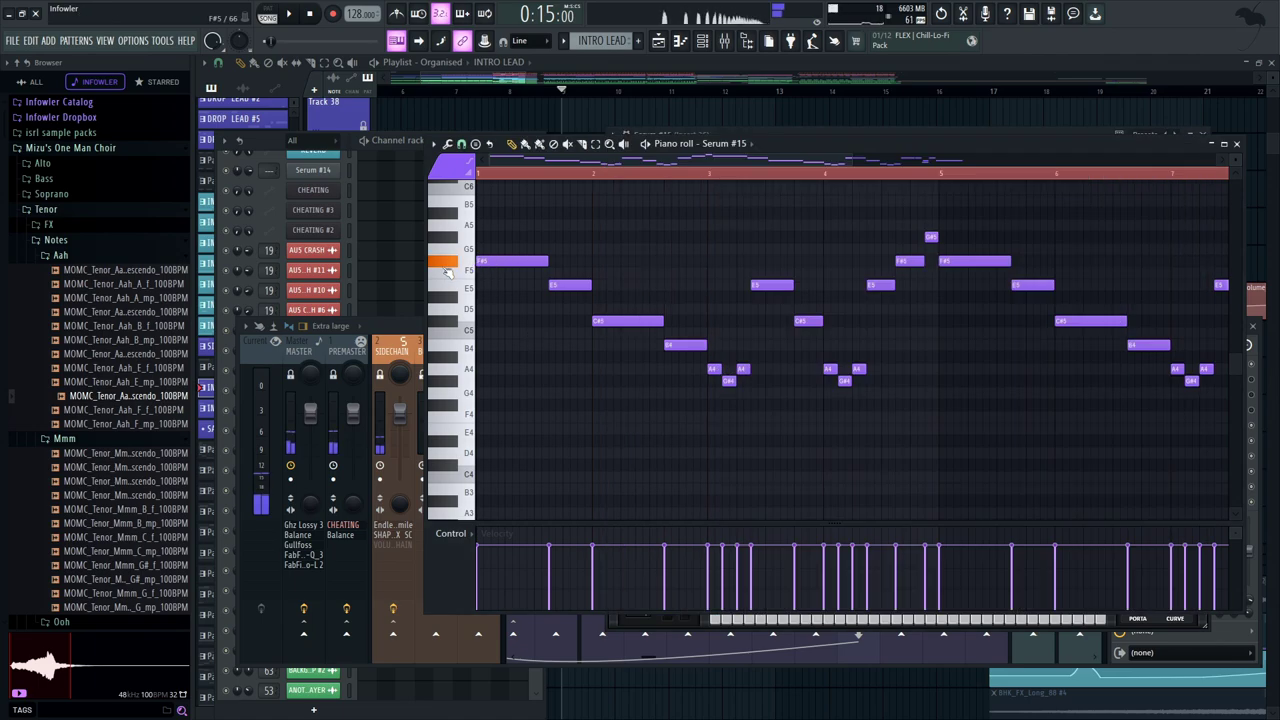
click(885, 620)
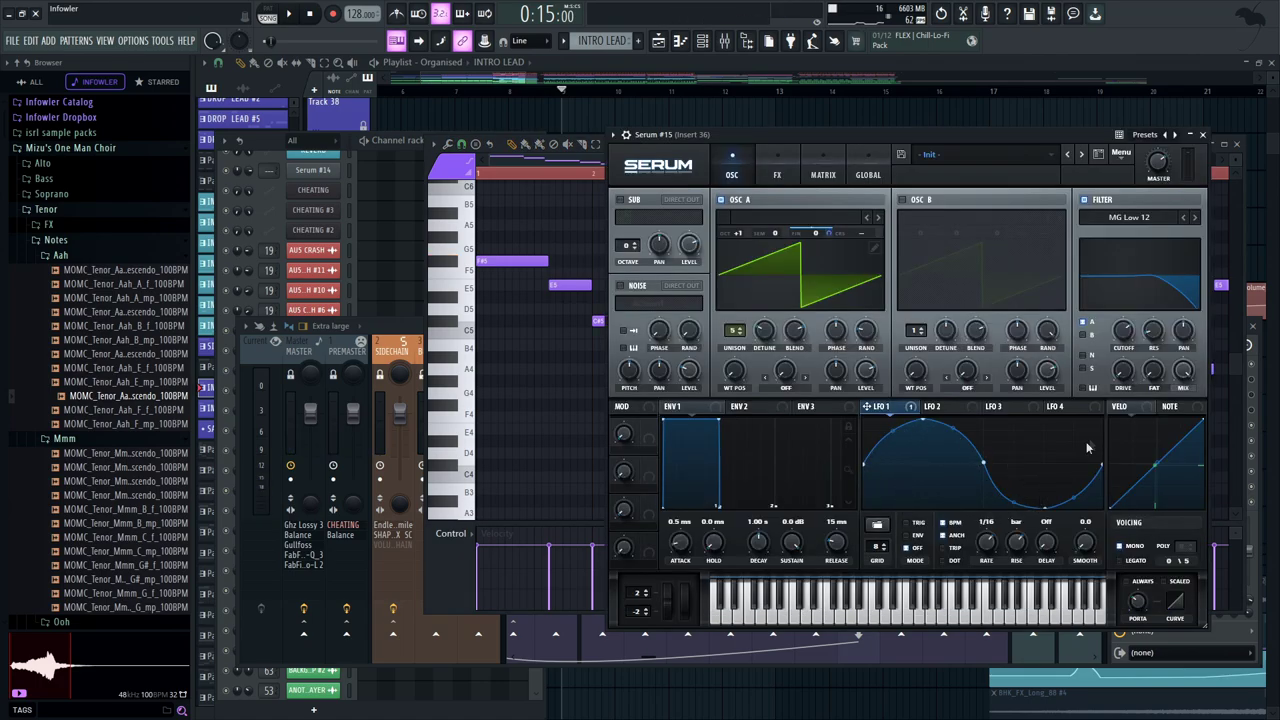
Check the shape presets for LFO 1 without choosing one, and close Serum #15
click(884, 523)
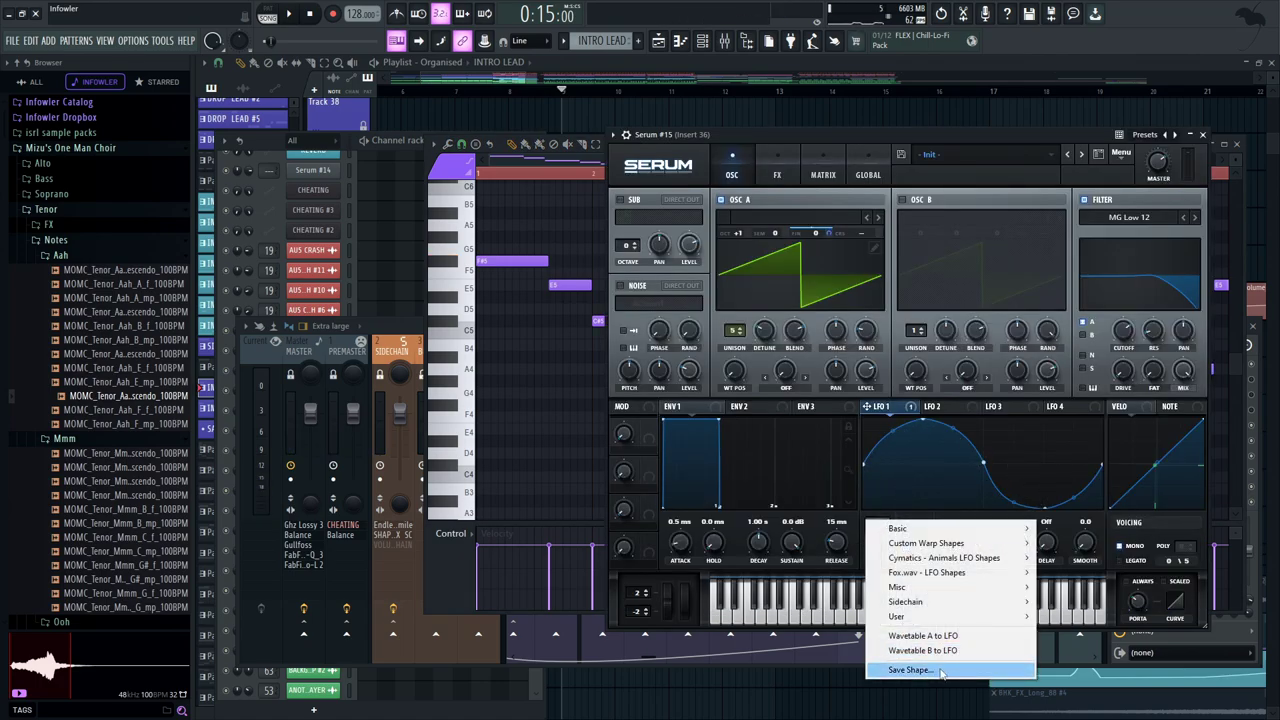
drag(886, 137, 874, 134)
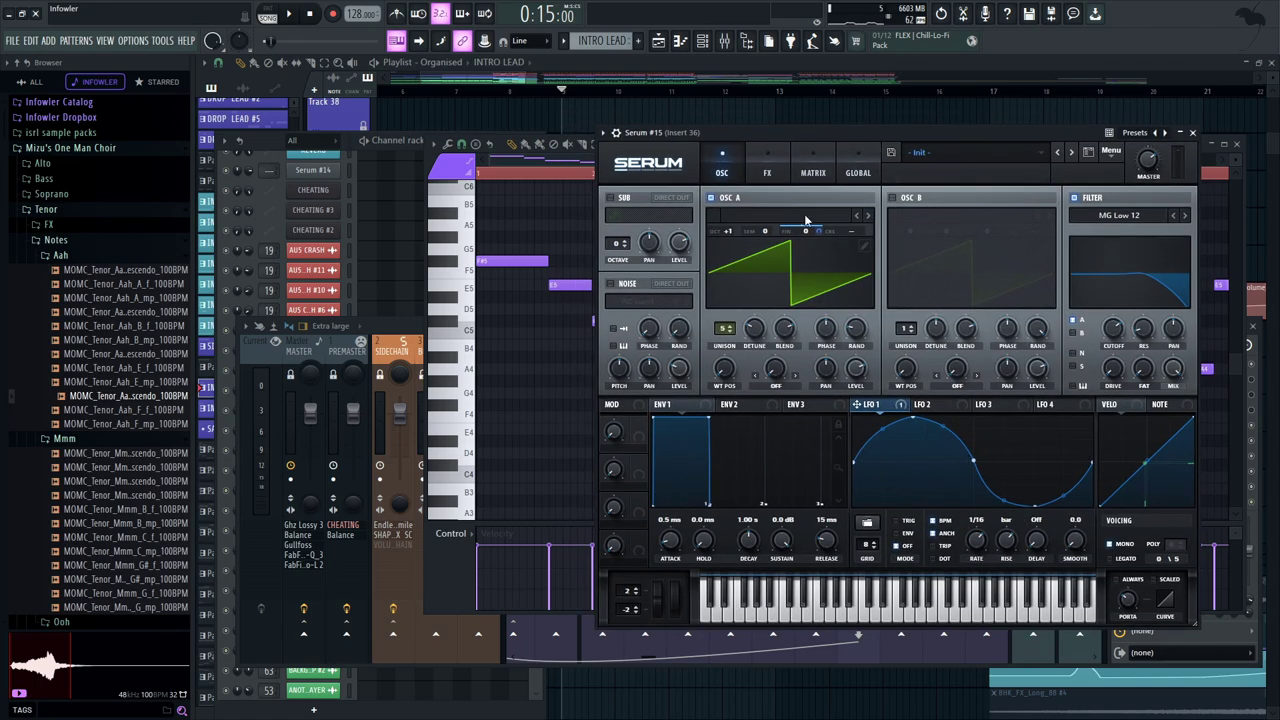
click(1192, 133)
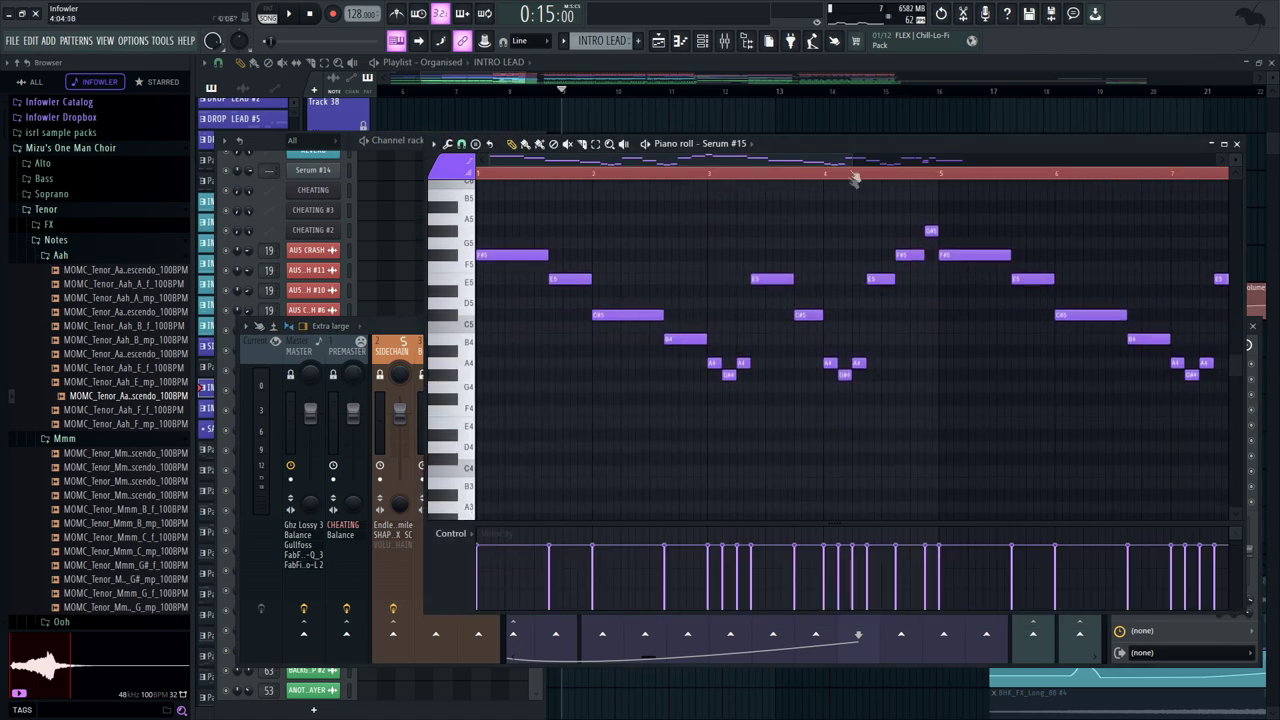
Examine the whole INTRO LEAD melody in the piano roll, returning to the playlist and reopening the pattern's notes
drag(852, 161, 1095, 228)
scroll(900, 300, up, 2)
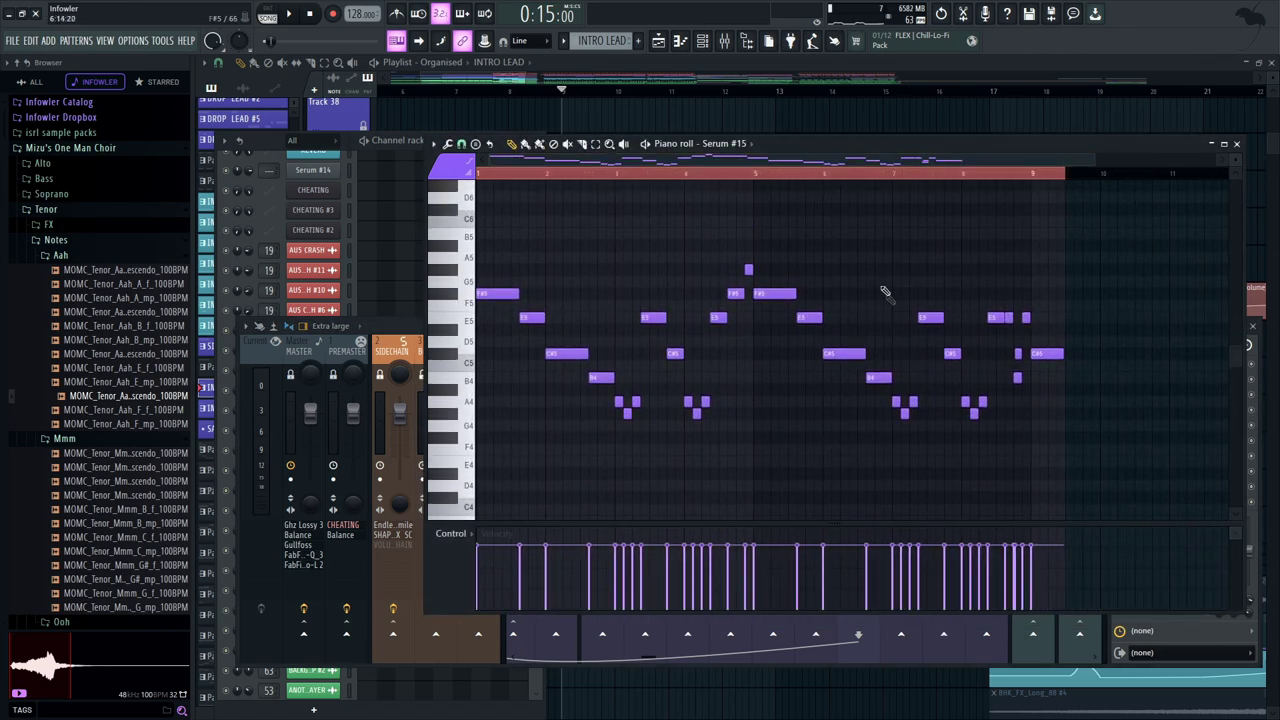
scroll(890, 300, down, 1)
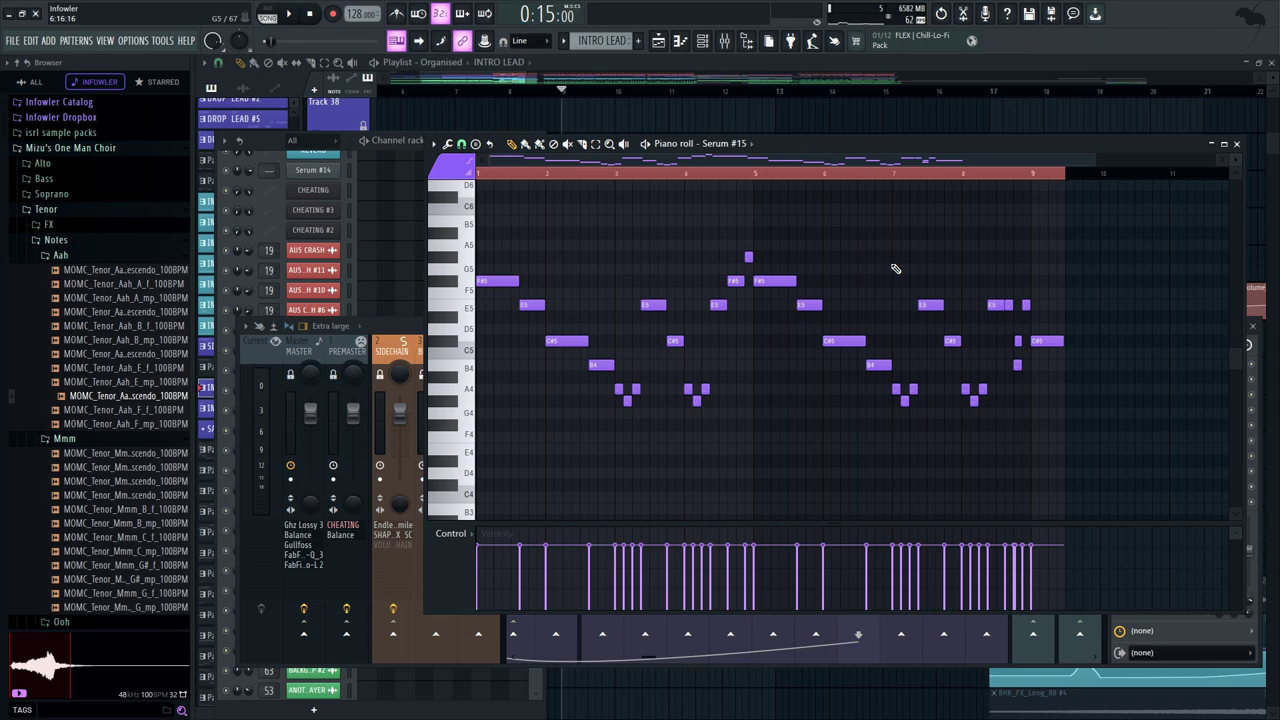
scroll(1041, 318, up, 1)
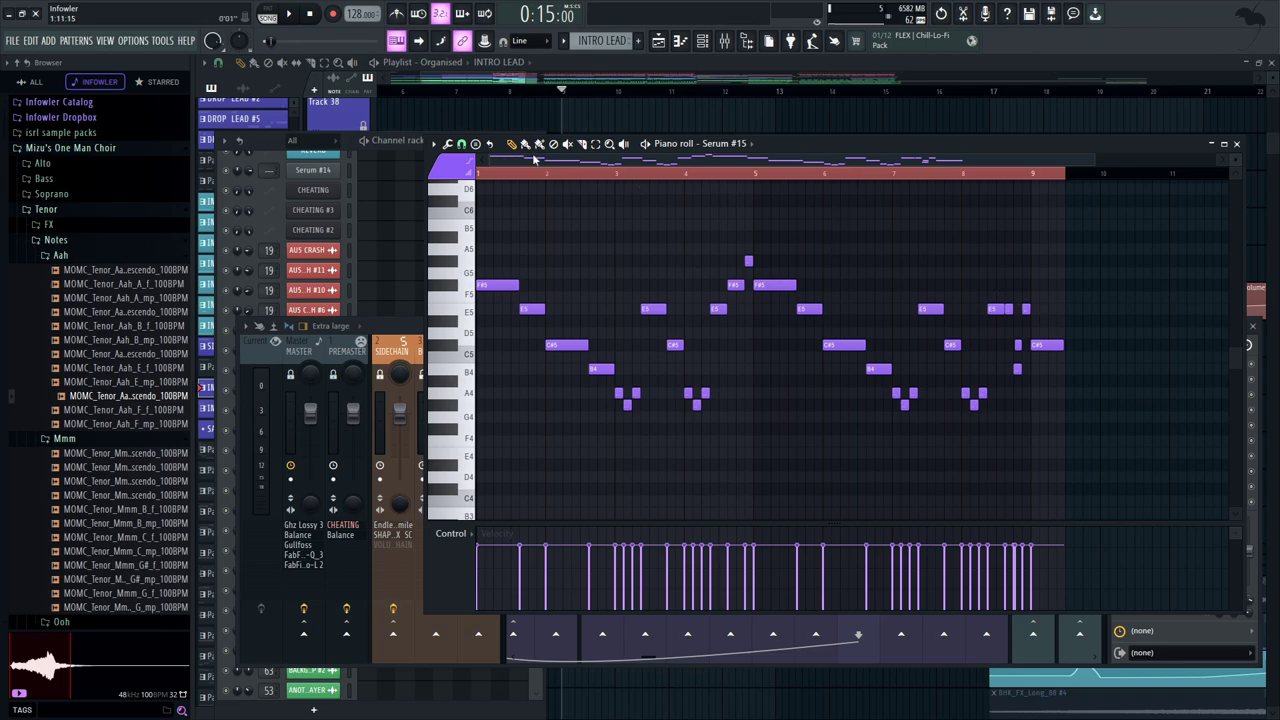
scroll(903, 263, up, 1)
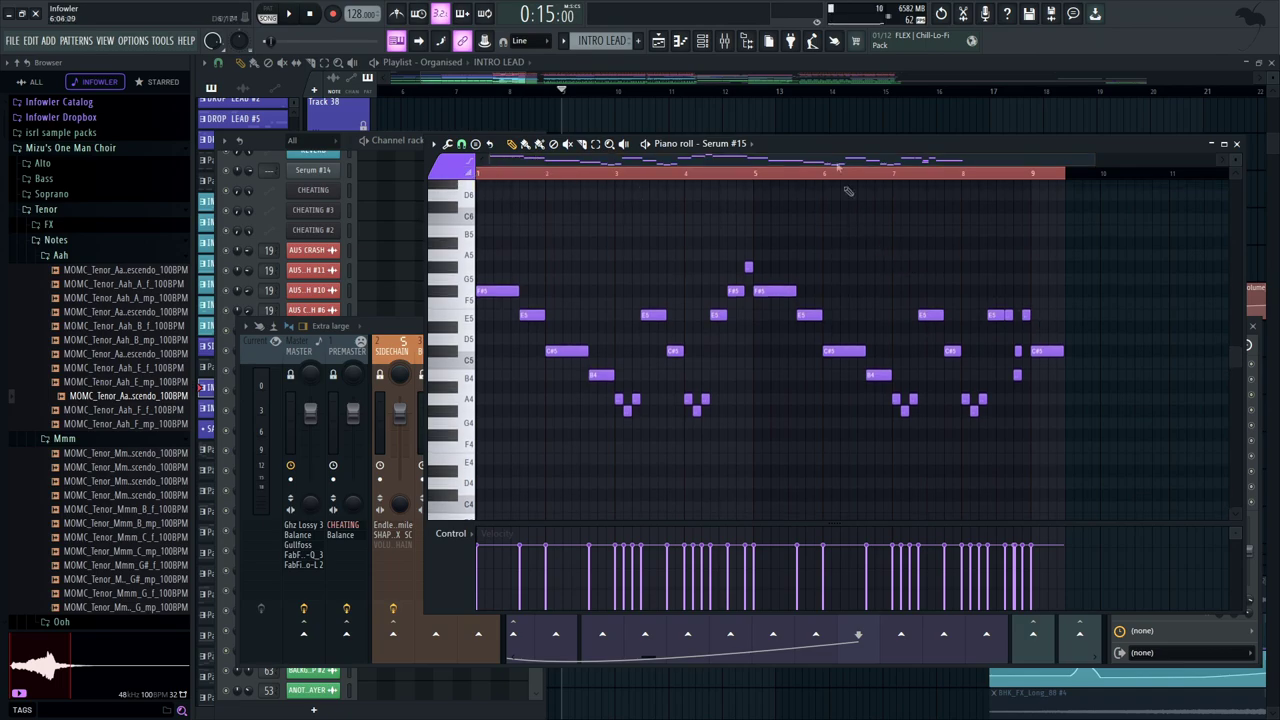
click(835, 42)
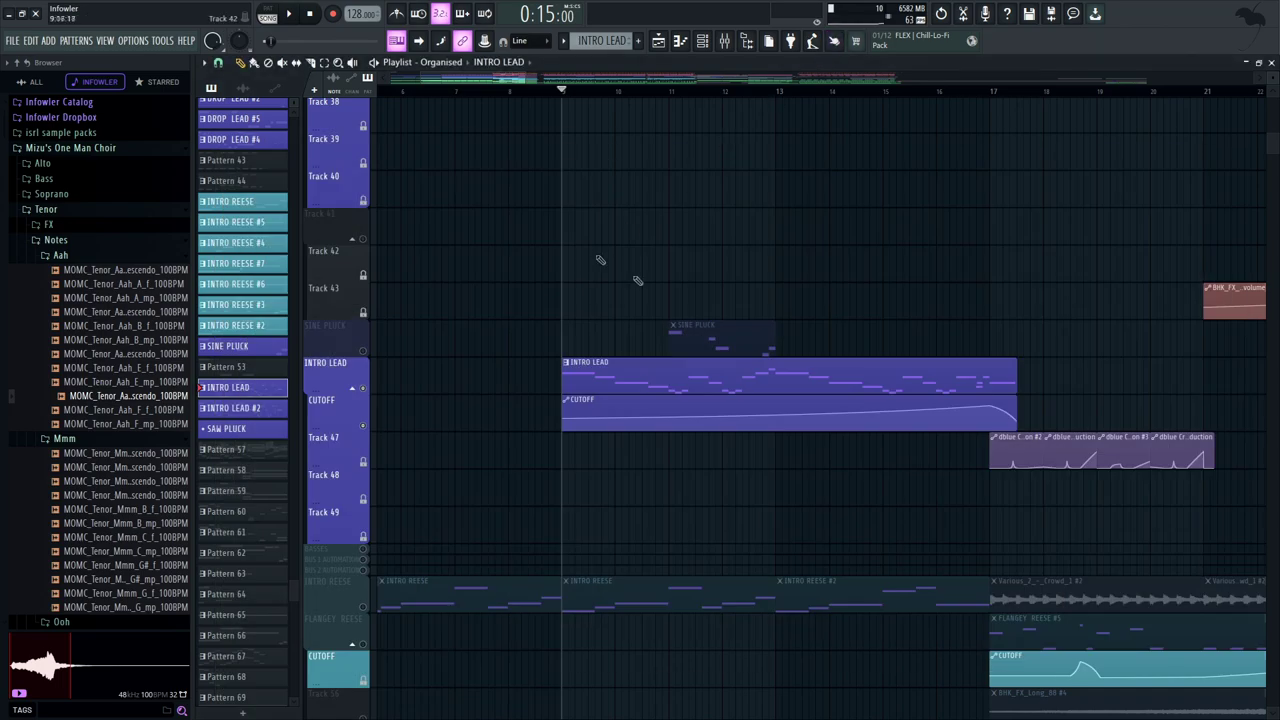
double_click(769, 376)
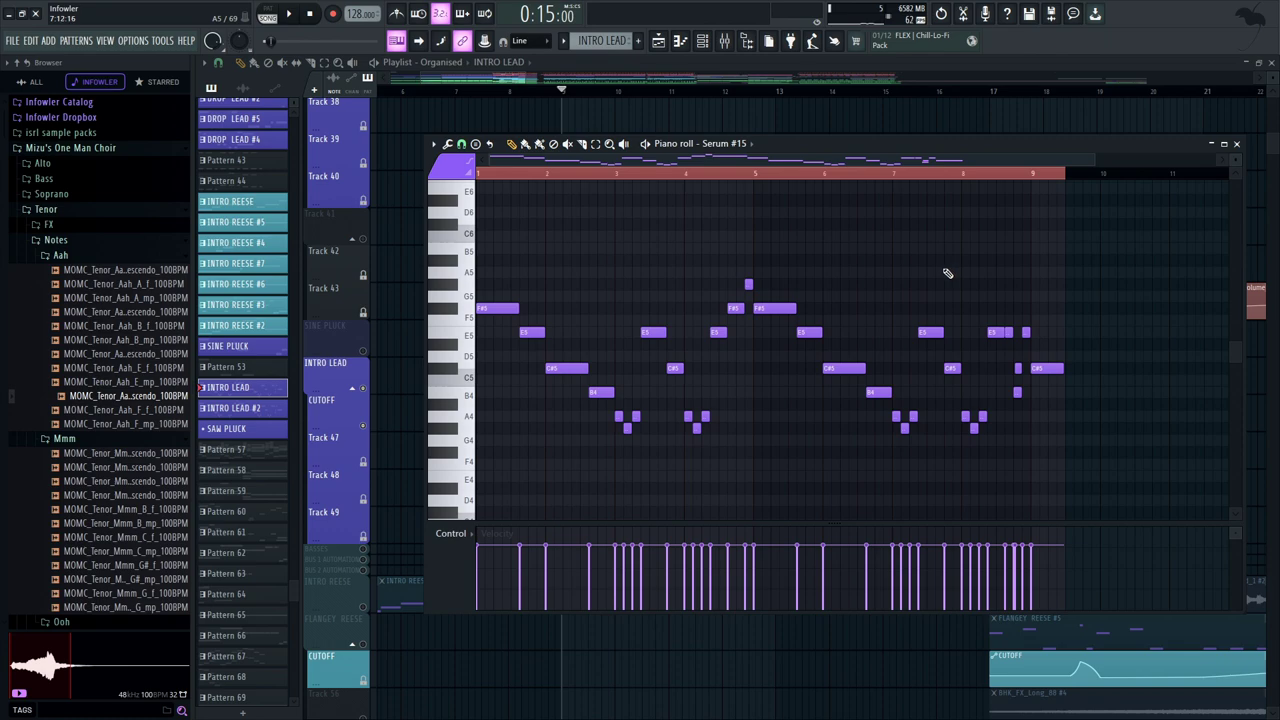
drag(934, 273, 974, 273)
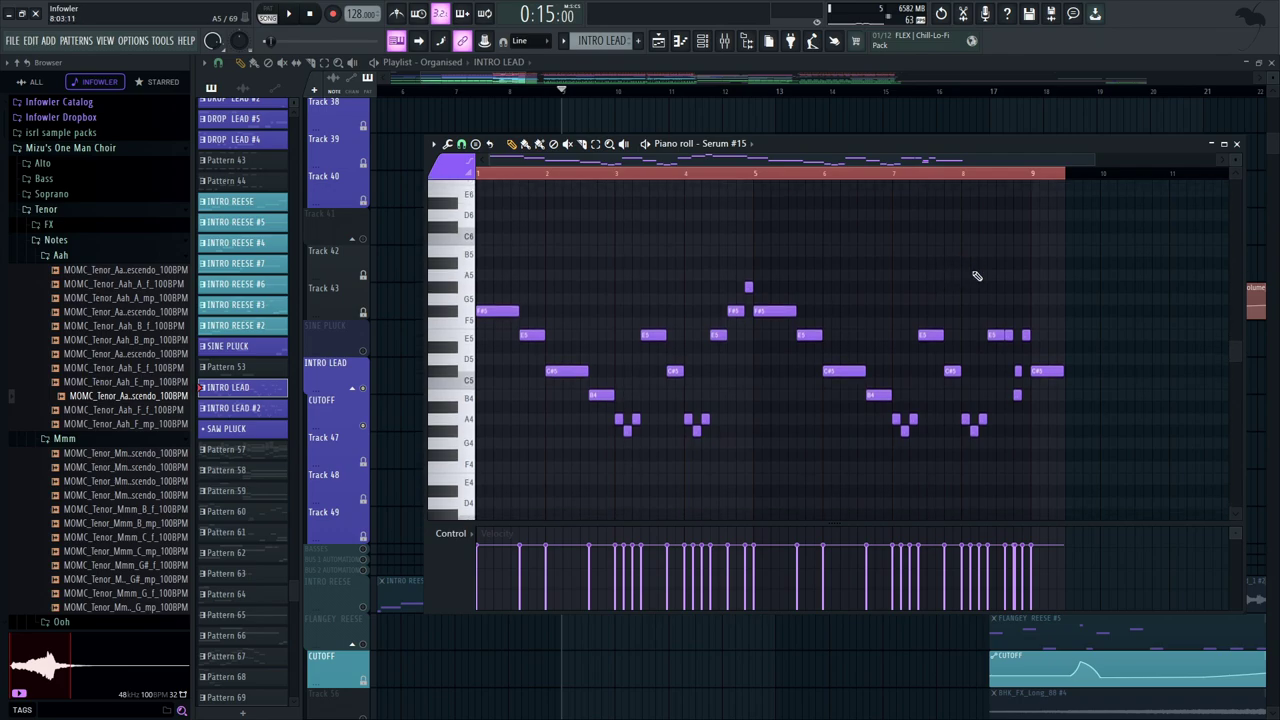
Solo the INTRO REESE track in the playlist and play it from just after bar 16
click(878, 60)
right_click(364, 239)
right_click(364, 239)
drag(615, 285, 647, 221)
scroll(905, 216, down, 1)
drag(908, 216, 703, 109)
click(704, 92)
drag(840, 229, 623, 195)
drag(593, 79, 509, 79)
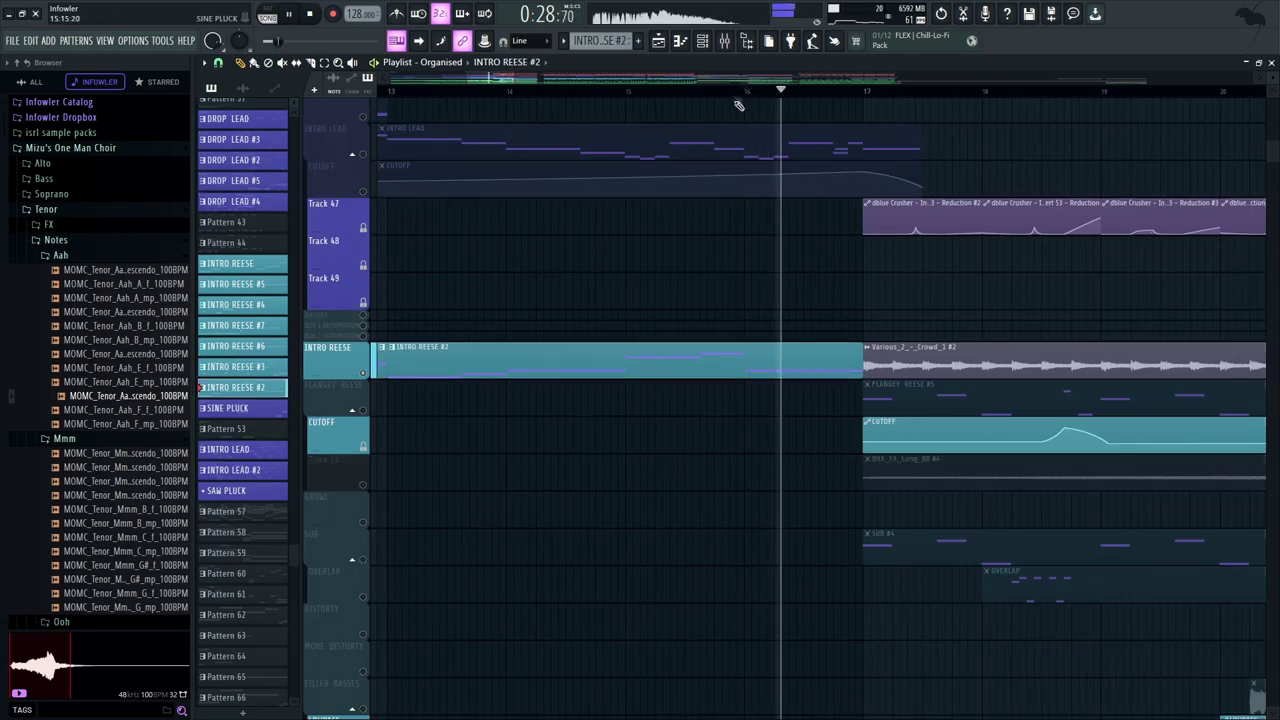
Bring up Serum #12 with the INTRO REESE mixer track, and check that track's FabFilter Pro-Q 3 effect
click(704, 44)
click(729, 46)
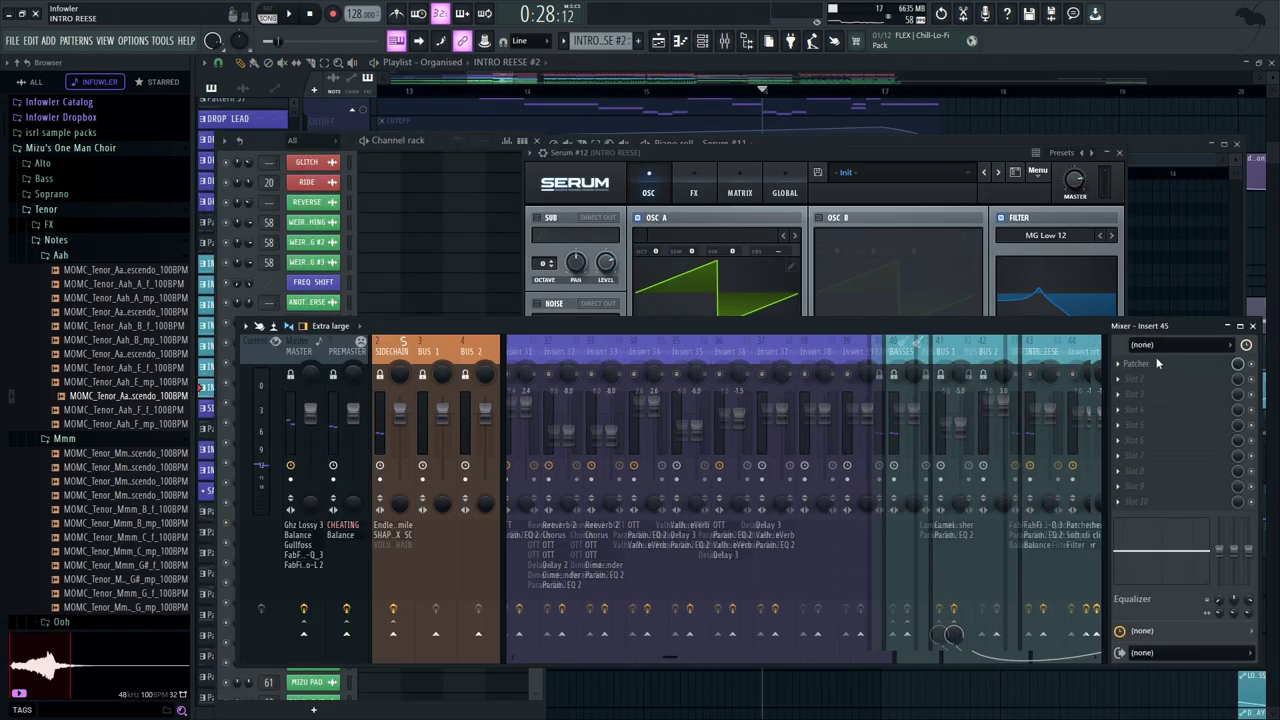
click(910, 343)
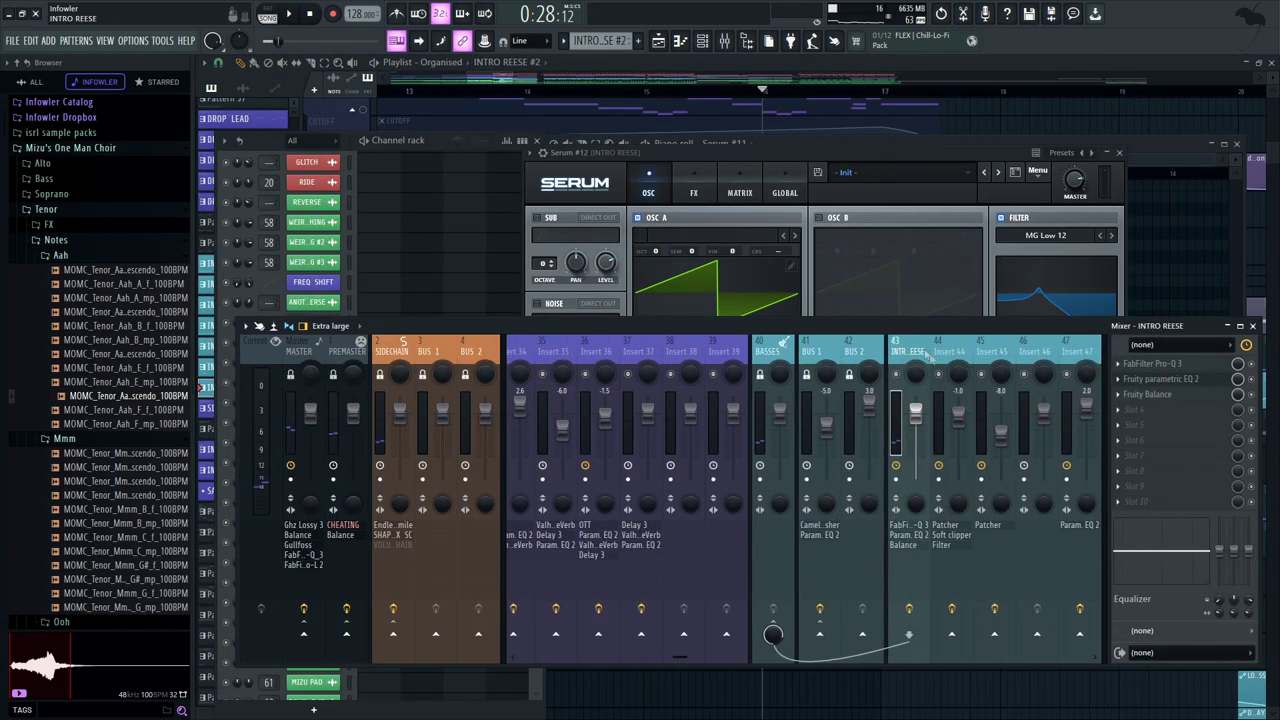
click(1155, 364)
click(1047, 159)
Look at the distortion in Serum #12's effects and return to its oscillator settings
drag(901, 157, 941, 155)
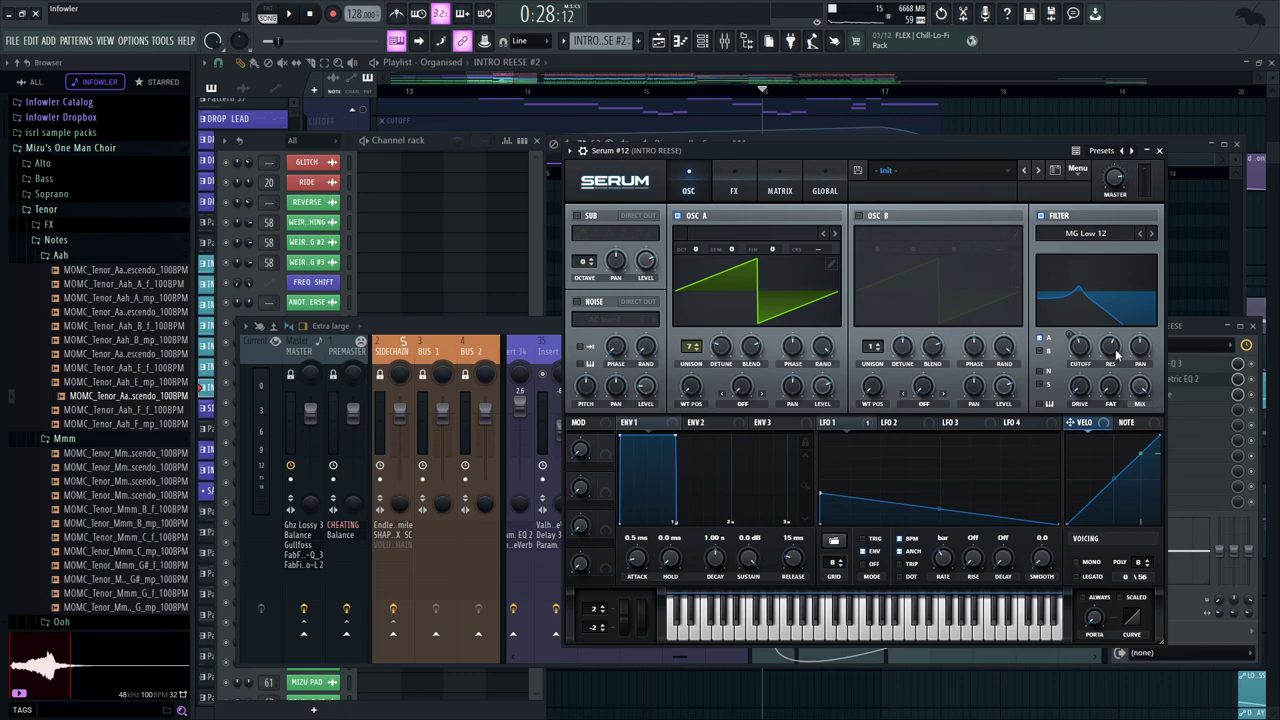
click(736, 190)
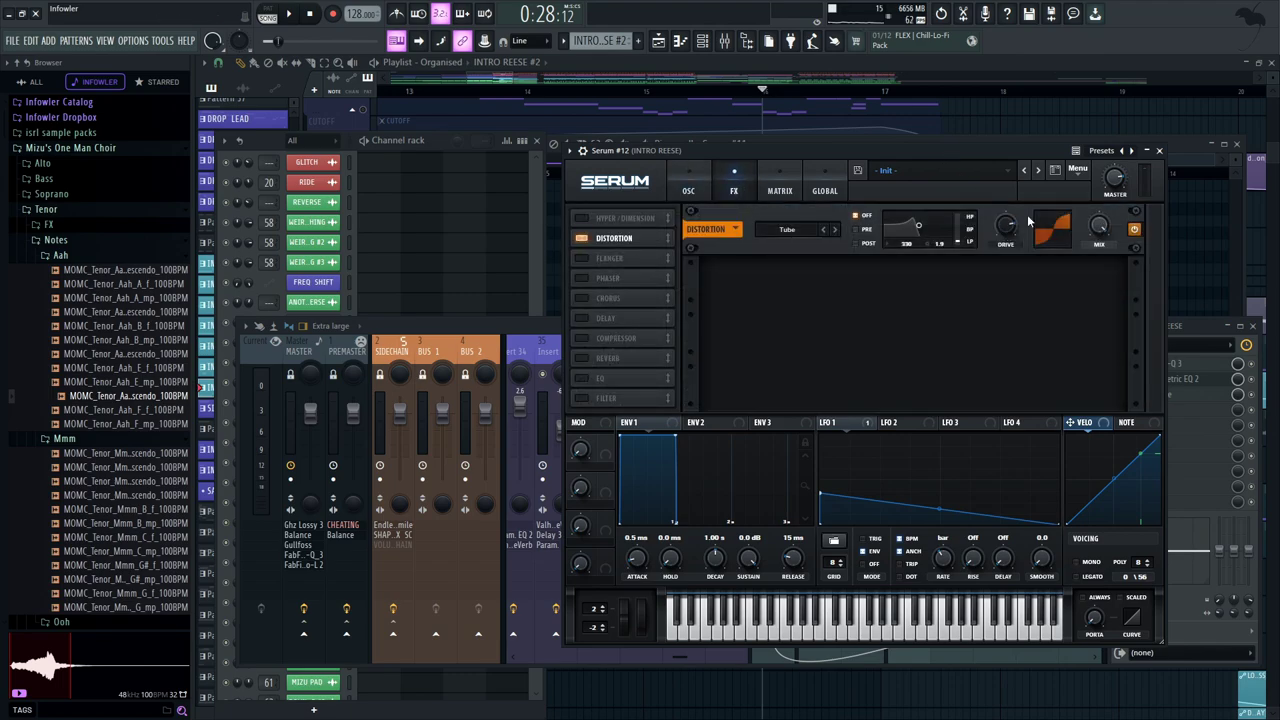
click(688, 191)
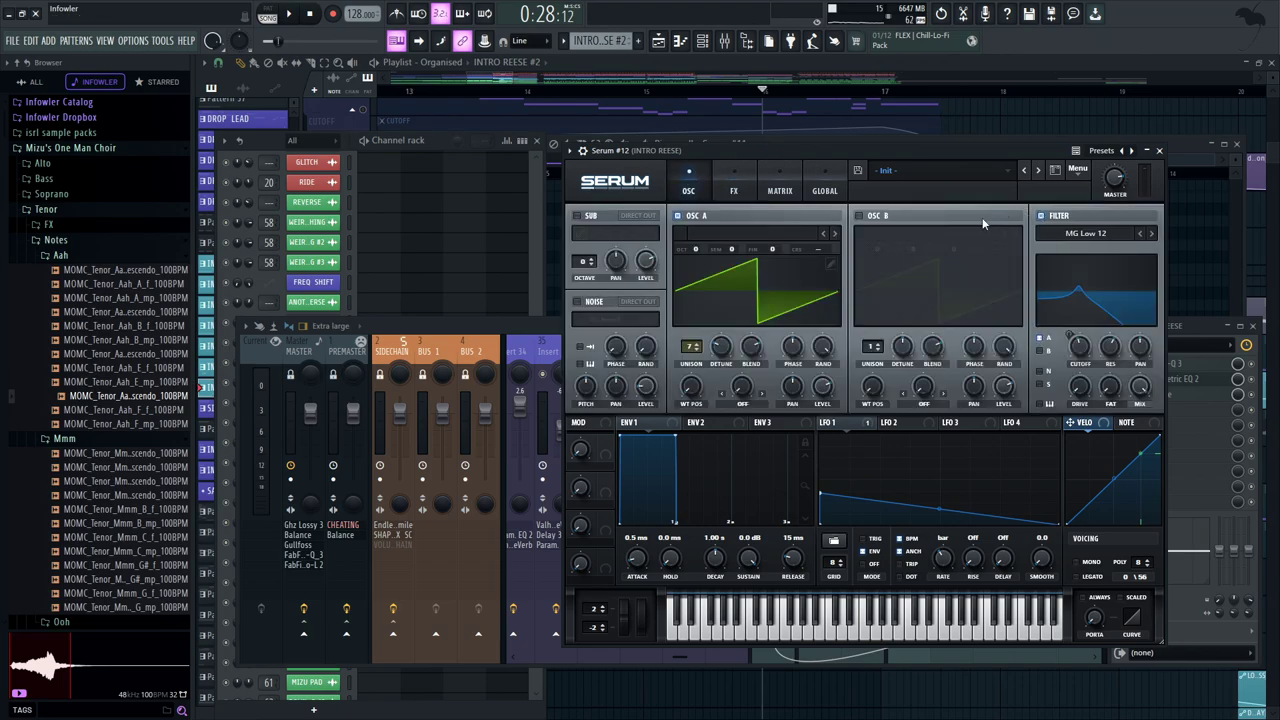
Lower Serum #12's filter resonance until the curve has no peak, and play the reese several times
drag(1116, 346, 1117, 420)
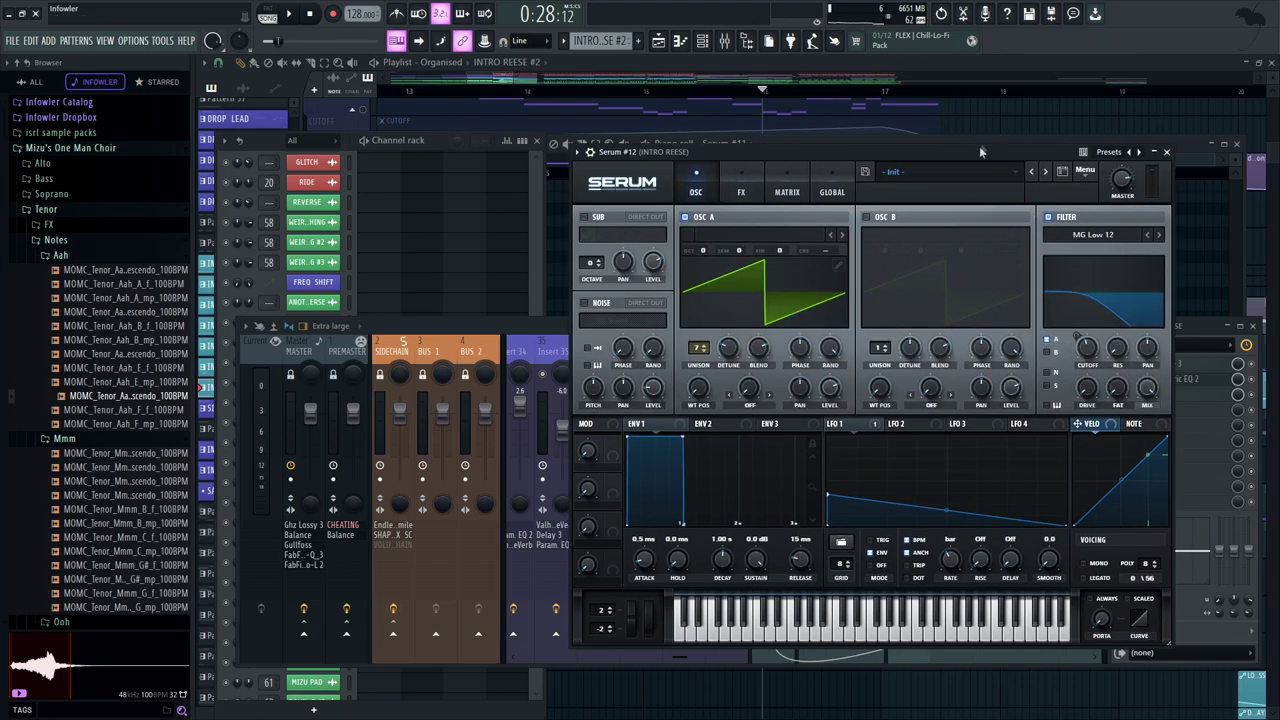
drag(981, 148, 970, 140)
key(space)
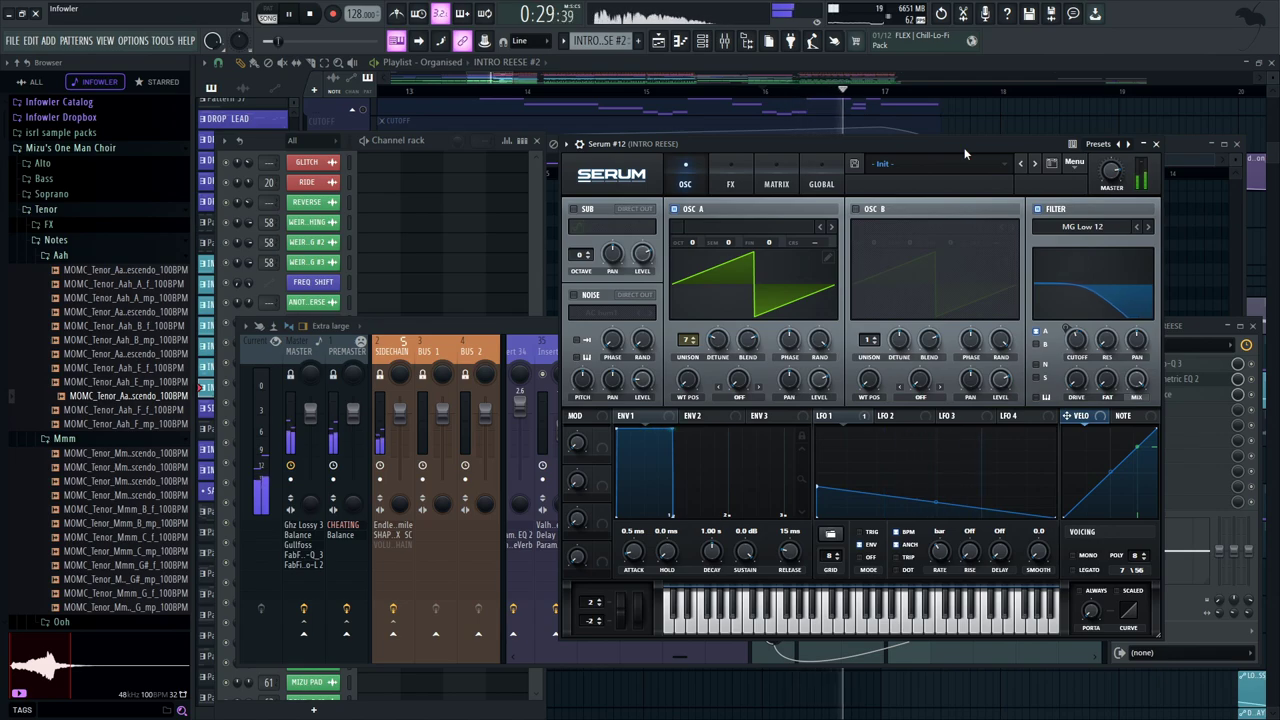
key(space)
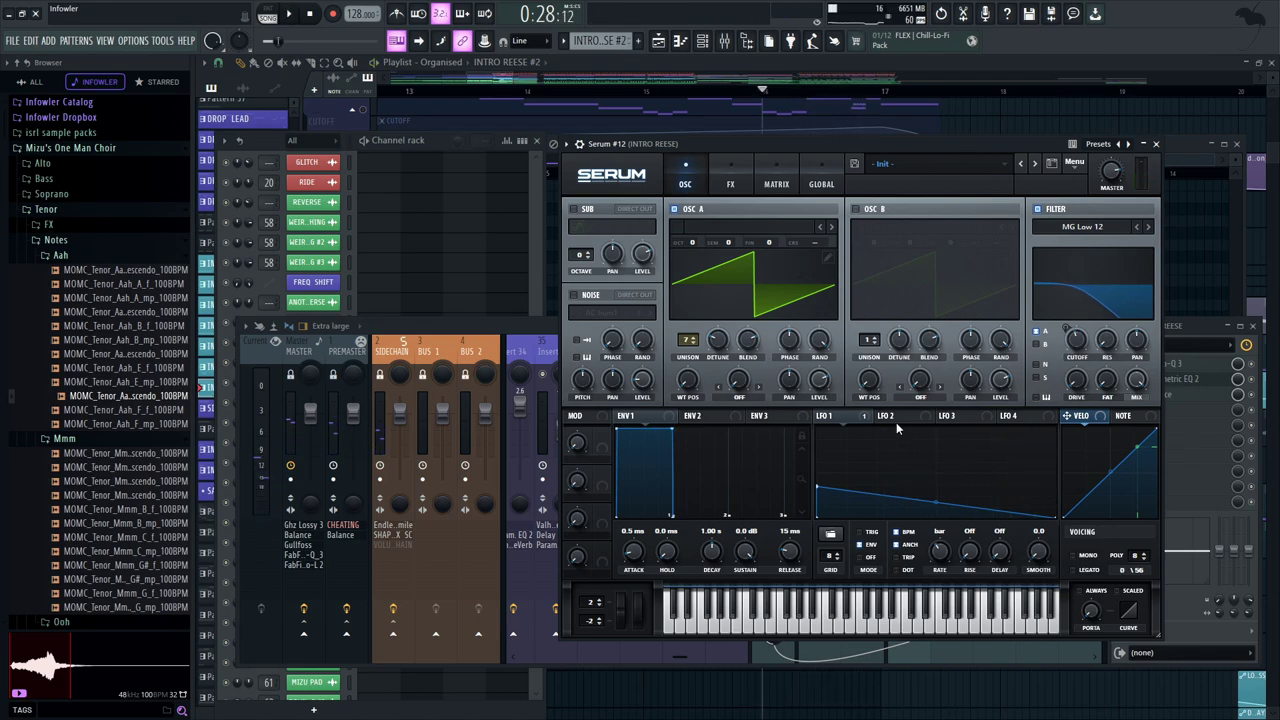
key(space)
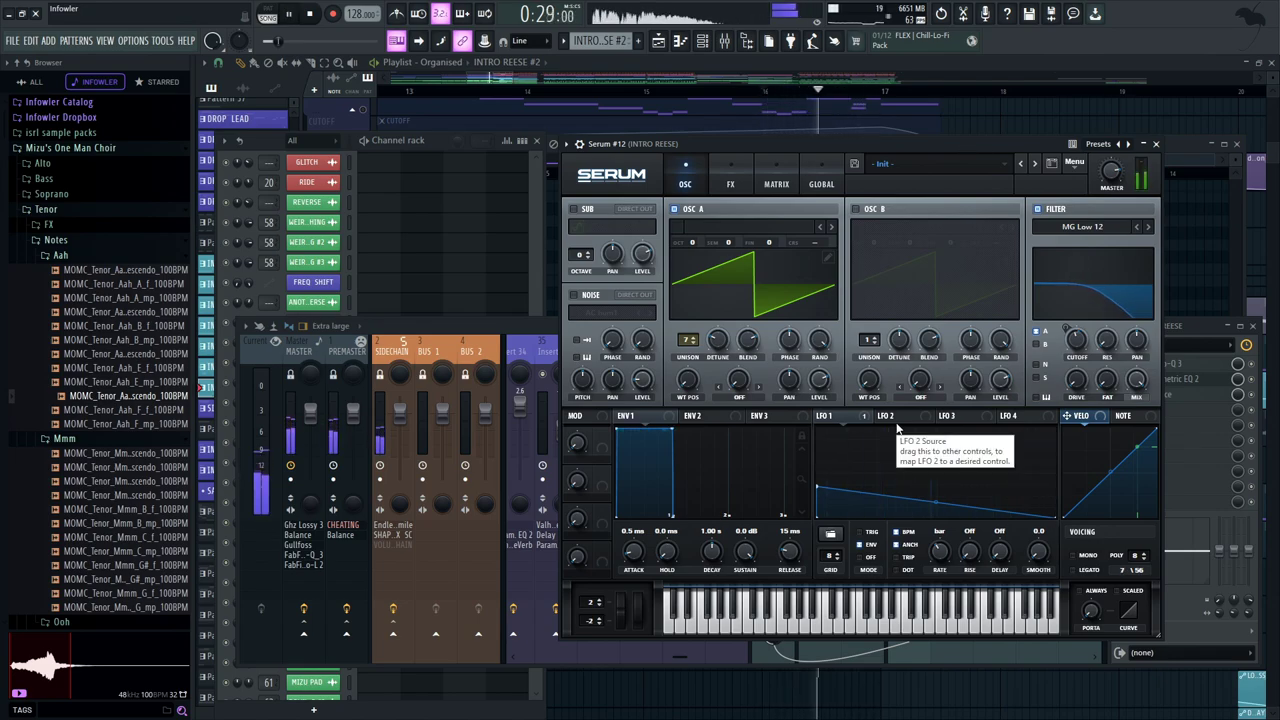
key(space)
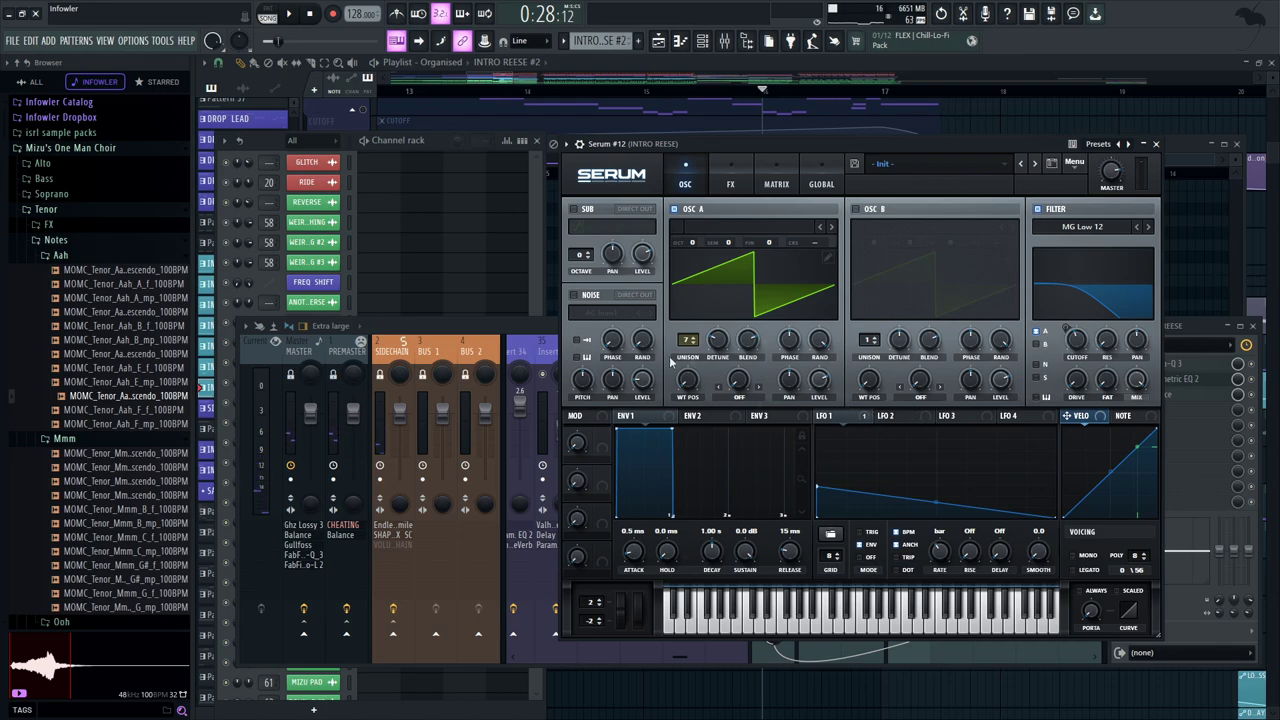
key(space)
key(space)
Raise Serum #12's filter resonance to 60% and play the reese with it
drag(1108, 341, 1112, 283)
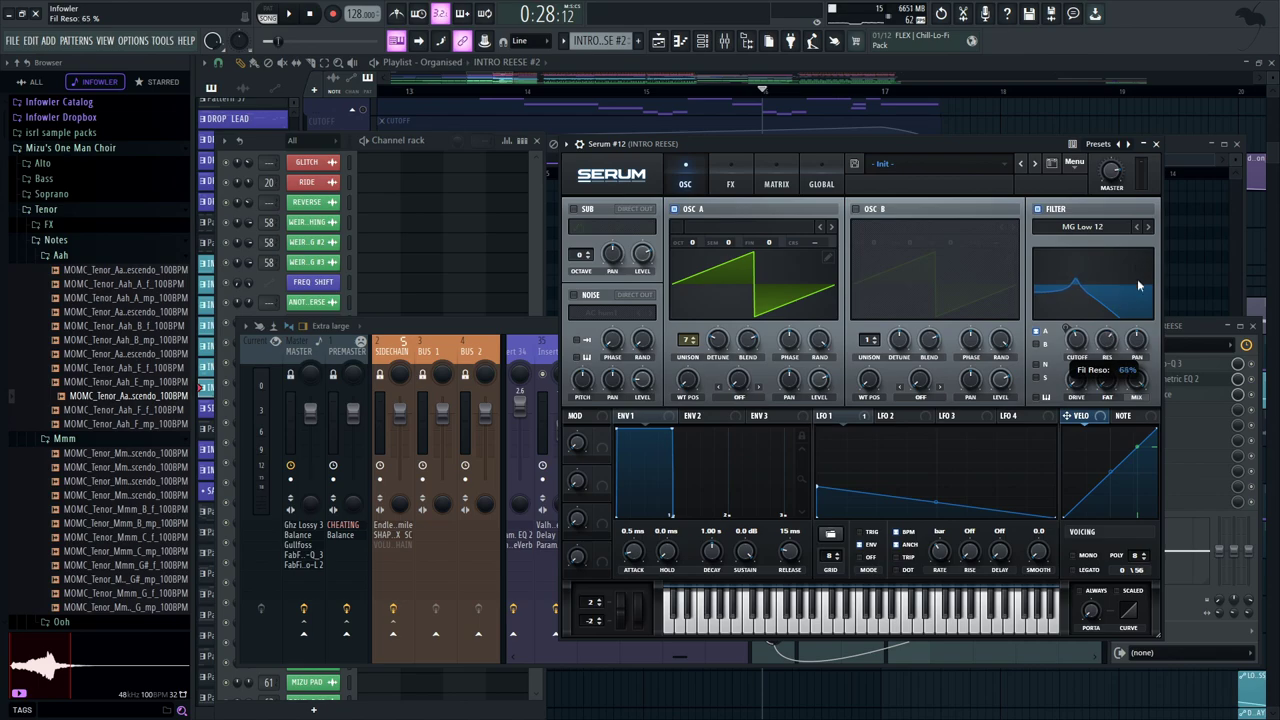
key(space)
drag(1108, 340, 1101, 346)
key(space)
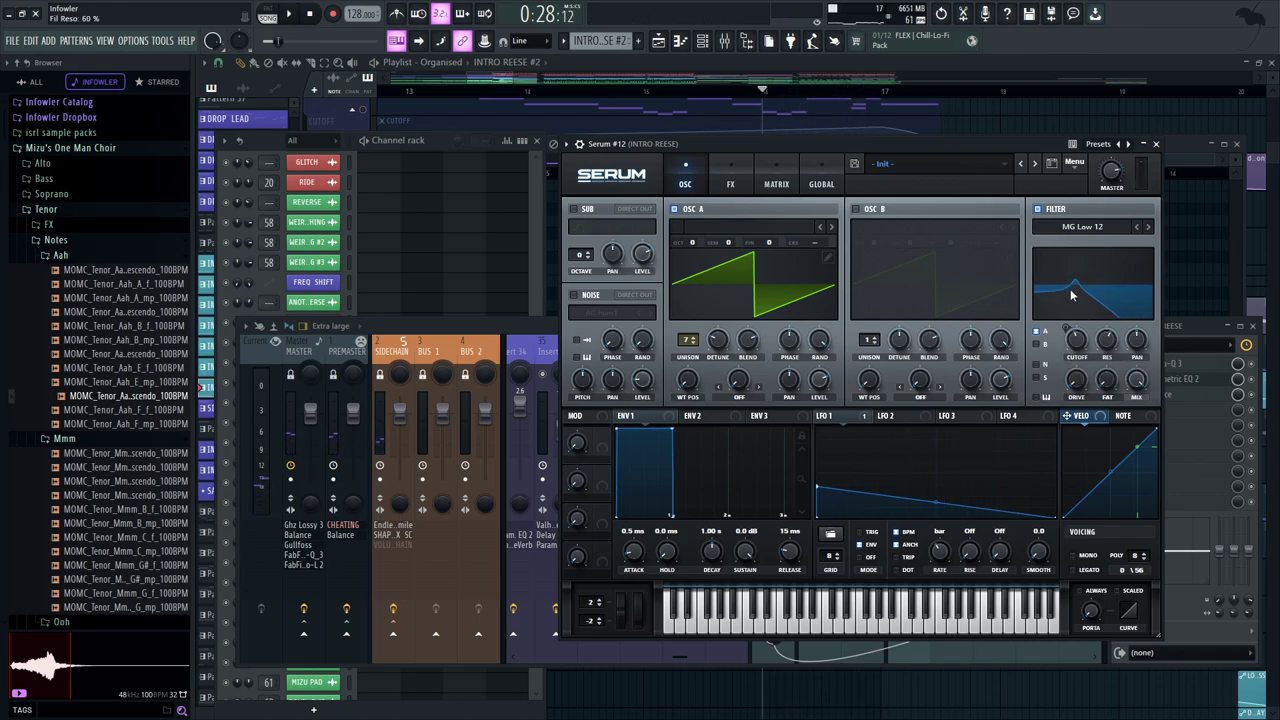
Check the Tube distortion in Serum #12 against the playing reese, return to the oscillators and close the synth
click(730, 184)
click(612, 230)
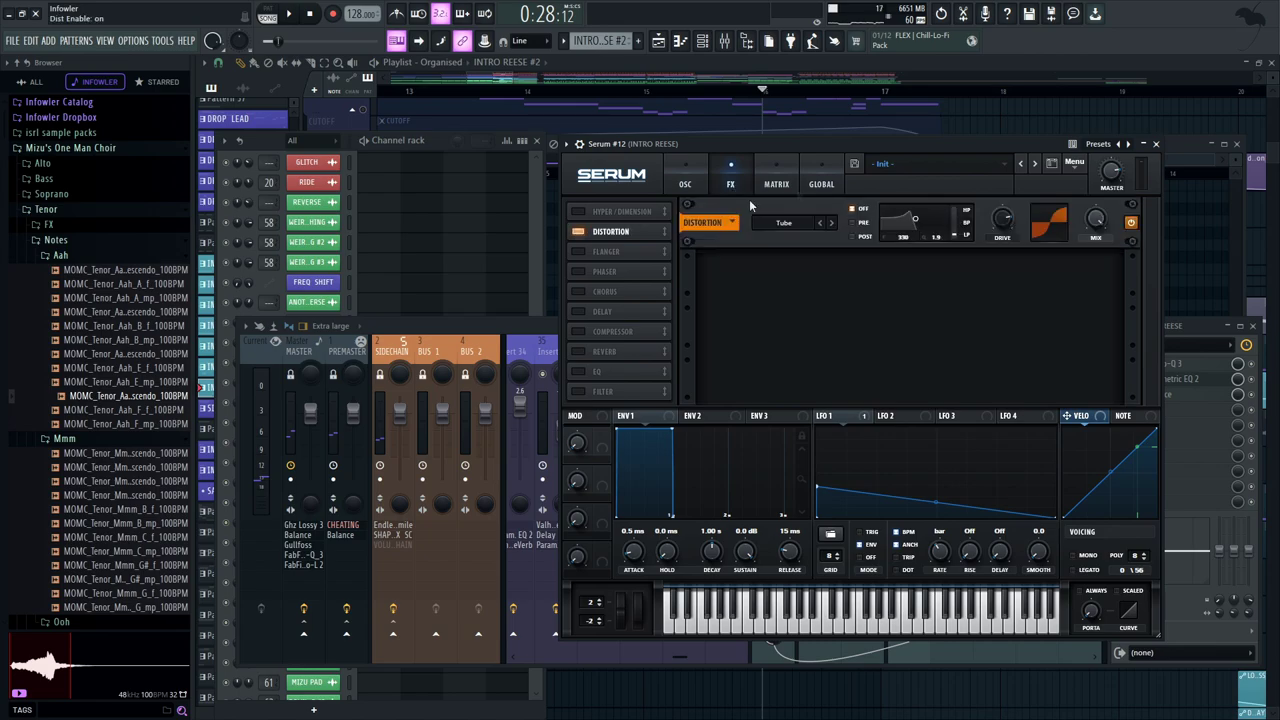
key(space)
click(685, 184)
click(1156, 143)
key(space)
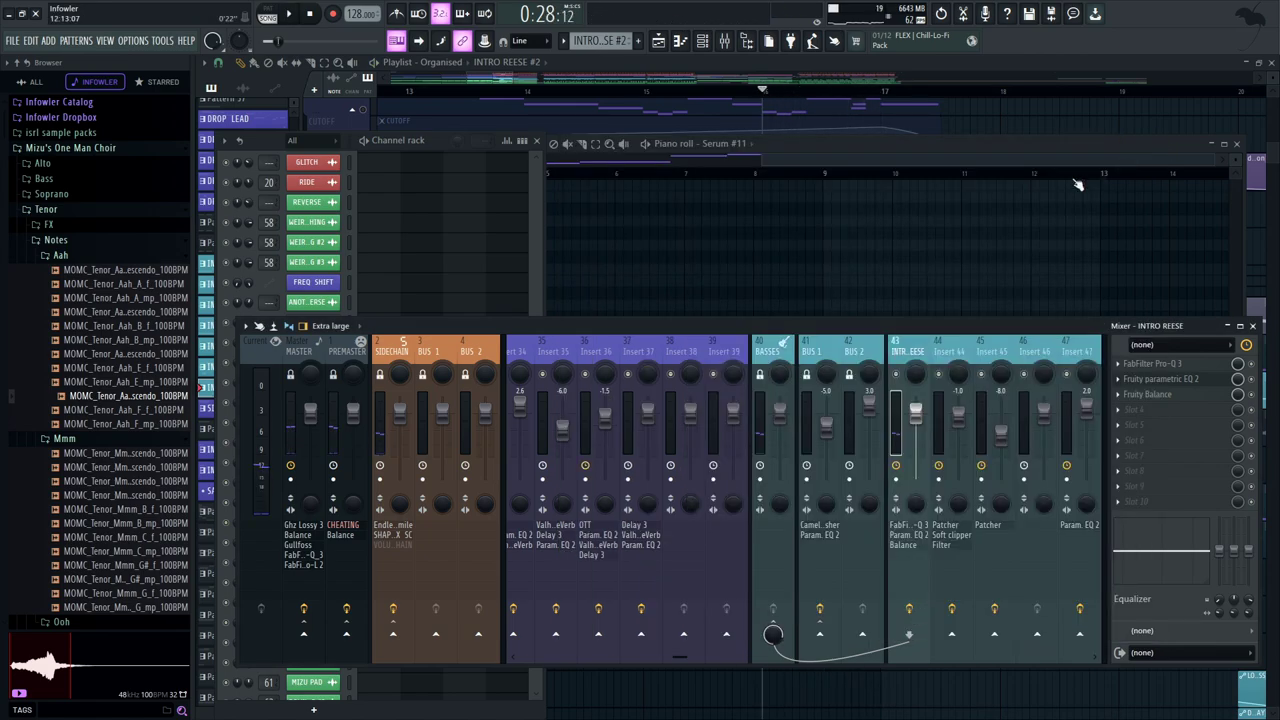
Play the DROP KICK pattern with its MOD X automation from bar 17
middle_click(963, 129)
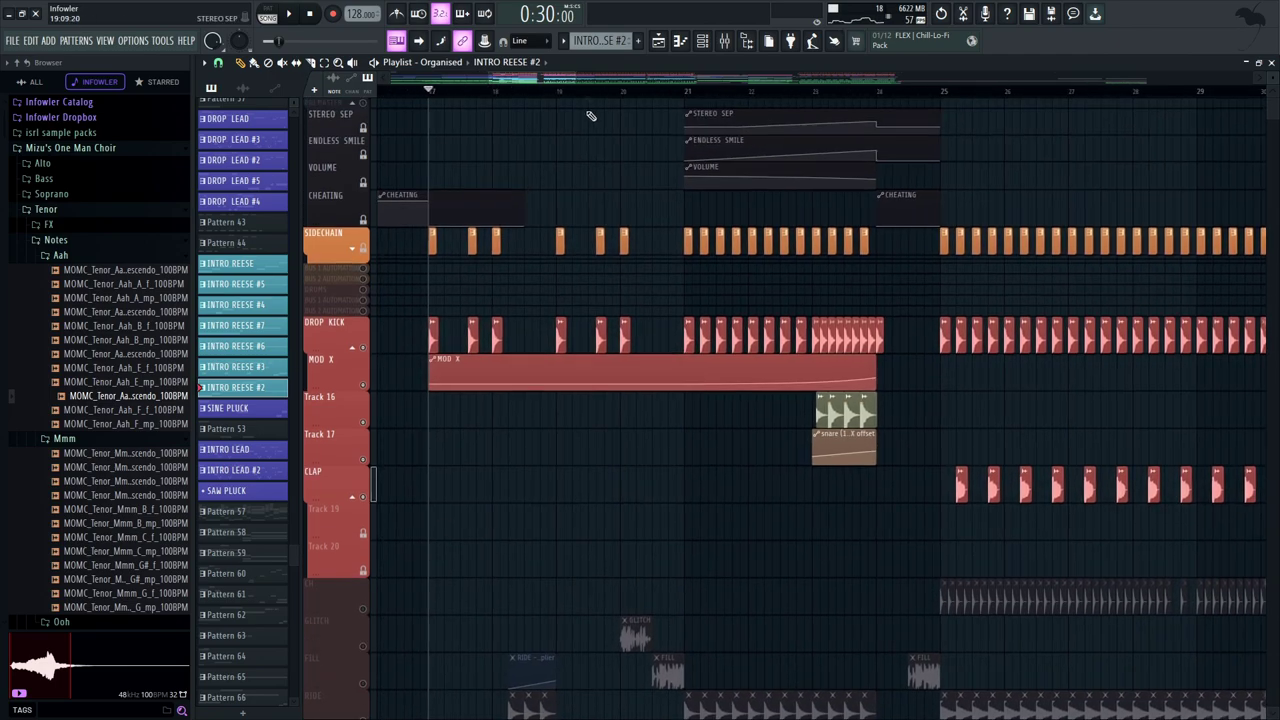
scroll(640, 160, up, 3)
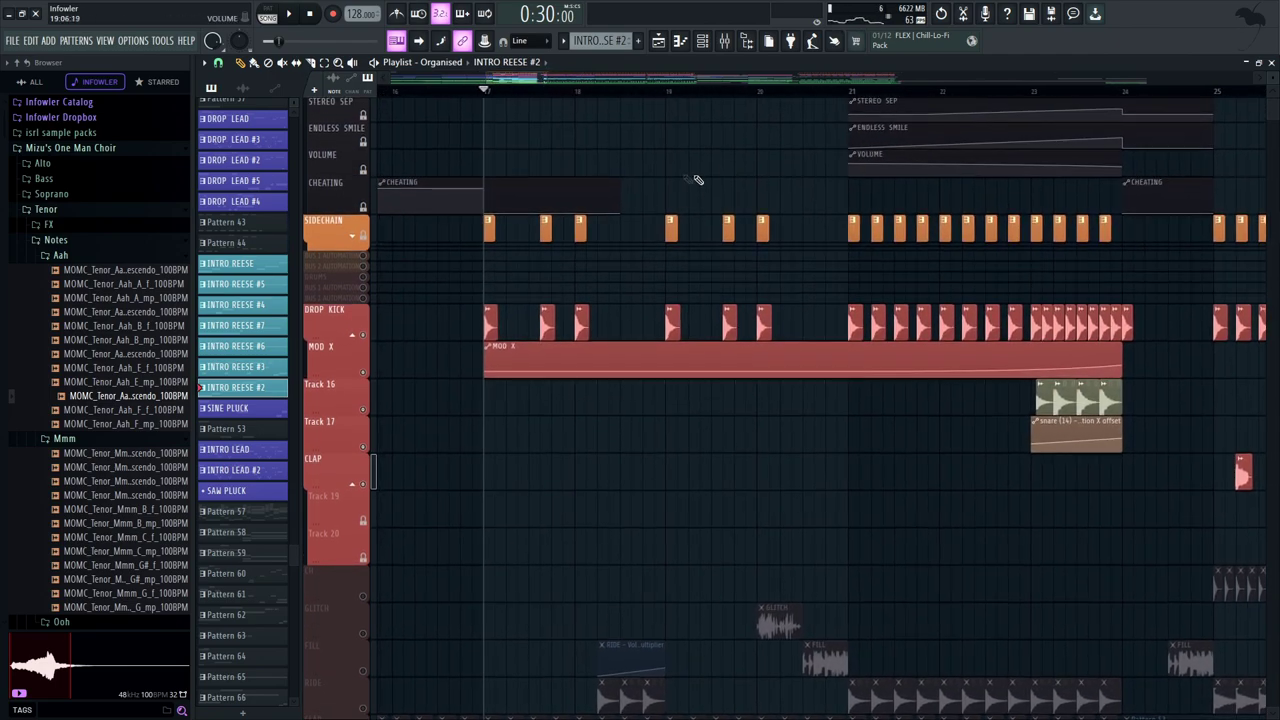
key(space)
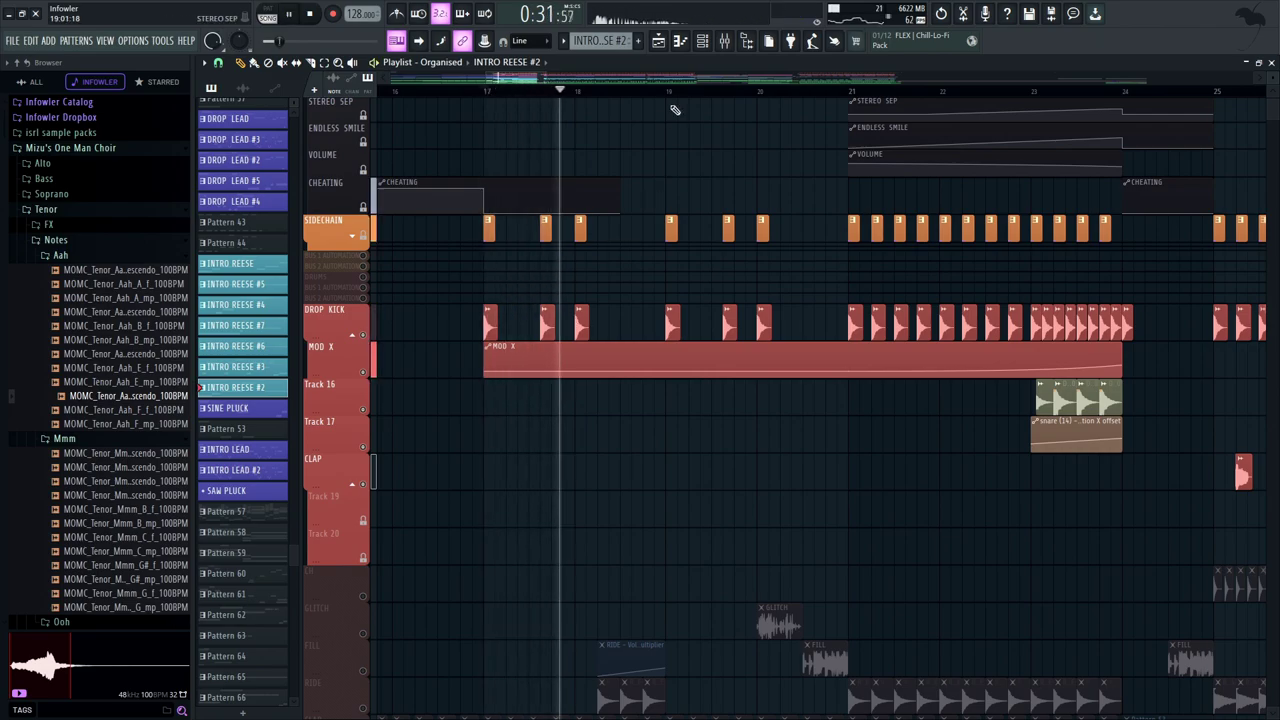
click(713, 89)
key(space)
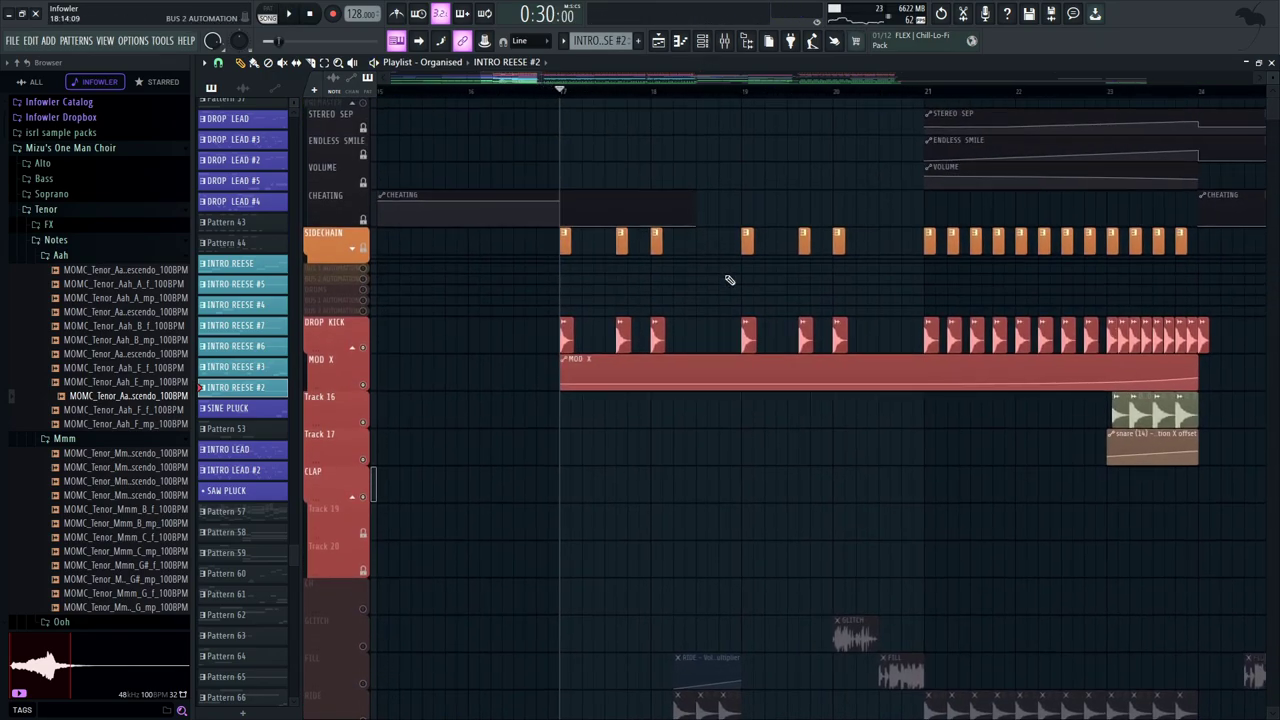
key(space)
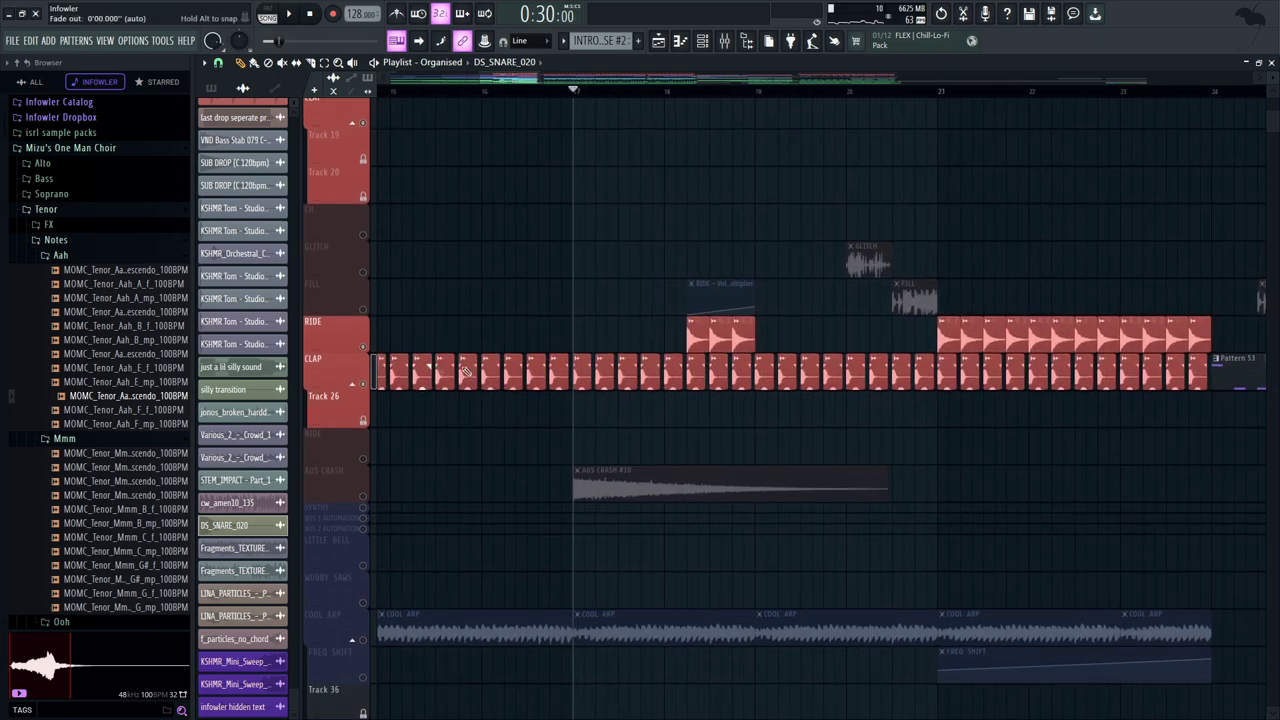
Unmute the AUS CRASH, FILL, GLITCH and CH tracks during playback of the drum section
click(363, 498)
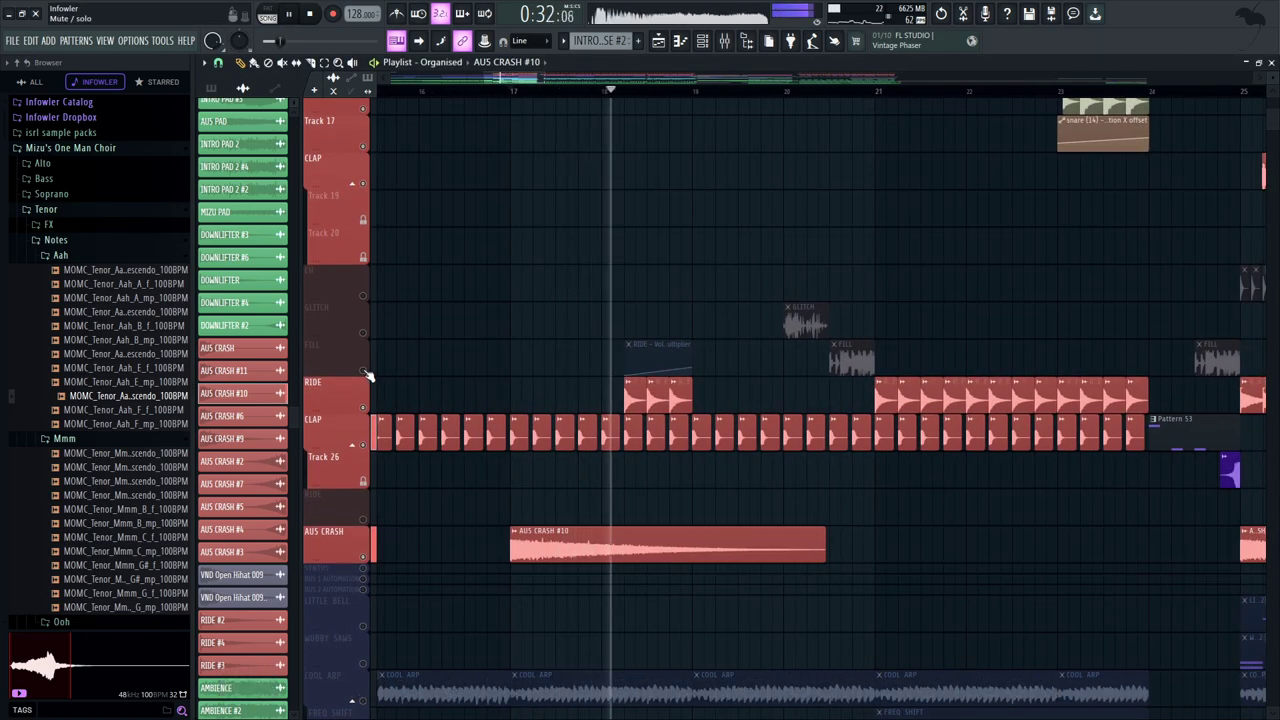
click(363, 370)
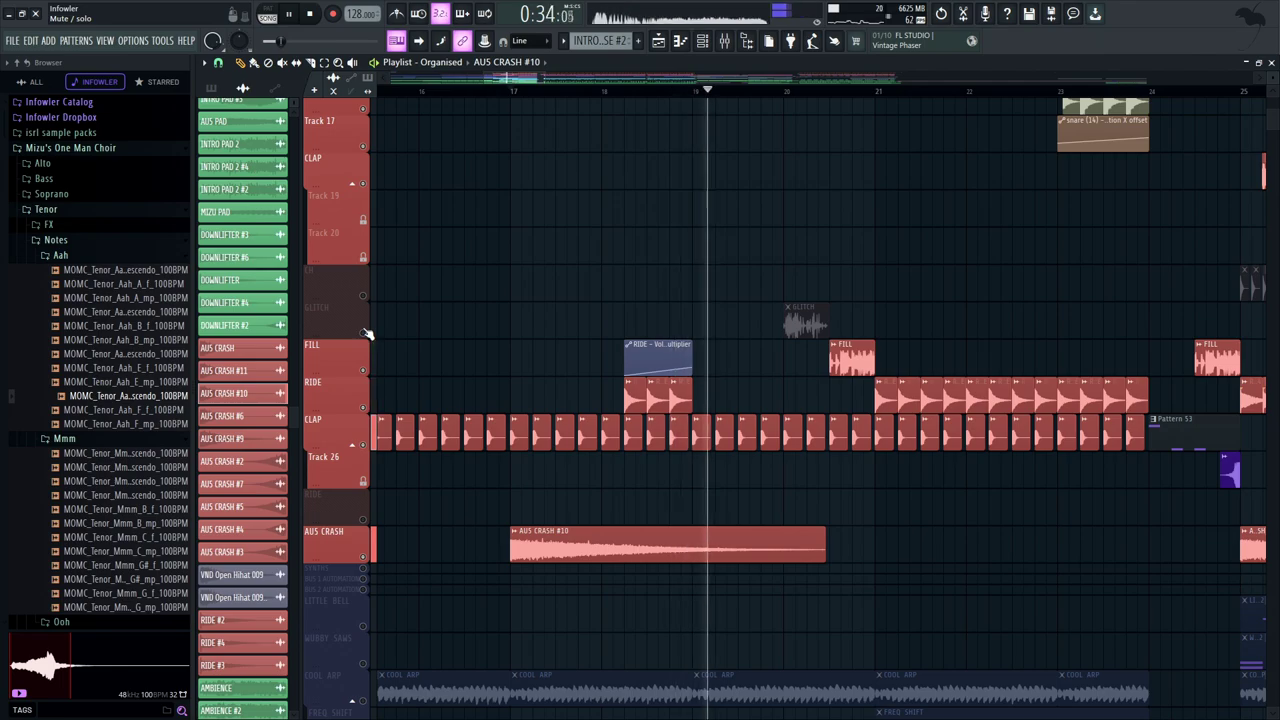
click(364, 333)
click(364, 296)
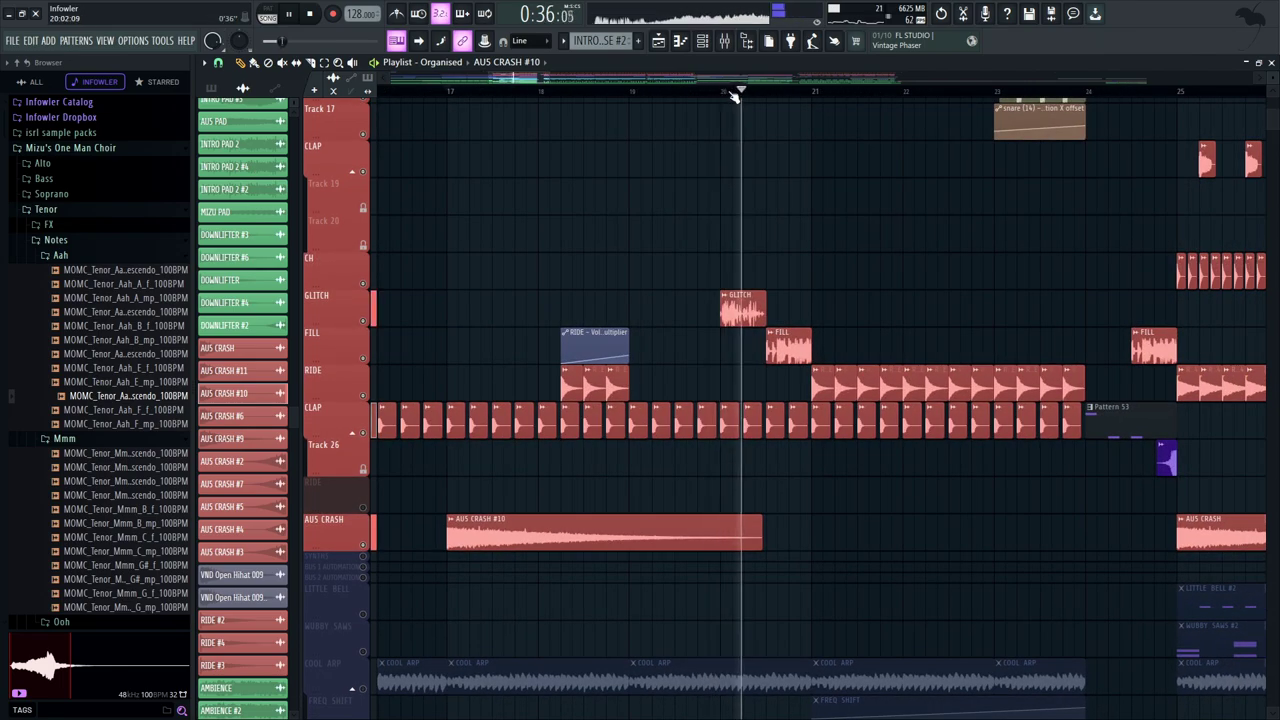
Move playback to bar 20, check the GLITCH clip's sample settings, and play the section
click(728, 92)
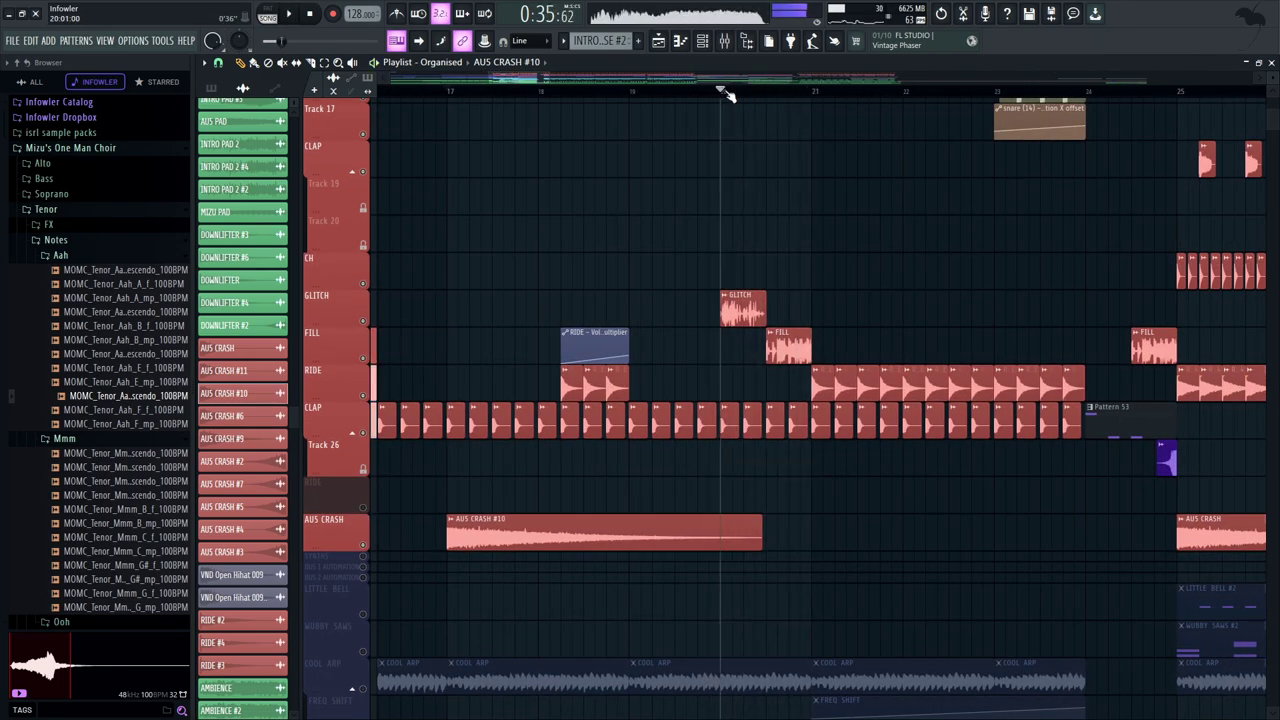
double_click(748, 313)
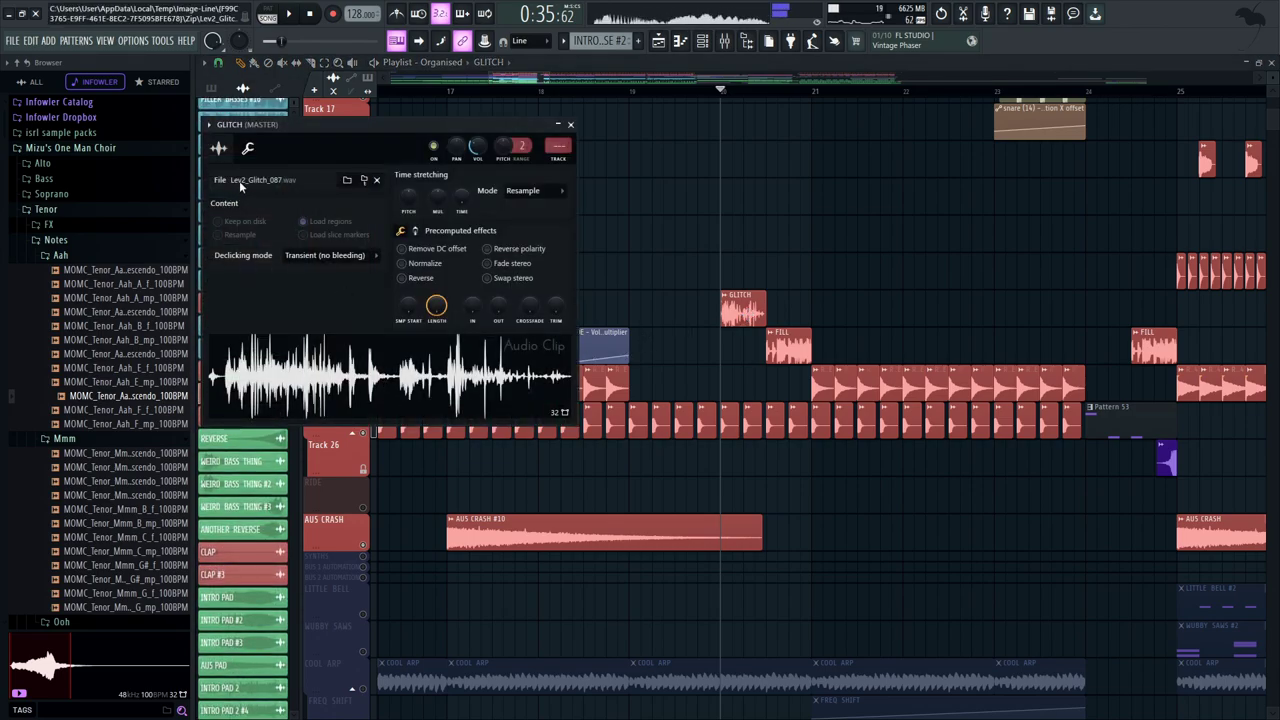
drag(266, 178, 716, 241)
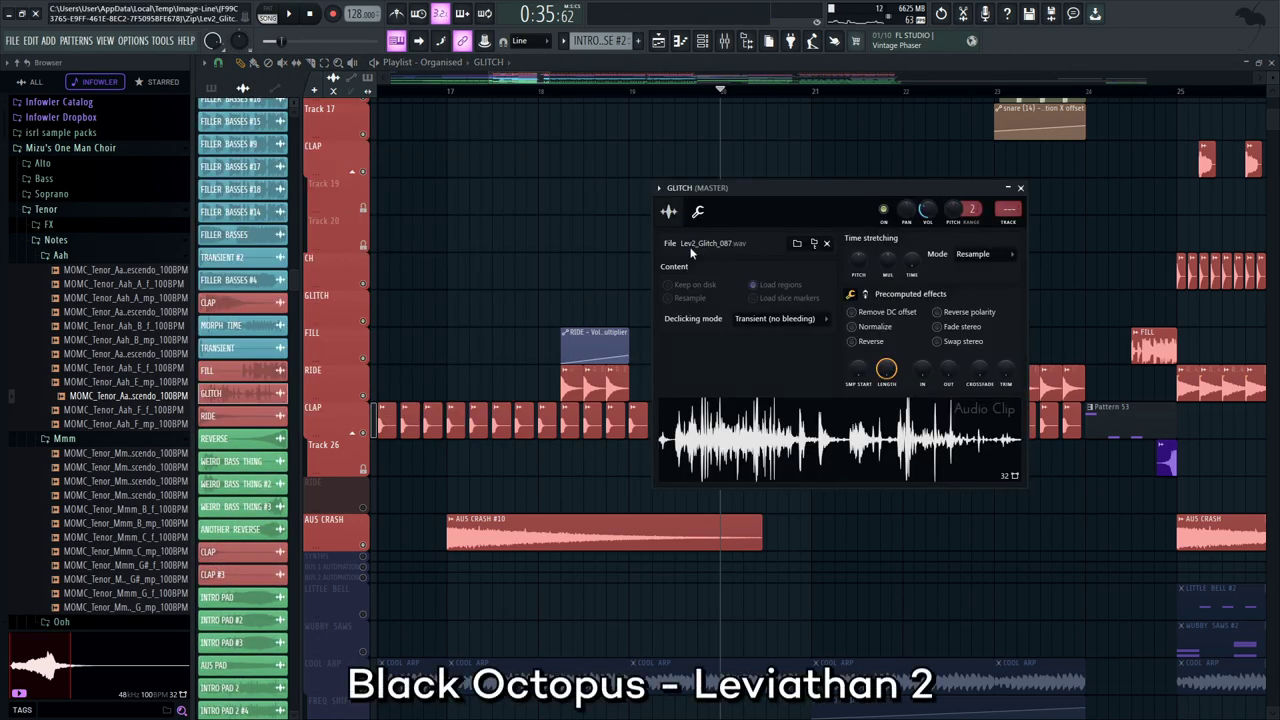
drag(758, 191, 452, 229)
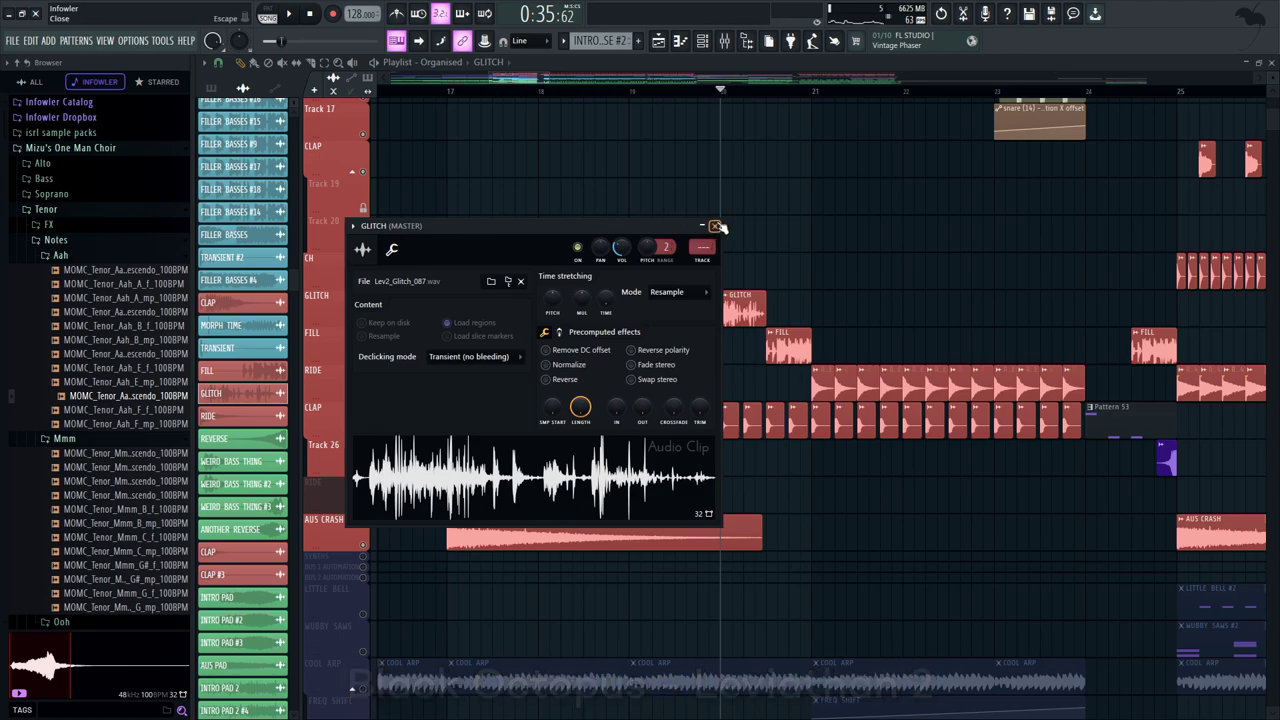
drag(765, 163, 771, 120)
key(space)
Check which sample file the FILL clip before bar 21 uses, and play the fill
double_click(794, 303)
key(space)
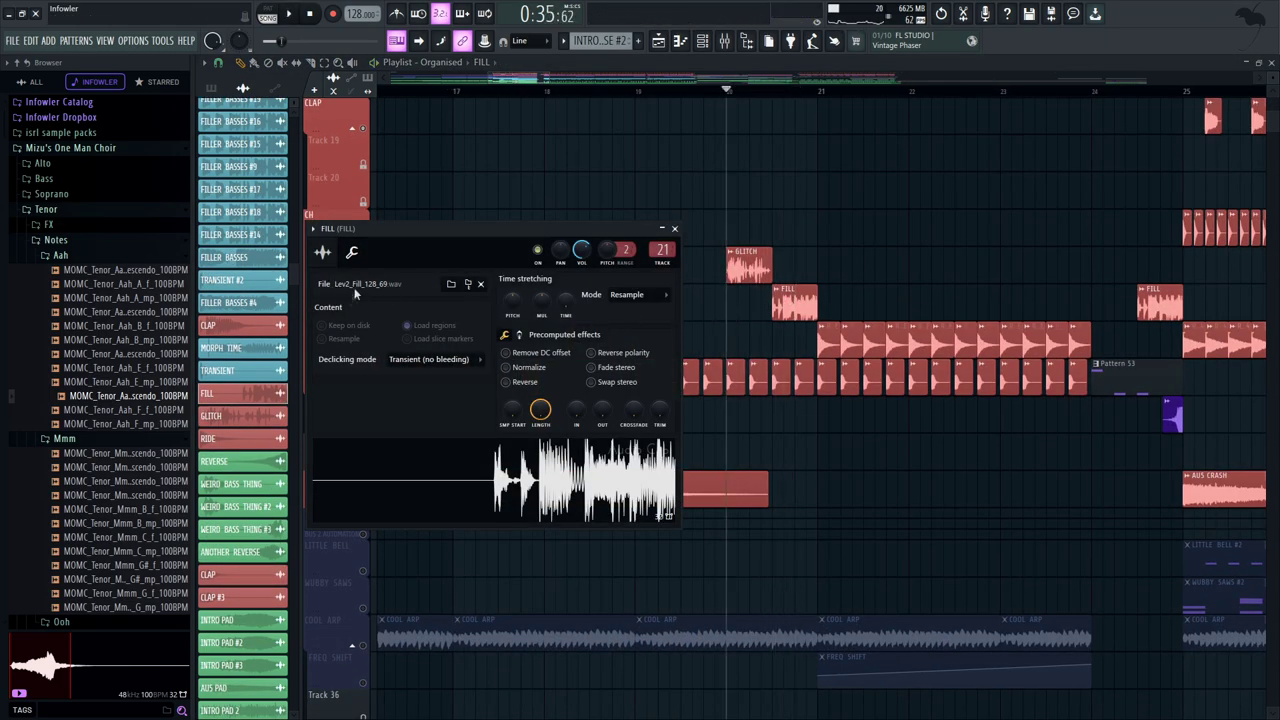
drag(814, 209, 702, 540)
key(space)
drag(706, 438, 687, 290)
key(space)
Unmute the COOL ARP and FREQ SHIFT tracks
scroll(690, 308, down, 10)
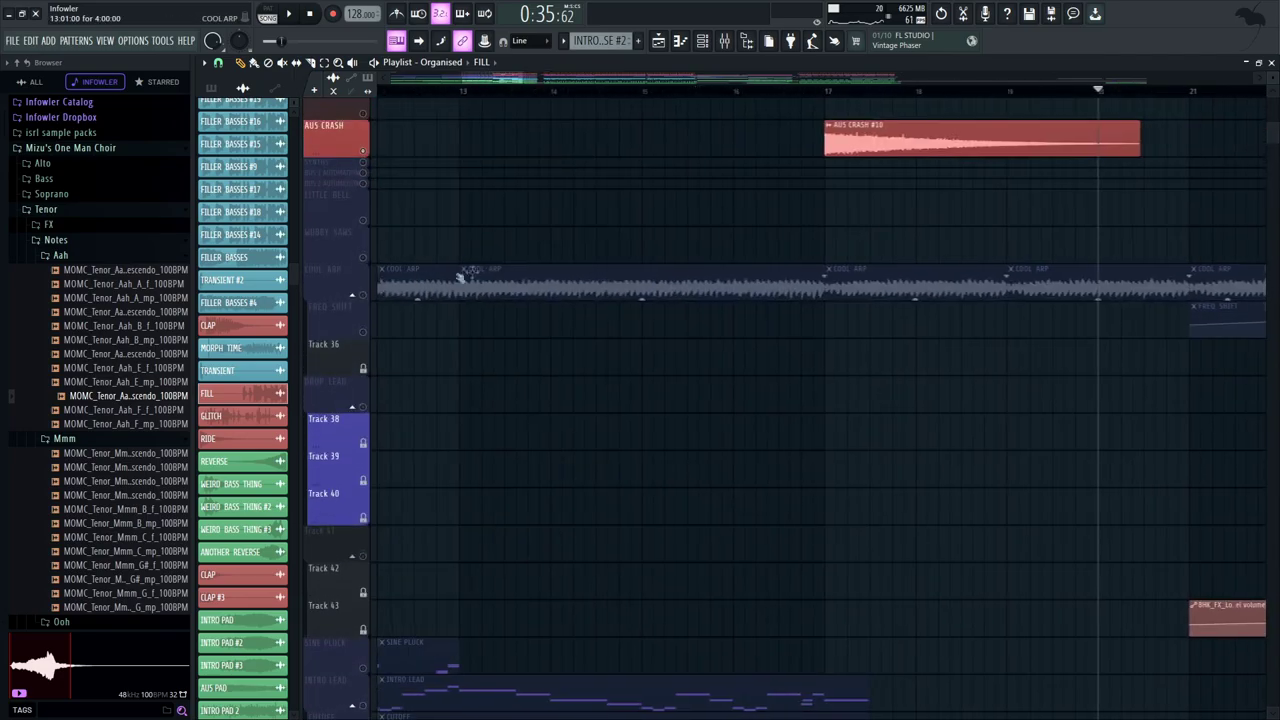
click(364, 296)
click(364, 333)
Show the bar 21 COOL ARP clip's sample settings and the effects on its mixer track, Insert 55
drag(738, 393, 440, 431)
double_click(955, 322)
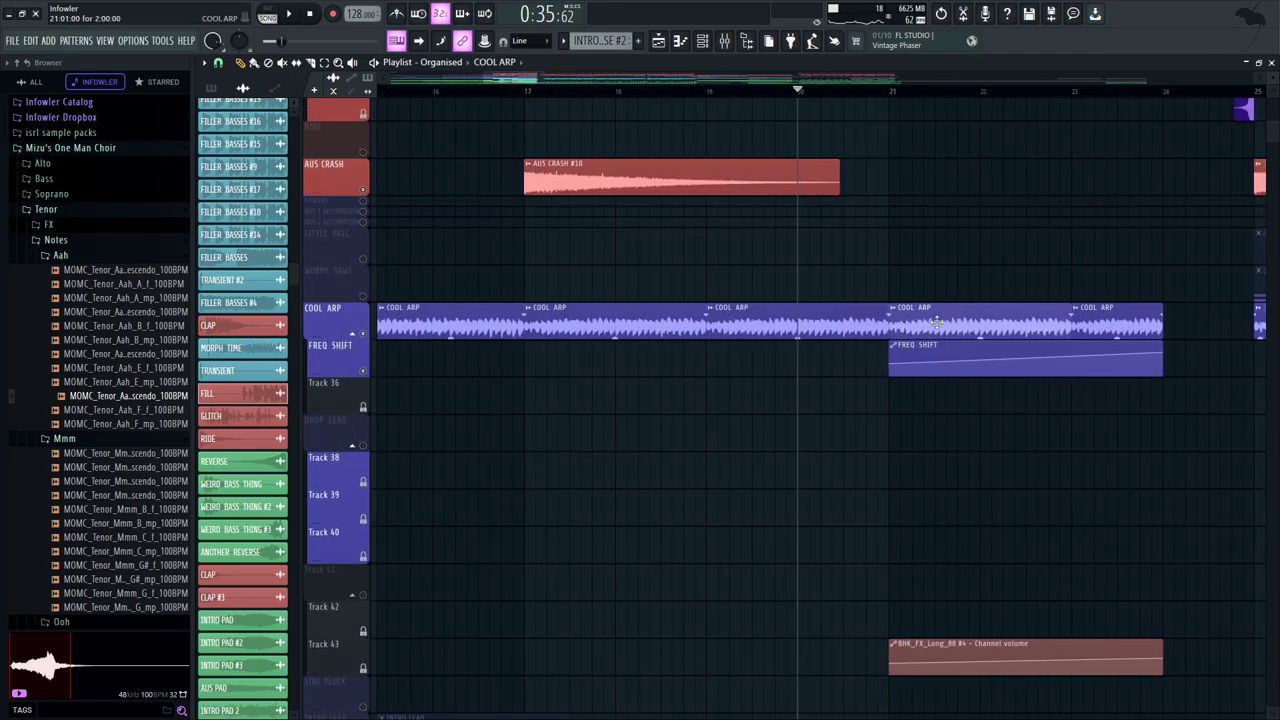
click(724, 40)
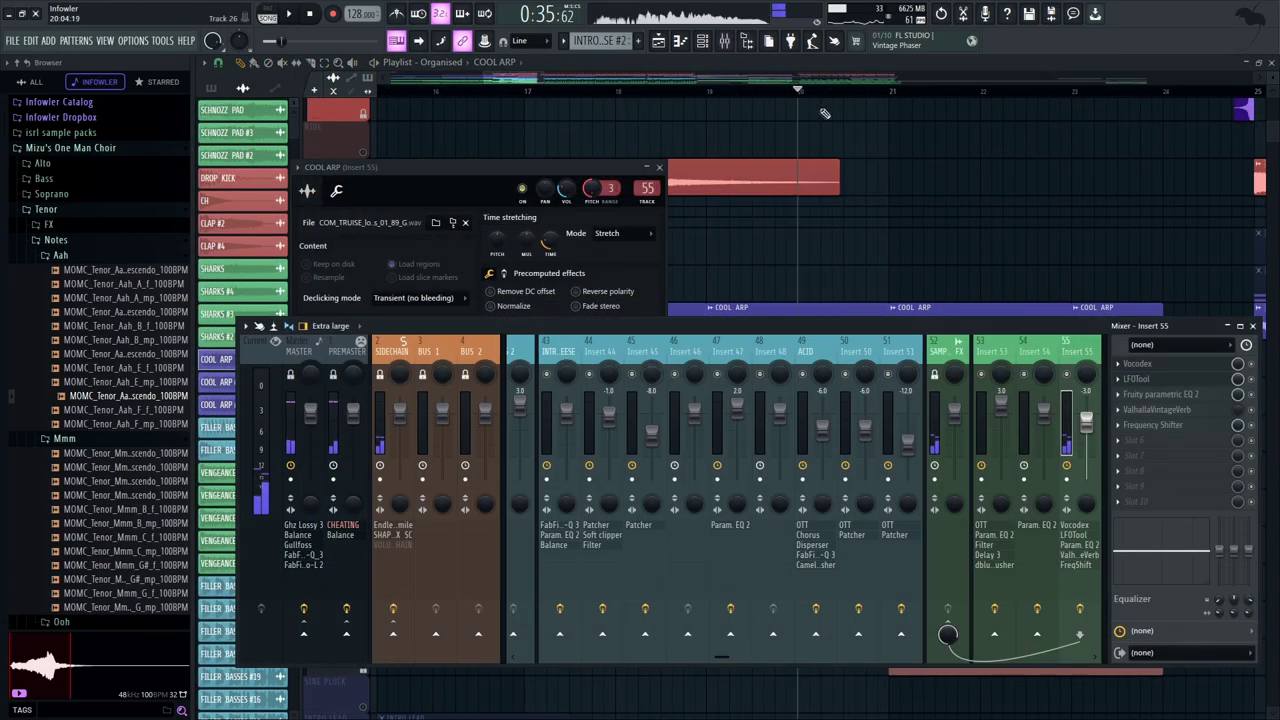
Play the COOL ARP with its FREQ SHIFT automation from bar 21
click(889, 93)
drag(971, 233, 758, 267)
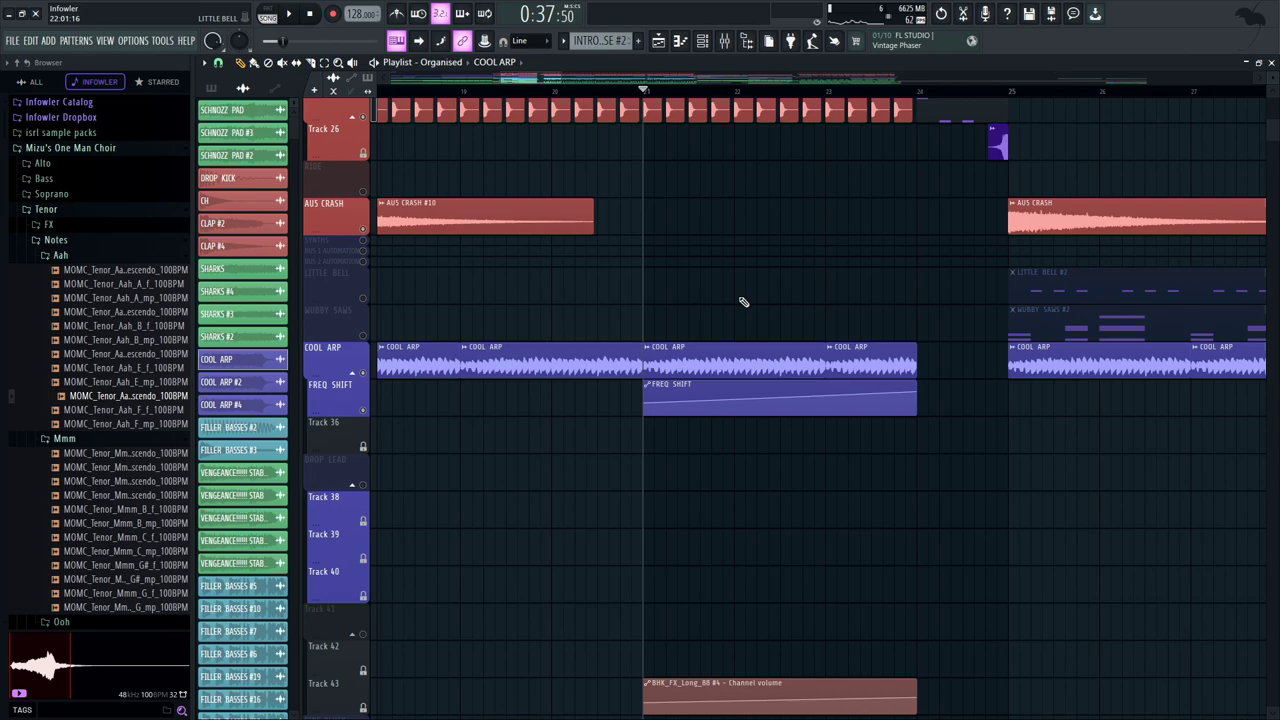
drag(700, 388, 703, 349)
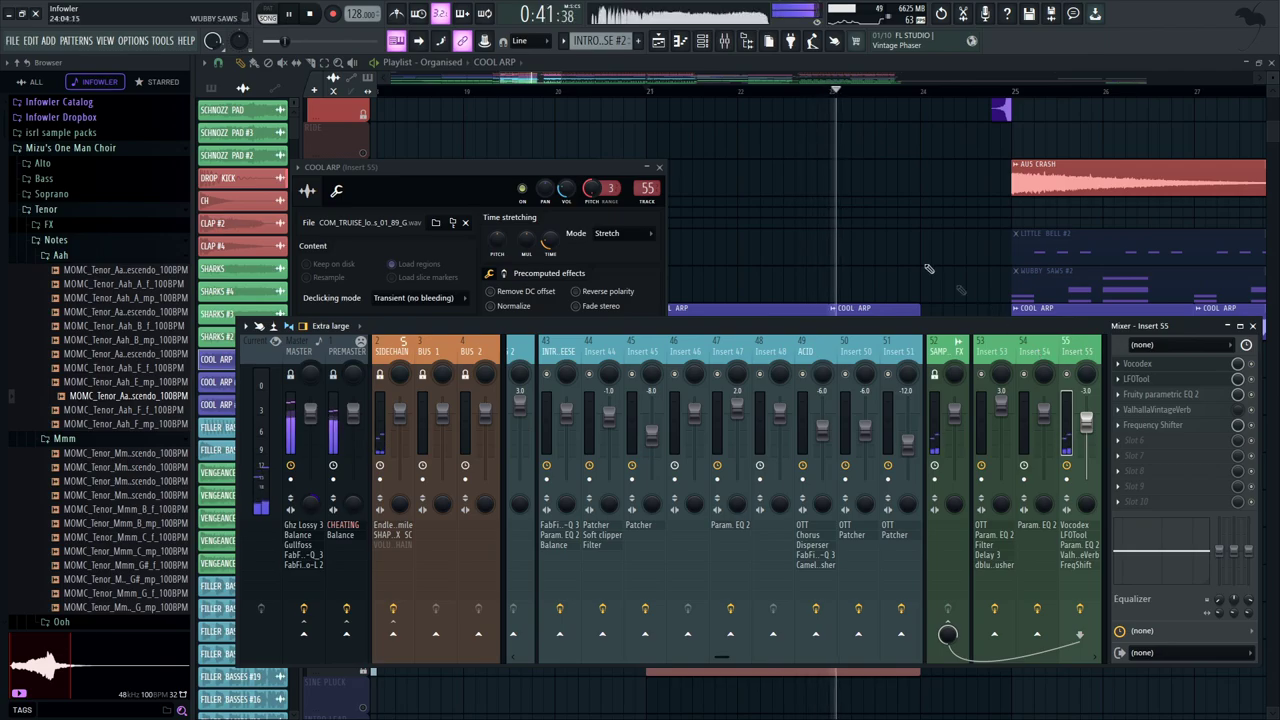
Stop playback, bring the bar 21 ENDLESS SMILE automation into view, and open Endless Smile on the SIDECHAIN mixer track
drag(822, 140, 803, 485)
drag(709, 315, 663, 542)
key(space)
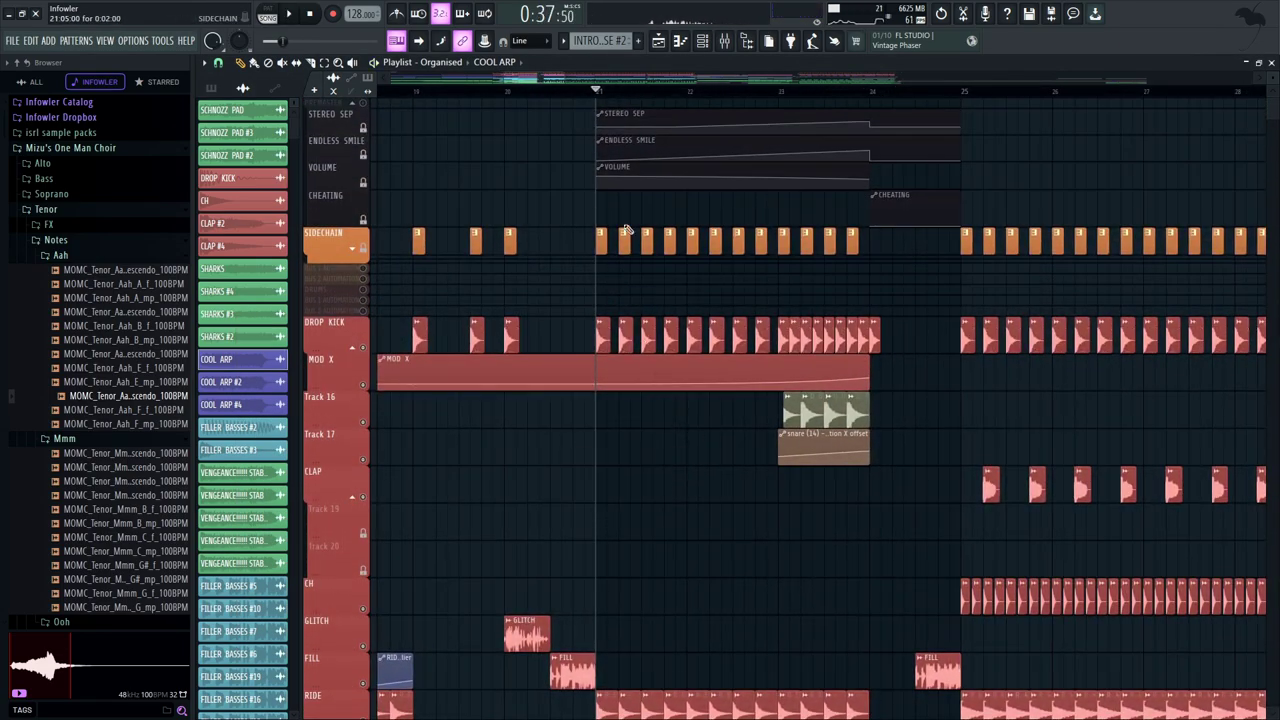
click(724, 40)
click(1172, 473)
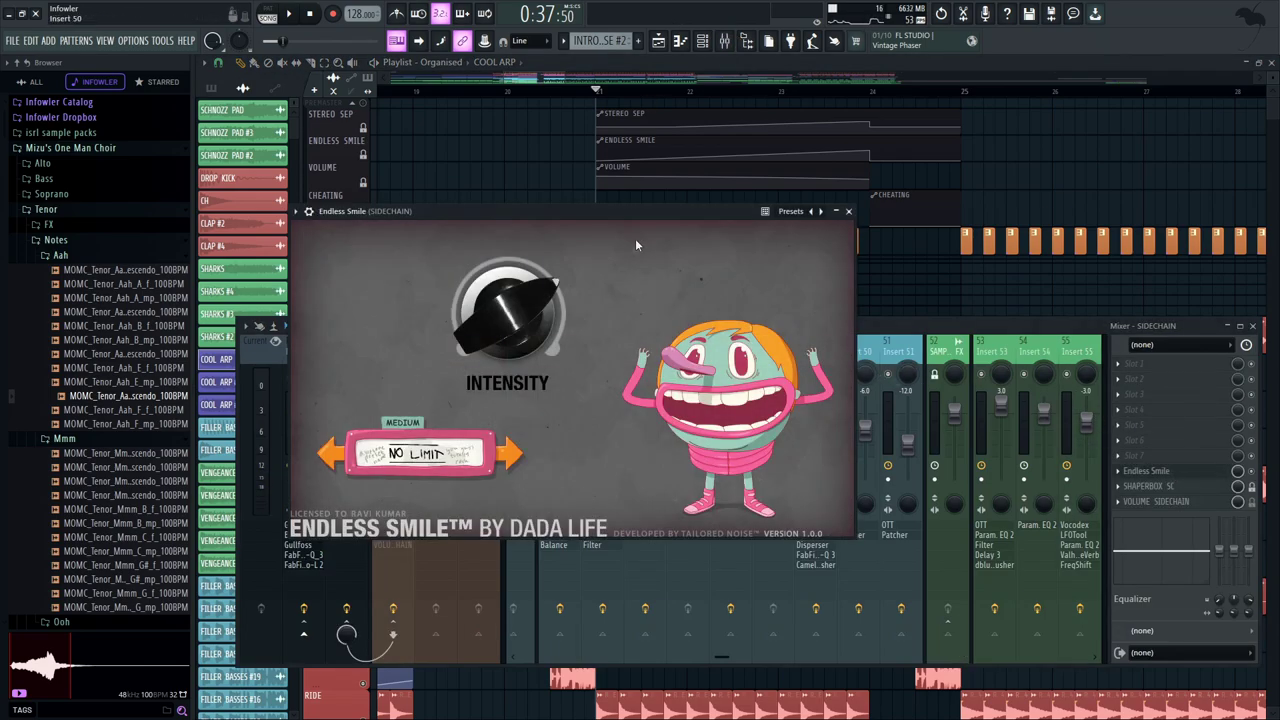
Close Endless Smile and the mixer, and bring the COOL ARP clips and FREQ SHIFT automation into view
drag(622, 214, 697, 227)
click(1188, 471)
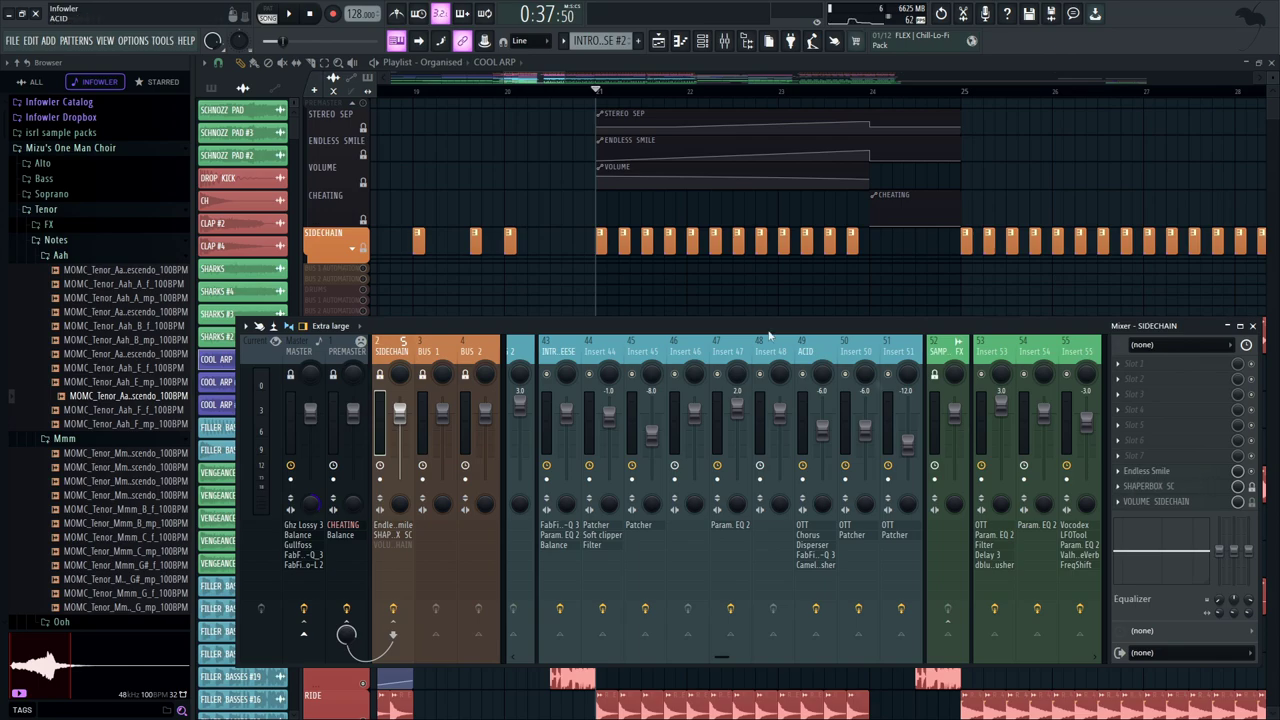
key(F9)
scroll(520, 294, down, 10)
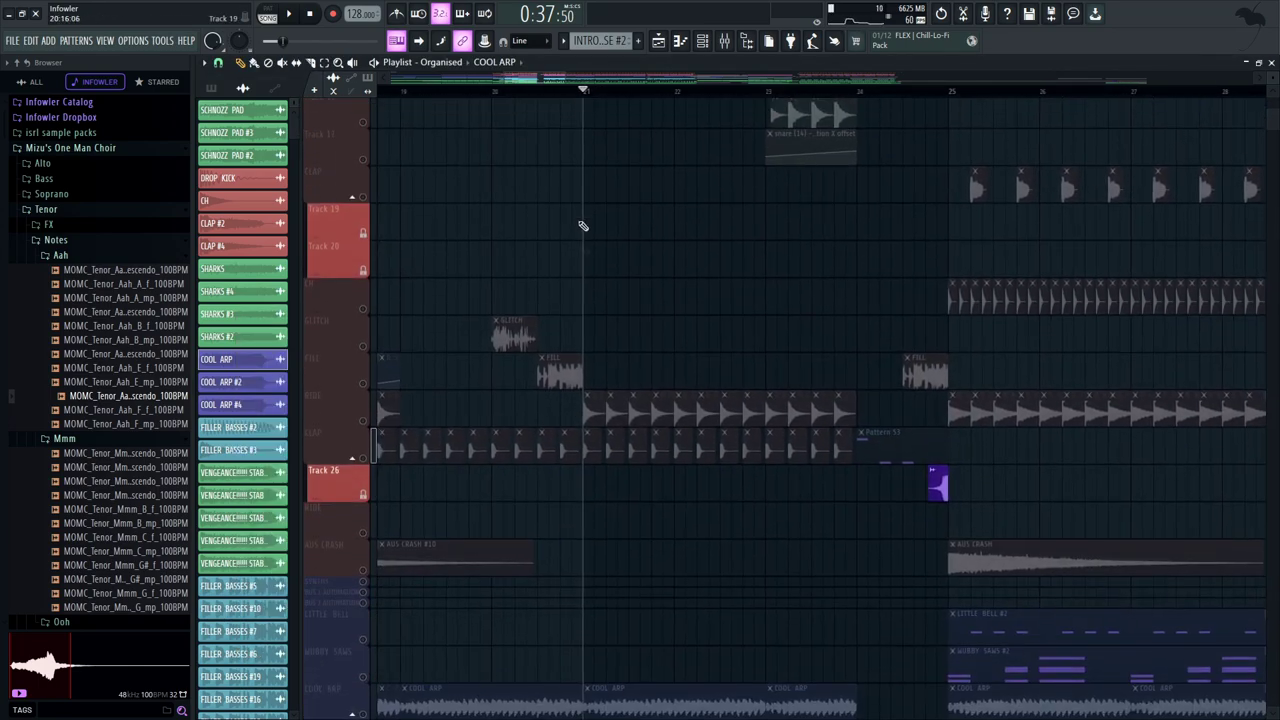
scroll(550, 356, down, 4)
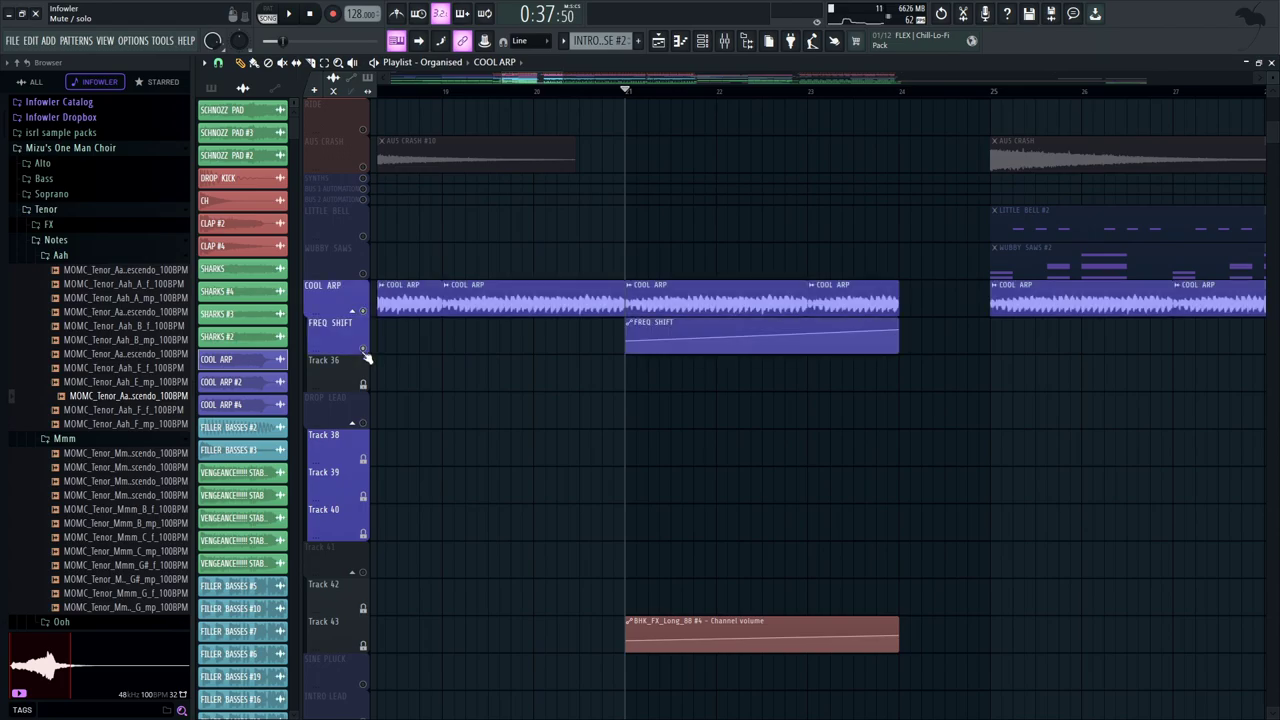
Play the COOL ARP from bar 21 and from bar 23, stop, and return to the master automation tracks
scroll(757, 491, up, 10)
scroll(704, 300, down, 12)
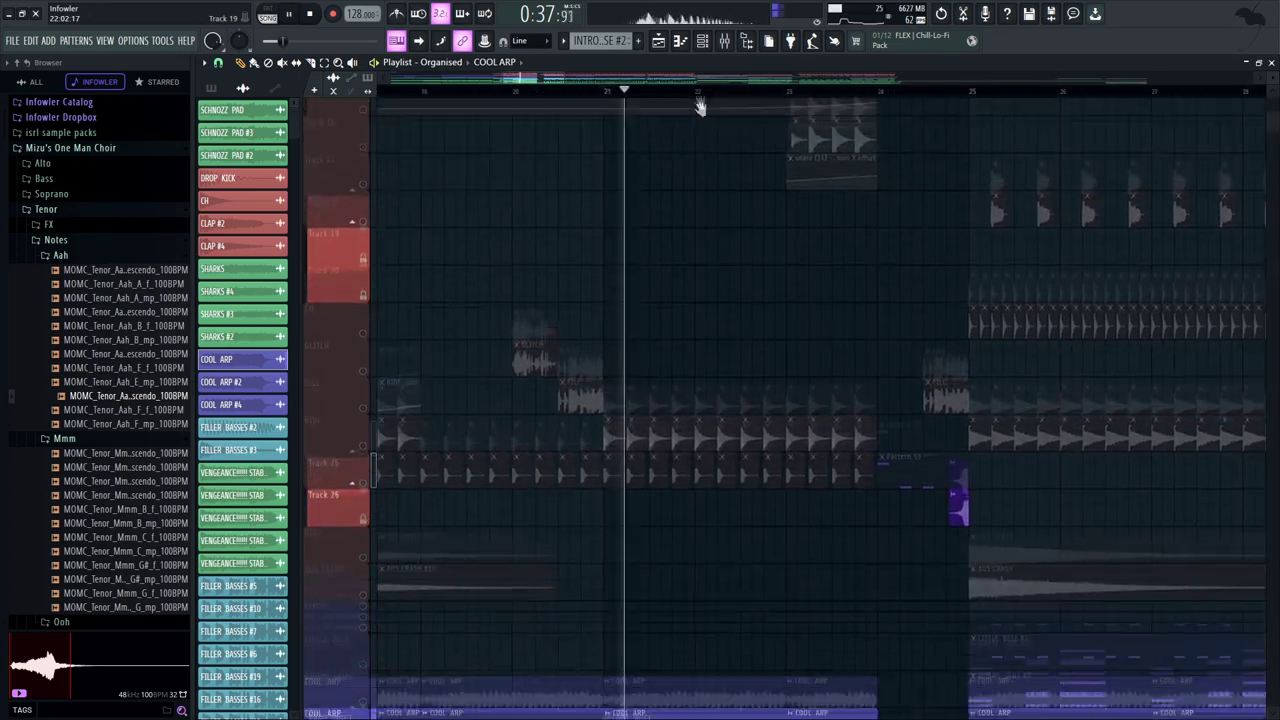
click(767, 94)
key(space)
scroll(660, 480, up, 12)
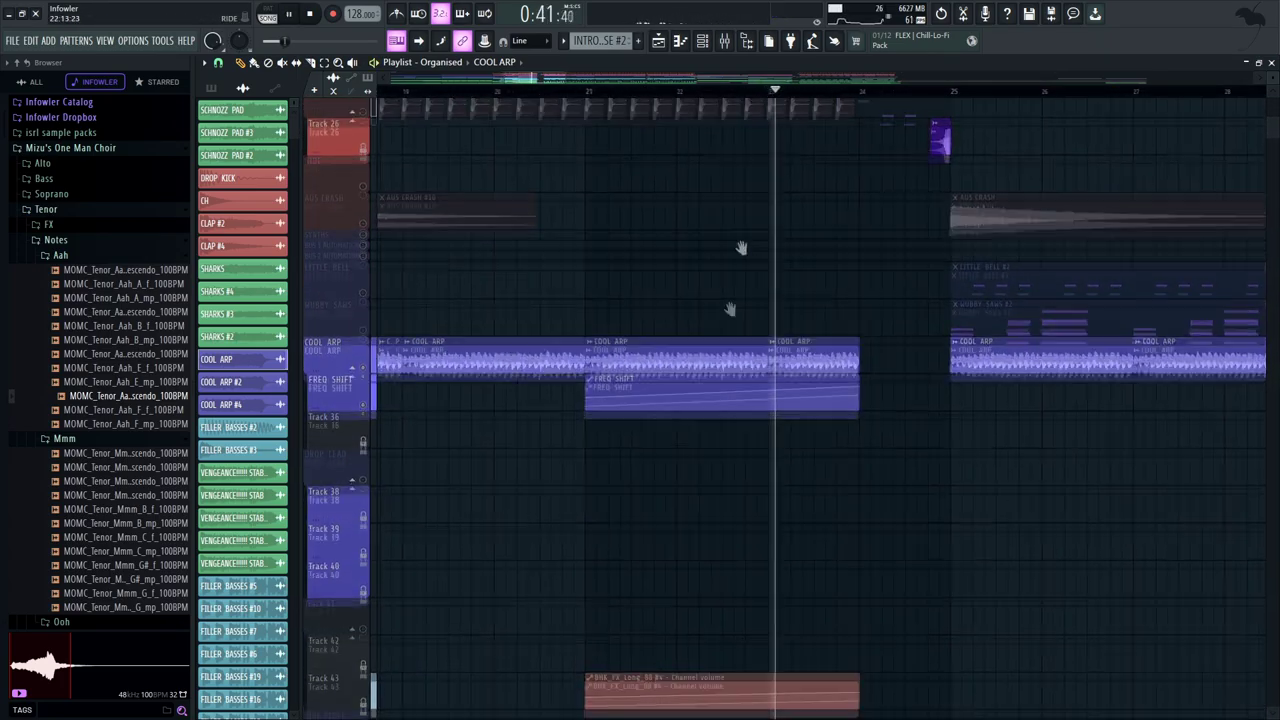
key(space)
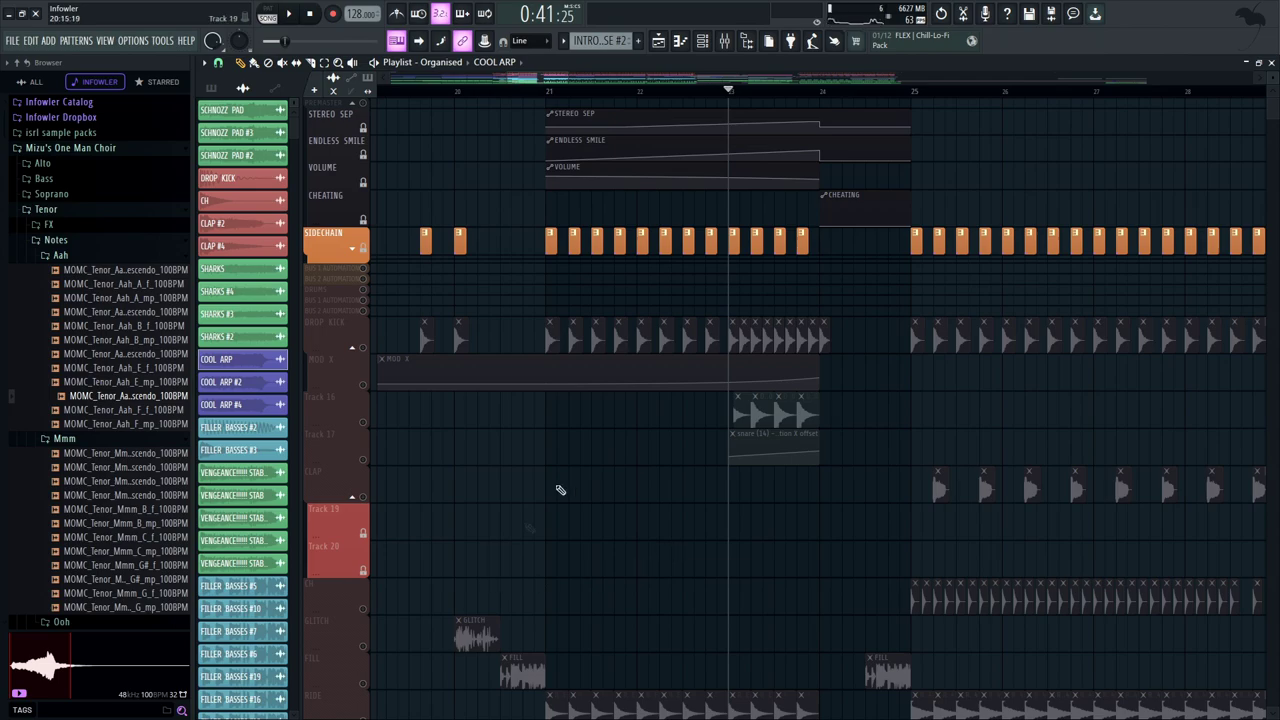
Examine the STEREO SEP, ENDLESS SMILE and VOLUME automation between bars 21 and 24 alongside the SIDECHAIN mixer track
click(547, 91)
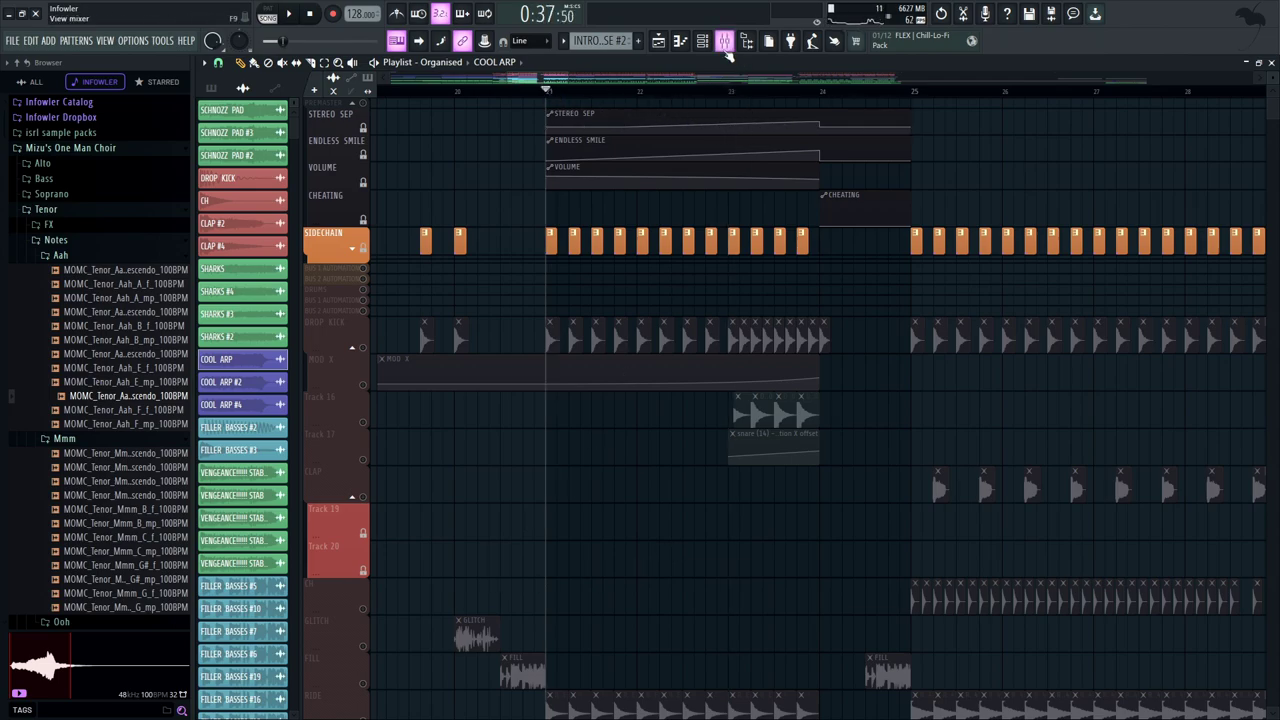
click(724, 40)
click(724, 40)
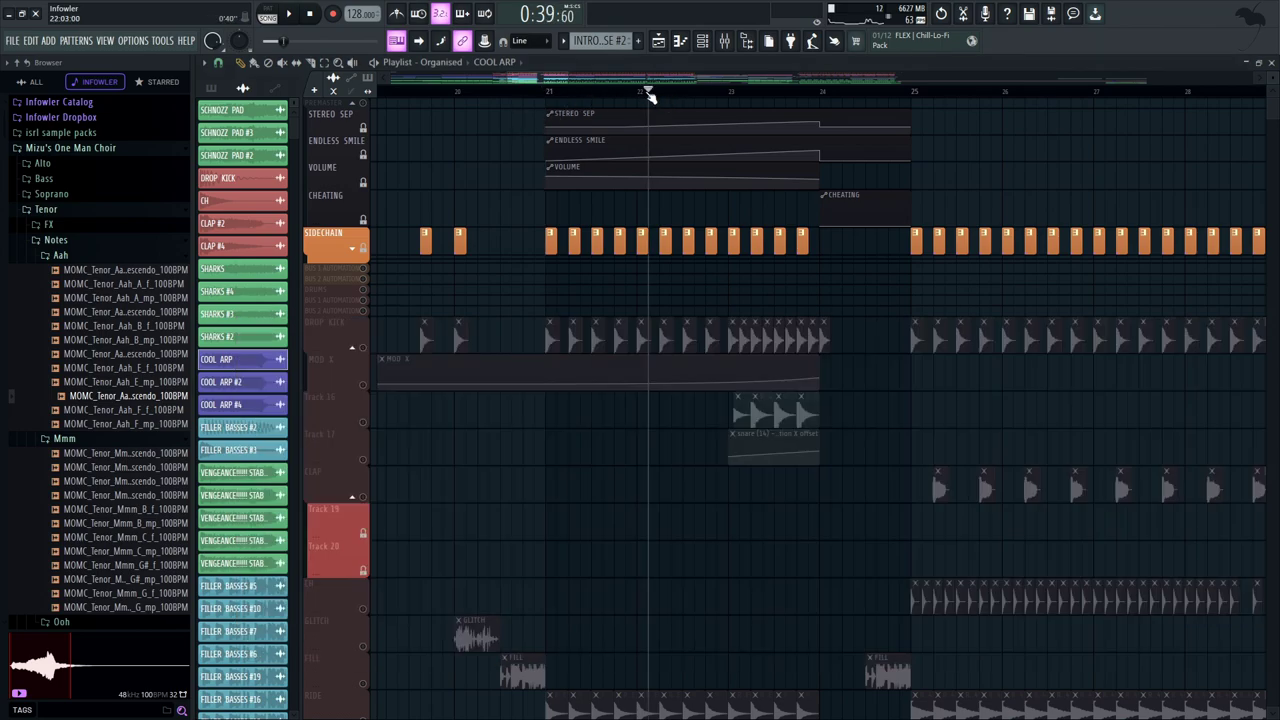
click(724, 40)
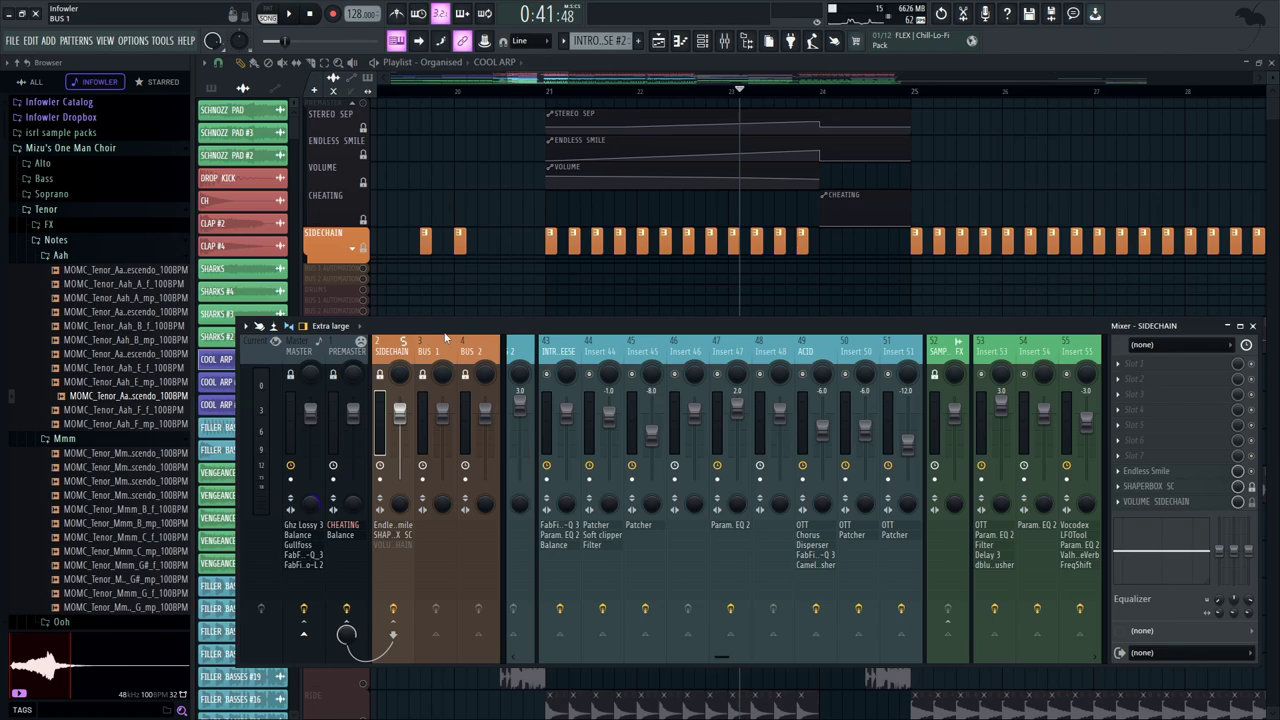
key(F9)
click(827, 92)
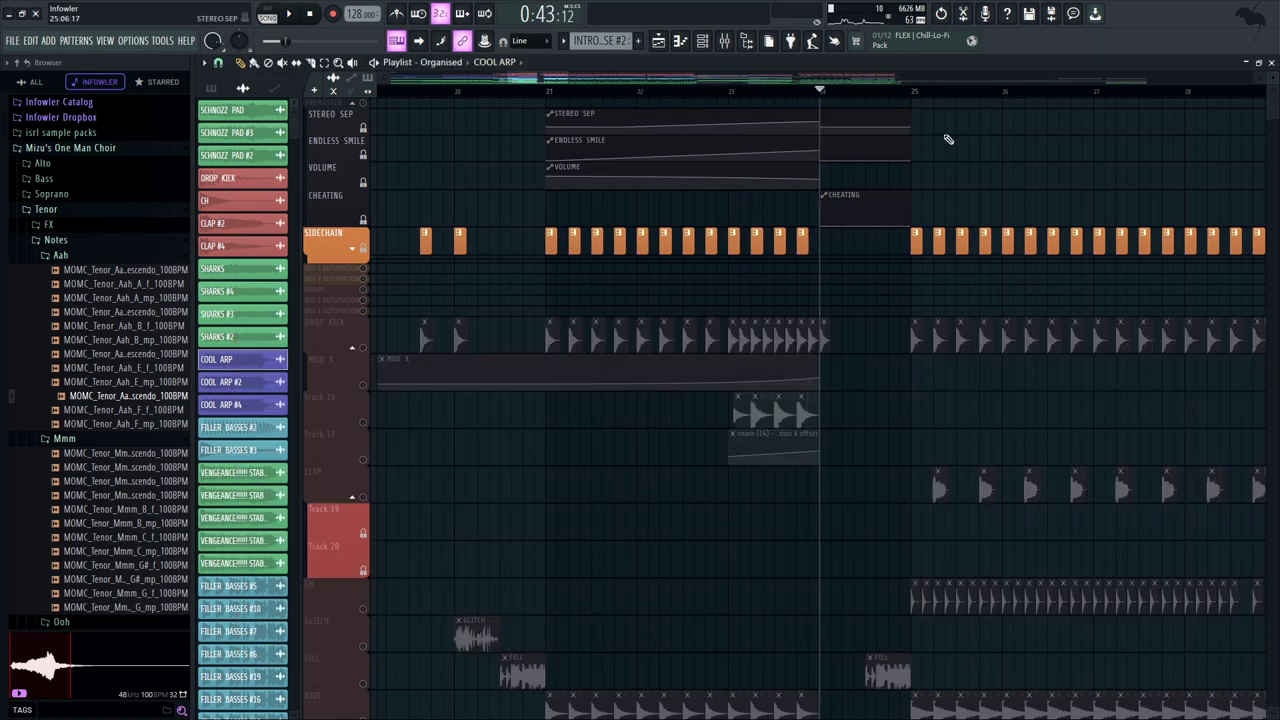
Solo the INTRO REESE track that holds the Various_2_-_Crowd_1 #2 clips from bar 17
scroll(733, 354, down, 5)
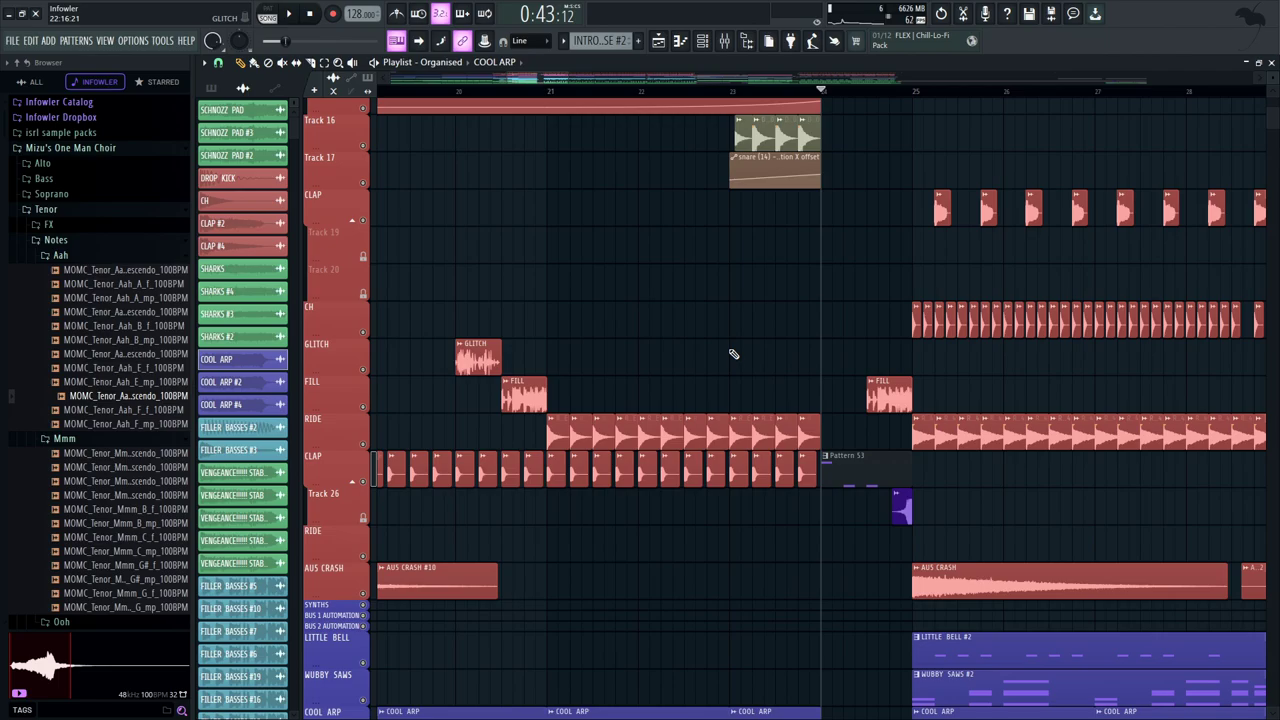
scroll(733, 354, left, 3)
scroll(814, 363, down, 8)
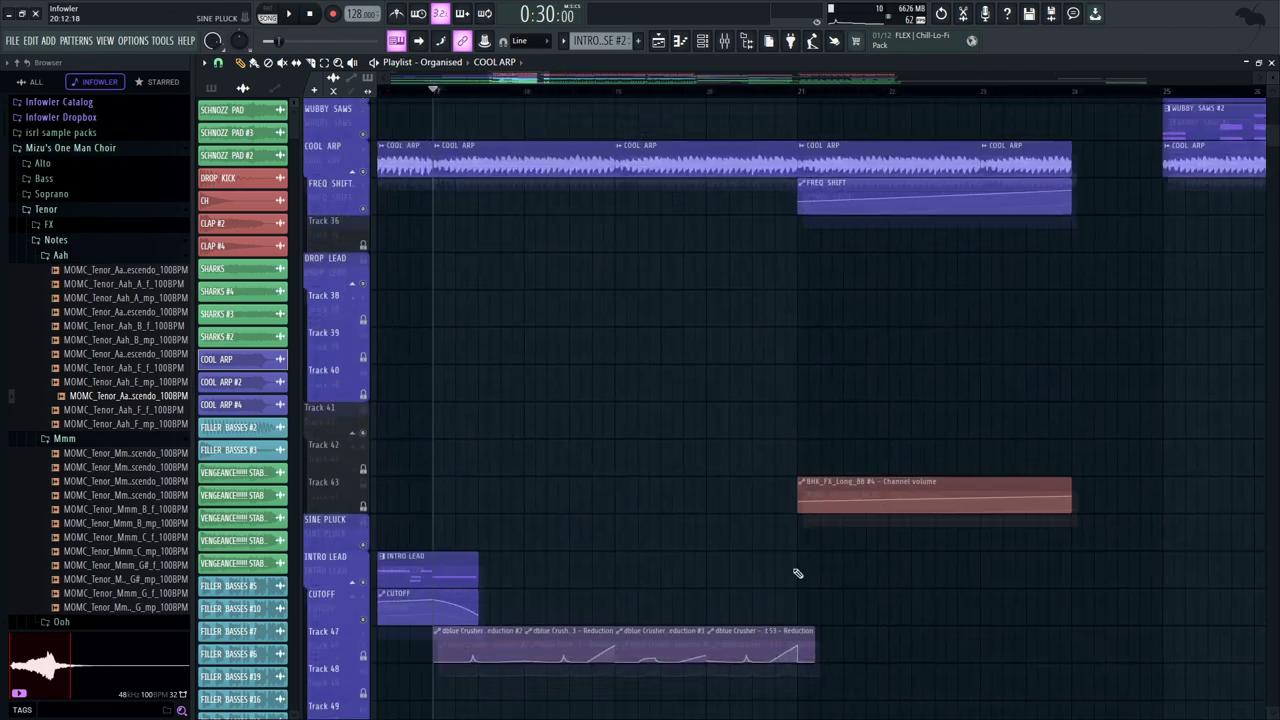
scroll(994, 180, up, 2)
scroll(794, 257, left, 1)
scroll(560, 171, down, 6)
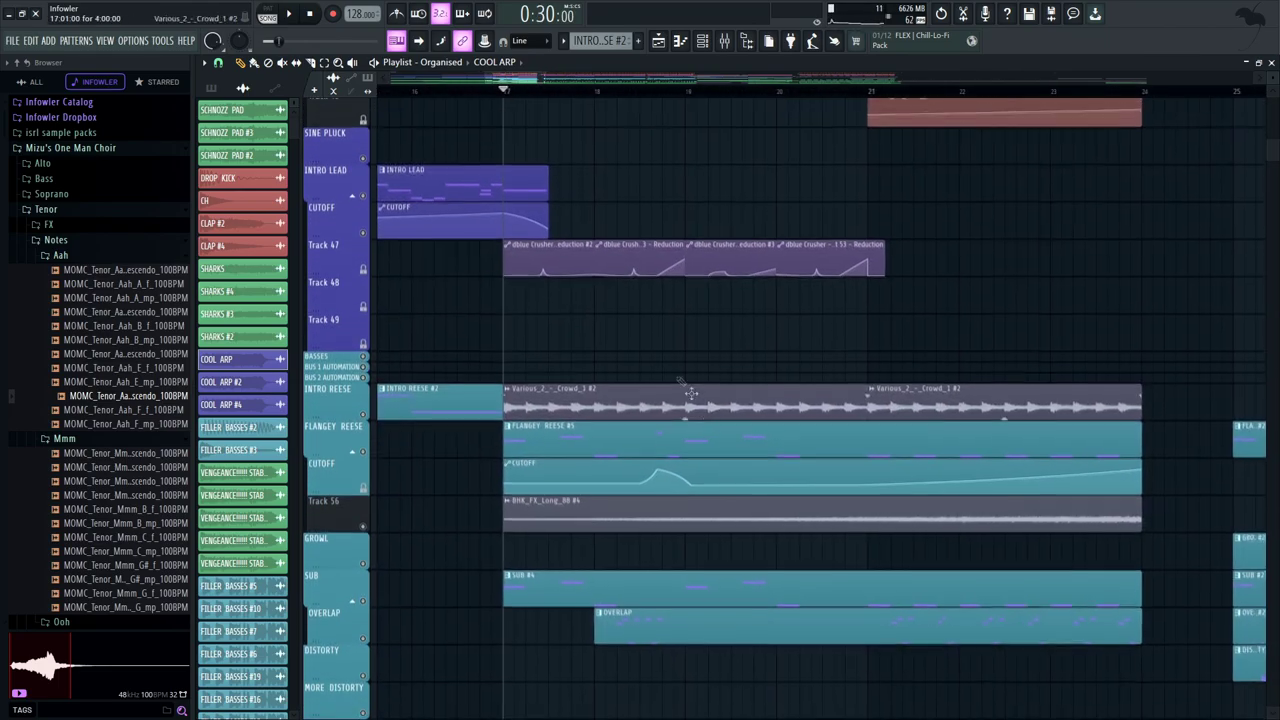
right_click(363, 415)
Play the crowd loop from bar 17 and show the sample settings of the Various_2_-_Crowd_1 #2 clip
scroll(640, 370, down, 2)
scroll(660, 320, left, 1)
key(space)
double_click(738, 303)
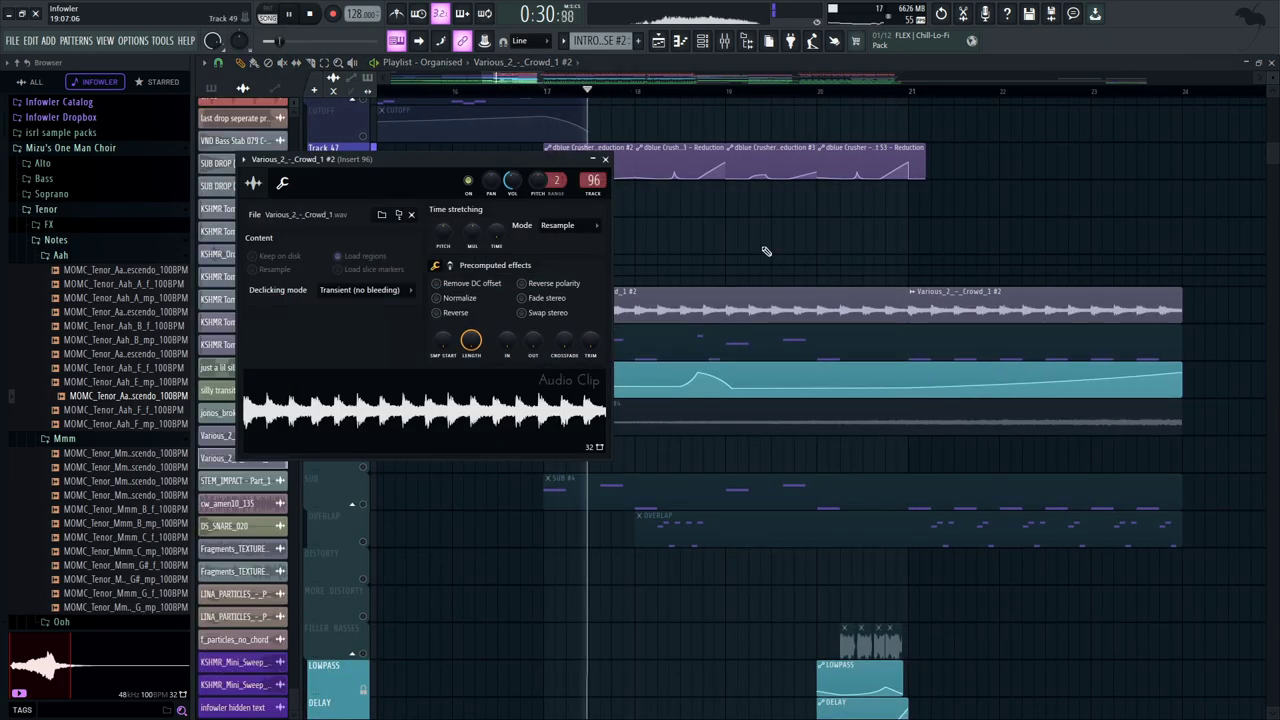
drag(766, 251, 743, 286)
Play the crowd loop with its mixer track, Insert 96, and that track's effects in view, and close the mixer
key(space)
click(724, 41)
key(space)
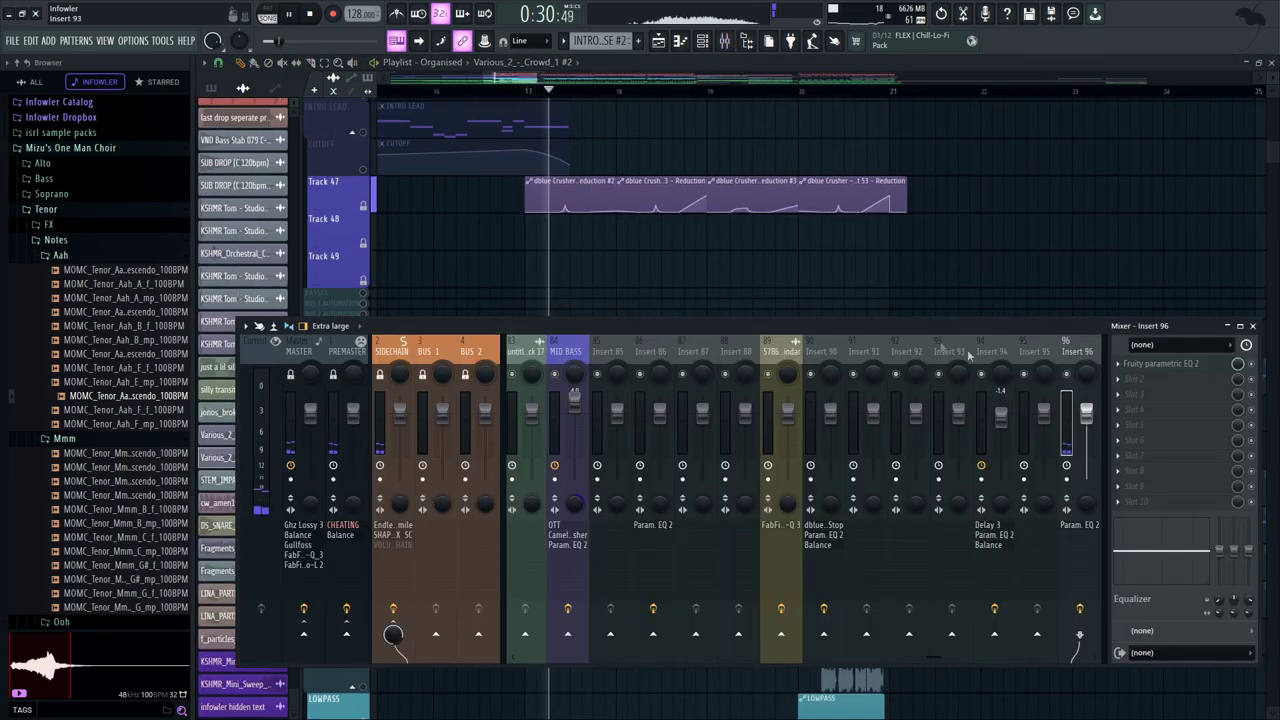
key(space)
drag(607, 309, 646, 251)
click(724, 41)
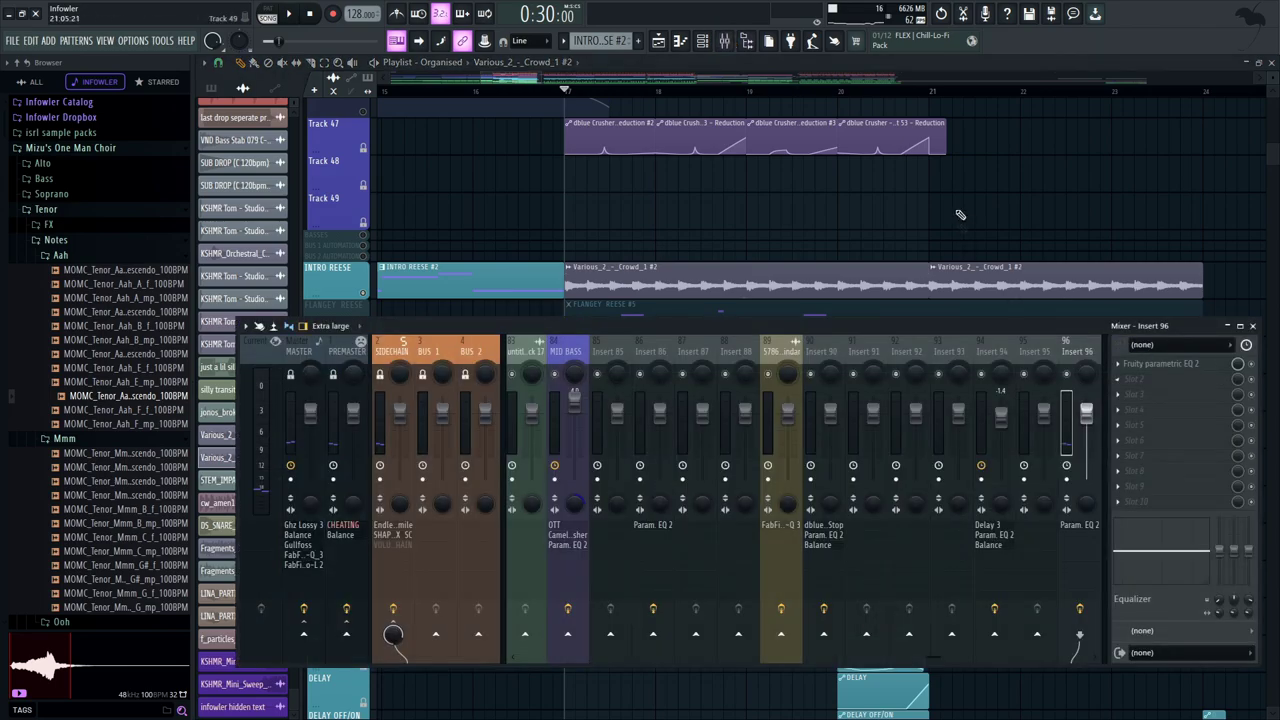
Solo the FLANGEY REESE track, inspect the FLANGEY REESE #5 notes in the piano roll, and play it with the channel rack open
drag(958, 224, 889, 199)
right_click(363, 305)
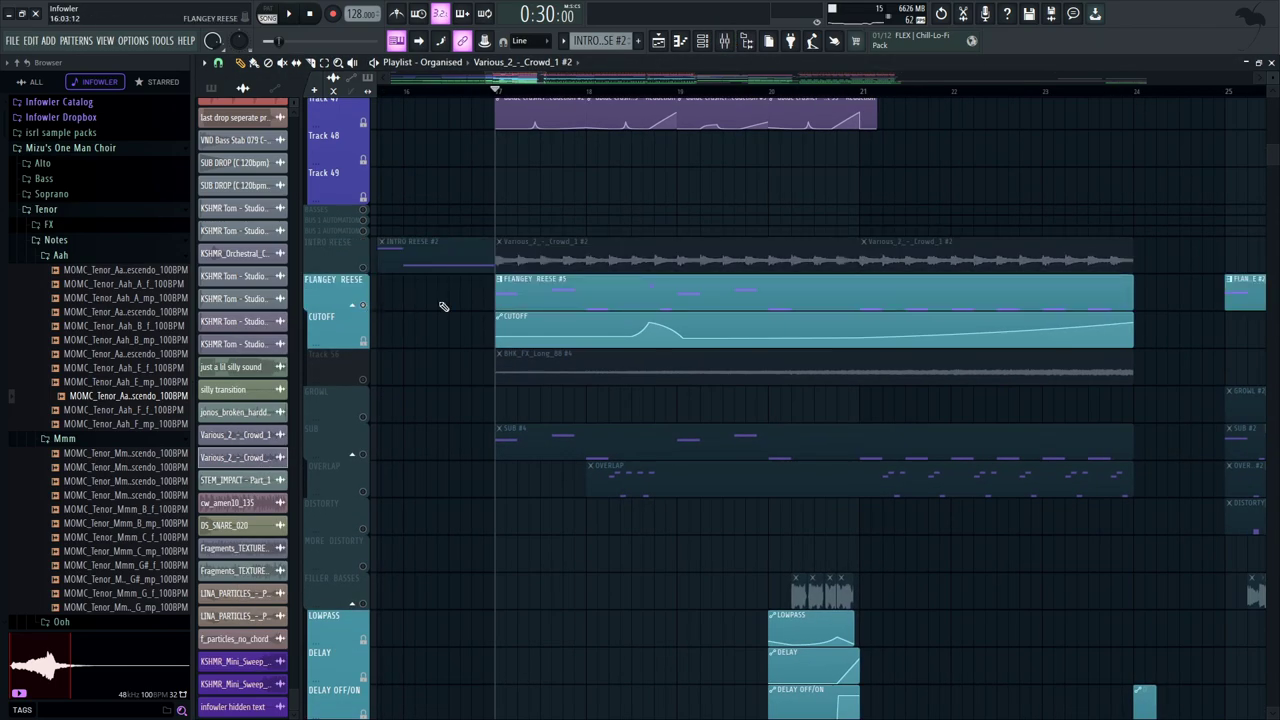
double_click(505, 295)
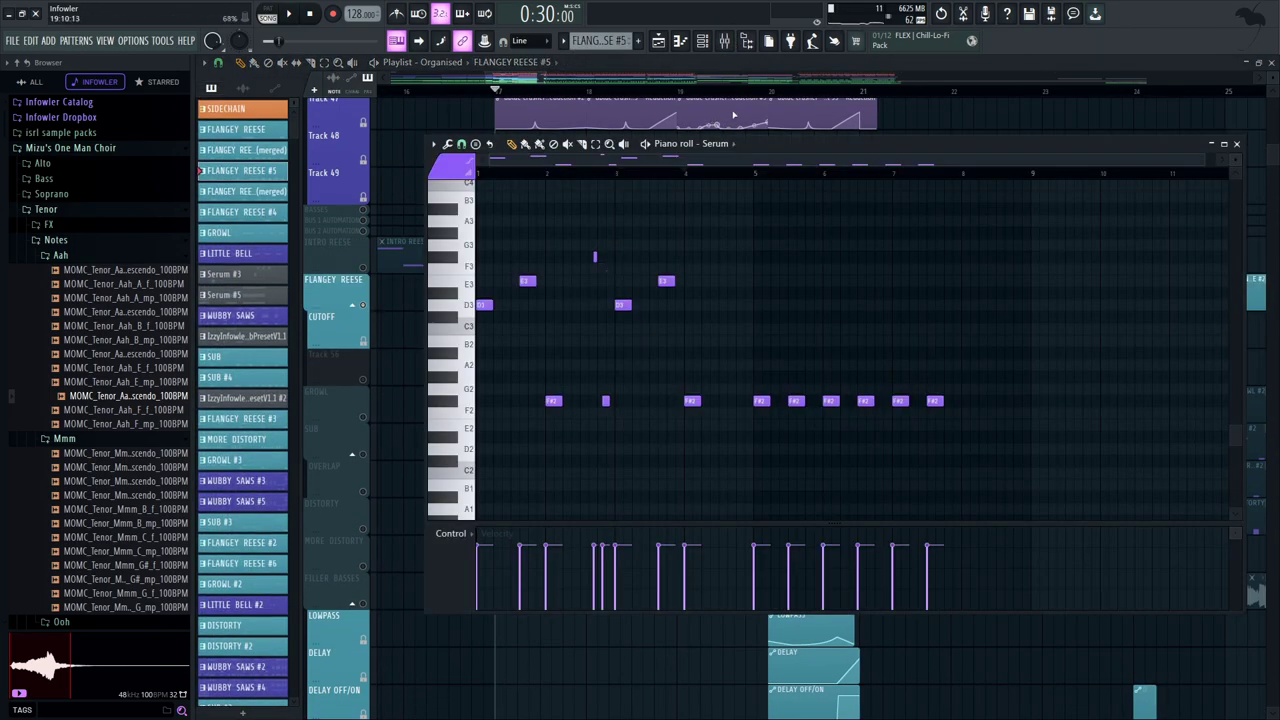
key(F7)
key(space)
key(F6)
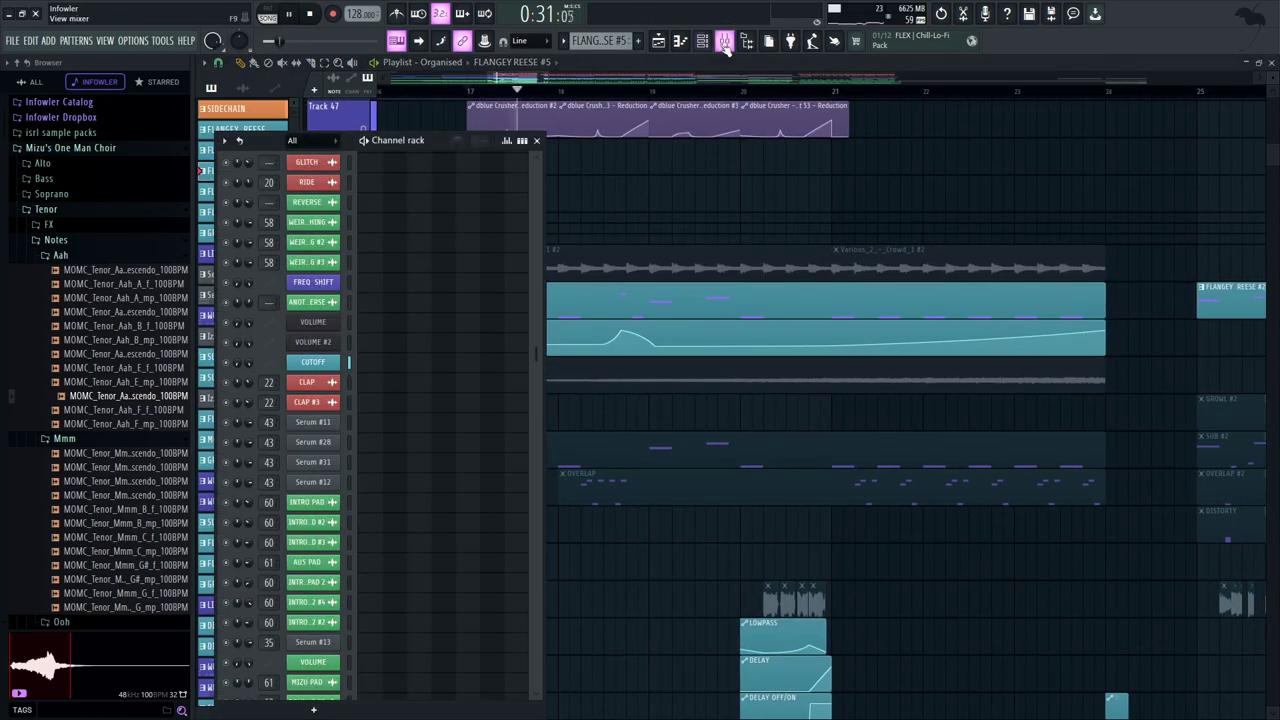
Show the FLANGEY REESE effects on mixer track Insert 44 and play the bass from bar 17
key(F9)
scroll(744, 353, up, 10)
key(space)
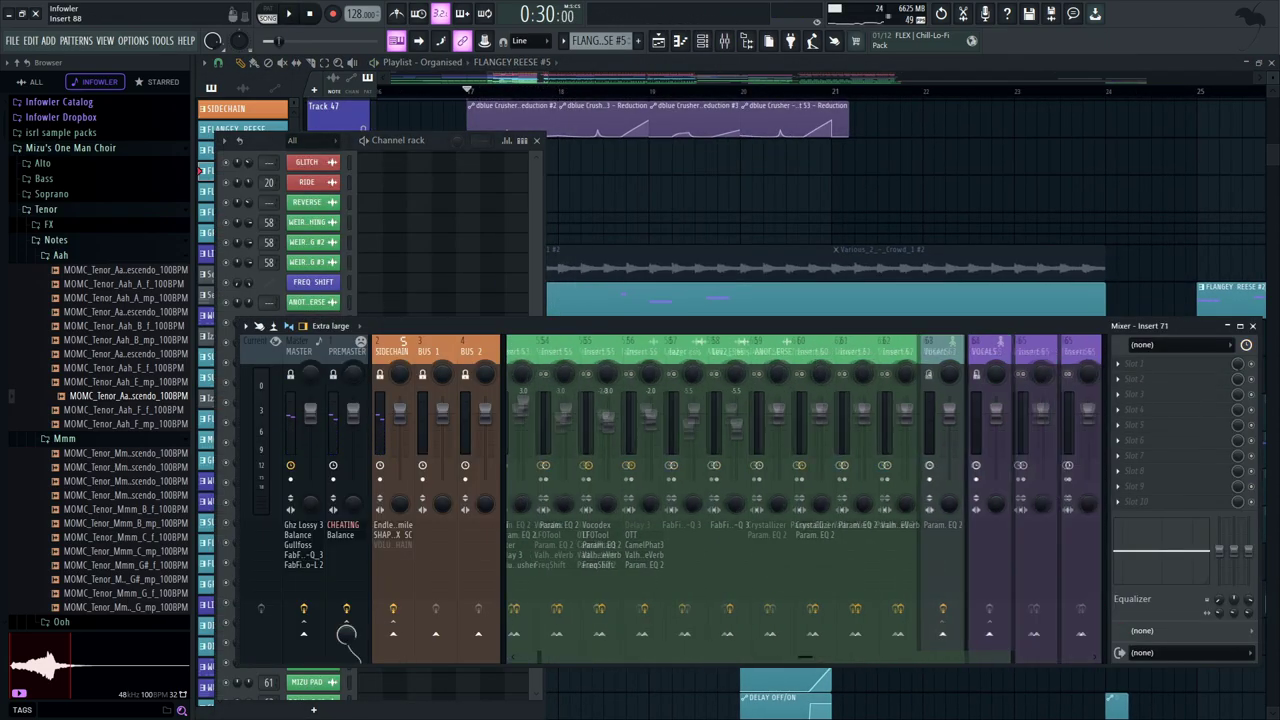
drag(264, 375, 712, 380)
key(space)
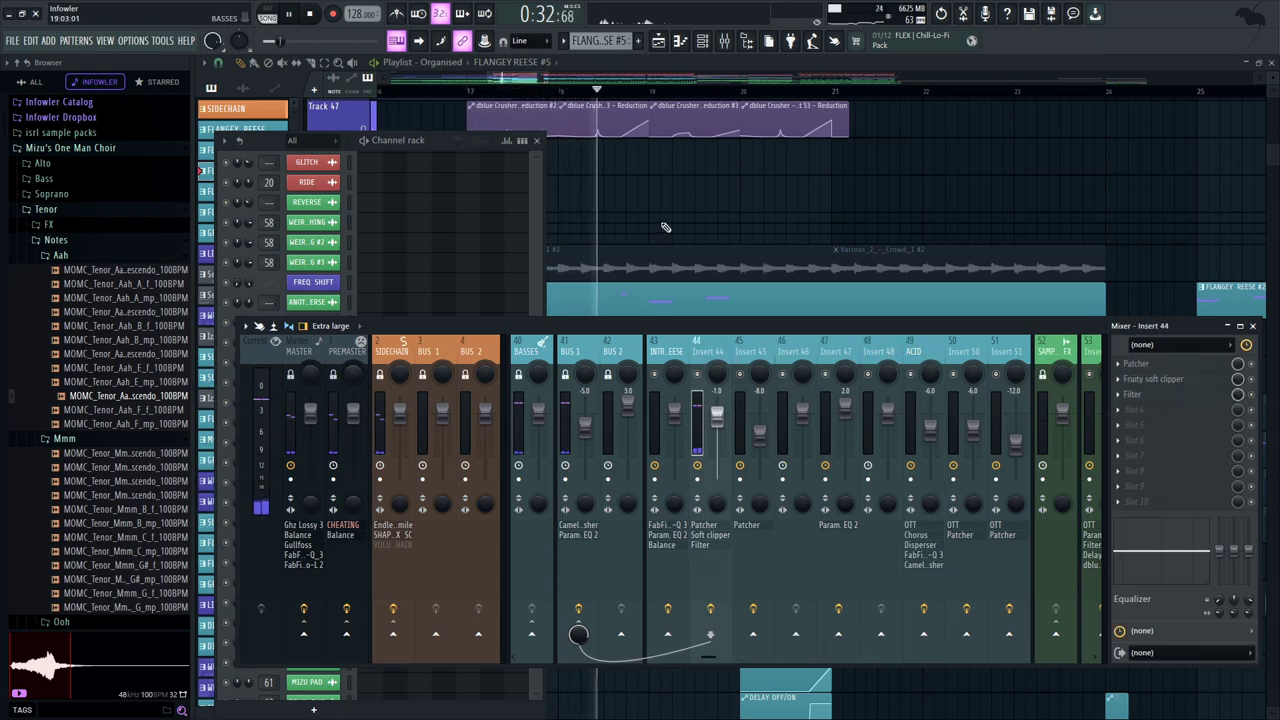
Inspect the Fruity soft clipper on Insert 44 during playback, close the plugin and return to the playlist
click(1150, 379)
key(space)
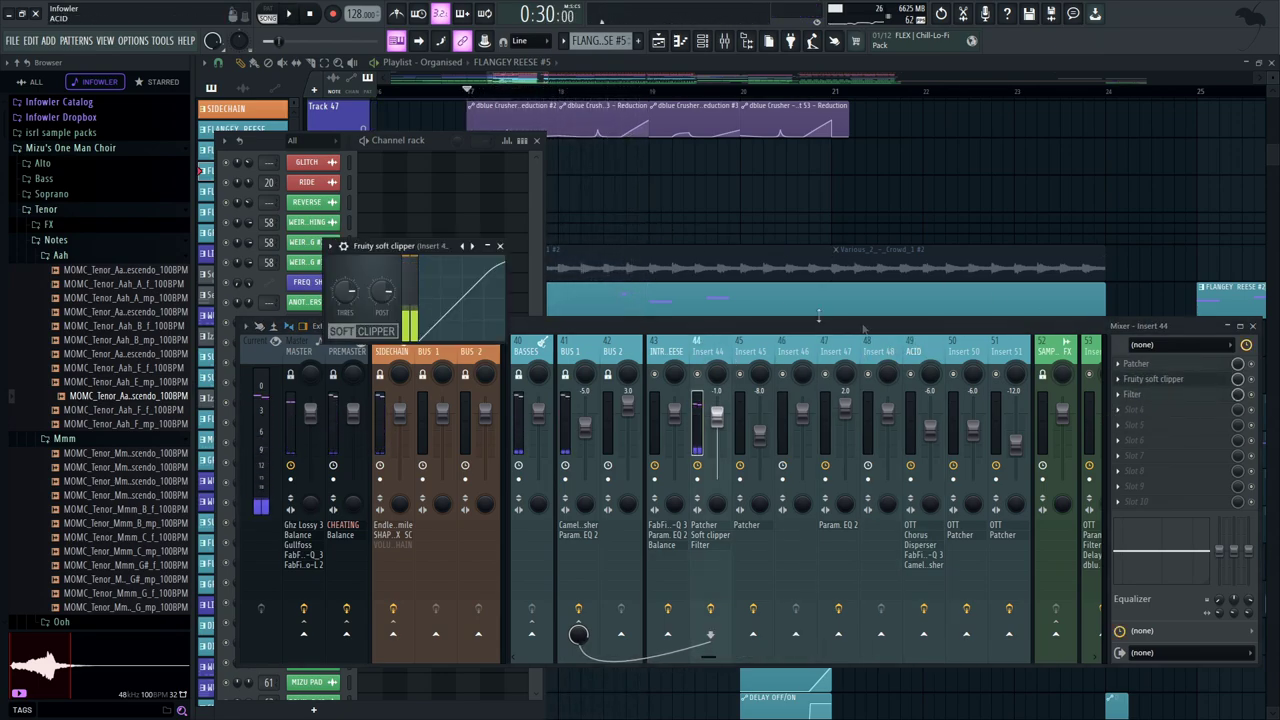
key(space)
click(500, 246)
key(F5)
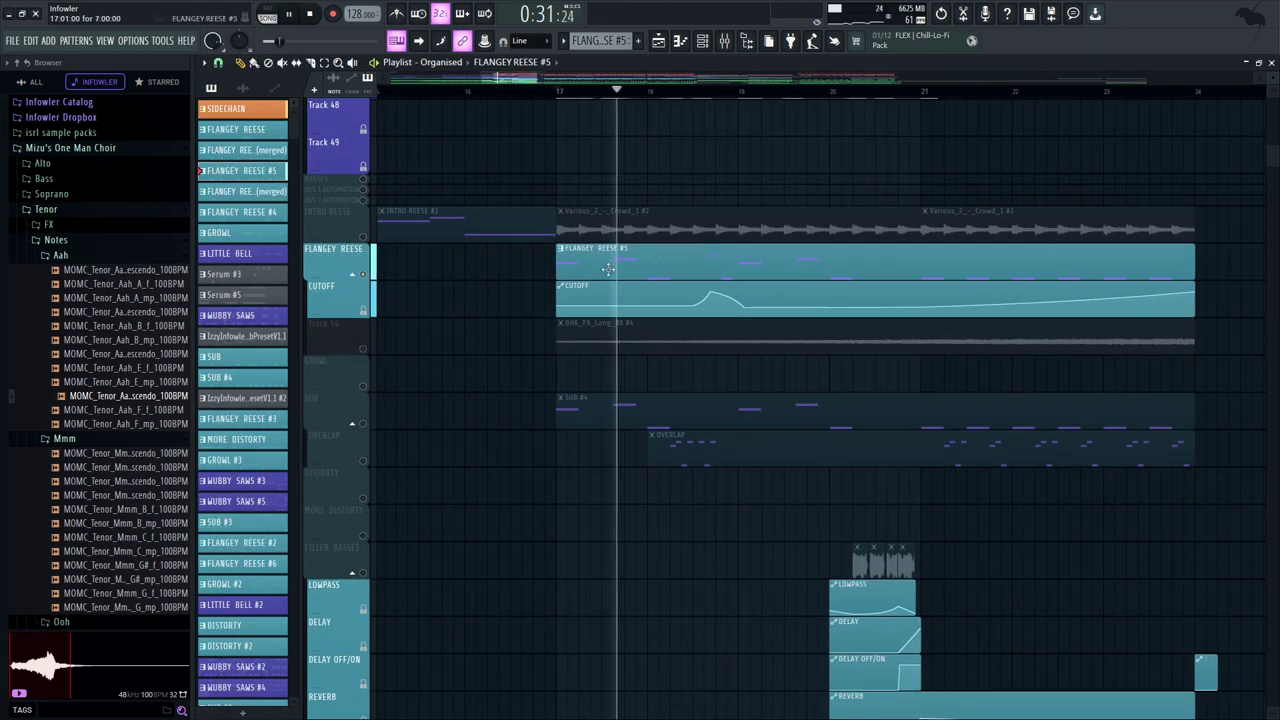
key(space)
Unmute the SUB and OVERLAP tracks and play them with the FLANGEY REESE from bar 17, checking levels in the mixer
click(364, 424)
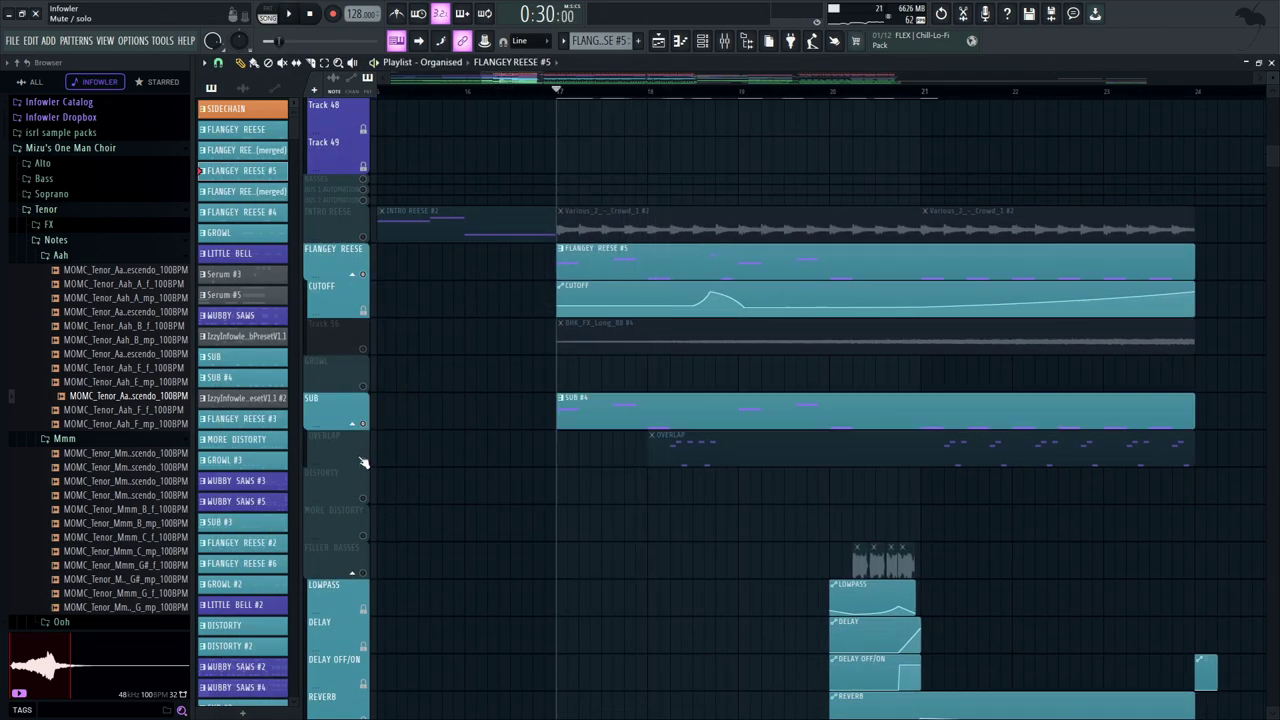
click(363, 459)
key(space)
click(724, 41)
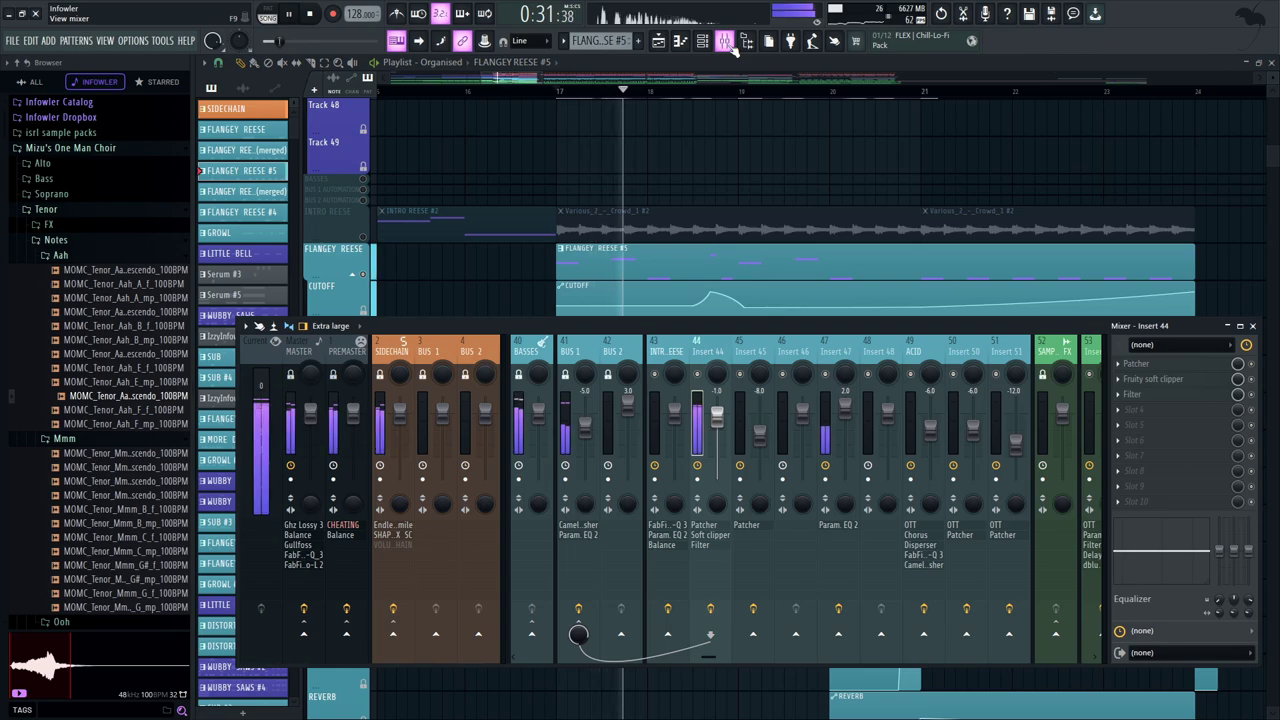
click(724, 41)
key(space)
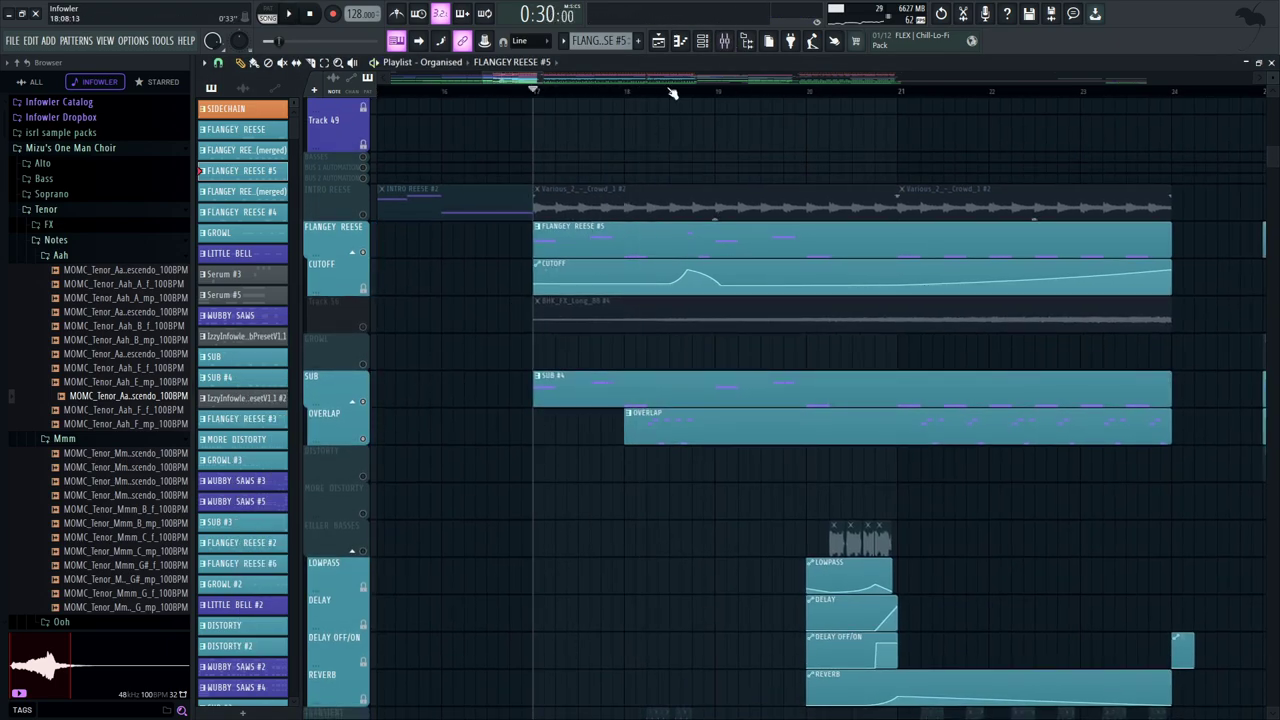
Solo Track 56 and open its BHK_FX_Long_88 #4 riser clip
scroll(594, 211, down, 5)
key(space)
scroll(562, 470, up, 6)
right_click(363, 356)
click(619, 345)
double_click(619, 345)
Play the BHK_FX_Long_88 #4 riser, skipping ahead through bars 18 and 21 to just before bar 24
key(space)
click(648, 92)
click(945, 90)
click(1134, 90)
key(space)
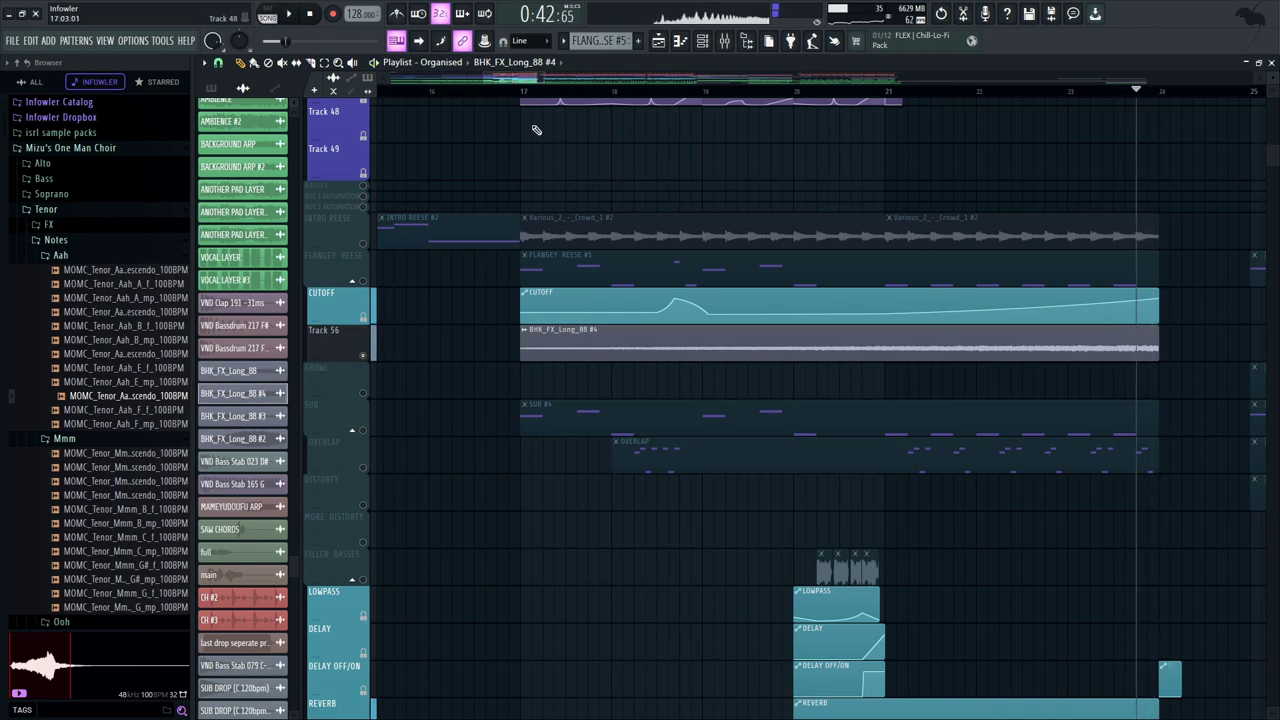
Solo the FILLER BASSES track and play its clips with the LOWPASS, DELAY and REVERB automation from bar 20
scroll(637, 486, down, 8)
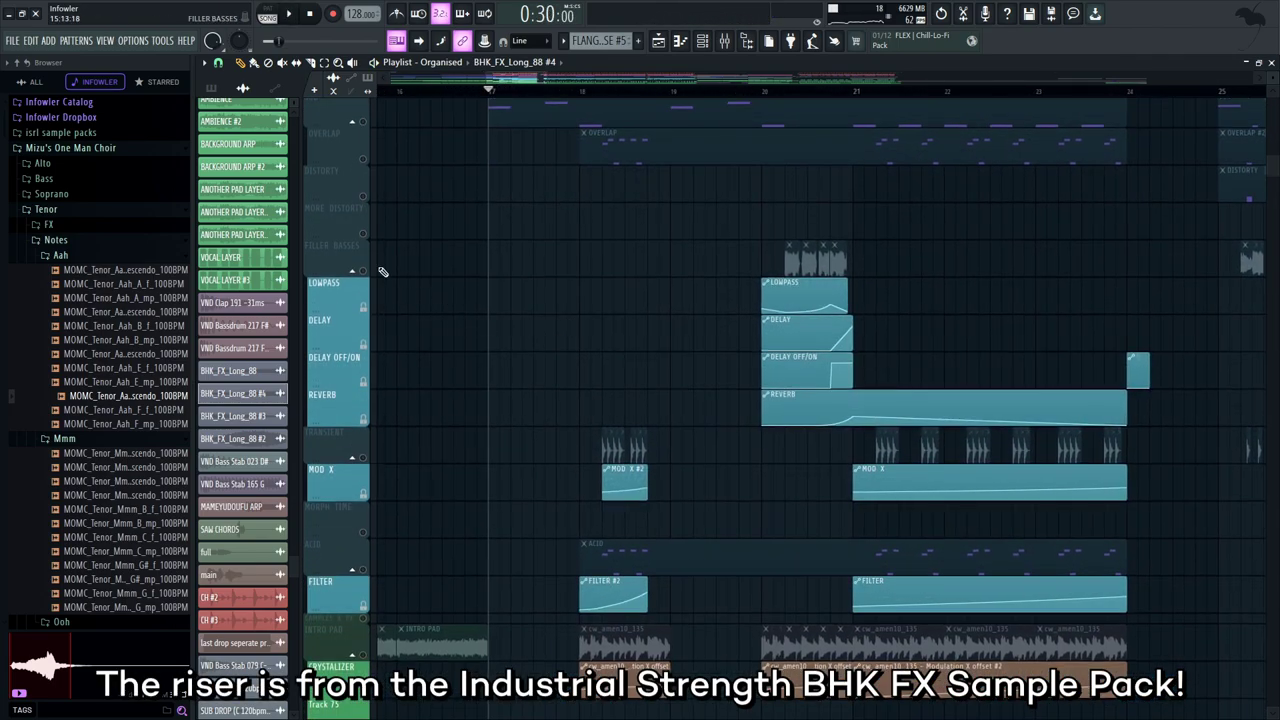
click(366, 273)
scroll(643, 237, down, 1)
click(762, 90)
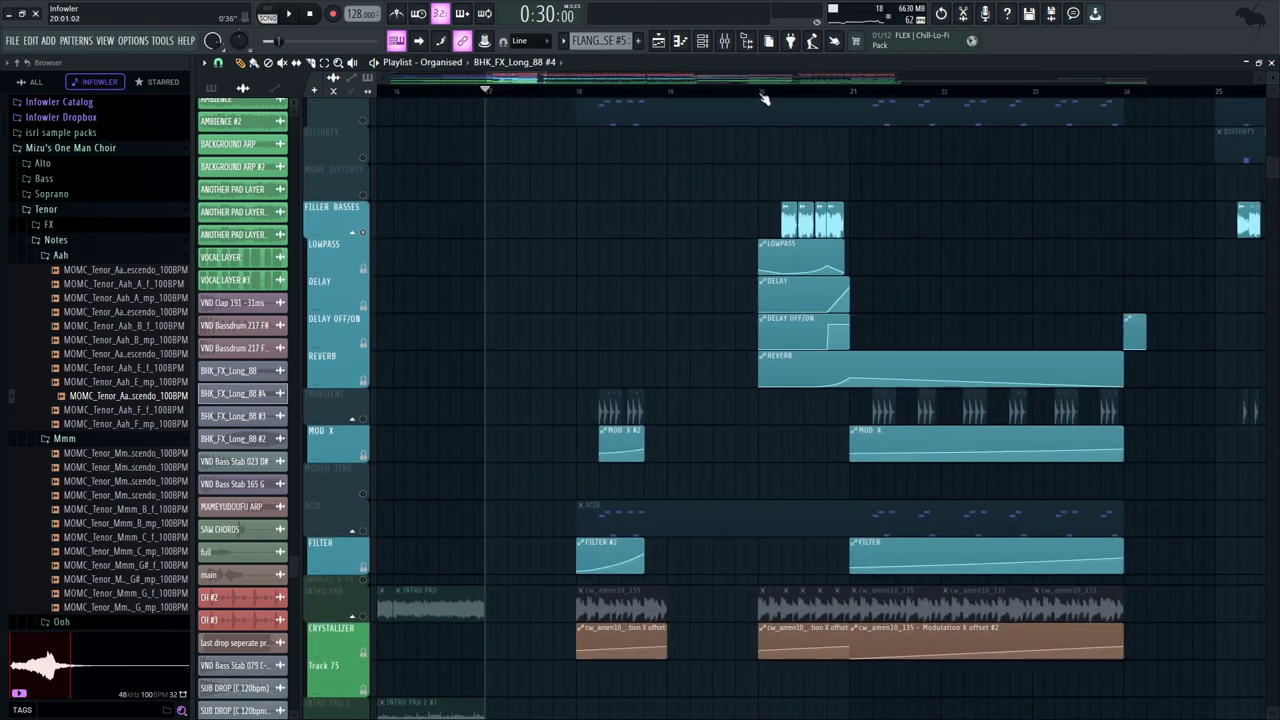
mouse_move(977, 207)
mouse_down()
mouse_move(763, 280)
mouse_move(880, 240)
mouse_up()
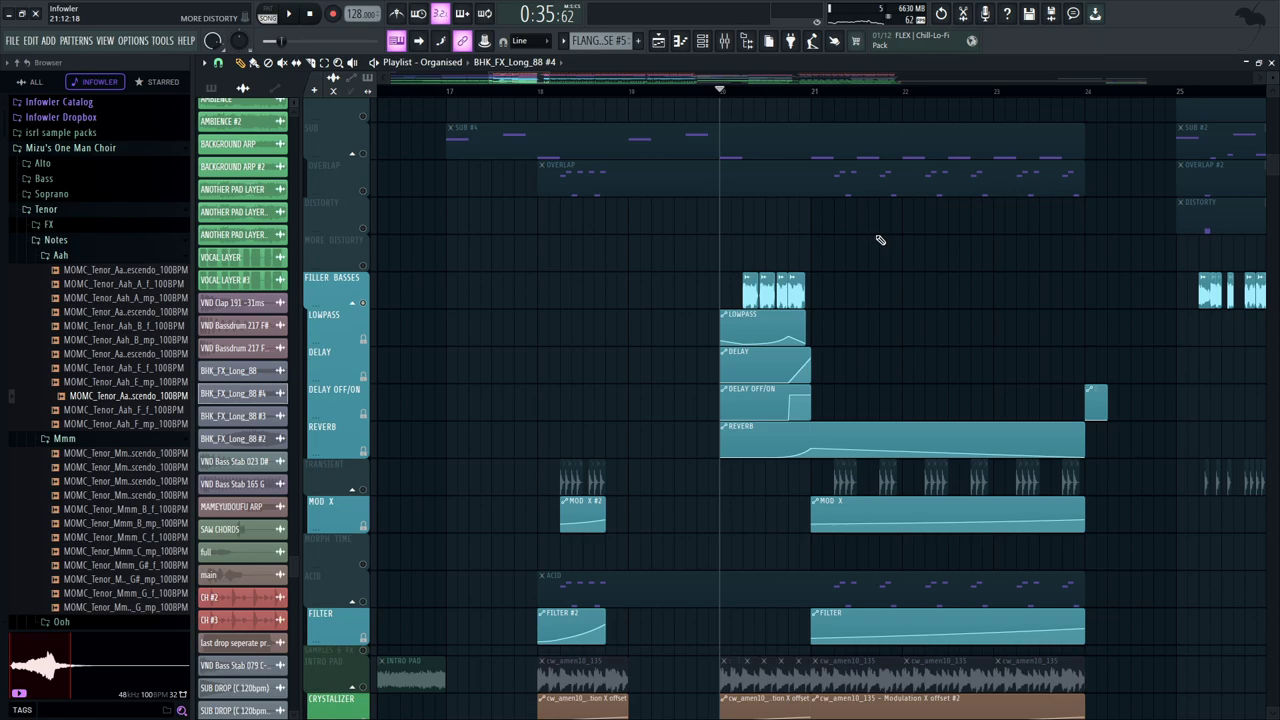
key(space)
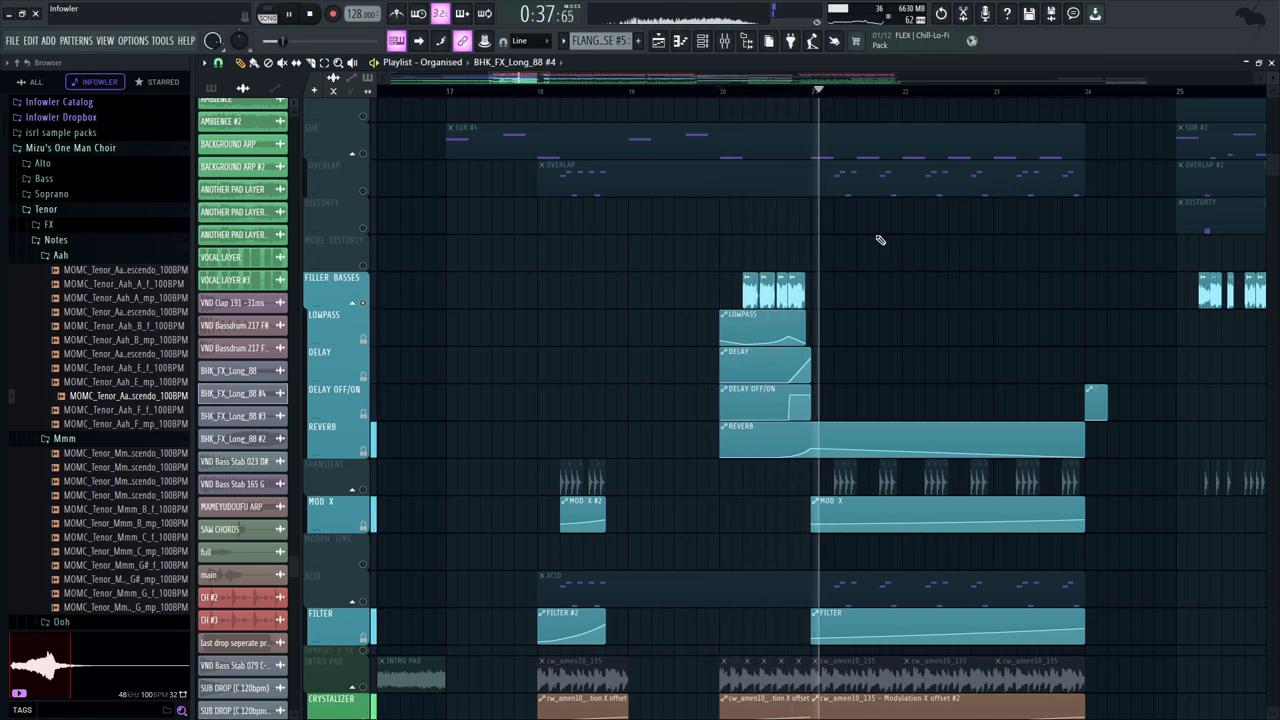
scroll(657, 289, down, 2)
key(space)
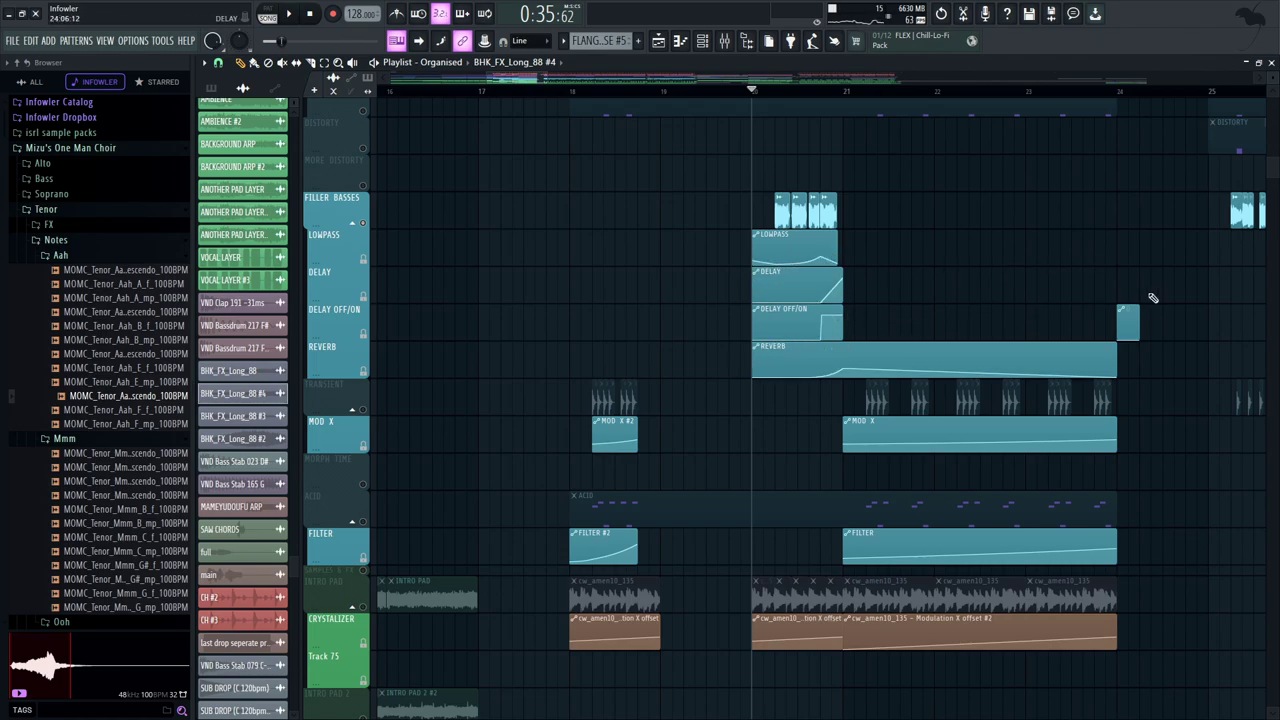
Solo the TRANSIENT track, place the playhead at its first clip in bar 18 and open that clip
drag(521, 291, 631, 282)
click(358, 405)
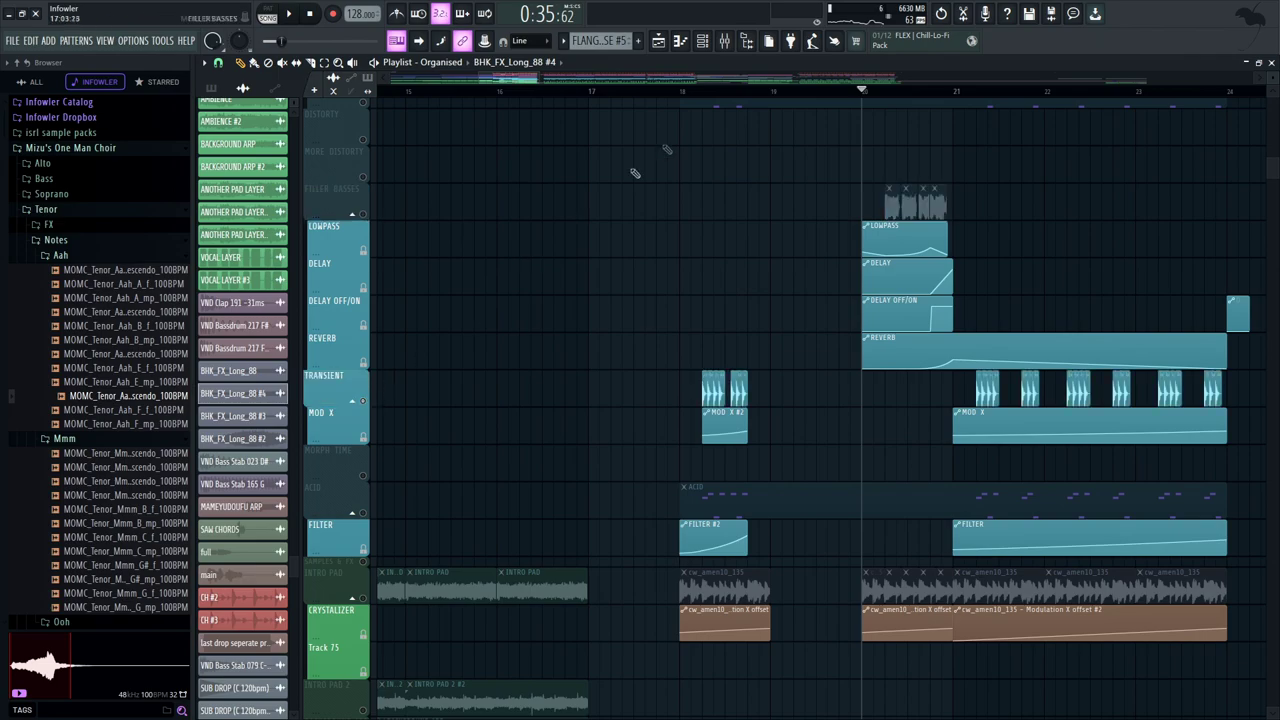
click(710, 95)
double_click(718, 390)
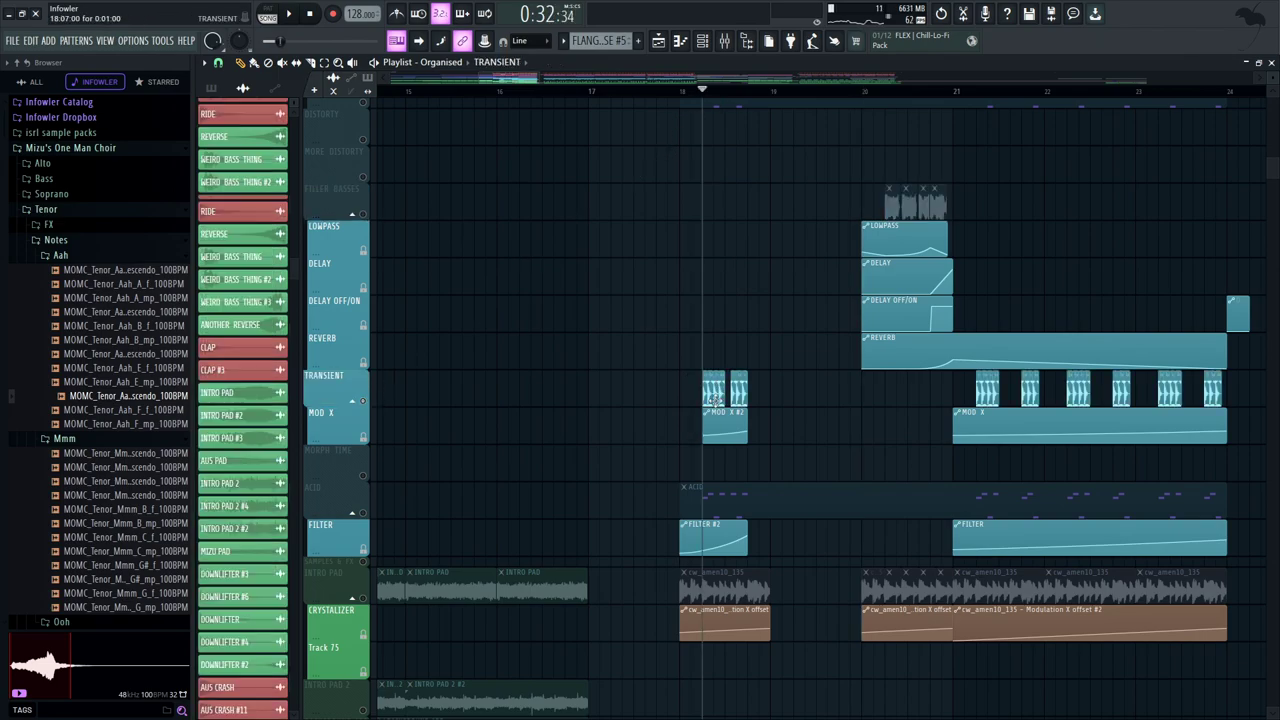
Play the bar 18 TRANSIENT clips with their MOD X #2 automation, stop, and place the playhead at bar 21
key(space)
drag(802, 316, 789, 286)
key(space)
click(940, 92)
drag(1017, 193, 995, 201)
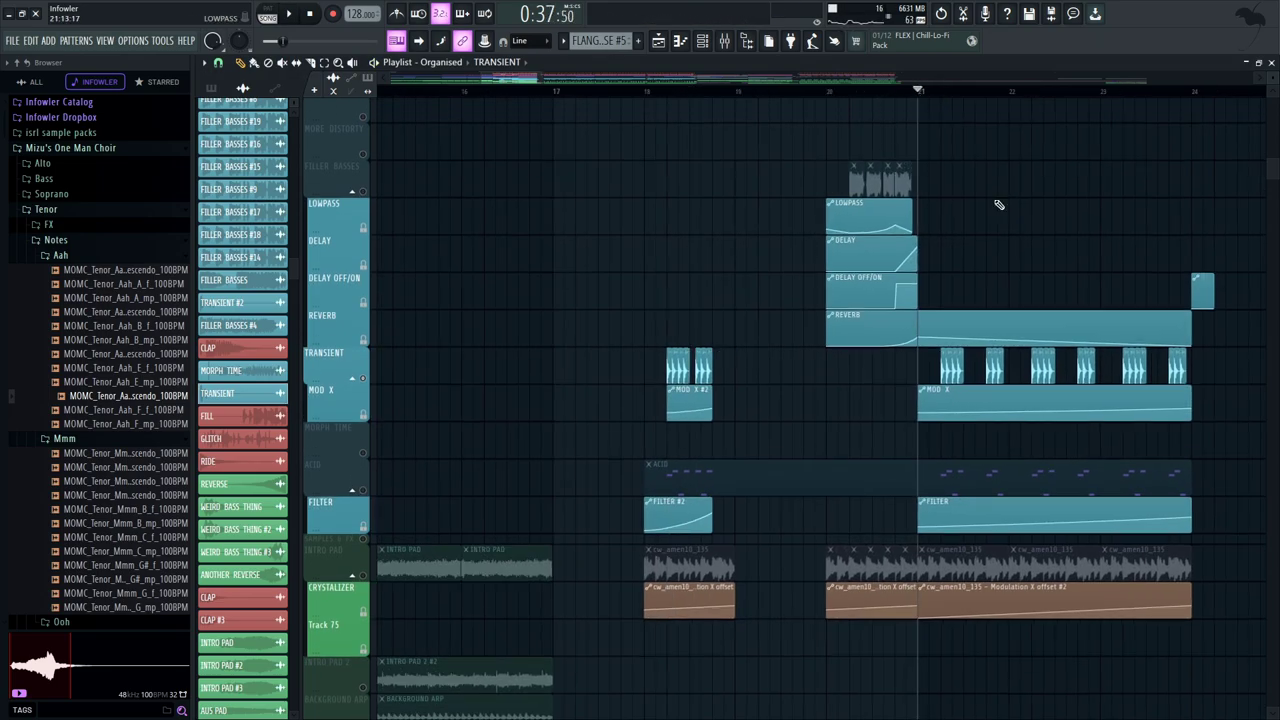
Solo the ACID track and play its pattern with the FILTER #2 automation from bar 18
click(366, 493)
click(650, 93)
drag(709, 207, 646, 80)
key(space)
drag(620, 149, 648, 405)
scroll(648, 405, up, 5)
key(space)
click(366, 387)
drag(652, 276, 643, 216)
key(space)
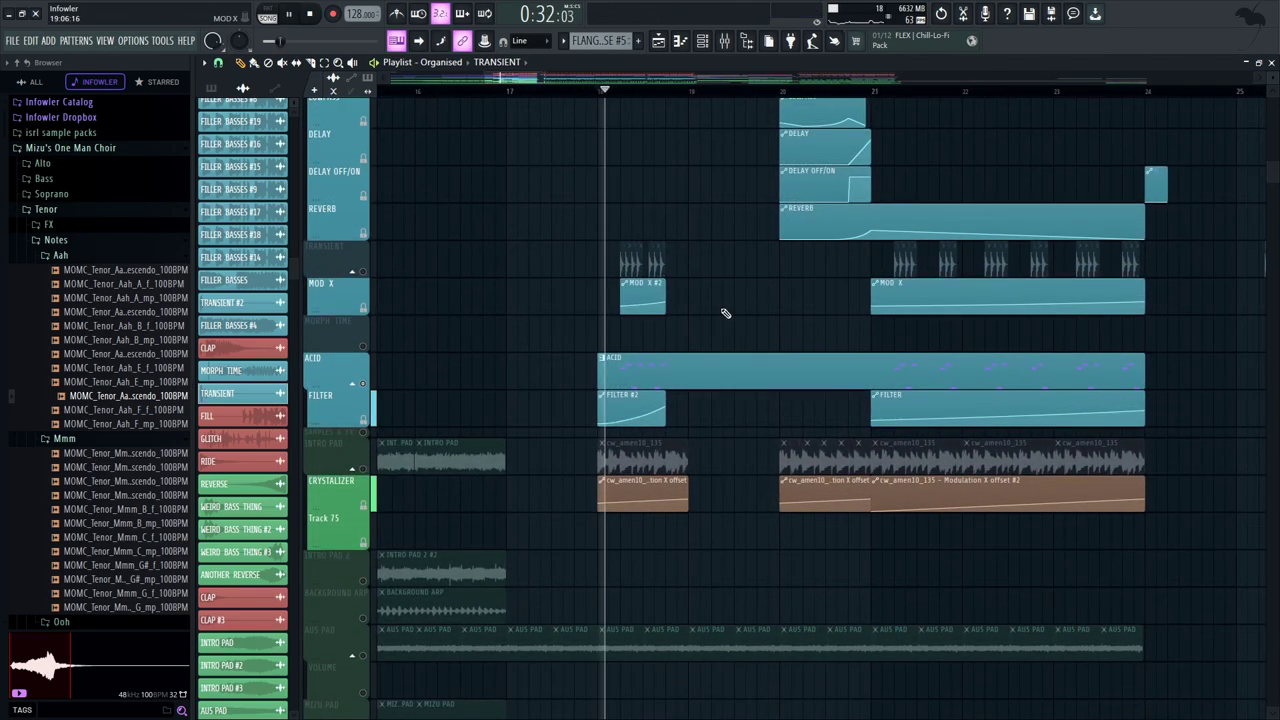
Open the ACID pattern's notes and show its Serum #10 instrument from the channel rack
double_click(689, 367)
key(F6)
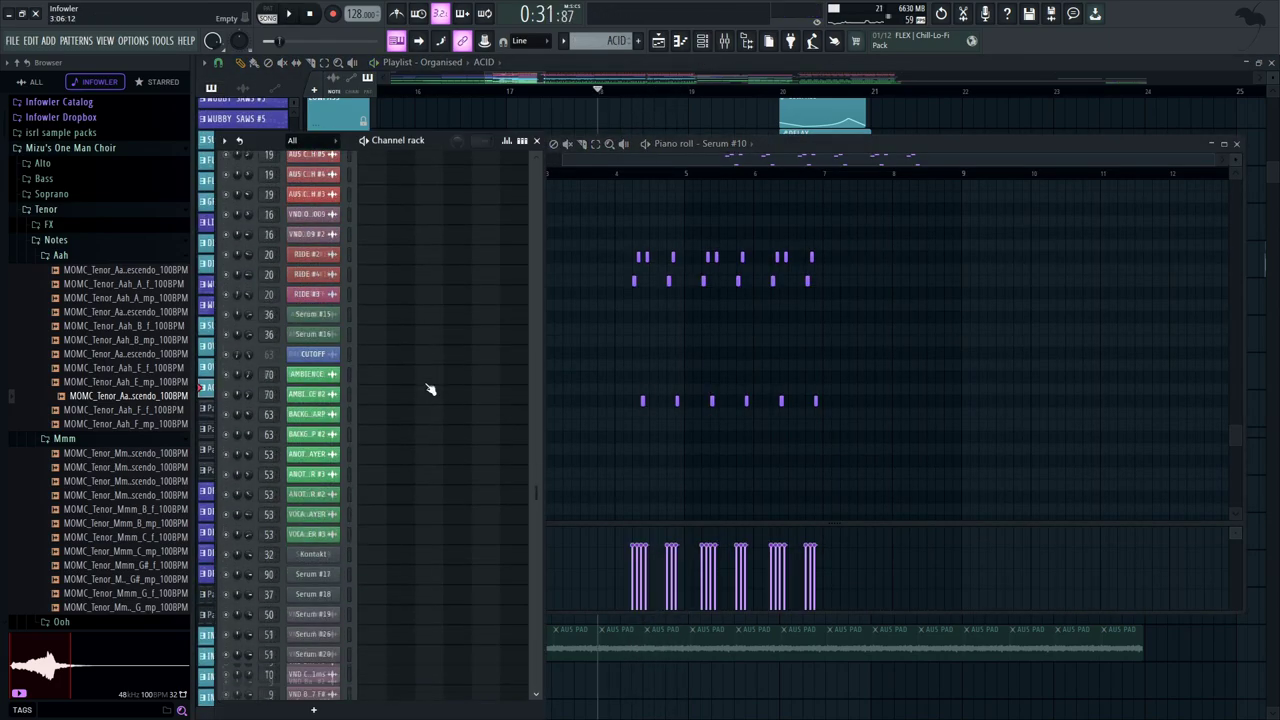
scroll(453, 435, down, 8)
drag(537, 631, 538, 309)
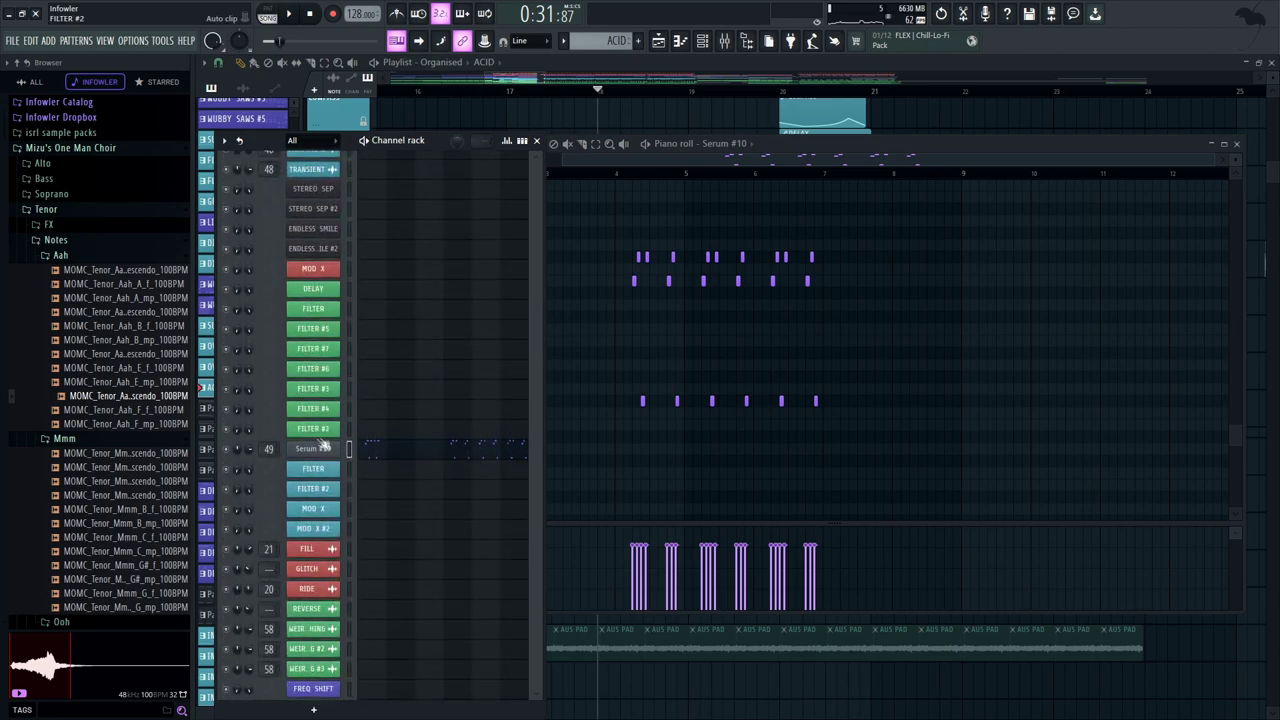
click(322, 452)
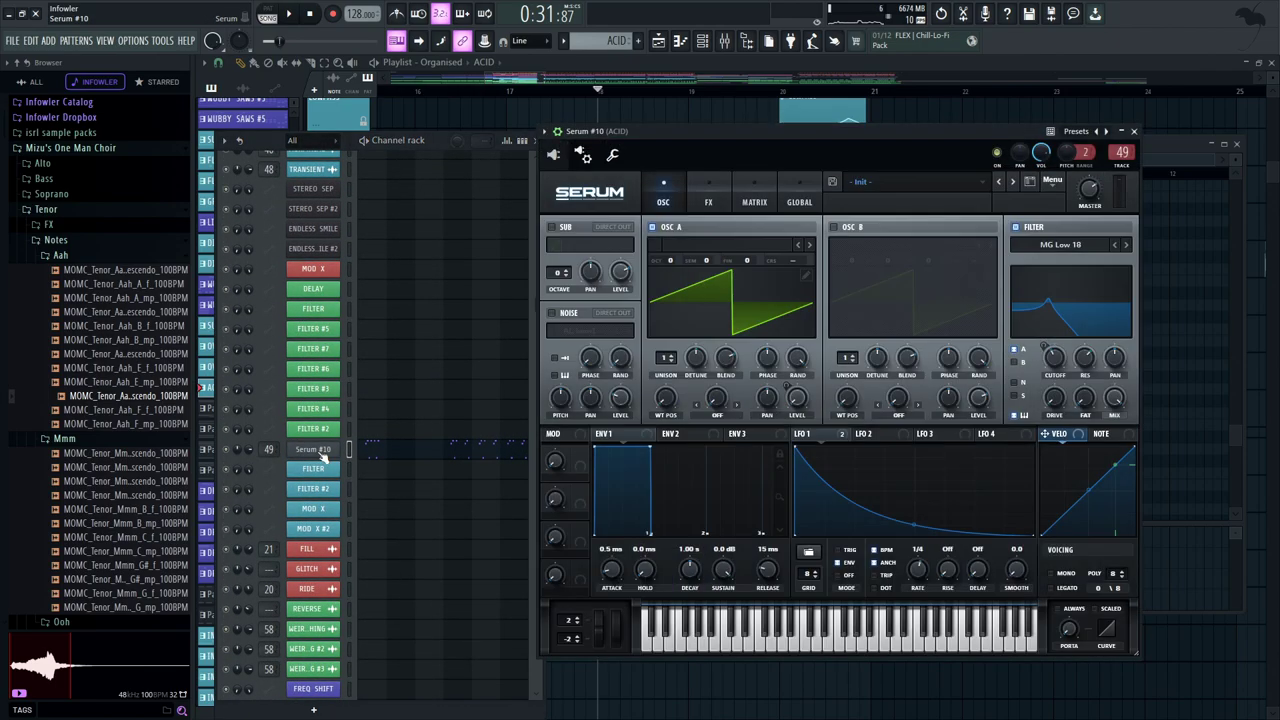
Open the ACID mixer track and inspect its OTT and Fruity Chorus effects
key(space)
key(F9)
click(1130, 365)
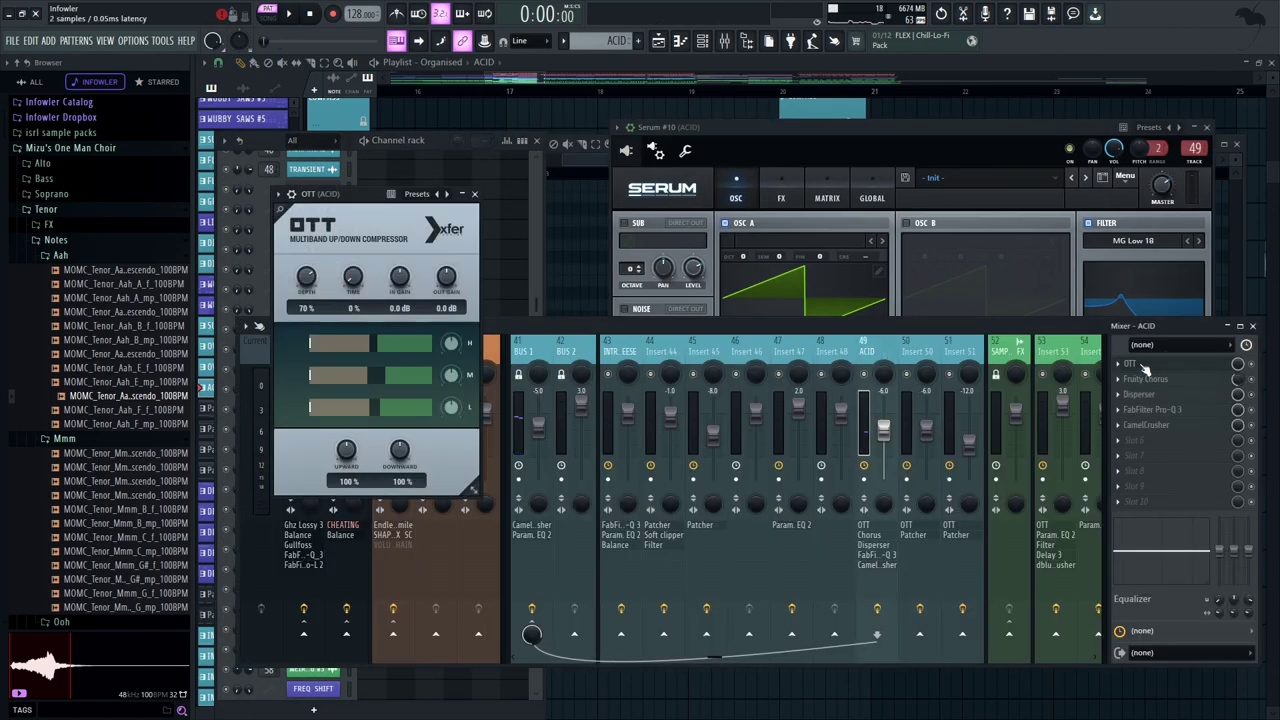
click(475, 194)
click(1160, 380)
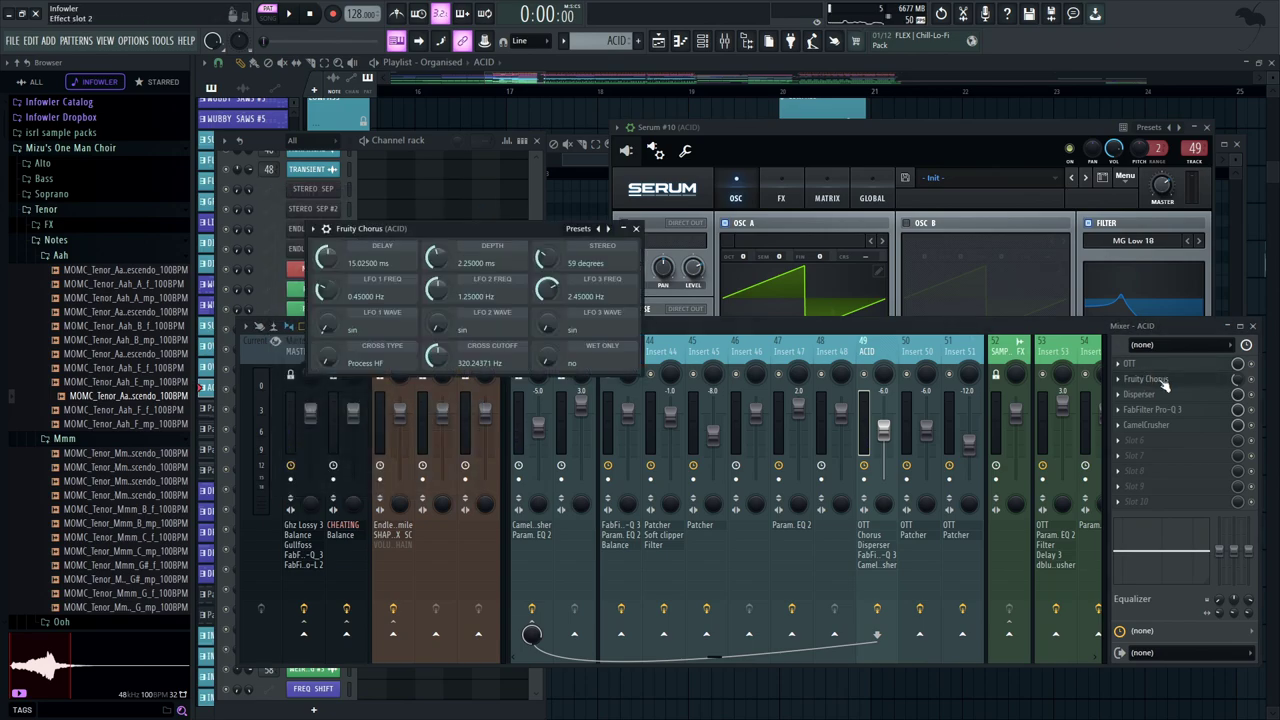
Play the ACID pattern with Fruity Chorus bypassed and re-enabled to compare the sound
click(1251, 380)
key(space)
click(1257, 386)
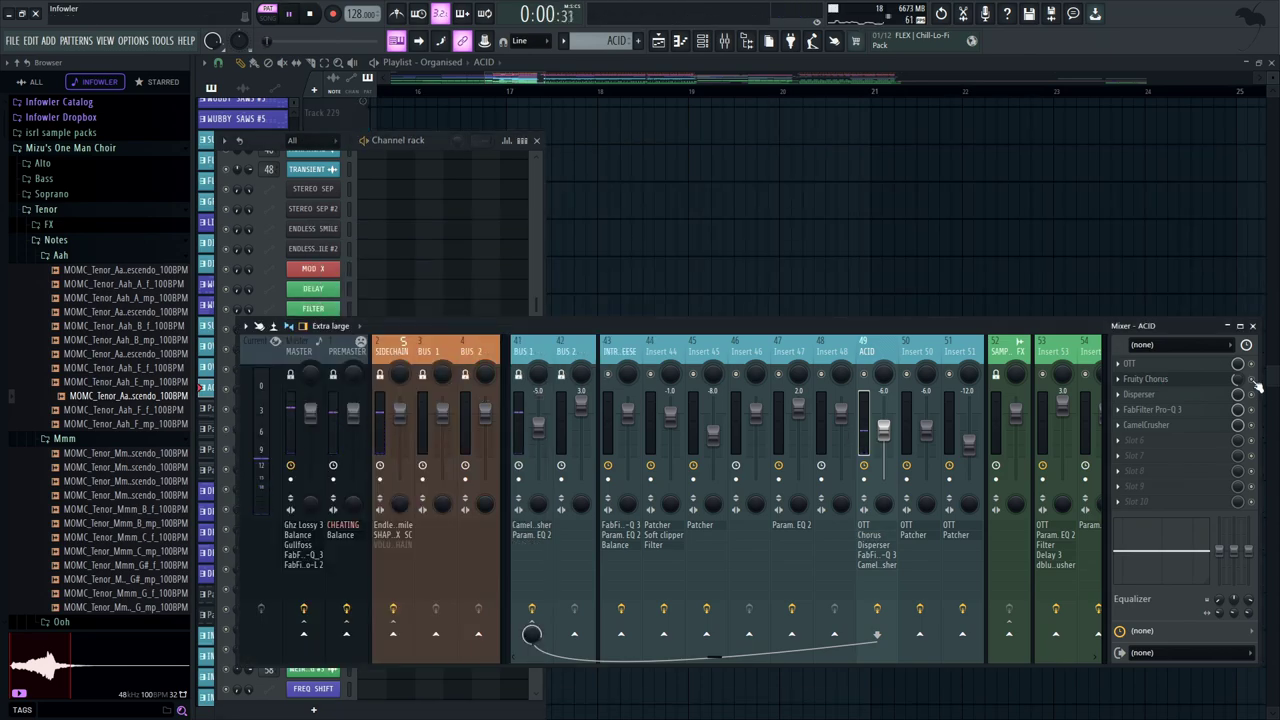
key(space)
Open Disperser on the ACID mixer track and compare playback with the effect bypassed and re-enabled
click(1180, 395)
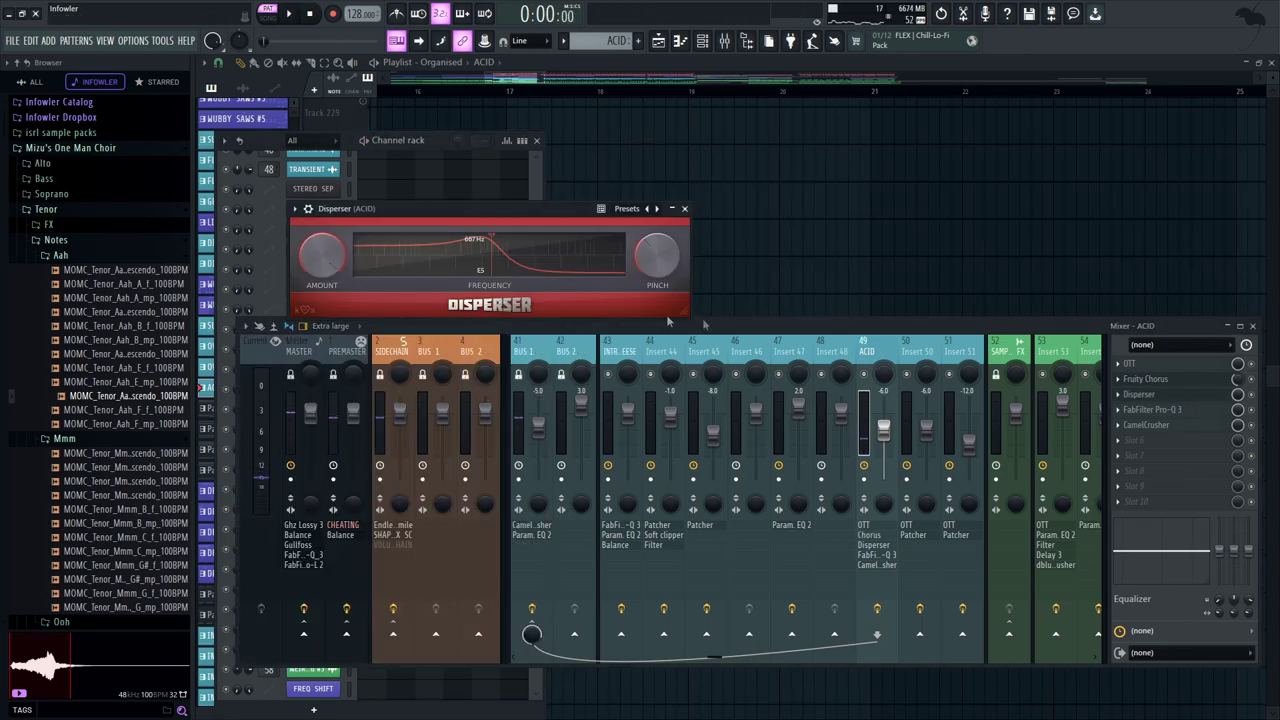
click(1253, 394)
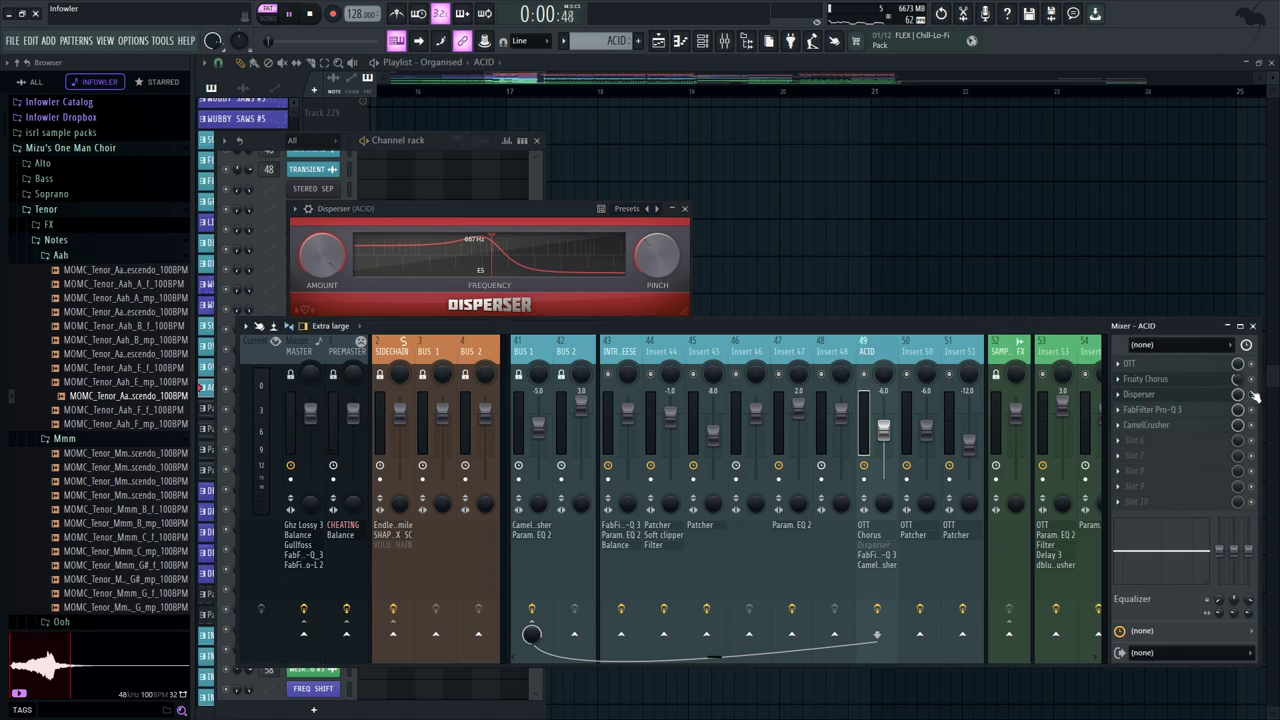
key(space)
click(1253, 394)
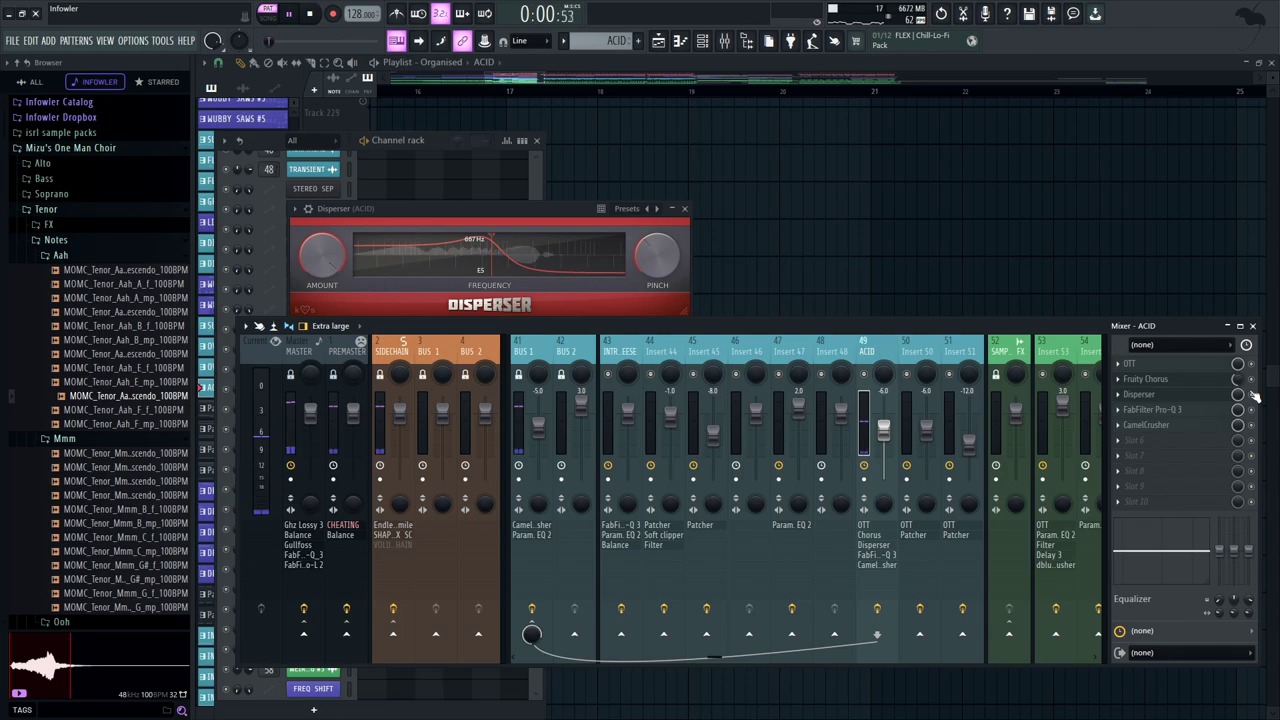
key(space)
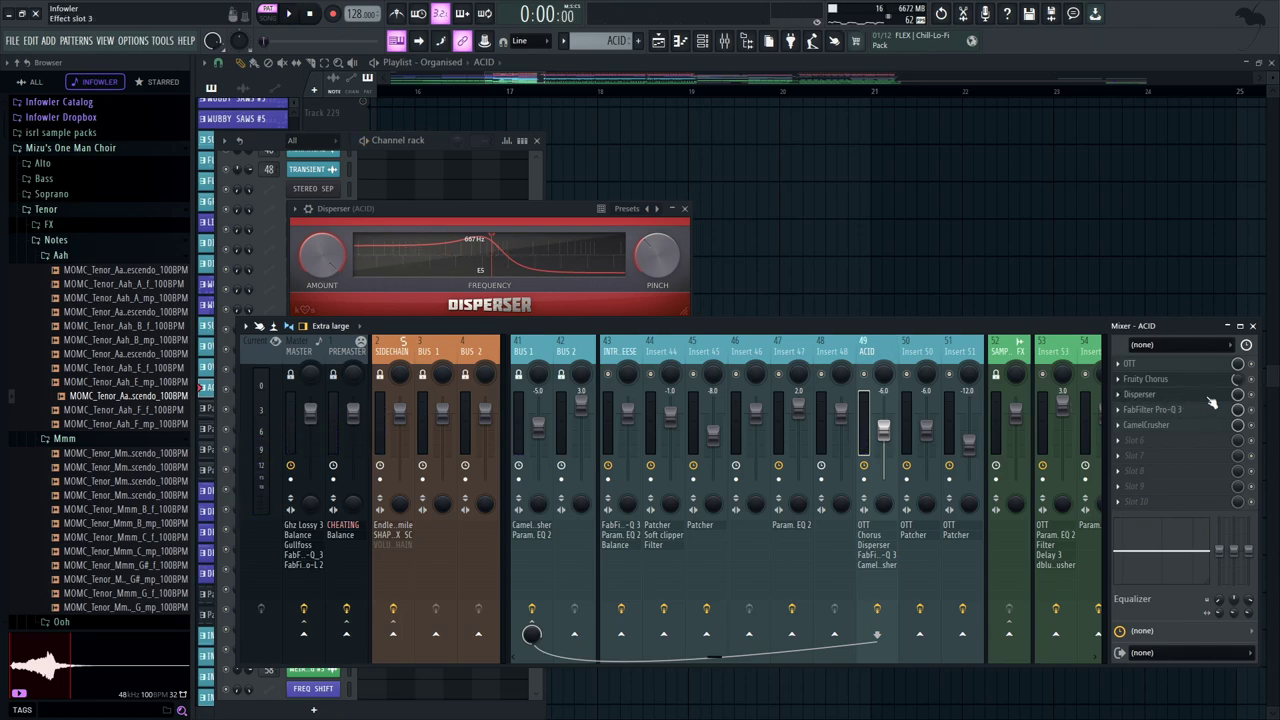
Inspect the ACID track's FabFilter Pro-Q 3 curve and CamelCrusher settings, closing each plugin
click(1181, 420)
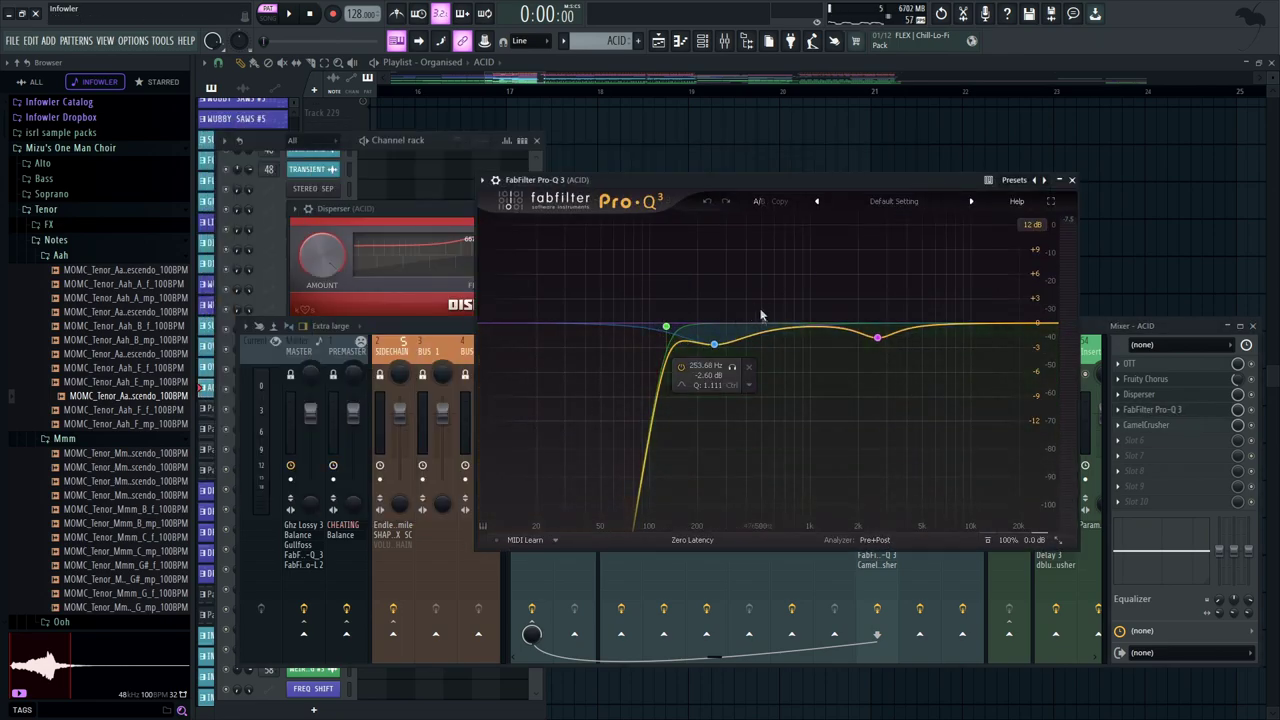
click(1072, 181)
click(1150, 426)
drag(434, 250, 820, 235)
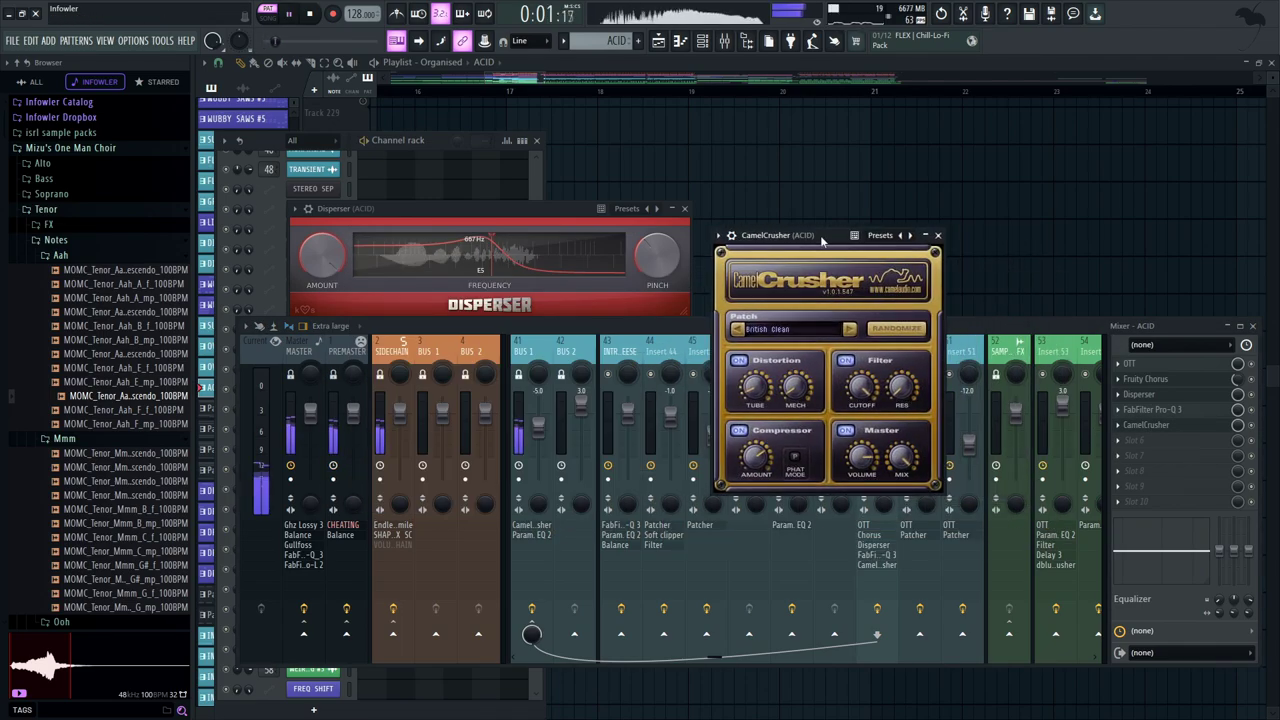
click(938, 235)
Toggle the Serum #10 filter off and on, and return to the ACID mixer track
double_click(948, 352)
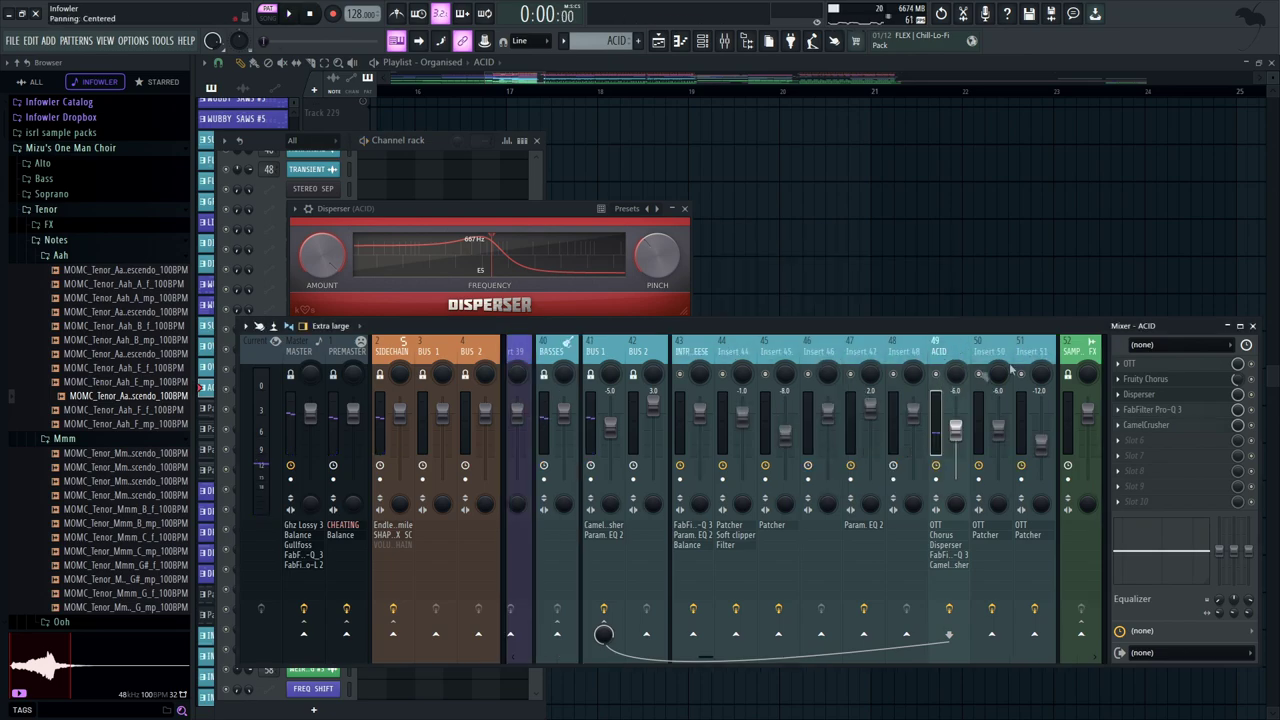
click(911, 429)
click(885, 428)
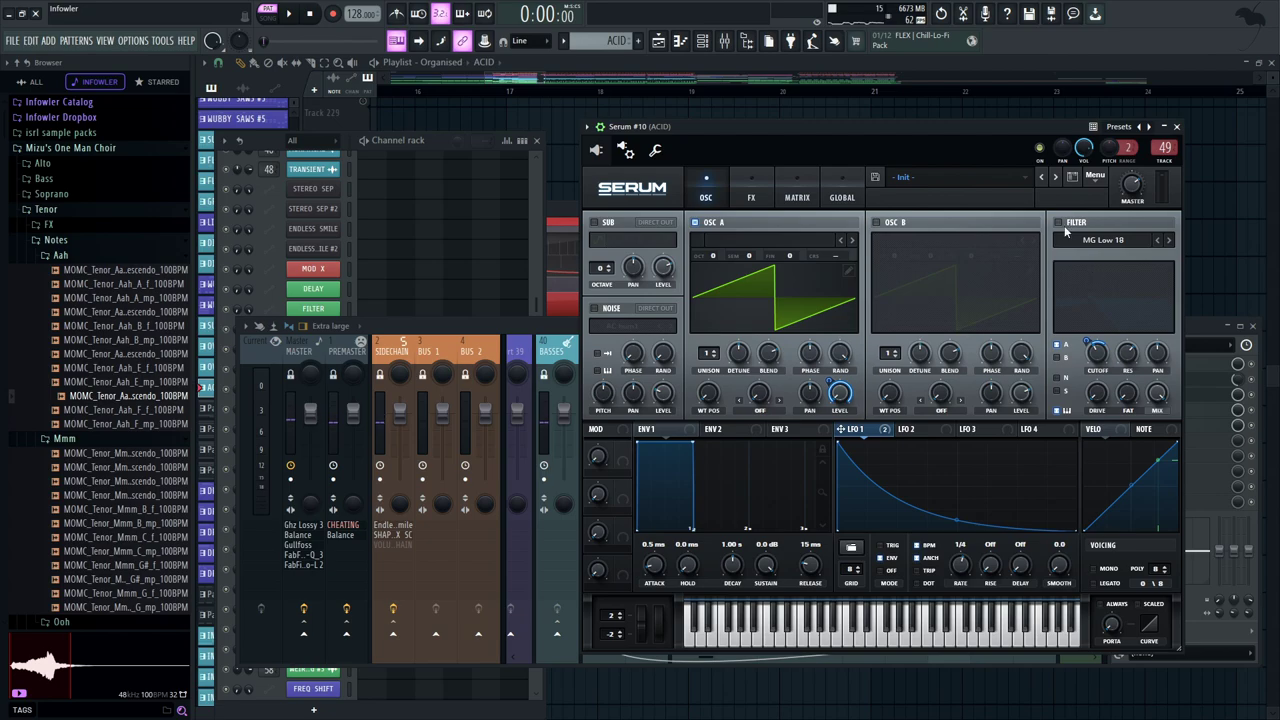
click(1063, 225)
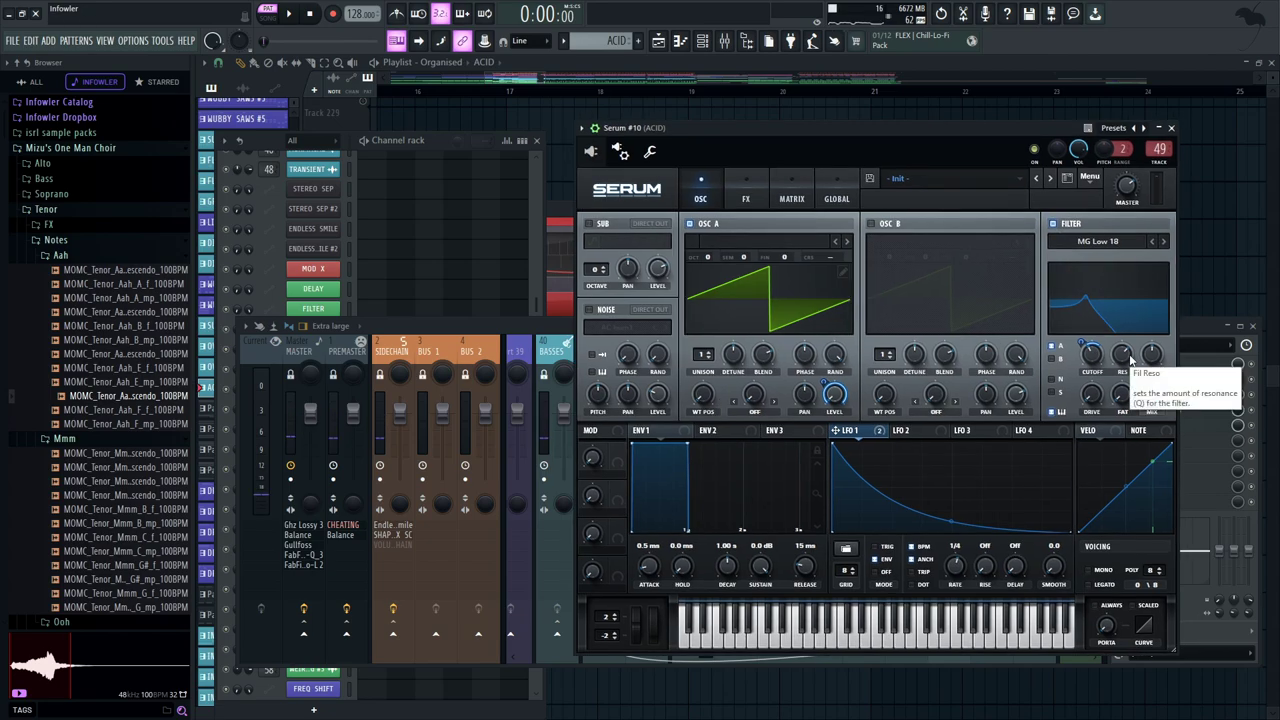
drag(990, 131, 1024, 115)
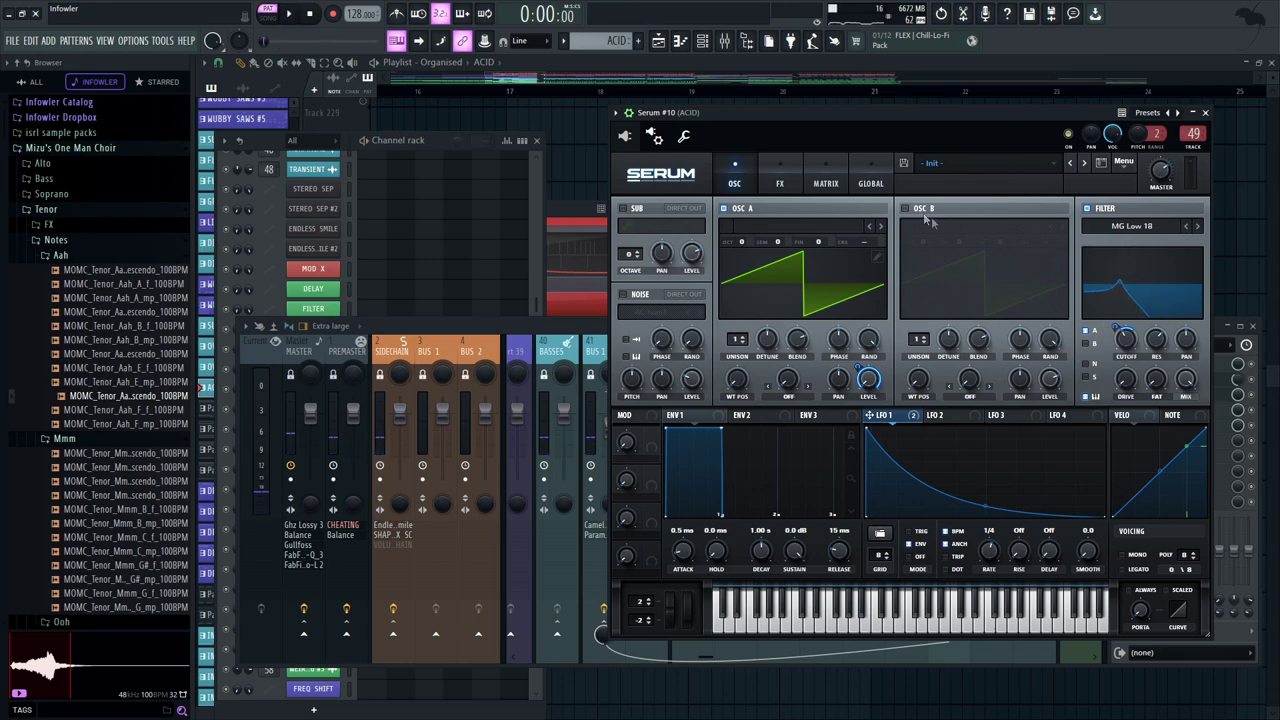
click(1218, 330)
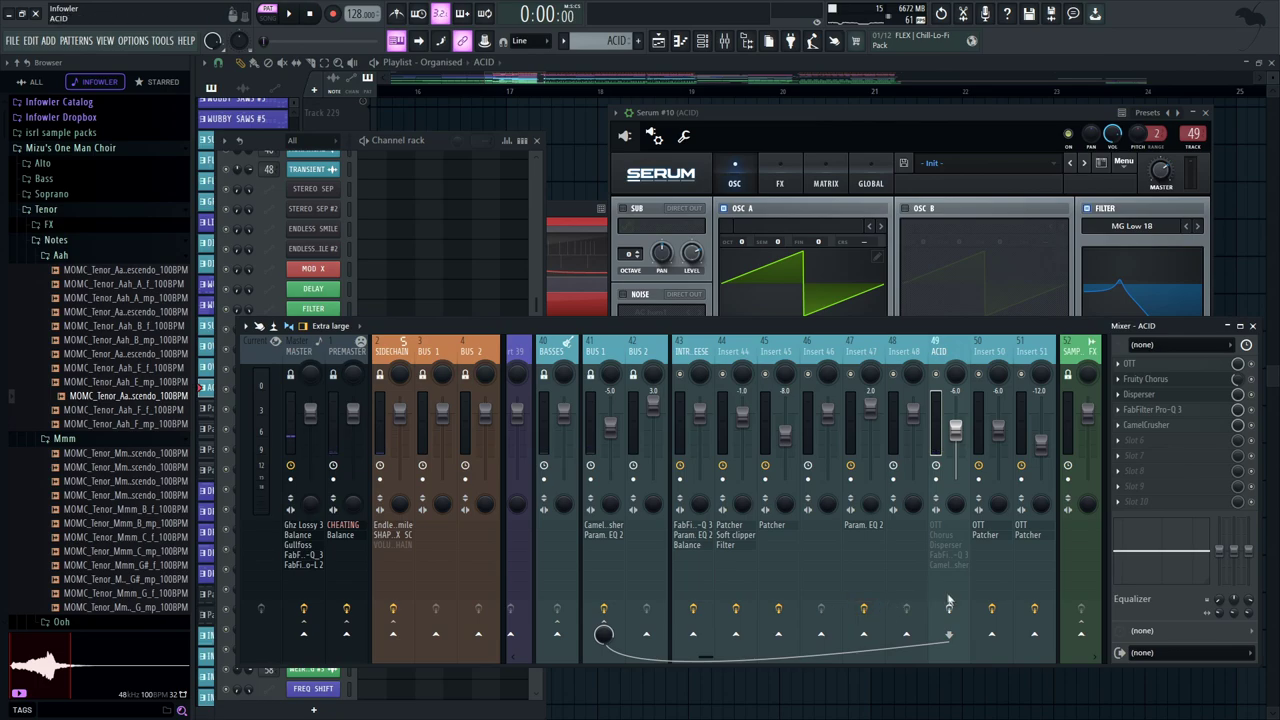
click(1190, 316)
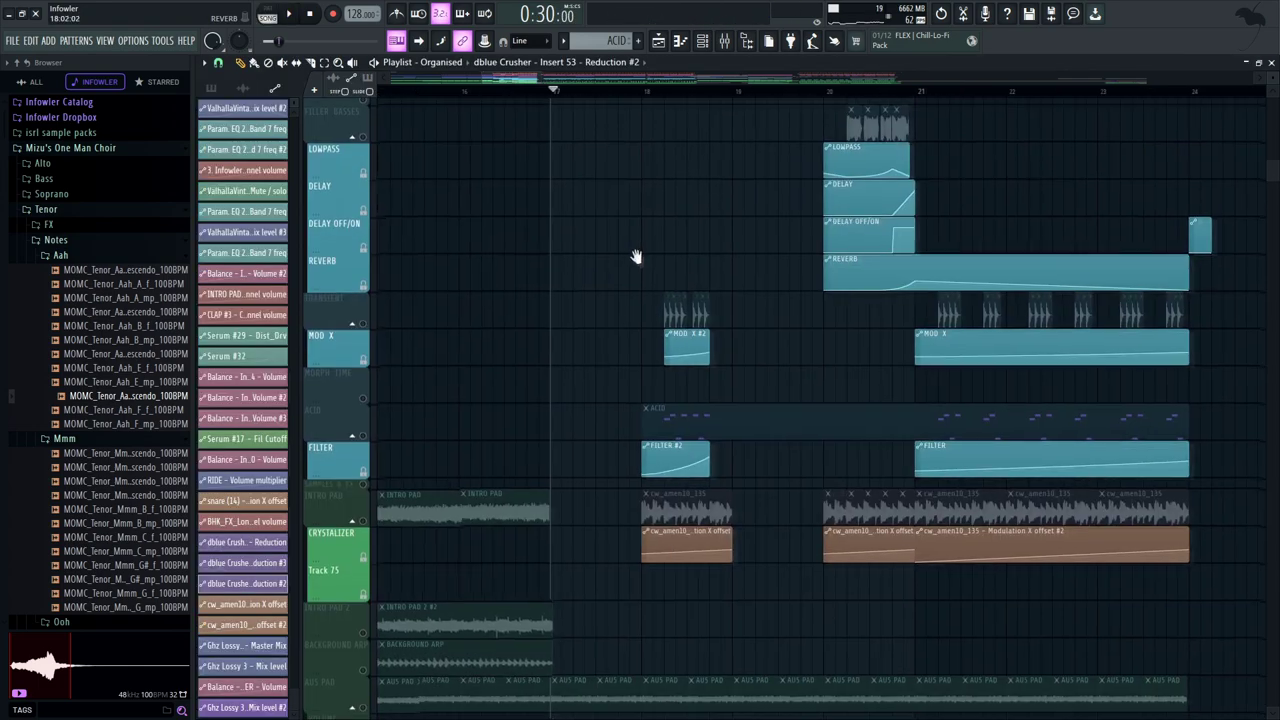
Solo the INTRO PAD track, play the cw_amen10_135 clip from bar 18, and open its sample and mixer track
scroll(566, 320, down, 6)
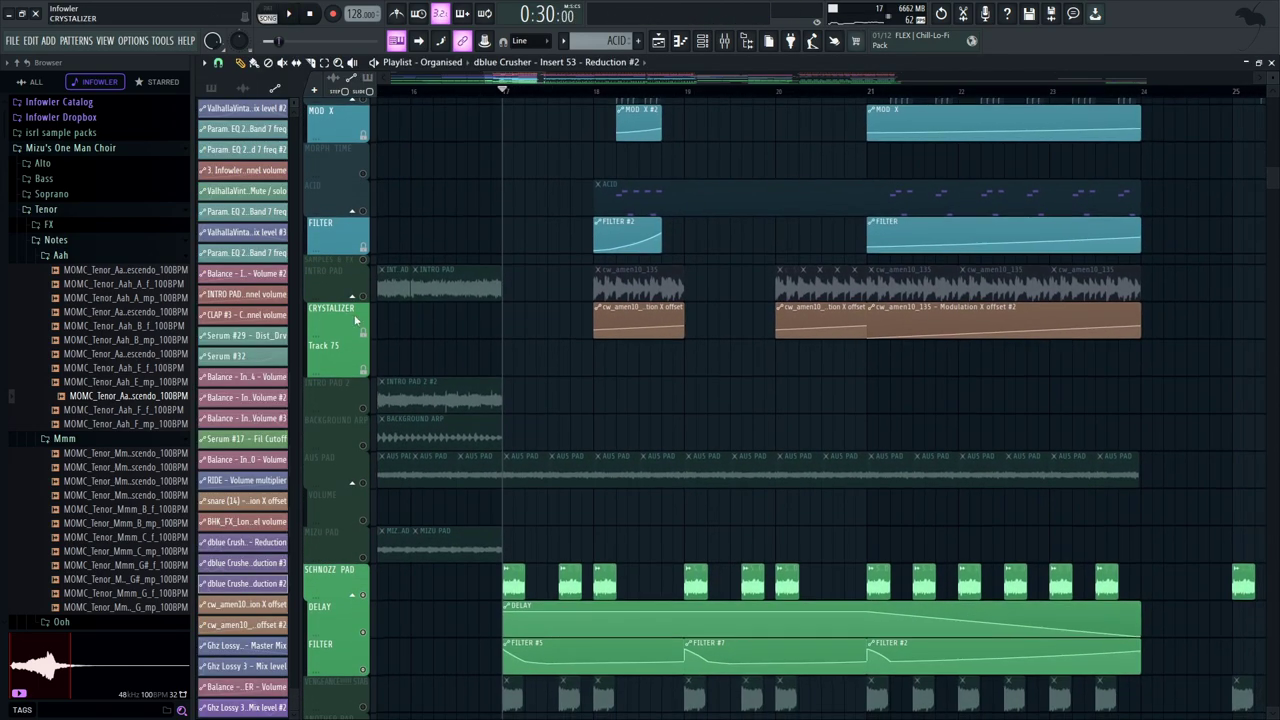
click(340, 277)
click(594, 92)
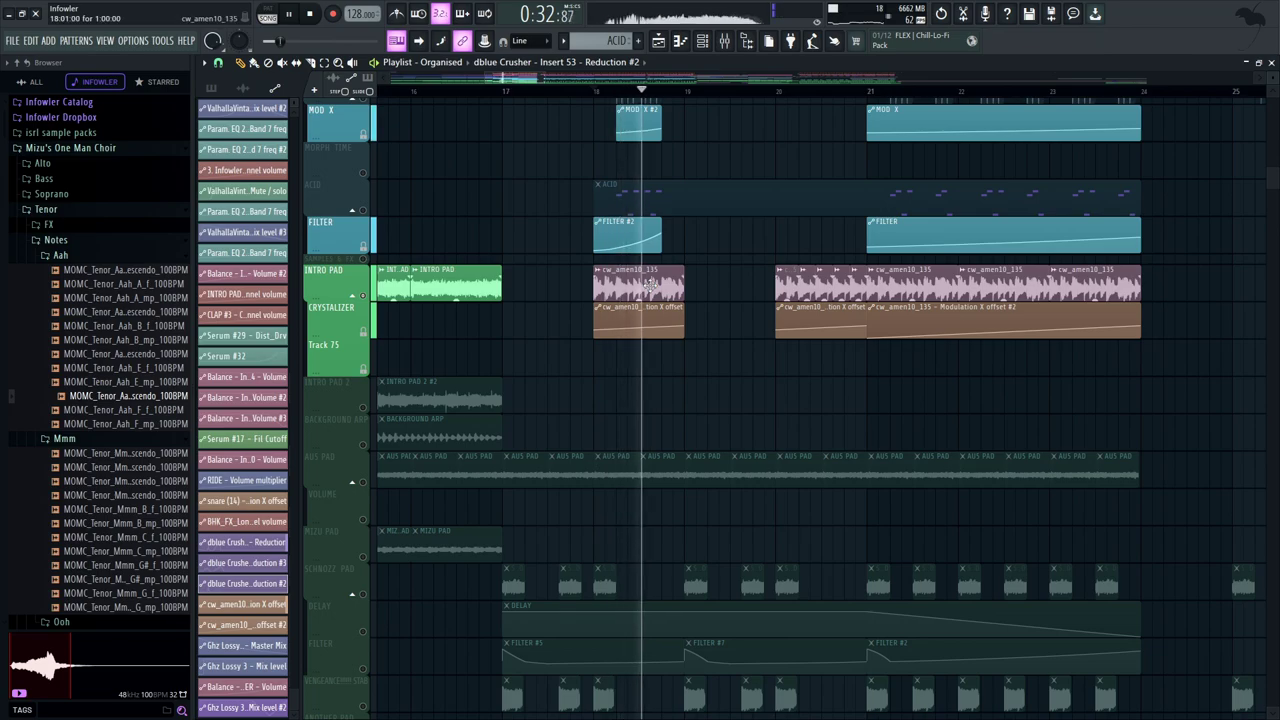
double_click(650, 284)
key(F9)
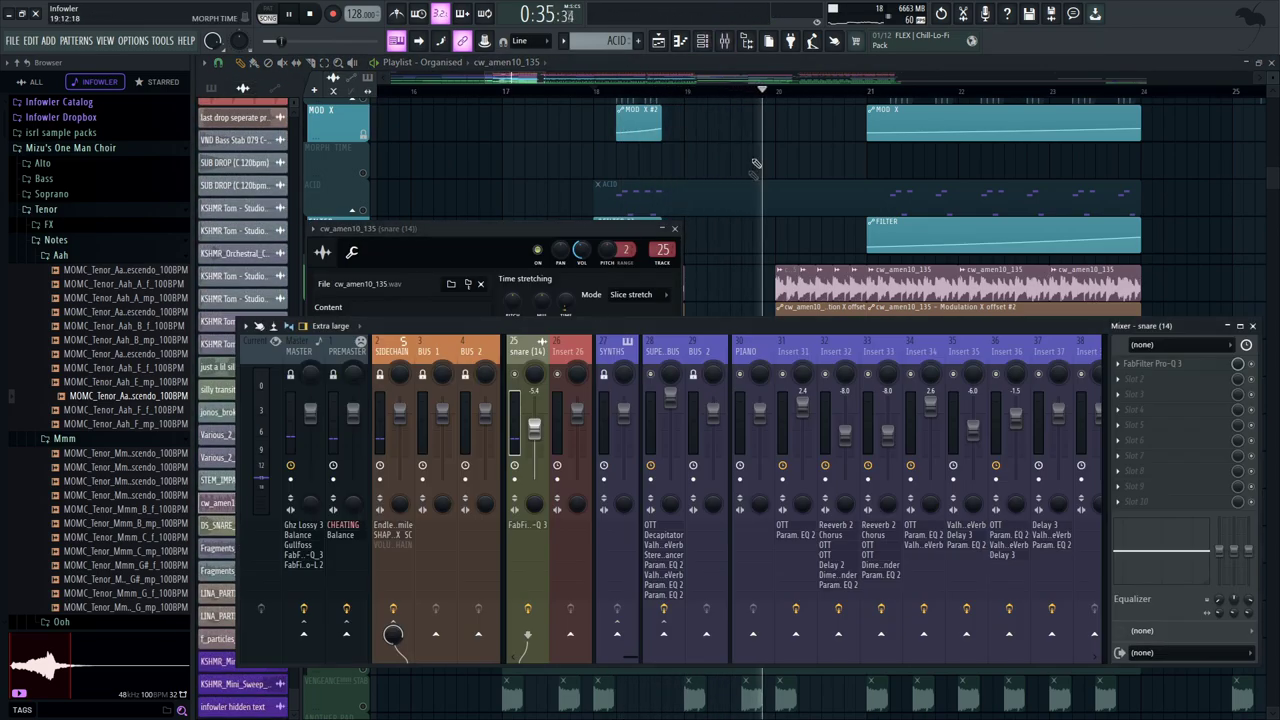
Open the cw_amen10_135 clip at bar 22 and place the playhead at bar 18
click(418, 236)
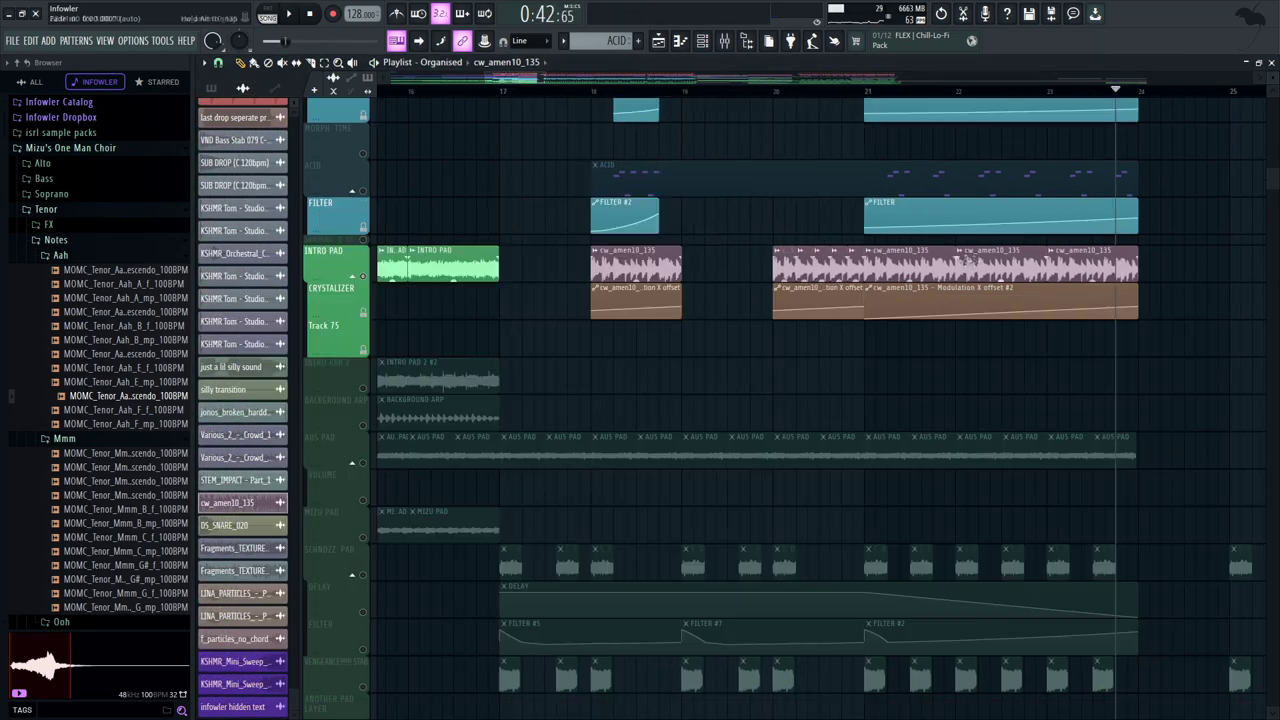
double_click(990, 260)
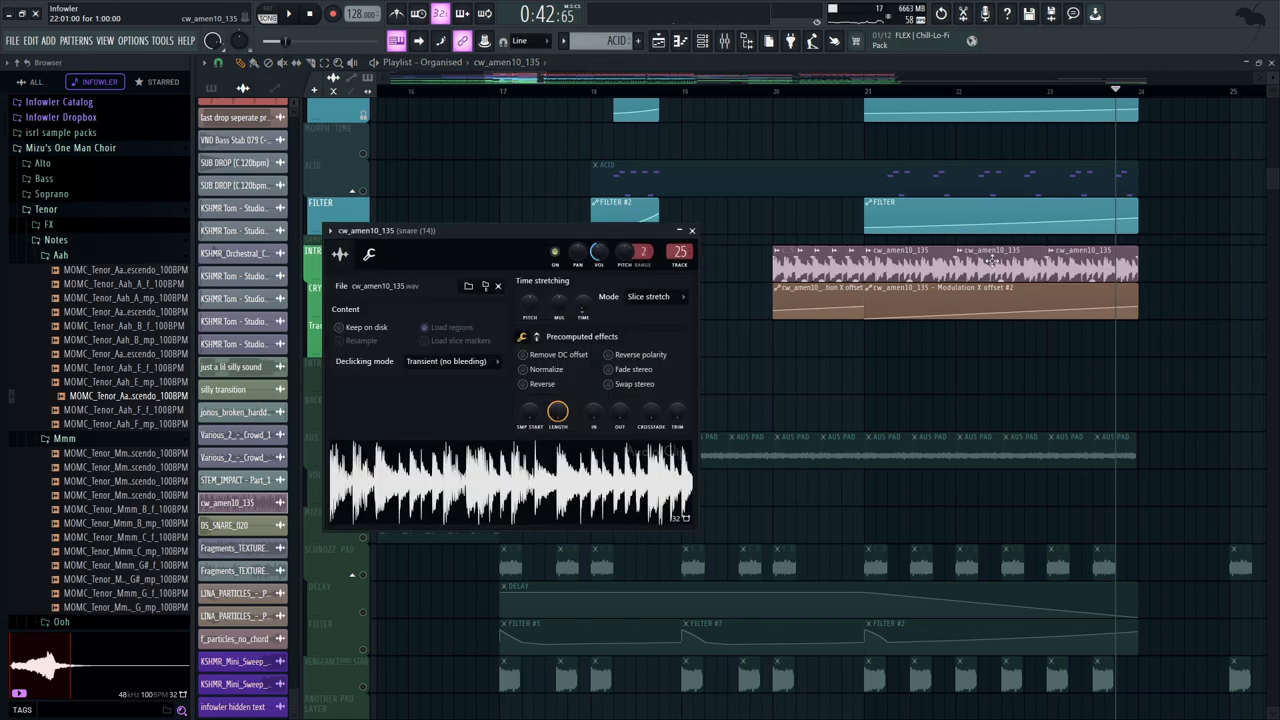
click(609, 85)
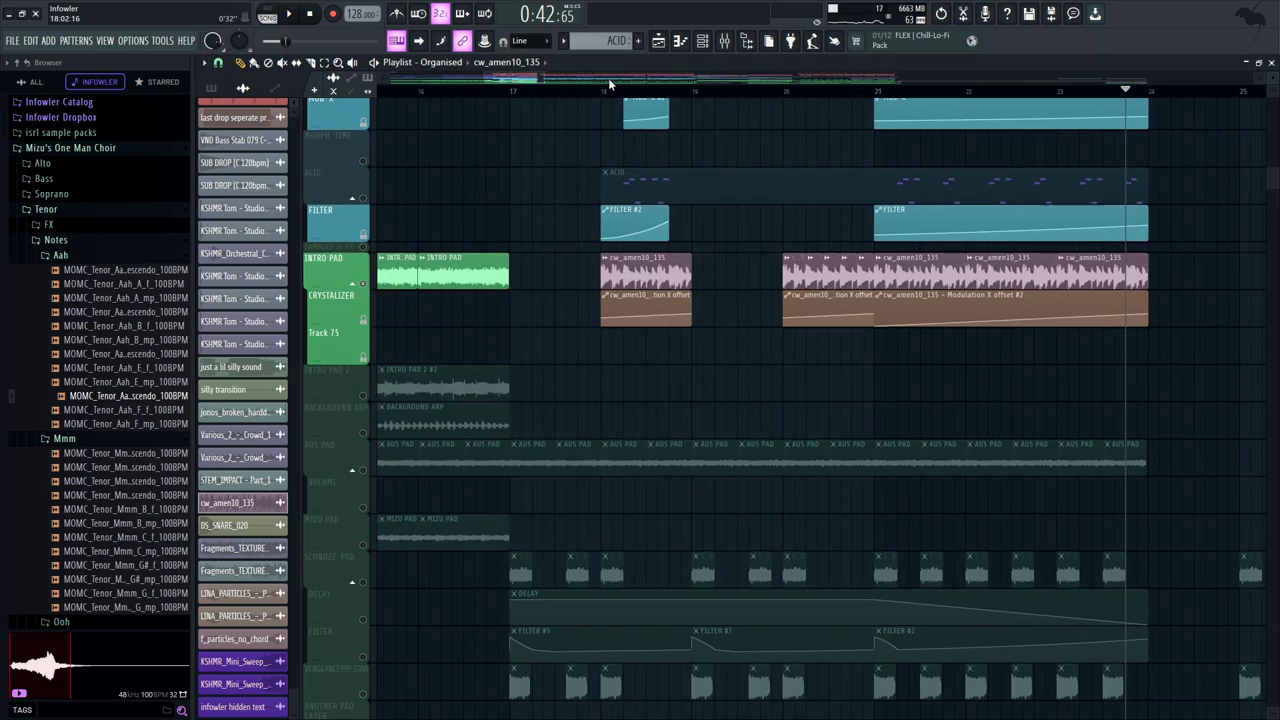
click(604, 91)
Solo the AUS PAD track and place the playhead at bar 17
scroll(614, 457, down, 3)
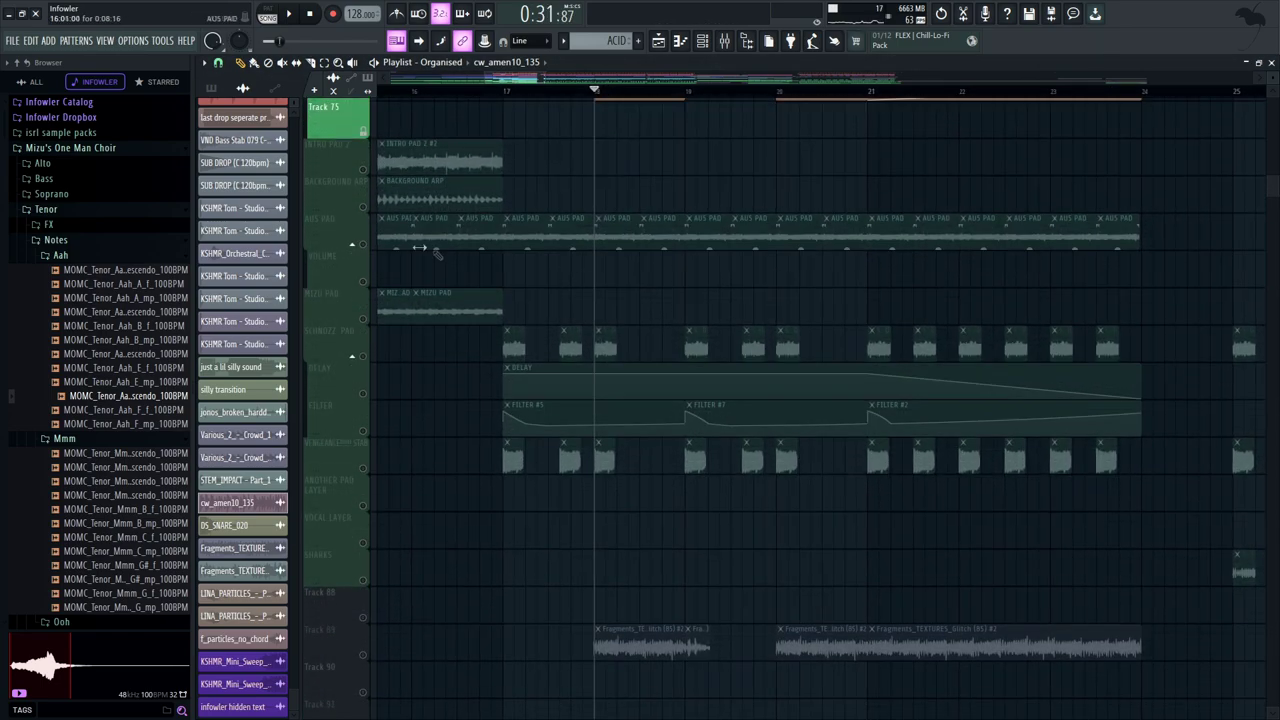
click(369, 245)
click(507, 92)
scroll(560, 246, down, 1)
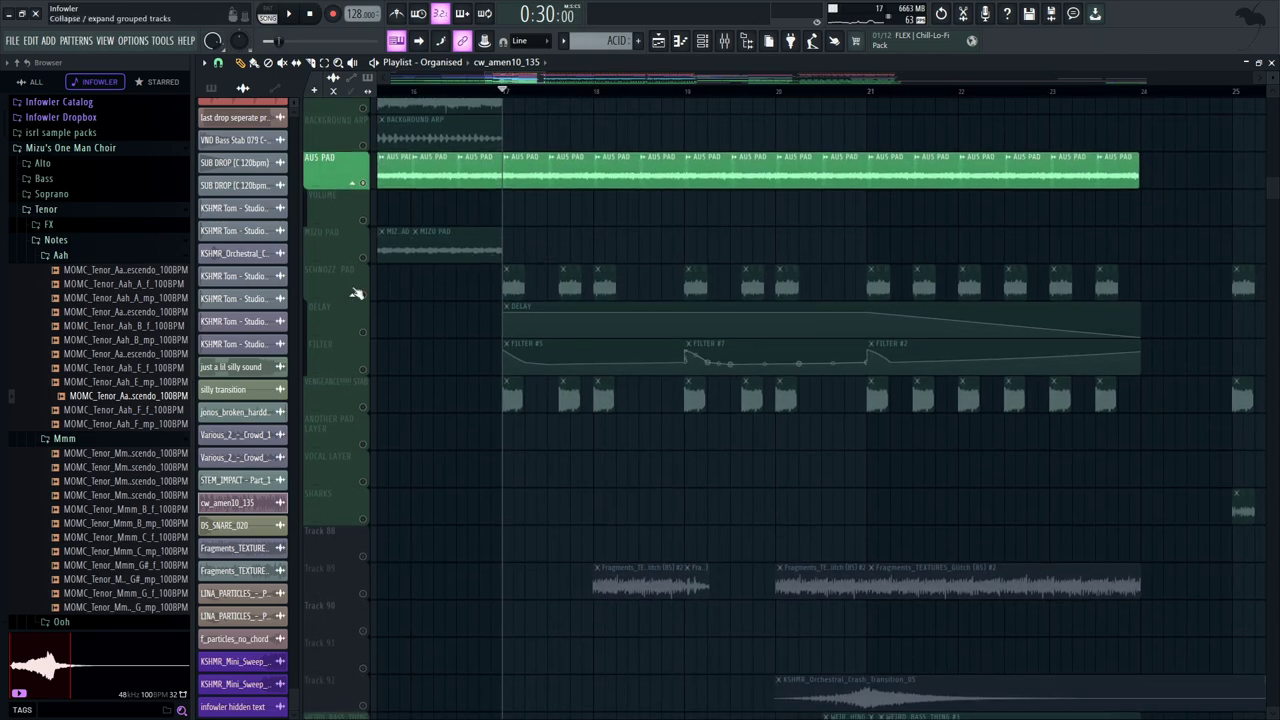
Solo the SCHNOZZ PAD track together with its DELAY and FILTER automation tracks, and open one of its clips
right_click(361, 295)
scroll(486, 318, down, 1)
click(362, 310)
click(362, 348)
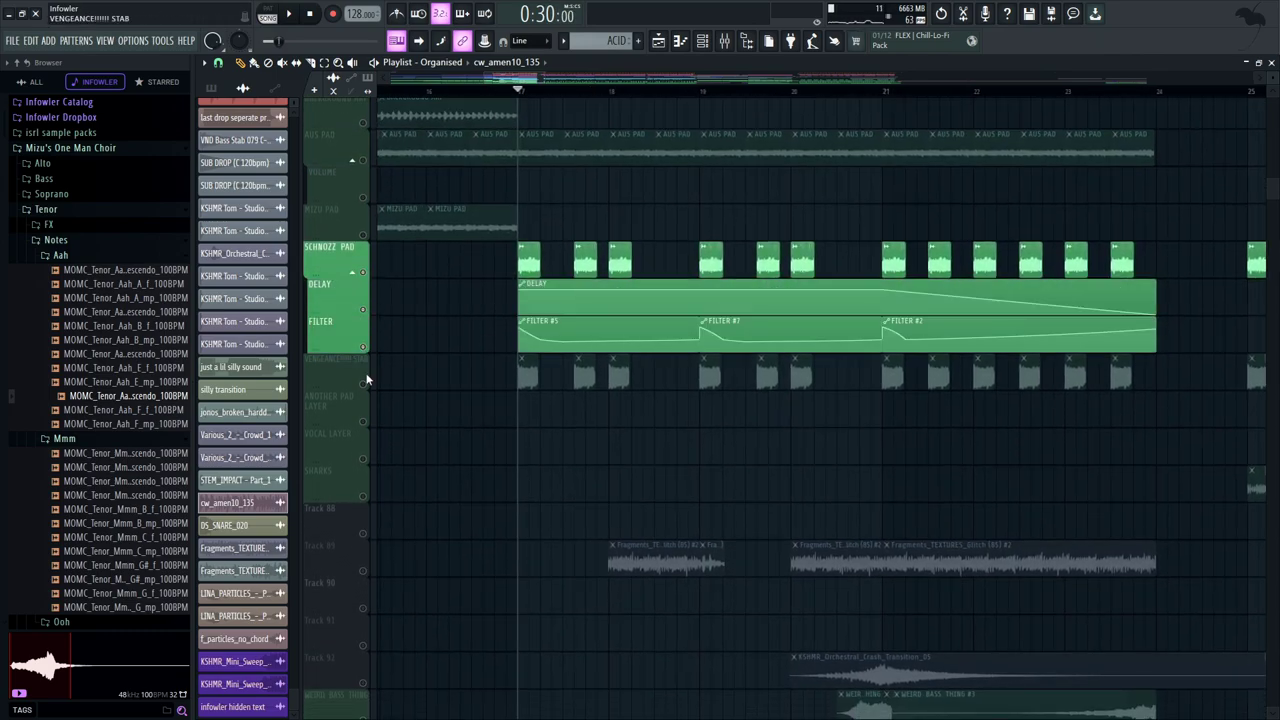
scroll(900, 270, up, 1)
double_click(956, 317)
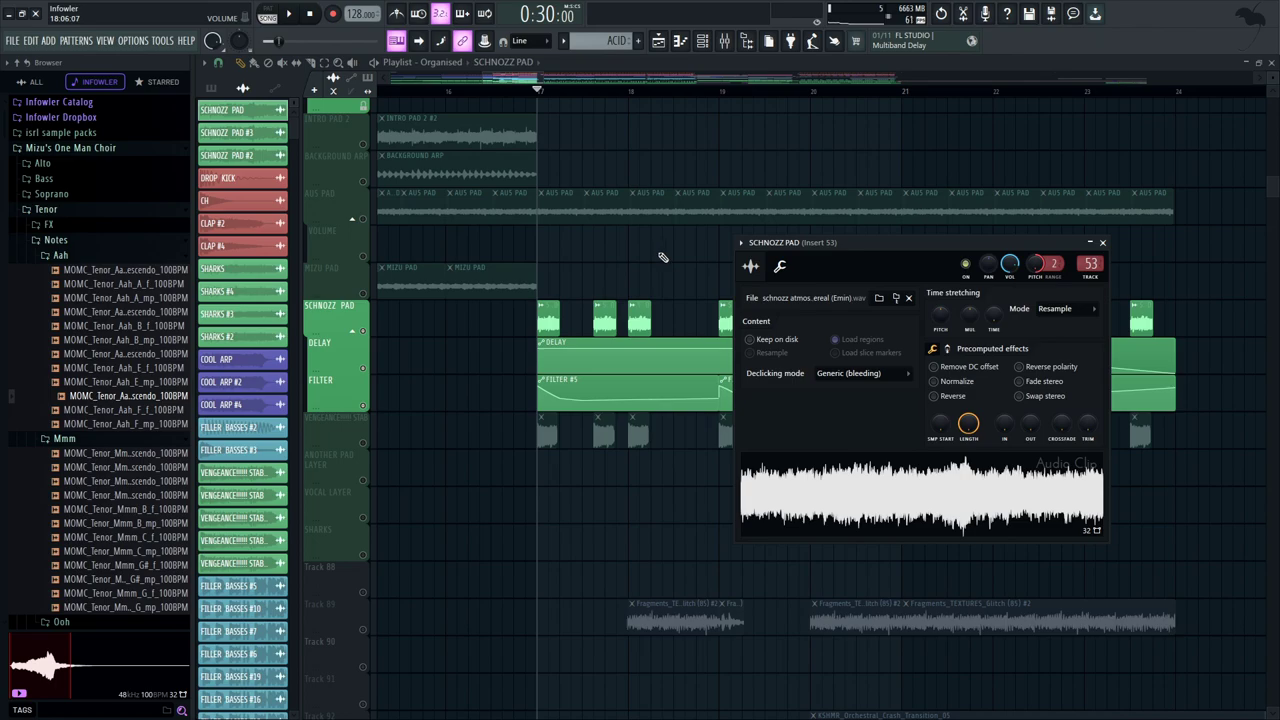
Open the first SCHNOZZ PAD clip at bar 17 and play the track from there, stopping shortly after
drag(663, 257, 634, 214)
drag(885, 217, 857, 249)
double_click(500, 307)
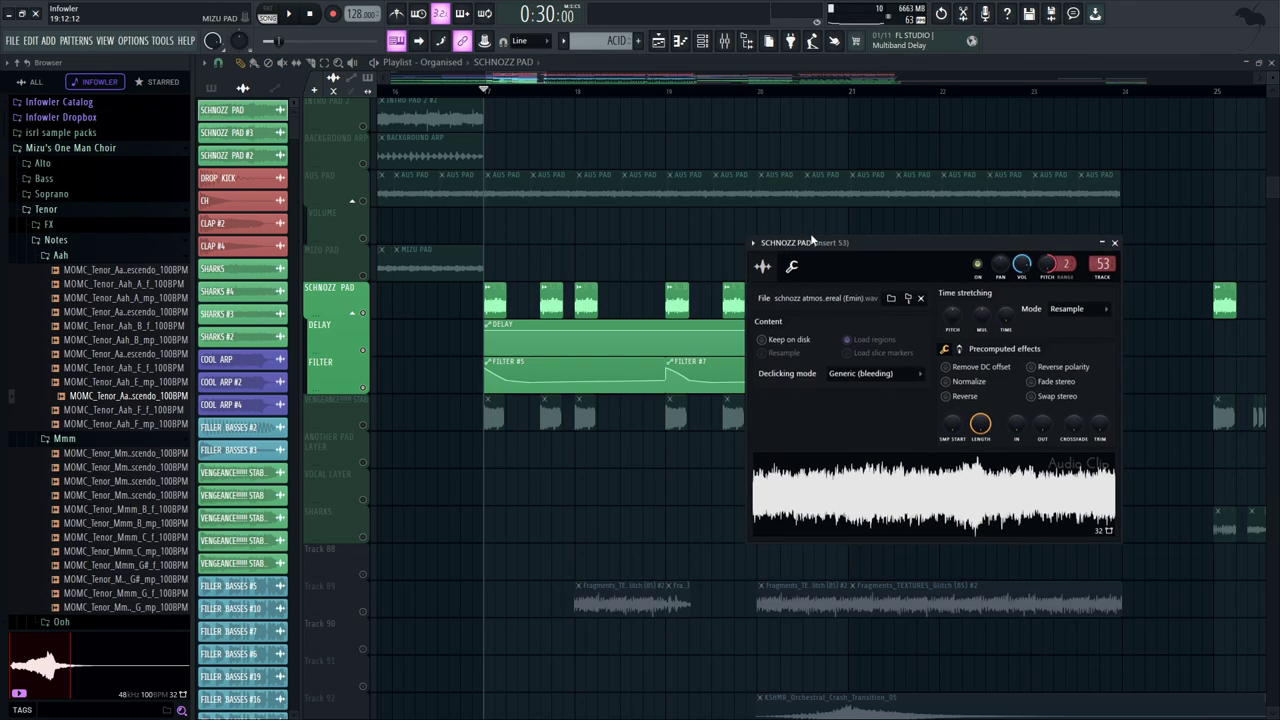
drag(808, 246, 820, 234)
key(space)
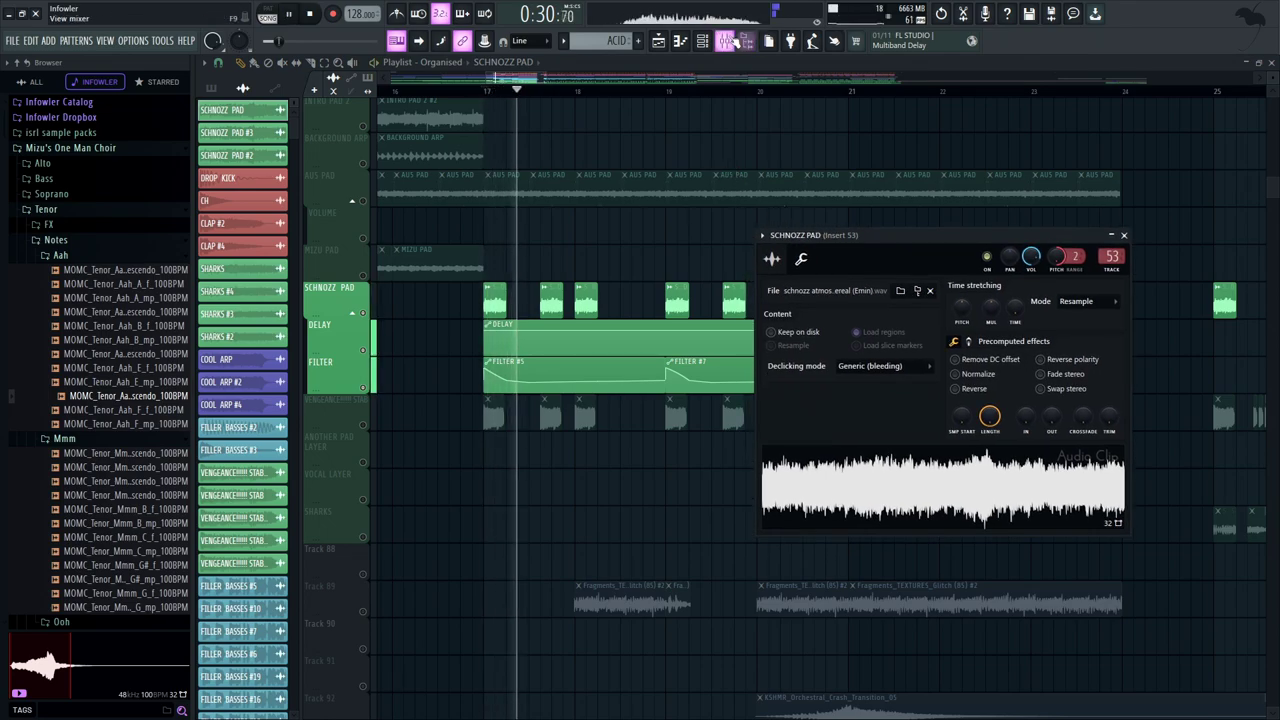
key(F9)
key(space)
drag(669, 231, 694, 222)
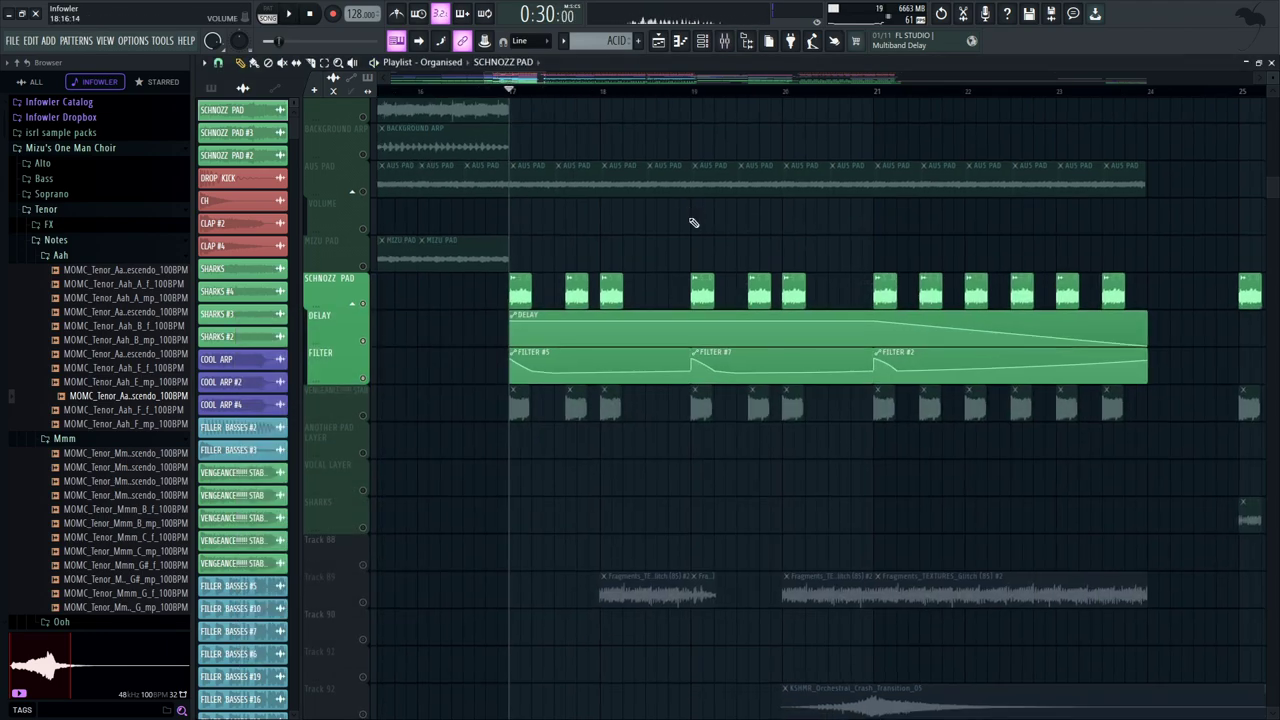
Open the Filter effect on the SCHNOZZ PAD's mixer track, Insert 53, and turn its cutoff down
click(724, 40)
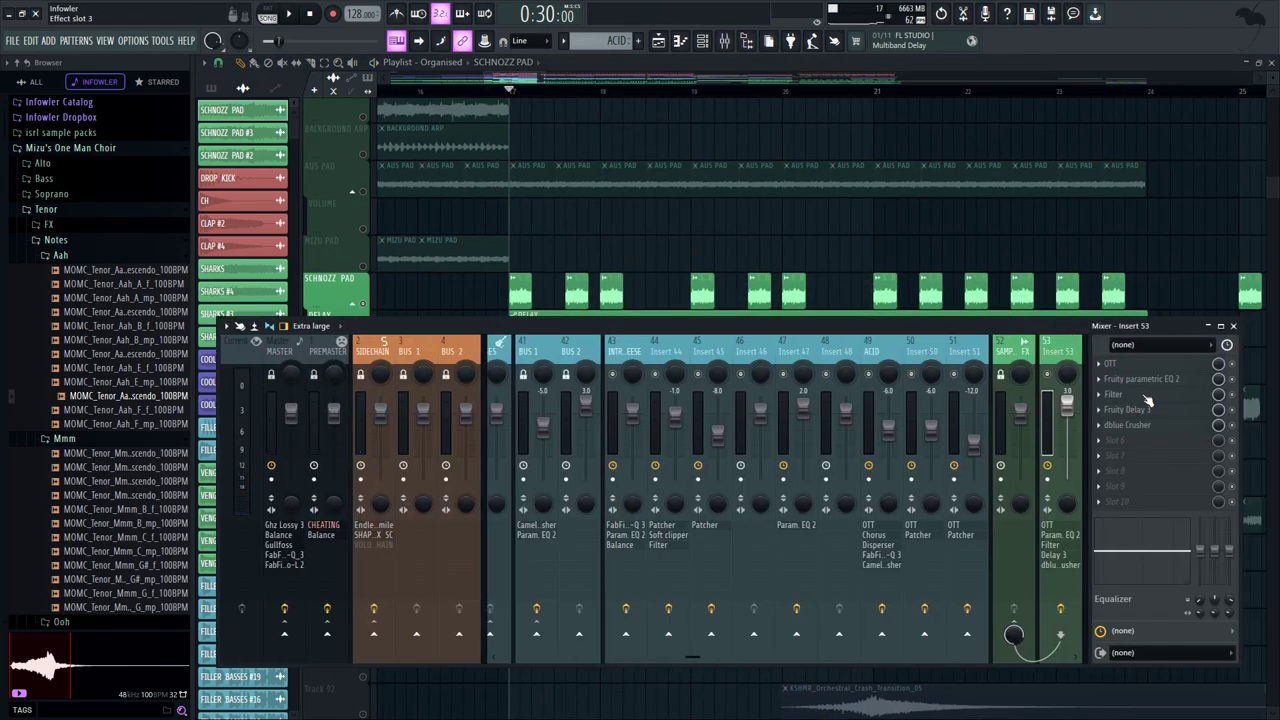
click(1143, 395)
drag(351, 217, 838, 280)
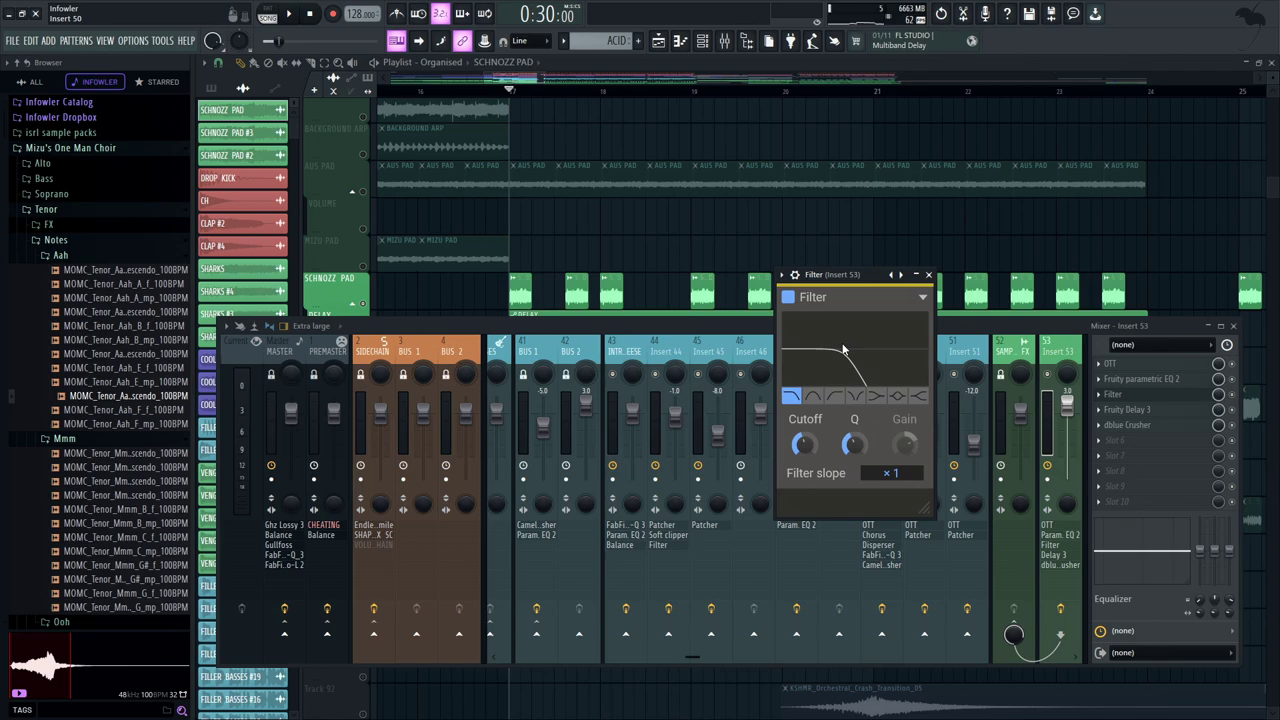
drag(804, 444, 804, 500)
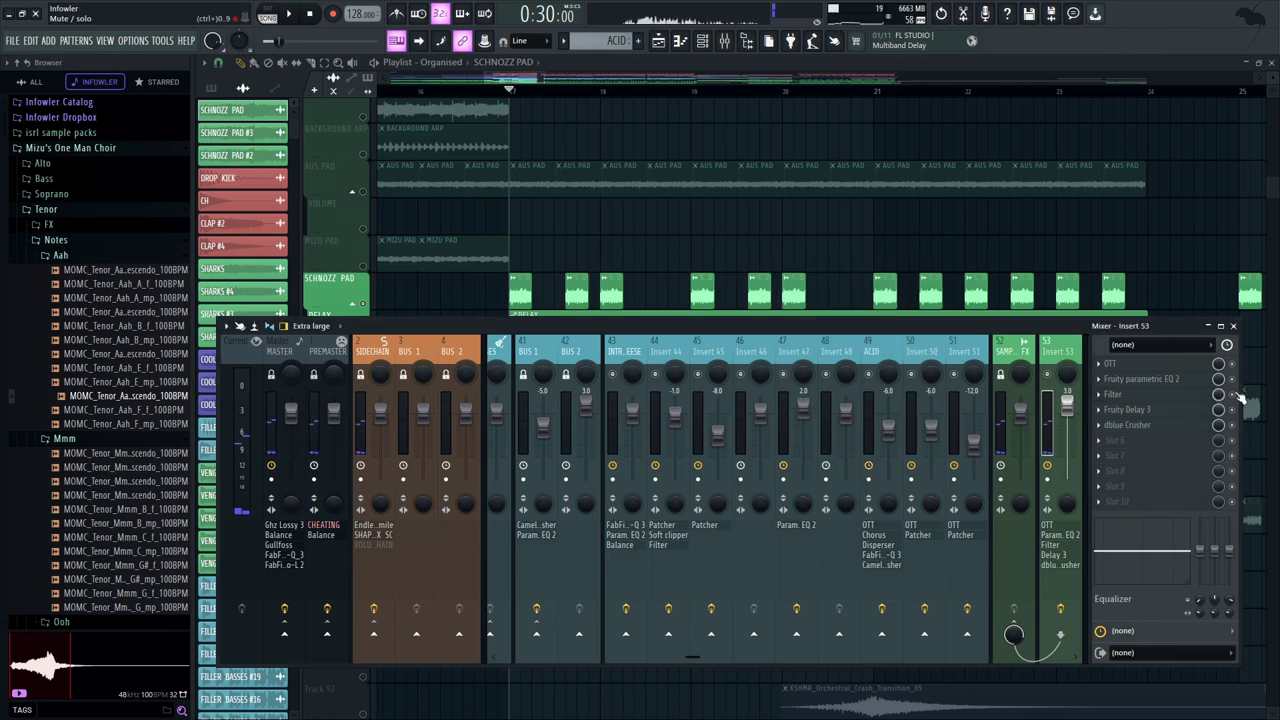
Bypass the Filter effect on Insert 53 and play the SCHNOZZ PAD briefly without it
click(1232, 394)
key(space)
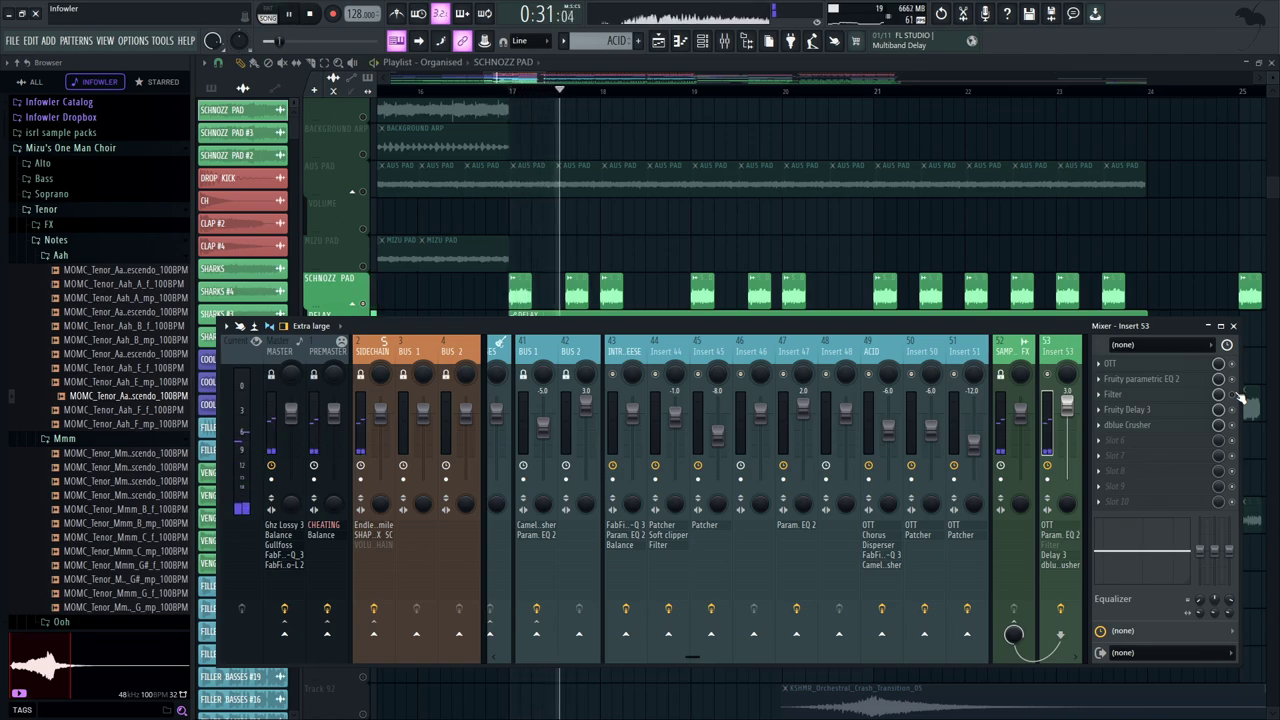
key(space)
Bypass dblue Crusher, Fruity Delay 3, Fruity parametric EQ 2 and OTT on Insert 53, and play the dry SCHNOZZ PAD
click(1232, 425)
click(1232, 409)
click(1232, 379)
click(1232, 364)
key(space)
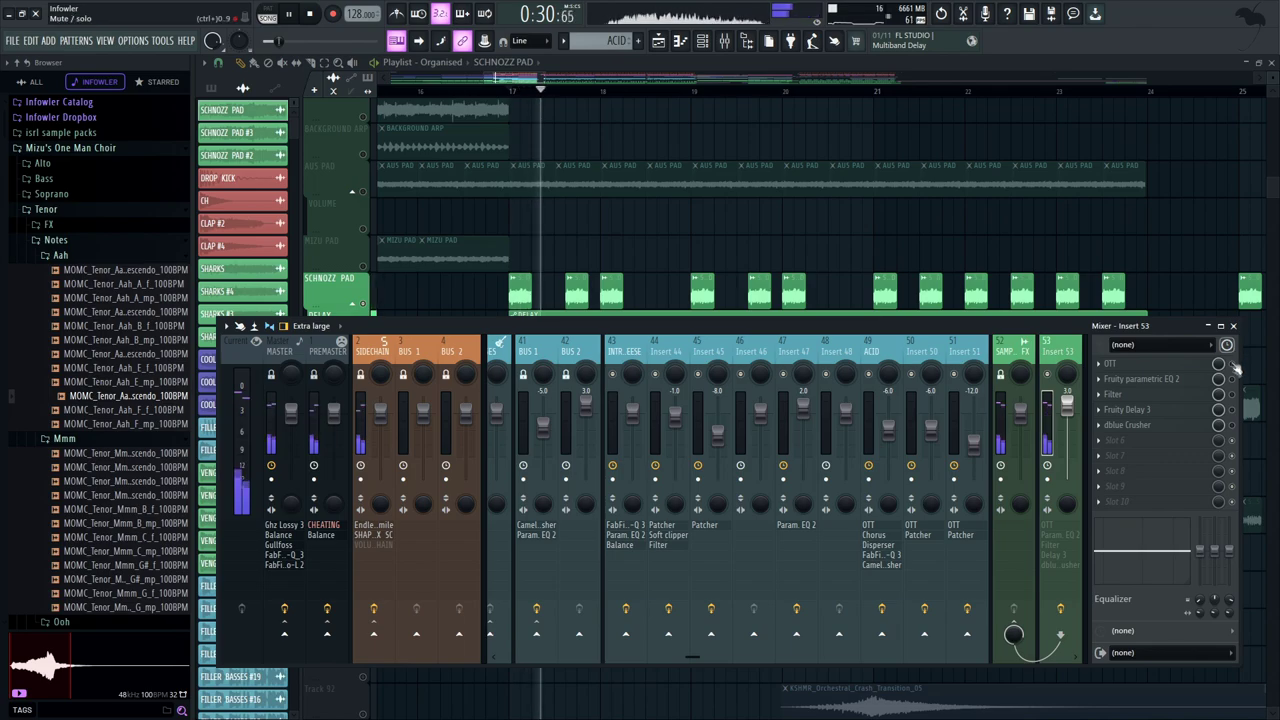
key(space)
Re-enable OTT on Insert 53, view its settings while playing the pad, and close it
click(1232, 365)
click(1150, 364)
drag(588, 212, 873, 240)
key(space)
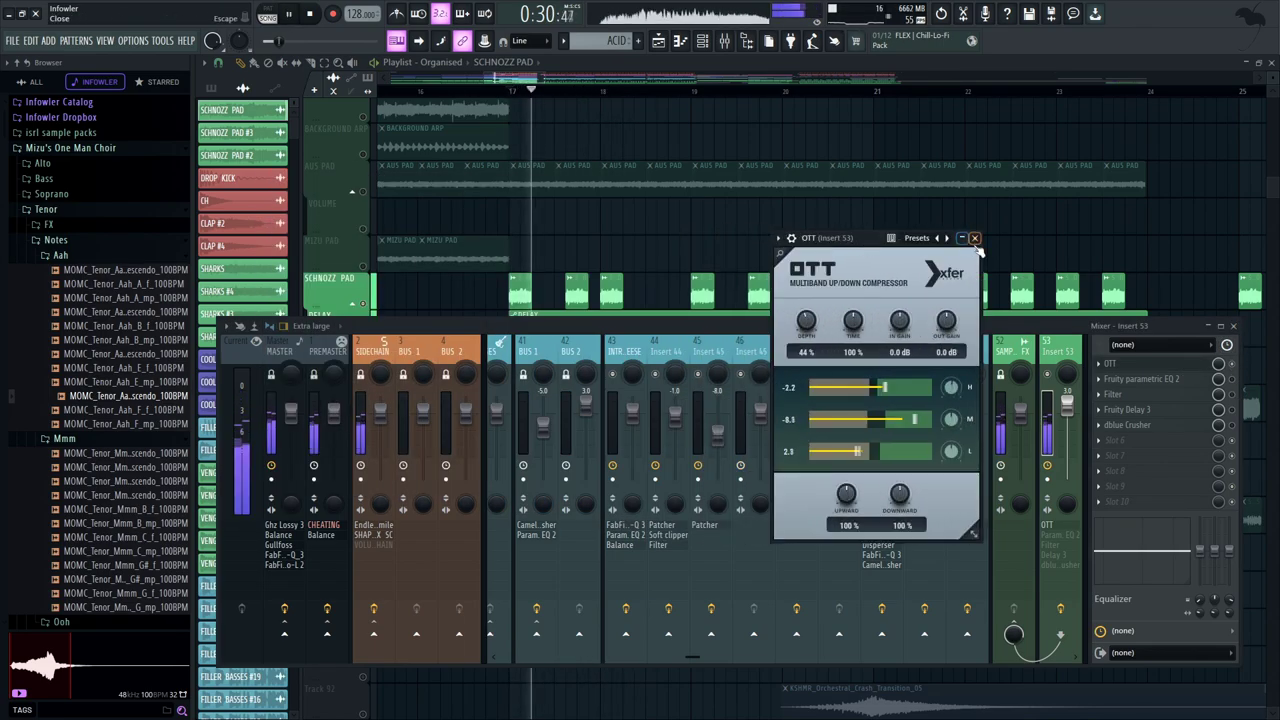
key(space)
click(971, 237)
Re-enable Fruity parametric EQ 2 on Insert 53, view its curve while playing the pad, and close it
click(1232, 380)
click(1140, 379)
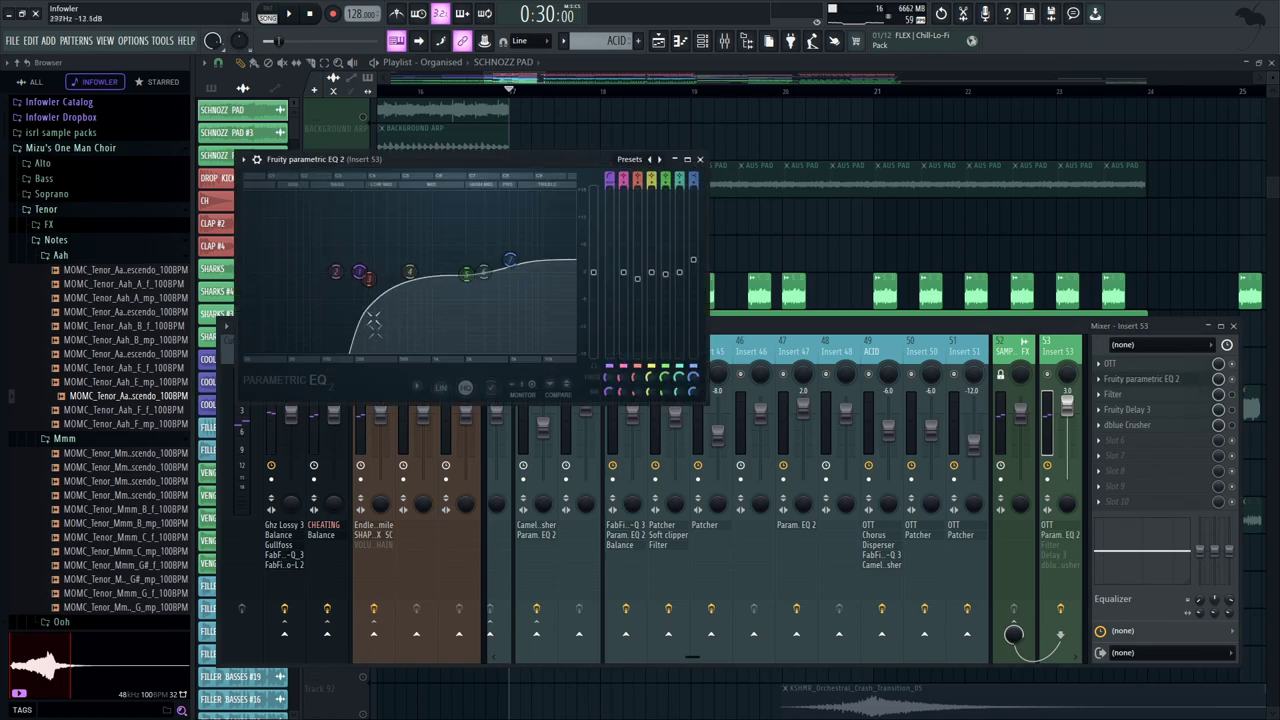
key(space)
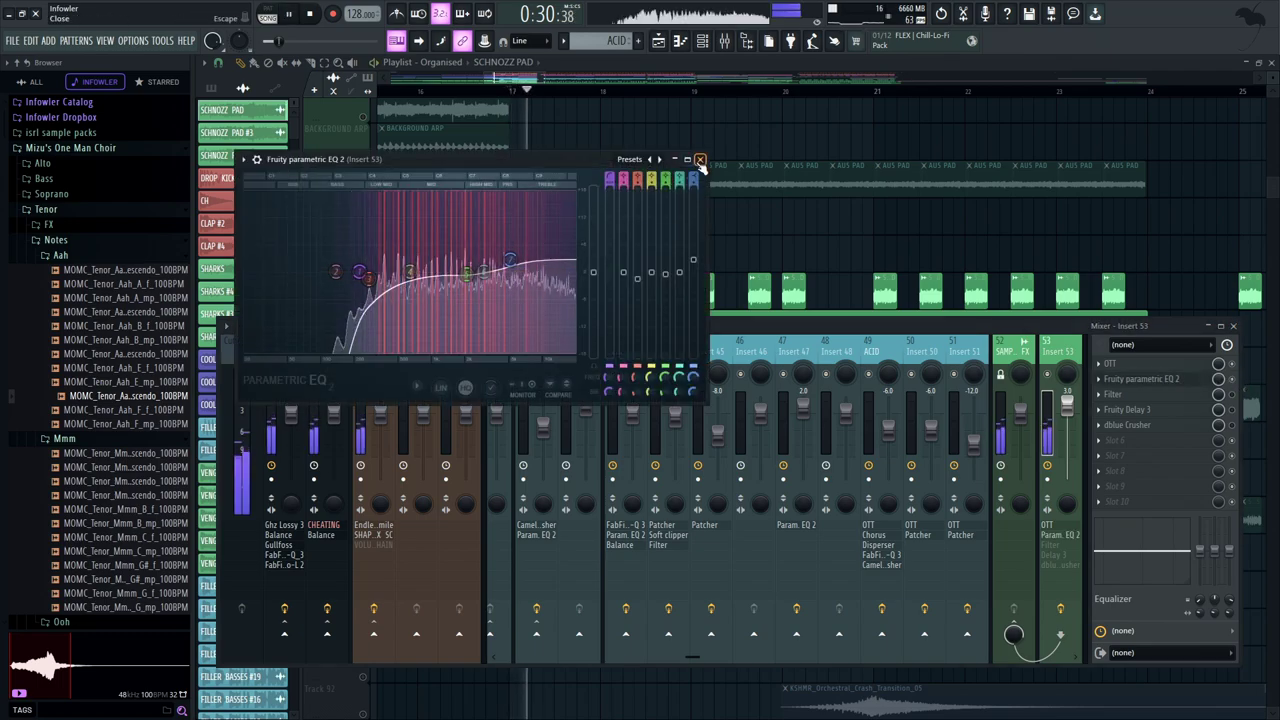
click(700, 160)
key(space)
Re-enable the Filter effect on Insert 53 and open it while playing the pad briefly
click(1218, 394)
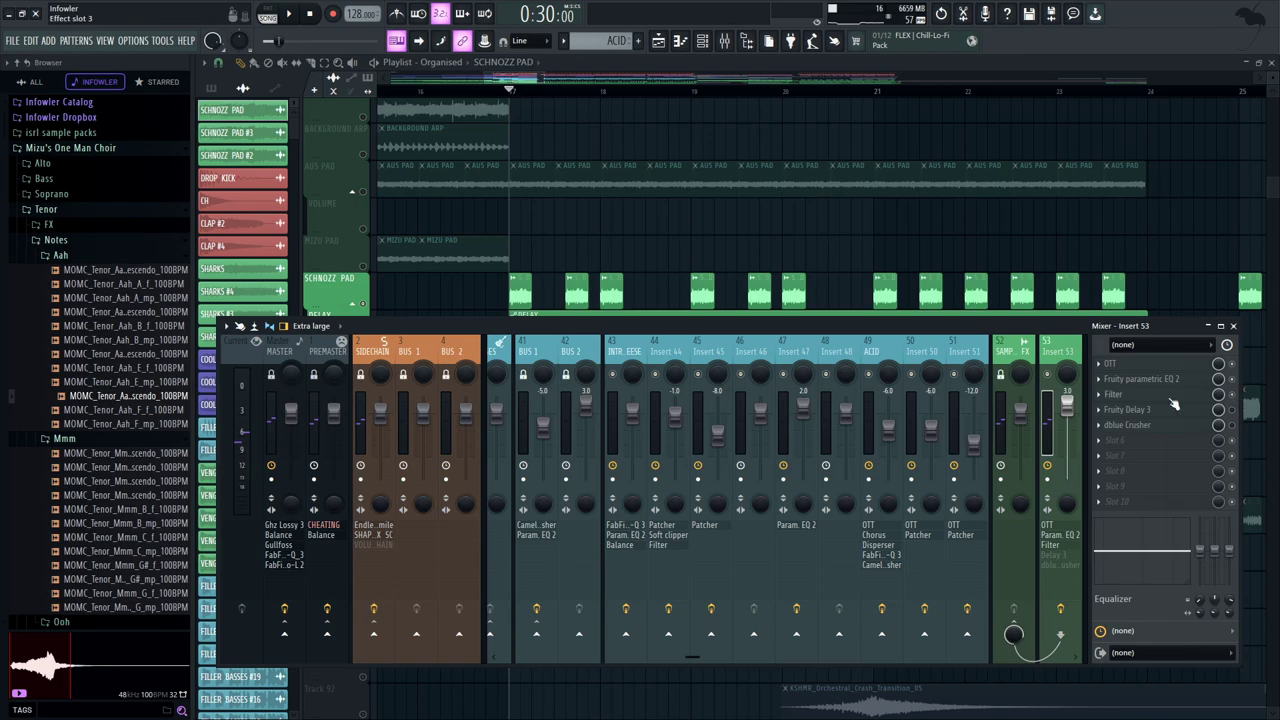
click(1113, 394)
key(space)
key(space)
Close the Filter window, re-enable Fruity Delay 3 on Insert 53, play the pad through it, and close the delay
click(900, 271)
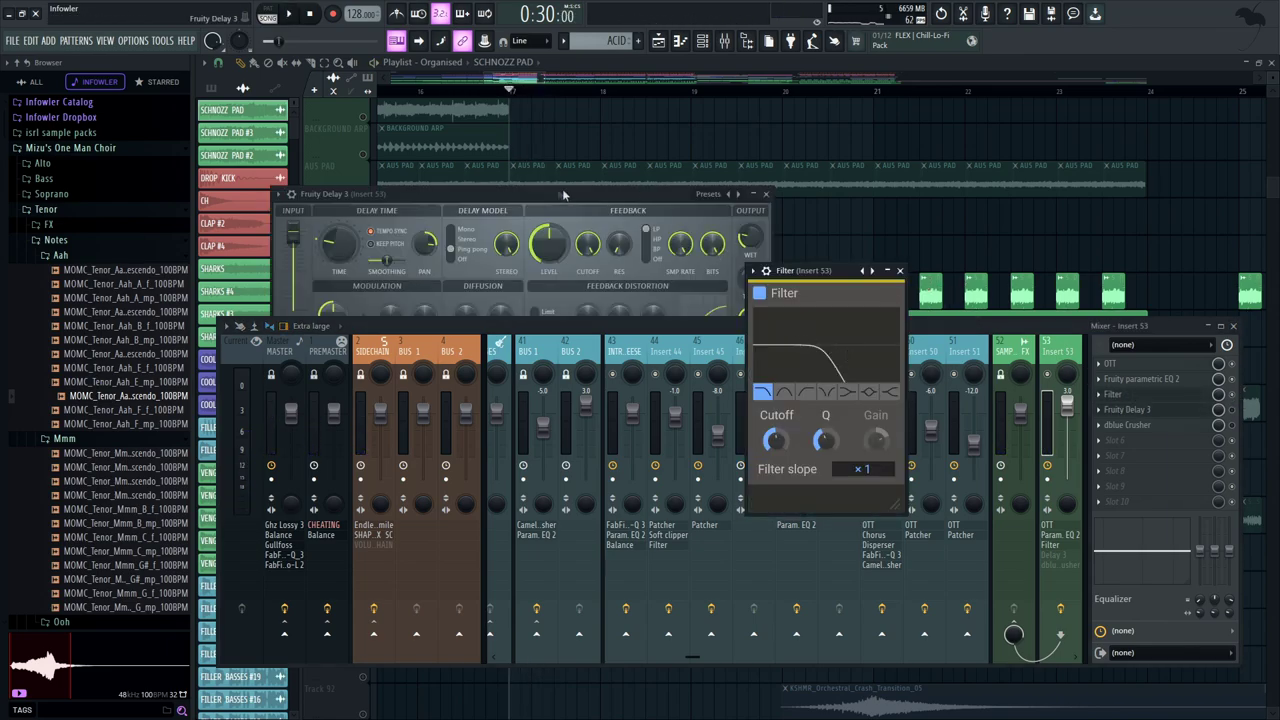
drag(563, 195, 733, 233)
click(900, 271)
click(1232, 410)
key(space)
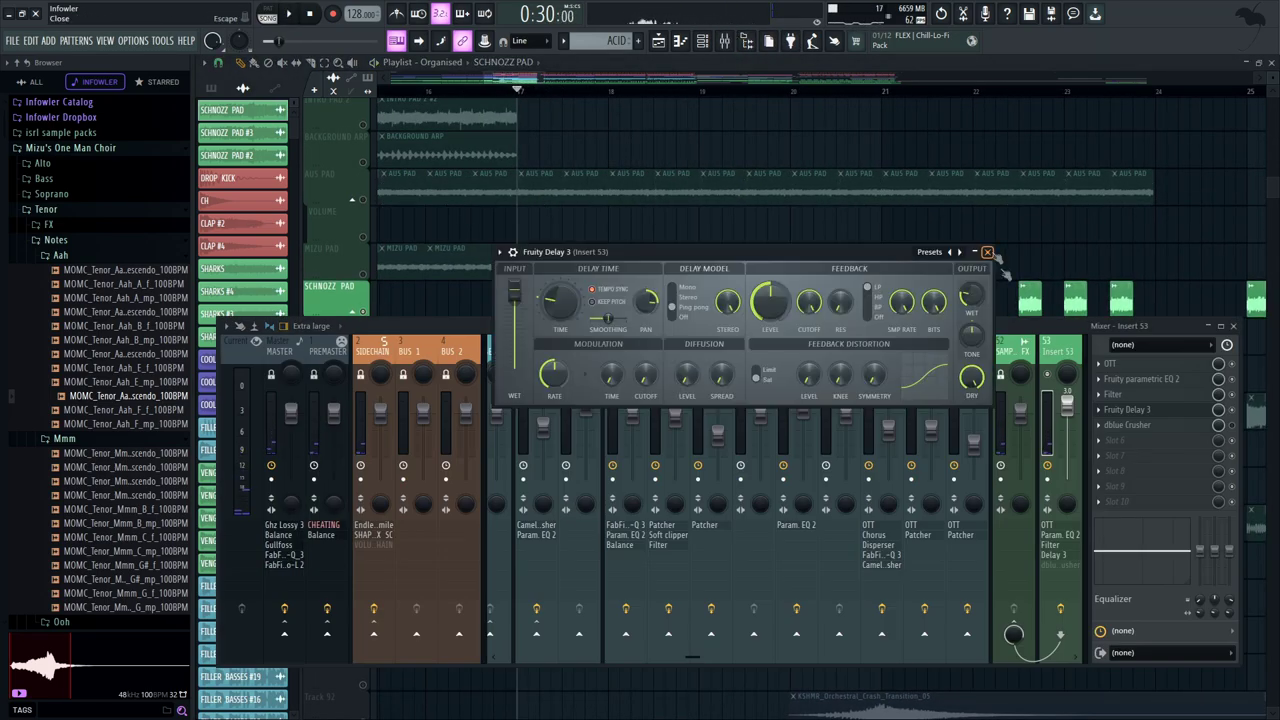
click(987, 252)
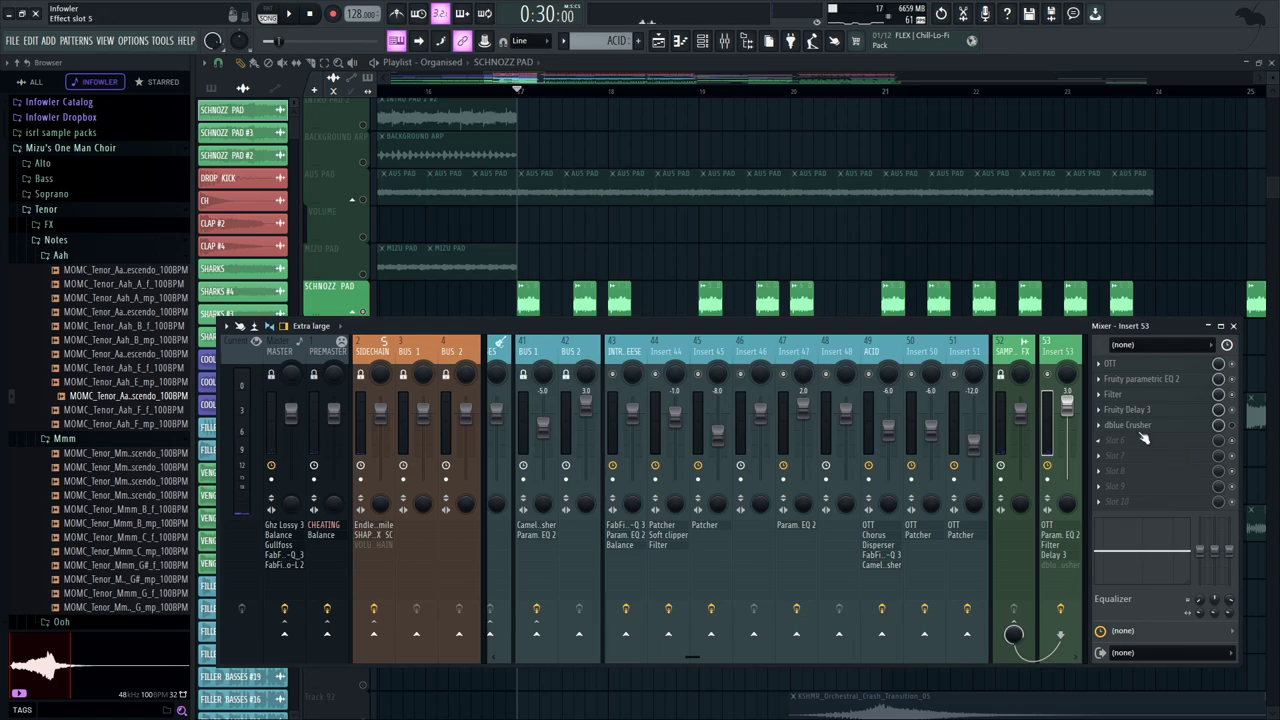
Re-enable and open dblue Crusher on Insert 53, and bring its Reduction automation clips on Track 47 into view
click(1147, 427)
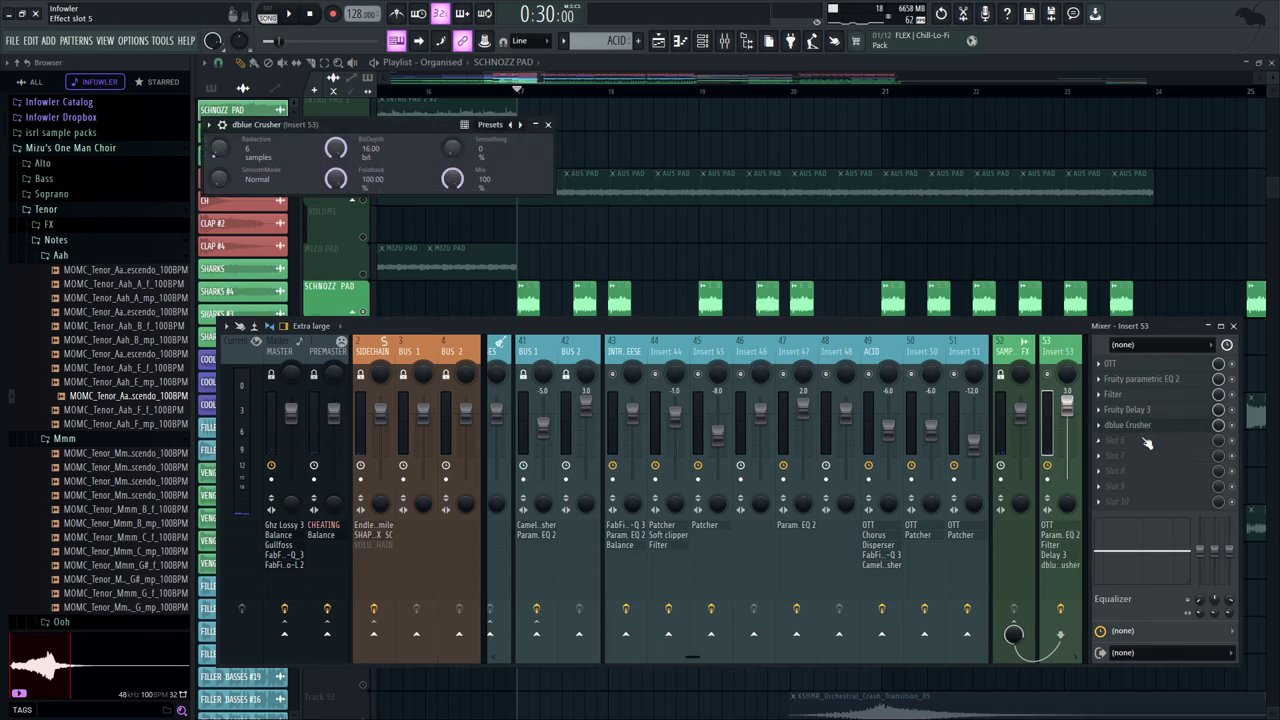
drag(373, 129, 930, 268)
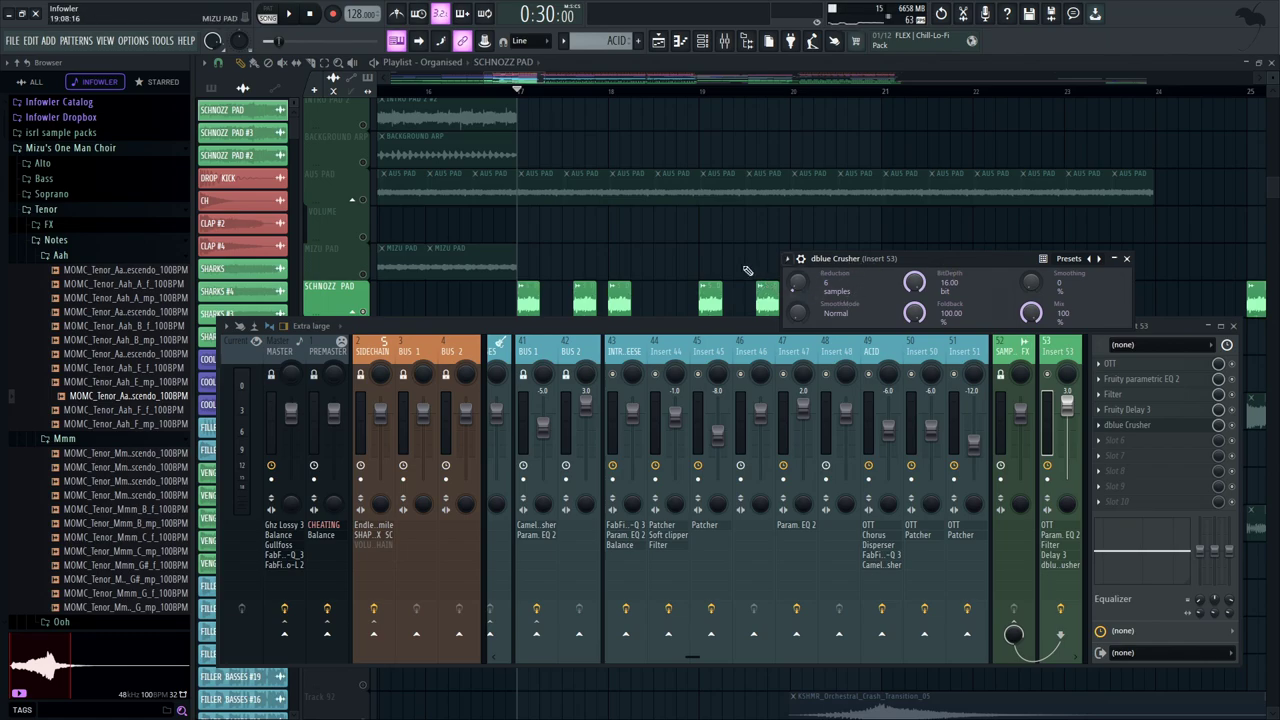
drag(710, 245, 724, 375)
drag(560, 200, 546, 557)
drag(540, 120, 582, 470)
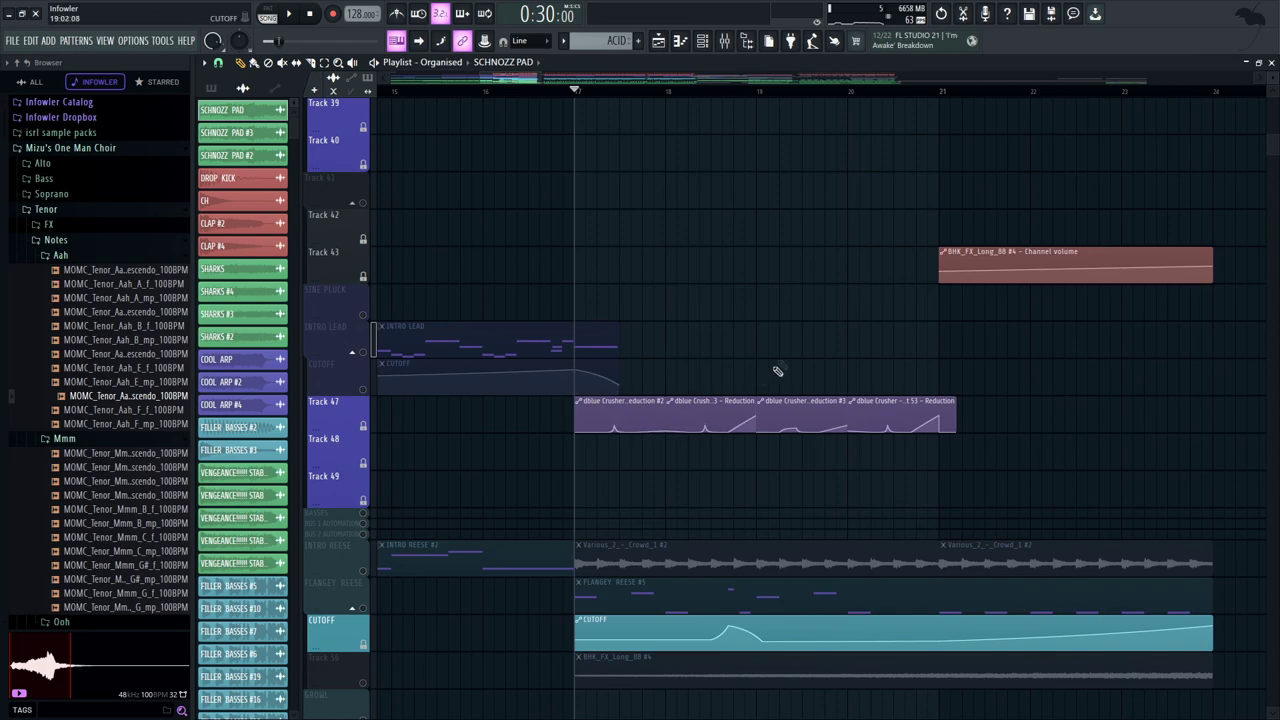
Play from bar 17 alongside the dblue Crusher Reduction automation clips, and stop the playback
drag(777, 370, 718, 343)
key(space)
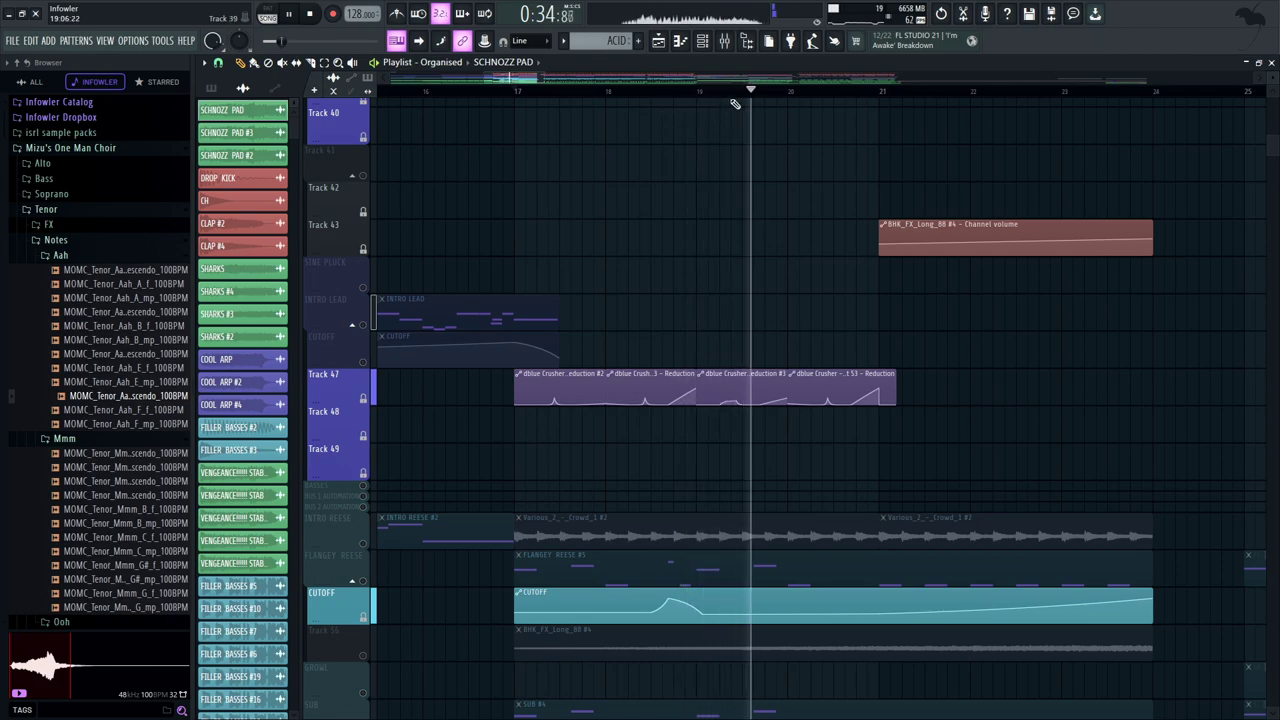
drag(743, 217, 738, 186)
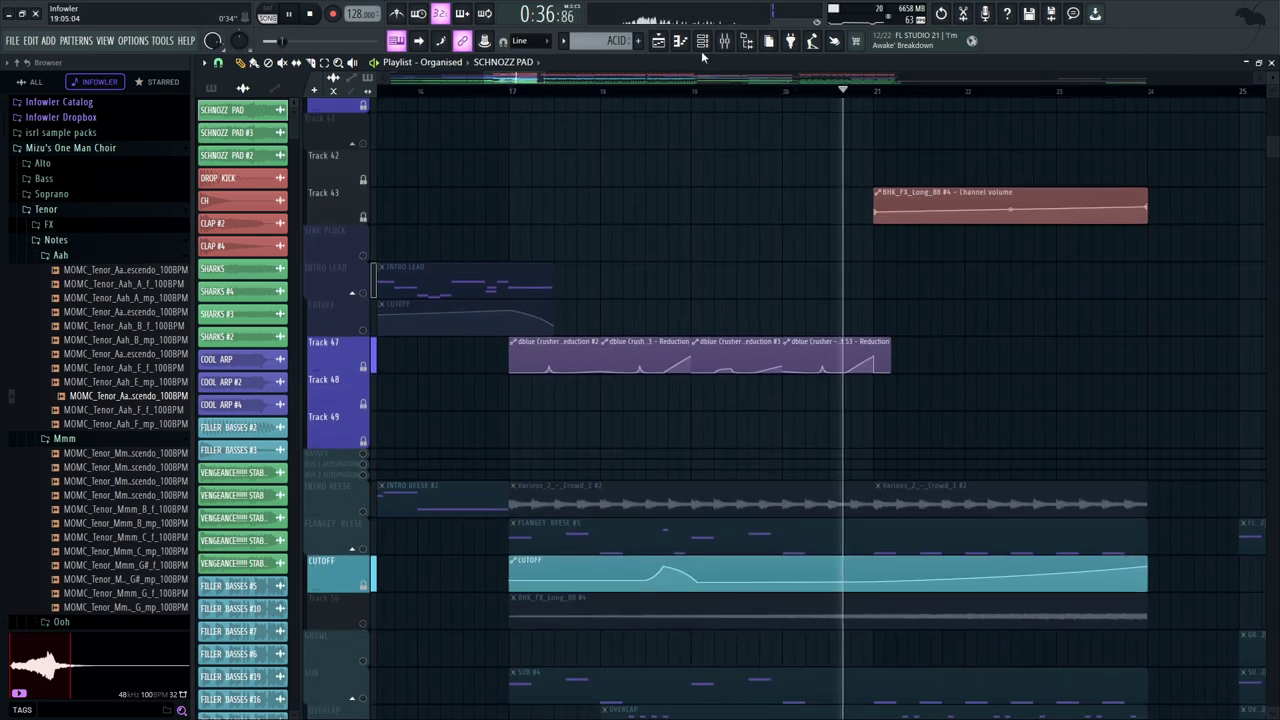
click(725, 41)
key(space)
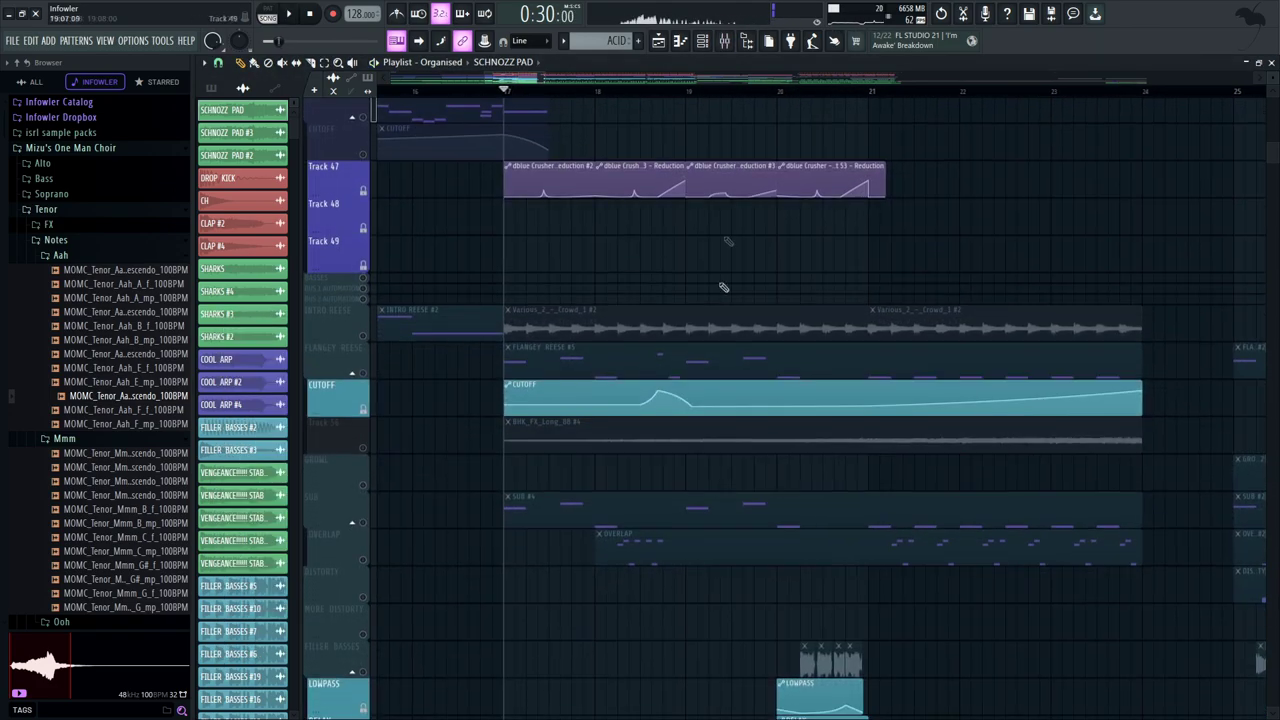
Unmute the VENGEANCE!!!!!! STAB track, open its first clip at bar 17, and preview the VND Synth Stab 081 Am sample
drag(719, 700, 748, 101)
drag(656, 652, 679, 277)
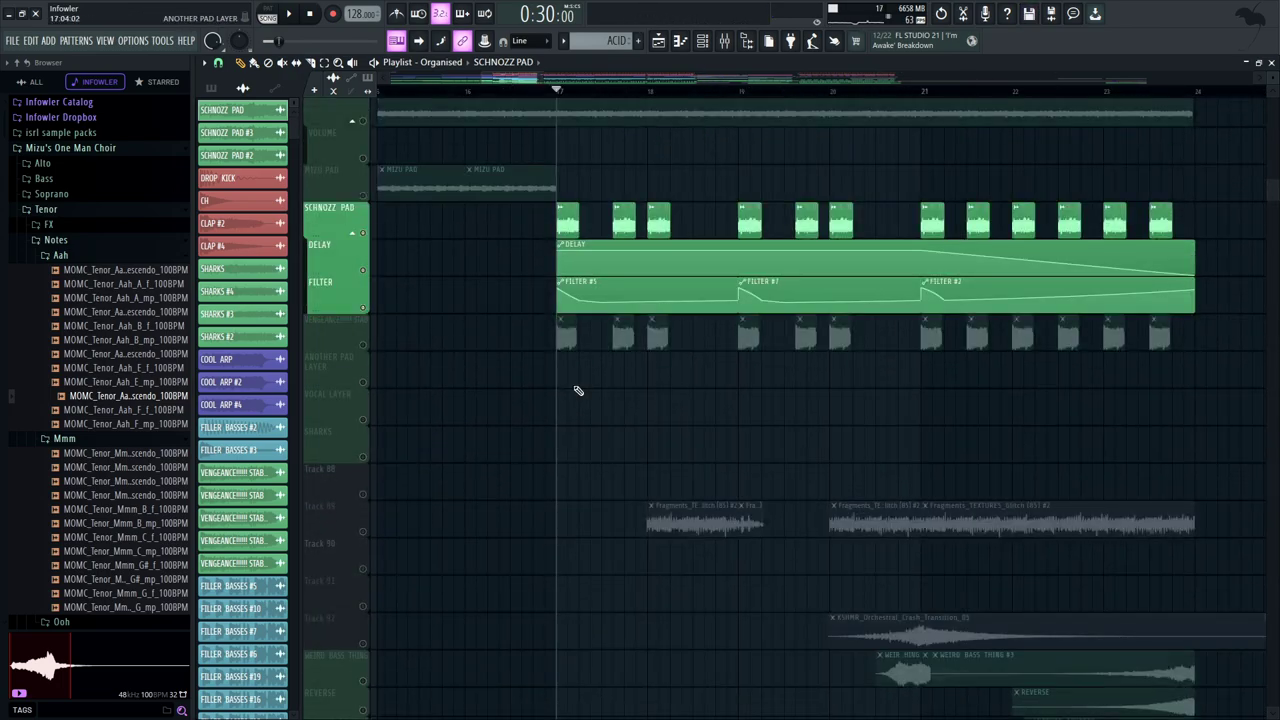
click(363, 345)
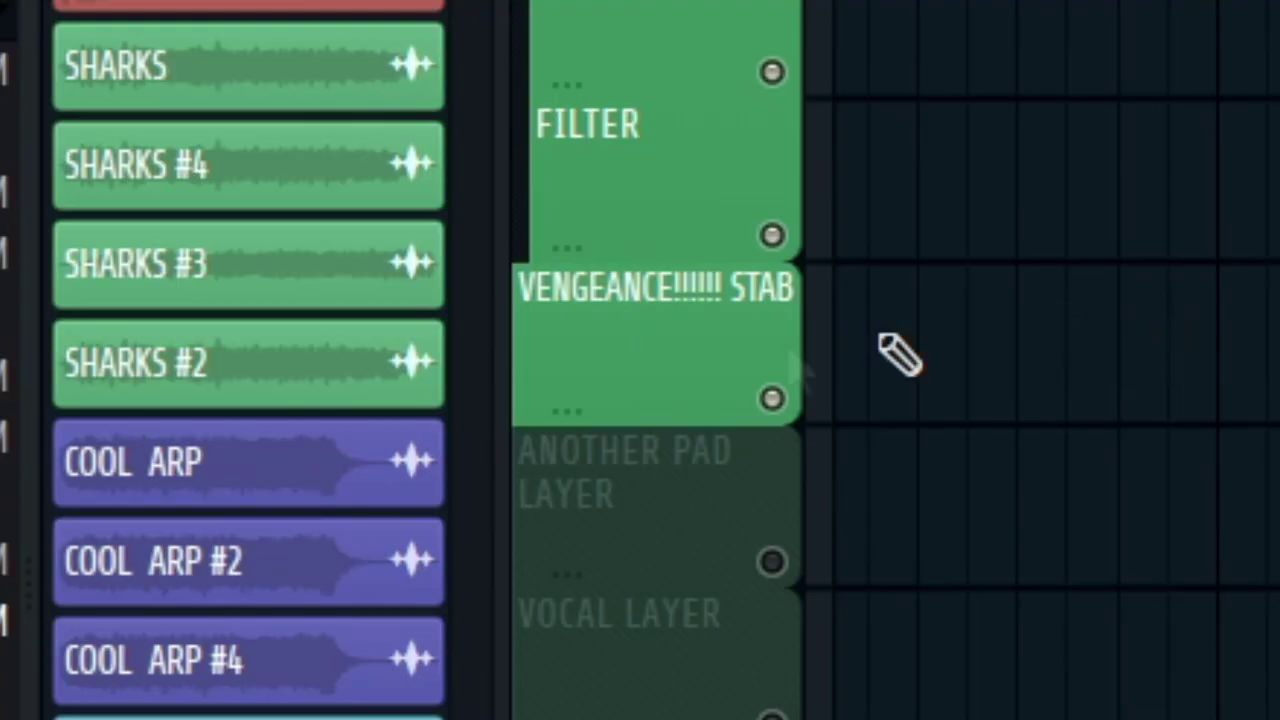
double_click(564, 342)
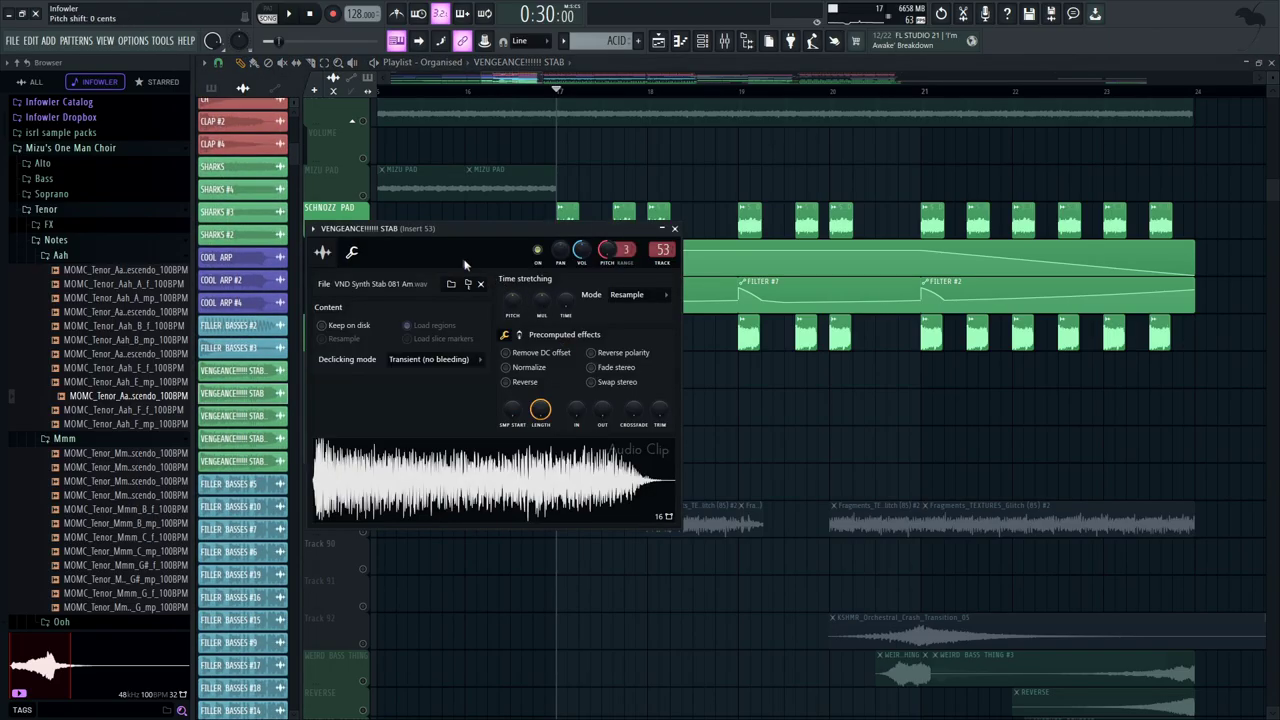
drag(450, 228, 838, 217)
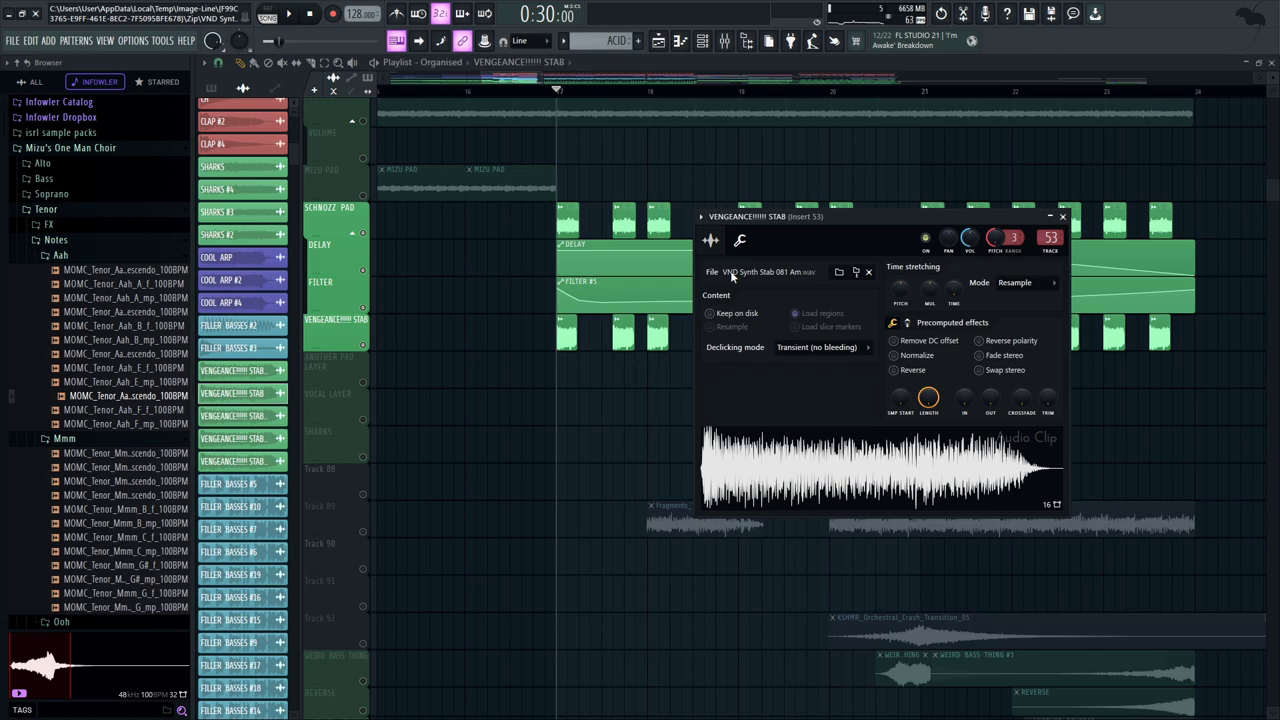
click(823, 491)
Play the stab and pad through Insert 53, compare them with all its effects disabled, and close the mixer
click(727, 46)
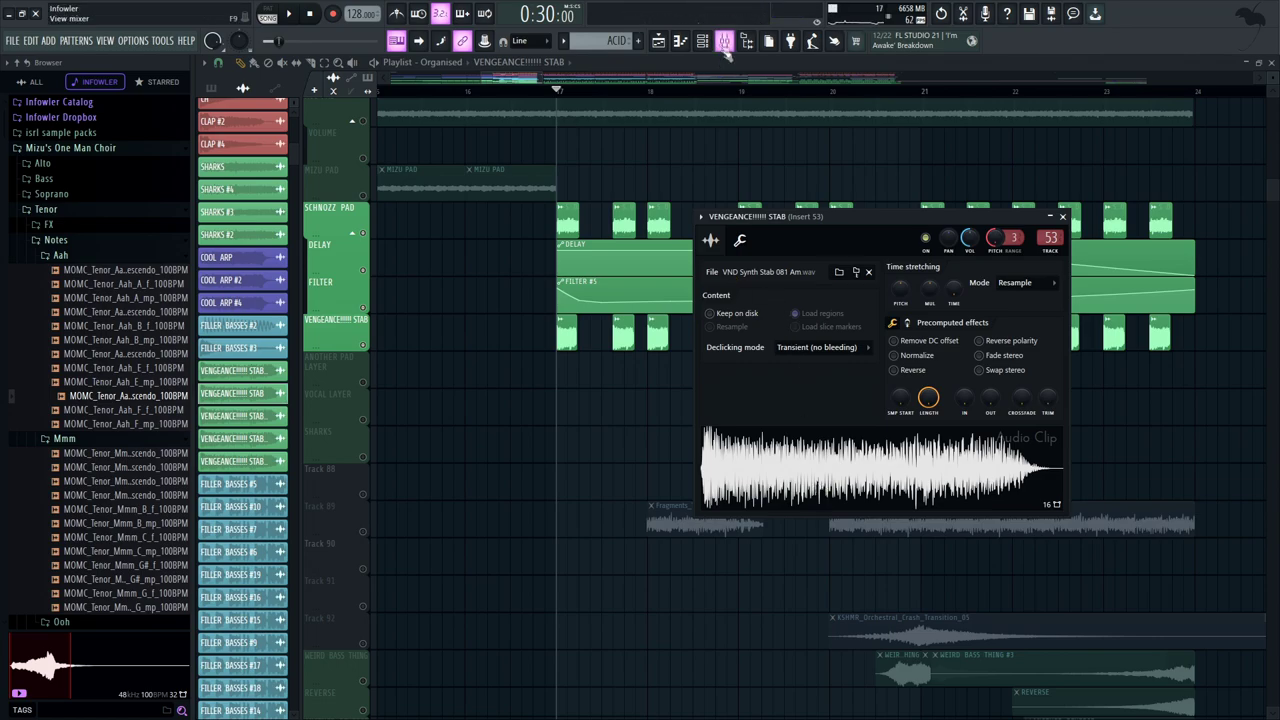
click(724, 42)
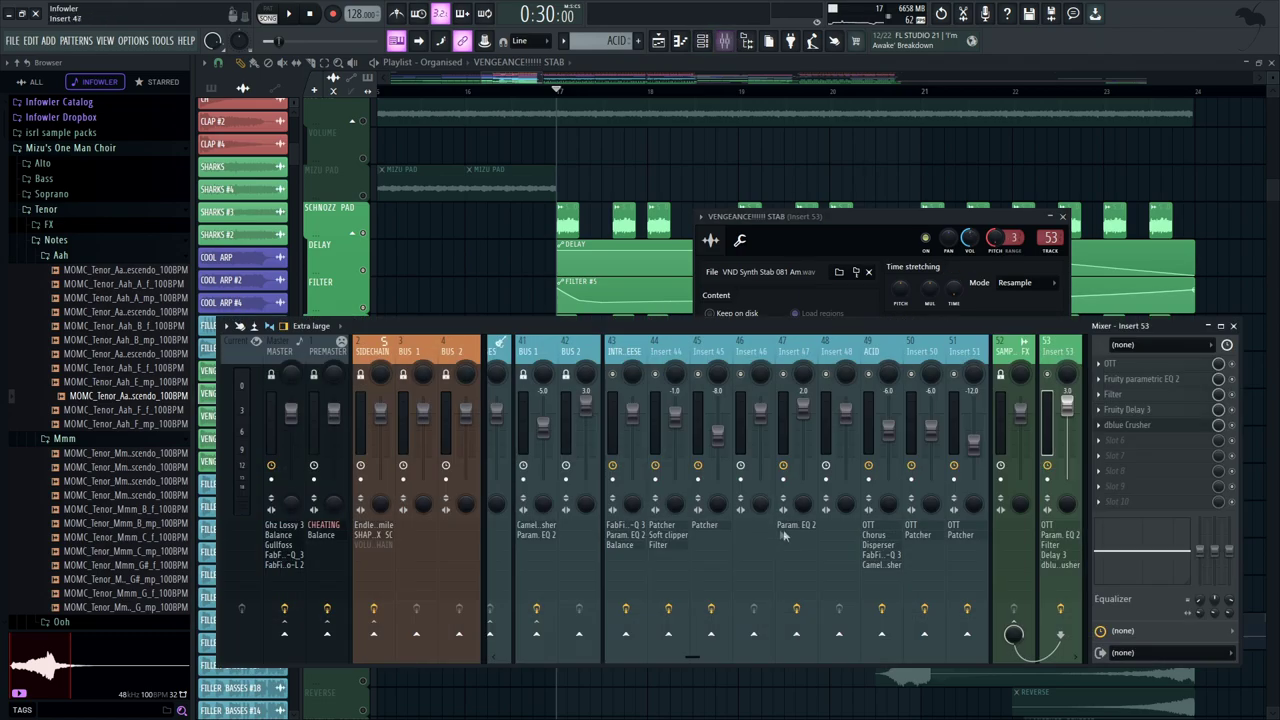
key(space)
key(space)
click(1062, 610)
key(space)
key(space)
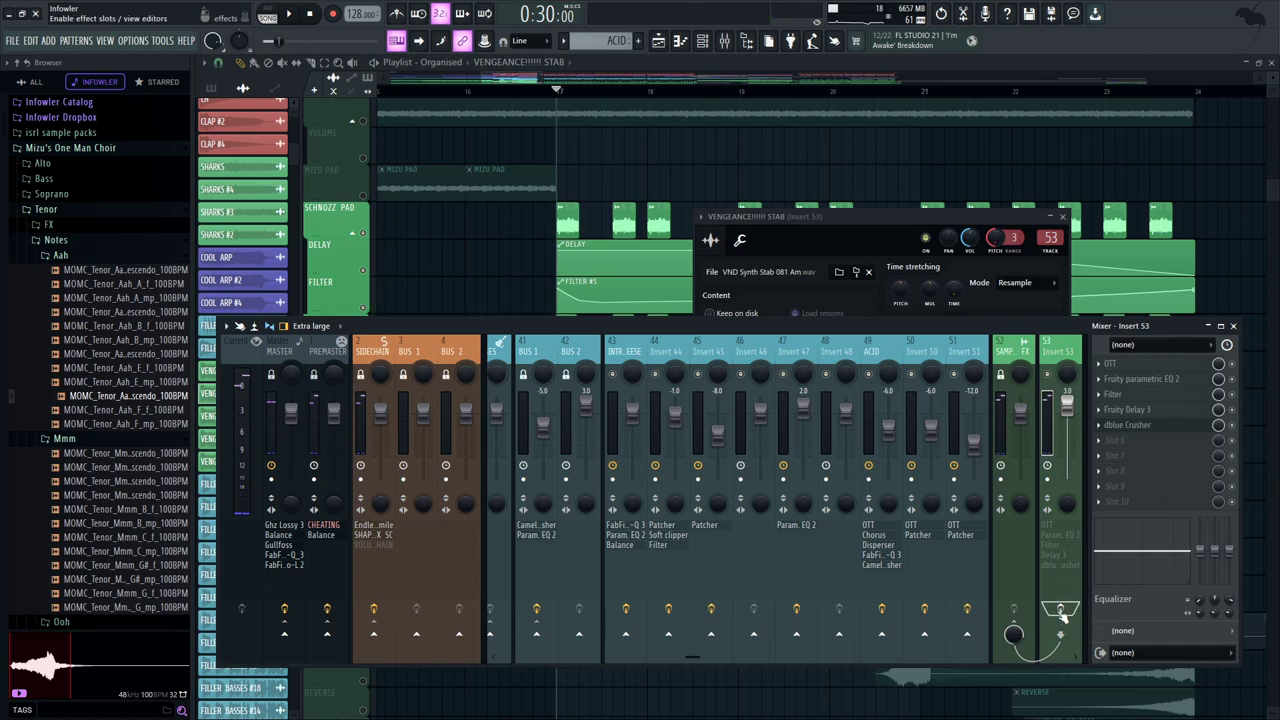
key(F9)
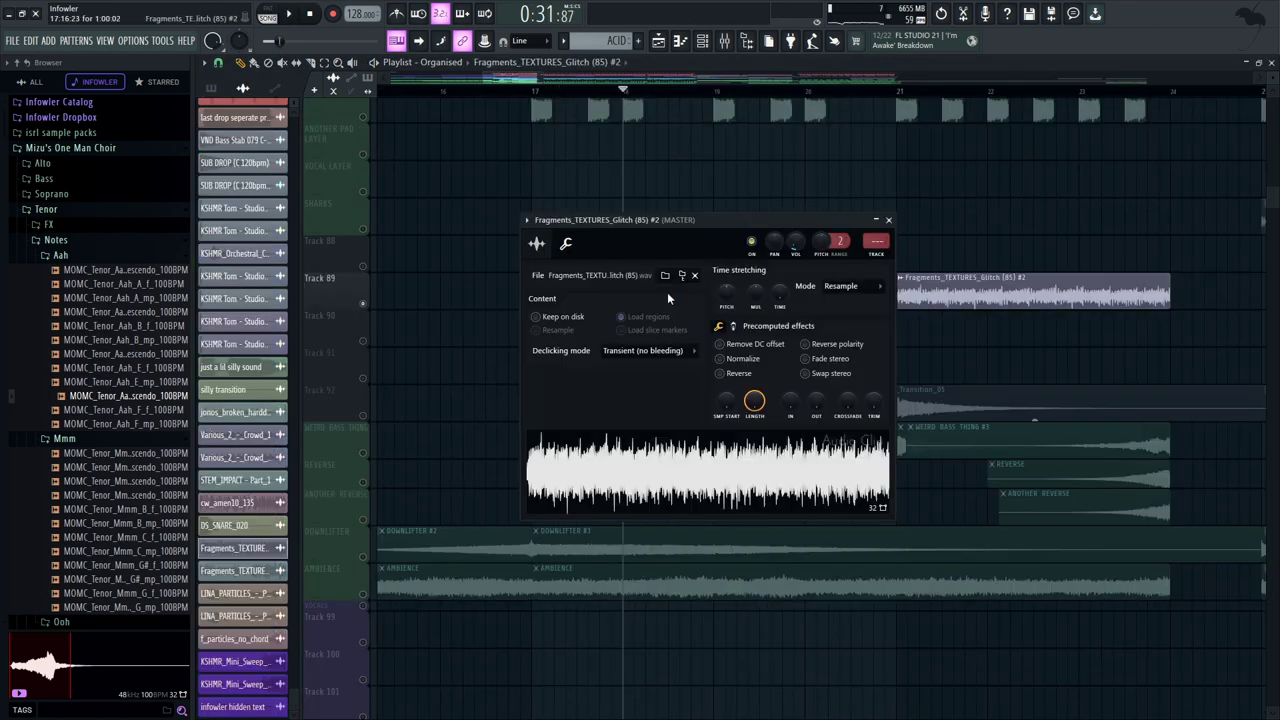
Inspect the Fragments_TEXTURES_Glitch (85) sample, and open and play the KSHMR_Orchestral_Crash_Transition_05 clip on Track 92
drag(668, 229, 907, 199)
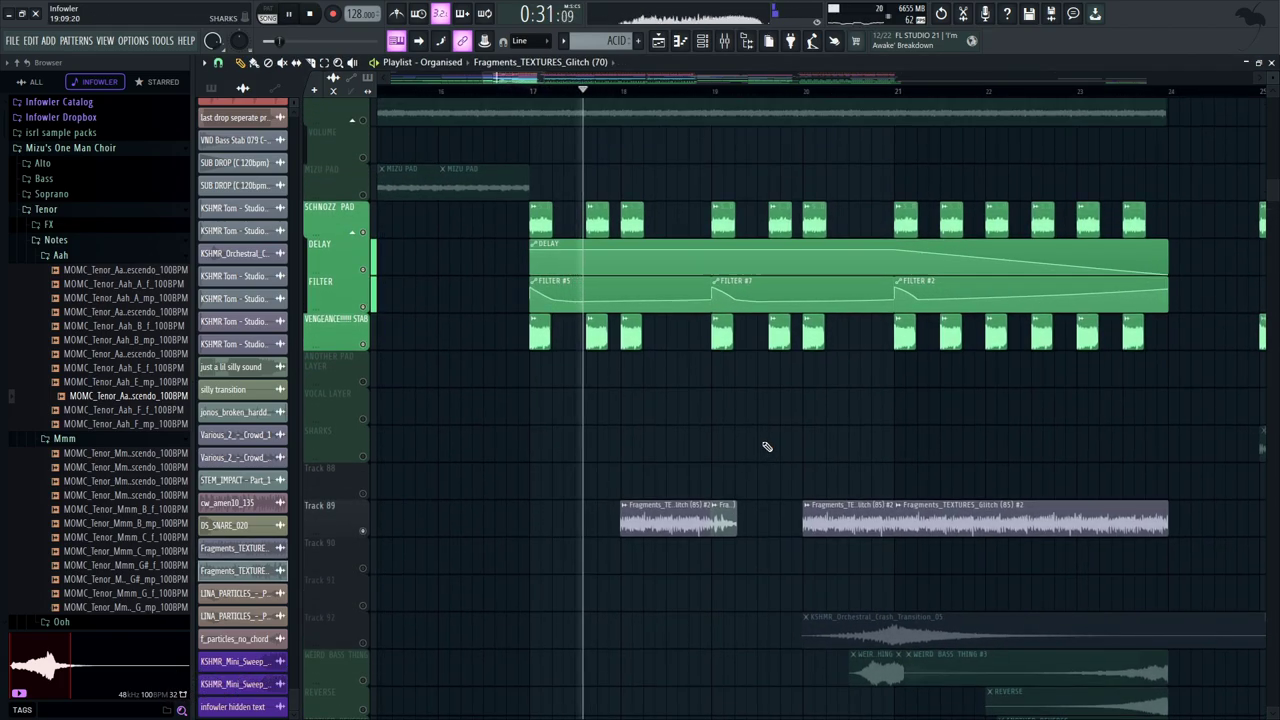
scroll(767, 447, down, 1)
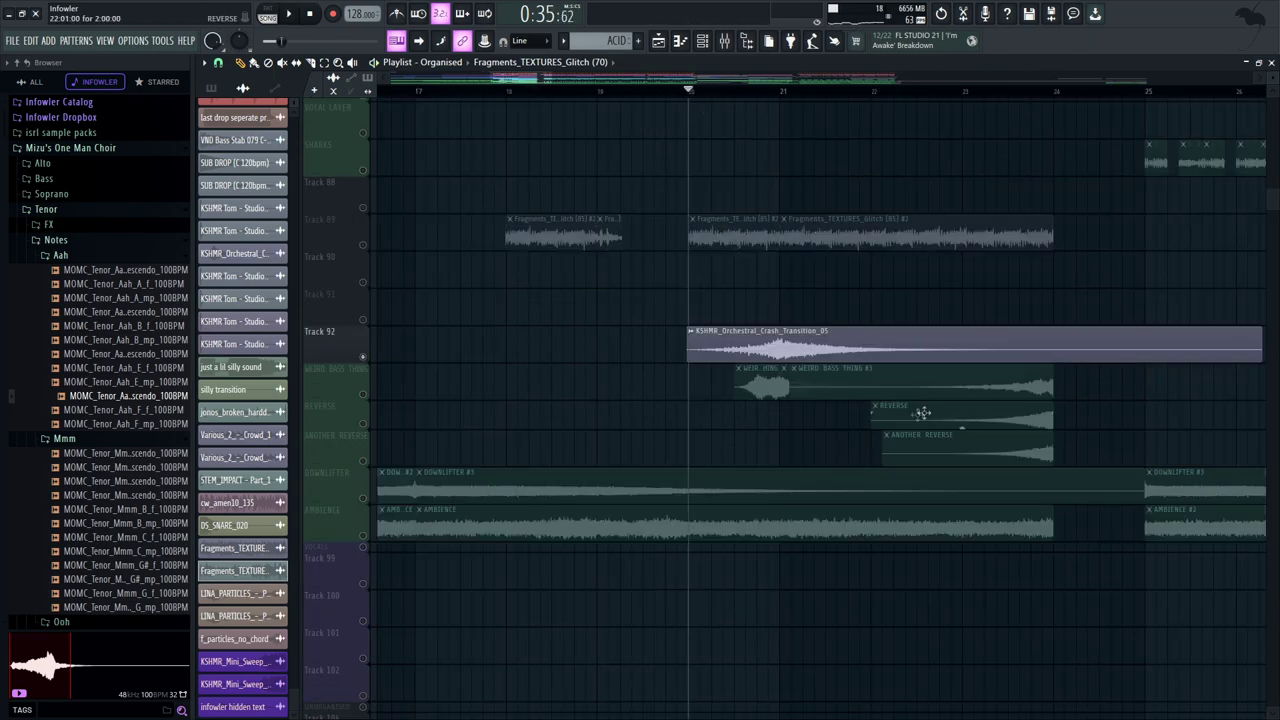
double_click(838, 336)
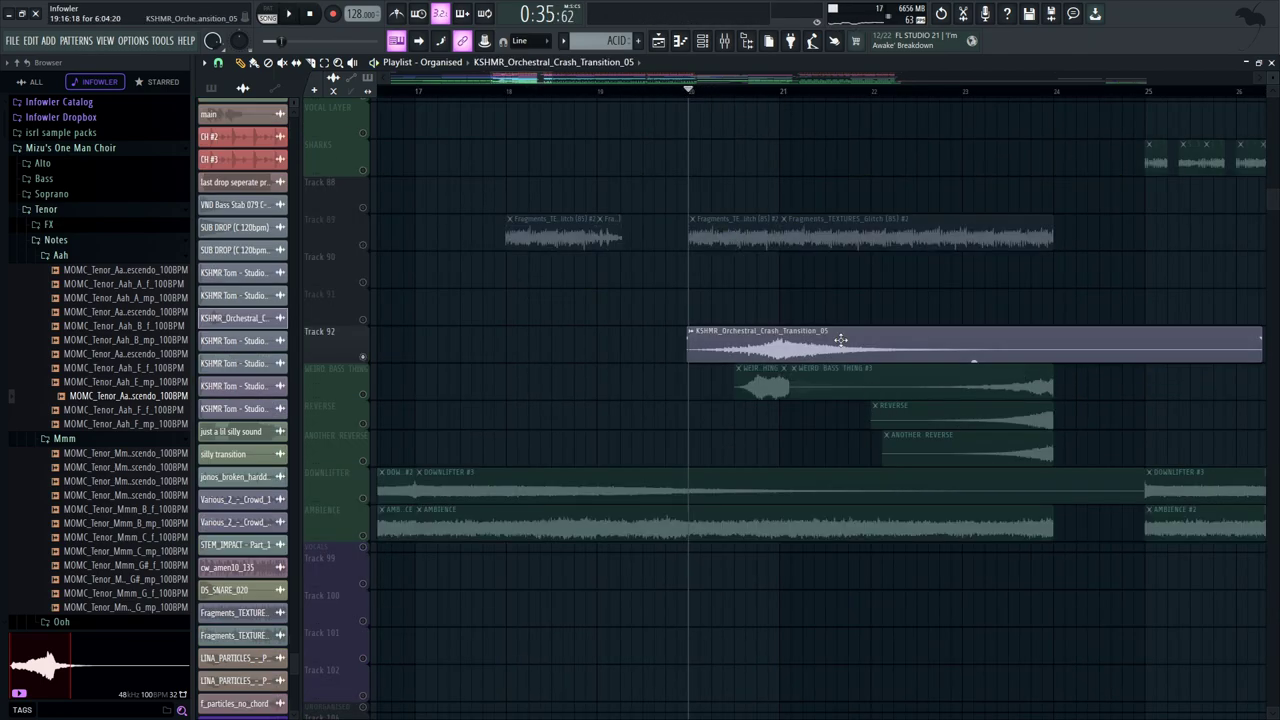
drag(828, 293, 780, 222)
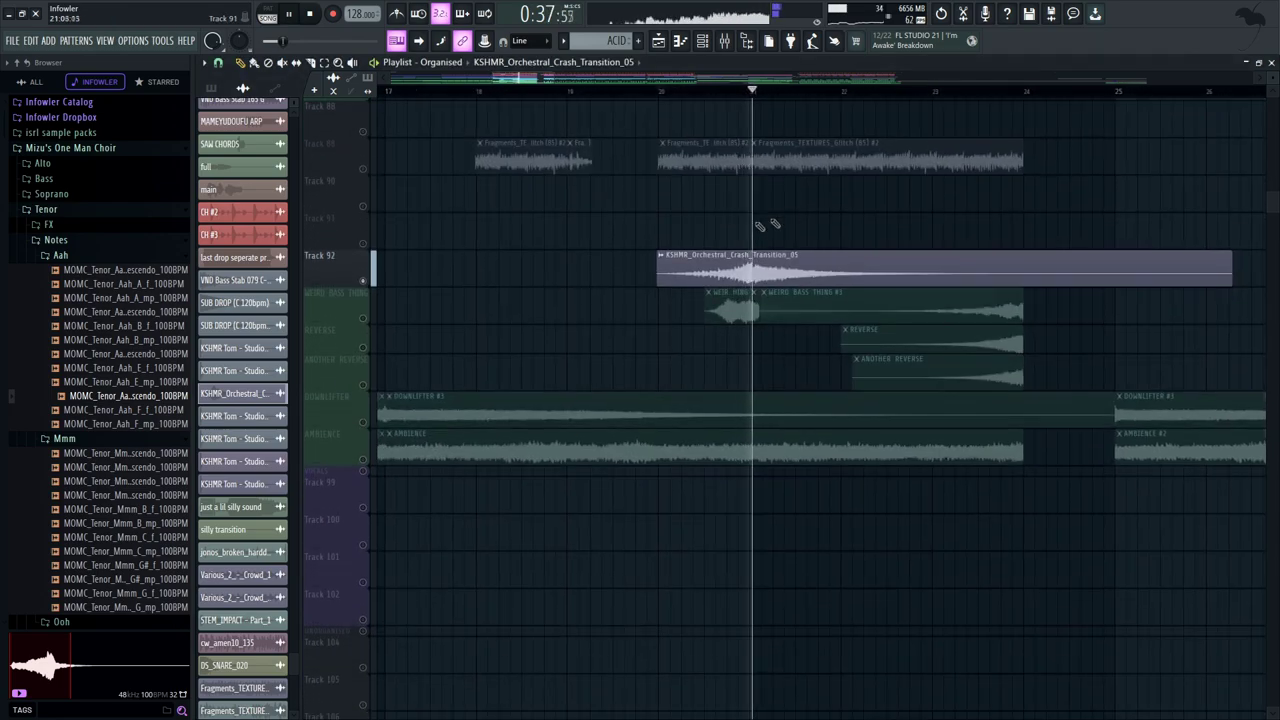
key(space)
Solo the WEIRD BASS THING track, open its first clip to show the sample, and play it
right_click(363, 316)
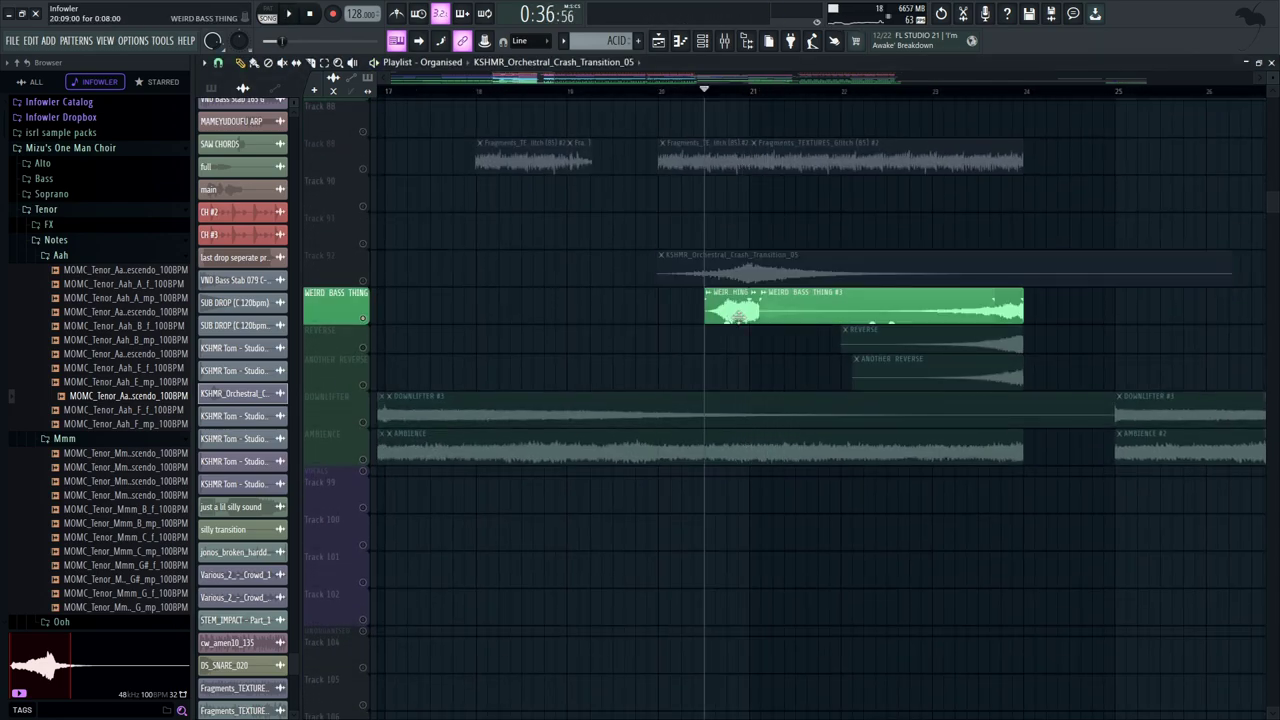
double_click(738, 312)
drag(405, 187, 479, 254)
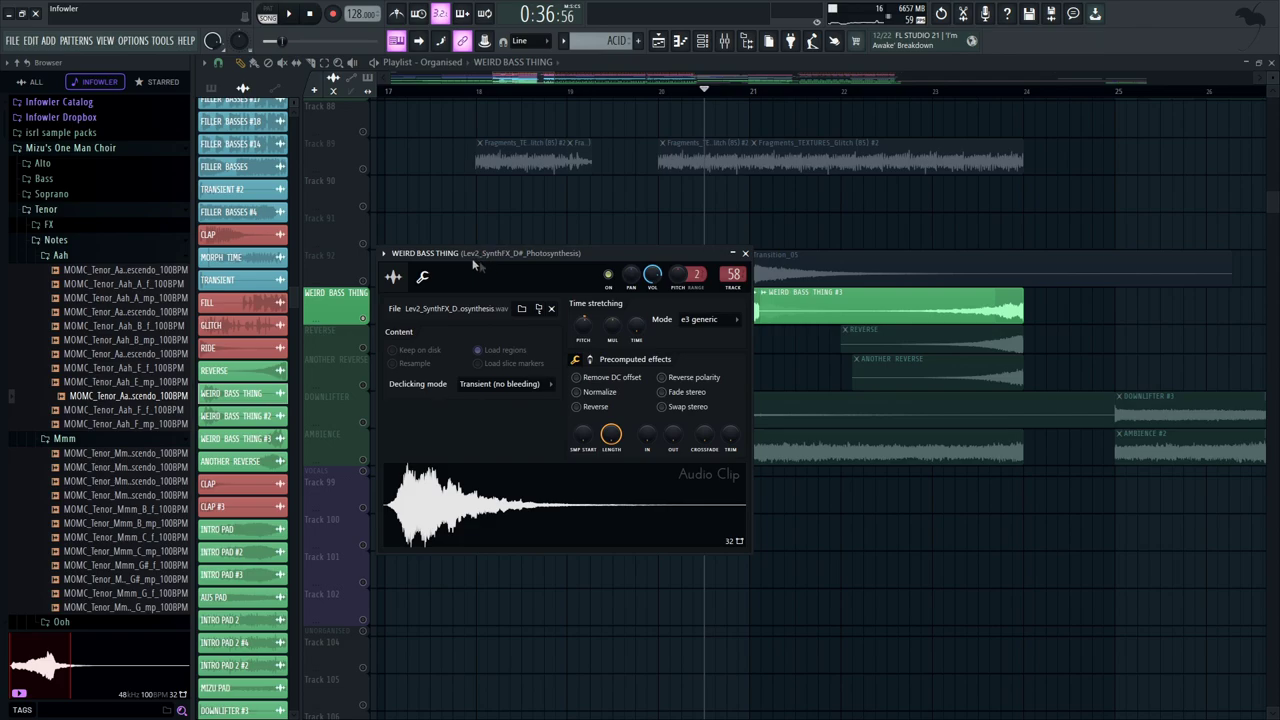
drag(606, 212, 599, 208)
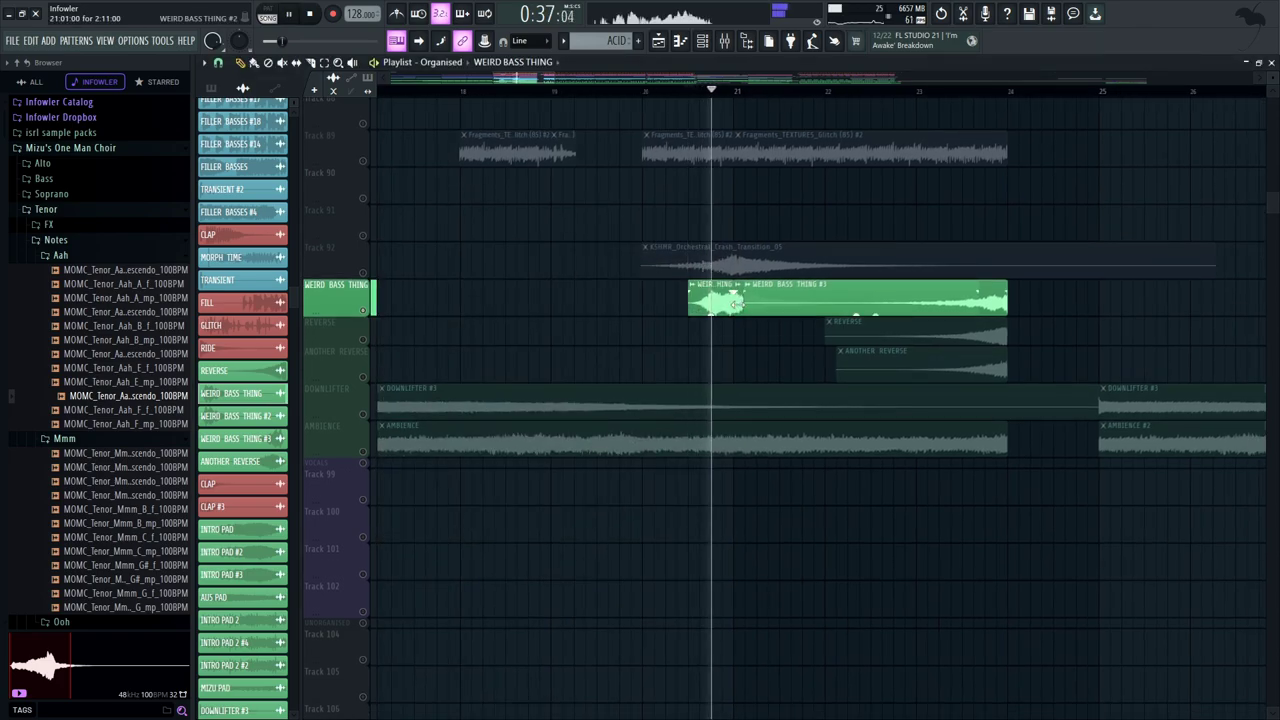
Open the WEIRD BASS THING #2 clip, show its mixer track Insert 58 during playback, and stop
double_click(738, 305)
click(727, 46)
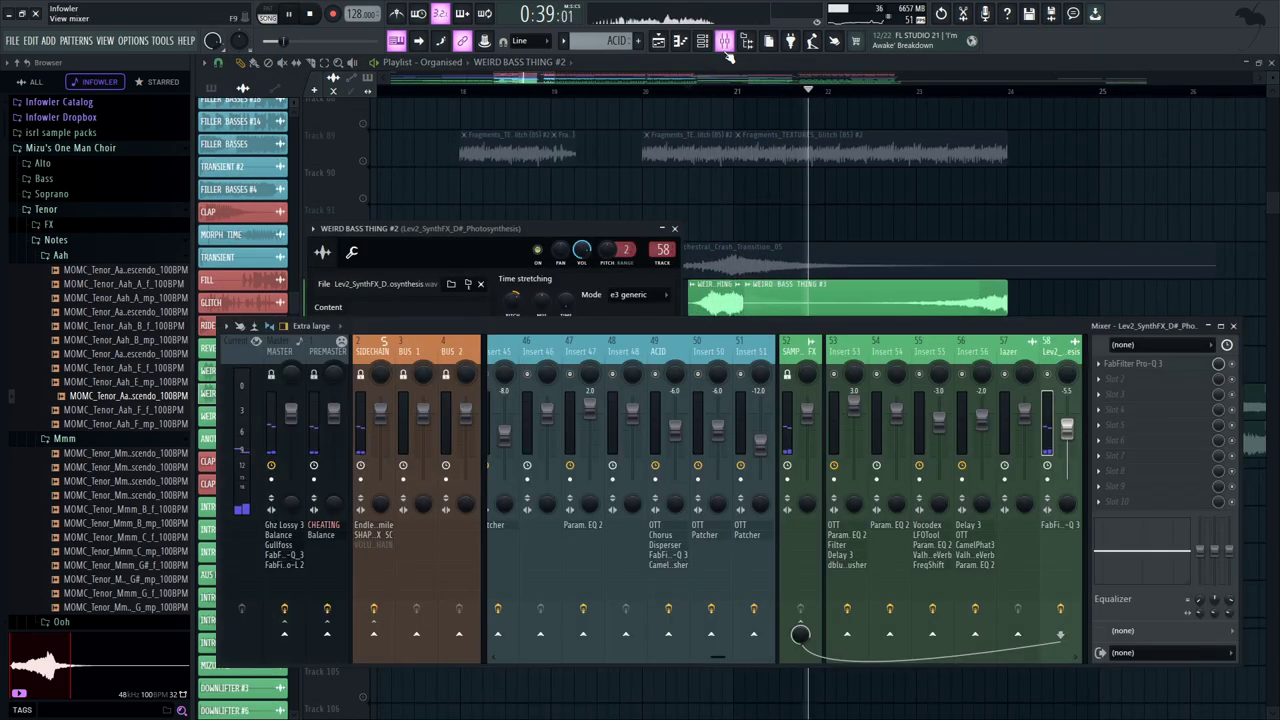
drag(954, 180, 905, 135)
key(space)
Unmute the REVERSE, ANOTHER REVERSE, DOWNLIFTER and AMBIENCE tracks alongside WEIRD BASS THING
drag(363, 369, 365, 407)
click(365, 332)
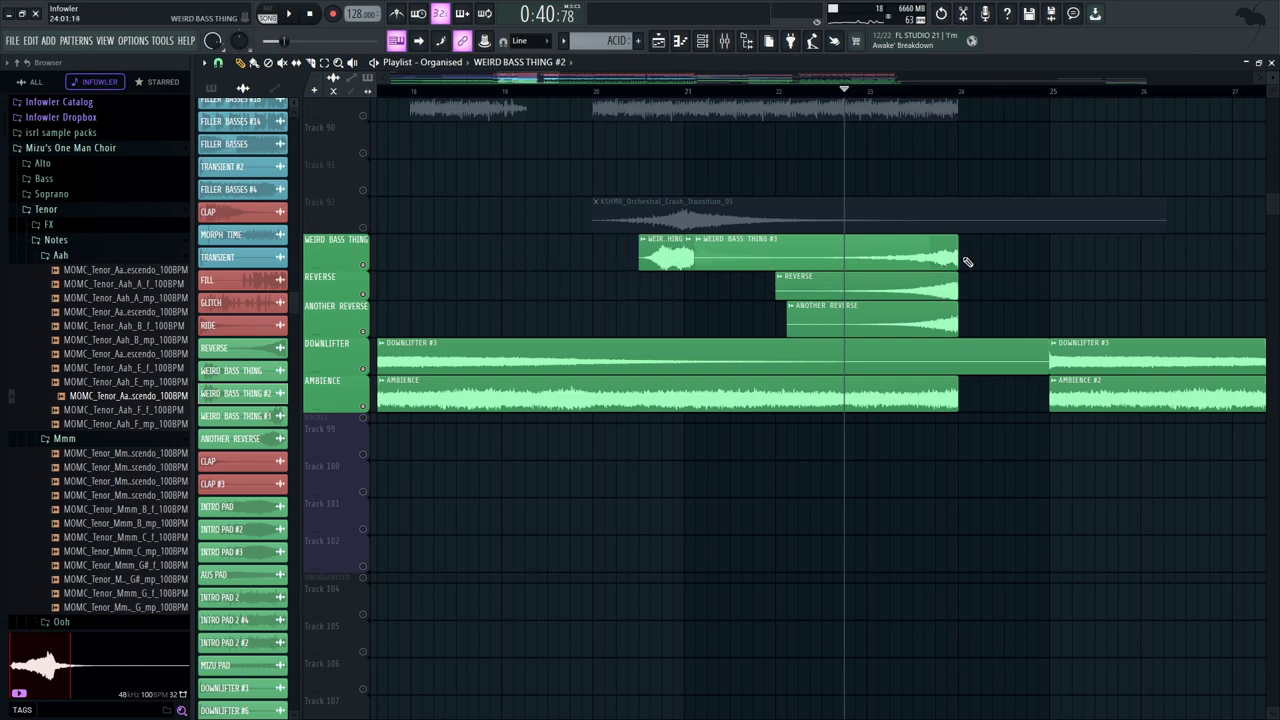
Inspect the sample settings of the REVERSE and ANOTHER REVERSE clips, isolating their two tracks
double_click(866, 294)
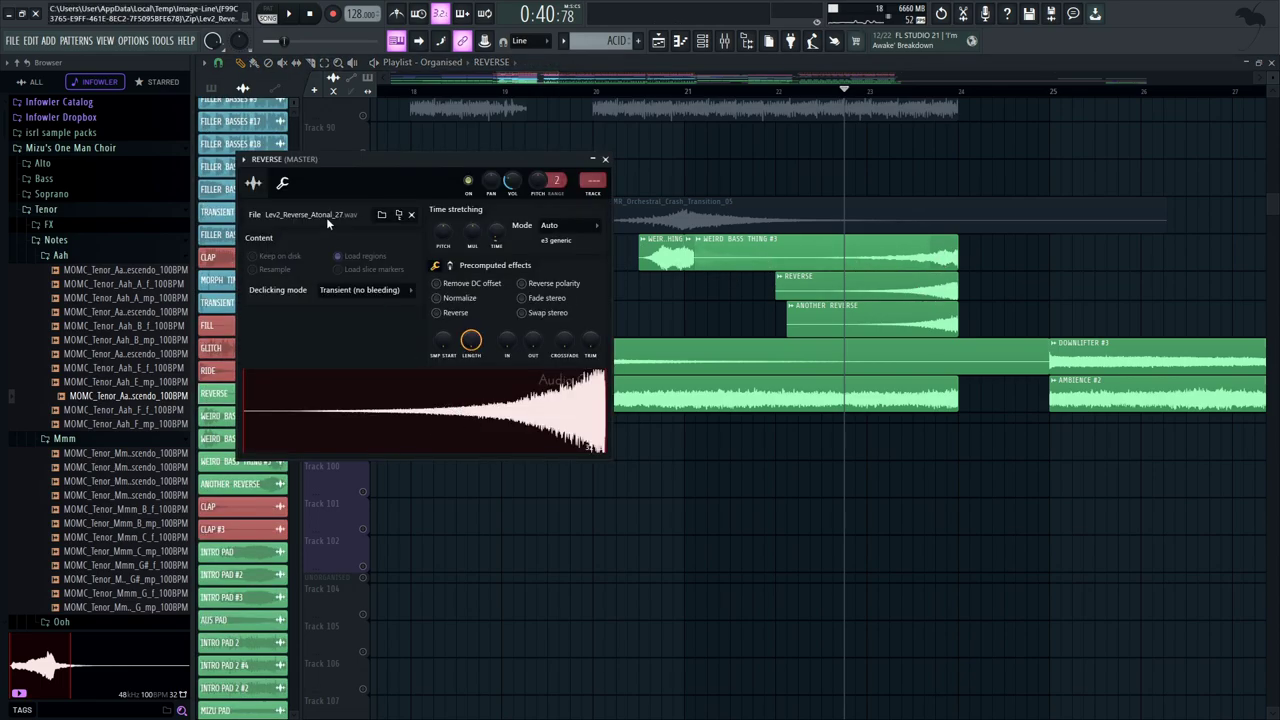
drag(695, 351, 622, 372)
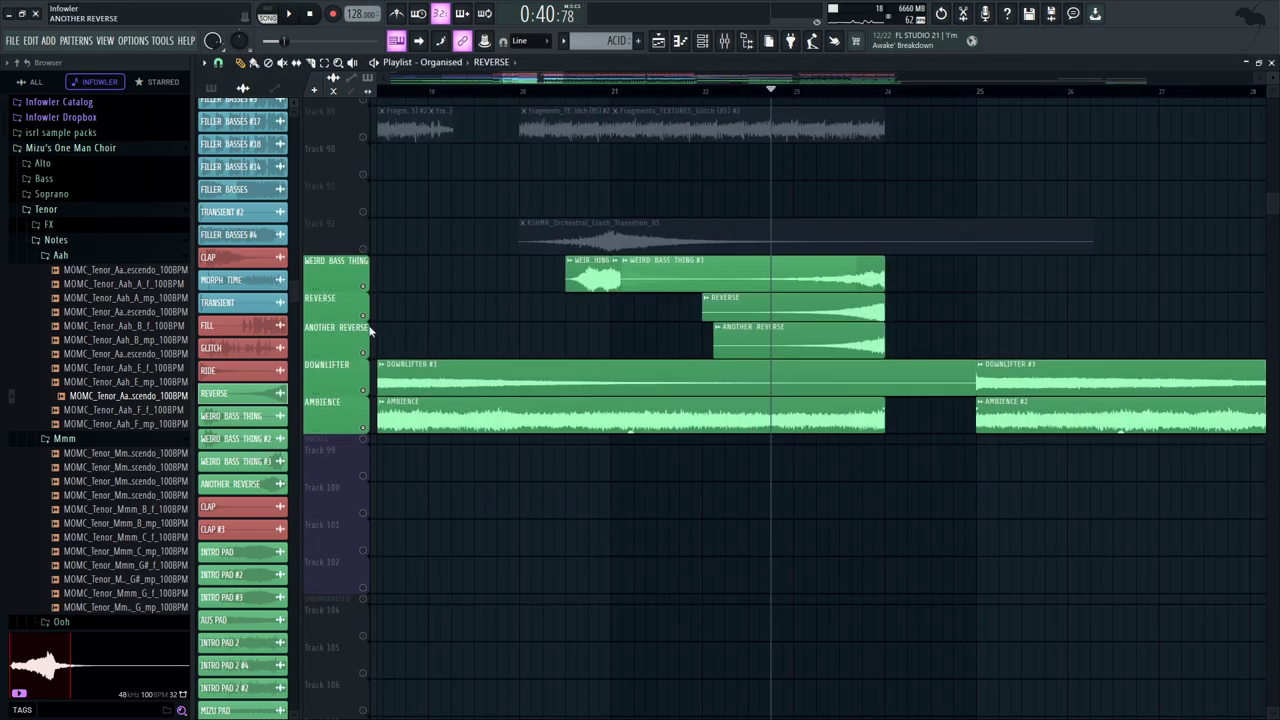
right_click(364, 316)
click(365, 354)
double_click(806, 325)
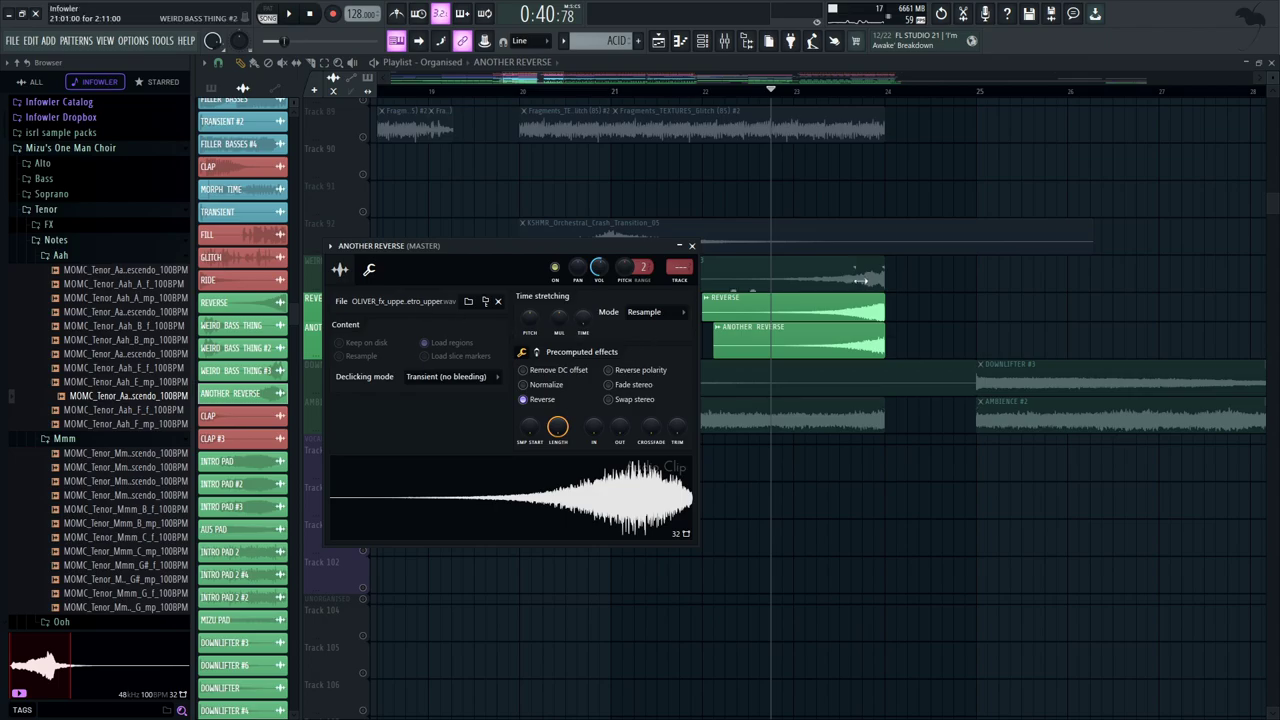
Look over the arrangement around bars 17 to 33, from the bass and synth tracks up to the drum tracks
drag(900, 271, 881, 276)
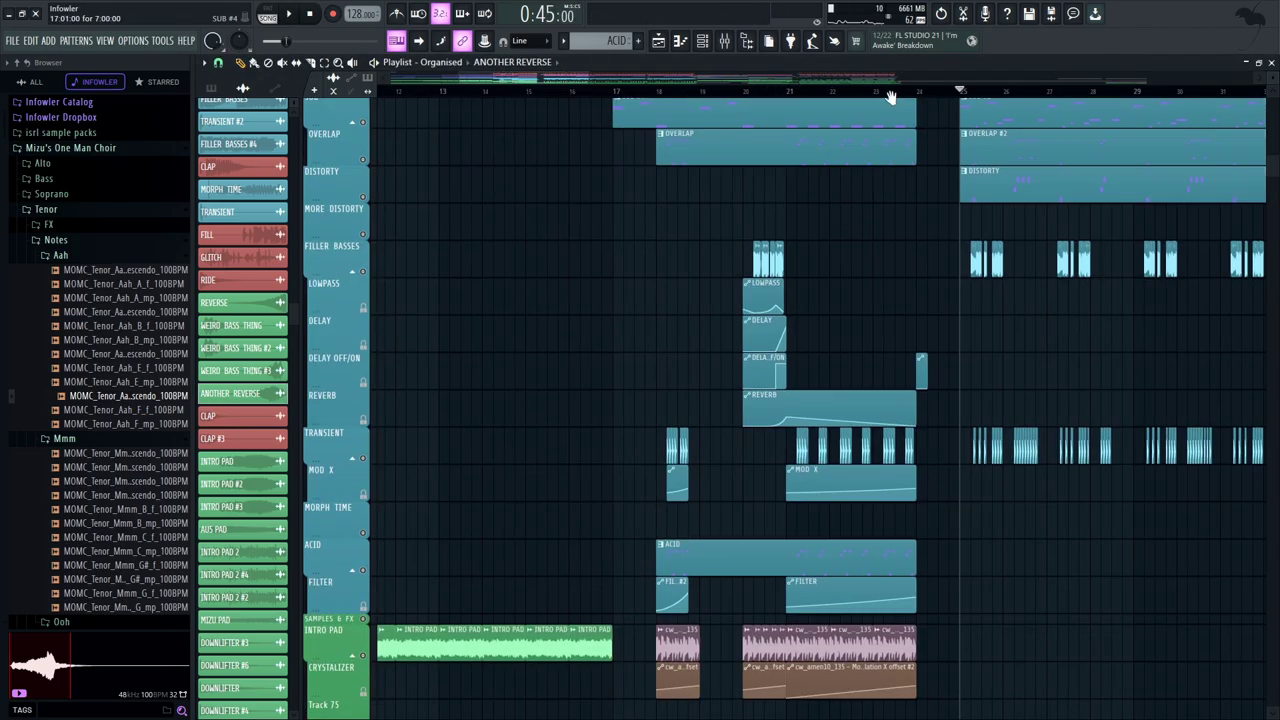
drag(746, 265, 751, 143)
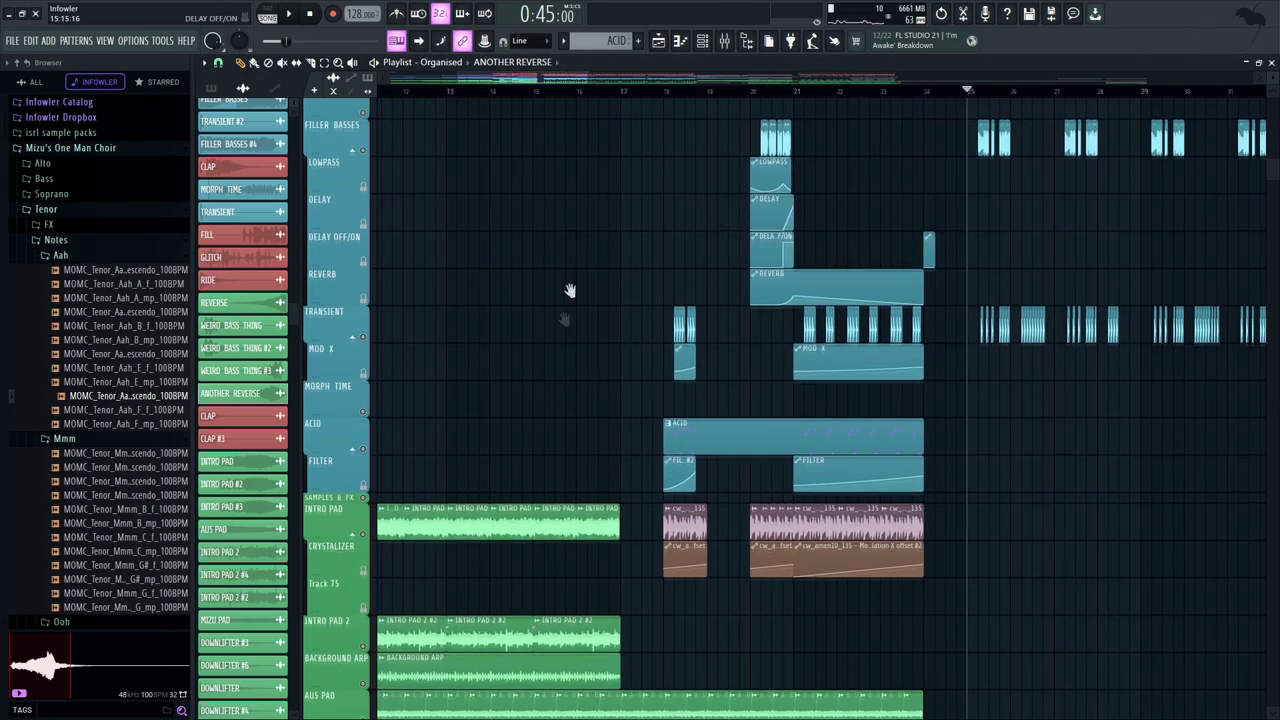
drag(571, 288, 615, 449)
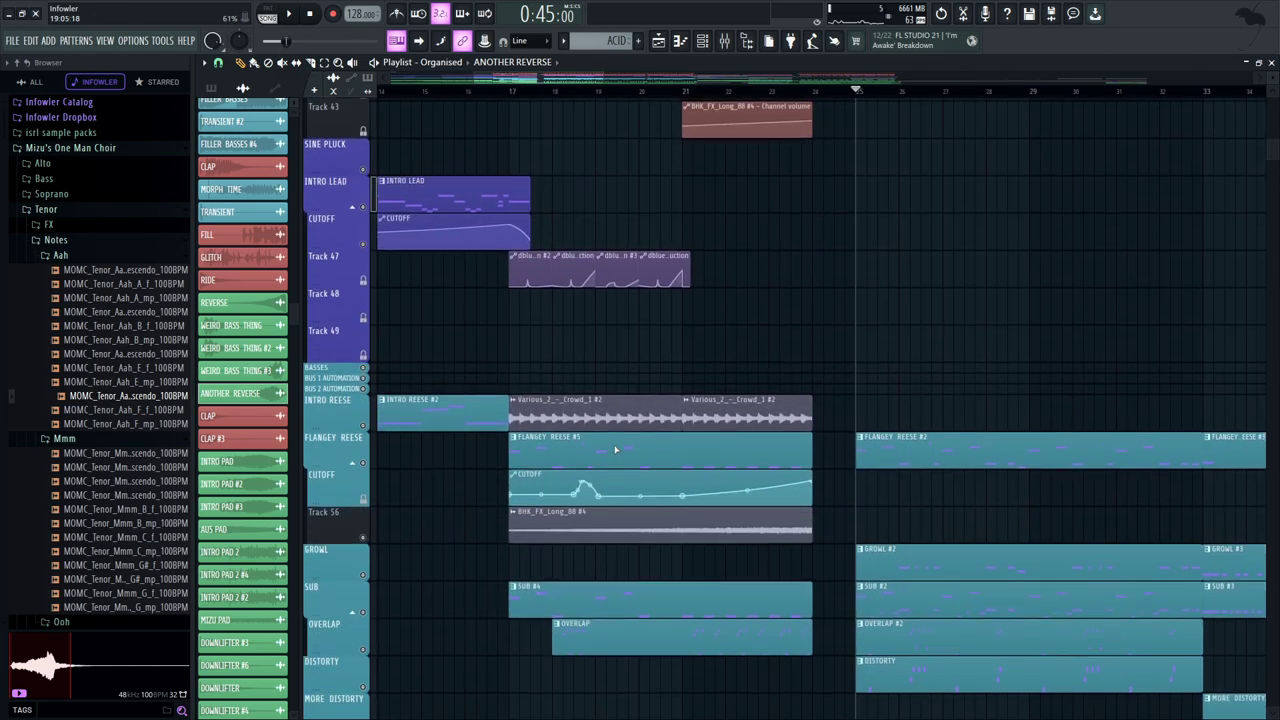
scroll(615, 449, up, 5)
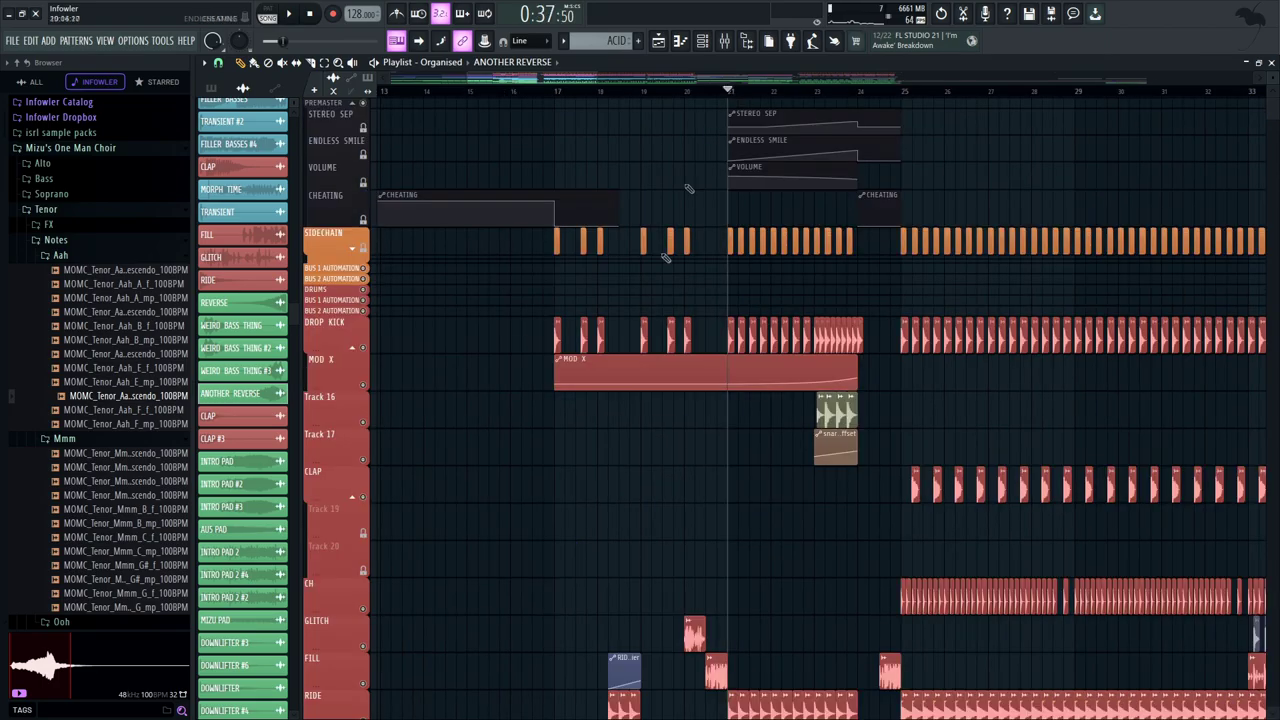
scroll(880, 470, down, 15)
right_click(875, 358)
drag(829, 276, 822, 76)
drag(897, 307, 655, 412)
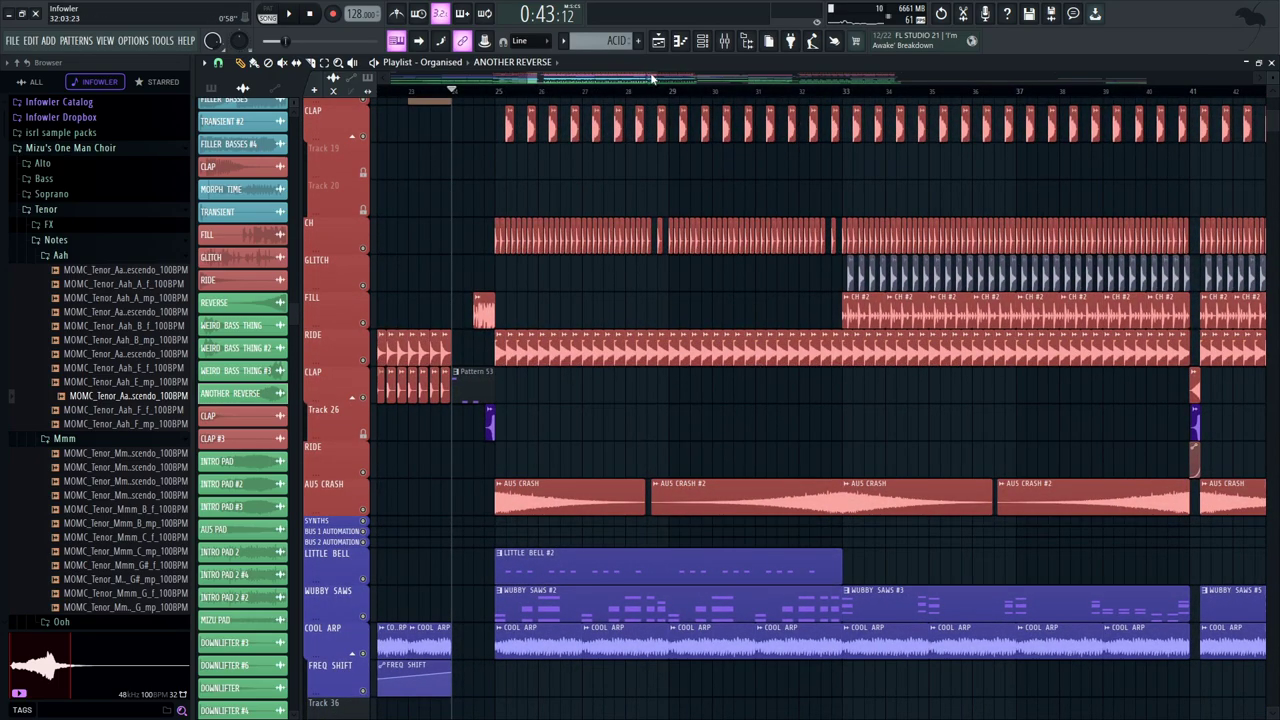
Solo the lower CLAP track group and open Pattern 53 at bar 24 with its Serum #14 instrument
drag(651, 78, 550, 119)
drag(651, 266, 514, 214)
right_click(363, 355)
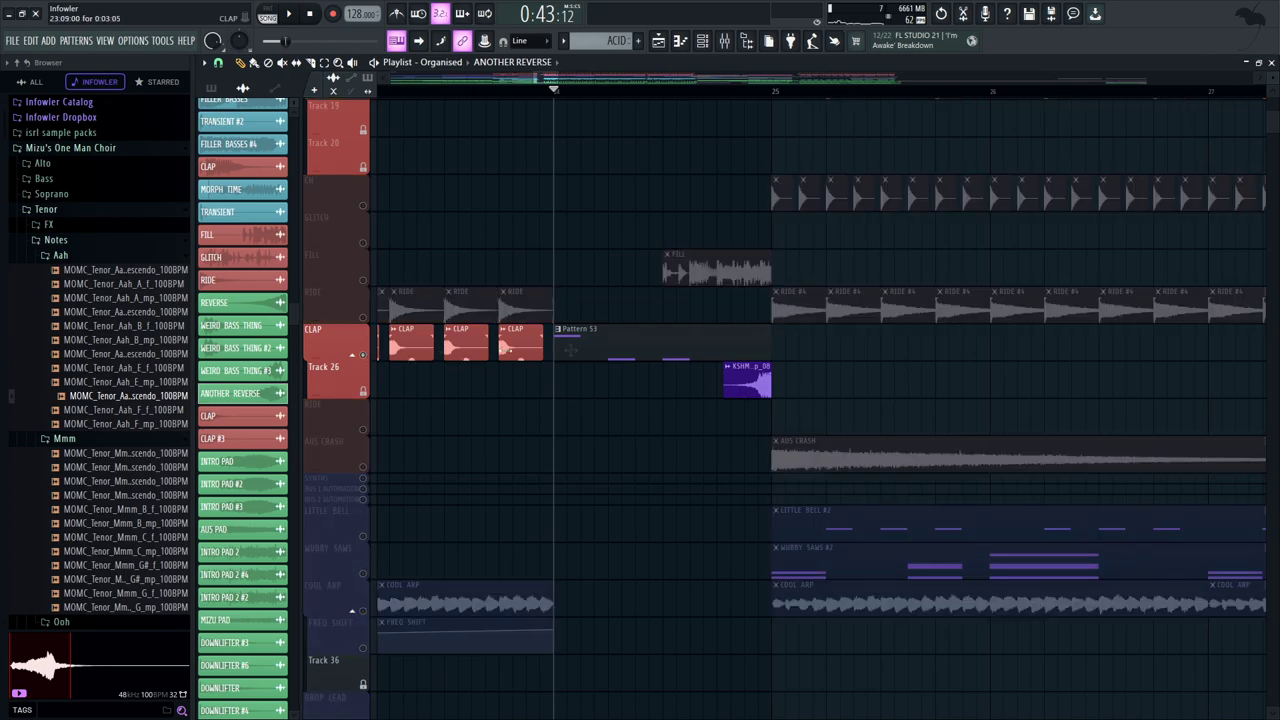
double_click(620, 343)
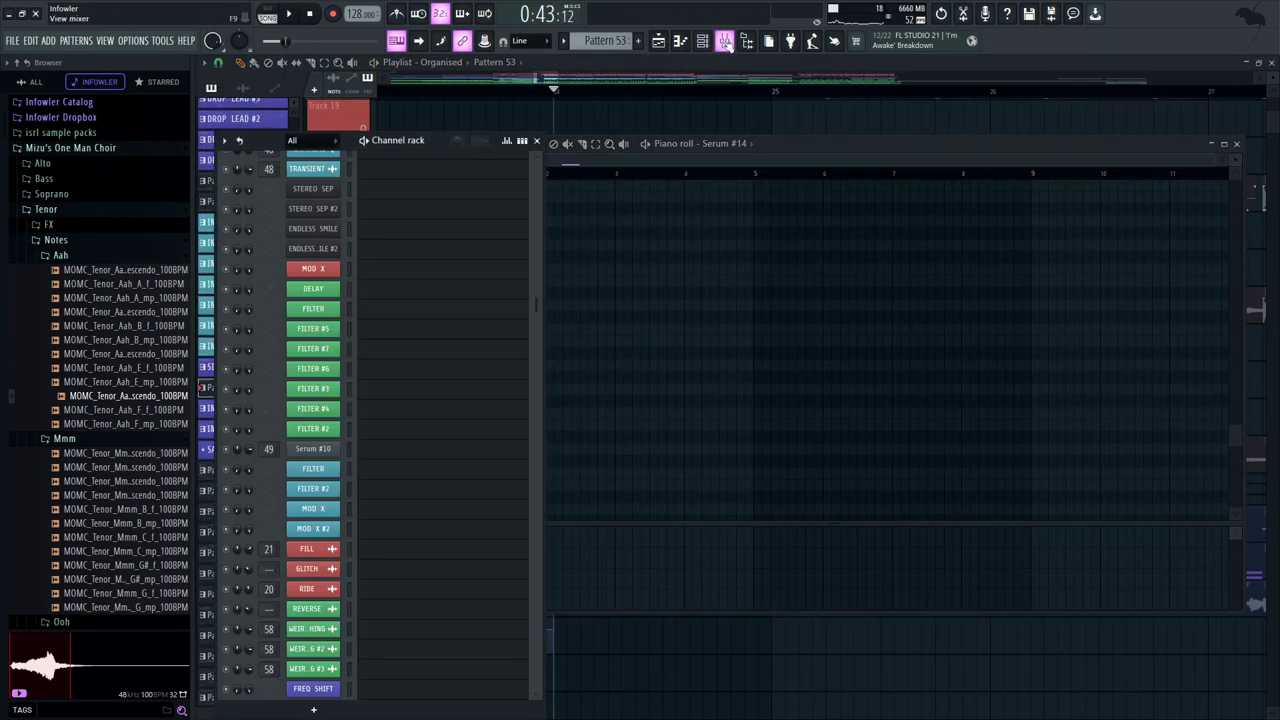
drag(527, 313, 573, 440)
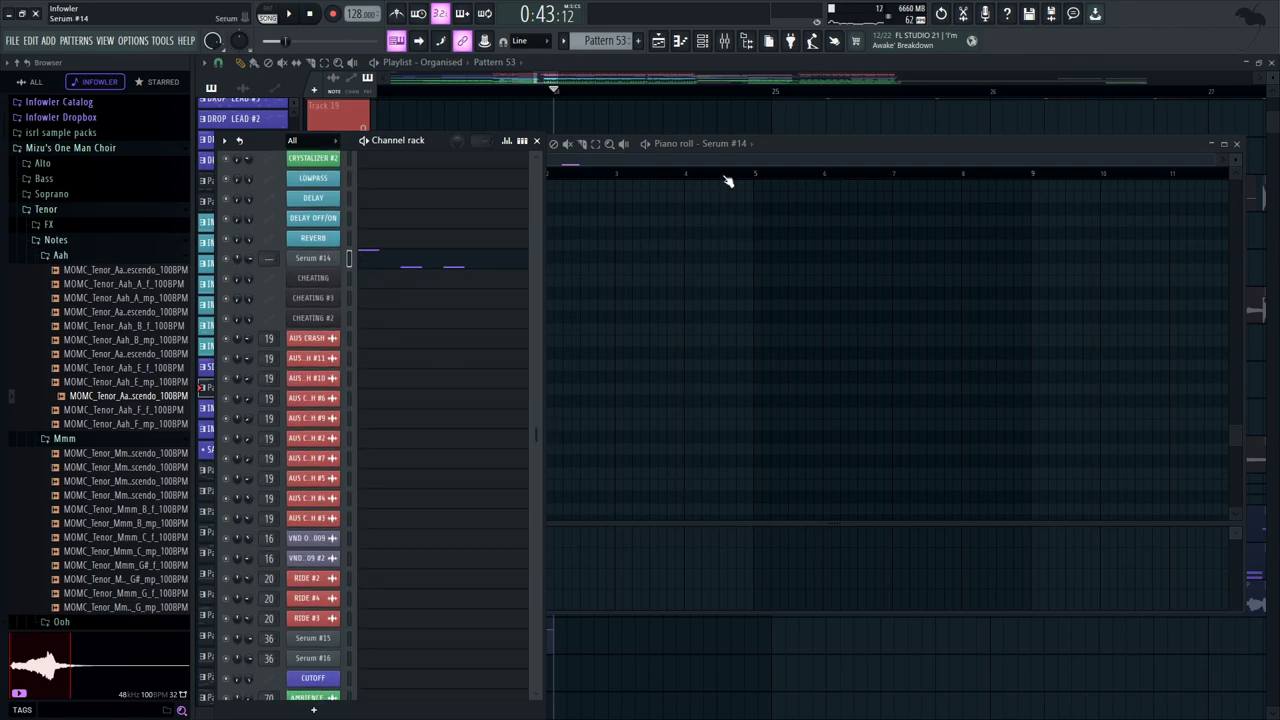
drag(748, 151, 783, 157)
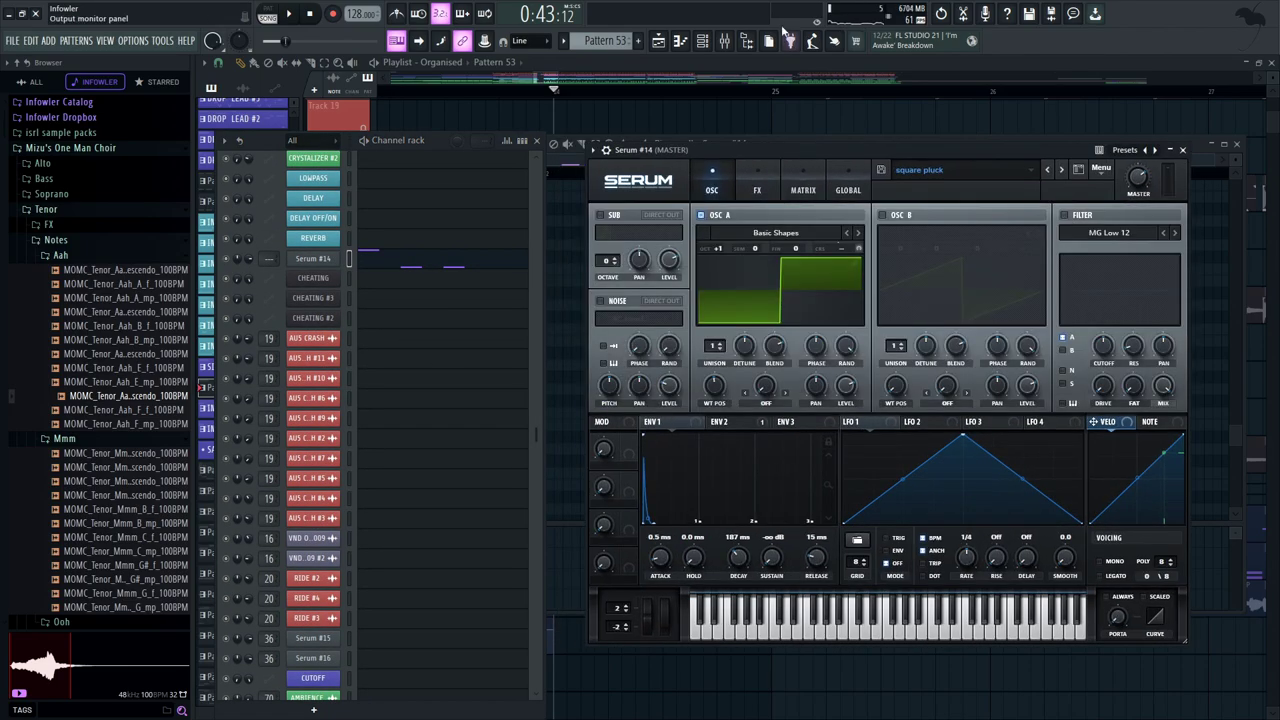
Check the mixer, show the Serum #14 notes in the piano roll and play back Pattern 53 from bar 24
click(727, 43)
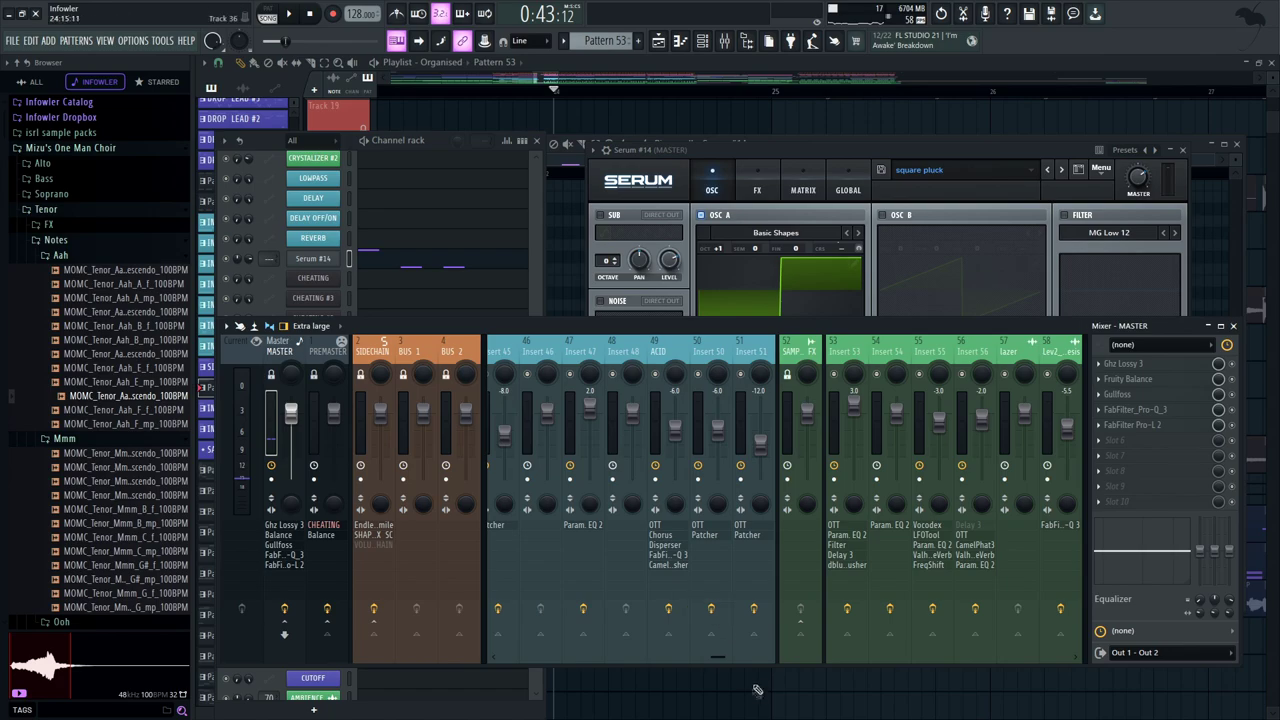
drag(716, 659, 609, 664)
key(F7)
drag(677, 229, 691, 523)
key(space)
drag(706, 434, 713, 483)
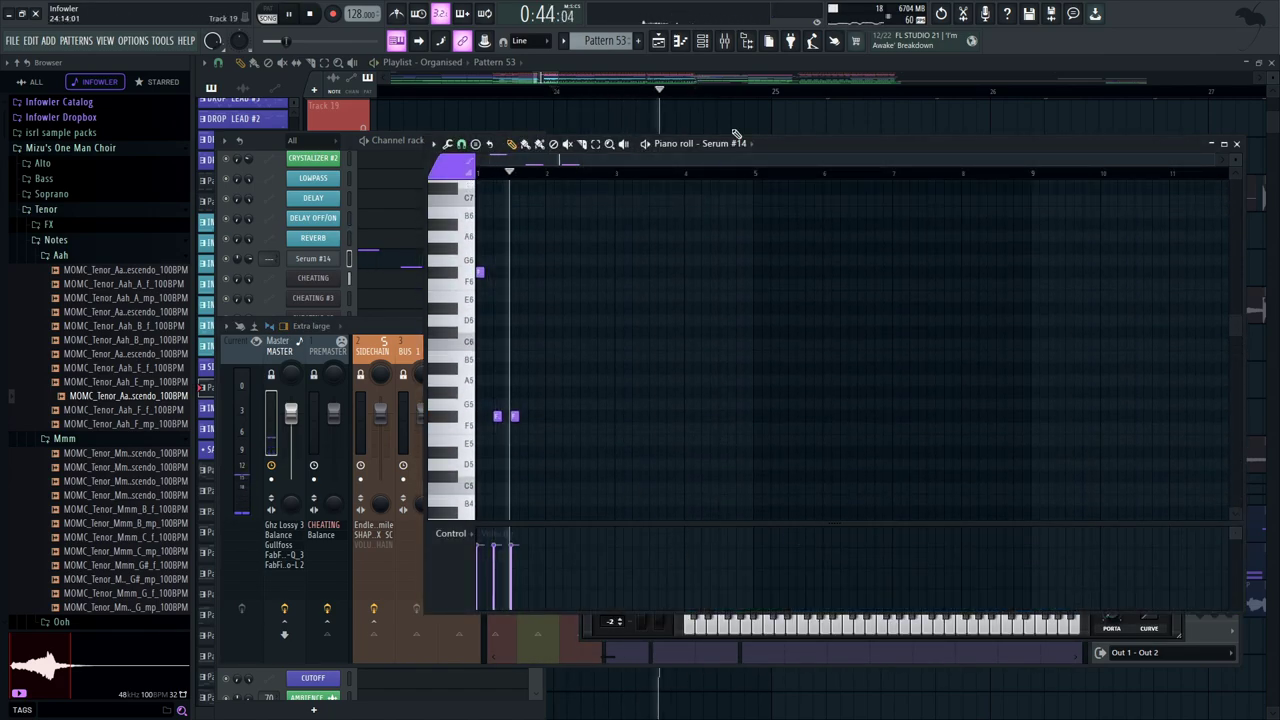
key(space)
Unmute the RIDE and FILL tracks and inspect the sample settings of the KSHMR_Mini_Sweep_08 clip before bar 25
right_click(729, 117)
scroll(531, 306, down, 2)
scroll(500, 290, up, 1)
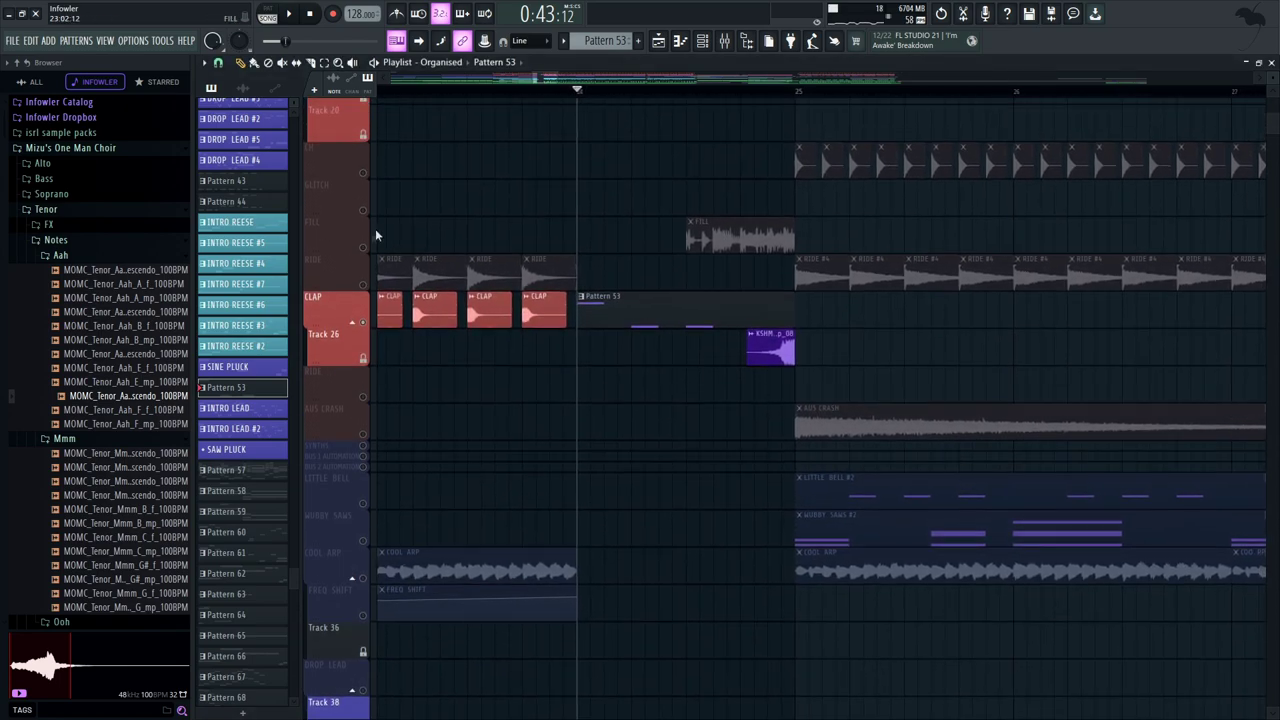
click(364, 286)
double_click(780, 351)
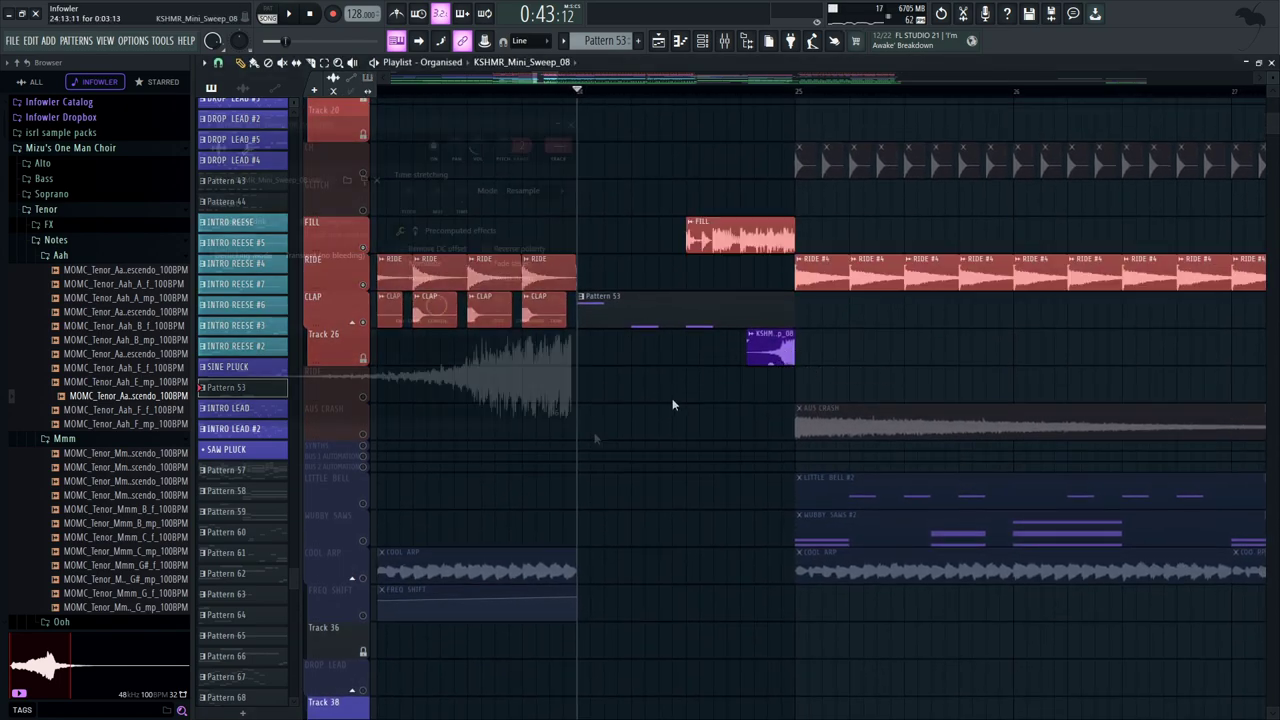
drag(645, 688, 574, 414)
drag(628, 330, 617, 614)
drag(662, 130, 727, 125)
Inspect the sample settings of the FILL clip before bar 25 and look over the drum section that follows
click(653, 305)
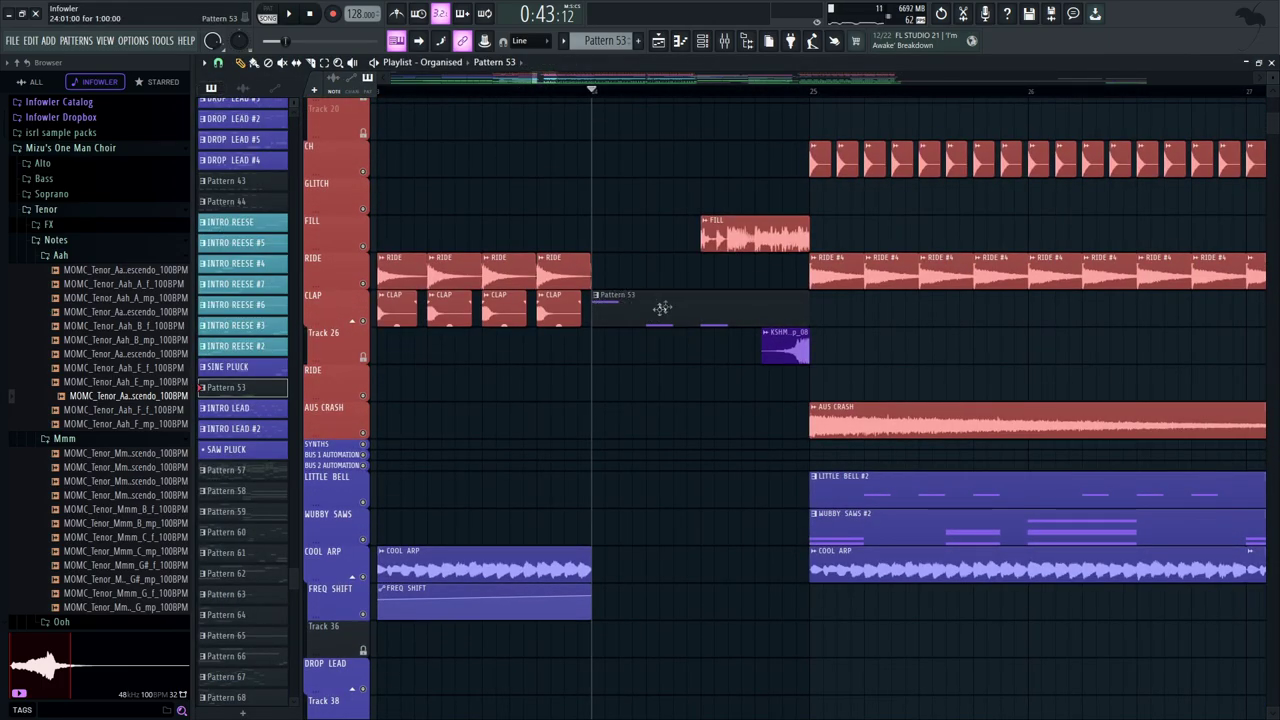
drag(673, 271, 647, 368)
double_click(741, 326)
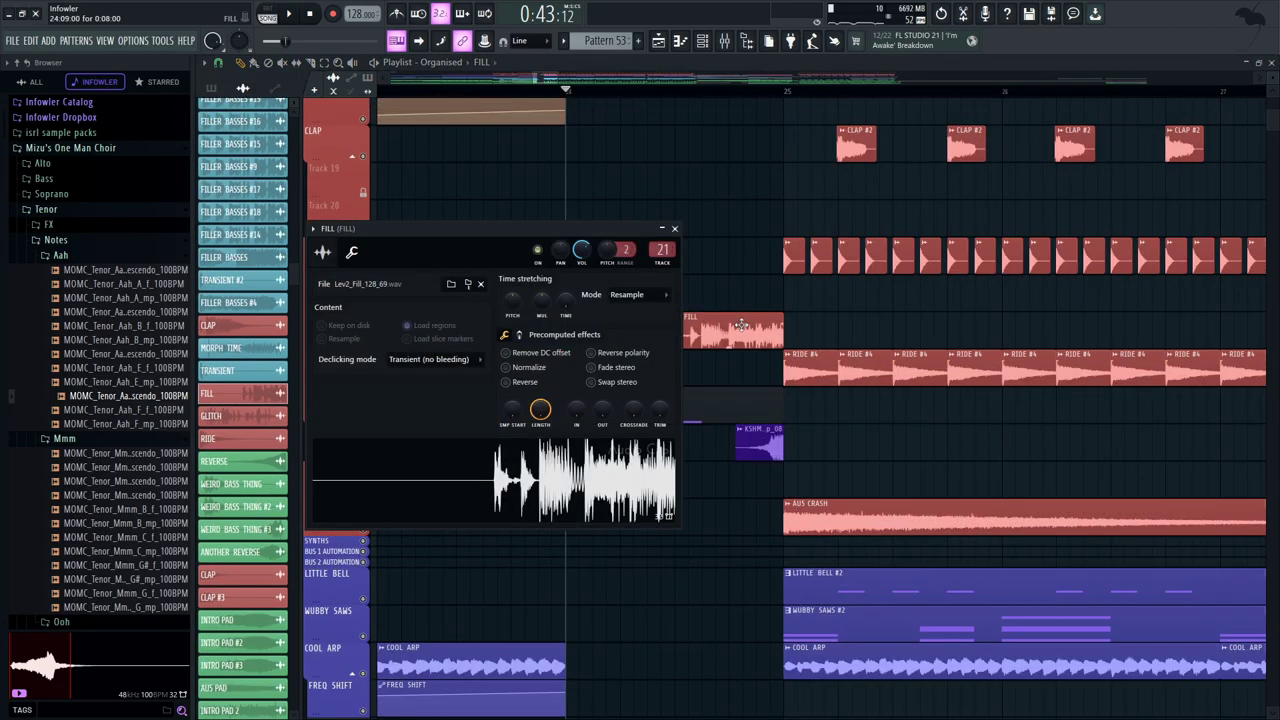
drag(749, 243, 677, 371)
key(space)
drag(648, 320, 676, 394)
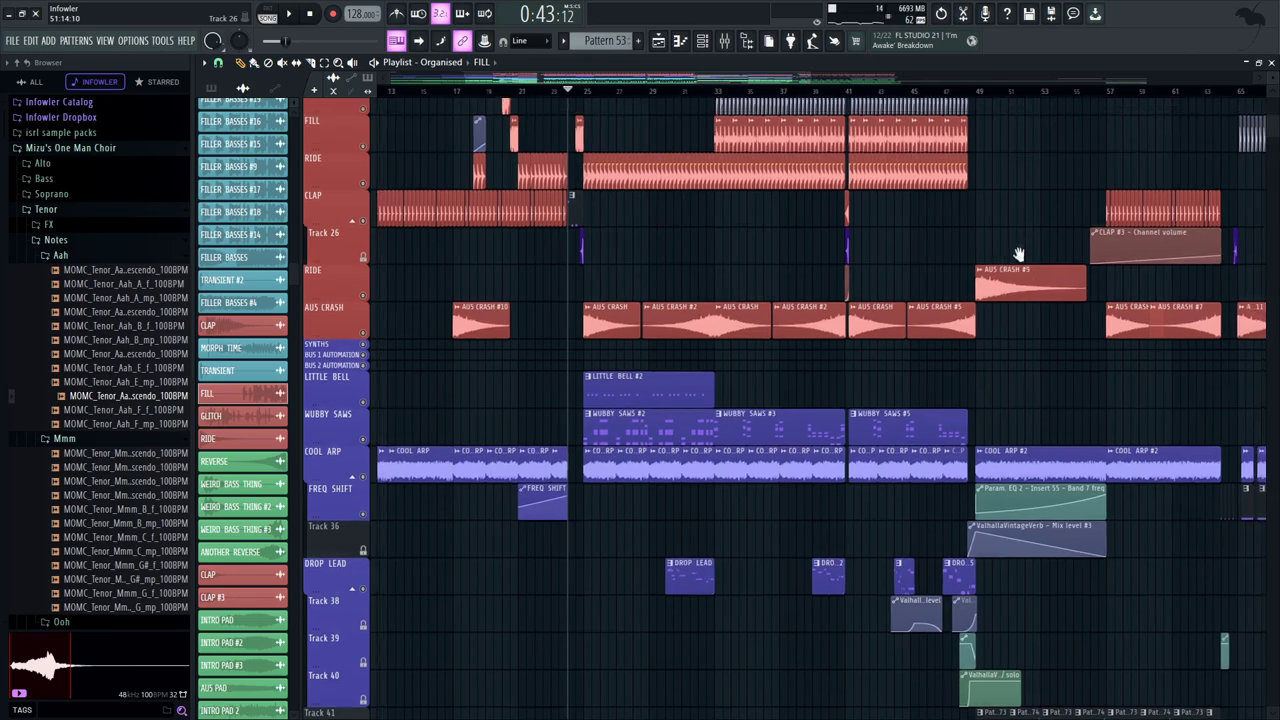
drag(1020, 254, 1017, 223)
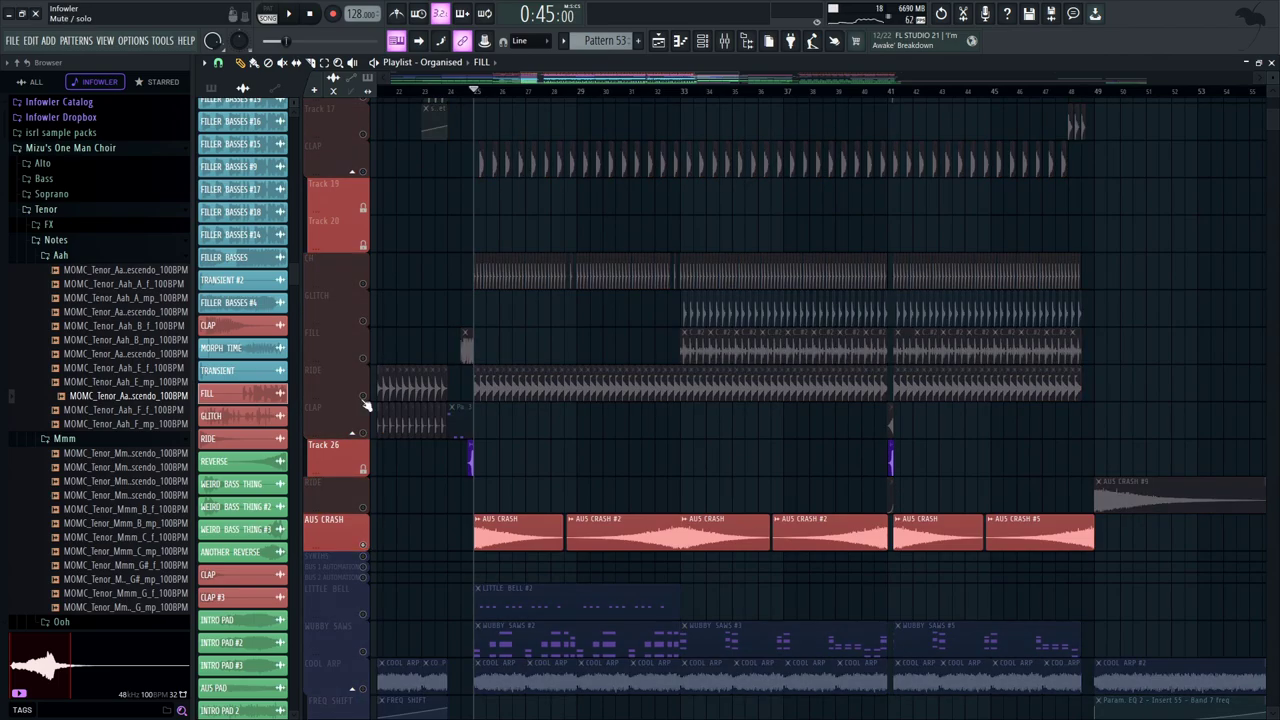
Unmute the CH, GLITCH, FILL, both RIDE and both CLAP tracks alongside the soloed AUS CRASH track
click(363, 395)
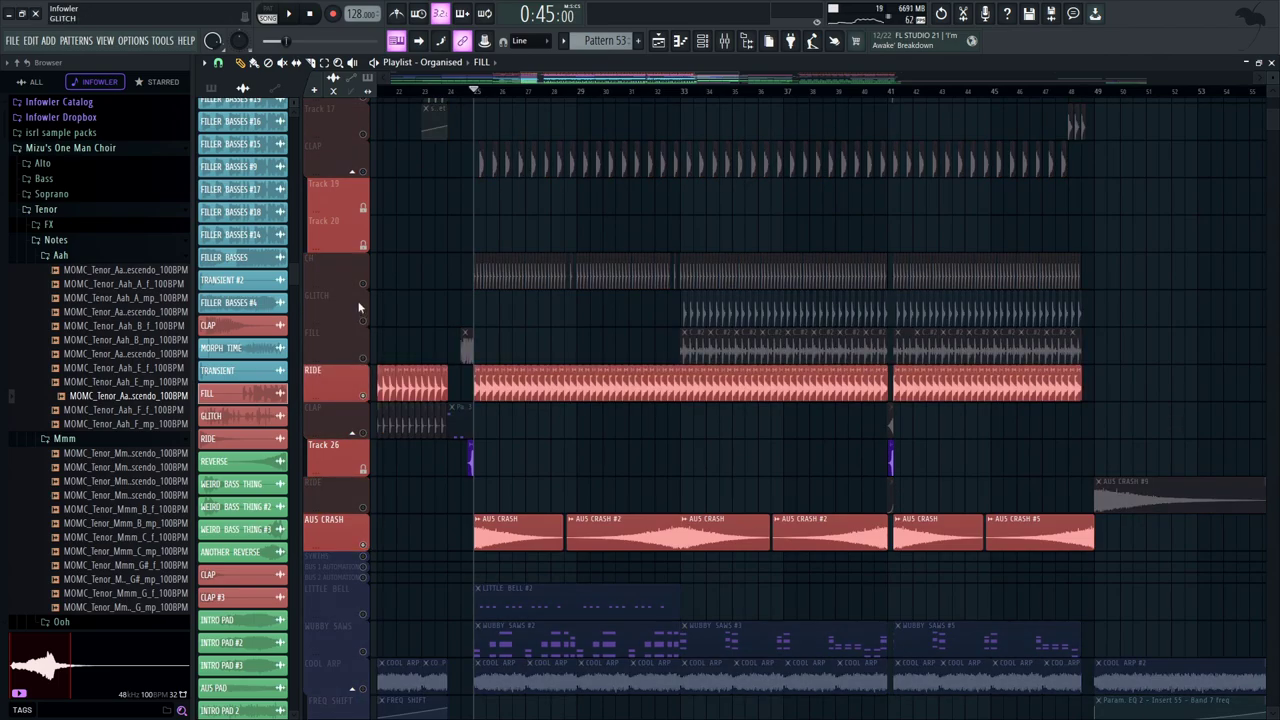
click(363, 283)
click(363, 320)
click(363, 357)
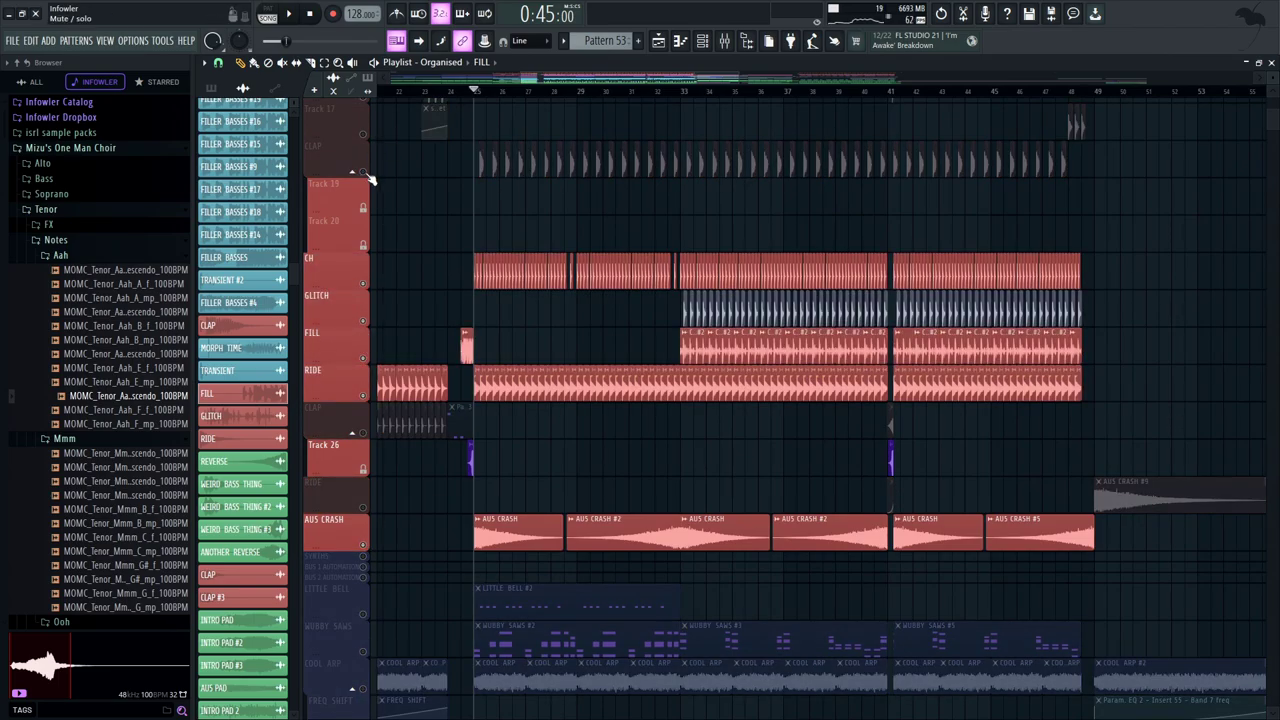
click(364, 171)
scroll(360, 250, up, 5)
scroll(489, 443, down, 8)
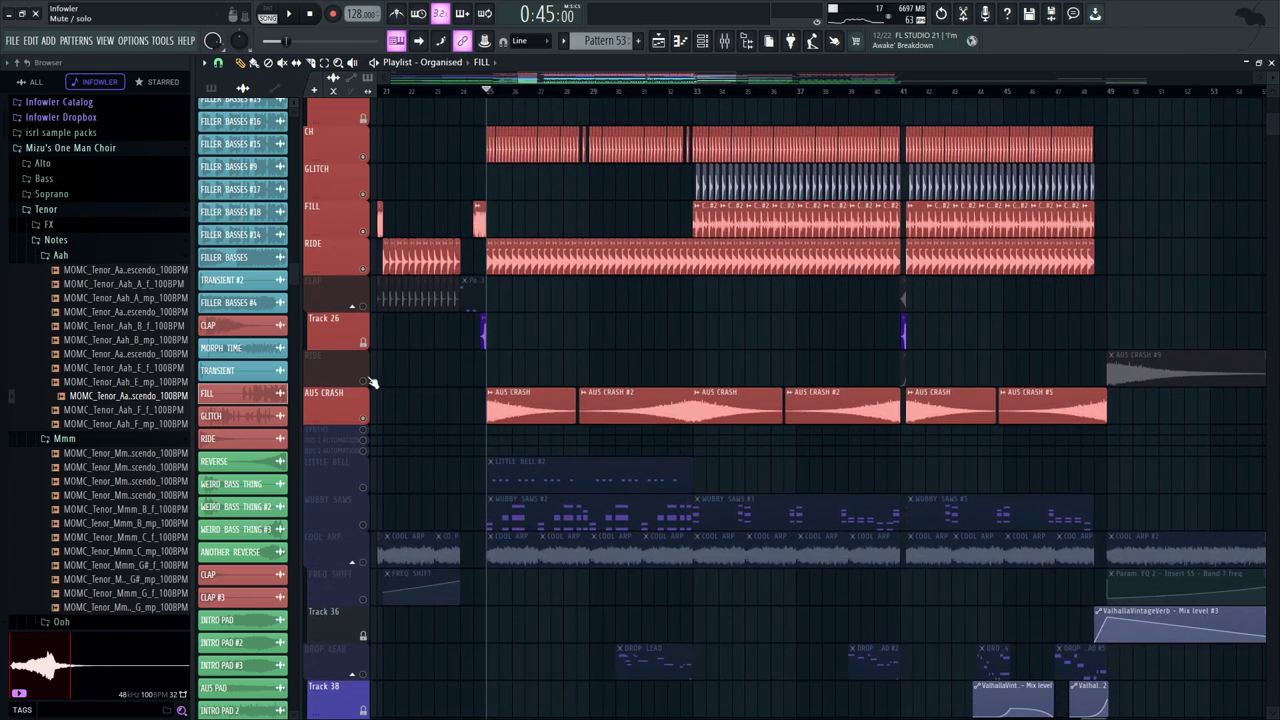
click(365, 380)
click(365, 306)
Play the isolated drum tracks from bar 25 and stop the playback
key(space)
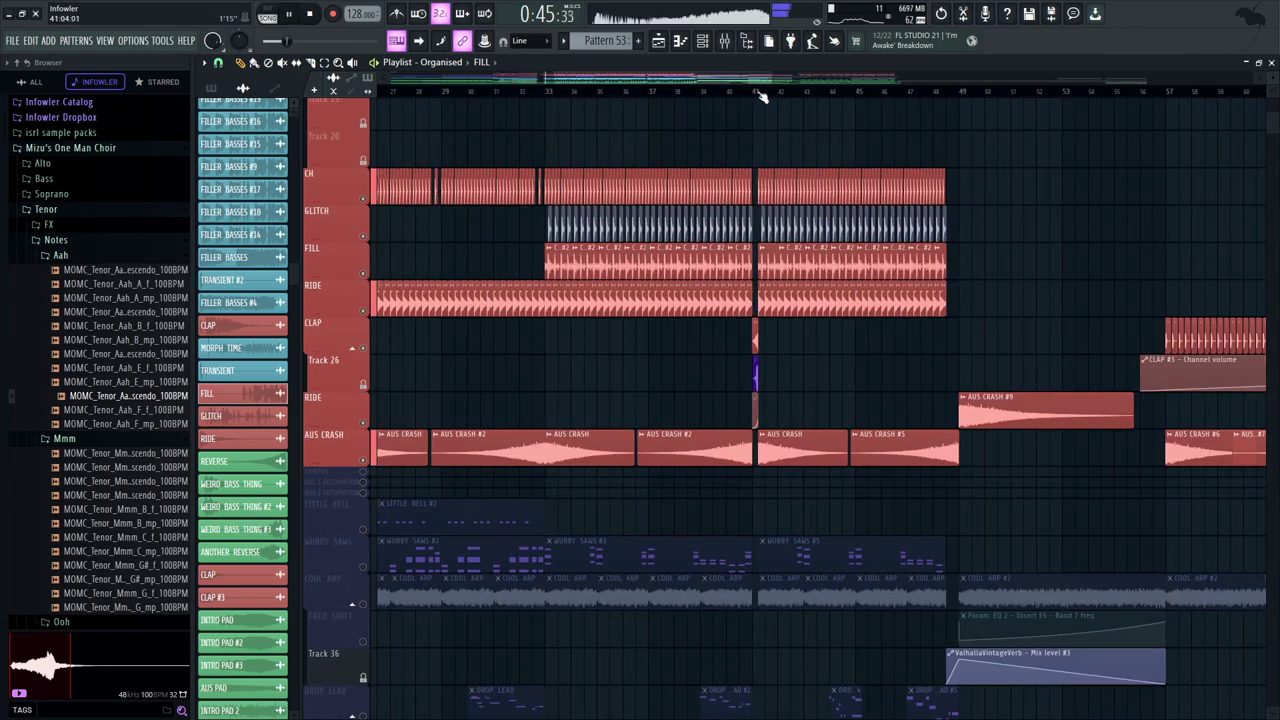
drag(748, 80, 588, 79)
drag(606, 258, 668, 394)
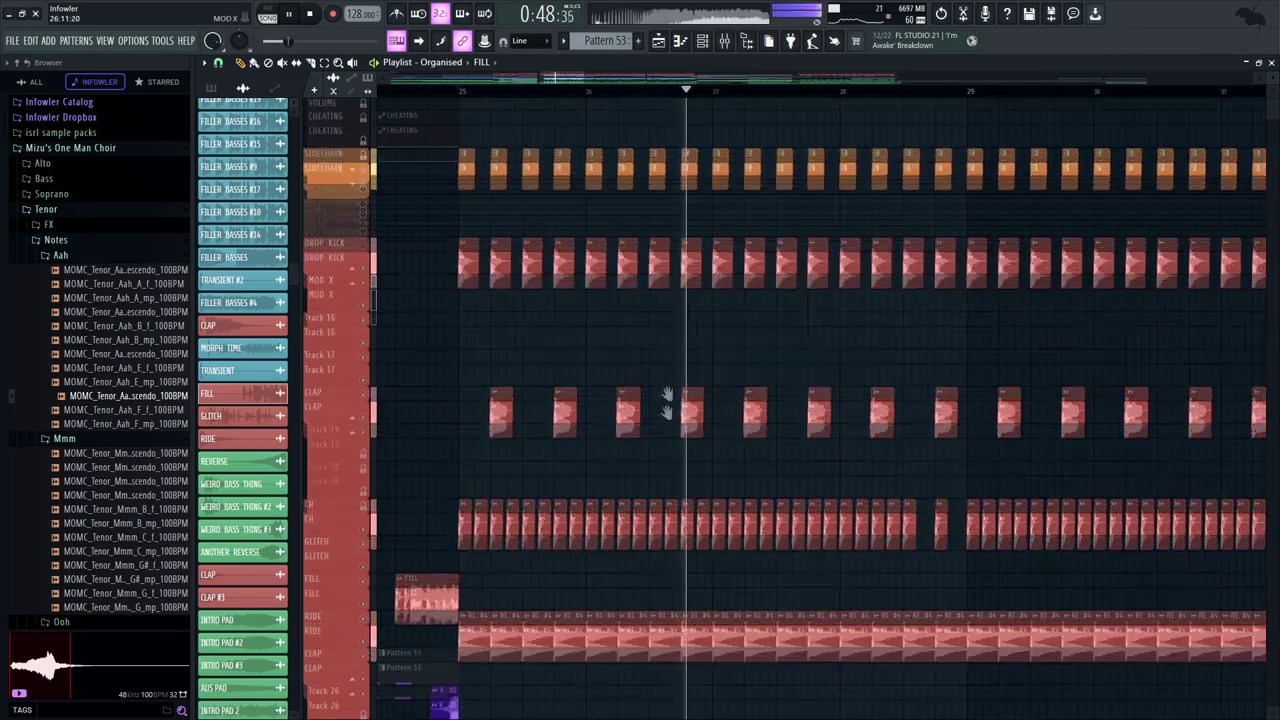
key(space)
Inspect the sample settings of the first DROP KICK clip at bar 25
double_click(467, 340)
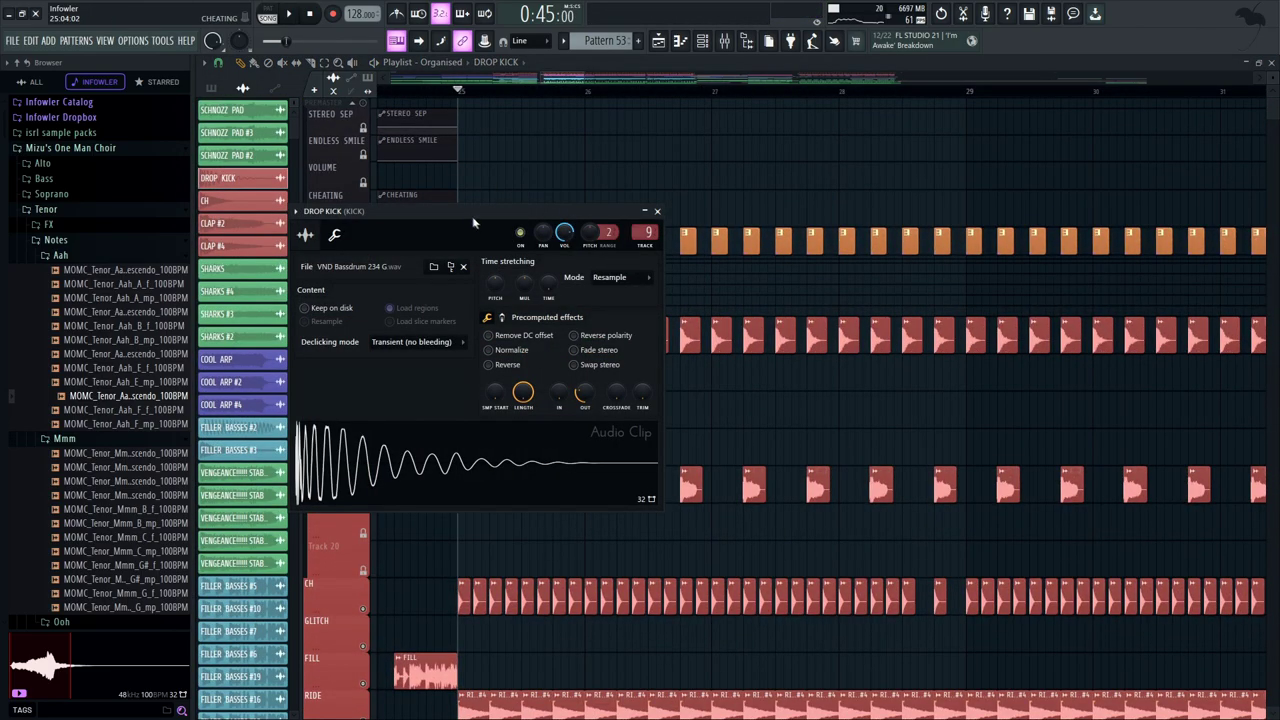
drag(473, 216, 861, 233)
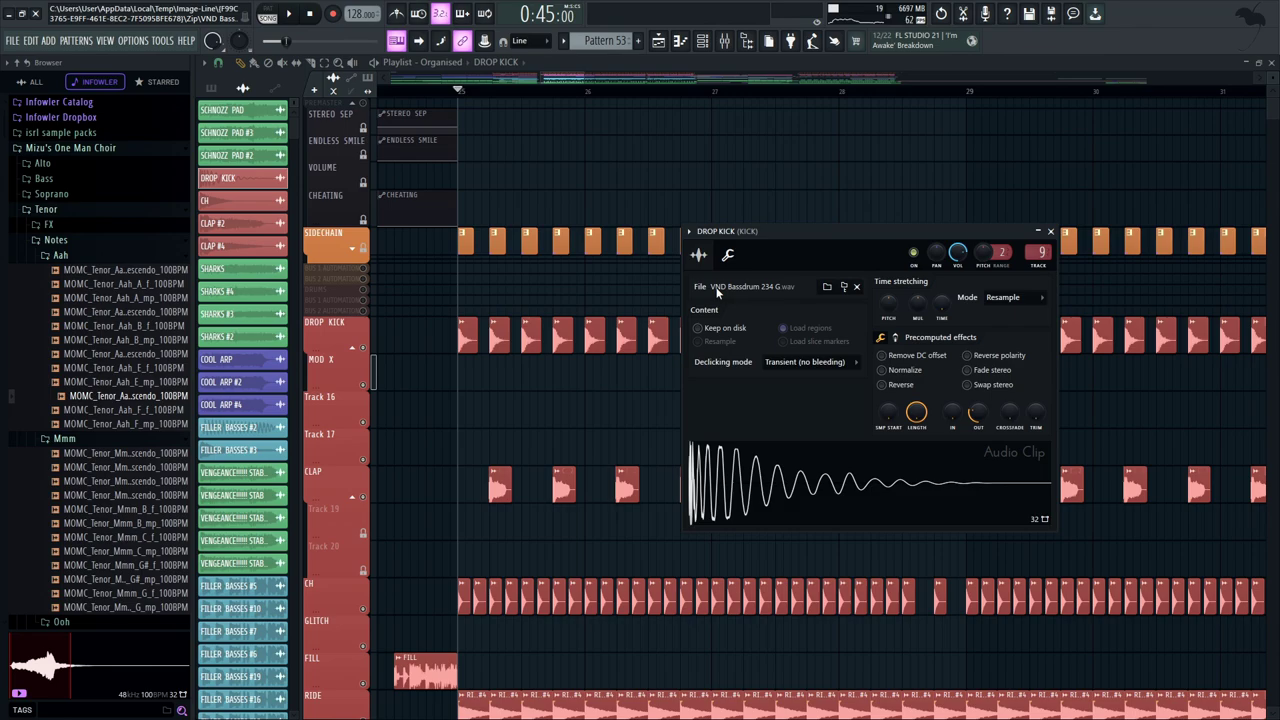
drag(430, 197, 421, 46)
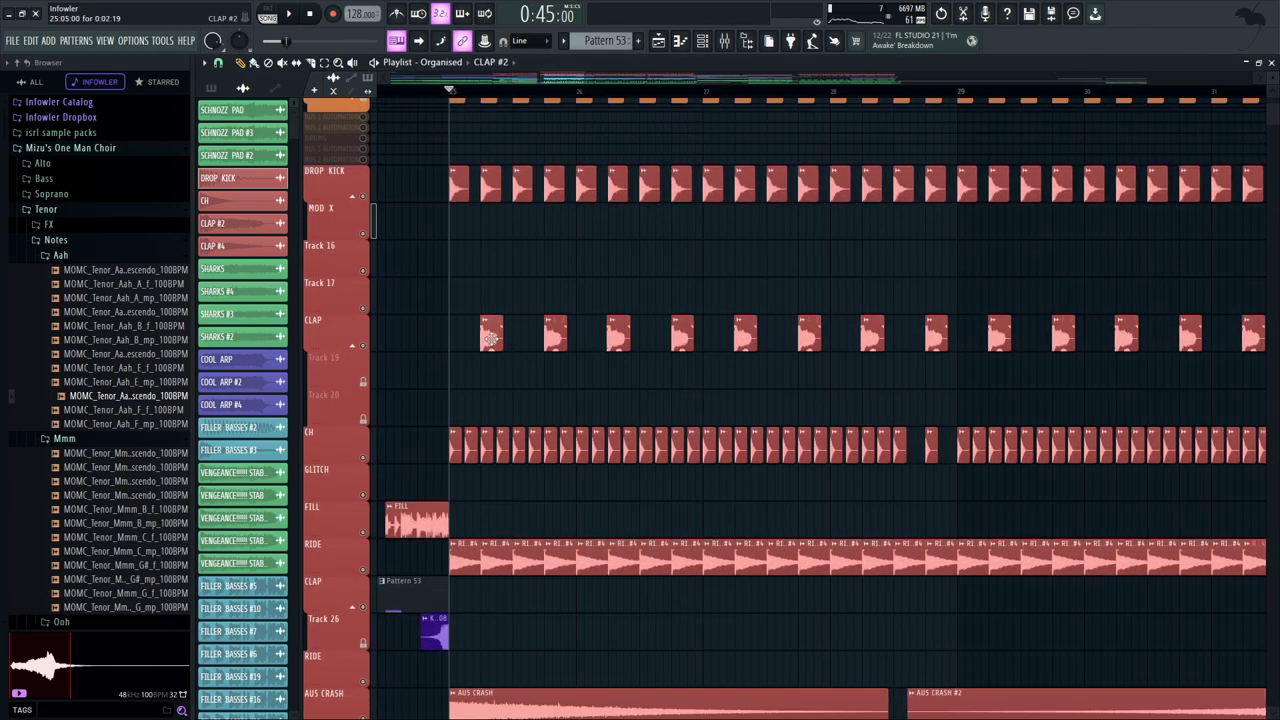
Inspect the sample settings of the CLAP #2 clip and reopen those of a DROP KICK clip
double_click(491, 338)
drag(480, 243, 778, 223)
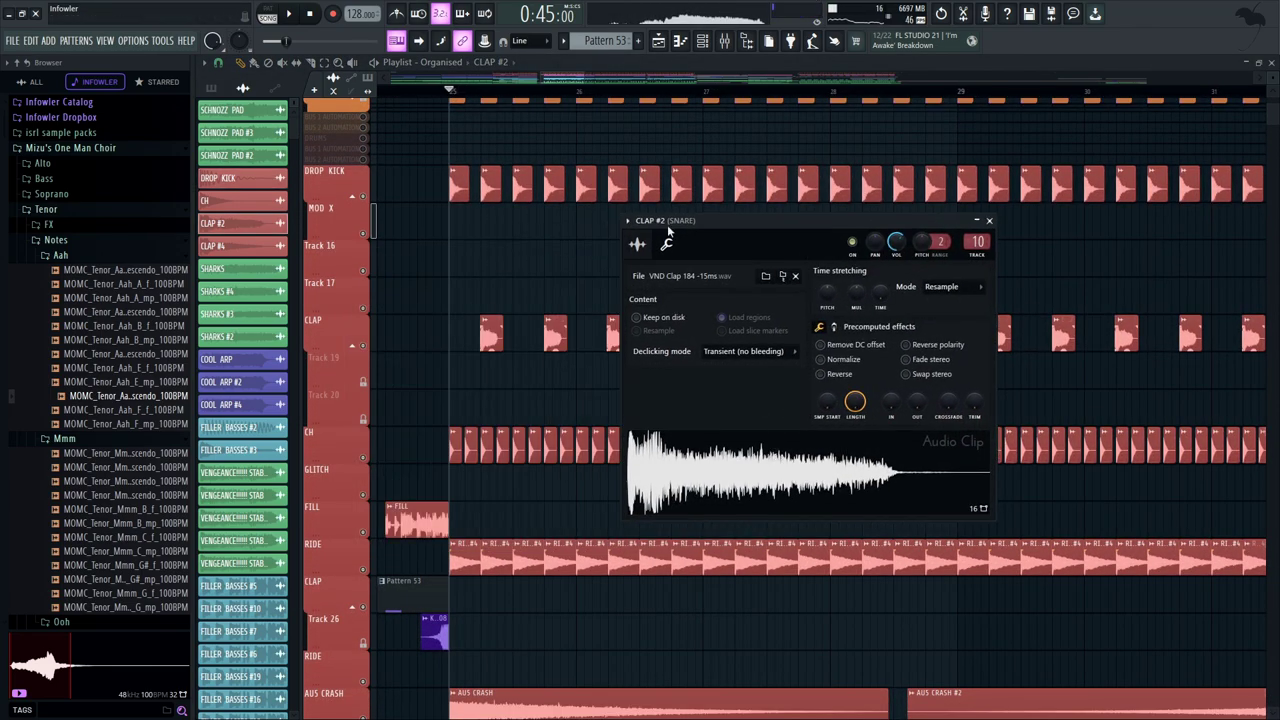
double_click(618, 188)
drag(770, 232, 844, 243)
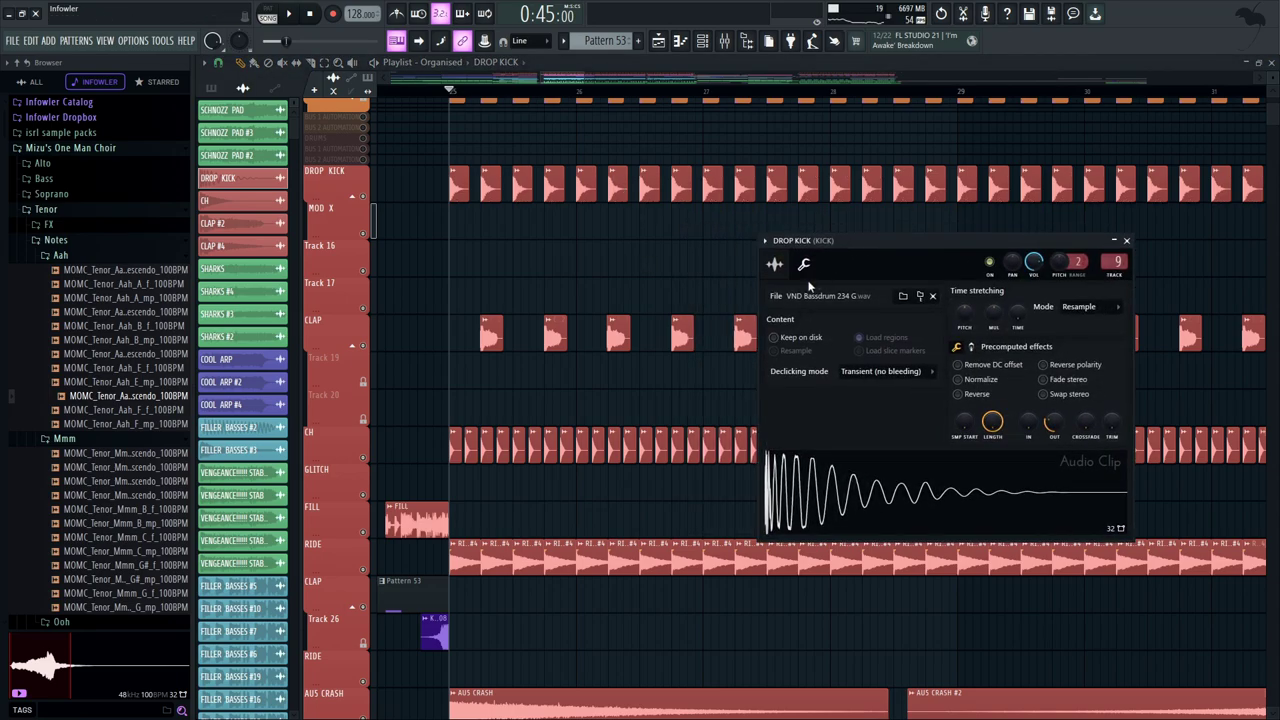
drag(930, 234, 957, 244)
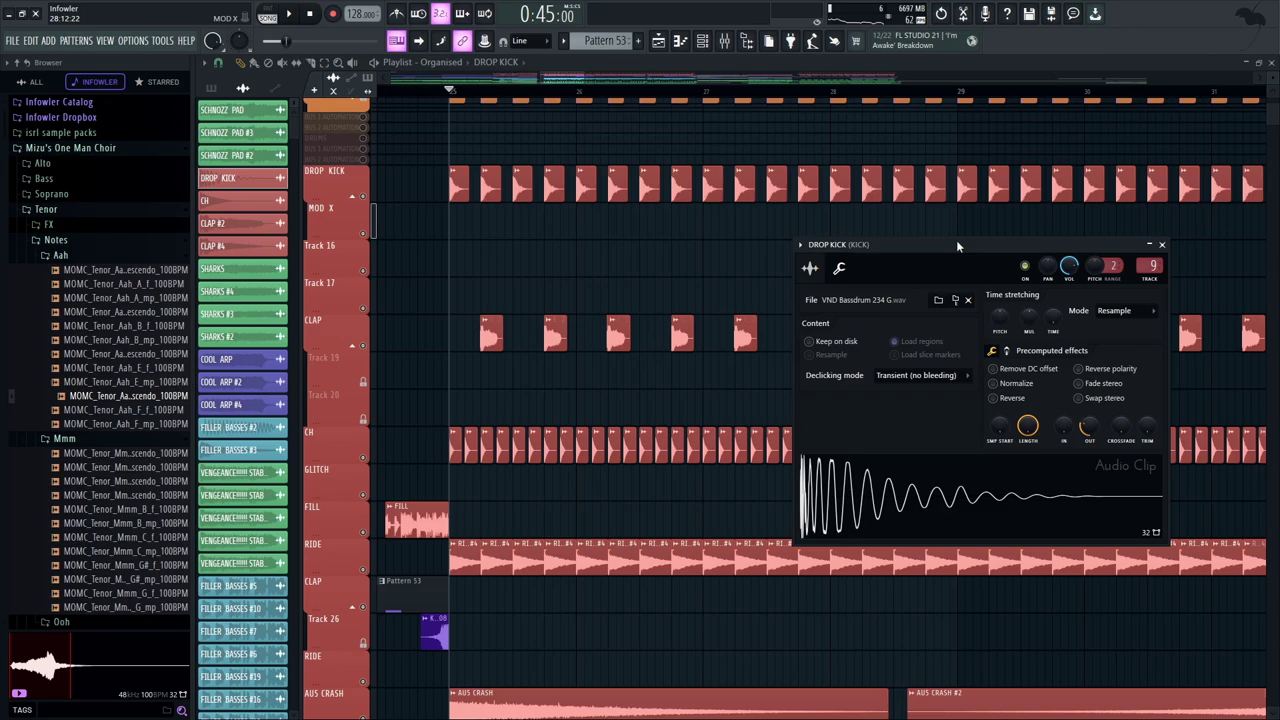
Inspect the sample settings of the CH closed hi-hat clip and the RIDE #4 clip at bar 25
scroll(450, 408, down, 1)
double_click(450, 408)
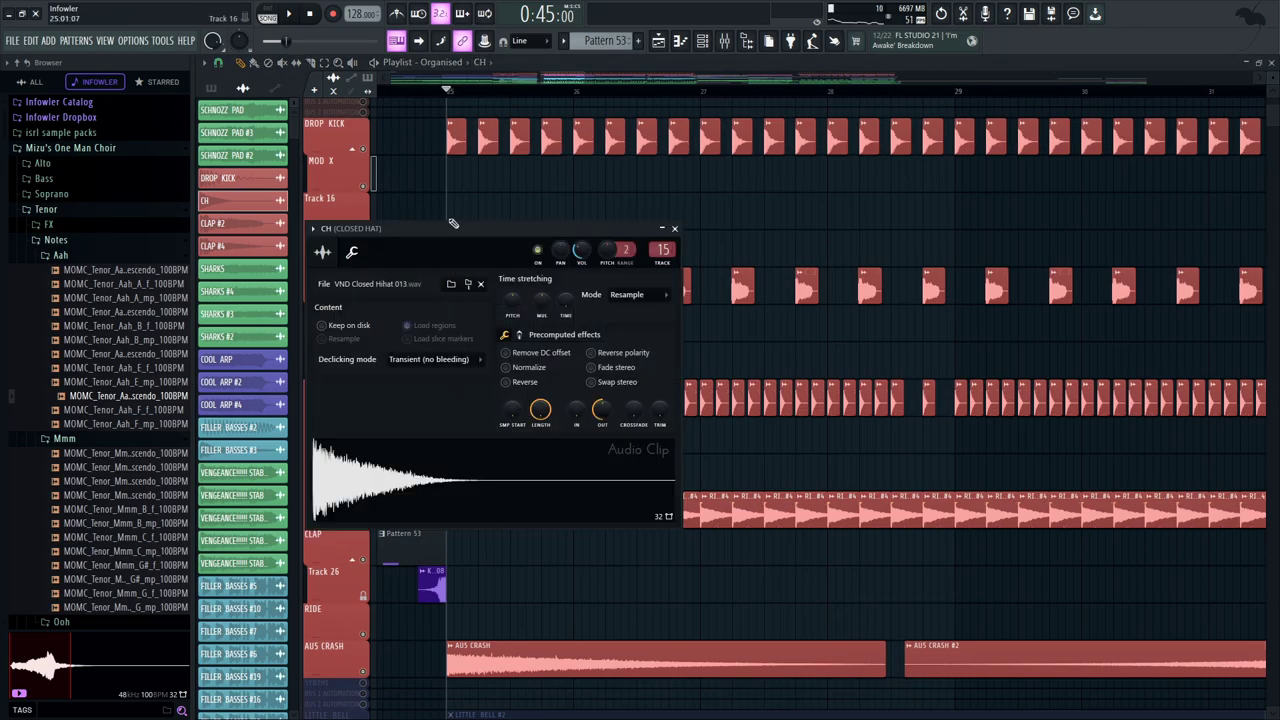
click(674, 228)
scroll(752, 228, down, 1)
double_click(504, 458)
drag(519, 256, 858, 258)
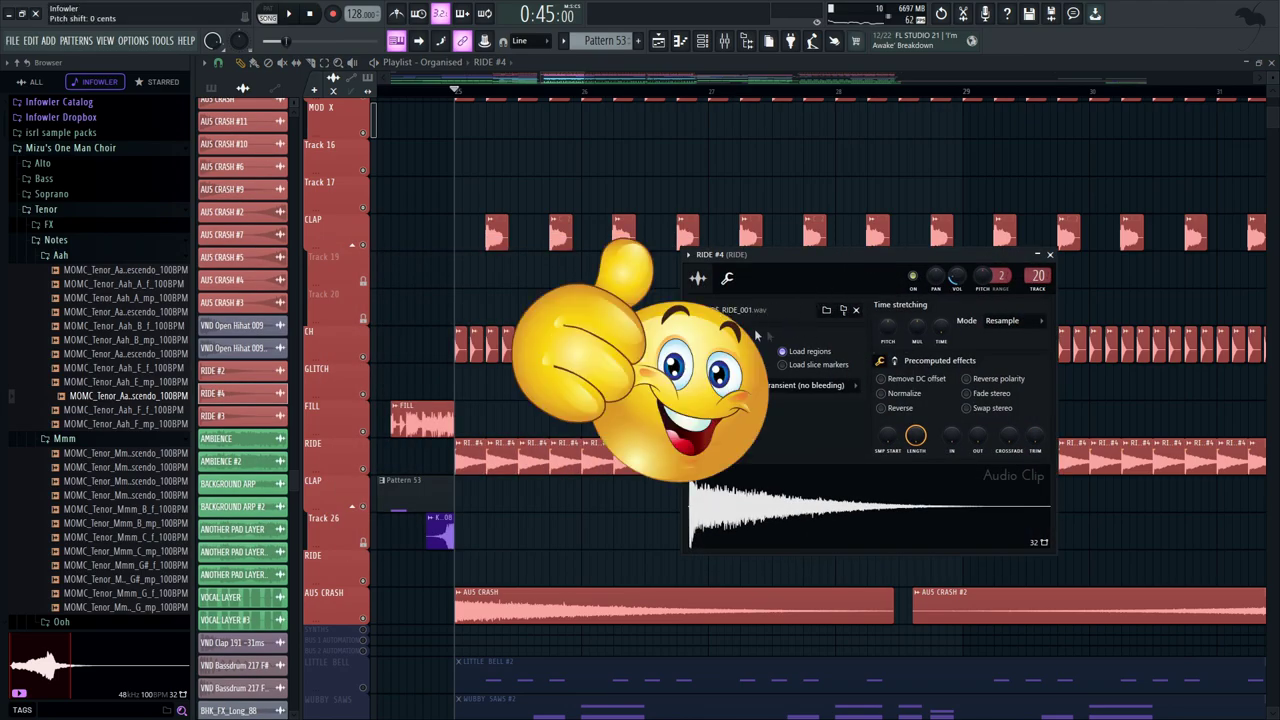
Inspect the AUS CRASH clip's sample settings at bar 25, close them and return to the drum tracks
drag(604, 602, 610, 420)
double_click(610, 420)
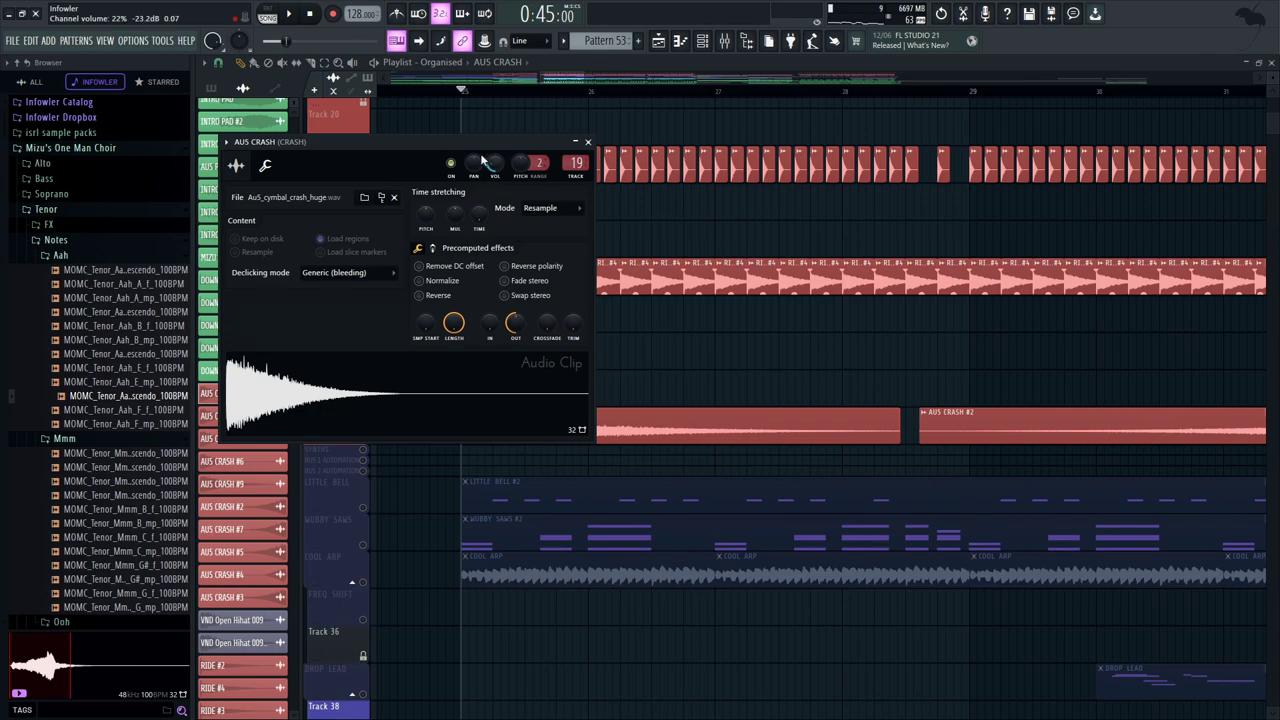
drag(477, 148, 842, 234)
click(955, 229)
scroll(771, 314, up, 8)
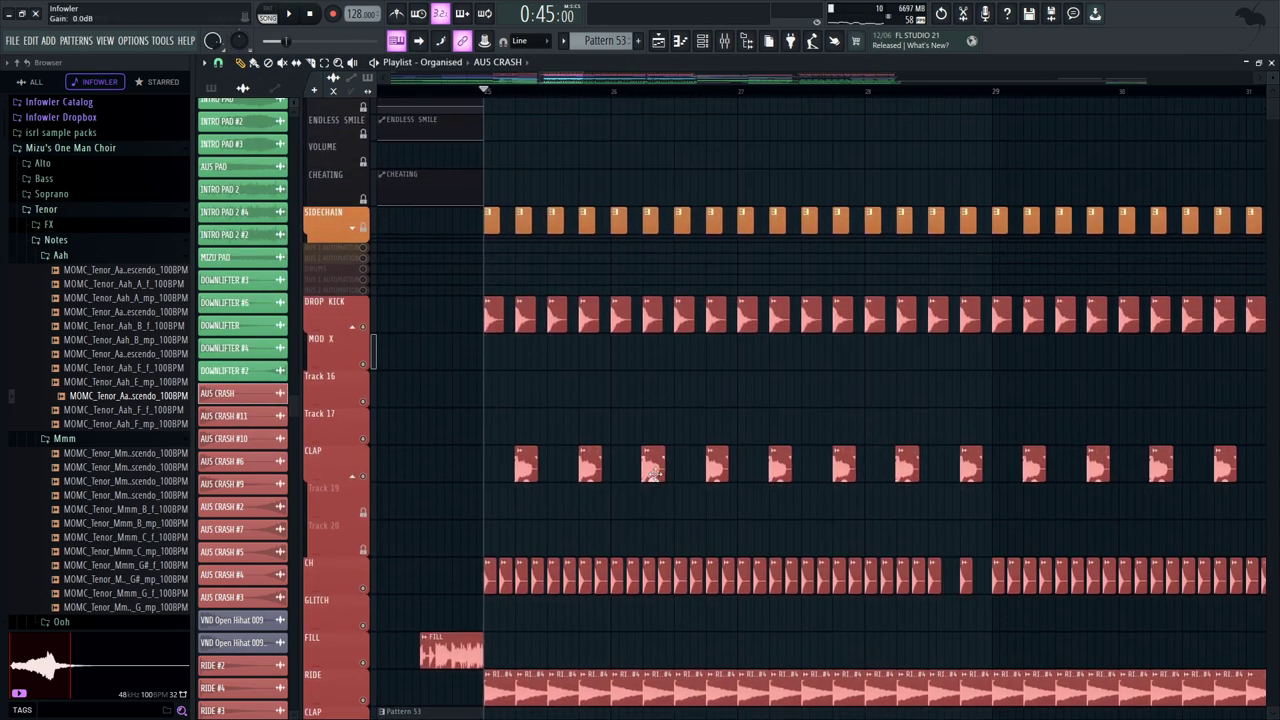
Play the unmuted drum tracks from bar 25 and stop, bringing the first CLAP #2 clip into close view
scroll(458, 294, down, 2)
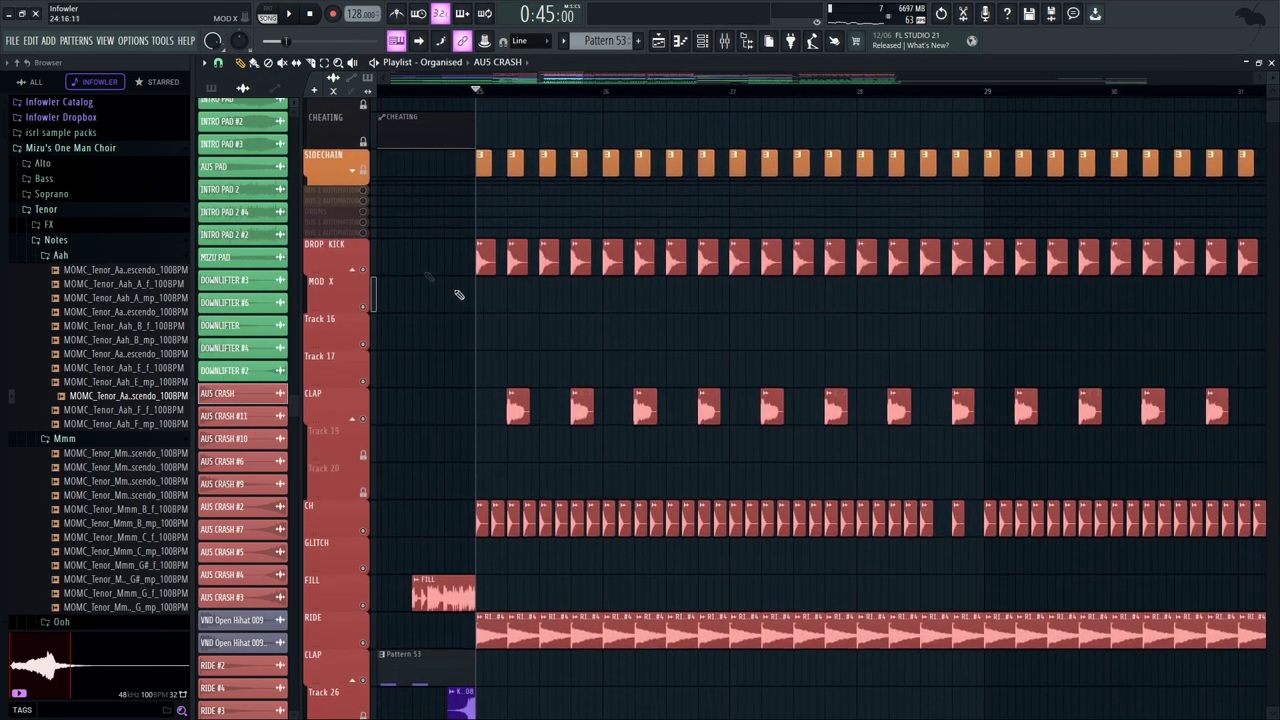
drag(721, 234, 786, 51)
drag(872, 423, 846, 323)
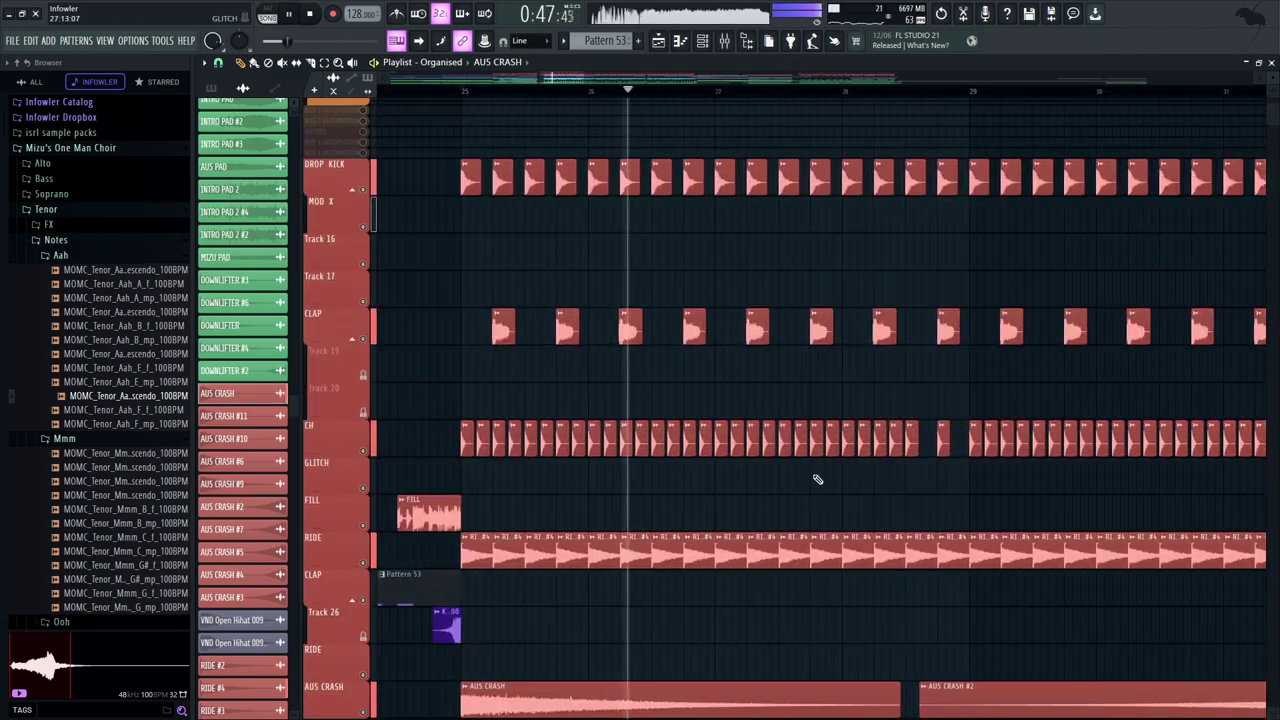
drag(717, 336, 708, 346)
key(space)
scroll(653, 107, up, 4)
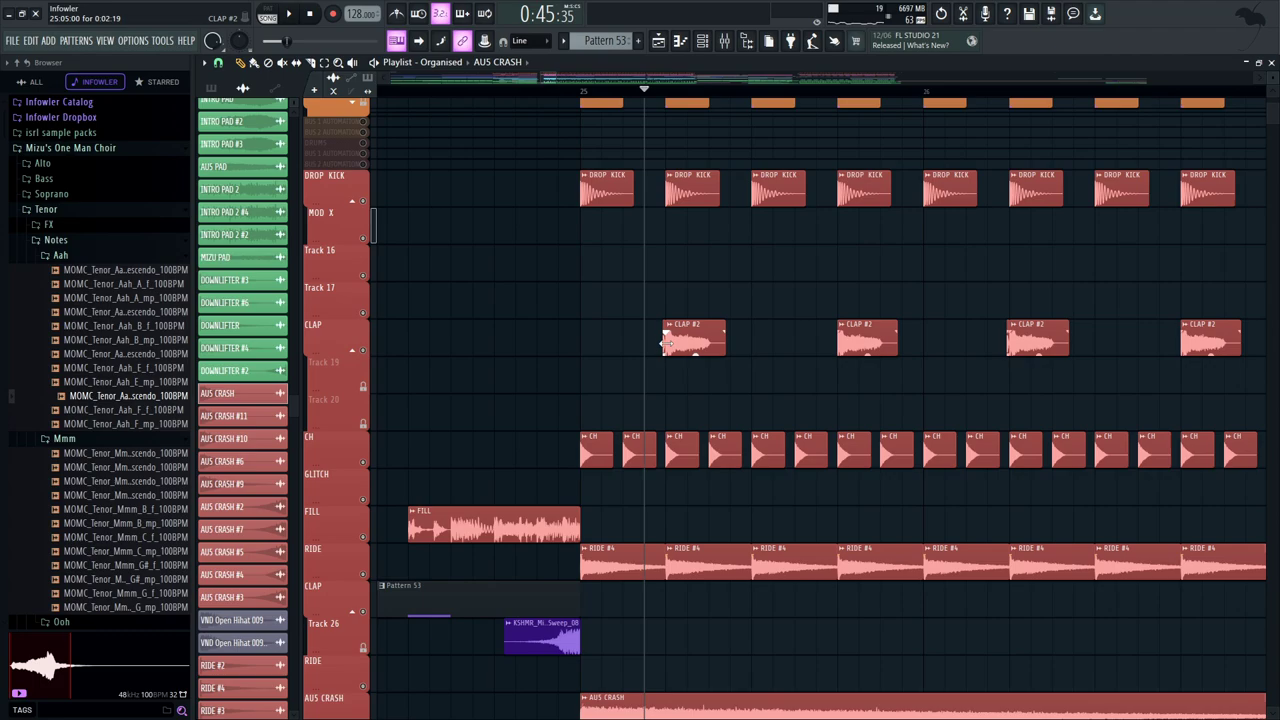
Inspect the sample settings of the first CLAP #2 clip at bar 25, close them and briefly play the section
double_click(665, 343)
key(Escape)
drag(727, 296, 734, 270)
key(space)
key(space)
Separate the first clap's main CLAP #2 clip onto Track 19, play the sliver left behind with Track 19 and DROP KICK muted, and unmute DROP KICK
drag(703, 322, 704, 363)
key(space)
key(space)
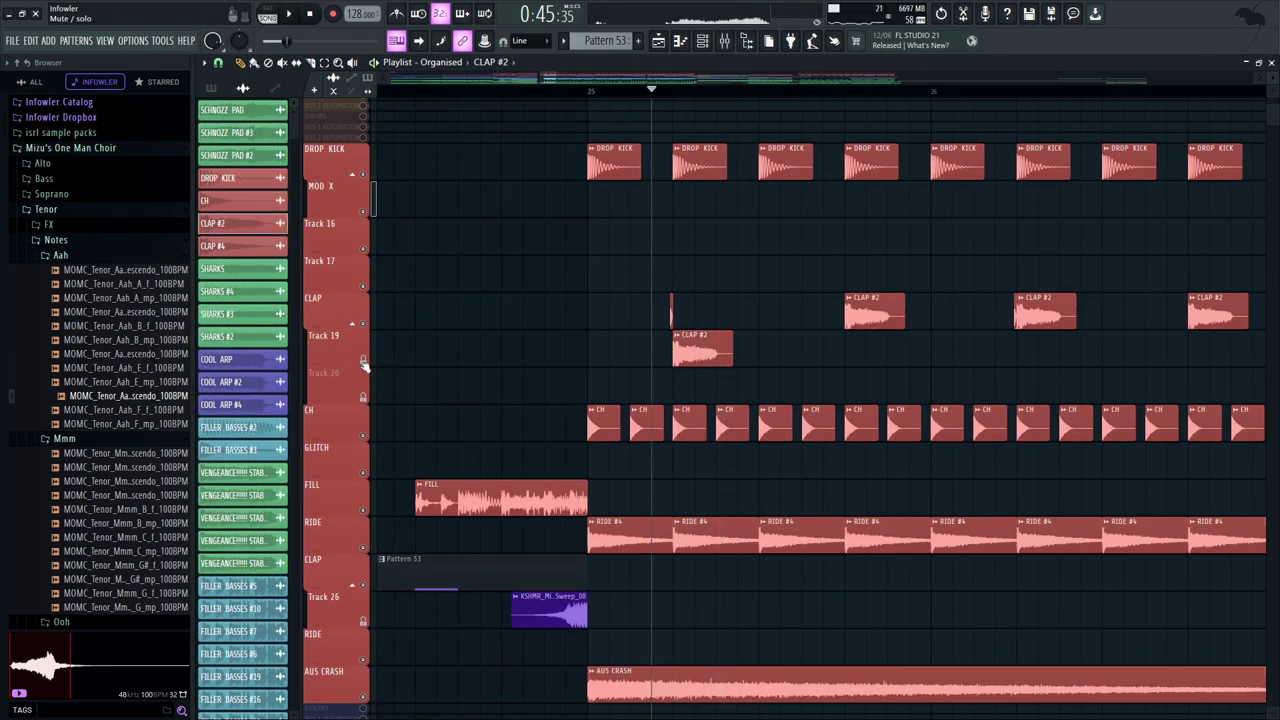
click(366, 176)
key(space)
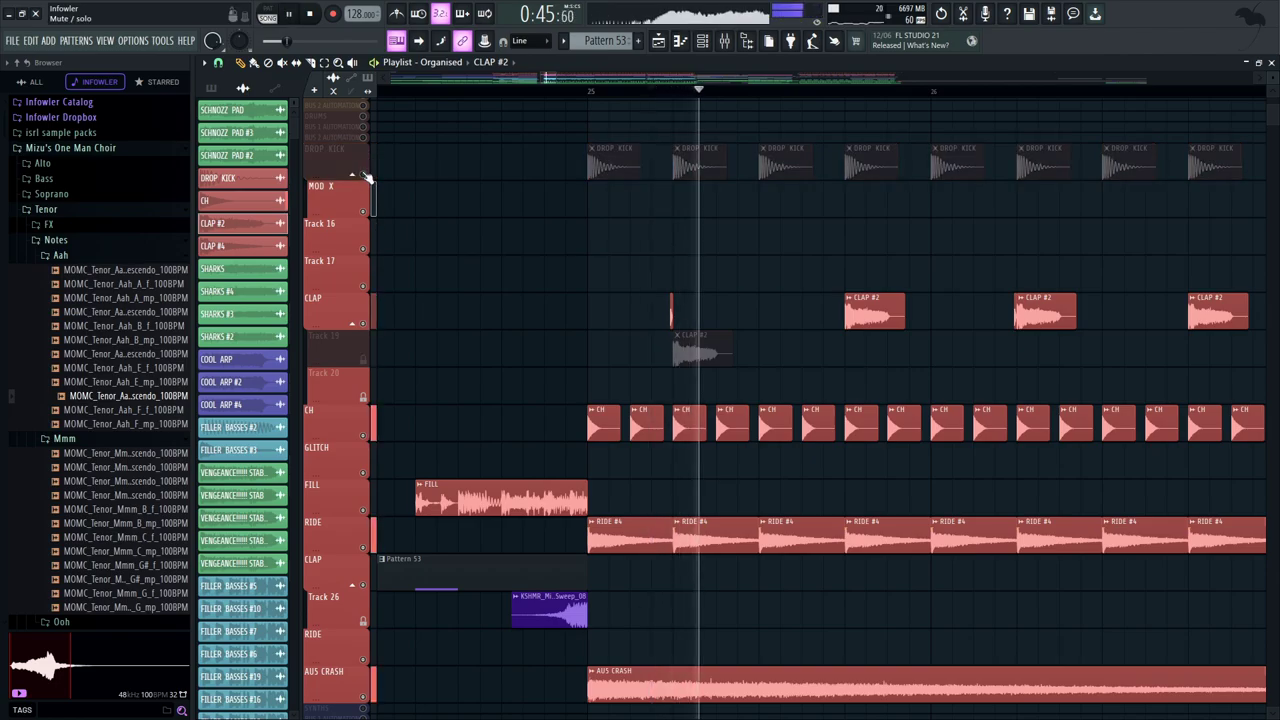
click(366, 176)
Solo the FILL track around bar 33 and inspect the sample settings of its CH #2 hi-hat loop
drag(616, 239, 567, 250)
drag(559, 79, 611, 96)
mouse_move(707, 447)
mouse_down()
mouse_move(685, 496)
mouse_move(760, 197)
mouse_move(649, 343)
mouse_move(594, 171)
mouse_move(733, 360)
mouse_move(432, 500)
mouse_move(263, 503)
mouse_up()
right_click(363, 412)
drag(454, 414, 366, 476)
click(686, 468)
double_click(686, 468)
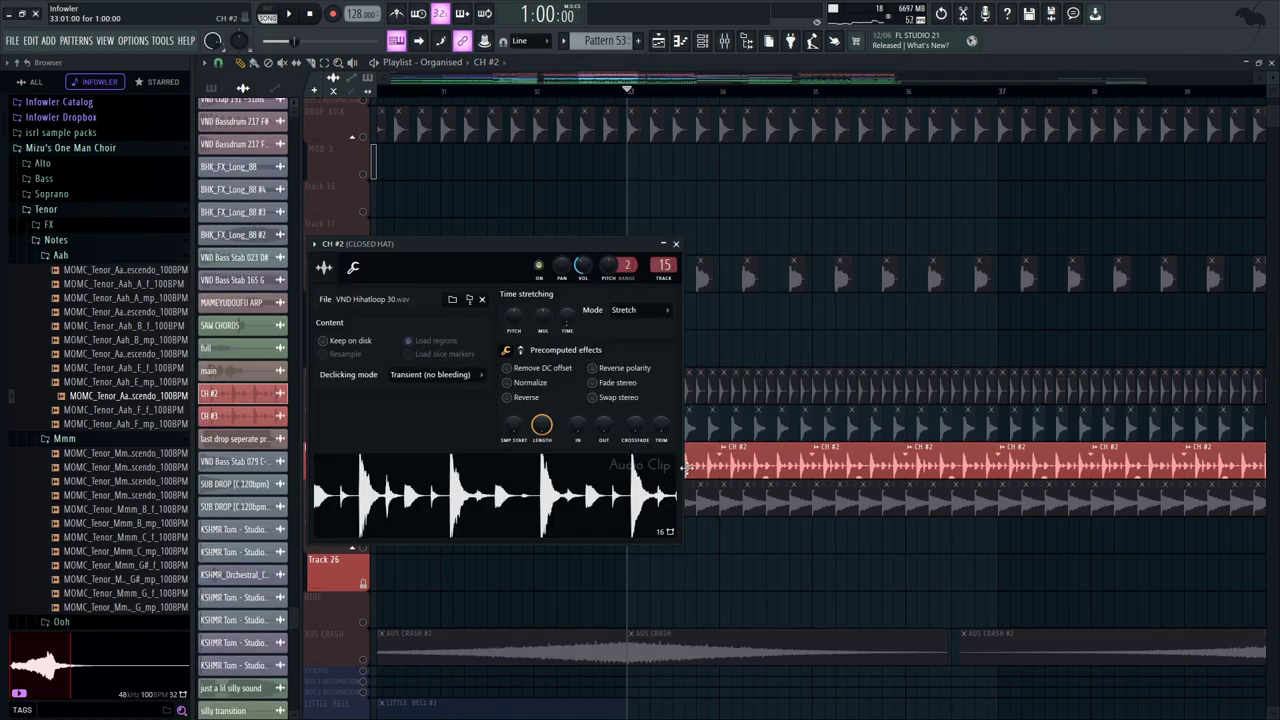
Unmute the GLITCH and CH tracks, play from bar 33 and inspect the first VND Open Hihat clip
drag(803, 429, 641, 373)
click(364, 379)
click(364, 341)
key(space)
click(481, 376)
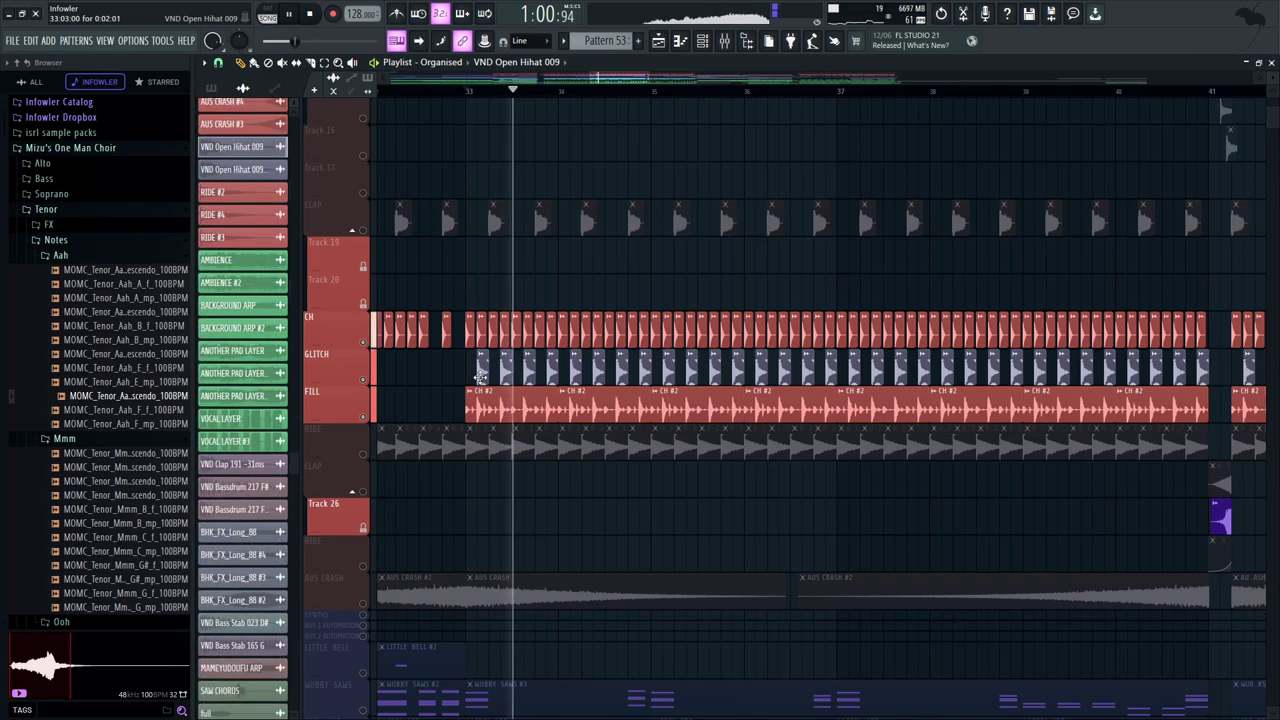
double_click(481, 377)
key(space)
Unmute the CLAP, DROP KICK, RIDE and AUS CRASH tracks and play the drums from before bar 33
click(476, 438)
drag(714, 346, 742, 548)
click(363, 432)
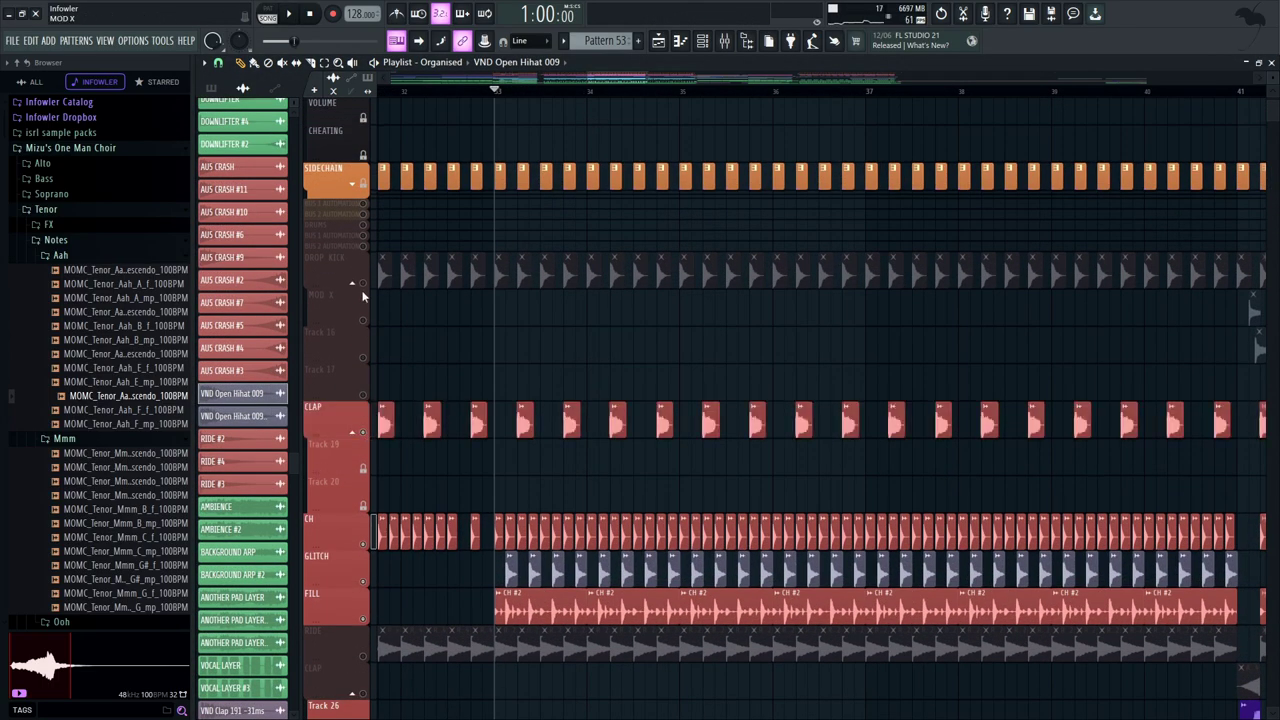
click(363, 283)
drag(585, 502, 671, 334)
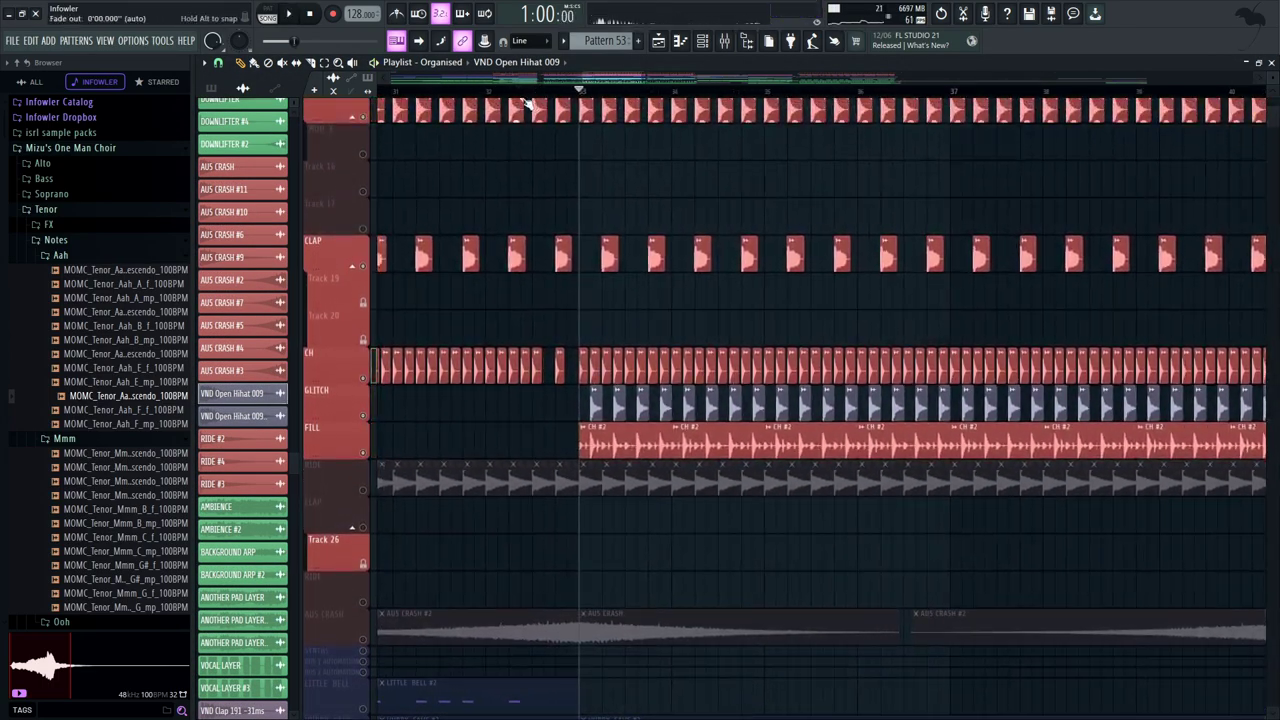
click(363, 496)
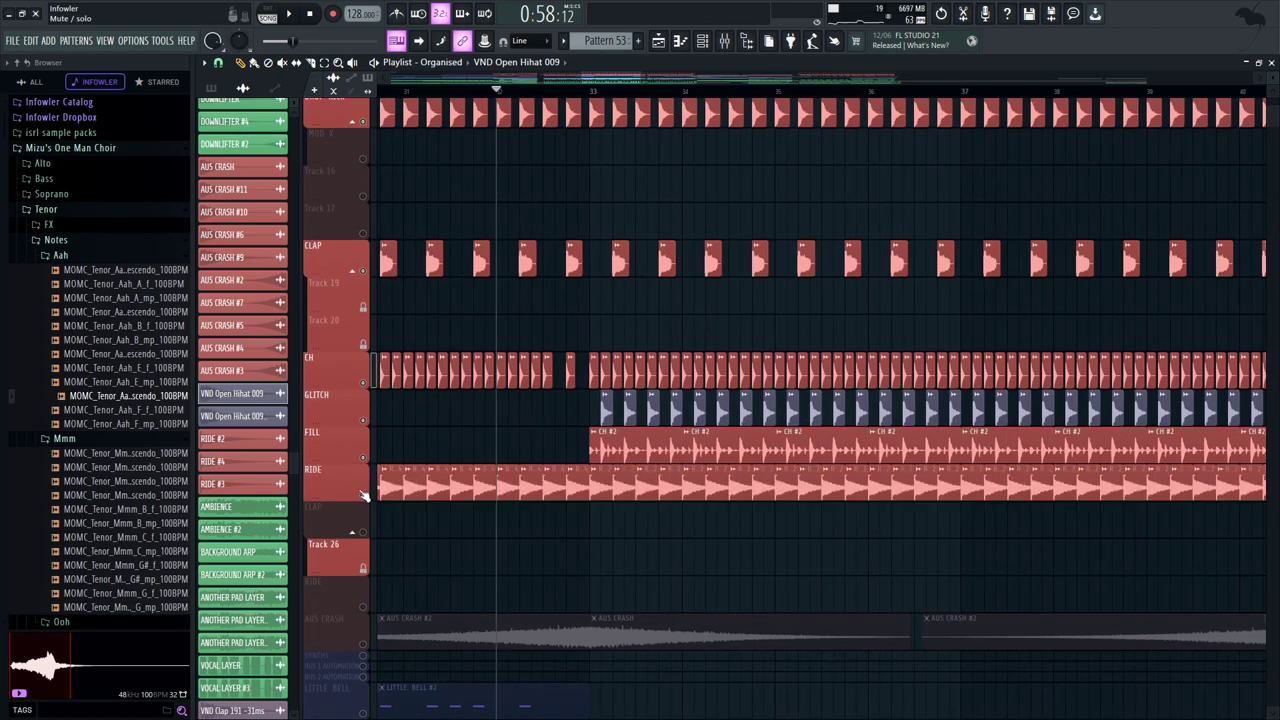
click(363, 646)
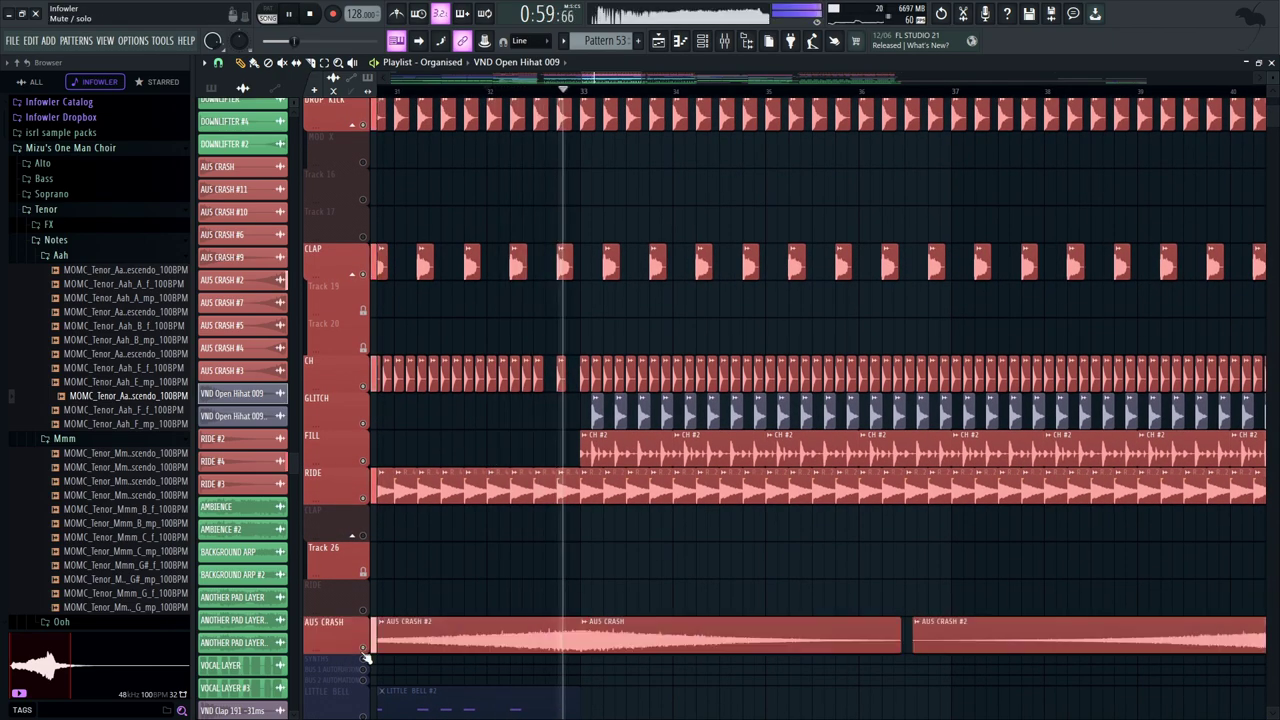
Stop playback, go to bar 41, inspect and preview the KSHMR Tom sample on the MOD X track, and close its settings
drag(645, 82, 670, 84)
drag(714, 267, 709, 321)
drag(618, 322, 434, 335)
key(space)
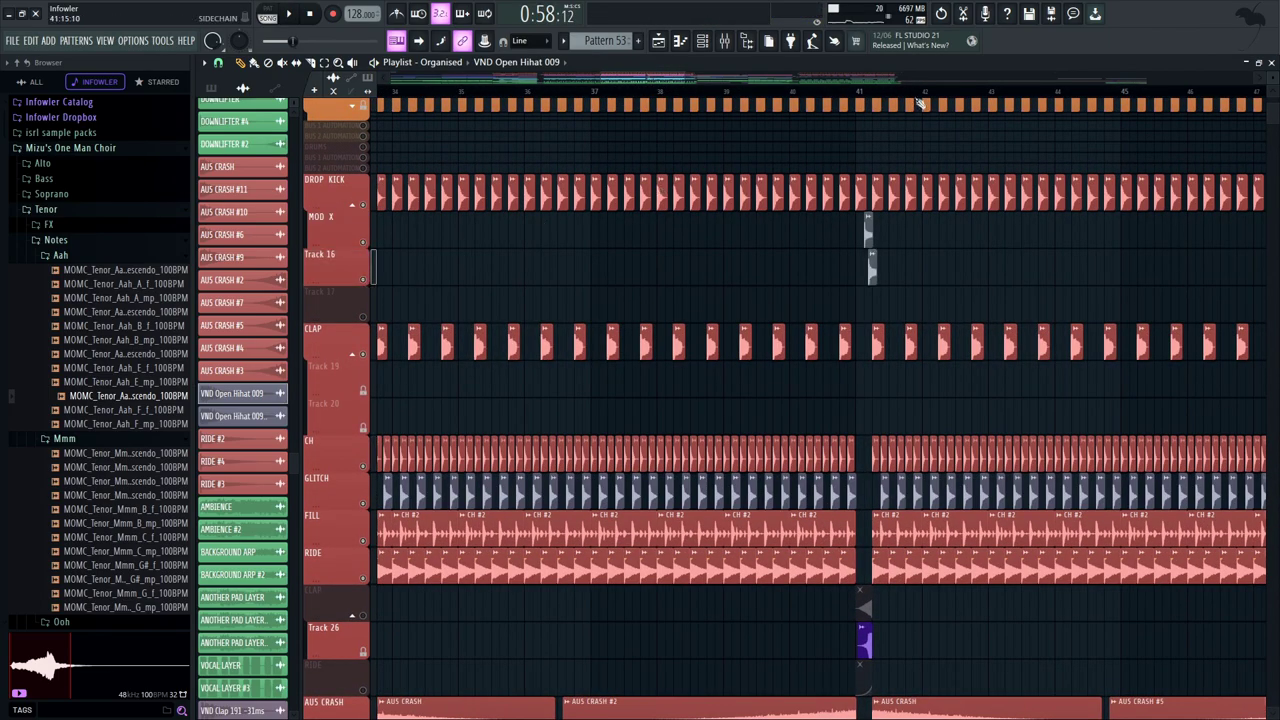
double_click(871, 237)
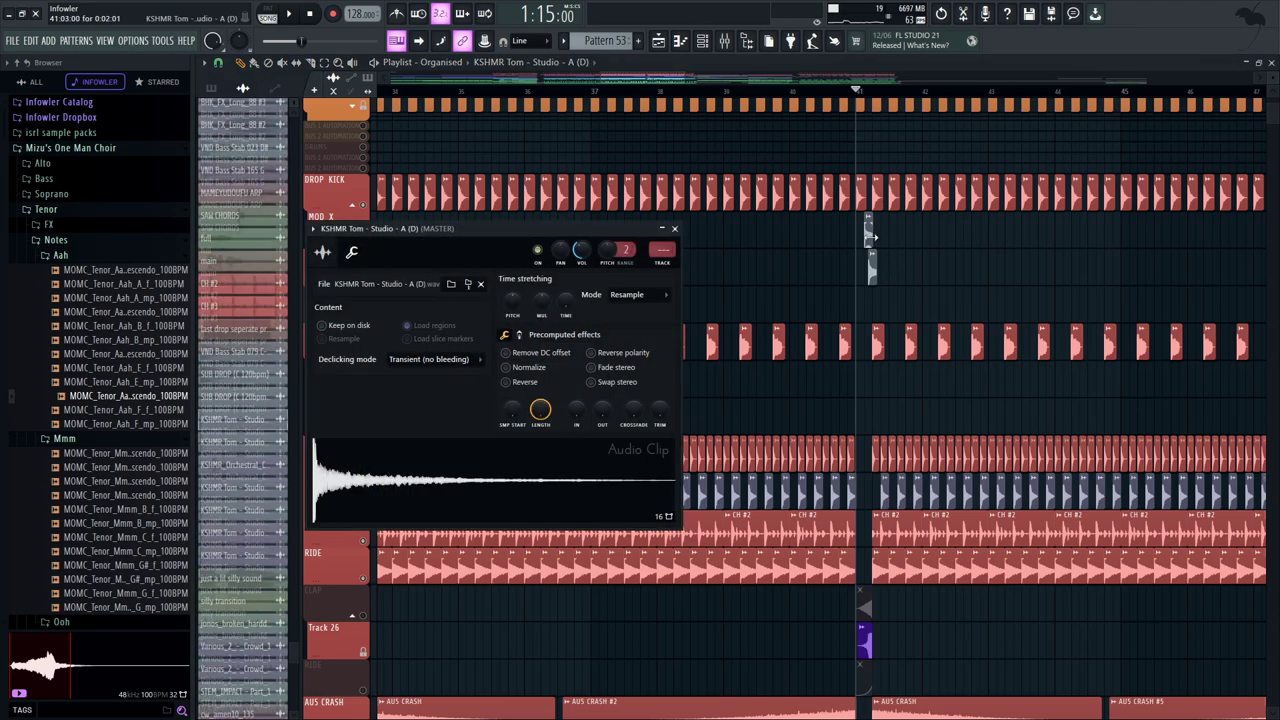
click(529, 491)
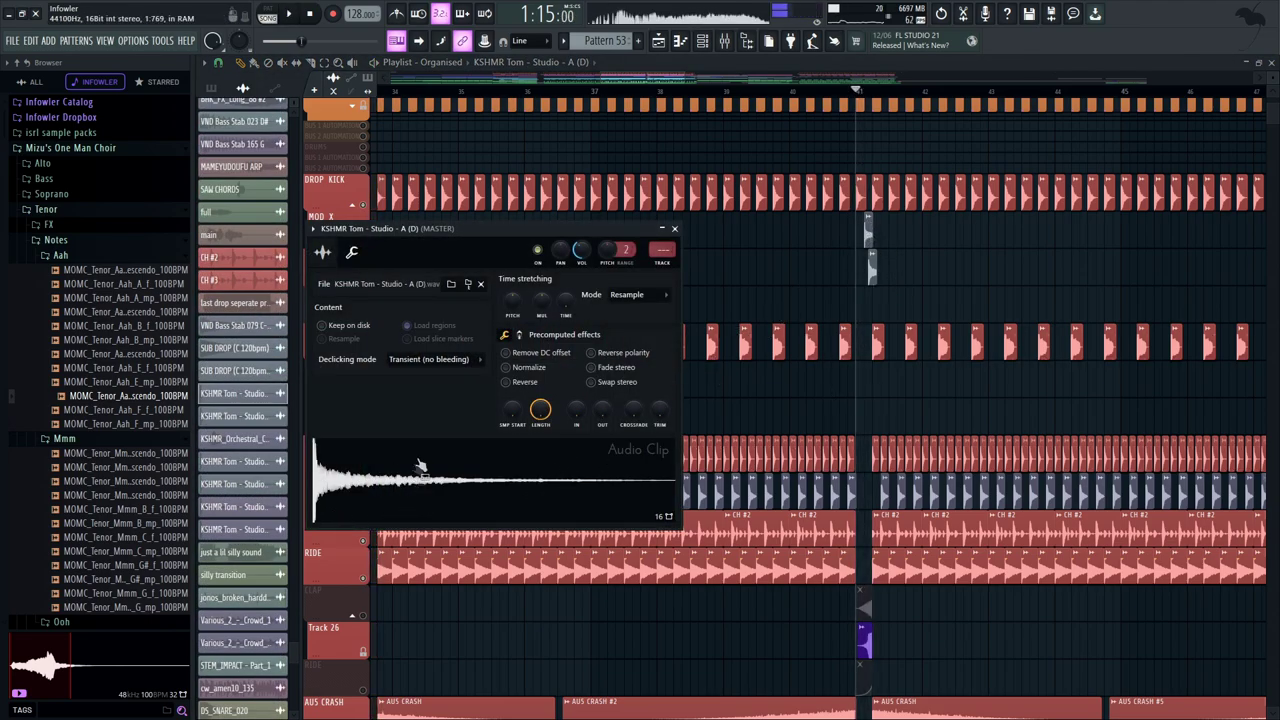
click(675, 229)
Inspect the reversed AUS CRASH #4 clip at bar 41, solo its CLAP track and play it
drag(763, 254, 724, 121)
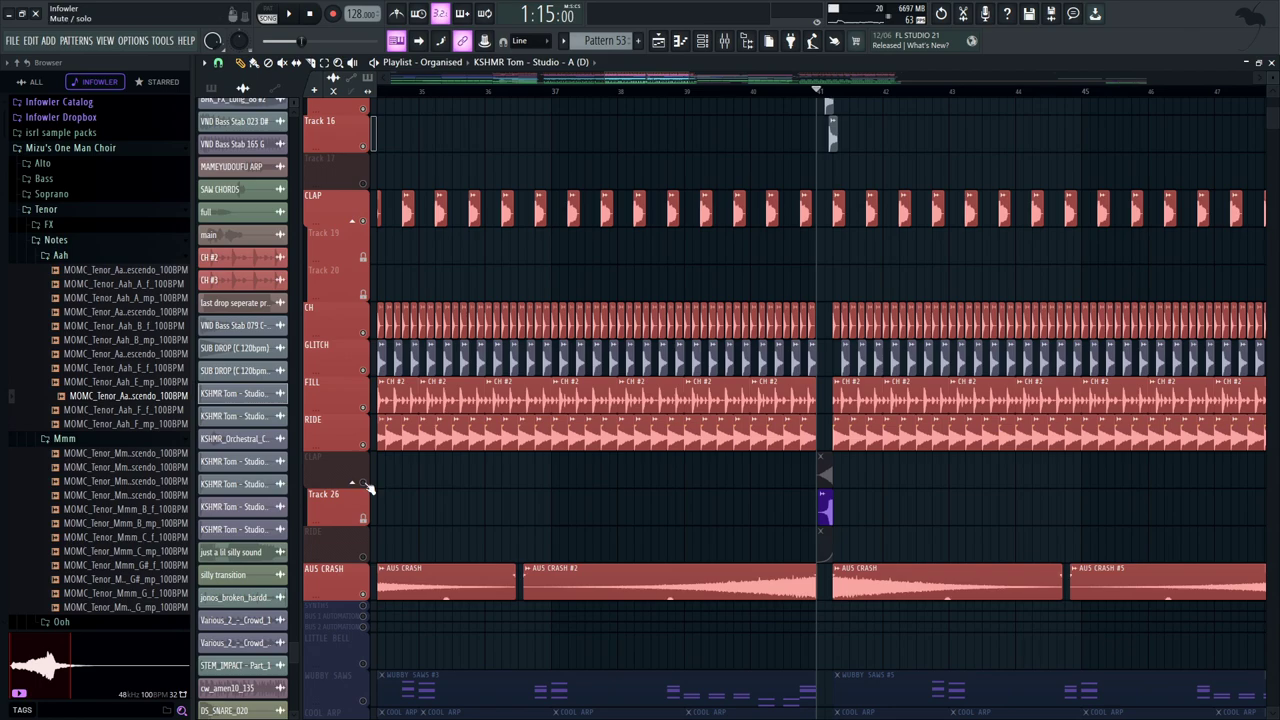
double_click(825, 475)
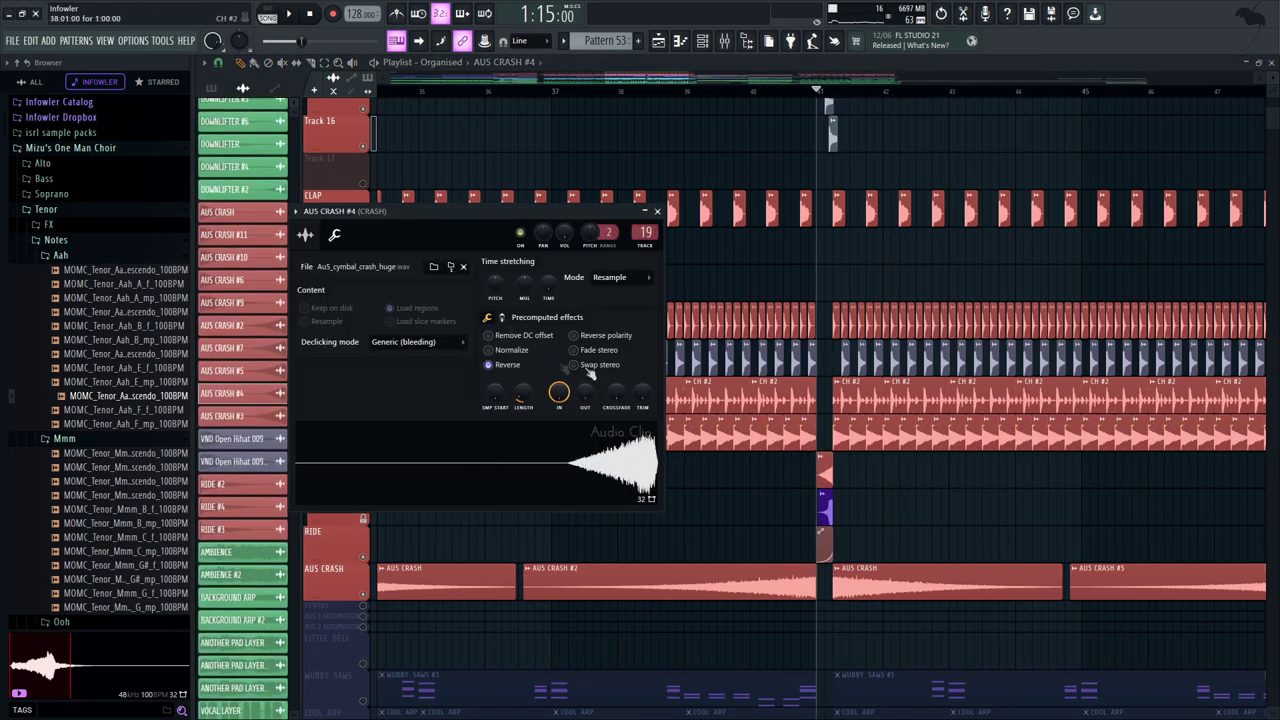
drag(697, 441, 675, 432)
right_click(364, 475)
key(space)
key(space)
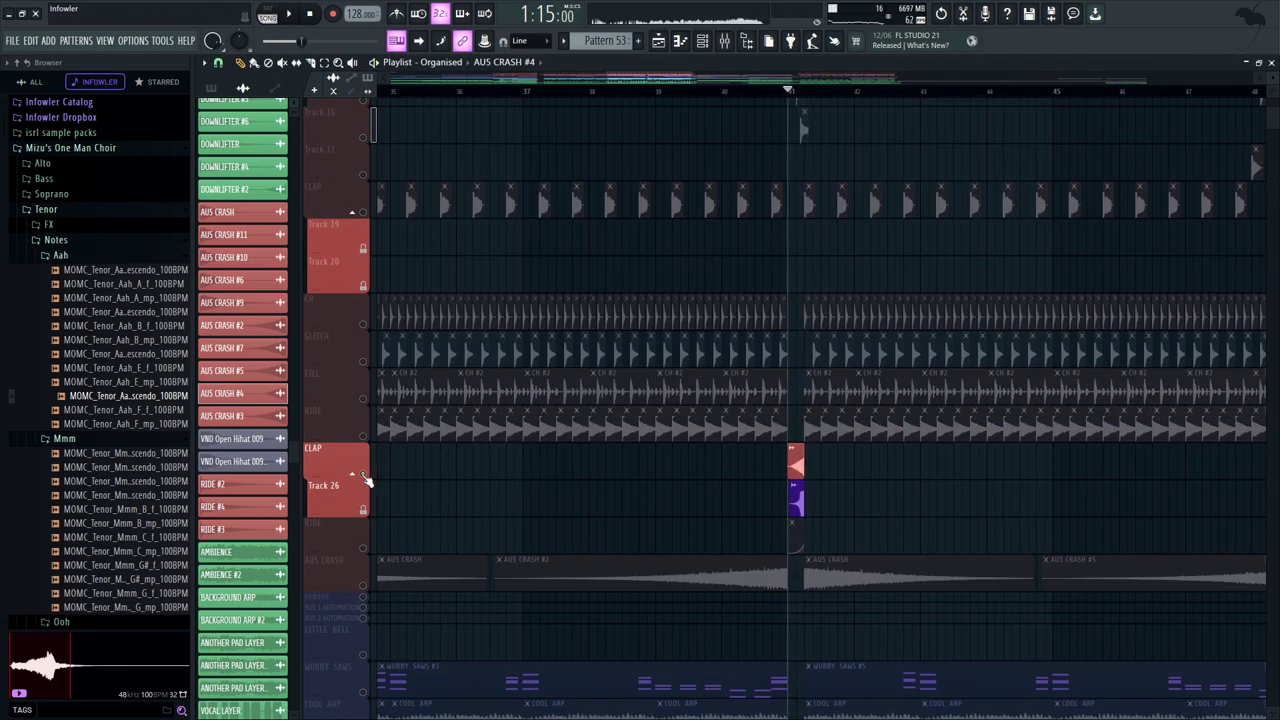
Play the bar 41 transition with RIDE unmuted, first without and again with Track 26, and select its KSHMR_Mini_Sweep_08 clip
click(365, 511)
key(space)
click(364, 548)
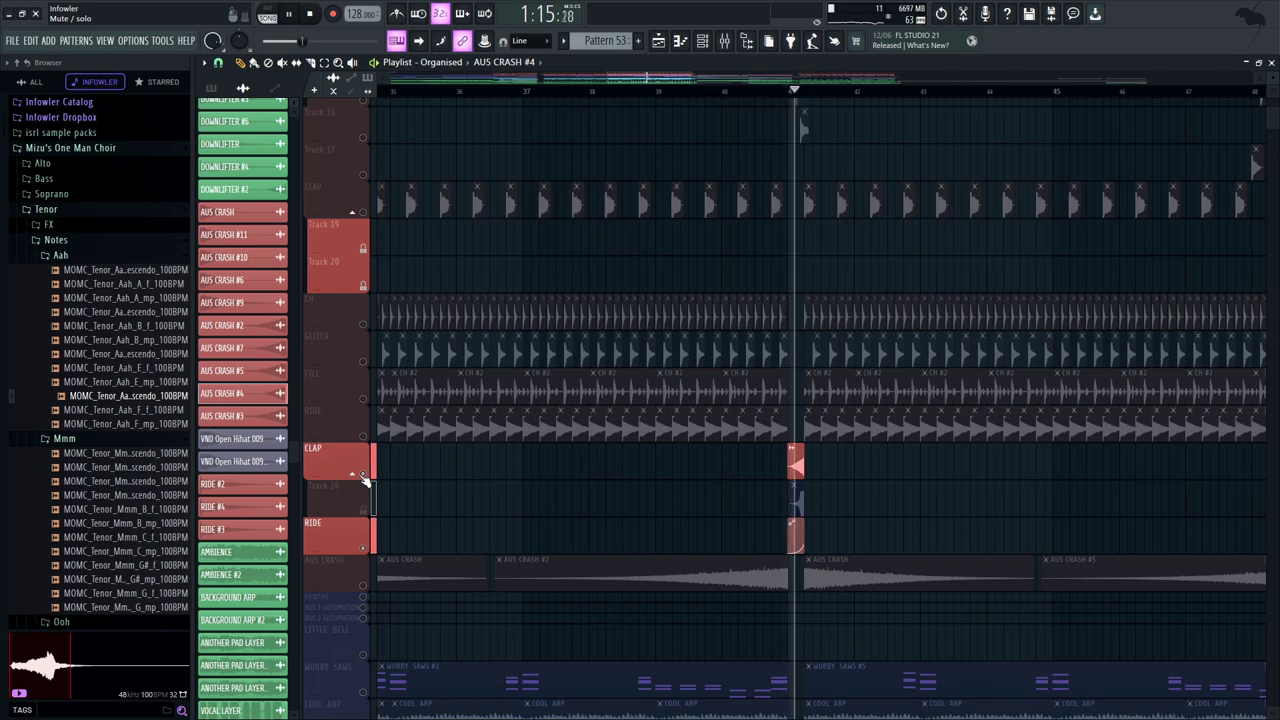
key(space)
click(365, 510)
key(space)
key(space)
click(795, 507)
Unmute the DROP KICK, MOD X, Track 16 and Track 17 tracks and play the kick fill from bar 48
scroll(598, 521, up, 5)
scroll(526, 563, right, 3)
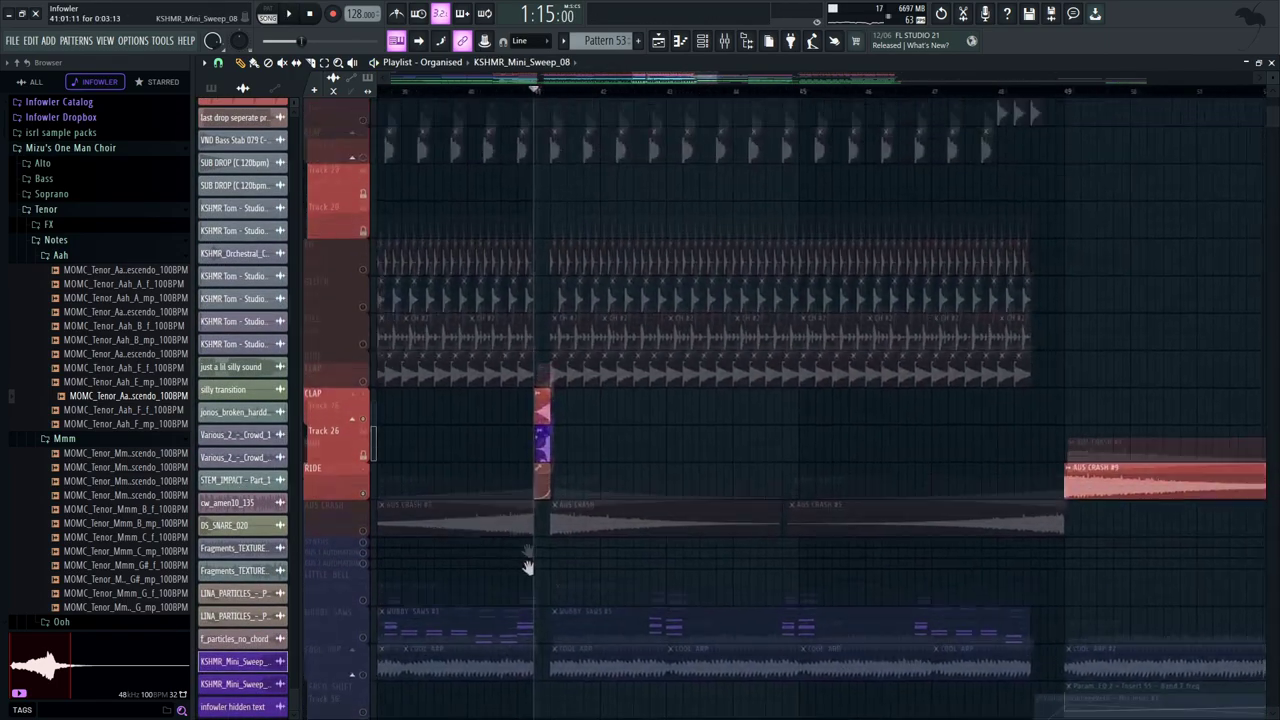
scroll(521, 450, up, 2)
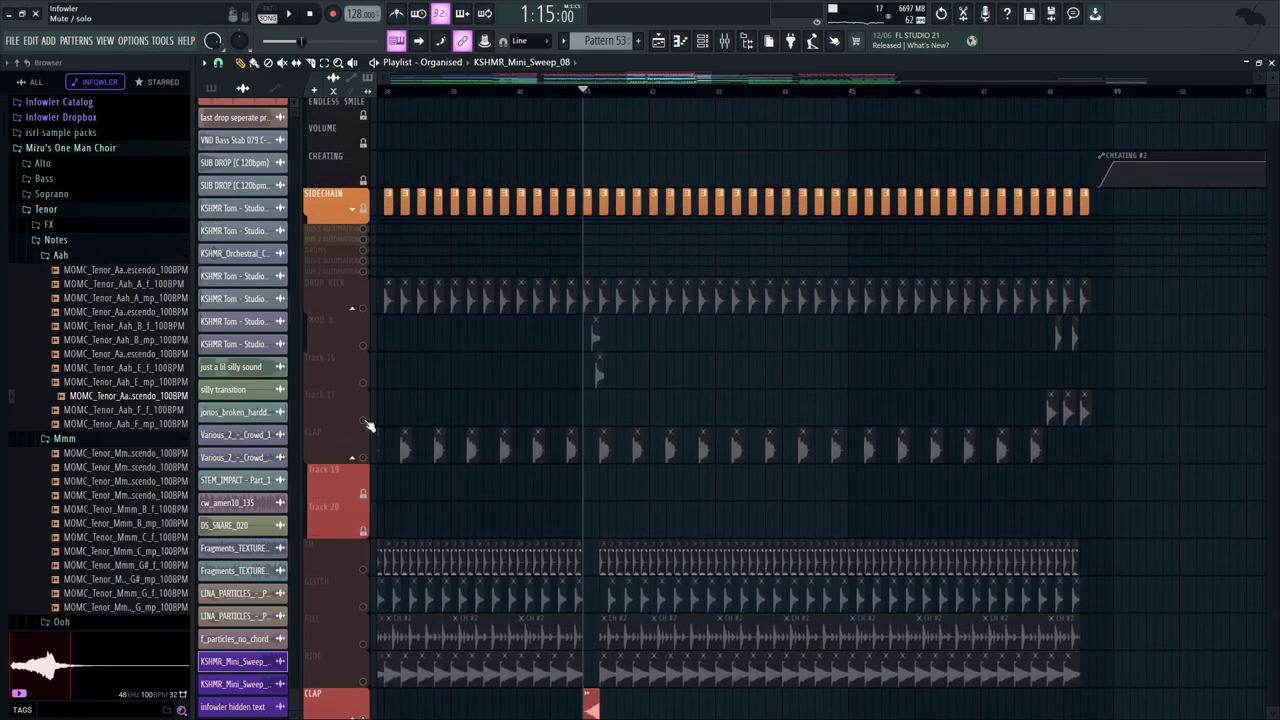
drag(366, 422, 366, 393)
click(364, 310)
click(362, 346)
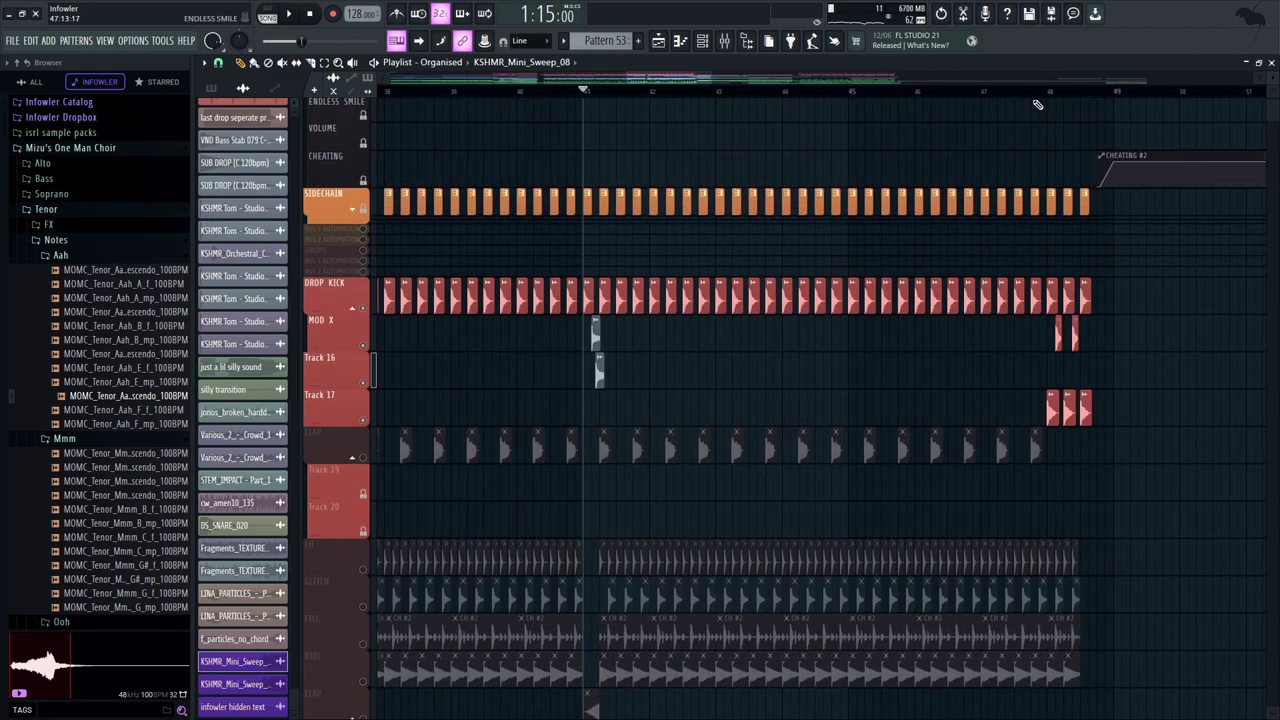
click(1050, 92)
key(space)
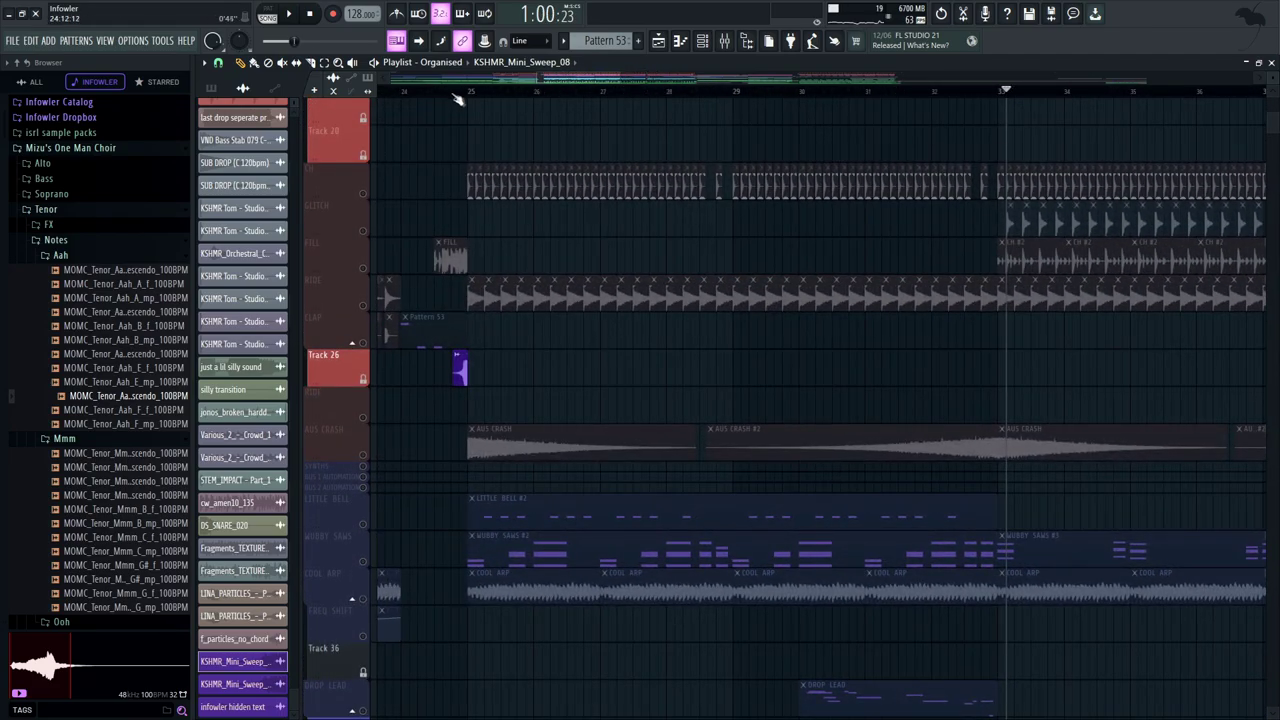
Return to bar 25, unmute the LITTLE BELL track and play its pattern clip
click(468, 94)
drag(611, 383, 586, 117)
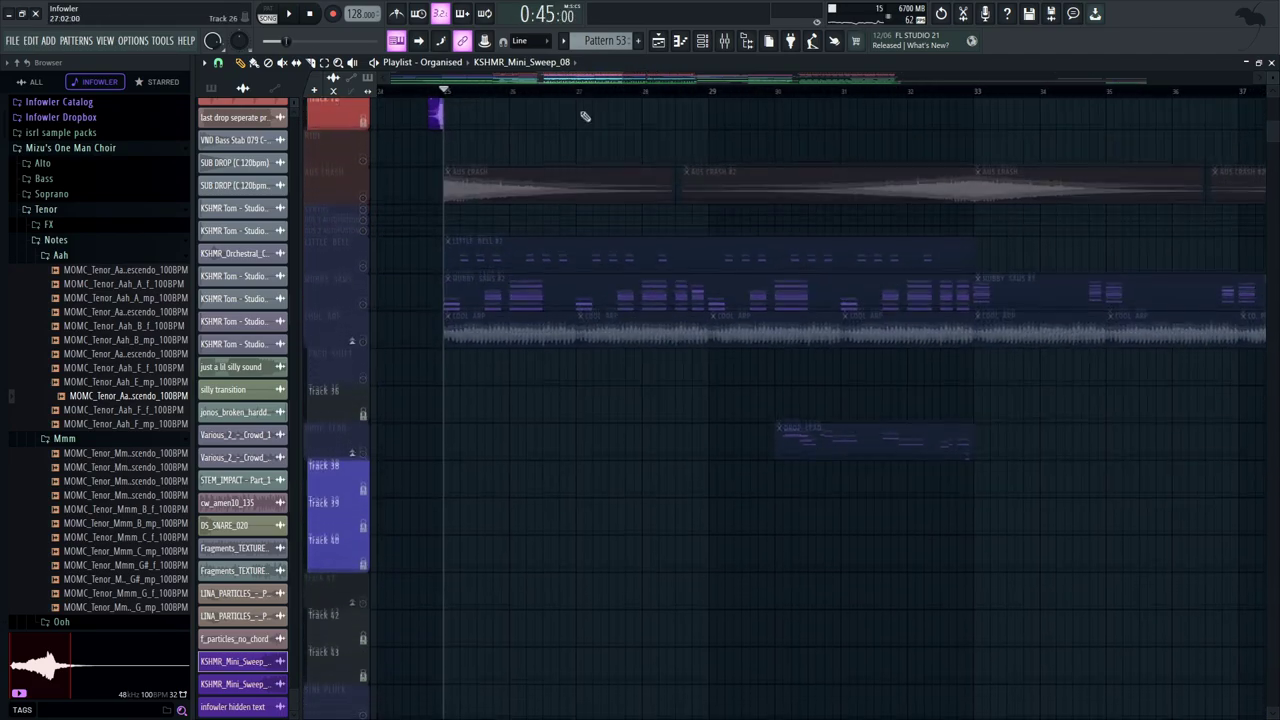
click(363, 258)
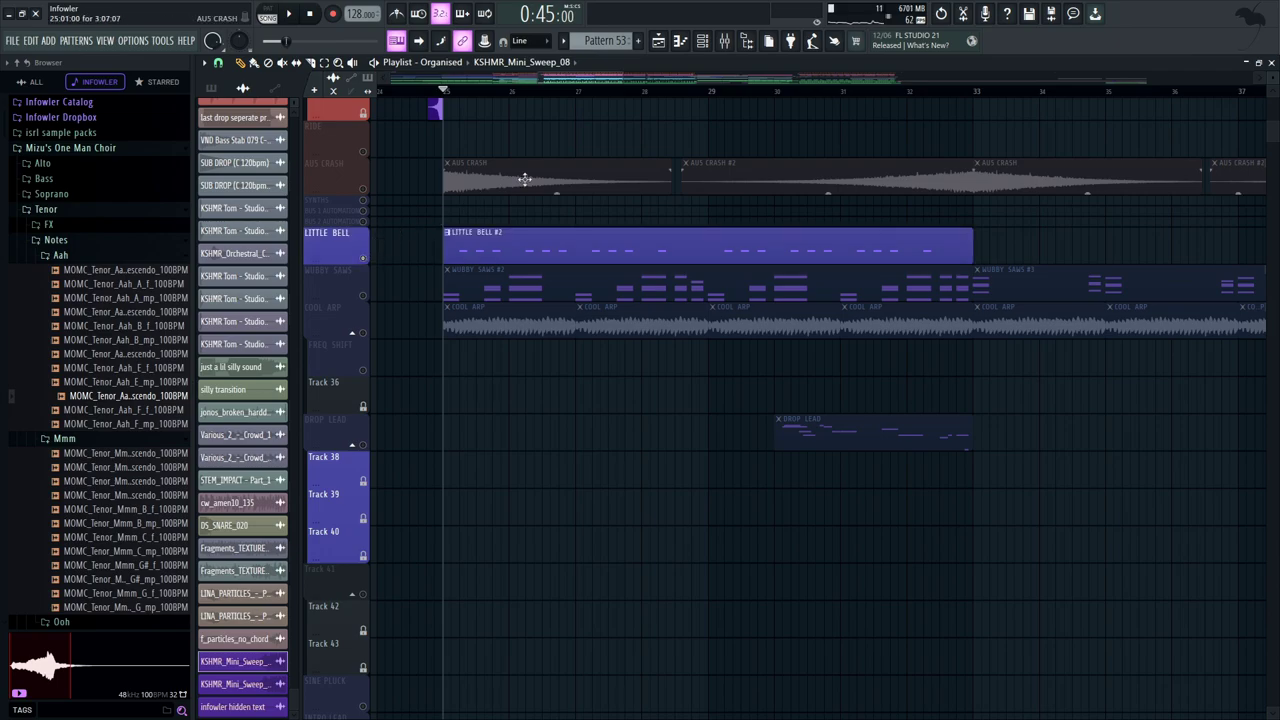
drag(622, 77, 598, 78)
drag(582, 283, 548, 320)
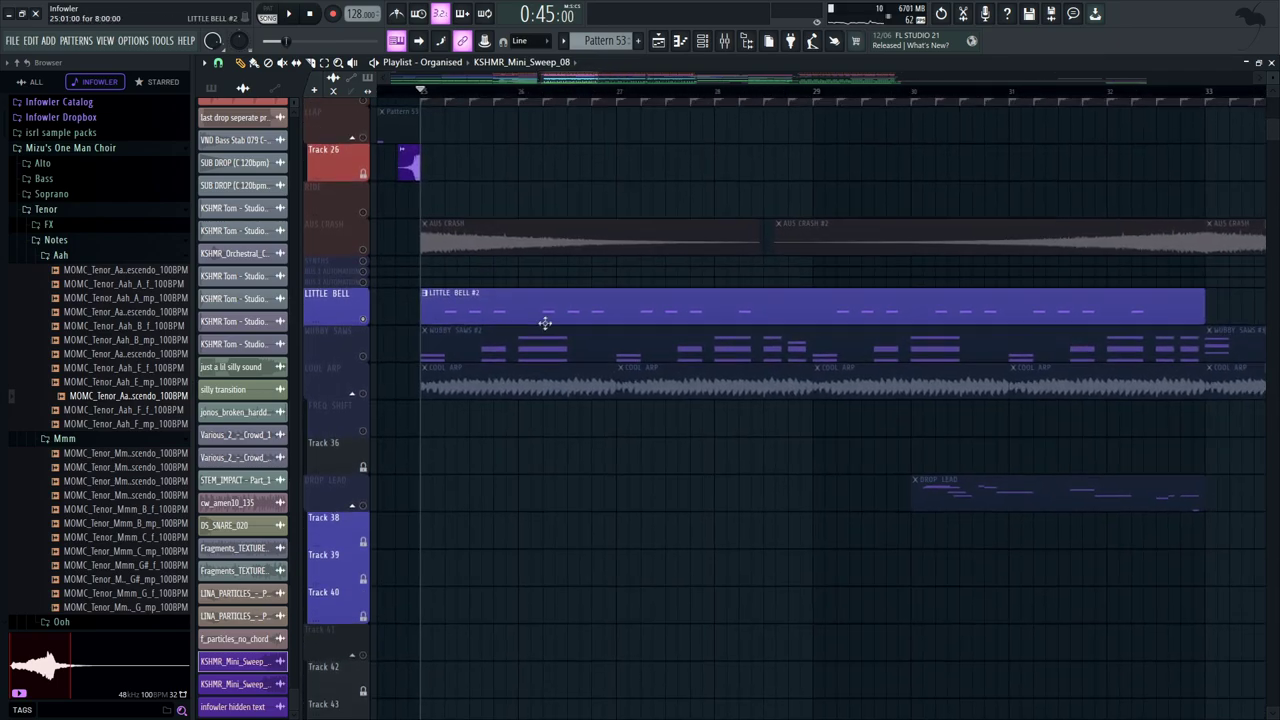
drag(589, 244, 620, 236)
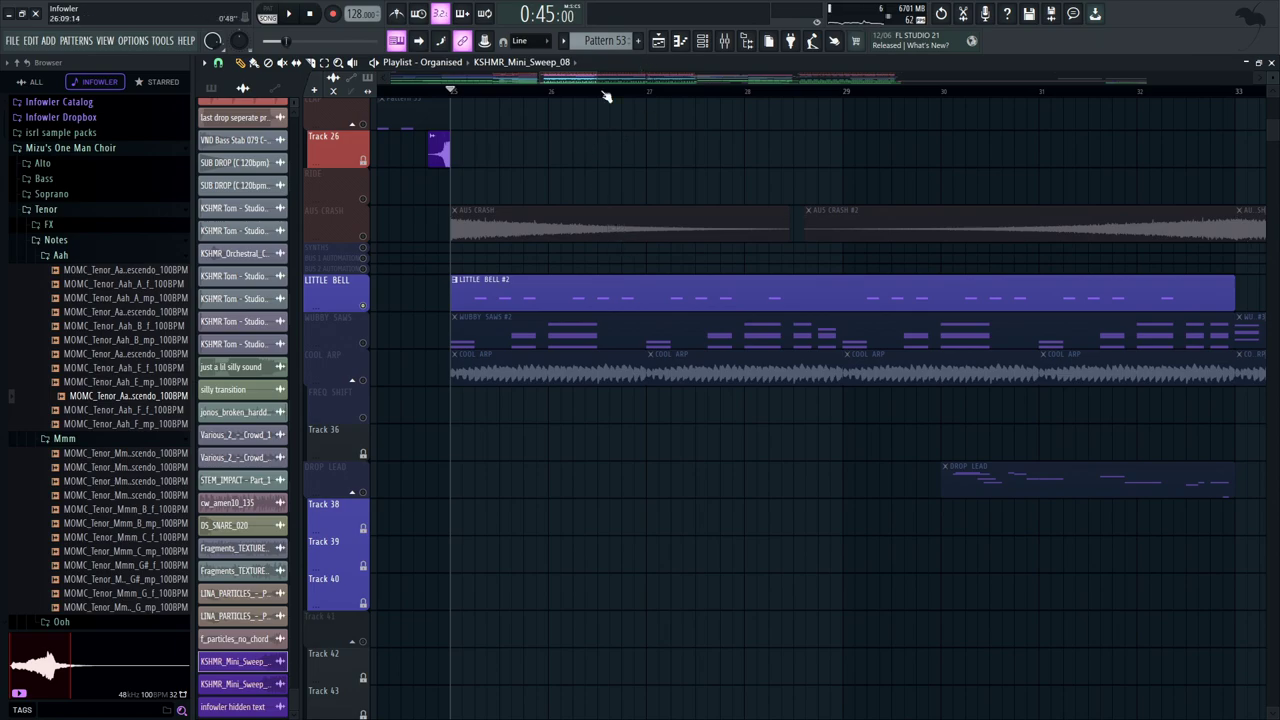
drag(594, 76, 677, 206)
key(space)
Open the LITTLE BELL #2 pattern's notes, locate its Serum #7 channel and open that synth
key(F6)
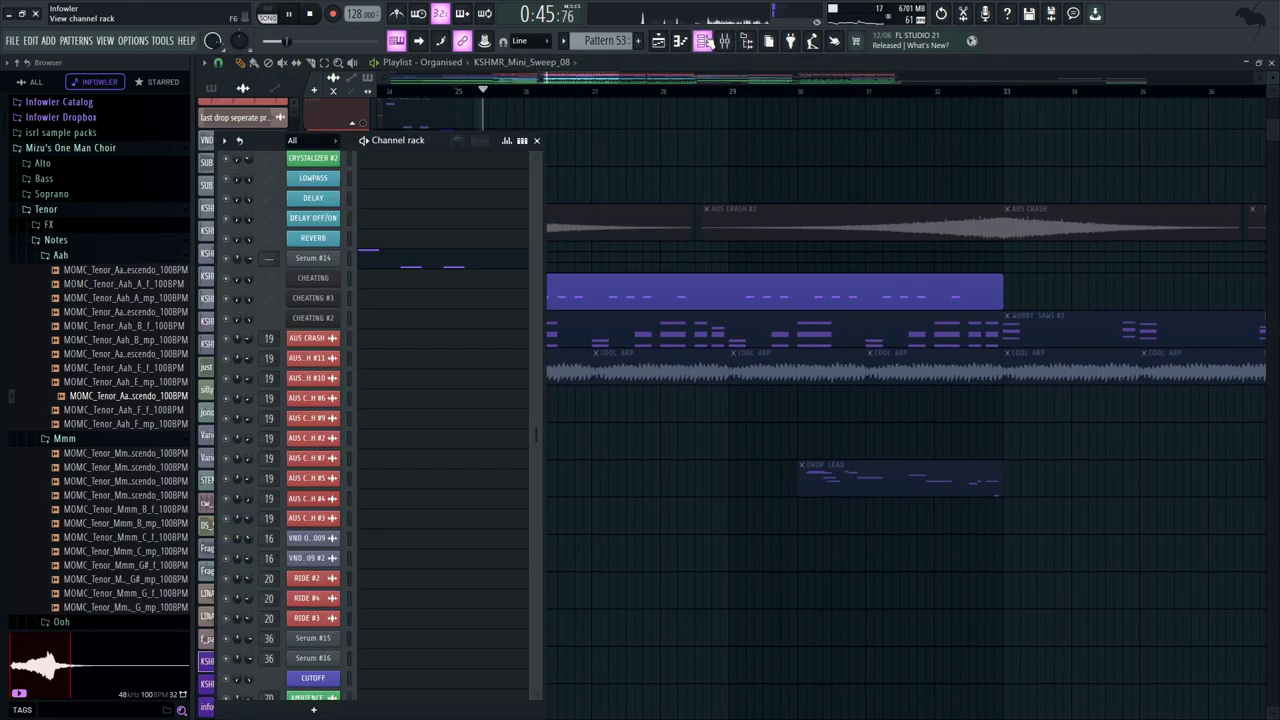
double_click(626, 297)
click(725, 44)
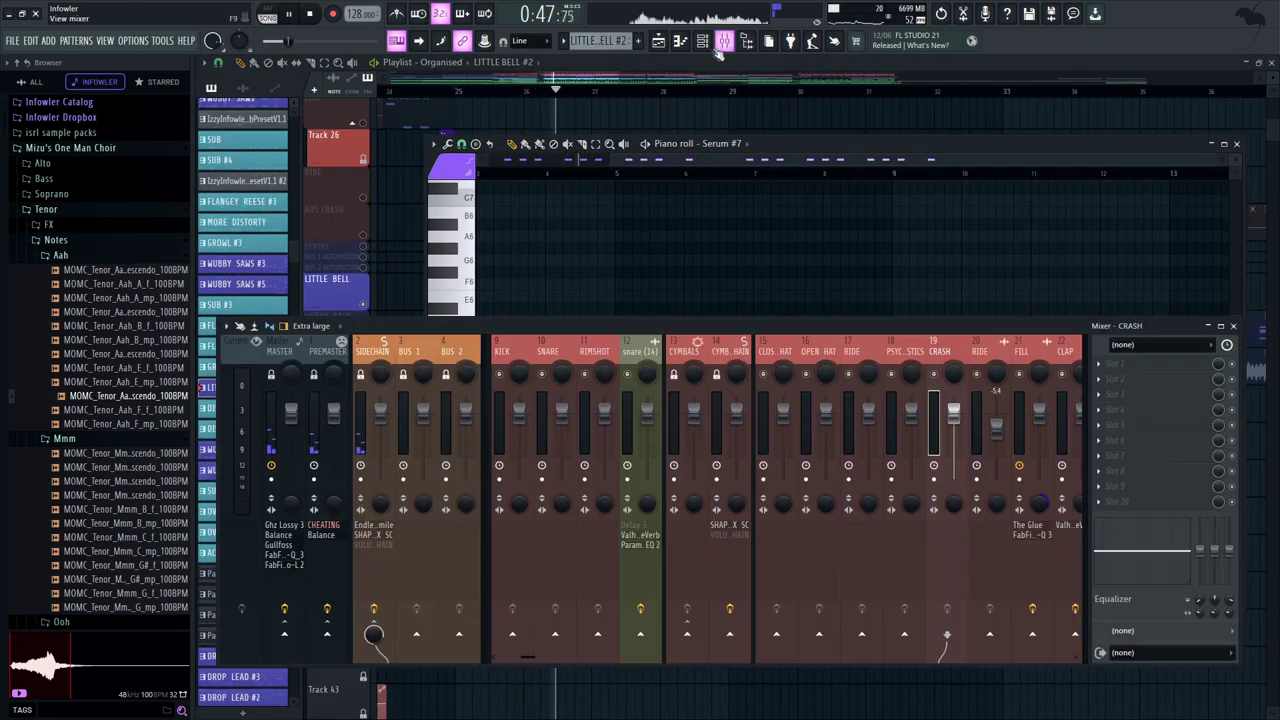
click(703, 46)
scroll(466, 343, down, 10)
click(530, 375)
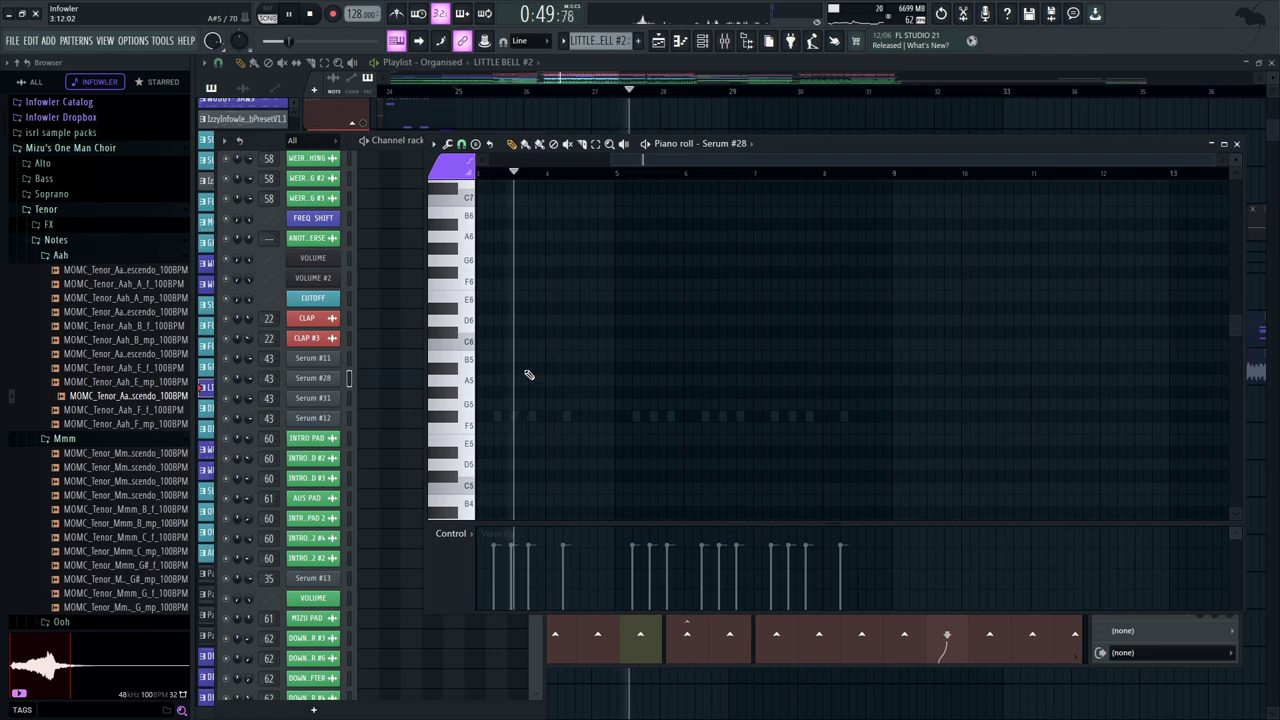
click(400, 141)
drag(537, 380, 520, 163)
click(334, 310)
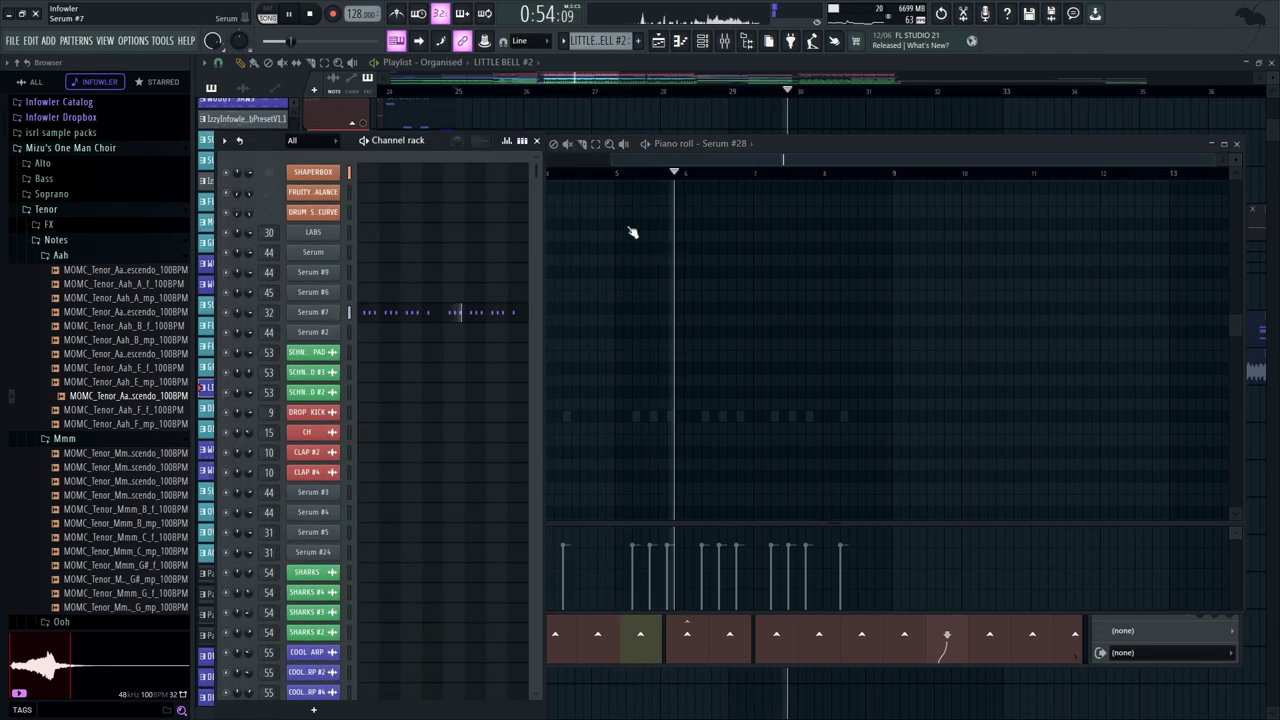
Review Serum #7's effects and oscillator pages and audition the patch with its filter switched off, restoring the filter
drag(883, 128, 865, 128)
key(space)
click(756, 161)
click(721, 159)
click(1079, 197)
key(space)
key(space)
click(1068, 200)
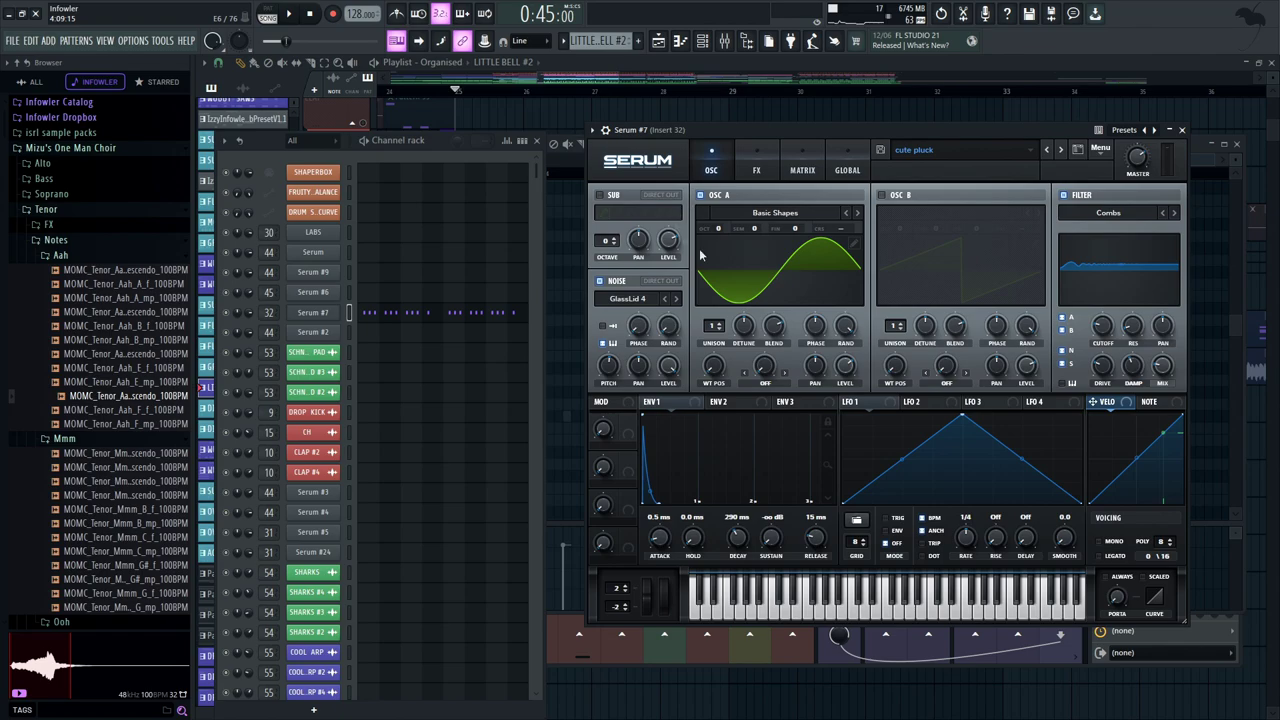
Switch off oscillator A in Serum #7, play the bell without it and disable the effects on mixer Insert 32
click(730, 196)
key(space)
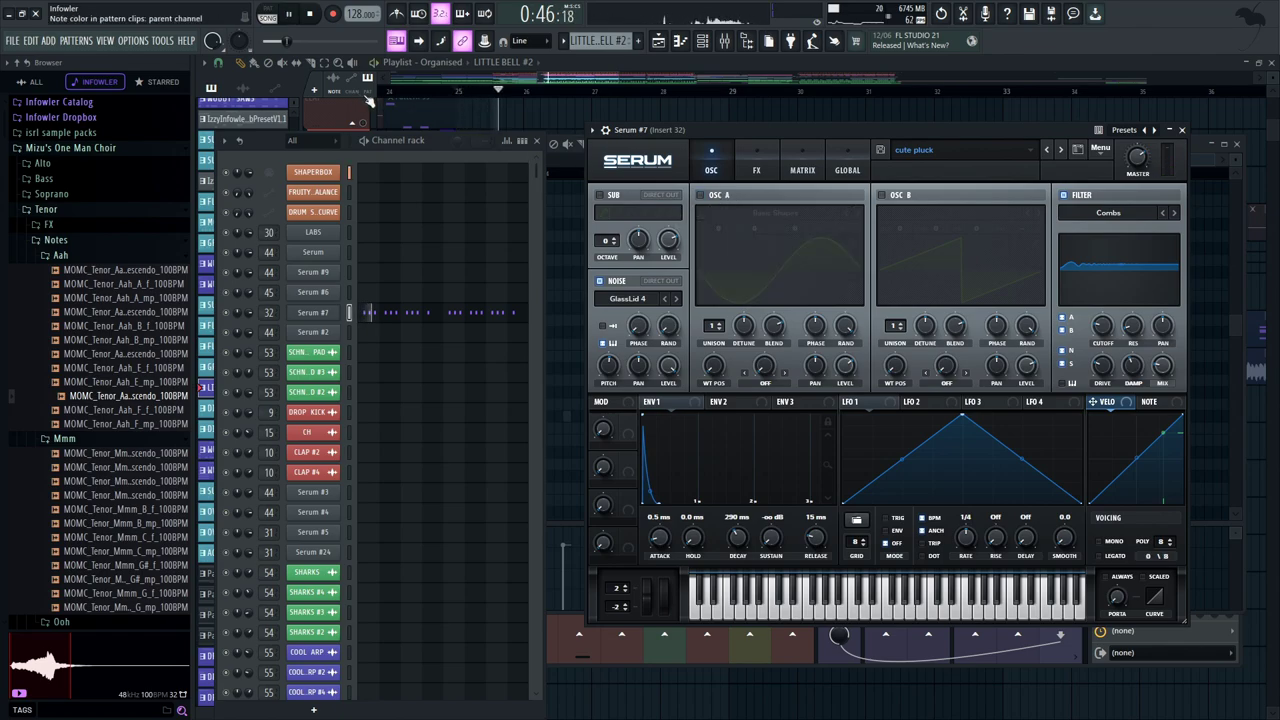
click(724, 40)
key(space)
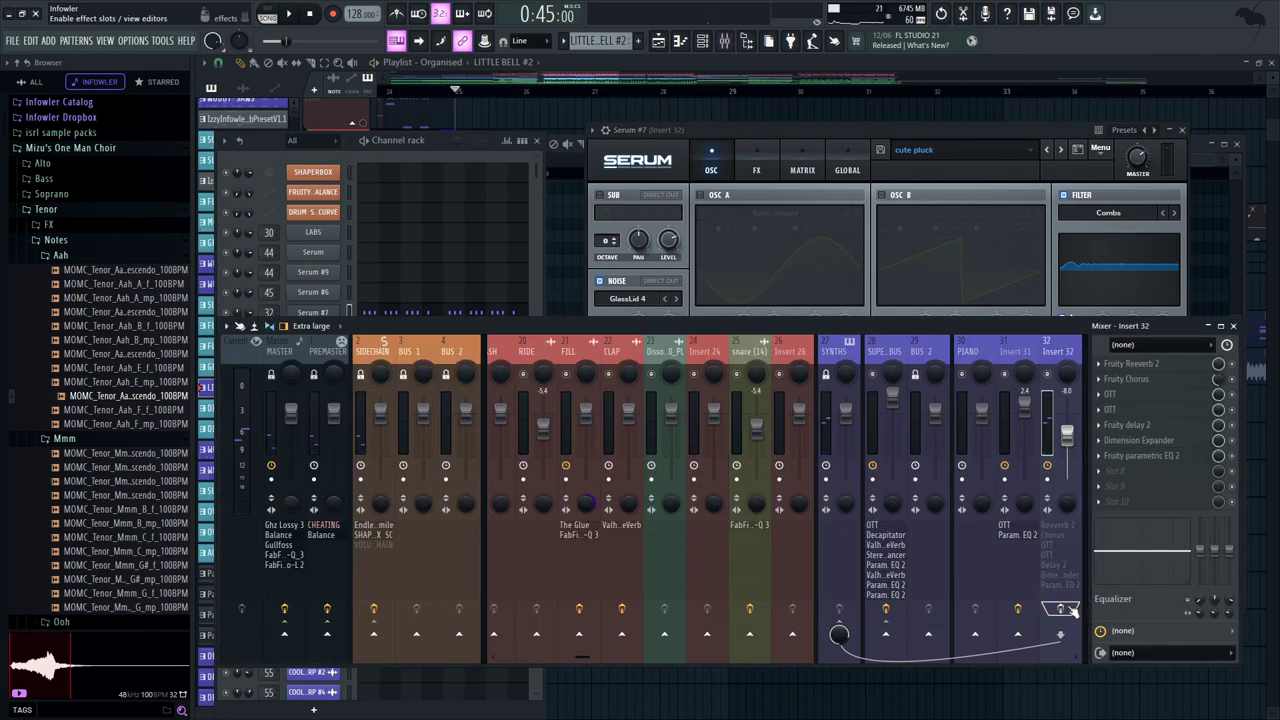
Switch to pattern playback, play the noise layer alone, and swap Serum #7's noise oscillator for oscillator A
click(268, 13)
key(space)
mouse_move(694, 130)
mouse_down()
mouse_move(716, 130)
mouse_move(702, 126)
mouse_up()
key(space)
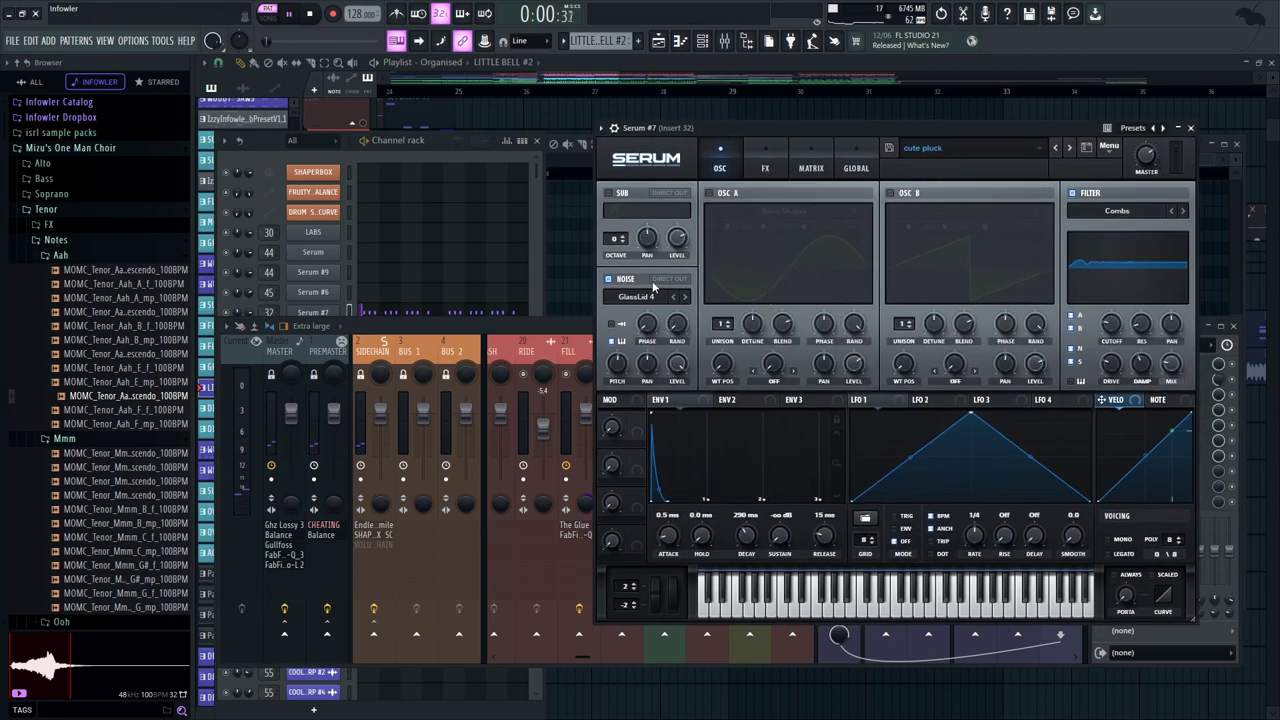
click(624, 281)
click(724, 193)
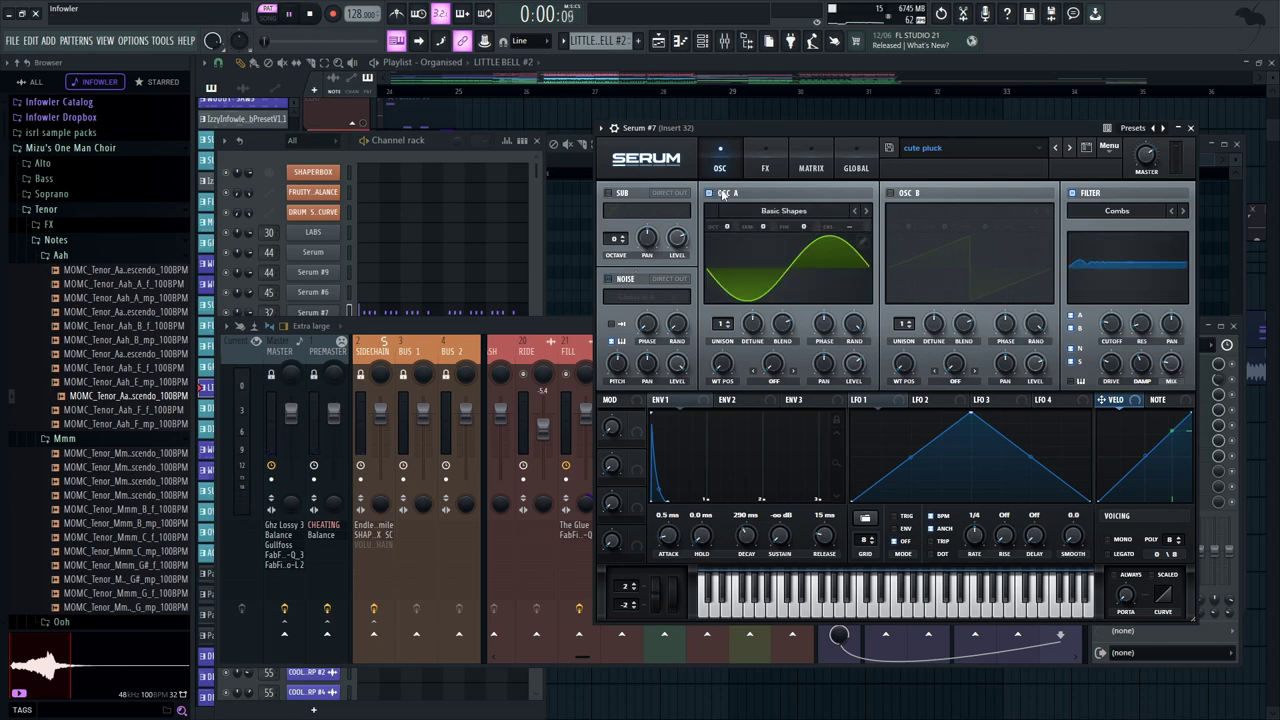
Play Serum #7's oscillator A with the filter off, switch the noise oscillator and filter back on, and check the effects page
key(space)
click(1074, 195)
key(space)
click(624, 279)
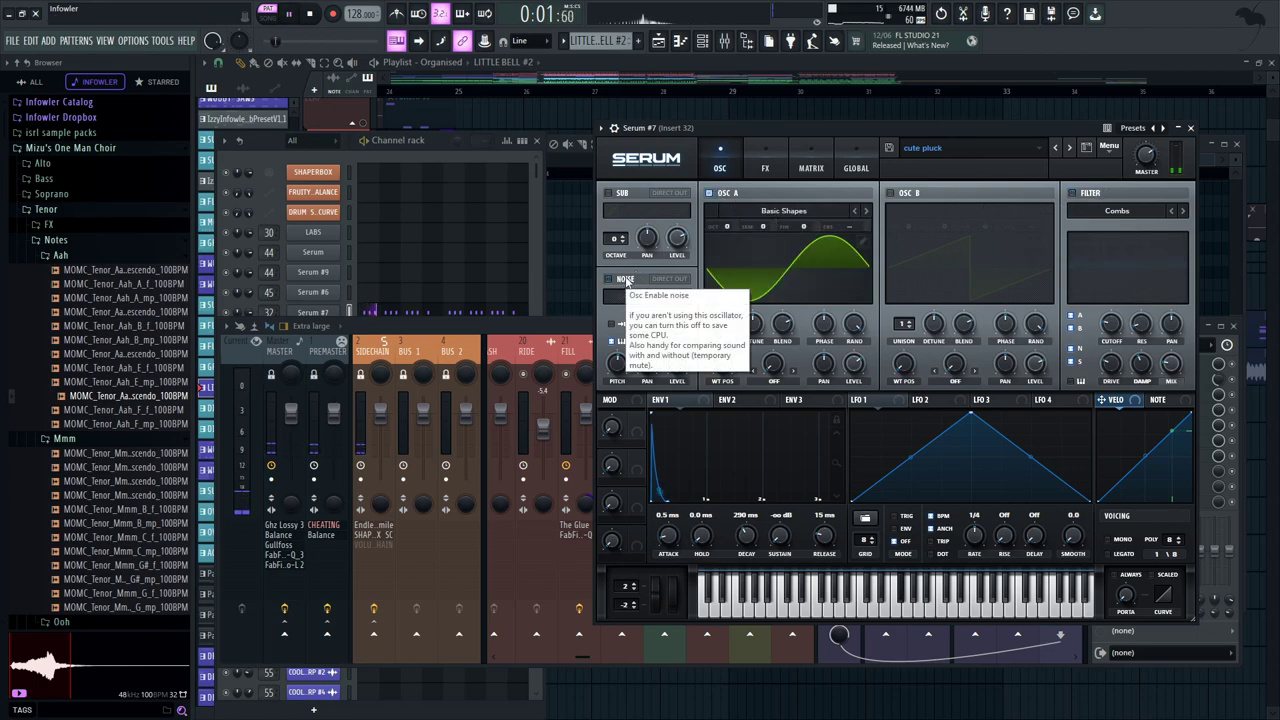
click(1083, 196)
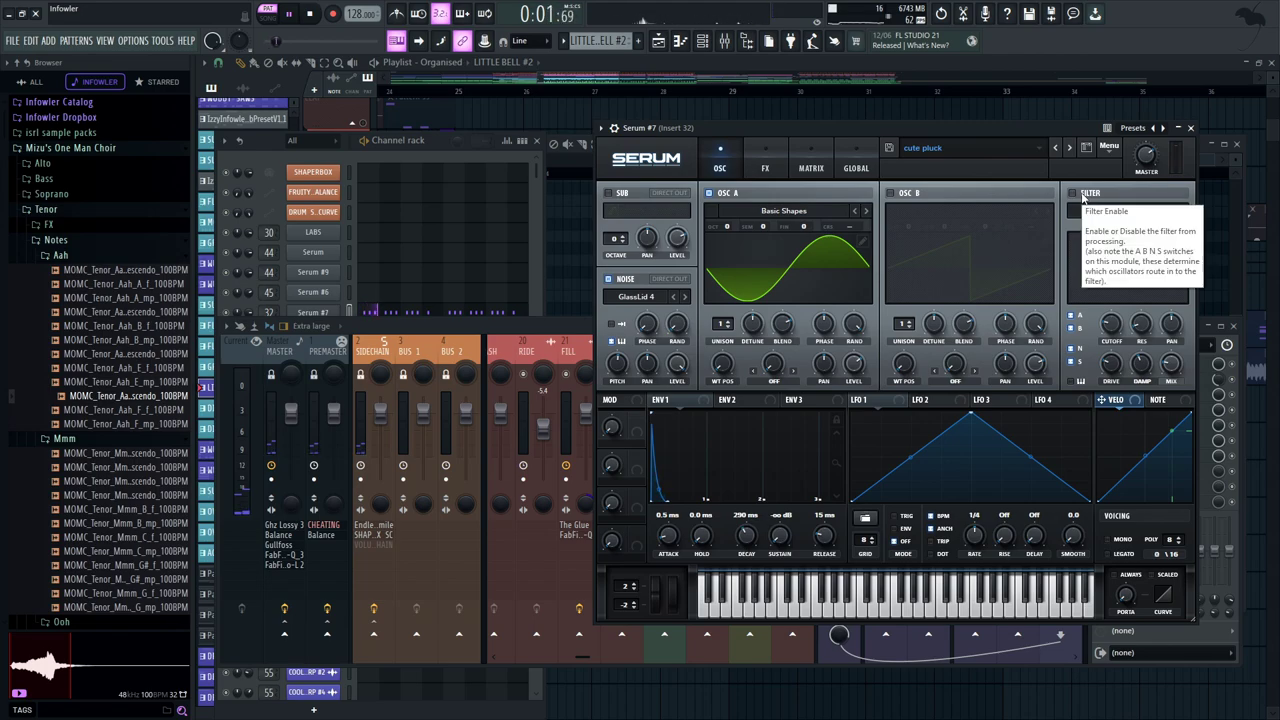
click(765, 153)
click(721, 153)
Stop playback and inspect the Fruity Reeverb 2, Fruity Chorus and OTT settings on mixer Insert 32
click(560, 329)
key(space)
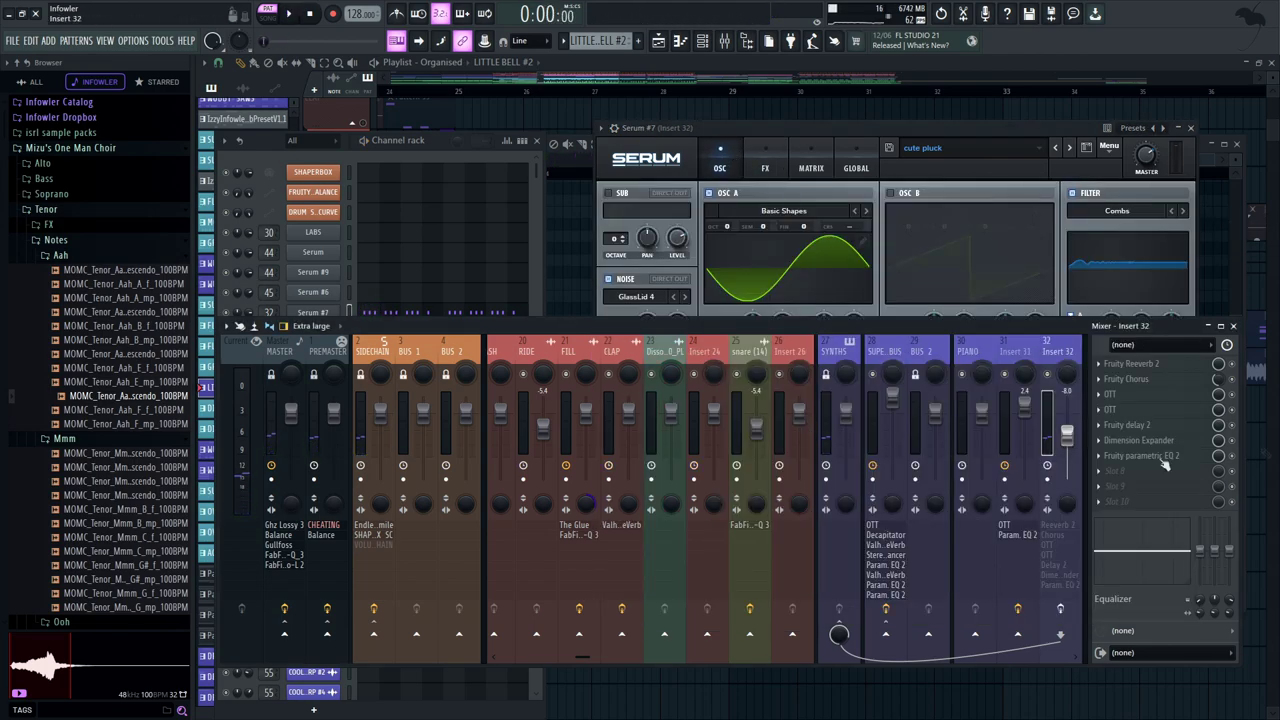
click(1160, 364)
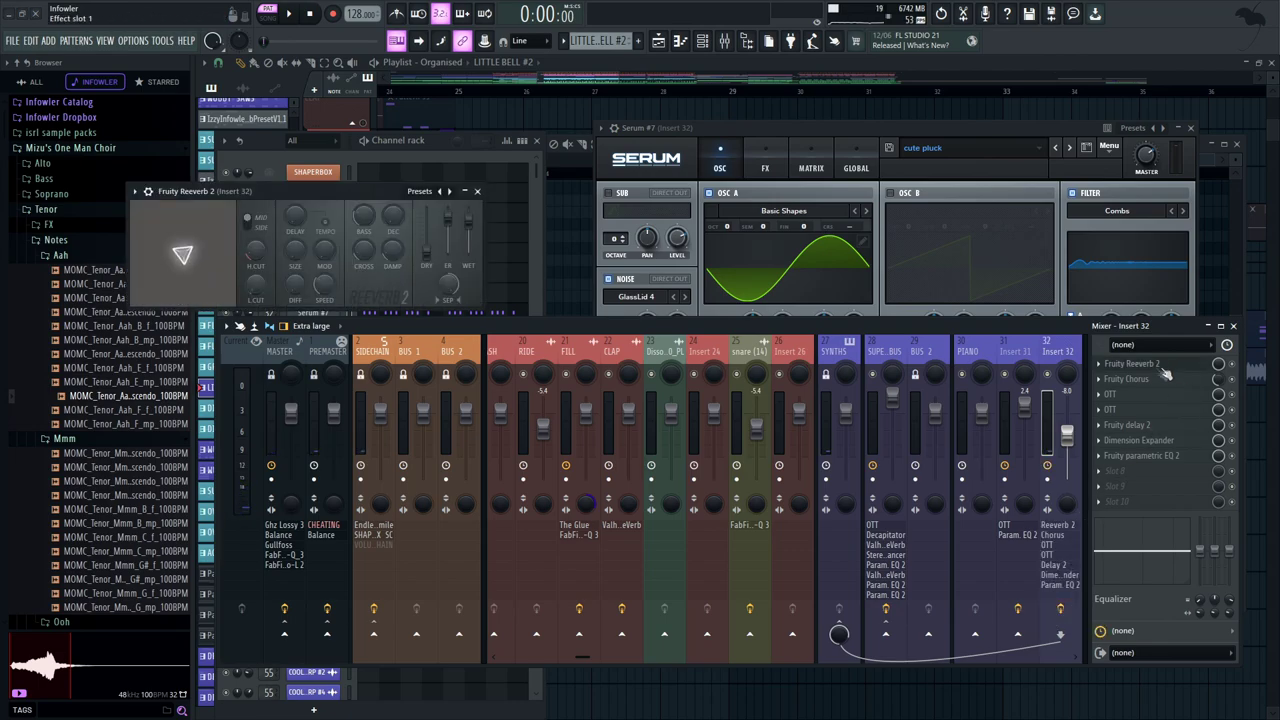
click(1148, 383)
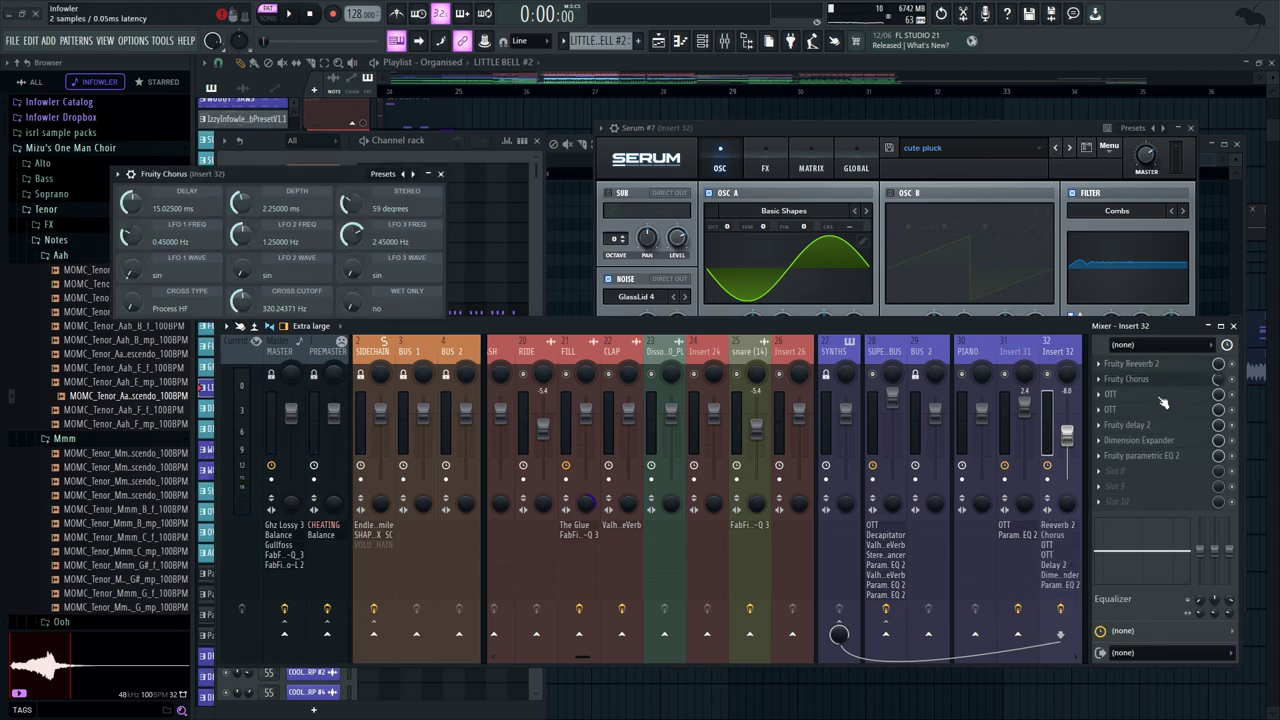
click(1150, 410)
click(1147, 411)
drag(108, 70, 452, 239)
click(554, 239)
click(790, 243)
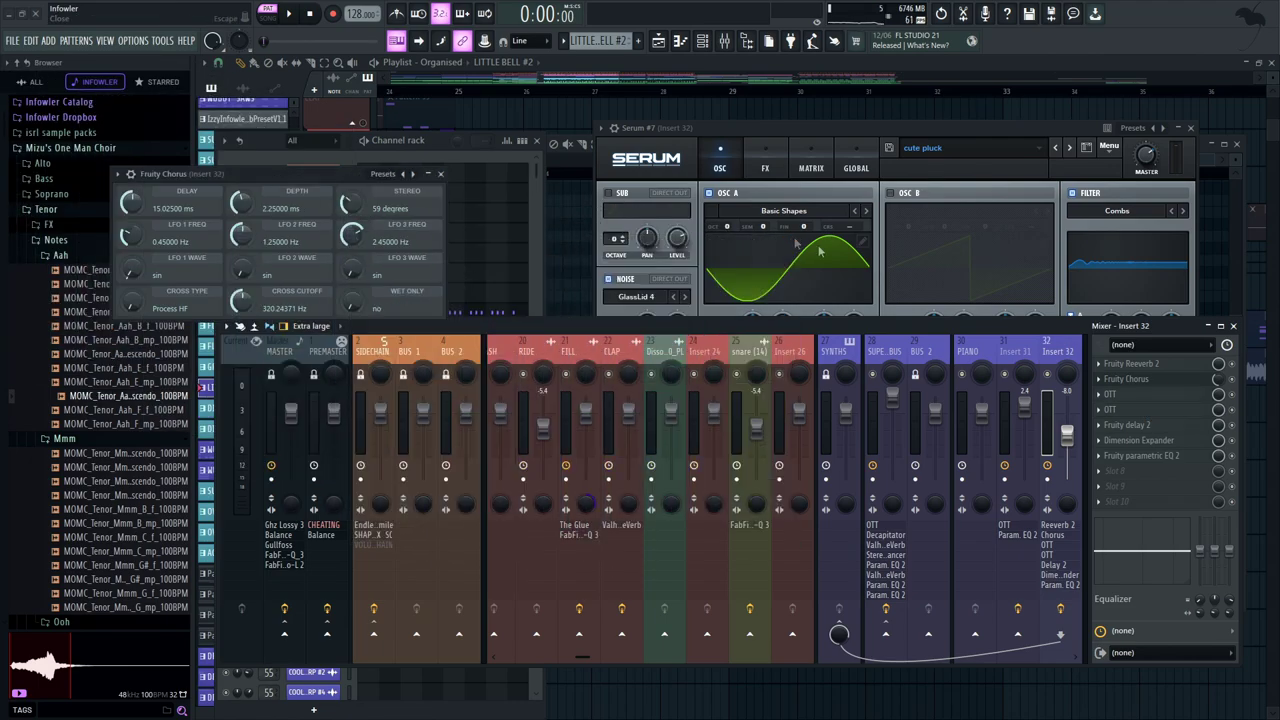
Inspect the Fruity delay 2, Dimension Expander and Fruity parametric EQ 2 settings on mixer Insert 32
click(1150, 426)
drag(170, 115, 1023, 403)
drag(70, 95, 936, 357)
click(1000, 349)
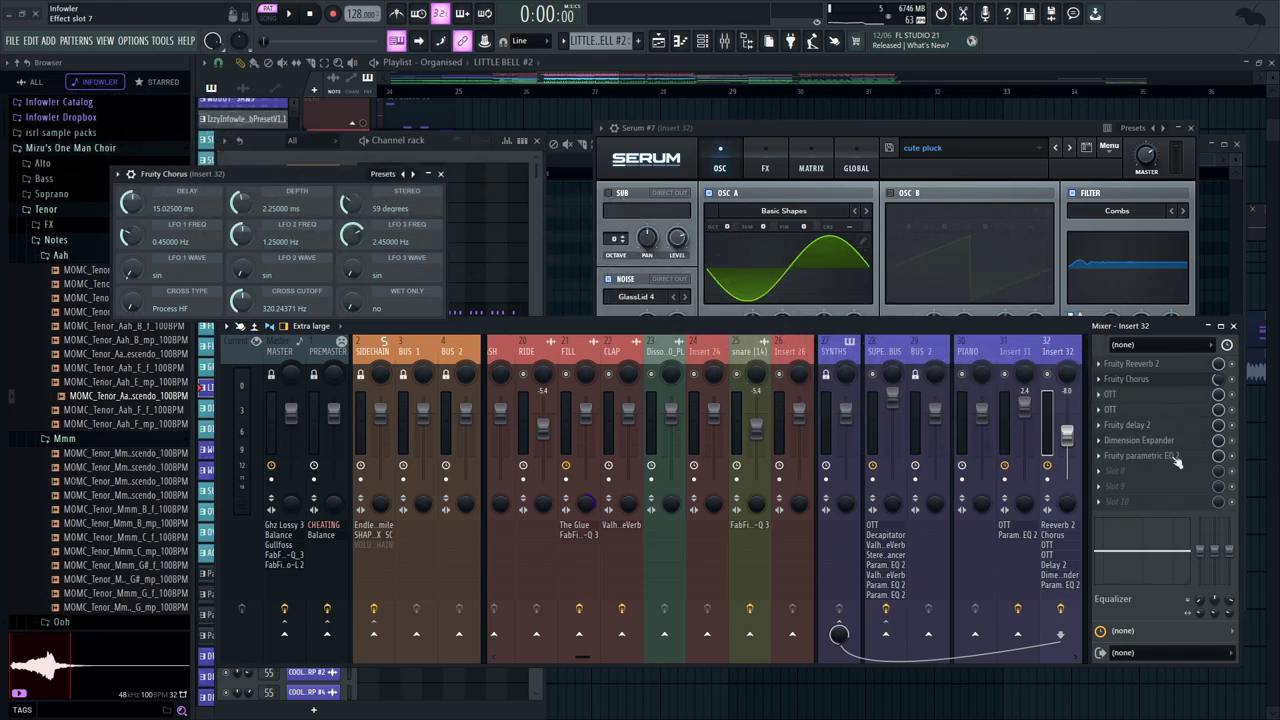
click(1140, 455)
drag(340, 140, 790, 286)
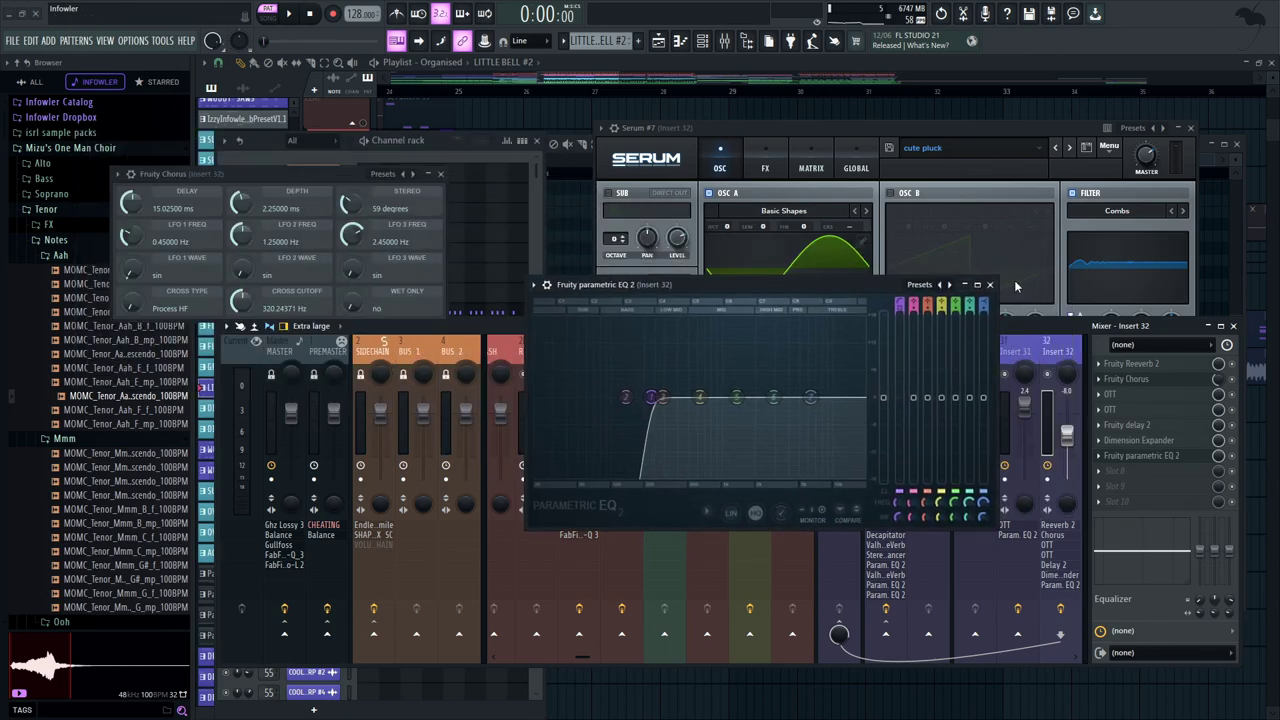
click(990, 284)
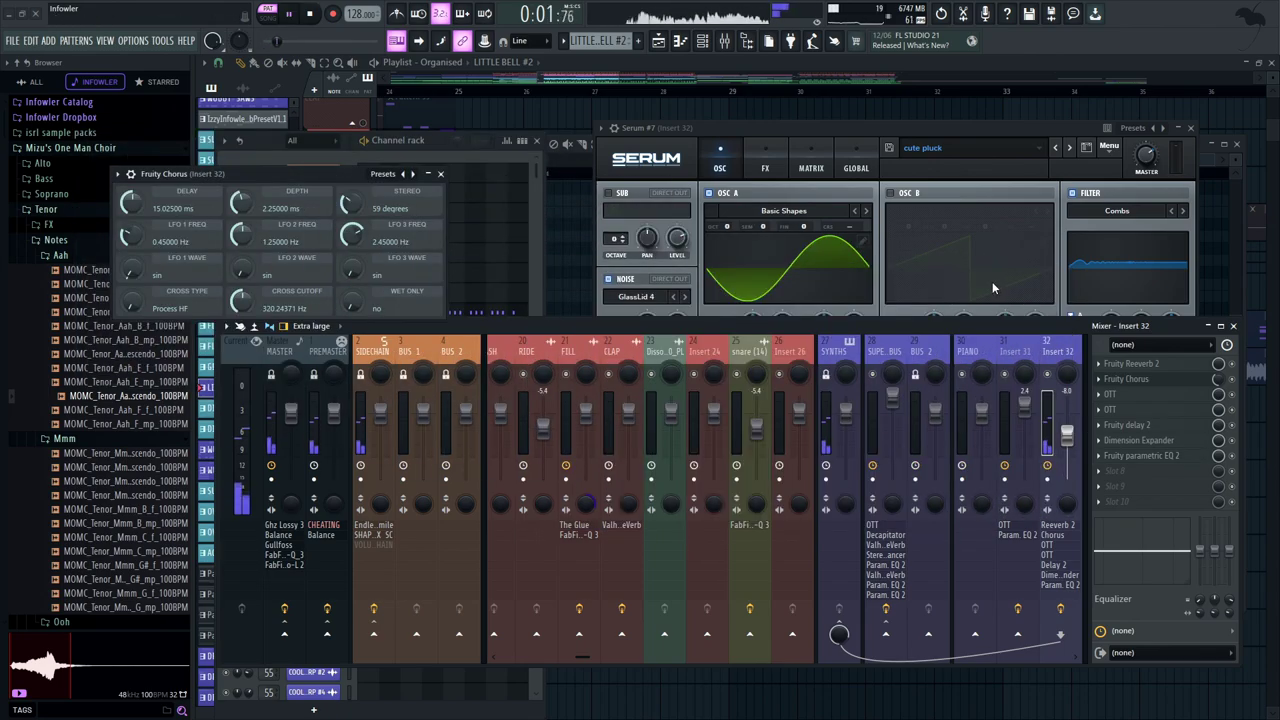
Audition LITTLE BELL #2 through Insert 32's effects, bring Serum #7 back to the front and stop playback
key(space)
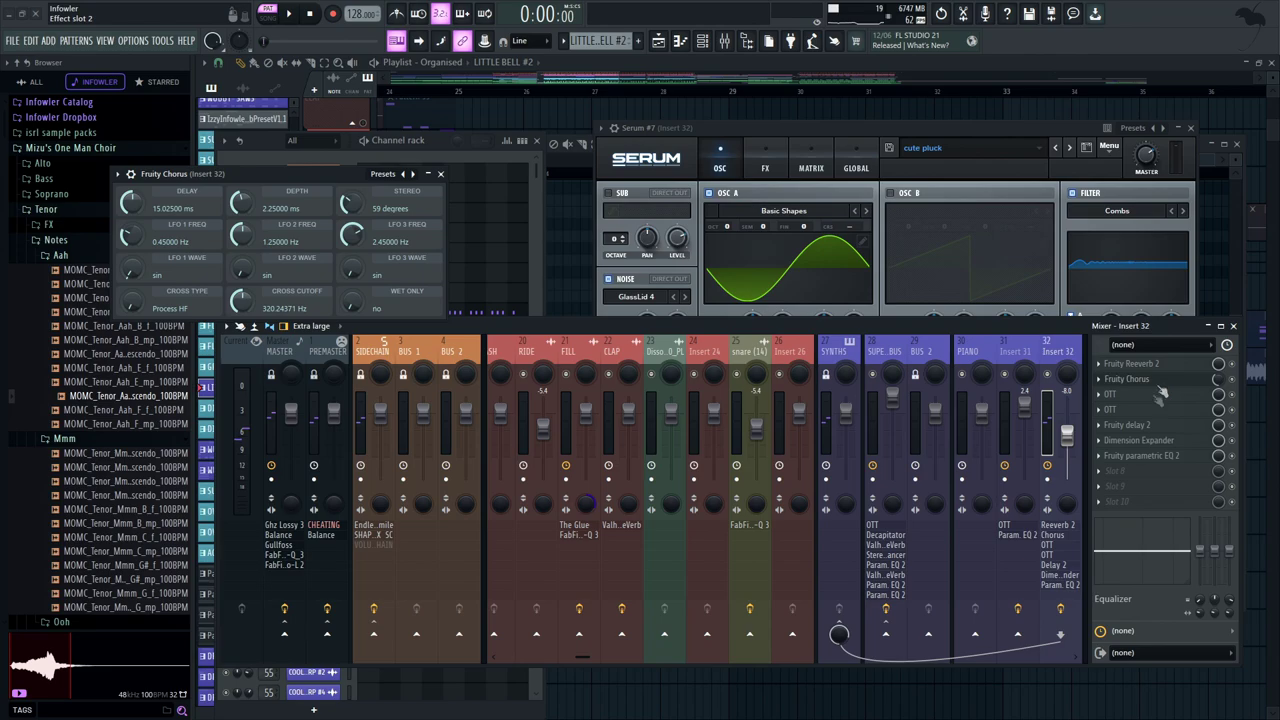
click(1166, 427)
key(space)
click(1034, 351)
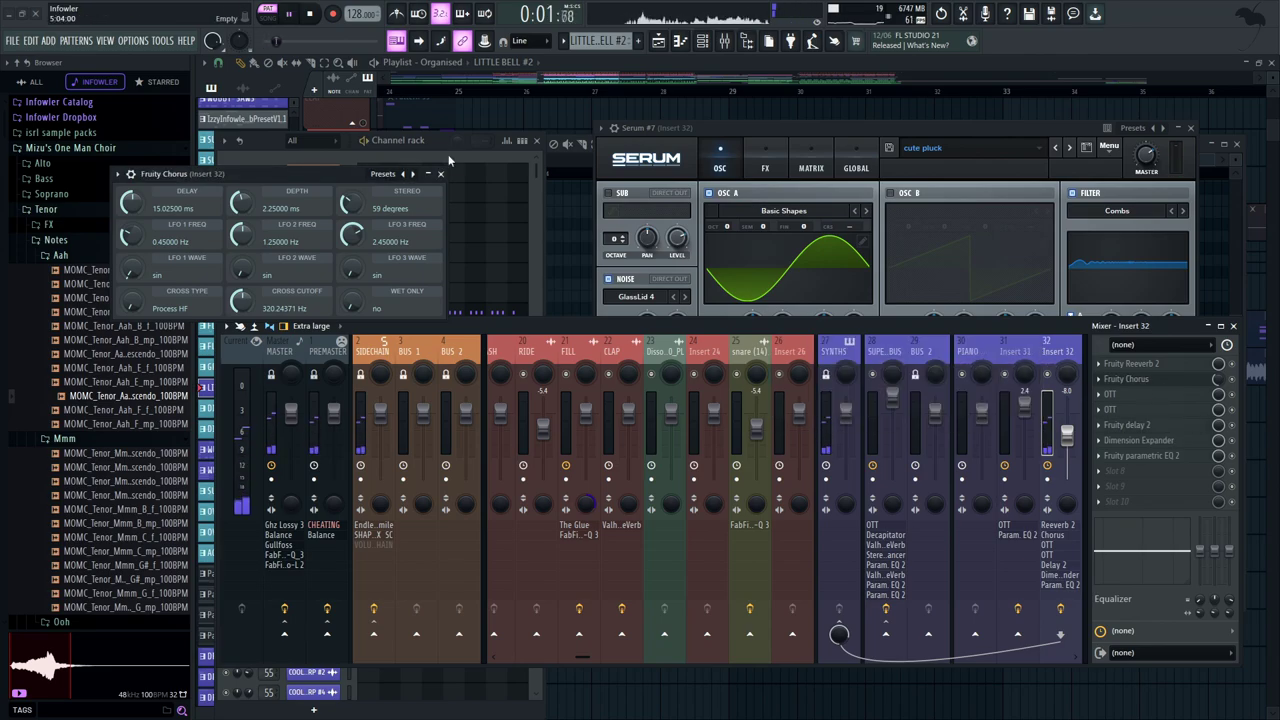
click(807, 128)
key(space)
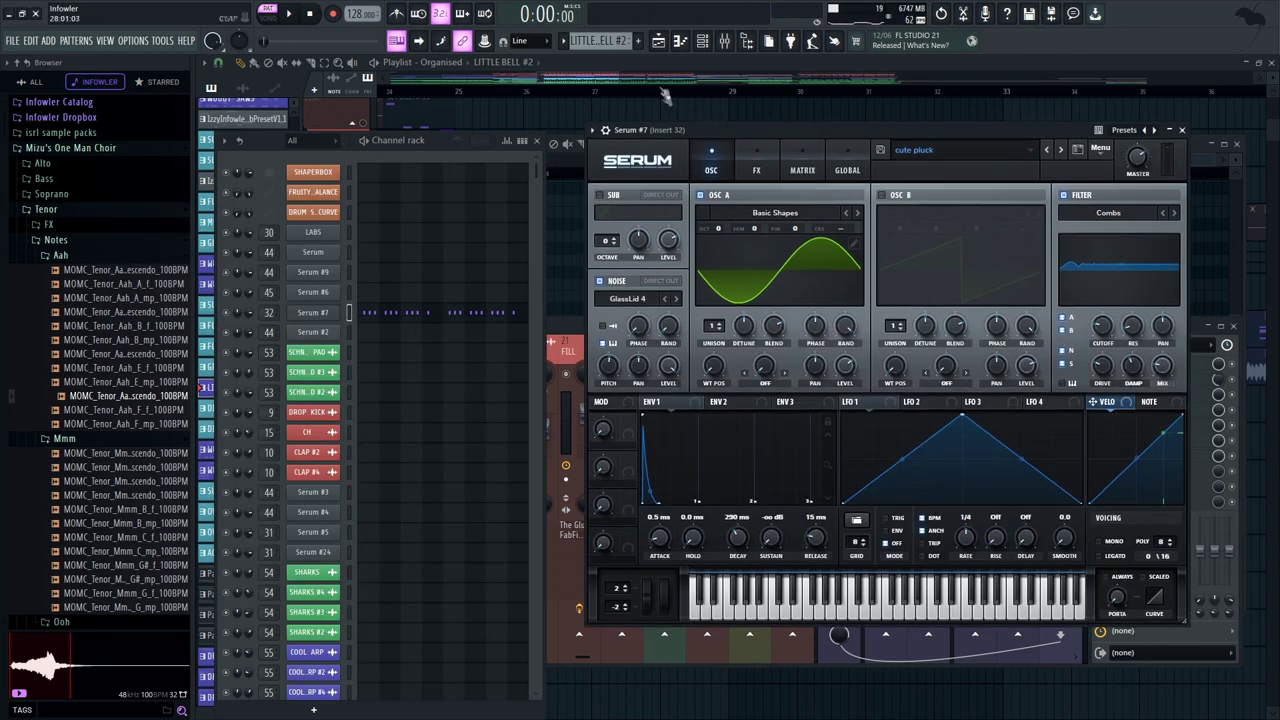
Switch to song playback, solo the WUBBY SAWS track, open the WUBBY SAWS #2 clip's notes and play them
click(638, 58)
key(l)
drag(460, 290, 474, 258)
right_click(363, 303)
double_click(597, 289)
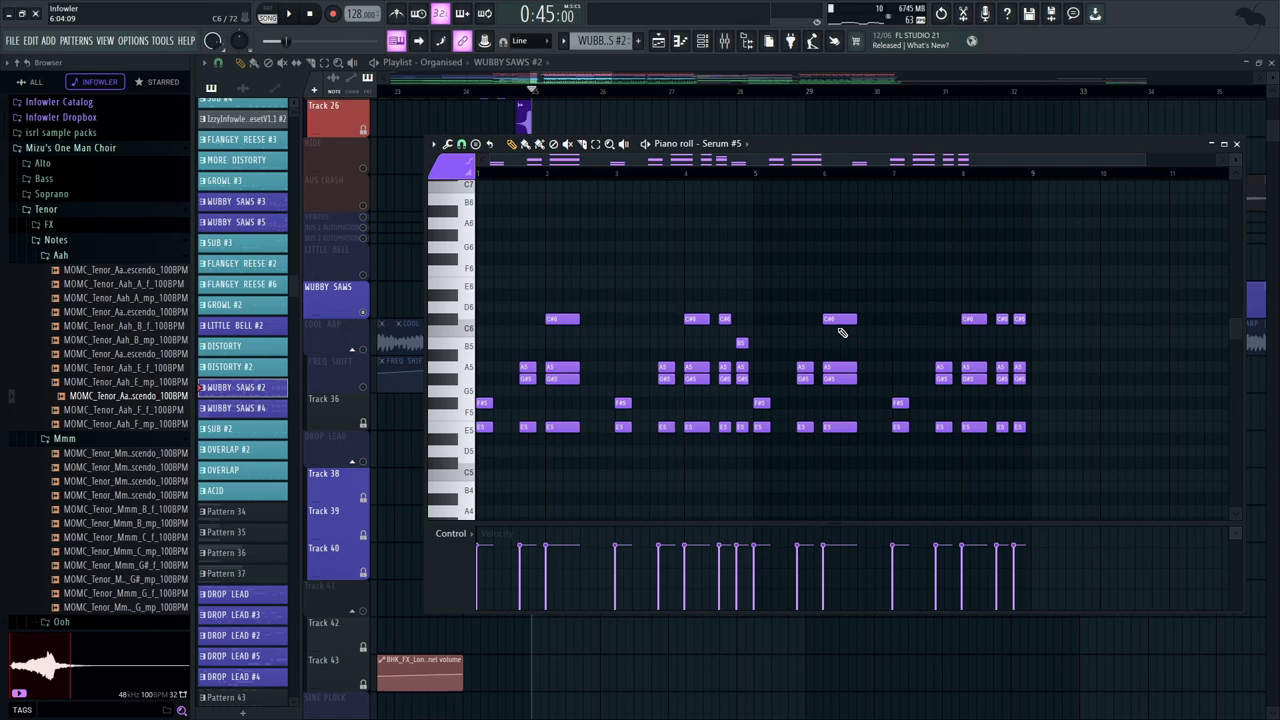
key(space)
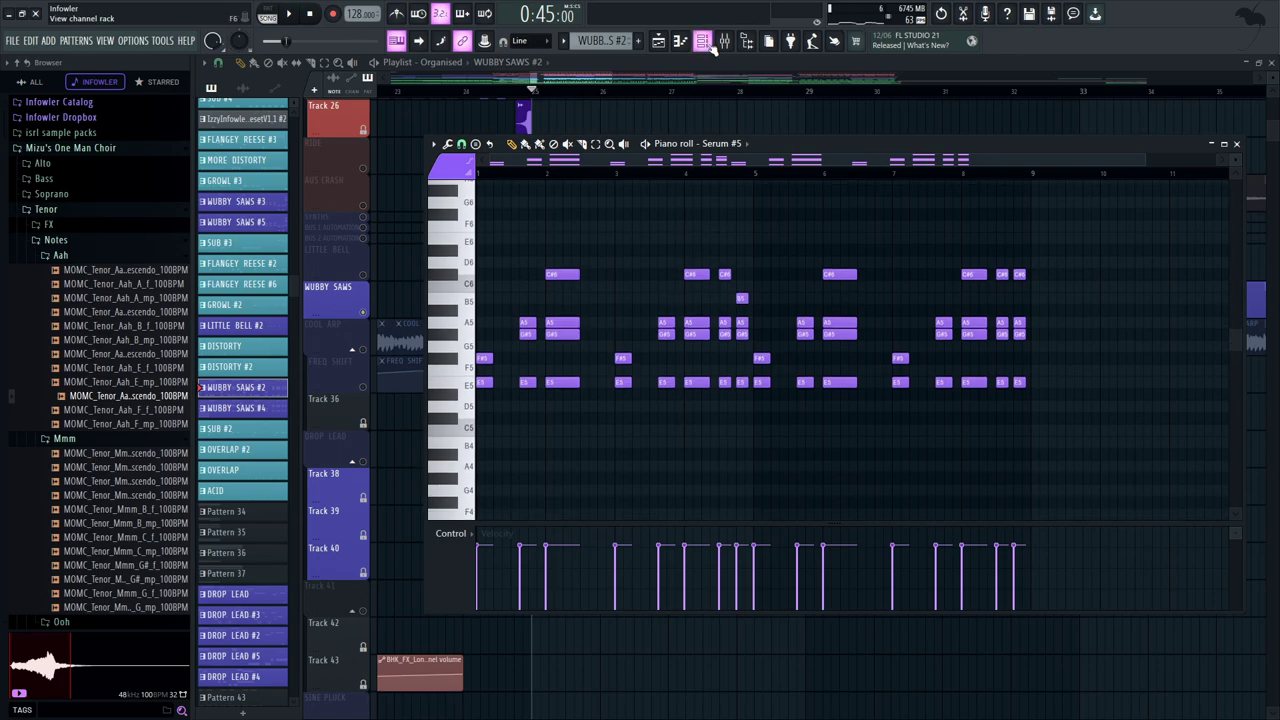
Show the channel rack and mixer, select Insert 31 and locate the Serum #5 channel while the saws play
key(F6)
key(F9)
click(443, 150)
click(1000, 352)
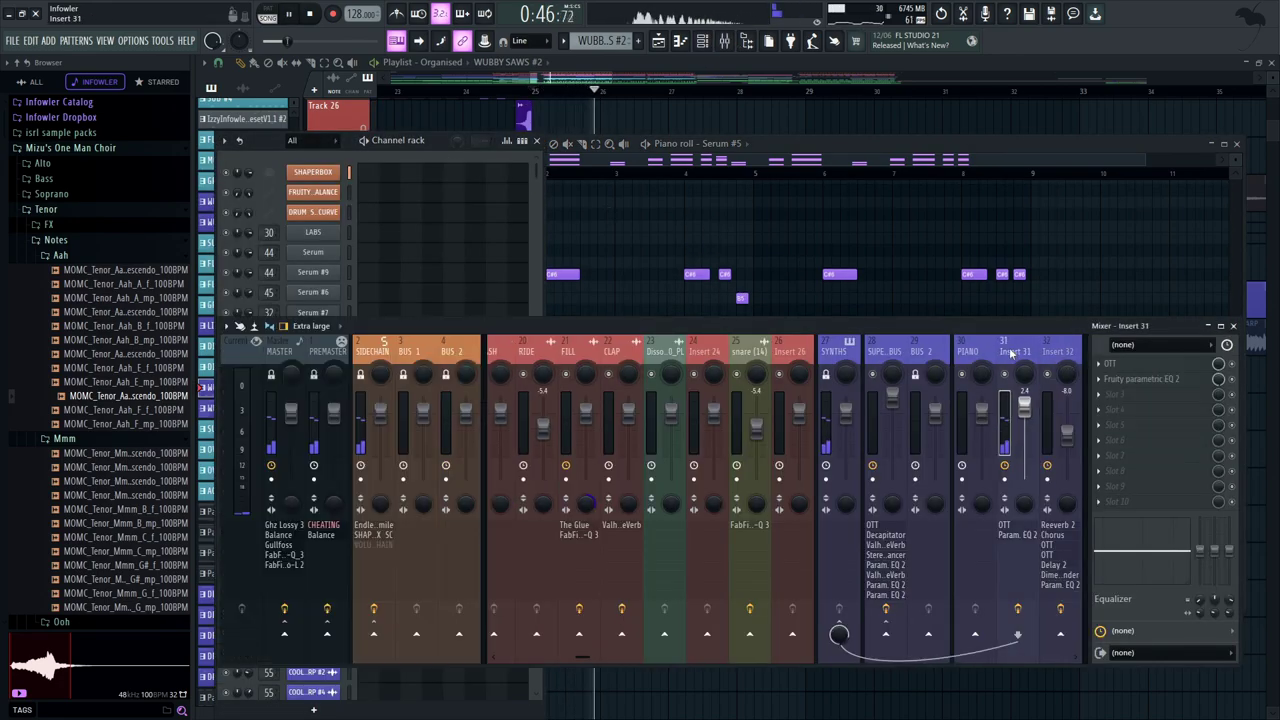
click(452, 149)
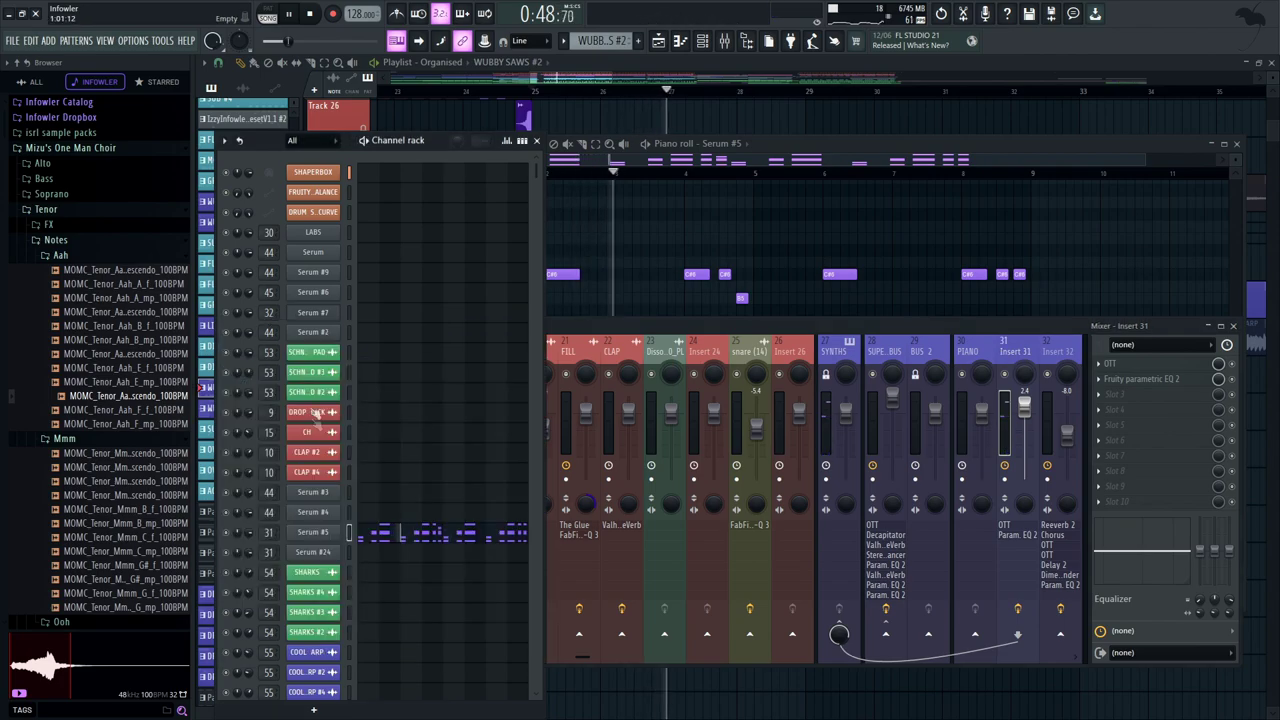
key(space)
Inspect the OTT and Fruity parametric EQ 2 settings on mixer Insert 31, closing each plugin
click(1118, 365)
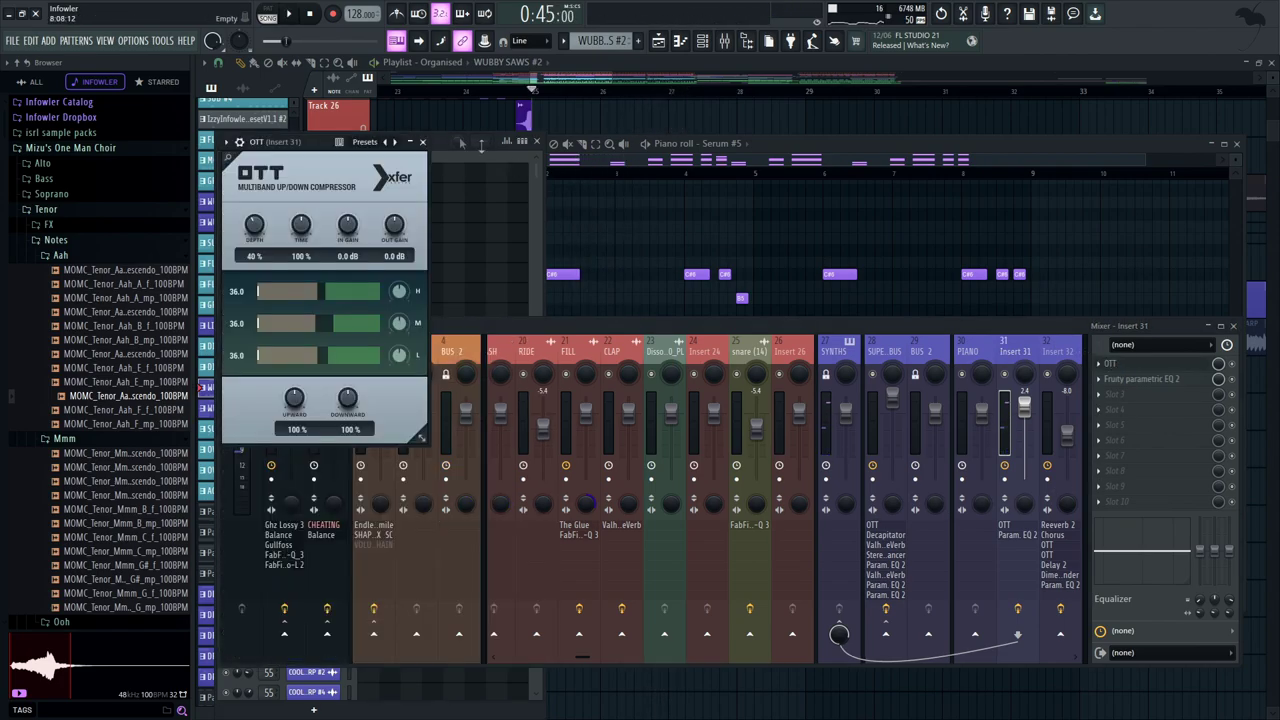
click(423, 143)
click(1138, 379)
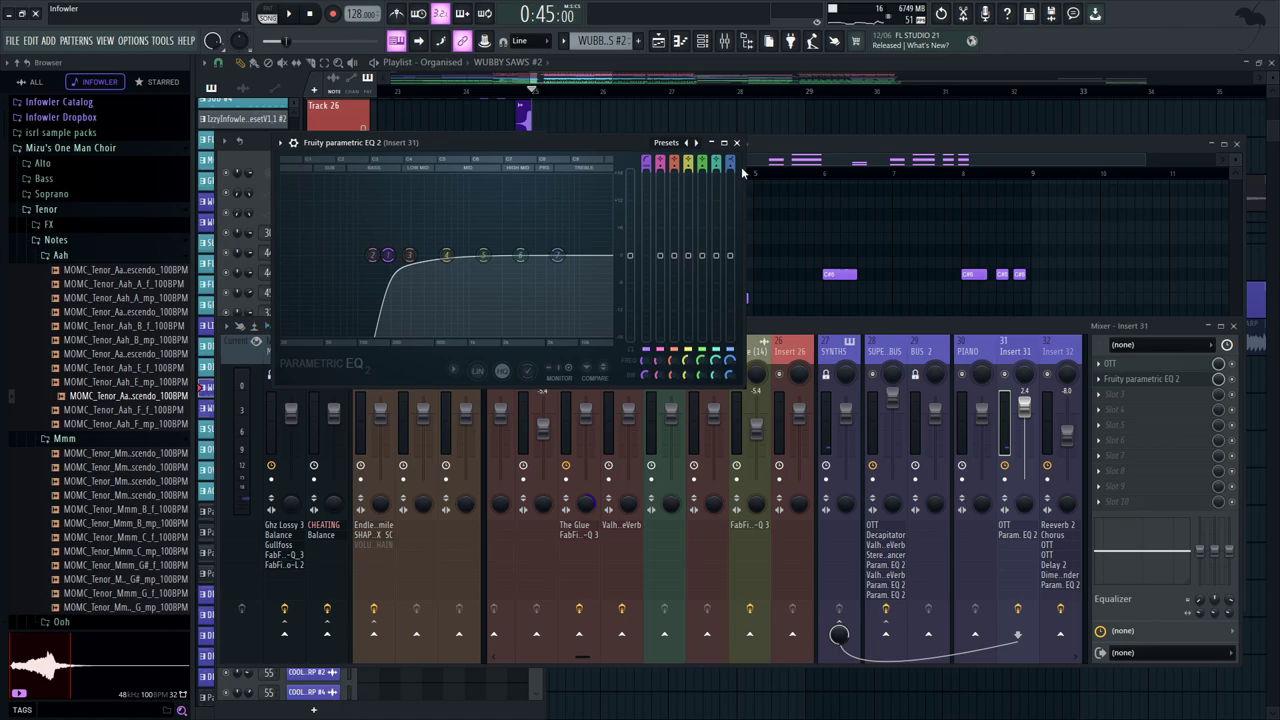
click(737, 143)
Open Serum #5 from the channel rack and examine the LFO 2 and LFO 1 shapes in its patch
click(426, 144)
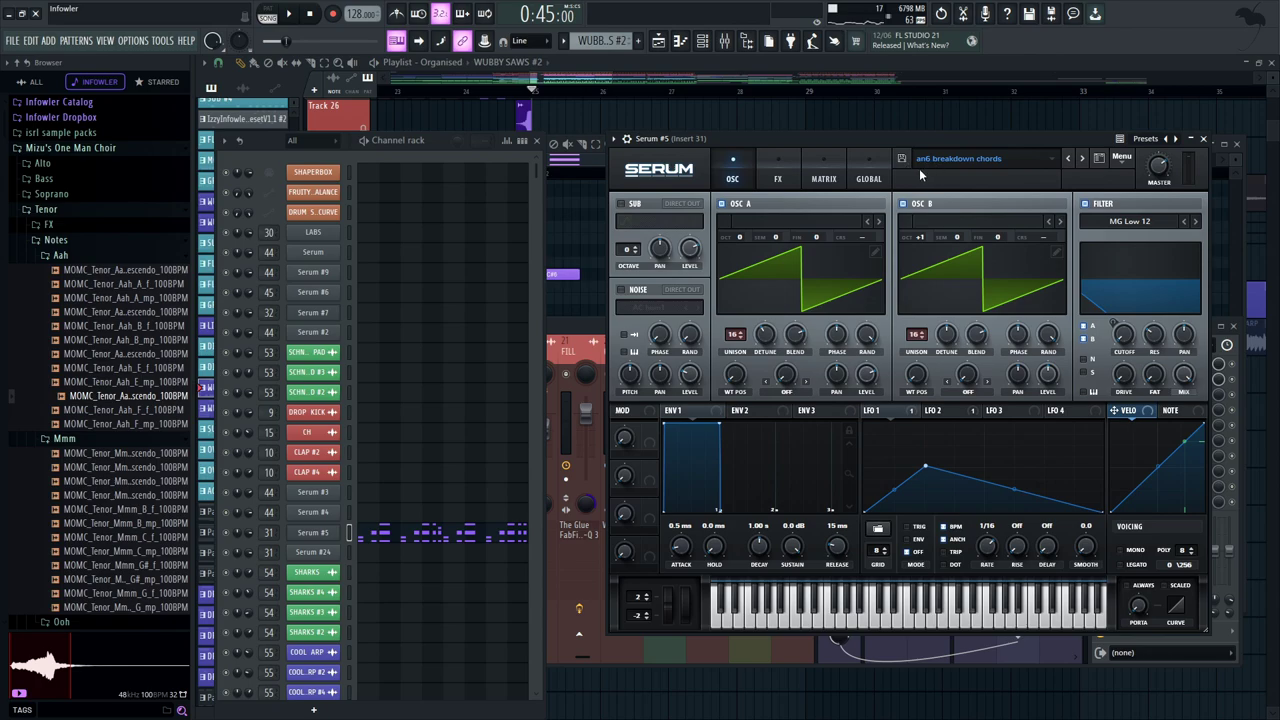
drag(938, 138, 944, 131)
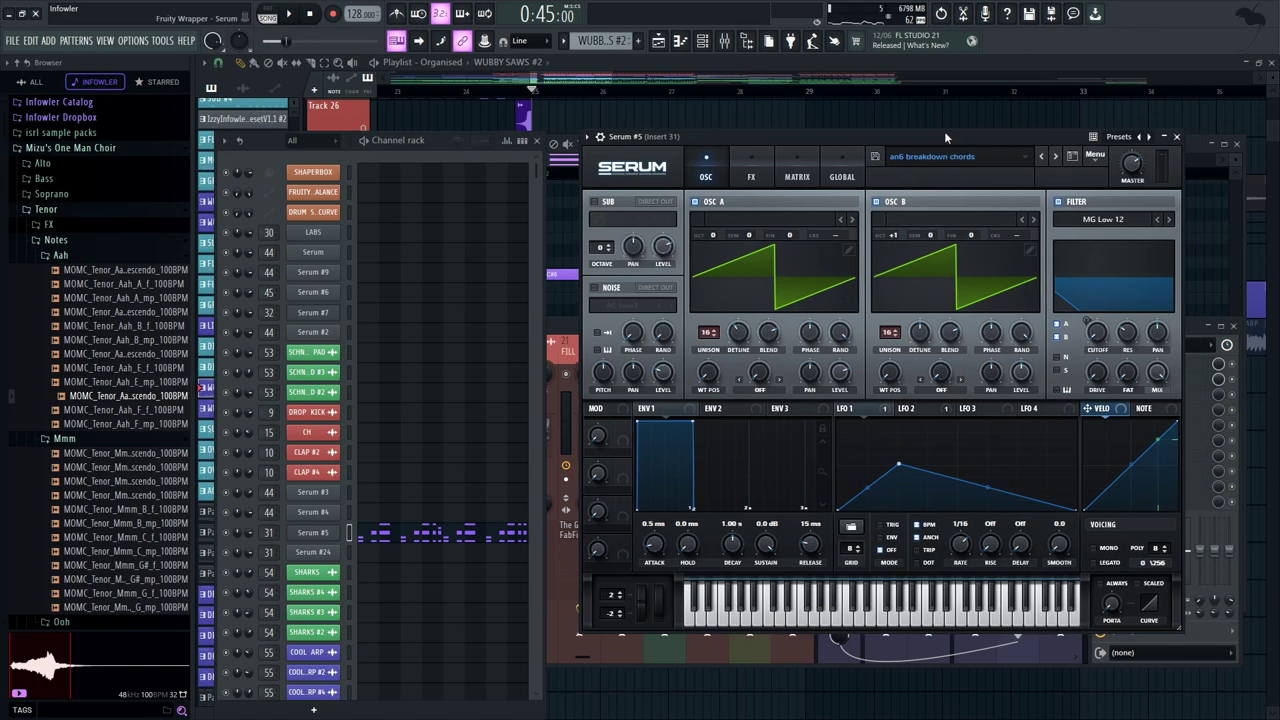
drag(790, 131, 792, 136)
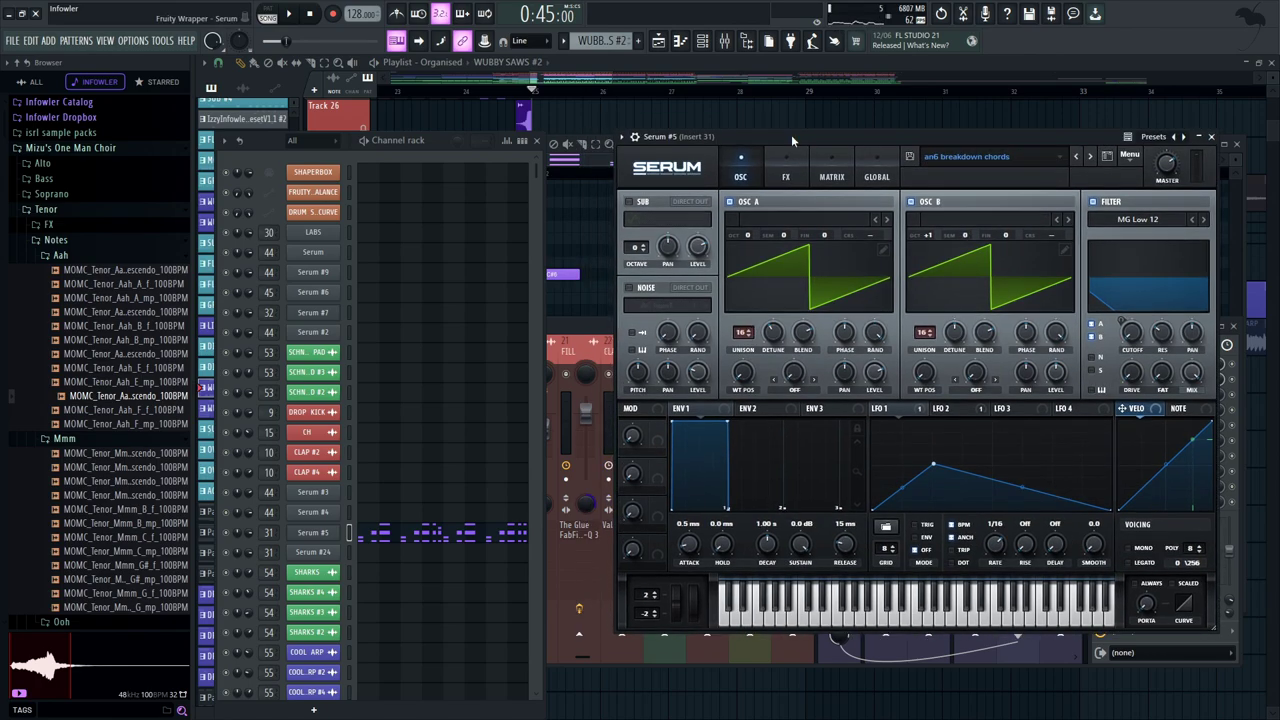
click(954, 413)
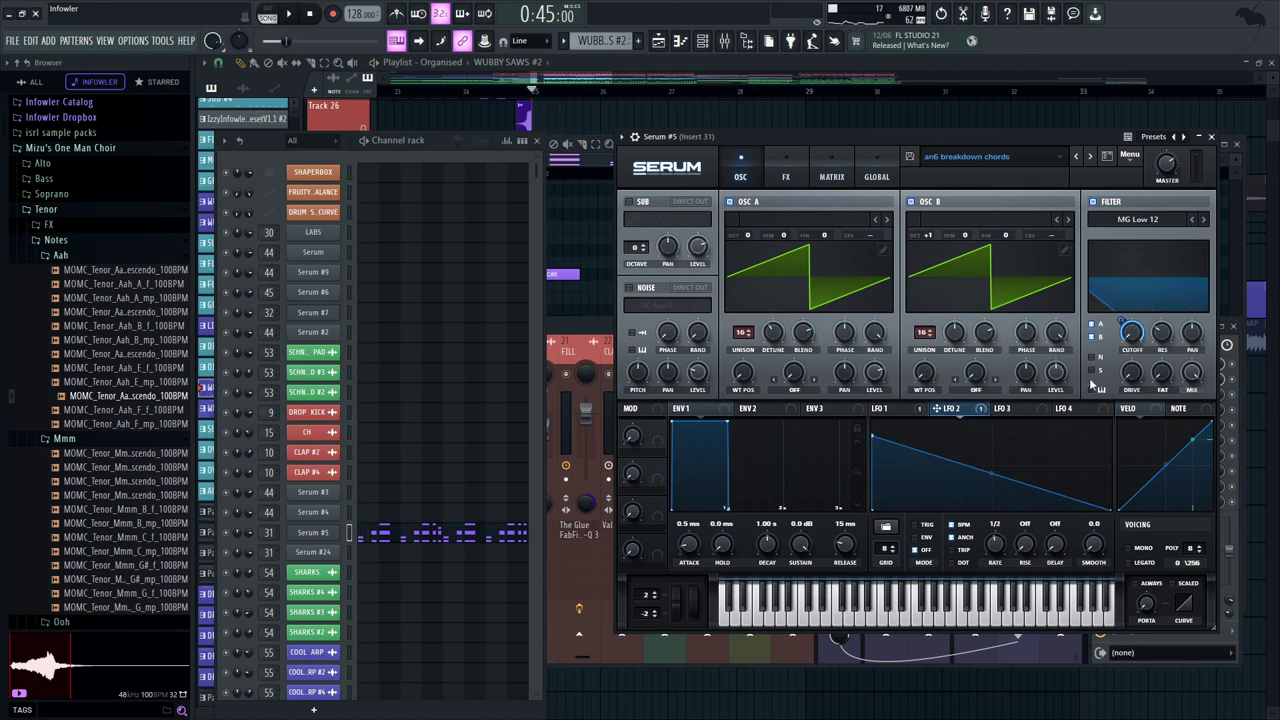
click(880, 408)
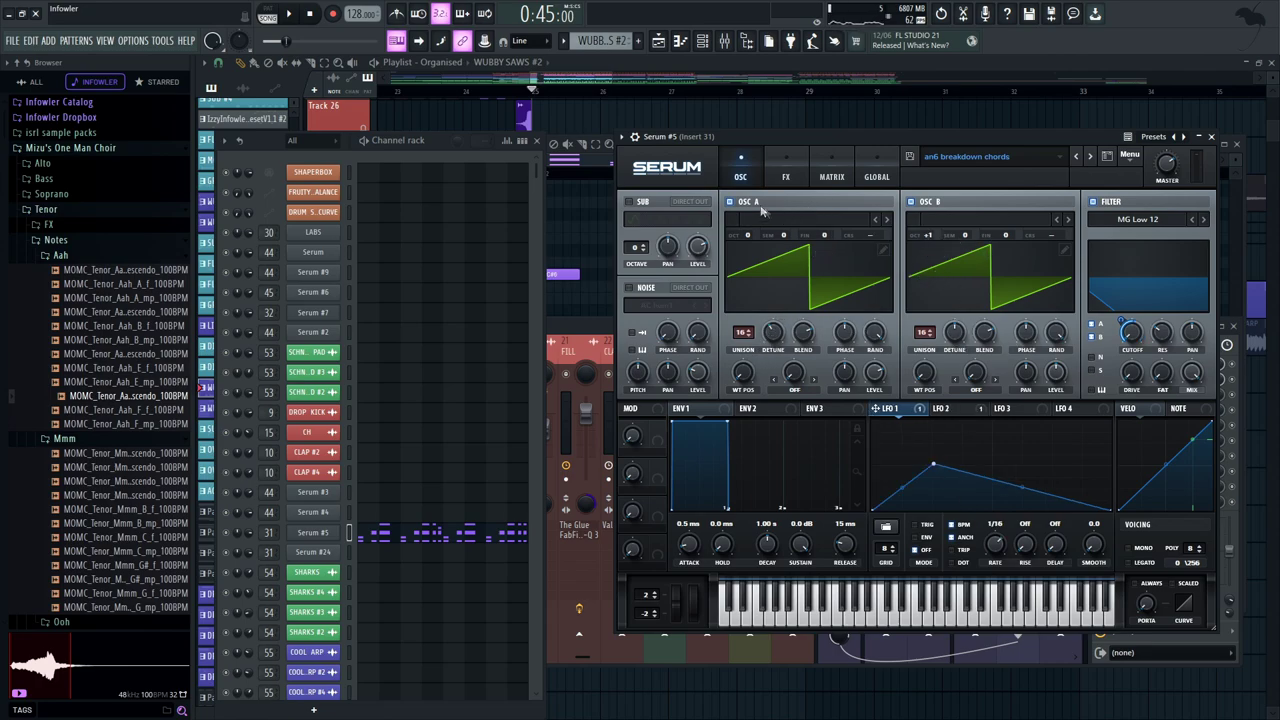
Switch off oscillator B in Serum #5 and audition oscillator A alone with the moving filter cutoff
click(911, 202)
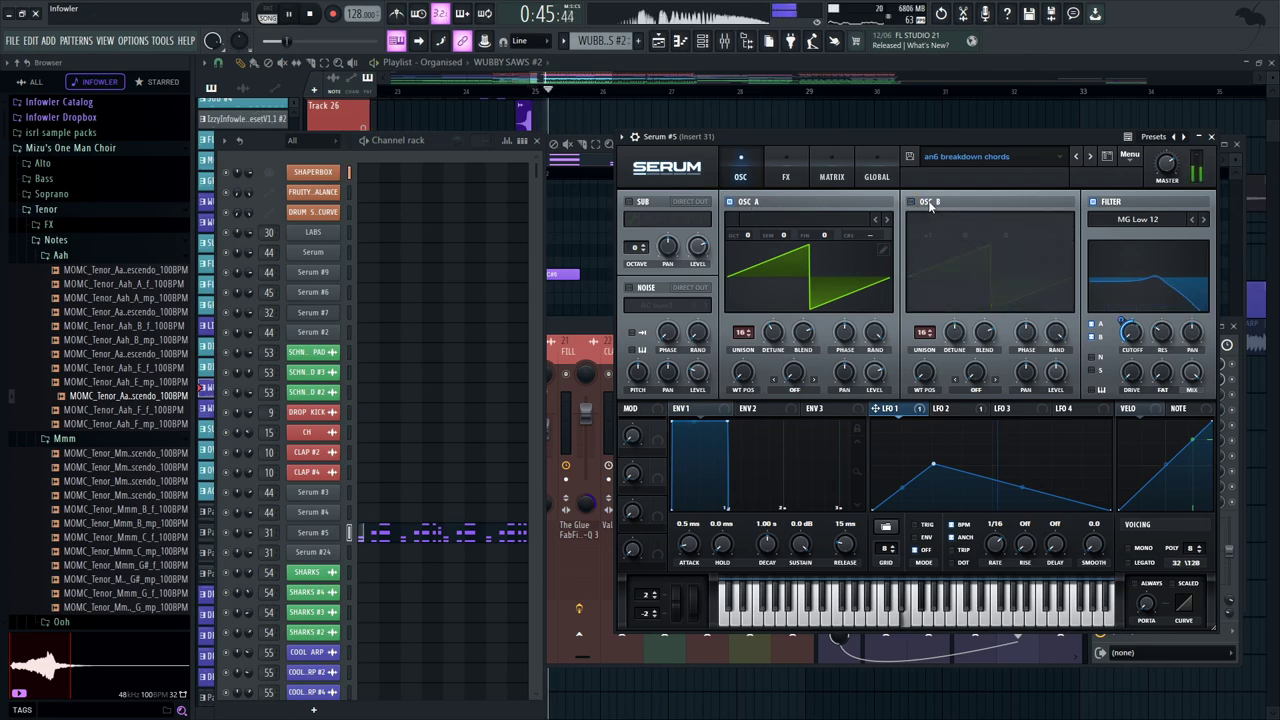
key(space)
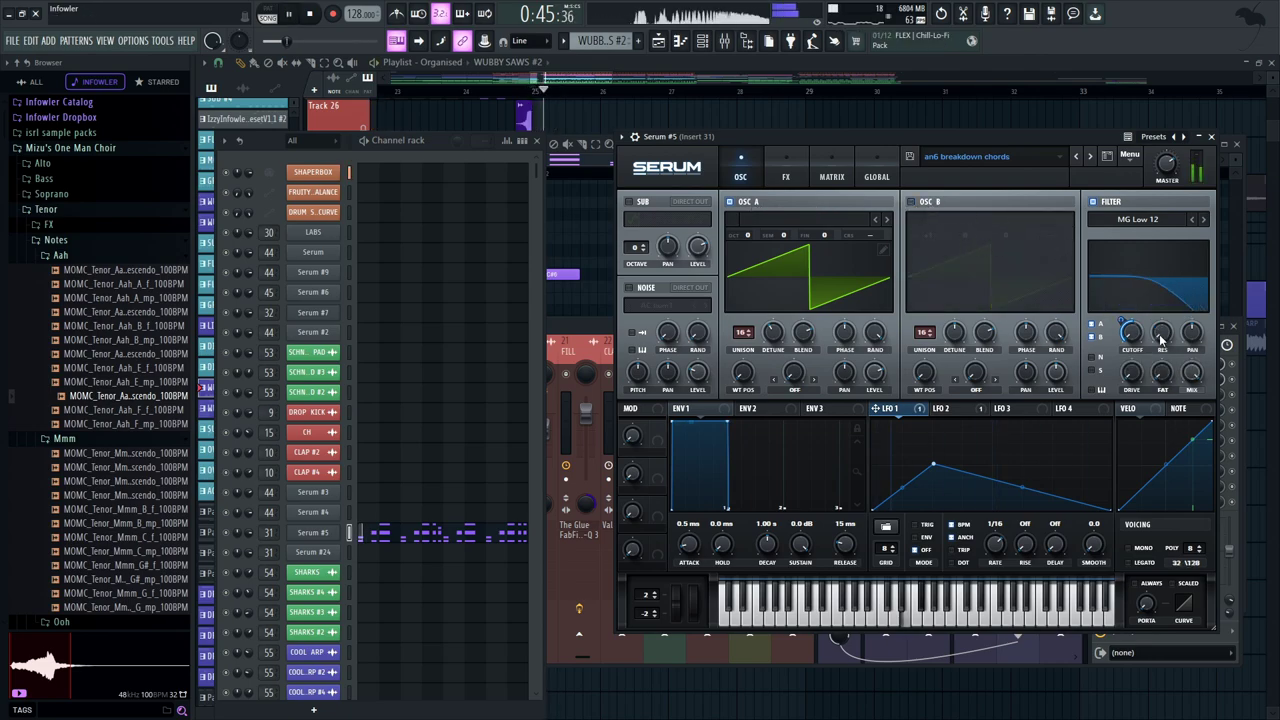
key(space)
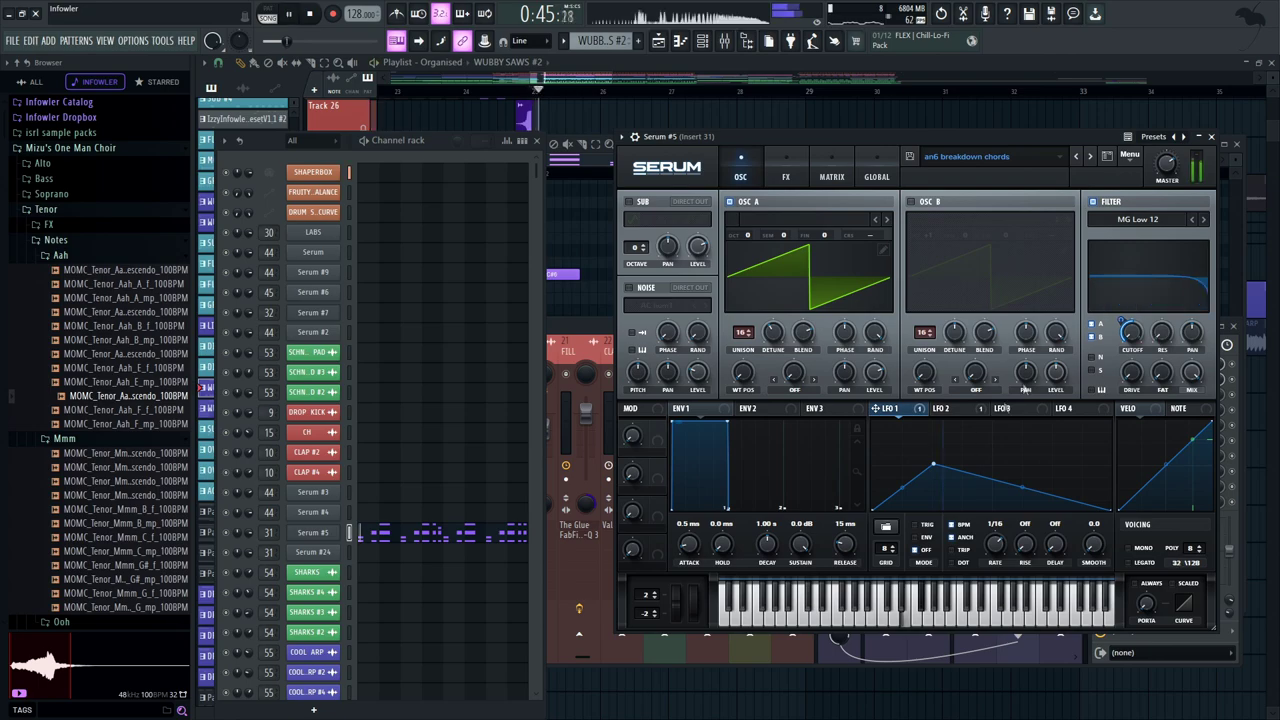
key(space)
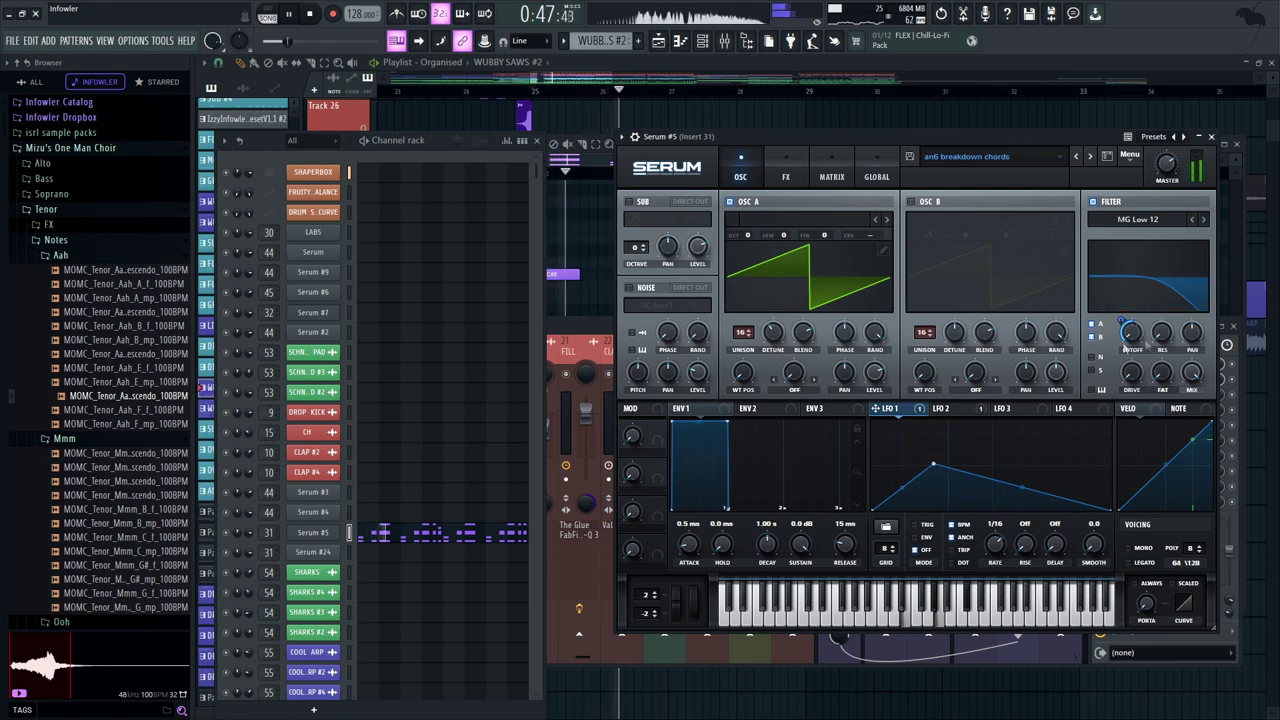
key(space)
Show Serum #5's LFO 2 and replay the saws to hear how it modulates the filter
click(950, 408)
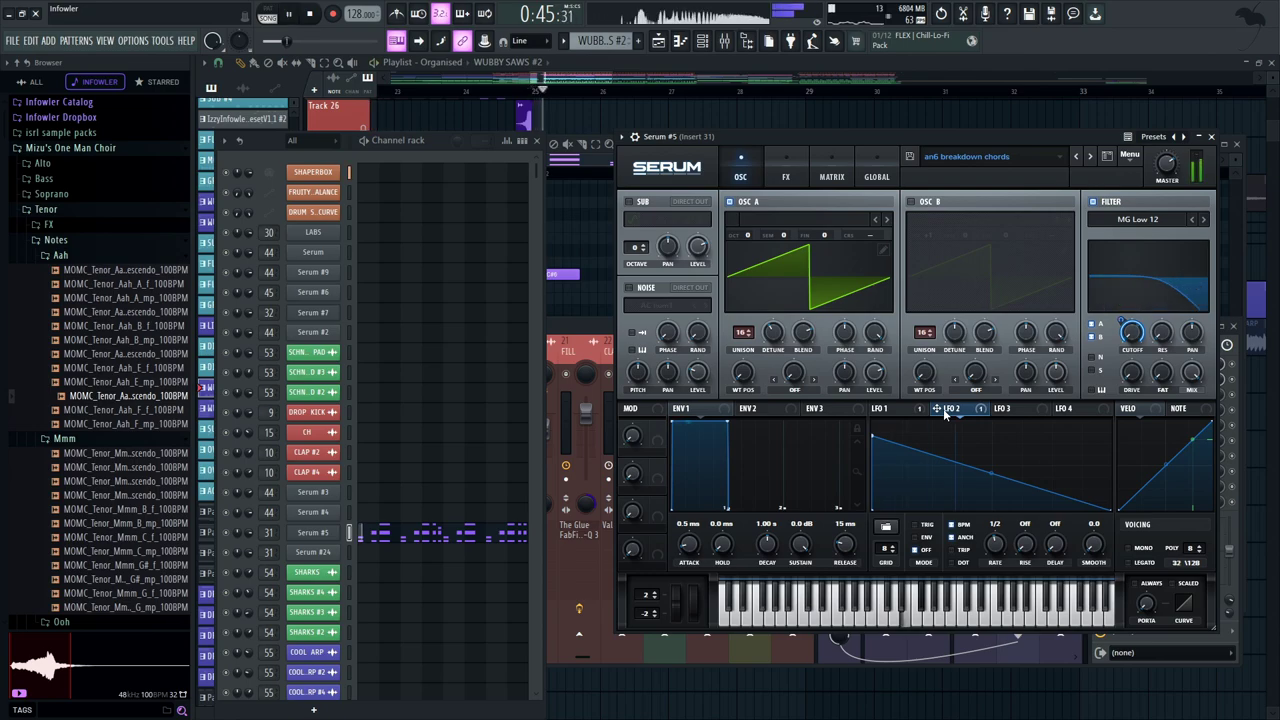
key(space)
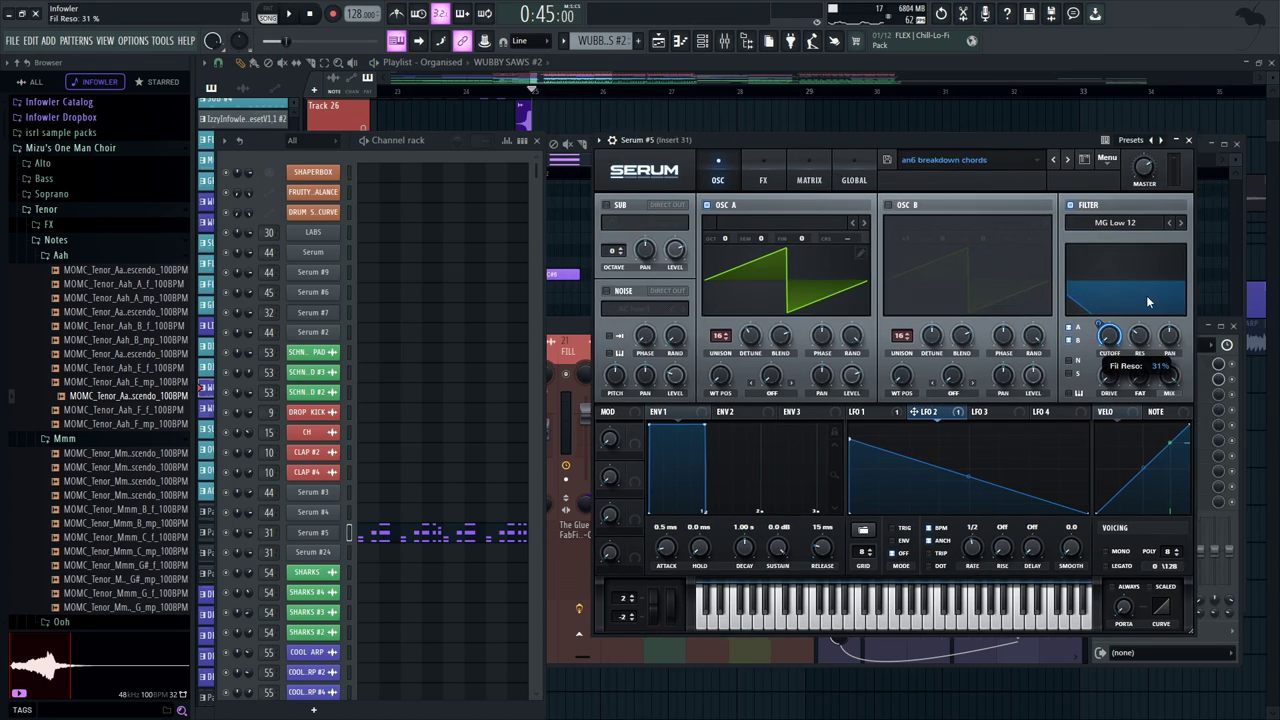
drag(952, 132, 948, 132)
key(space)
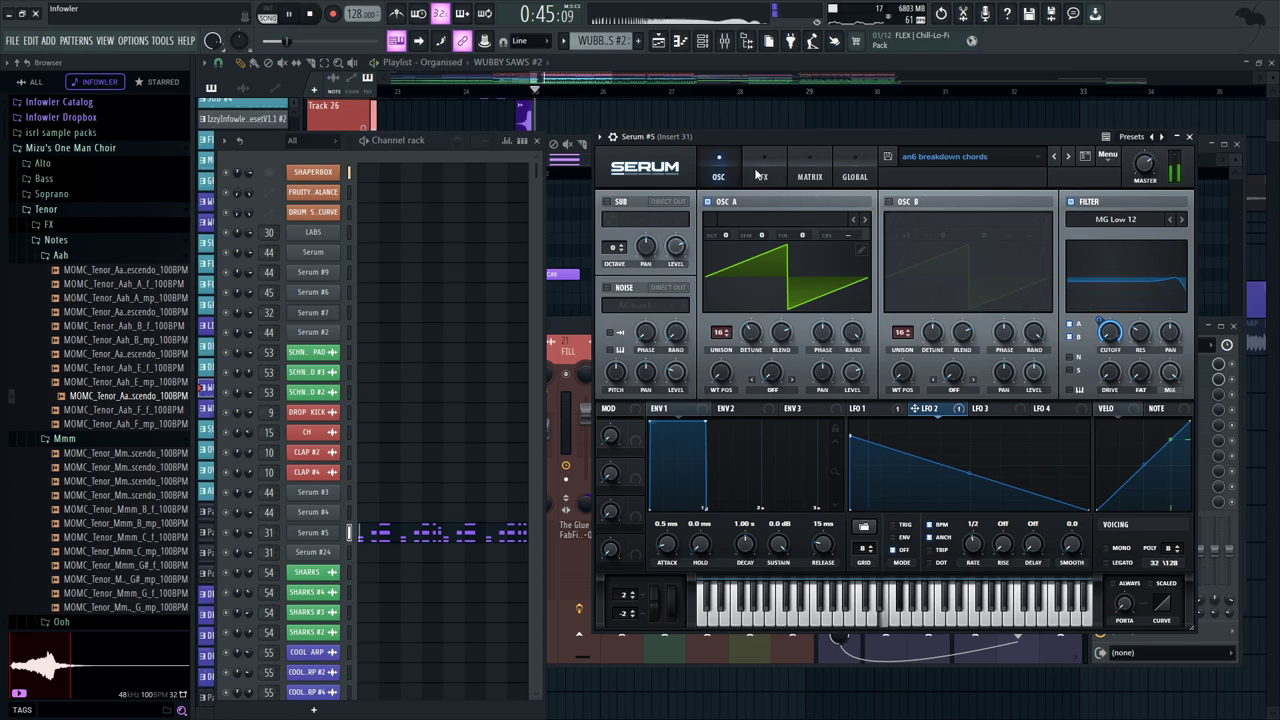
Return to the playlist, play the WUBBY SAWS section, solo and play the COOL ARP track, and select its audio clip's source
key(F9)
click(867, 142)
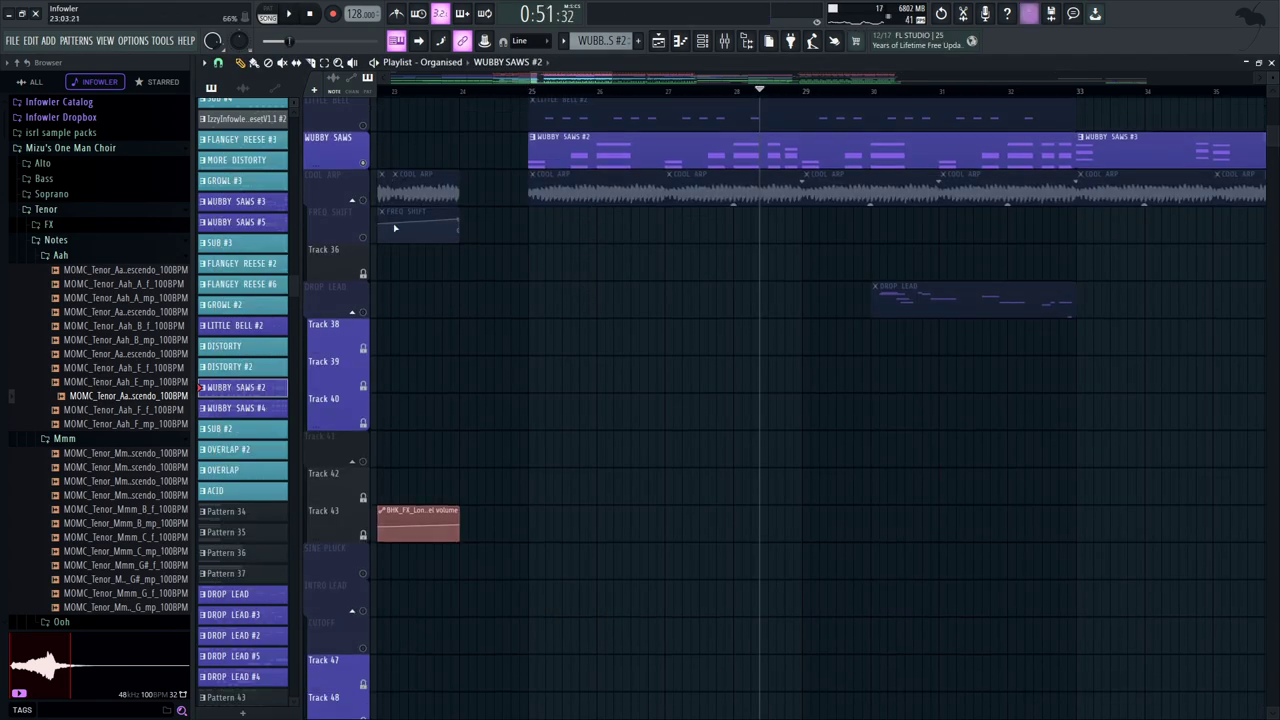
key(space)
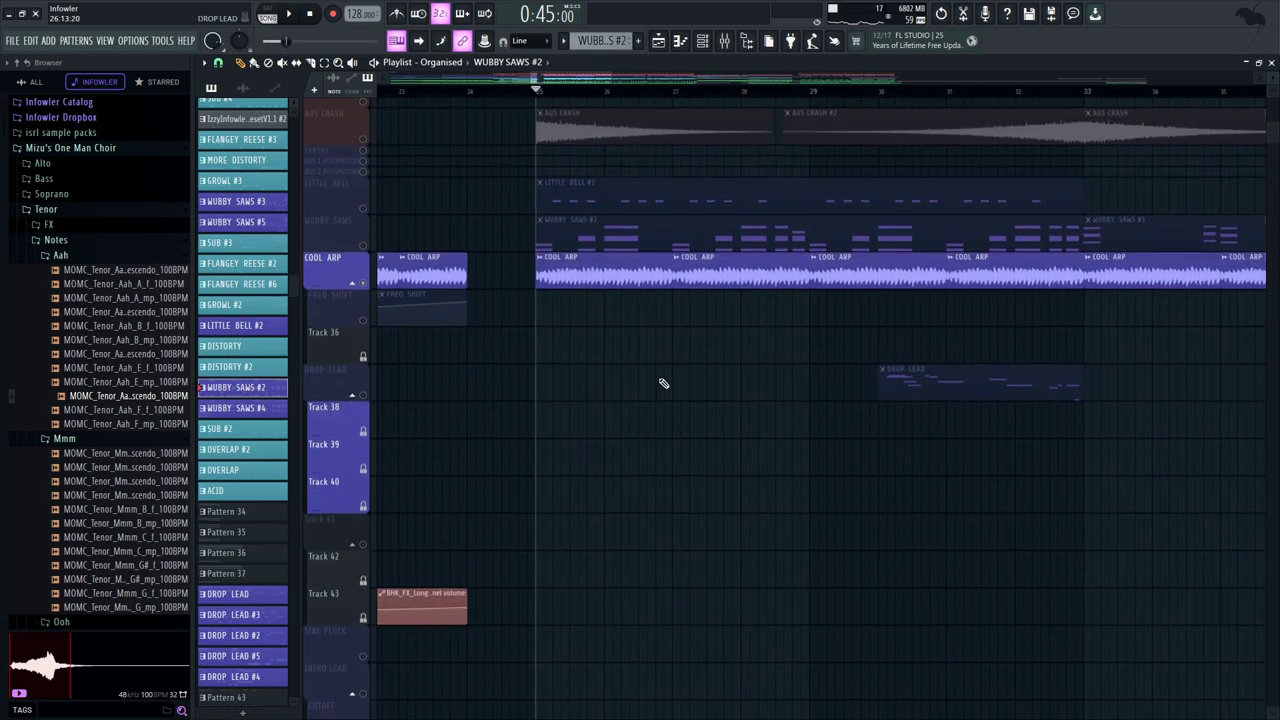
key(space)
double_click(606, 283)
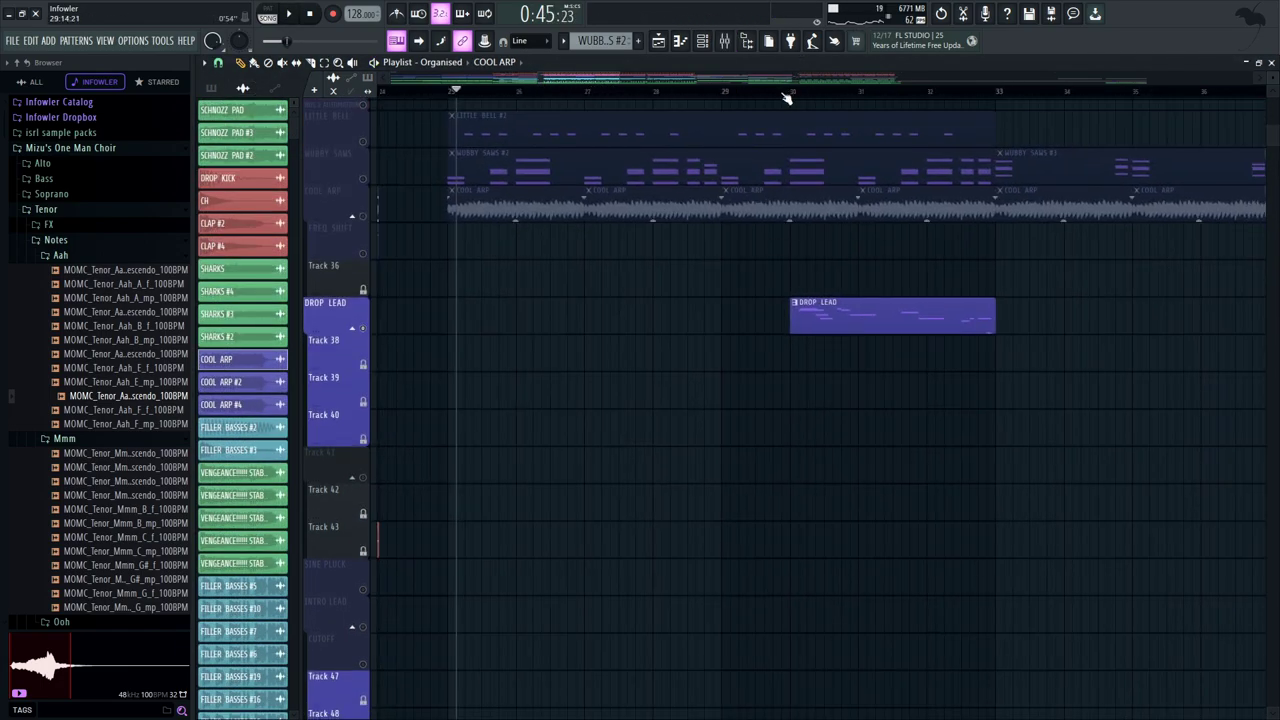
Play the DROP LEAD section from bar 30, open its pattern and select the lead's mixer track, Insert 34
click(790, 95)
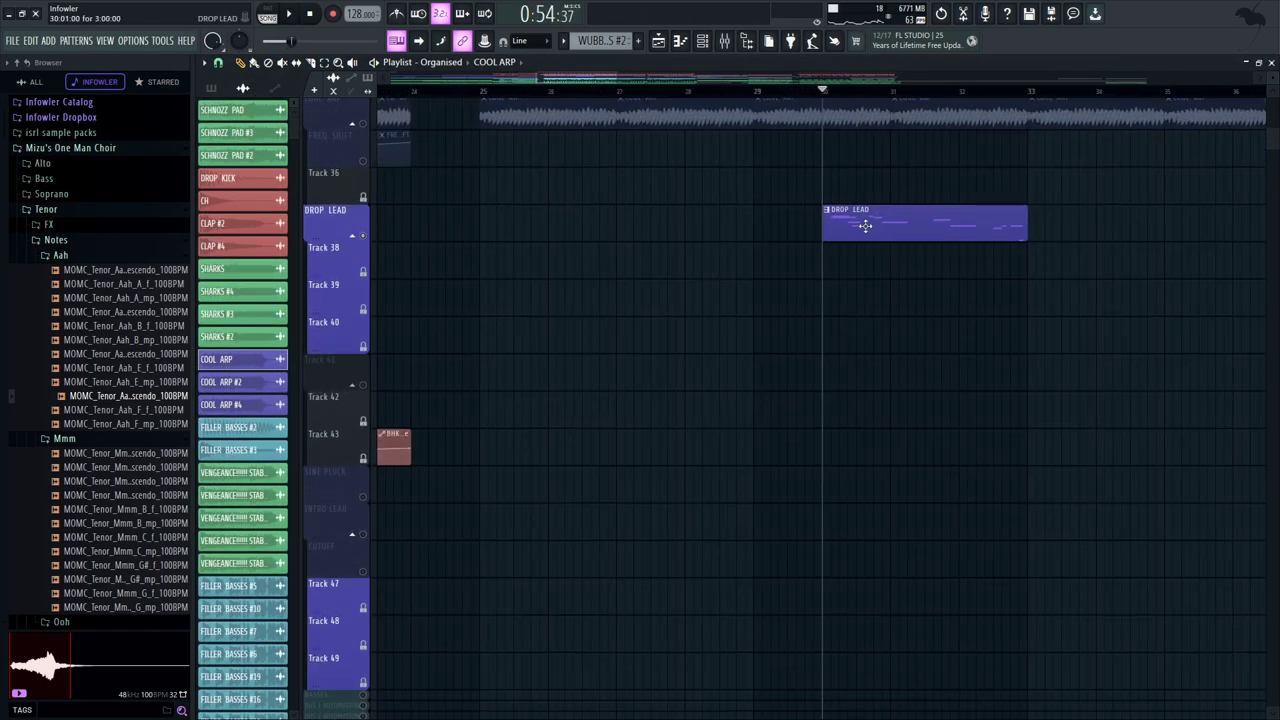
double_click(865, 226)
key(space)
click(703, 42)
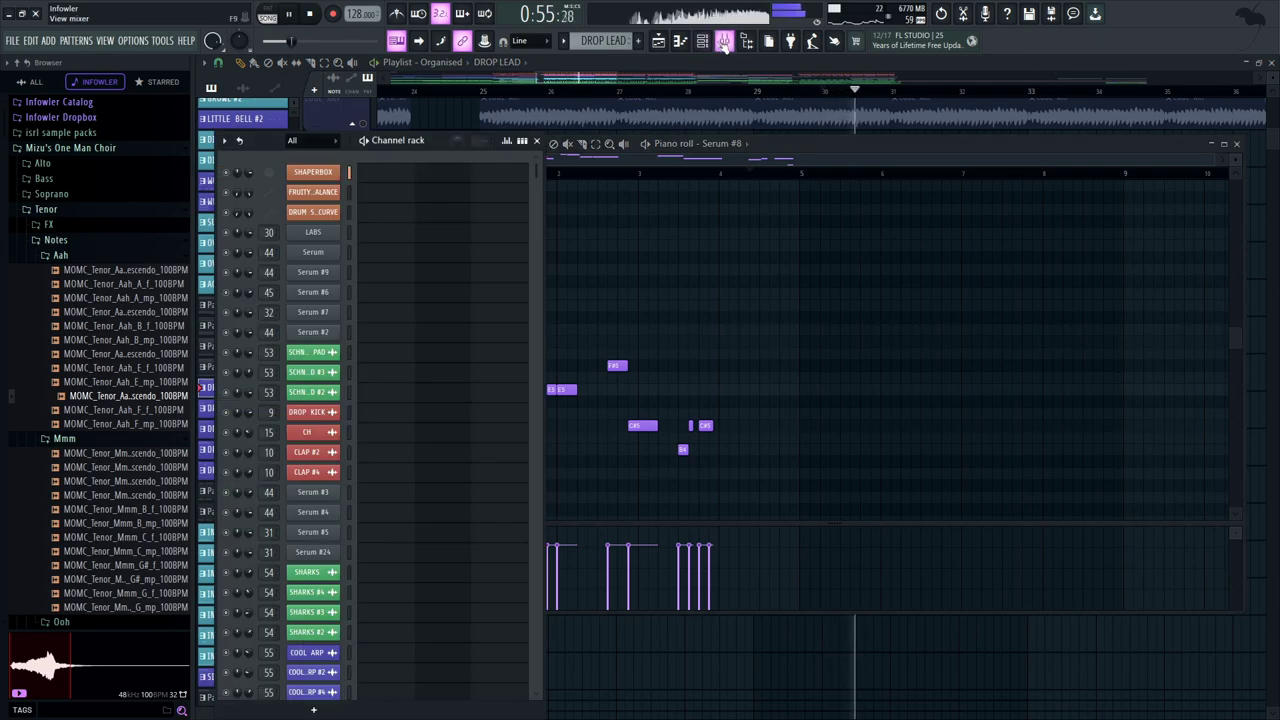
click(725, 45)
click(751, 350)
scroll(740, 352, up, 10)
click(650, 352)
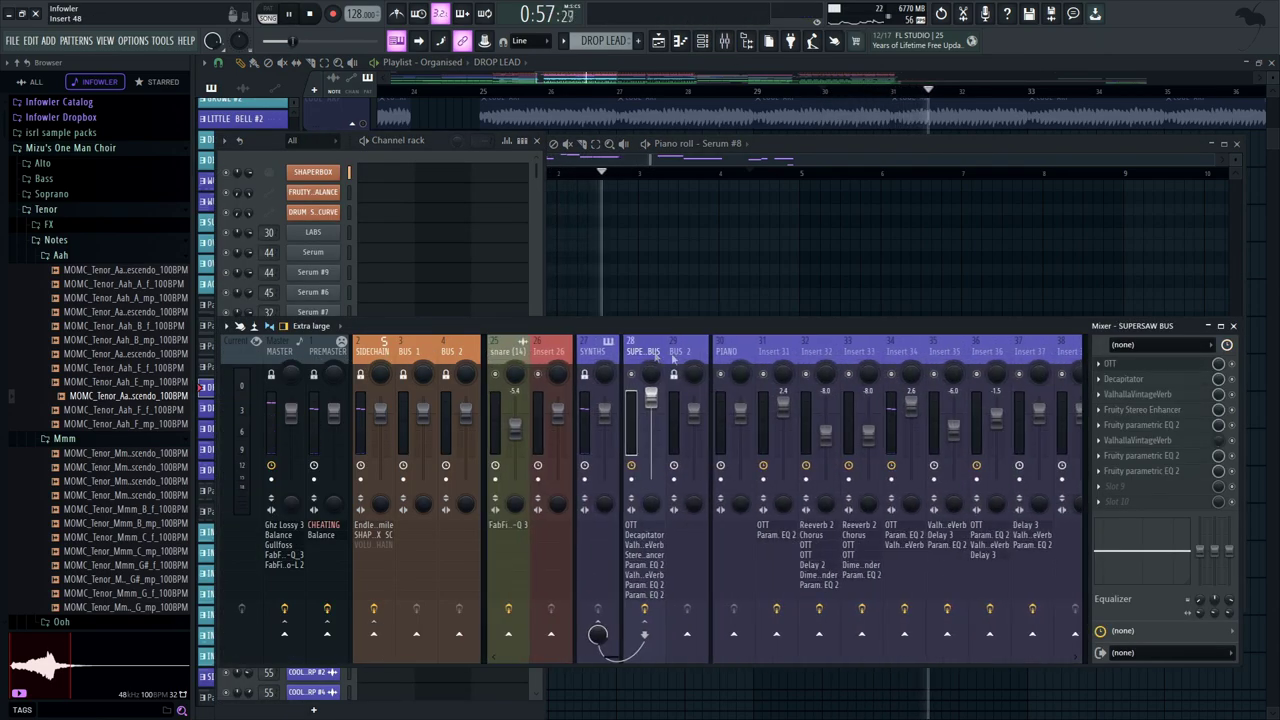
click(901, 354)
Stop playback, open Serum #8 from the channel rack and show its LFO 2 shape
click(441, 139)
scroll(450, 289, down, 15)
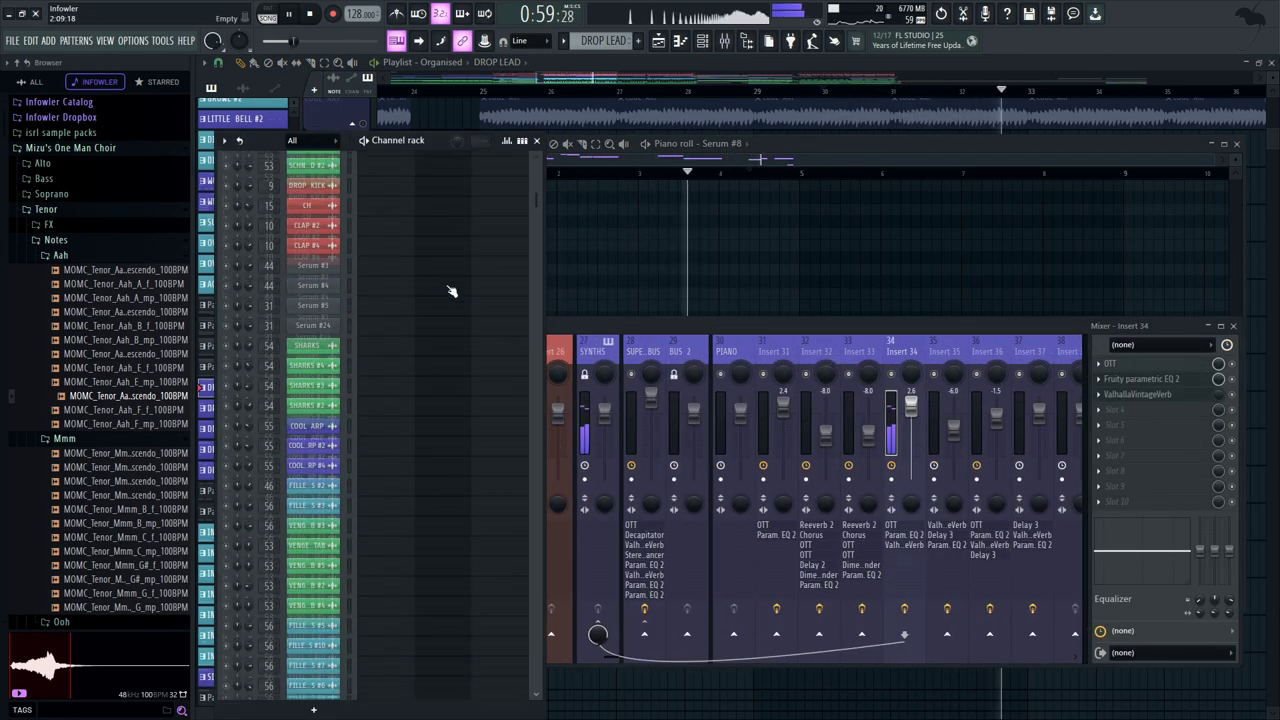
scroll(447, 305, down, 4)
key(space)
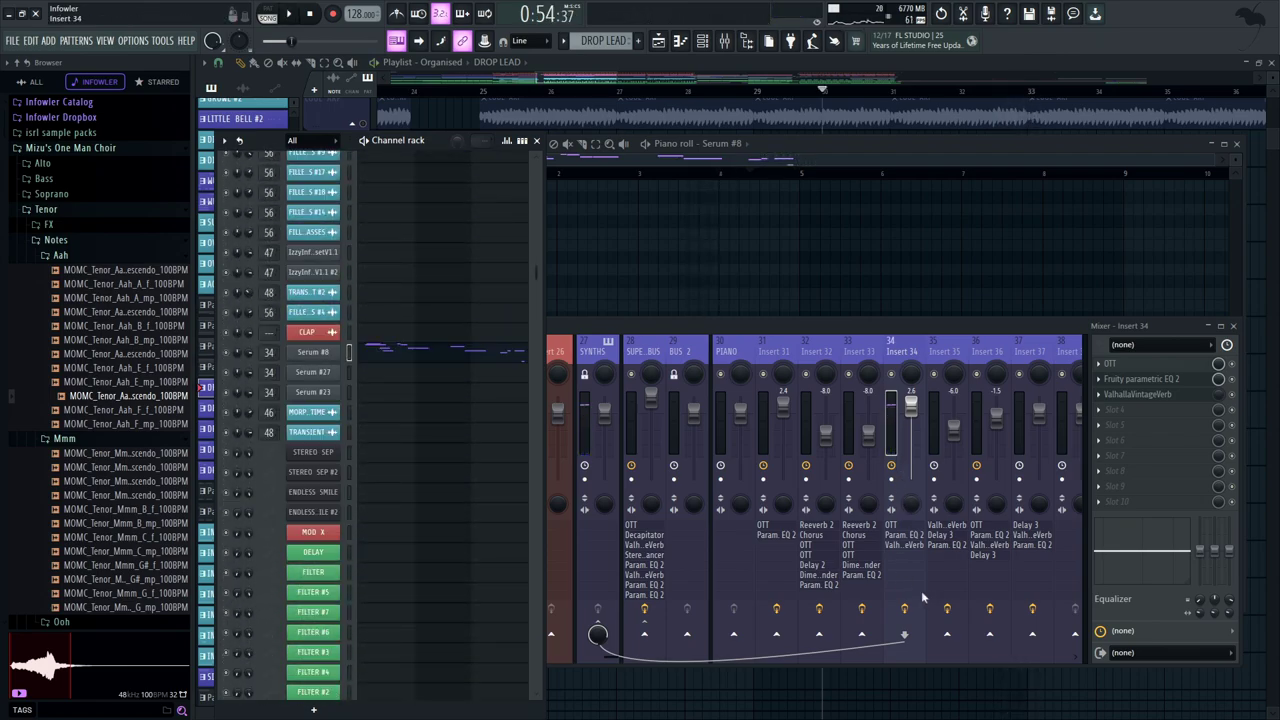
click(333, 355)
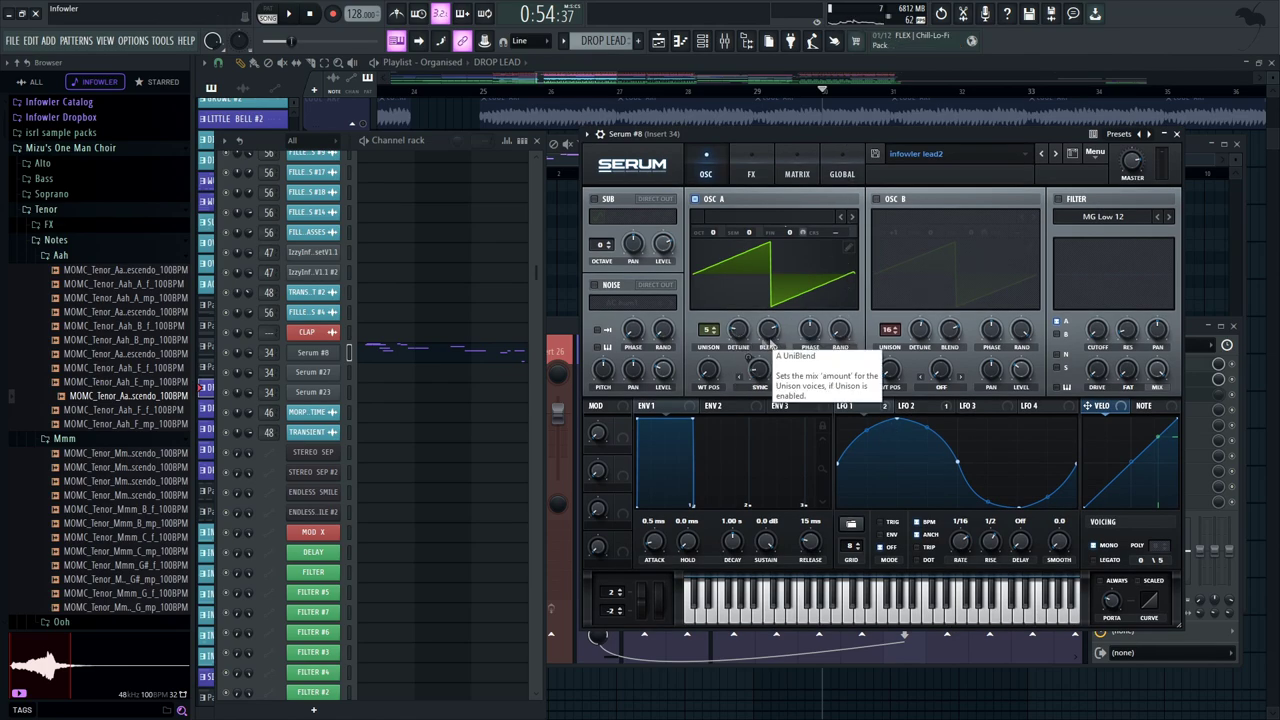
click(909, 408)
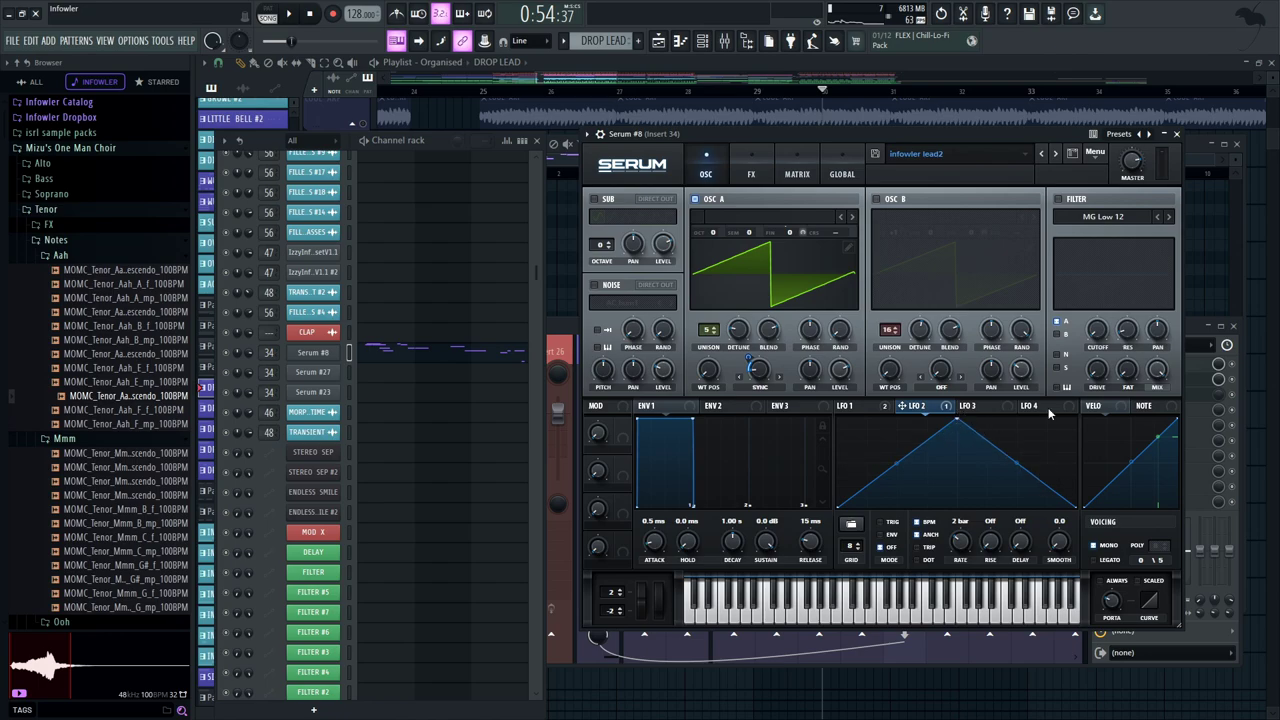
Compare the lead with Insert 34's effects bypassed and enabled, and inspect its OTT and Fruity parametric EQ 2
click(1194, 324)
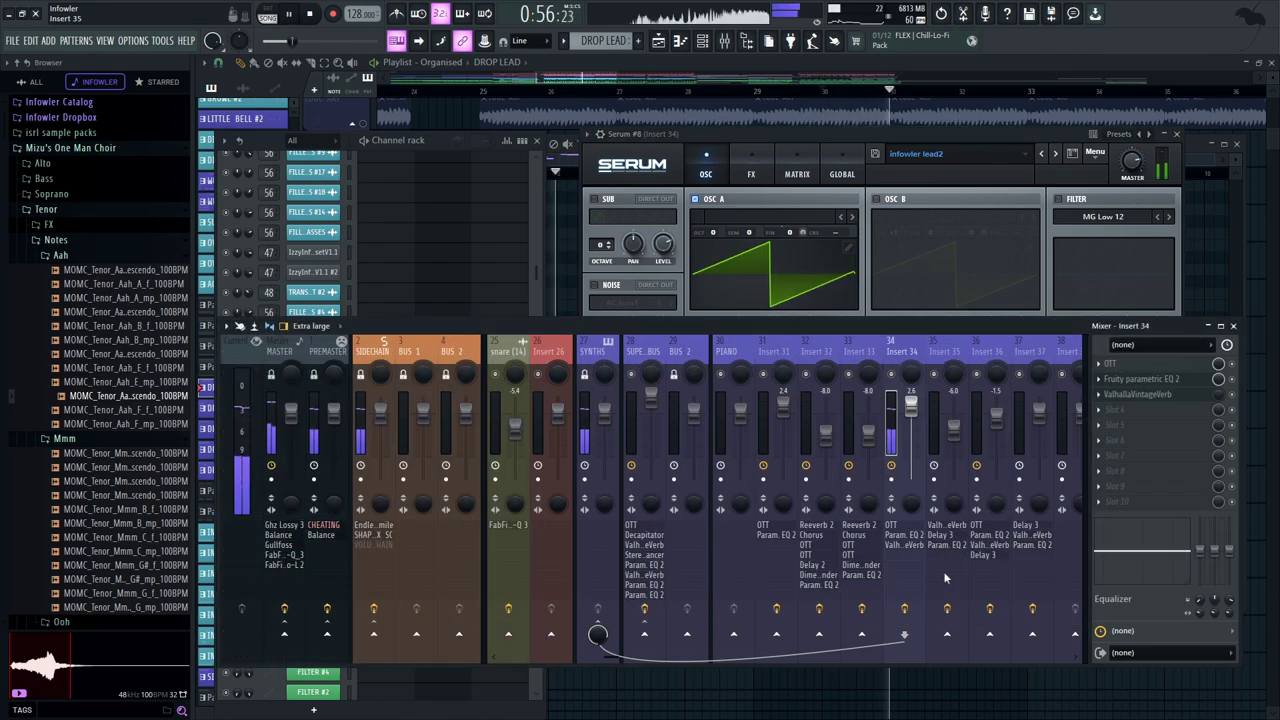
click(904, 608)
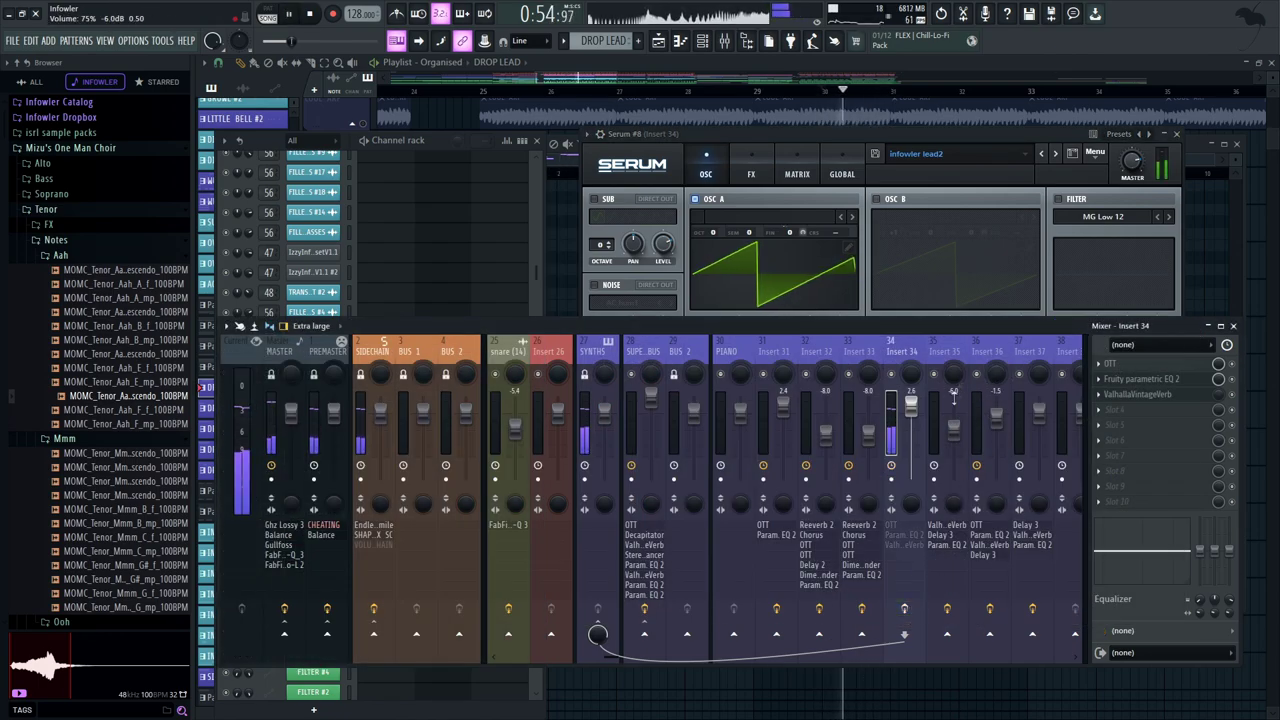
click(904, 608)
click(1134, 365)
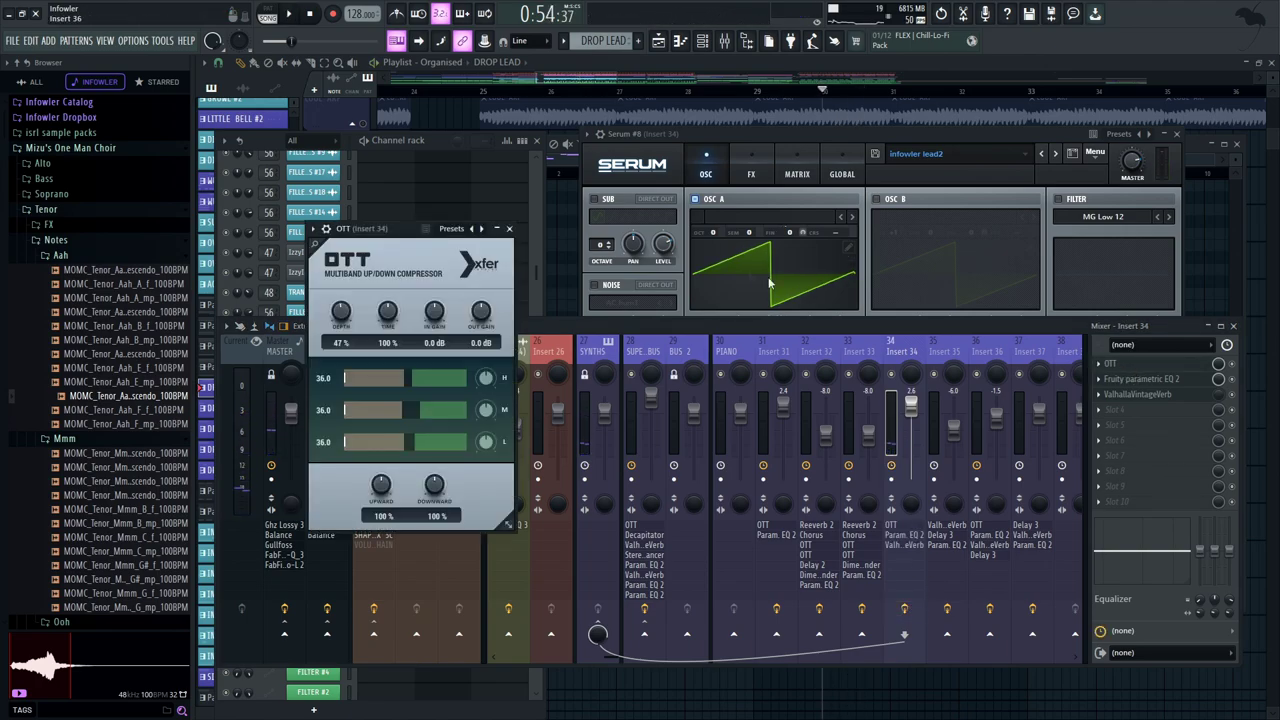
click(509, 230)
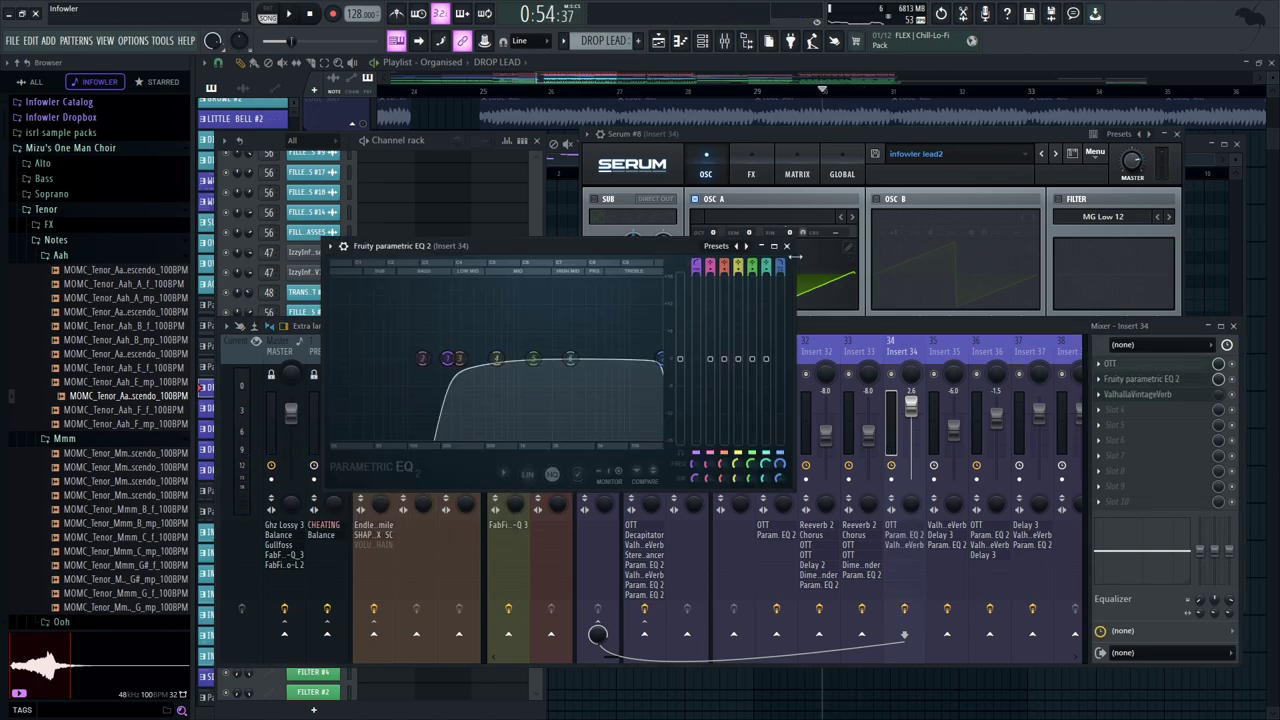
click(786, 245)
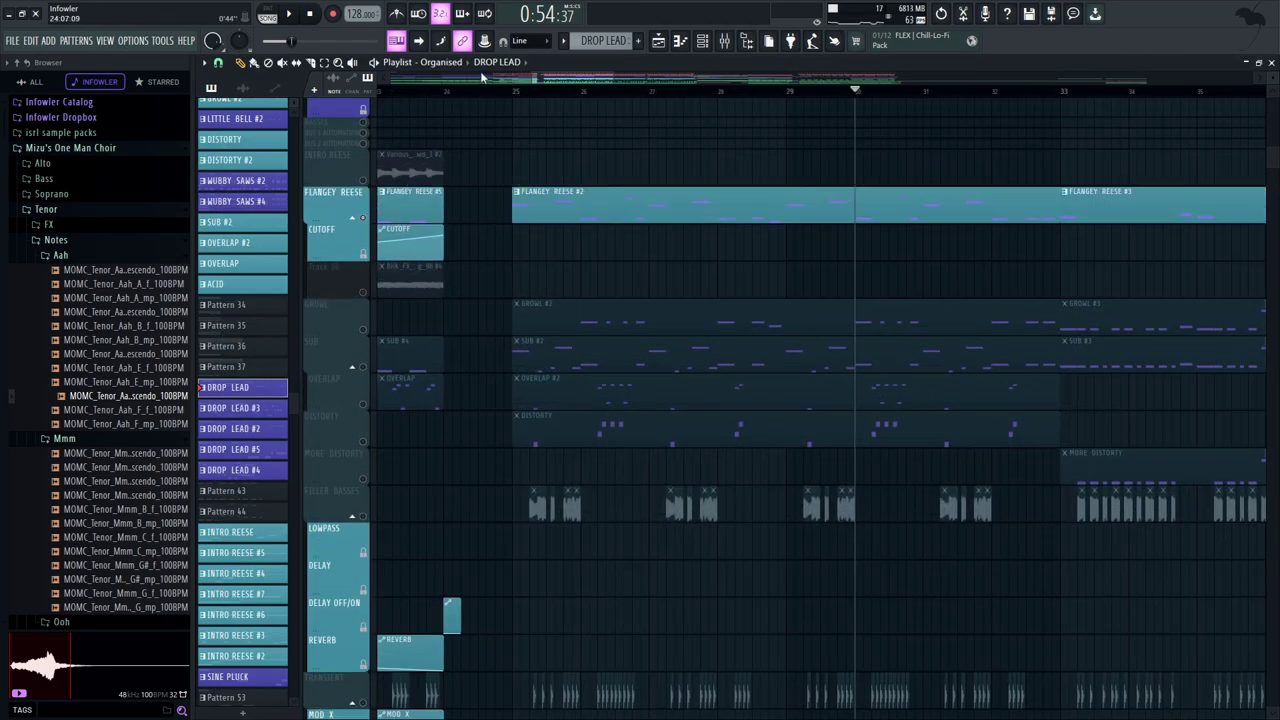
Unmute the GROWL, SUB, OVERLAP, DISTORTY and MORE DISTORTY tracks and play the basses from bar 25
click(513, 91)
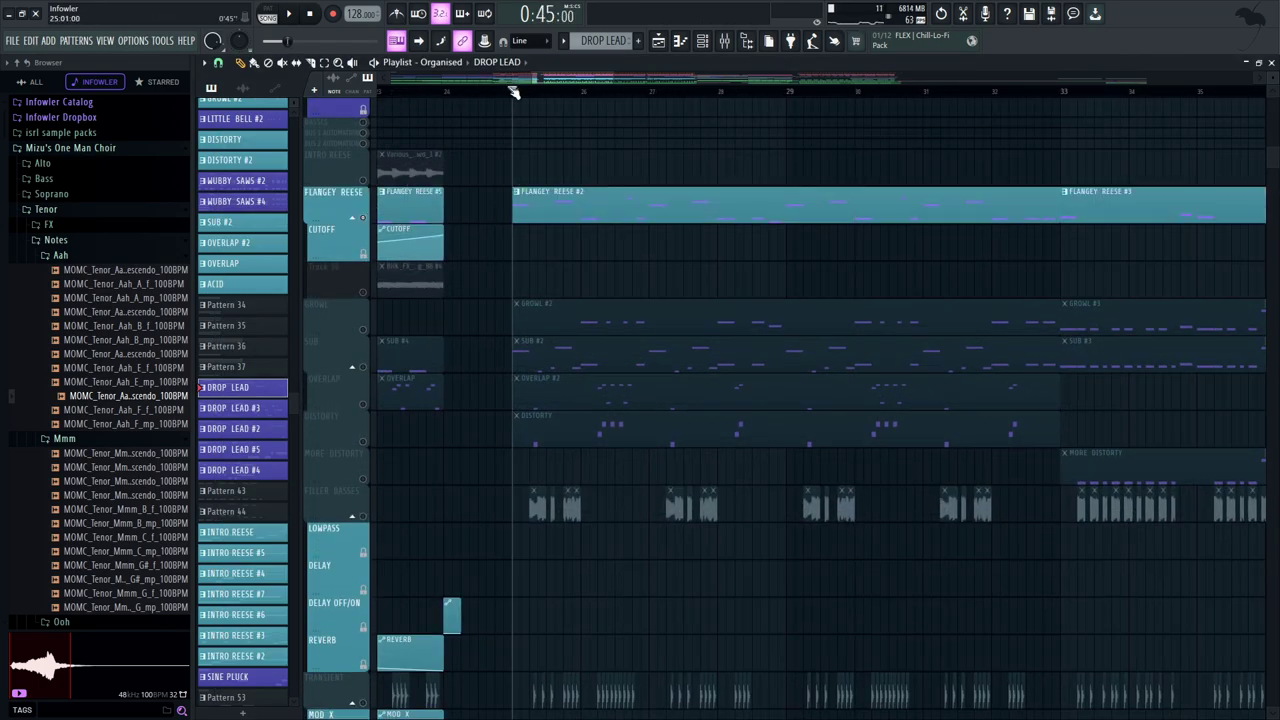
drag(838, 183, 804, 252)
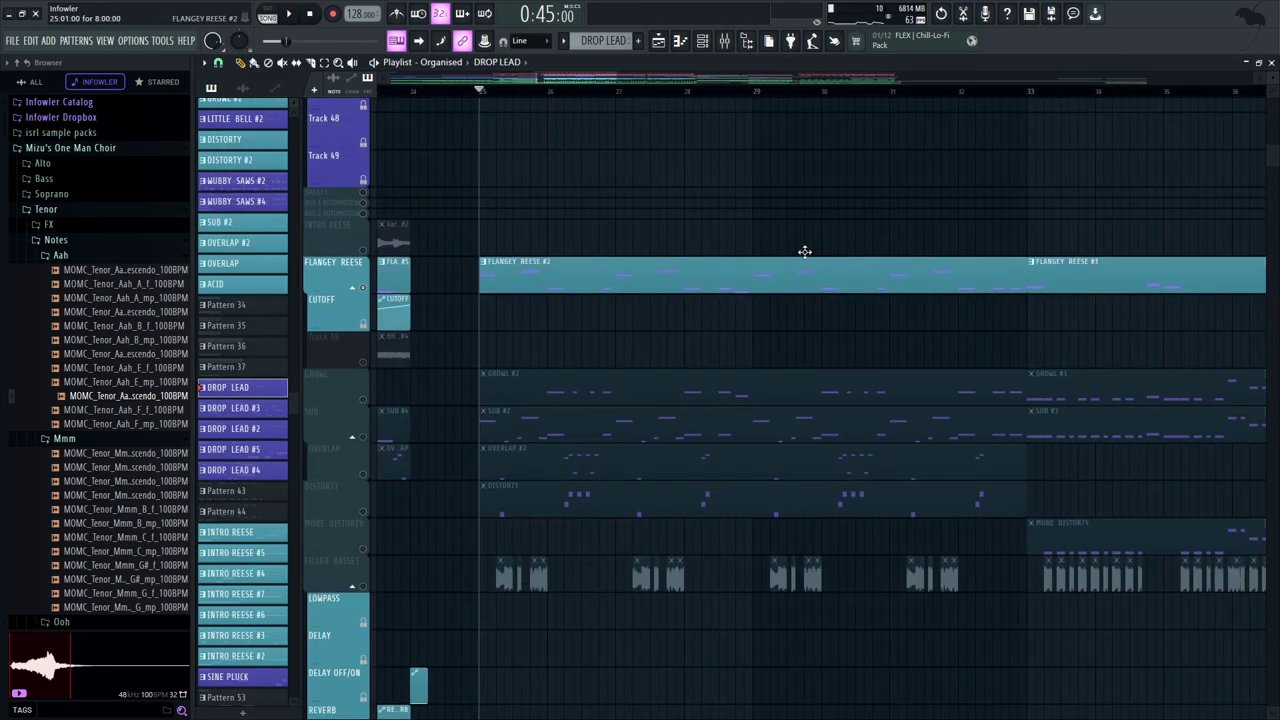
click(364, 401)
click(363, 438)
click(363, 475)
click(363, 512)
click(363, 549)
mouse_move(464, 418)
mouse_down()
mouse_move(466, 399)
mouse_move(466, 451)
mouse_move(428, 433)
mouse_up()
key(space)
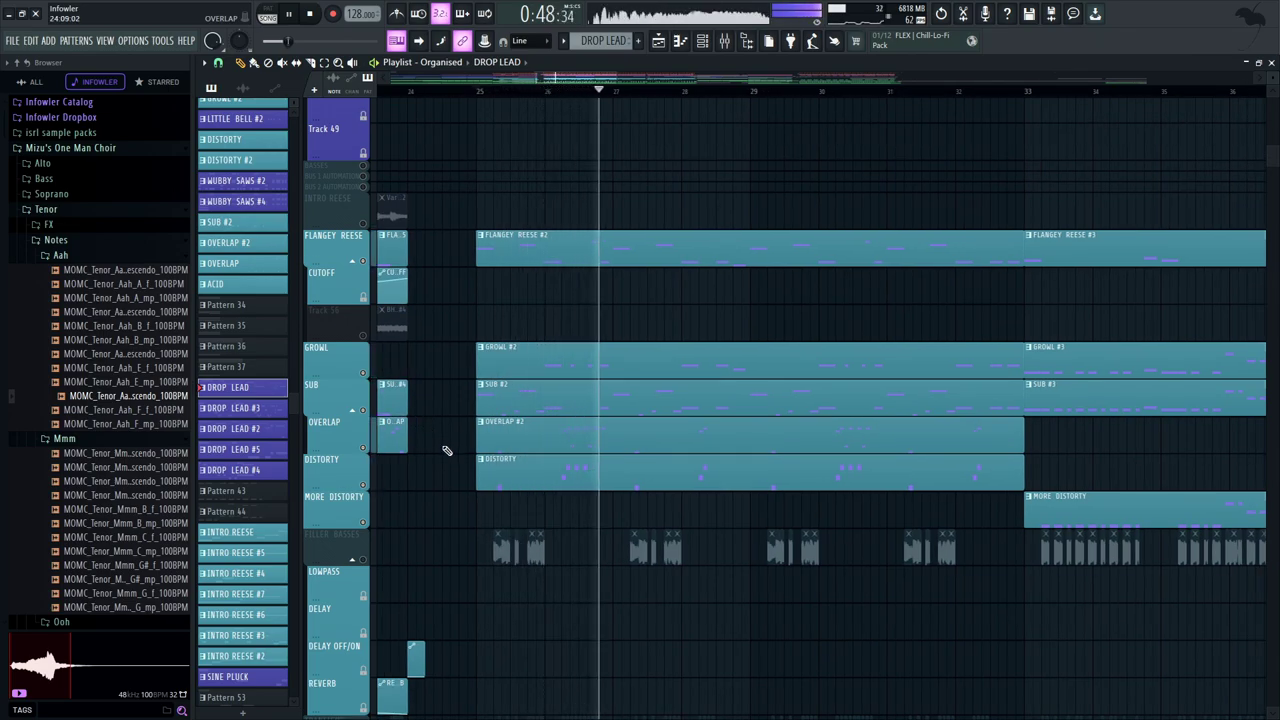
drag(450, 314, 461, 350)
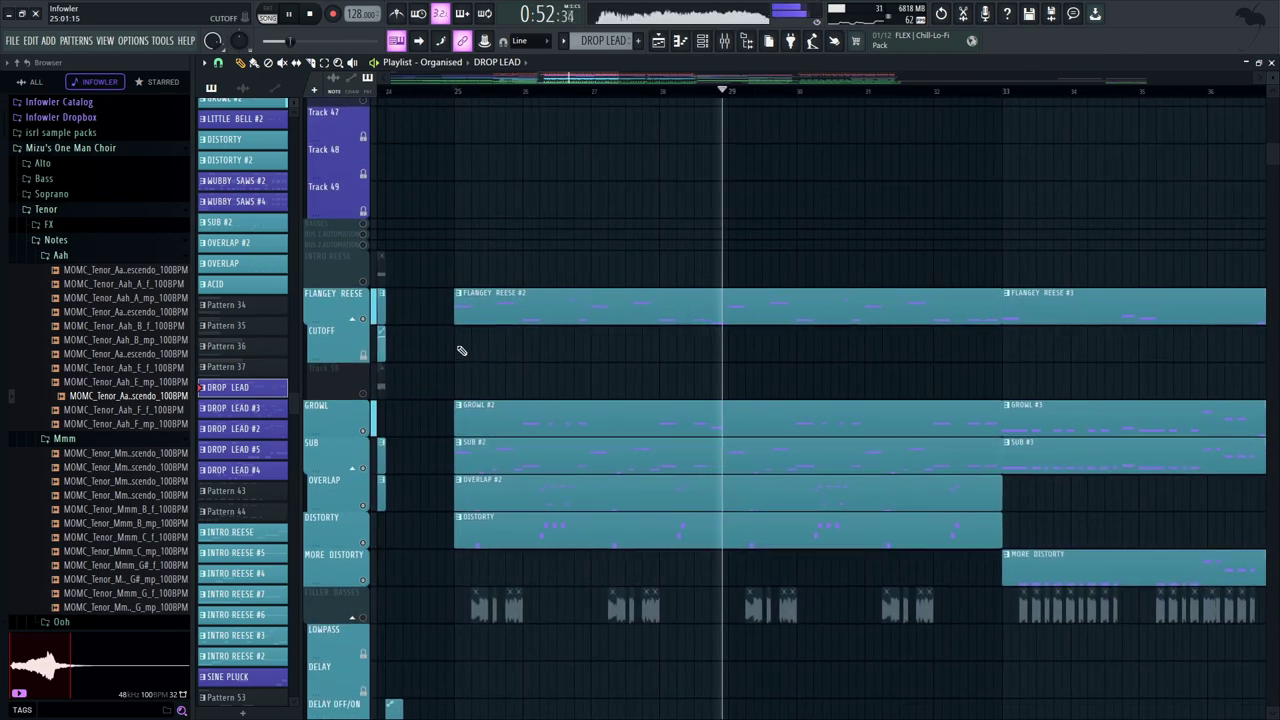
key(space)
Solo the FLANGEY REESE track, open its FLANGEY REESE #2 pattern and open the Serum channel that plays it
ctrl+click(363, 319)
double_click(472, 308)
click(702, 41)
click(724, 41)
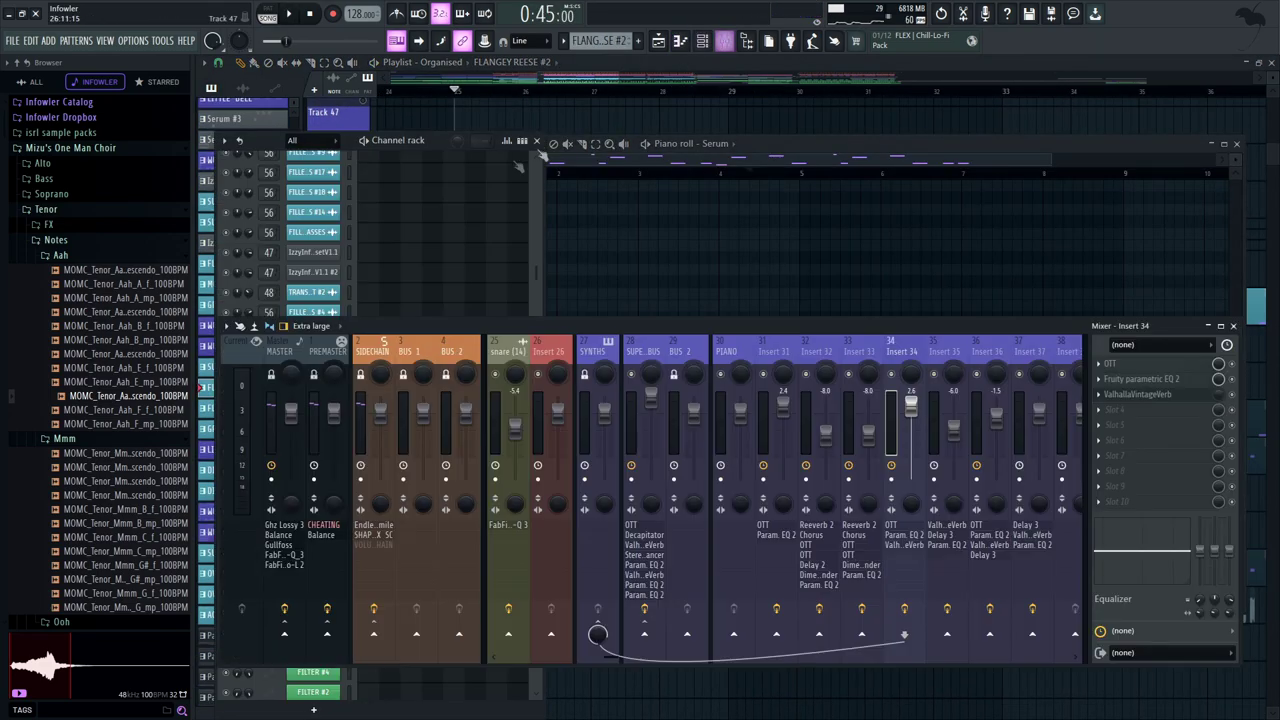
click(438, 145)
drag(535, 272, 538, 206)
click(313, 251)
Switch playback to pattern mode, play the flangey reese and examine its mixer track, Insert 44
key(l)
key(space)
drag(740, 130, 764, 130)
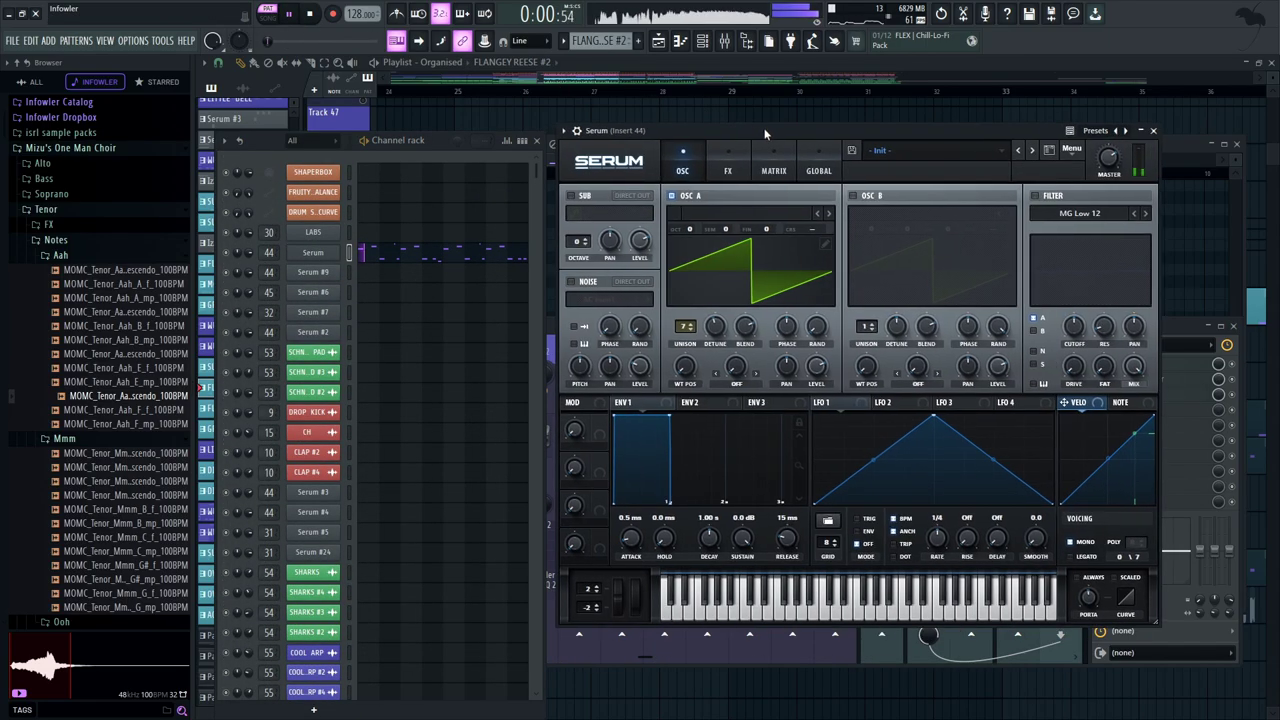
click(1183, 327)
key(space)
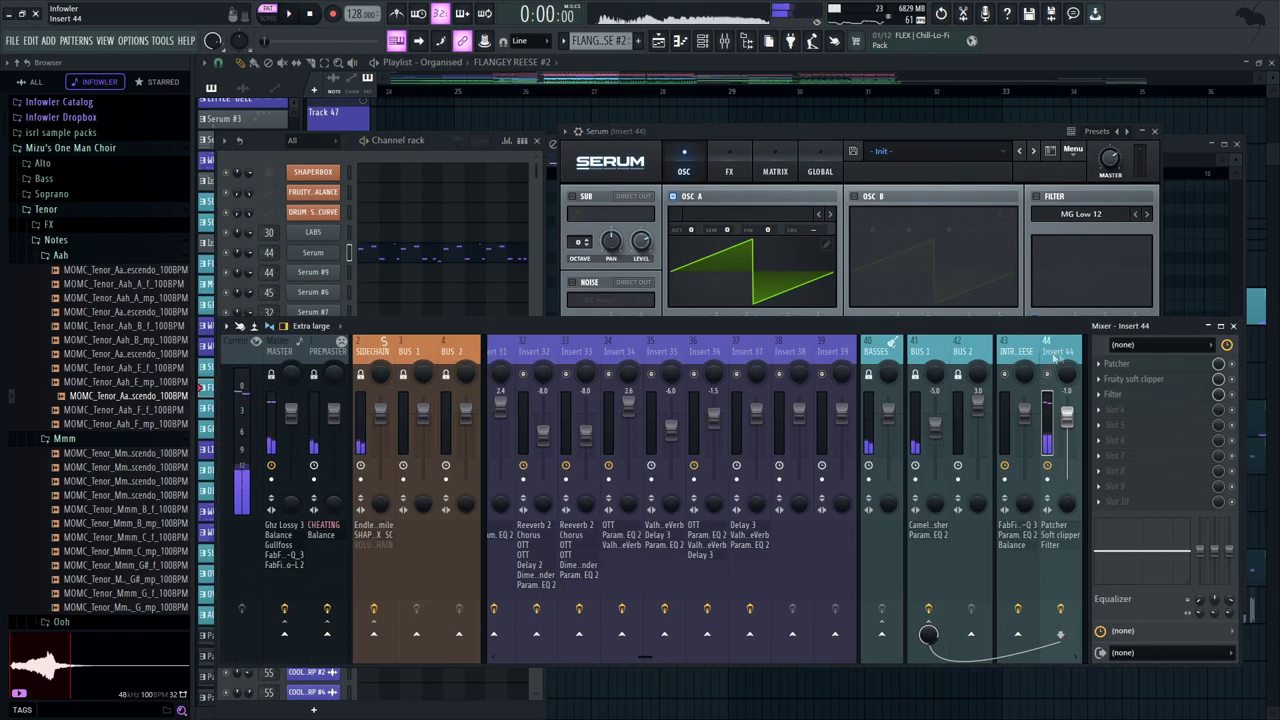
scroll(1062, 357, down, 3)
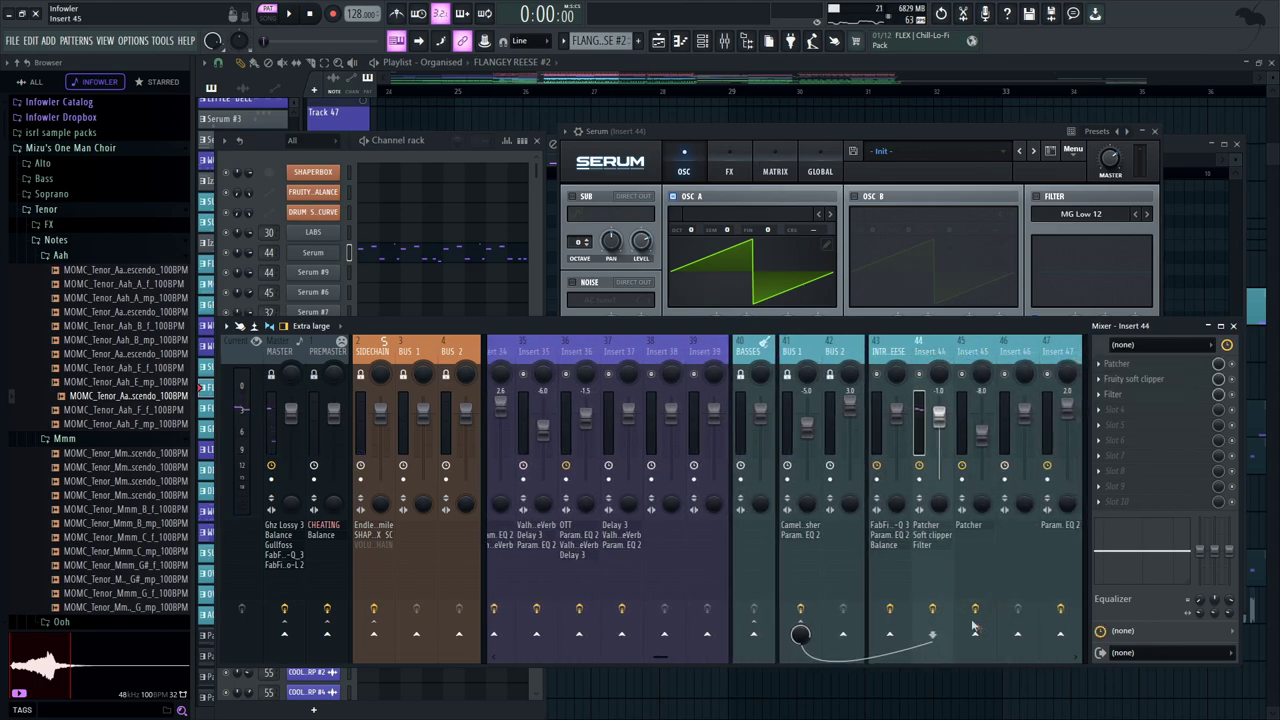
Bring Serum back to the front and replay the reese while checking its FX and OSC pages
click(788, 126)
drag(788, 126, 820, 134)
key(space)
click(763, 162)
click(715, 177)
drag(730, 140, 720, 140)
key(space)
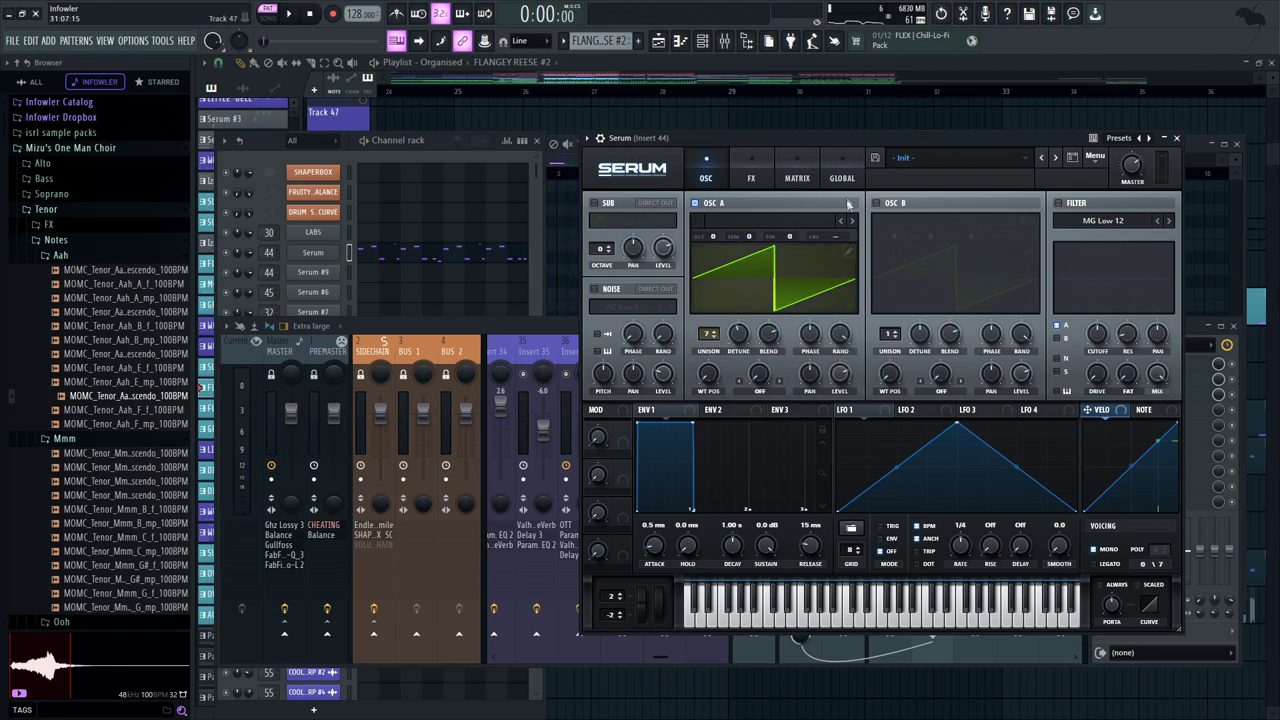
Replay the reese pattern in short passes to hear Serum's 7-voice unison saw on oscillator A
key(space)
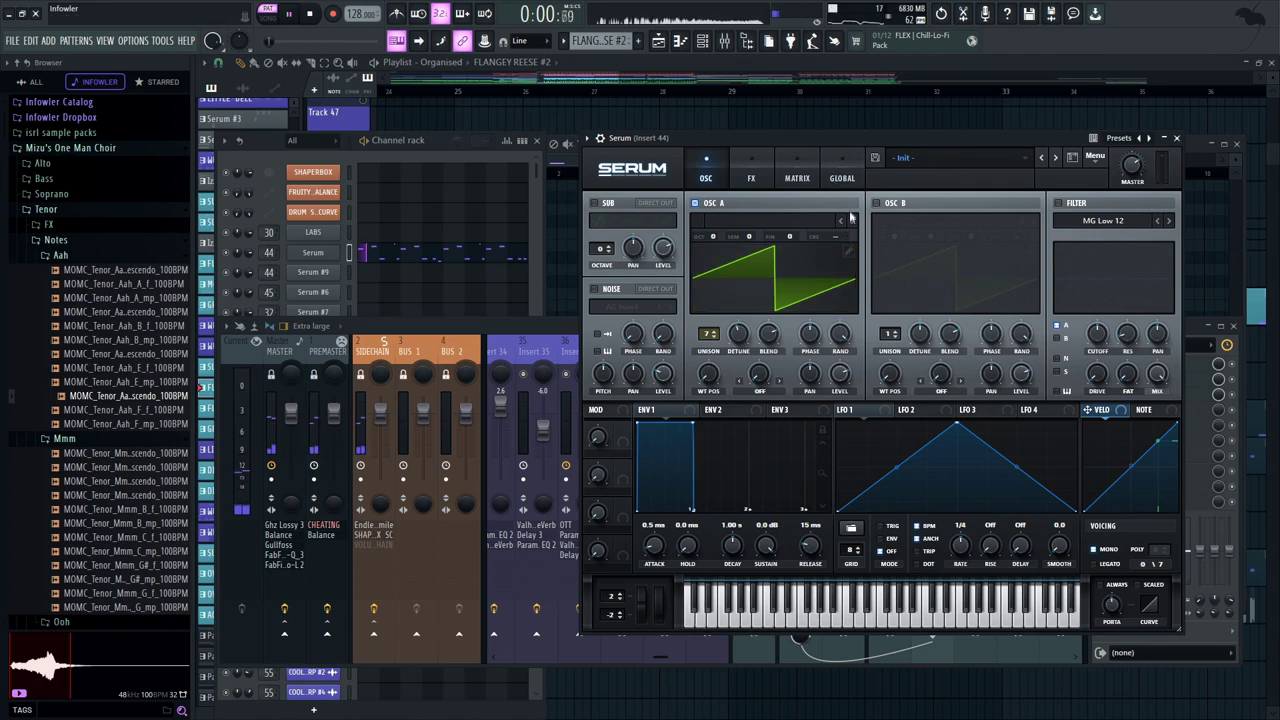
key(space)
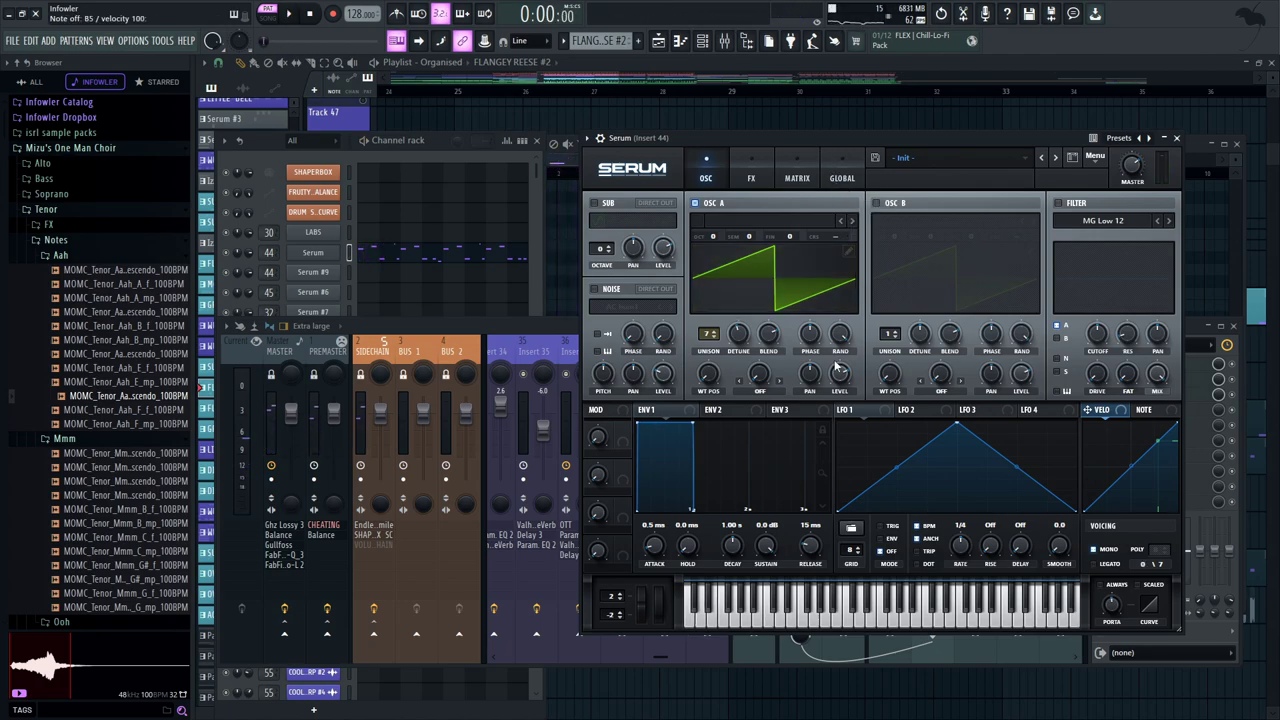
drag(783, 137, 782, 142)
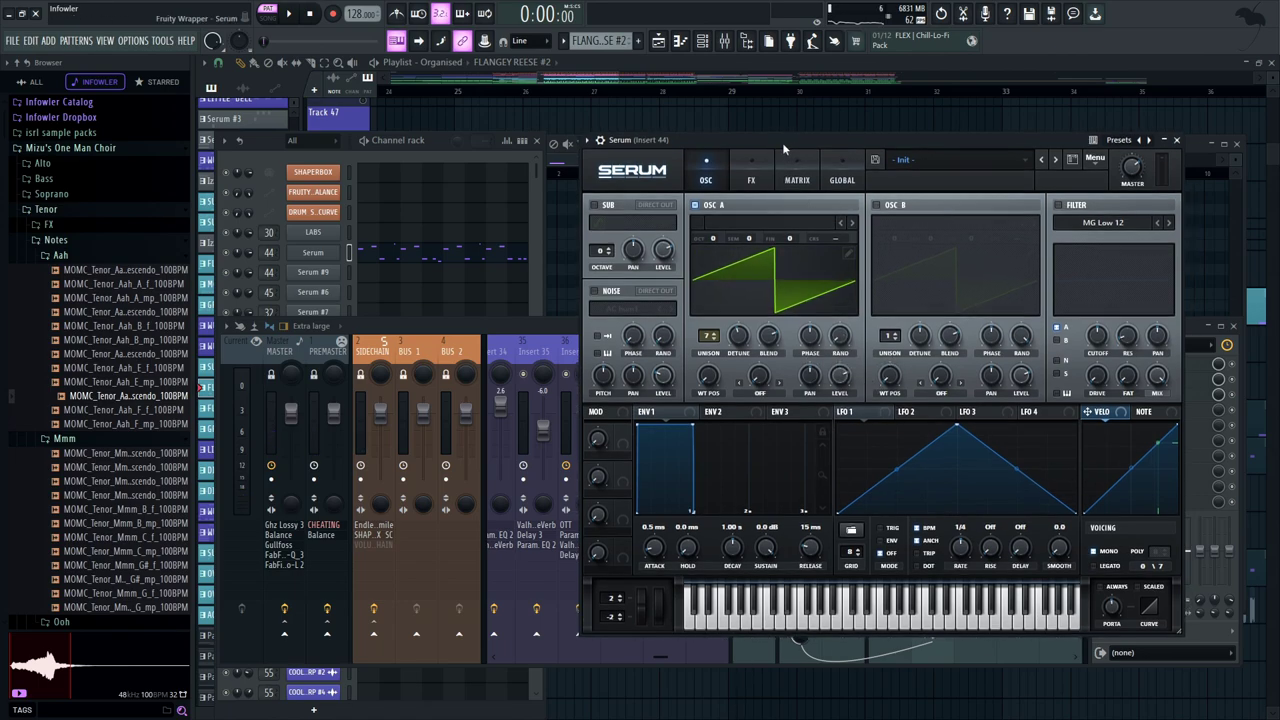
key(space)
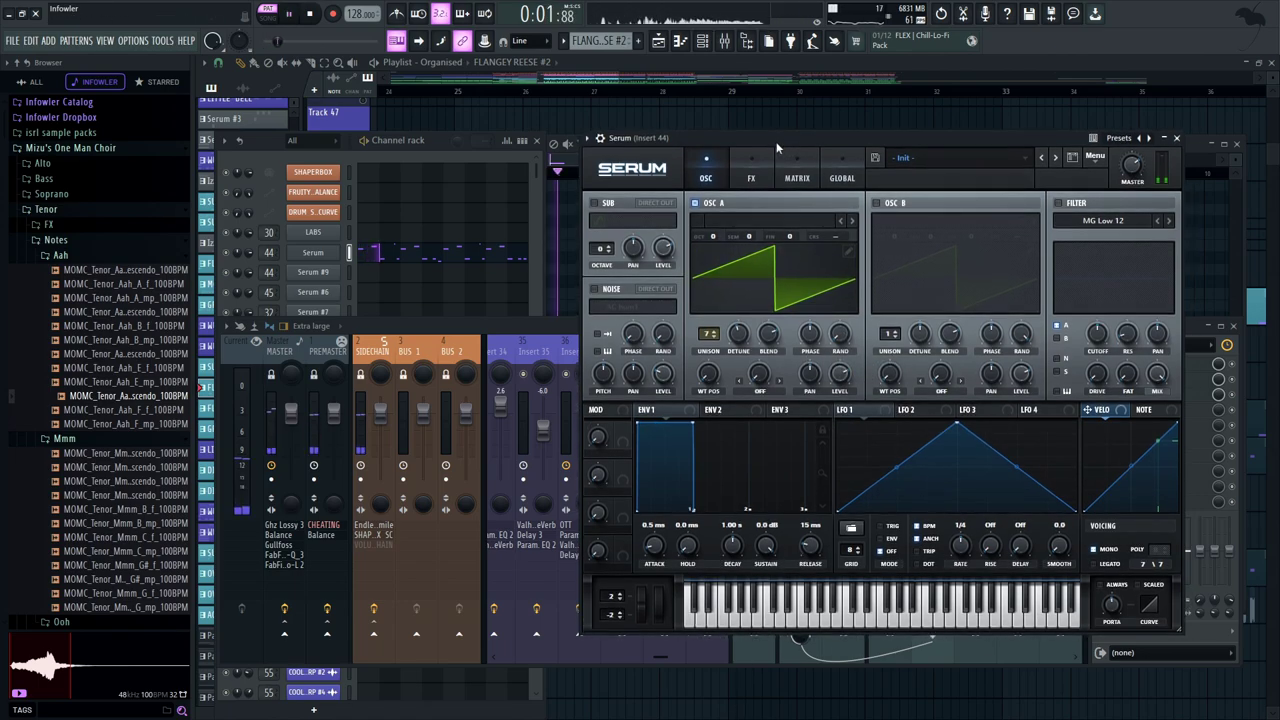
key(space)
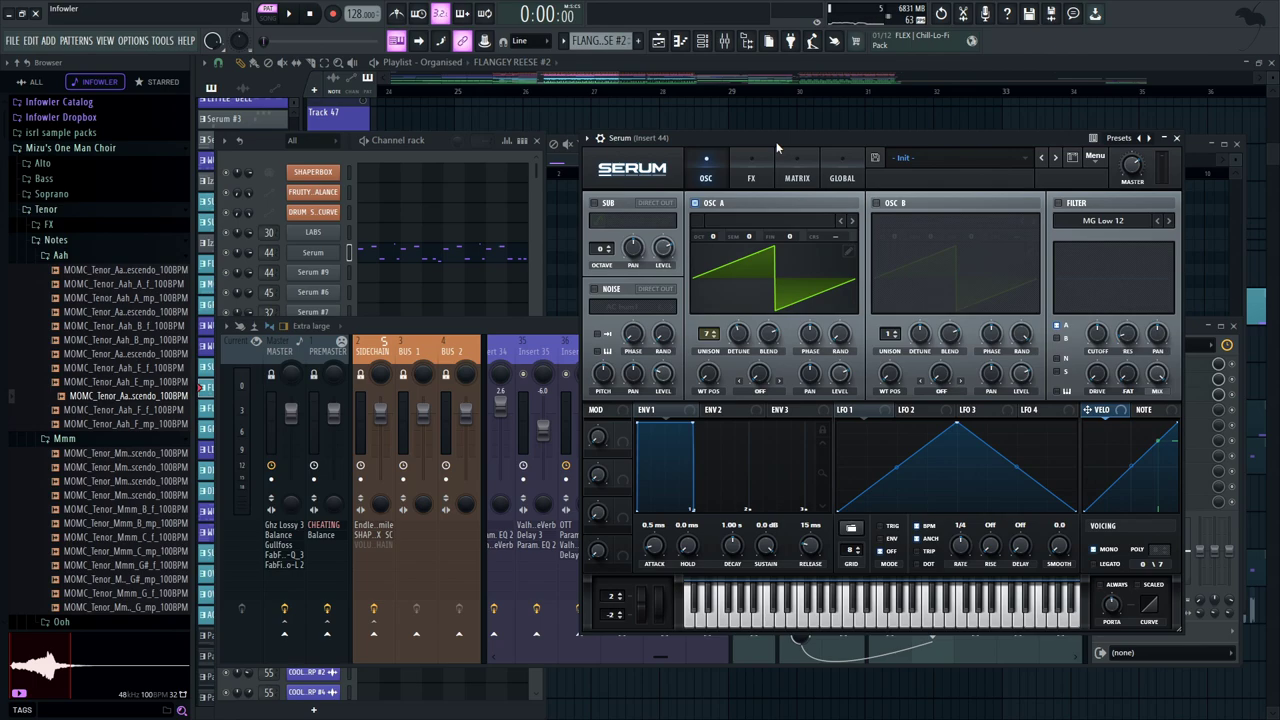
Play the reese through Insert 44's full effects chain, and replay it with the Patcher effect disabled
drag(1023, 136, 979, 156)
click(938, 345)
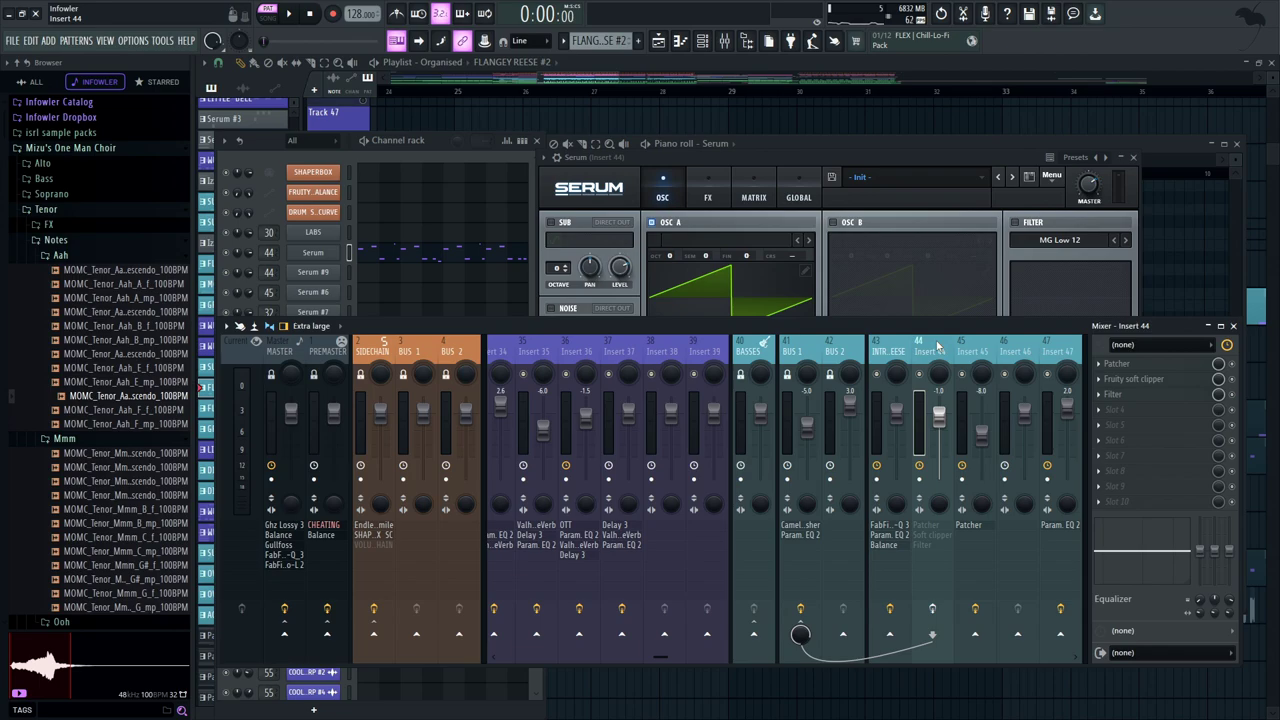
key(space)
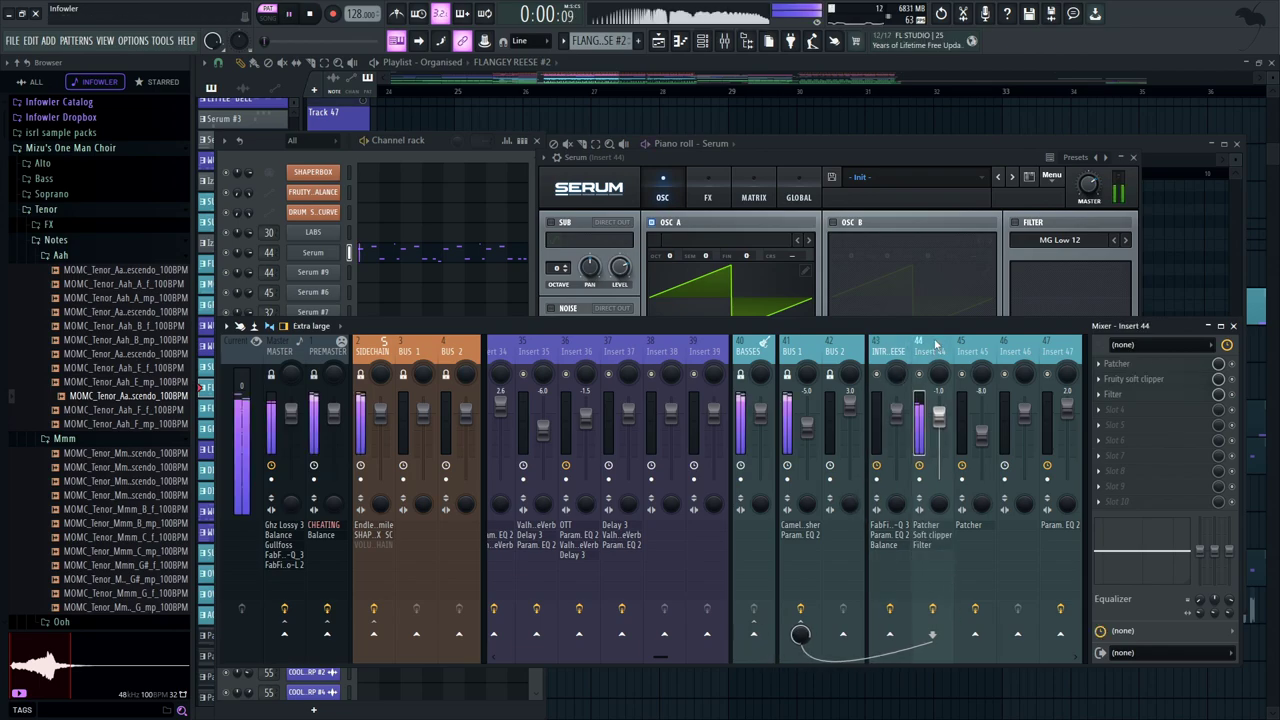
key(space)
click(1232, 364)
key(space)
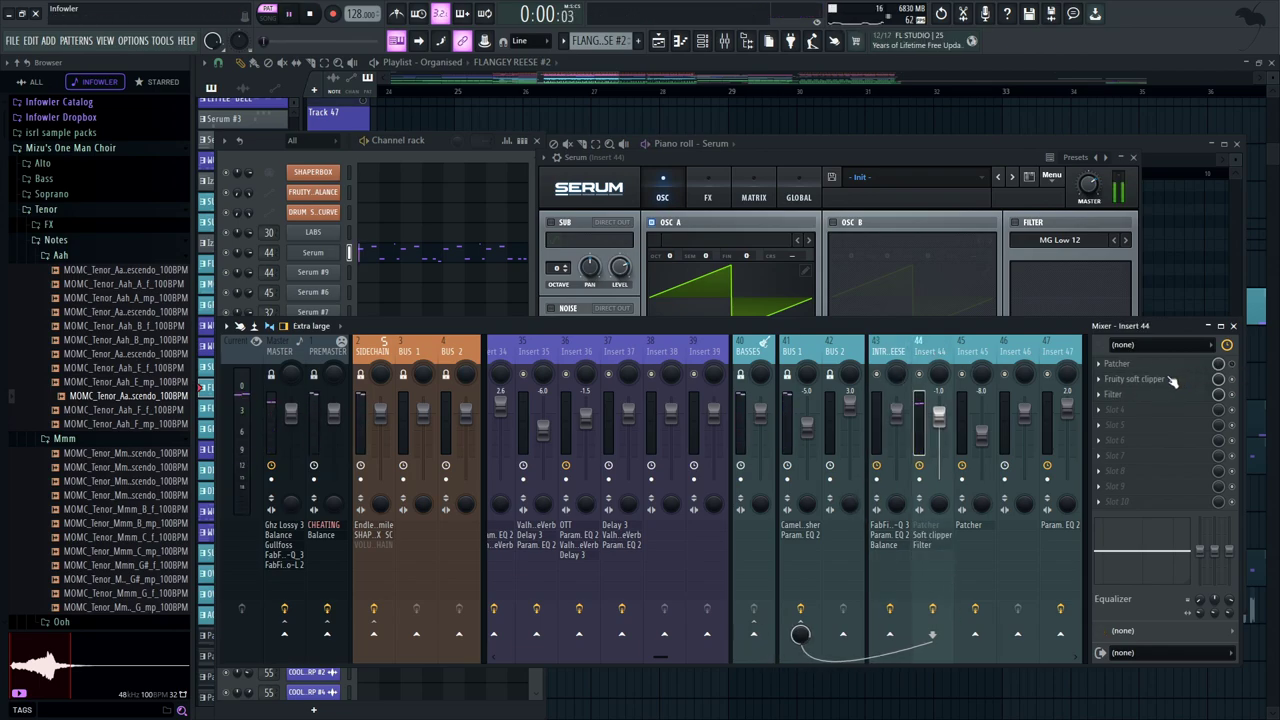
Inspect the Fruity soft clipper while the reese plays, and check the Filter effect on Insert 44
click(1172, 381)
drag(421, 248, 833, 338)
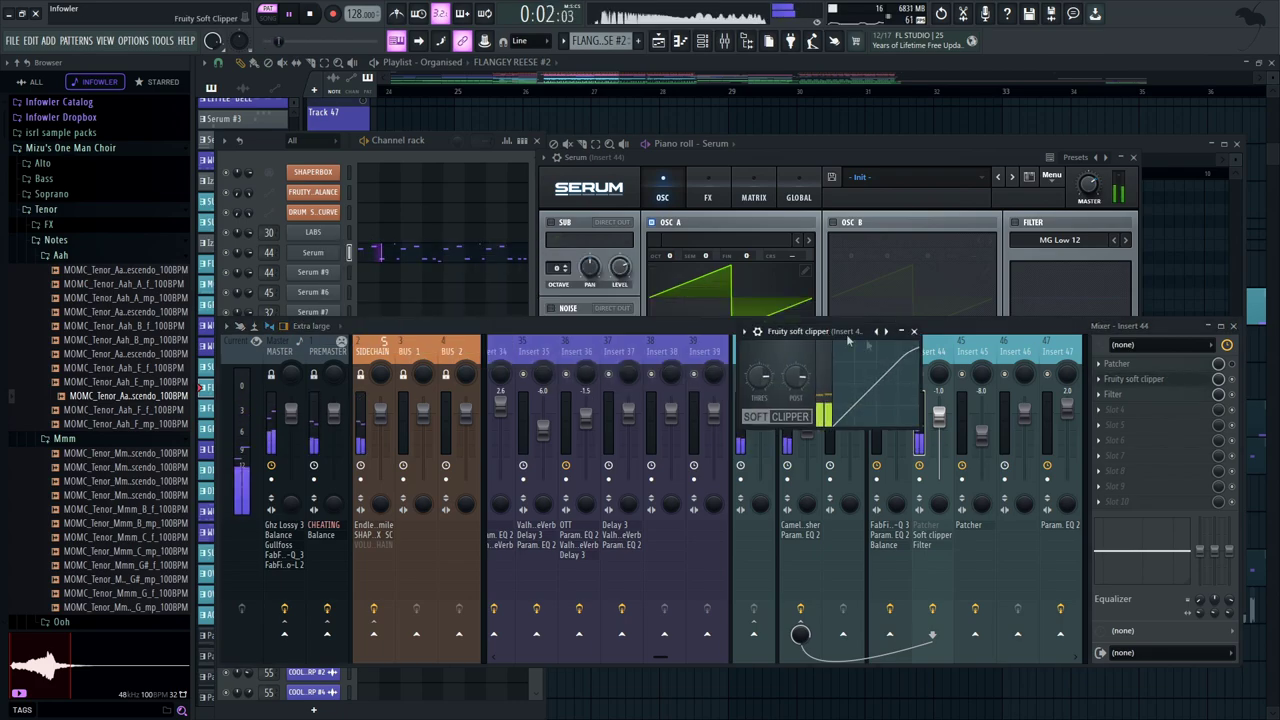
key(space)
click(913, 331)
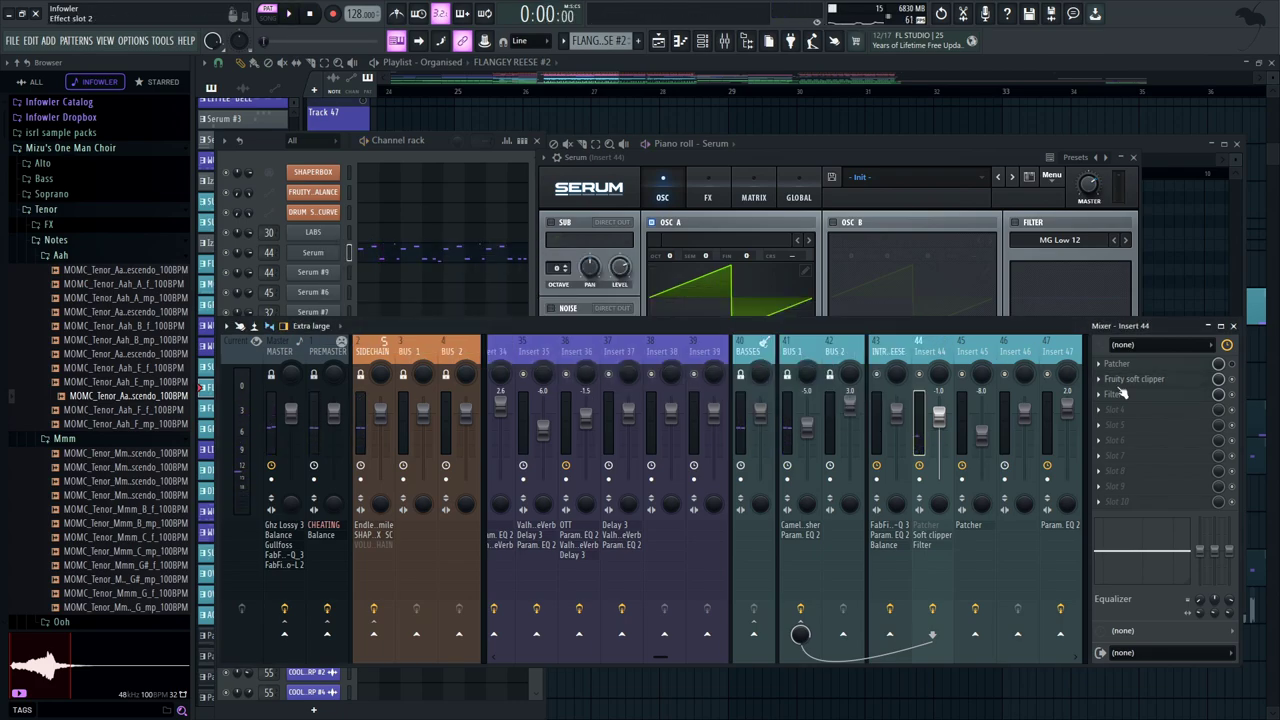
click(1120, 394)
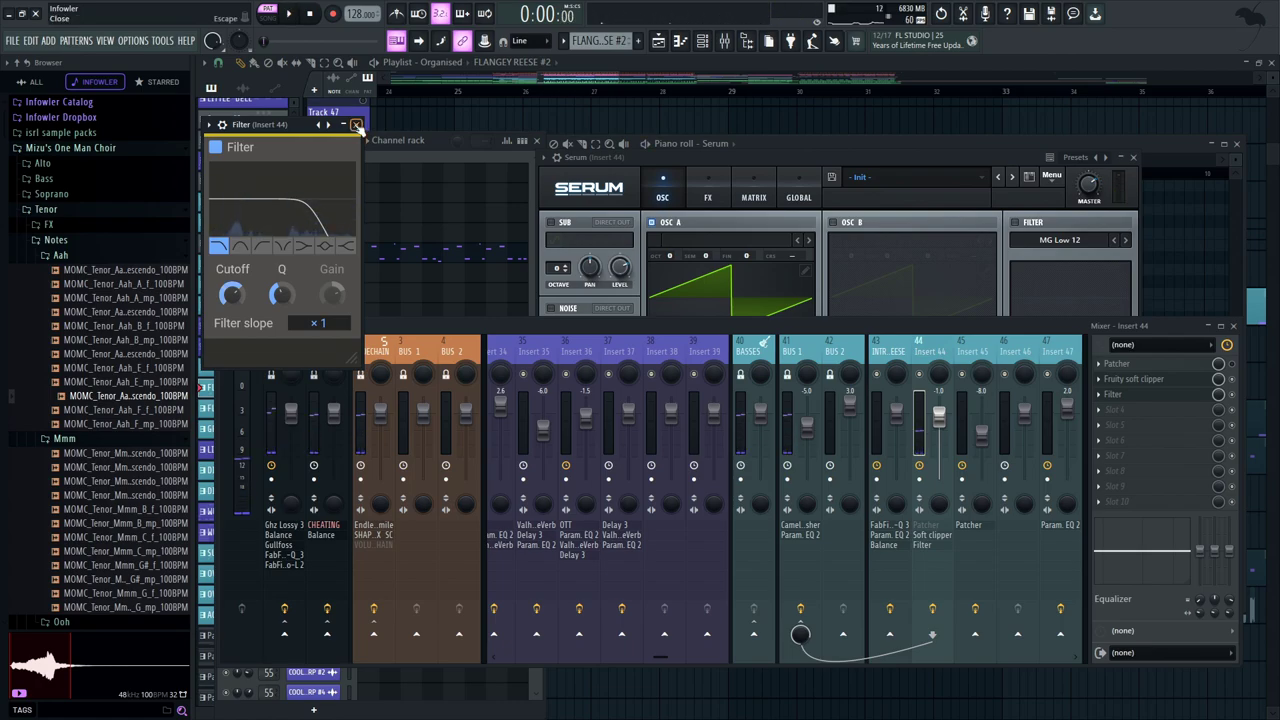
Open CamelCrusher on the bass BUS 1 mixer track and examine its British Clean patch settings
click(793, 420)
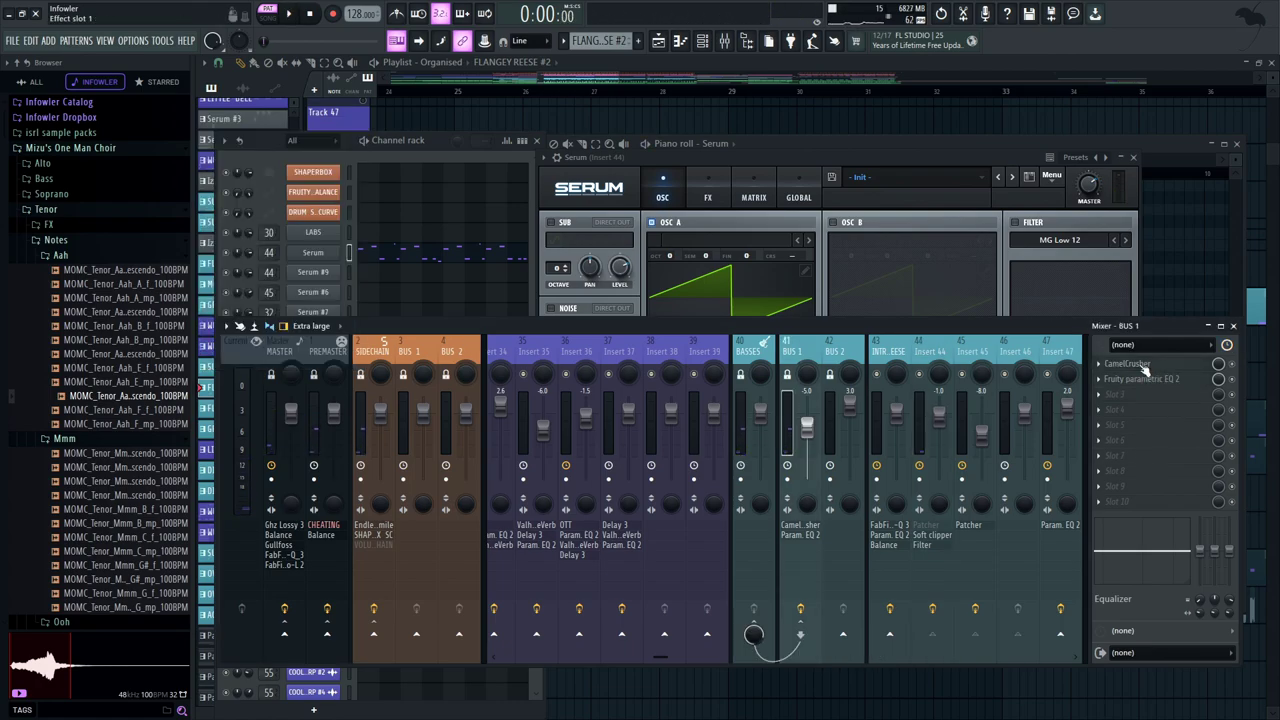
click(1144, 367)
drag(741, 249, 820, 268)
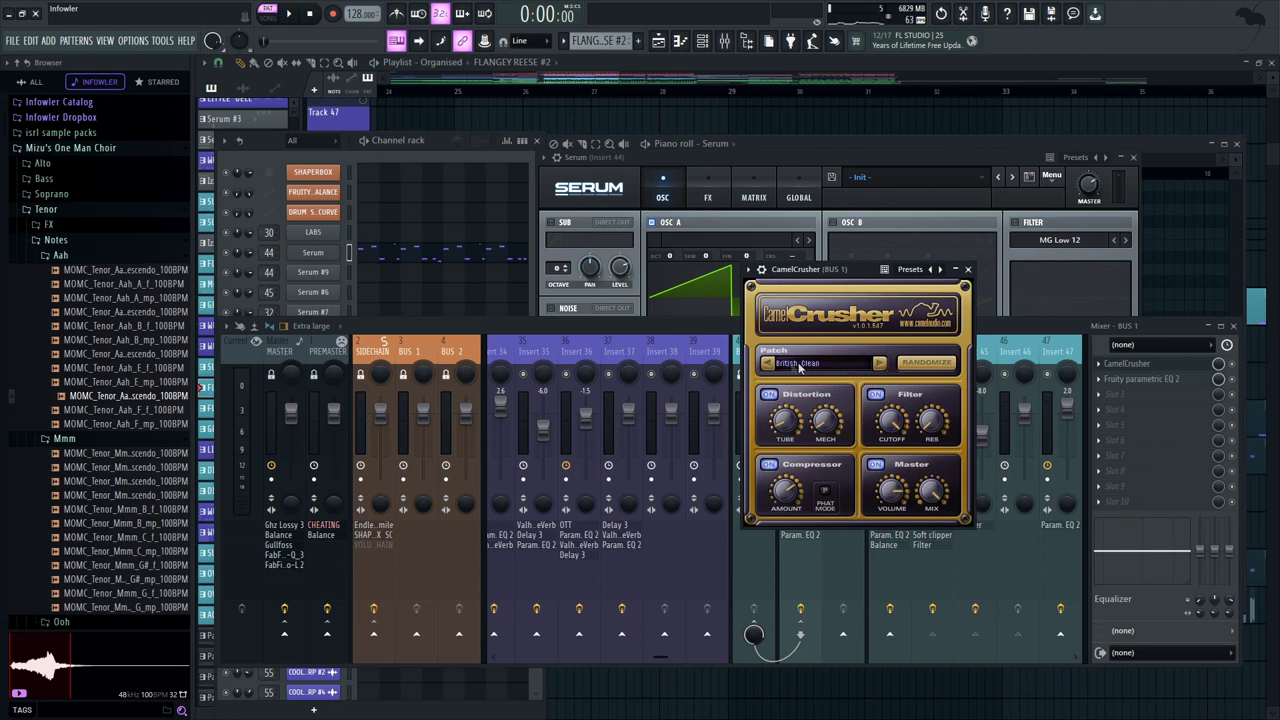
drag(848, 278, 728, 288)
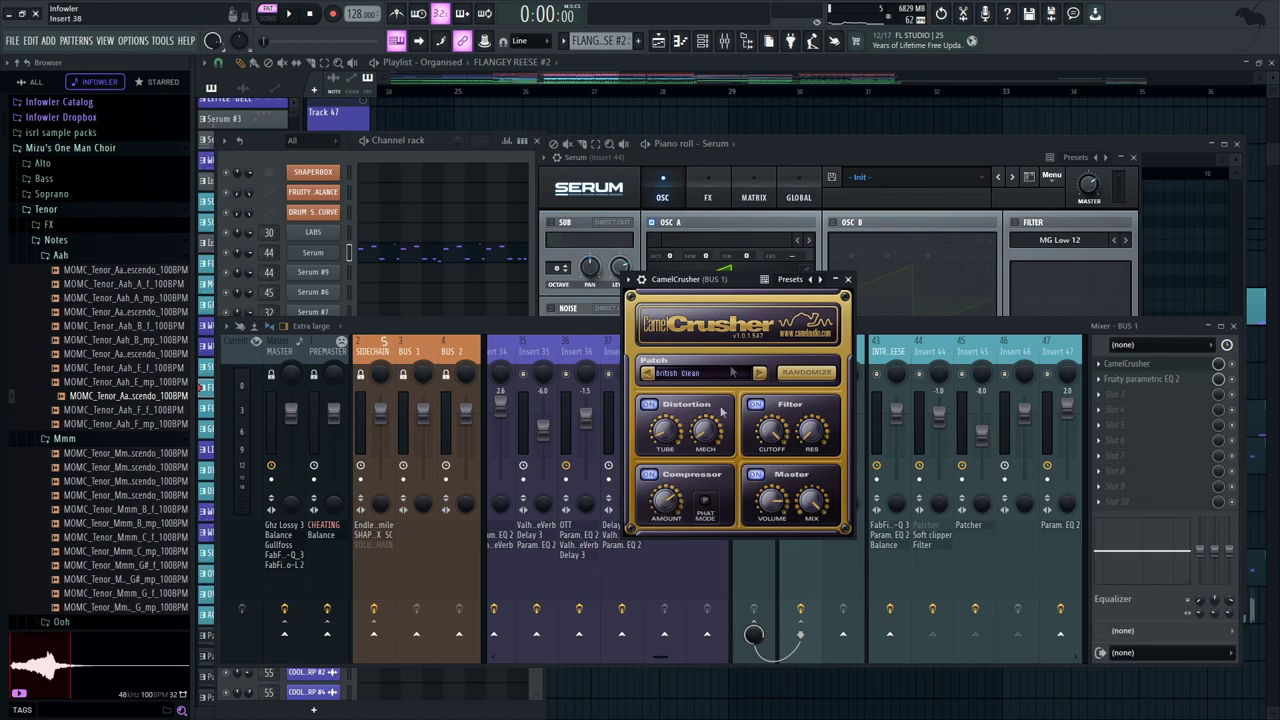
Play the reese pattern with CamelCrusher open on BUS 1, and close the effect window
drag(736, 283, 740, 283)
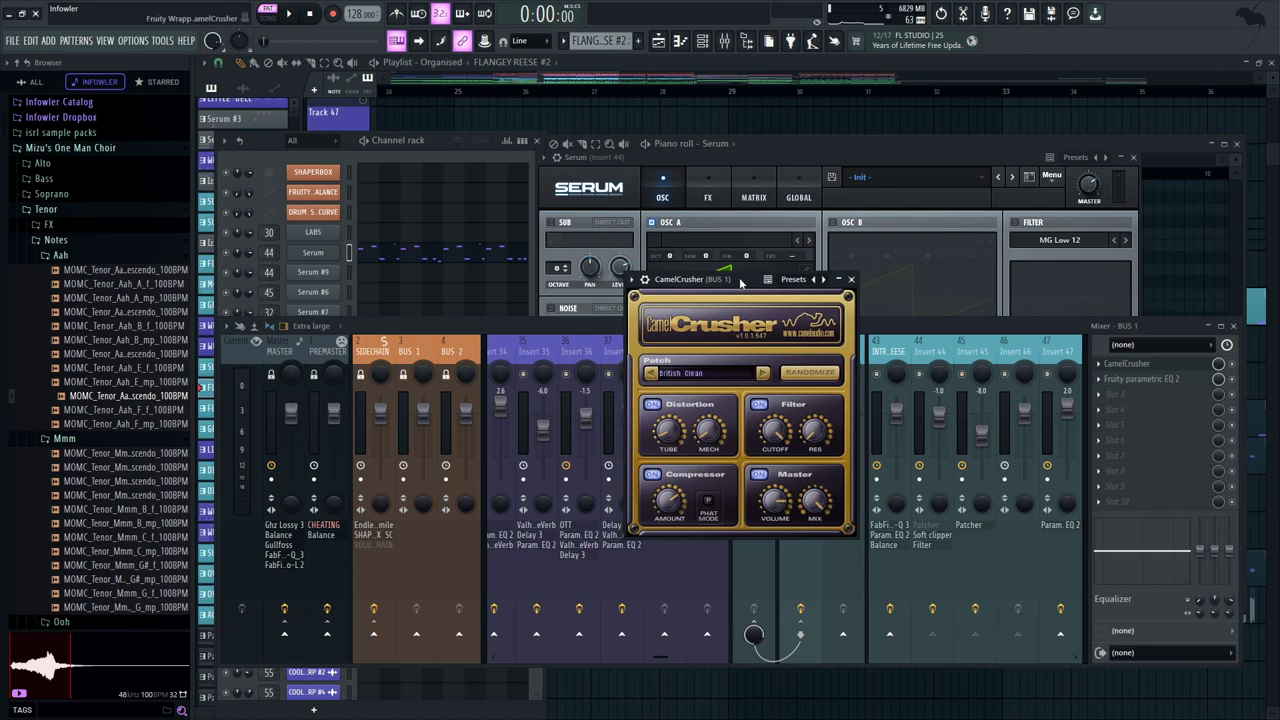
drag(740, 284, 718, 284)
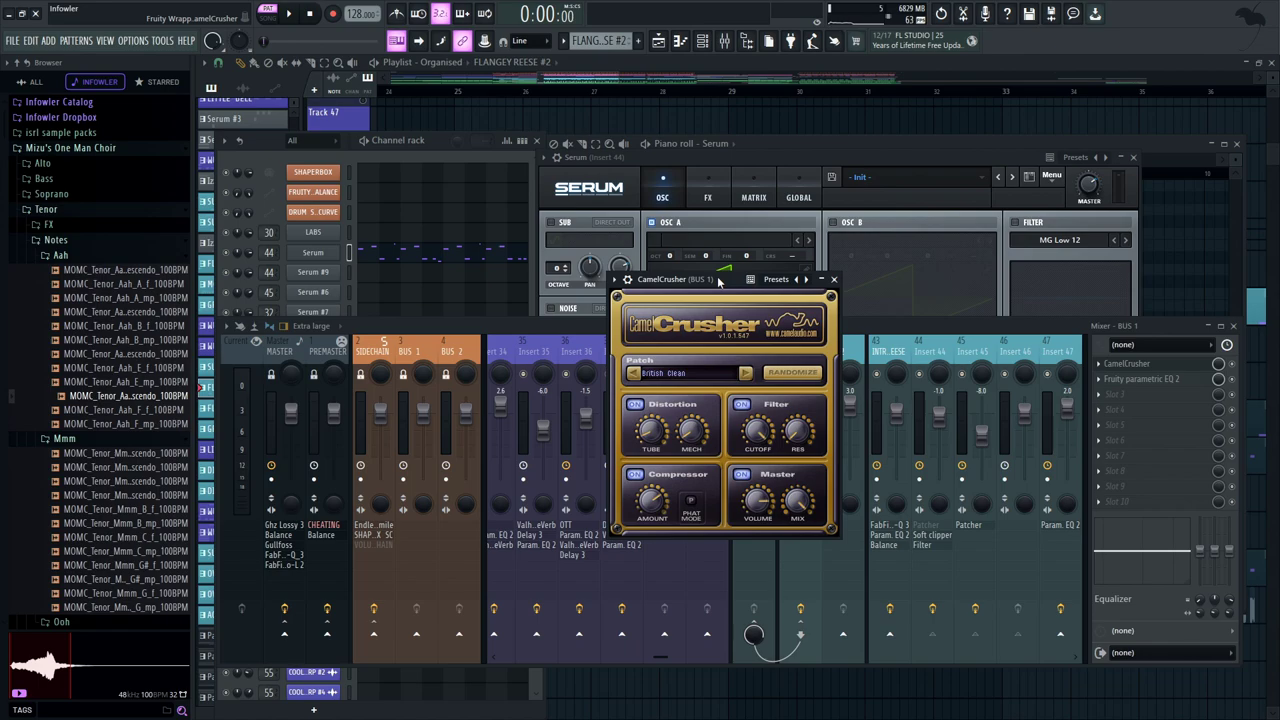
key(space)
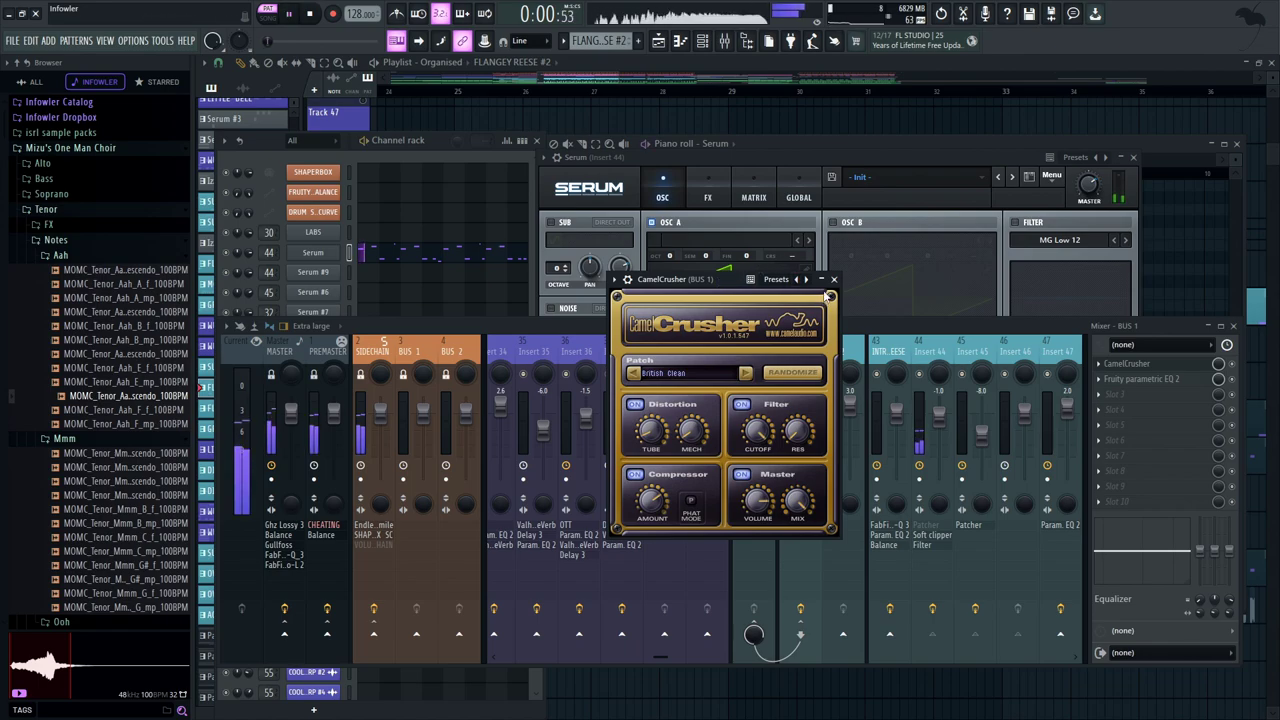
key(space)
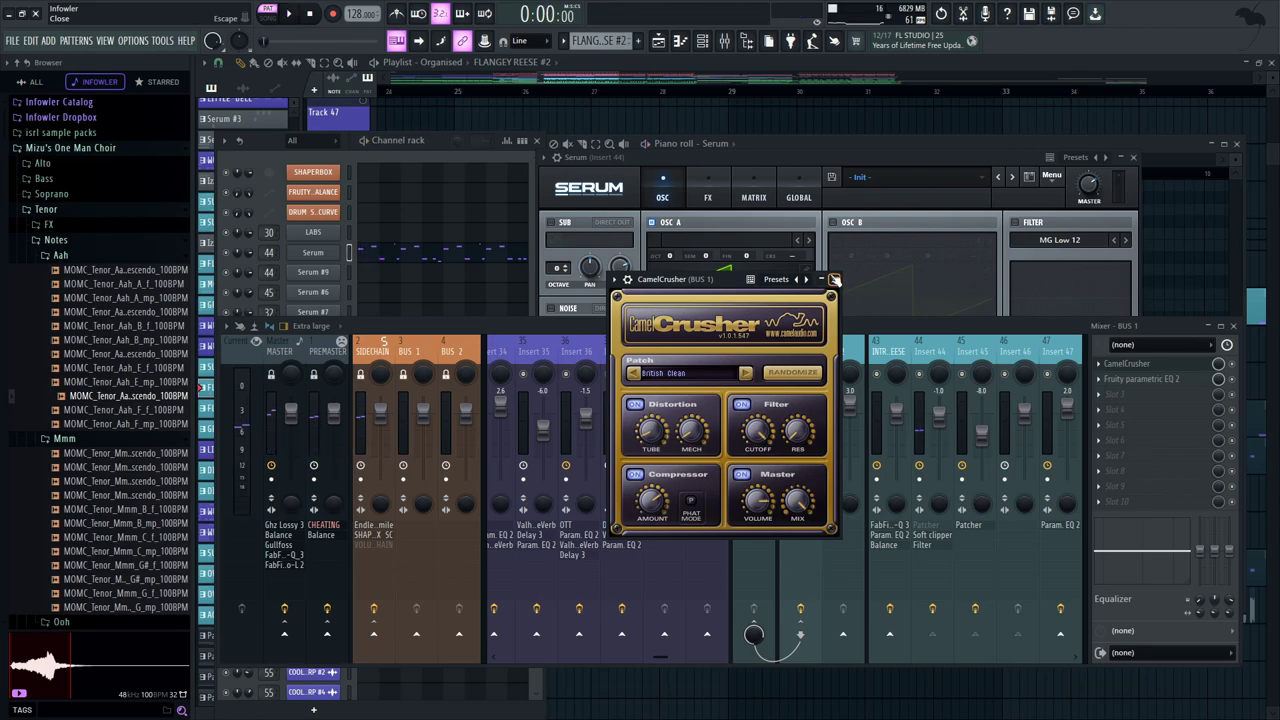
click(835, 279)
Inspect the Izzy Phat Rack V1.4 controls in Insert 44's Patcher, and play the reese after toggling the Patcher slot
click(1135, 364)
drag(529, 244, 919, 221)
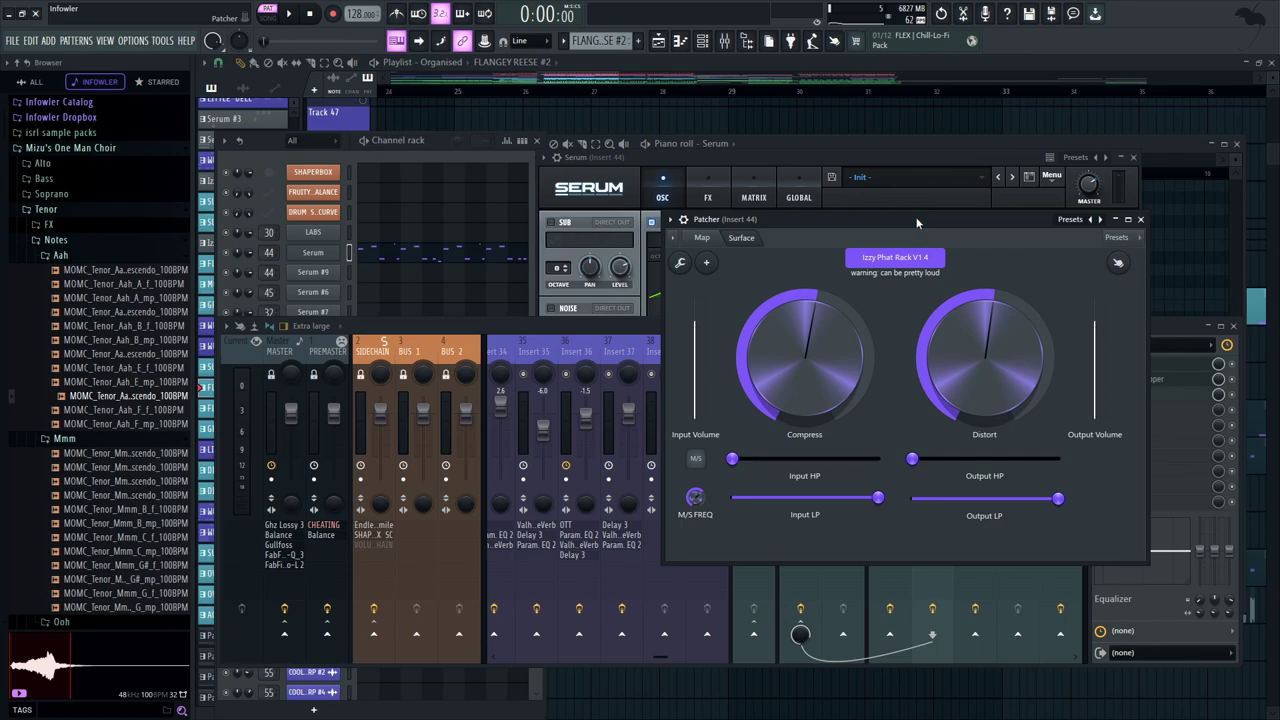
mouse_move(912, 458)
mouse_down()
mouse_move(1035, 458)
mouse_move(912, 460)
mouse_up()
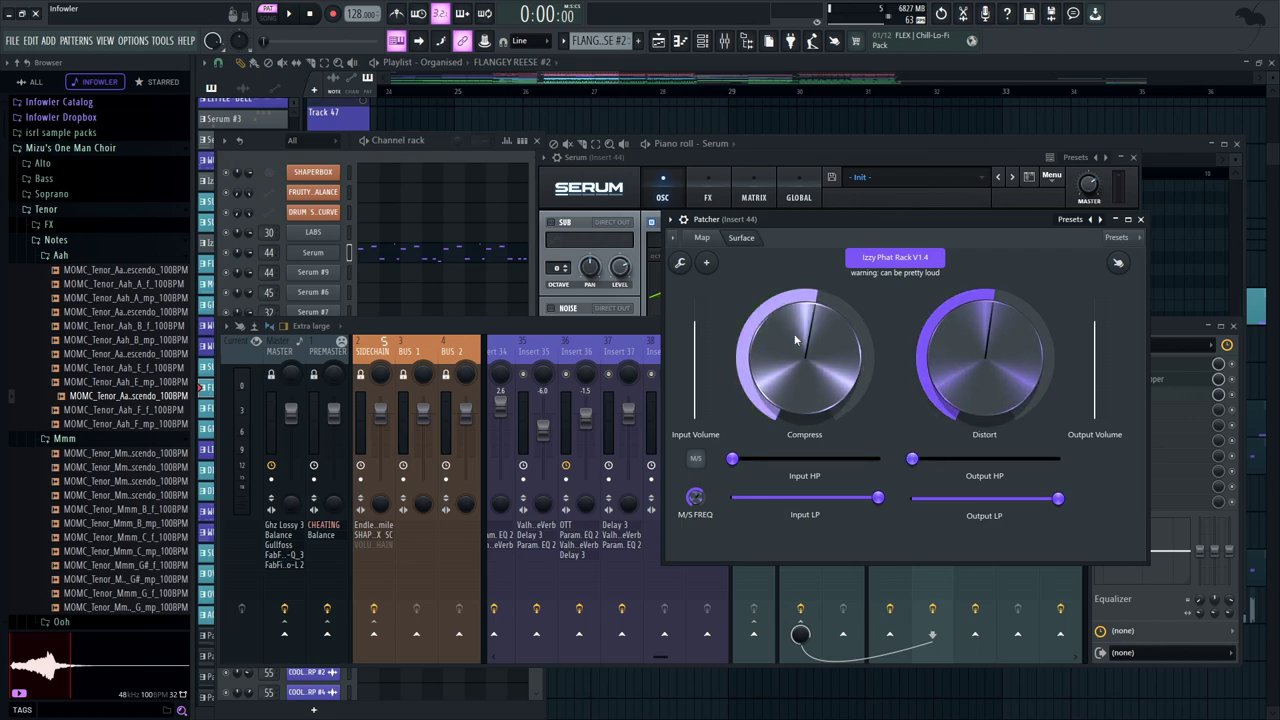
click(1140, 219)
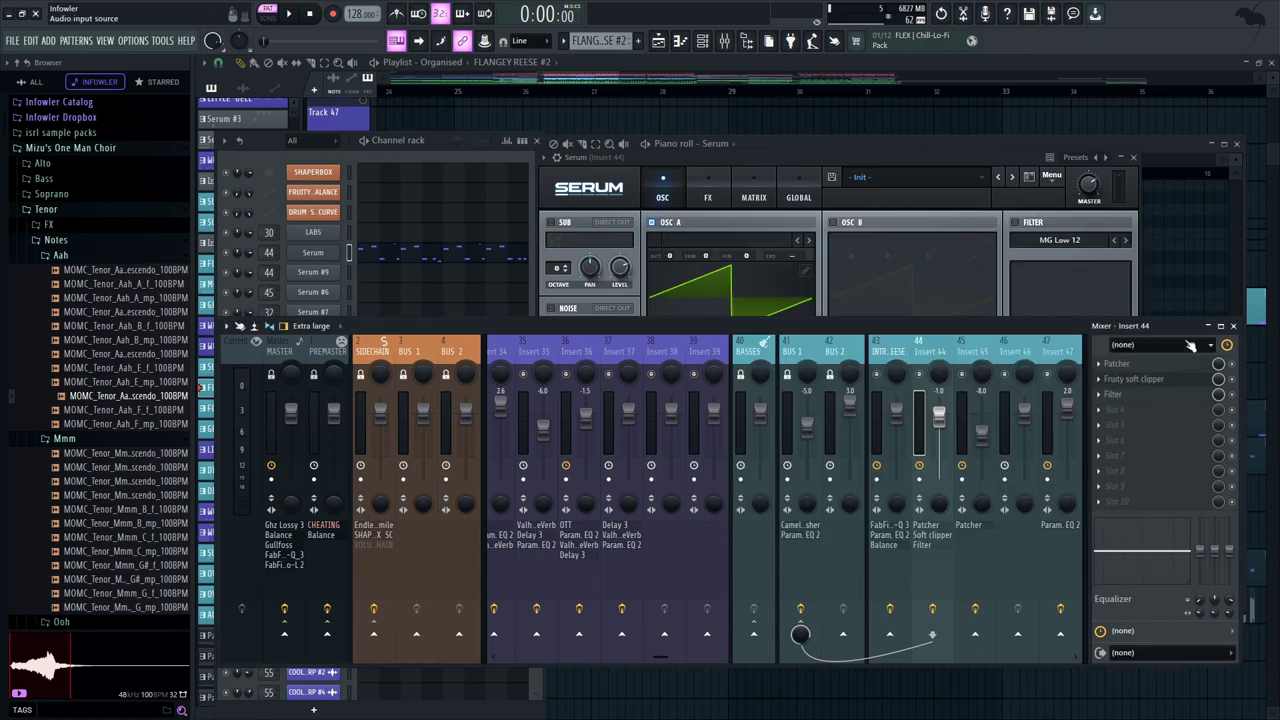
click(1232, 364)
key(space)
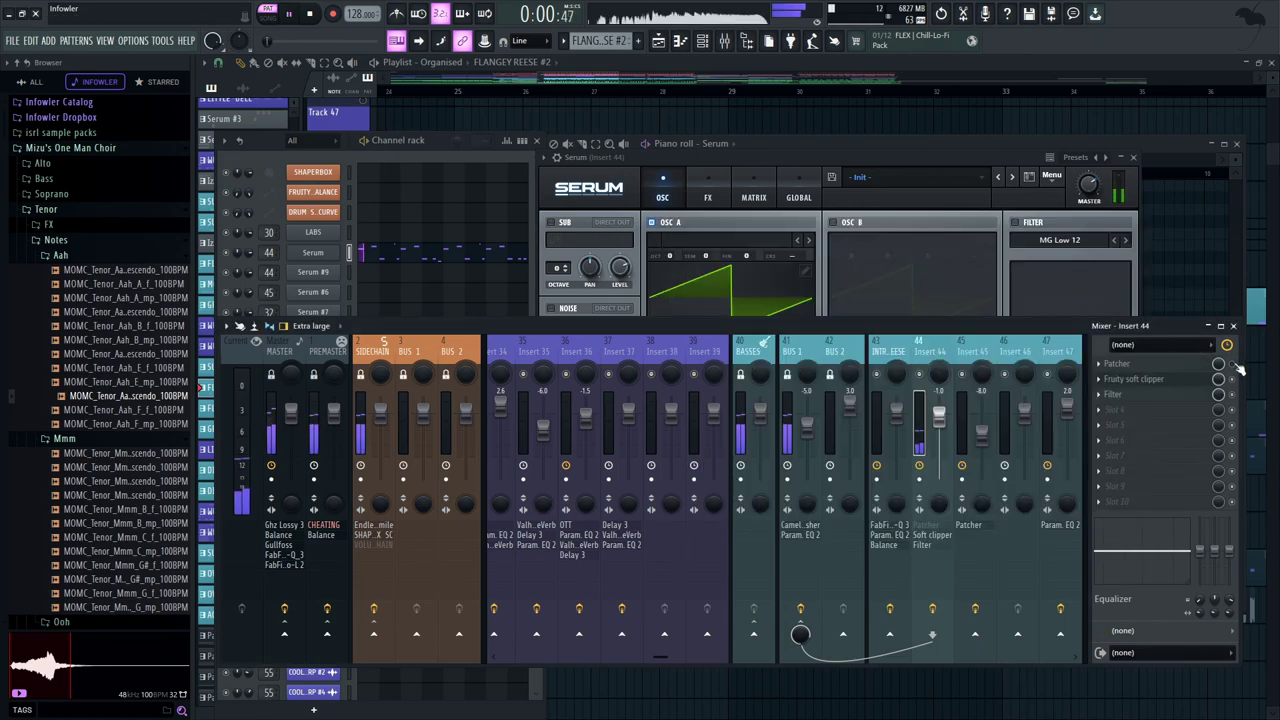
key(space)
Isolate the GROWL track in the playlist, play it, and open its Serum #6 patch to check the sound settings
key(space)
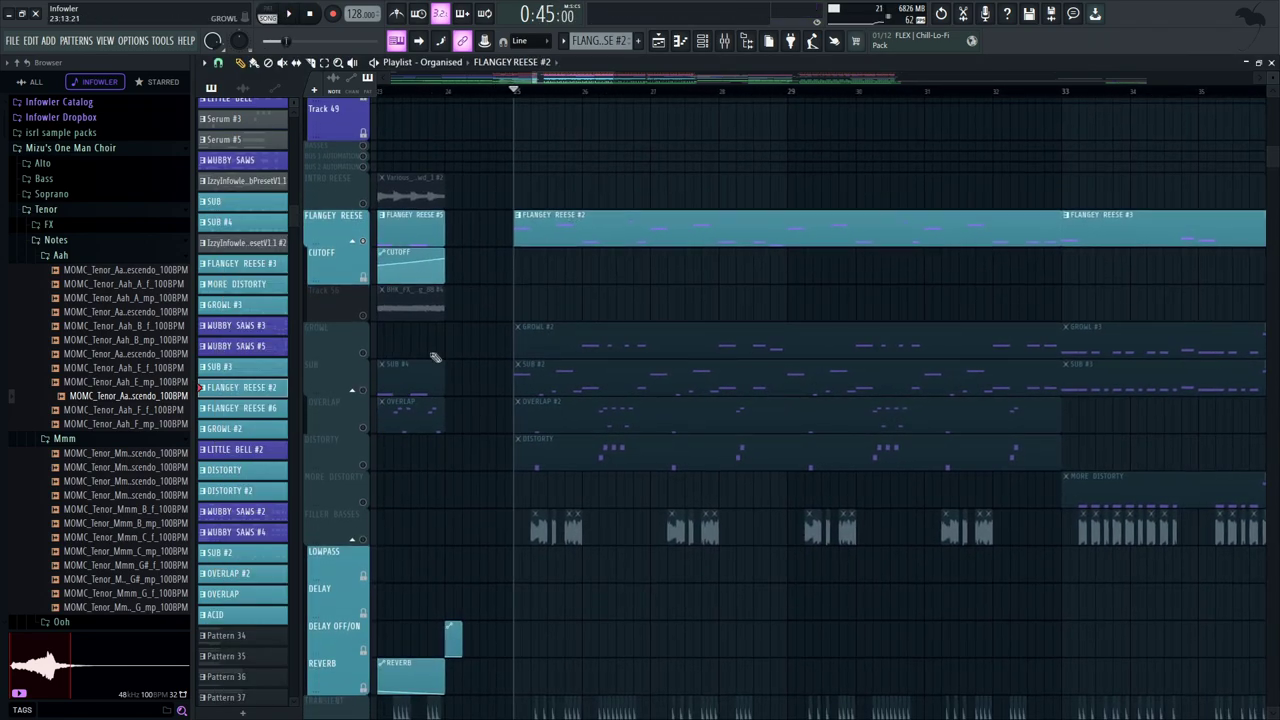
key(space)
right_click(364, 352)
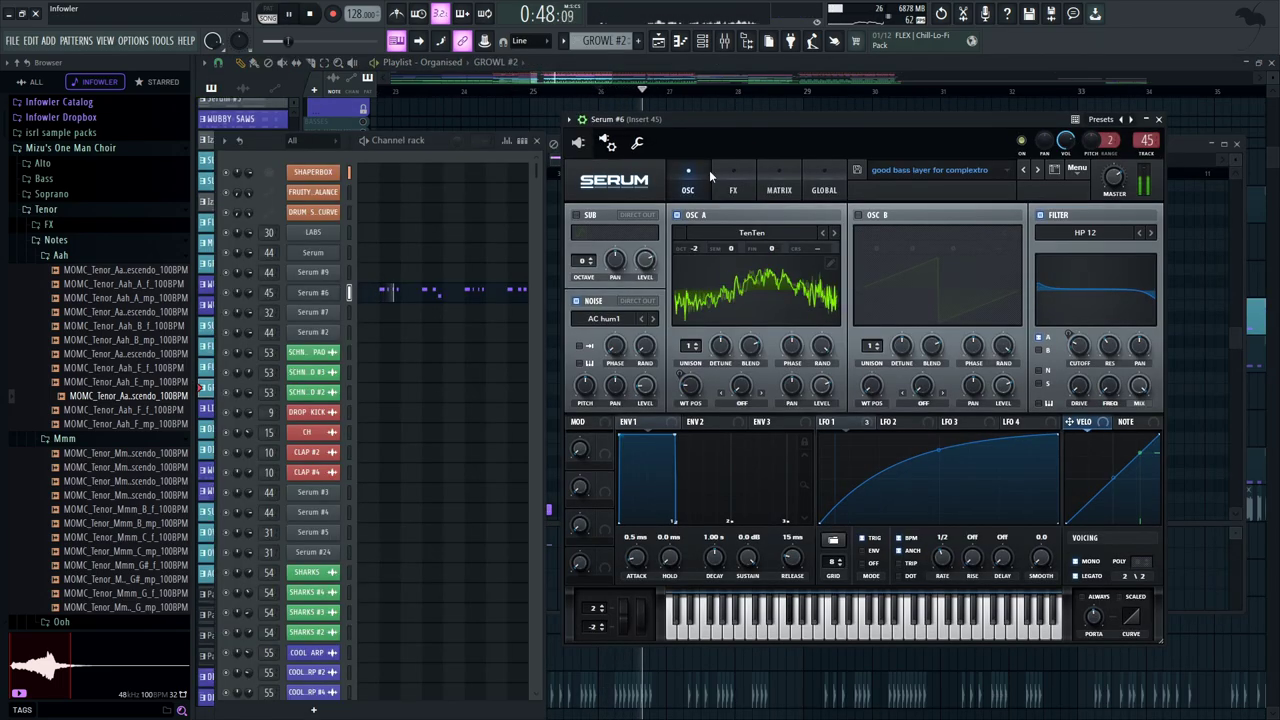
click(731, 184)
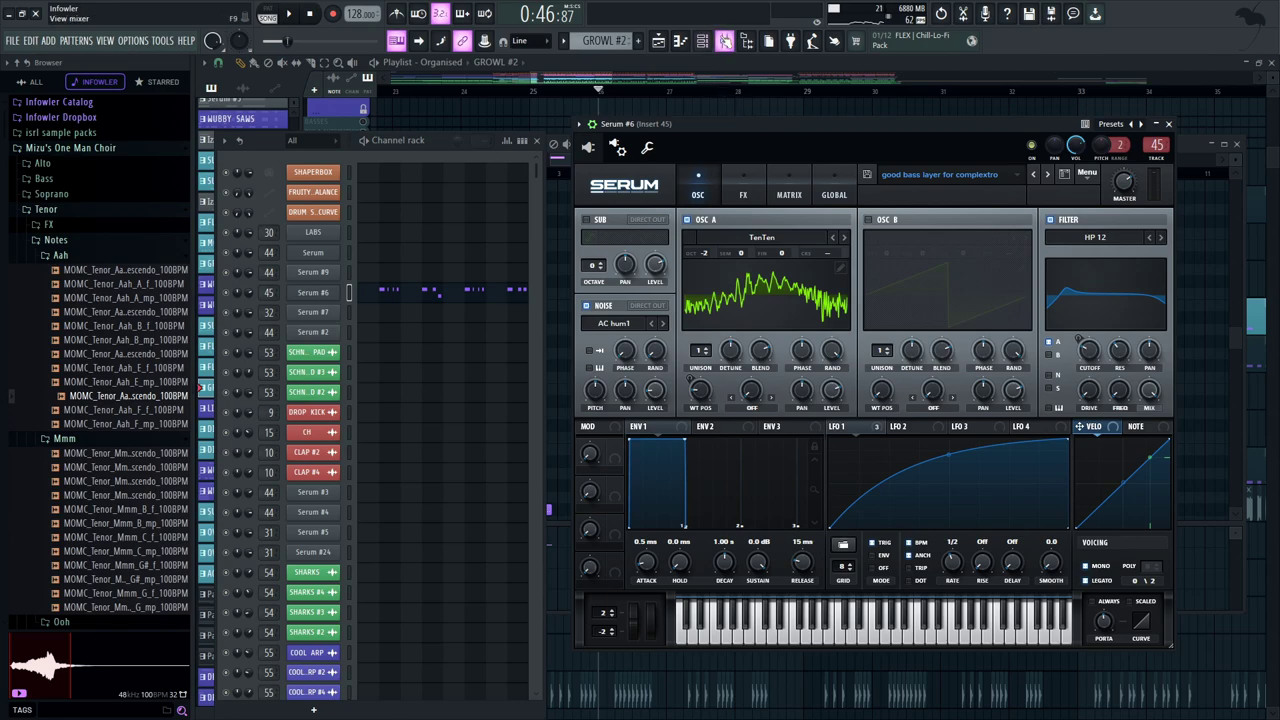
Check the Patcher effect with Izzy Phat Rack V1.4 on the growl's Insert 45 mixer track
click(724, 40)
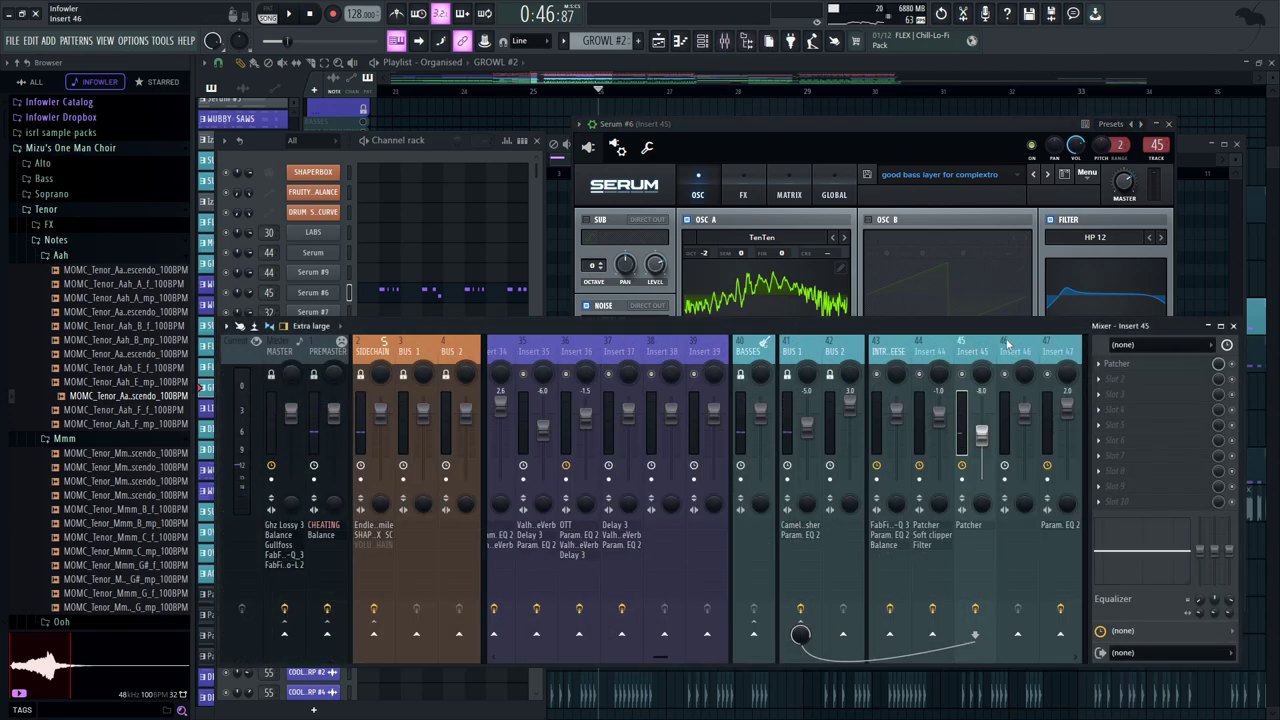
click(1143, 365)
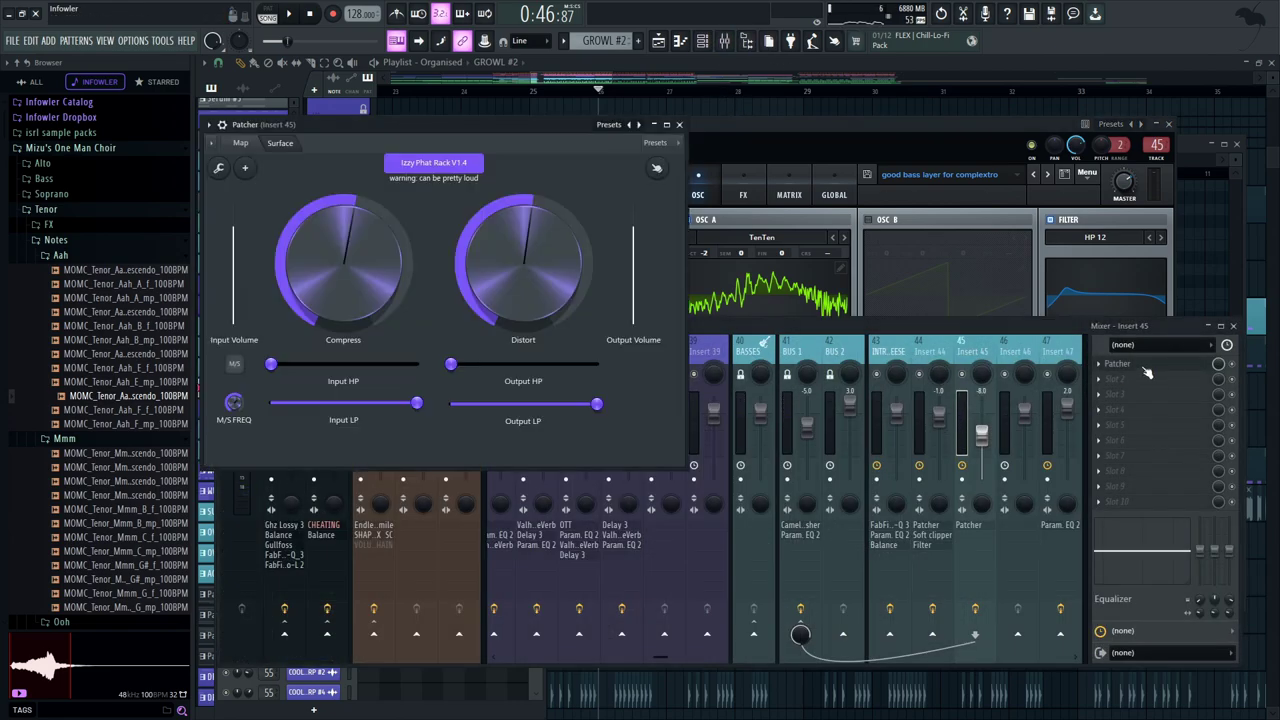
click(680, 125)
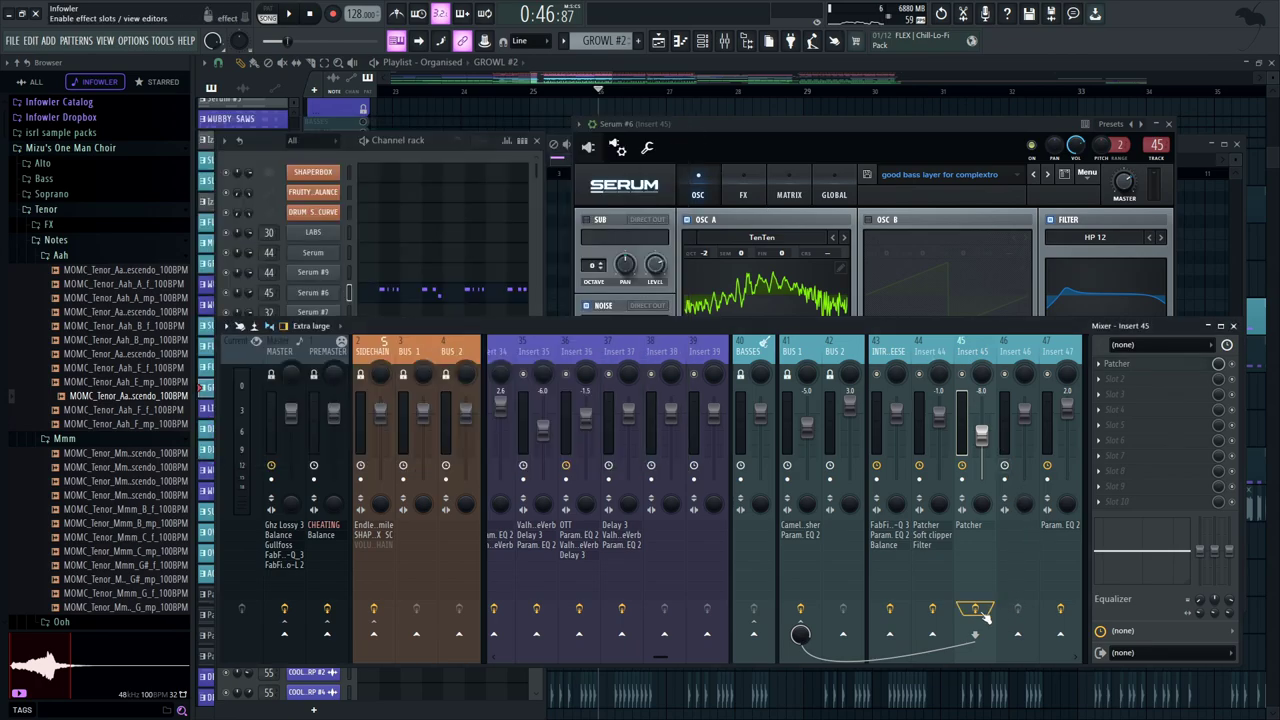
Compare the growl with Serum's HP 12 filter switched off and on by playing short passes
drag(848, 126, 855, 120)
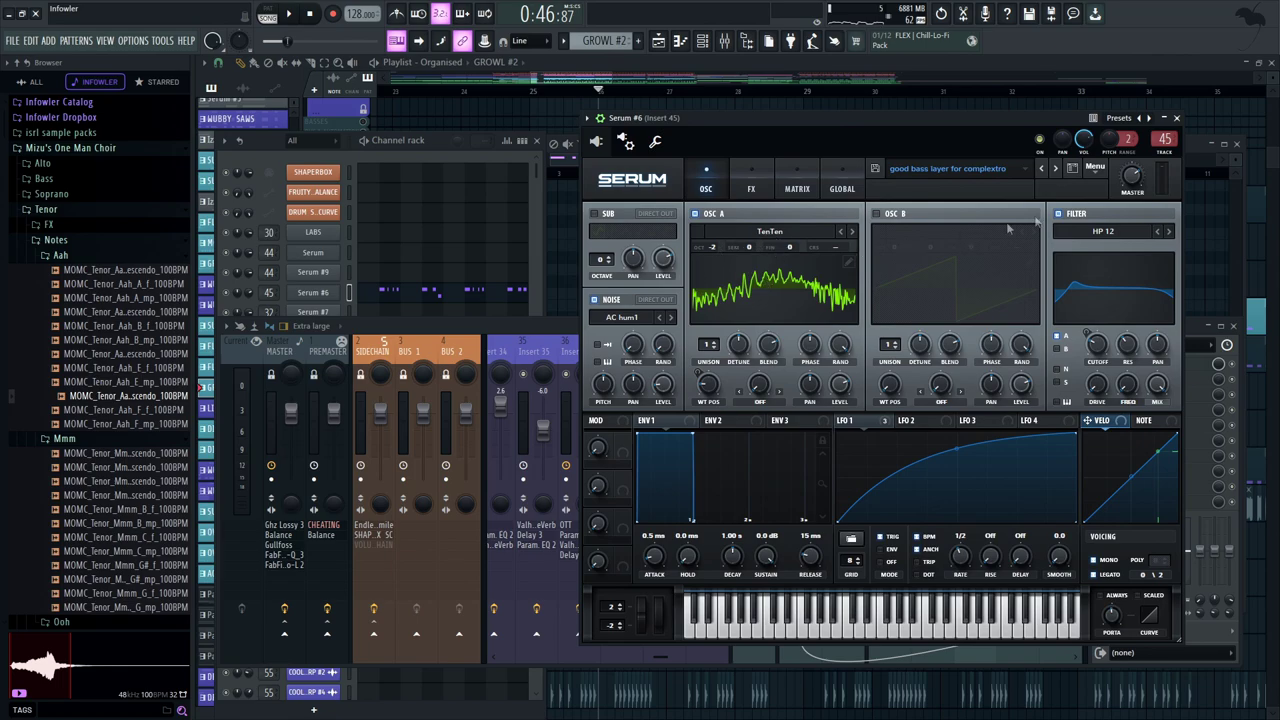
click(1058, 214)
key(space)
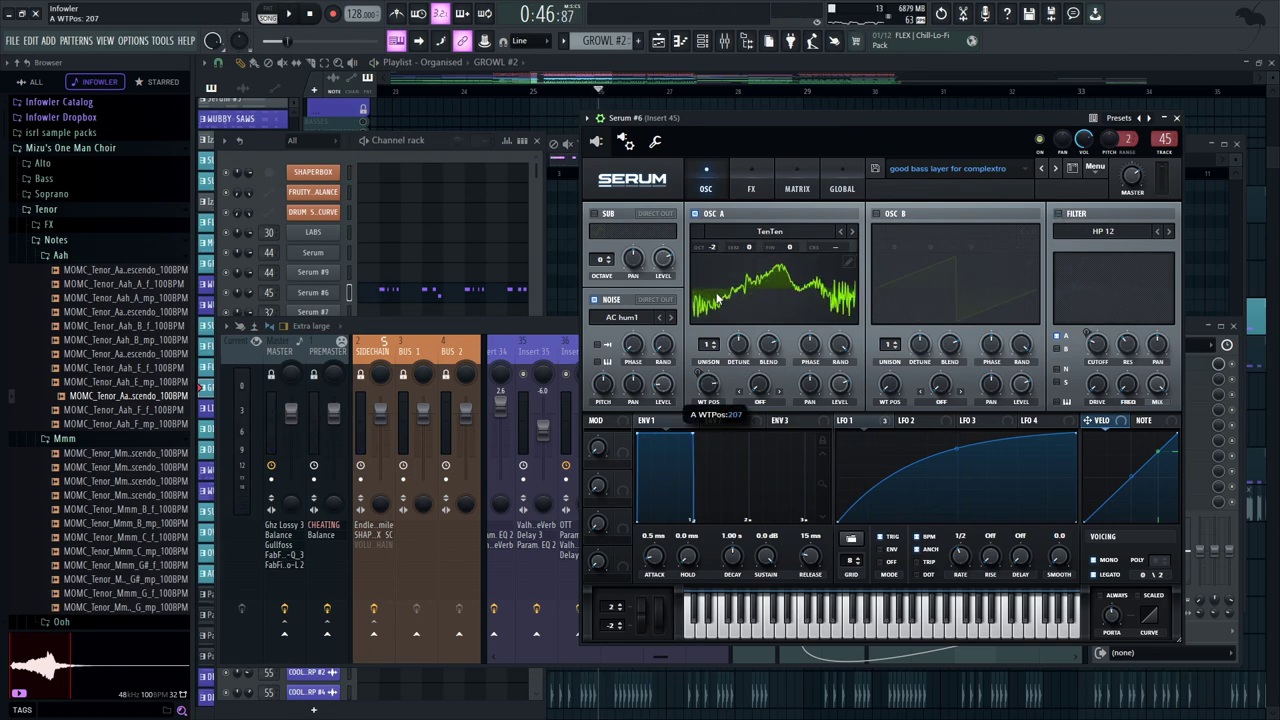
key(space)
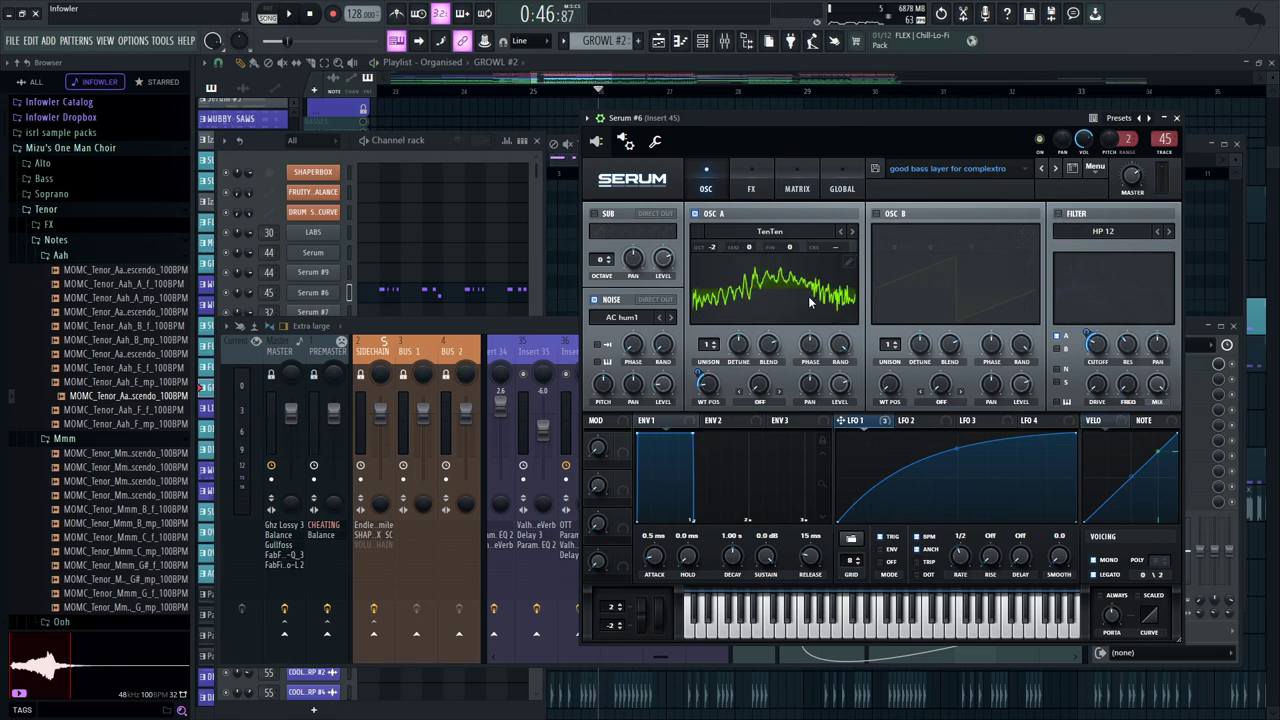
click(1058, 214)
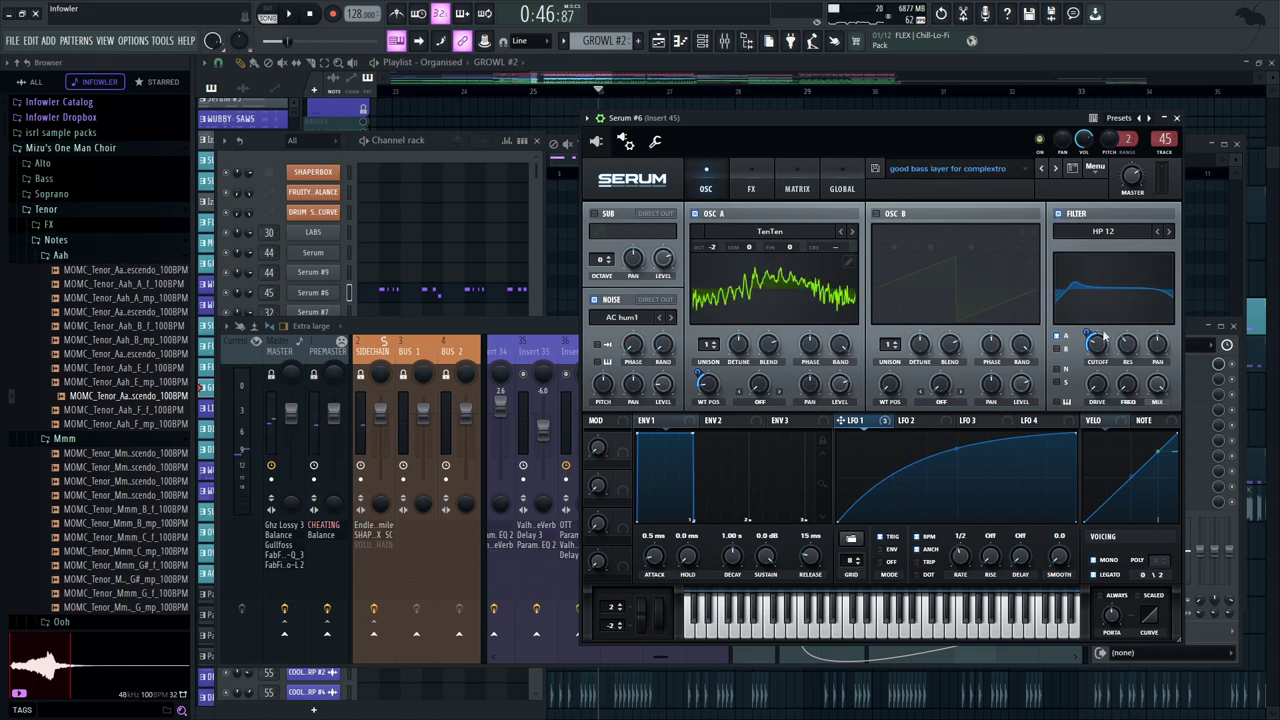
key(space)
key(space)
key(space)
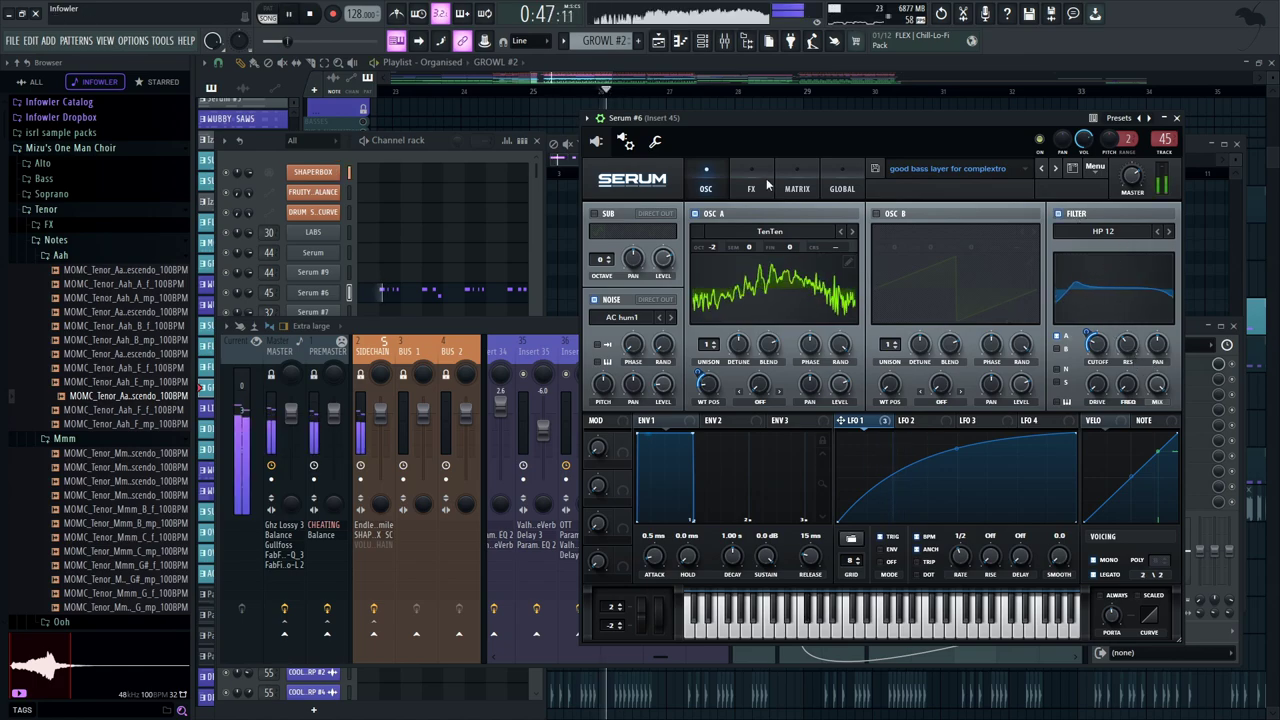
Show Serum's effects rack and play the growl with the Hyper/Dimension and Compressor modules switched off
click(765, 186)
key(space)
click(605, 337)
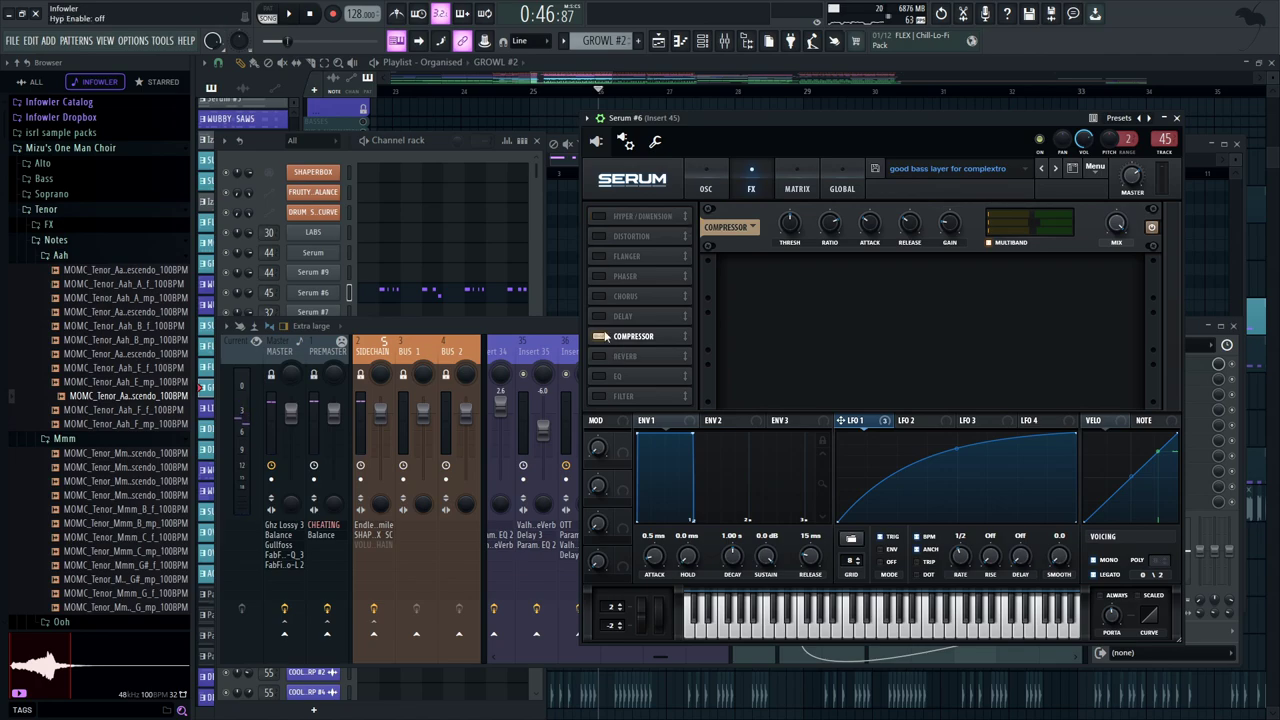
click(597, 336)
key(space)
key(space)
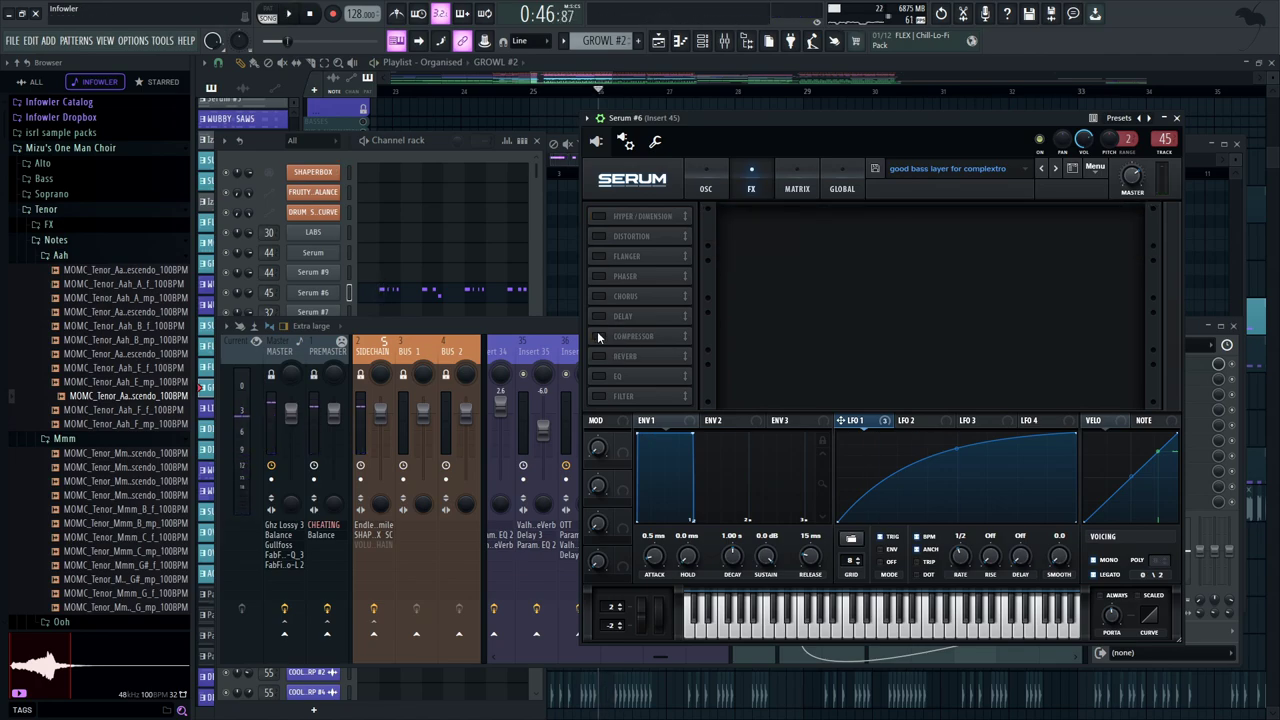
key(space)
key(space)
Re-enable Serum's multiband Compressor and replay the growl
click(597, 336)
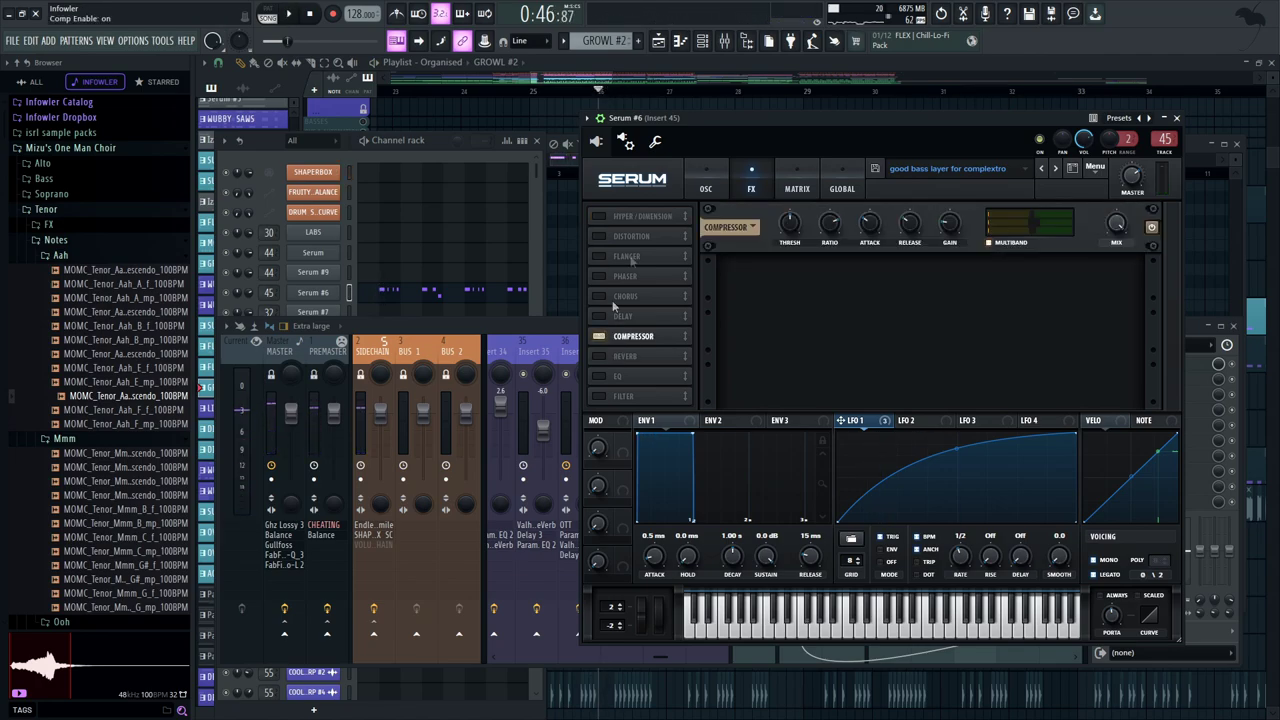
drag(741, 118, 751, 120)
key(space)
key(space)
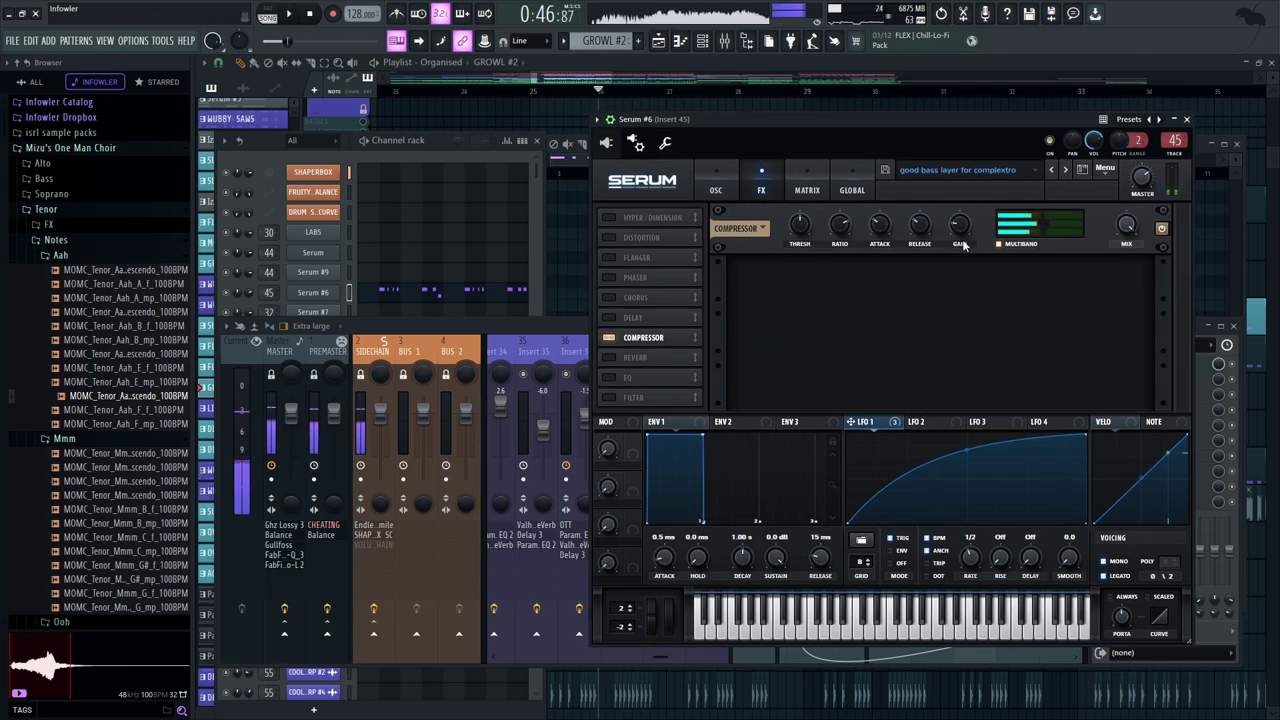
Re-enable Serum's Hyper/Dimension effect, replay the growl, and check the modulation assigned to the Hyper mix
click(609, 216)
drag(755, 125, 739, 118)
key(space)
key(space)
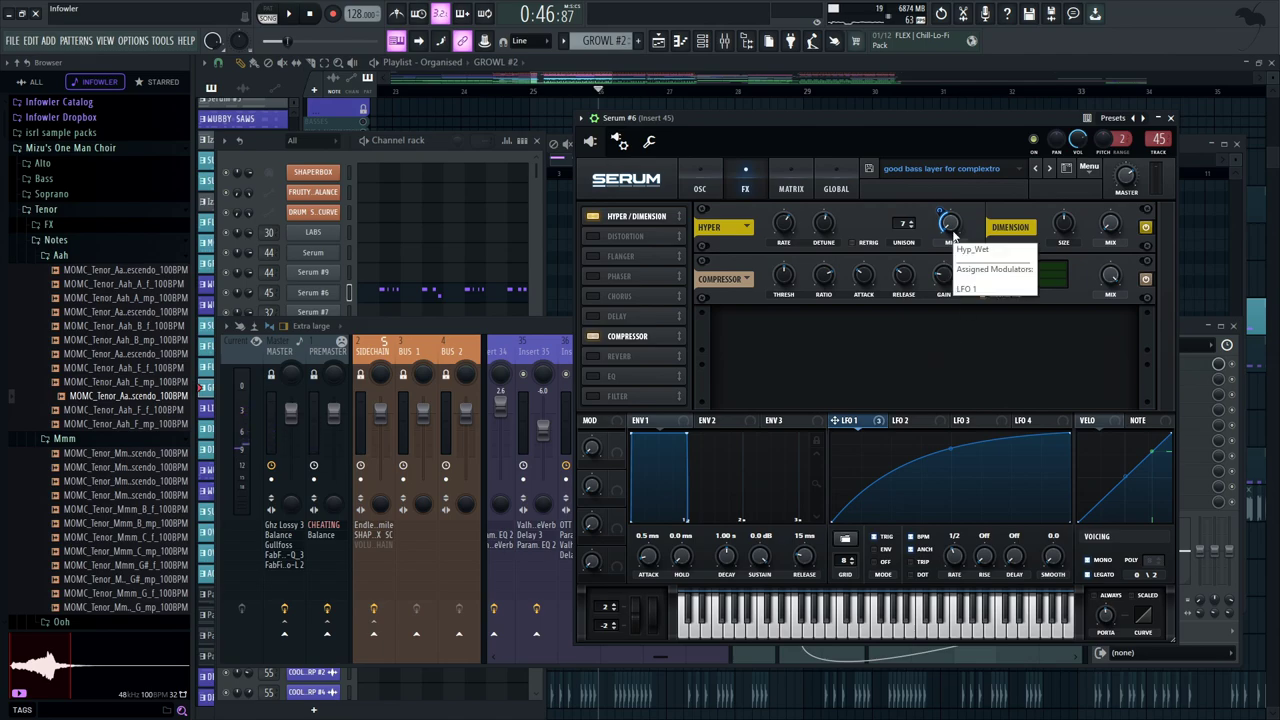
drag(903, 114, 904, 112)
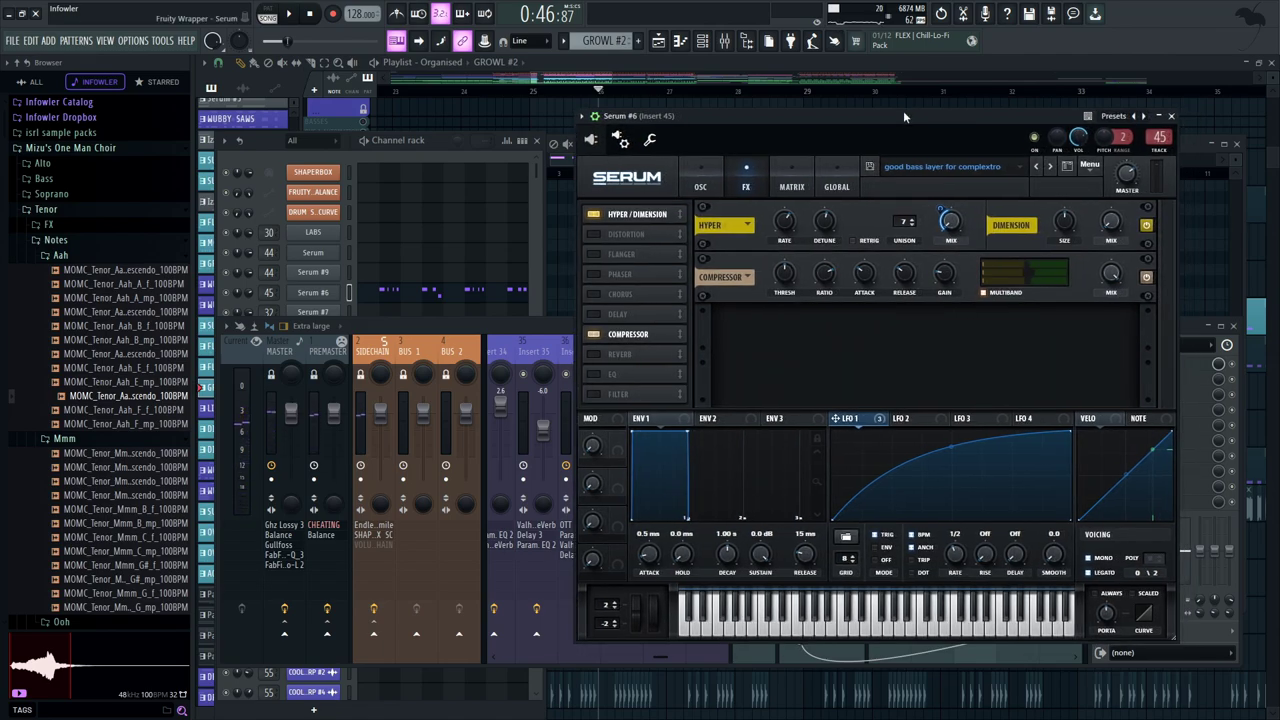
key(space)
key(space)
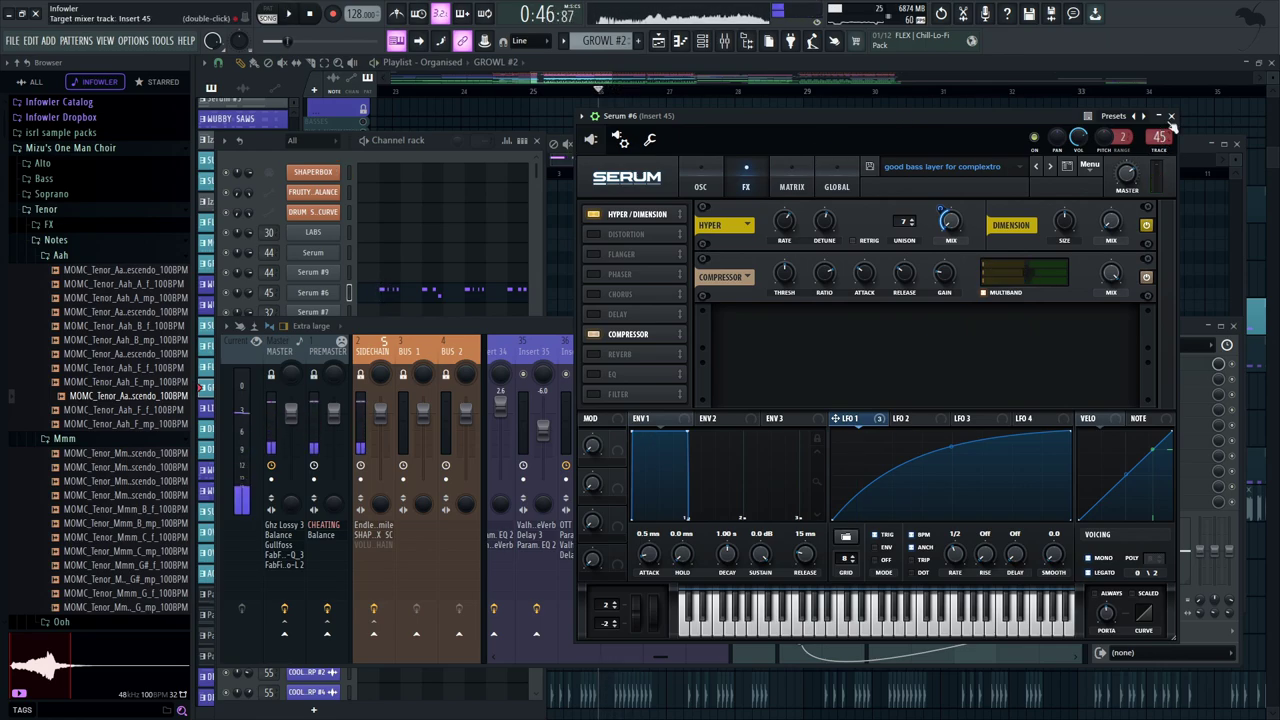
Return Serum to its oscillator page, close it, and play the growl together with the flangey reese
click(703, 186)
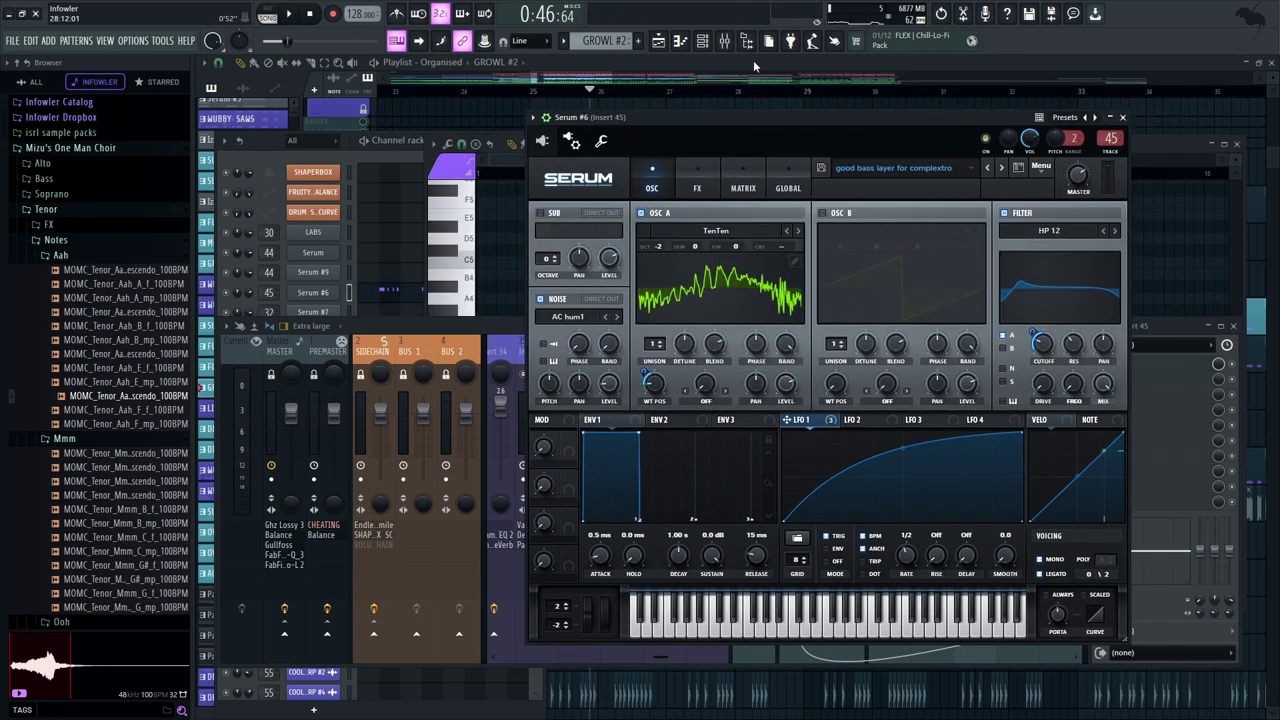
click(1173, 117)
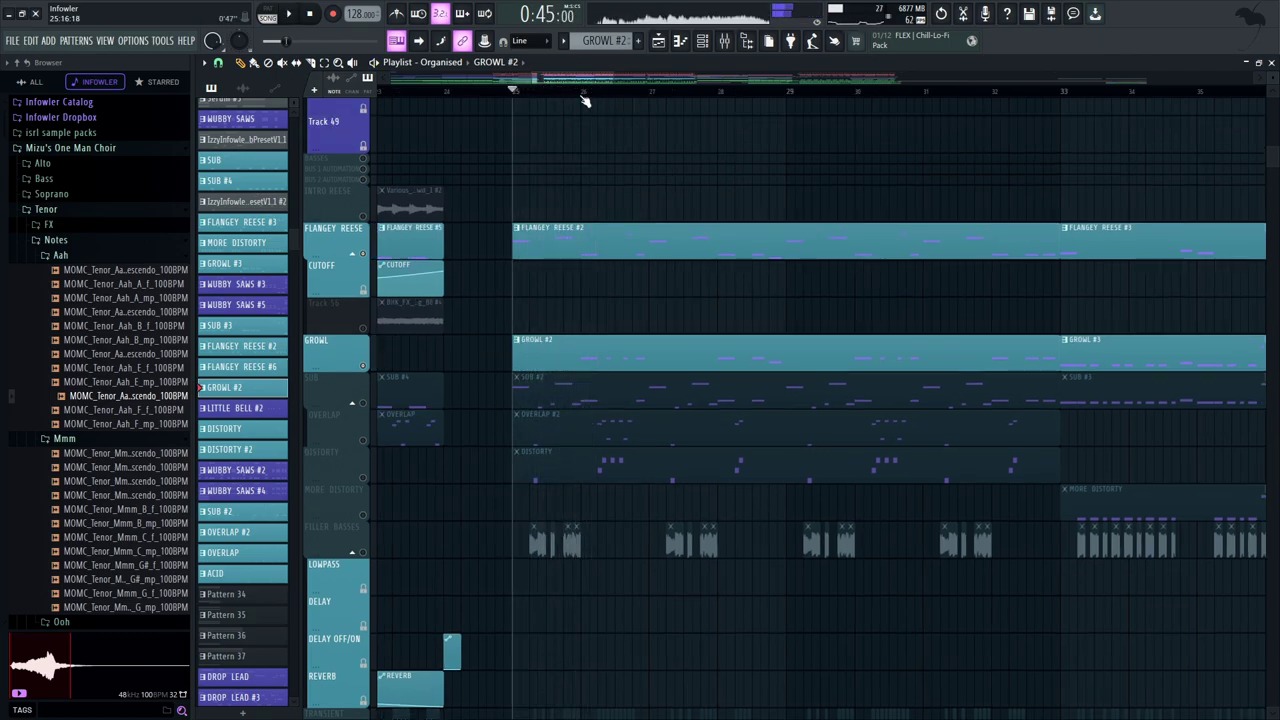
key(space)
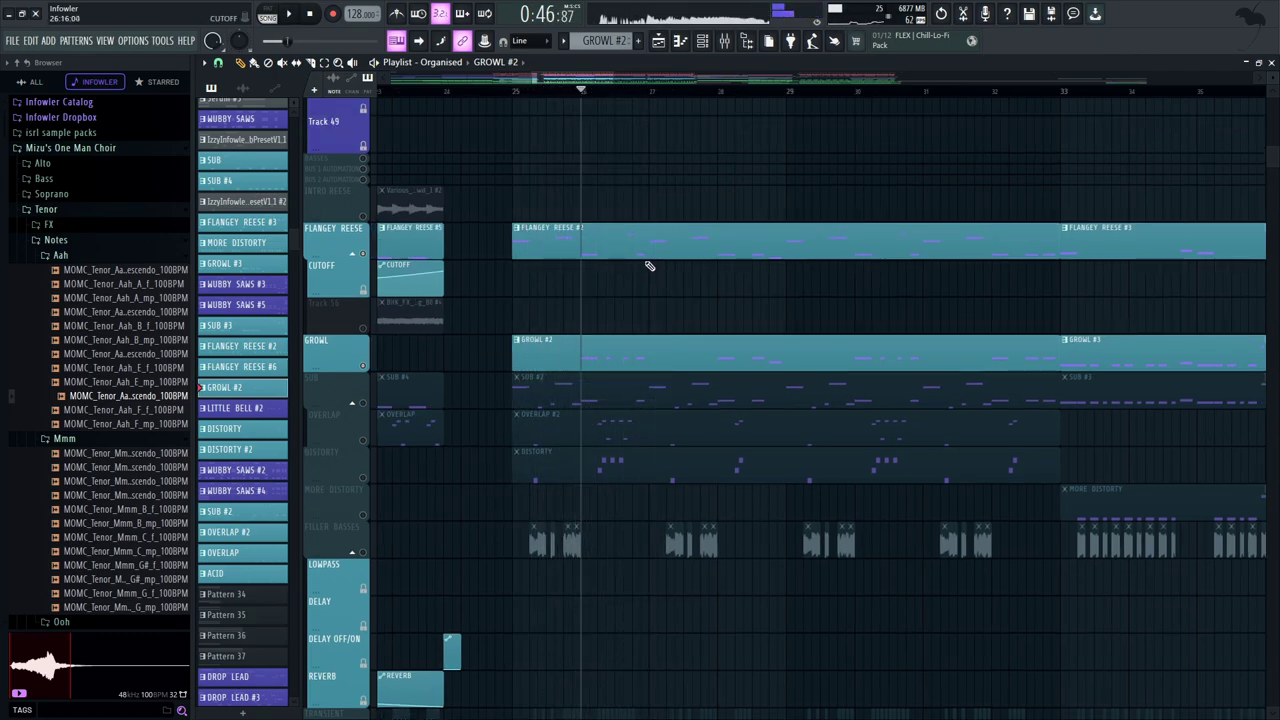
Mute the FLANGEY REESE track beside the growl, expand its track group, and unmute it again
click(362, 254)
click(362, 254)
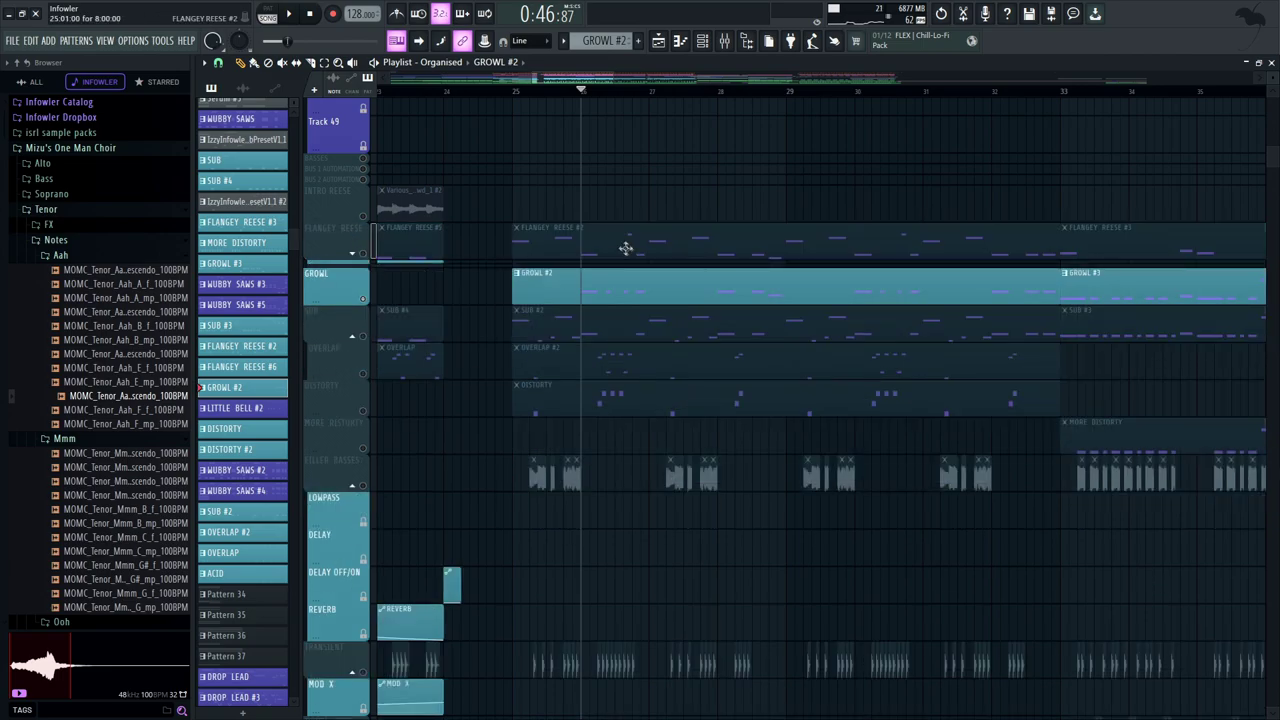
click(355, 260)
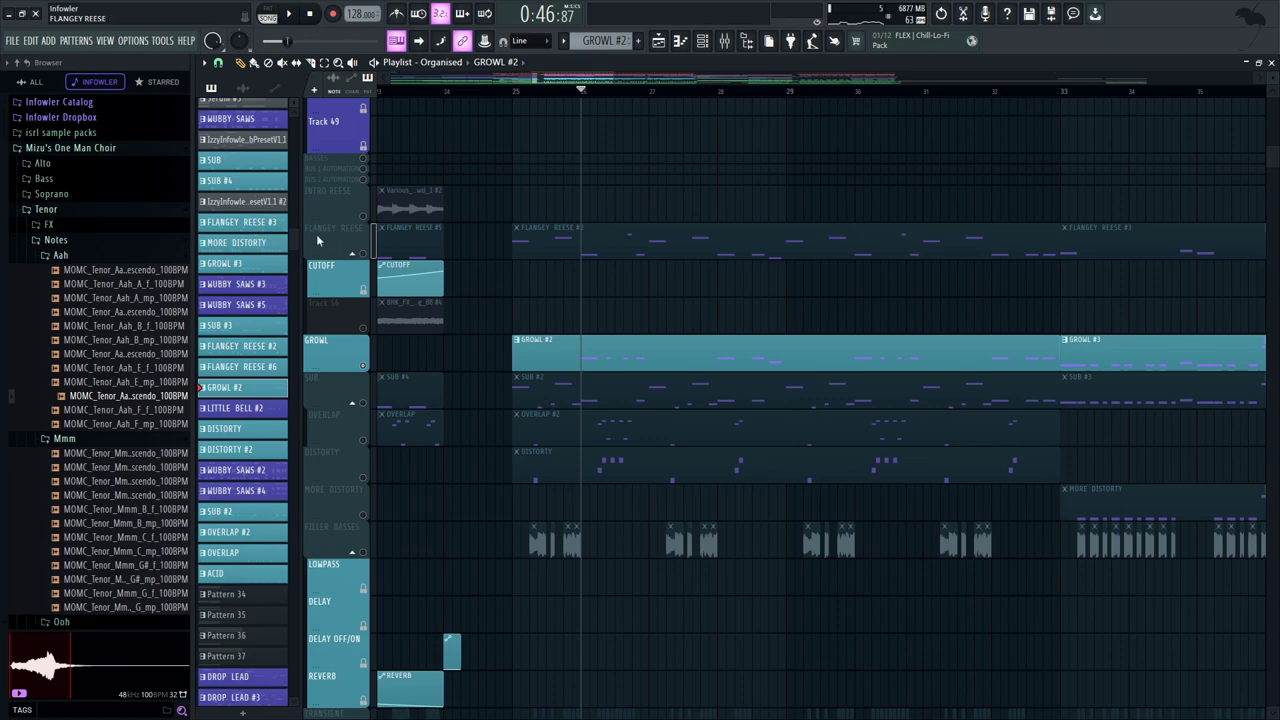
click(362, 254)
Open the SUB #2 pattern's notes in the piano roll and play the sub with the reese and growl
scroll(640, 190, down, 1)
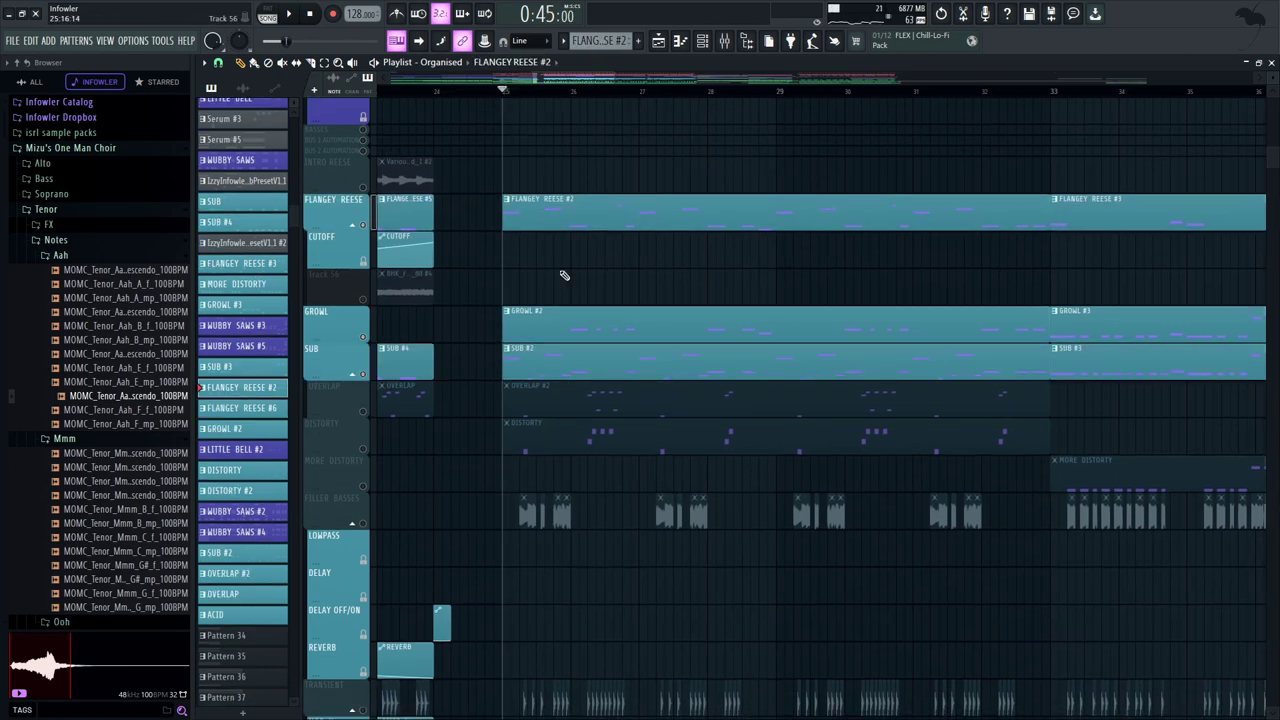
scroll(652, 269, down, 1)
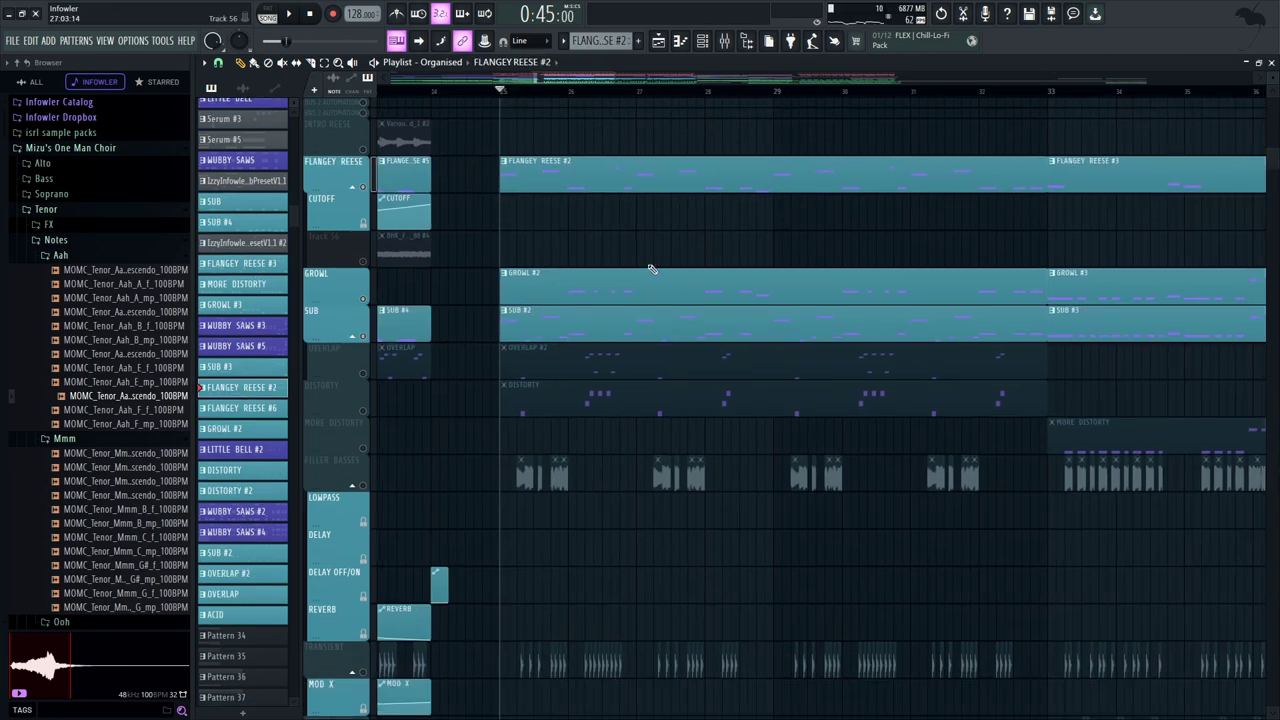
scroll(652, 271, up, 2)
double_click(620, 380)
key(space)
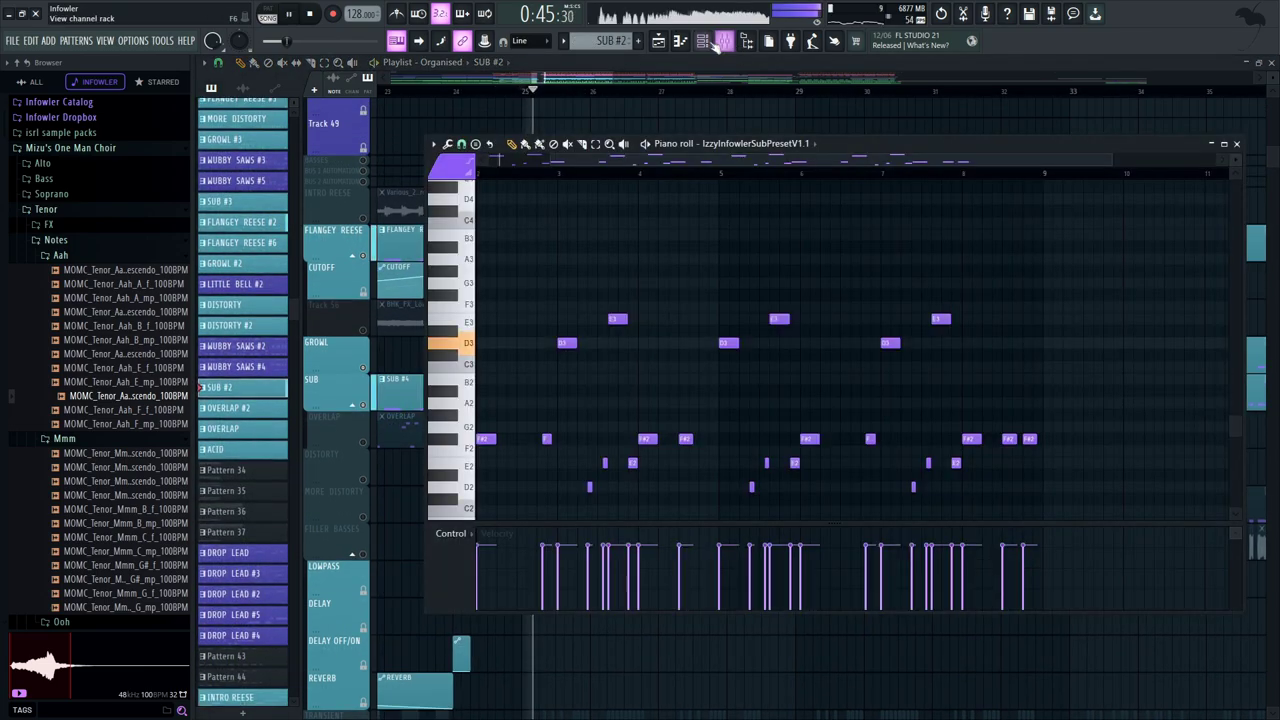
Stop playback, open the sub's IzzyInfowlerSubPresetV1.1 instrument from the channel rack, examine its controls, and close it
click(703, 41)
scroll(451, 354, down, 10)
key(space)
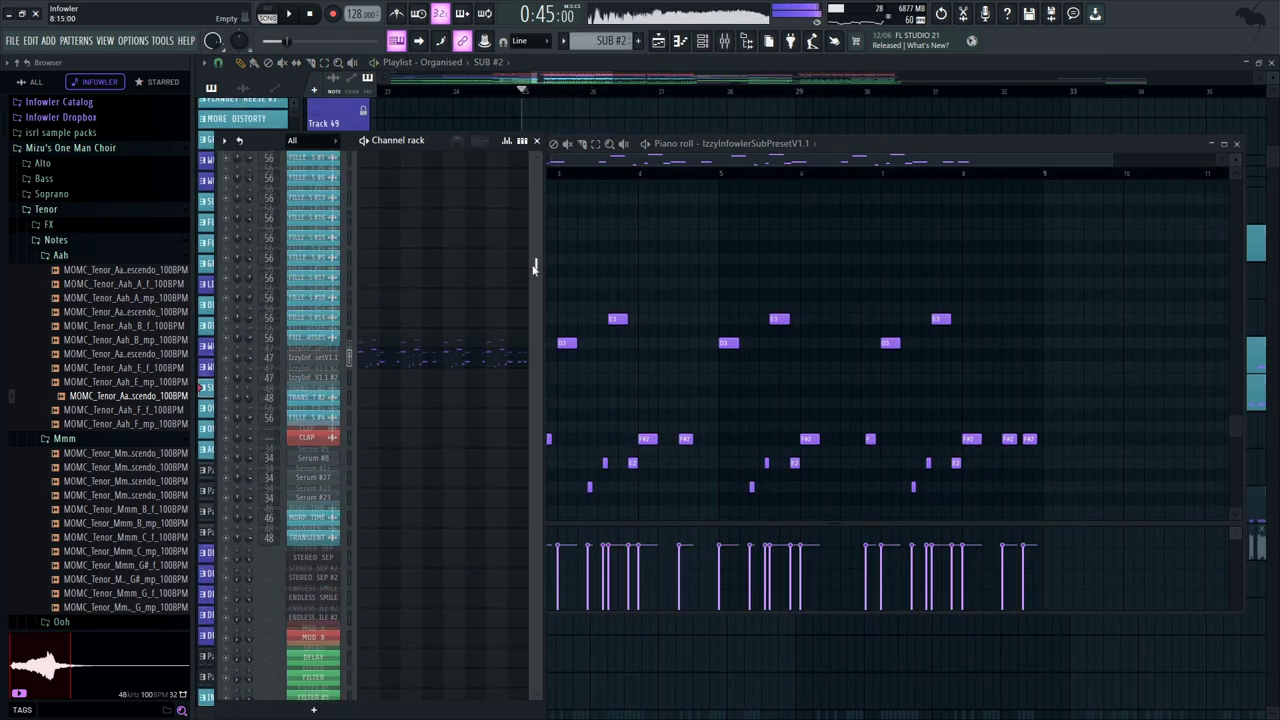
click(266, 12)
click(328, 314)
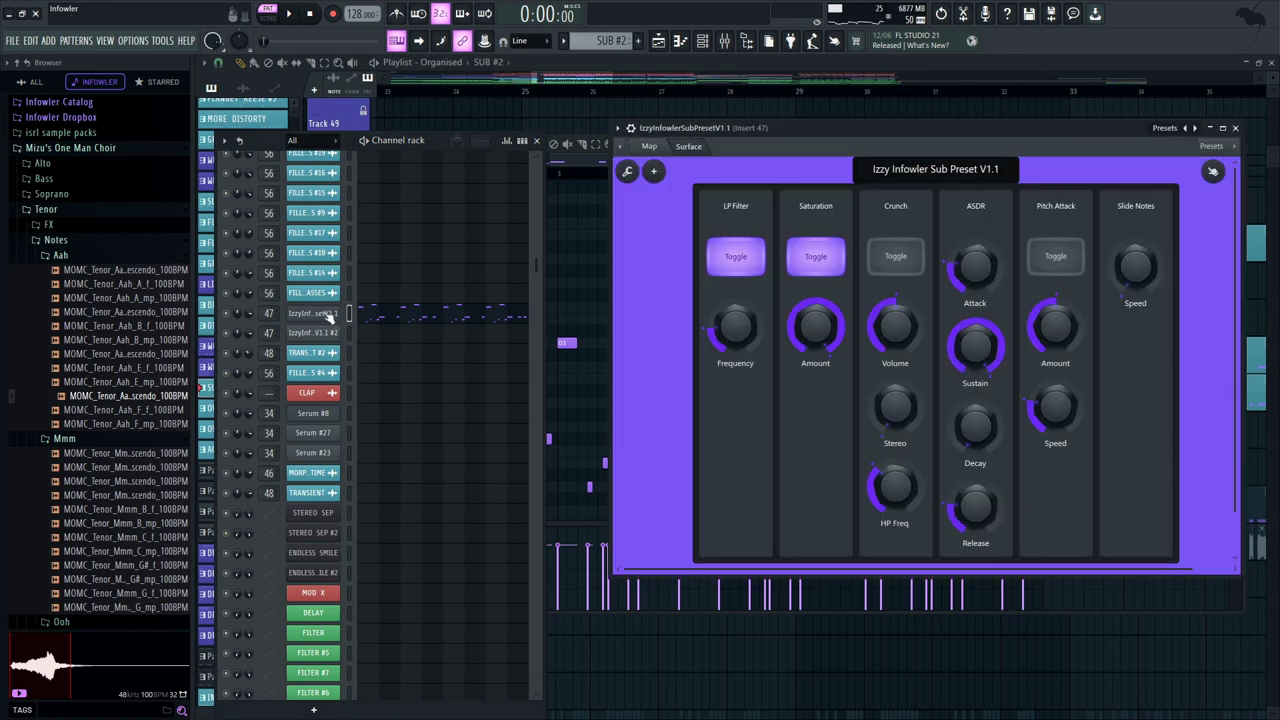
drag(763, 150, 681, 168)
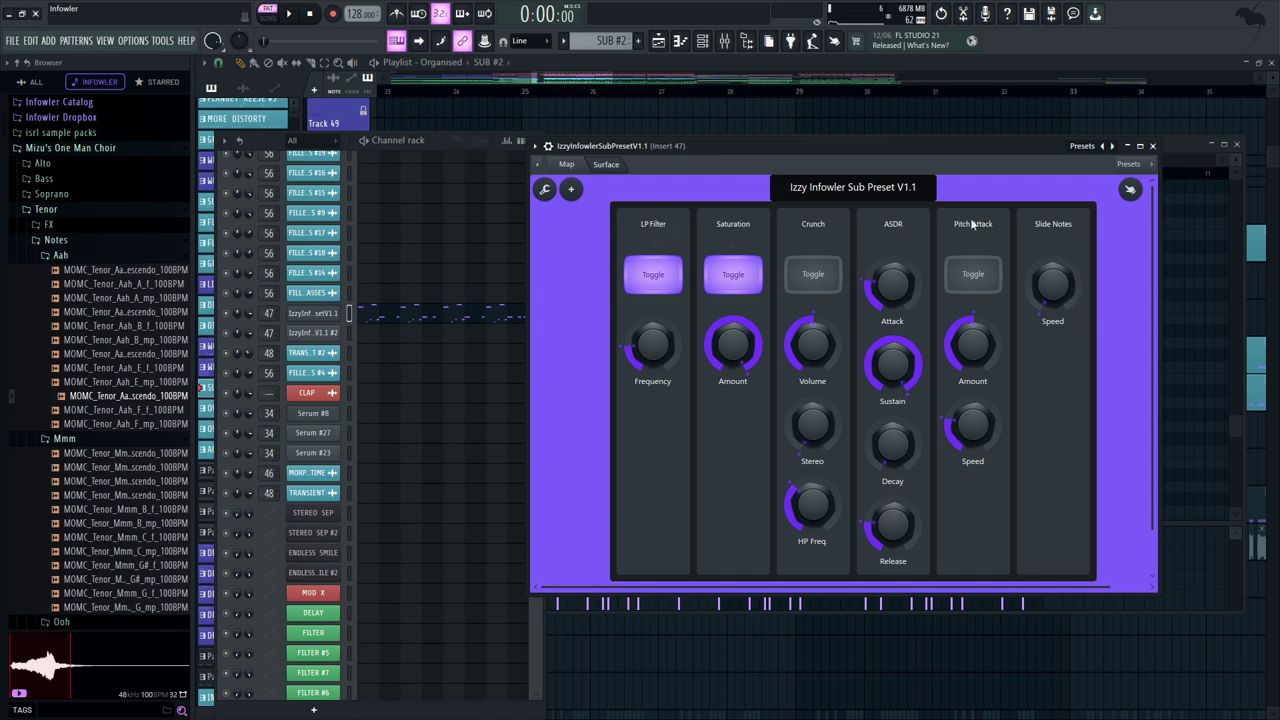
click(1152, 146)
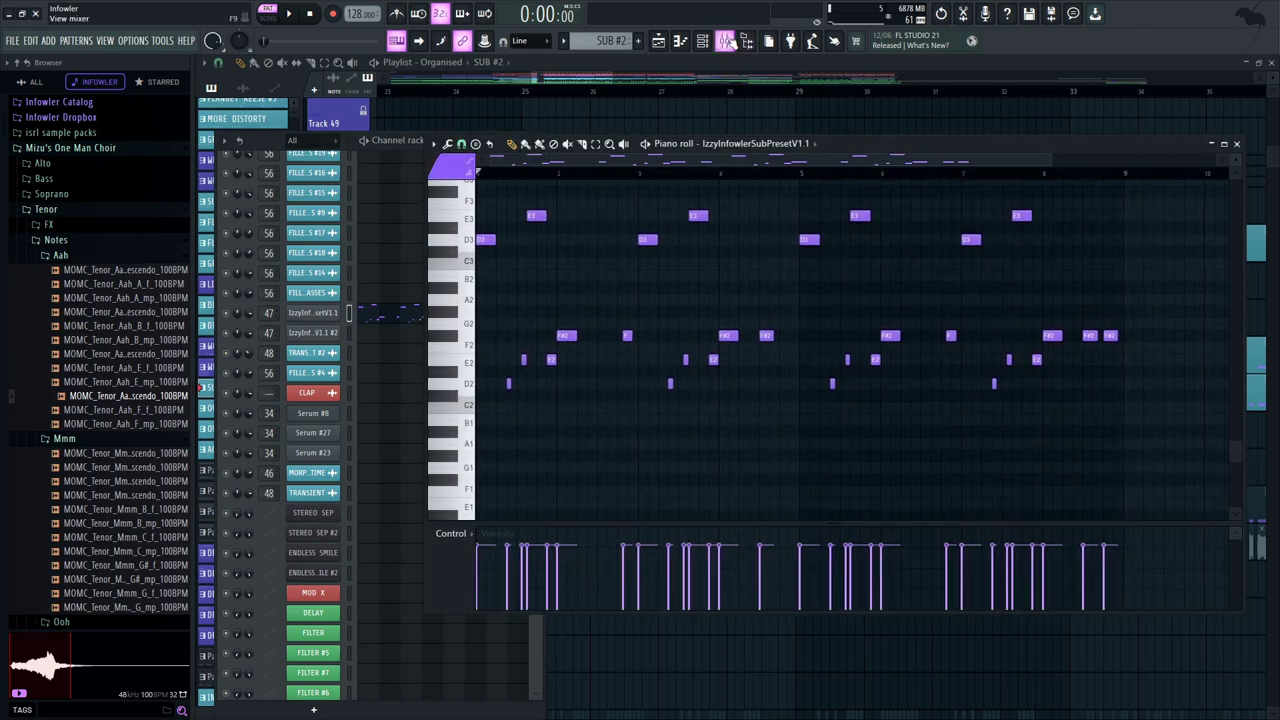
Show the sub's mixer track, Insert 47, and play the SUB #2 pattern to check its effects
key(F9)
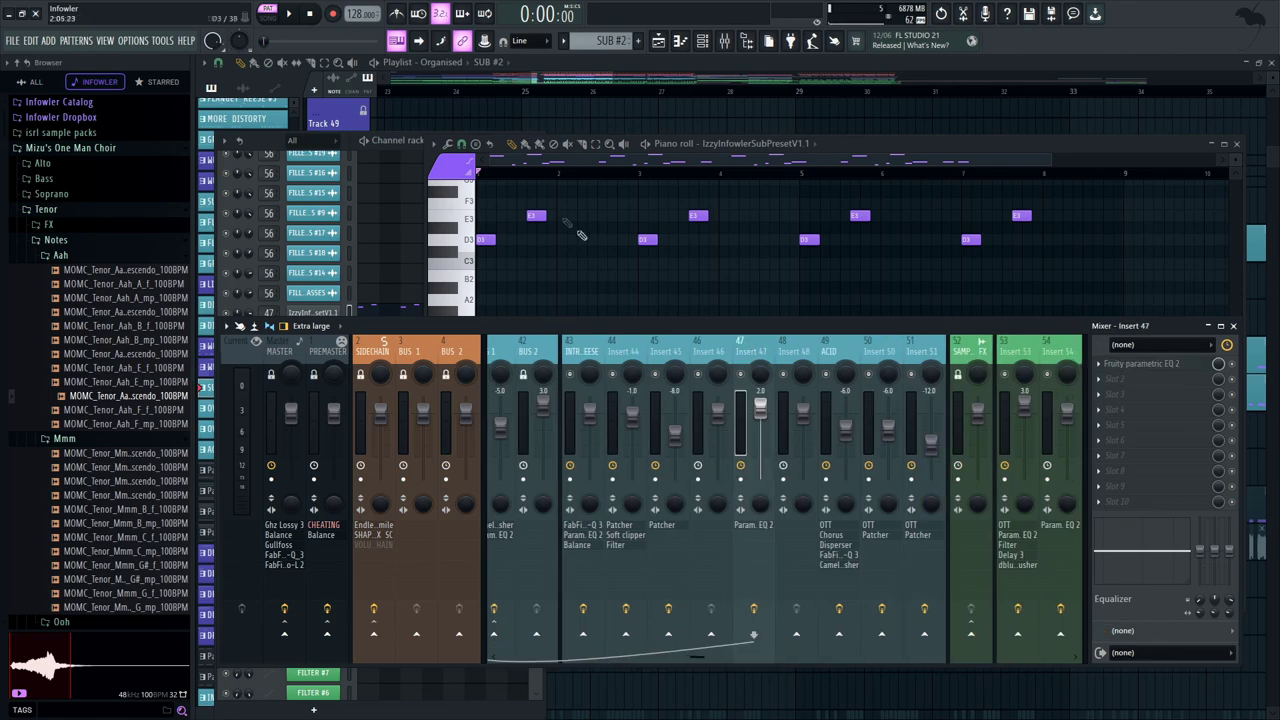
key(space)
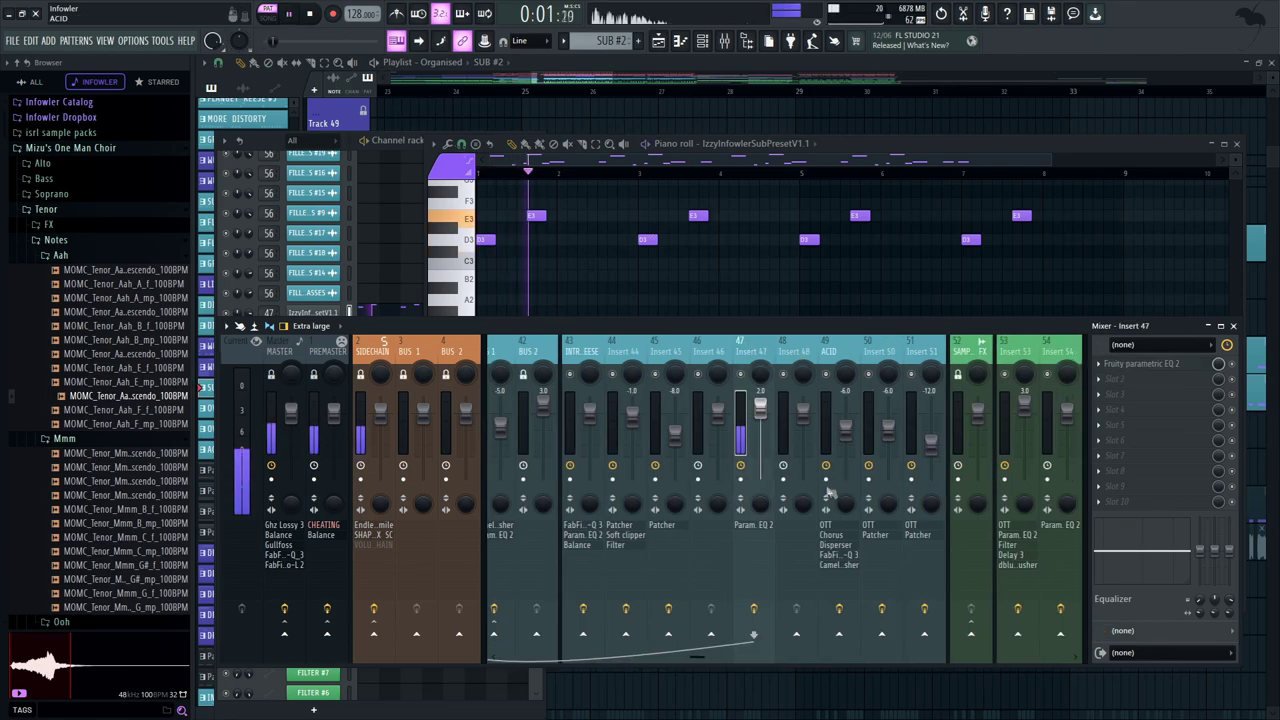
drag(768, 268, 752, 421)
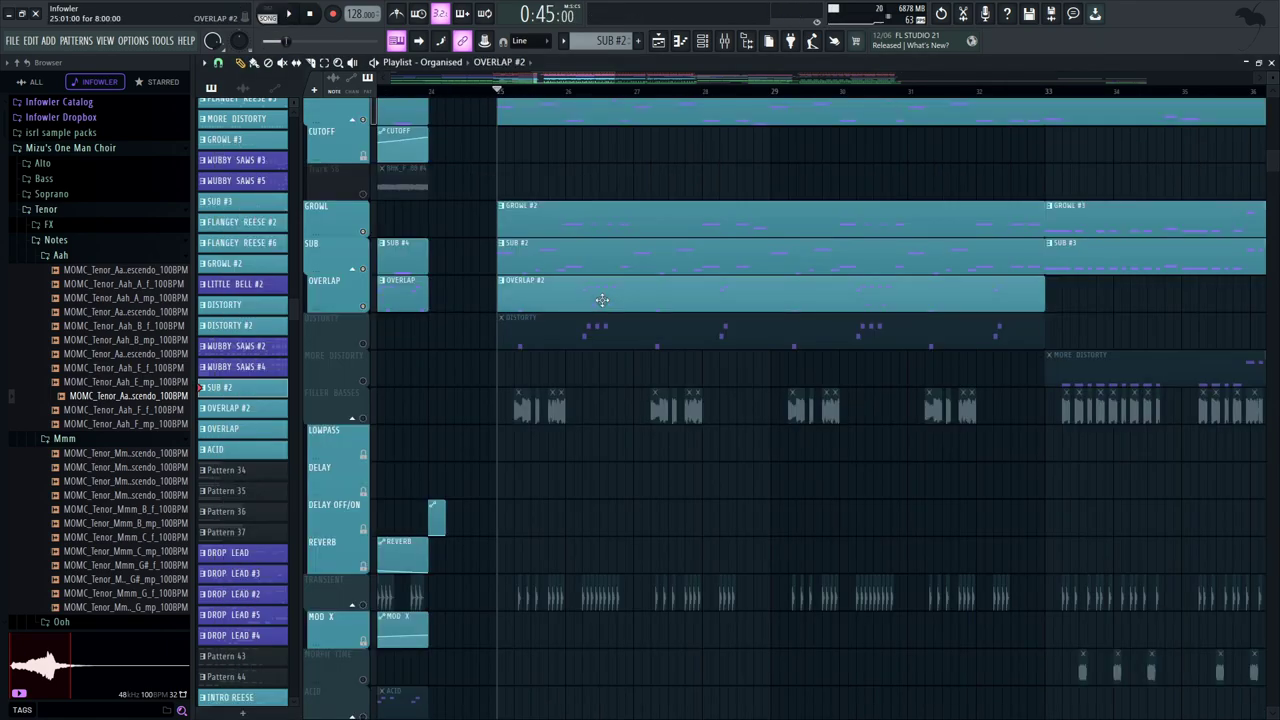
Open the OVERLAP #2 pattern's notes and instrument, play it alone, and play it with the other basses from bar 25
key(F7)
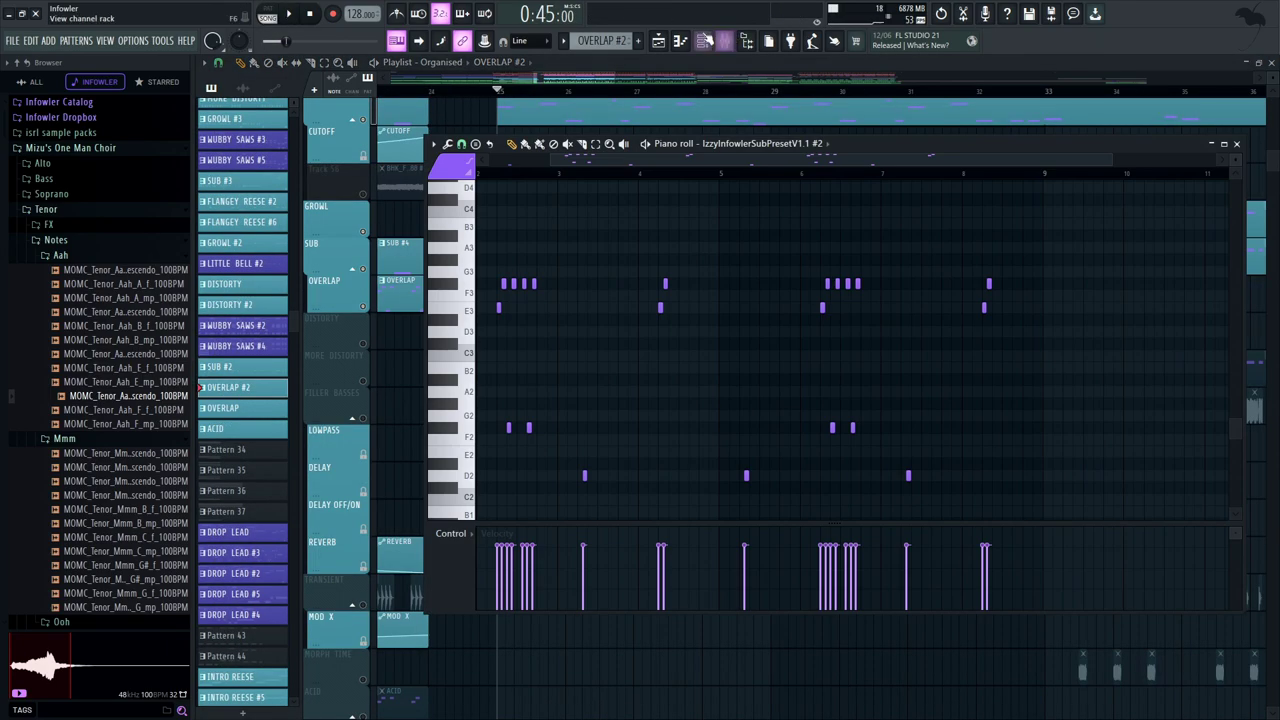
key(F6)
click(331, 336)
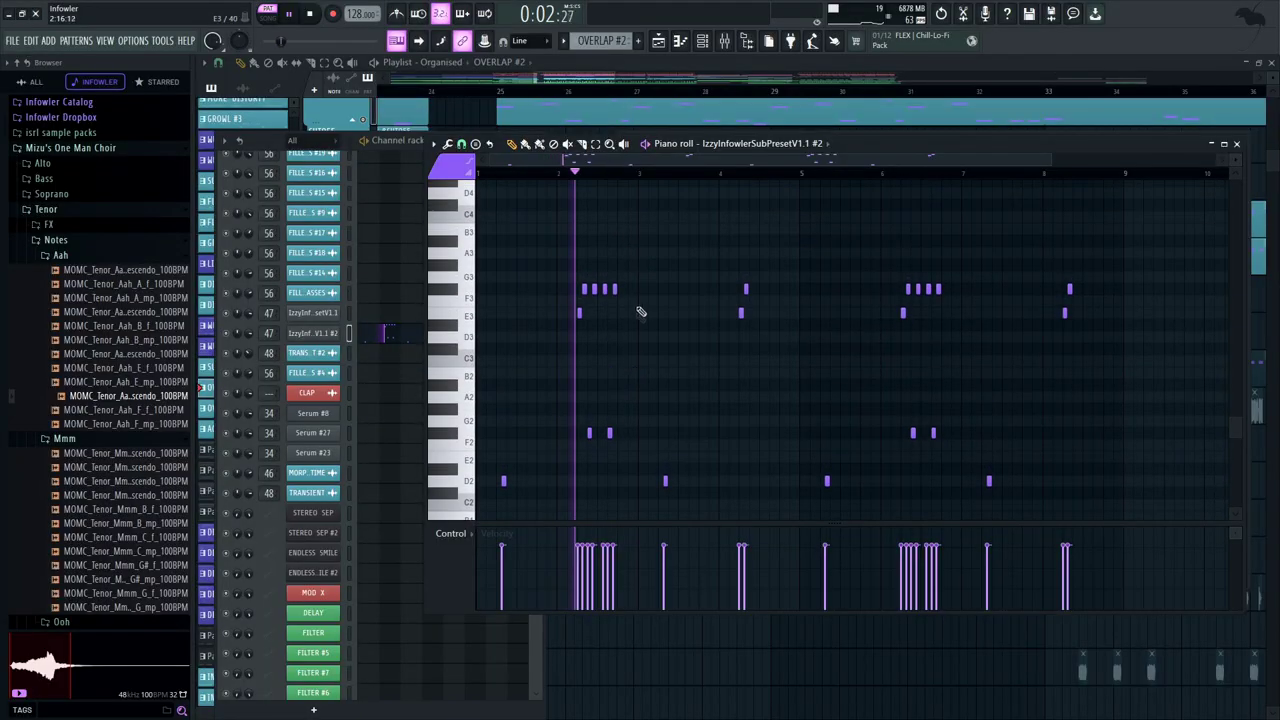
click(644, 72)
key(space)
click(500, 90)
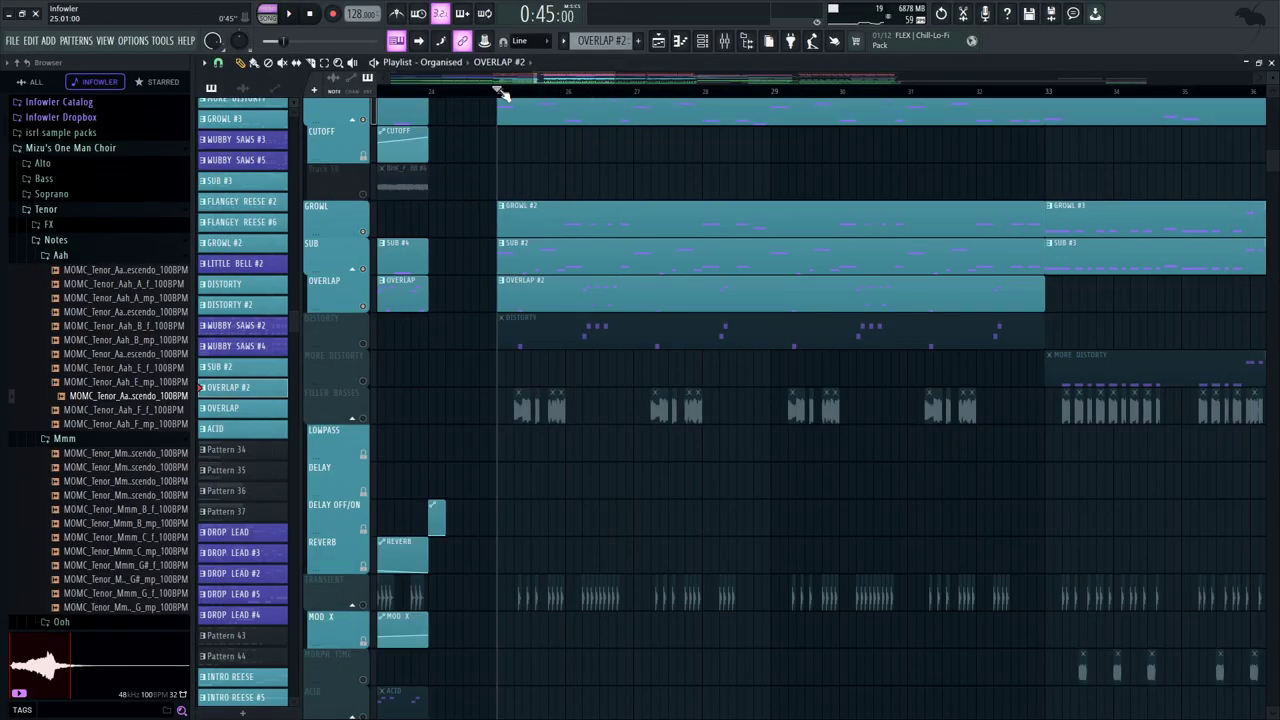
key(space)
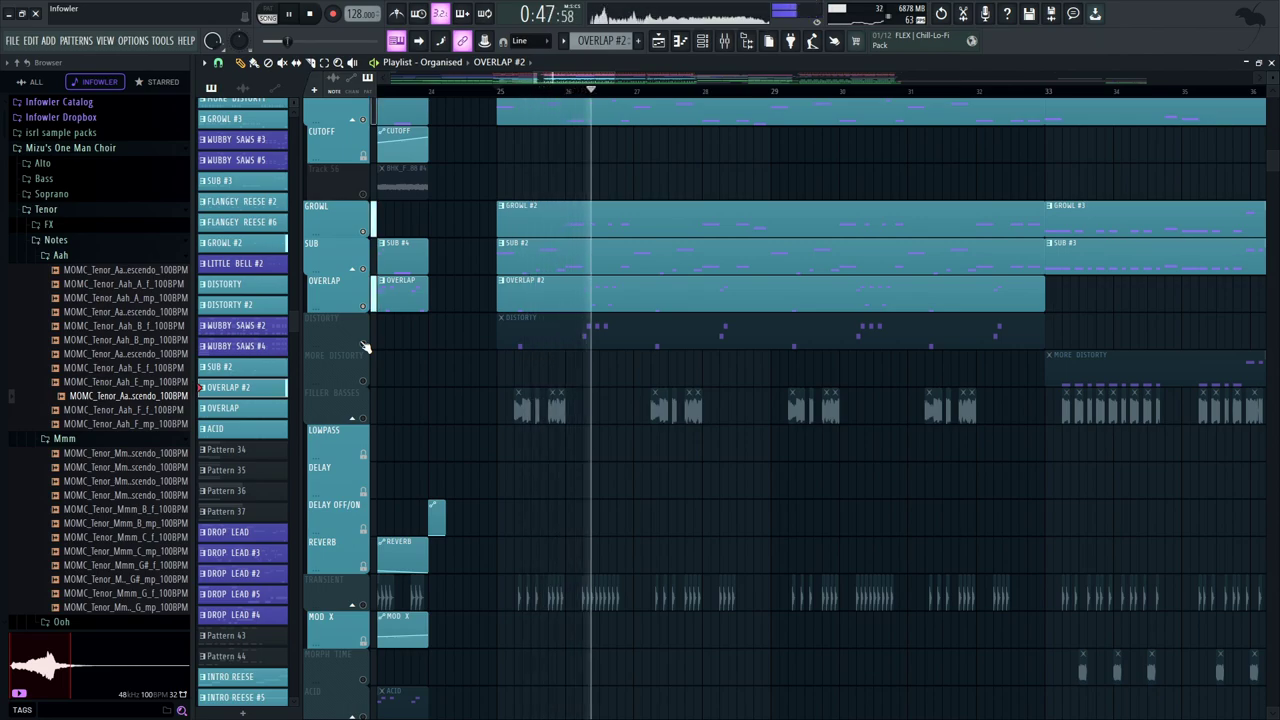
Solo the DISTORTY track, open its pattern's notes in the piano roll, and play it
right_click(364, 345)
key(space)
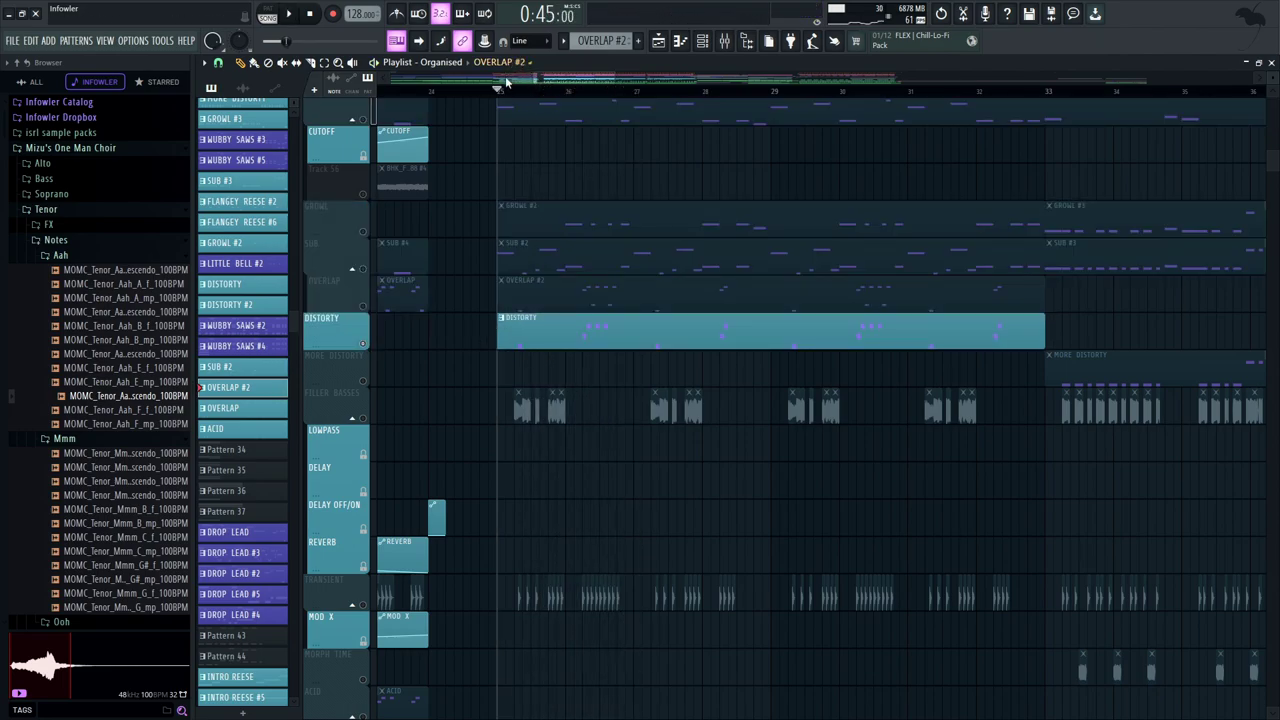
click(513, 325)
double_click(566, 320)
key(space)
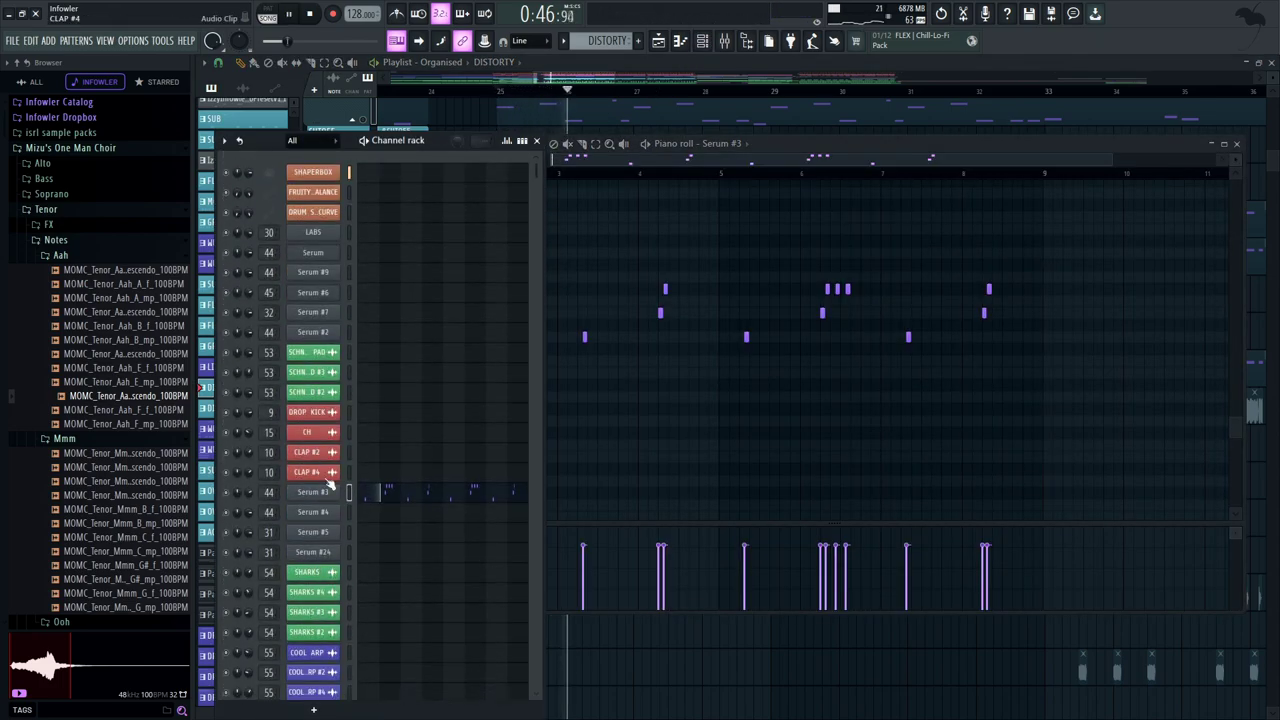
Open the distorty bass's Serum #3 patch, check the LFO 1 modulation on its filter cutoff, and play the sound
click(322, 497)
key(space)
key(F9)
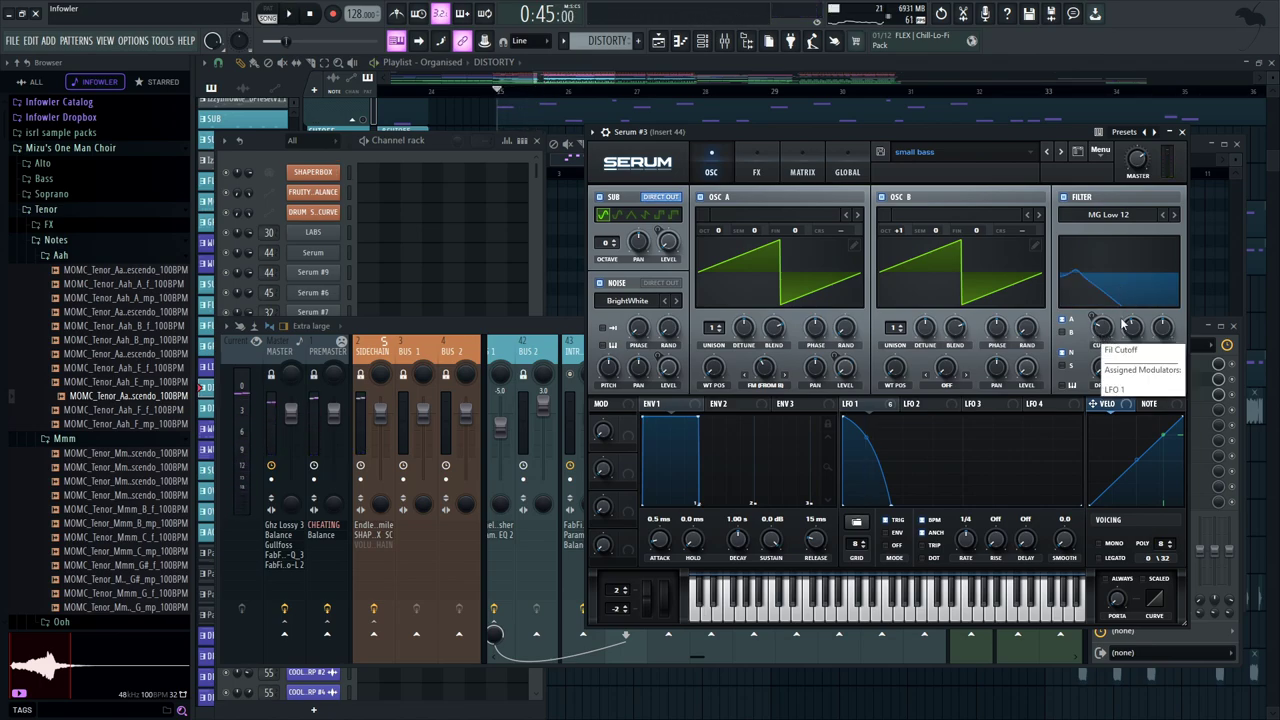
mouse_move(863, 410)
drag(890, 506, 1258, 557)
key(space)
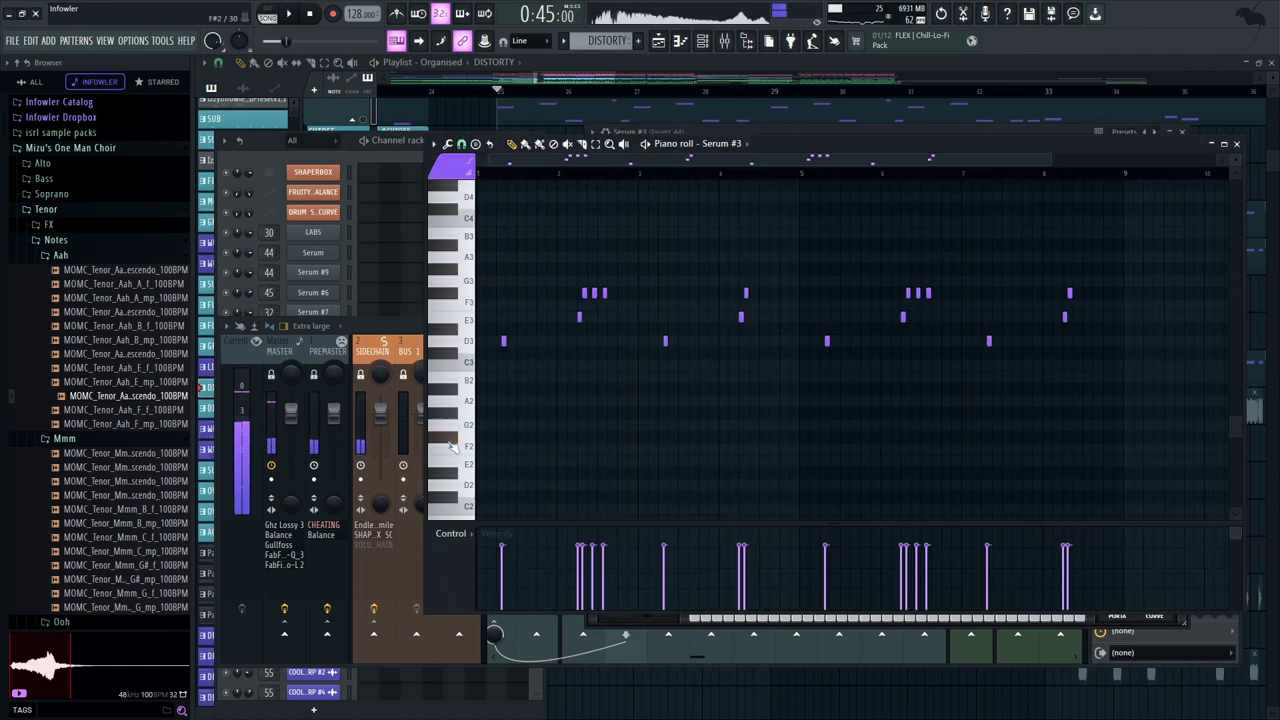
Audition a single F#2 note, examine the effects in the Serum #3 patch, and return to its oscillator page
click(445, 439)
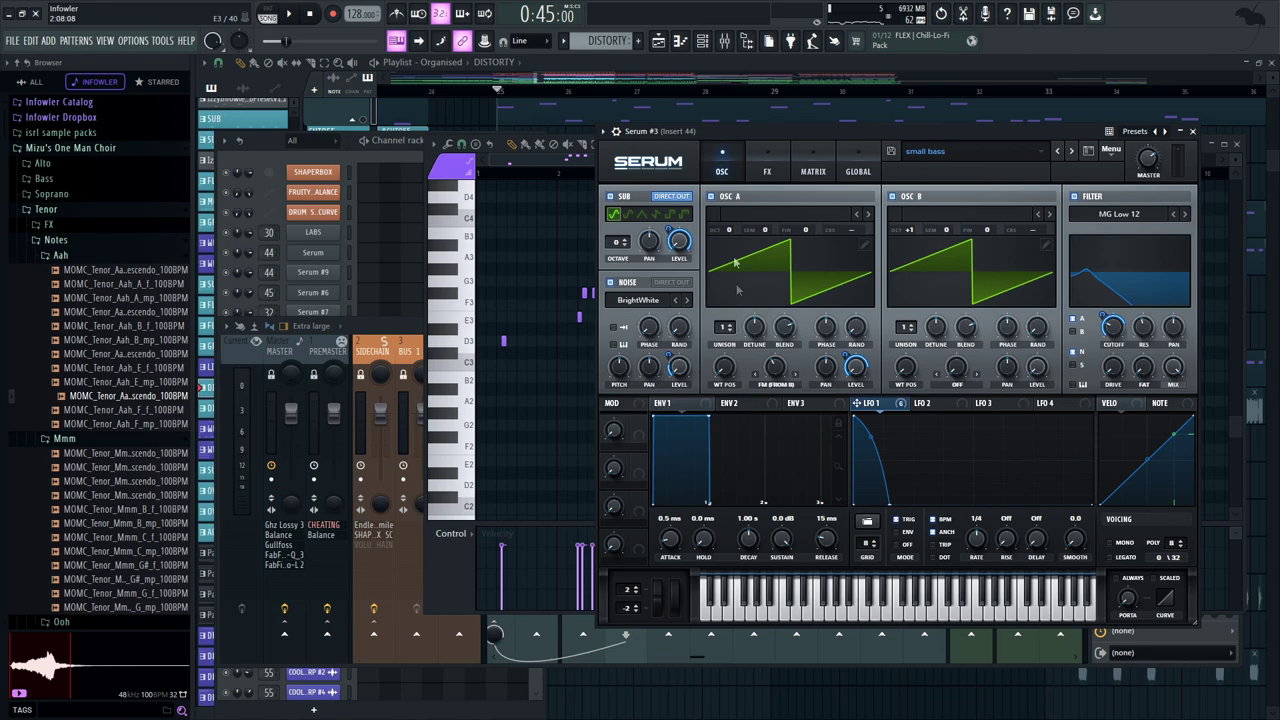
click(767, 163)
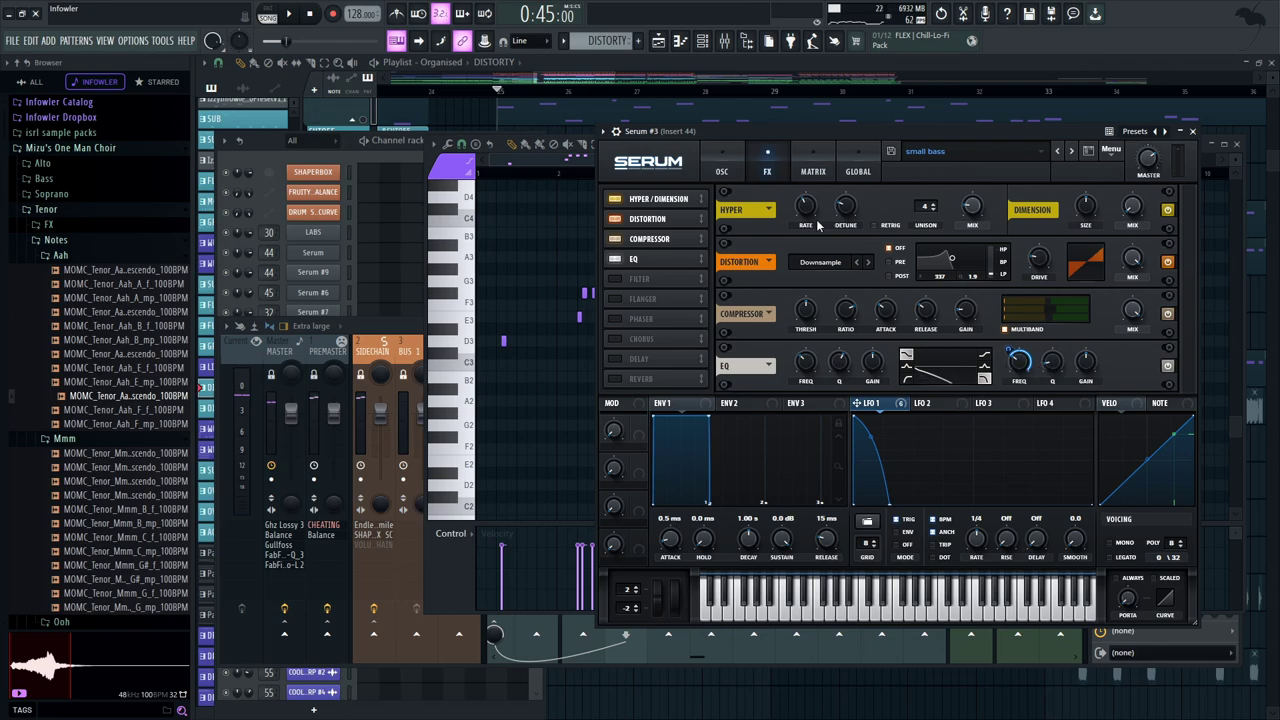
click(737, 162)
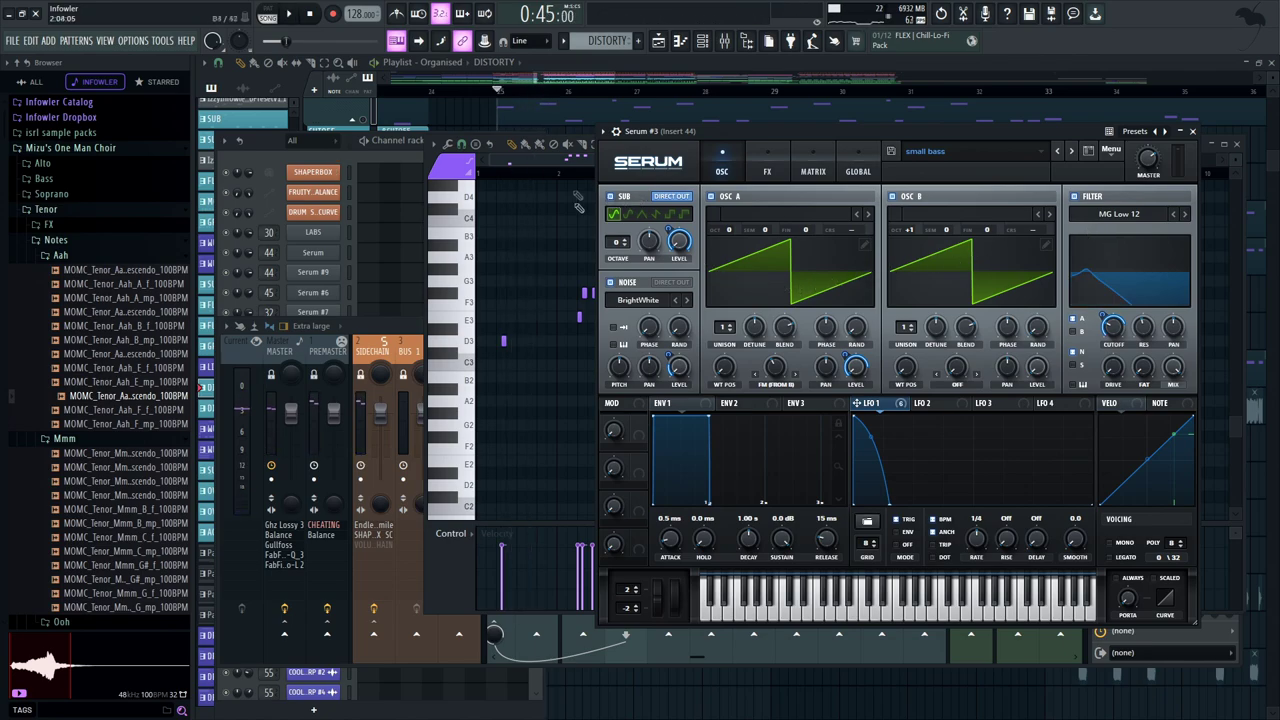
Compare the distorty bass with Insert 44's effects bypassed, re-enable them, and bring the Serum #3 window forward
key(F9)
key(space)
click(778, 607)
key(space)
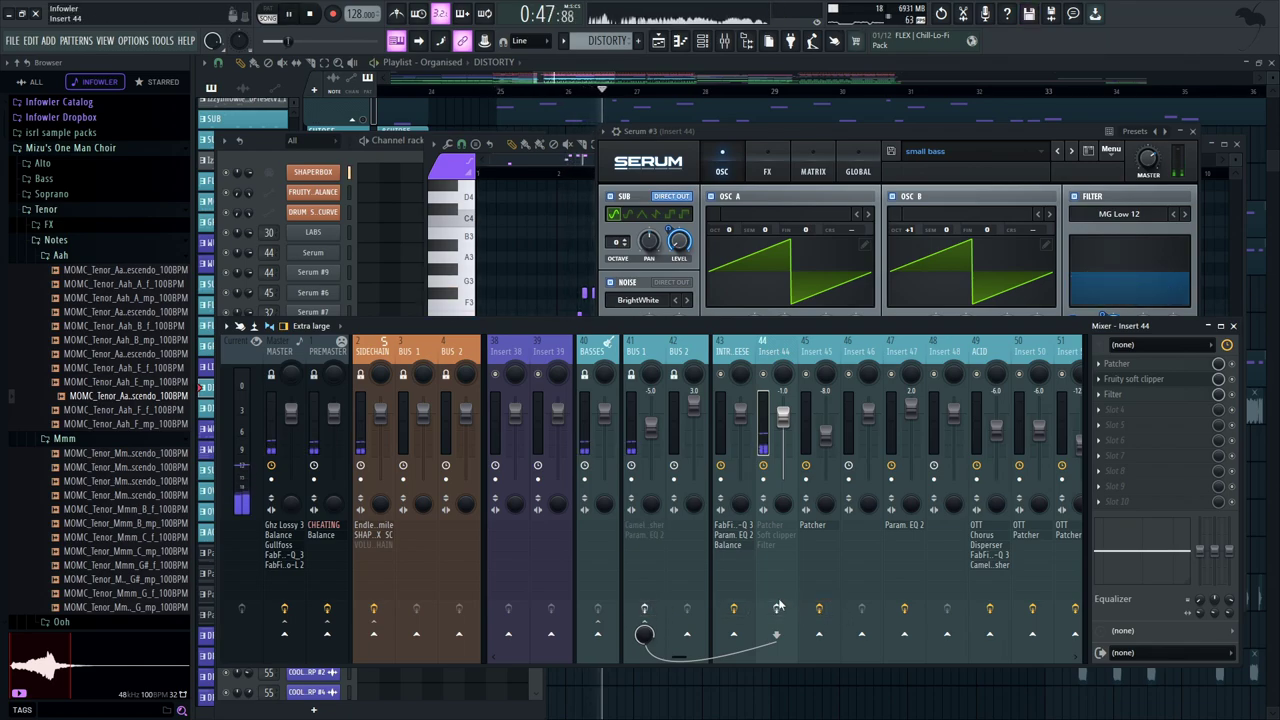
key(space)
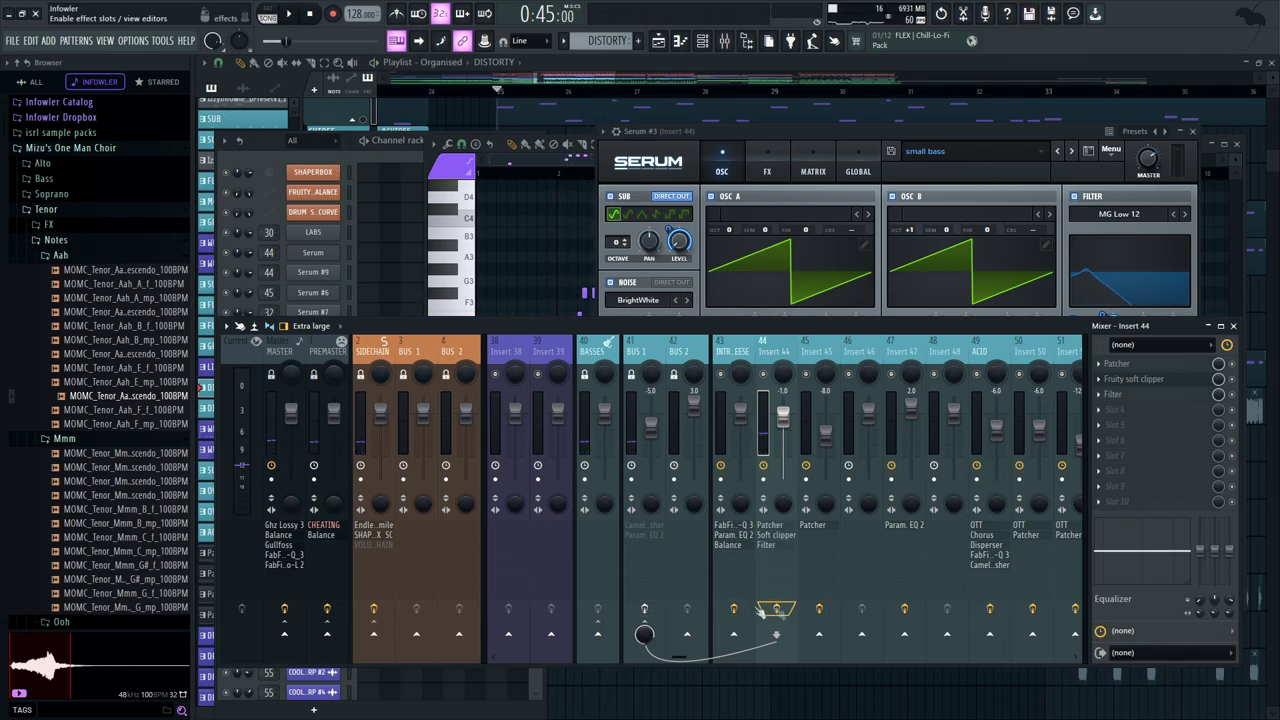
click(838, 136)
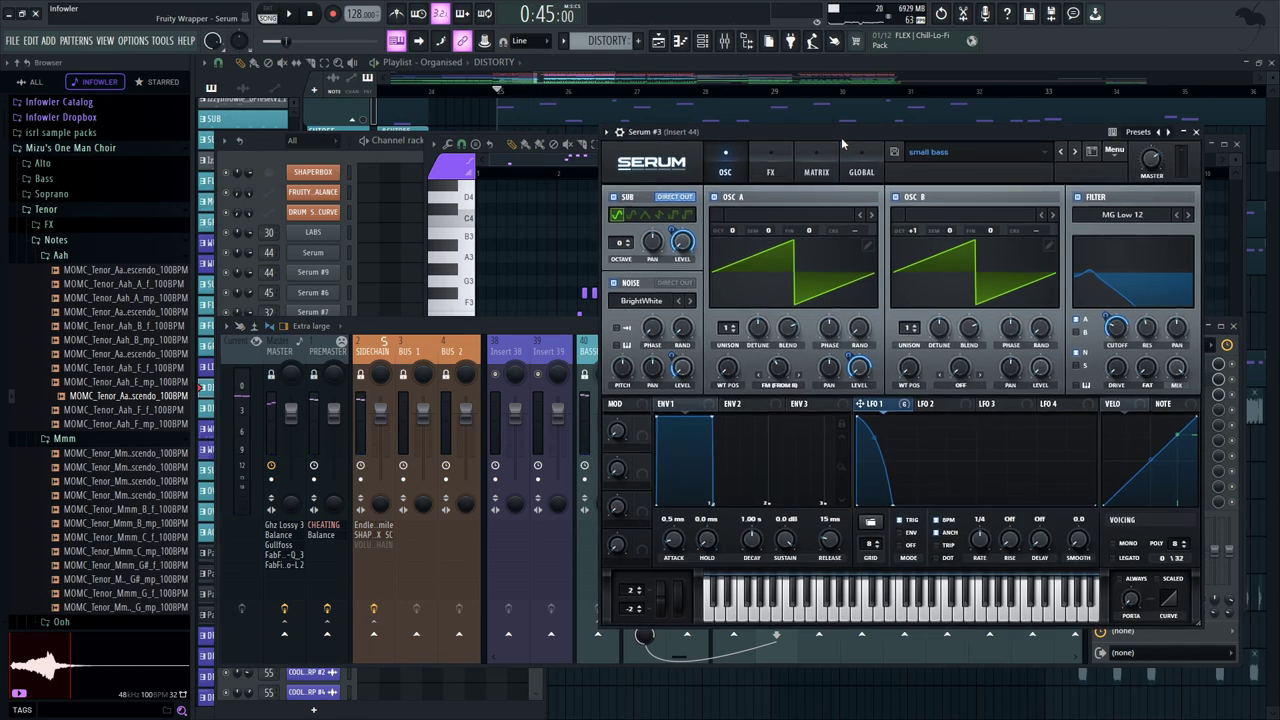
drag(841, 137, 801, 148)
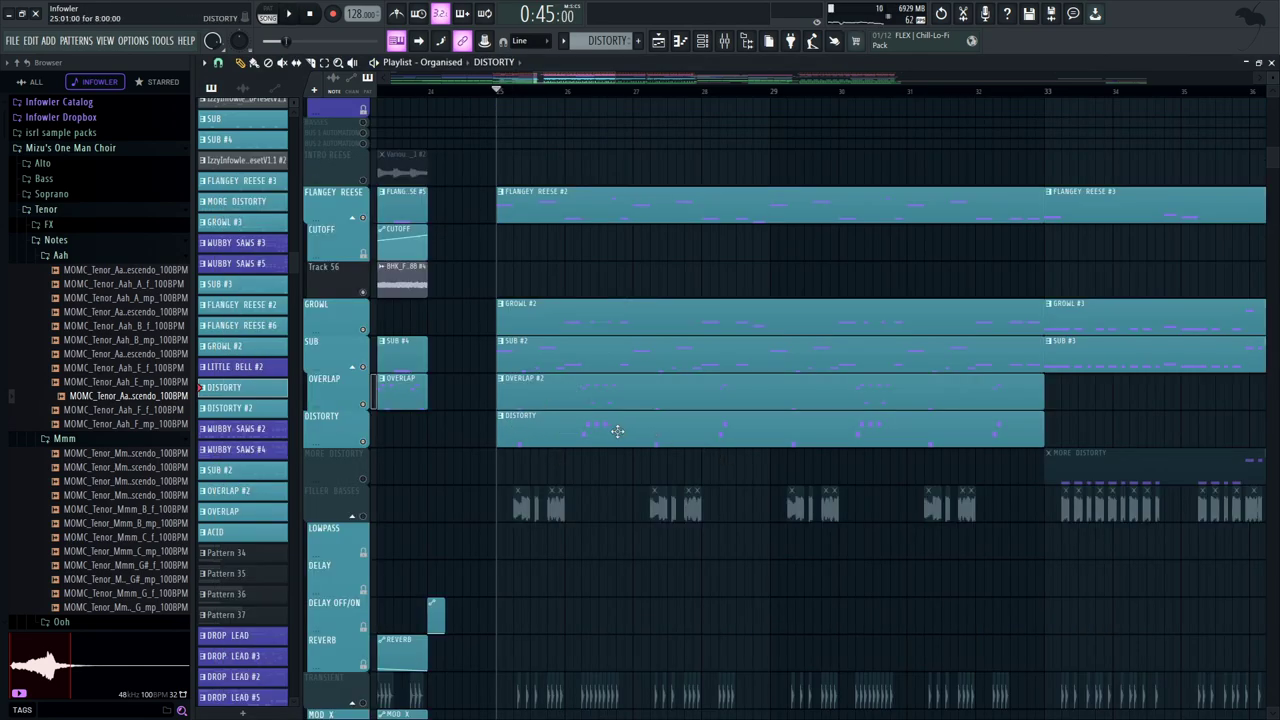
Play the flangey reese, growl, sub, overlap and distorty tracks together from bar 25
drag(587, 274, 720, 382)
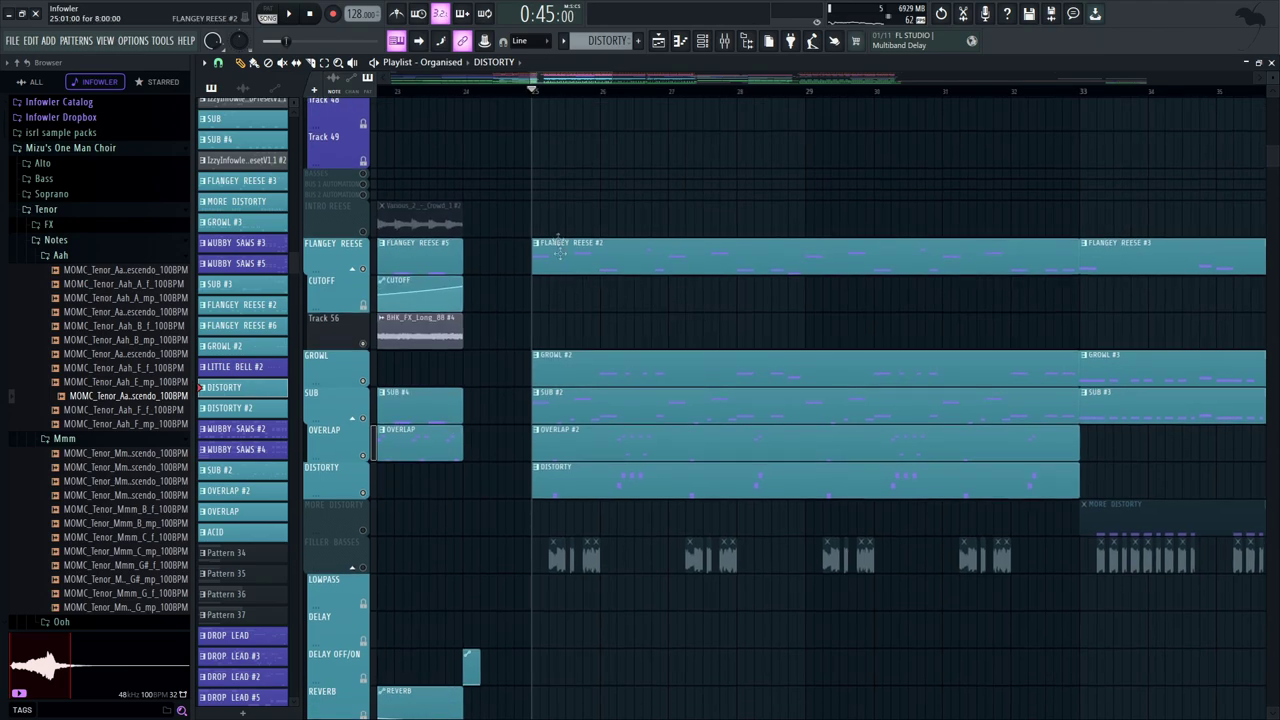
drag(679, 272, 697, 229)
key(space)
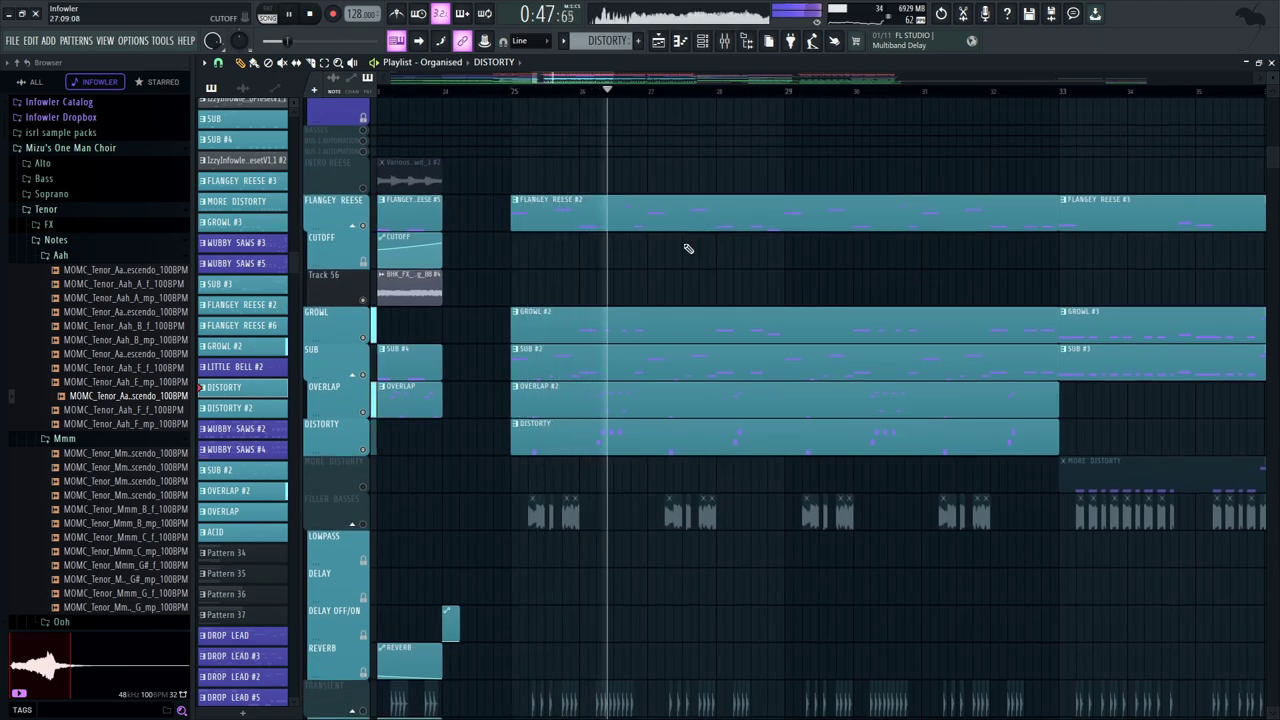
key(space)
Solo the FILLER BASSES track and play its first clips from bar 25
scroll(580, 280, down, 5)
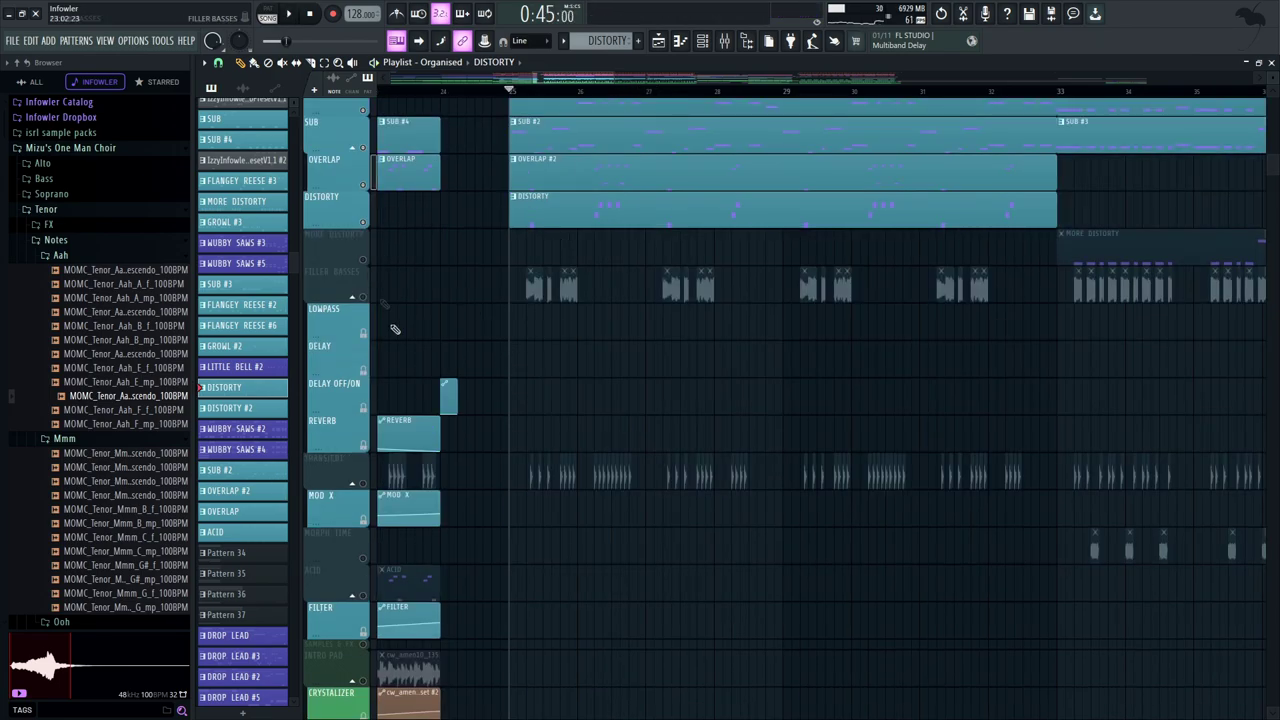
click(362, 259)
right_click(363, 297)
drag(614, 337, 522, 391)
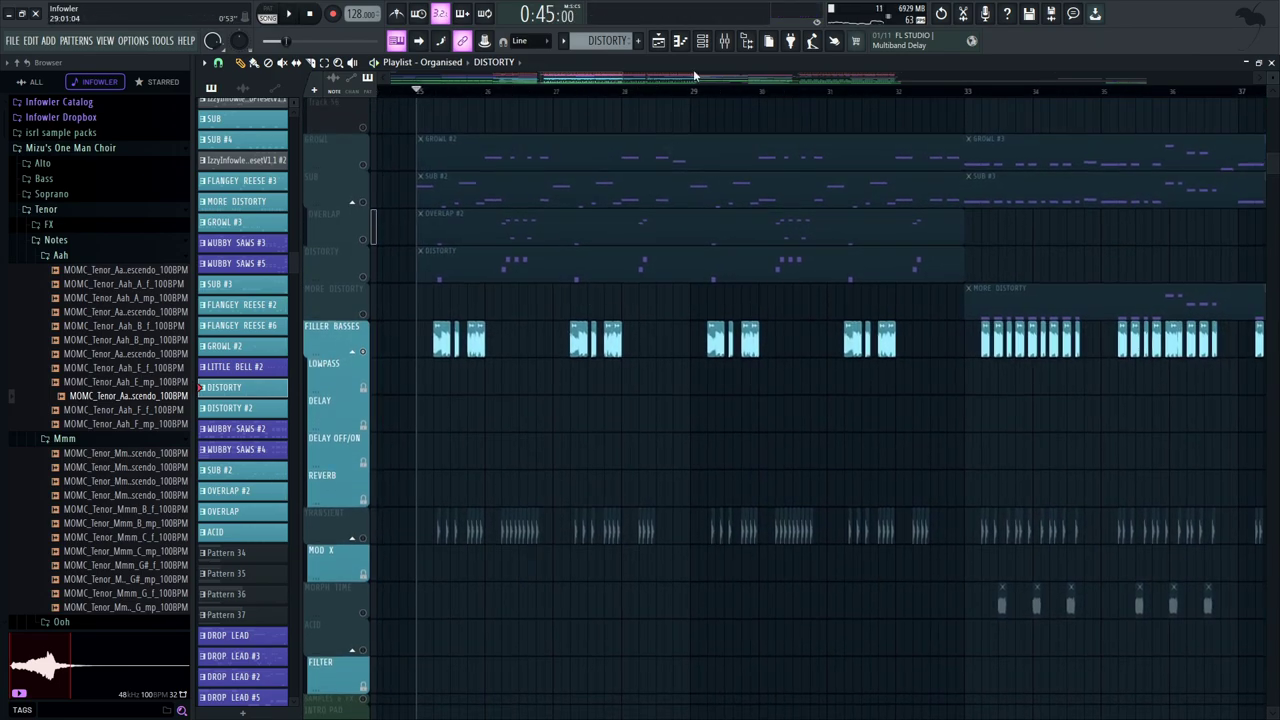
mouse_move(619, 85)
mouse_down()
mouse_move(563, 100)
mouse_move(618, 222)
mouse_up()
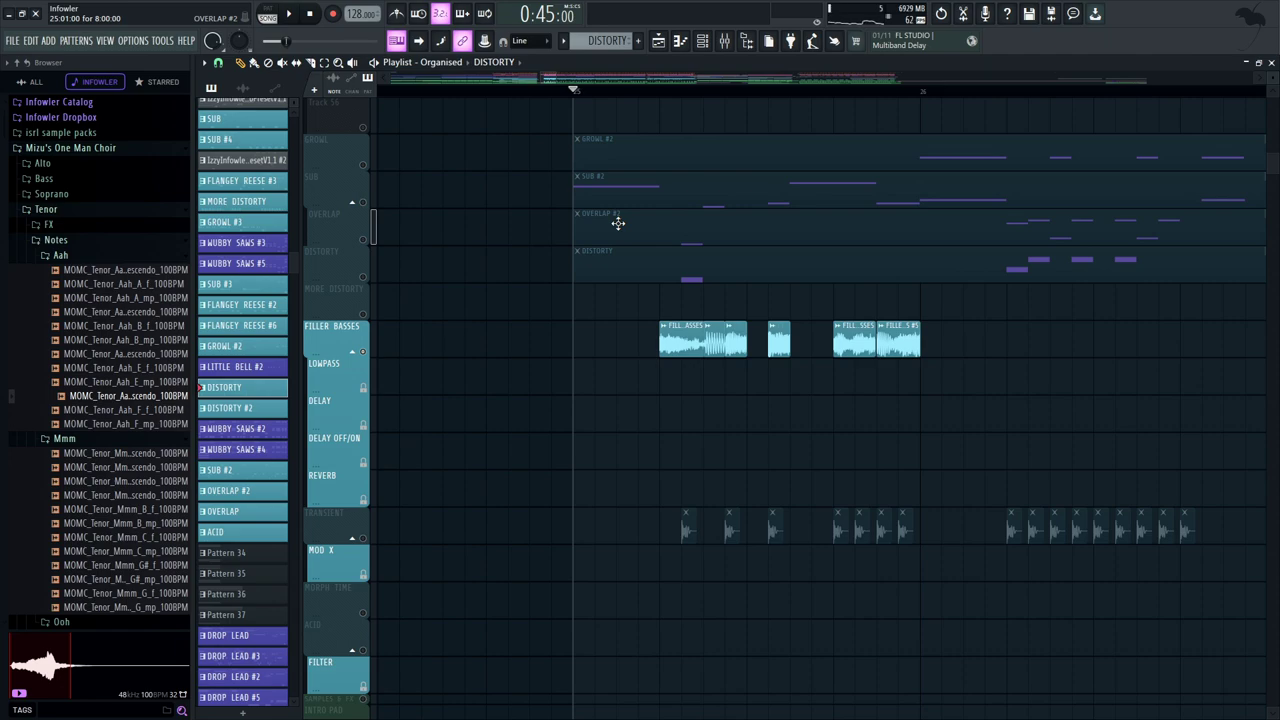
drag(629, 200, 591, 197)
key(space)
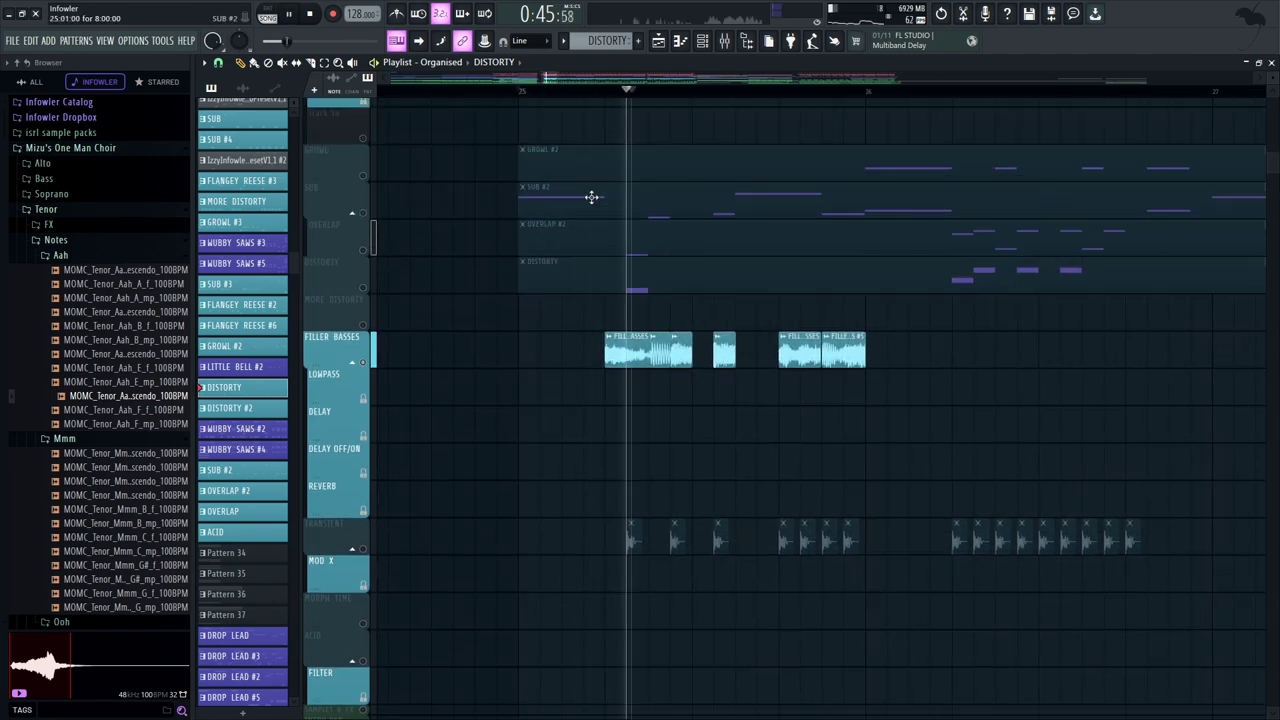
key(space)
Unmute the DISTORTY, OVERLAP, SUB, GROWL and FLANGEY REESE tracks and play them together with the filler basses
click(363, 288)
click(363, 251)
click(363, 213)
click(363, 176)
drag(384, 186, 355, 295)
key(space)
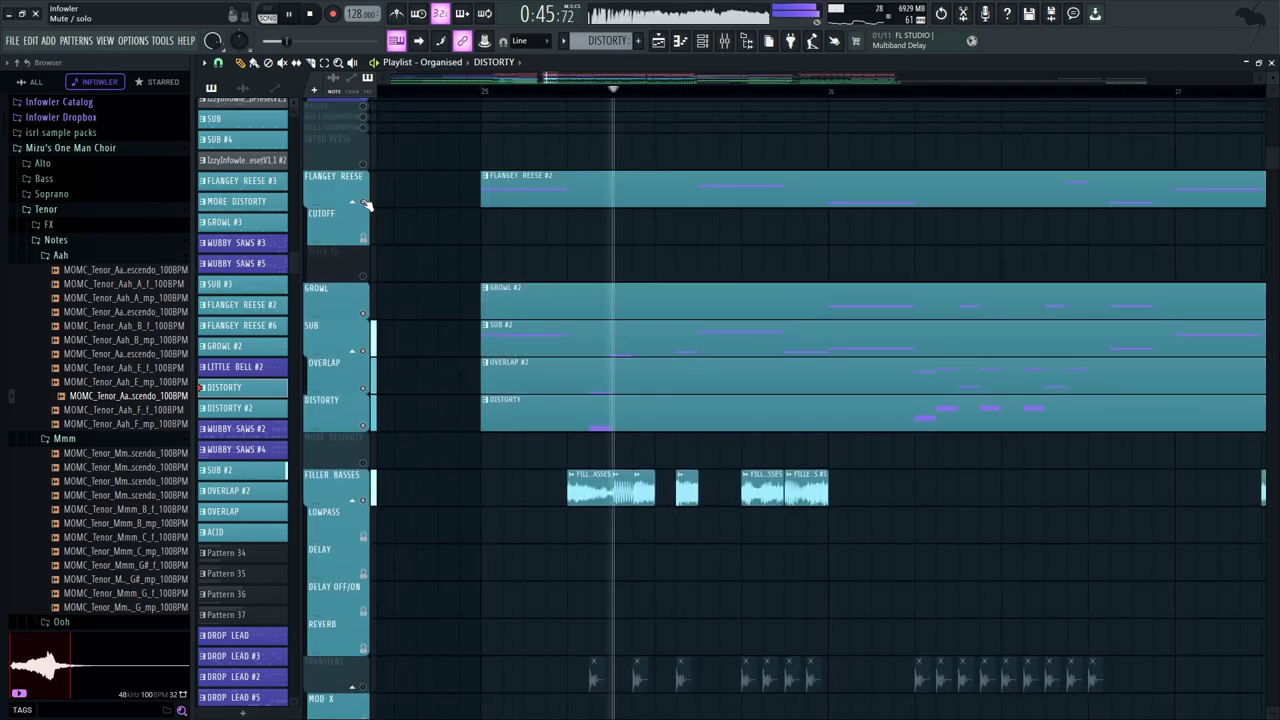
drag(564, 231, 572, 125)
key(space)
Solo FILLER BASSES again from its first clip, open the FILLER BASSES #2 and #3 samples, and audition the latter
click(587, 91)
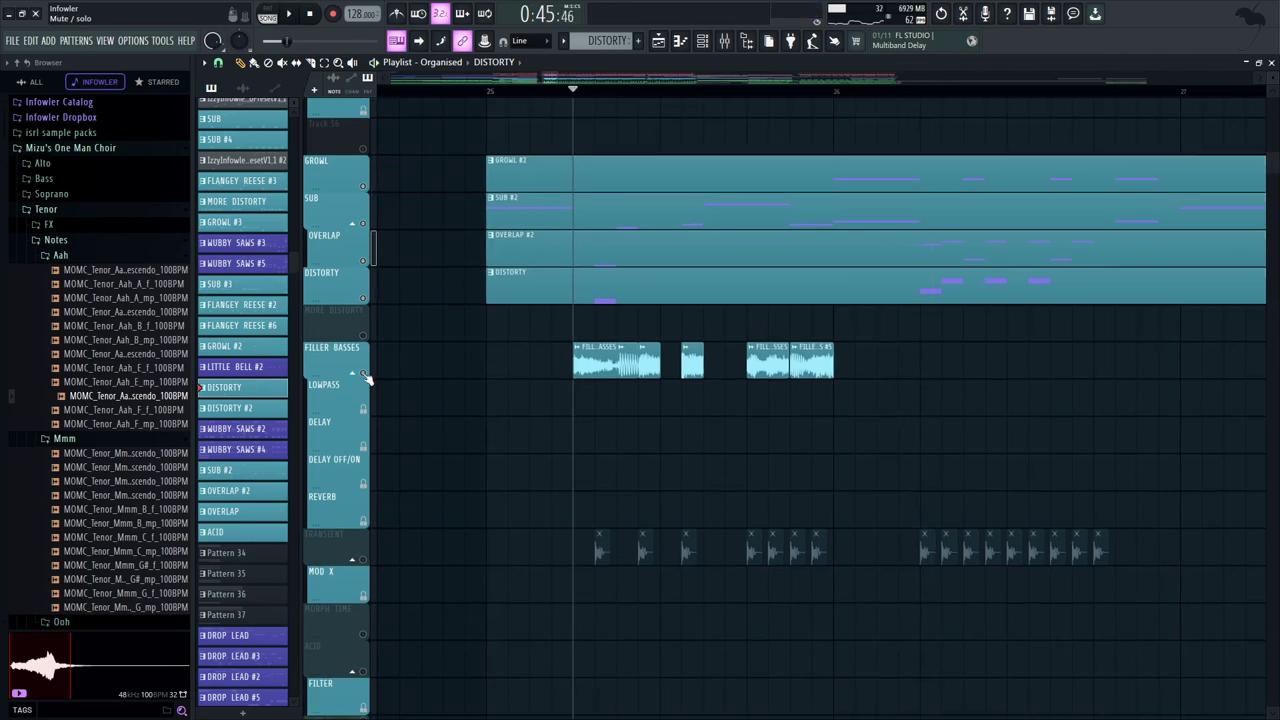
ctrl+click(364, 375)
double_click(640, 296)
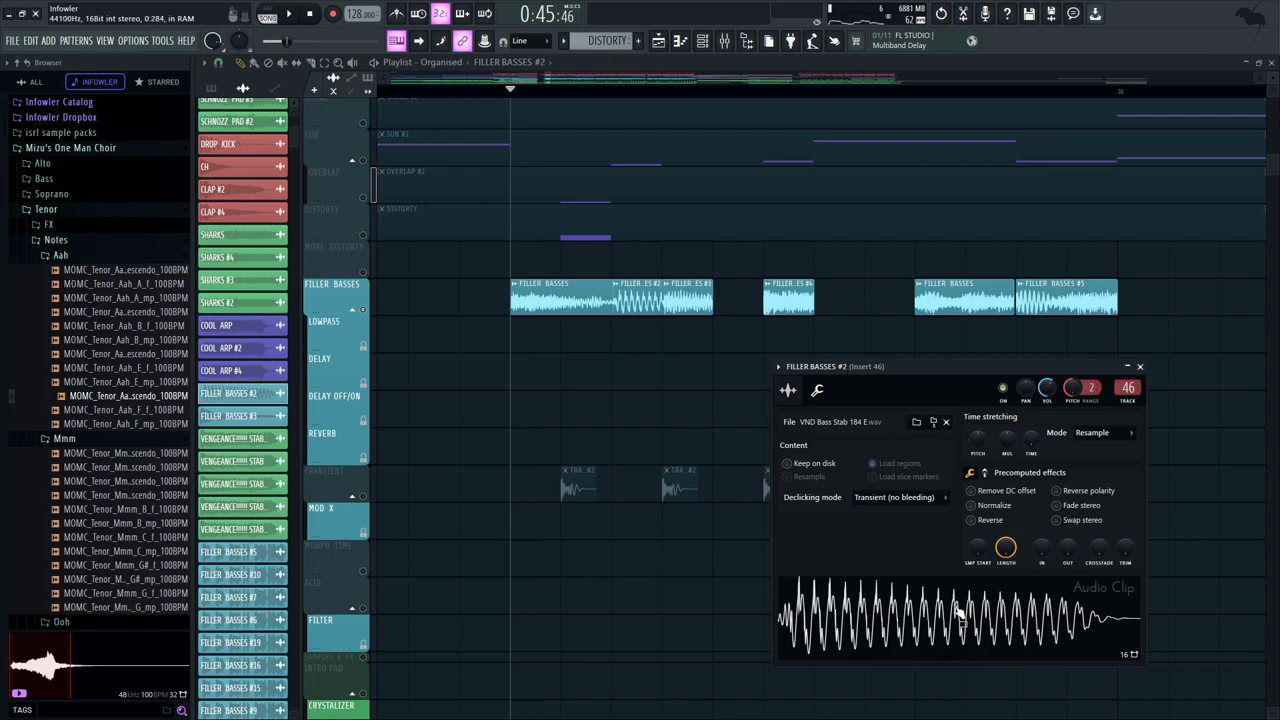
double_click(700, 287)
click(472, 420)
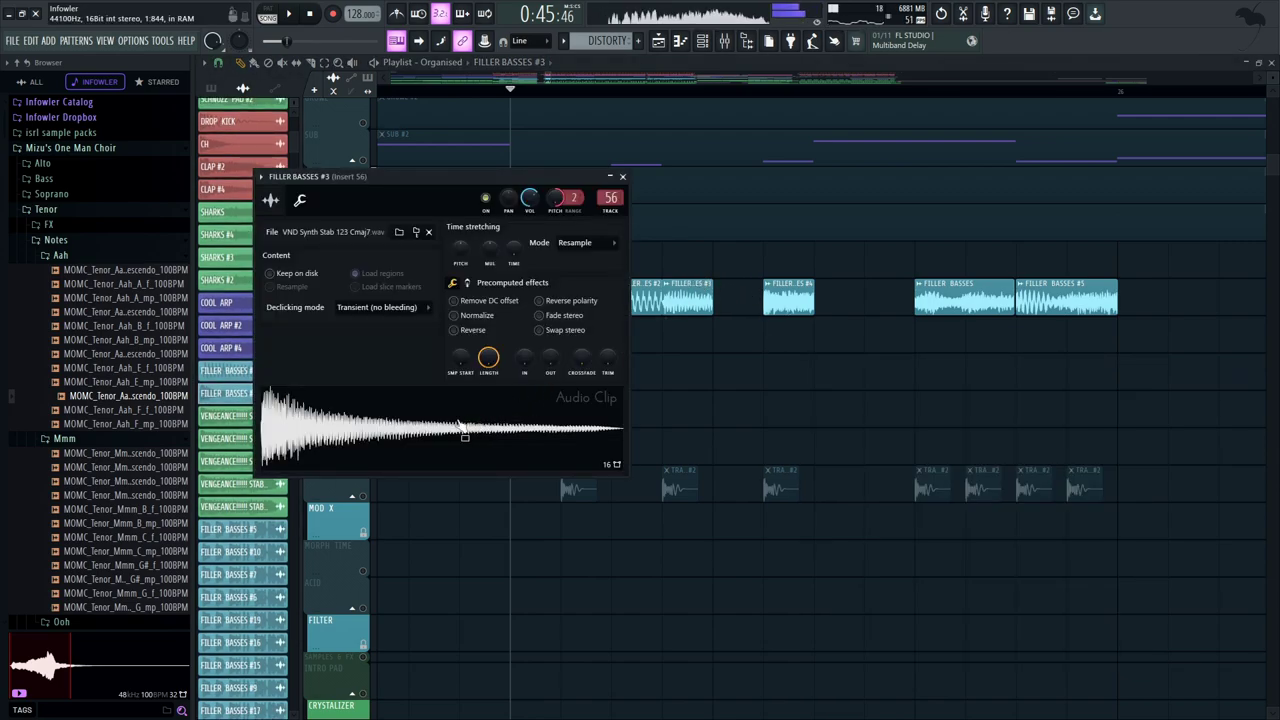
Reopen the FILLER BASSES #2 clip's sample settings and move the window clear of the clips to read its source file
double_click(643, 299)
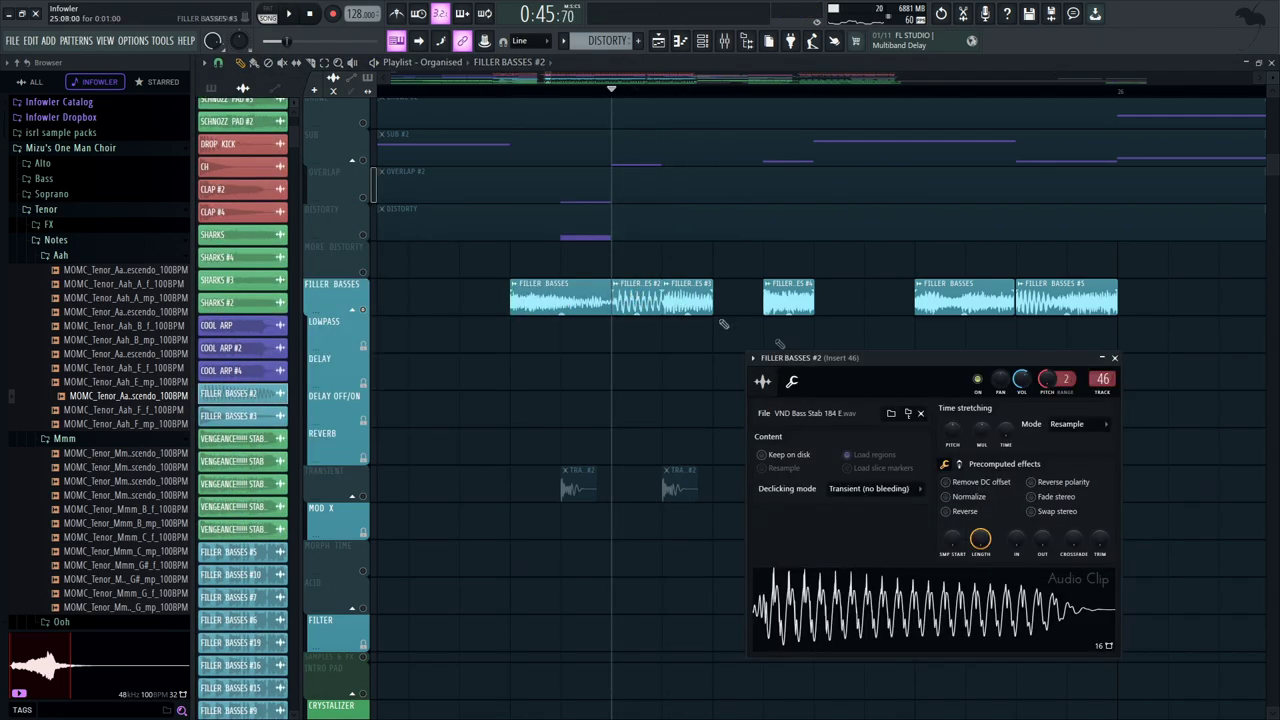
drag(873, 360, 891, 343)
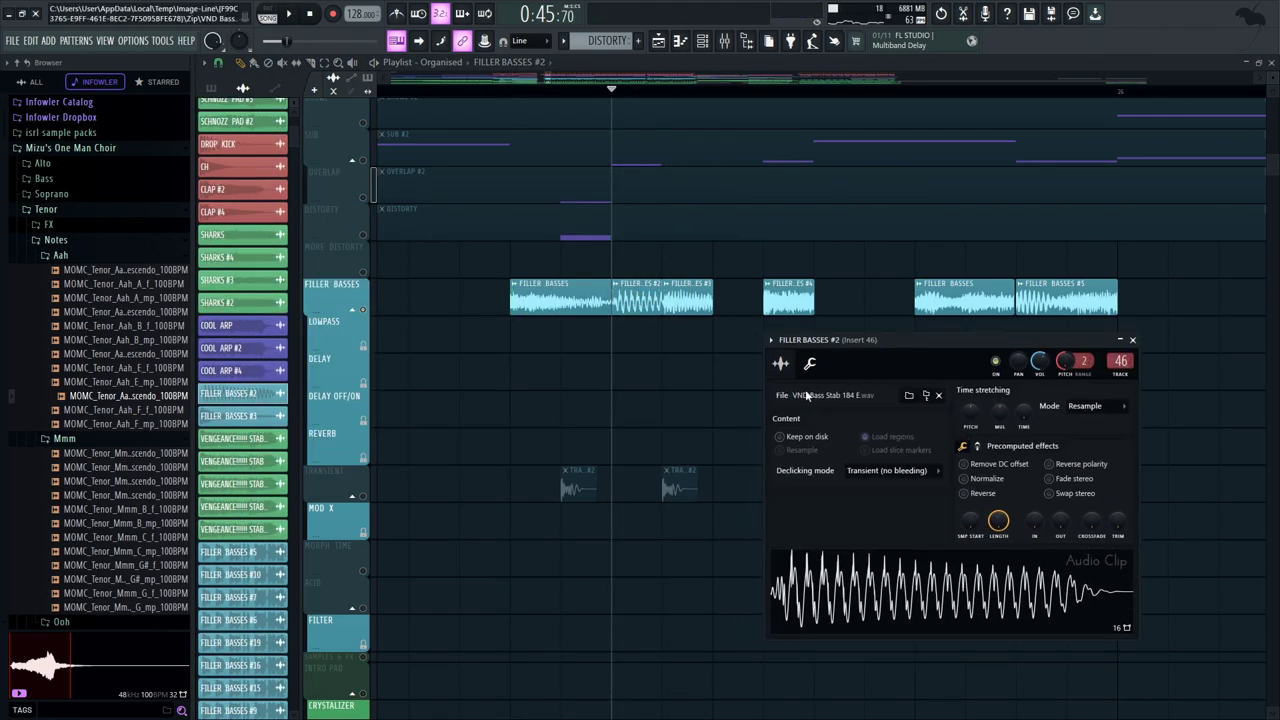
drag(838, 341, 849, 347)
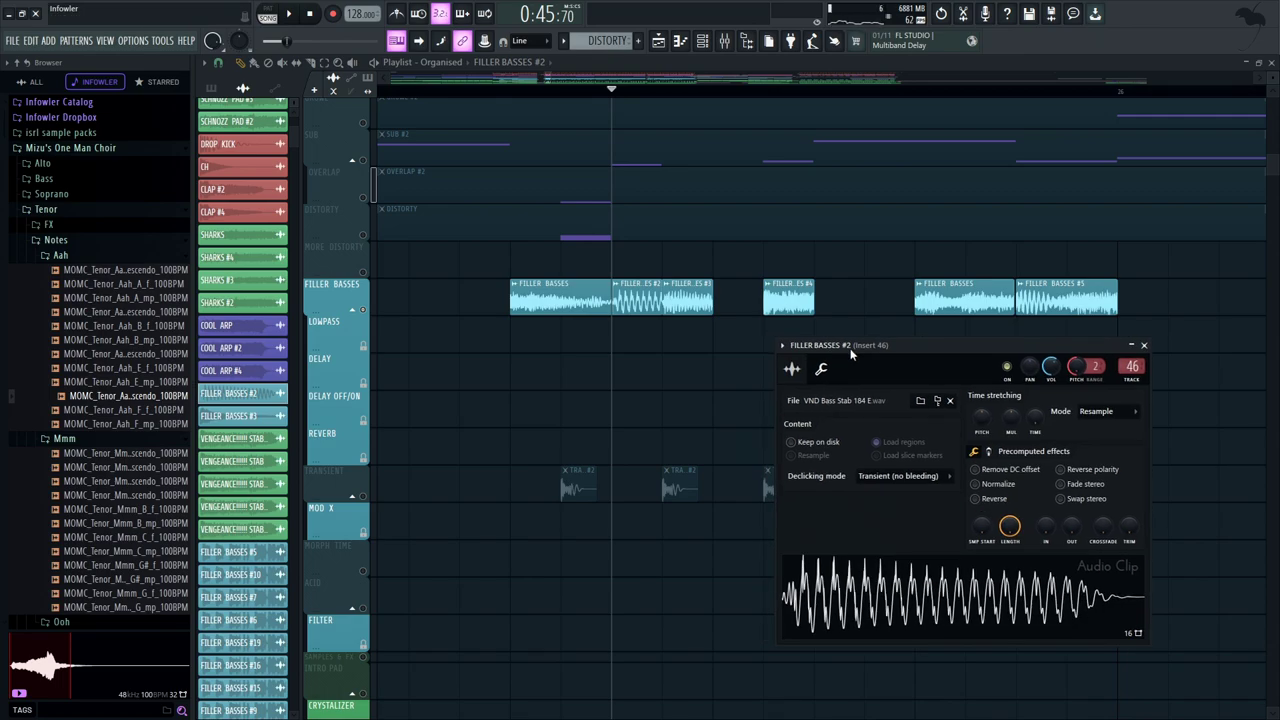
Set aside the FILLER BASSES #2 settings, open the FILLER BASSES #4 clip's sample settings and close them after viewing
drag(826, 325, 857, 337)
click(816, 288)
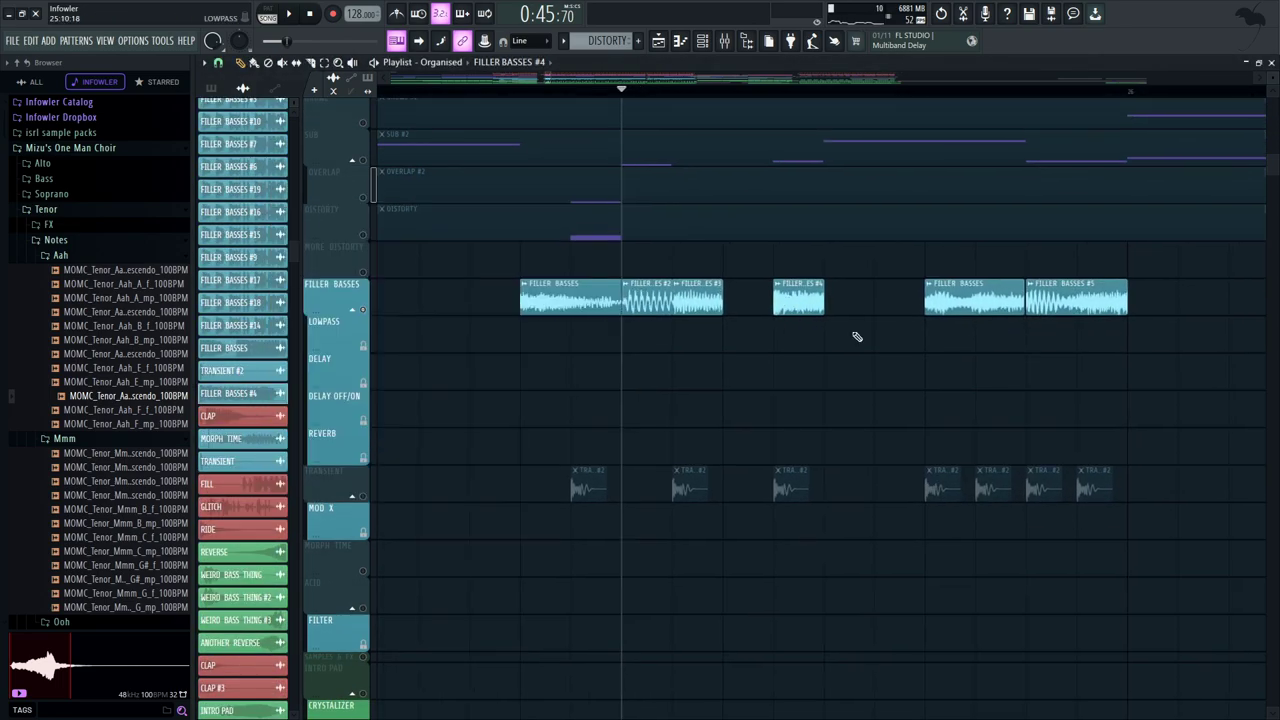
double_click(797, 298)
key(Escape)
Play the soloed filler basses through the FILLER BASSES #4 clip, and replay them from the FILLER BASSES #2 clip
drag(745, 328, 734, 334)
click(765, 90)
drag(702, 92, 545, 111)
key(space)
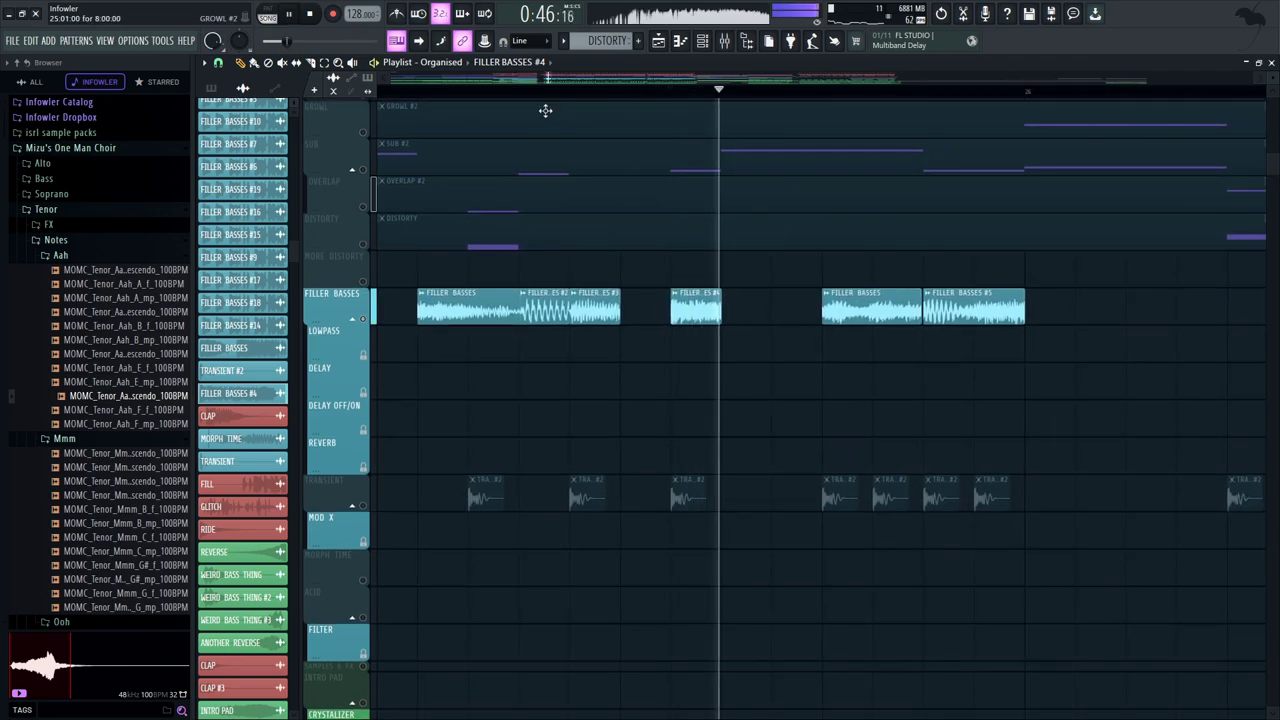
key(space)
click(525, 92)
key(space)
key(space)
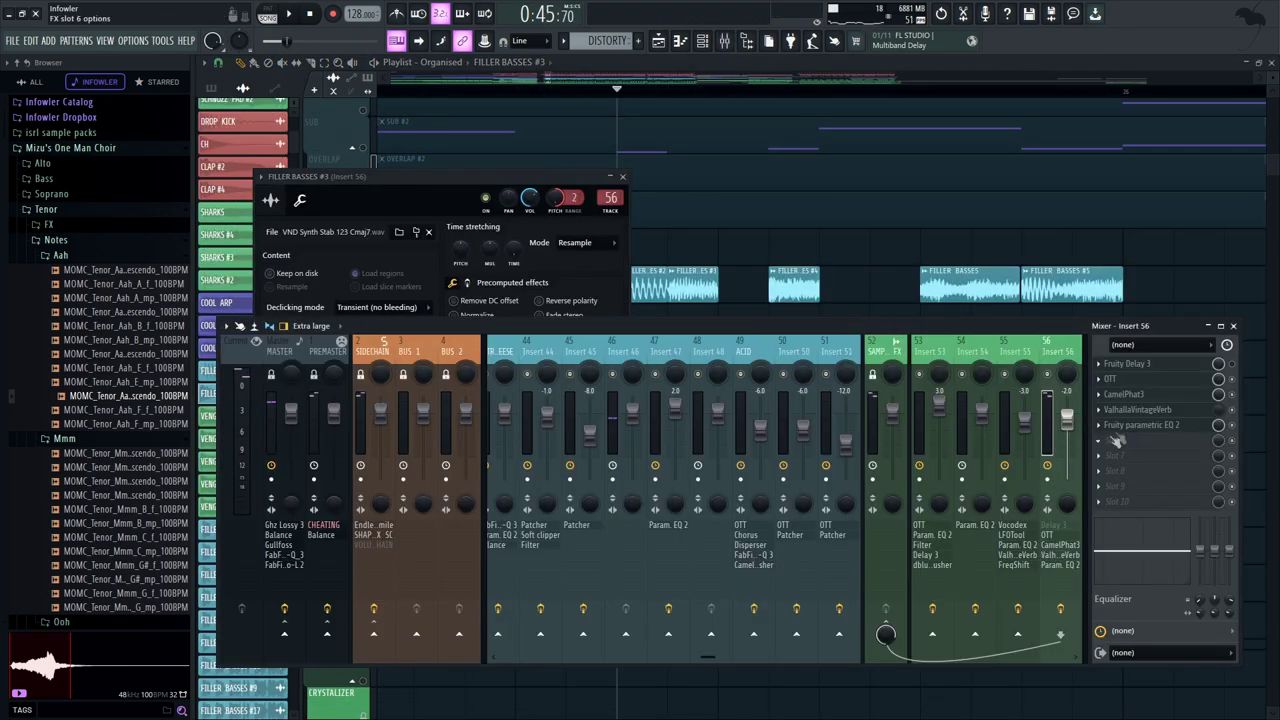
Inspect the OTT compressor on mixer Insert 56, close it and play the filler basses again
click(1115, 378)
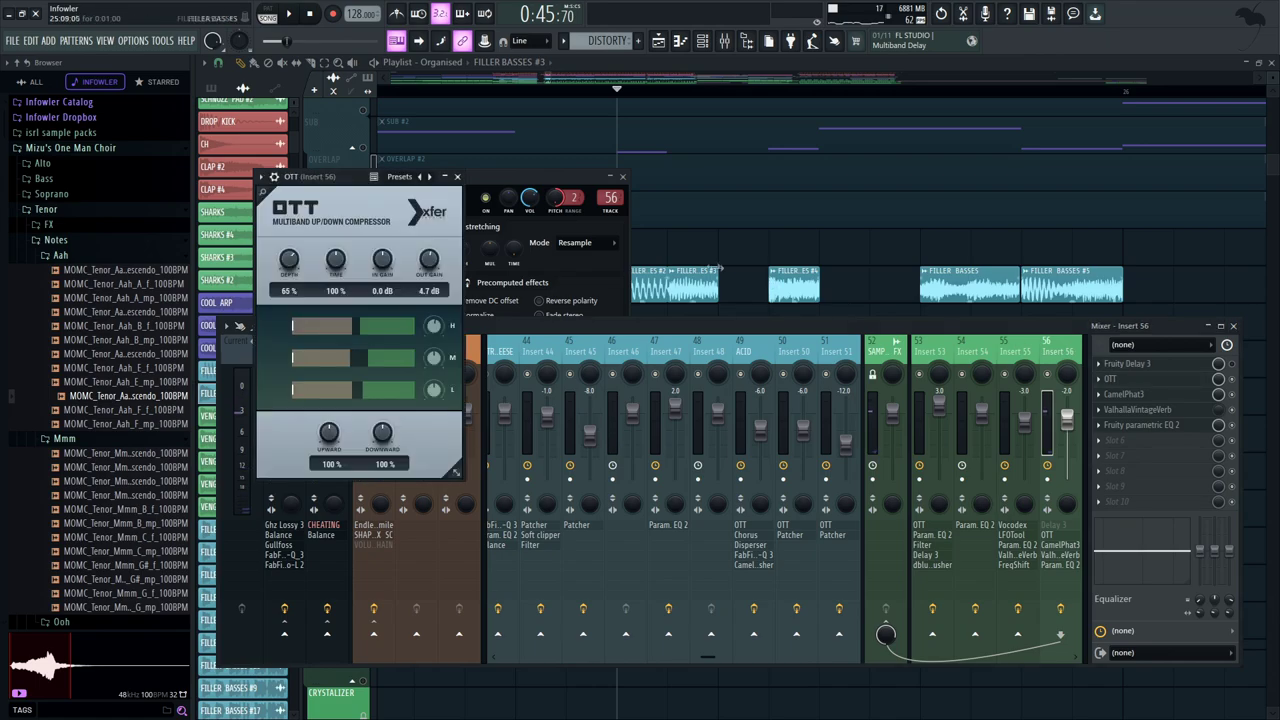
click(457, 176)
key(space)
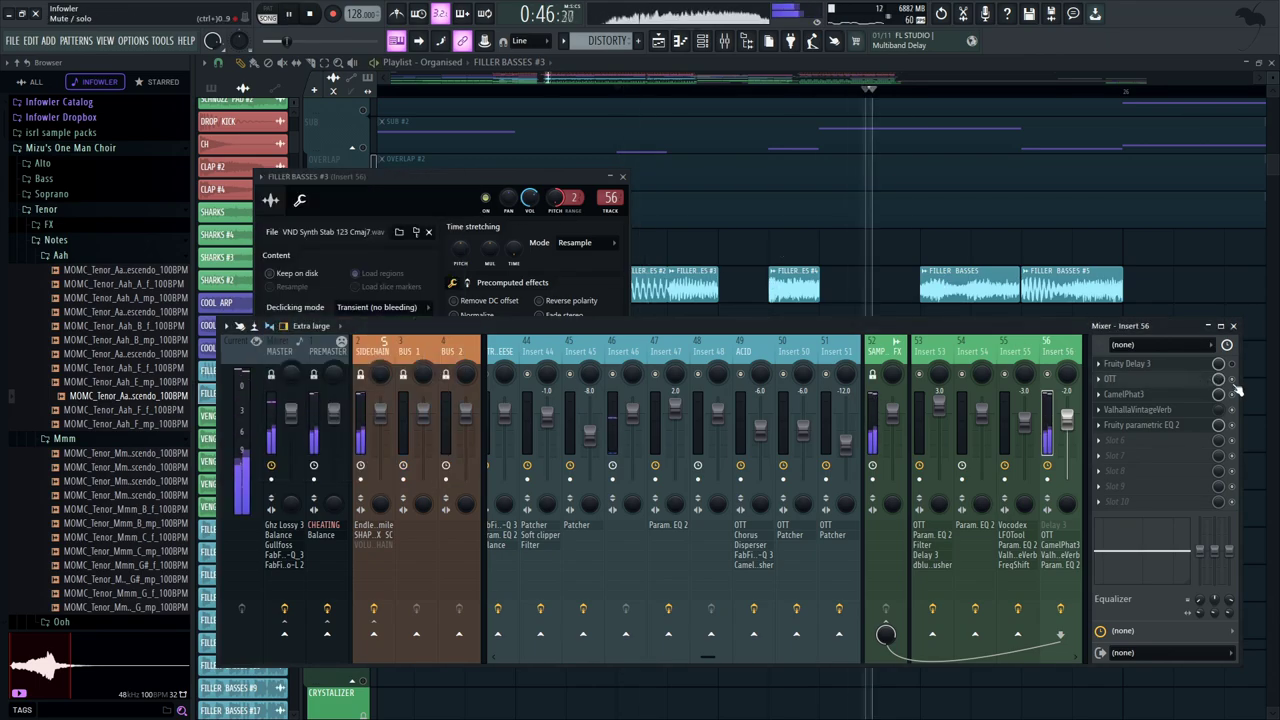
key(space)
Inspect the CamelPhat3 effect on Insert 56 twice, playing the filler basses after each look
click(1160, 394)
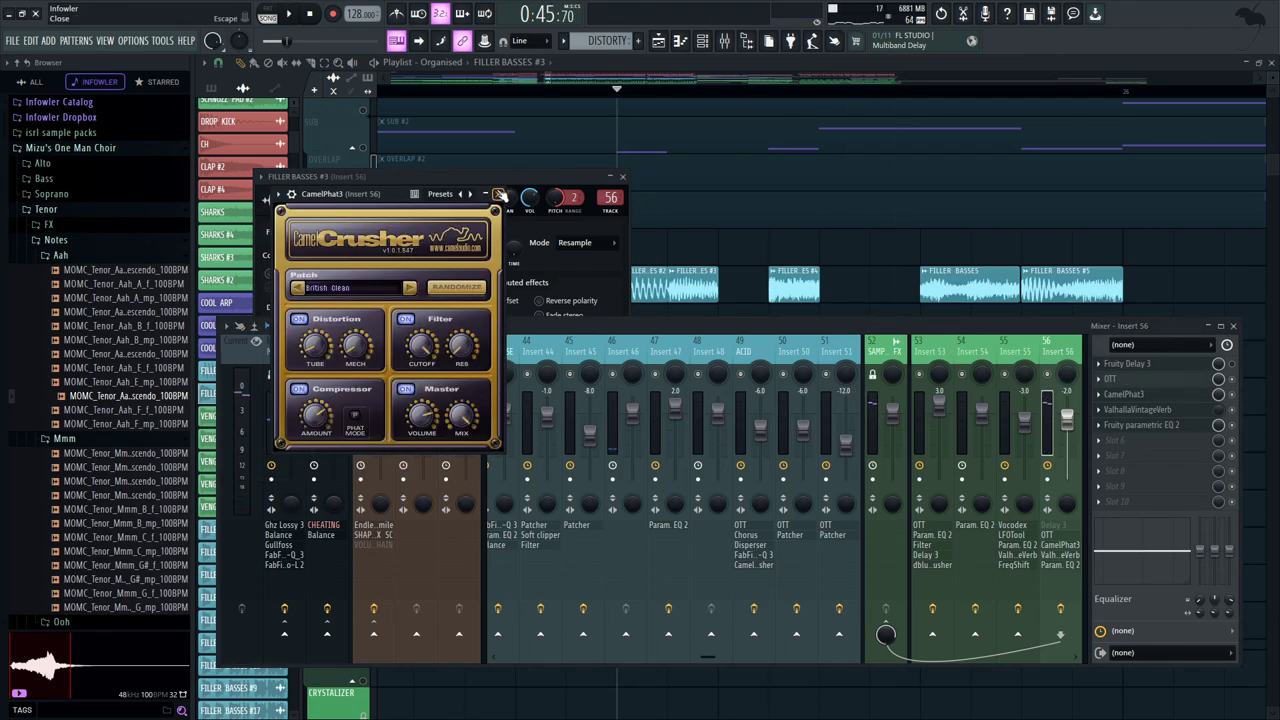
click(500, 194)
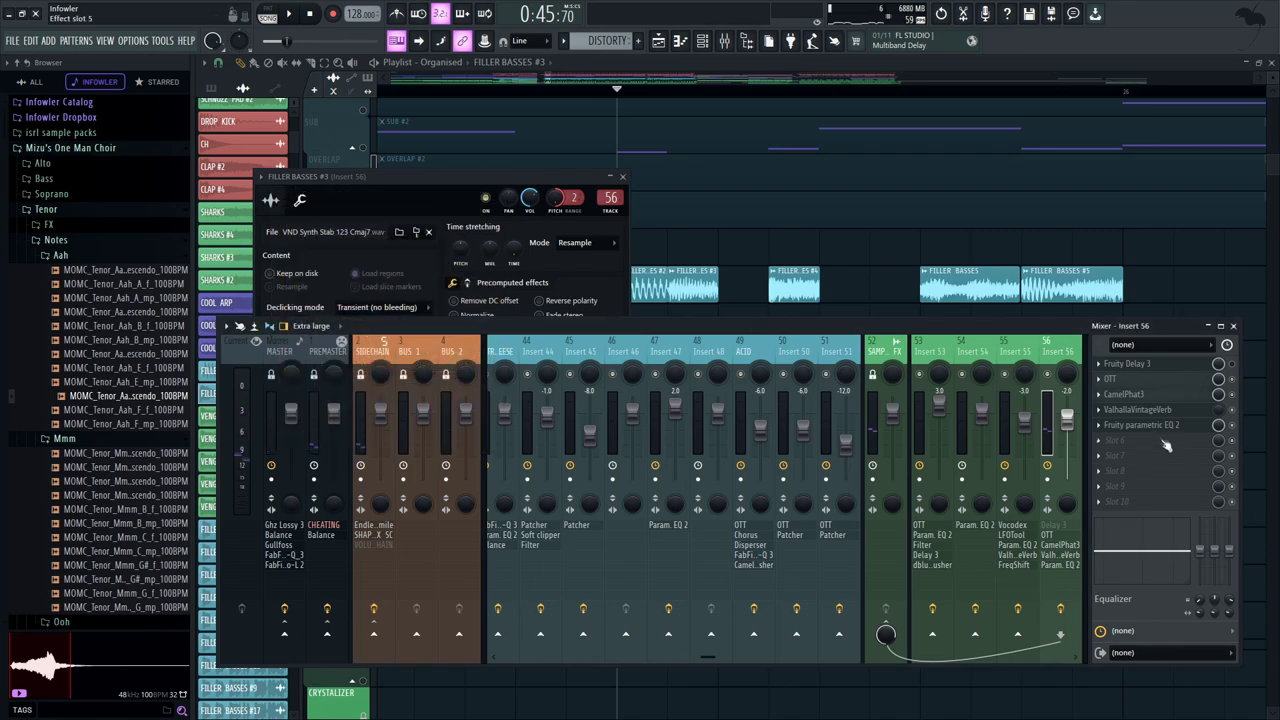
key(space)
key(space)
click(1153, 396)
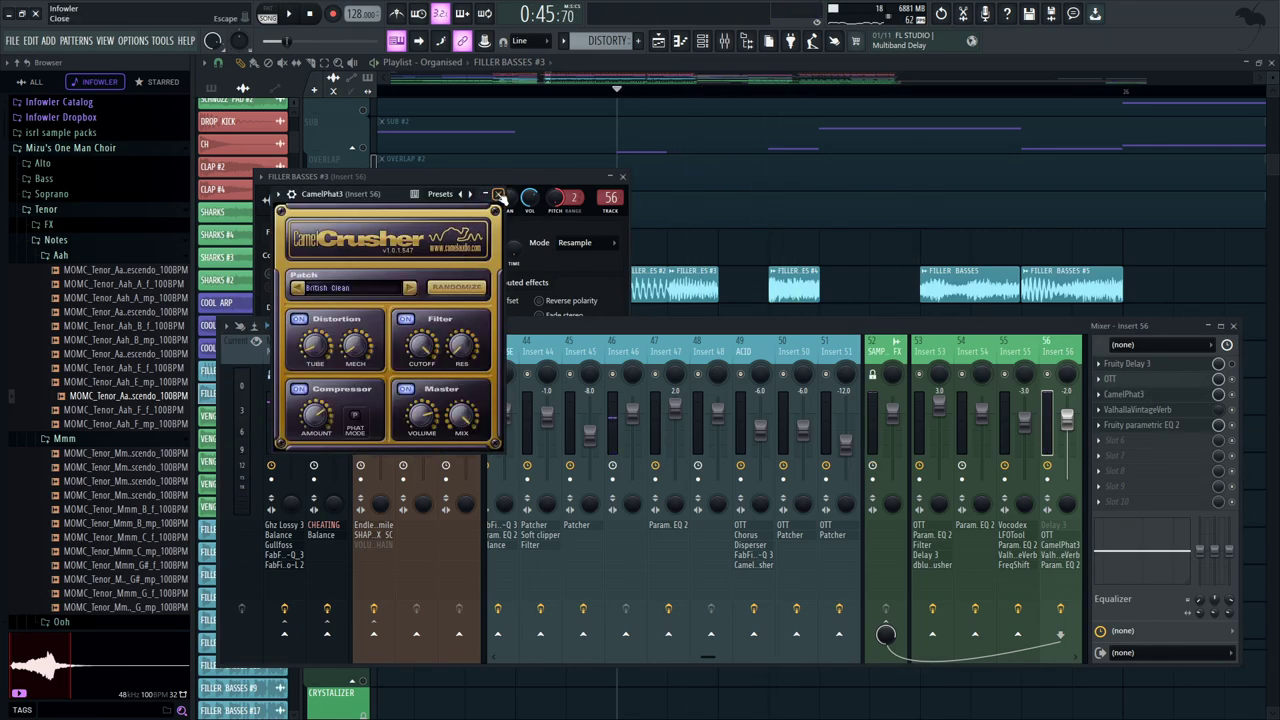
click(500, 194)
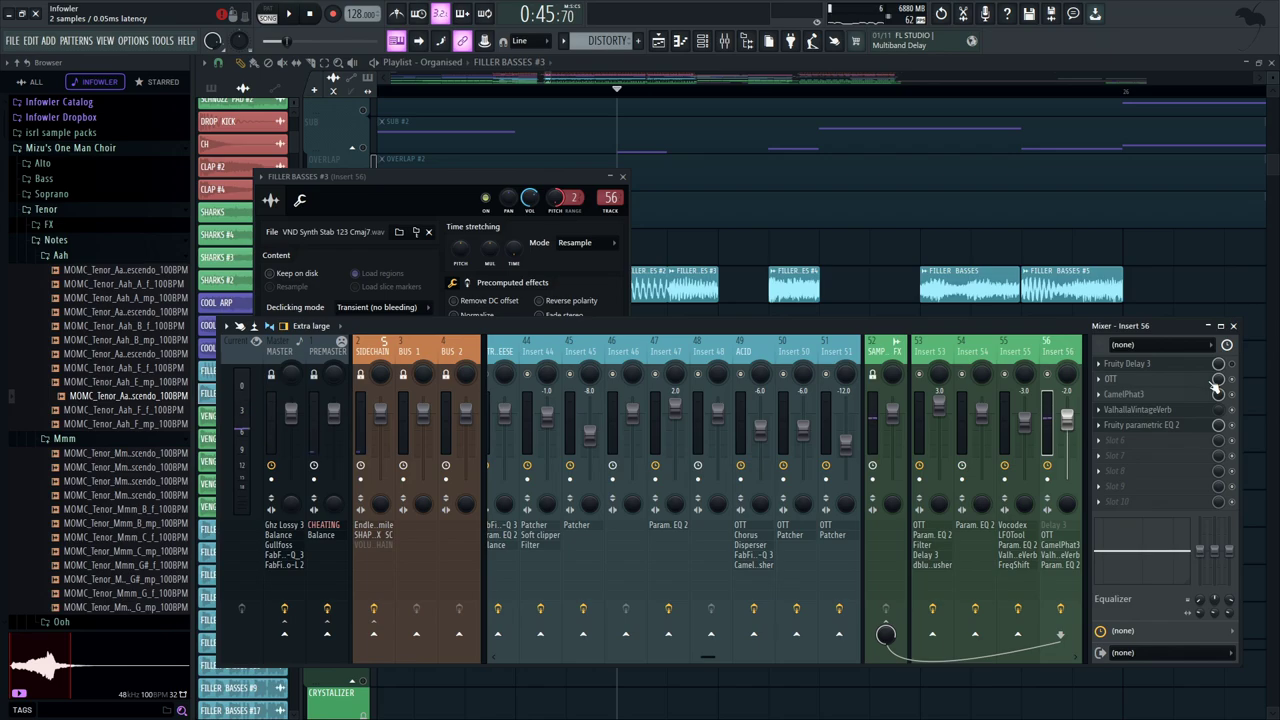
key(space)
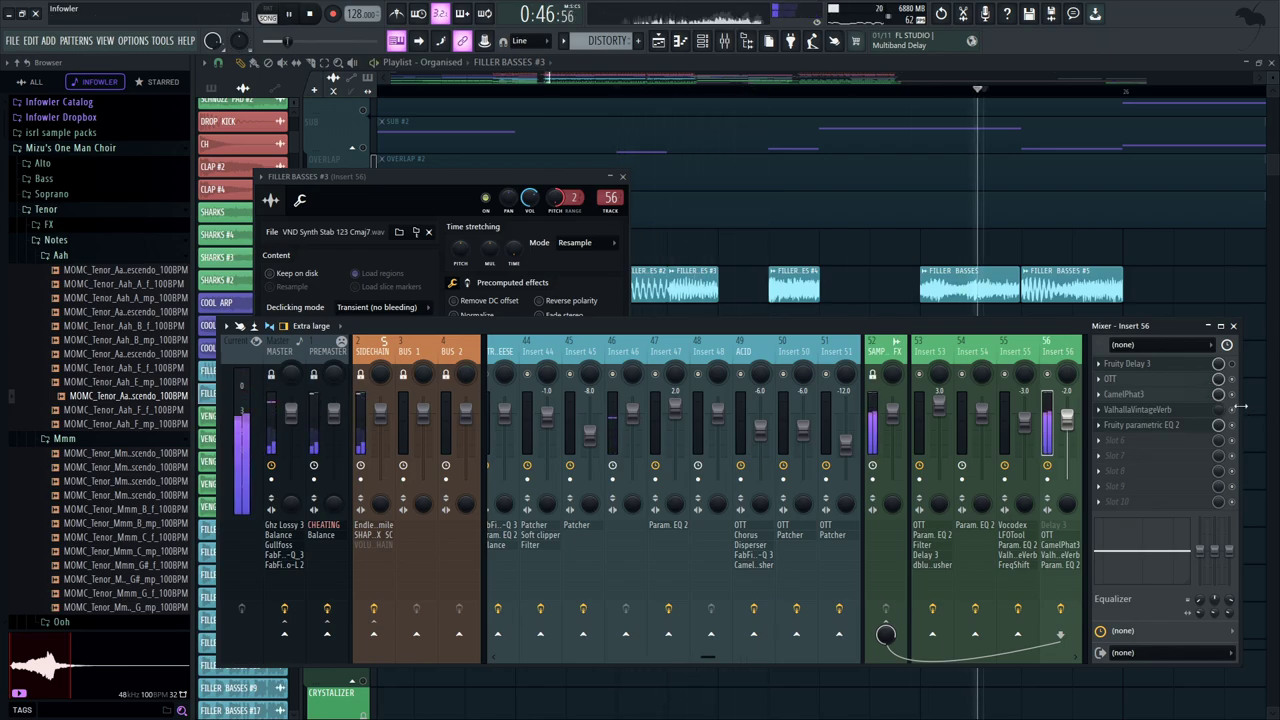
key(space)
Check Fruity parametric EQ 2 on Insert 56, close it and hide the mixer
click(1140, 424)
click(702, 160)
key(F9)
Place the playhead at the first FILLER BASSES clip, open its sample settings and move the window clear of the clip
drag(835, 237, 920, 237)
click(611, 92)
click(657, 289)
double_click(657, 289)
drag(518, 246, 956, 268)
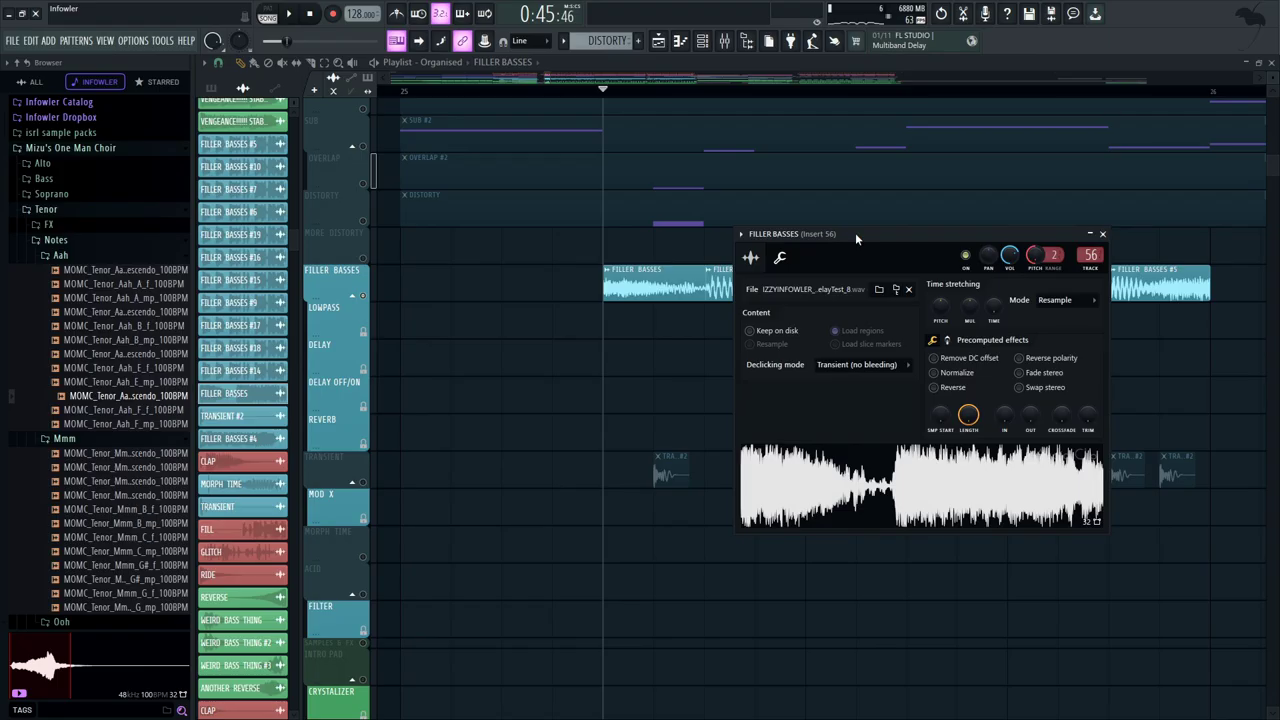
Audition the FILLER BASSES sample, check its mixer routing, and close the mixer and sample windows
click(726, 42)
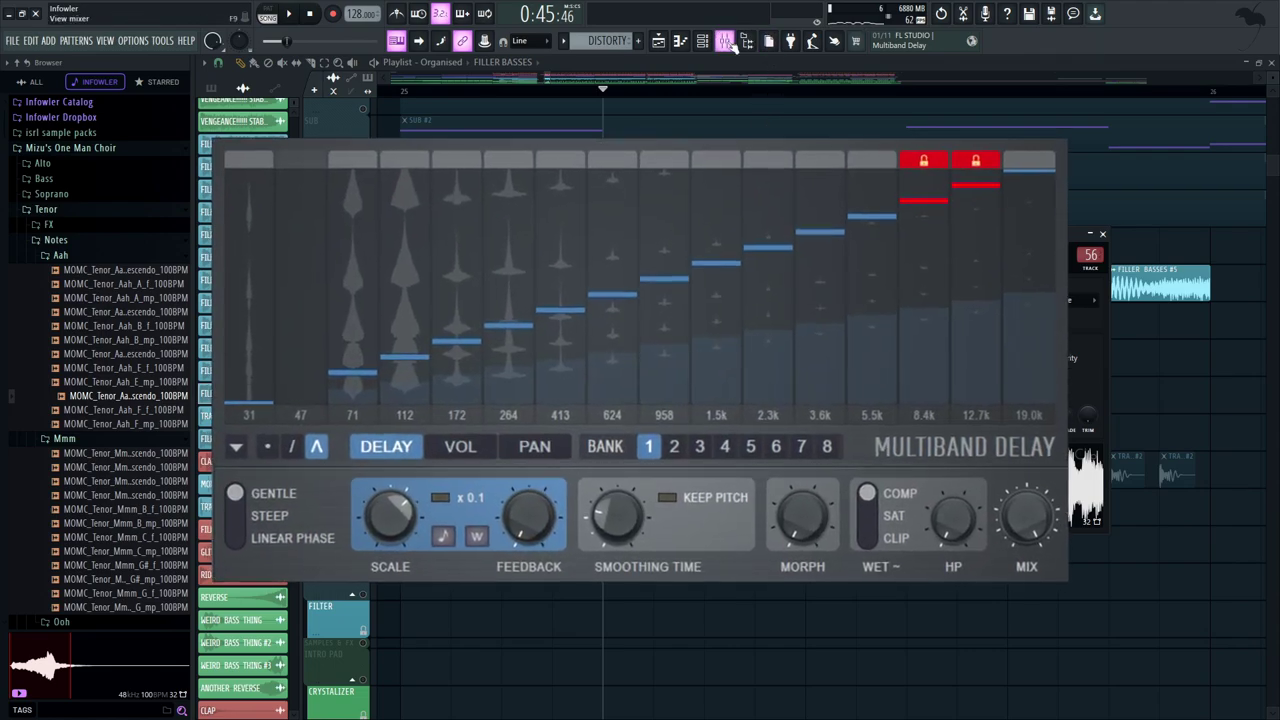
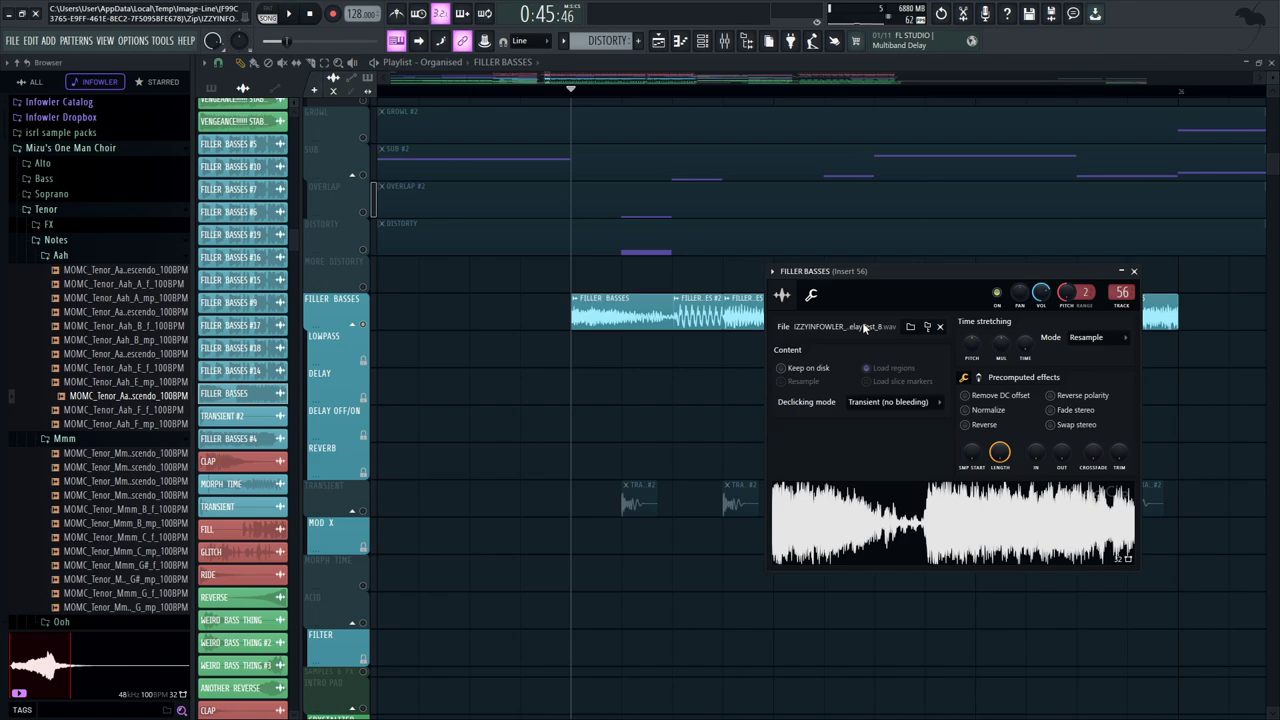
click(957, 530)
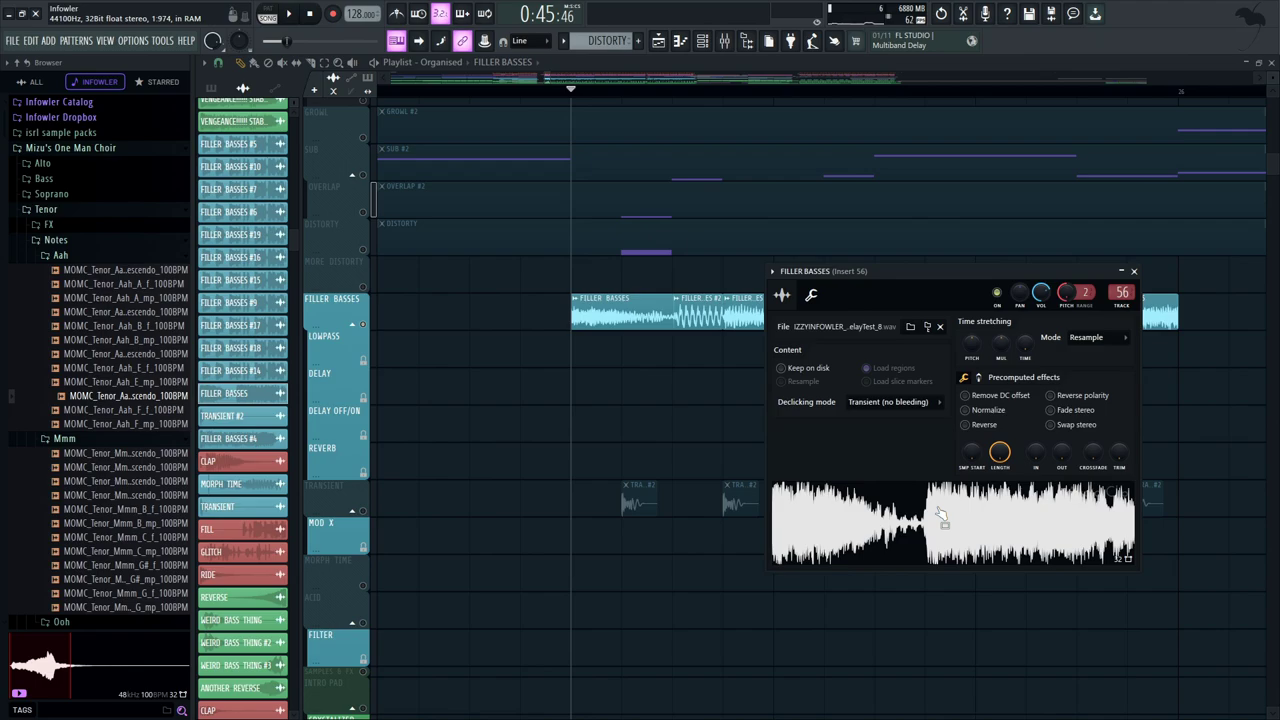
click(725, 43)
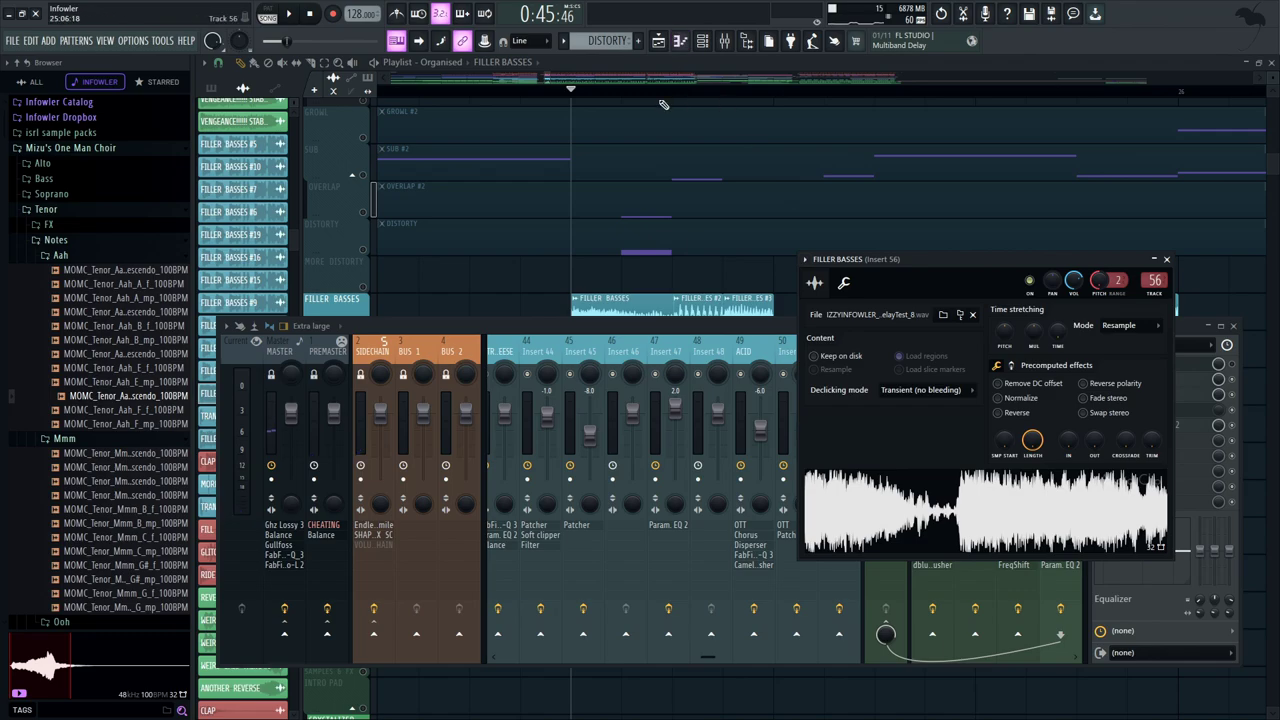
click(742, 152)
drag(755, 170, 882, 205)
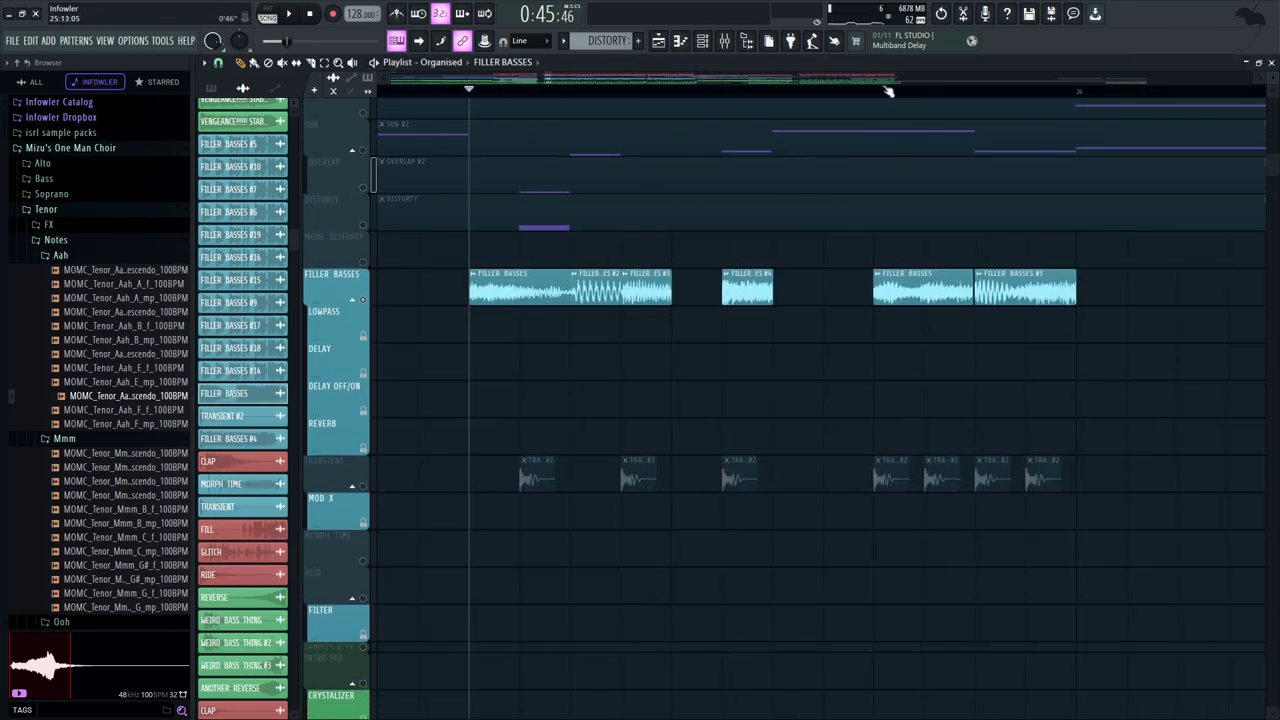
Place the playhead at the second FILLER BASSES clip, open the FILLER BASSES #5 sample and audition it
click(889, 91)
double_click(1010, 235)
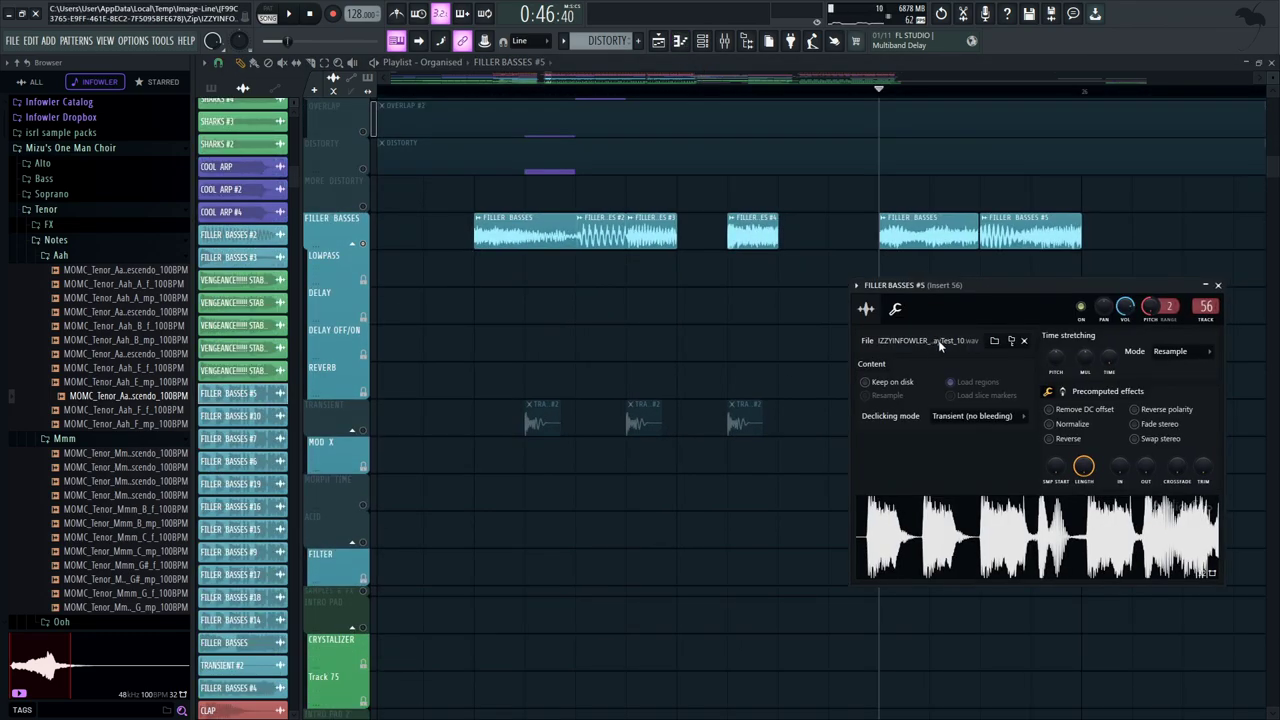
click(993, 540)
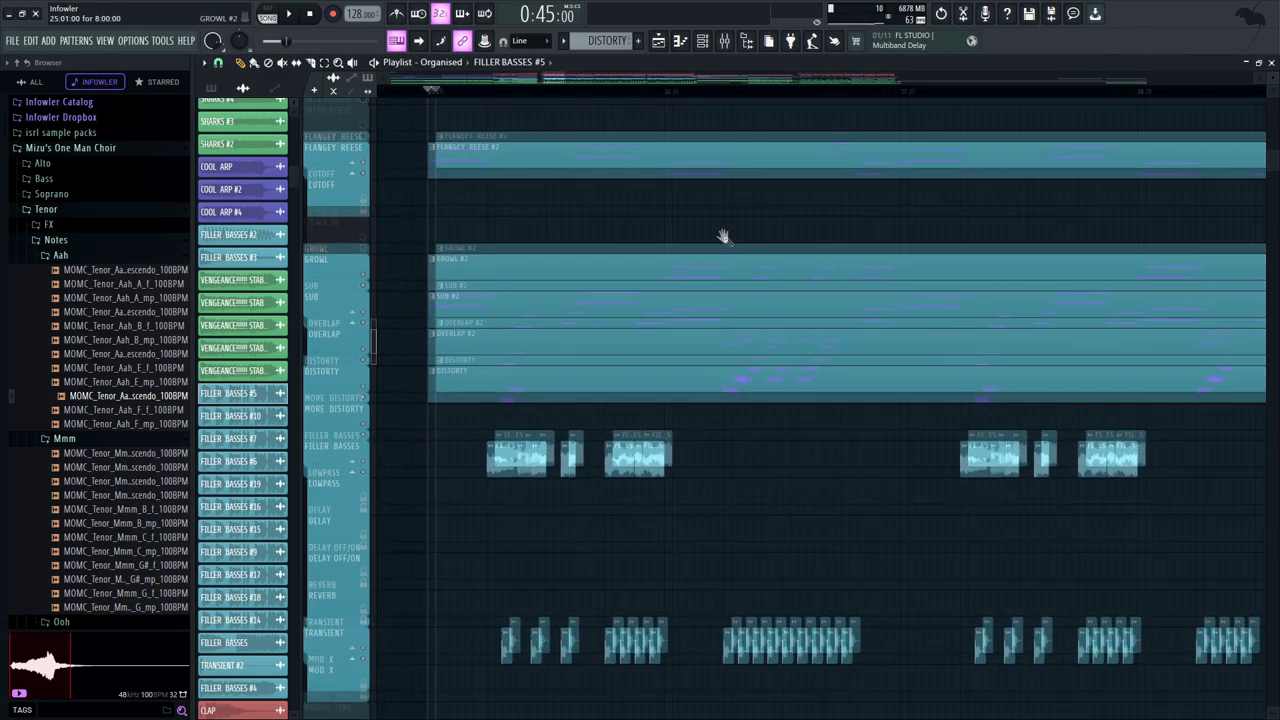
Play all the bass tracks together with the filler basses and transients from bar 25
scroll(757, 320, down, 3)
scroll(783, 460, up, 3)
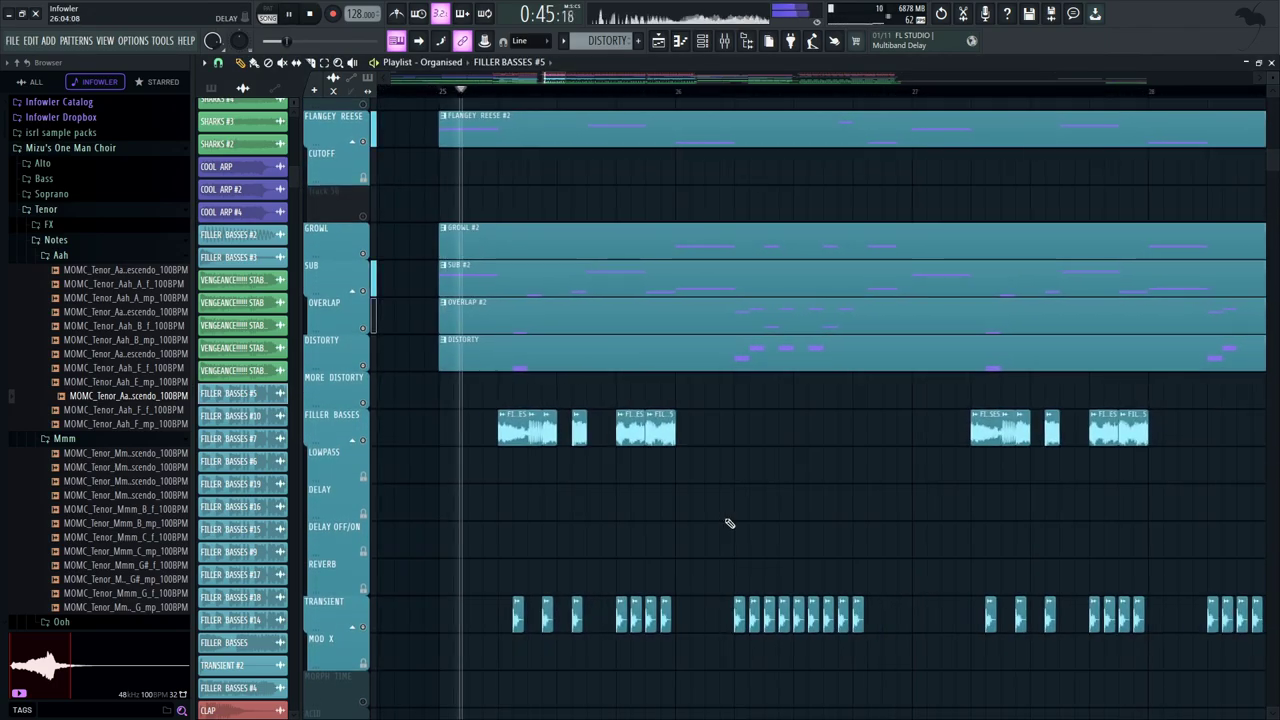
scroll(729, 523, down, 2)
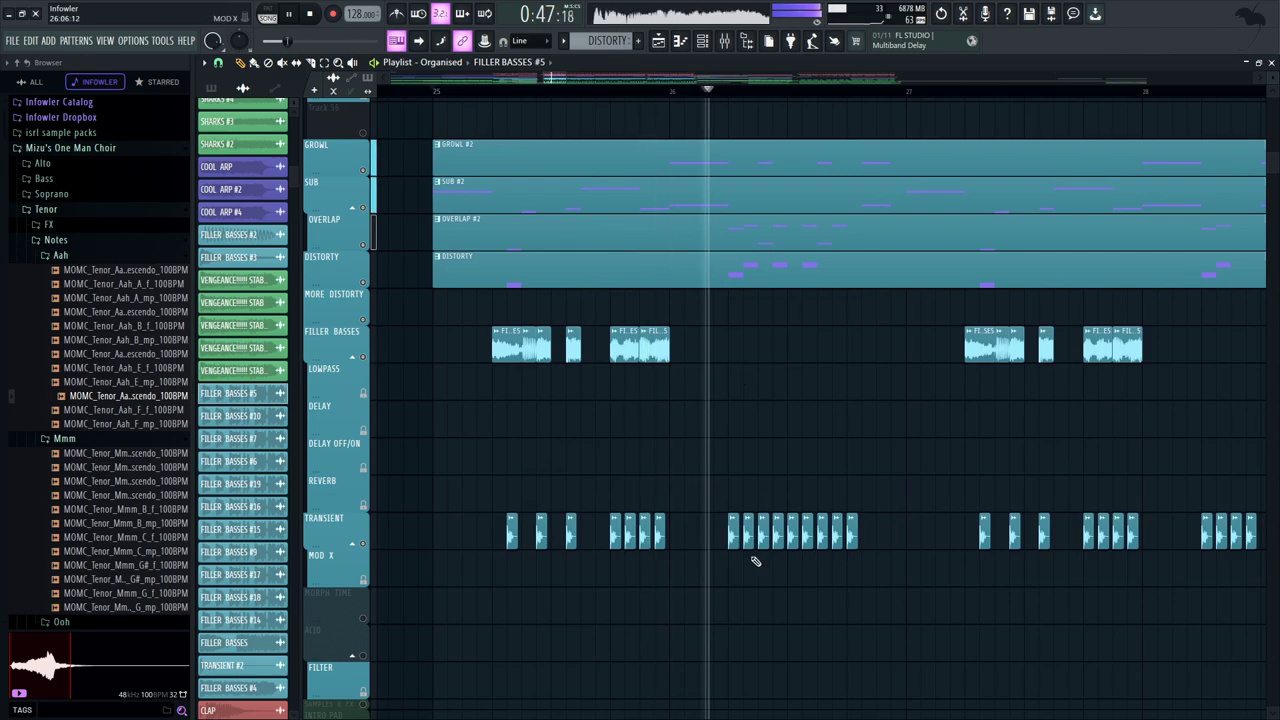
Open the TRANSIENT #2 clip's sample, stop playback, audition the sample and close its window
double_click(762, 530)
key(space)
click(437, 422)
key(Escape)
Play the bass tracks from the start of the transient run in bar 26
scroll(703, 263, down, 1)
click(717, 90)
click(728, 90)
scroll(812, 340, down, 1)
key(space)
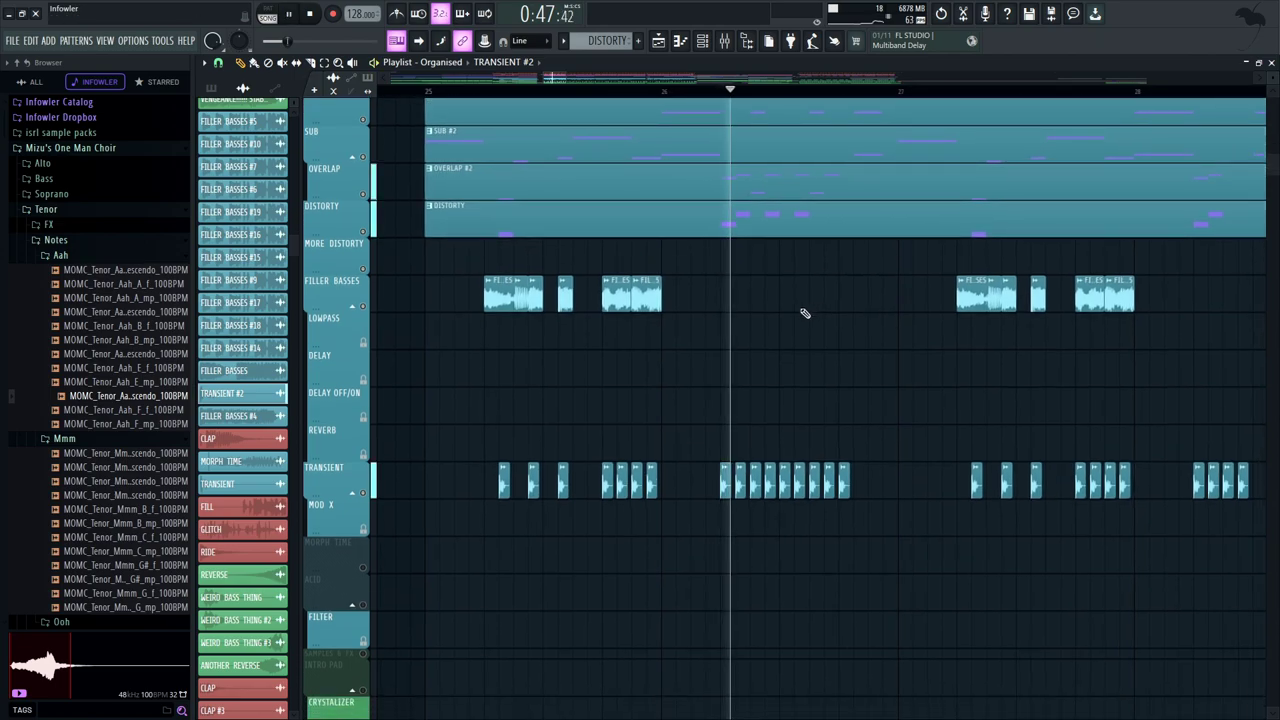
Solo the TRANSIENT track and play its run of clips in bar 26
key(space)
right_click(364, 494)
key(space)
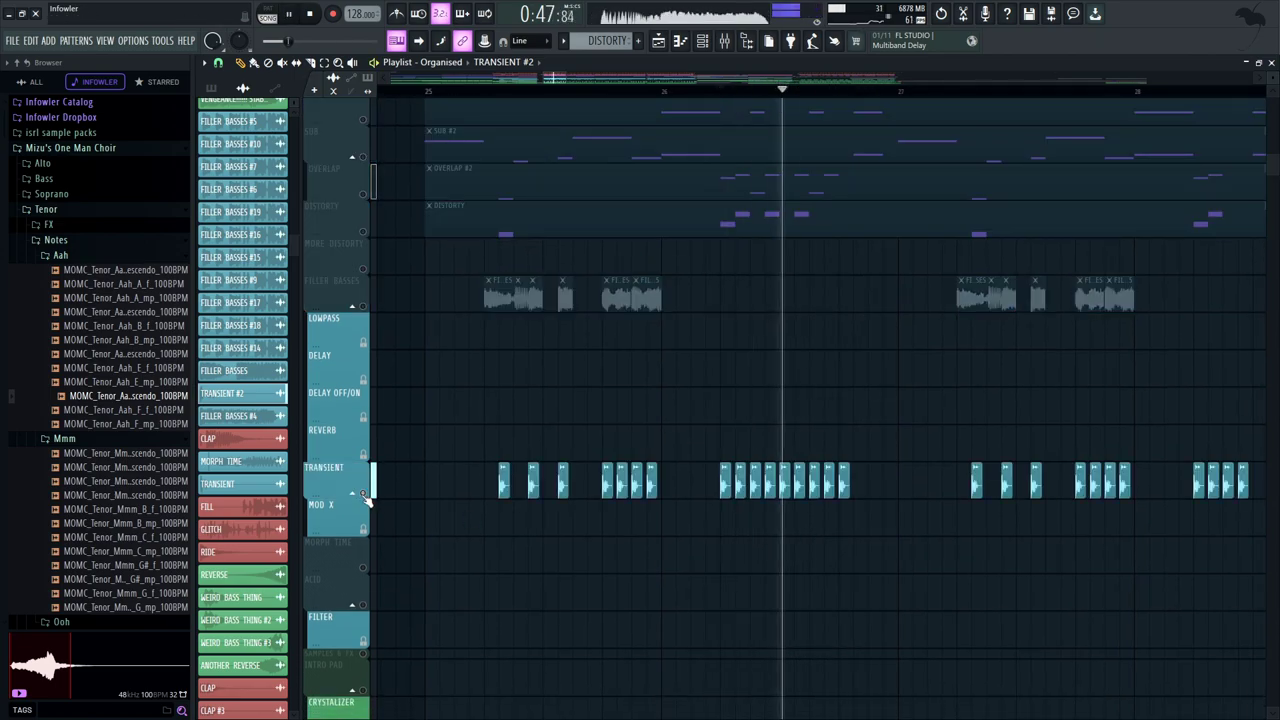
Solo the FILLER BASSES track and briefly play it from its first clip in bar 27
click(955, 94)
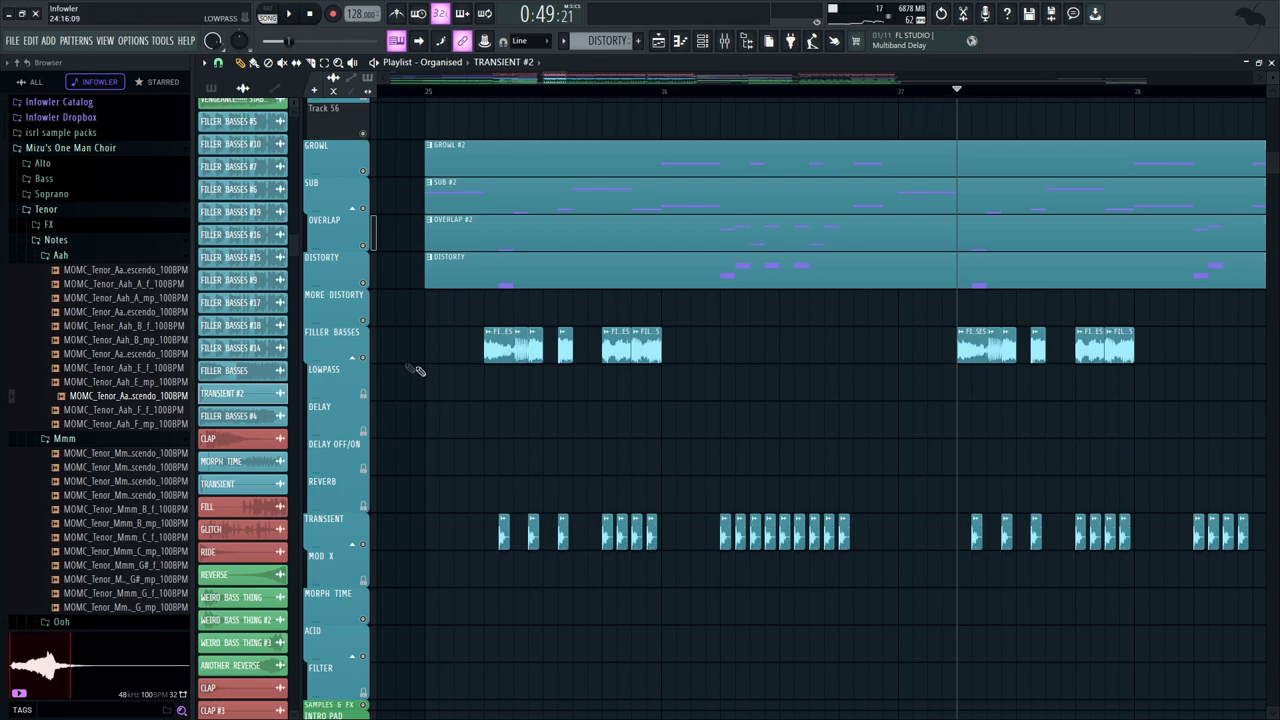
right_click(363, 357)
key(space)
key(space)
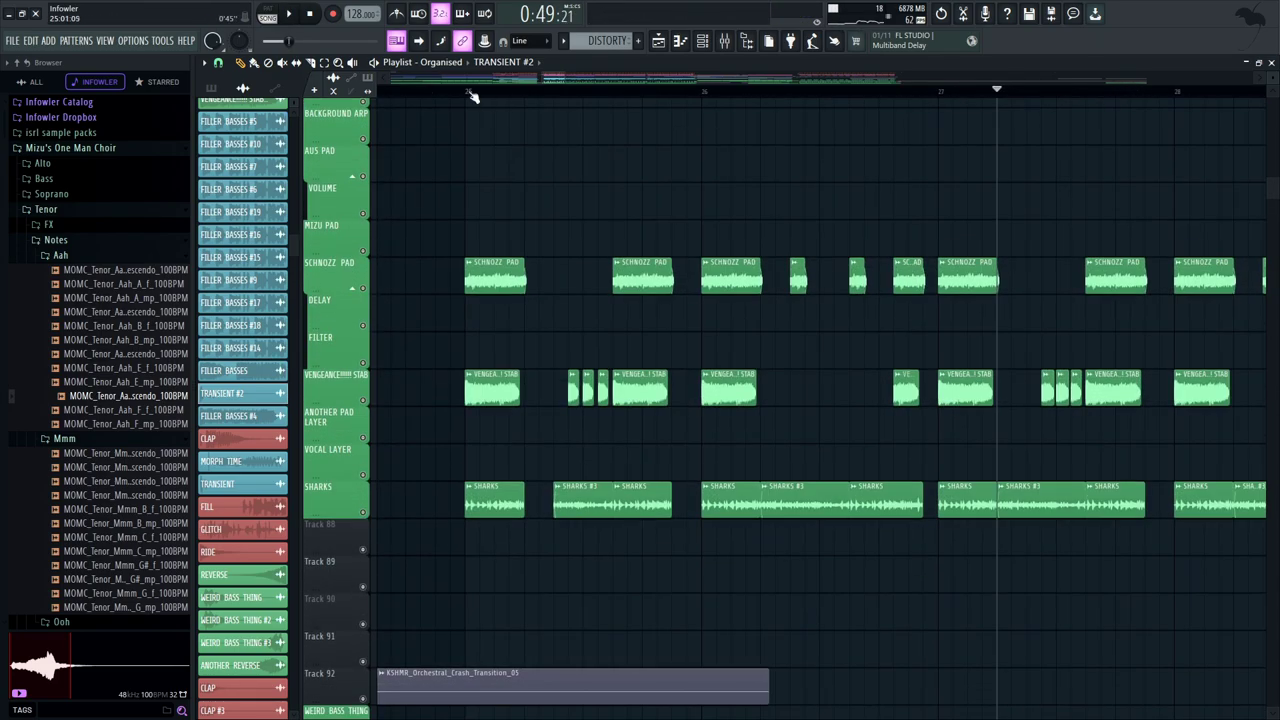
Solo the SCHNOZZ PAD track and play it from bar 25
click(471, 94)
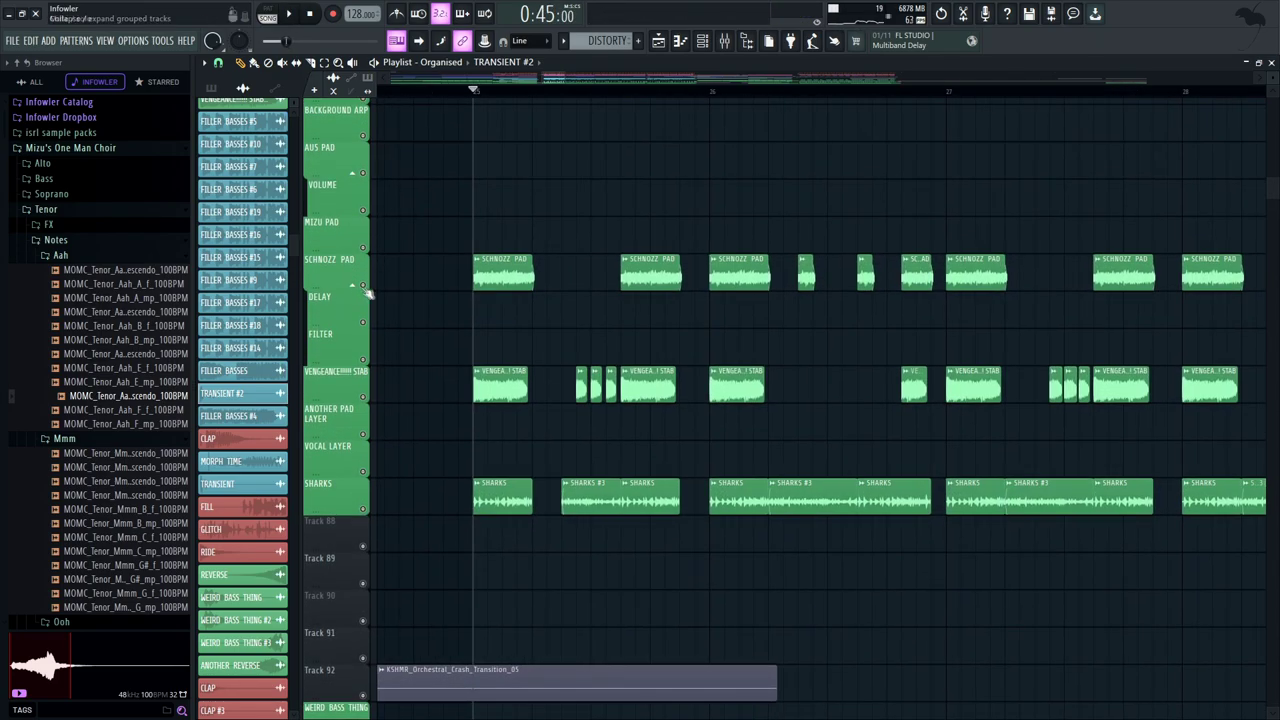
right_click(364, 290)
key(space)
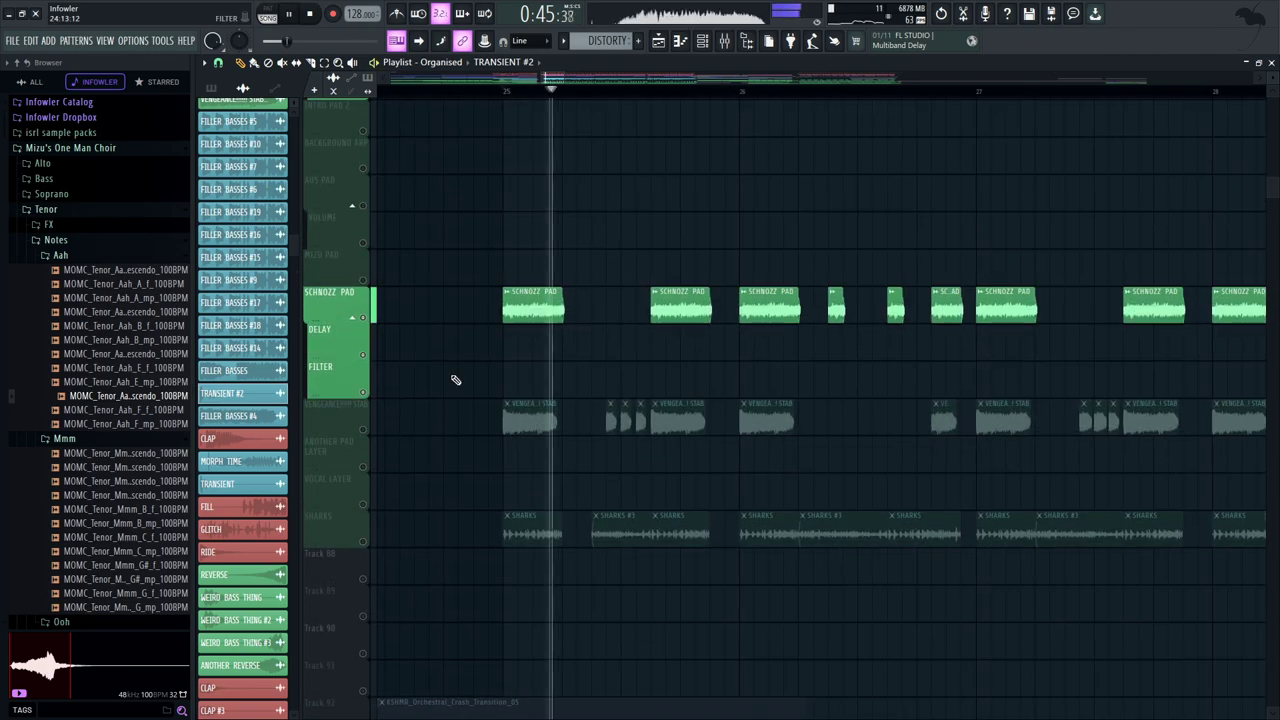
Unmute the VENGEANCE STAB track and play it together with SCHNOZZ PAD from bar 25
click(363, 429)
key(space)
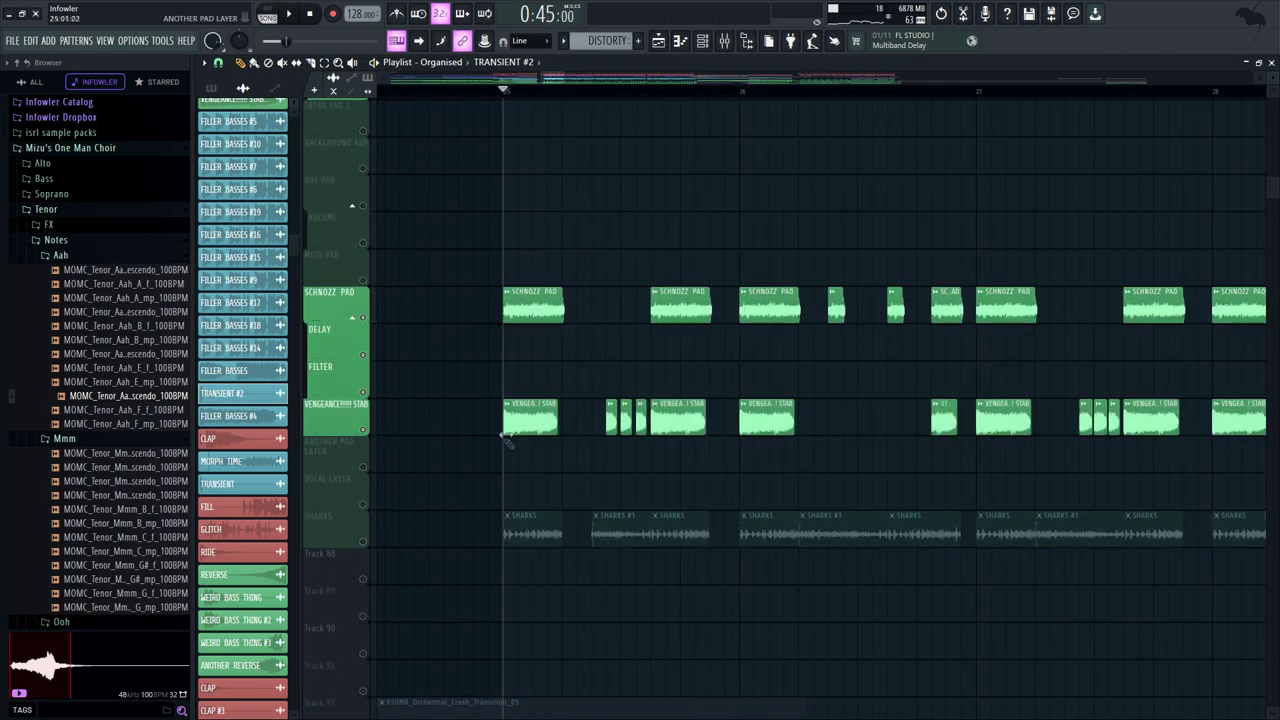
drag(511, 422, 556, 373)
key(space)
Unmute the FILLER BASSES, DISTORTY, OVERLAP, SUB and GROWL tracks to hear them with the pad and stab layers
drag(630, 351, 588, 341)
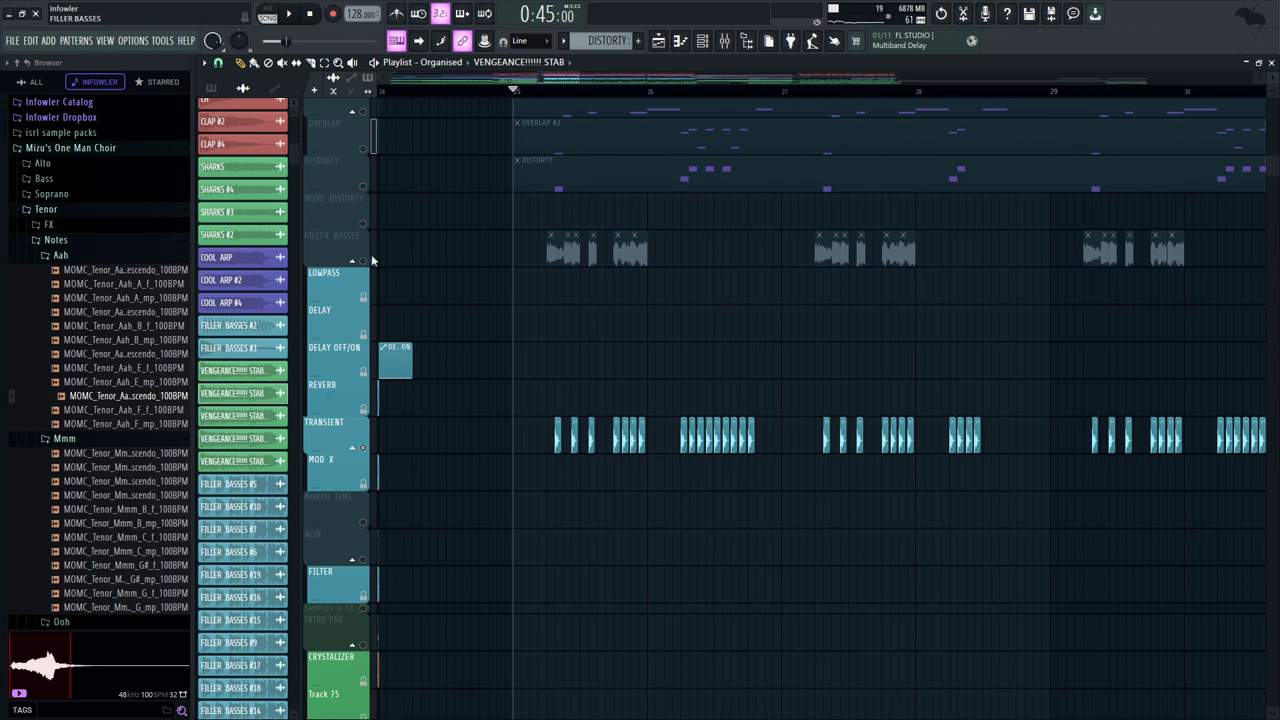
scroll(371, 300, up, 8)
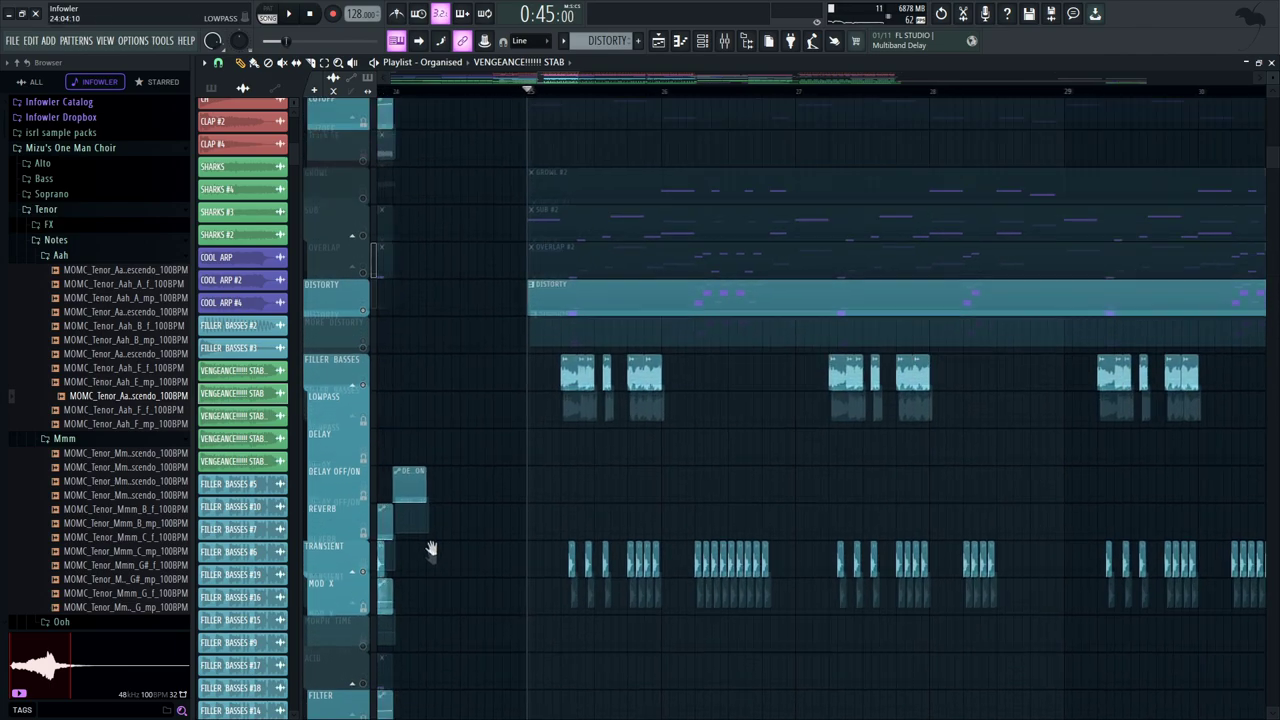
click(362, 361)
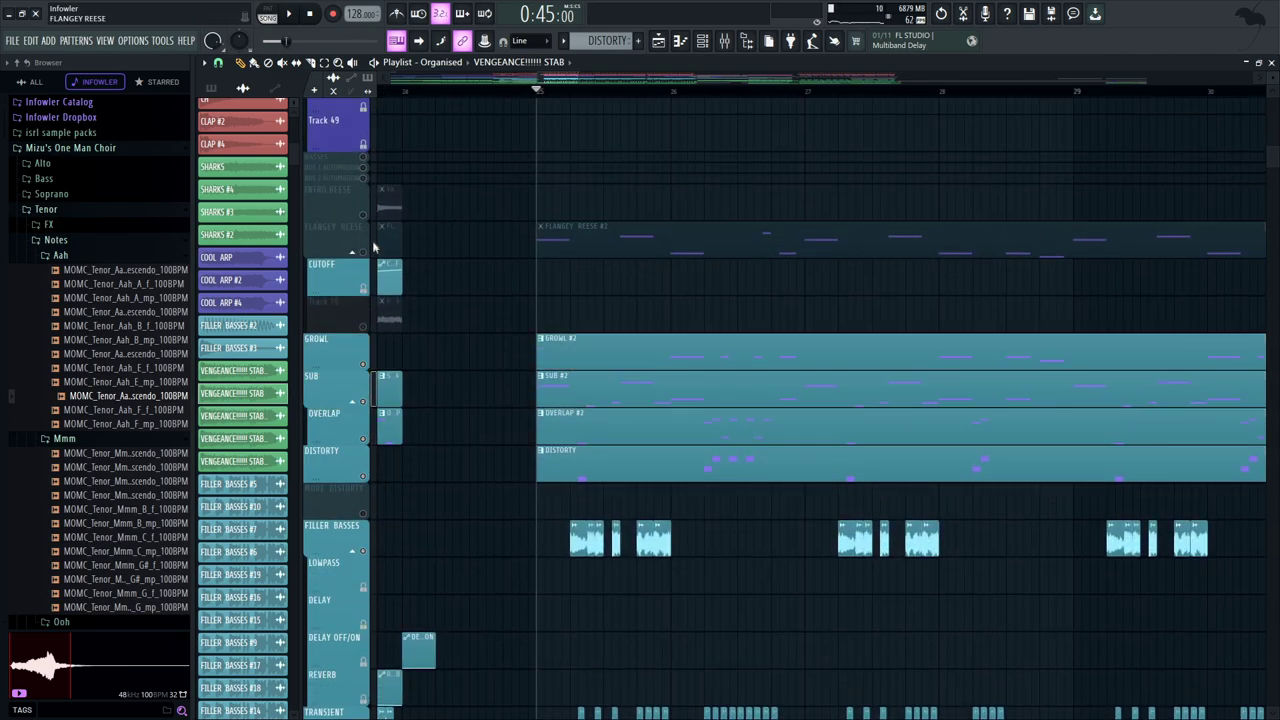
scroll(363, 515, up, 10)
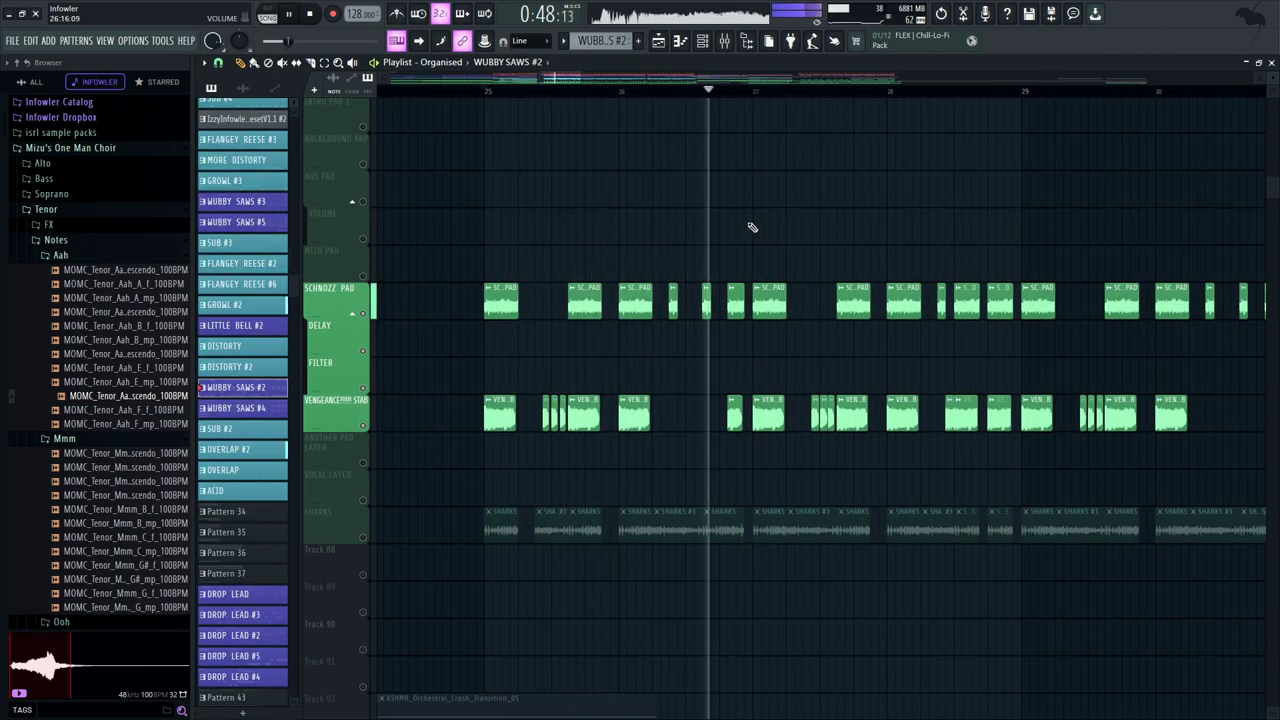
Solo the WUBBY SAWS track and play its chords from bar 26
scroll(700, 185, up, 3)
key(space)
click(649, 92)
scroll(605, 300, up, 12)
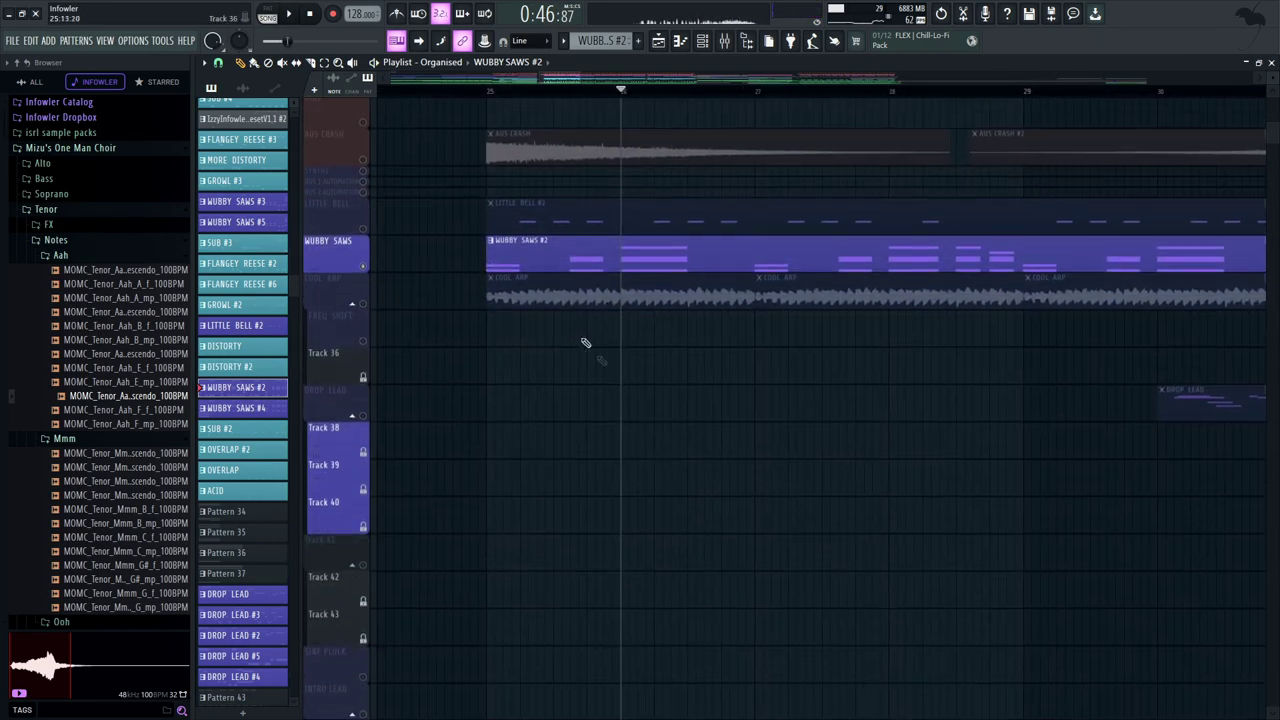
key(space)
key(space)
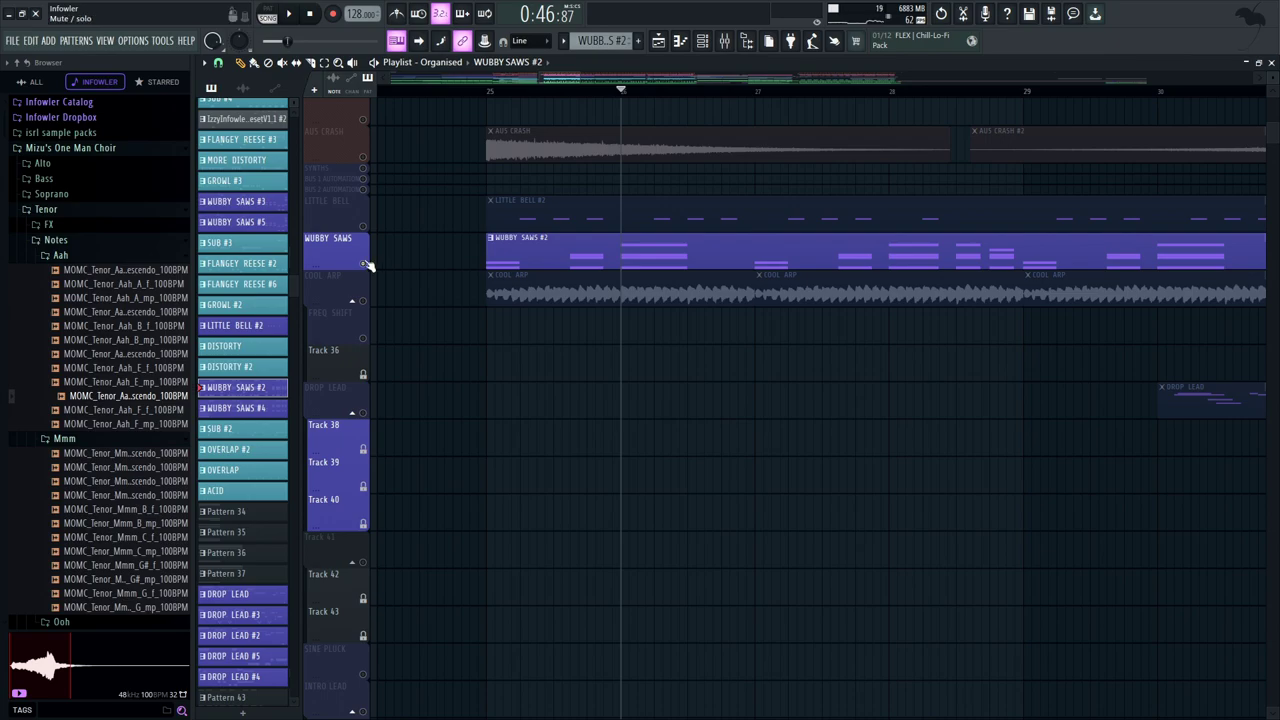
Solo the SHARKS track and play it from bar 25
scroll(386, 343, down, 15)
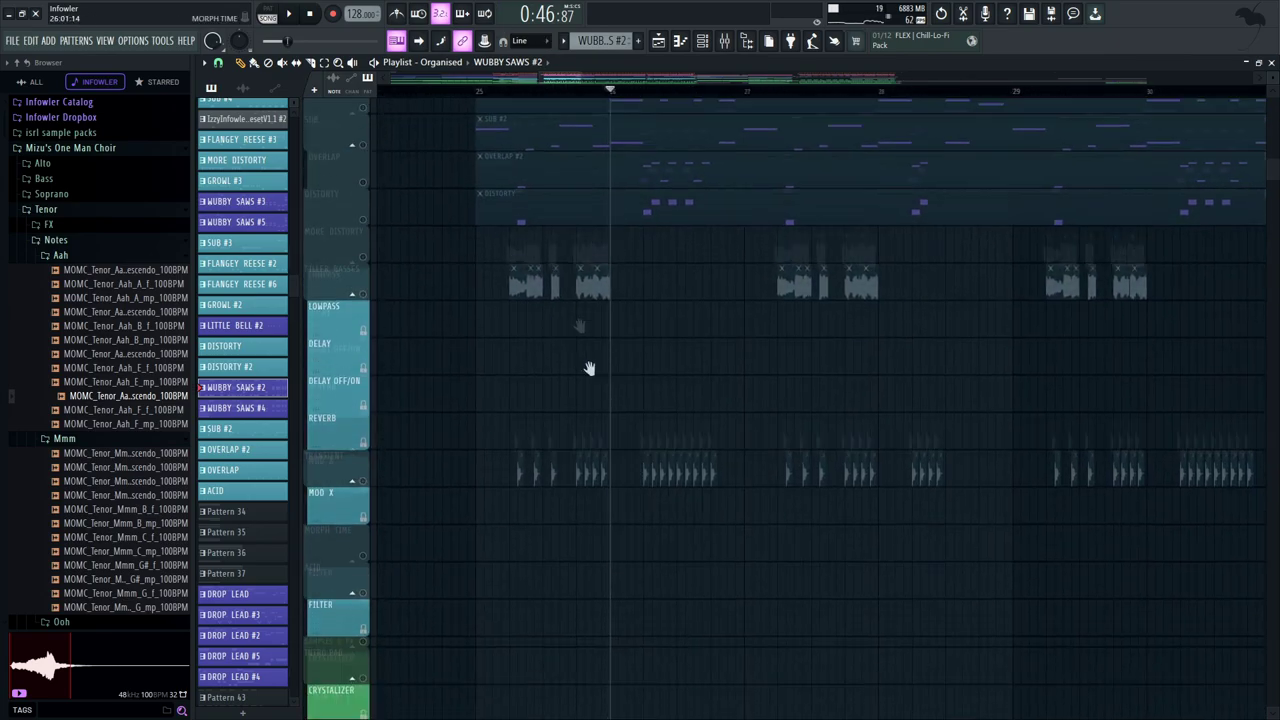
scroll(531, 390, up, 1)
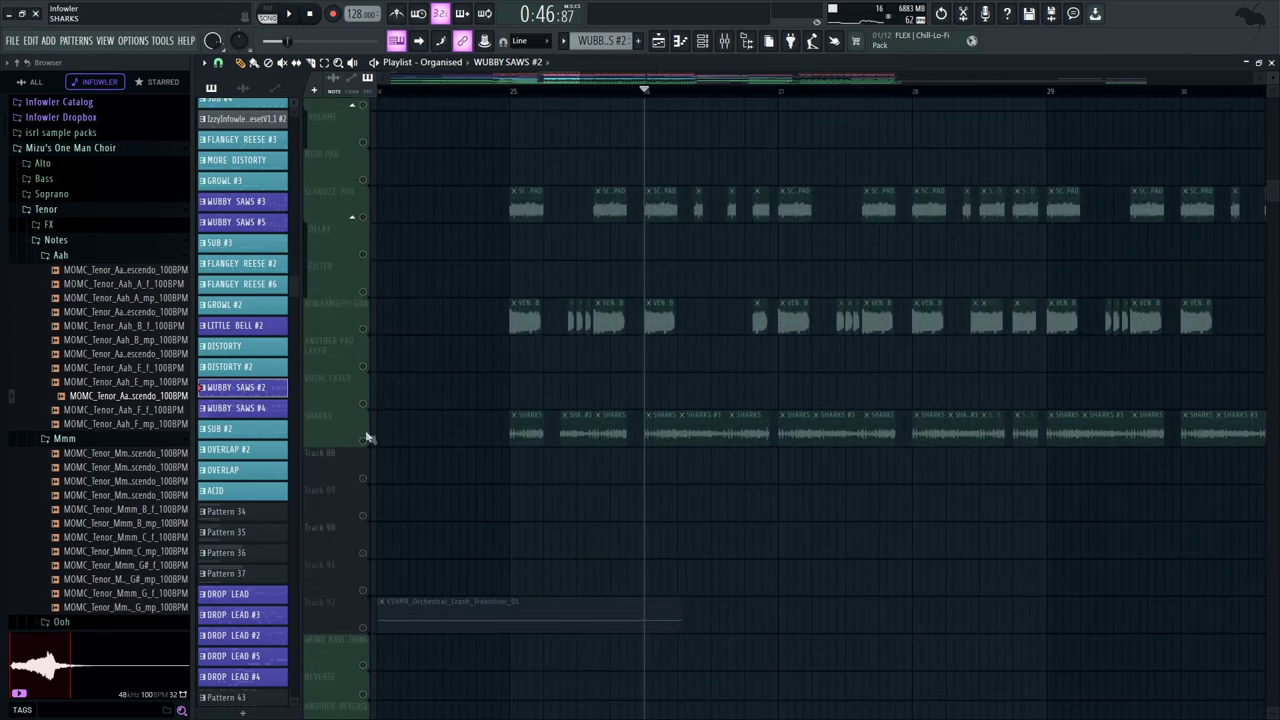
click(365, 429)
click(512, 93)
drag(556, 277, 835, 210)
drag(838, 289, 650, 300)
key(space)
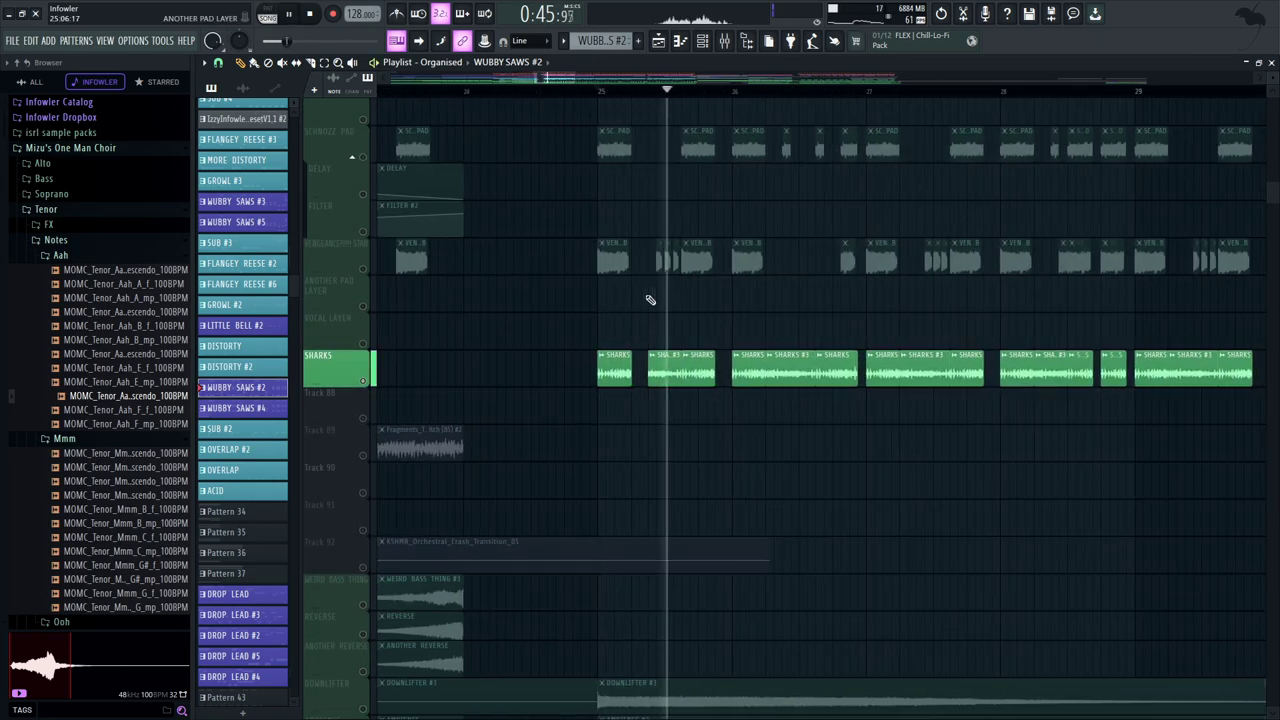
Stop playback and open the SHARKS #3 clip's sample settings together with its mixer insert 54
double_click(662, 372)
key(space)
click(725, 41)
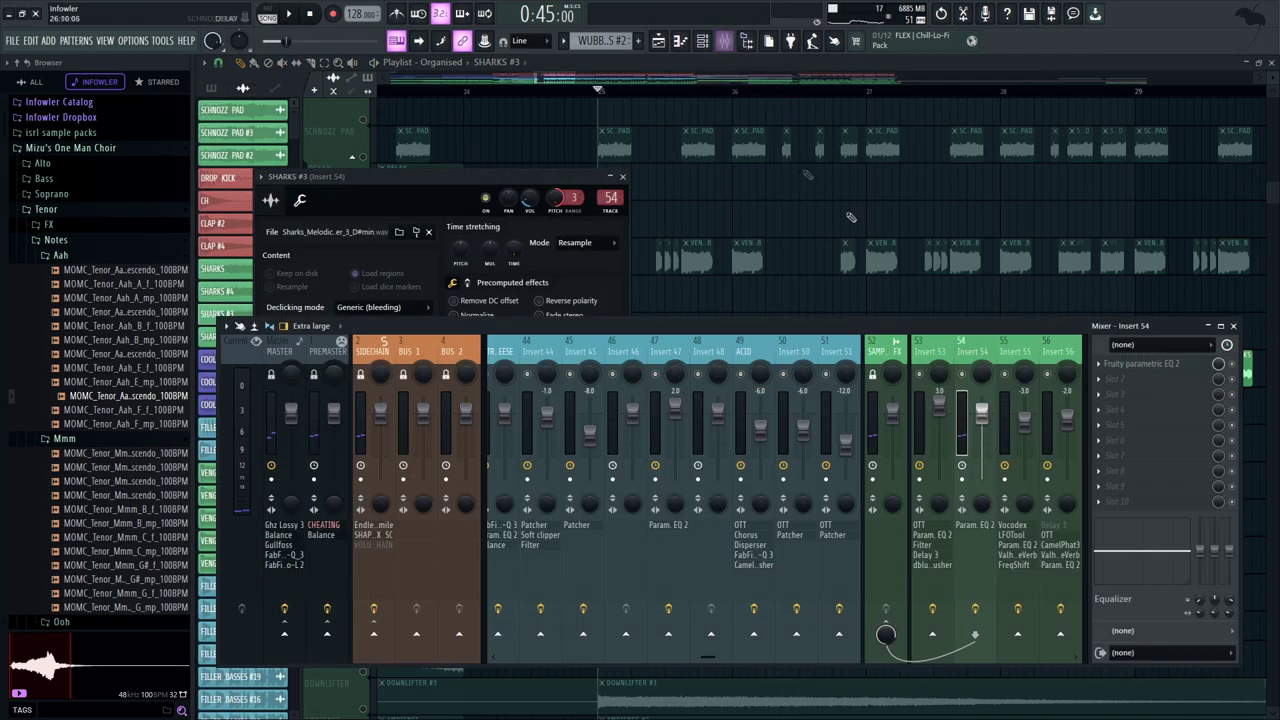
middle_click(806, 311)
double_click(632, 362)
double_click(690, 362)
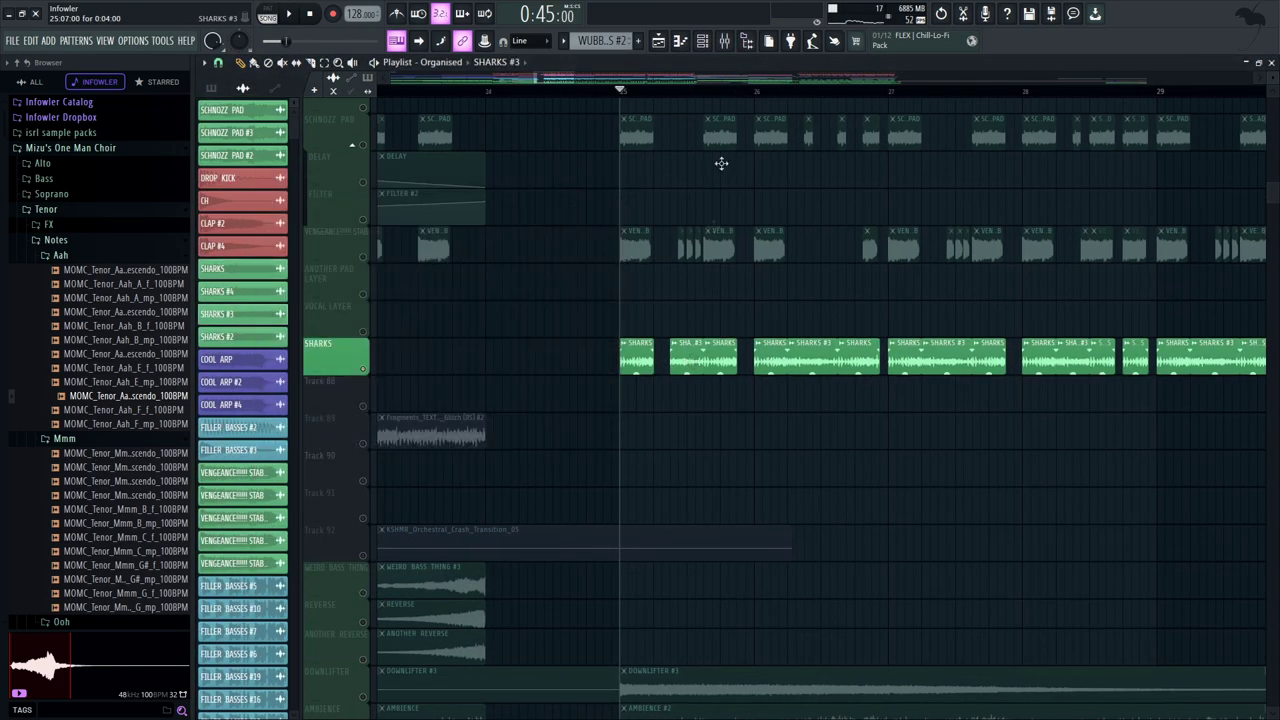
Inspect the precomputed effects of the SHARKS #3 sample, including its reverb, ring modulation and stereo delay
click(725, 41)
key(space)
key(space)
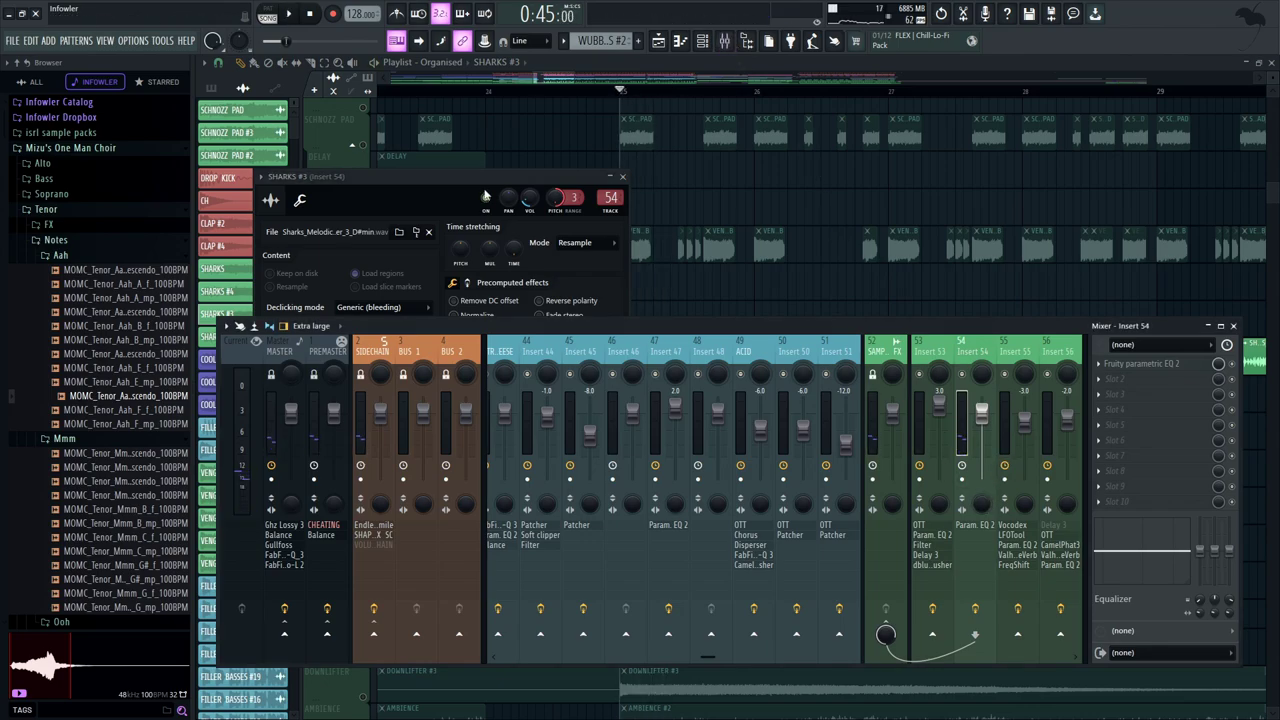
drag(490, 177, 638, 204)
click(617, 310)
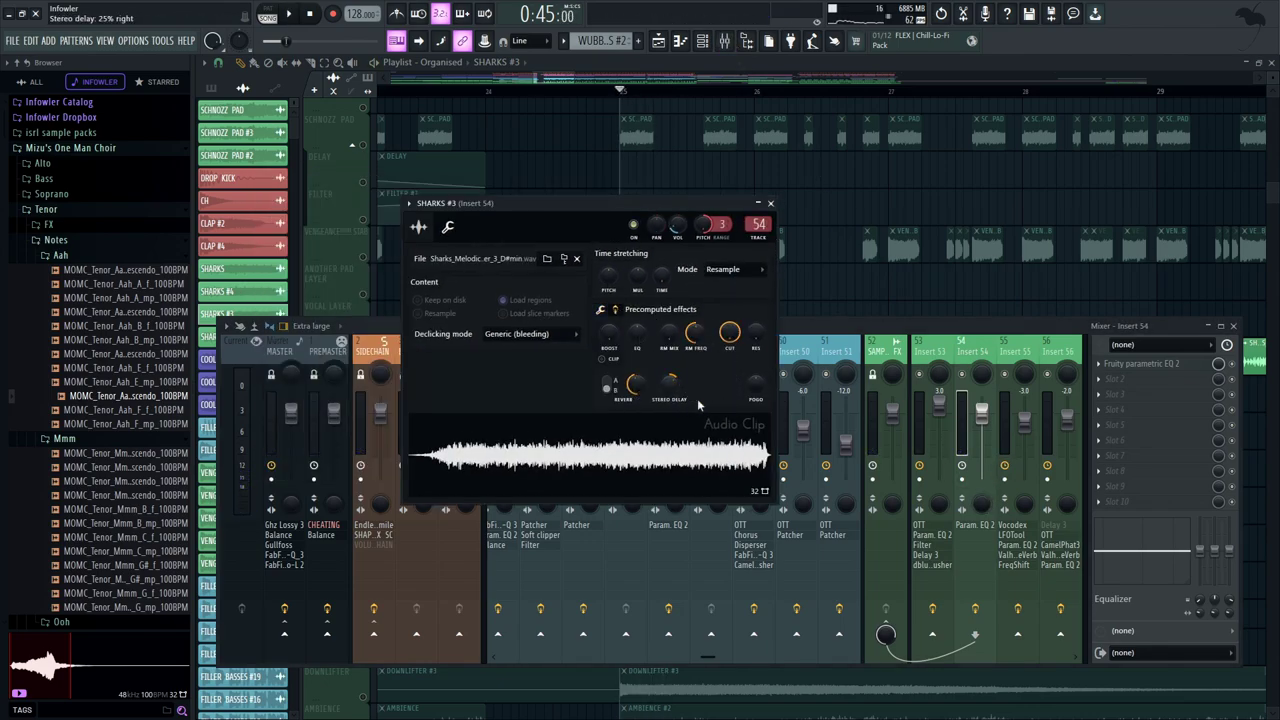
click(601, 311)
middle_click(888, 266)
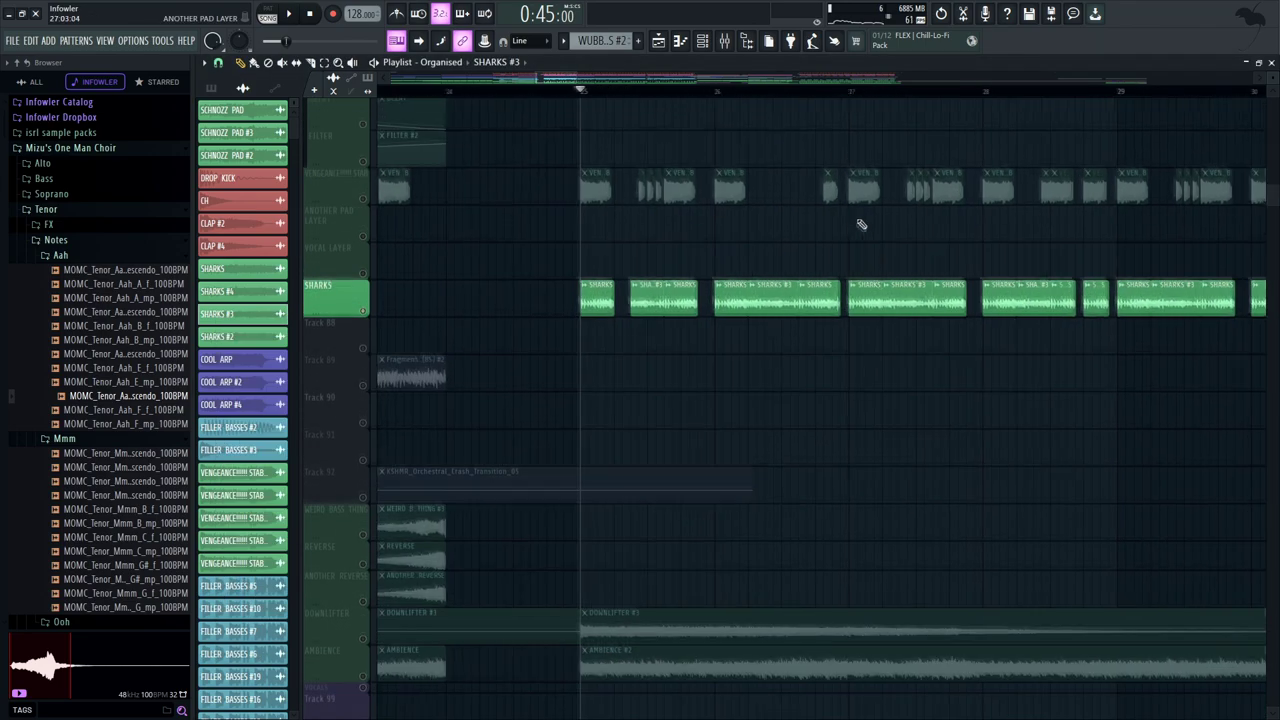
Replay the soloed SHARKS clips from bar 25 to hear the processed sample
key(space)
middle_click(740, 234)
mouse_move(701, 294)
mouse_down()
mouse_move(674, 280)
mouse_move(683, 286)
mouse_move(654, 306)
mouse_move(655, 295)
mouse_move(698, 305)
mouse_up()
key(space)
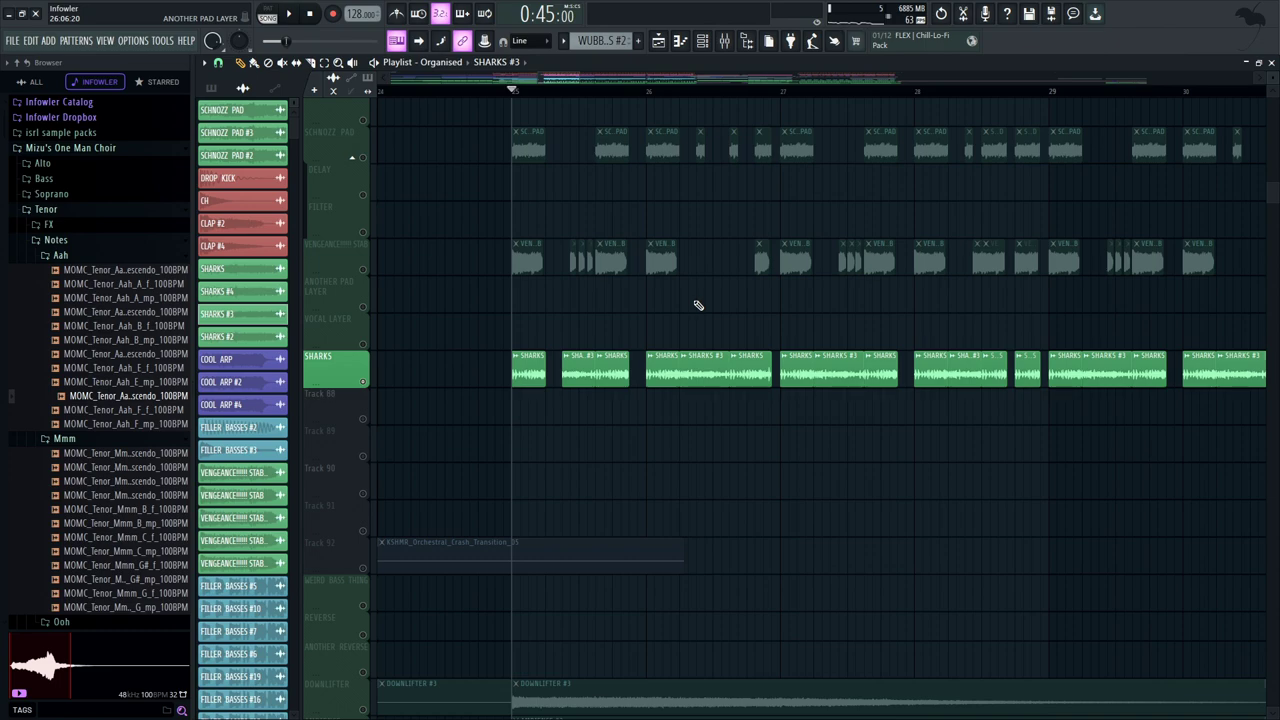
drag(698, 305, 690, 326)
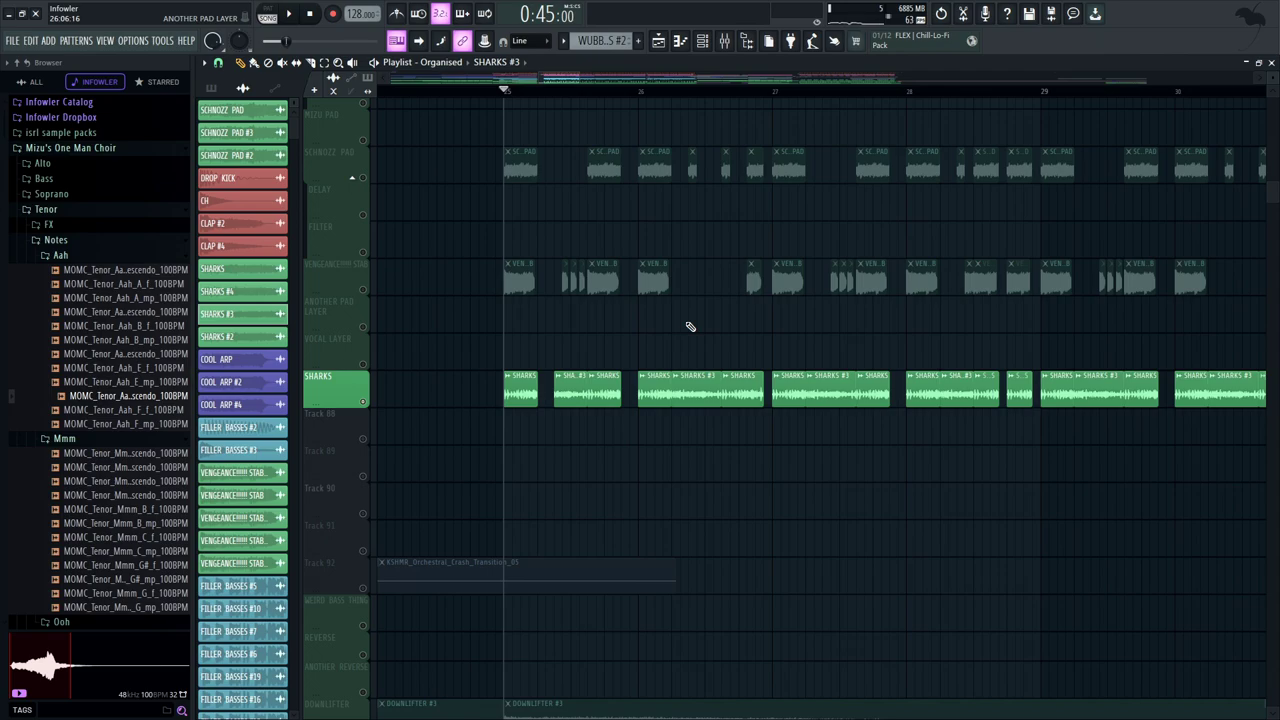
Unsolo SHARKS and look over the drop's arrangement, from the downlifter and ambience clips to the synth and DROP LEAD tracks
scroll(757, 443, down, 5)
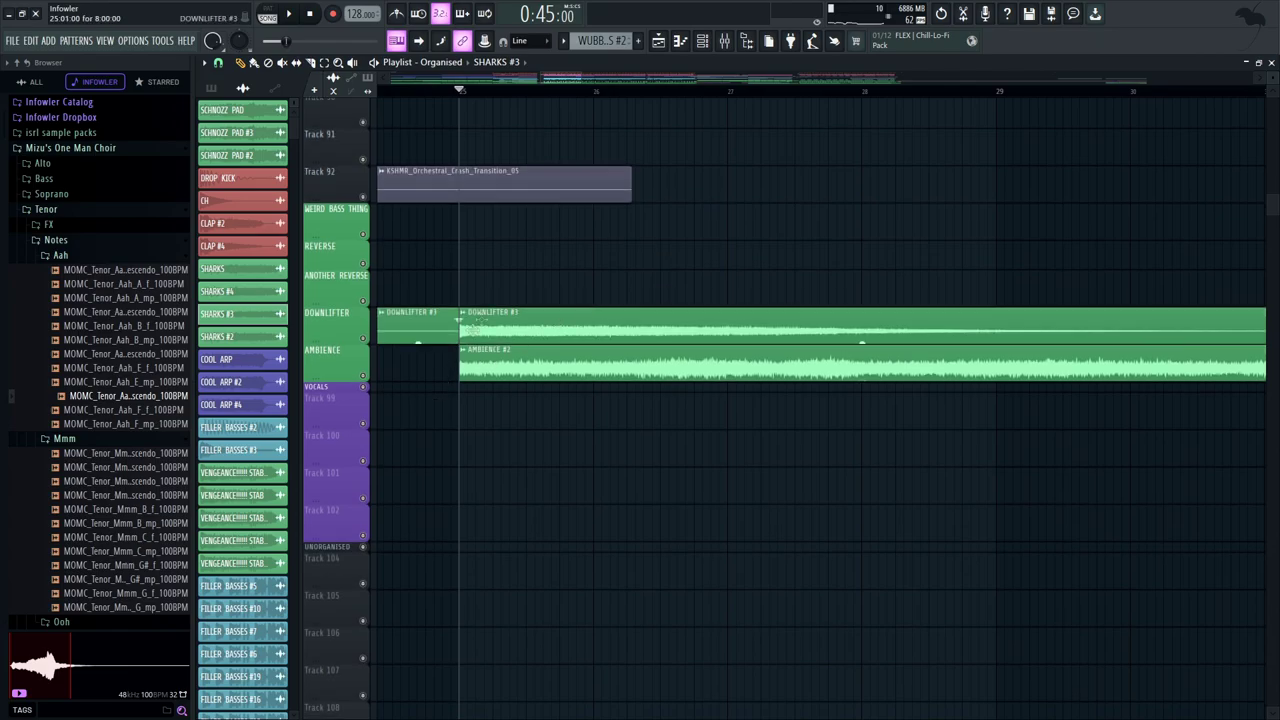
scroll(465, 330, up, 5)
drag(528, 413, 545, 223)
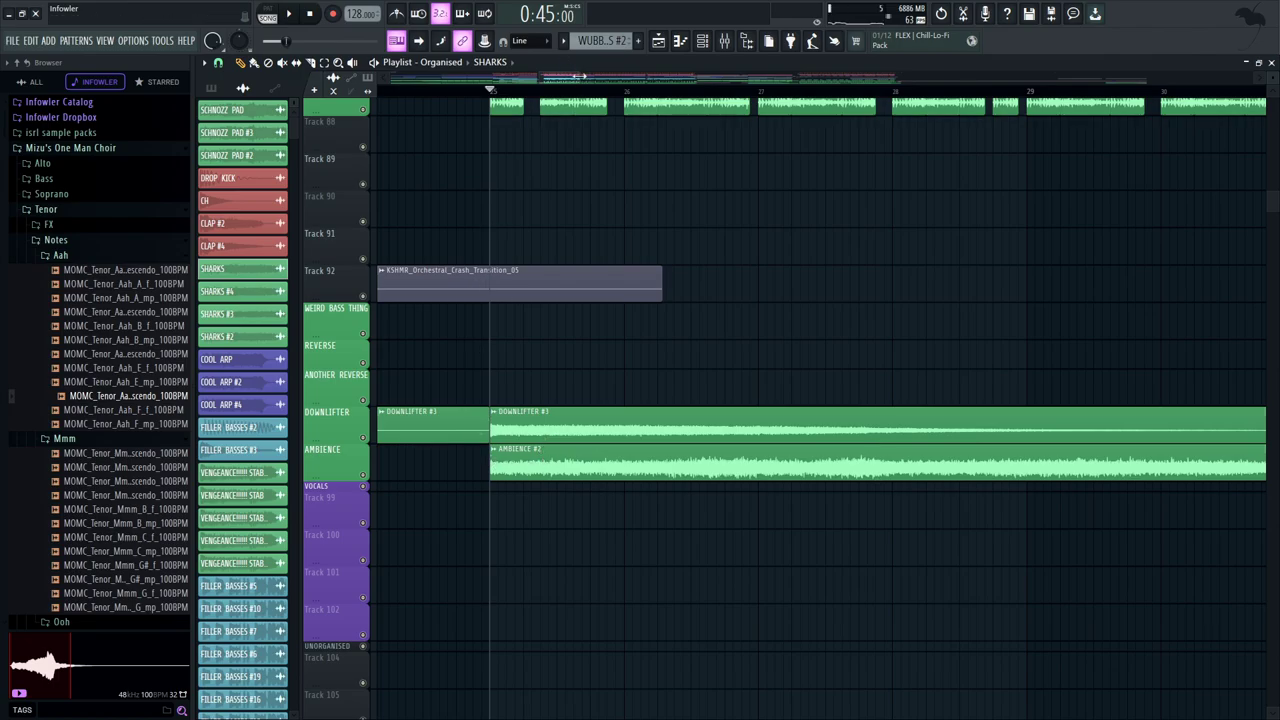
drag(579, 76, 619, 77)
drag(626, 277, 638, 714)
drag(607, 187, 622, 690)
drag(584, 306, 591, 623)
drag(591, 128, 617, 377)
mouse_move(665, 186)
mouse_down()
mouse_move(643, 449)
mouse_move(648, 650)
mouse_up()
mouse_move(612, 385)
mouse_down()
mouse_move(625, 595)
mouse_move(592, 630)
mouse_up()
mouse_move(651, 466)
mouse_down()
mouse_move(666, 577)
mouse_move(711, 109)
mouse_up()
drag(677, 640, 616, 215)
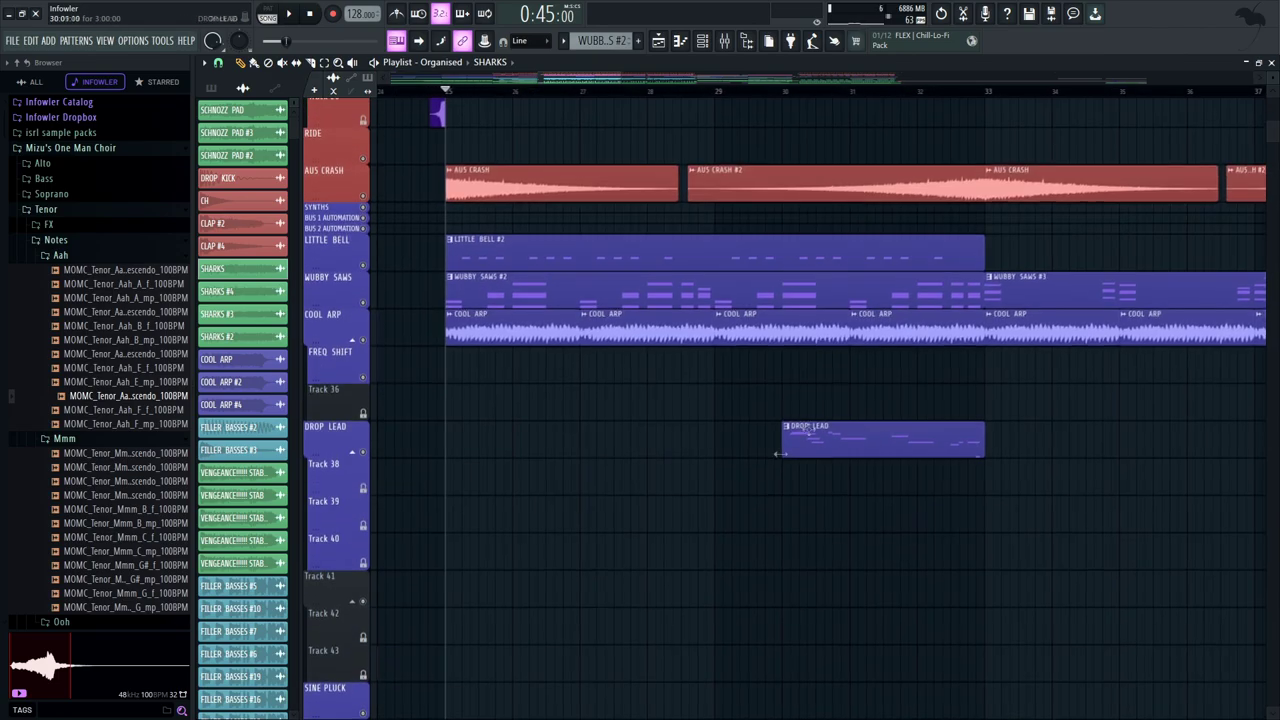
drag(890, 395, 886, 277)
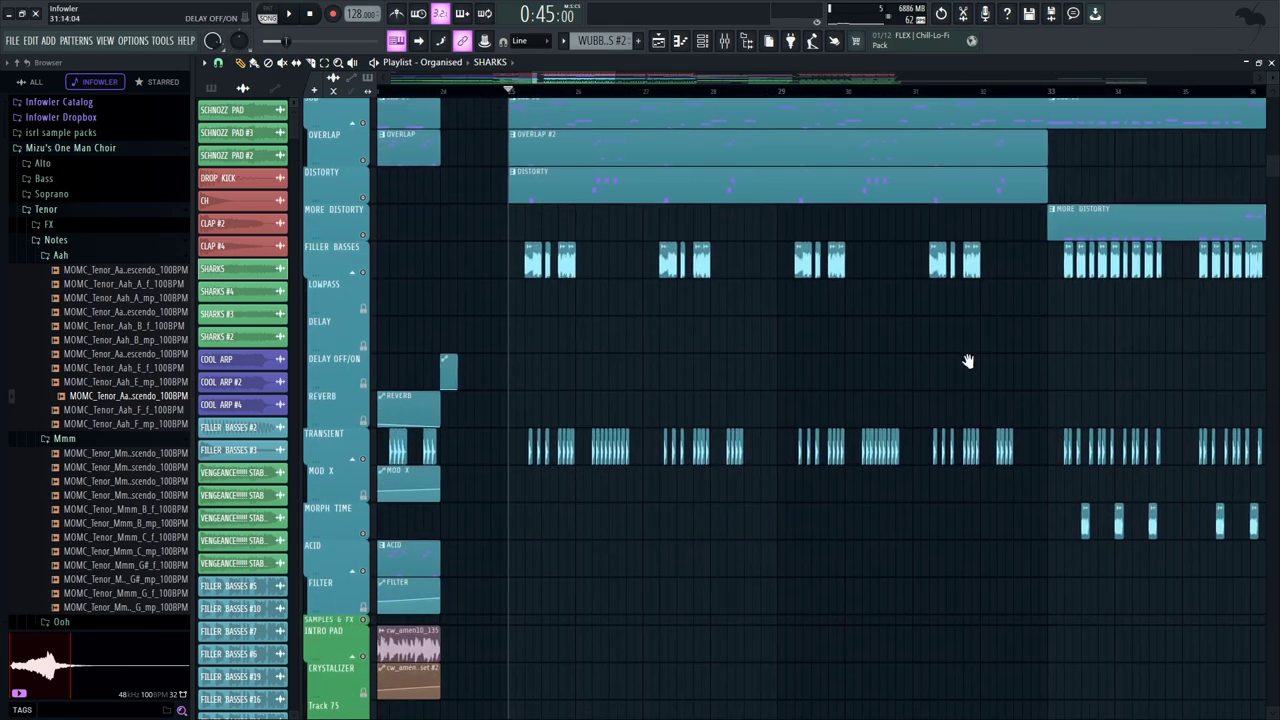
Play the full mix of the drop's second half from bar 33 while looking over its bass, drum and synth tracks
scroll(968, 361, up, 3)
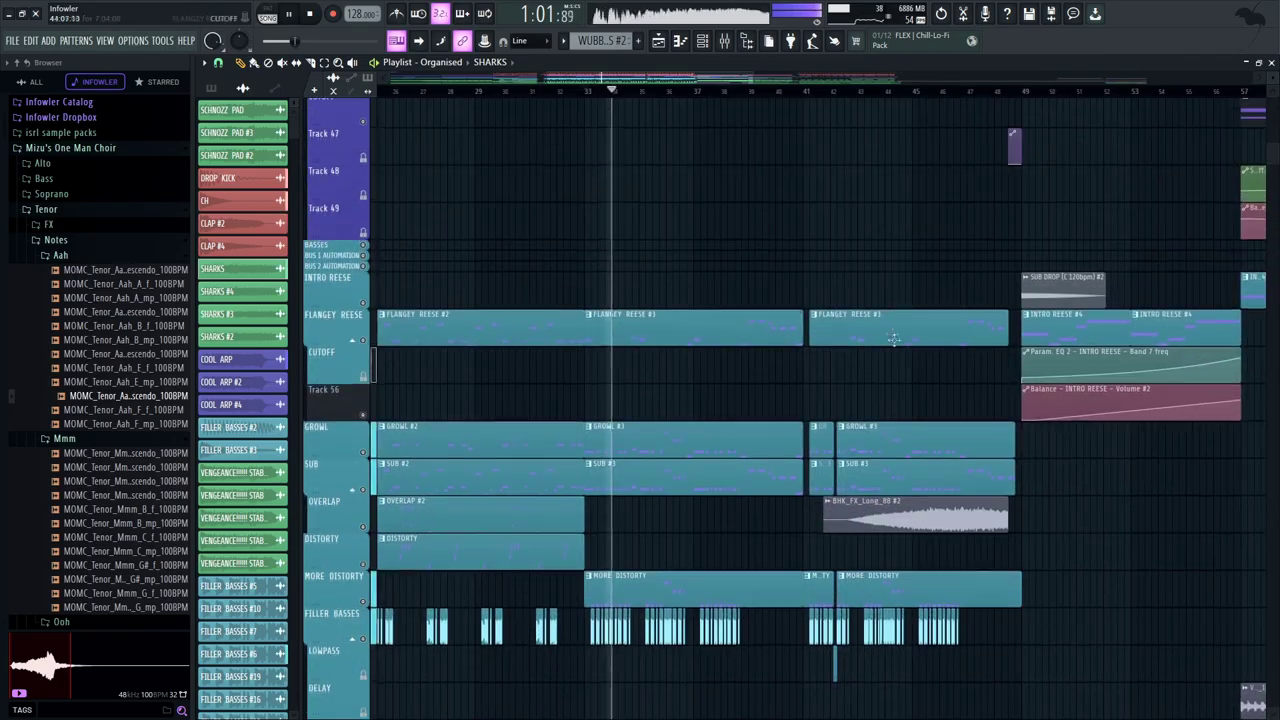
scroll(880, 350, up, 10)
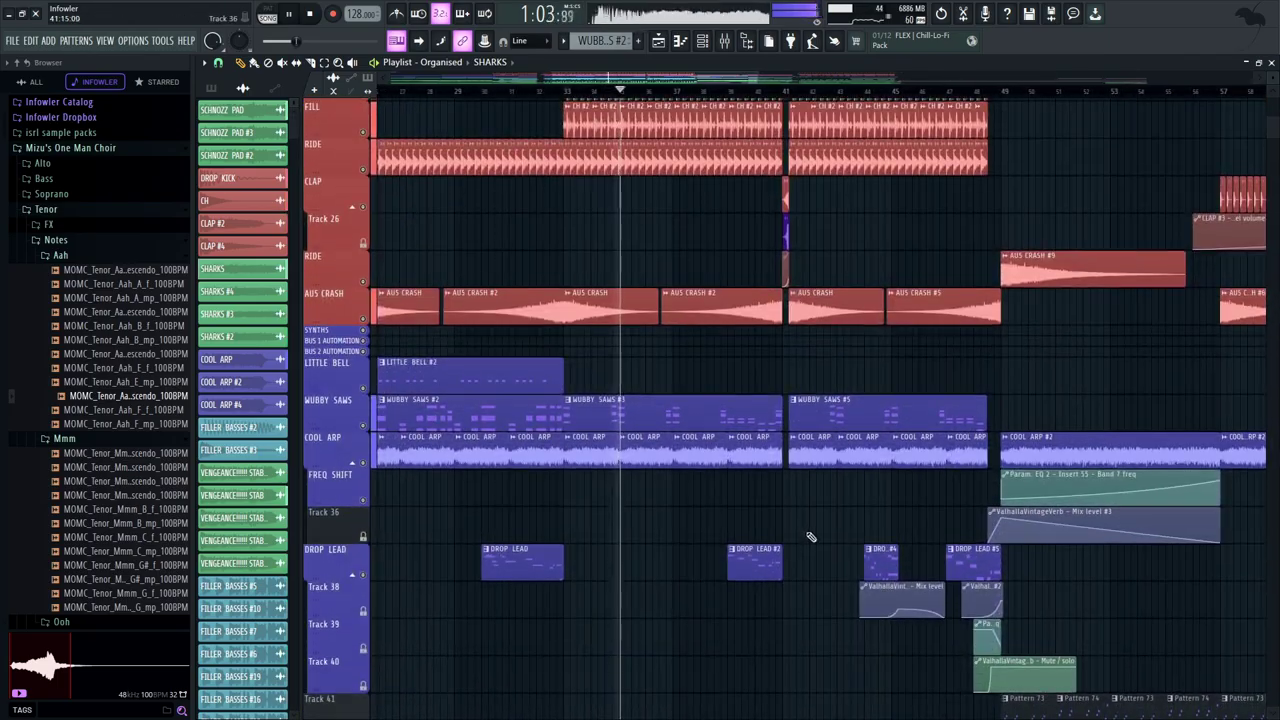
scroll(808, 500, down, 8)
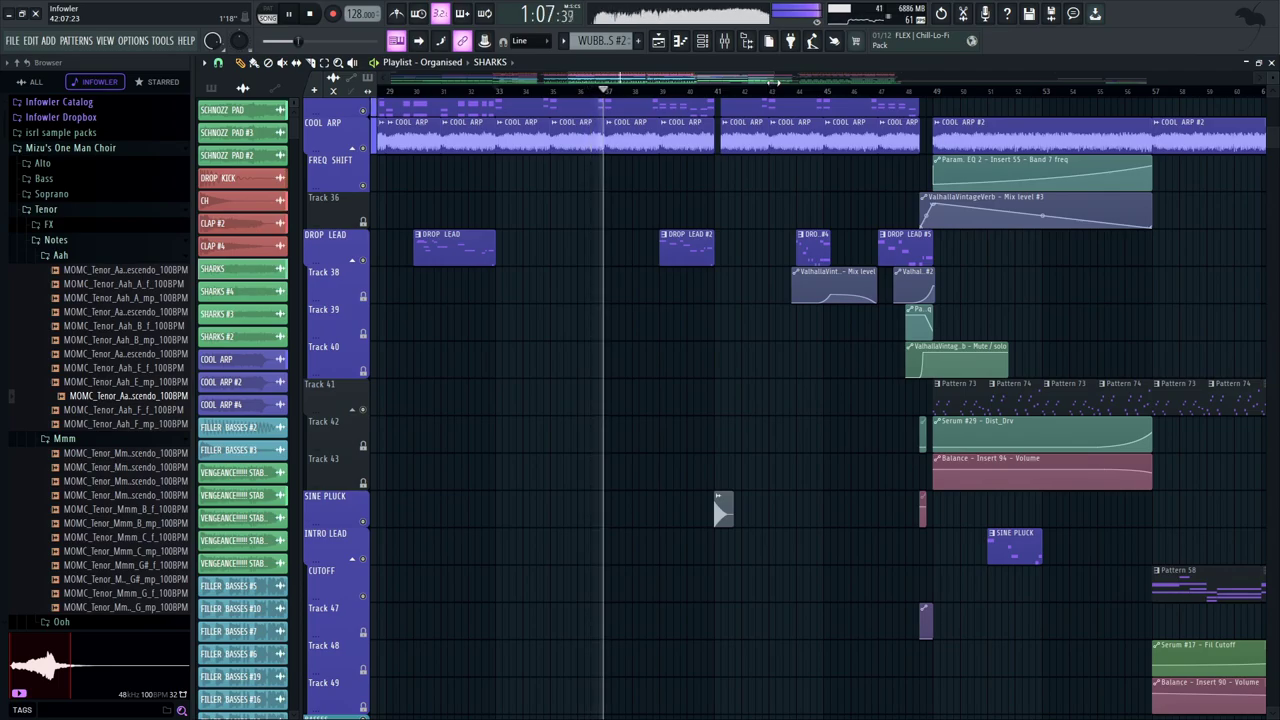
key(space)
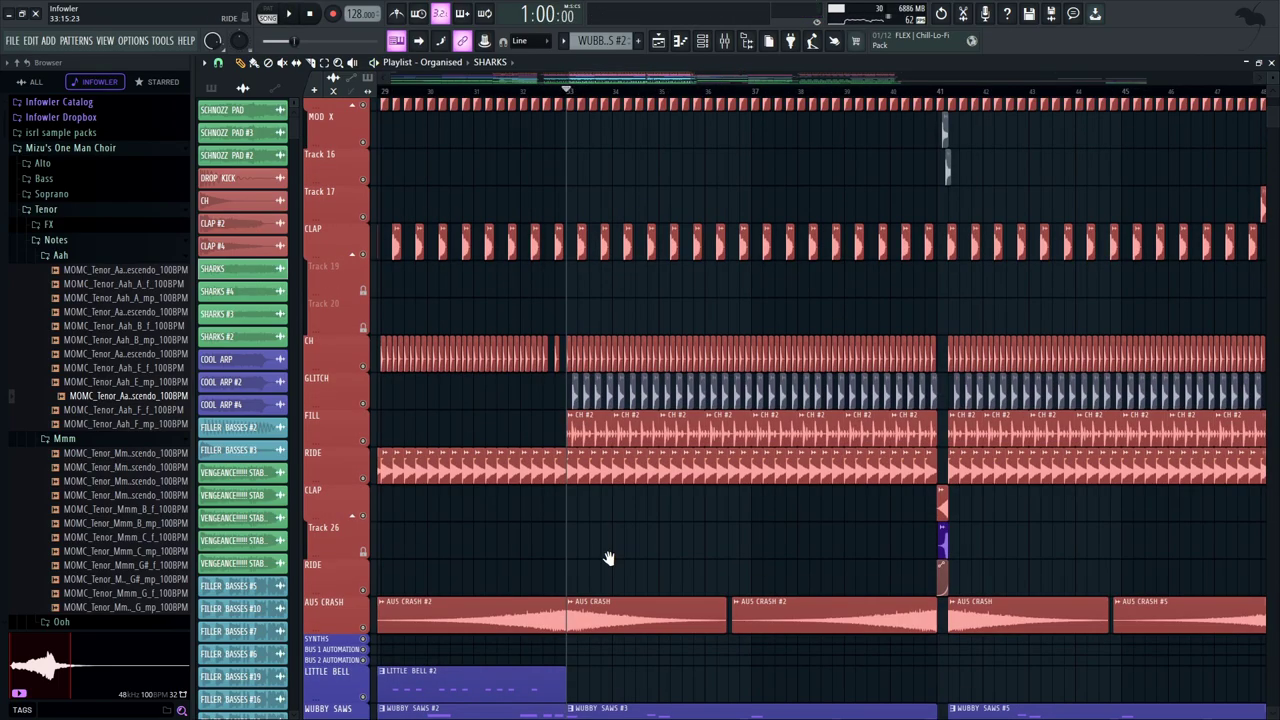
Solo WUBBY SAWS with COOL ARP around bar 33, and mute COOL ARP to hear the saws alone
scroll(640, 330, down, 8)
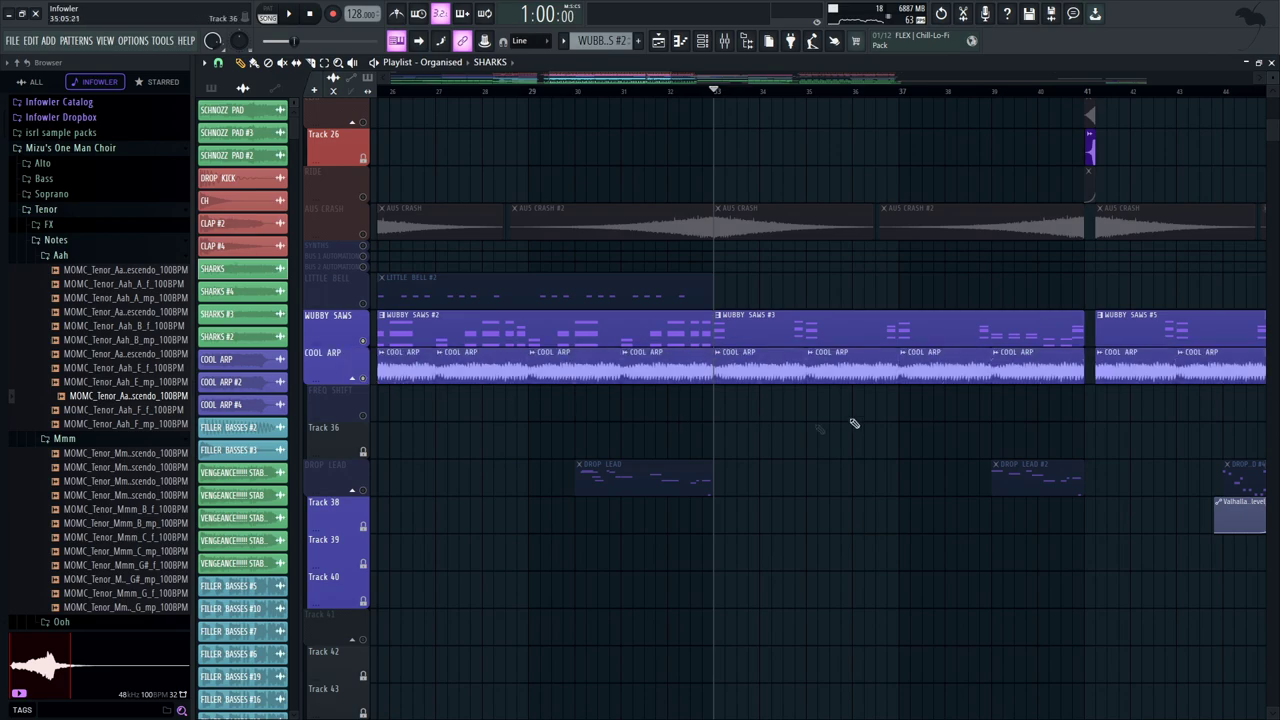
drag(854, 423, 708, 423)
key(space)
key(space)
drag(620, 269, 772, 291)
click(363, 370)
key(space)
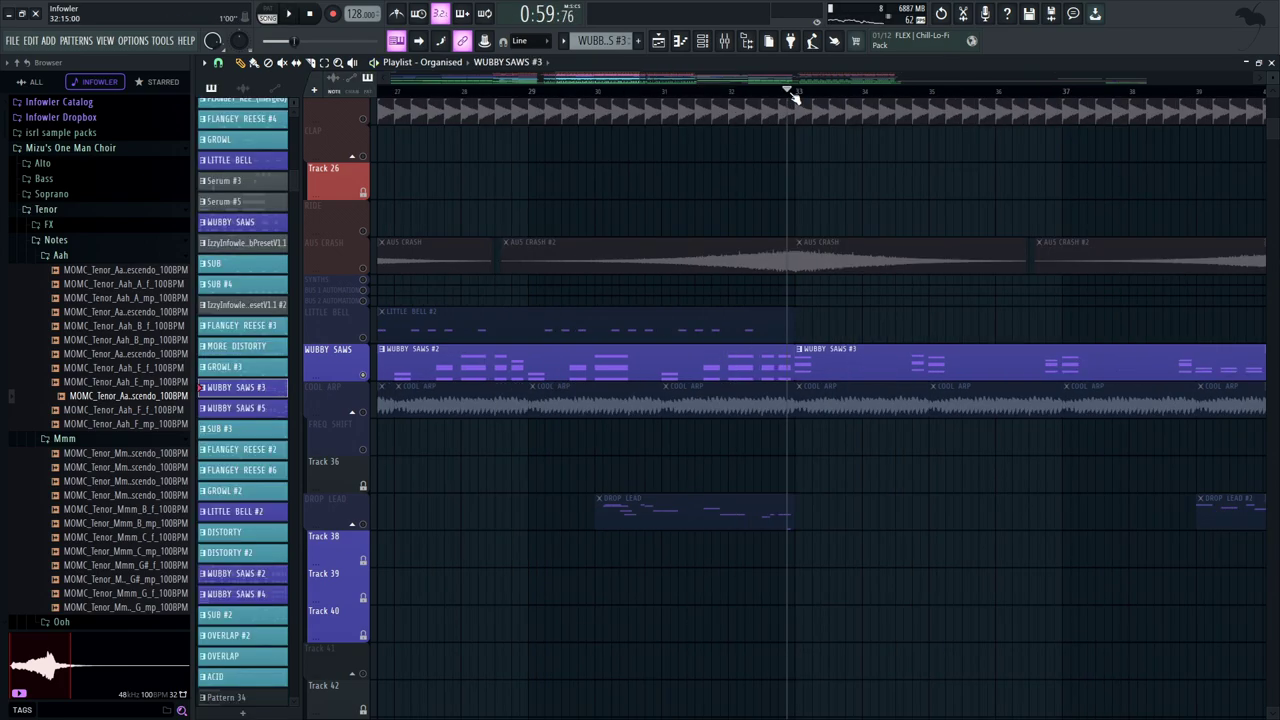
Open the WUBBY SAWS #3 pattern in the piano roll and play its chords from bar 33
drag(907, 168, 726, 168)
click(617, 91)
drag(821, 239, 762, 219)
double_click(710, 333)
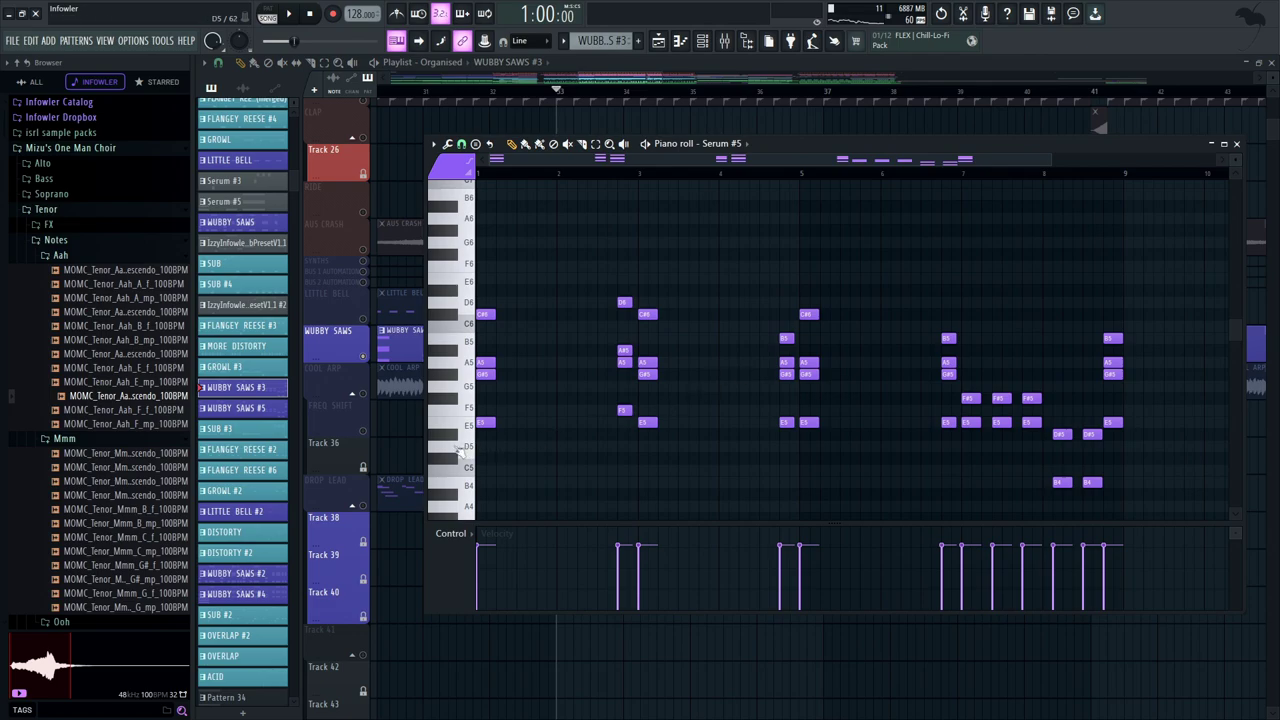
scroll(478, 425, down, 3)
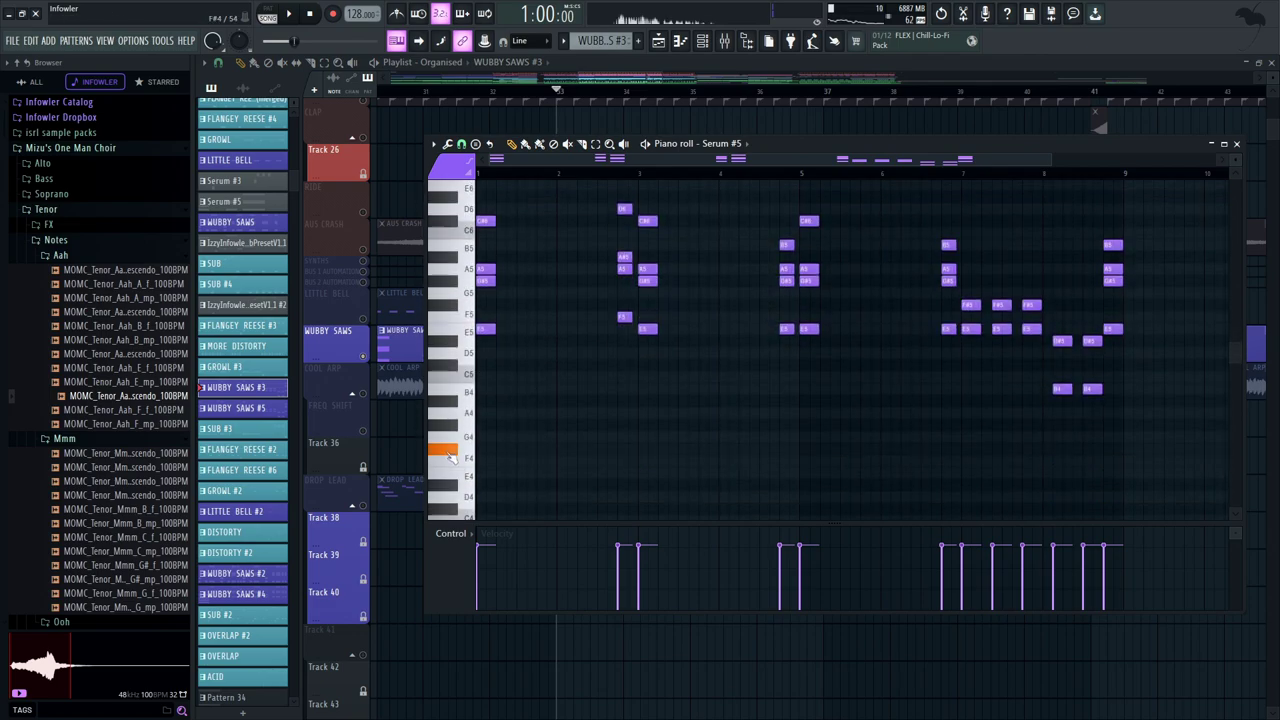
key(space)
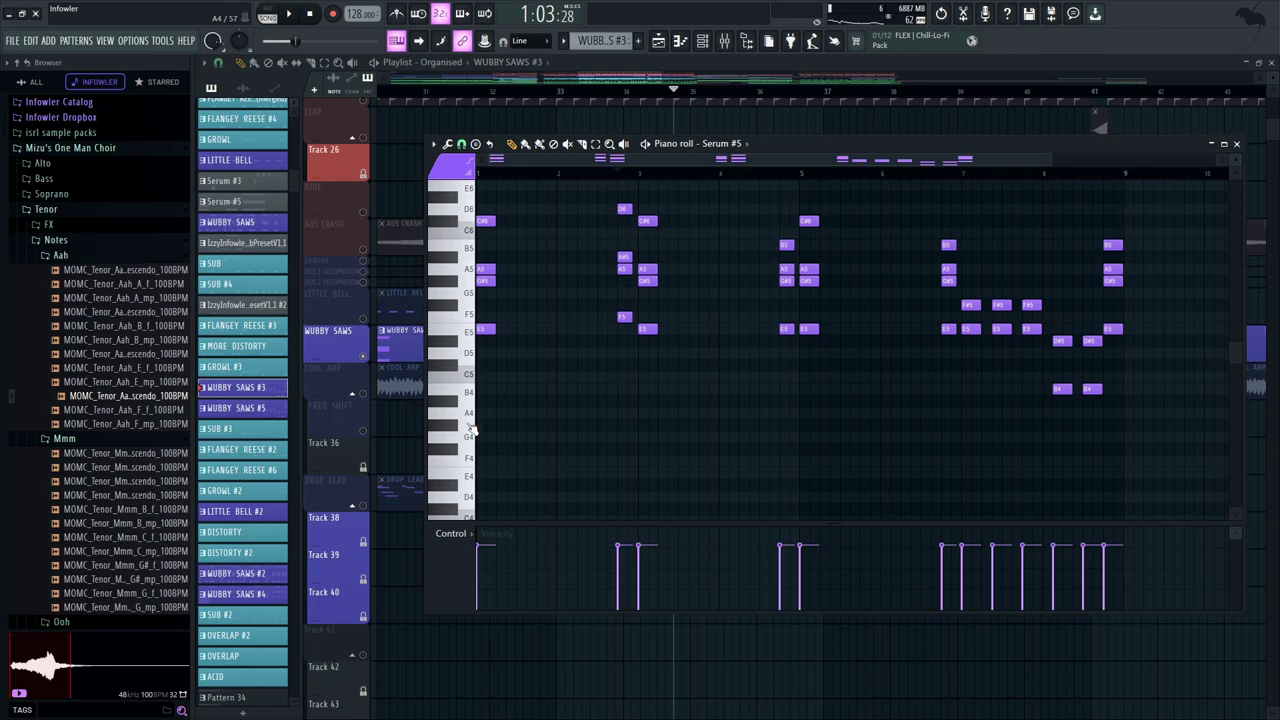
Solo the FLANGEY REESE track and play its bassline from bar 33
key(space)
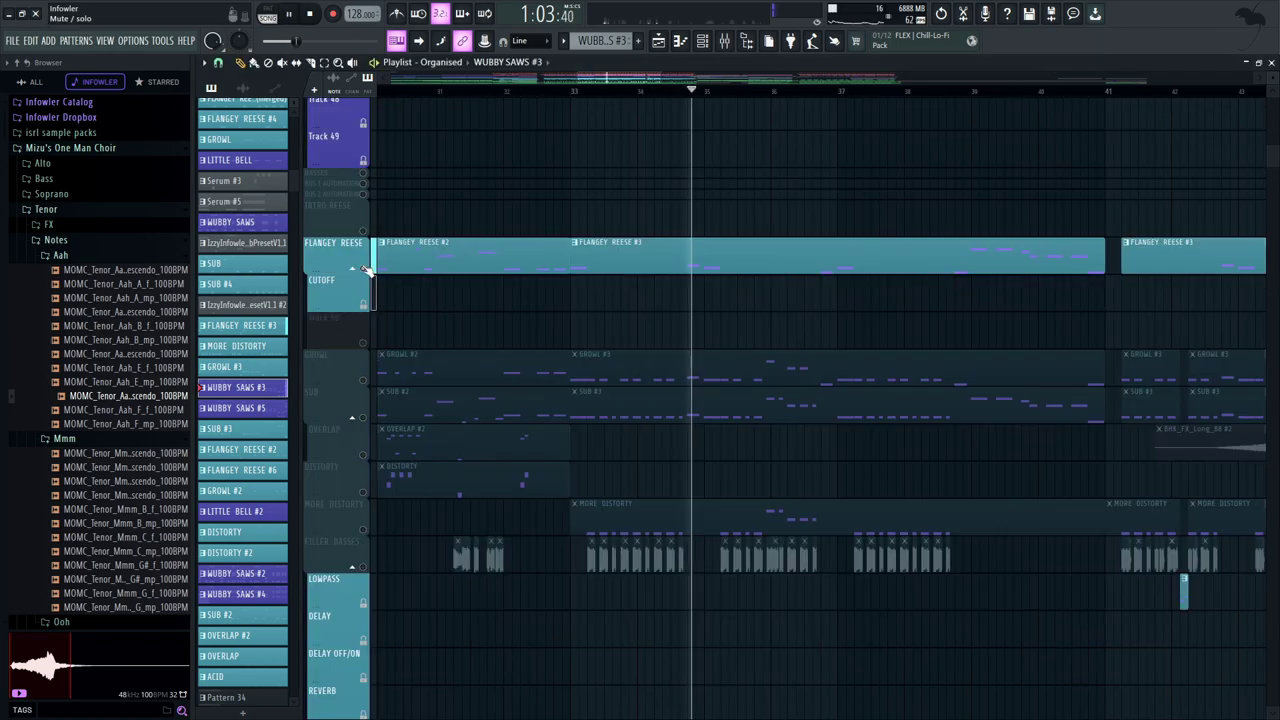
key(space)
right_click(364, 269)
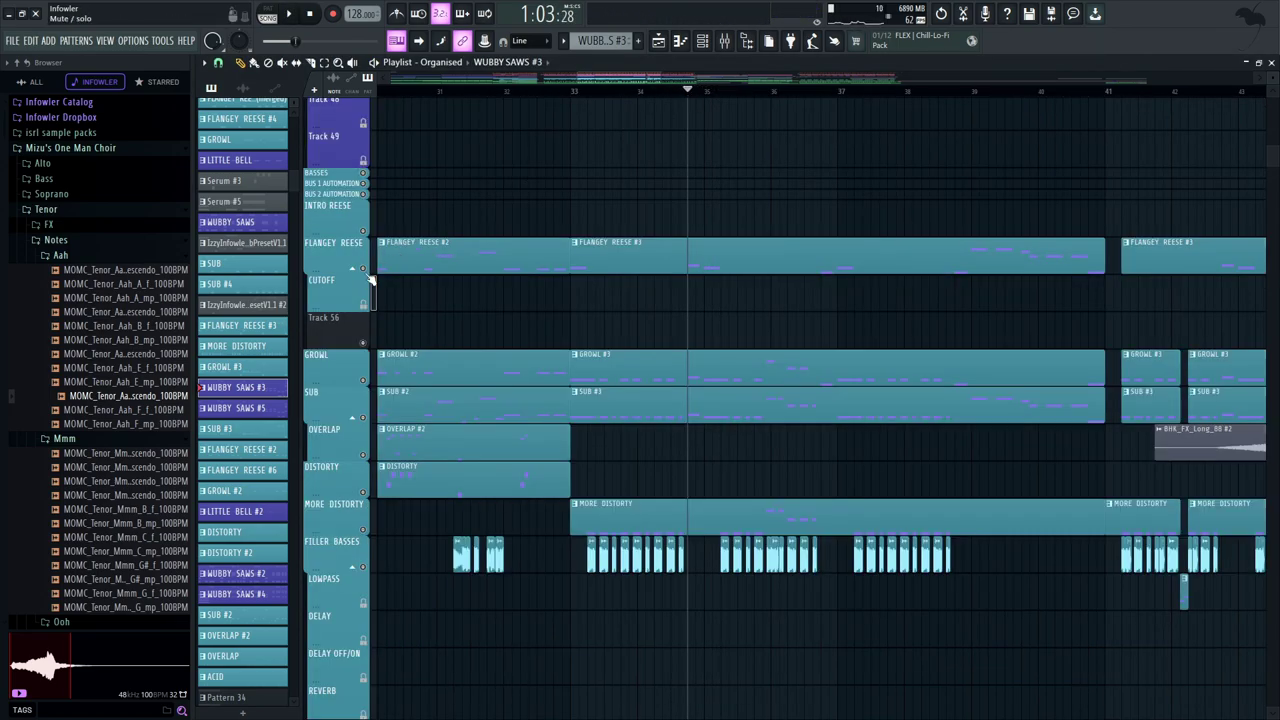
right_click(364, 269)
key(space)
mouse_move(569, 215)
mouse_down()
mouse_move(629, 388)
mouse_move(574, 190)
mouse_up()
key(space)
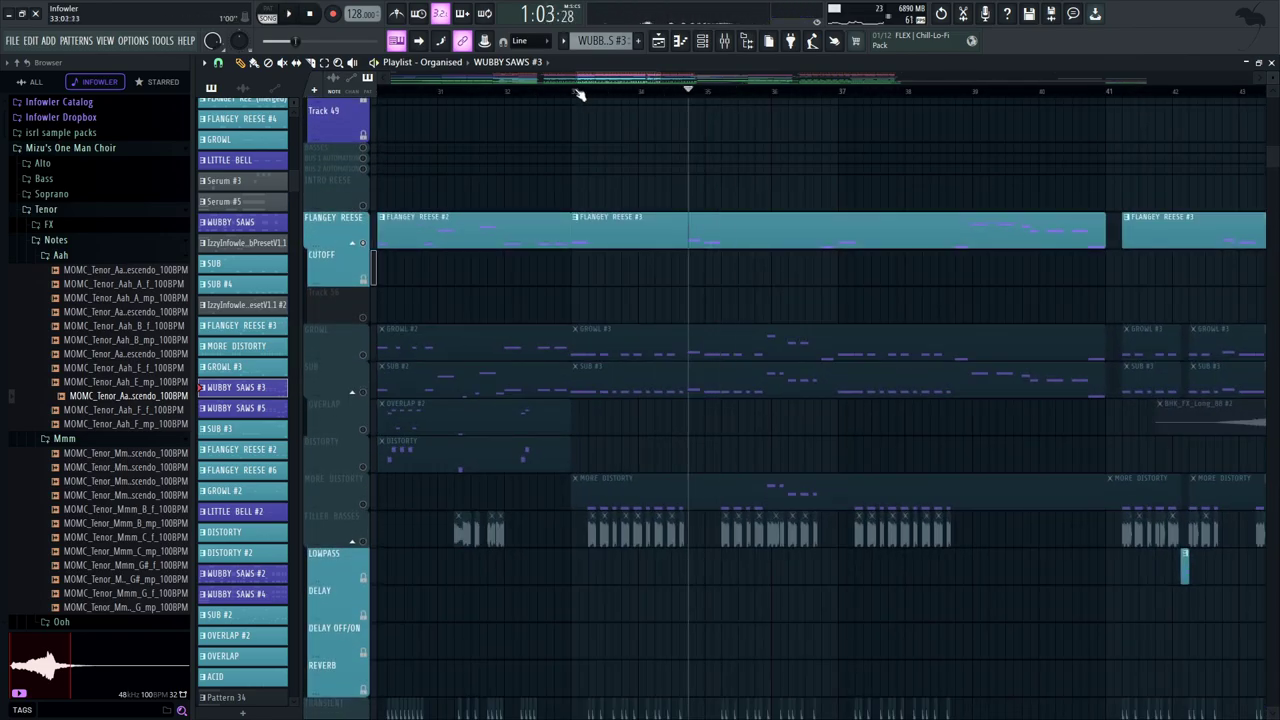
drag(583, 95, 509, 10)
Solo the GROWL track and play it from bar 33
right_click(365, 268)
drag(457, 217, 560, 226)
key(space)
key(space)
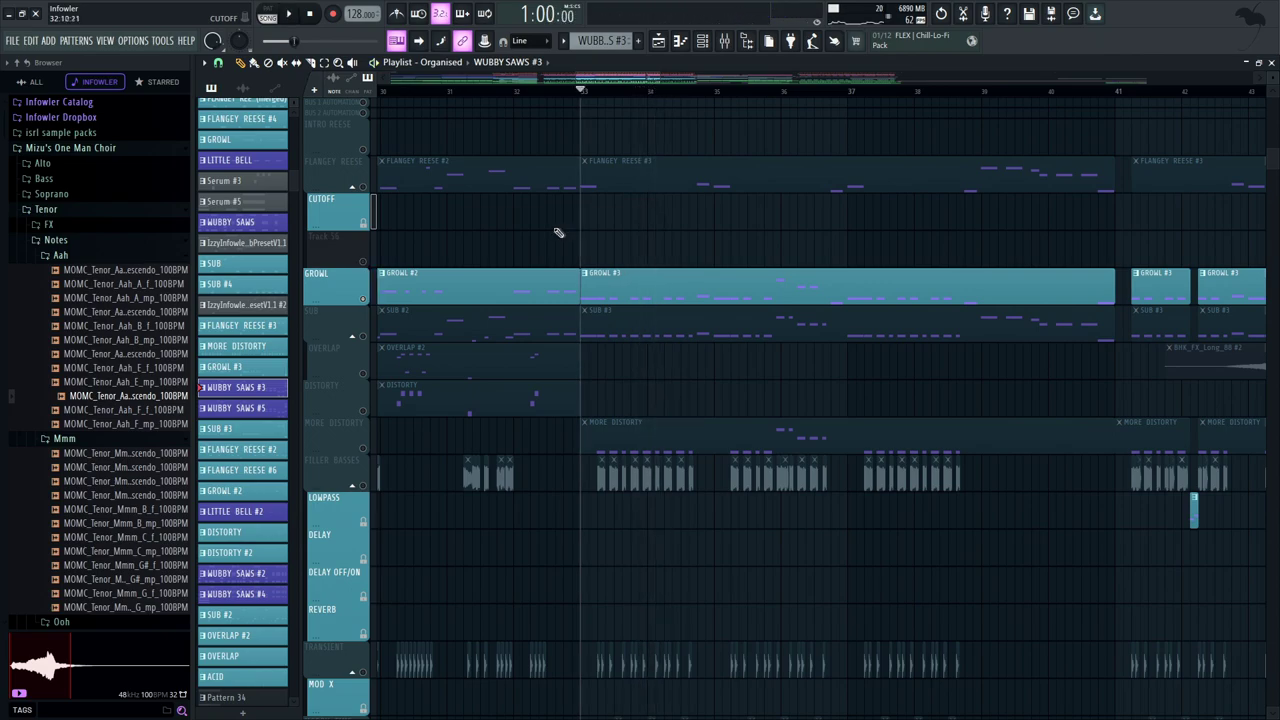
Solo the MORE DISTORTY track, open its pattern, and play it from bar 33
click(363, 336)
right_click(365, 448)
drag(672, 347, 583, 300)
drag(671, 80, 641, 82)
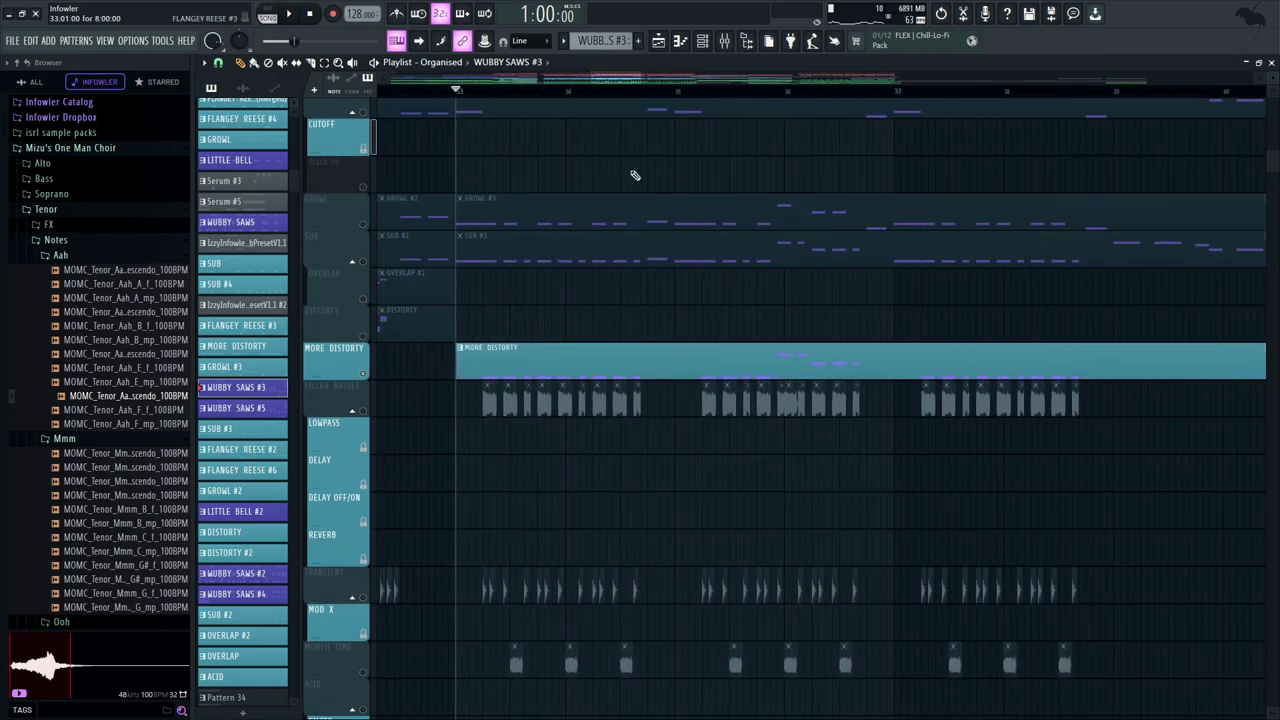
drag(579, 365, 648, 324)
key(space)
Open the Serum #9 synth from the channel rack to inspect the MORE DISTORTY patch
click(703, 40)
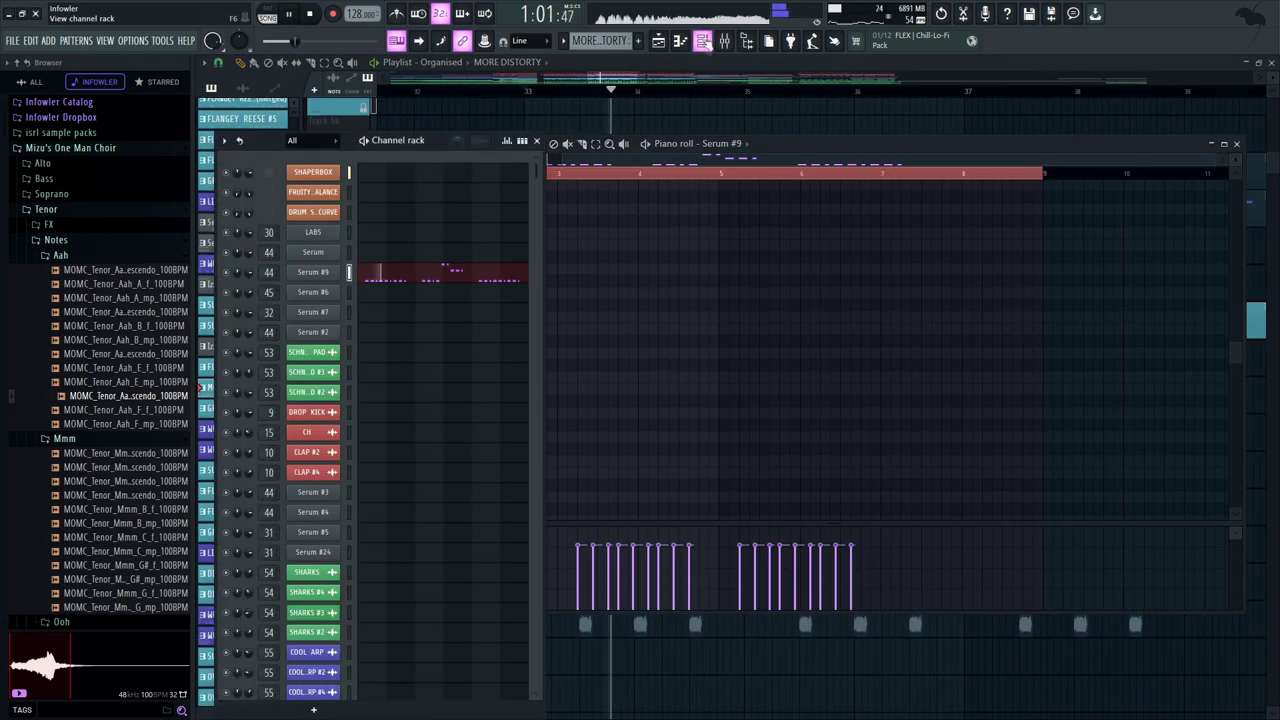
click(329, 279)
drag(763, 143, 781, 148)
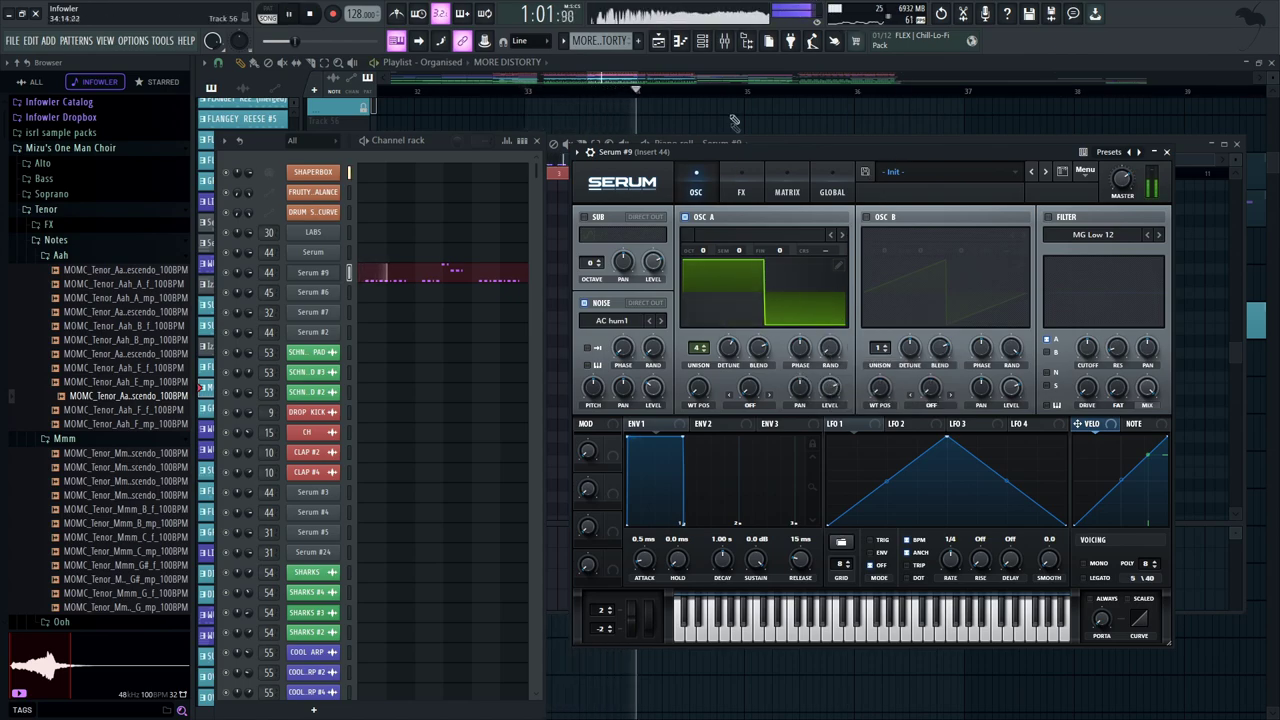
Compare the Serum #9 bass with mixer insert 44's effects bypassed and enabled, and close the open windows
click(724, 40)
key(space)
click(940, 350)
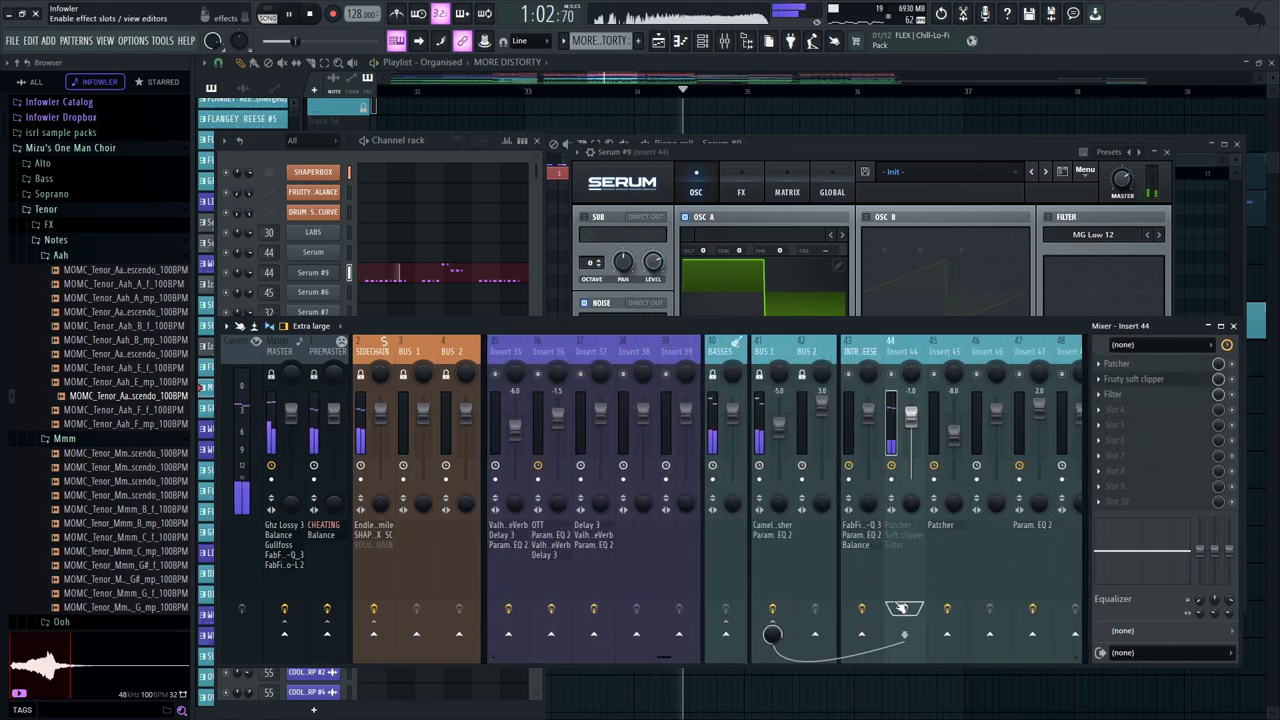
key(space)
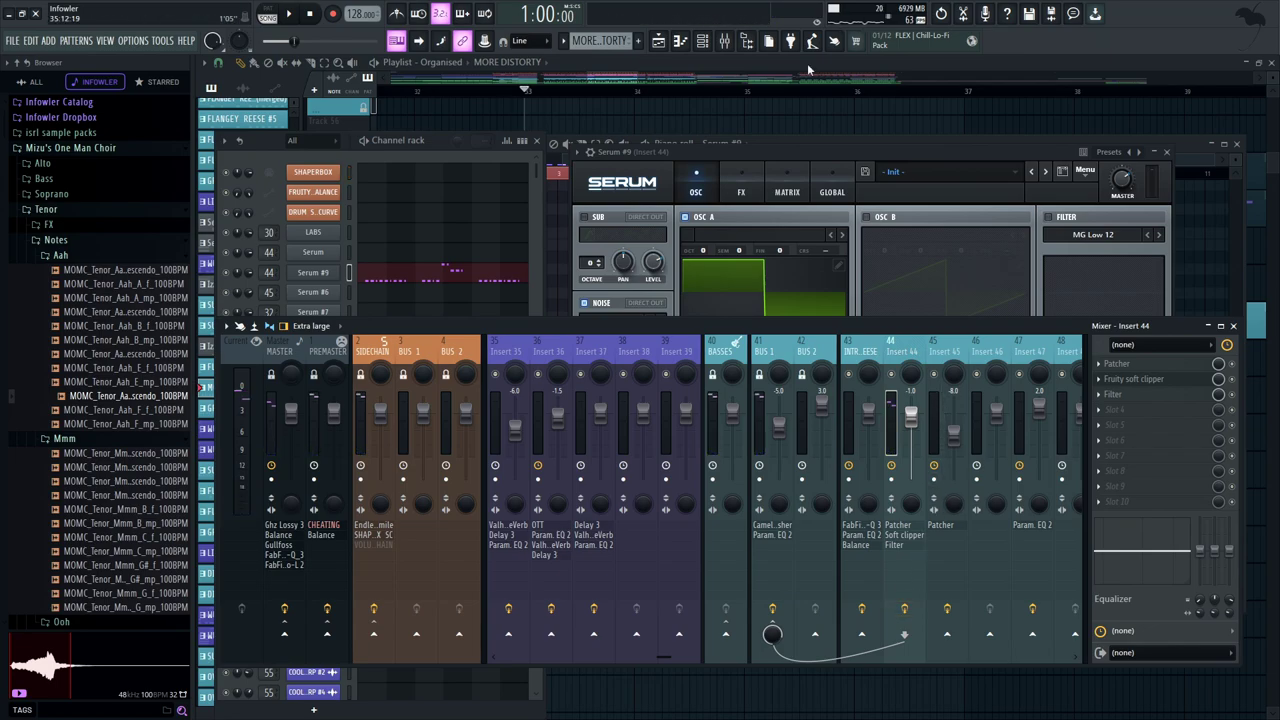
drag(835, 153, 824, 144)
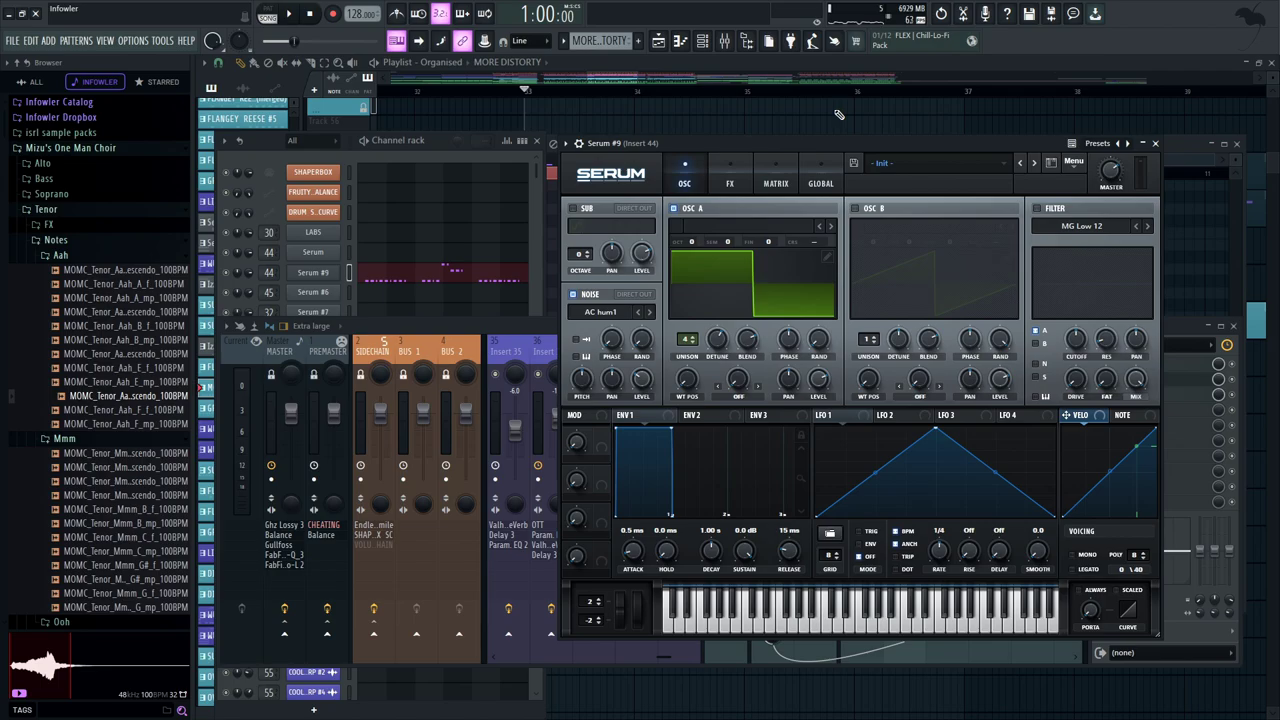
key(F5)
Unmute the SUB, GROWL and FLANGEY REESE tracks and play them together with MORE DISTORTY from bar 33
drag(383, 199, 391, 260)
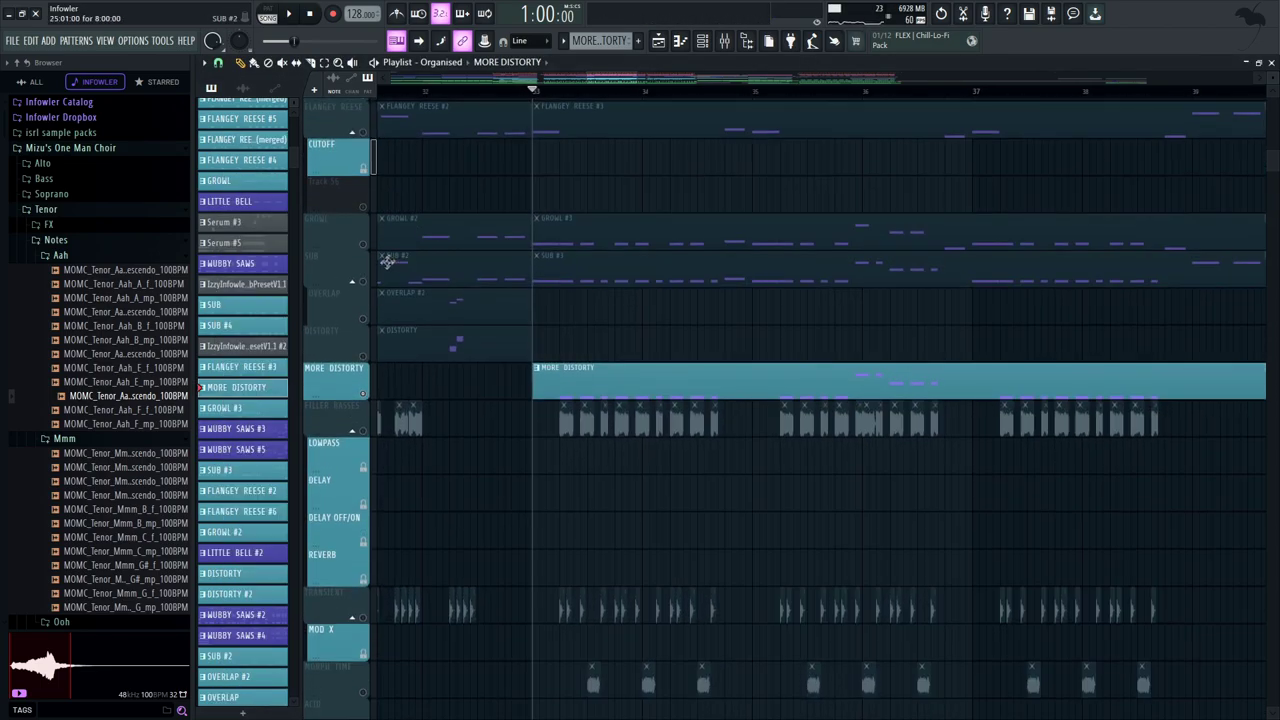
click(363, 281)
click(363, 244)
key(space)
click(363, 132)
drag(752, 125, 750, 194)
mouse_move(683, 286)
mouse_down()
mouse_move(691, 260)
mouse_move(683, 285)
mouse_up()
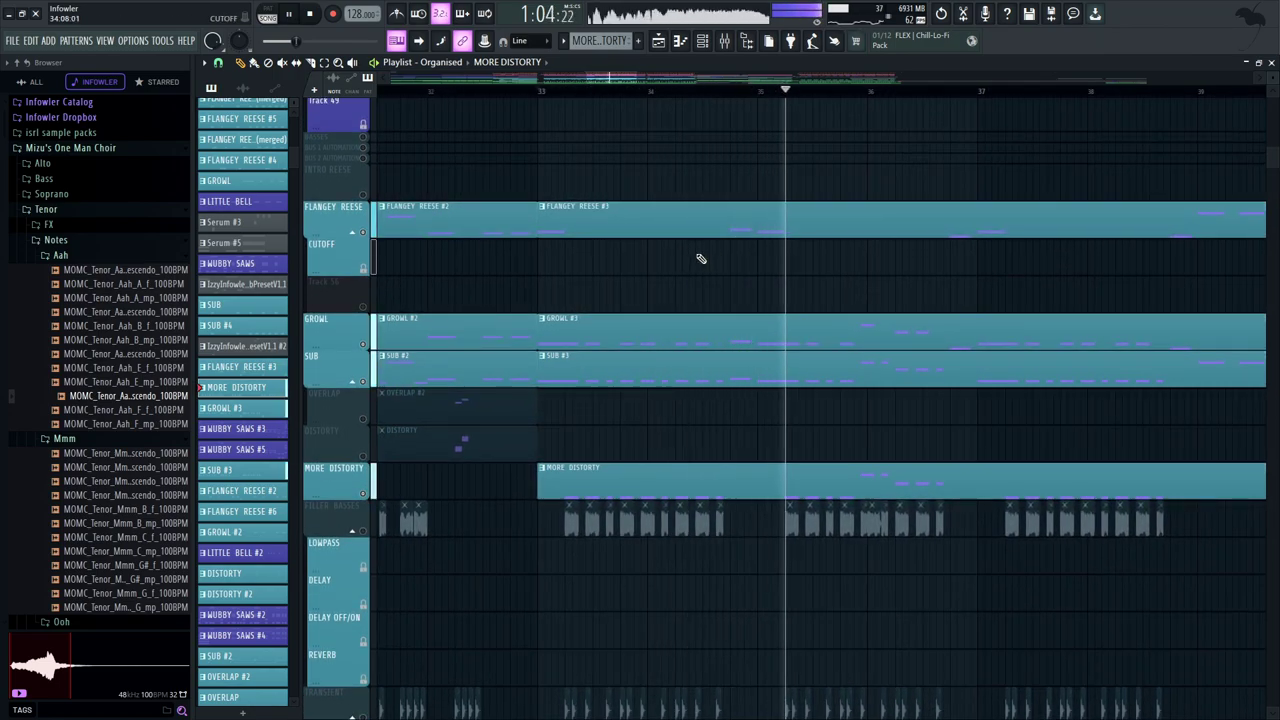
Stop playback, solo the FILLER BASSES track, and open the FILLER BASSES #6 clip to inspect its sample
key(space)
scroll(571, 351, down, 3)
right_click(363, 332)
drag(574, 468, 463, 493)
scroll(648, 80, up, 3)
double_click(660, 280)
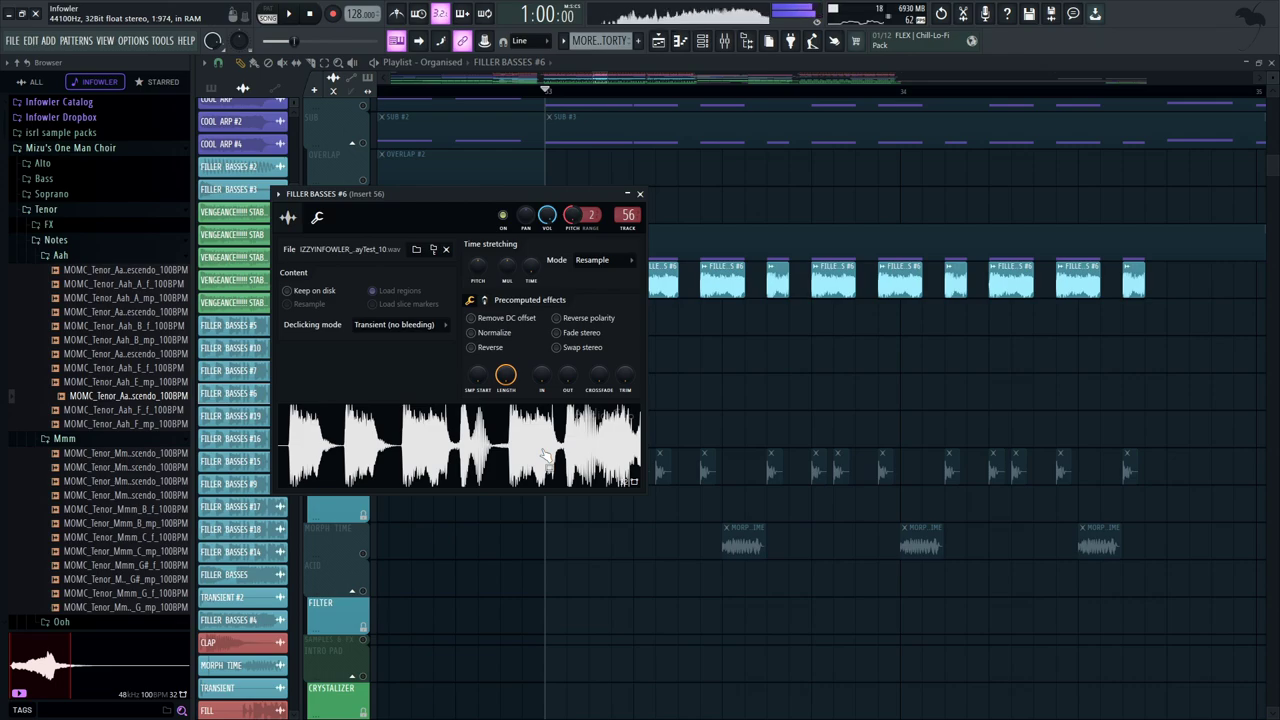
Unmute the MORE DISTORTY, SUB, OVERLAP, DISTORTY and GROWL tracks and play them with FILLER BASSES in bar 33
click(363, 298)
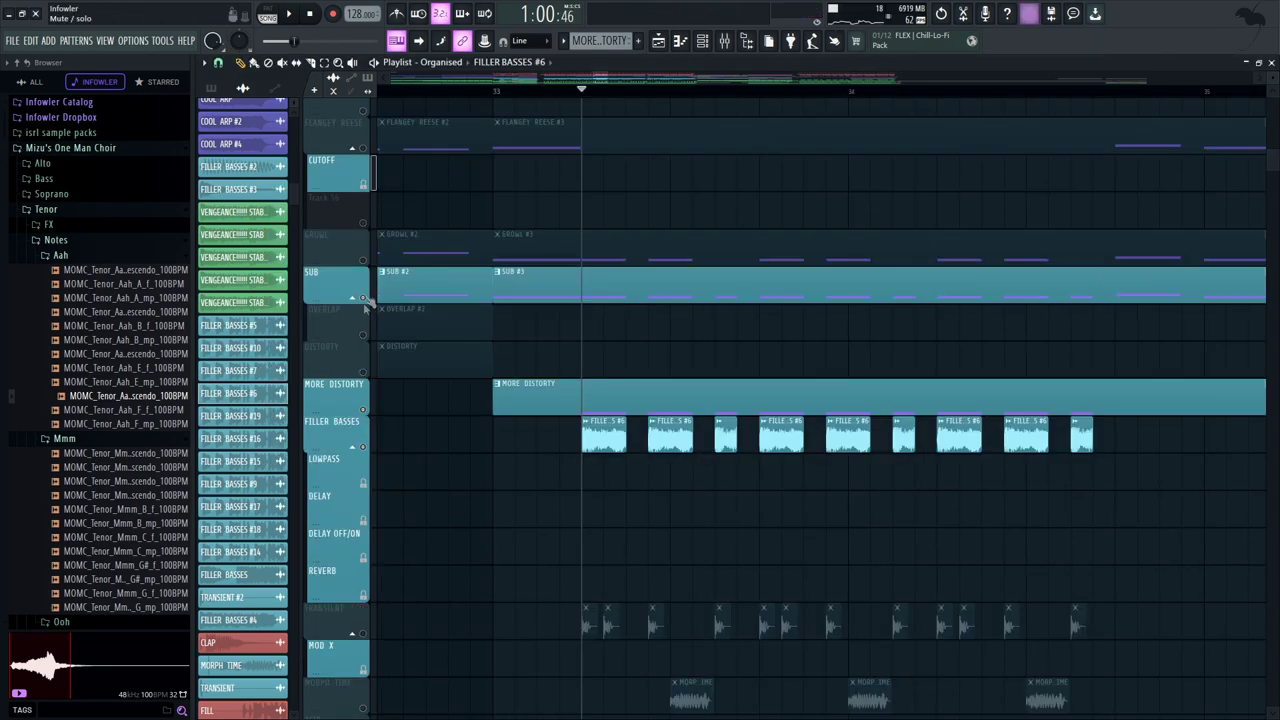
click(363, 335)
click(363, 372)
click(363, 260)
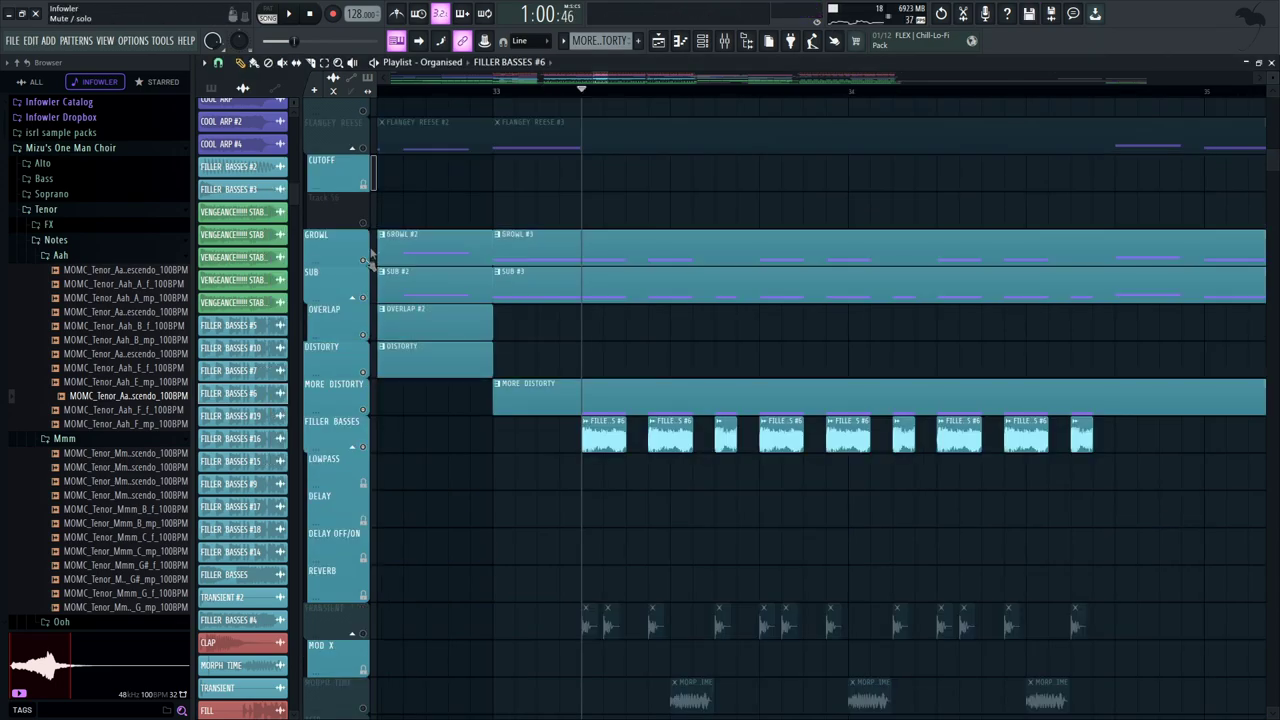
key(space)
drag(690, 292, 692, 216)
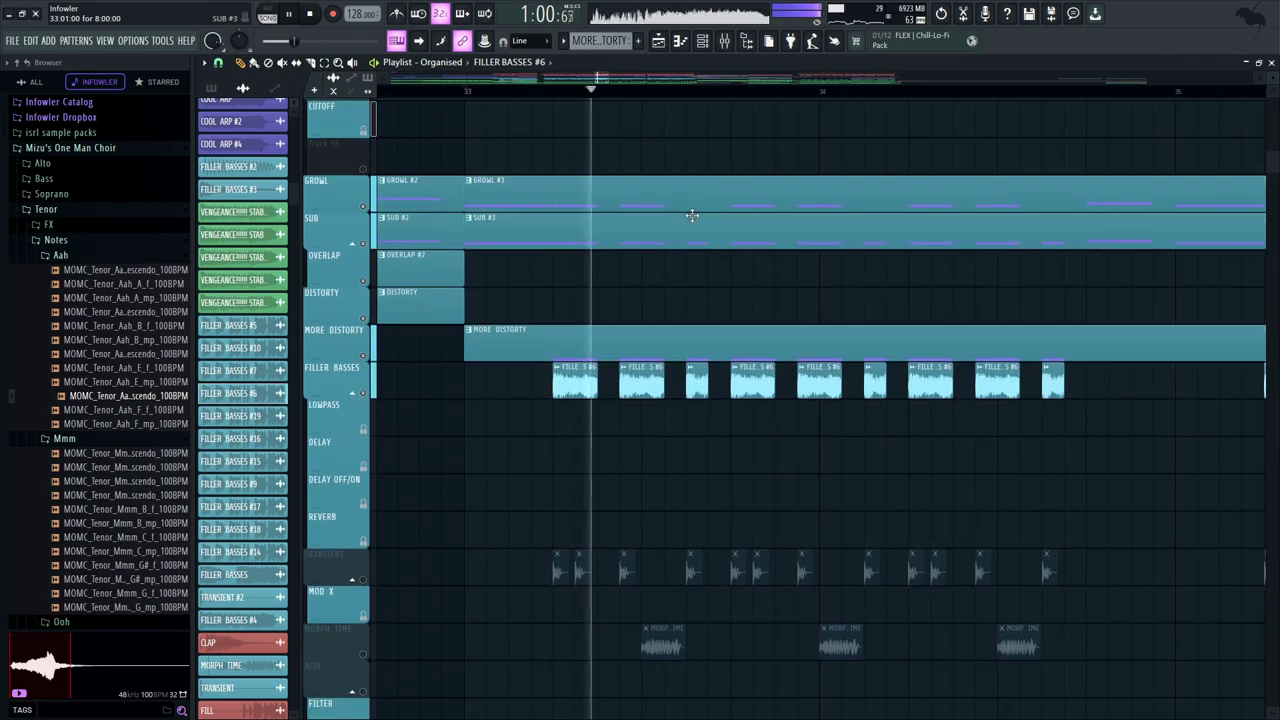
scroll(648, 85, down, 4)
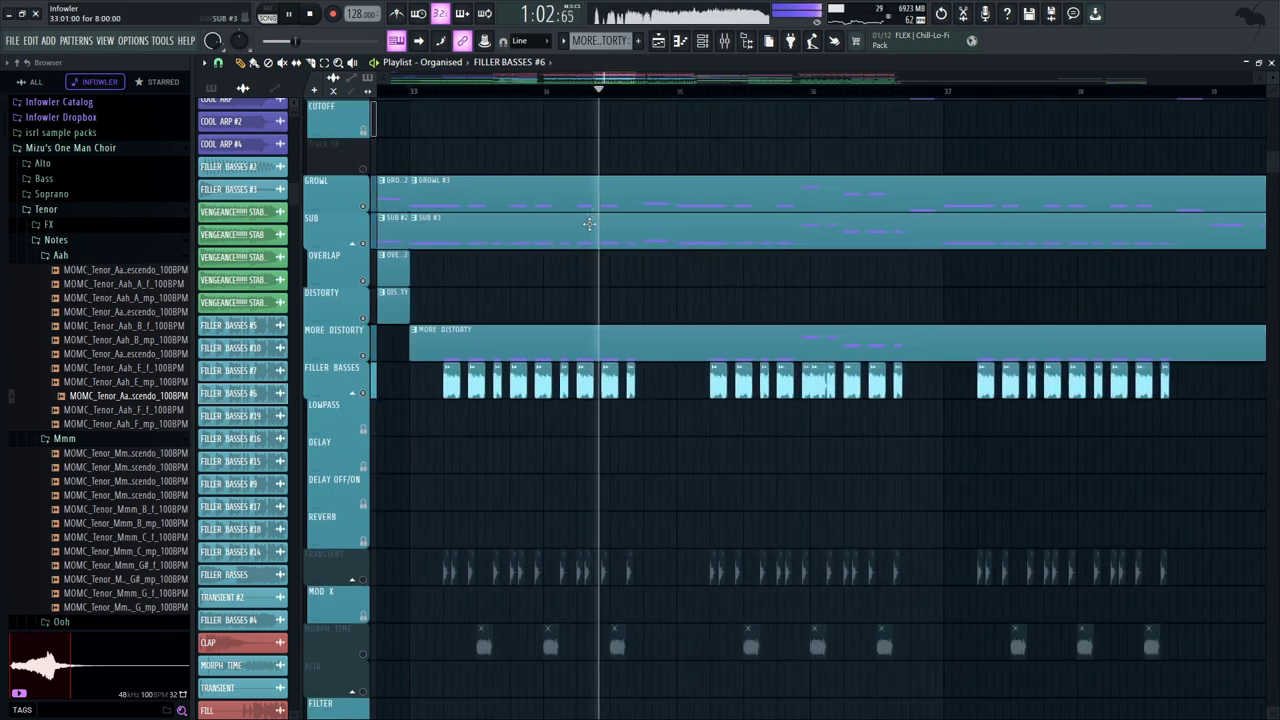
scroll(617, 160, up, 1)
key(space)
scroll(517, 297, down, 6)
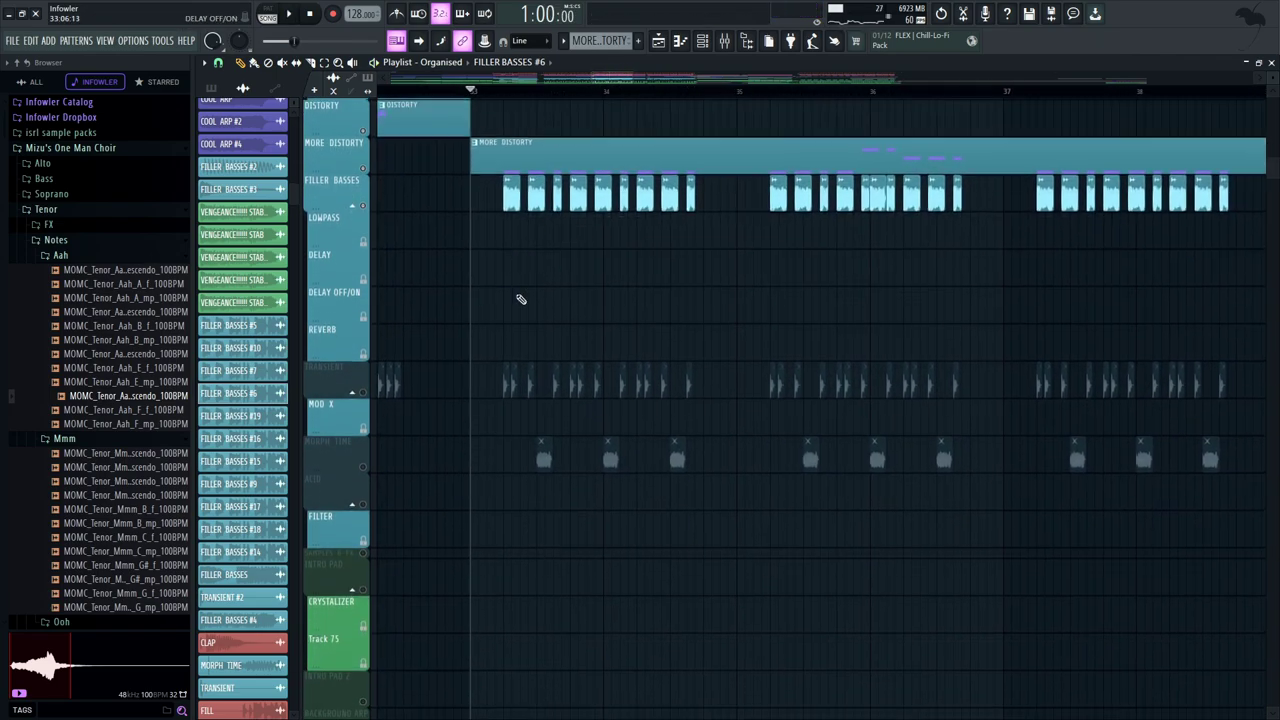
Solo the TRANSIENT track, play it from bar 33, and unmute MORPH TIME alongside it
ctrl+click(363, 388)
scroll(400, 440, down, 1)
key(space)
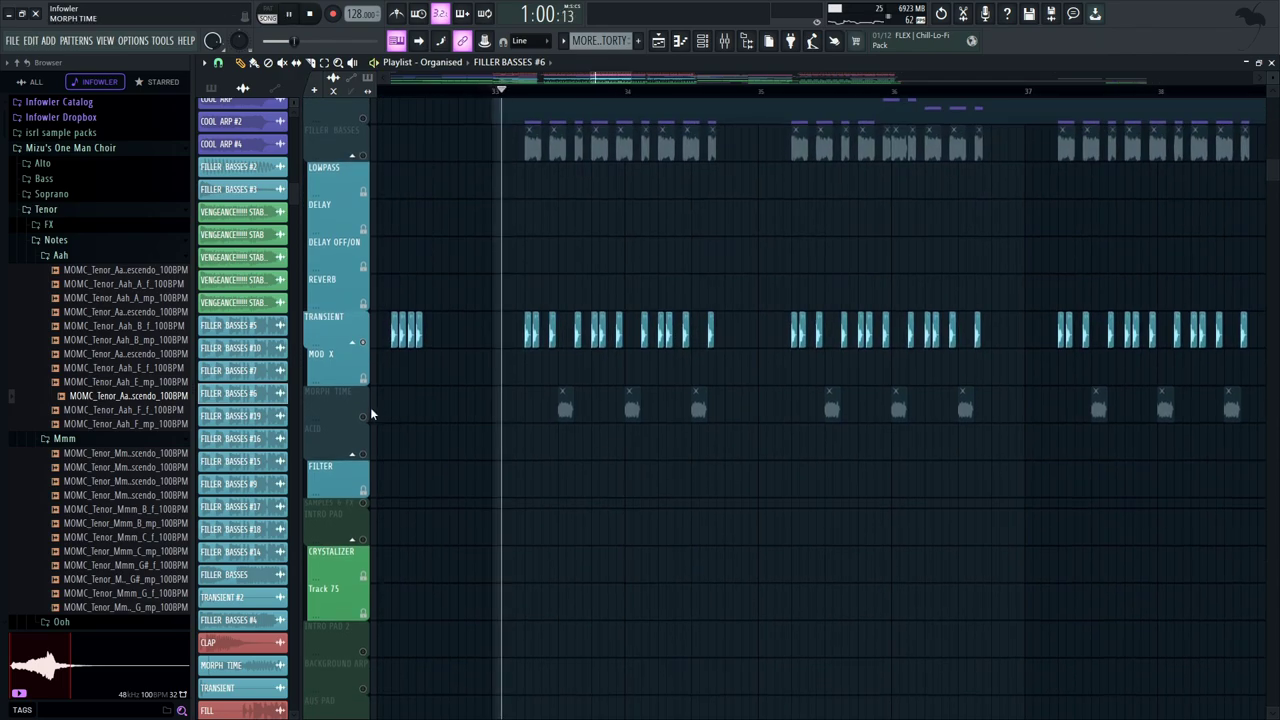
click(365, 418)
key(space)
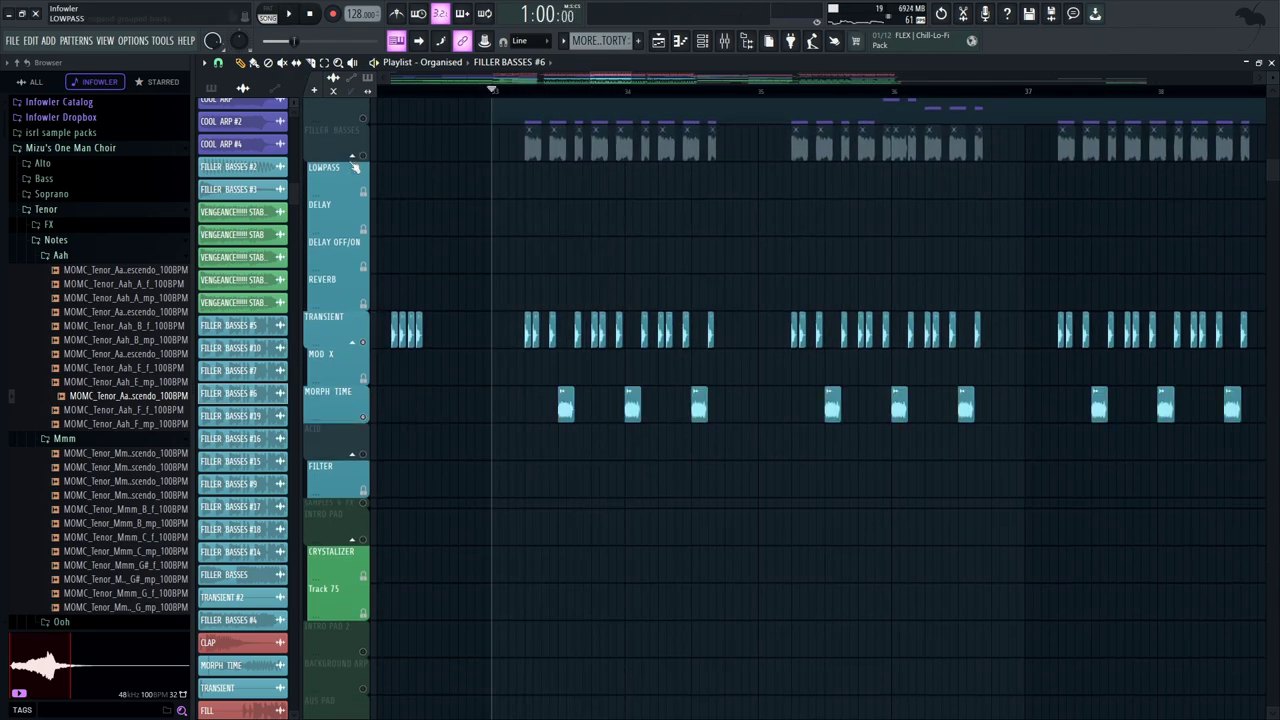
Open the MORPH TIME clip to inspect its sample and solo the MORPH TIME track
click(364, 155)
double_click(567, 408)
drag(424, 127, 977, 224)
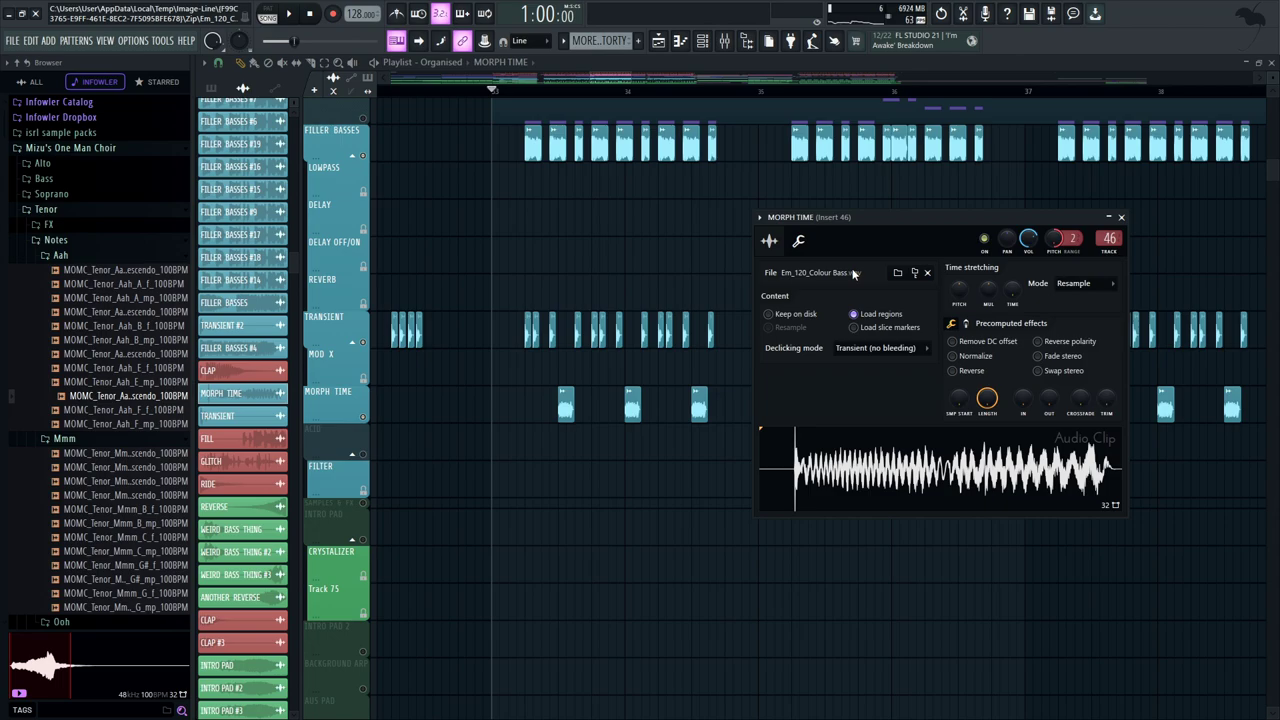
right_click(363, 416)
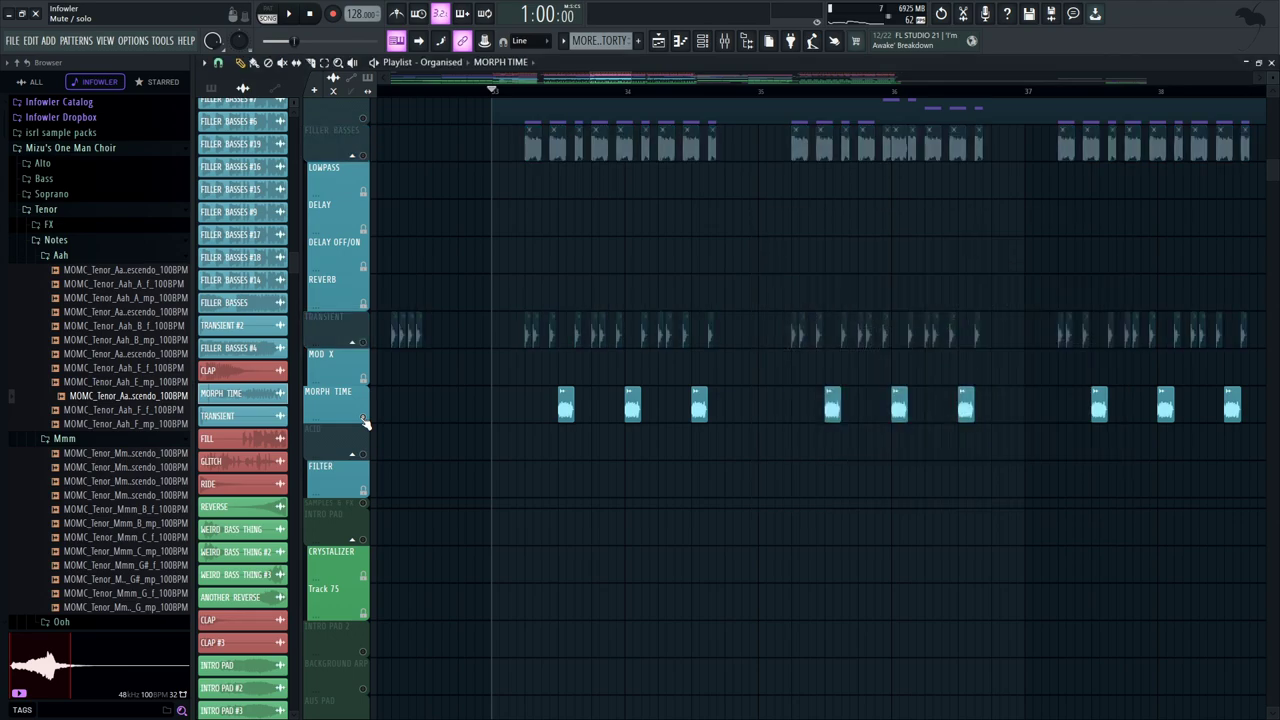
double_click(563, 414)
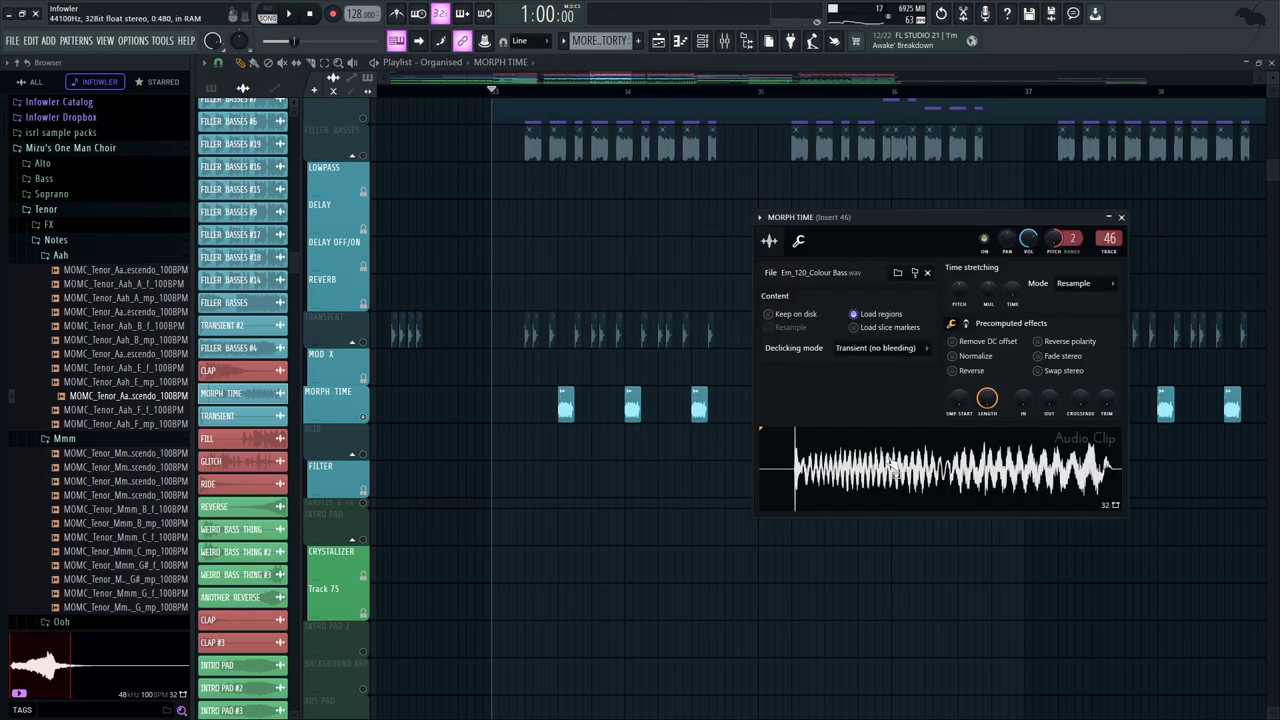
Unmute FILLER BASSES and TRANSIENT and play them with MORPH TIME from the first filler bass in bar 33
click(549, 96)
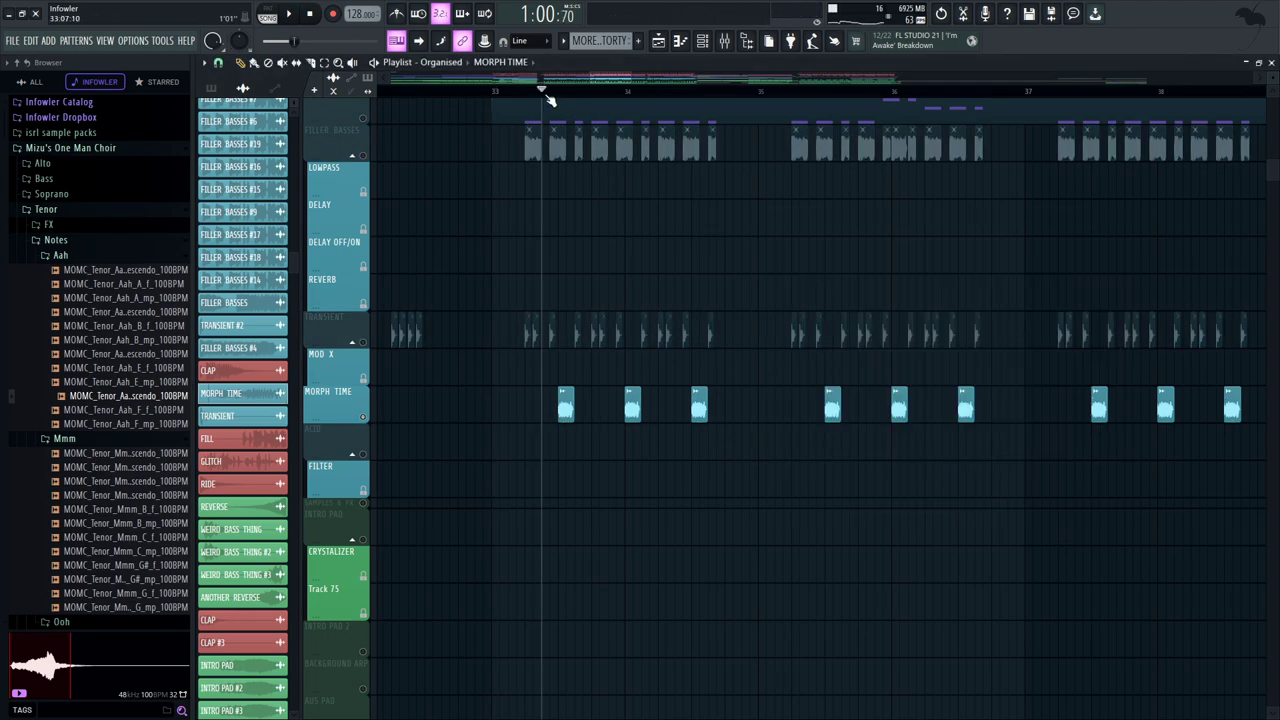
drag(535, 93, 526, 94)
click(363, 156)
click(363, 342)
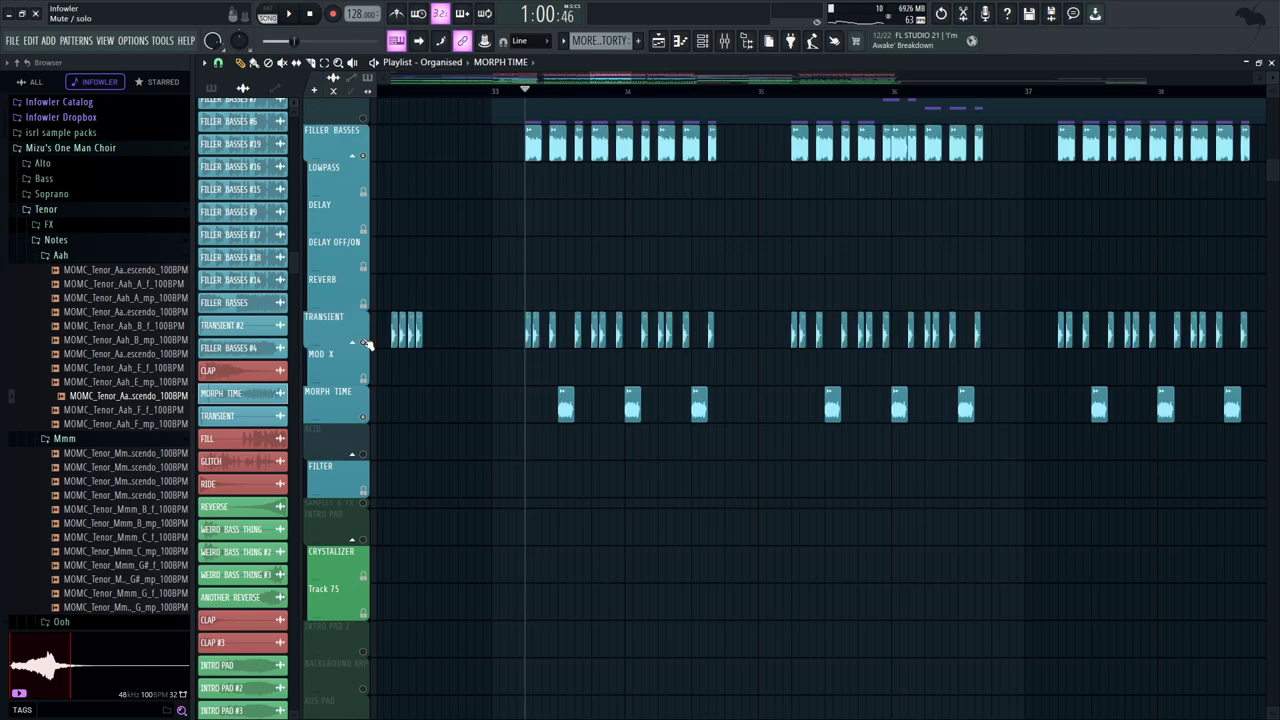
drag(529, 290, 612, 360)
key(space)
key(space)
Solo SCHNOZZ PAD, unmute the VENGEANCE stab, ANOTHER PAD LAYER, VOCAL LAYER and SHARKS tracks, and play them from bar 33
click(363, 212)
key(space)
scroll(368, 233, down, 3)
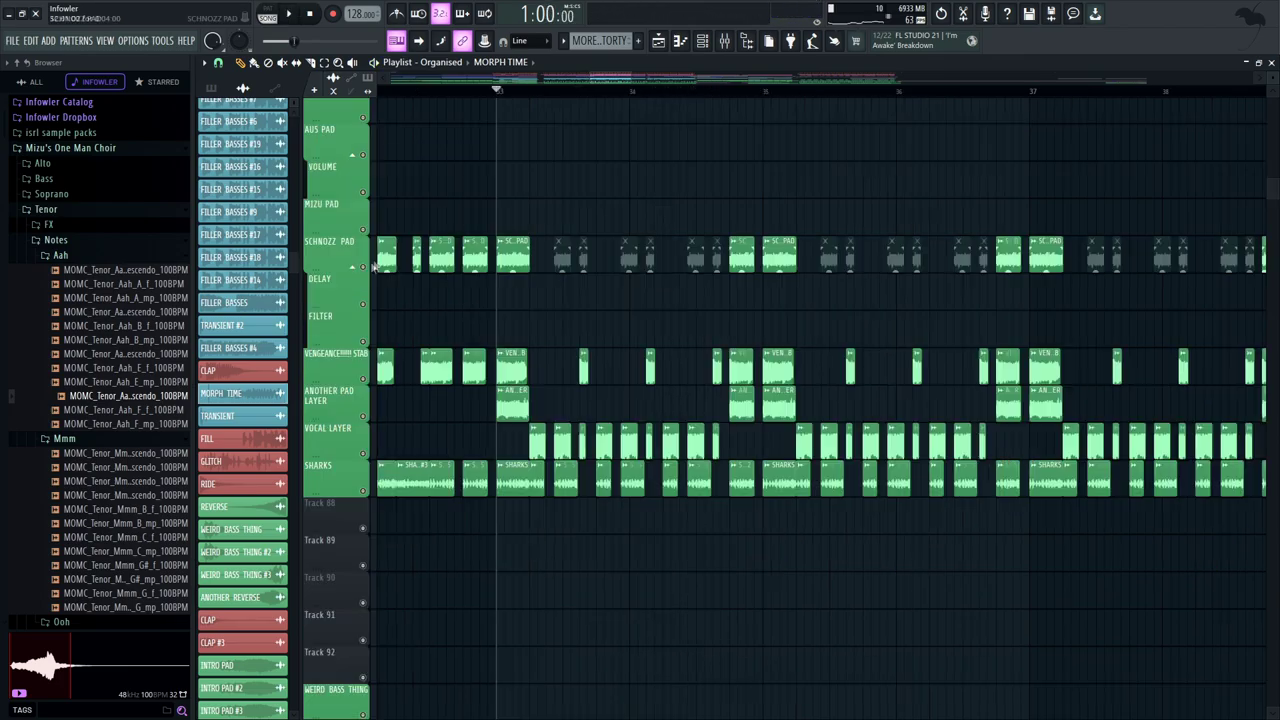
right_click(363, 267)
click(363, 380)
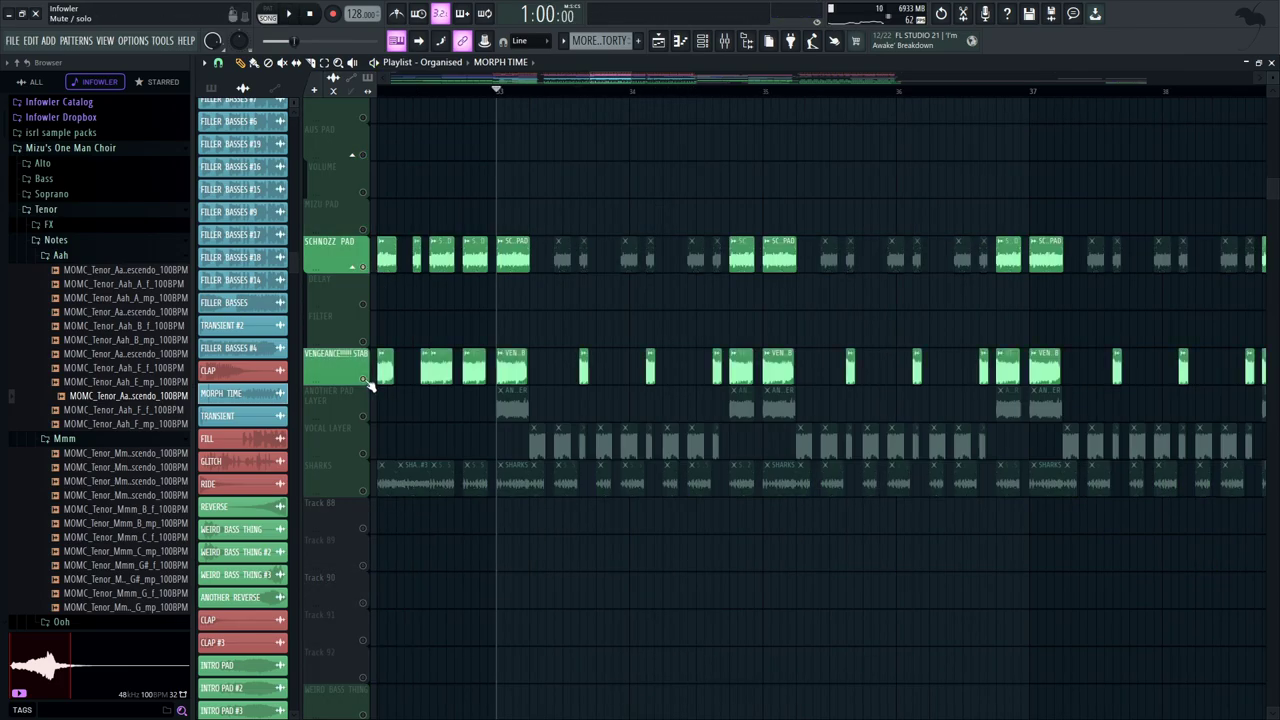
click(363, 416)
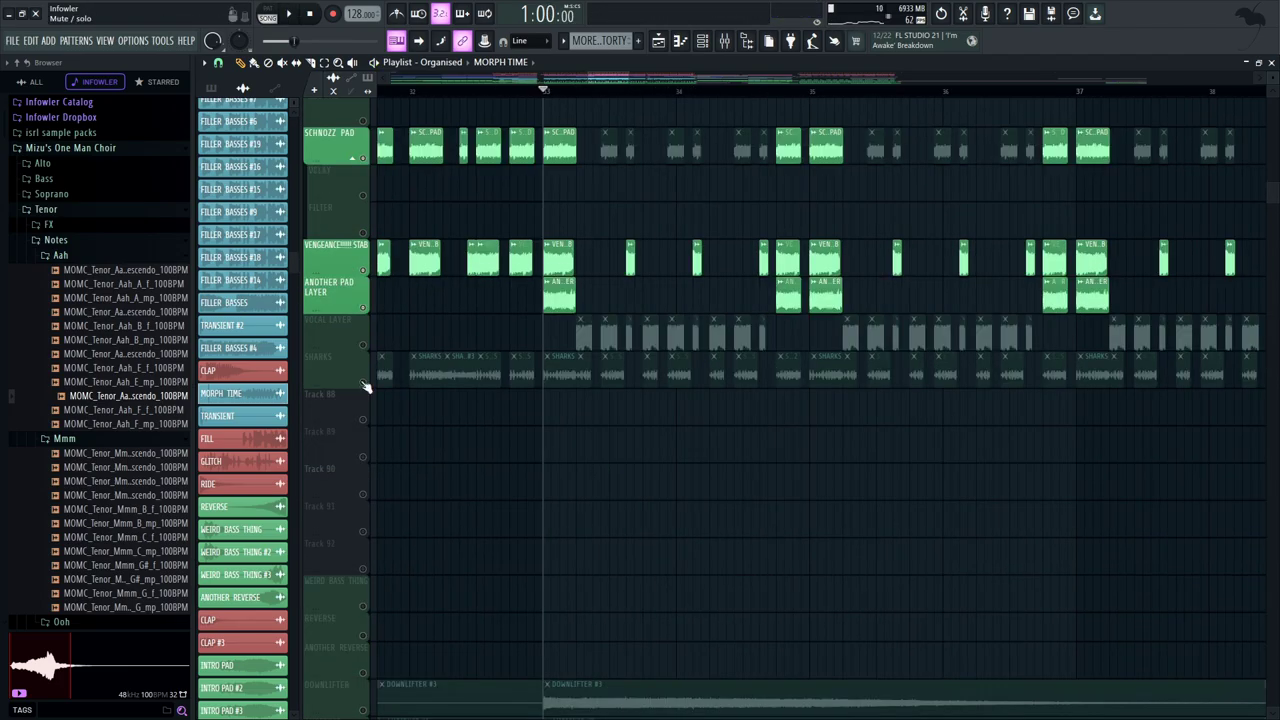
click(364, 384)
click(364, 346)
drag(540, 432, 563, 474)
key(space)
drag(496, 327, 484, 437)
key(space)
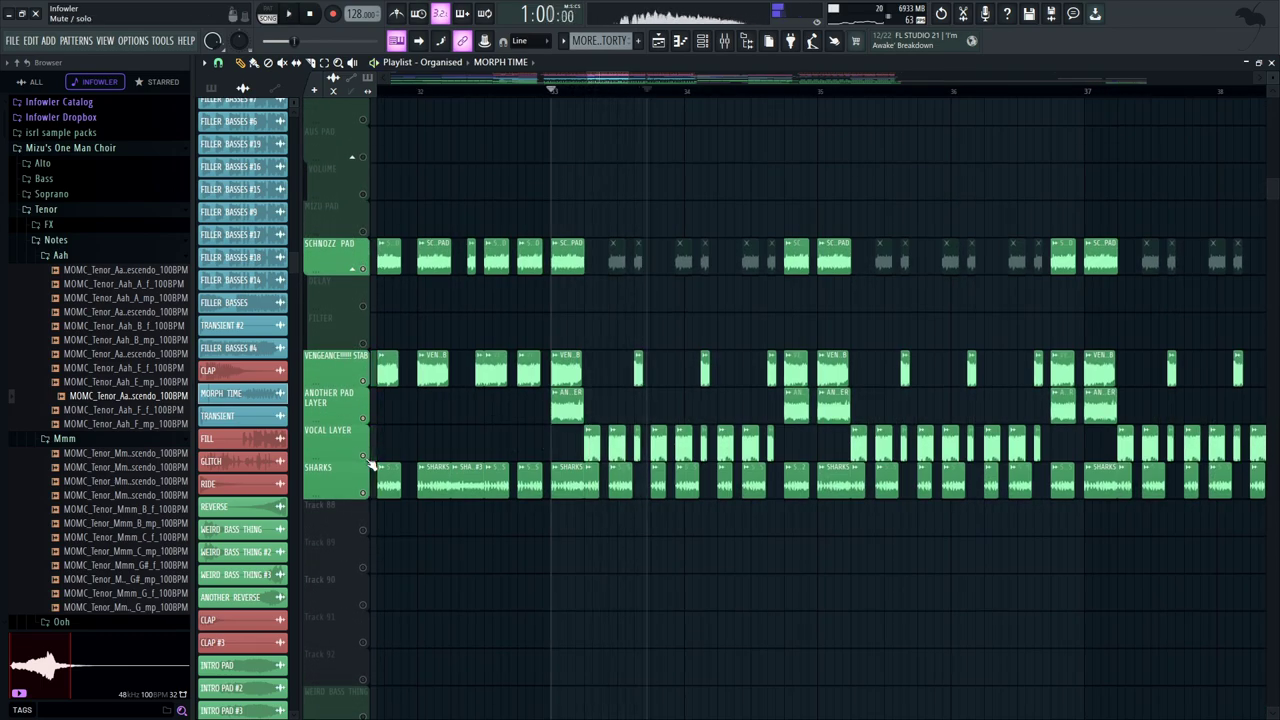
Solo the VOCAL LAYER track, open its clip to inspect the sample, and play the layer in bar 33
right_click(363, 456)
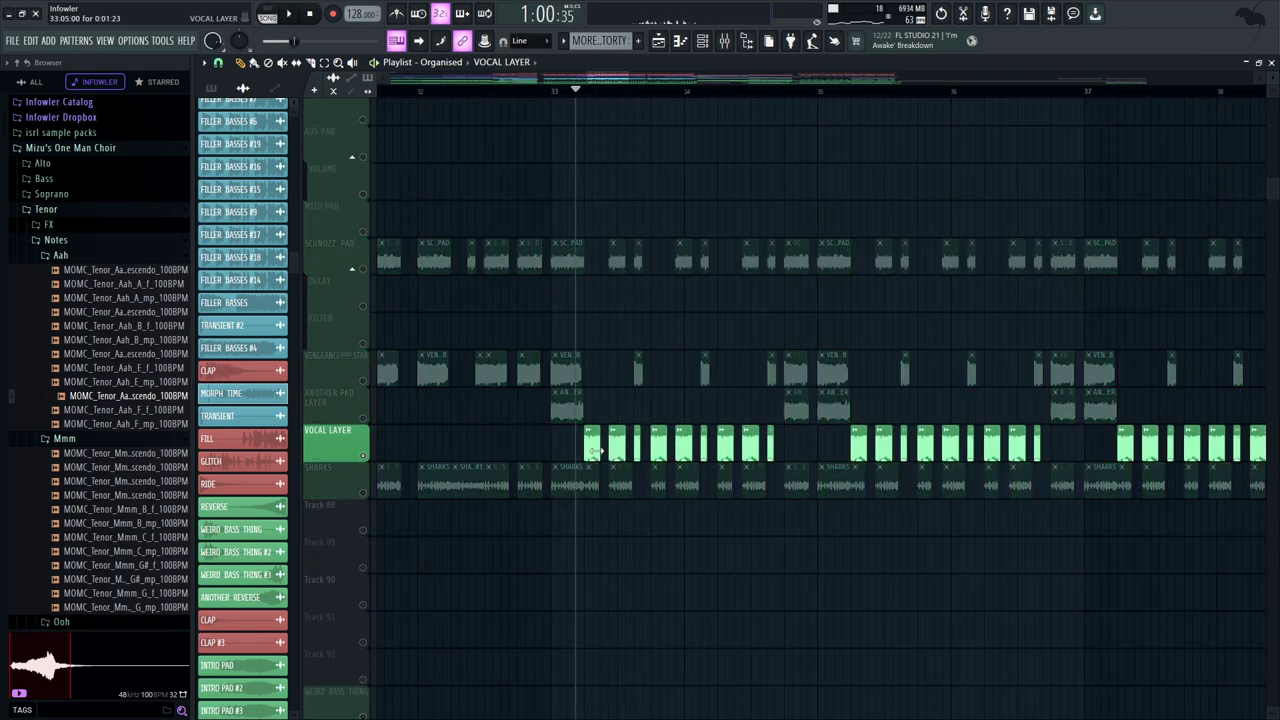
double_click(596, 450)
key(space)
drag(618, 250, 622, 137)
key(space)
drag(772, 284, 806, 189)
drag(701, 180, 715, 187)
double_click(625, 342)
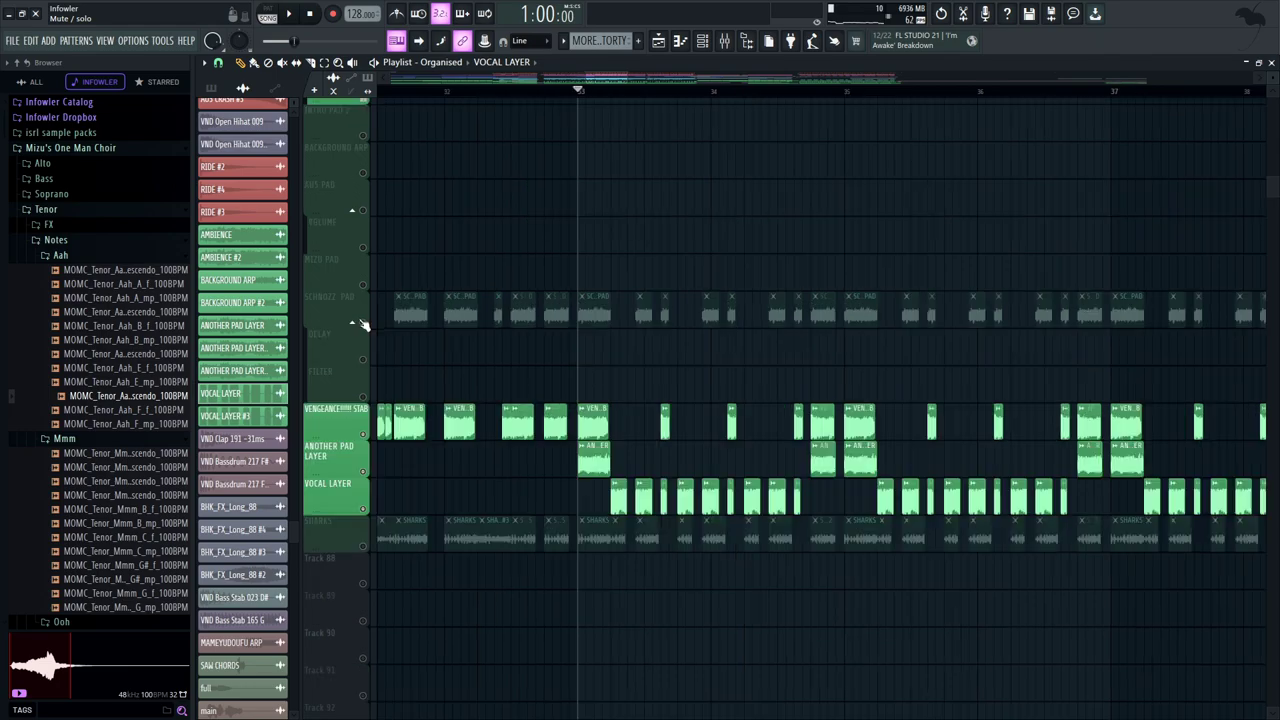
Unmute the SCHNOZZ PAD, TRANSIENT, FILLER BASSES, MORE DISTORTY, OVERLAP, DISTORTY, SUB, GROWL, FLANGEY REESE and Track 56 tracks
click(363, 321)
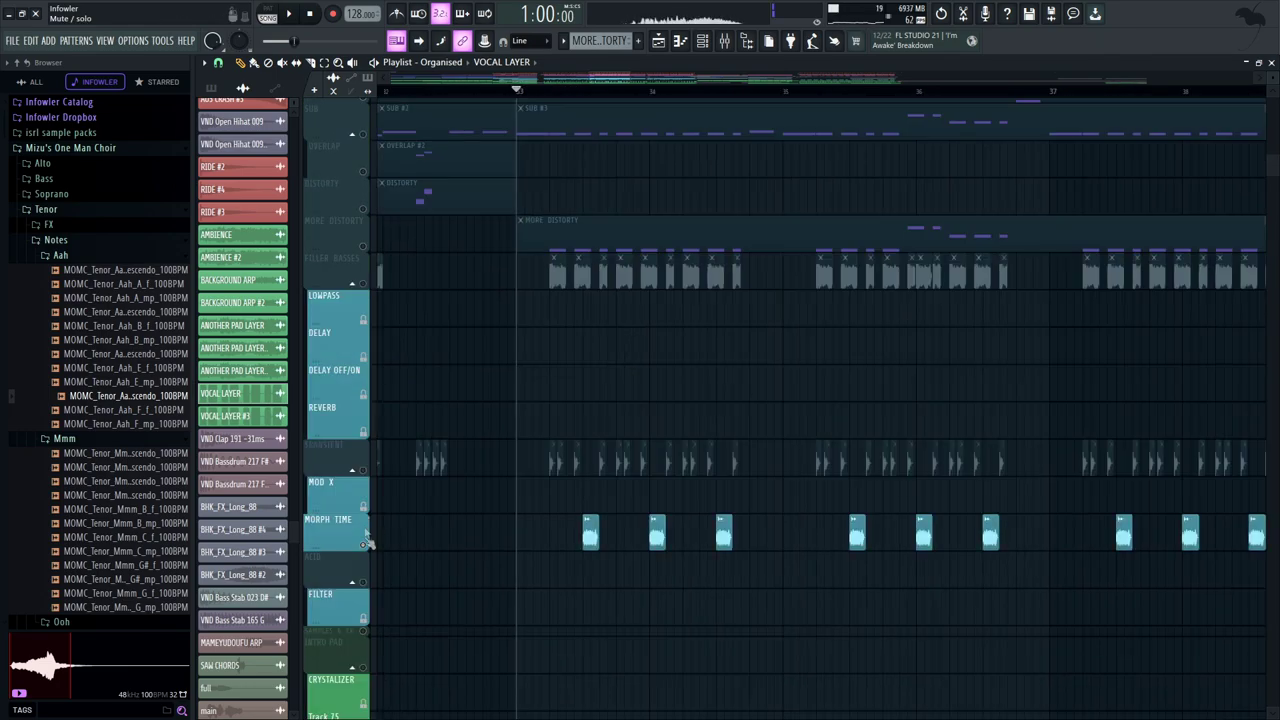
click(365, 472)
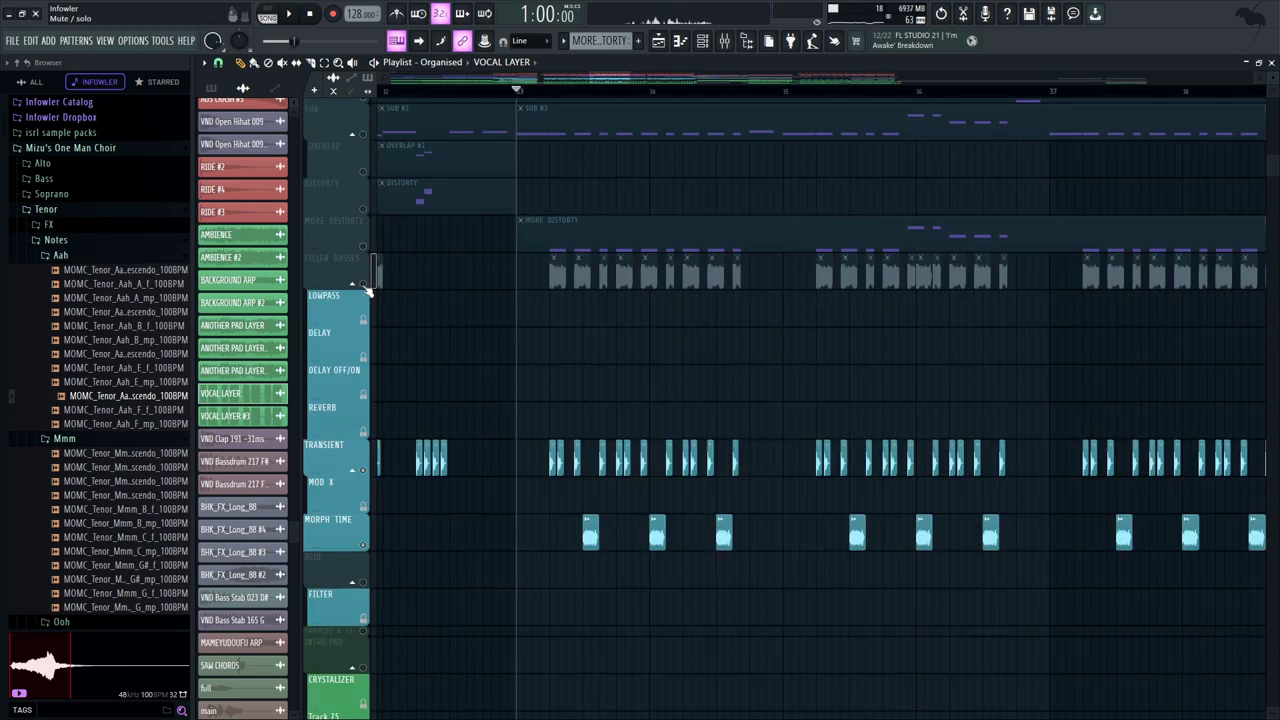
click(366, 260)
click(363, 247)
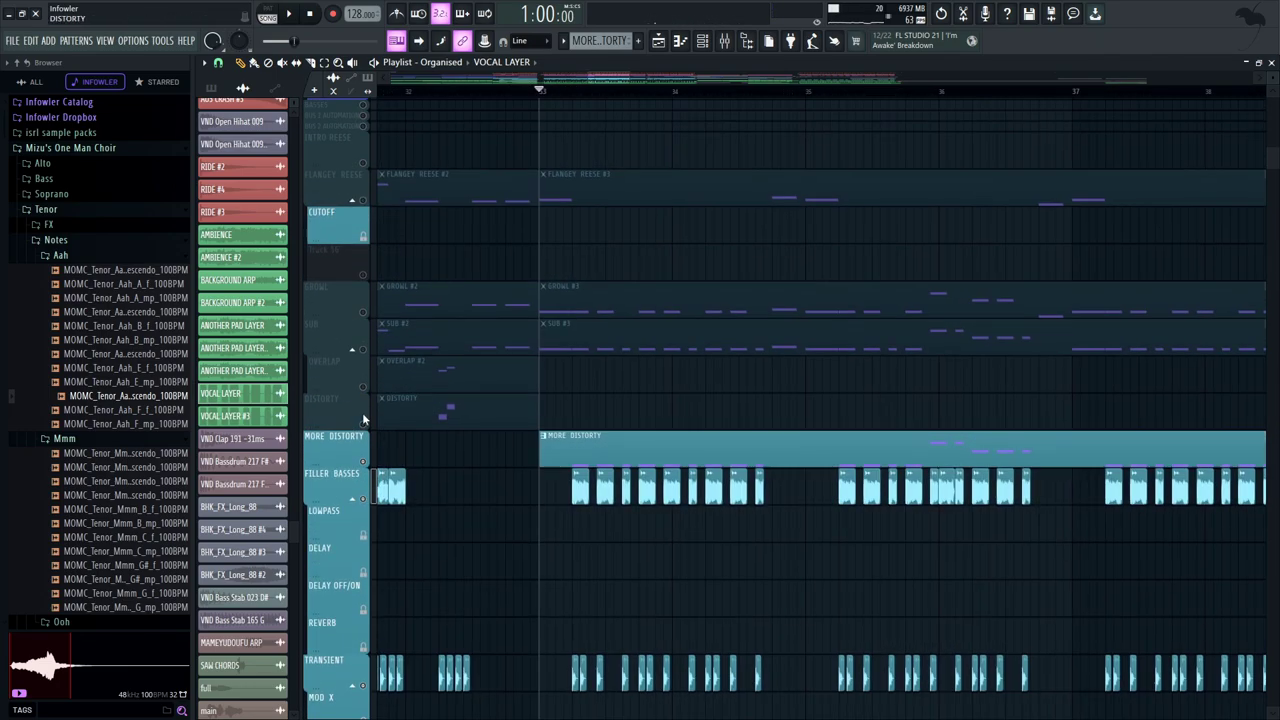
click(364, 388)
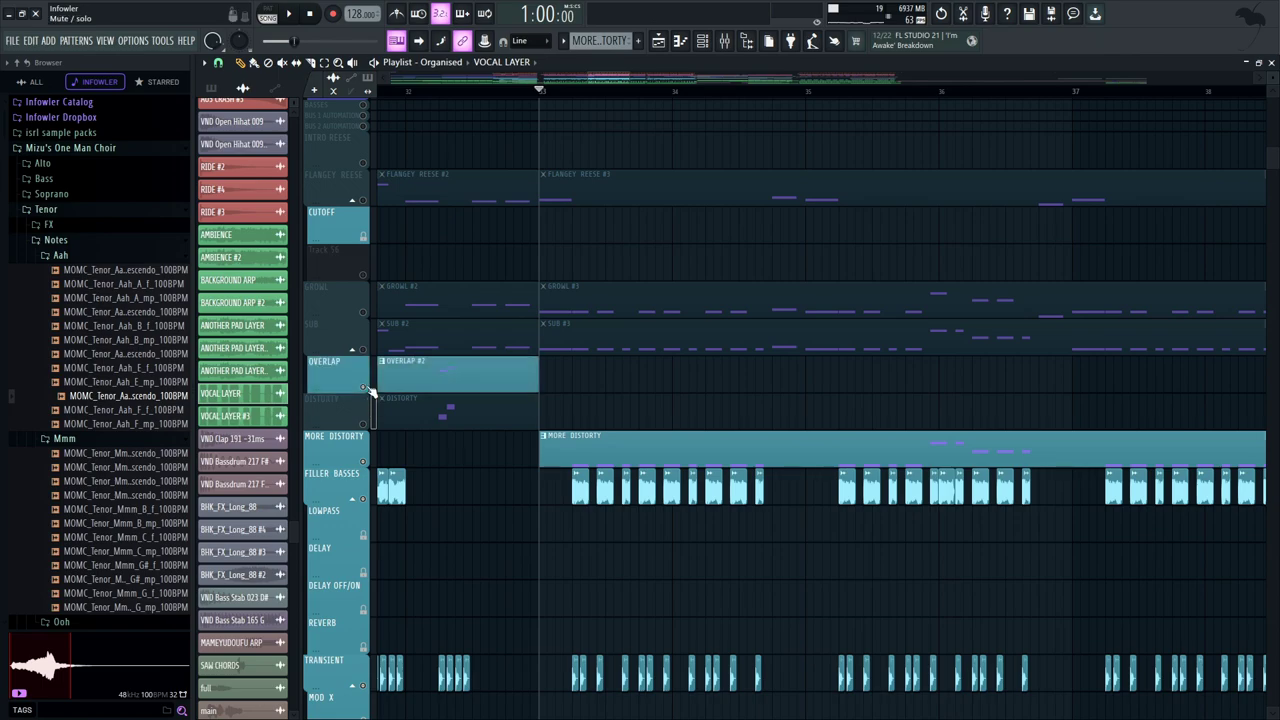
click(368, 423)
click(363, 349)
click(363, 312)
click(366, 202)
click(365, 276)
drag(456, 386, 435, 600)
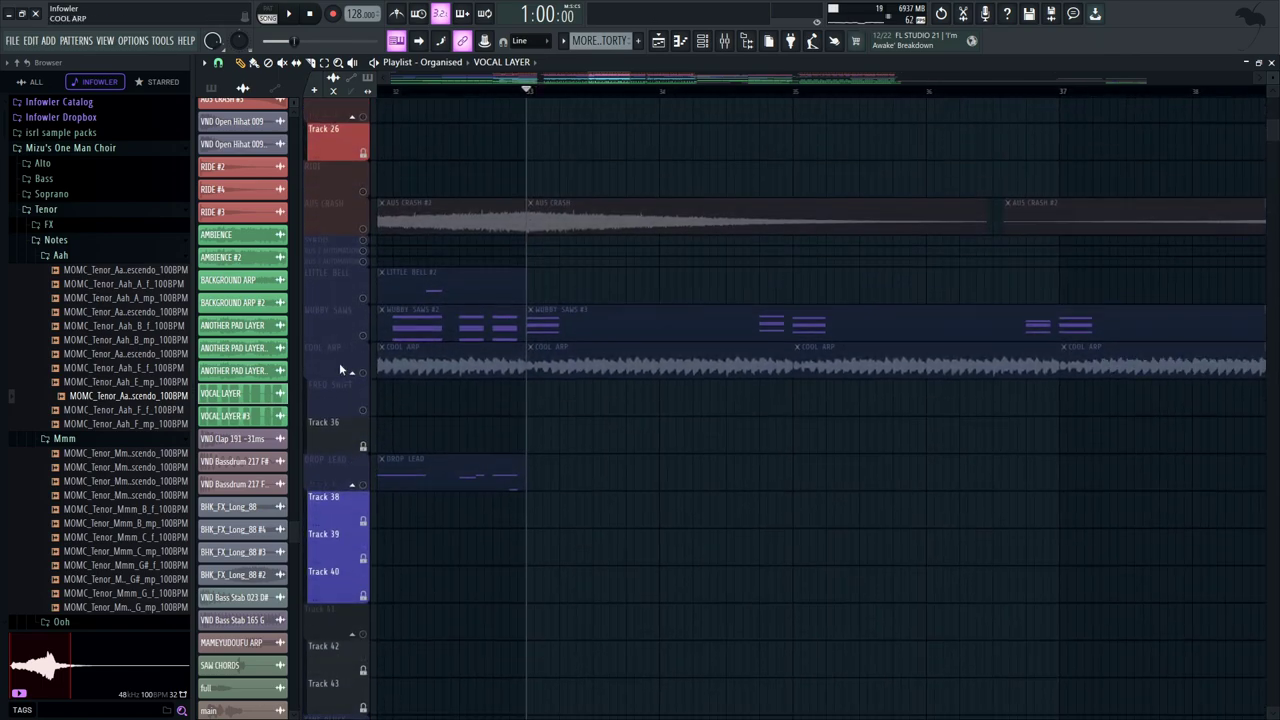
Unmute COOL ARP, WUBBY SAWS and LITTLE BELL and play the combined synths, basses and sample layers from bar 33
click(364, 372)
click(365, 335)
click(364, 297)
drag(572, 139, 641, 177)
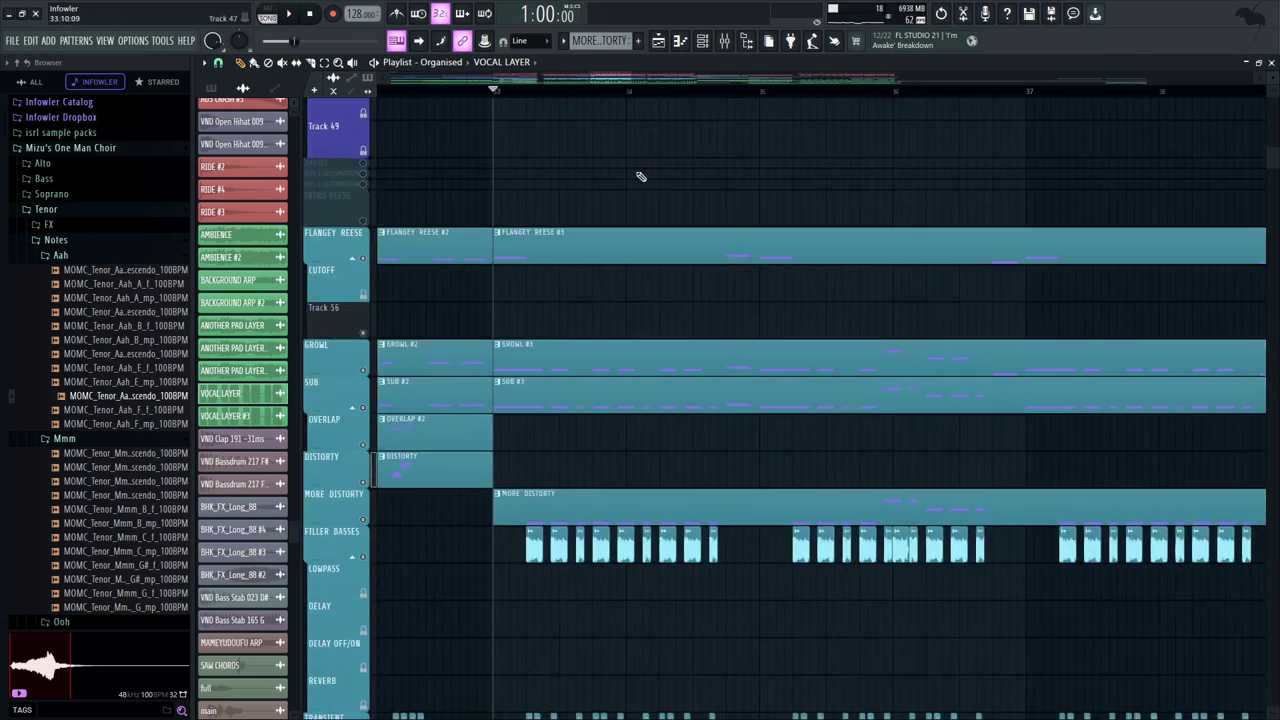
key(space)
scroll(641, 177, down, 15)
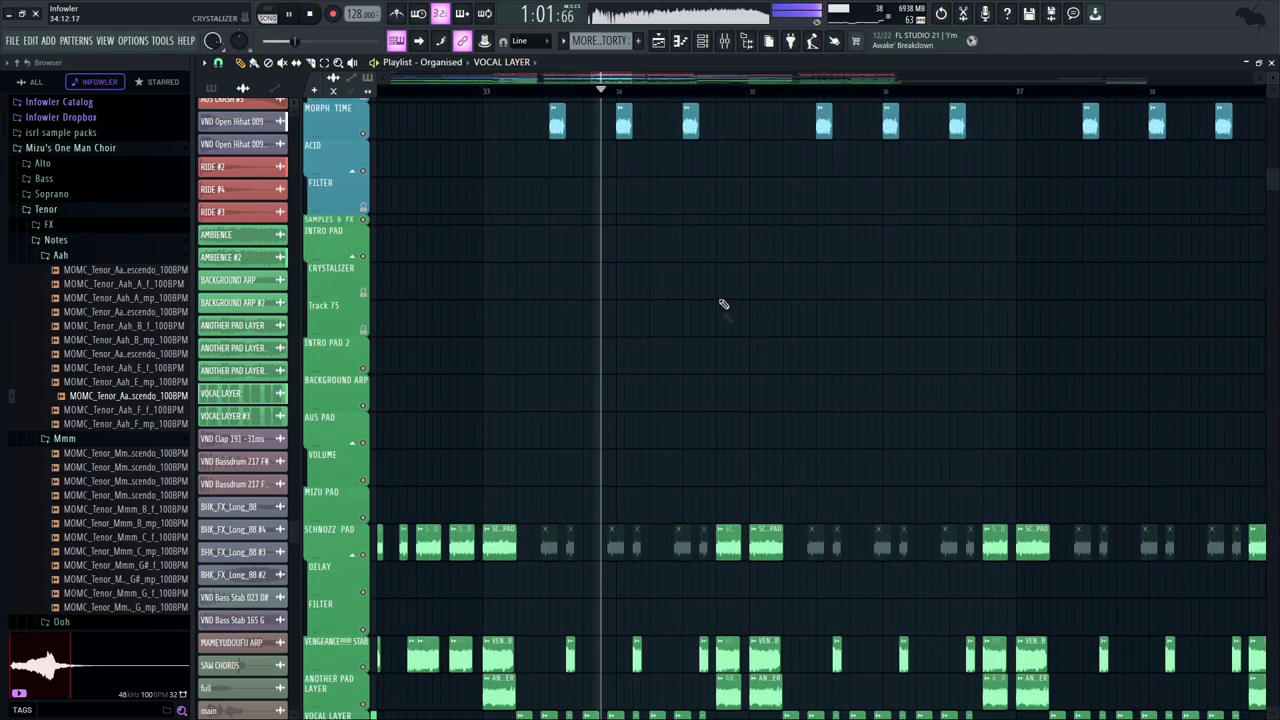
scroll(724, 304, down, 6)
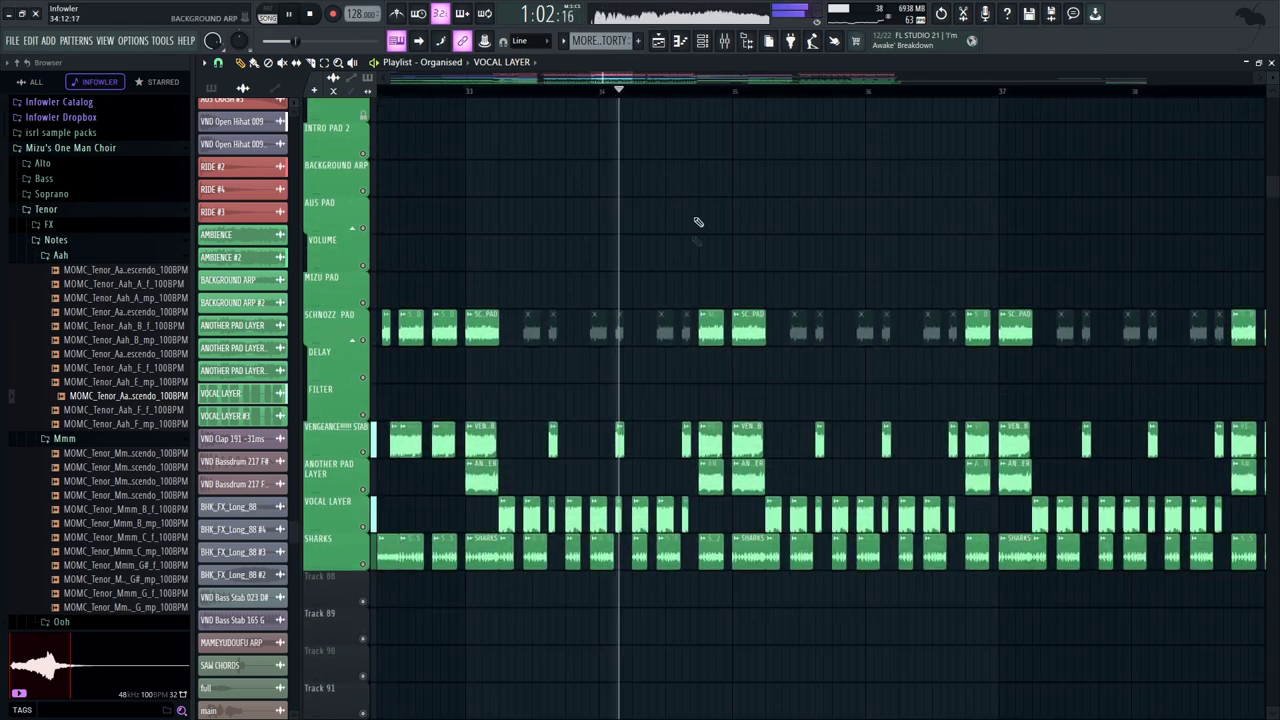
click(703, 93)
key(space)
drag(738, 325, 753, 245)
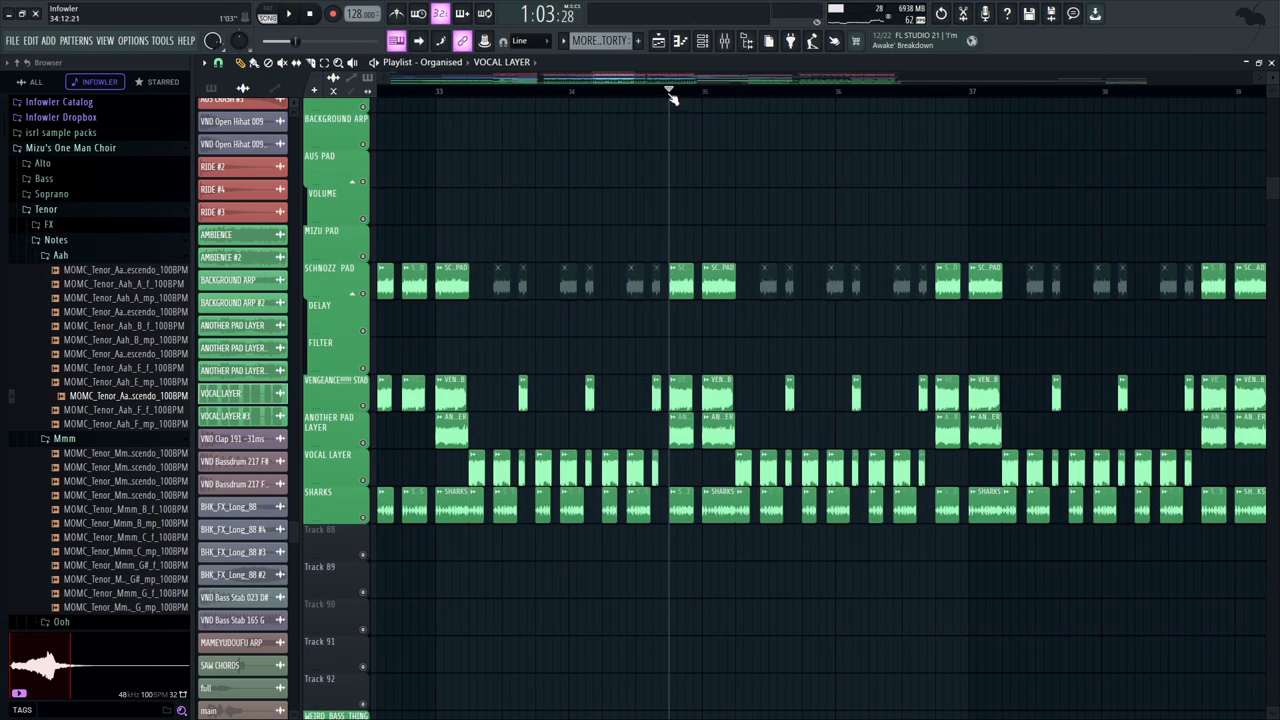
Solo the FILLER BASSES track and play its variation around bar 36
drag(672, 340, 657, 685)
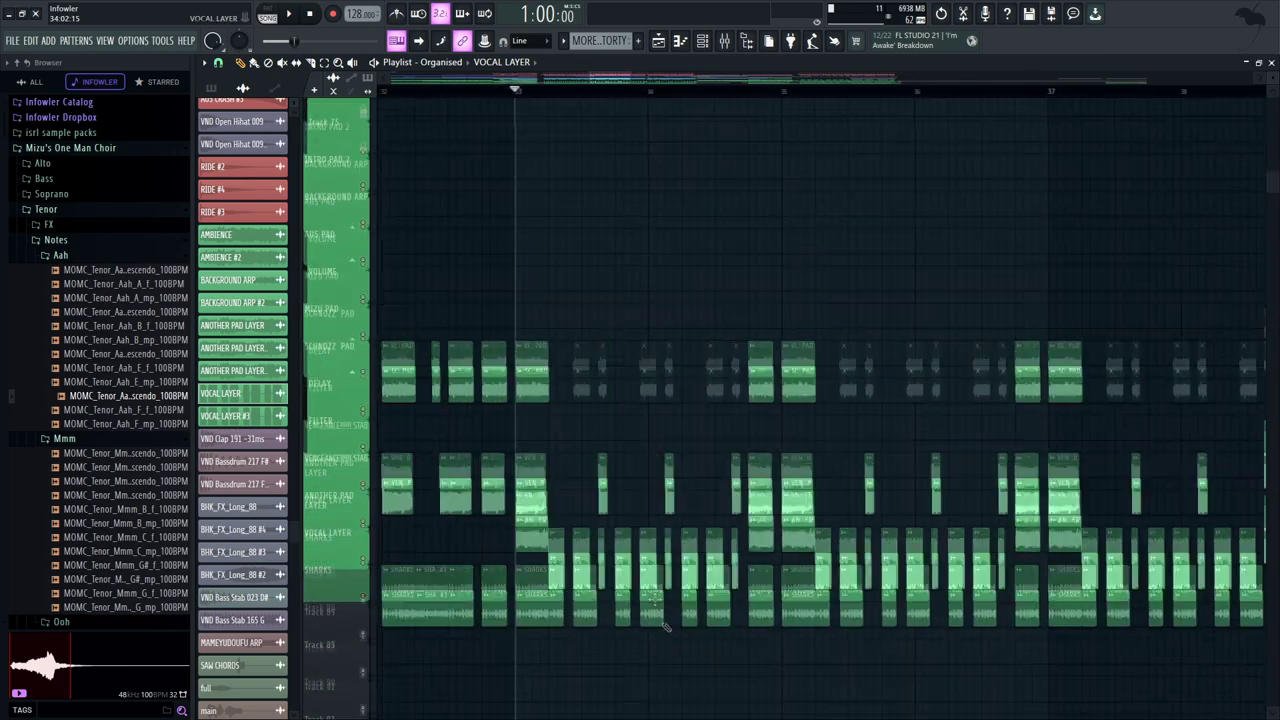
drag(585, 280, 574, 640)
drag(563, 300, 516, 670)
drag(440, 280, 423, 484)
right_click(366, 190)
right_click(366, 190)
drag(582, 293, 623, 84)
scroll(630, 106, down, 1)
drag(700, 302, 511, 274)
right_click(365, 354)
drag(594, 278, 537, 260)
key(space)
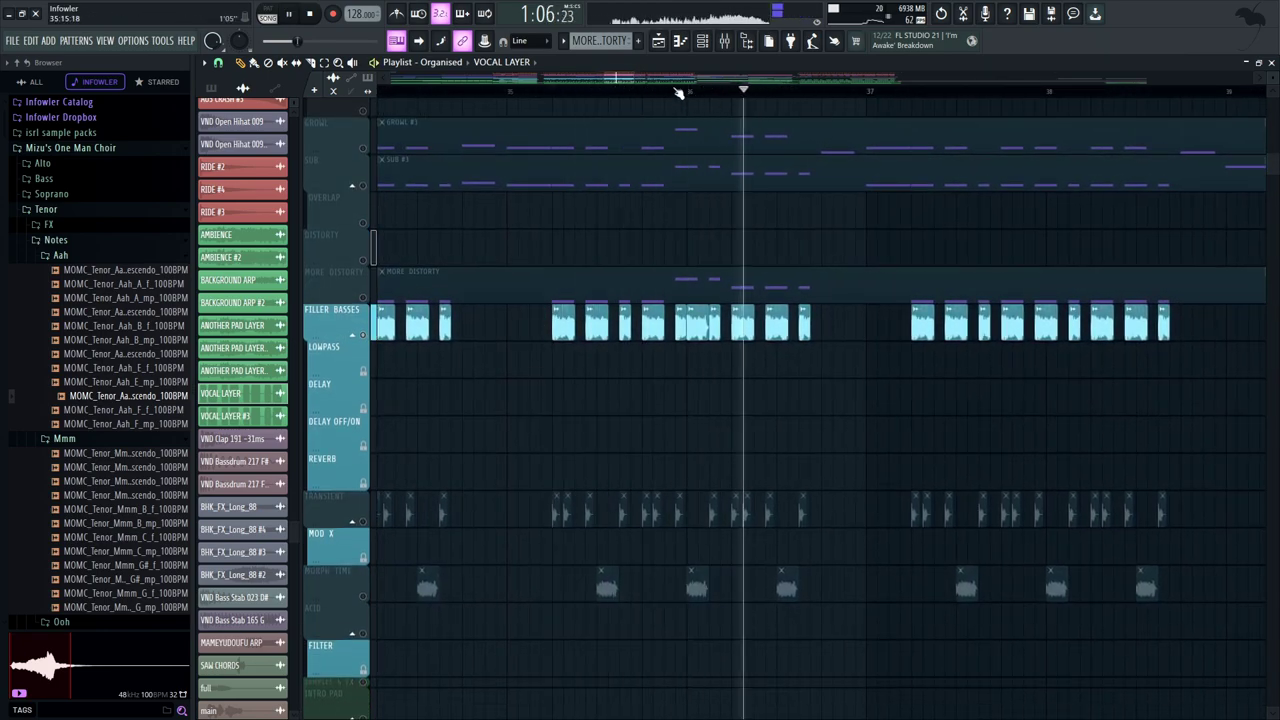
Solo the SUB track, unmute GROWL and MORE DISTORTY, and place the playhead in bar 35
right_click(372, 268)
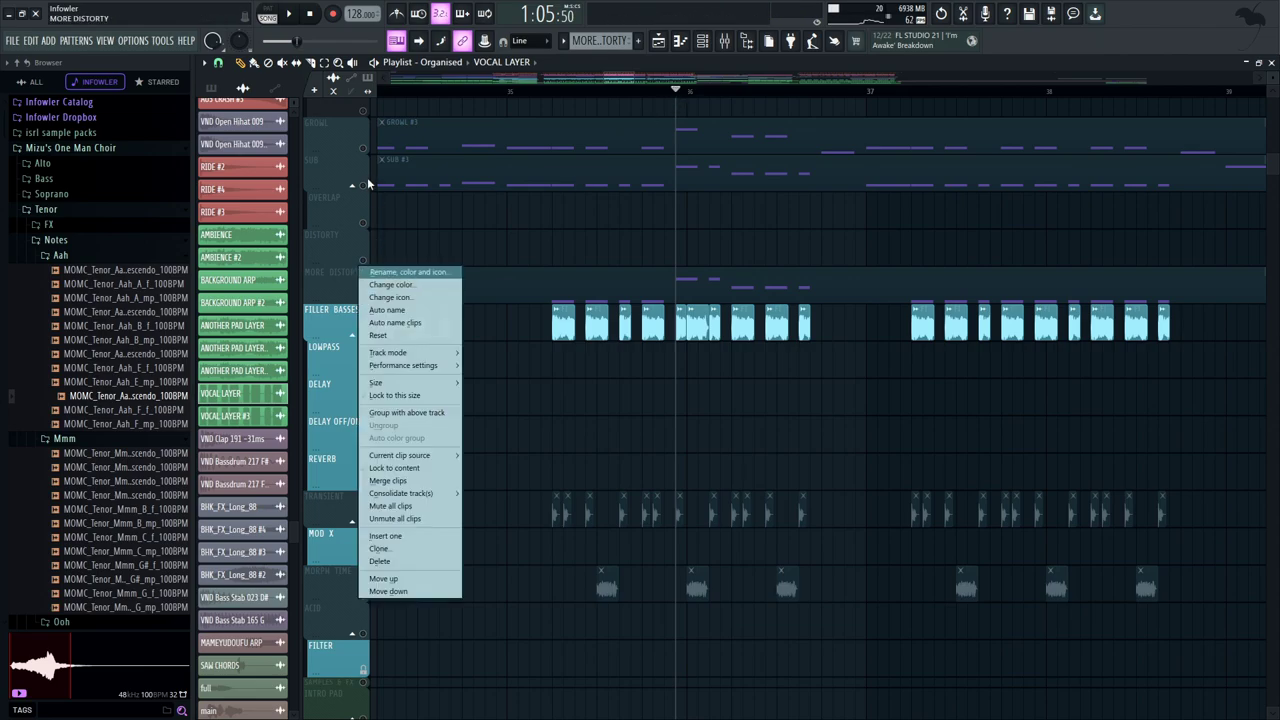
right_click(364, 185)
click(363, 148)
click(363, 297)
click(553, 91)
Open the MORE DISTORTY pattern's Serum #9 notes and play the soloed basses from bar 35
click(605, 285)
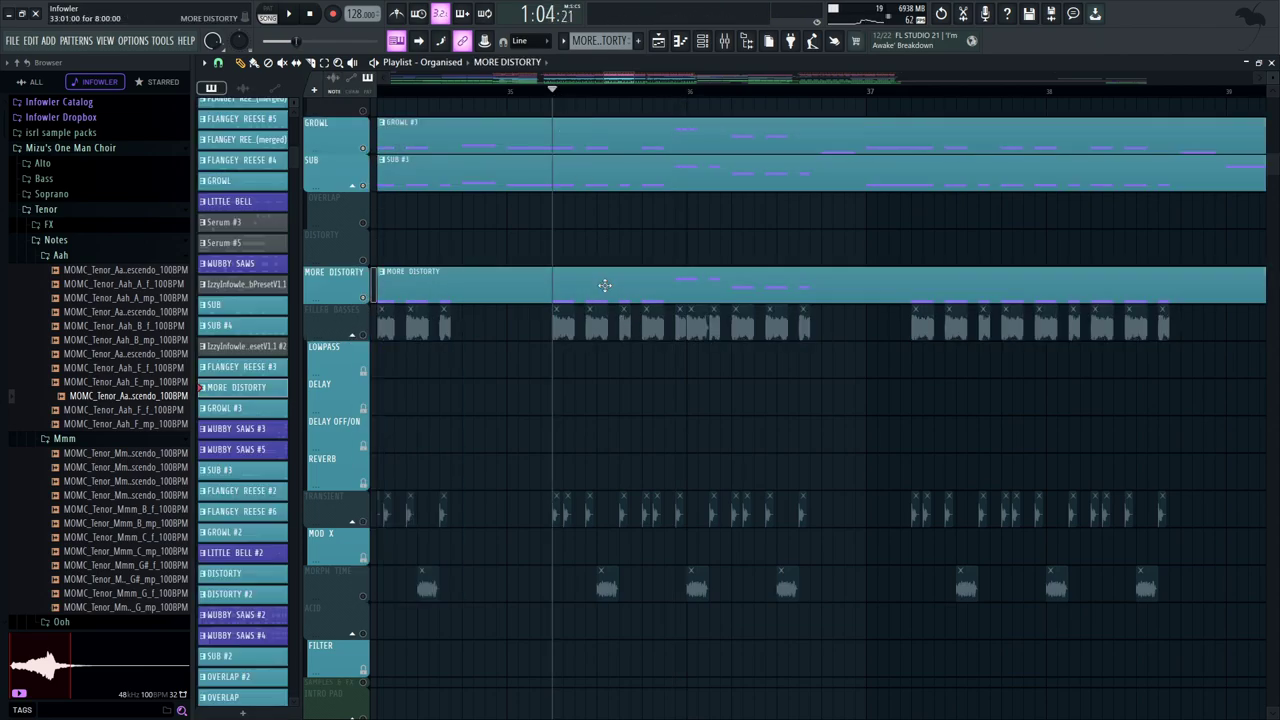
double_click(605, 285)
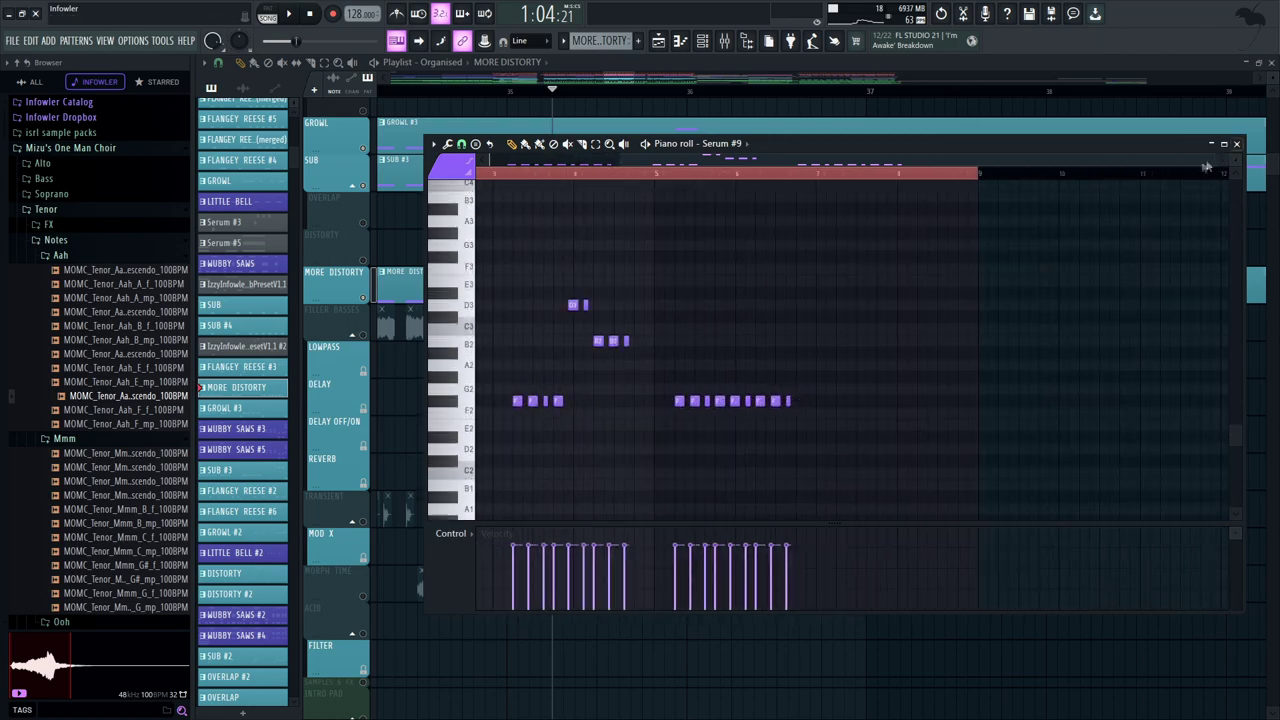
drag(1212, 162, 898, 170)
key(space)
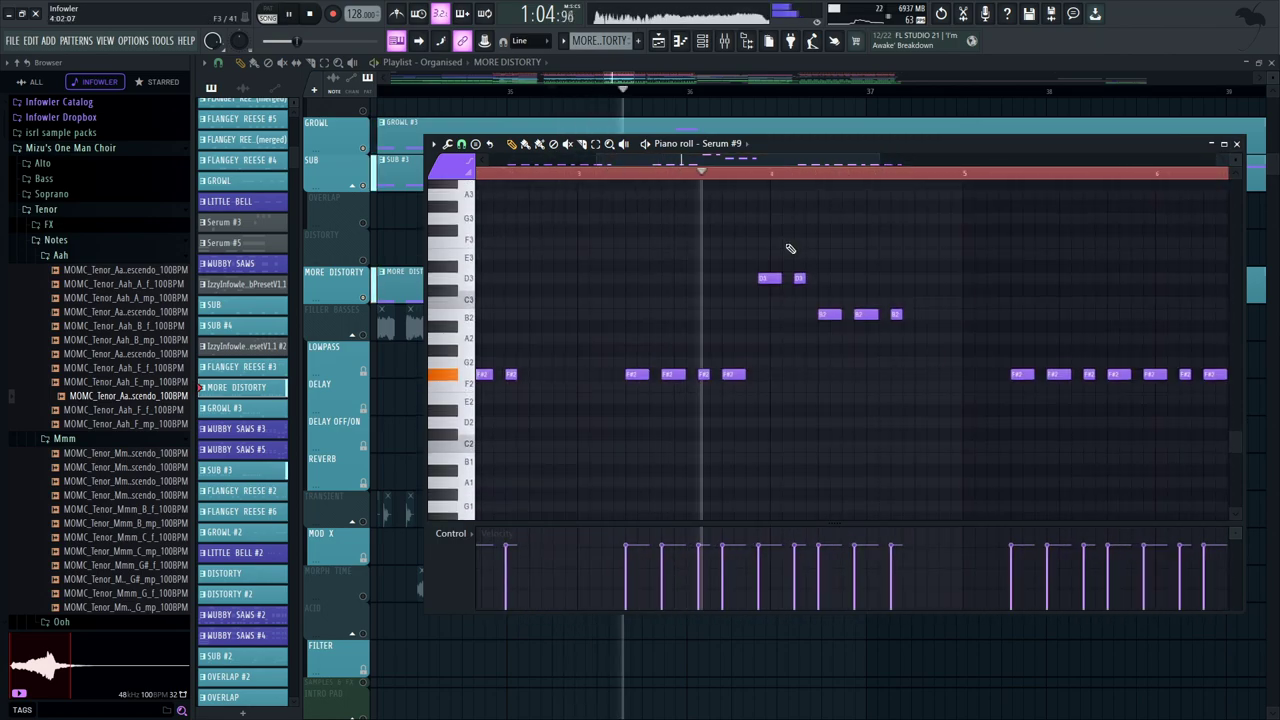
click(783, 62)
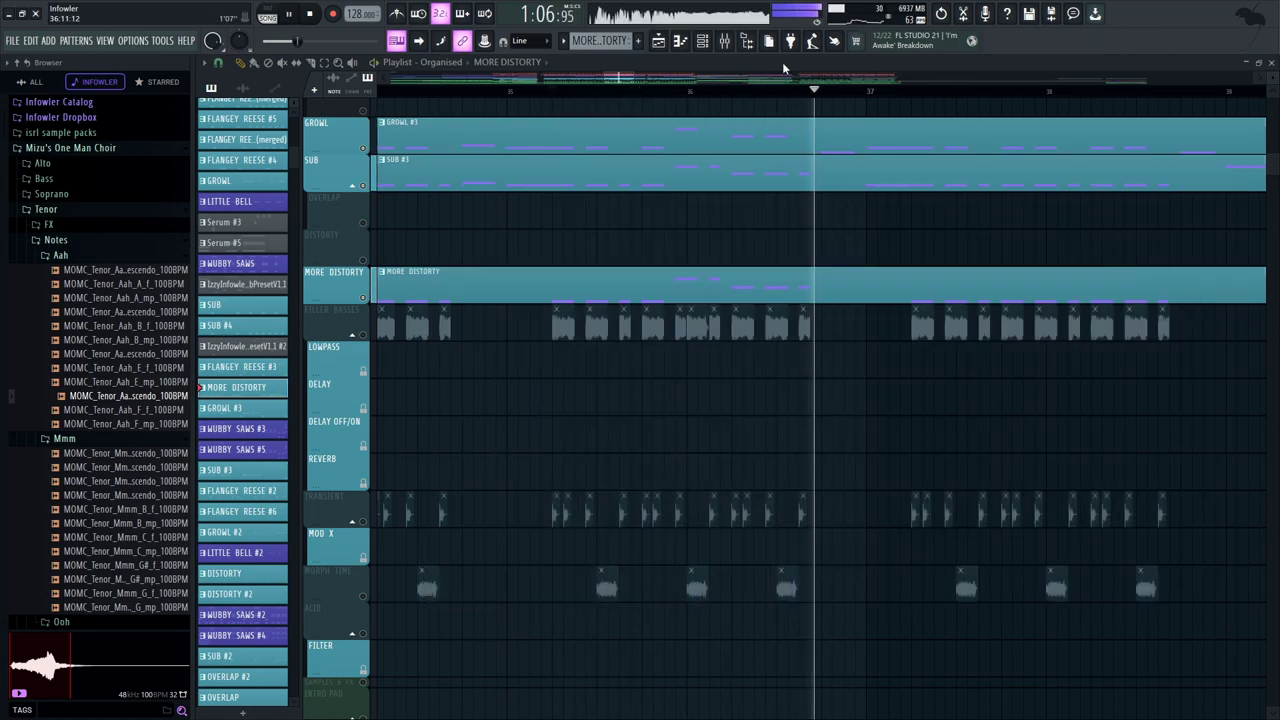
key(space)
Restore all tracks from solo, play the full drop section, and move the playhead to bar 38
right_click(366, 185)
right_click(366, 185)
drag(617, 571, 605, 514)
key(space)
drag(635, 79, 688, 100)
key(space)
drag(698, 152, 800, 276)
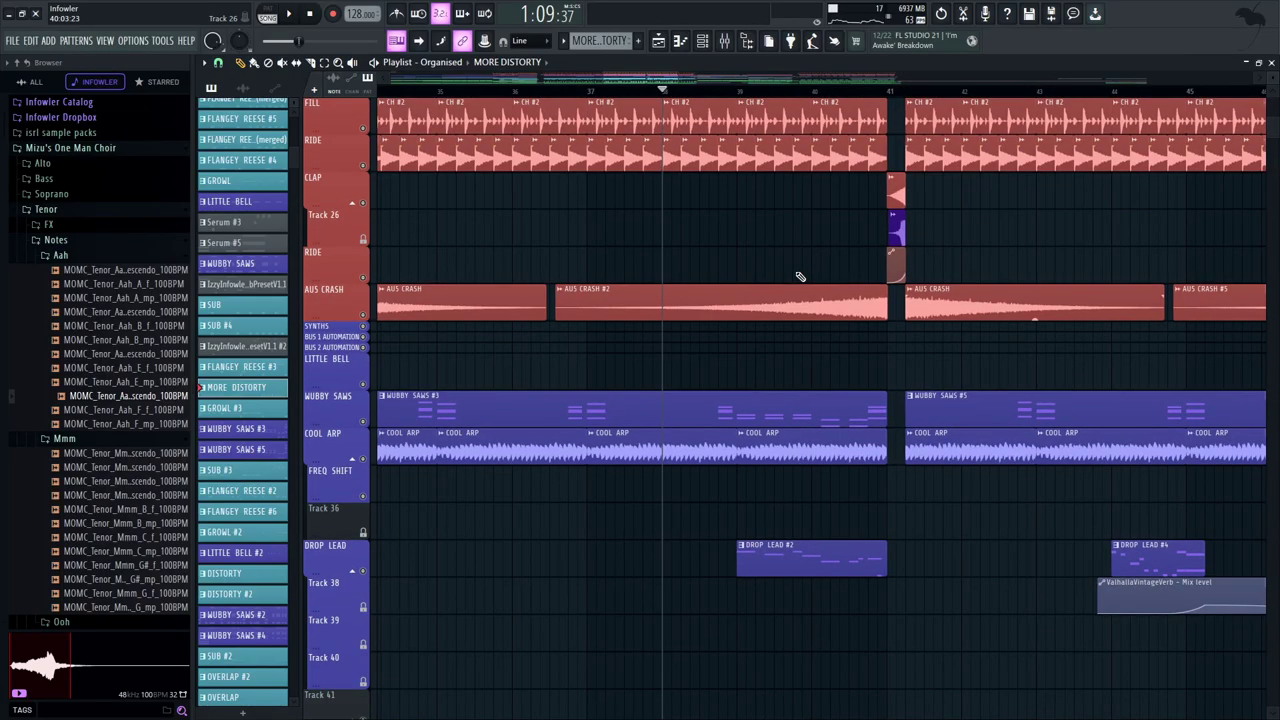
drag(722, 505, 603, 107)
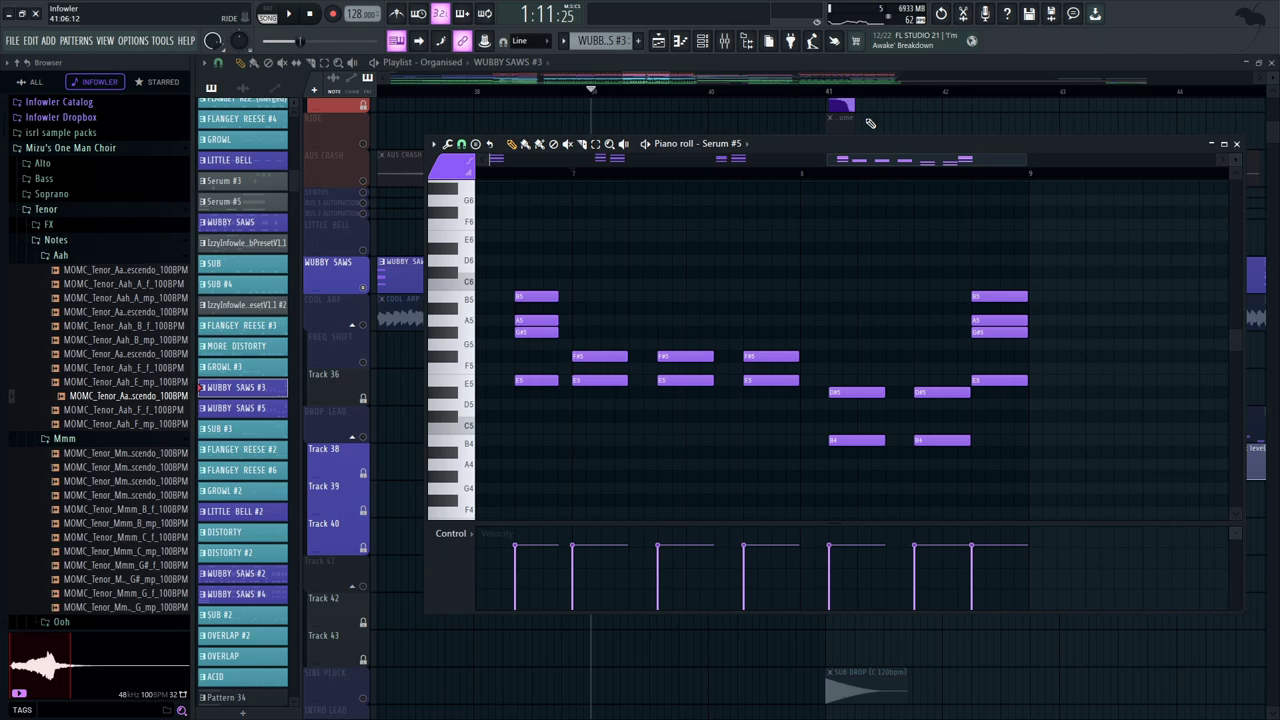
Enable the DROP LEAD track alongside WUBBY SAWS, play the section, and select the DROP LEAD #2 pattern clip
right_click(887, 121)
drag(691, 248, 753, 266)
drag(692, 382, 1279, 273)
click(363, 373)
drag(1257, 326, 322, 379)
key(space)
drag(808, 346, 657, 306)
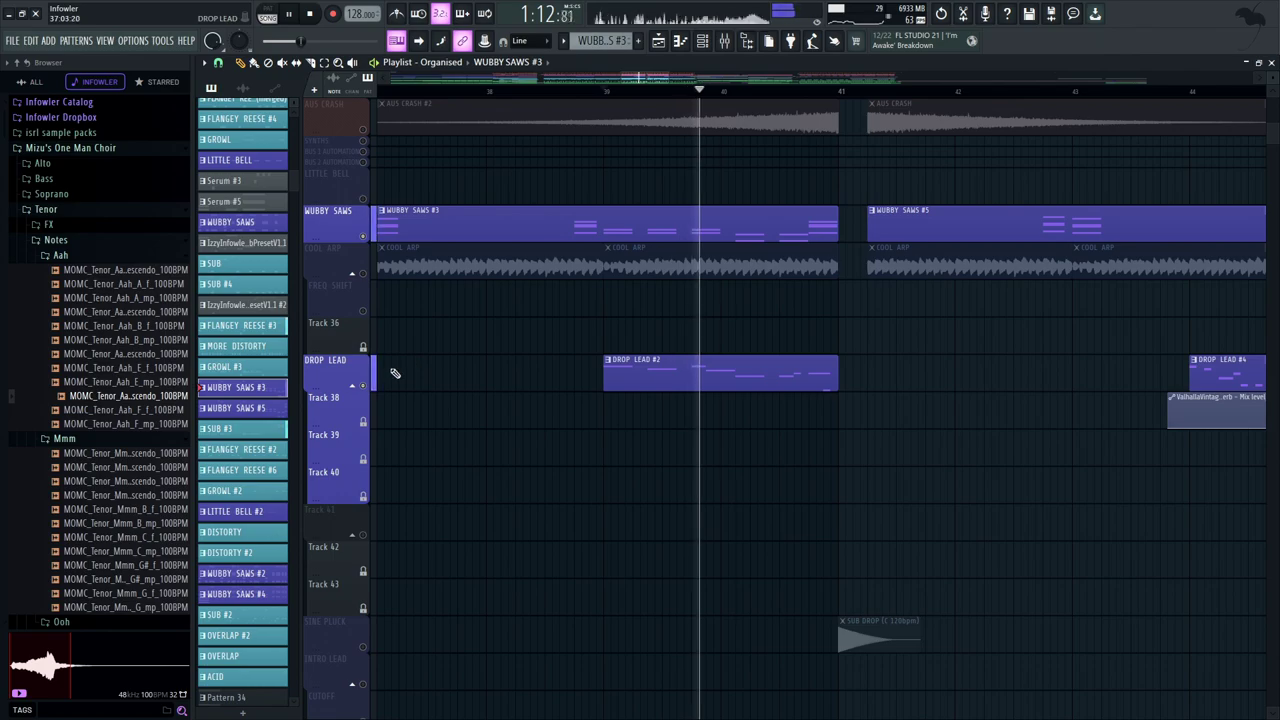
double_click(660, 384)
drag(738, 408, 748, 351)
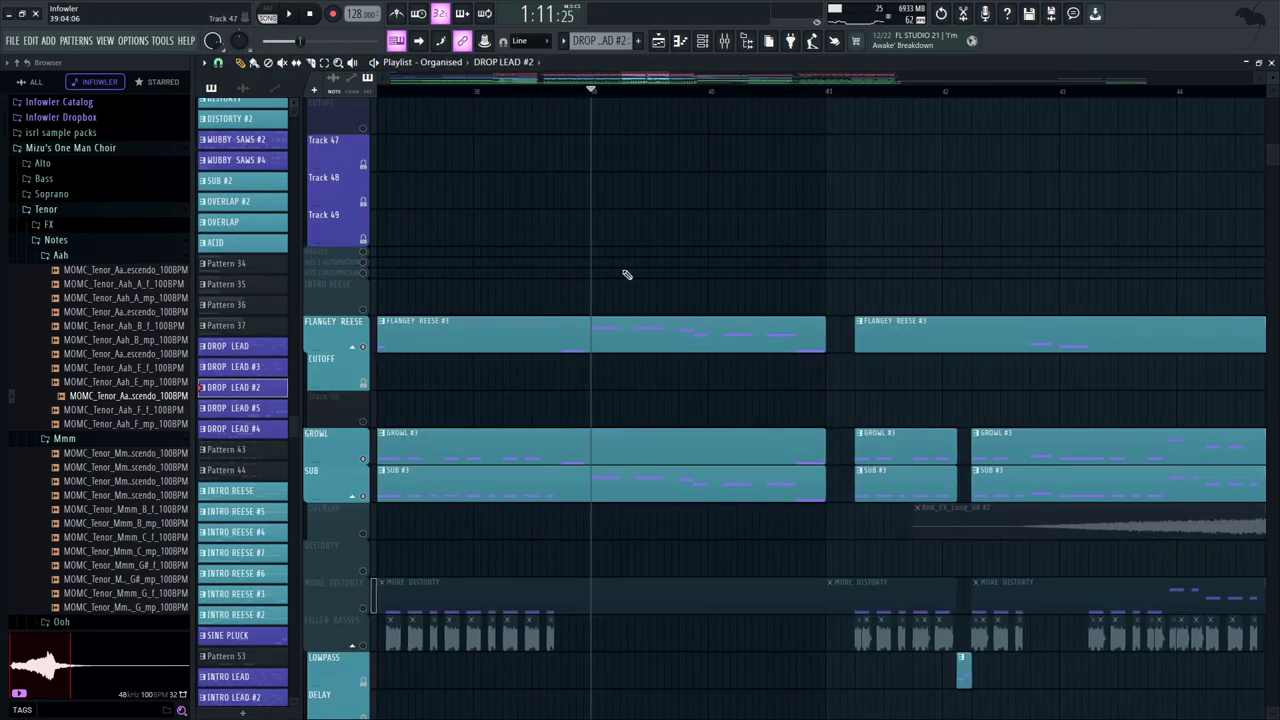
Enable the SCHNOZZ PAD, VENGEANCE STAB, ANOTHER PAD LAYER and SHARKS tracks and listen to the pad layers
drag(628, 277, 612, 110)
drag(600, 558, 590, 90)
drag(590, 420, 622, 17)
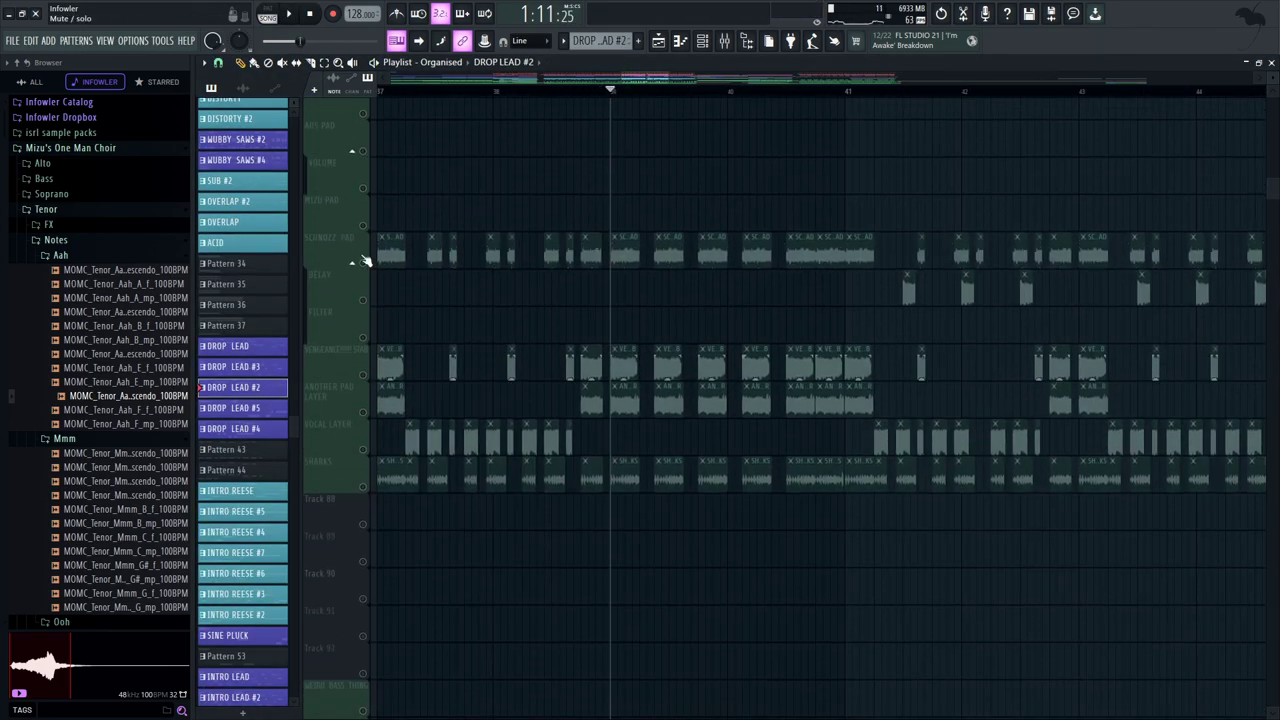
click(363, 263)
click(363, 375)
click(363, 412)
click(363, 488)
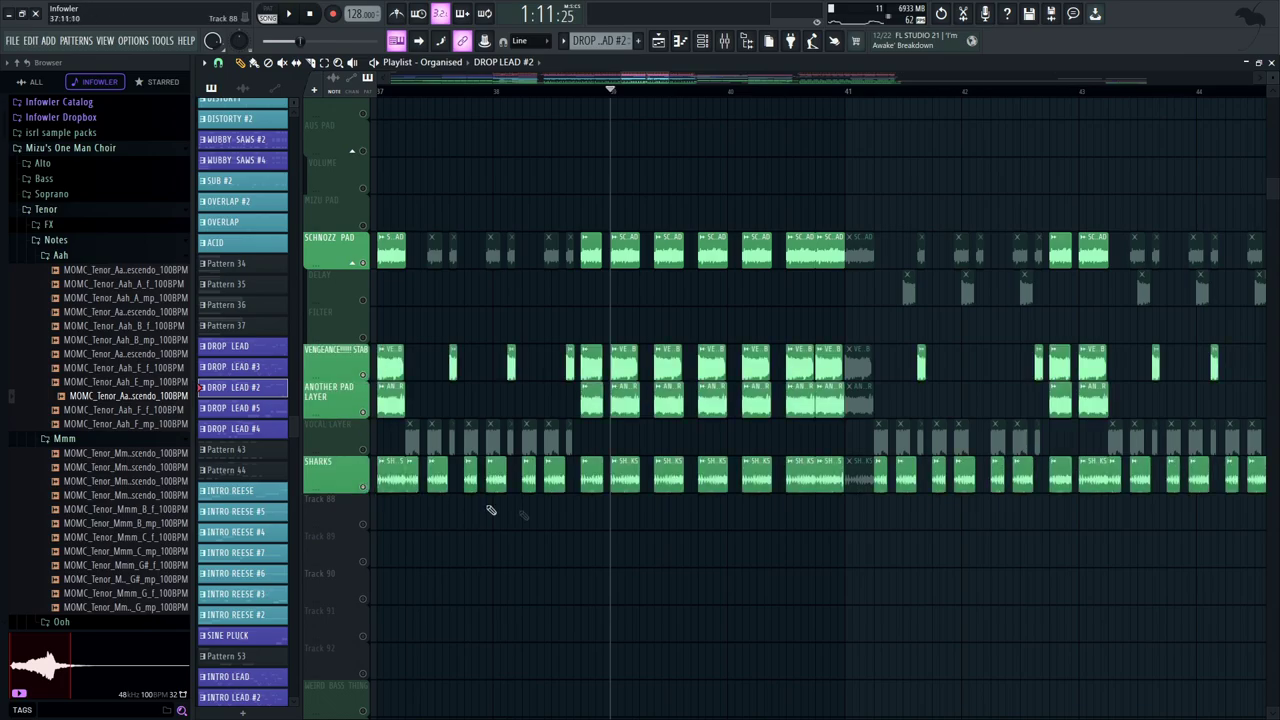
drag(628, 700, 594, 491)
key(space)
drag(582, 110, 552, 540)
key(space)
Toggle the SUB, GROWL, FLANGEY REESE, DROP LEAD and WUBBY SAWS tracks and listen to the layers combined
click(363, 496)
click(363, 459)
click(363, 347)
drag(470, 250, 500, 575)
drag(505, 112, 480, 569)
click(363, 575)
click(363, 426)
key(space)
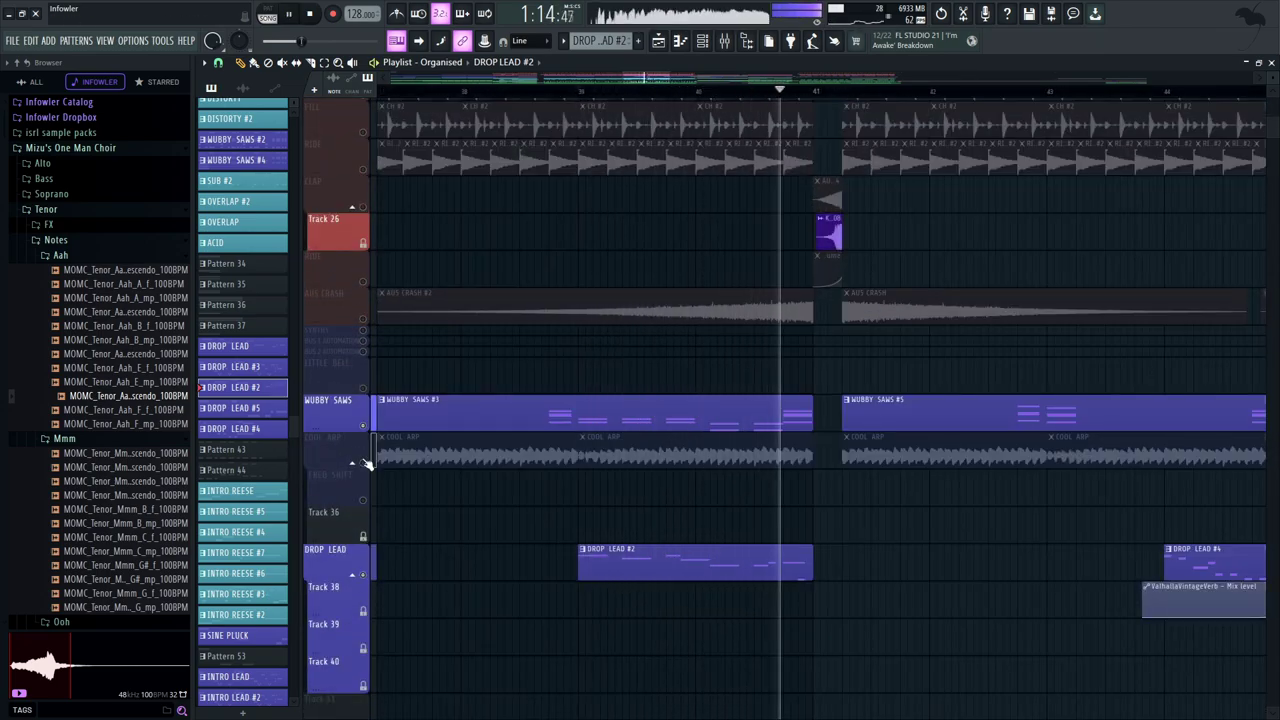
key(space)
Toggle solo on the COOL ARP track until all tracks are enabled, and play the full mix around bar 41
right_click(364, 462)
right_click(364, 462)
drag(905, 223, 675, 168)
key(space)
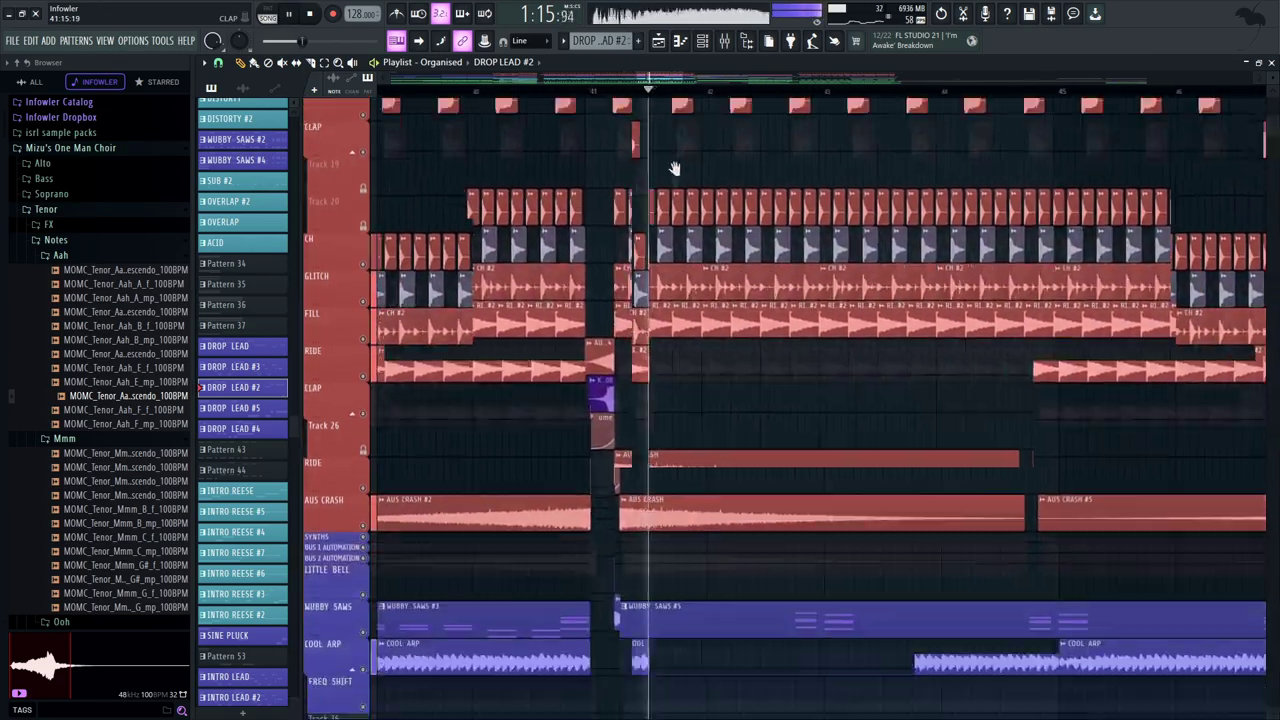
key(space)
Solo the SINE PLUCK track, listen to its SUB DROP clip at bar 41, and cancel the solo
drag(693, 630, 674, 180)
drag(630, 690, 626, 523)
drag(526, 183, 546, 436)
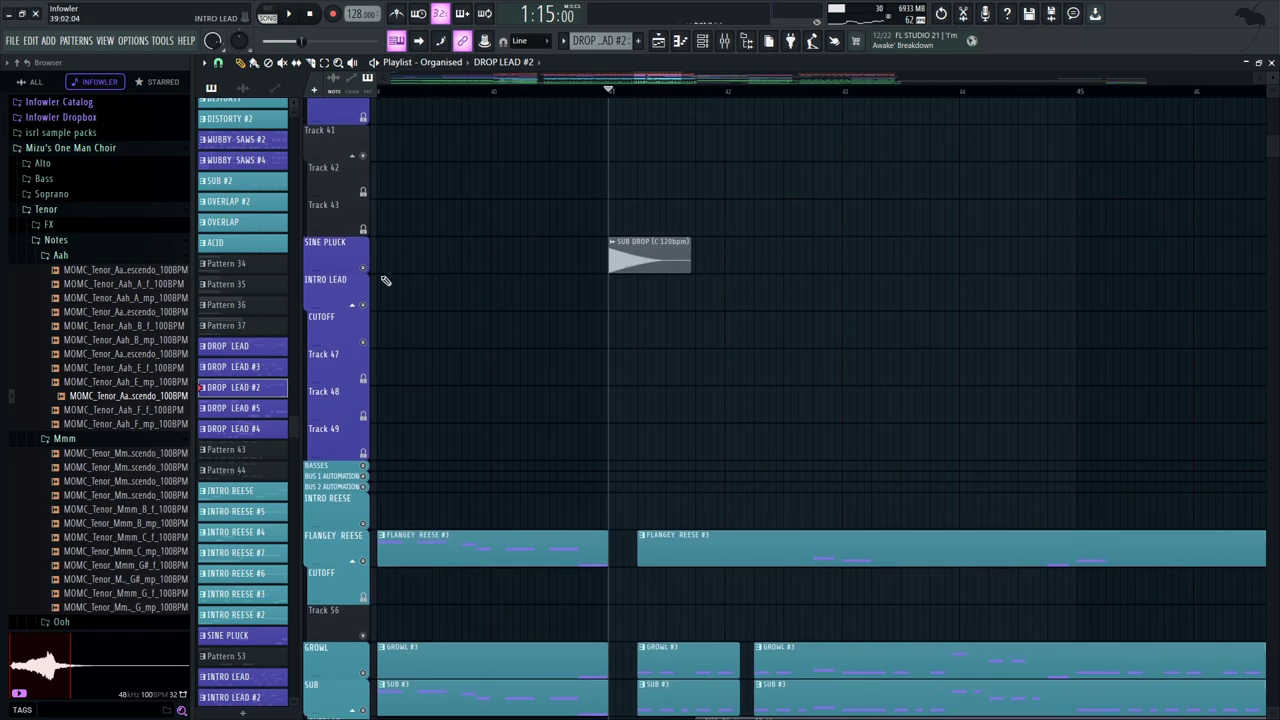
right_click(364, 269)
key(space)
key(space)
right_click(364, 269)
Move the playhead to the short LOWPASS track clip just after bar 42, solo that part and play it
click(615, 91)
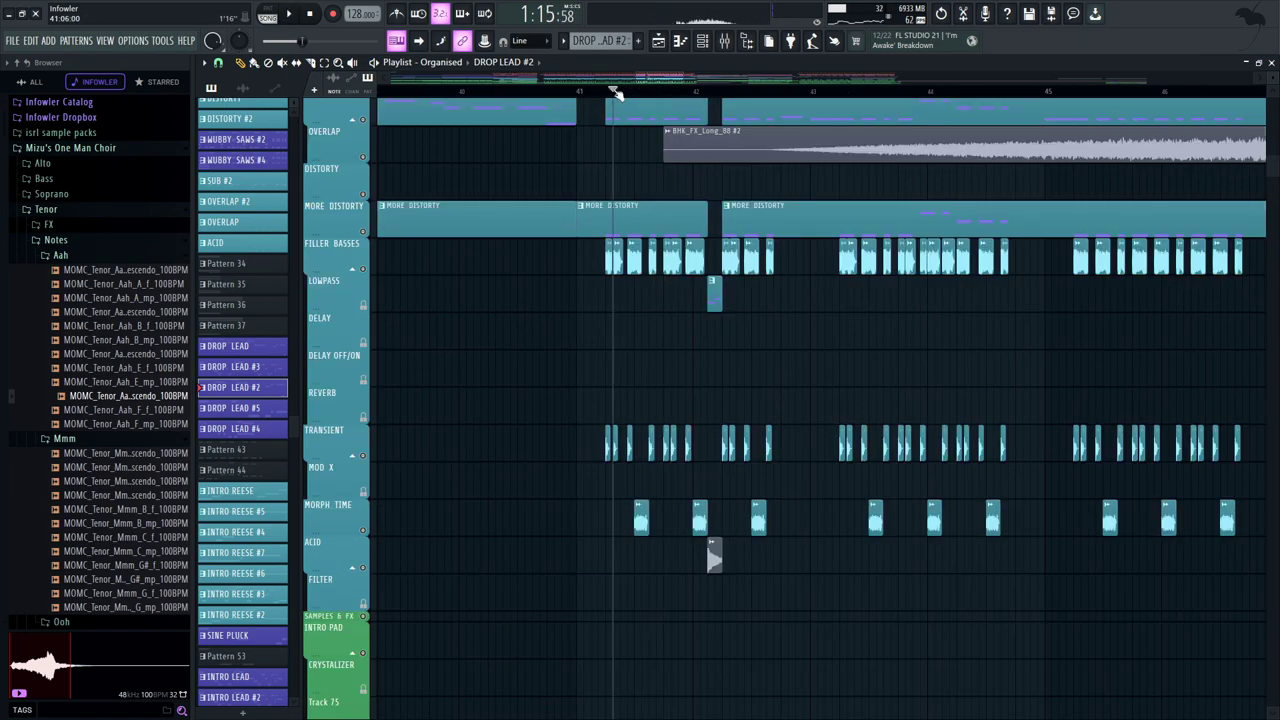
drag(607, 93, 781, 102)
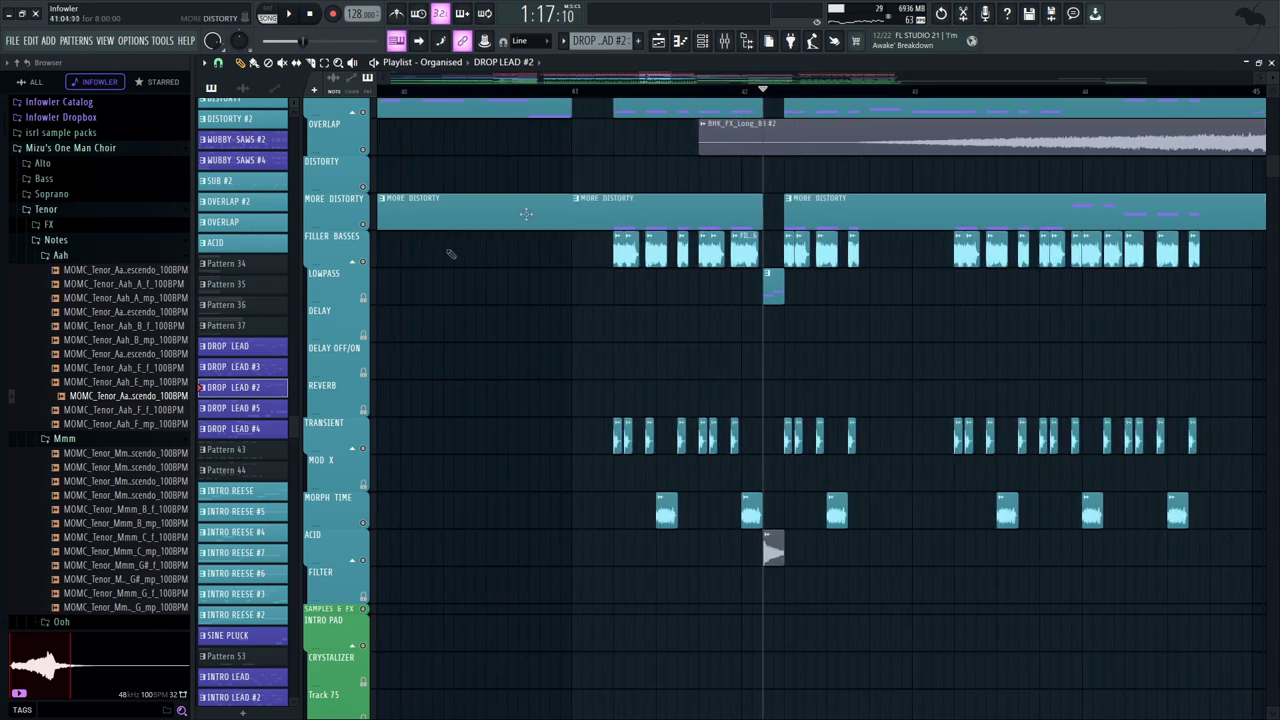
right_click(364, 298)
key(space)
key(space)
Select the DISTORTY pattern clip and open the settings of the bass stab audio clip on the ACID track
click(457, 338)
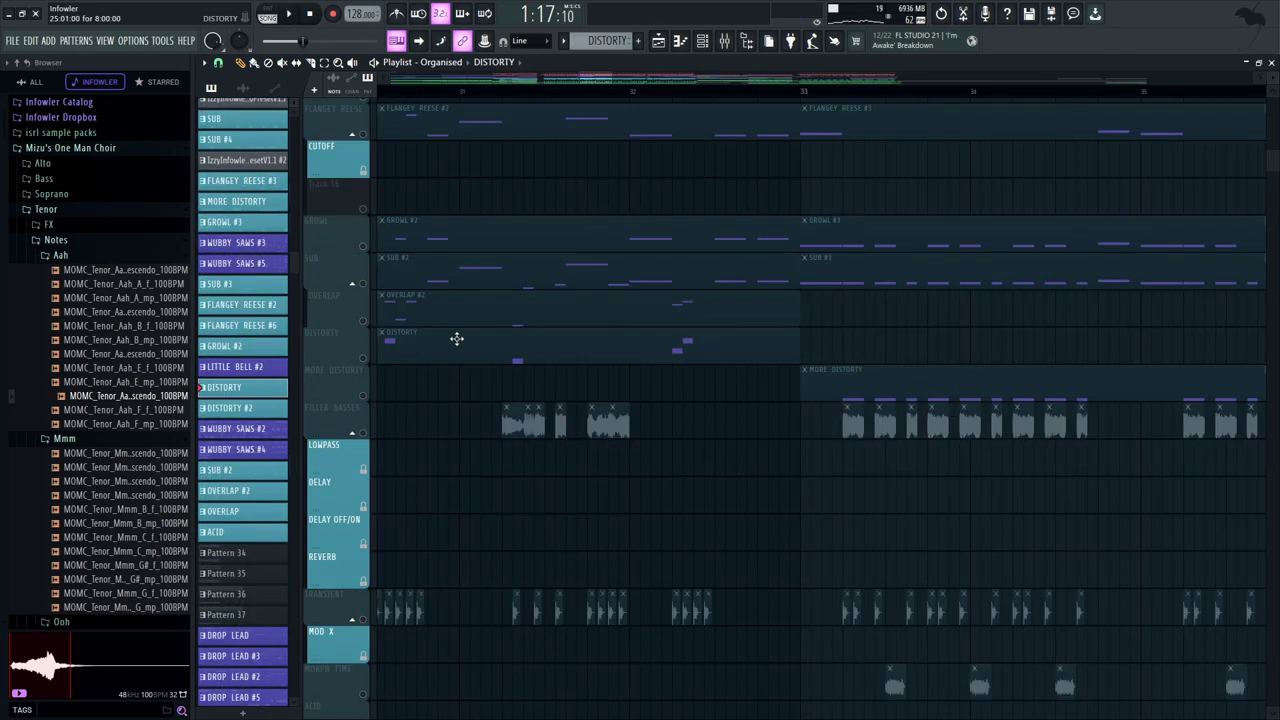
drag(1150, 556, 720, 517)
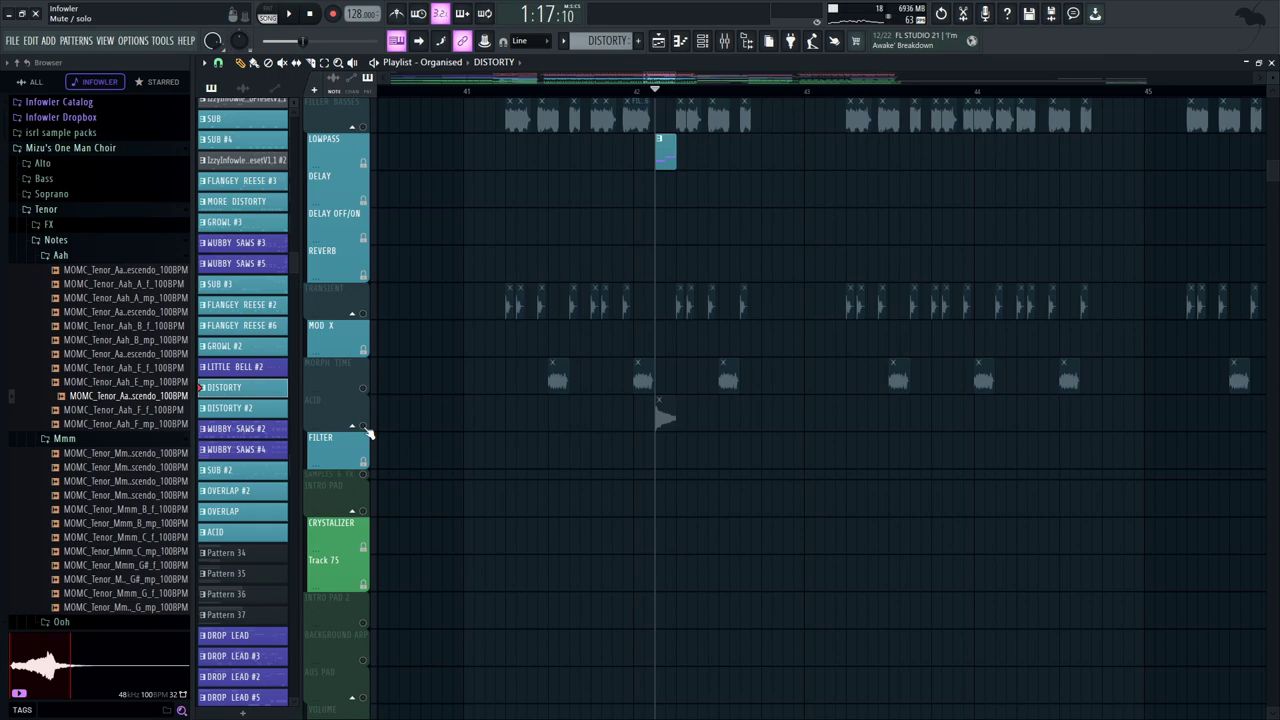
double_click(665, 413)
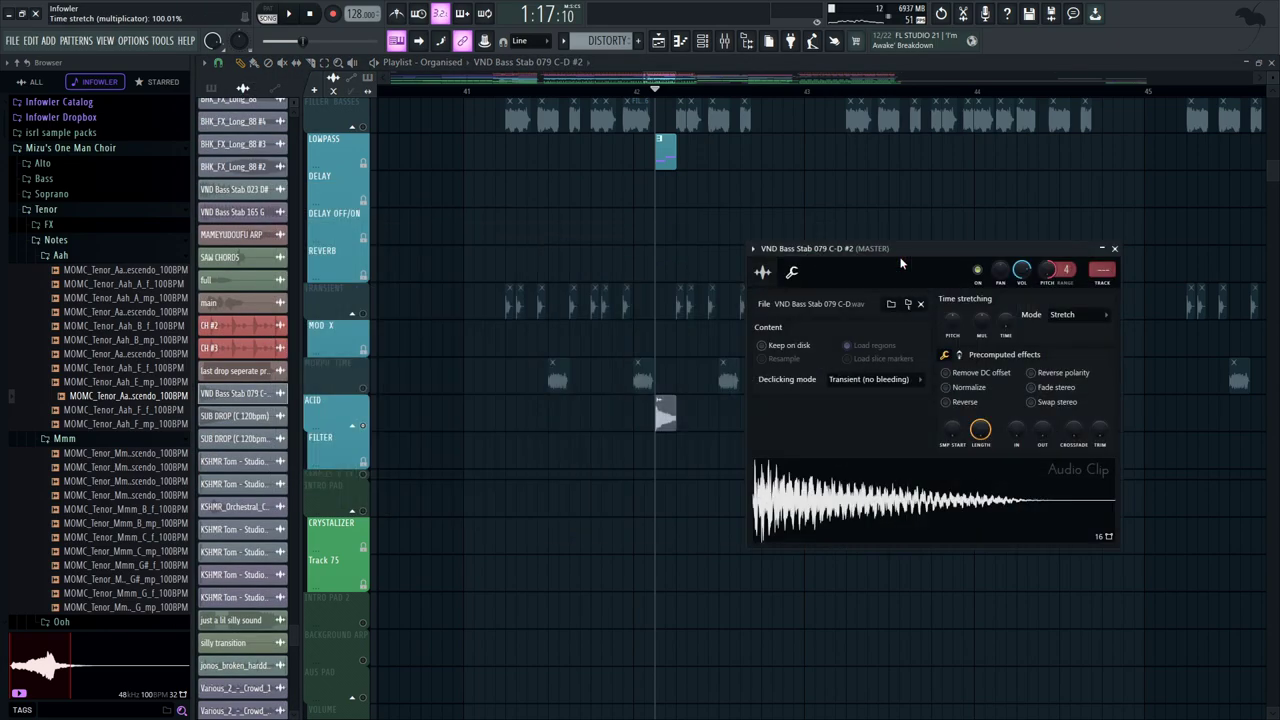
Solo SCHNOZZ PAD, enable the tracks from DELAY down to SHARKS, and listen to the pads and vocal layer
drag(644, 412, 631, 130)
right_click(364, 242)
drag(364, 362, 370, 475)
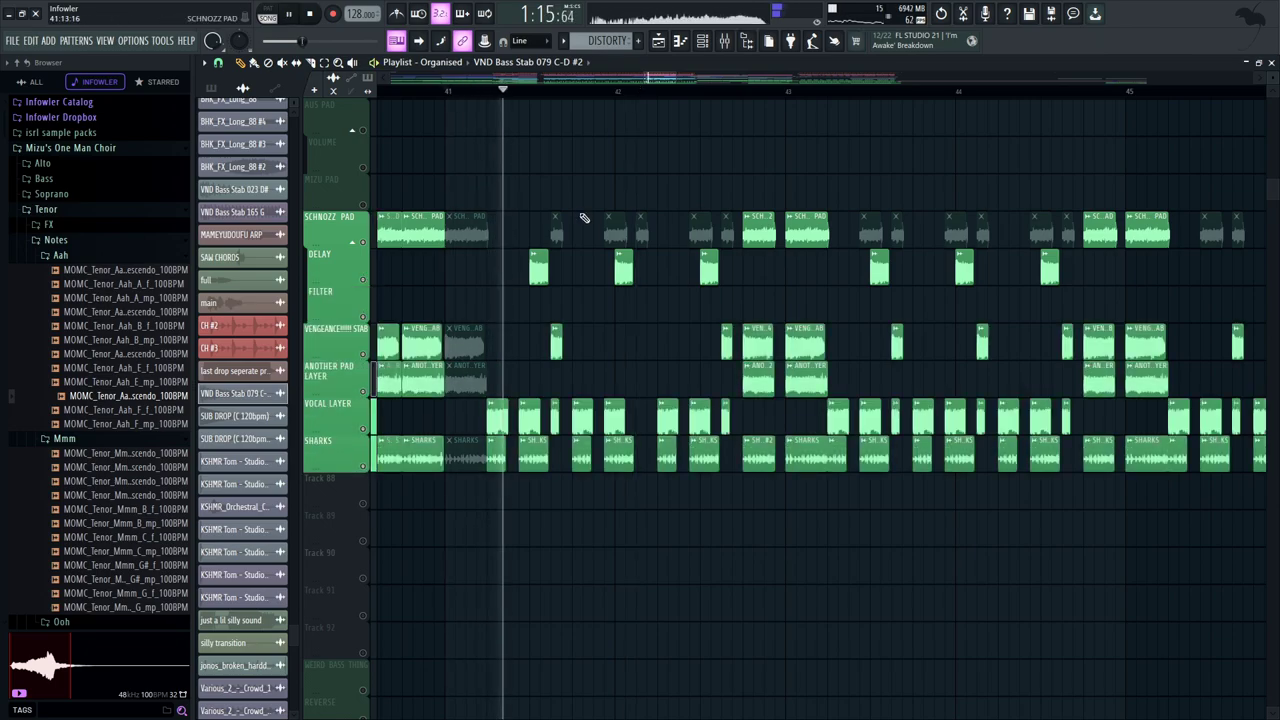
scroll(594, 230, up, 3)
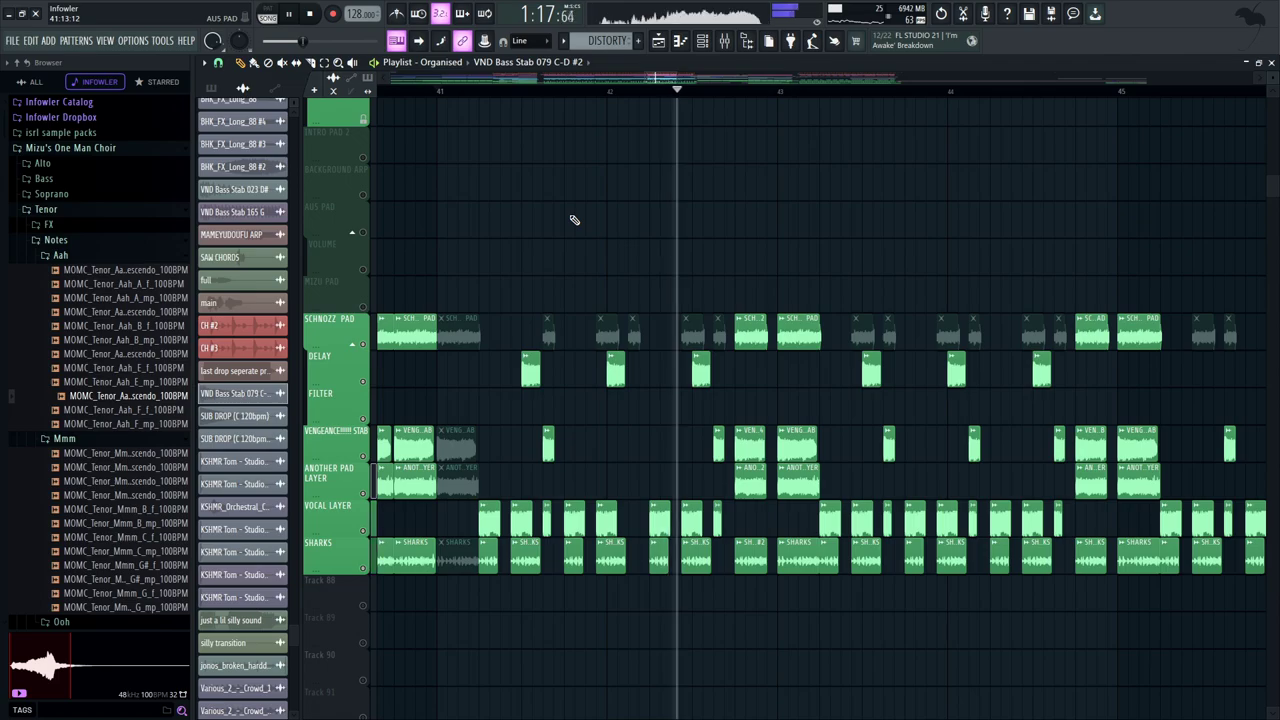
scroll(580, 360, up, 15)
key(space)
Play the full mix from the middle of bar 43 while looking over the lead, bass and automation tracks
click(688, 91)
key(space)
scroll(648, 400, up, 8)
scroll(600, 320, down, 3)
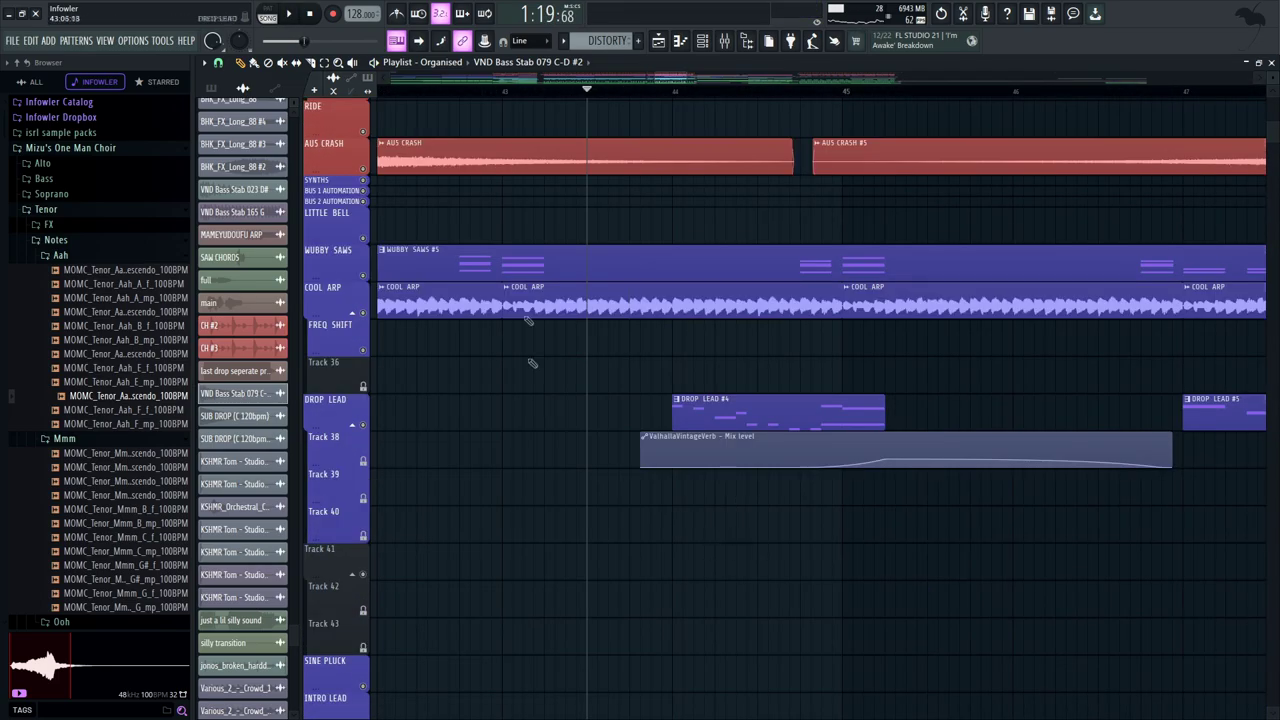
scroll(720, 380, down, 5)
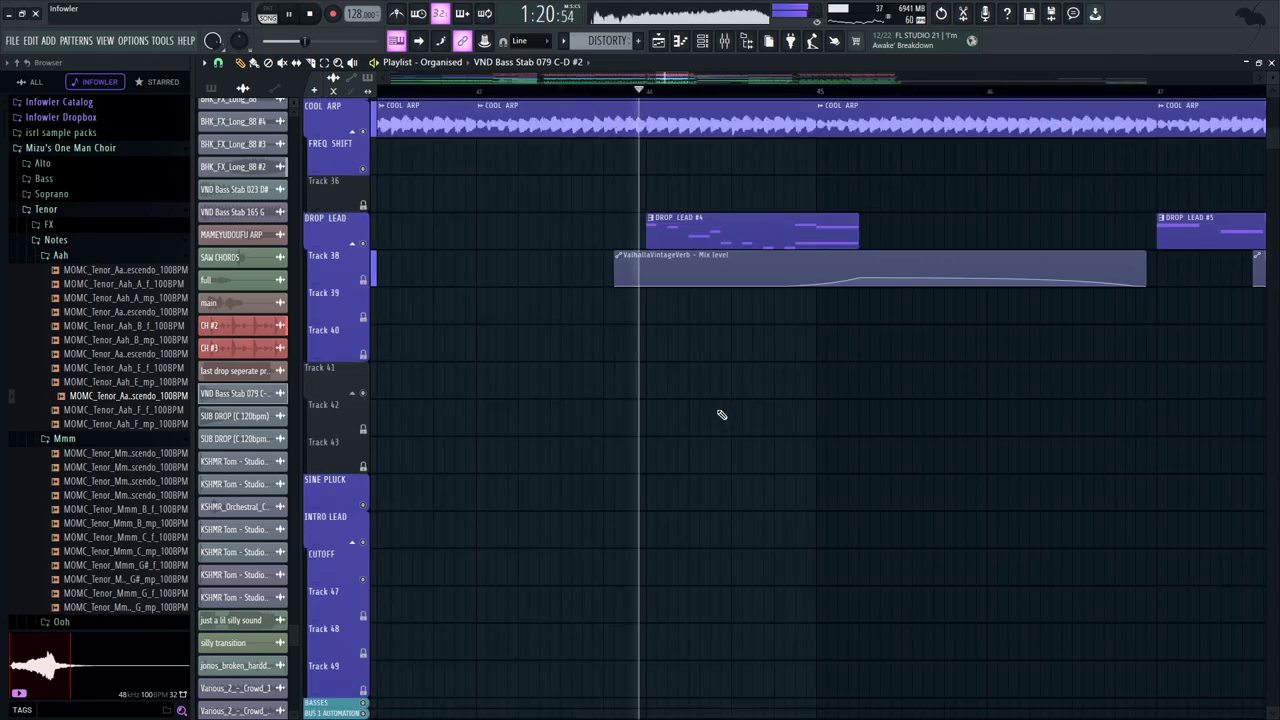
scroll(720, 414, down, 16)
scroll(754, 273, down, 2)
key(space)
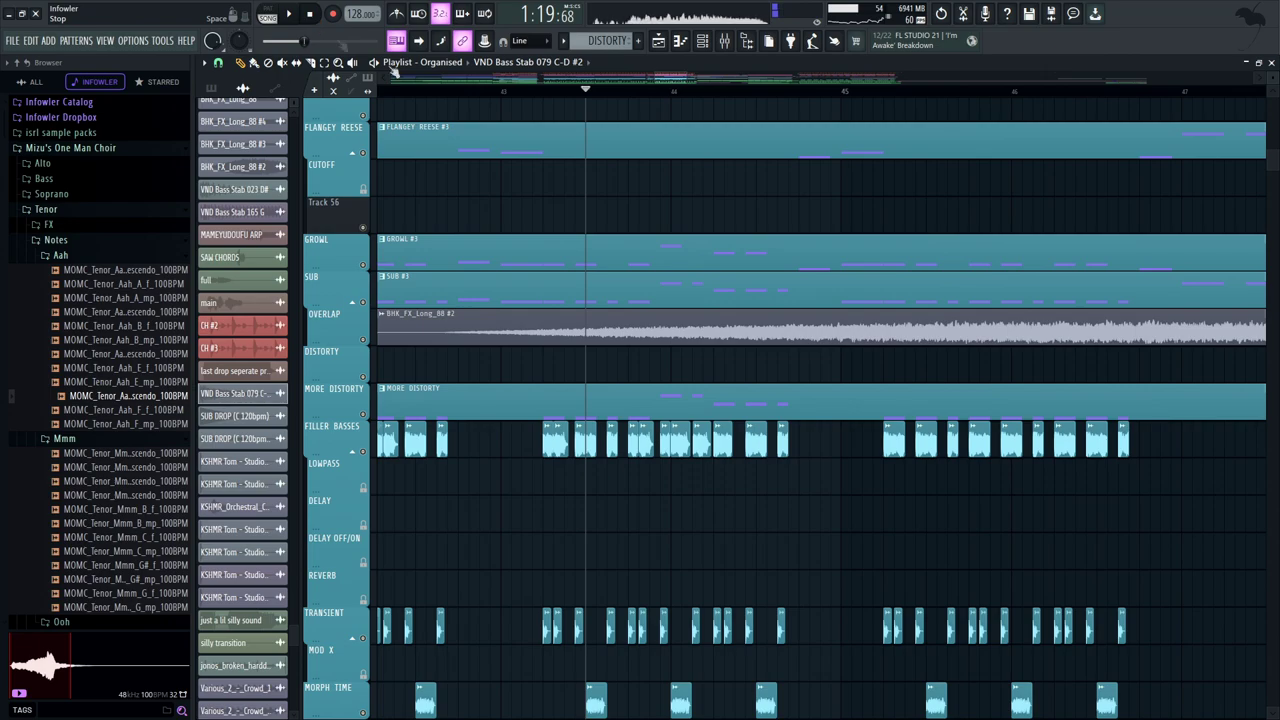
Solo the MORE DISTORTY bass track and play it from the middle of bar 43
click(587, 92)
drag(642, 316, 663, 273)
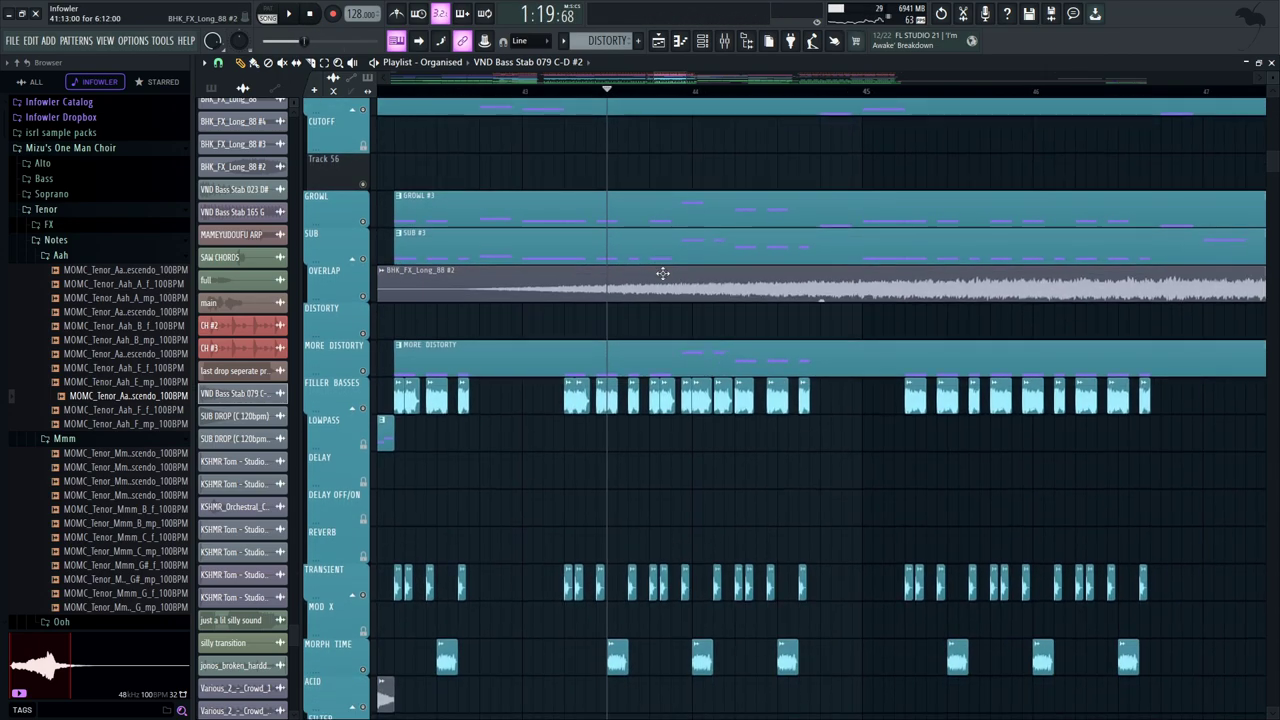
ctrl+click(363, 371)
key(space)
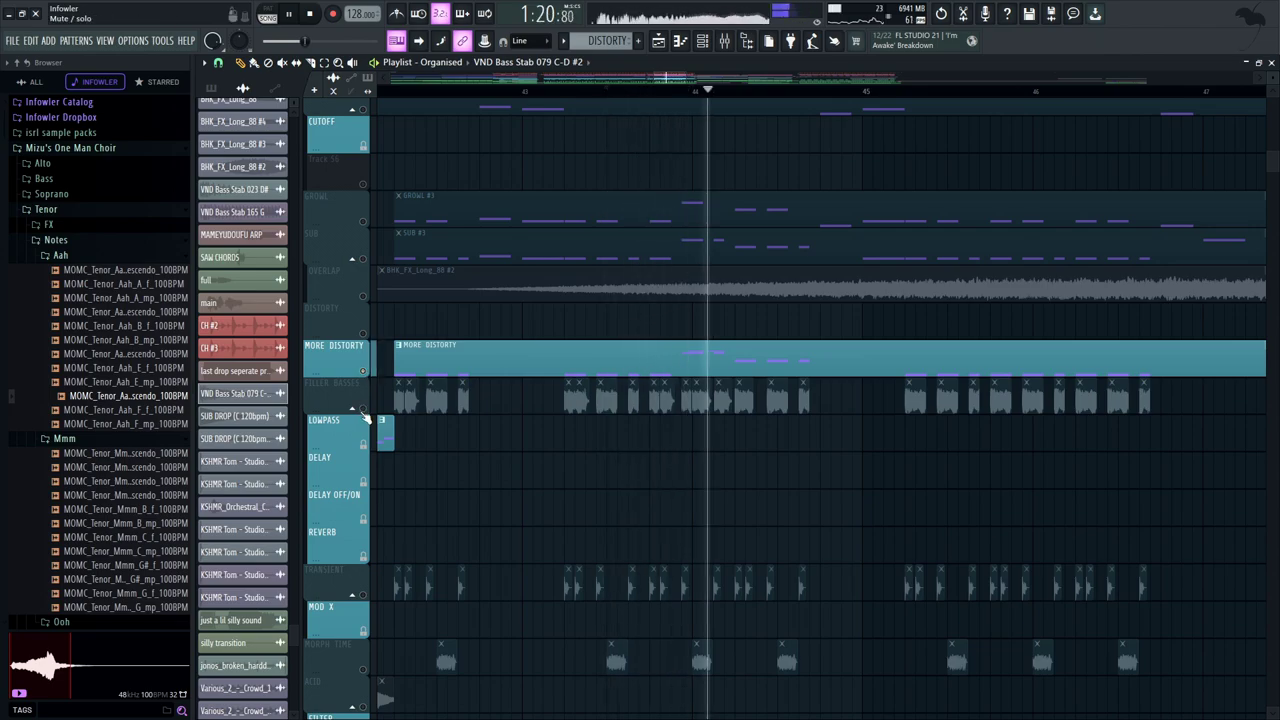
key(space)
Enable FILLER BASSES together with MORE DISTORTY and play both from the later part of bar 43
key(space)
key(space)
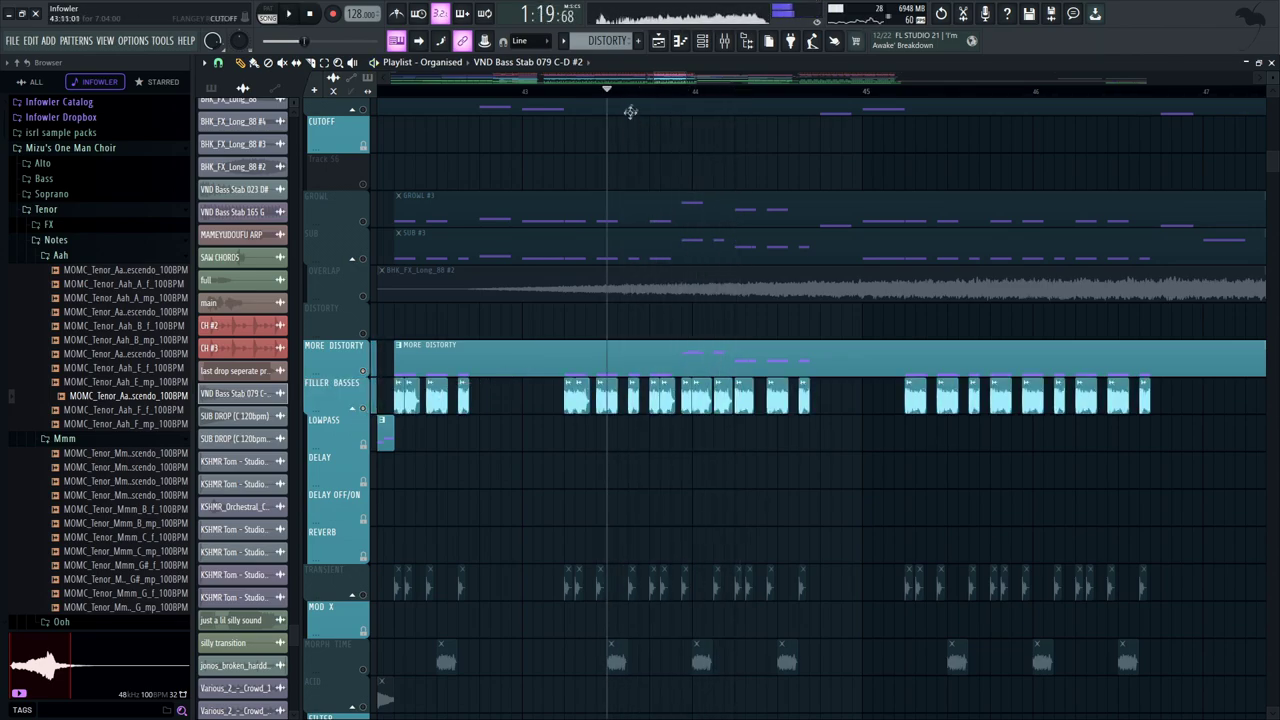
click(630, 92)
scroll(674, 466, up, 3)
drag(674, 467, 773, 457)
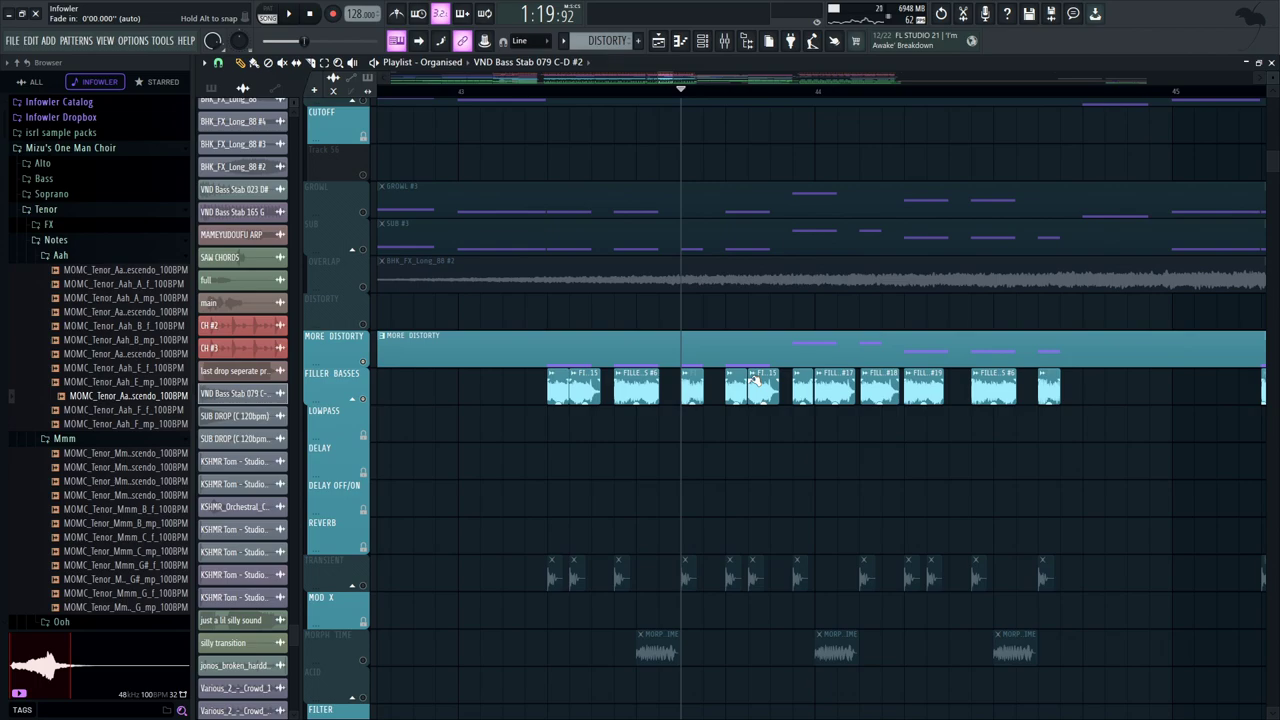
key(space)
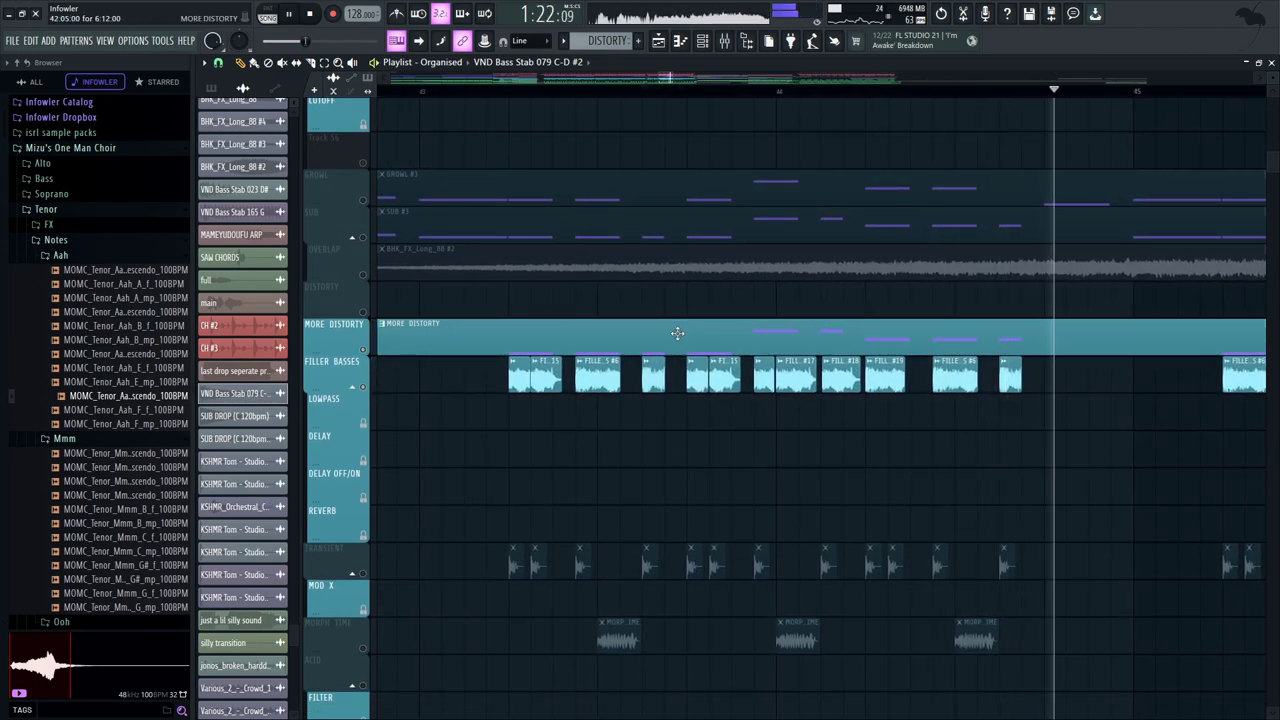
Isolate SCHNOZZ PAD, DELAY, FILTER, VENGEANCE STAB, ANOTHER PAD LAYER, VOCAL LAYER and SHARKS and play them together
click(363, 269)
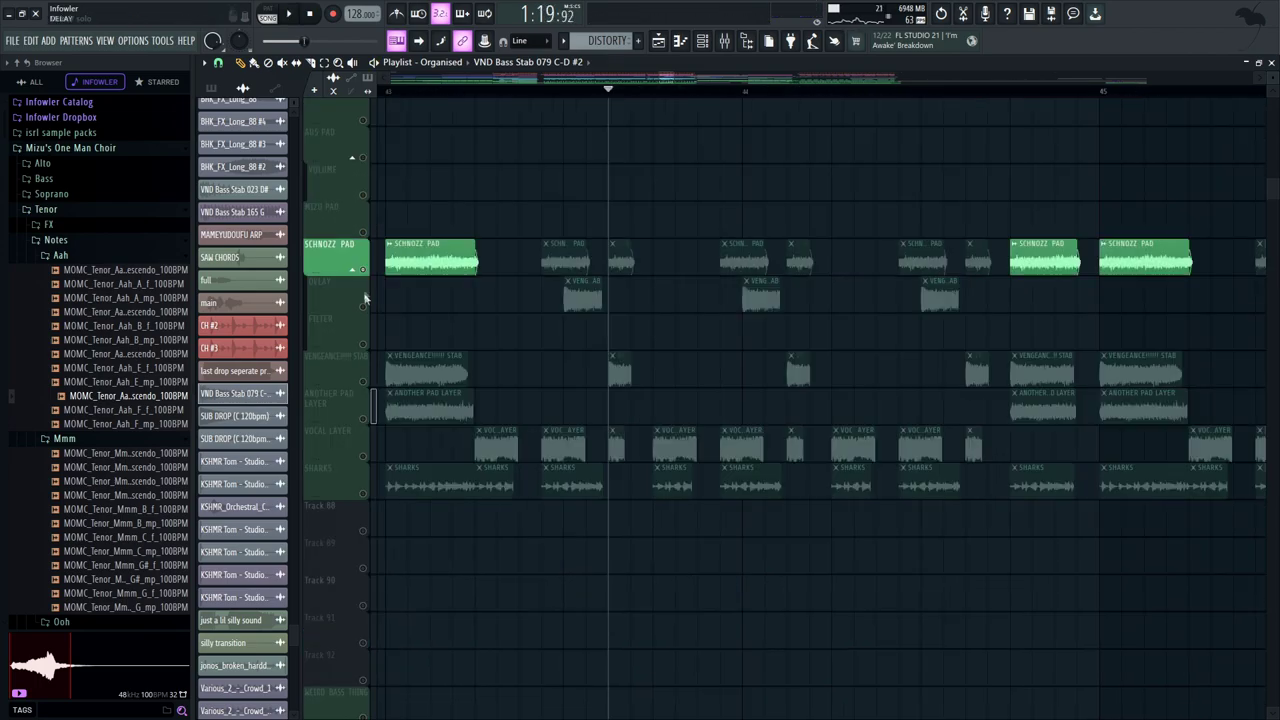
click(363, 307)
click(363, 380)
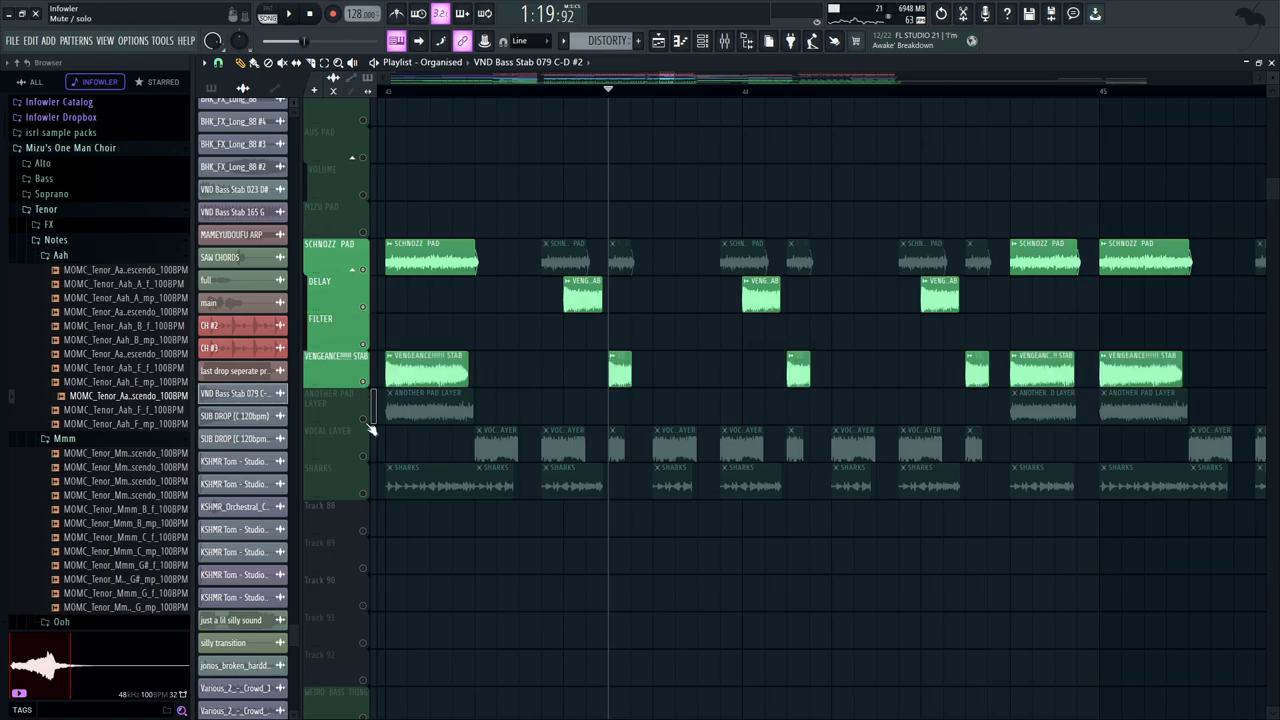
click(366, 420)
click(364, 455)
click(364, 492)
drag(432, 565, 518, 520)
key(space)
Solo the DROP LEAD track and play it from the start of the DROP LEAD #4 clip at bar 44
drag(434, 260, 420, 640)
drag(590, 105, 506, 437)
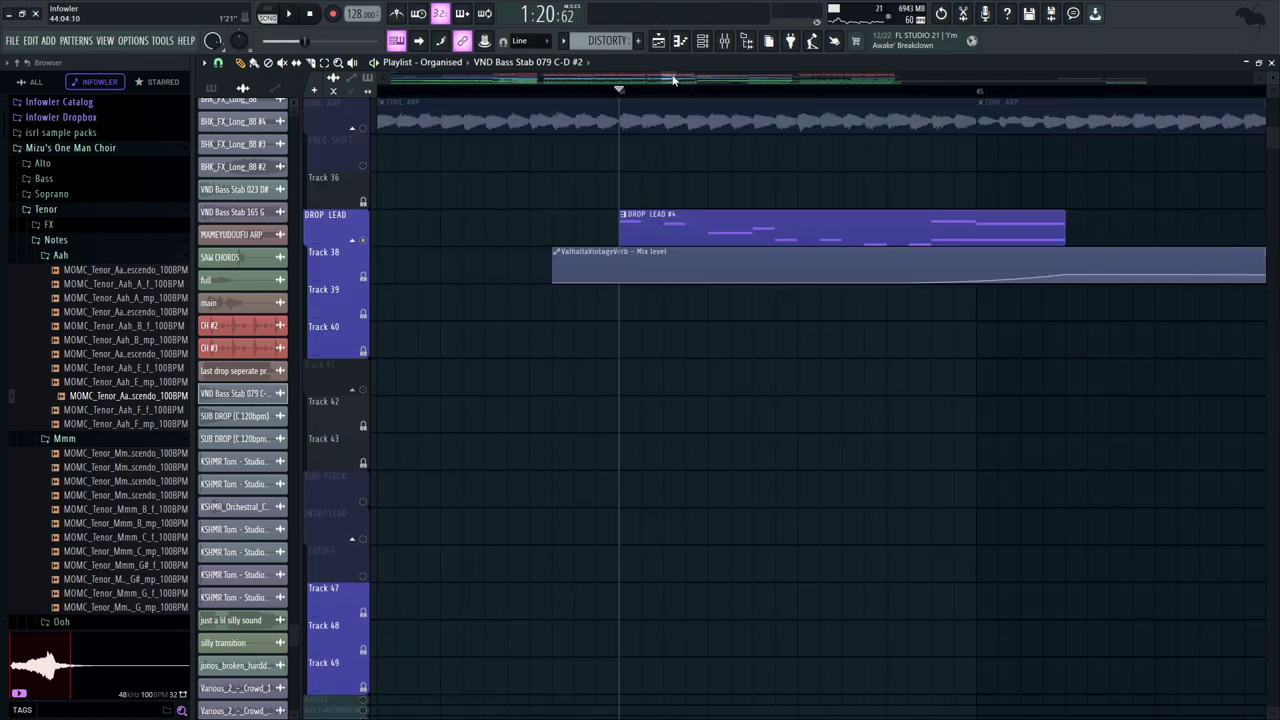
drag(673, 80, 673, 81)
key(space)
scroll(735, 220, down, 3)
drag(738, 220, 756, 285)
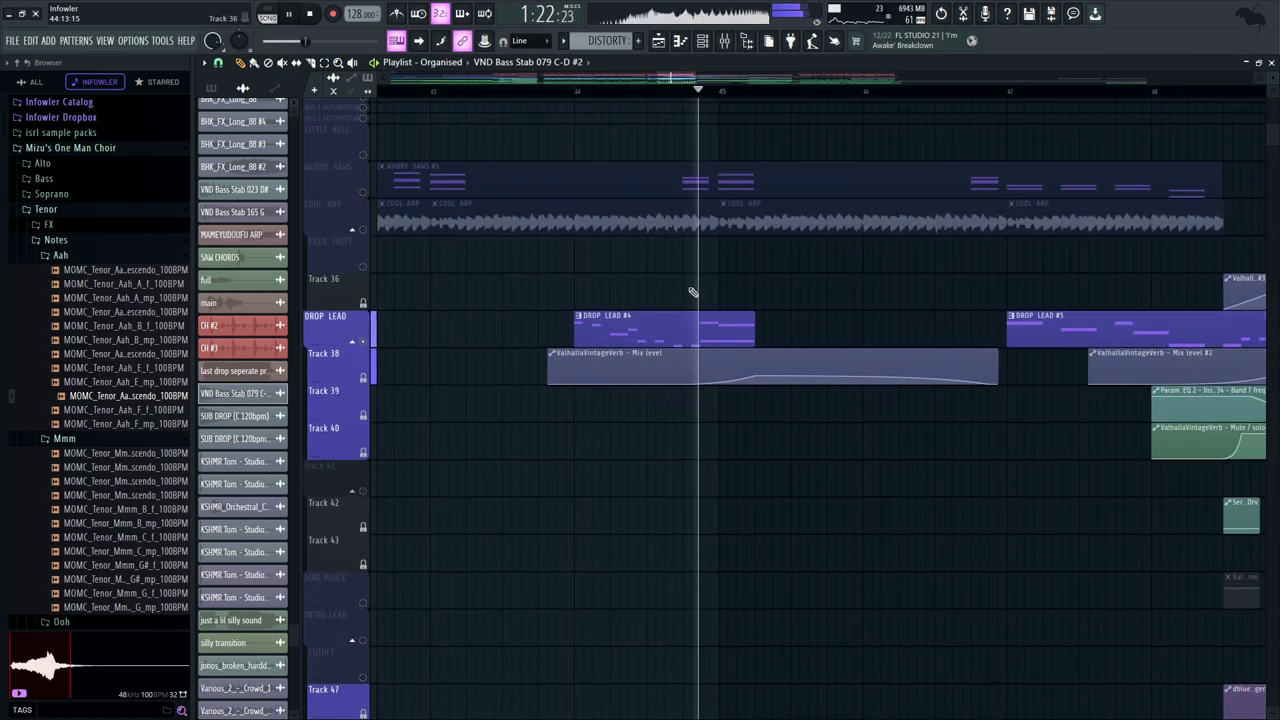
Open the Serum #27 synth used by the DROP LEAD #4 pattern, play the pattern and display LFO 1
double_click(689, 329)
click(702, 40)
key(space)
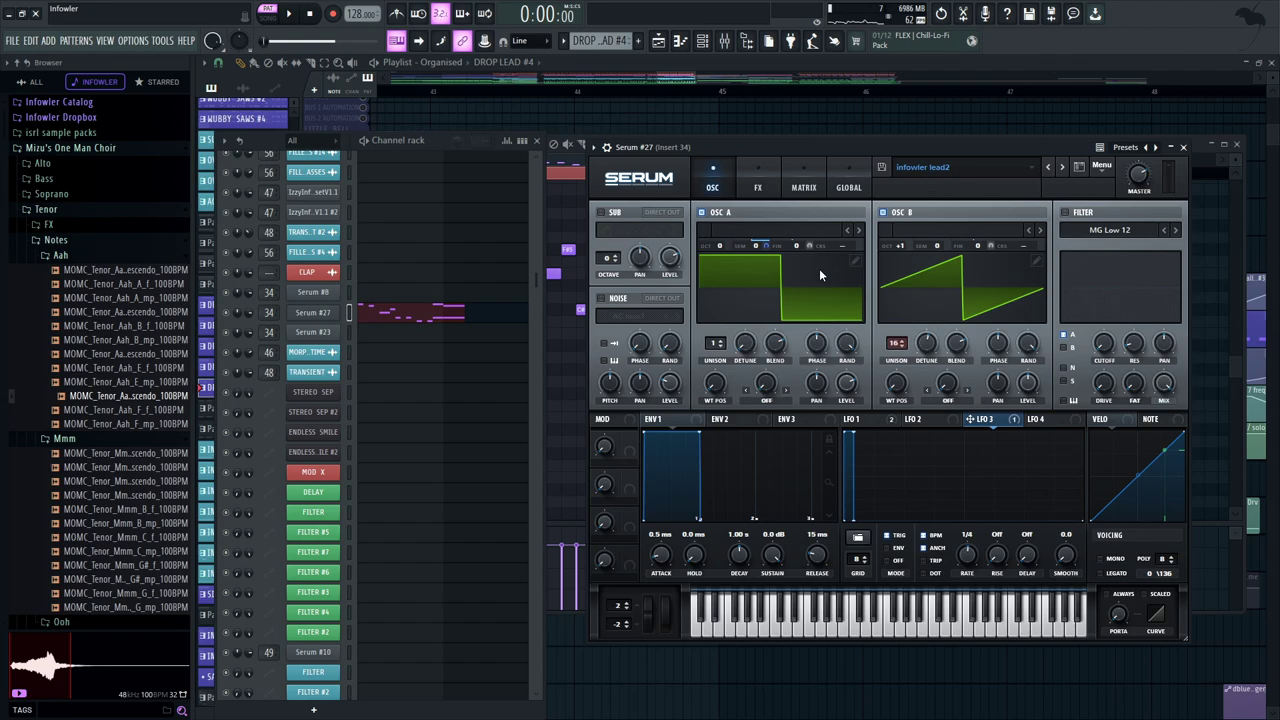
click(860, 419)
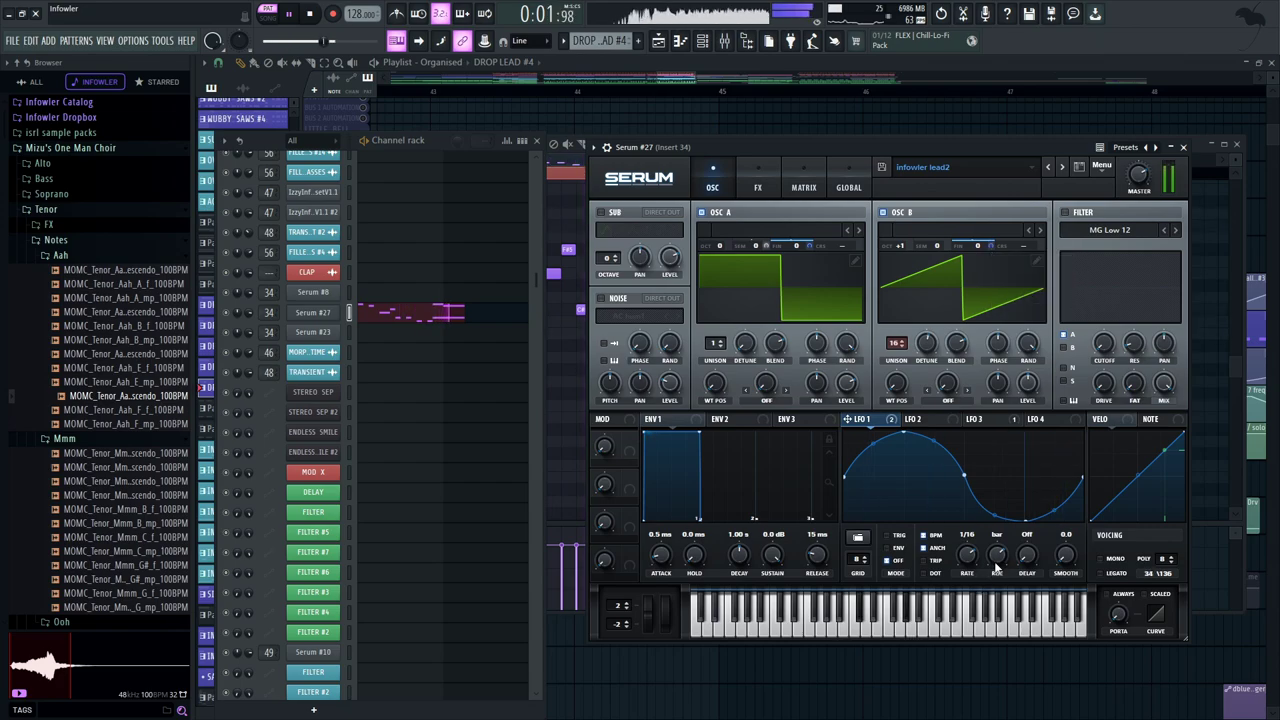
Toggle Serum #27's OSC B and OSC A to audition the two oscillators separately
click(883, 212)
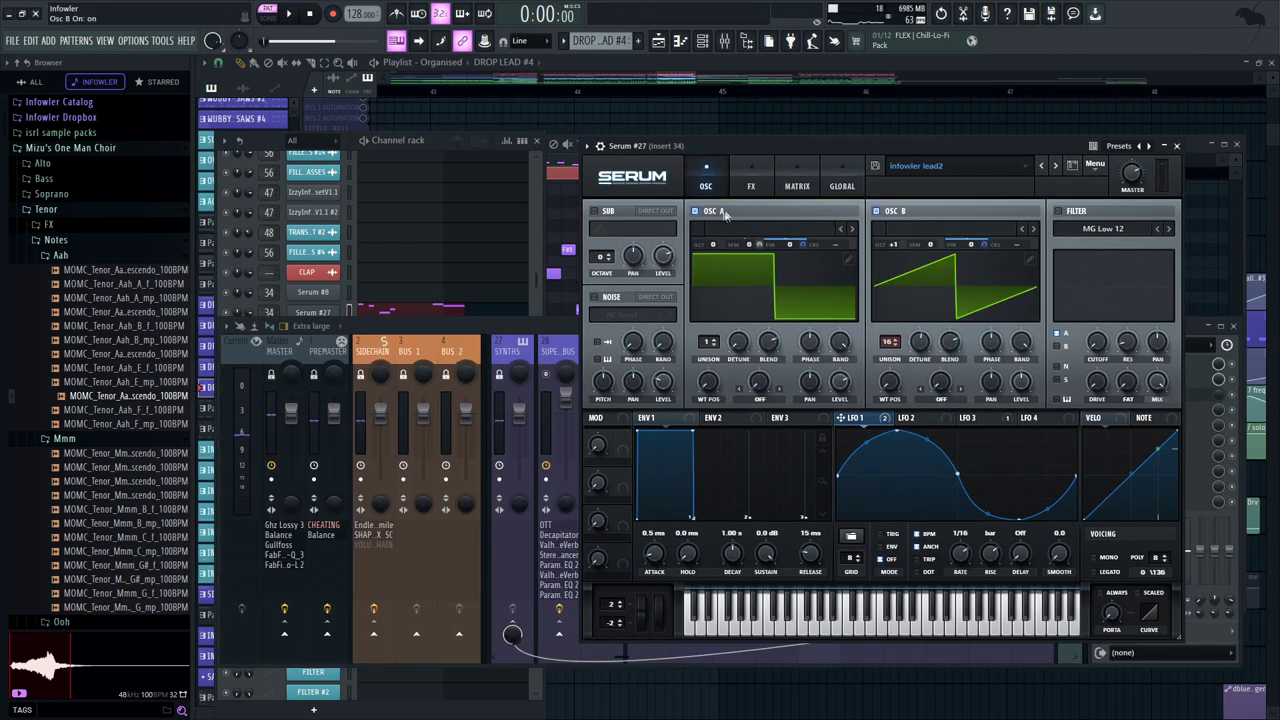
click(696, 211)
drag(790, 150, 812, 158)
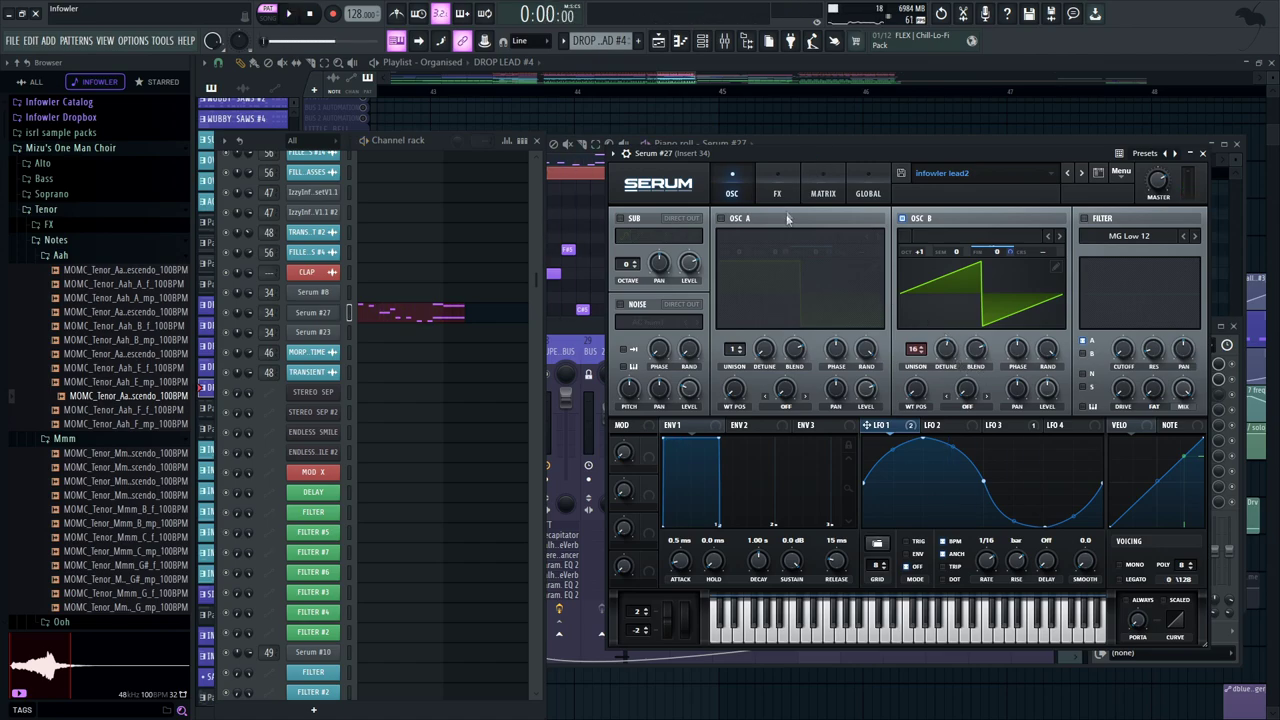
click(736, 221)
Bring up the Serum #27 piano roll, frame the lead notes and play the DROP LEAD #4 melody
click(577, 233)
scroll(517, 187, down, 1)
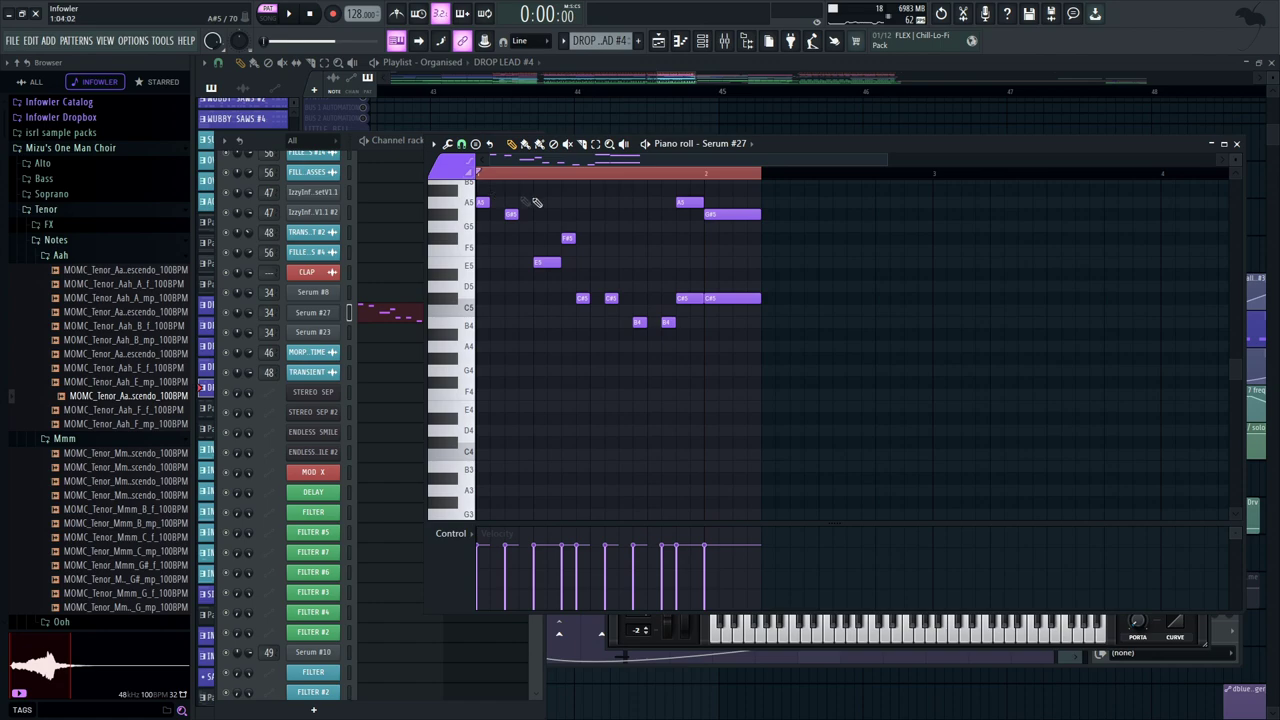
scroll(537, 202, up, 3)
drag(884, 158, 805, 158)
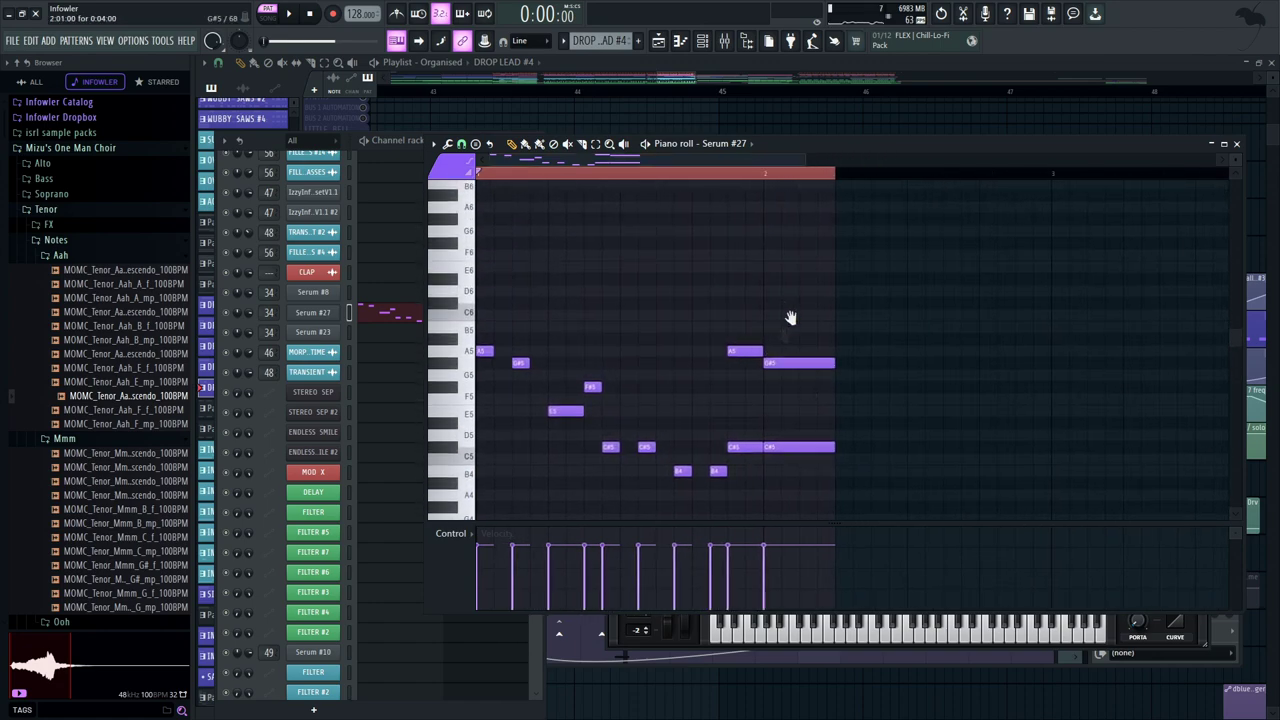
scroll(790, 318, down, 1)
key(space)
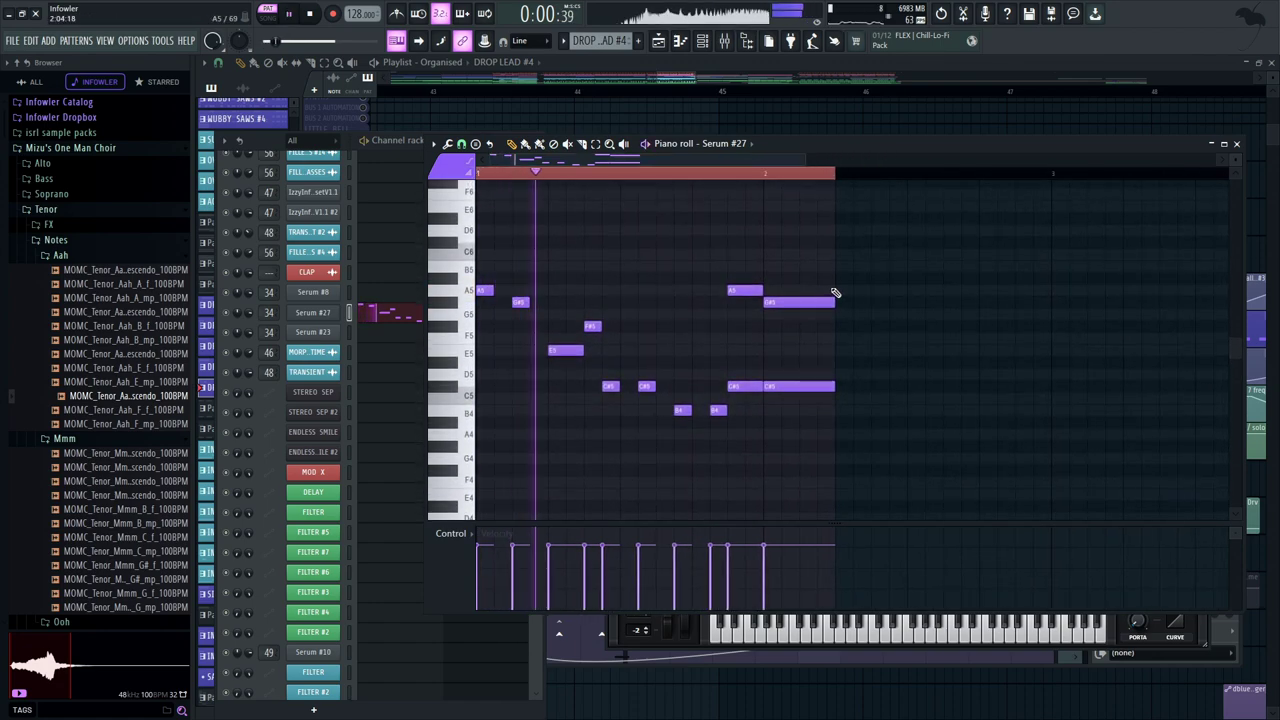
Return to the playlist, switch playback to song mode and play the DROP LEAD track from just before bar 45
click(792, 66)
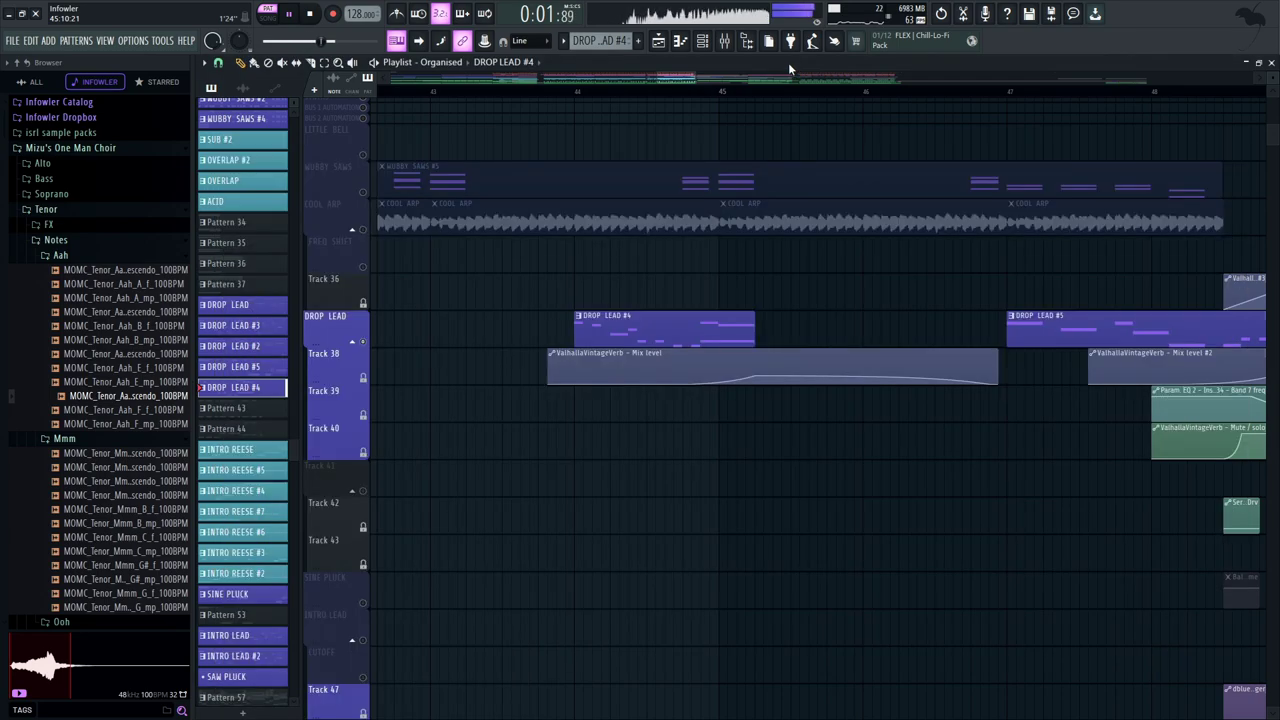
key(space)
key(l)
click(684, 93)
drag(774, 251, 763, 243)
key(space)
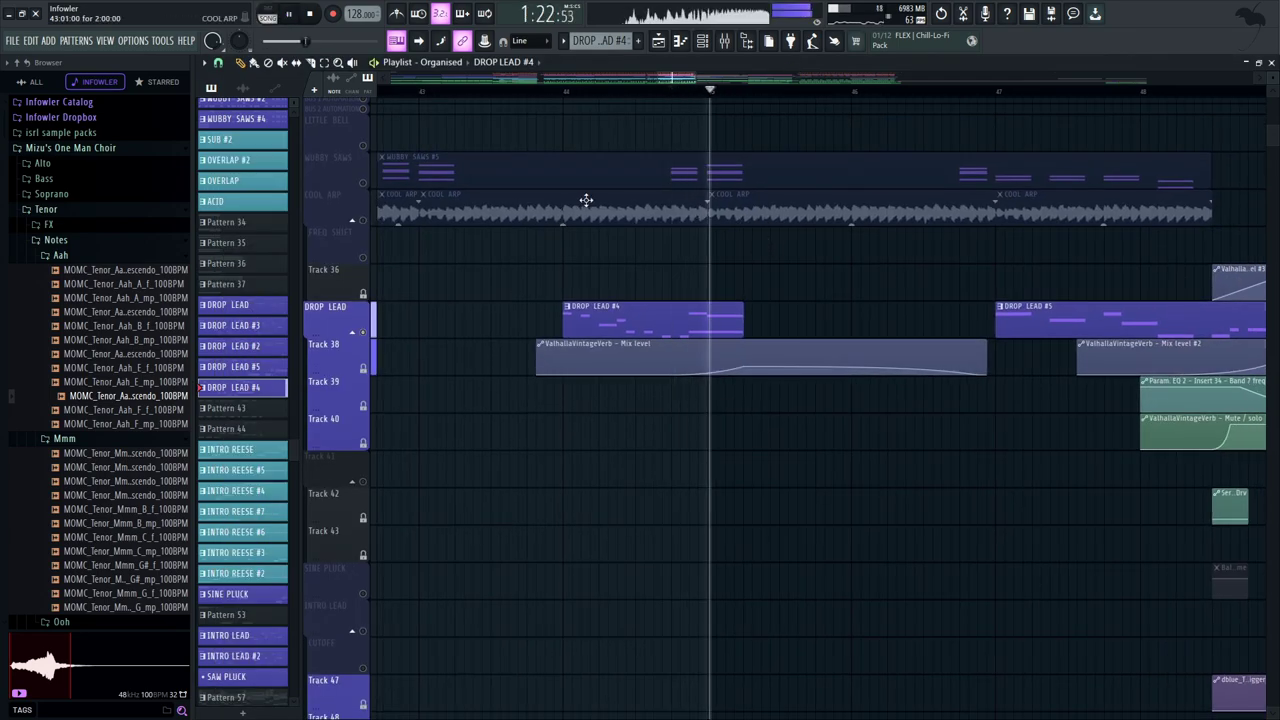
End the DROP LEAD solo and play the full mix from bar 45 to bar 49, following the bass and pad tracks
right_click(364, 184)
right_click(364, 184)
key(space)
key(space)
drag(606, 395, 610, 650)
drag(735, 640, 685, 190)
drag(680, 360, 677, 266)
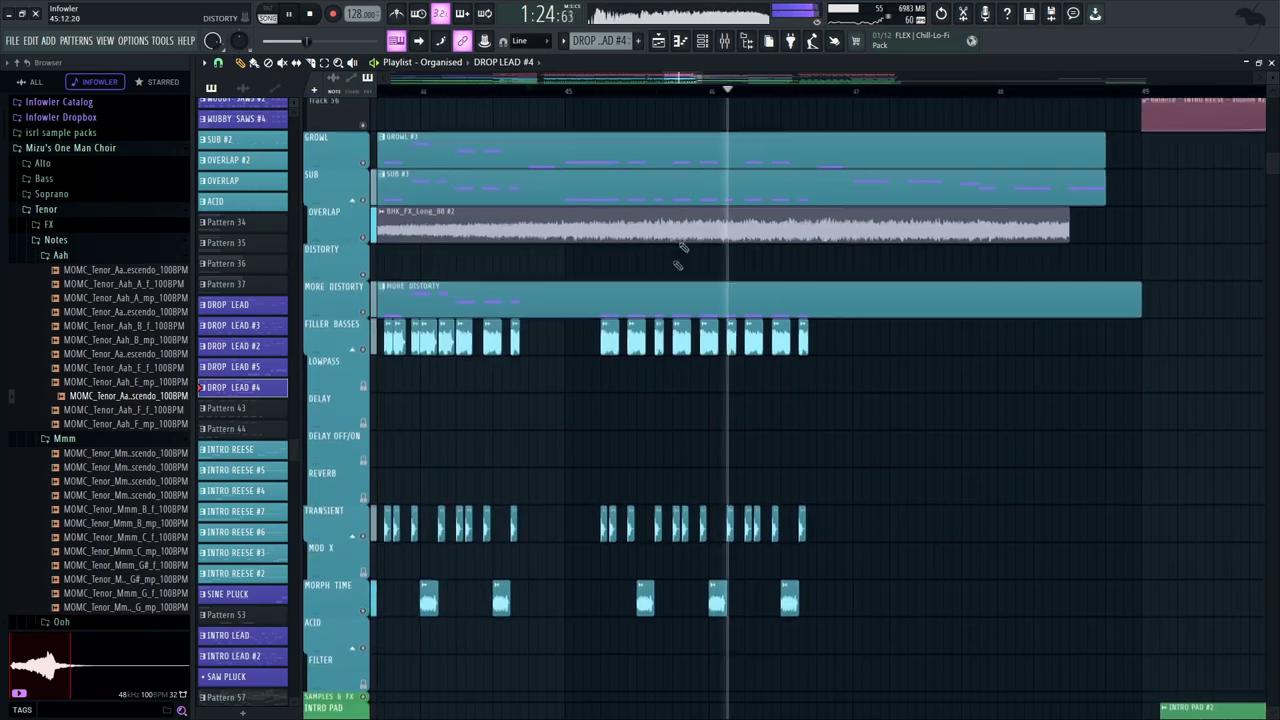
key(space)
scroll(594, 246, down, 3)
drag(578, 215, 620, 271)
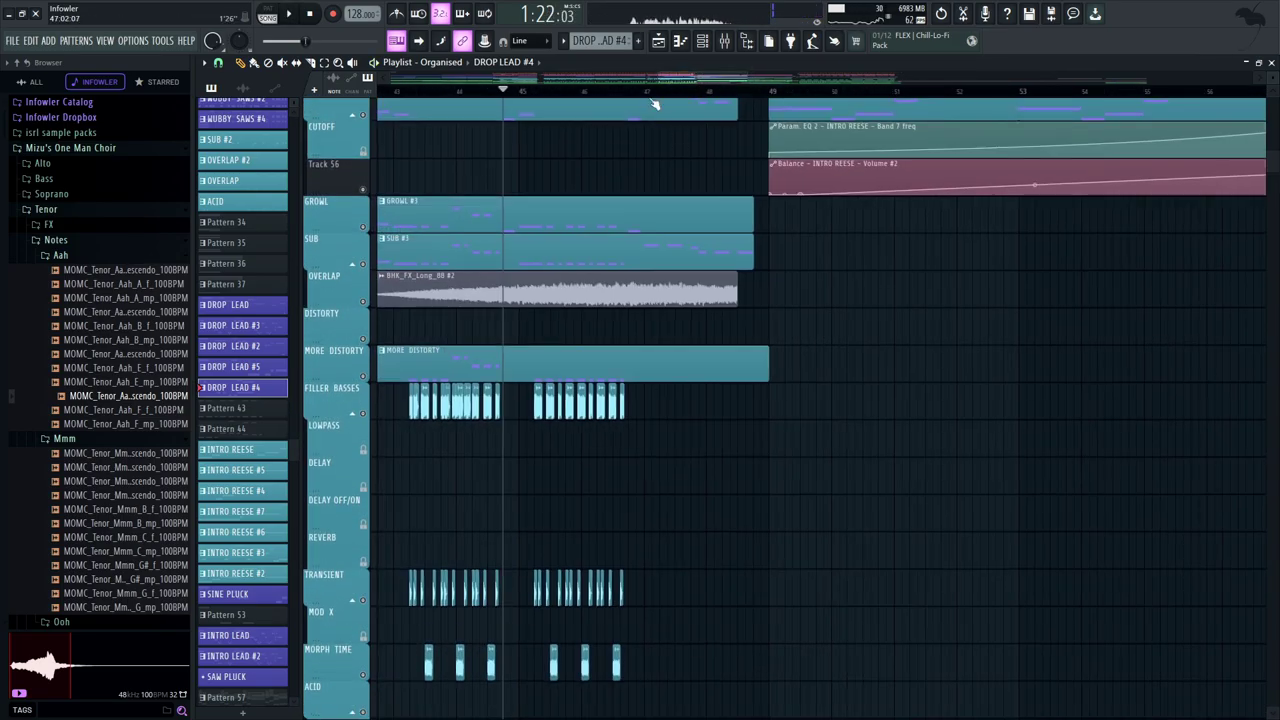
scroll(692, 330, down, 10)
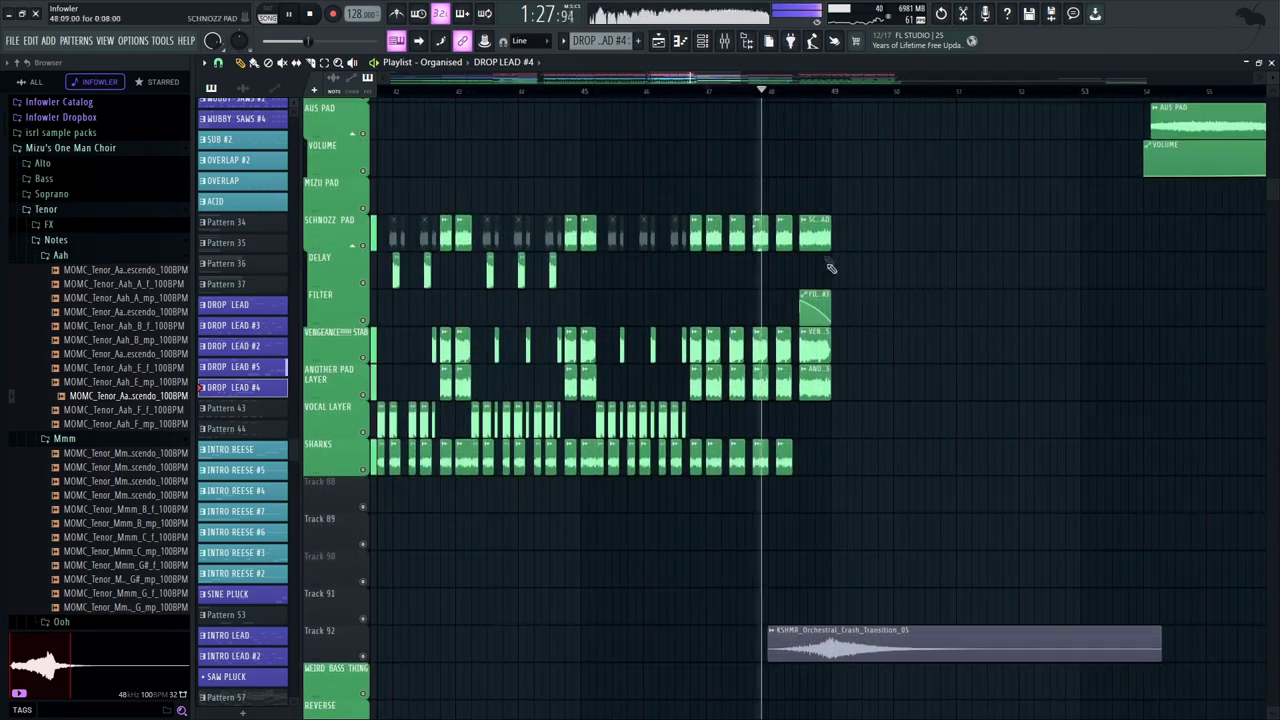
scroll(818, 272, up, 2)
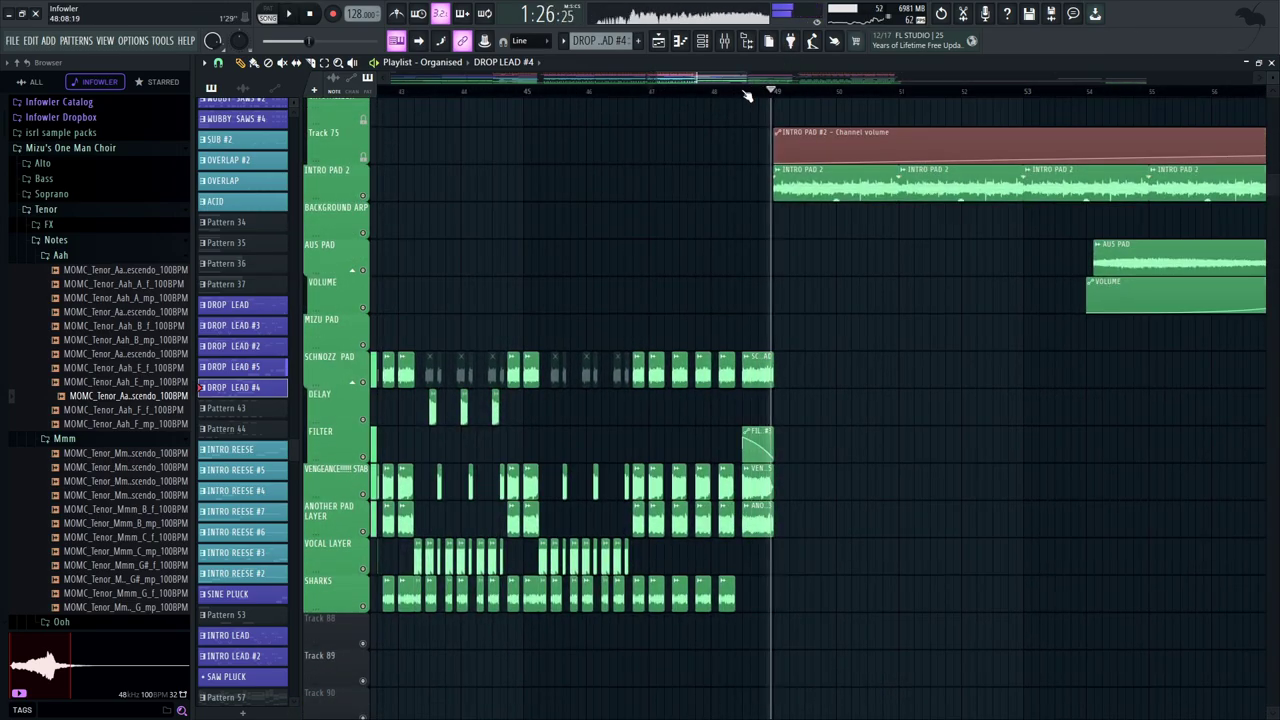
Solo the DROP LEAD track and play its DROP LEAD #5 clip with its reverb and EQ automation past bar 49
drag(694, 265, 1100, 500)
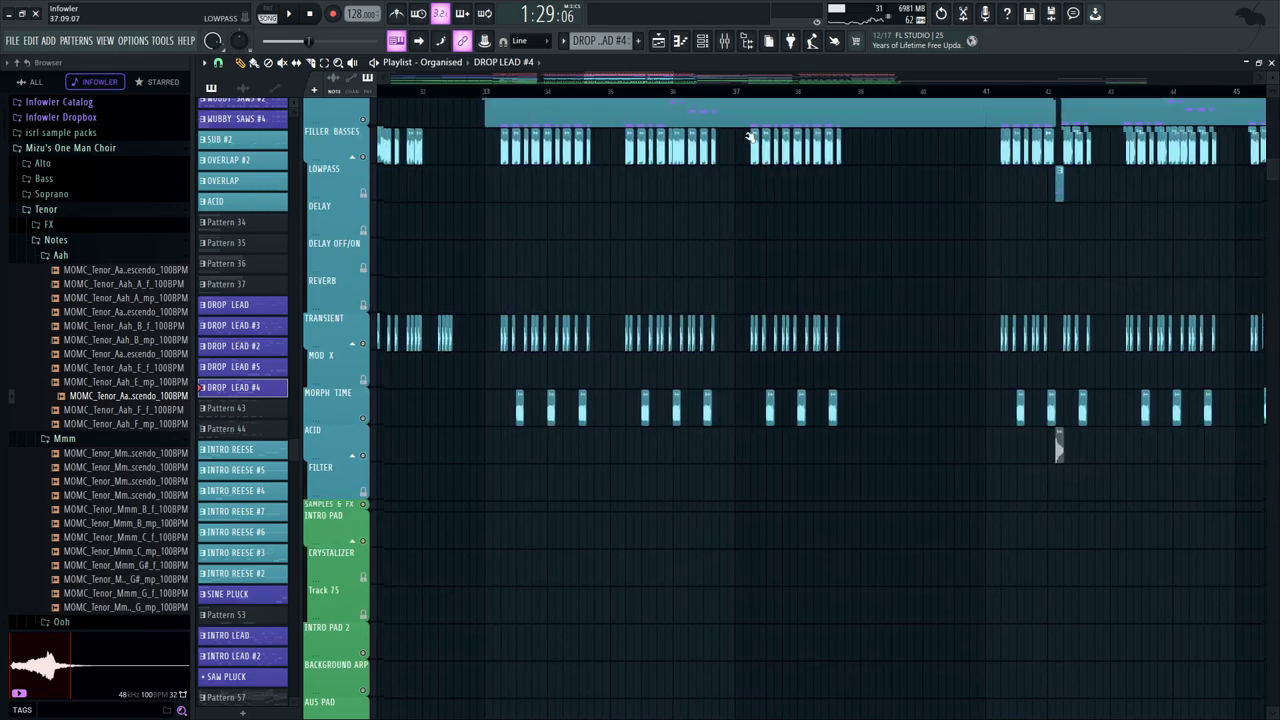
drag(676, 76, 802, 77)
drag(846, 325, 1066, 494)
drag(756, 371, 768, 552)
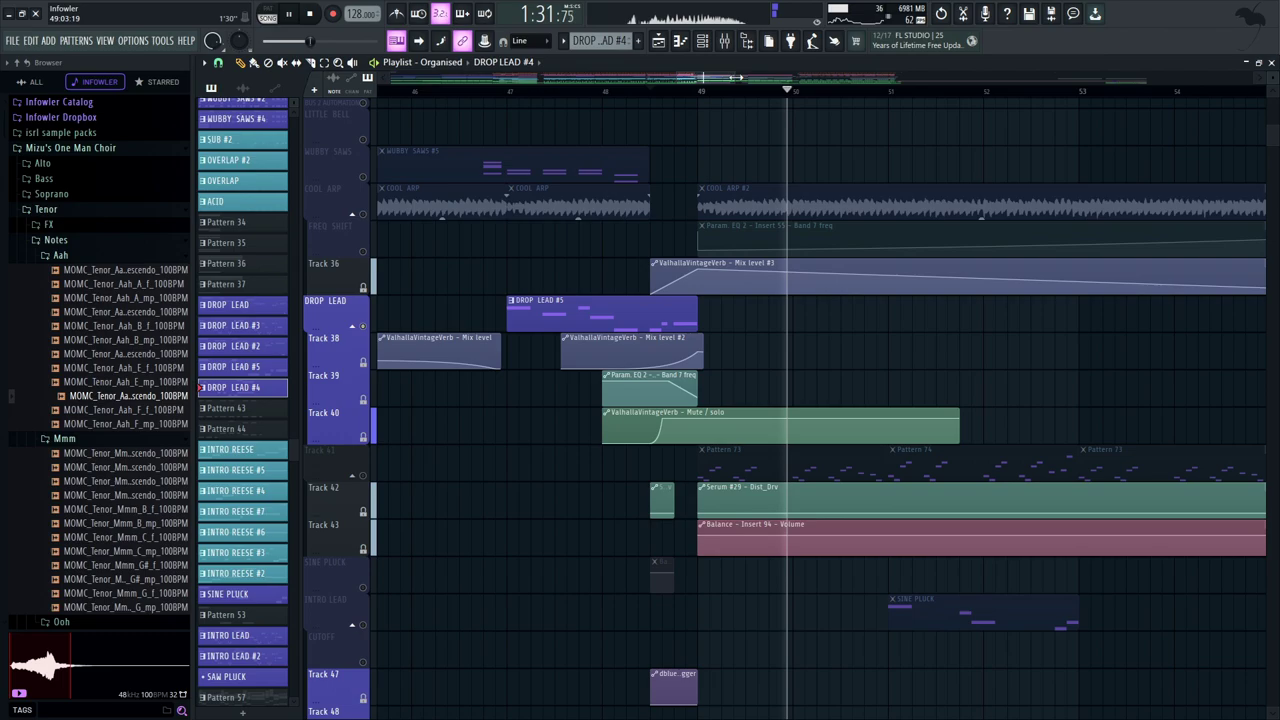
Review the soloed pad, stab and vocal layers, then solo Track 92 and play its orchestral crash transition
scroll(591, 288, down, 10)
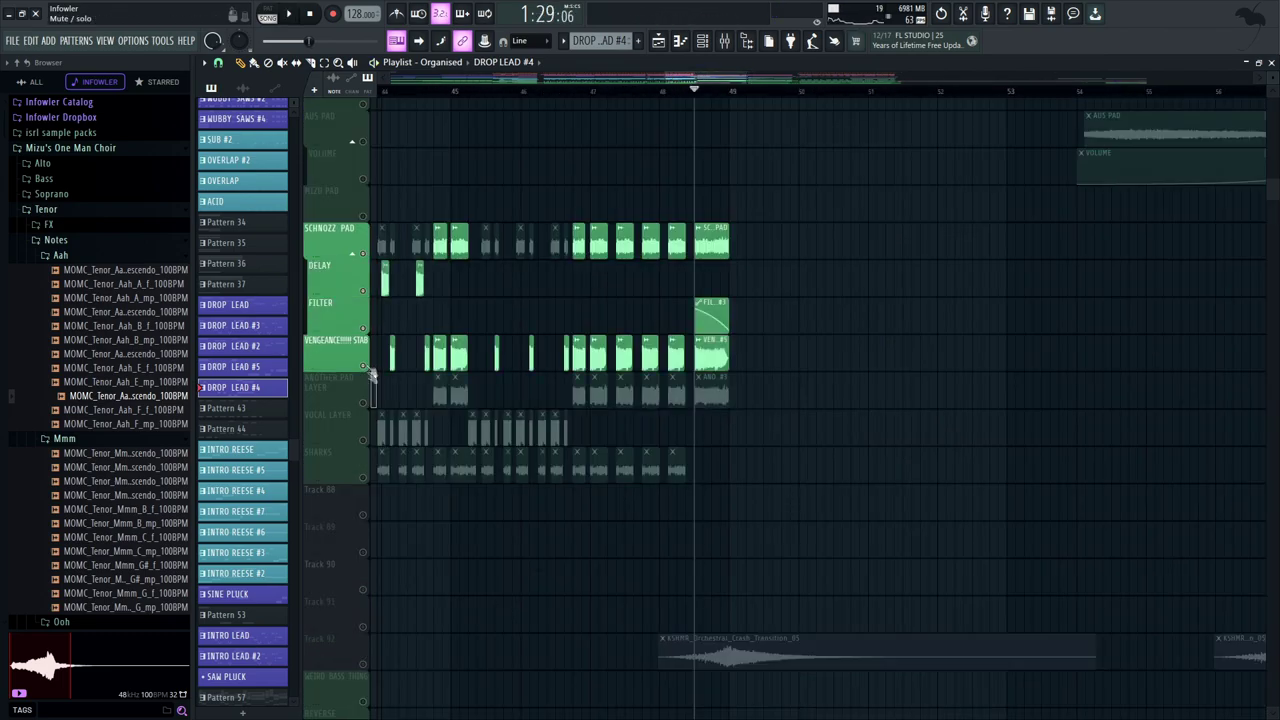
scroll(500, 400, down, 5)
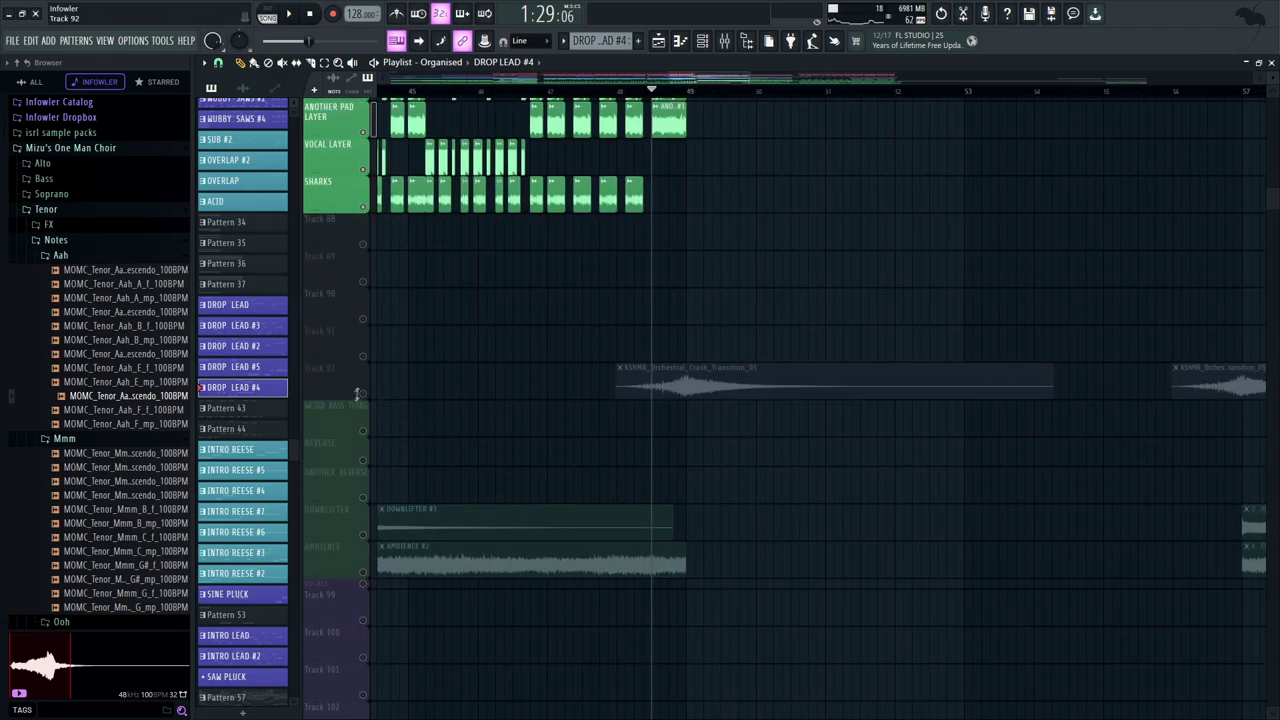
right_click(361, 397)
scroll(443, 500, up, 3)
key(space)
Solo the INTRO REESE track, play its SUB DROP clip from bar 49, and end the solo
scroll(731, 229, up, 12)
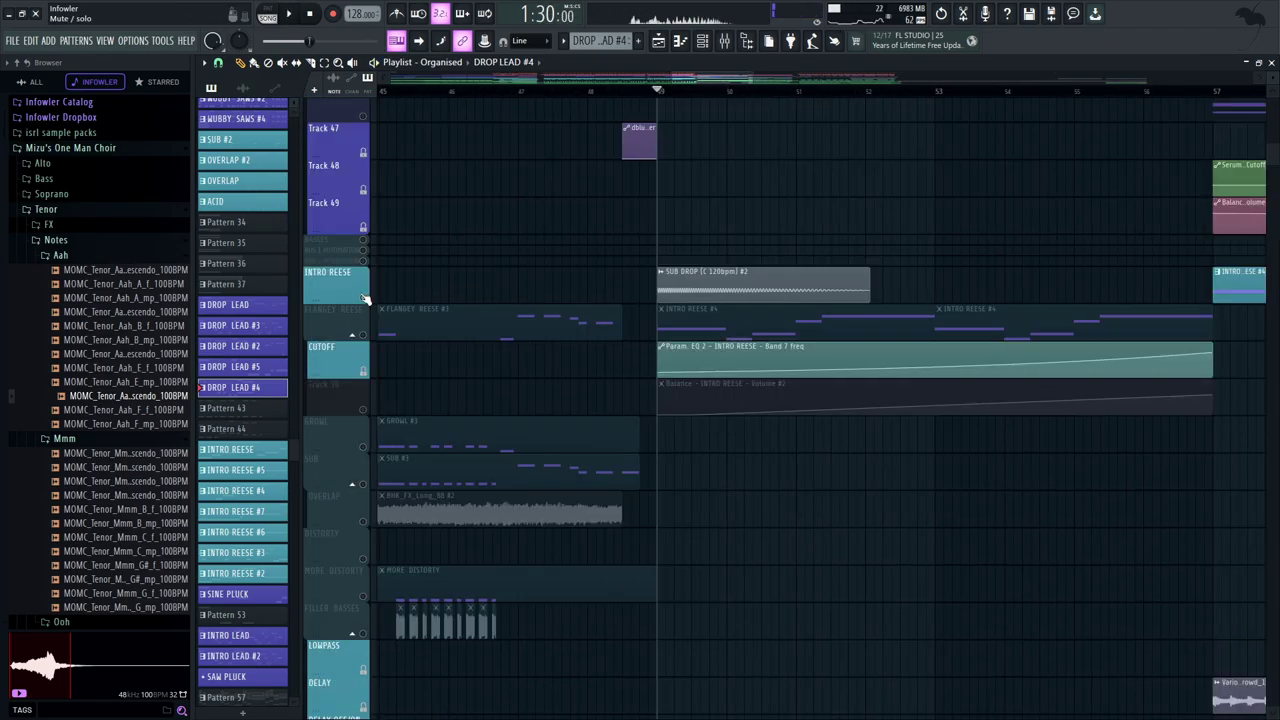
right_click(363, 298)
scroll(760, 190, right, 3)
scroll(760, 190, up, 2)
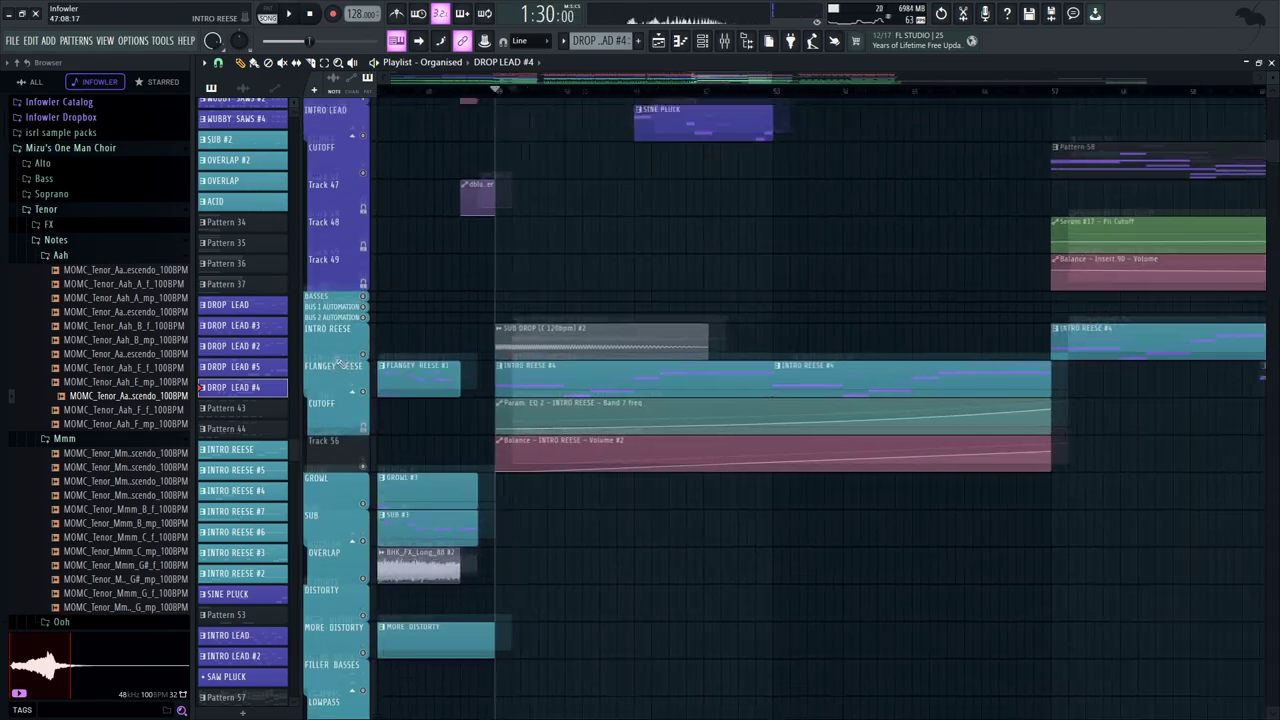
right_click(363, 390)
key(space)
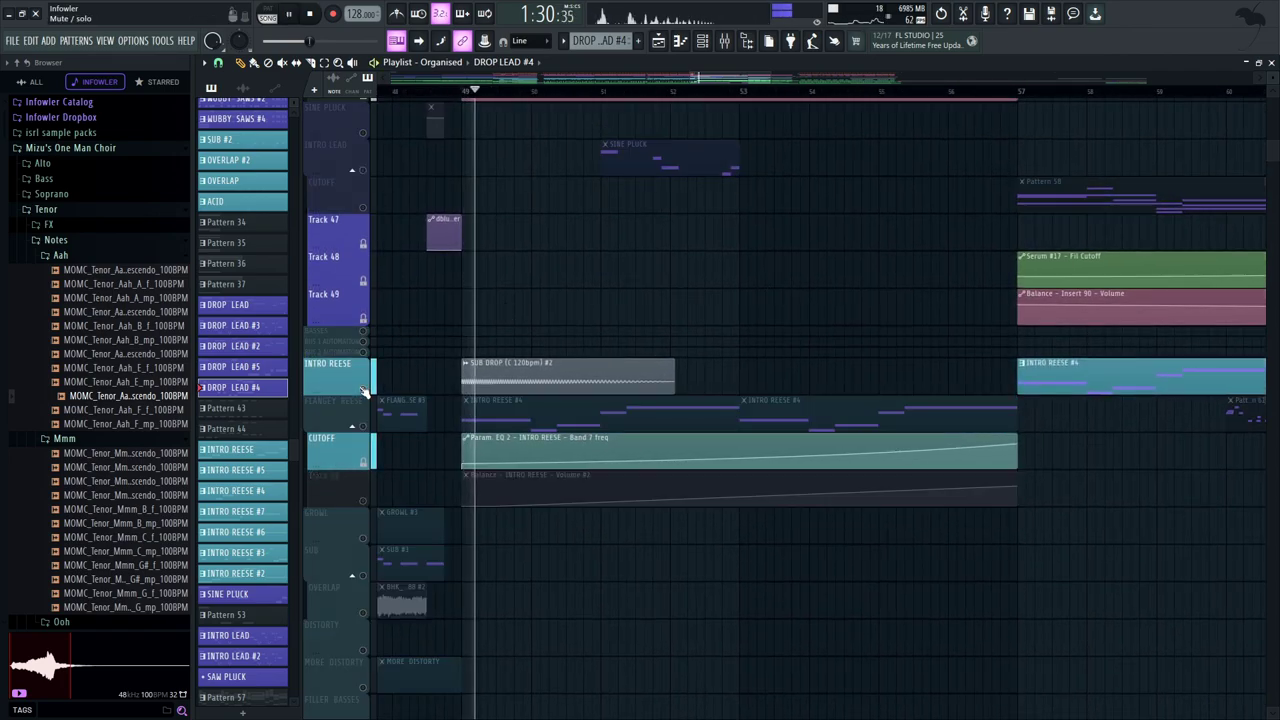
right_click(363, 390)
key(space)
Solo the COOL ARP track and play it from bar 49 alongside its EQ frequency and reverb mix automation
scroll(605, 310, up, 6)
scroll(605, 310, left, 1)
scroll(605, 310, up, 4)
scroll(600, 363, down, 4)
right_click(362, 440)
key(space)
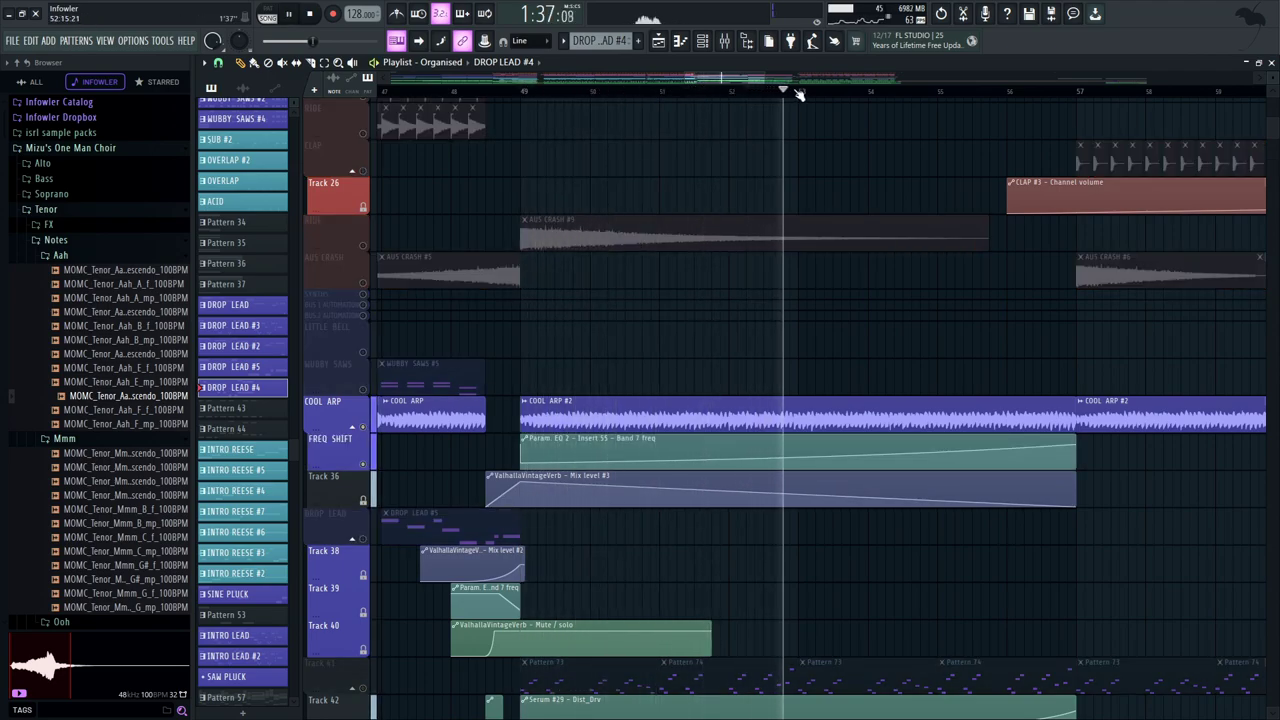
drag(752, 179, 714, 573)
drag(704, 440, 684, 260)
drag(628, 580, 641, 254)
scroll(641, 254, down, 3)
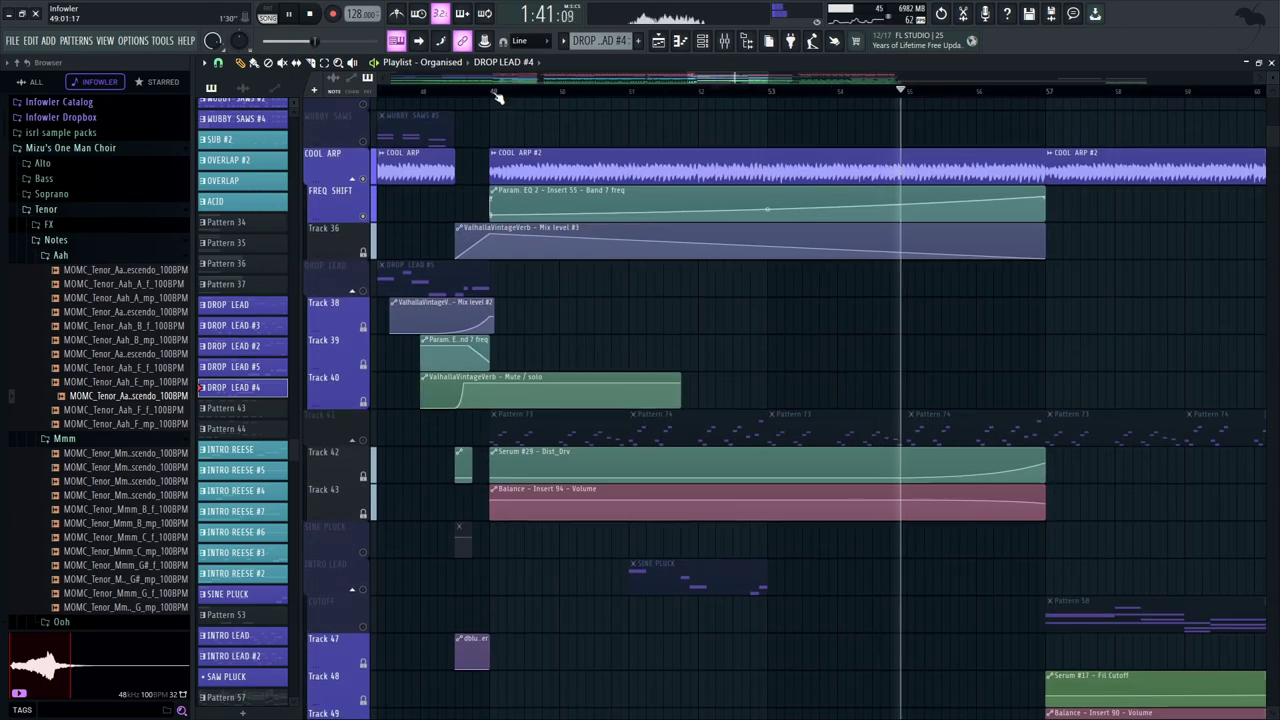
key(space)
Solo Track 41 and play its Pattern 73 arpeggio from bar 49
right_click(364, 441)
drag(471, 390, 487, 311)
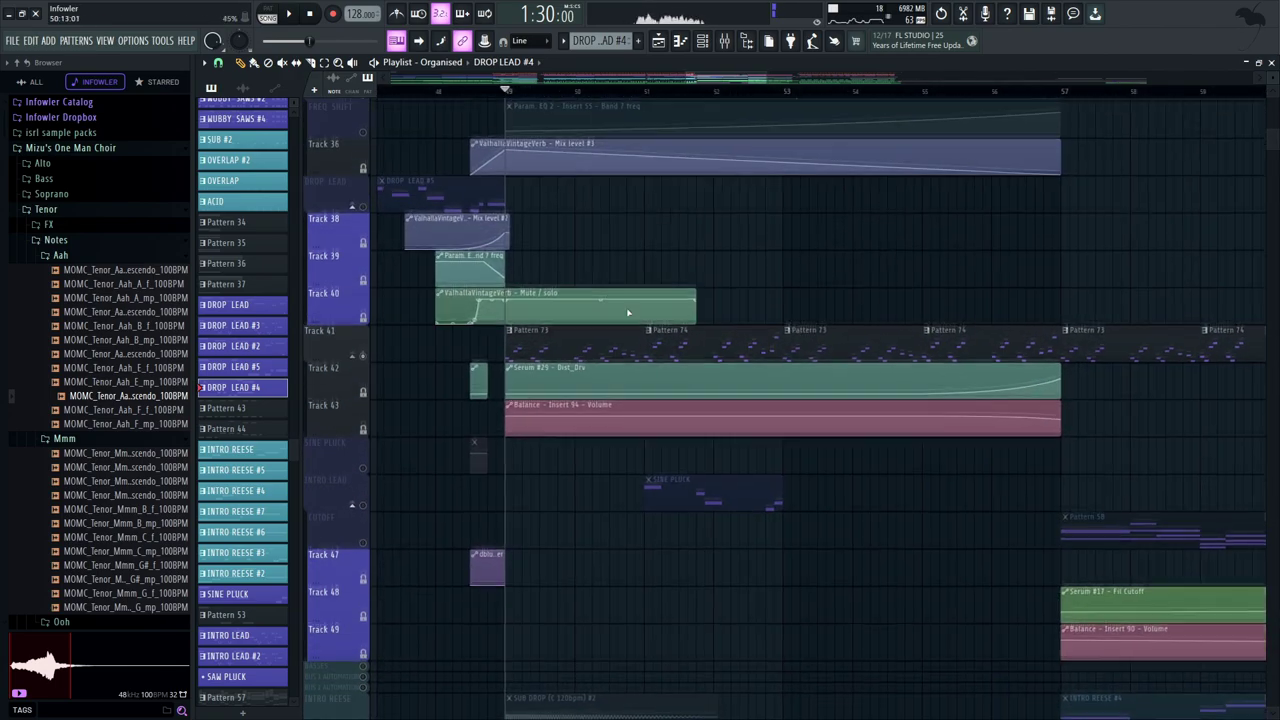
drag(559, 302, 576, 357)
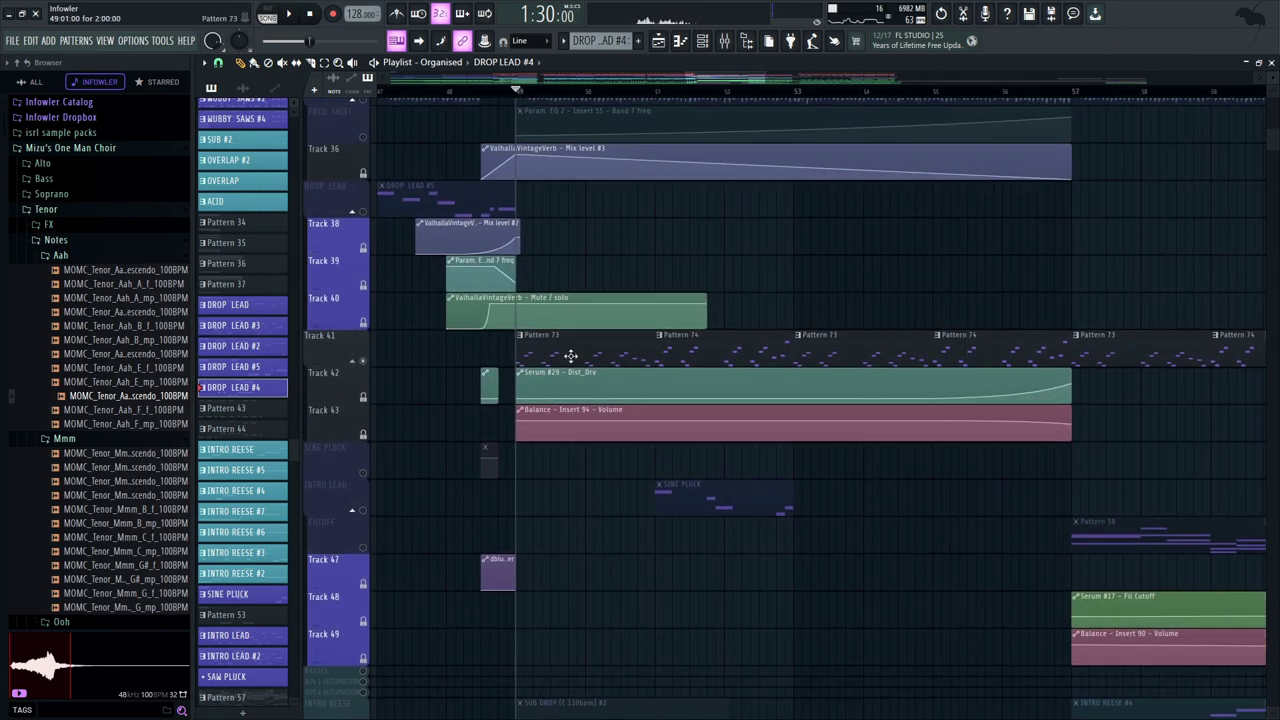
drag(680, 243, 712, 209)
click(711, 44)
click(725, 42)
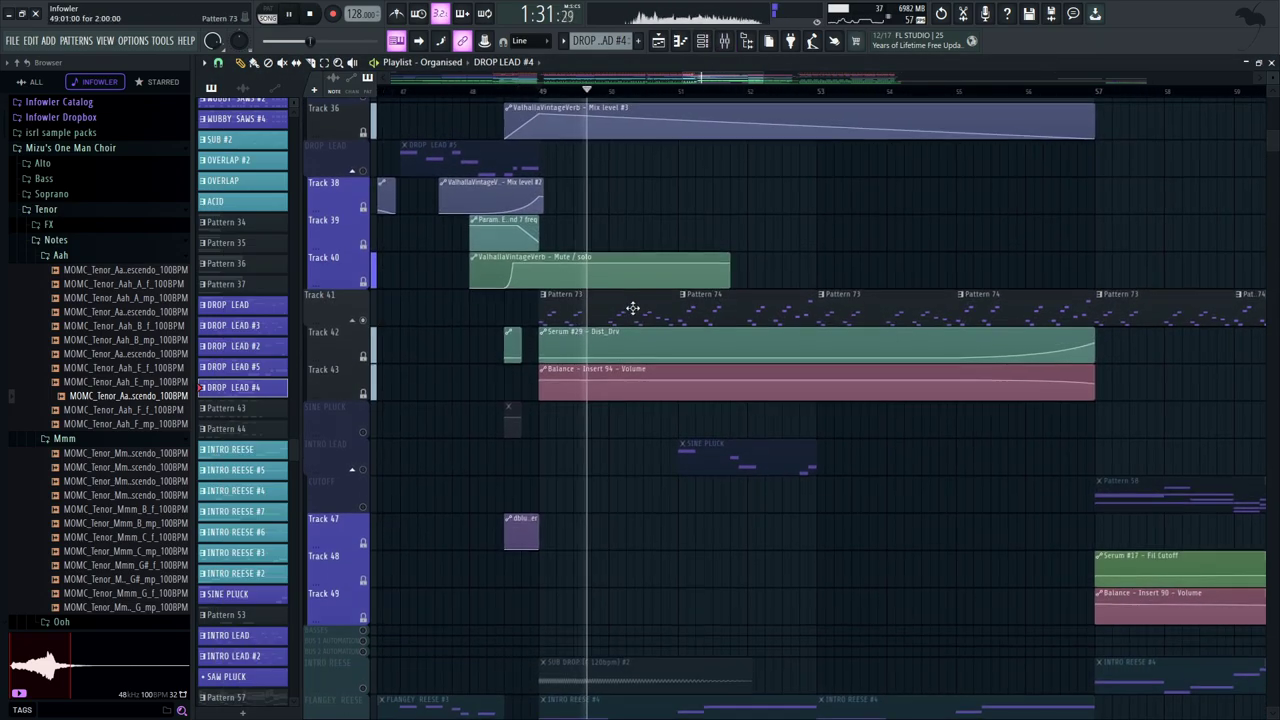
Select Pattern 73 and bring up its Serum #29 channel in the channel rack and Insert 94 in the mixer
click(632, 308)
click(705, 43)
click(725, 42)
click(442, 178)
scroll(446, 320, down, 20)
scroll(459, 301, down, 10)
drag(536, 484, 538, 611)
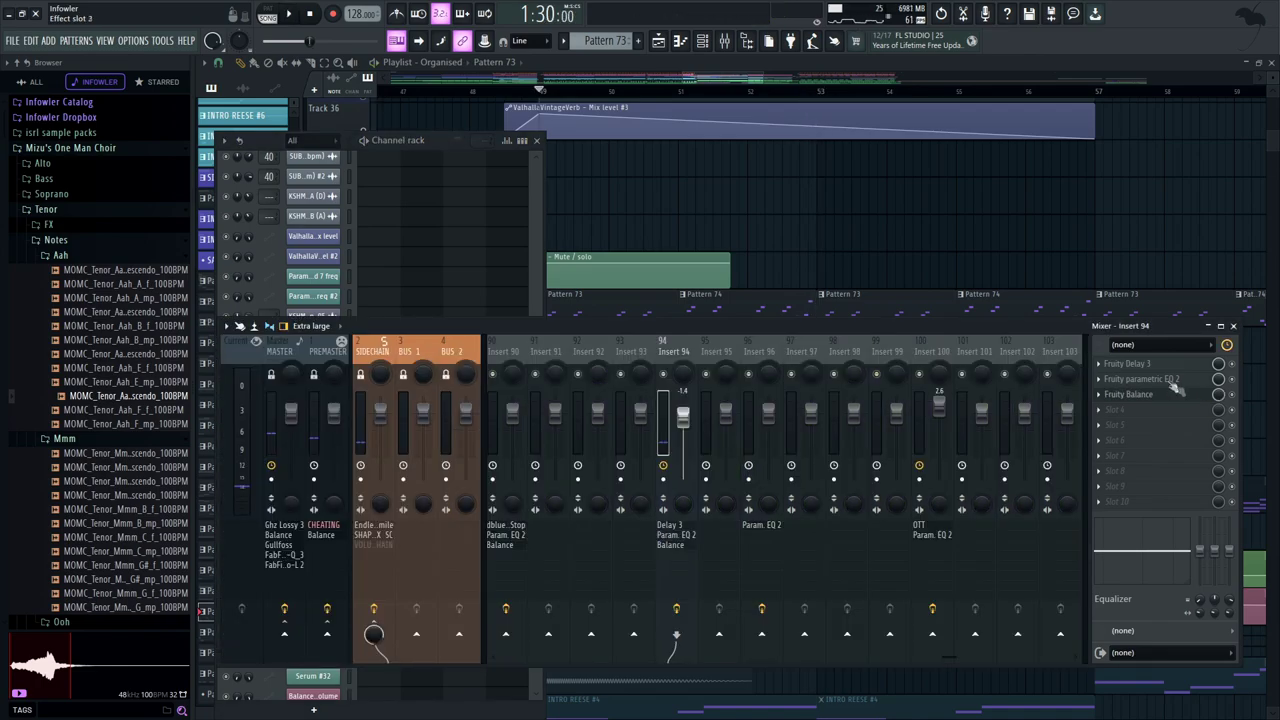
Inspect Insert 94's Fruity Delay 3 and Fruity parametric EQ 2, and close both effects
click(1149, 368)
click(1134, 379)
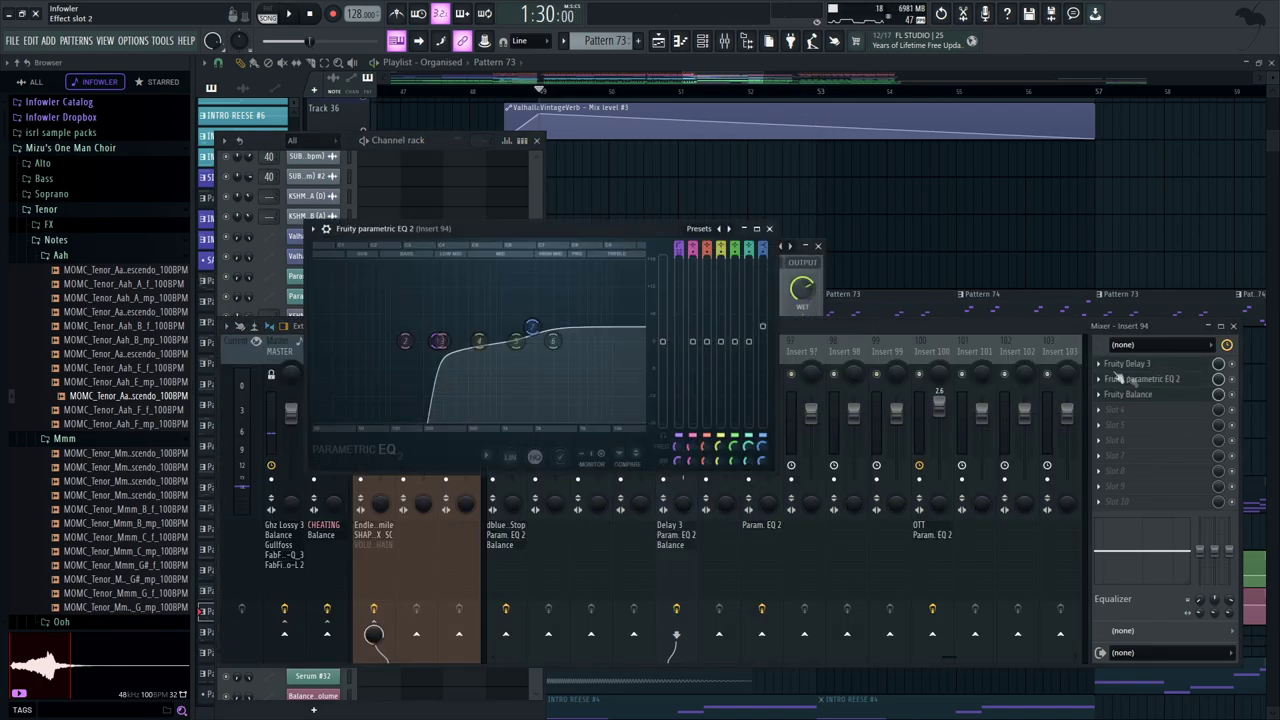
click(769, 229)
click(817, 245)
Open Serum #29, display LFO 2 and its distortion and compressor effects, and return to the playlist
click(313, 336)
mouse_move(790, 145)
mouse_down()
mouse_move(757, 149)
mouse_move(797, 142)
mouse_up()
click(917, 419)
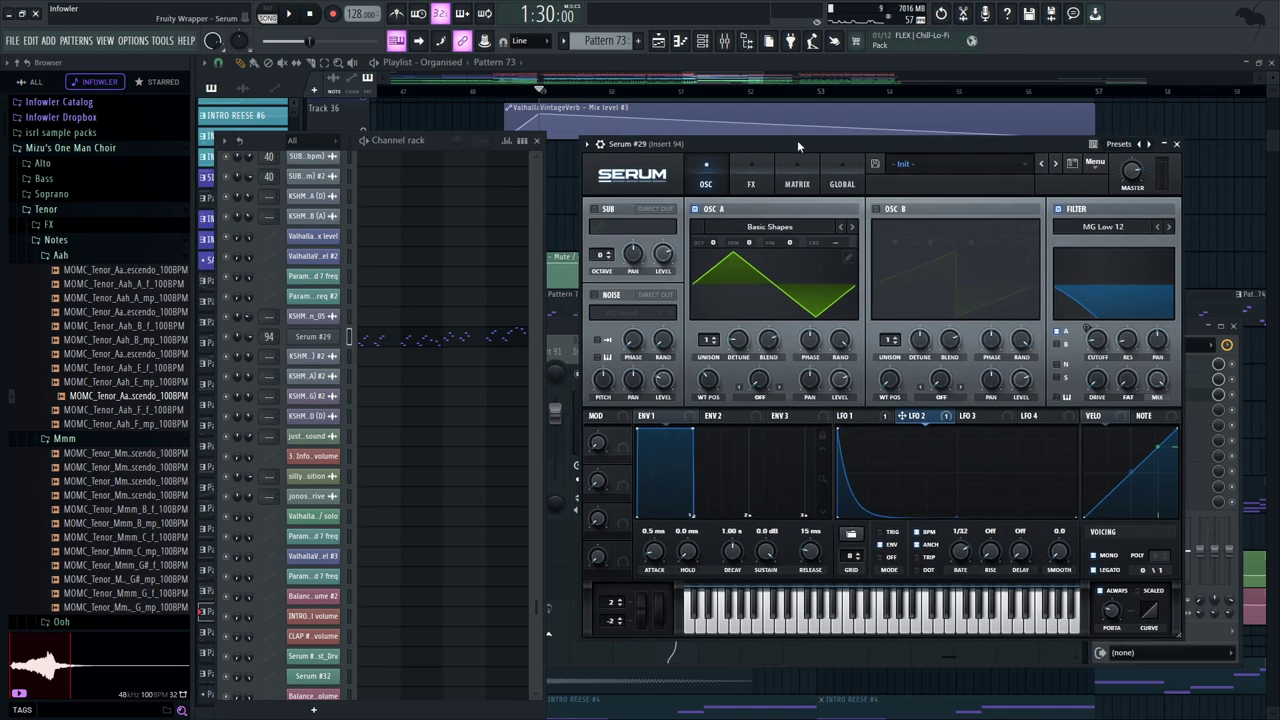
click(757, 174)
key(space)
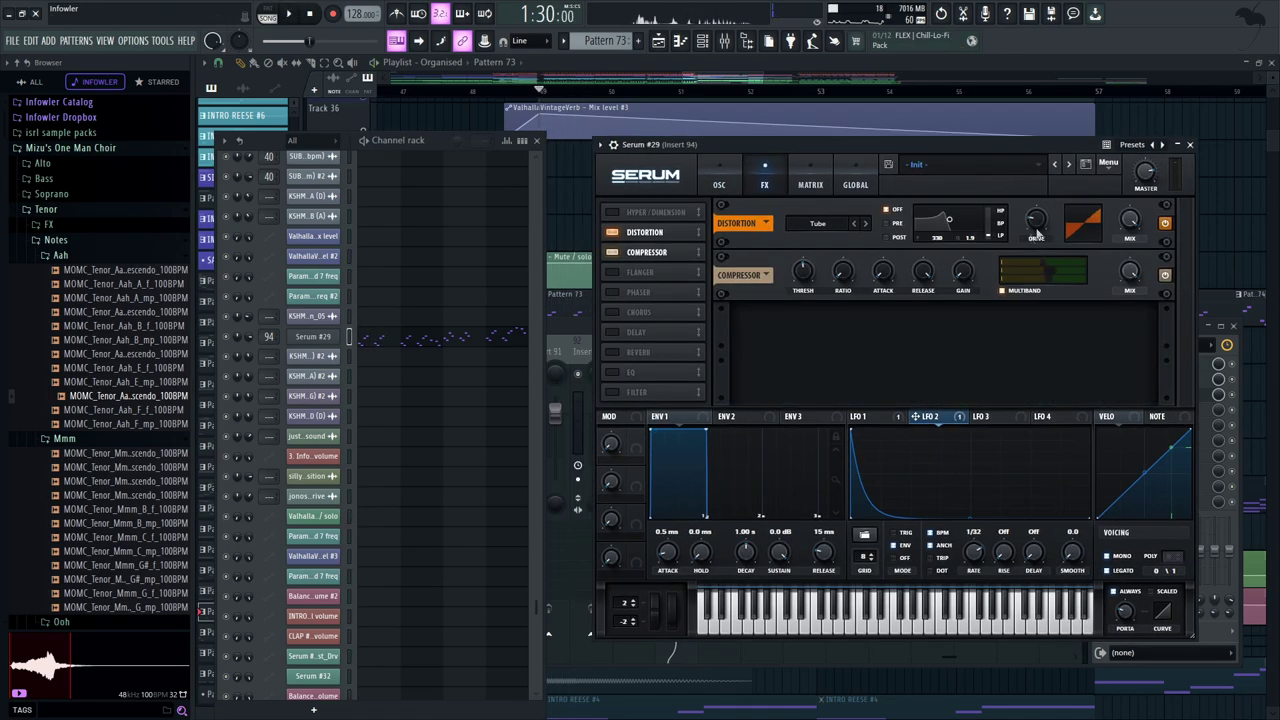
key(F12)
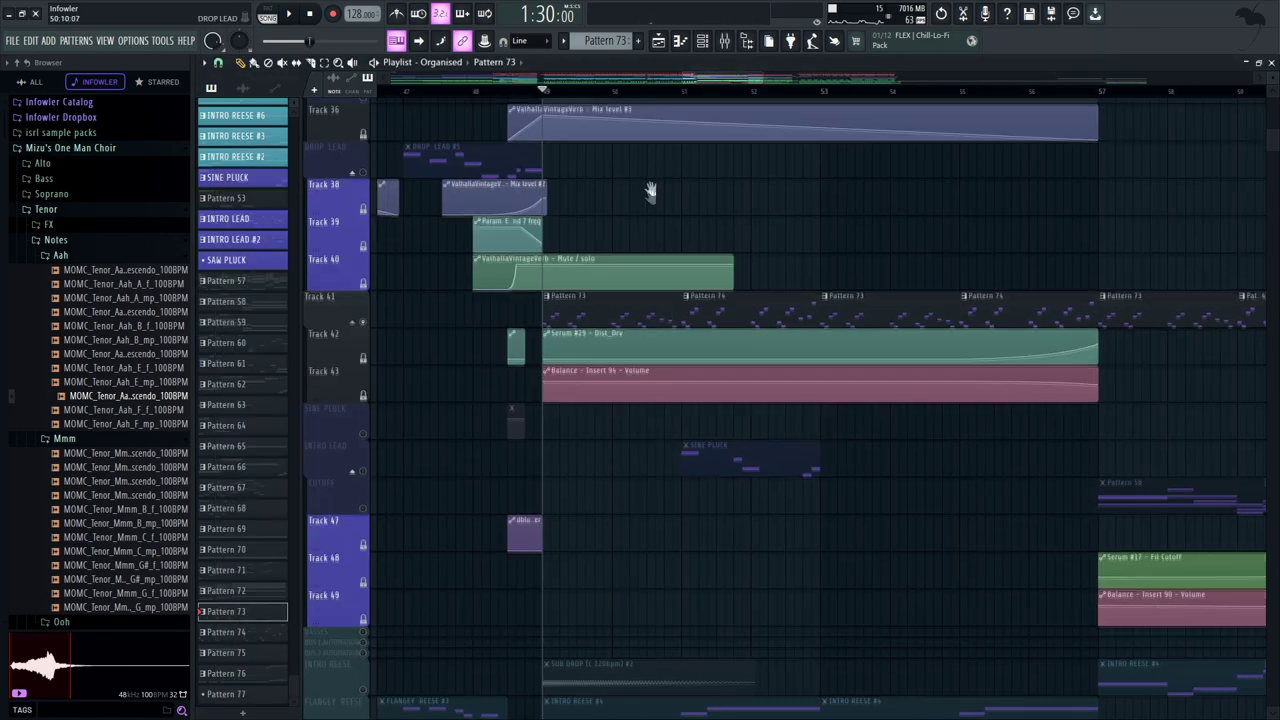
Play the soloed Track 41 arpeggio from bar 53 and from bar 55 to hear its distortion drive automation rise
scroll(443, 330, up, 1)
right_click(364, 357)
right_click(364, 357)
drag(793, 283, 751, 259)
click(783, 96)
key(space)
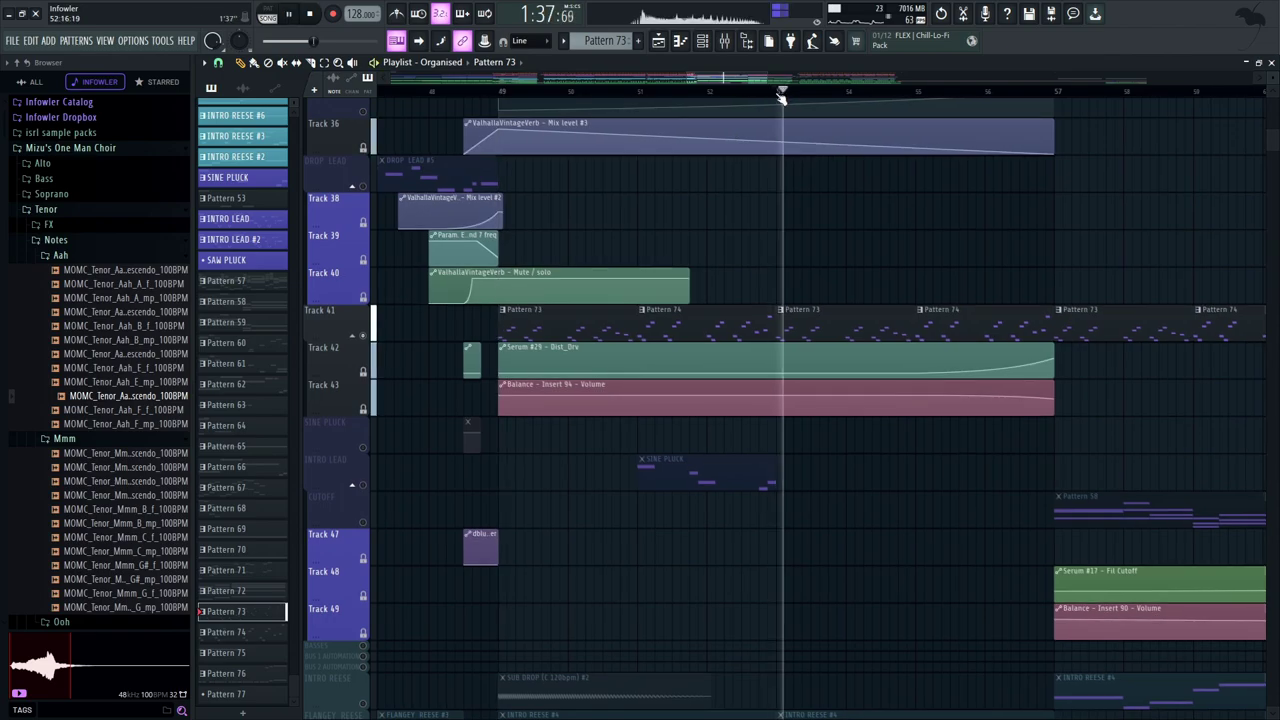
click(918, 93)
drag(980, 284, 911, 276)
drag(961, 229, 908, 245)
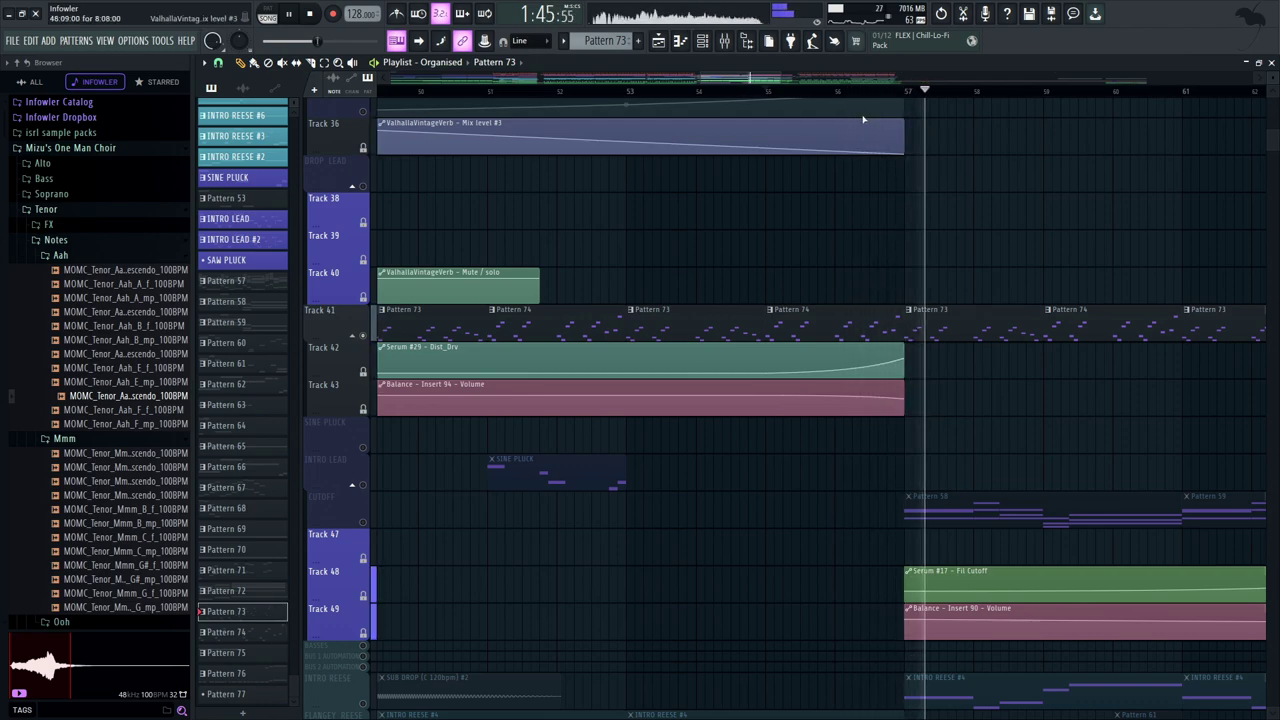
drag(907, 245, 823, 283)
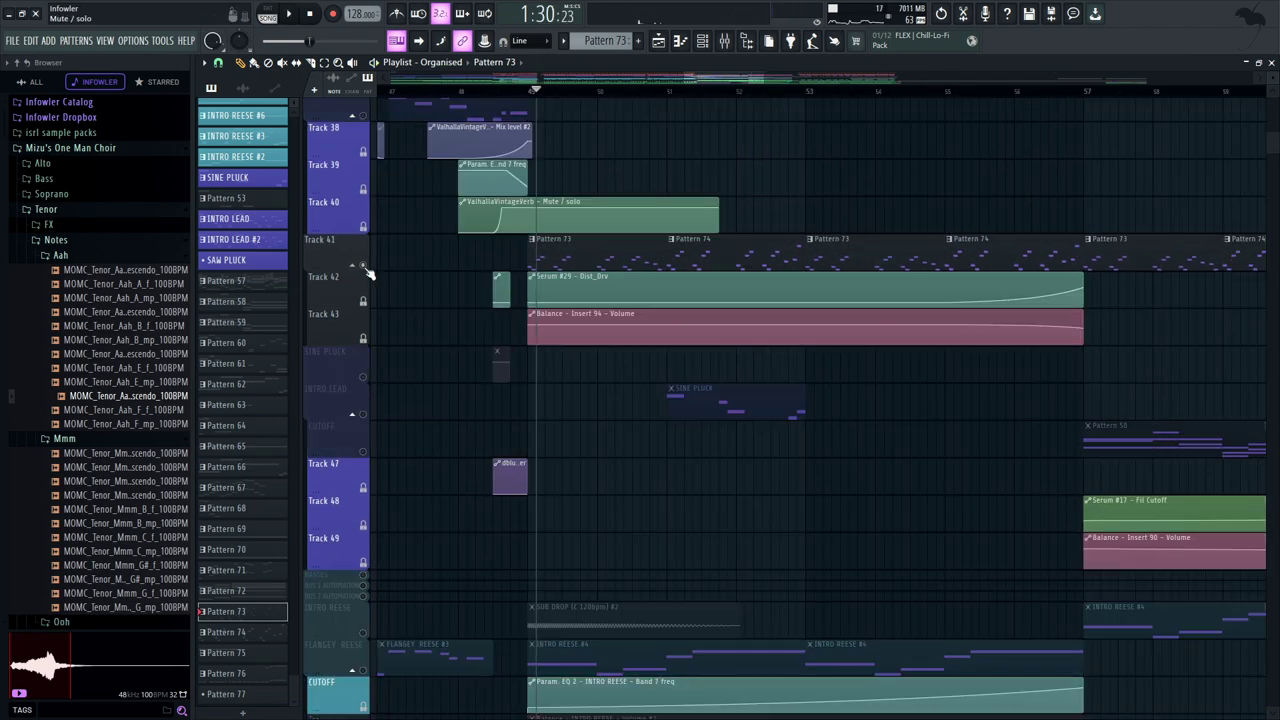
End the Track 41 solo, solo INTRO LEAD to play its SINE PLUCK clip at bar 51, and restore all tracks
right_click(364, 266)
drag(912, 272, 1037, 340)
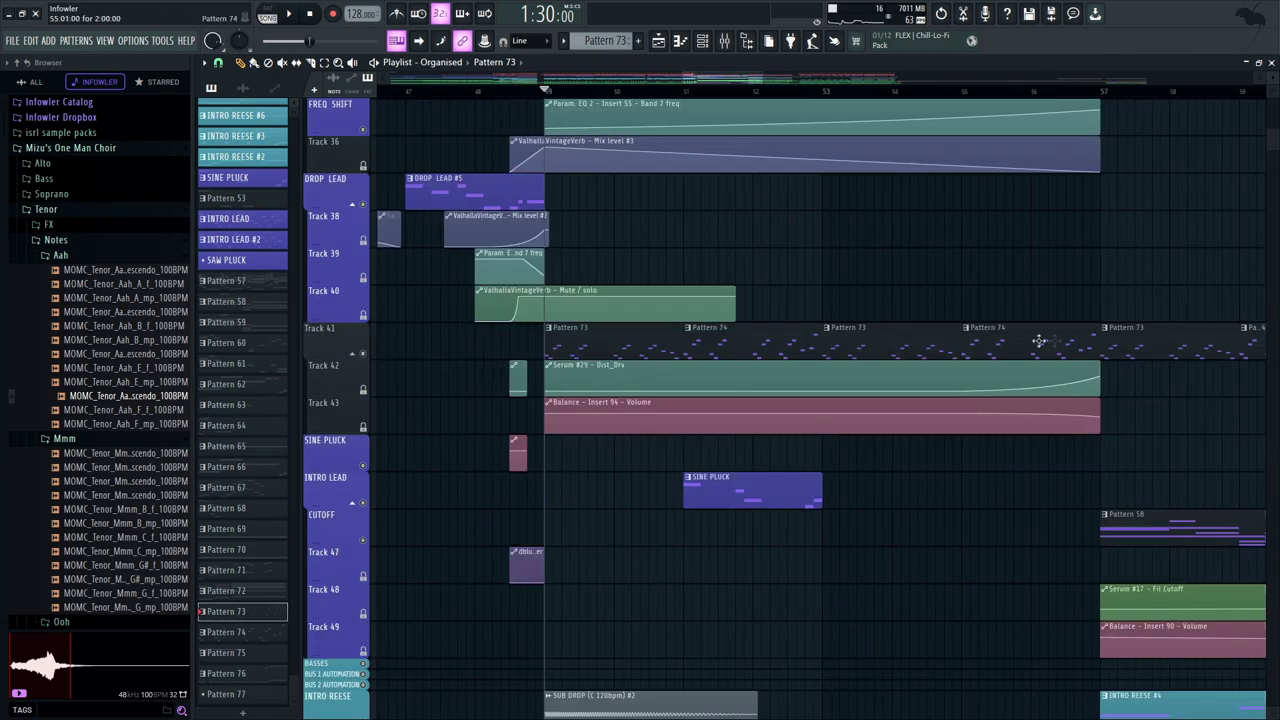
drag(909, 306, 699, 314)
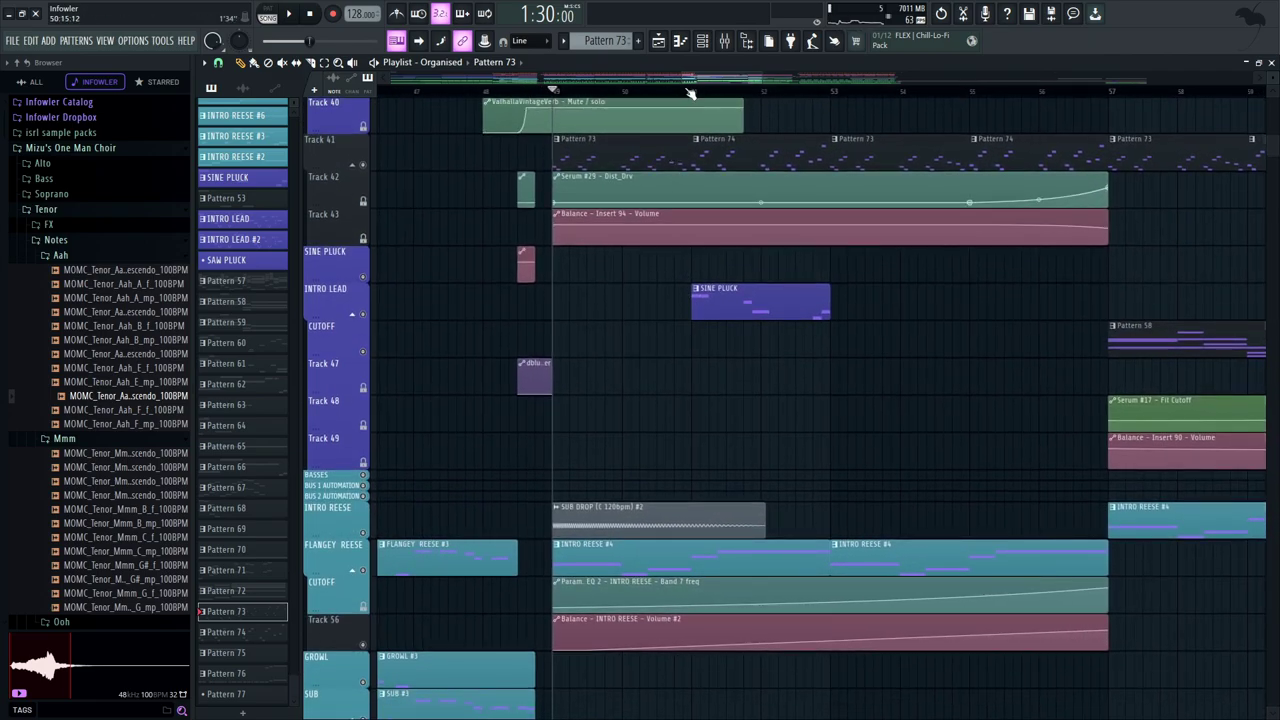
right_click(367, 314)
key(space)
key(space)
right_click(367, 314)
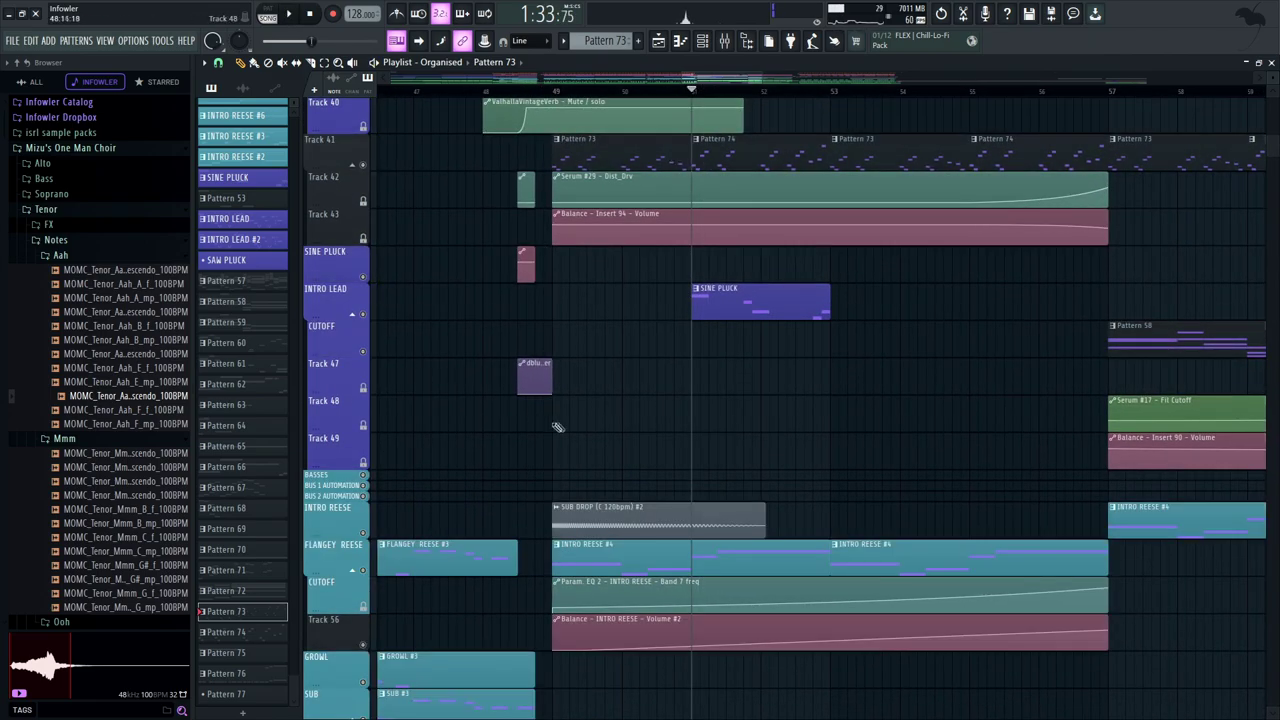
Solo FLANGEY REESE, enable Track 56's volume automation with it, and play the INTRO REESE #4 clips
drag(552, 410, 604, 131)
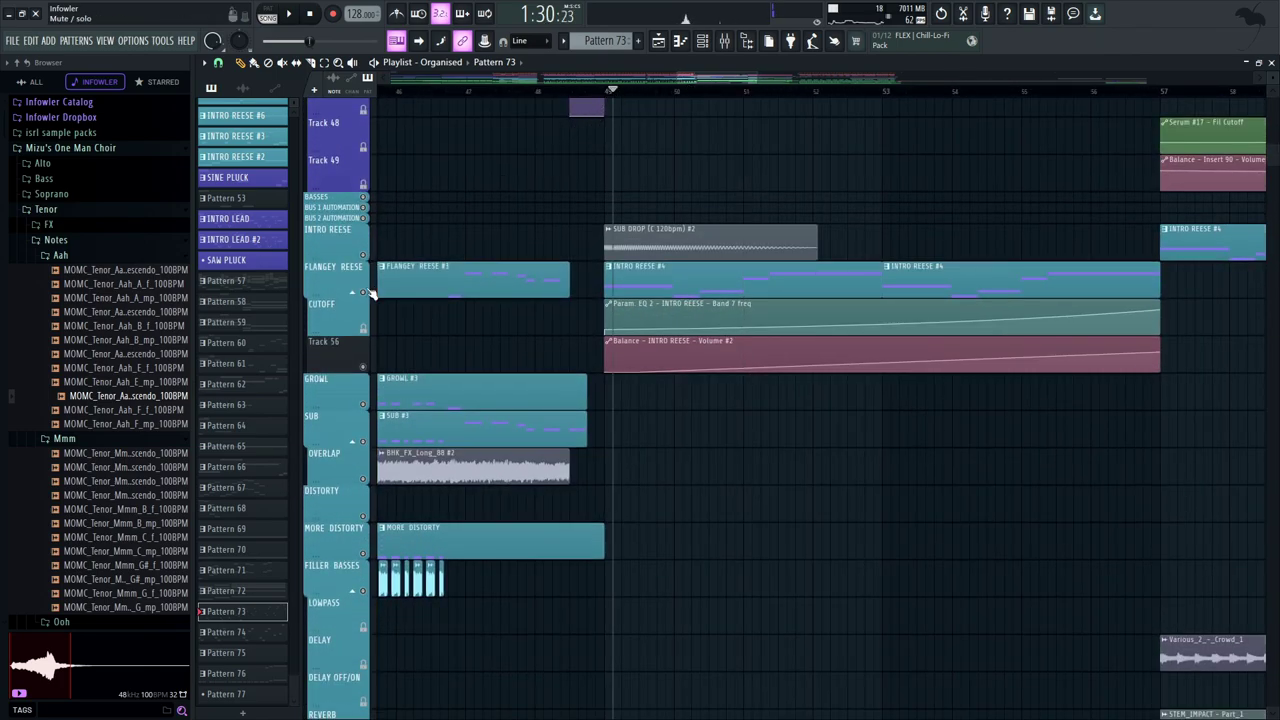
right_click(366, 291)
click(364, 366)
click(678, 91)
key(space)
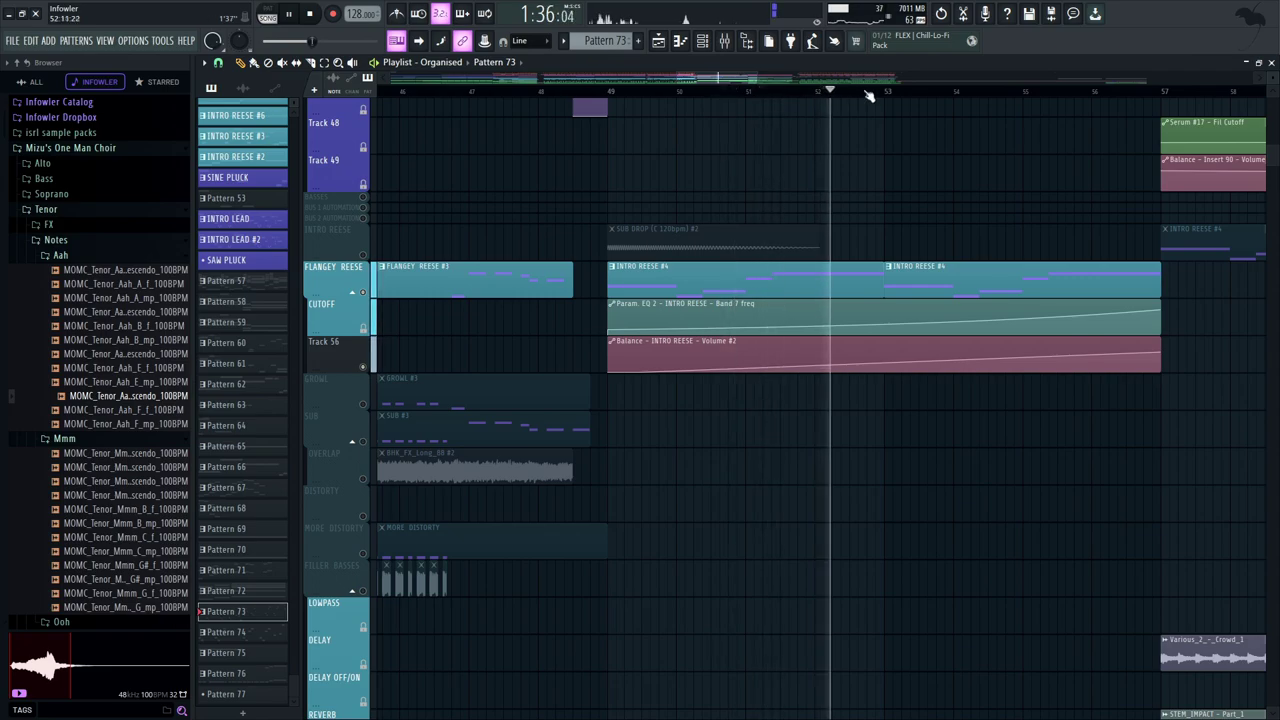
drag(1064, 162, 709, 244)
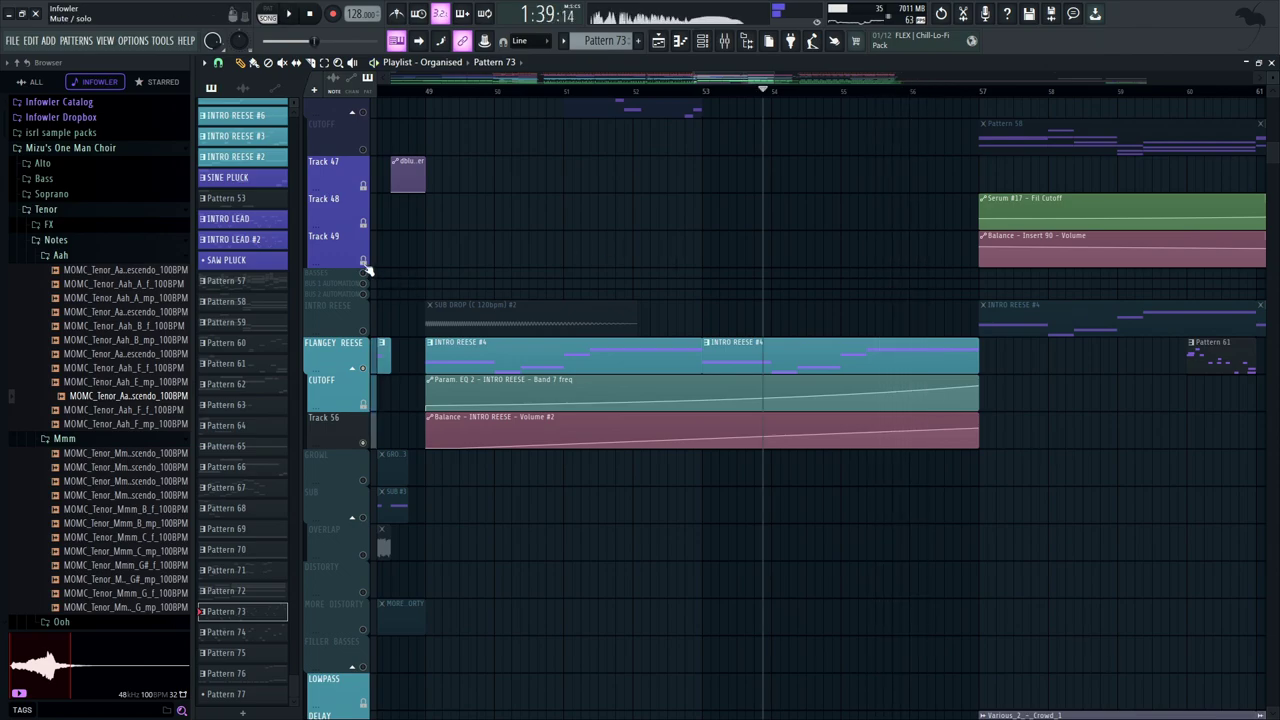
Solo INTRO PAD, enable INTRO PAD 2 with it, play both from bars 49 and 53, and end the solo
click(363, 272)
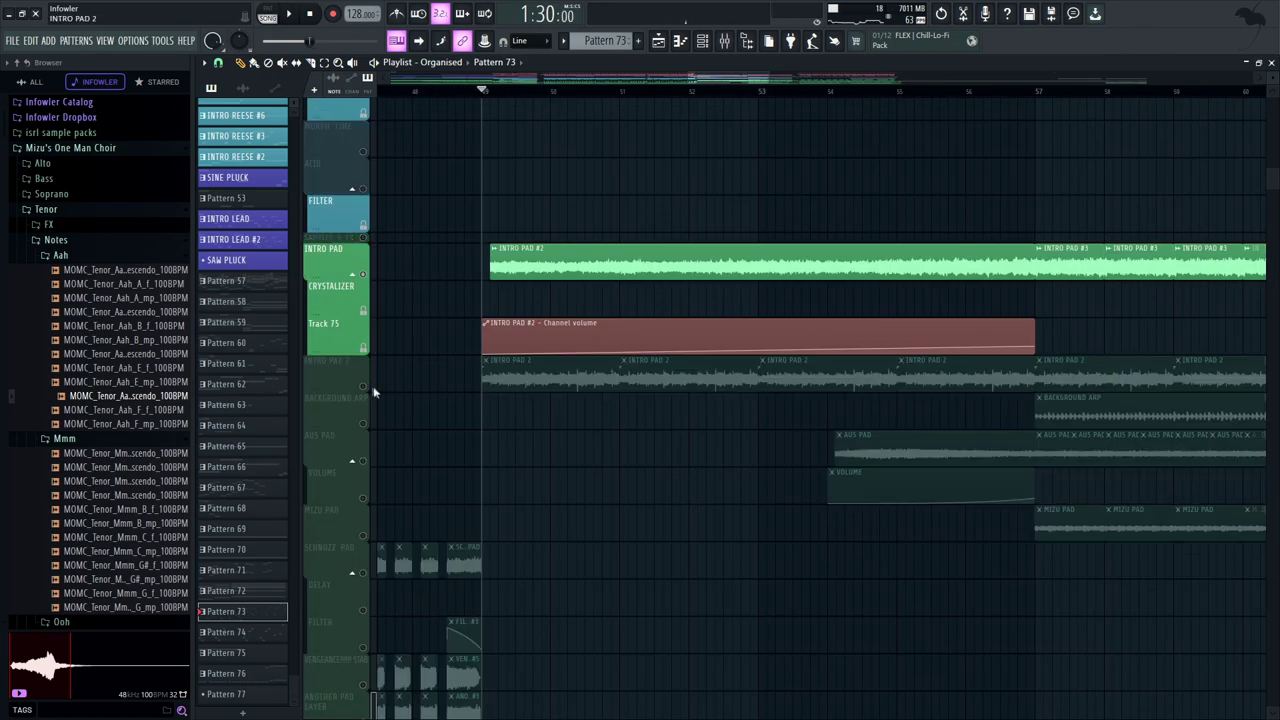
click(363, 386)
key(space)
click(767, 91)
drag(690, 530, 638, 200)
key(space)
right_click(363, 315)
right_click(363, 315)
Play the full mix from bar 56 into the section after bar 57, looking over its drum, lead and bass tracks
drag(776, 80, 838, 82)
drag(644, 189, 700, 106)
drag(754, 318, 782, 80)
drag(692, 312, 766, 469)
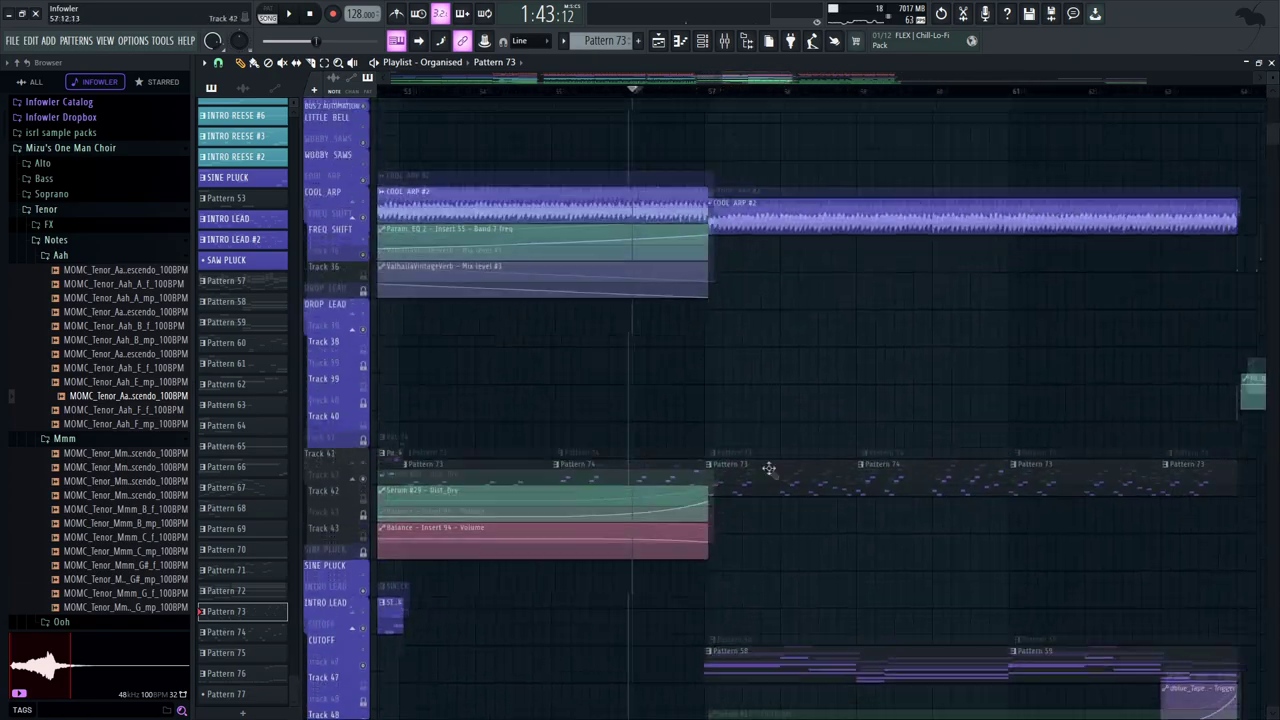
key(space)
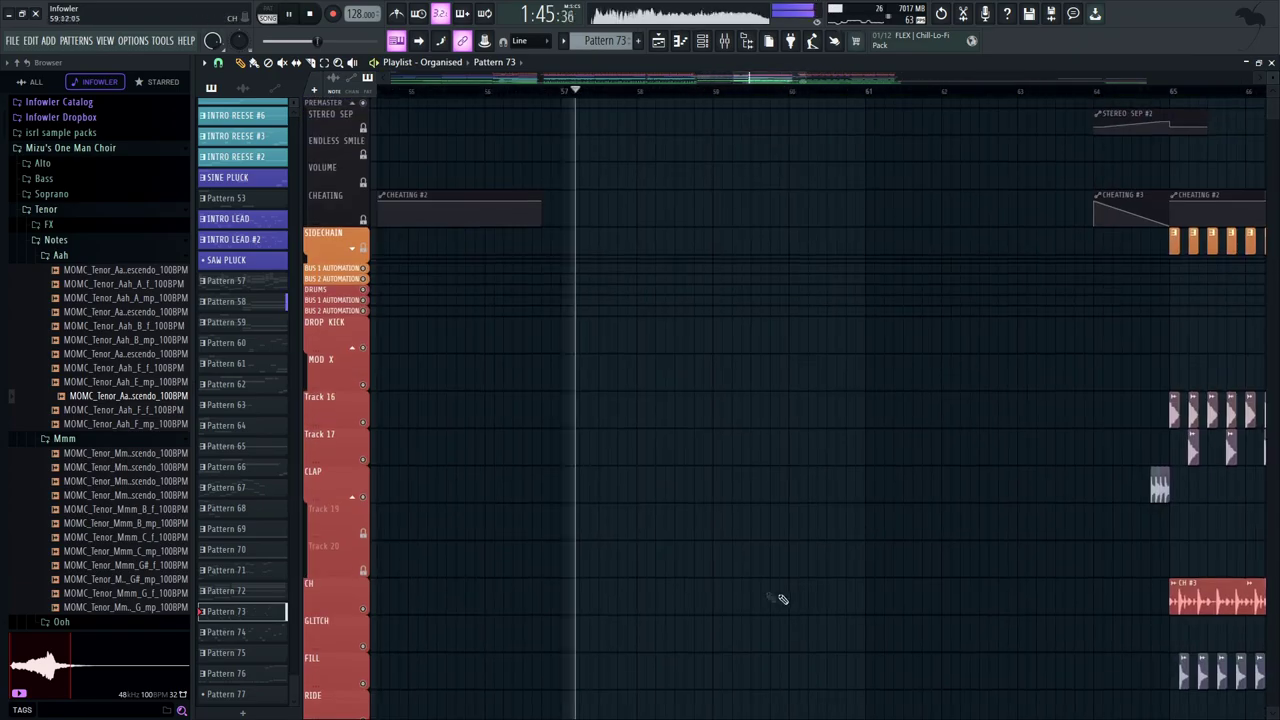
drag(777, 600, 720, 108)
drag(808, 645, 794, 280)
drag(816, 79, 827, 80)
drag(787, 197, 804, 209)
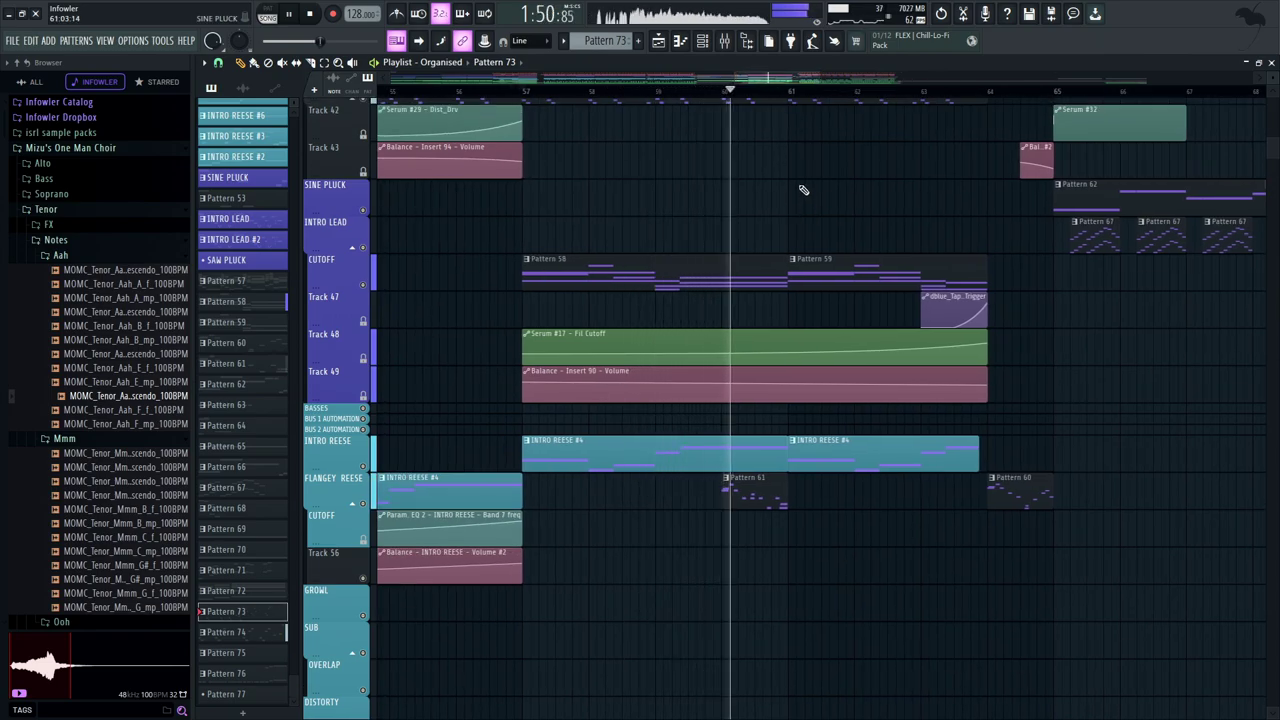
drag(803, 184, 776, 375)
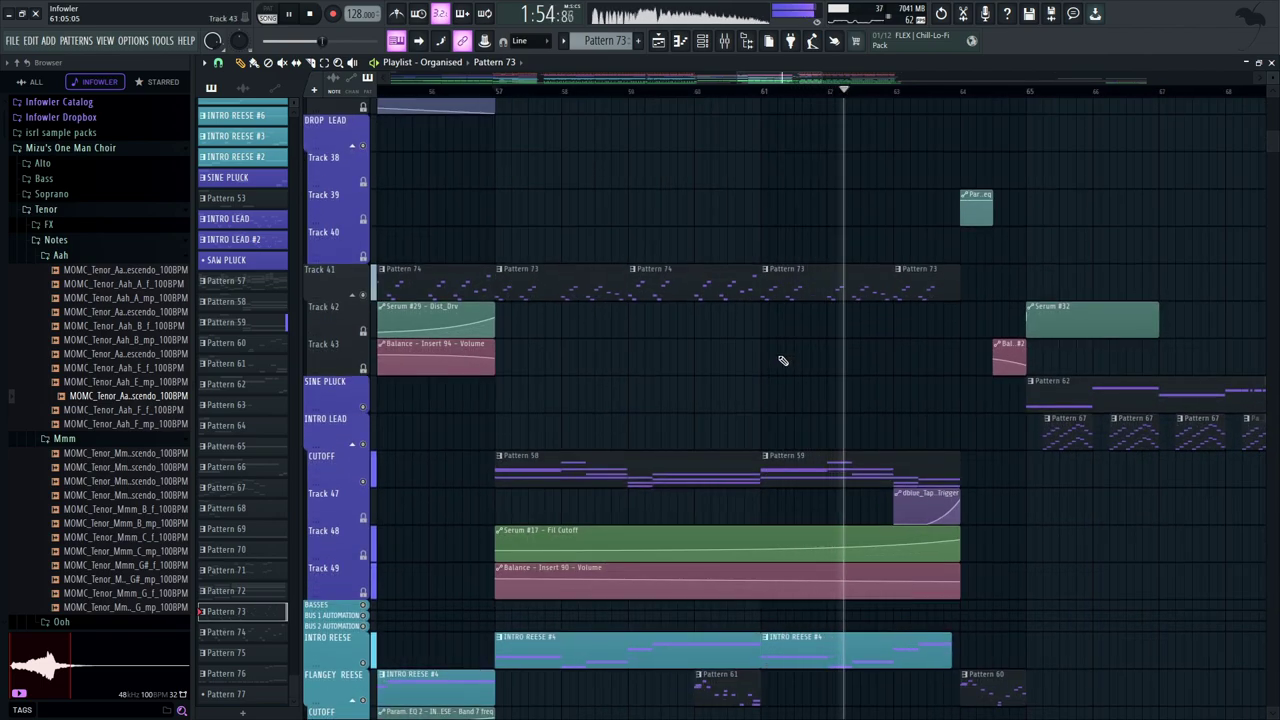
Stop playback and solo the CLAP track with its channel volume automation in the section from bar 57
key(space)
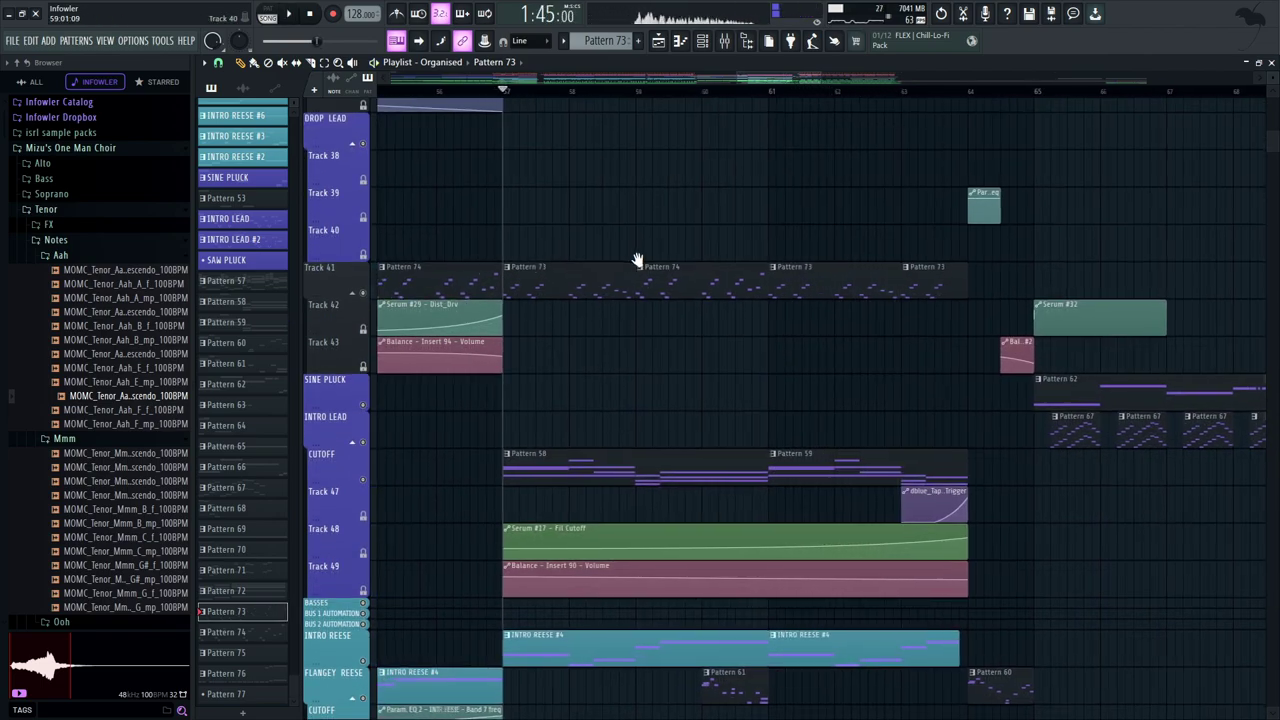
scroll(697, 381, up, 5)
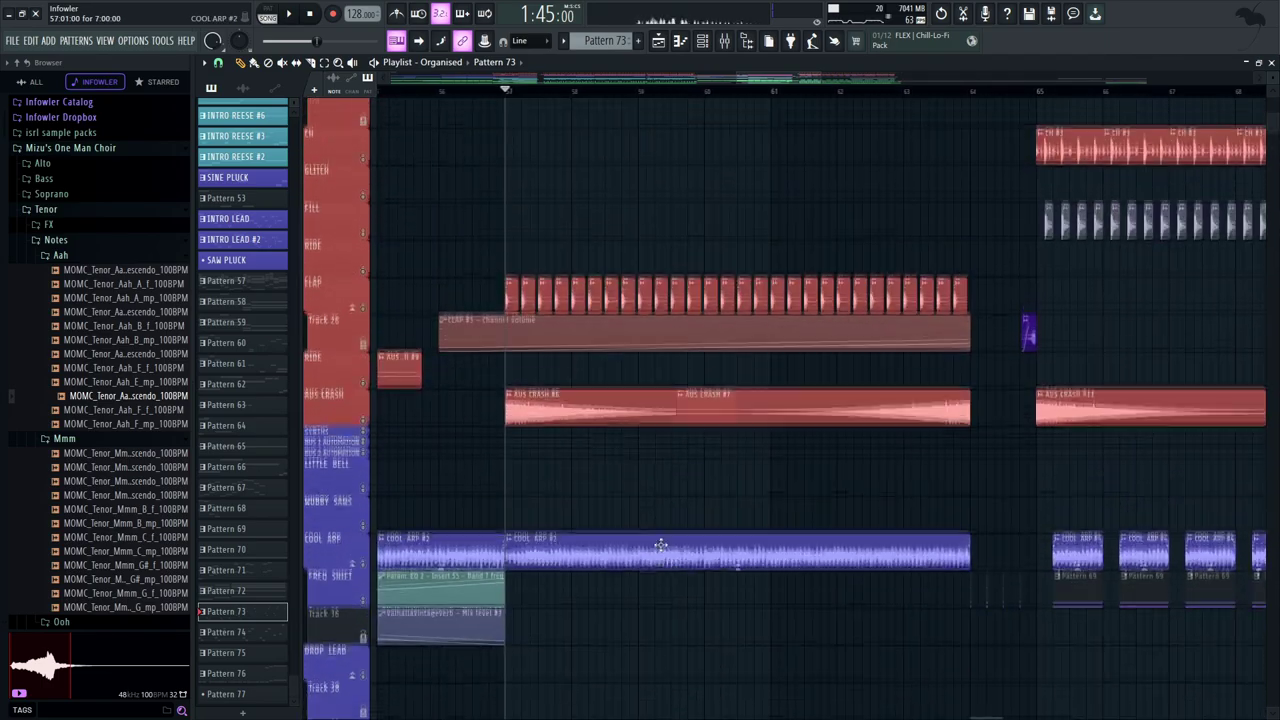
scroll(677, 471, up, 5)
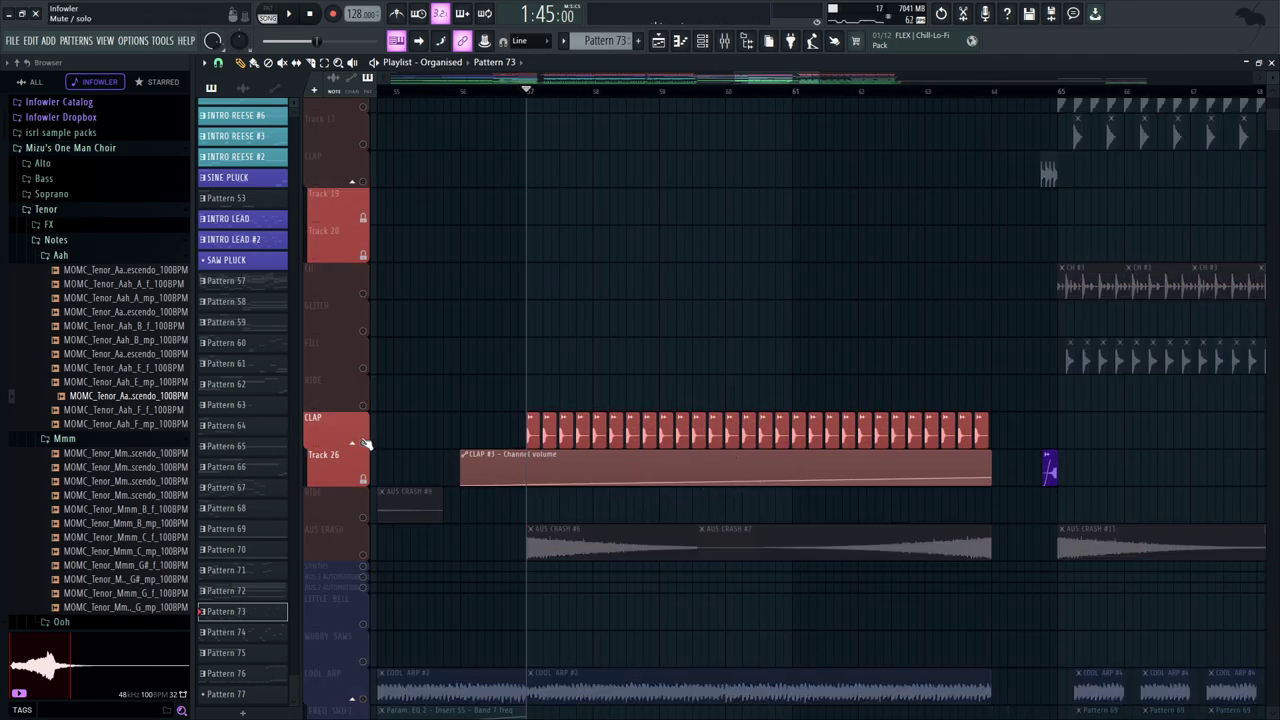
Restore all tracks and open the STEM_IMPACT - Part_1 audio clip at bar 57 to check its sample
scroll(543, 503, down, 10)
scroll(600, 260, down, 5)
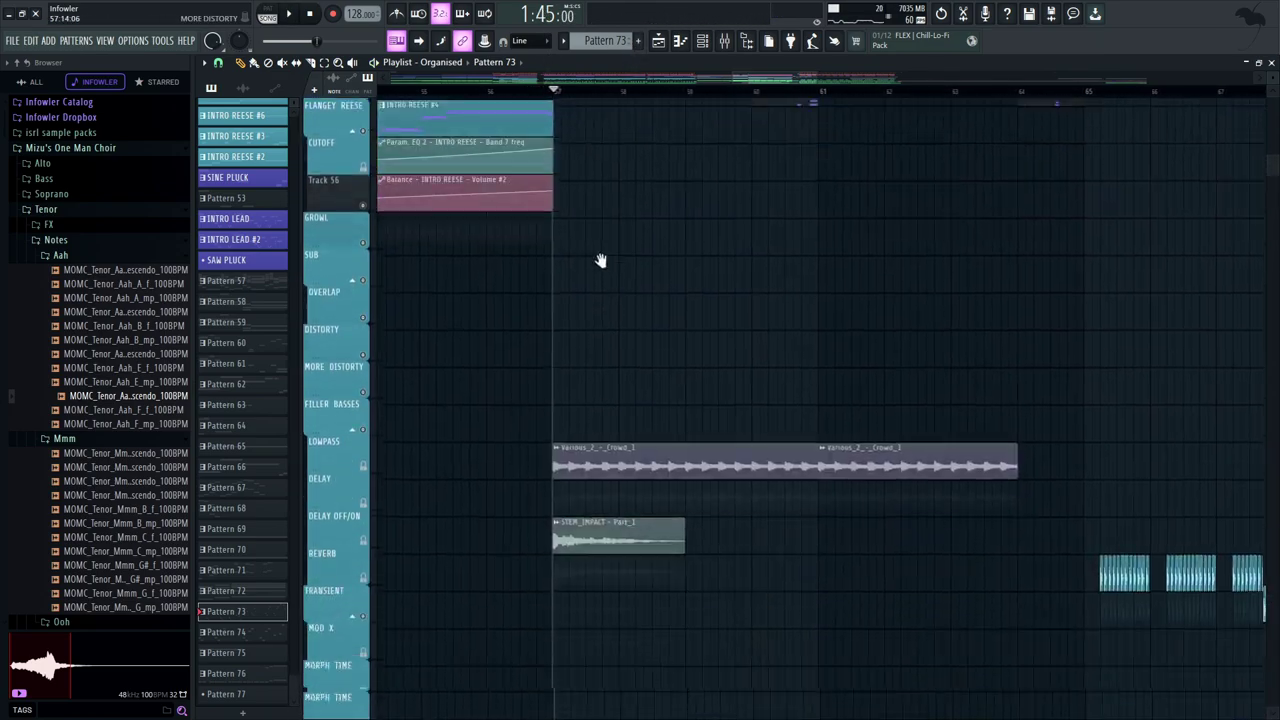
click(609, 362)
double_click(601, 432)
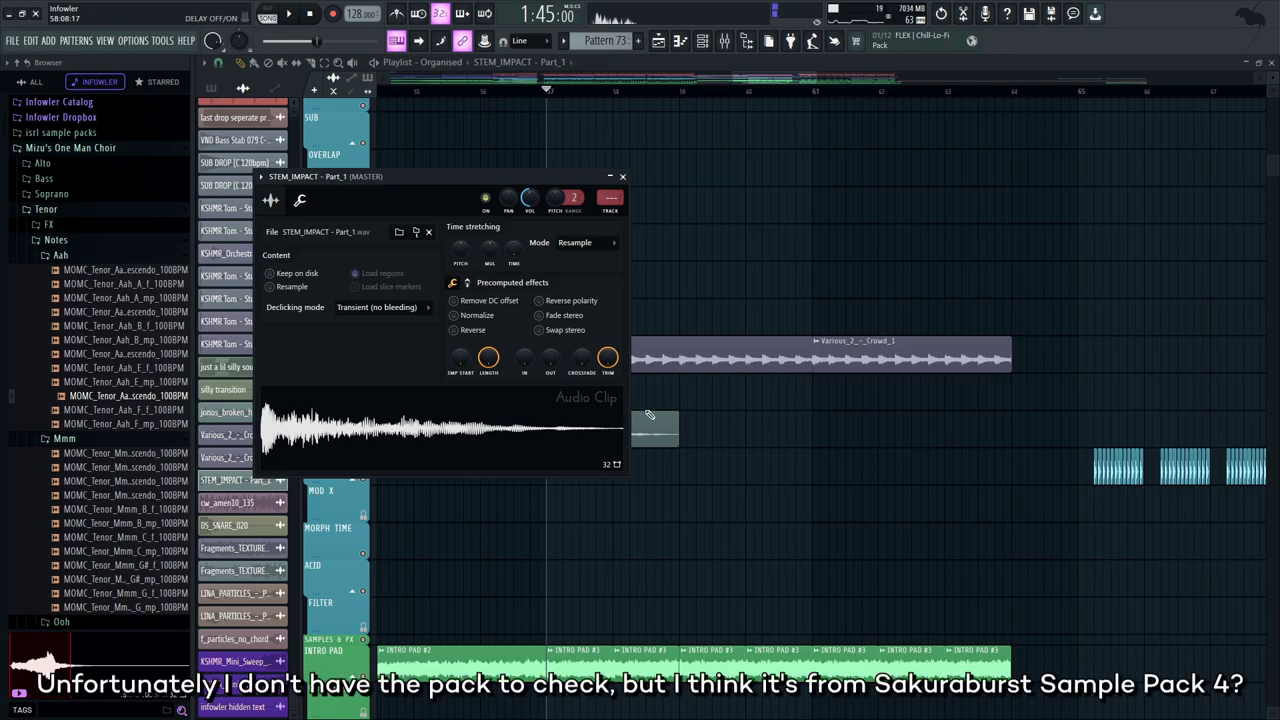
drag(677, 393, 697, 377)
Solo the INTRO PAD track and play its INTRO PAD #3 clips from bar 57
drag(742, 446, 675, 72)
right_click(366, 246)
drag(532, 243, 571, 246)
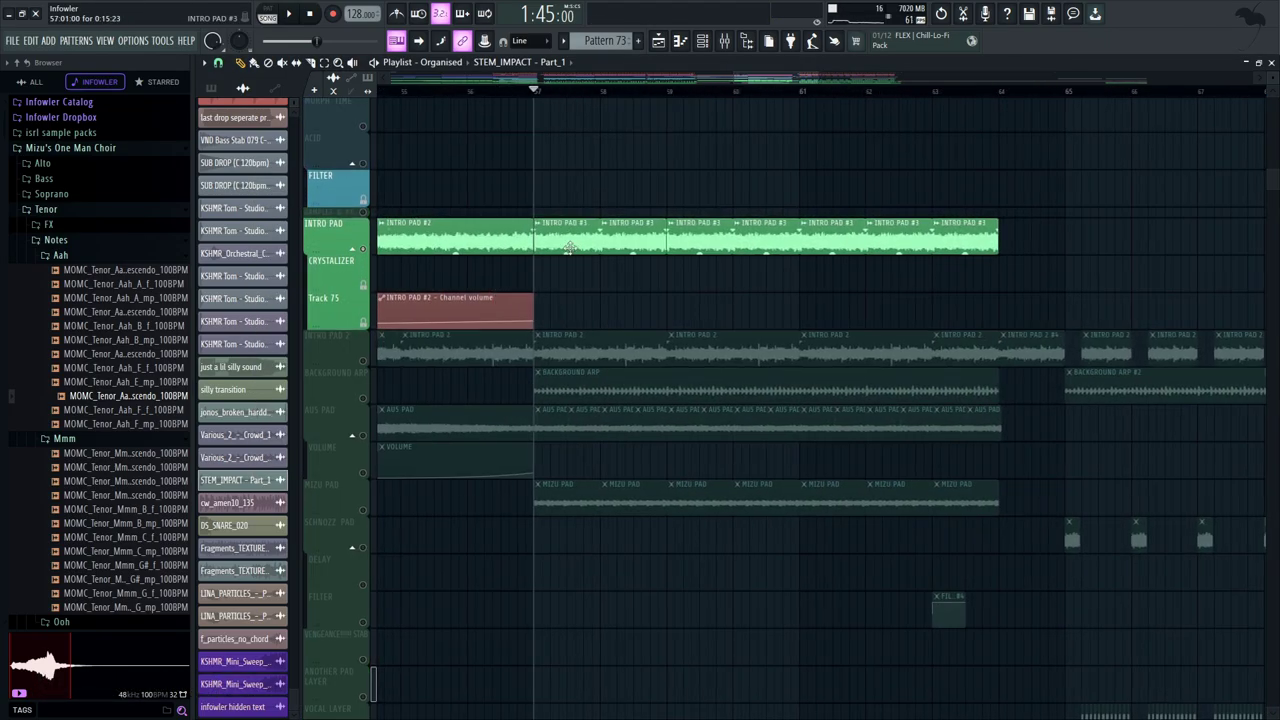
click(567, 242)
key(space)
drag(741, 235, 766, 198)
key(space)
Enable INTRO PAD 2, BACKGROUND ARP, AUS PAD, VOLUME and MIZU PAD alongside INTRO PAD and play the layers from bar 57
click(372, 323)
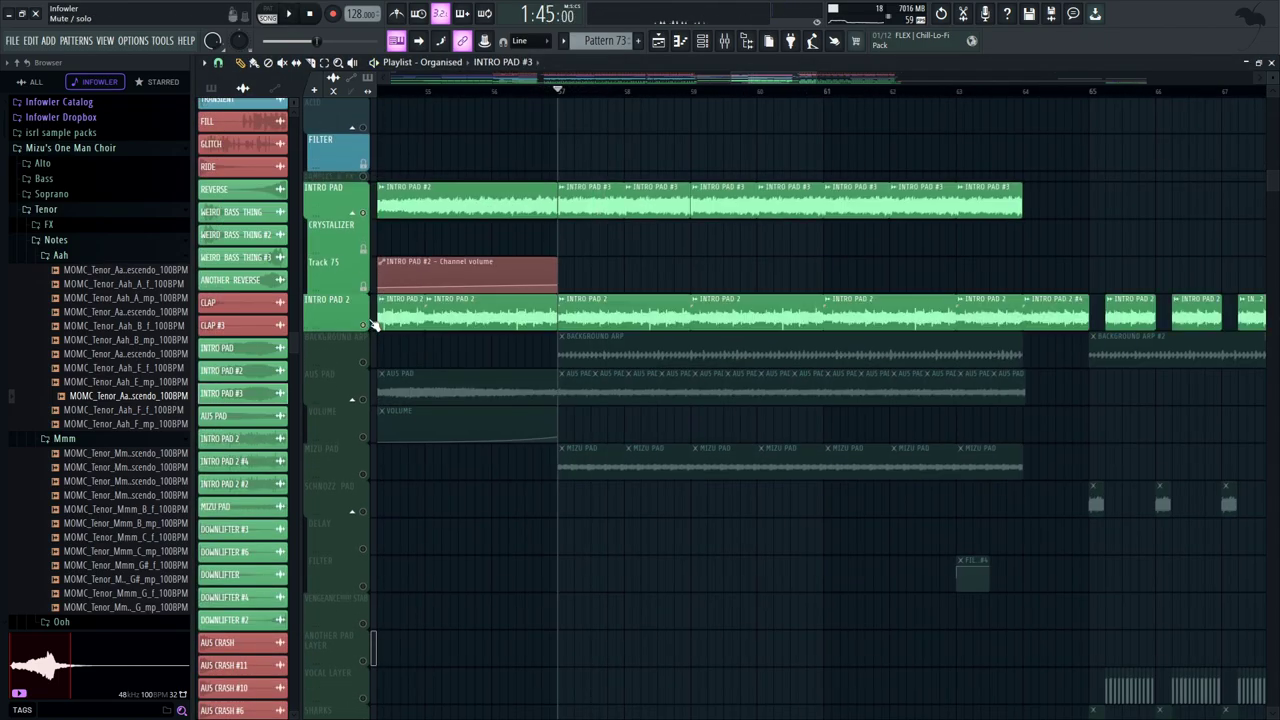
click(364, 360)
click(364, 399)
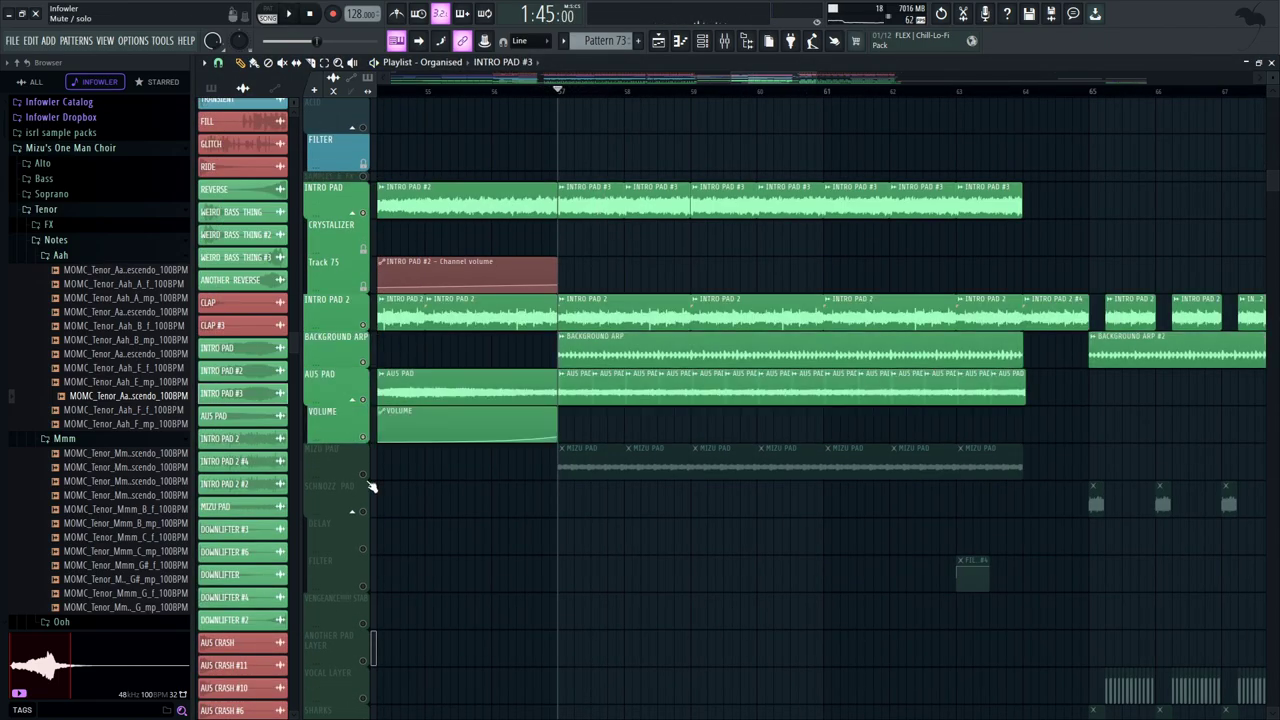
click(365, 476)
drag(540, 540, 562, 292)
drag(563, 610, 580, 280)
drag(567, 383, 540, 277)
drag(655, 440, 657, 507)
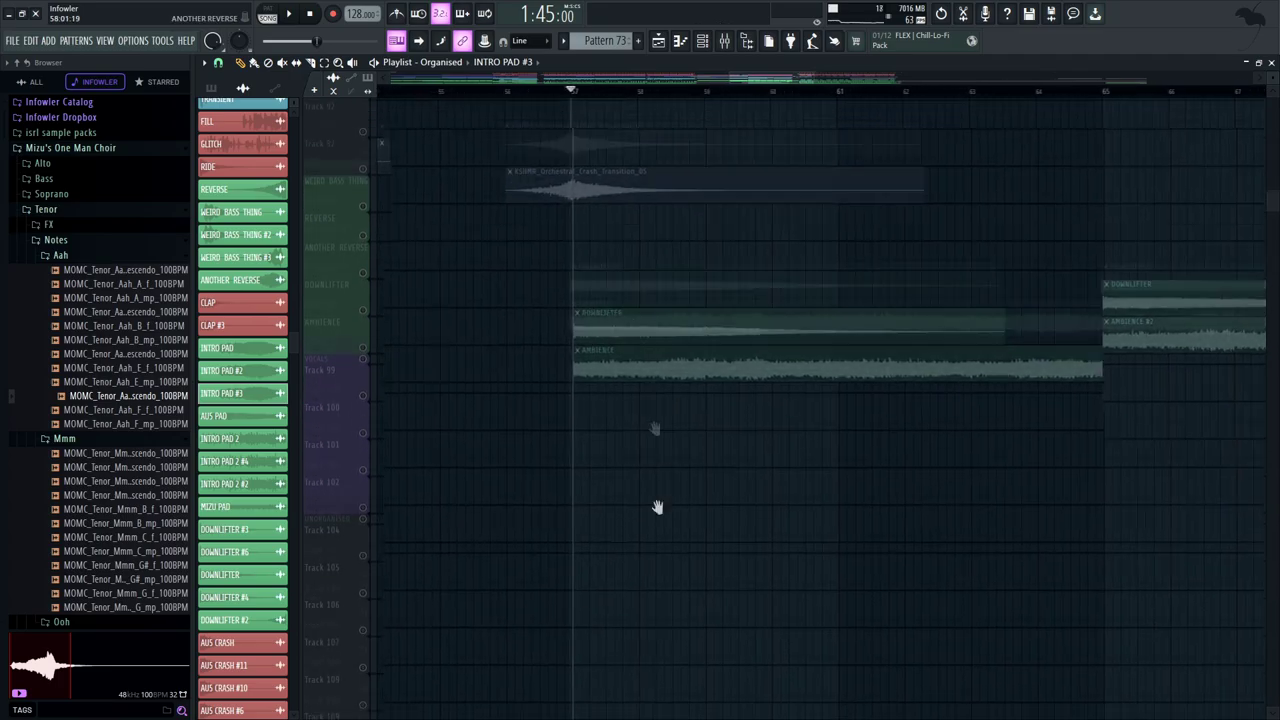
scroll(657, 507, up, 15)
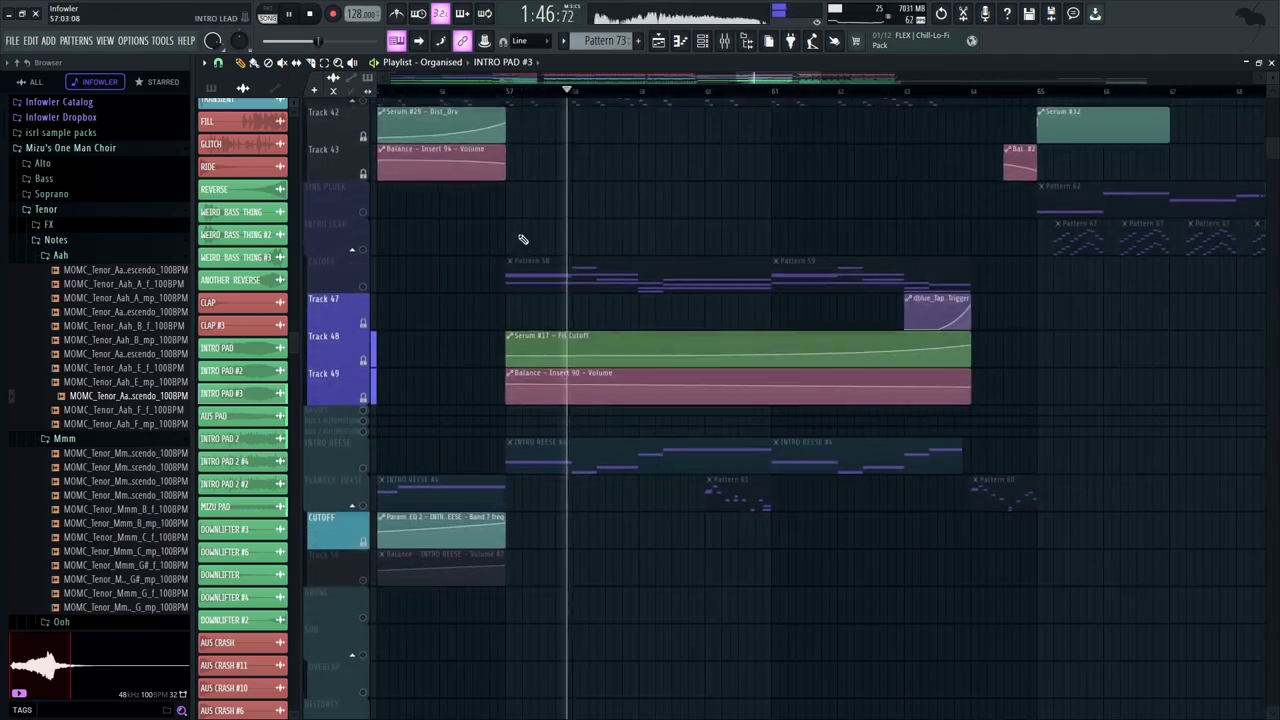
scroll(545, 250, up, 3)
Enable the INTRO REESE track with the pads and play its clips in the song's opening bars
key(space)
drag(785, 82, 415, 96)
click(364, 577)
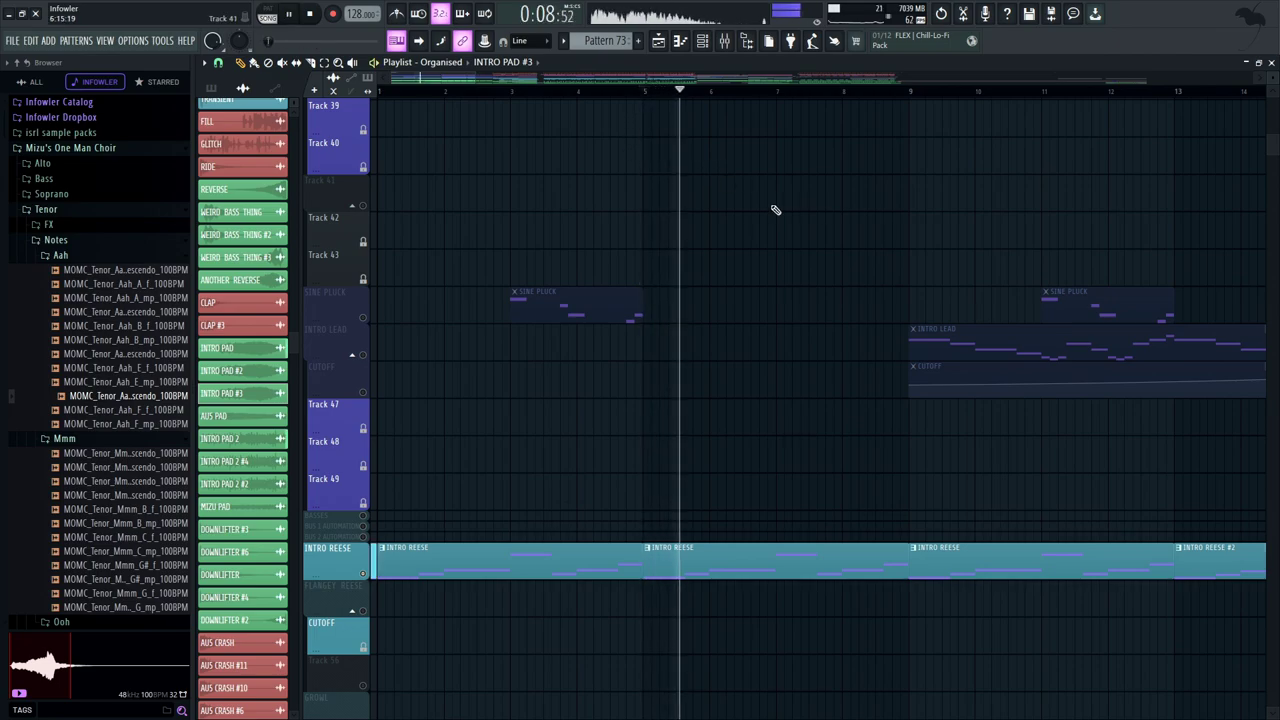
drag(844, 262, 177, 263)
drag(1050, 350, 214, 334)
Play the INTRO REESE #4 clips with the pads from bar 57 and add the CUTOFF track holding Patterns 58 and 59
drag(1186, 276, 617, 307)
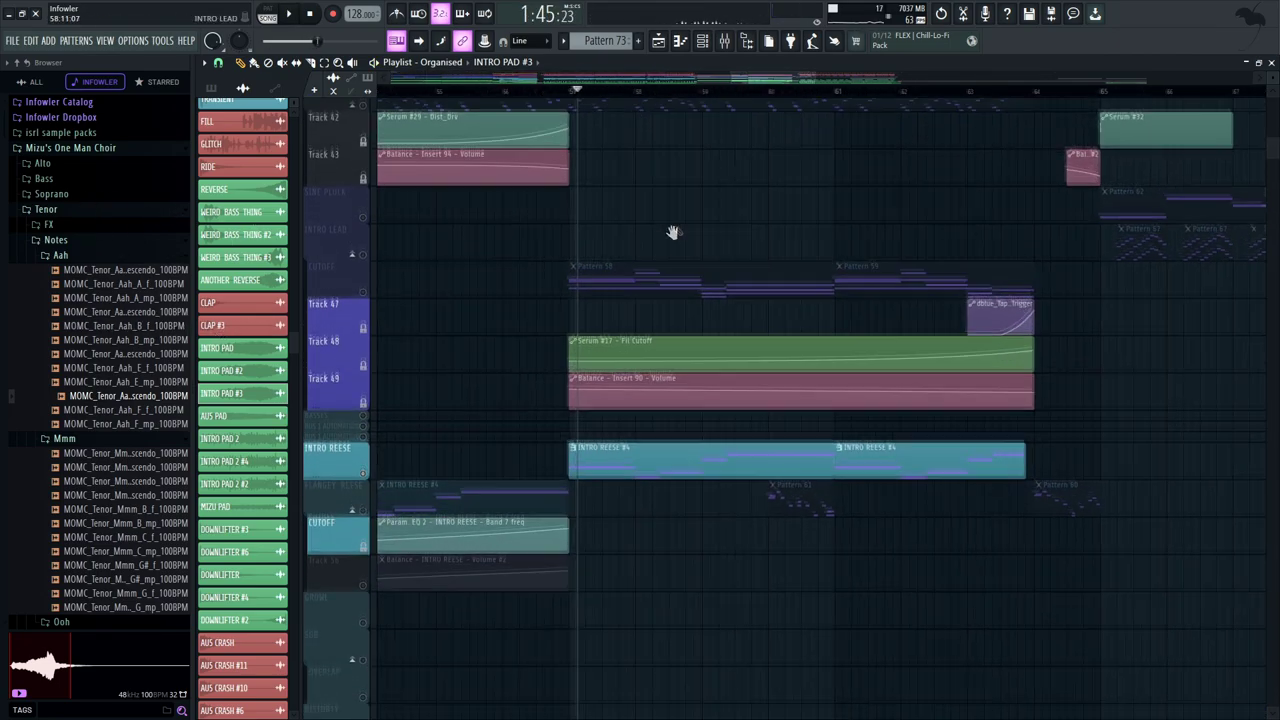
drag(671, 234, 604, 264)
click(569, 93)
key(space)
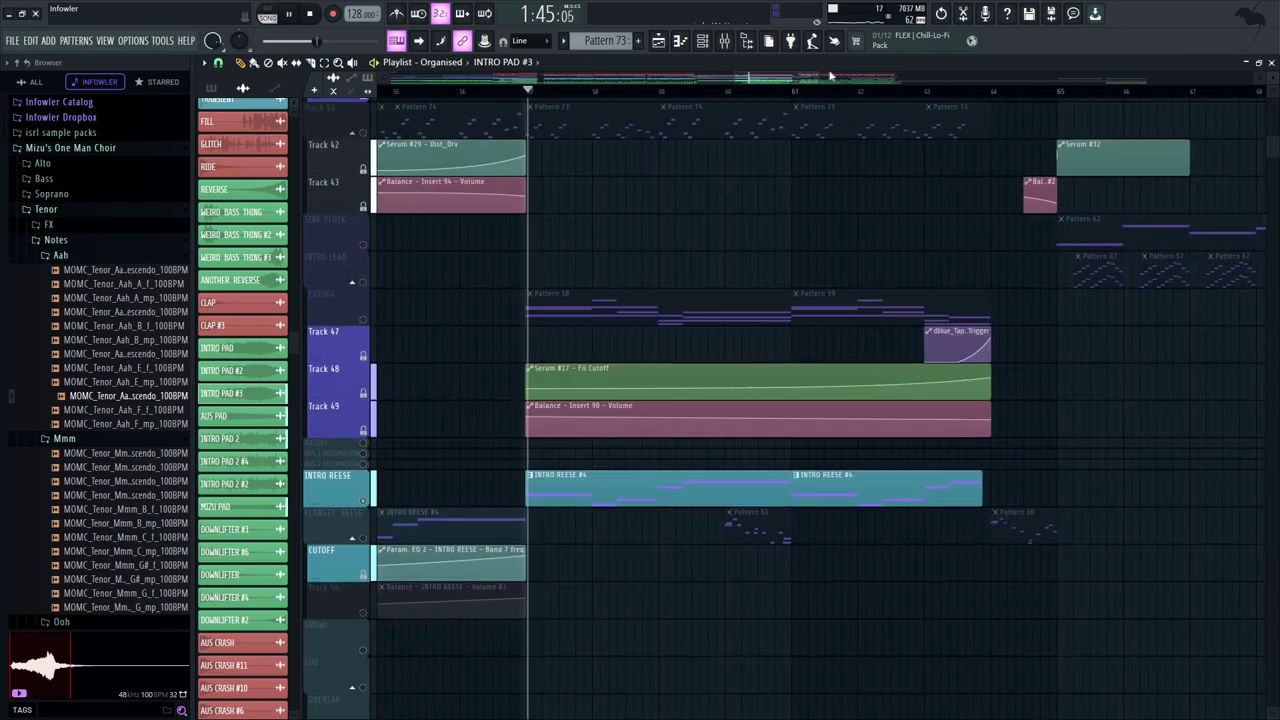
drag(820, 77, 803, 92)
drag(885, 254, 815, 249)
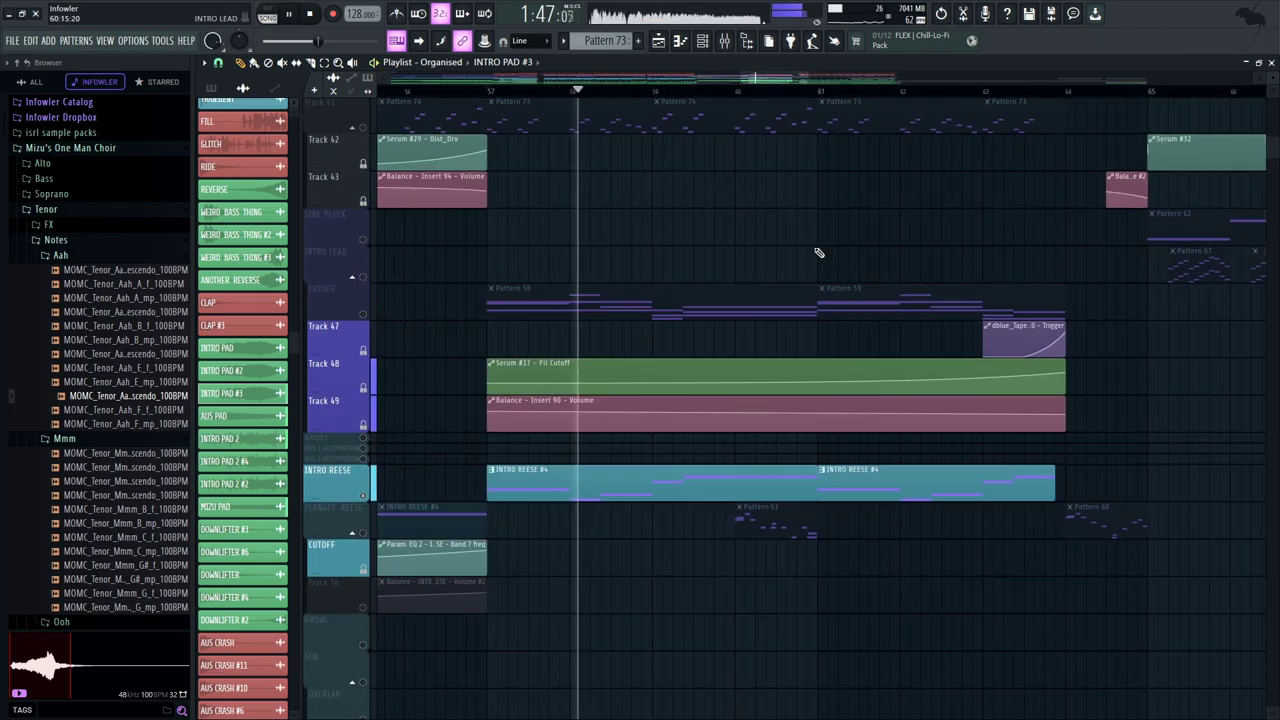
click(371, 317)
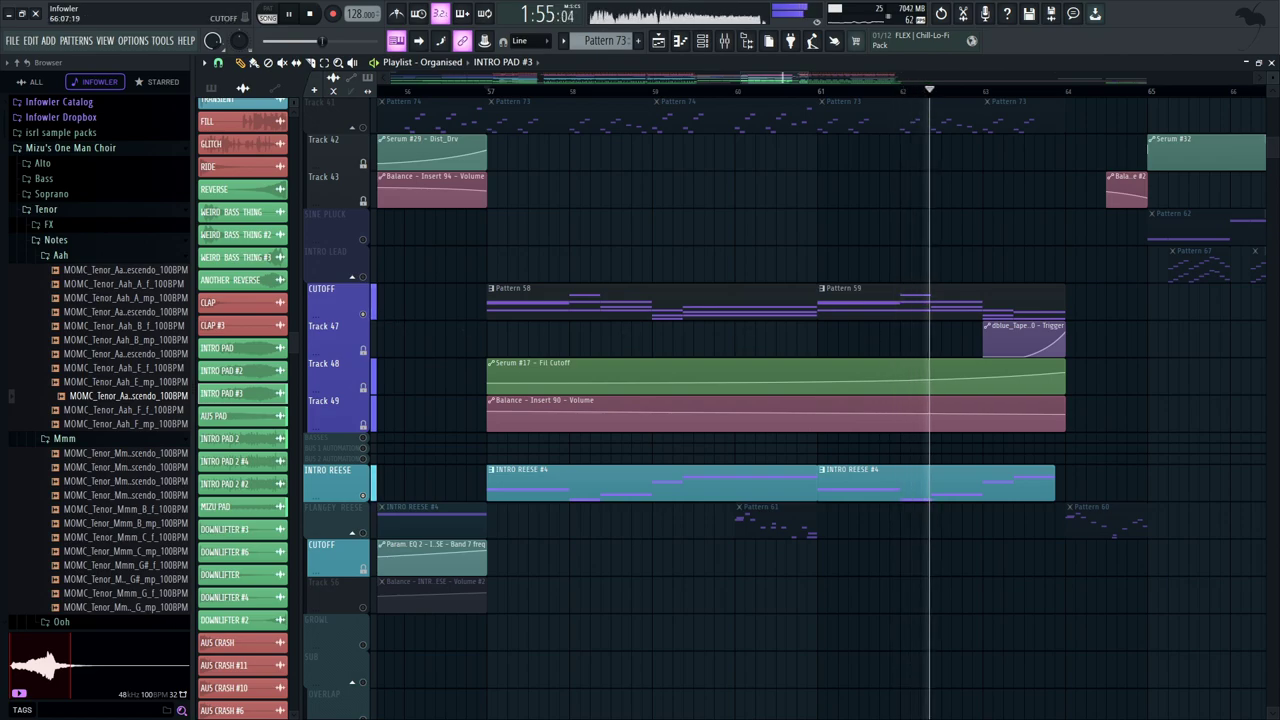
Open Pattern 58 in the piano roll and examine the full length of Serum #17's chords
drag(809, 365, 785, 327)
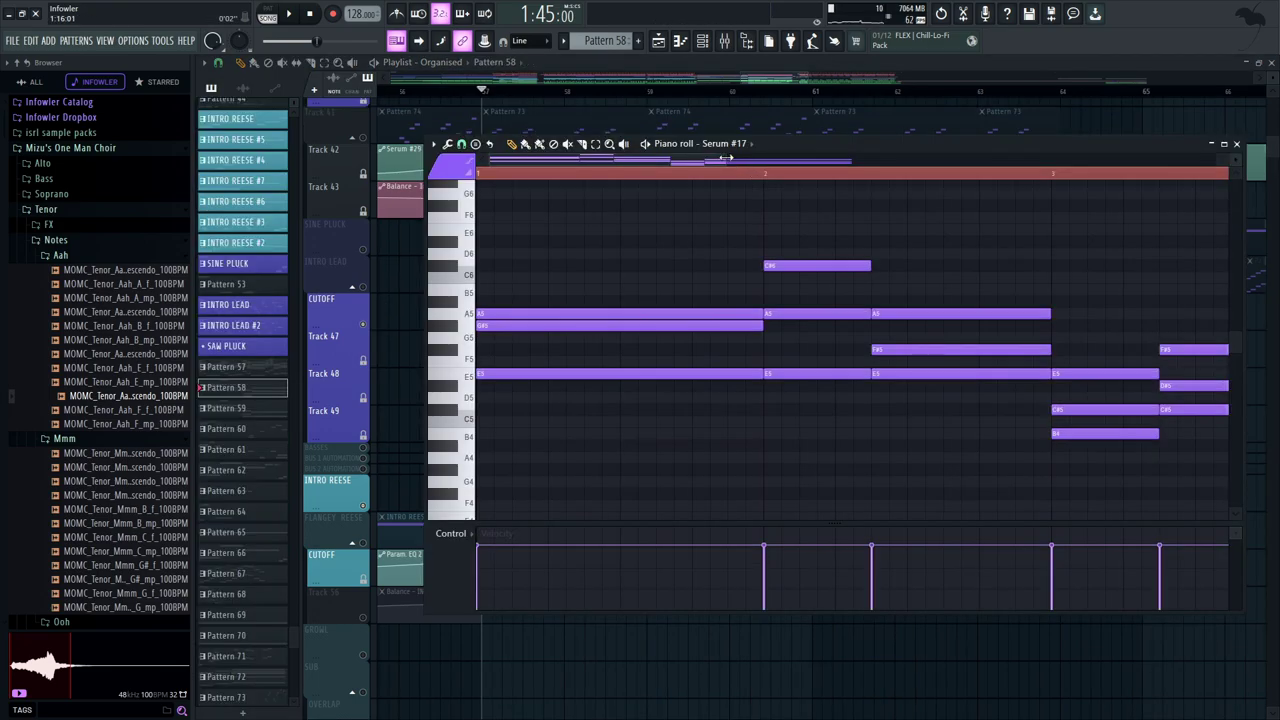
drag(726, 157, 861, 159)
drag(850, 305, 838, 306)
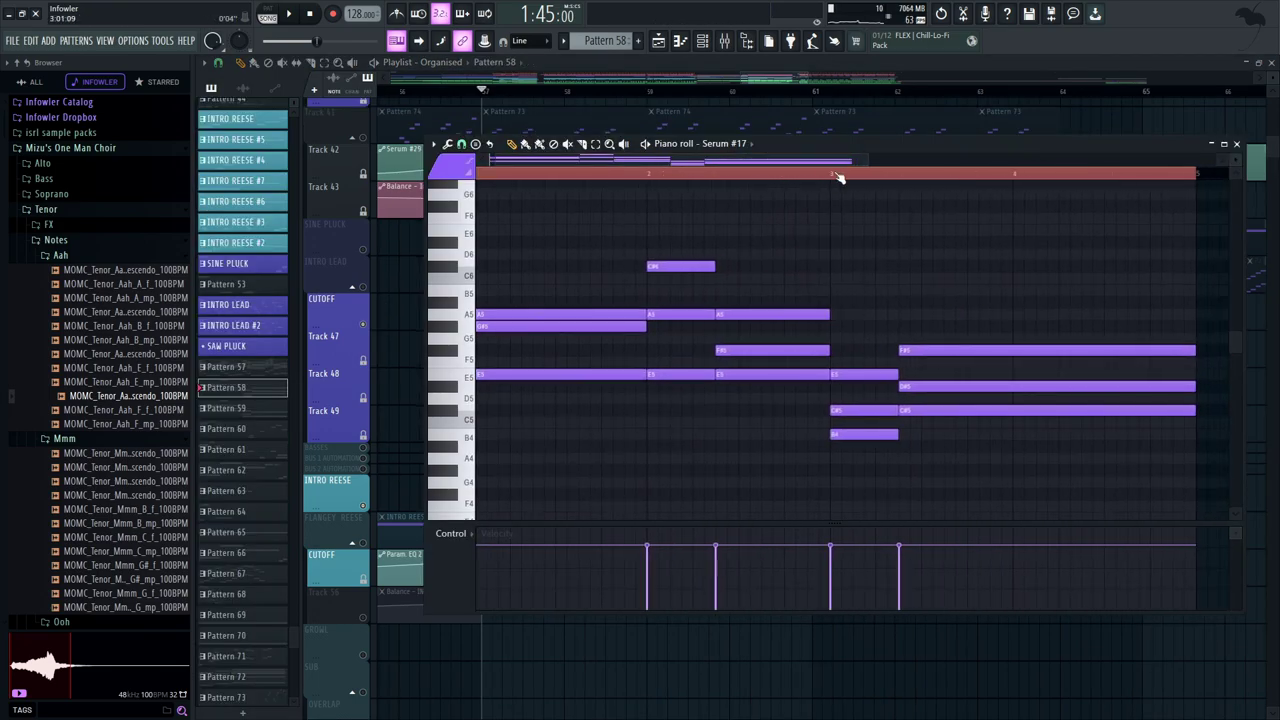
drag(878, 250, 805, 175)
drag(787, 219, 778, 262)
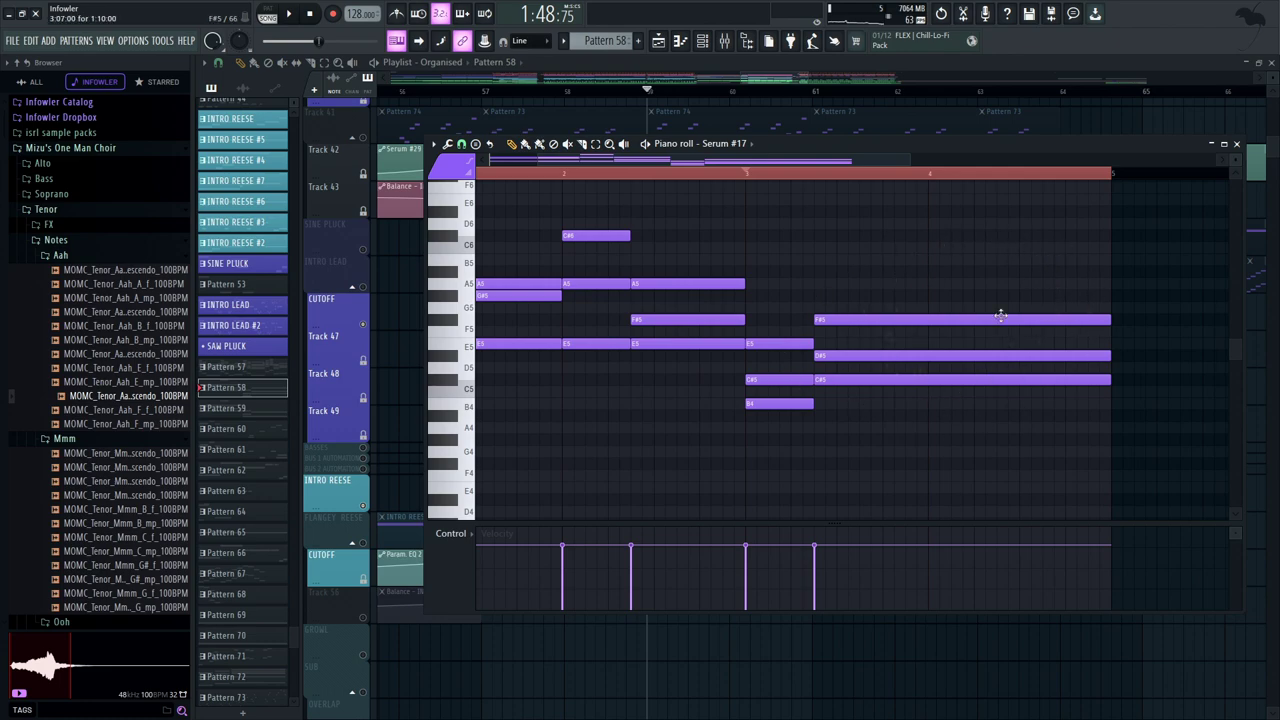
drag(1037, 278, 1134, 297)
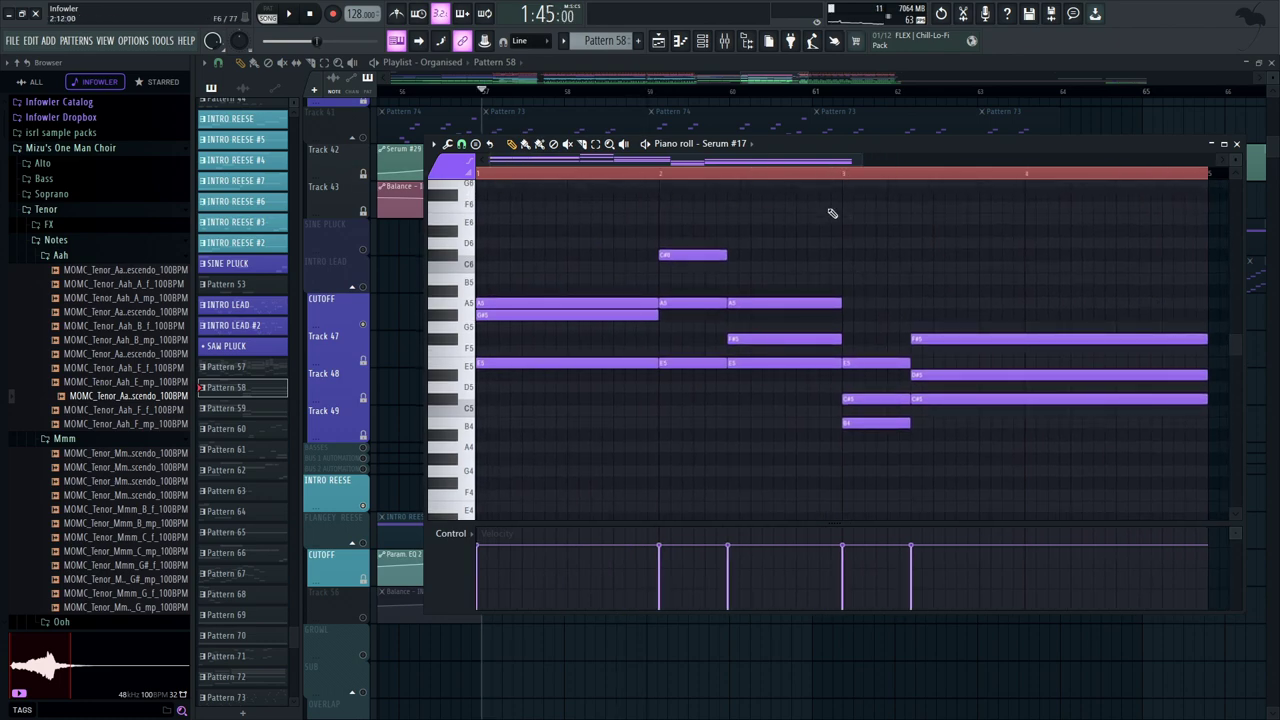
Solo FLANGEY REESE, place the playhead at bar 60 and open Pattern 61's notes in the piano roll
scroll(832, 213, up, 5)
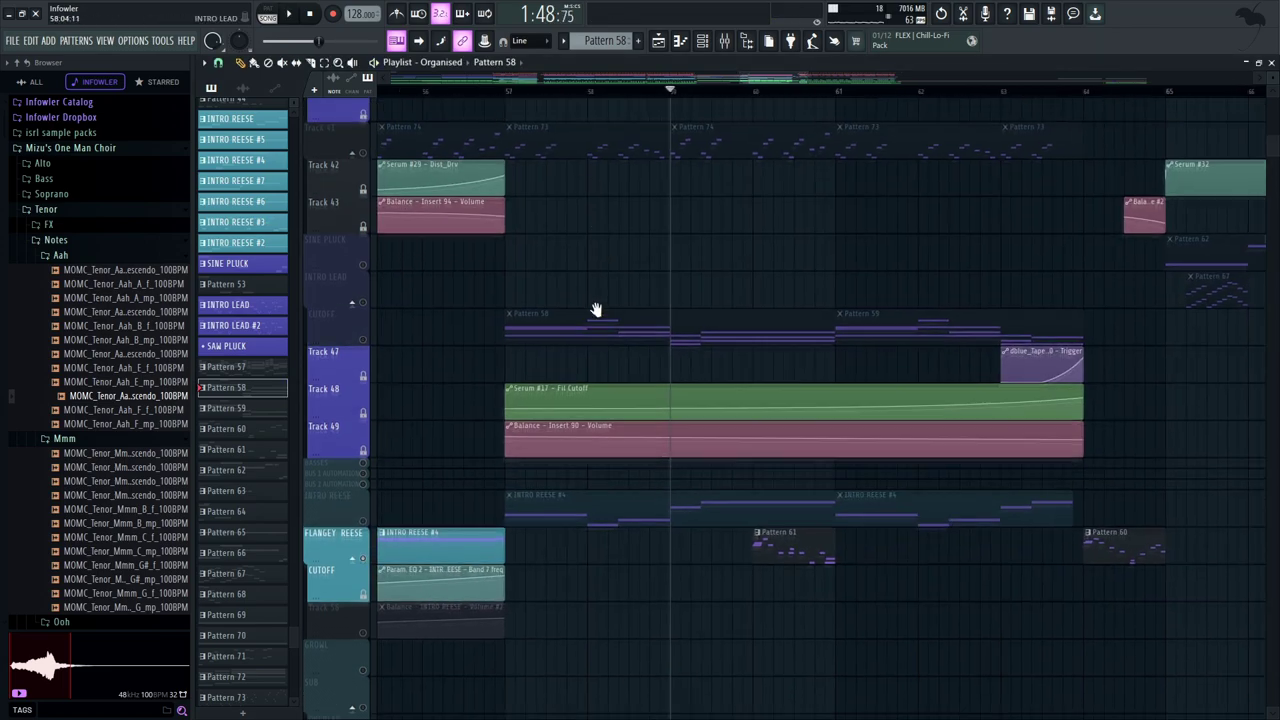
scroll(595, 309, down, 4)
click(755, 87)
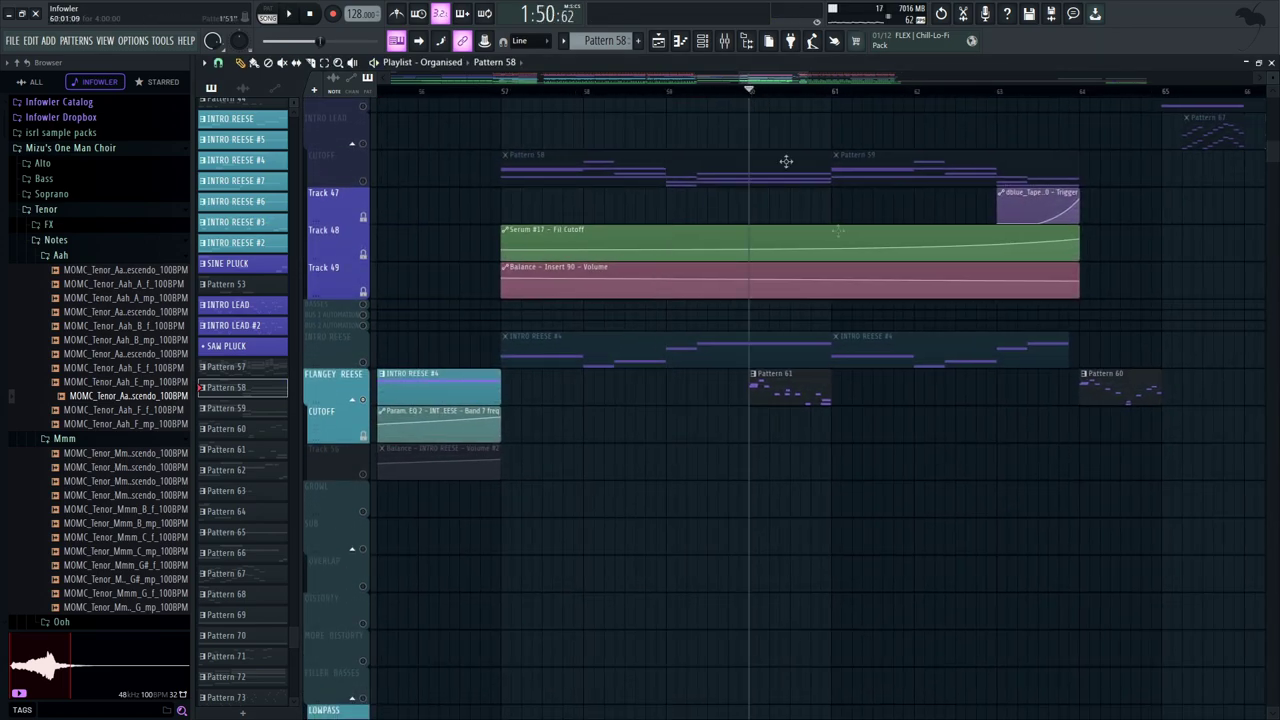
scroll(778, 340, up, 3)
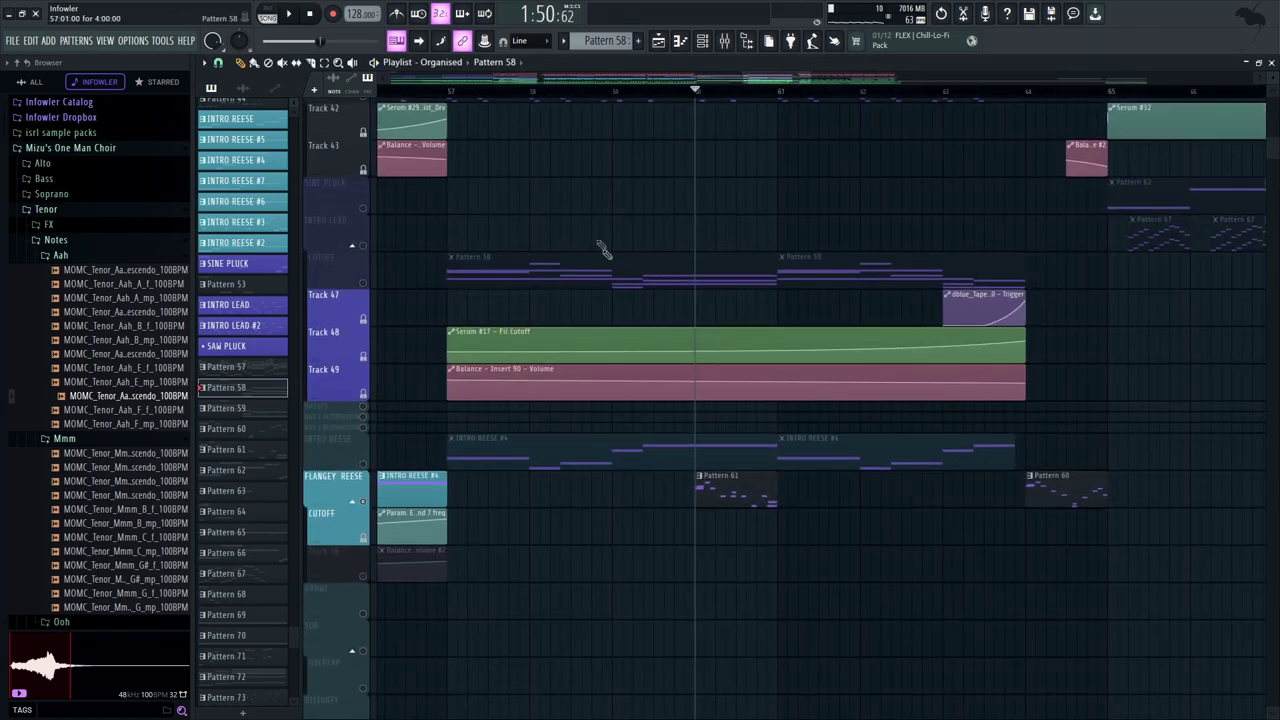
scroll(723, 346, down, 5)
double_click(720, 266)
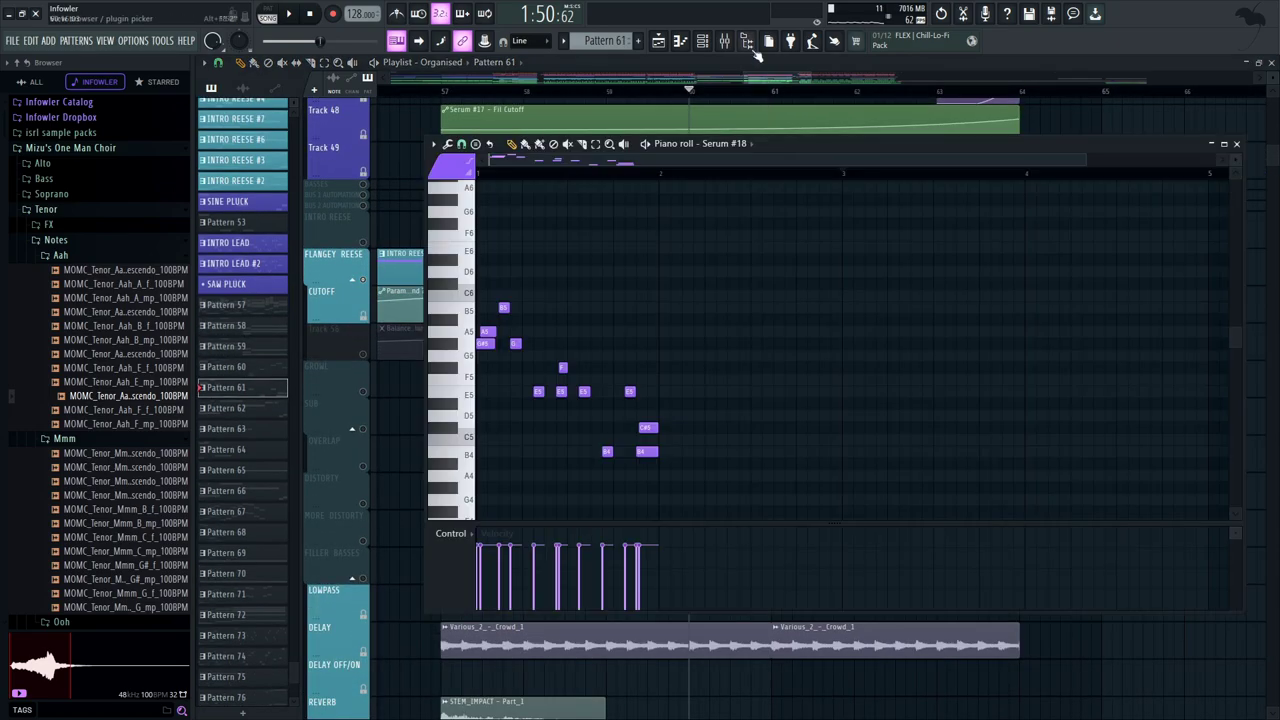
Inspect Serum #18's chiptune melody preset and its mixer effects on Insert 37, then return to the playlist
click(706, 47)
drag(535, 205, 540, 502)
drag(808, 128, 734, 144)
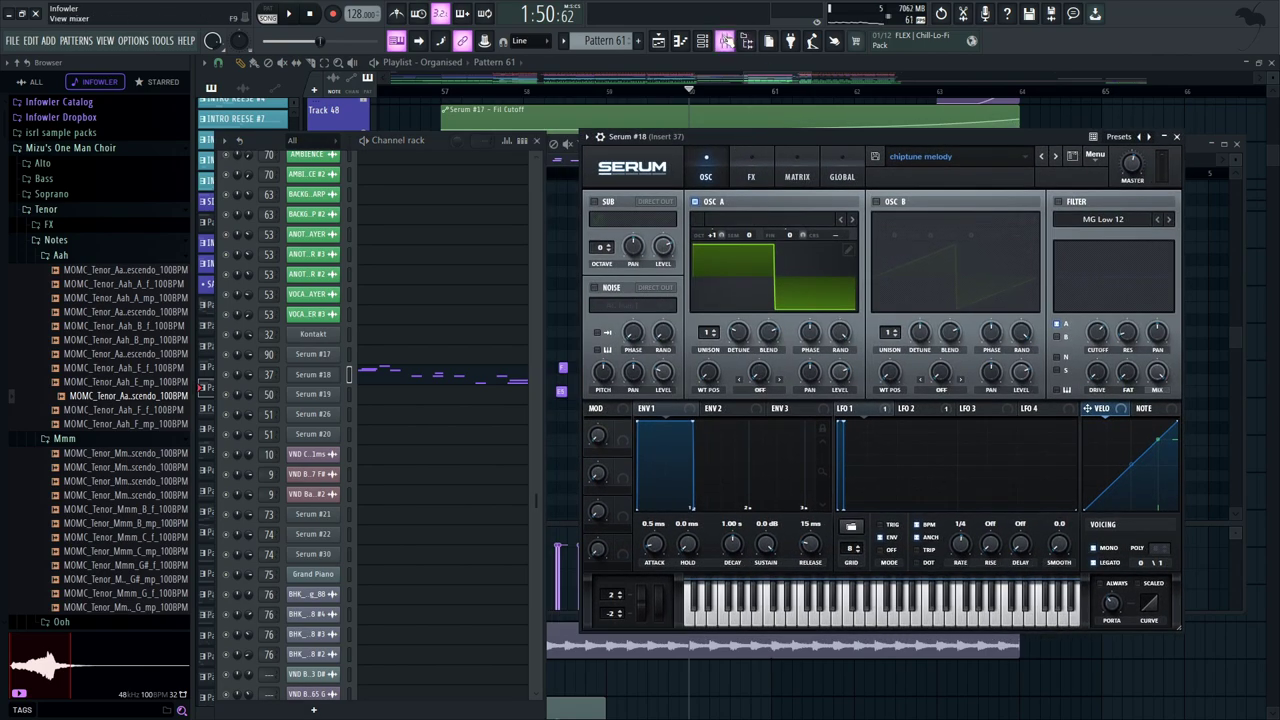
click(725, 40)
key(space)
scroll(540, 343, left, 5)
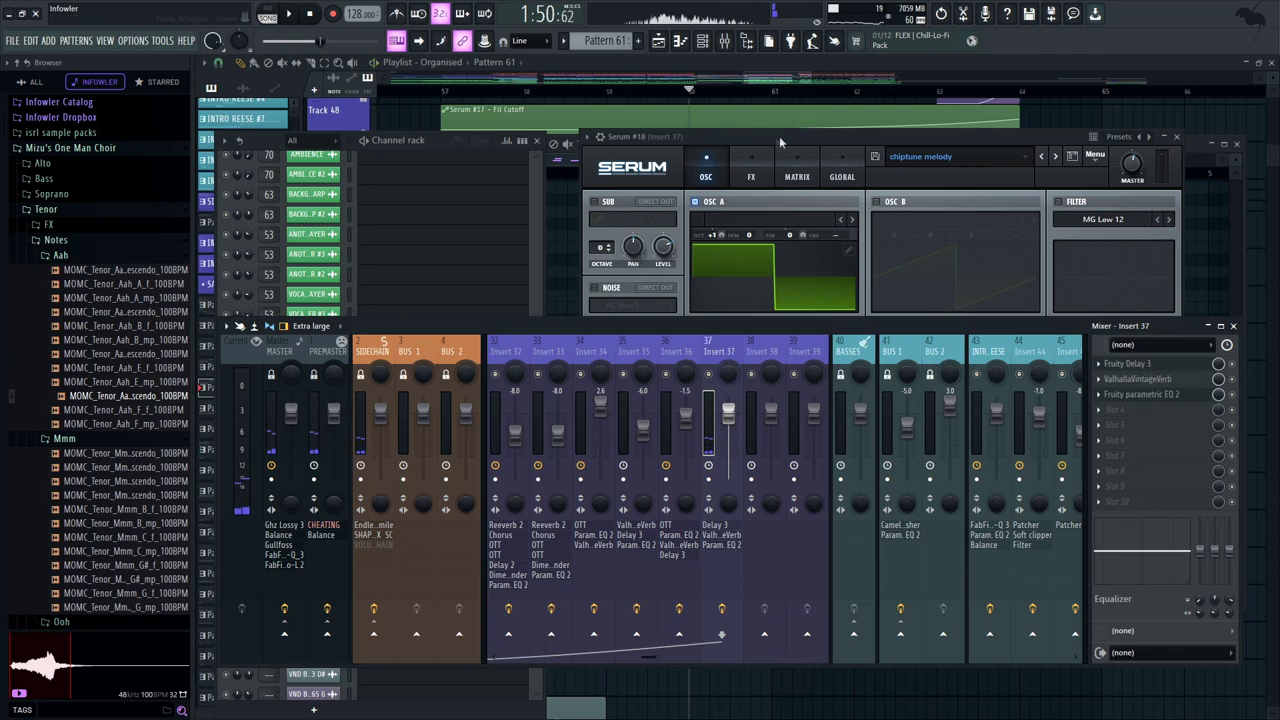
key(F7)
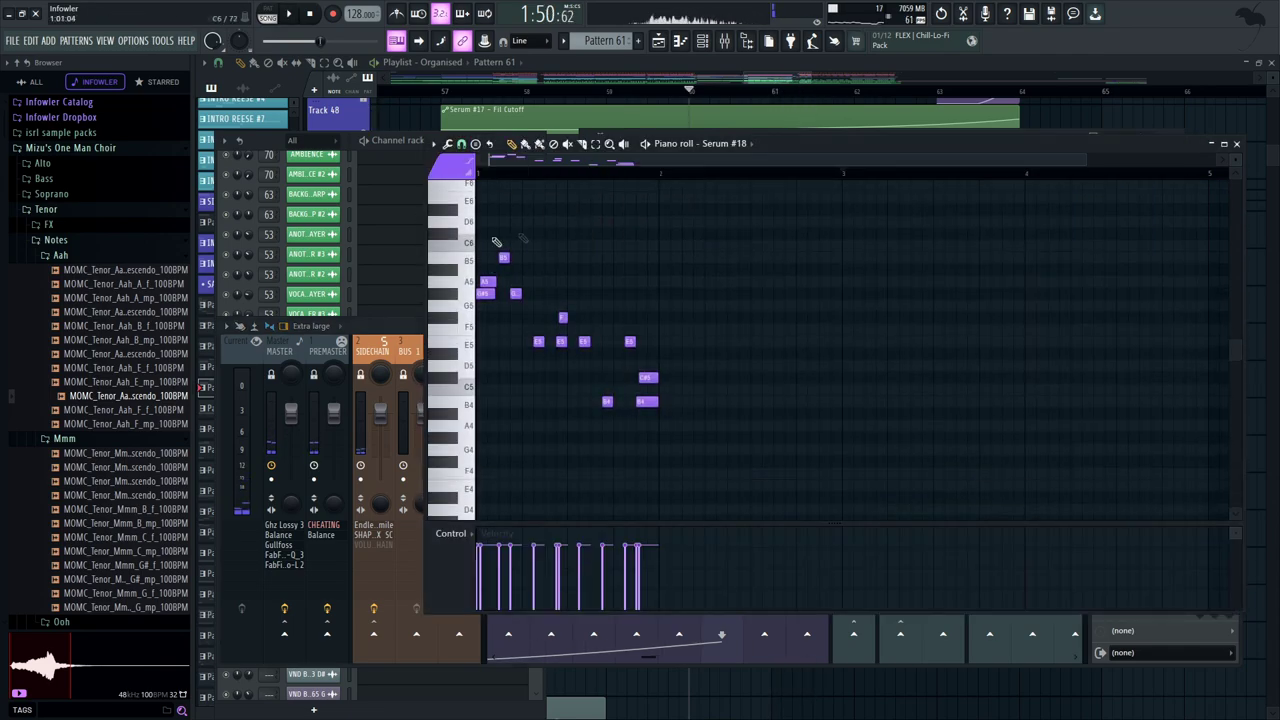
click(757, 62)
End the FLANGEY REESE solo and play the full mix through bar 62, looking over the tracks
scroll(783, 340, down, 10)
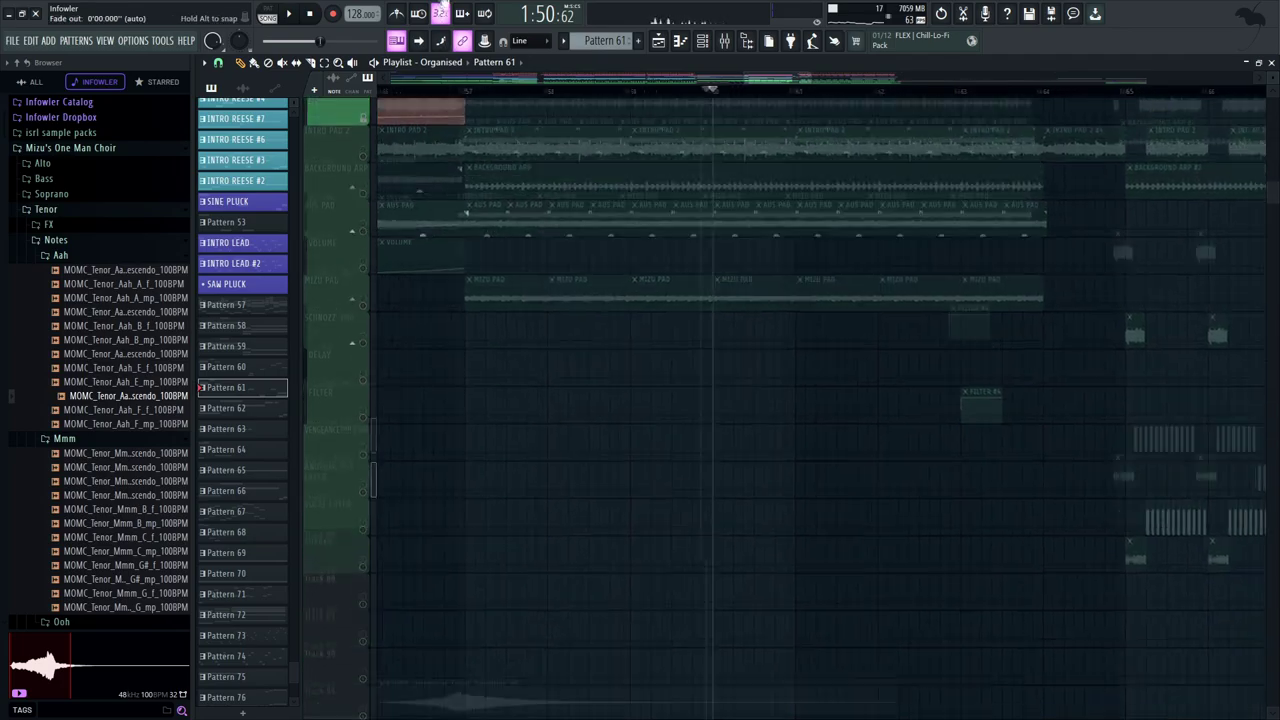
scroll(480, 300, up, 4)
right_click(364, 302)
scroll(600, 400, down, 10)
key(space)
scroll(620, 400, up, 8)
scroll(634, 655, up, 10)
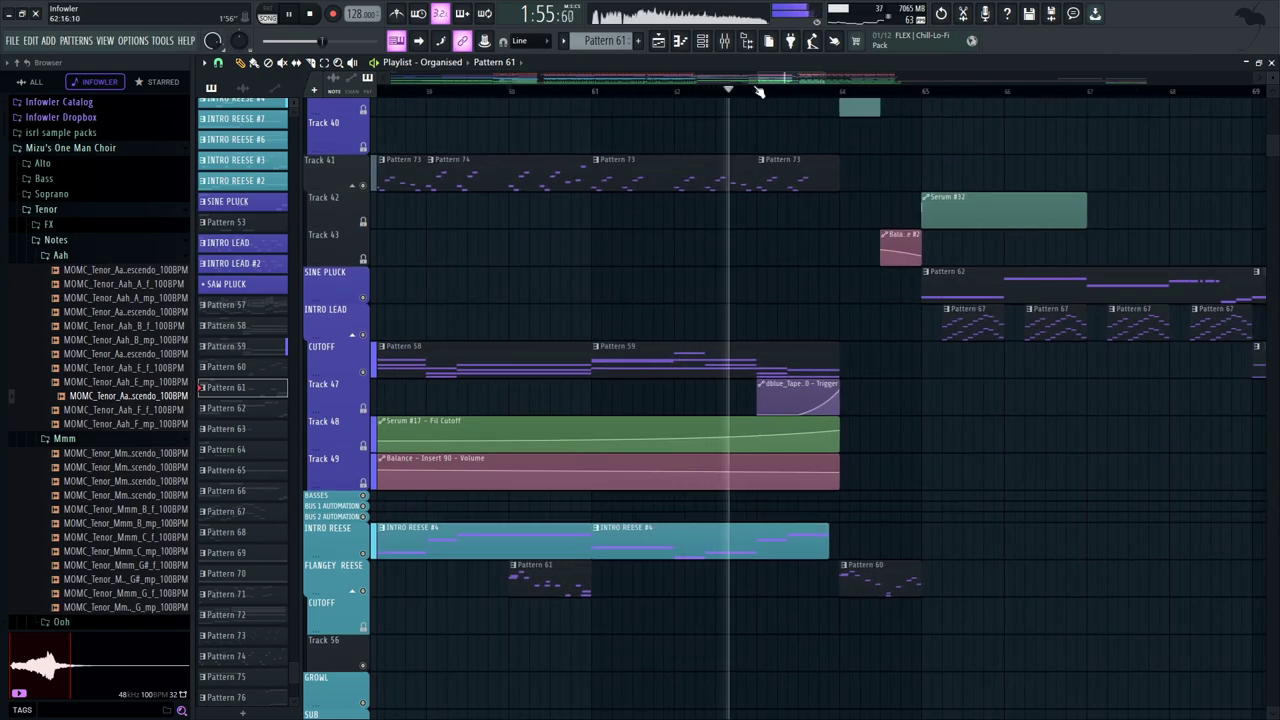
Solo the CUTOFF chord track, play it through the dblue_Tape trigger automation at bar 63, and restore all tracks
right_click(364, 373)
scroll(669, 309, down, 3)
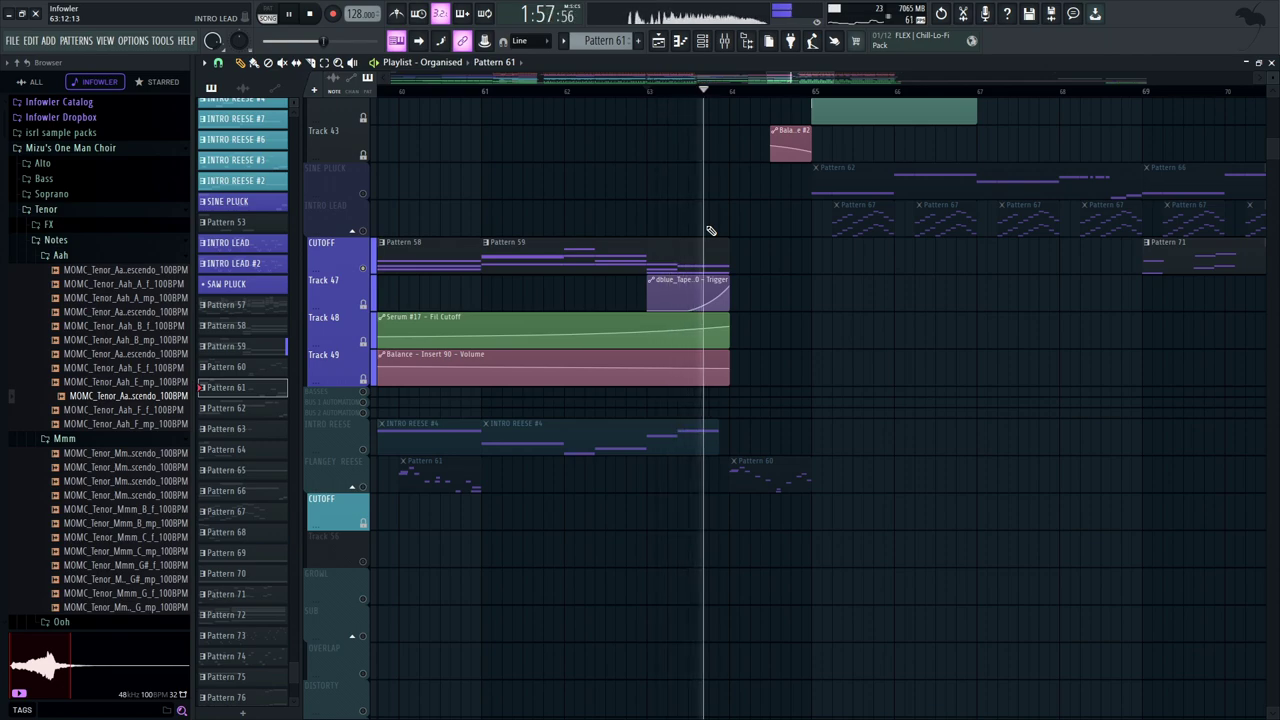
key(space)
right_click(363, 487)
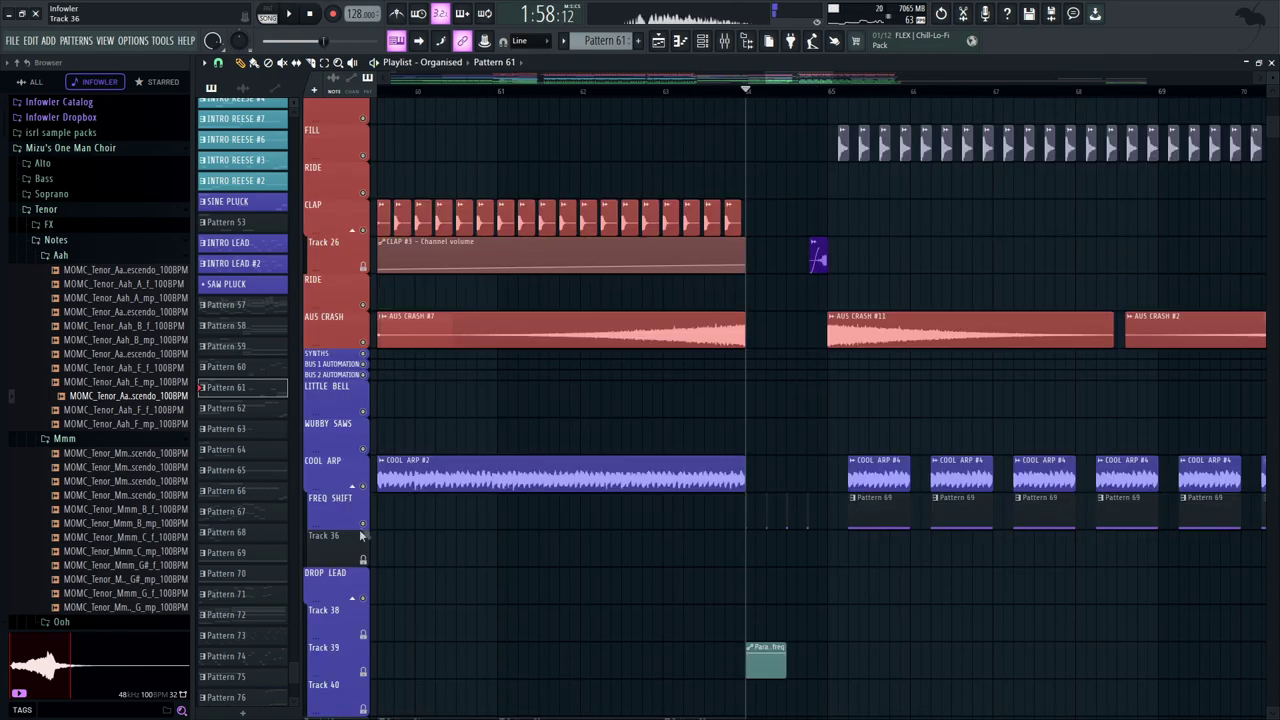
Solo the FREQ SHIFT track to show its short clips at bar 64, and end the solo
right_click(363, 526)
drag(552, 548, 547, 443)
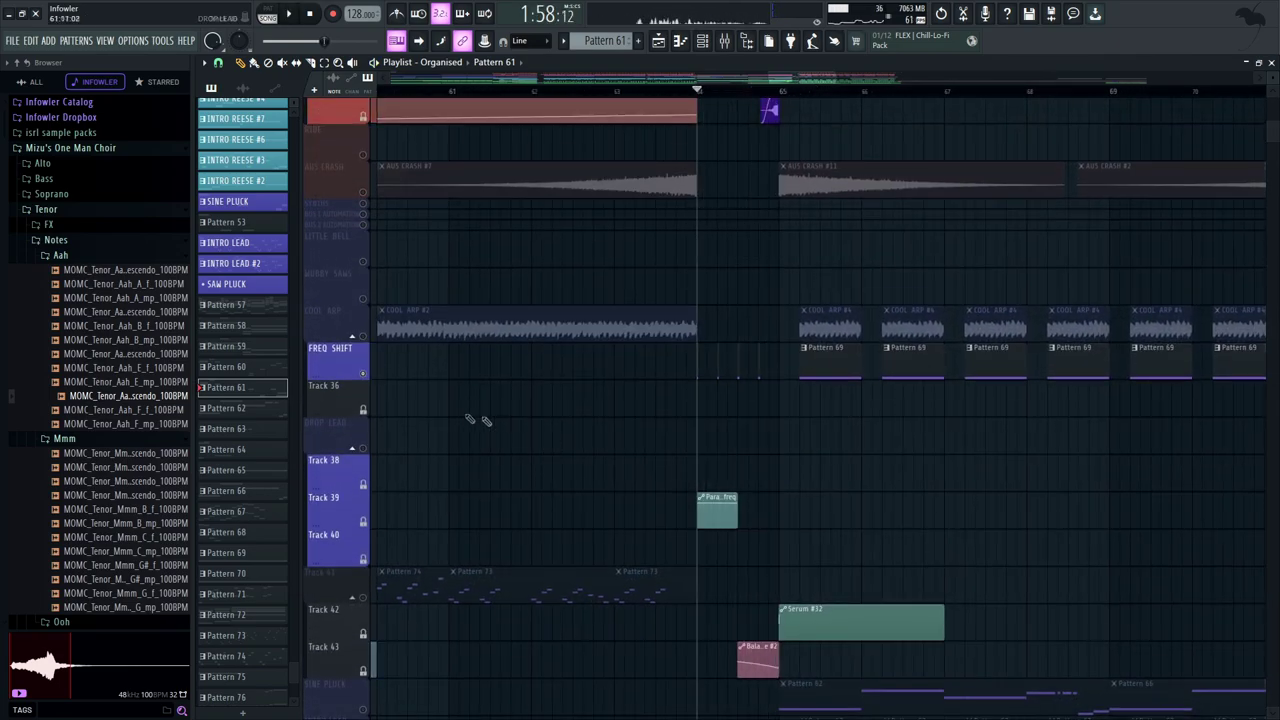
right_click(363, 373)
Play the full mix from just before bar 64 into the transition leading to bar 65, and stop
drag(577, 266, 543, 440)
click(620, 91)
drag(659, 260, 827, 291)
key(space)
scroll(527, 290, up, 4)
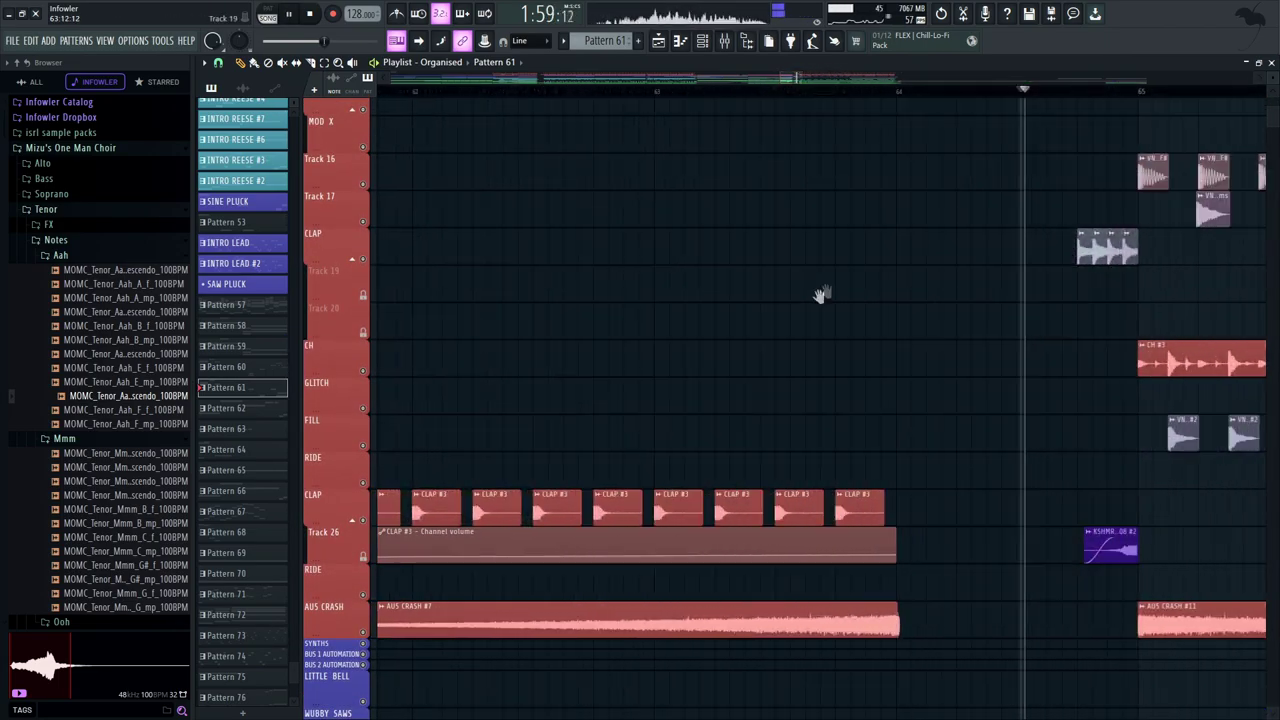
key(space)
Solo the upper CLAP track and open its KSHMR Tom - Studio fill clips before bar 65 to check their samples
drag(702, 233, 539, 231)
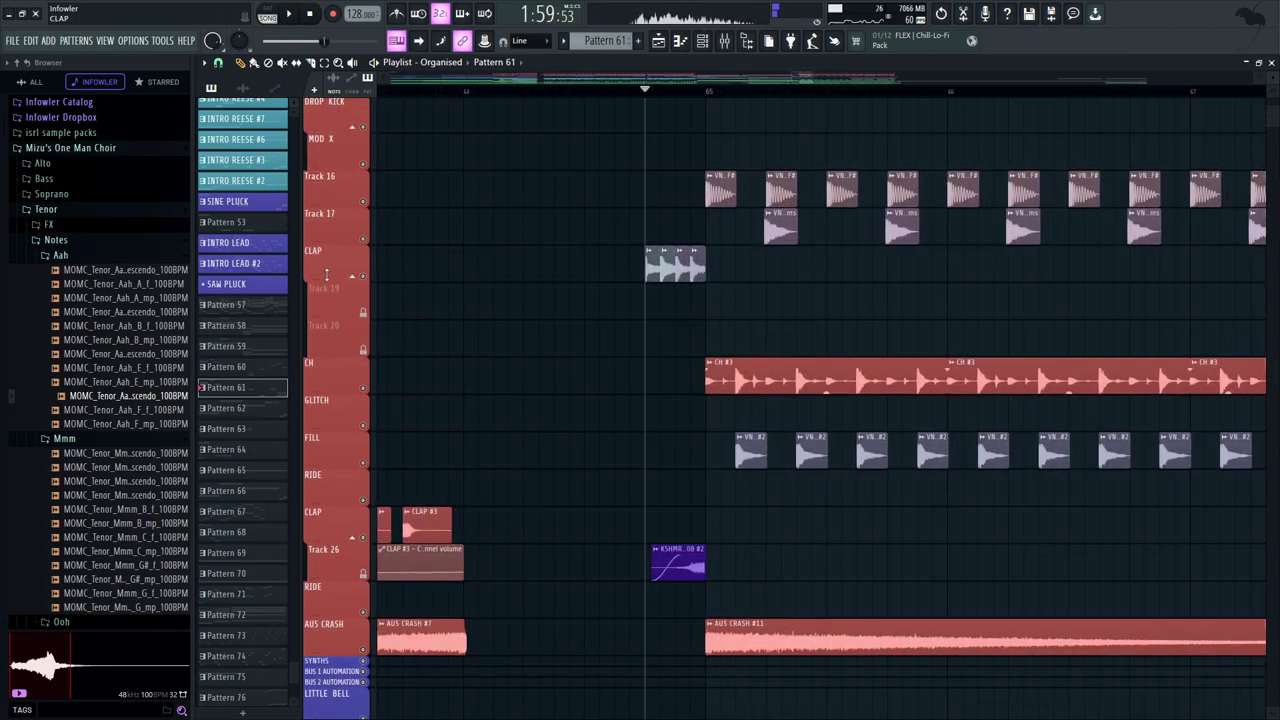
right_click(366, 275)
double_click(649, 274)
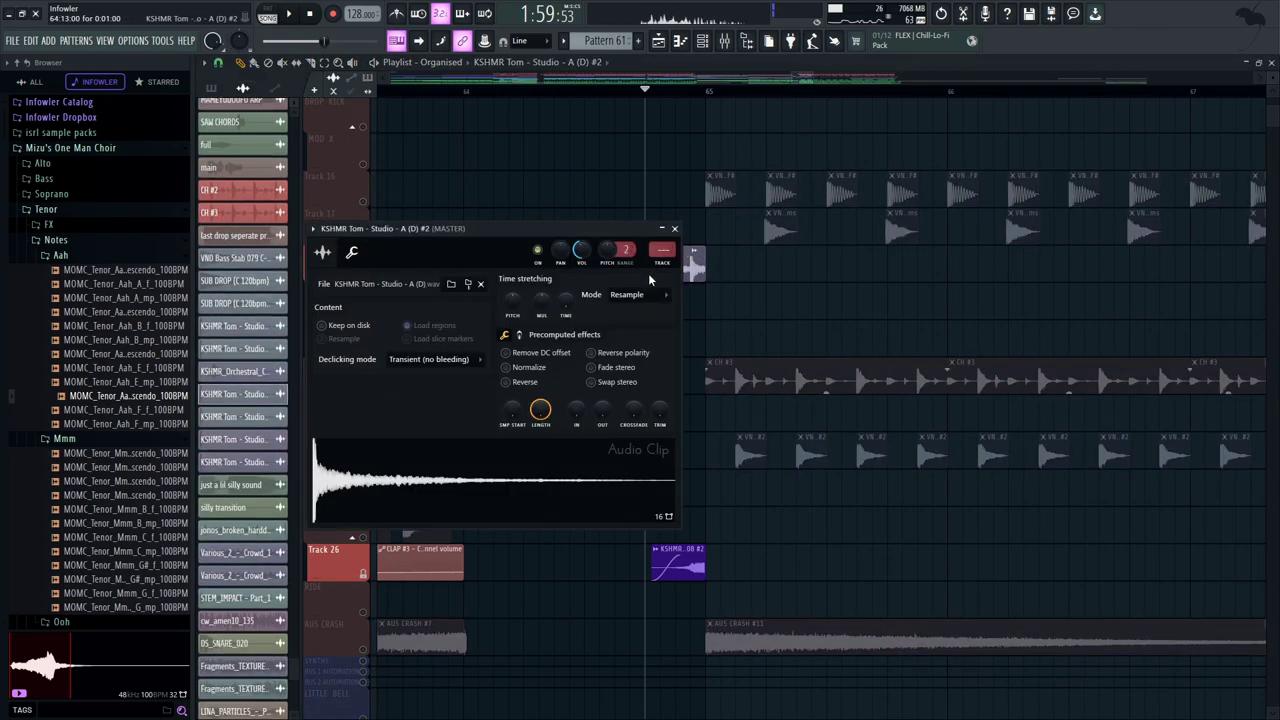
key(Escape)
drag(669, 270, 673, 271)
click(673, 271)
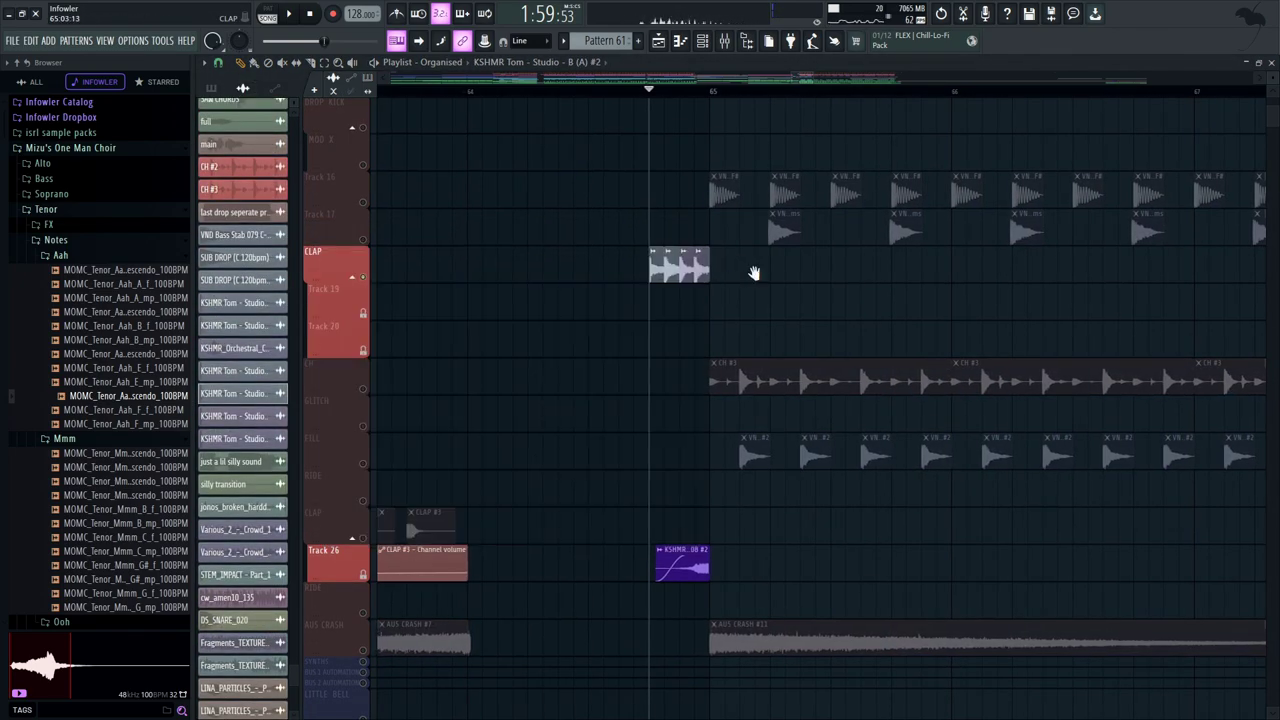
Open the KSHMR_Mini_Sweep_08 clip on Track 26 before bar 65 to check its sample, and restore all tracks
scroll(718, 348, down, 4)
double_click(718, 348)
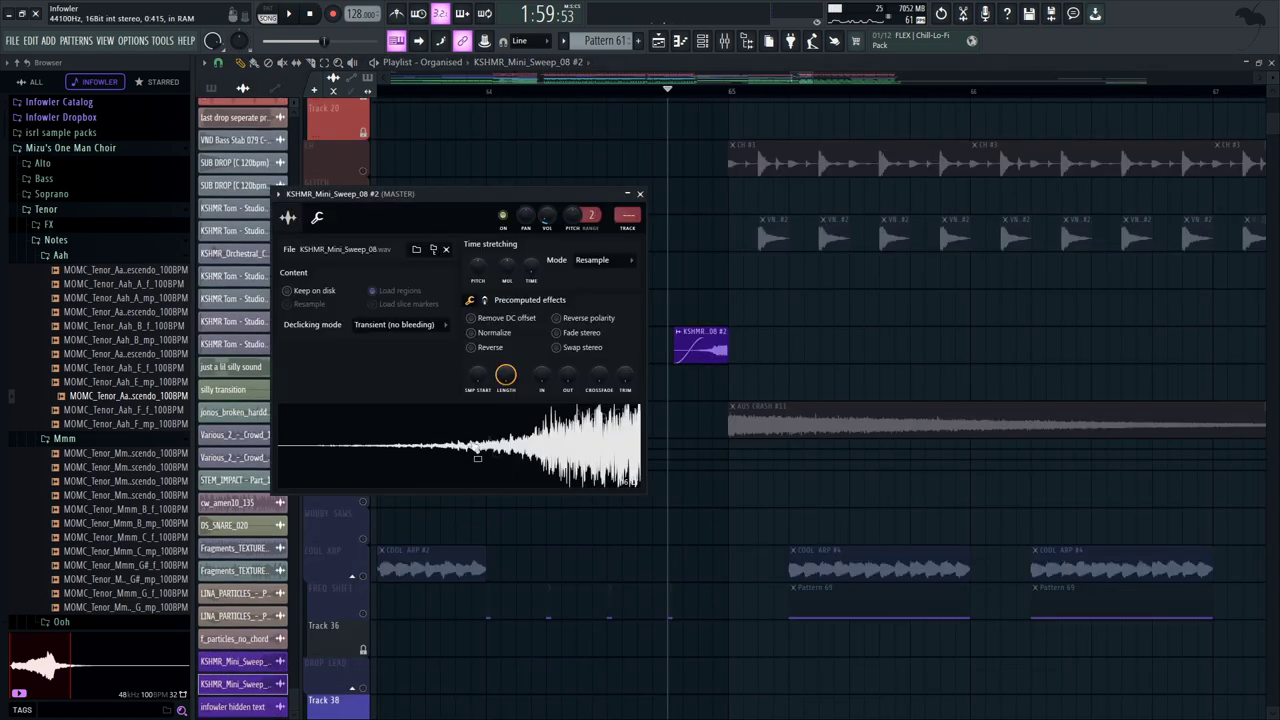
click(611, 207)
scroll(611, 207, down, 6)
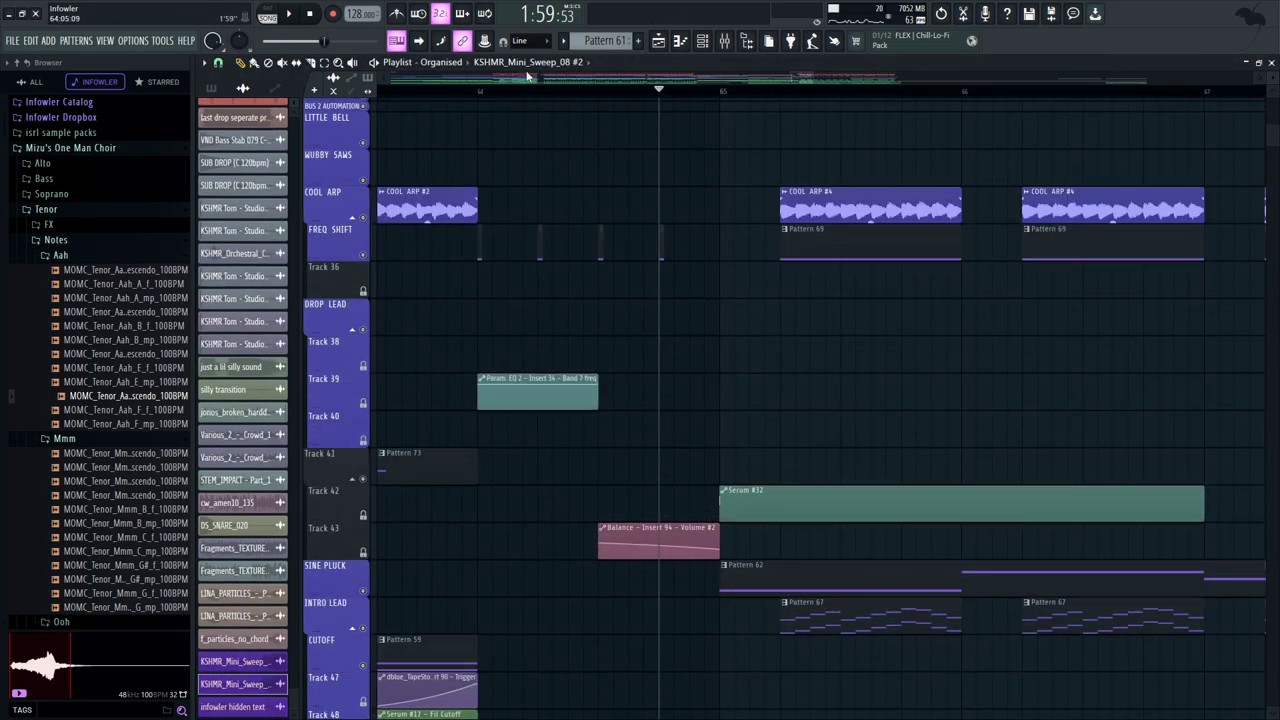
Survey the arrangement from the build at bar 49 through the drop at bars 65 to 80, and play from bar 65
drag(812, 81, 932, 148)
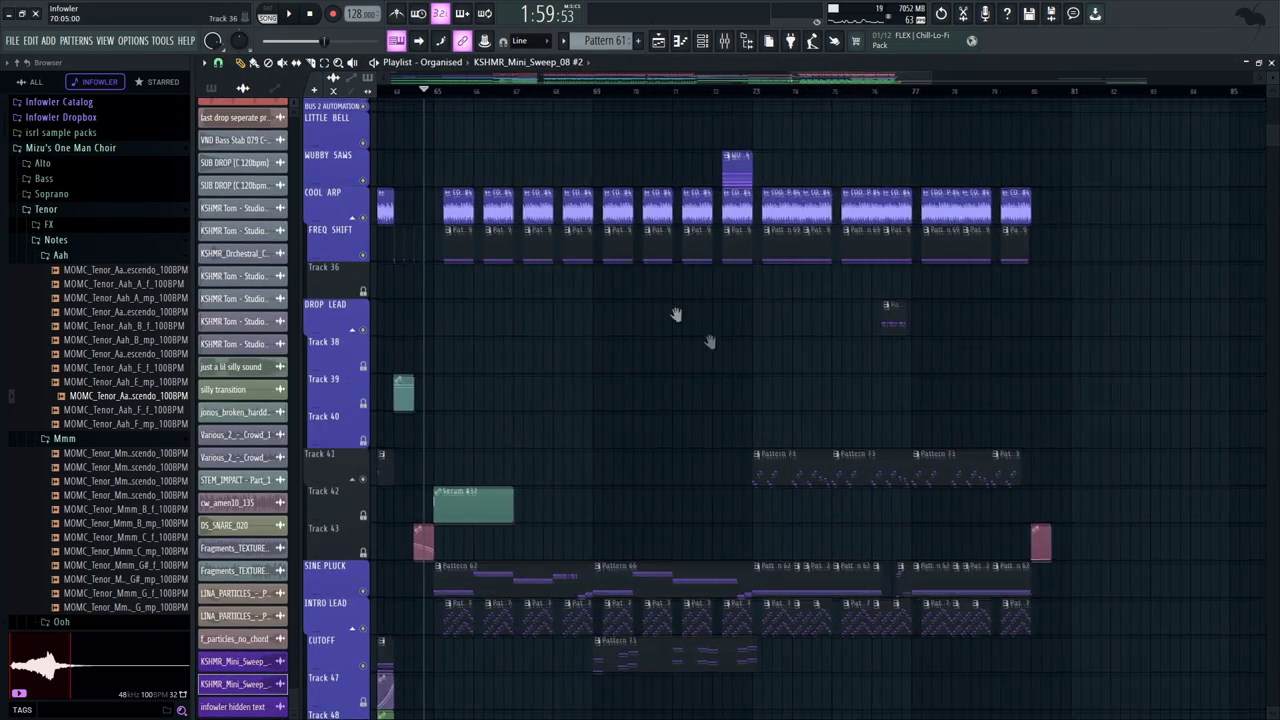
drag(656, 293, 832, 447)
scroll(760, 449, up, 8)
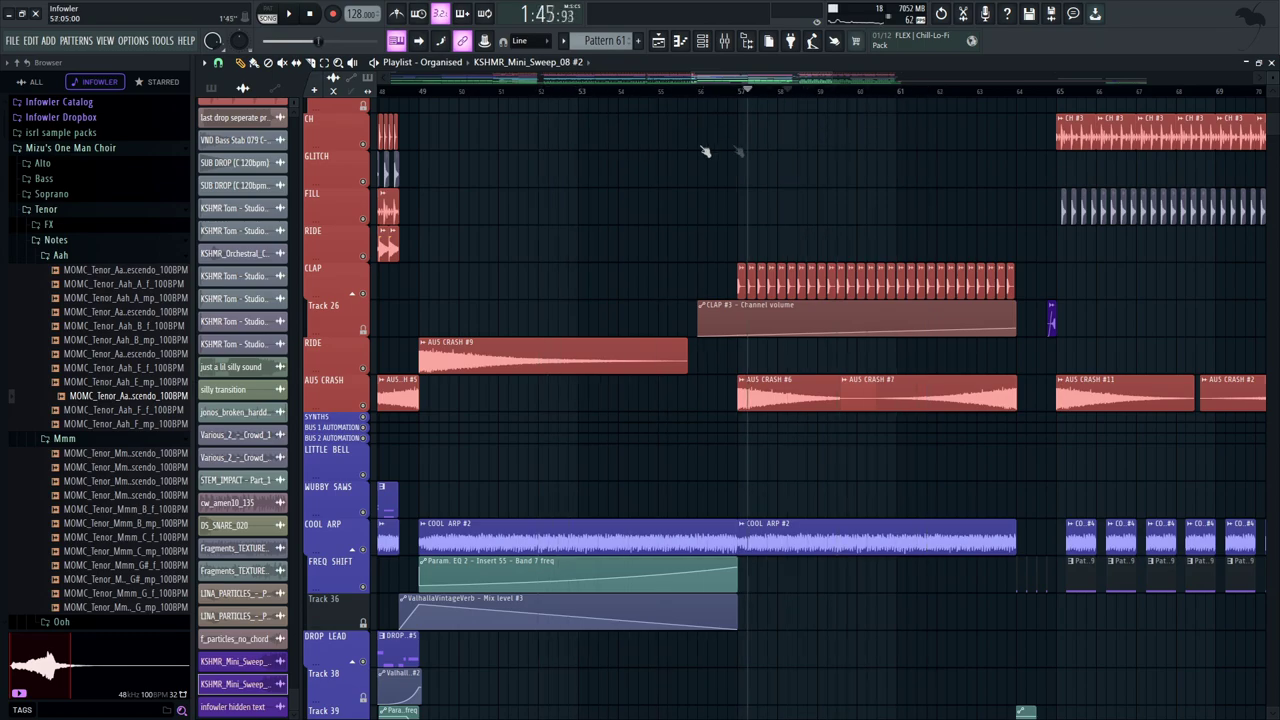
drag(919, 339, 586, 441)
drag(940, 406, 709, 405)
drag(842, 418, 757, 440)
key(space)
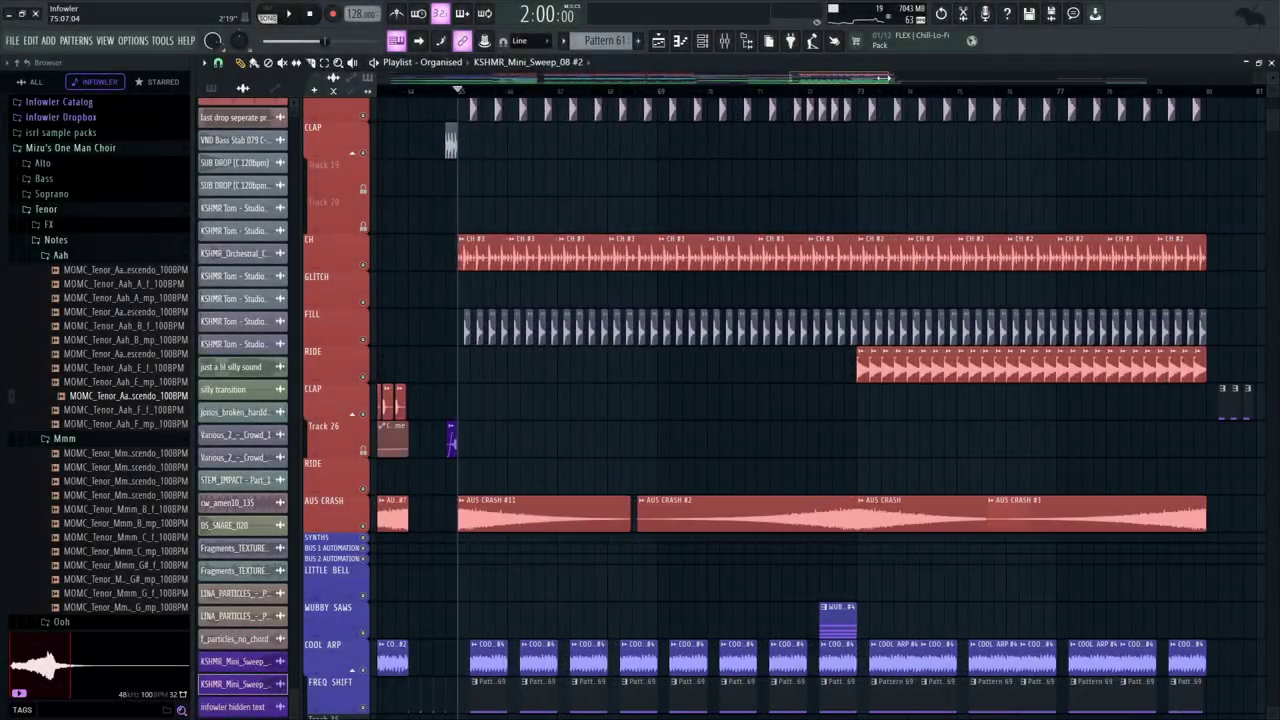
Solo the Track 16 drums at bar 65 together with Track 17, CH and FILL
drag(884, 77, 841, 78)
drag(768, 194, 819, 341)
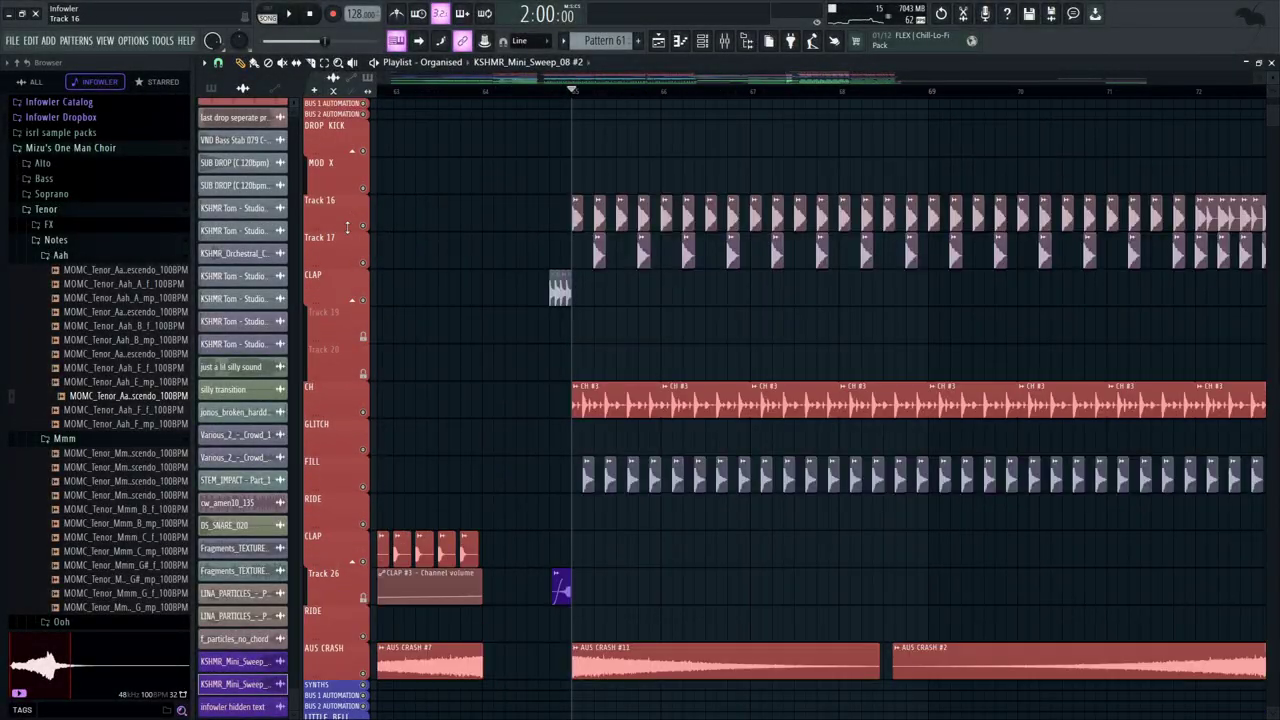
right_click(363, 226)
click(364, 413)
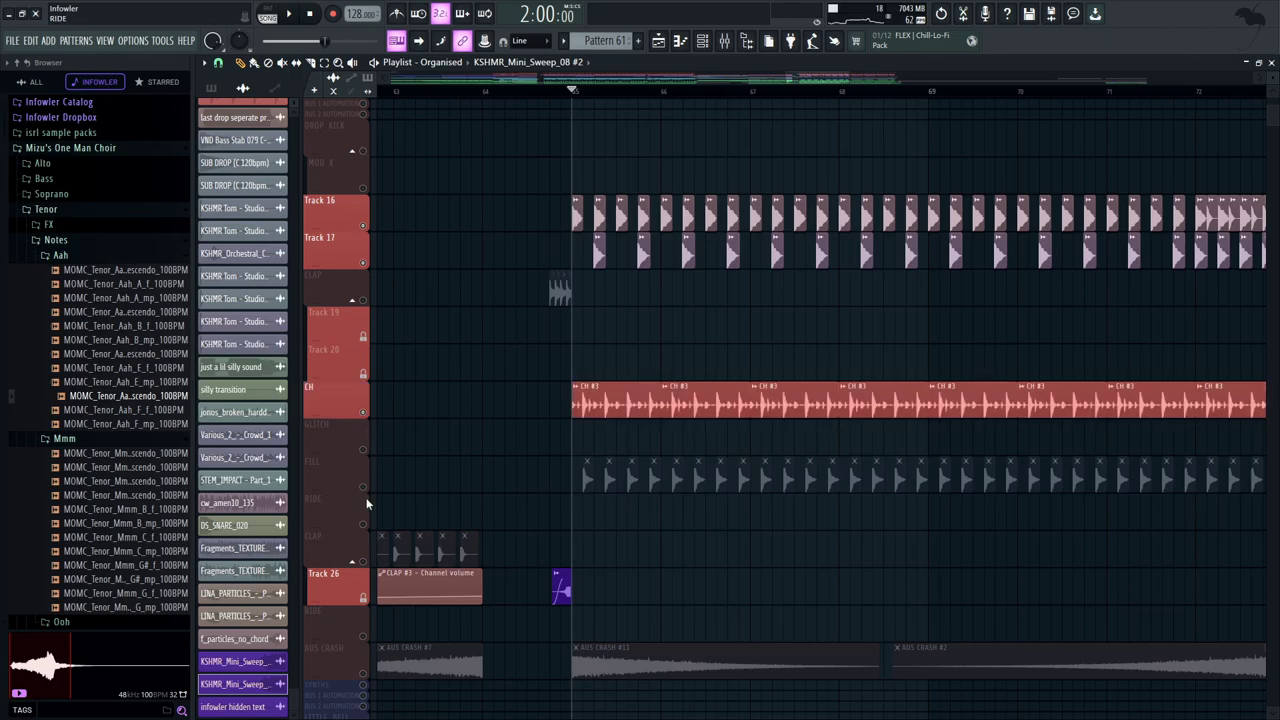
click(365, 487)
Open a Track 16 kick clip, add the RIDE, lower CLAP and AUS CRASH tracks to the solo, and play the drums from bar 65
double_click(578, 226)
drag(612, 155, 584, 390)
drag(538, 450, 460, 40)
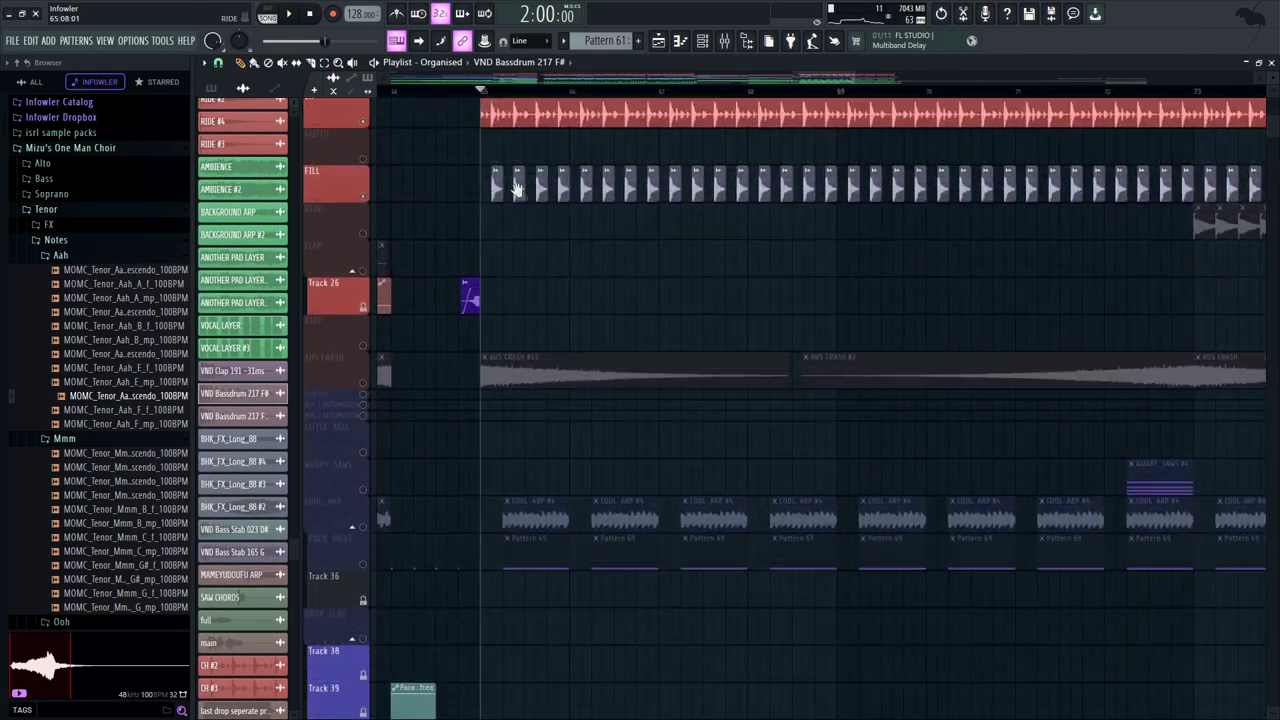
drag(706, 226, 674, 586)
key(space)
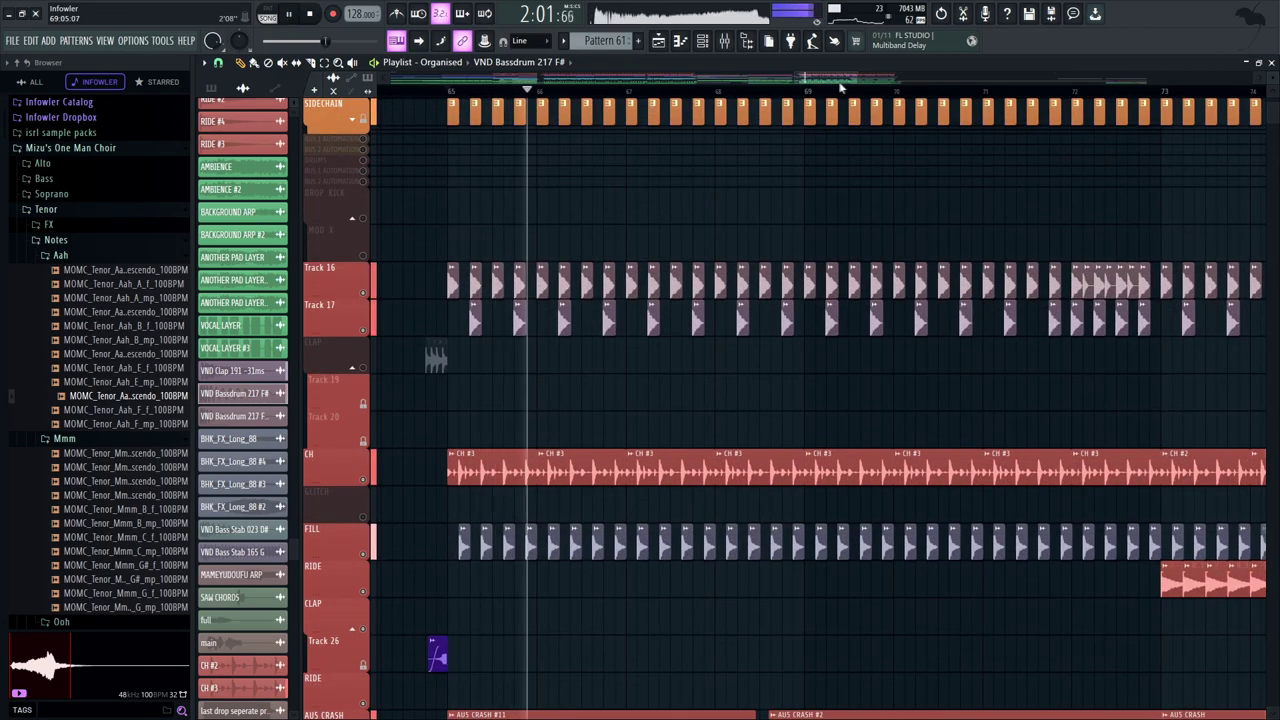
drag(858, 79, 866, 79)
drag(843, 457, 853, 343)
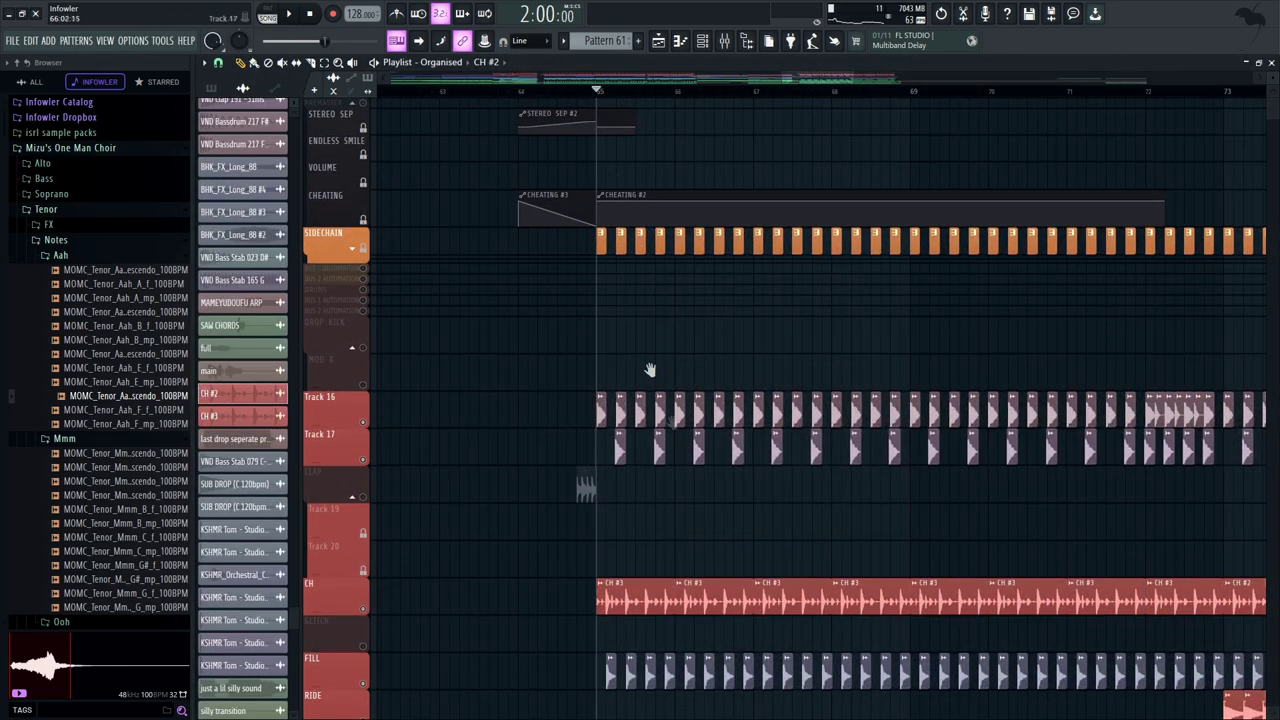
Open the kick clip on Track 16 and the clap clip on Track 17 to check their samples
drag(650, 370, 580, 534)
double_click(552, 264)
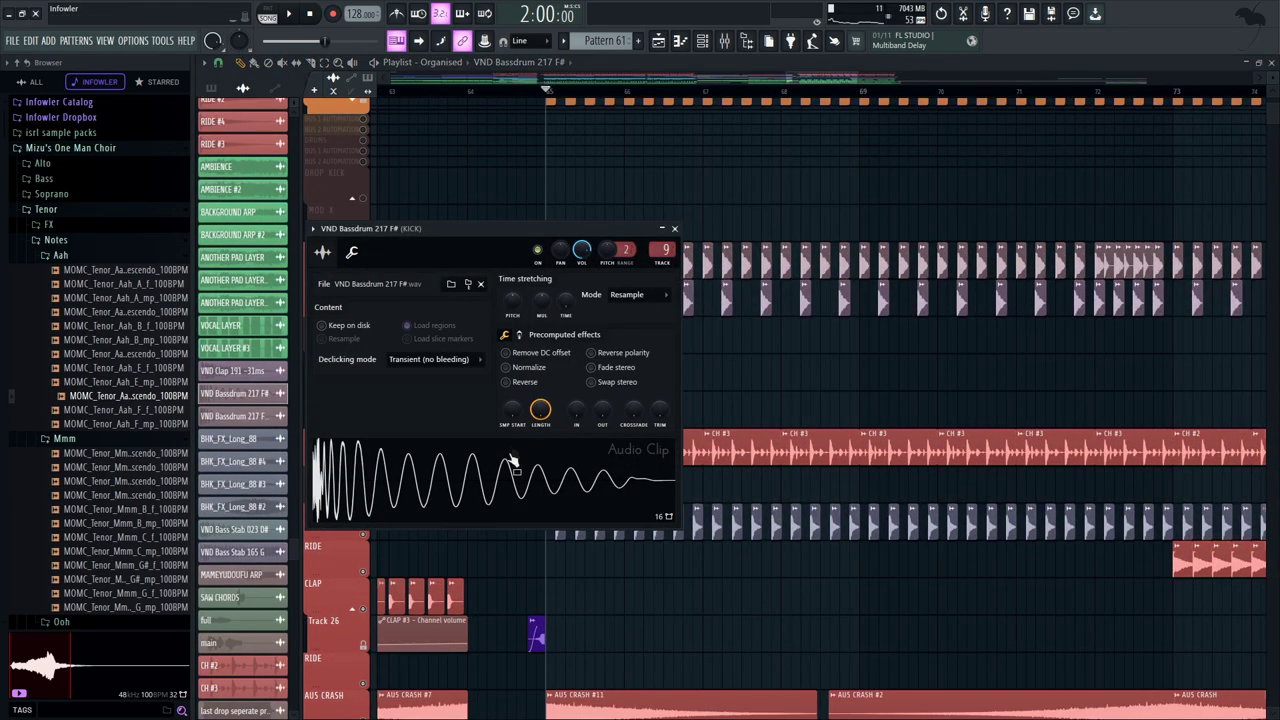
key(Escape)
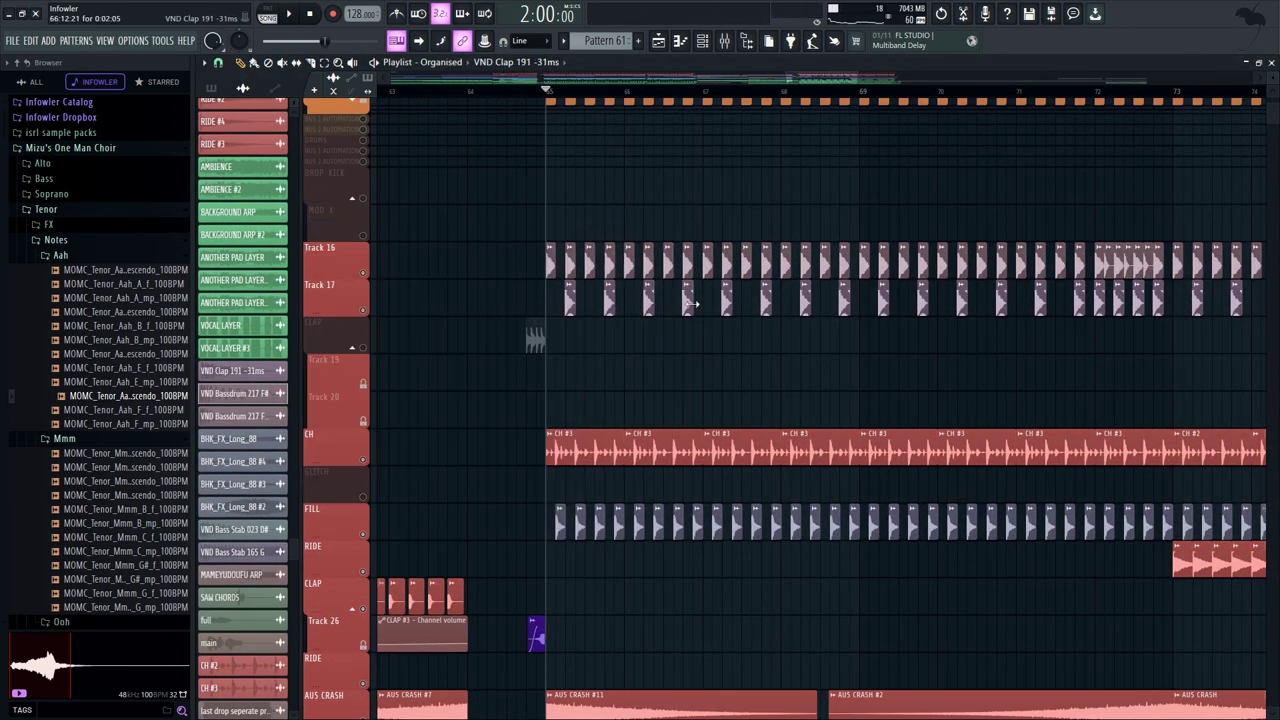
double_click(690, 302)
key(Escape)
Restore all tracks and look over the synth layers of the drop from bar 65
drag(641, 600, 571, 209)
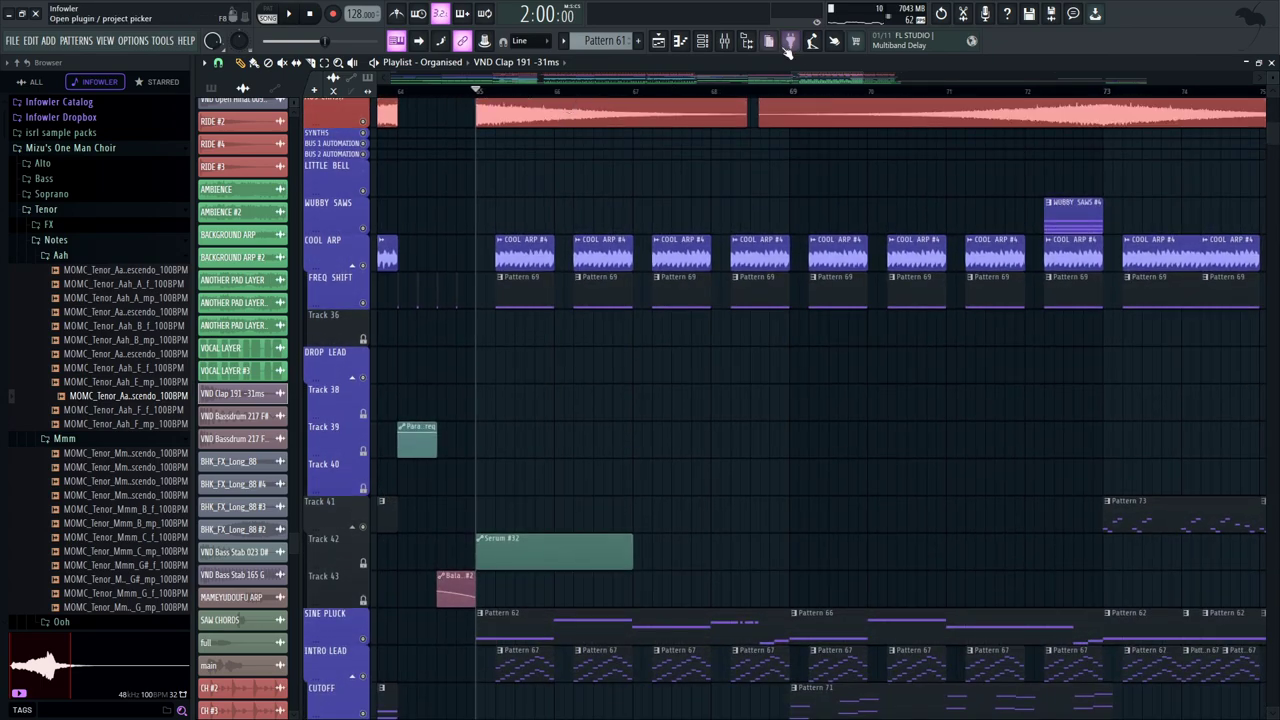
drag(865, 76, 897, 80)
drag(932, 344, 967, 312)
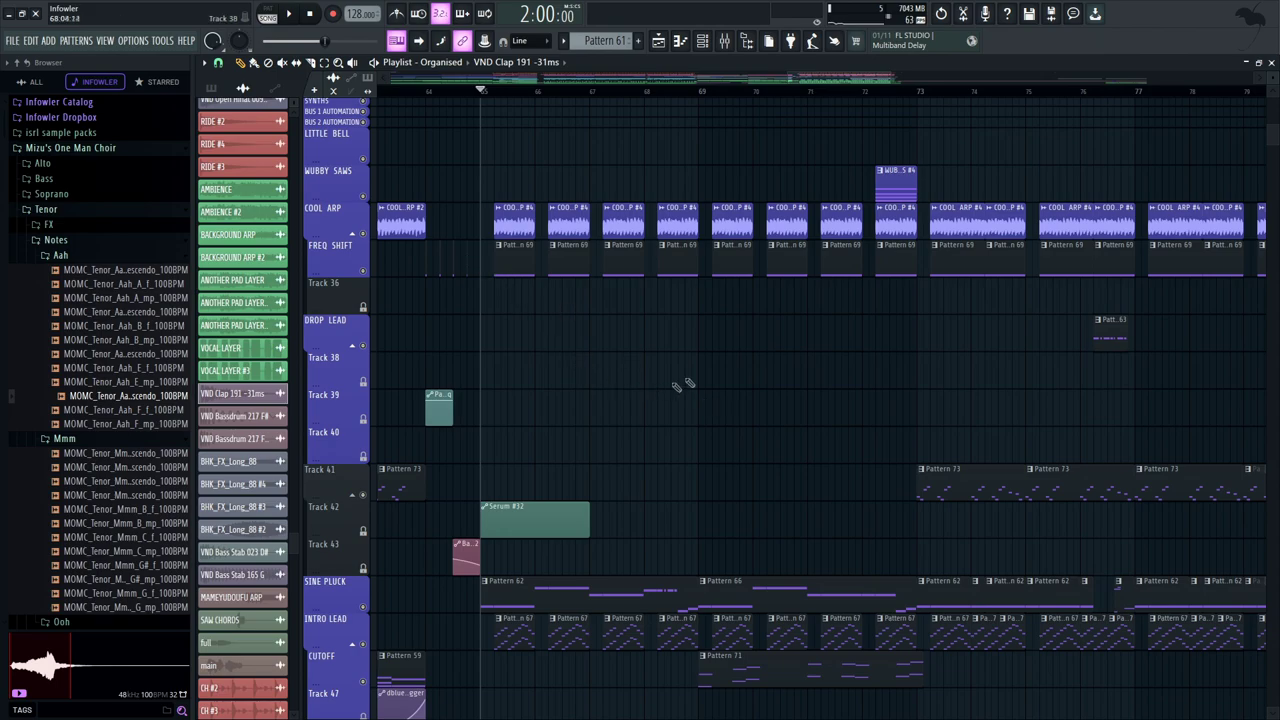
drag(743, 382, 785, 390)
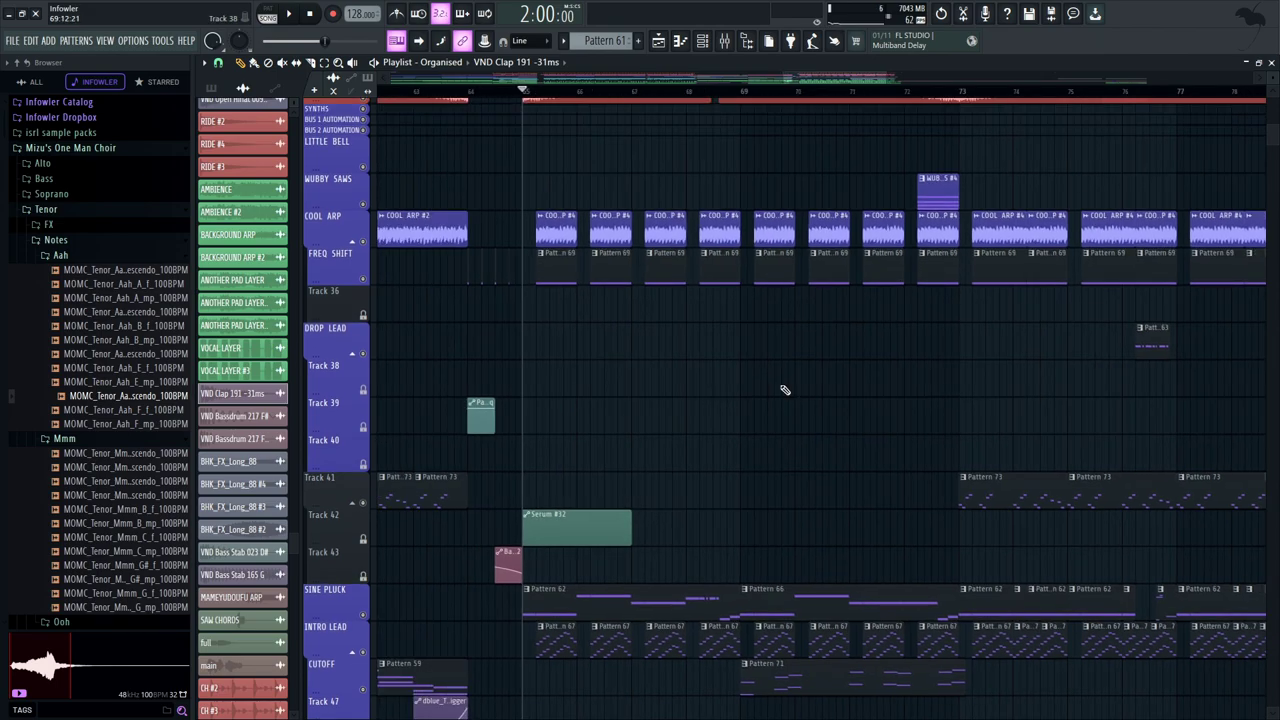
drag(596, 256, 568, 350)
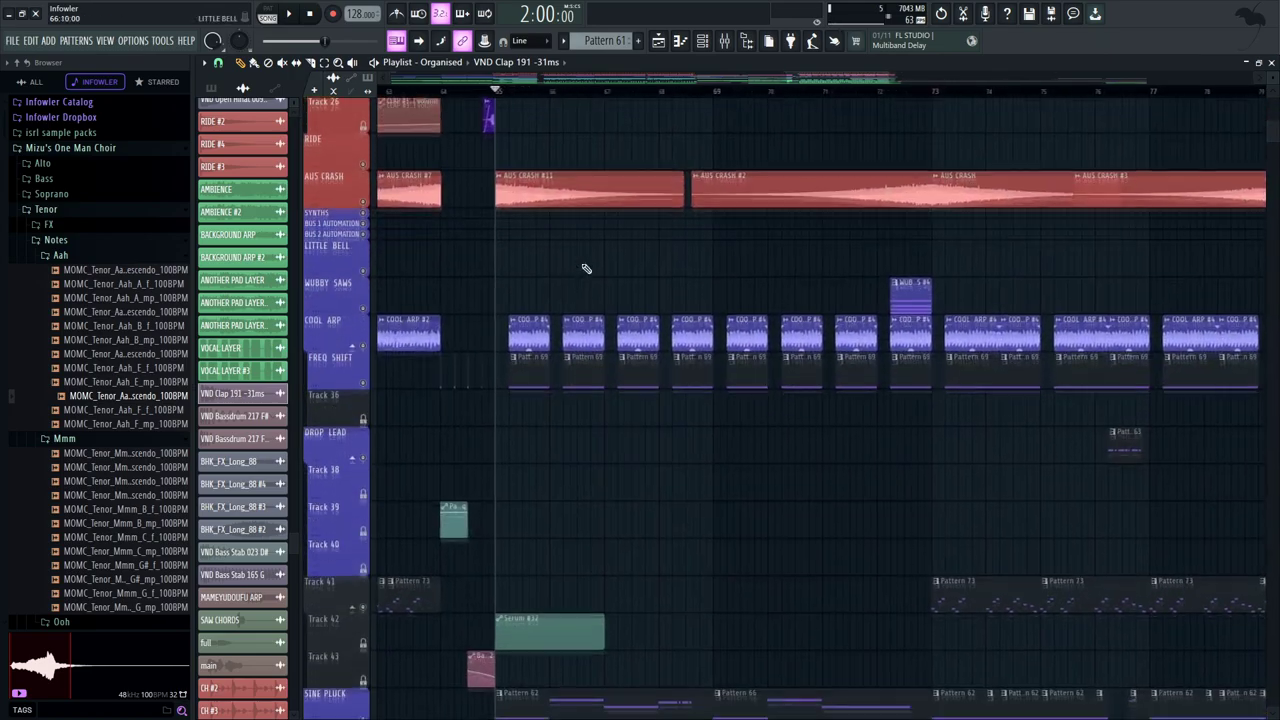
Solo the COOL ARP track and play it from bar 65
right_click(363, 337)
drag(514, 242, 489, 231)
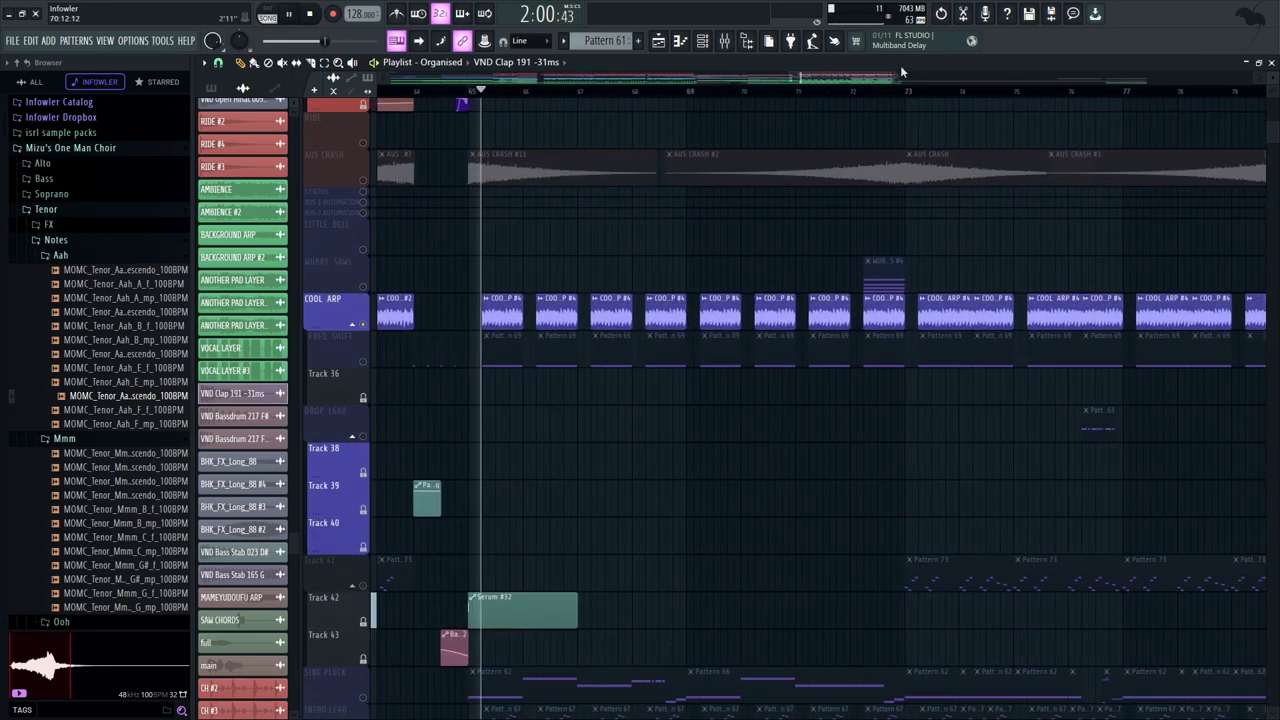
key(space)
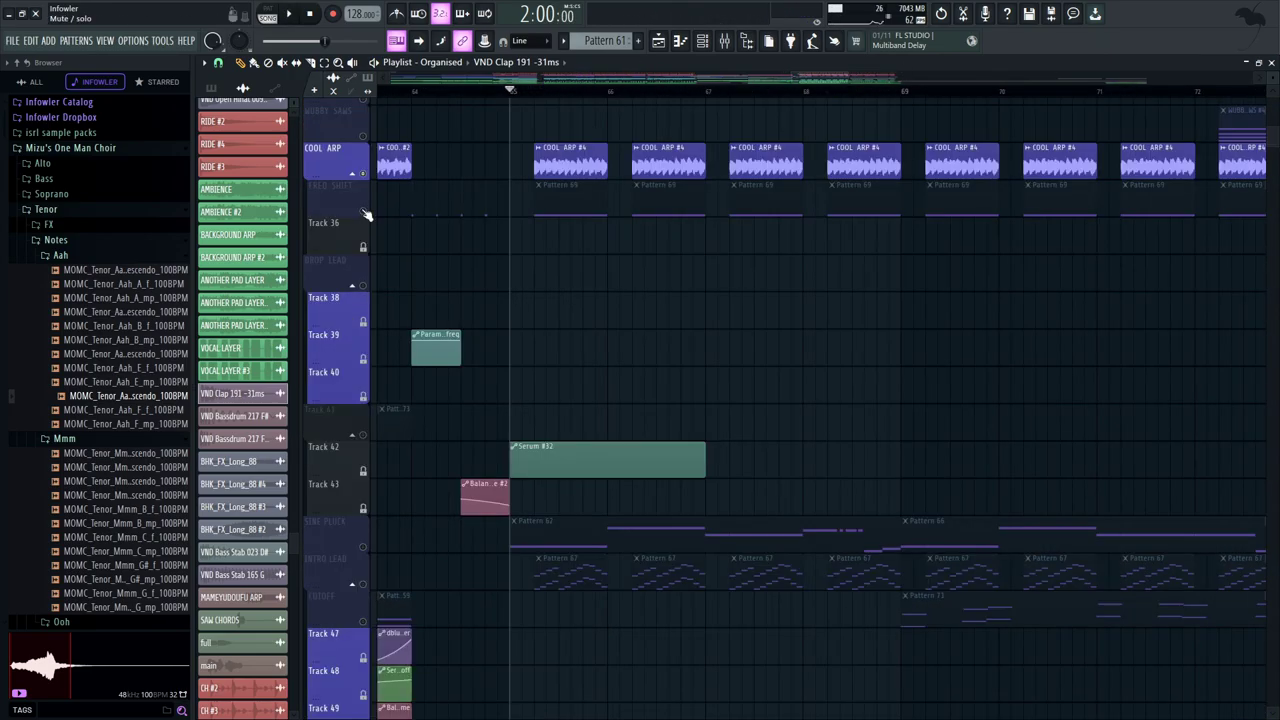
Solo FREQ SHIFT together with INTRO LEAD and SINE PLUCK, and play them from the first Pattern 69 clip after bar 65
right_click(364, 212)
click(534, 91)
drag(570, 266, 573, 105)
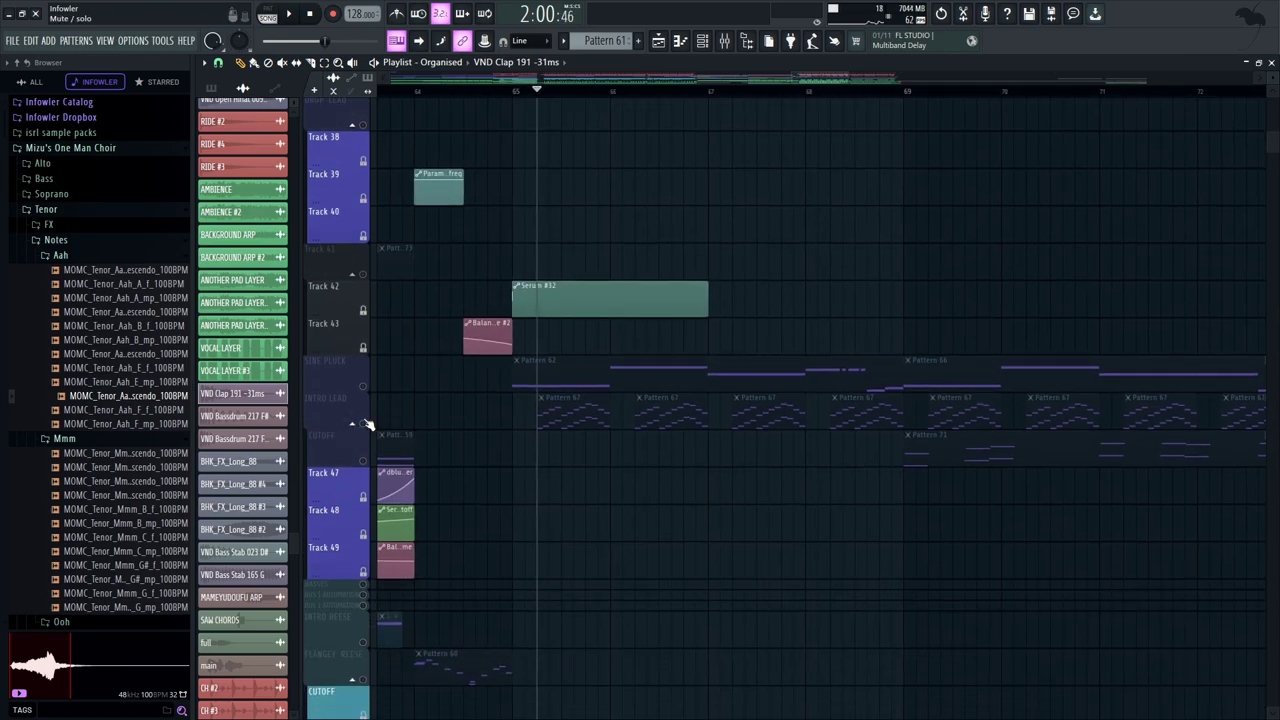
drag(586, 271, 579, 383)
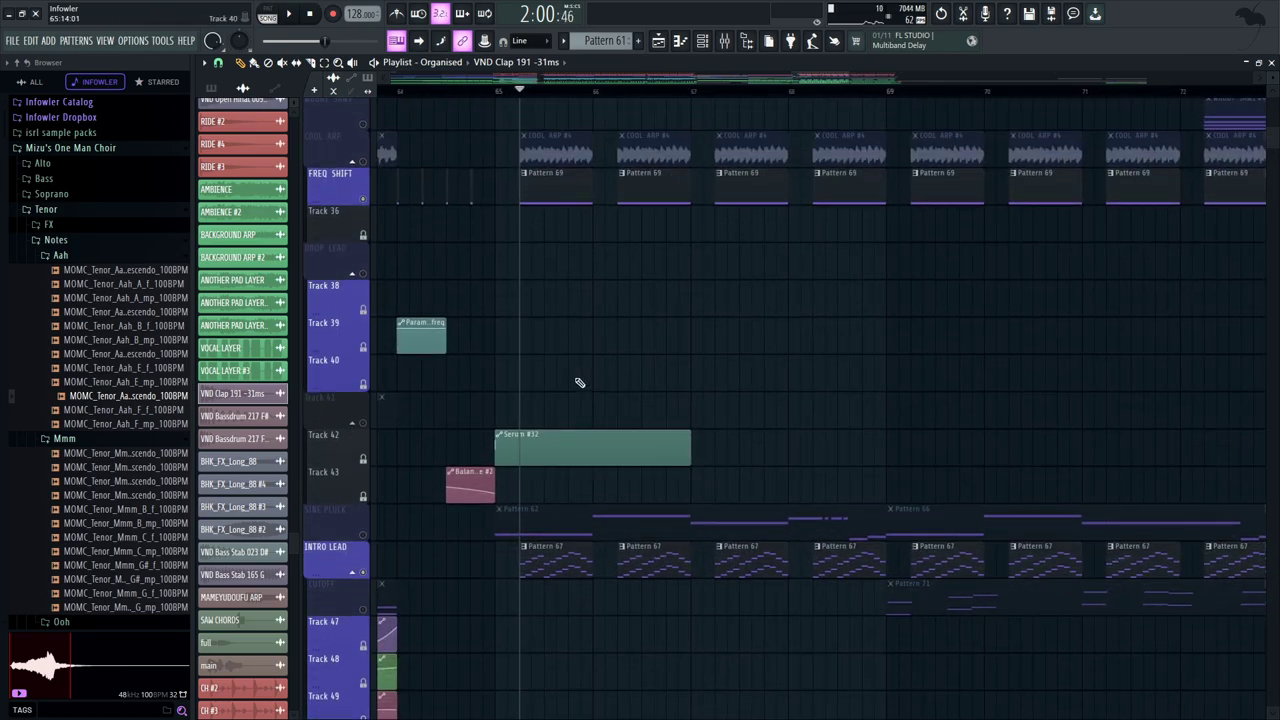
drag(596, 345, 622, 254)
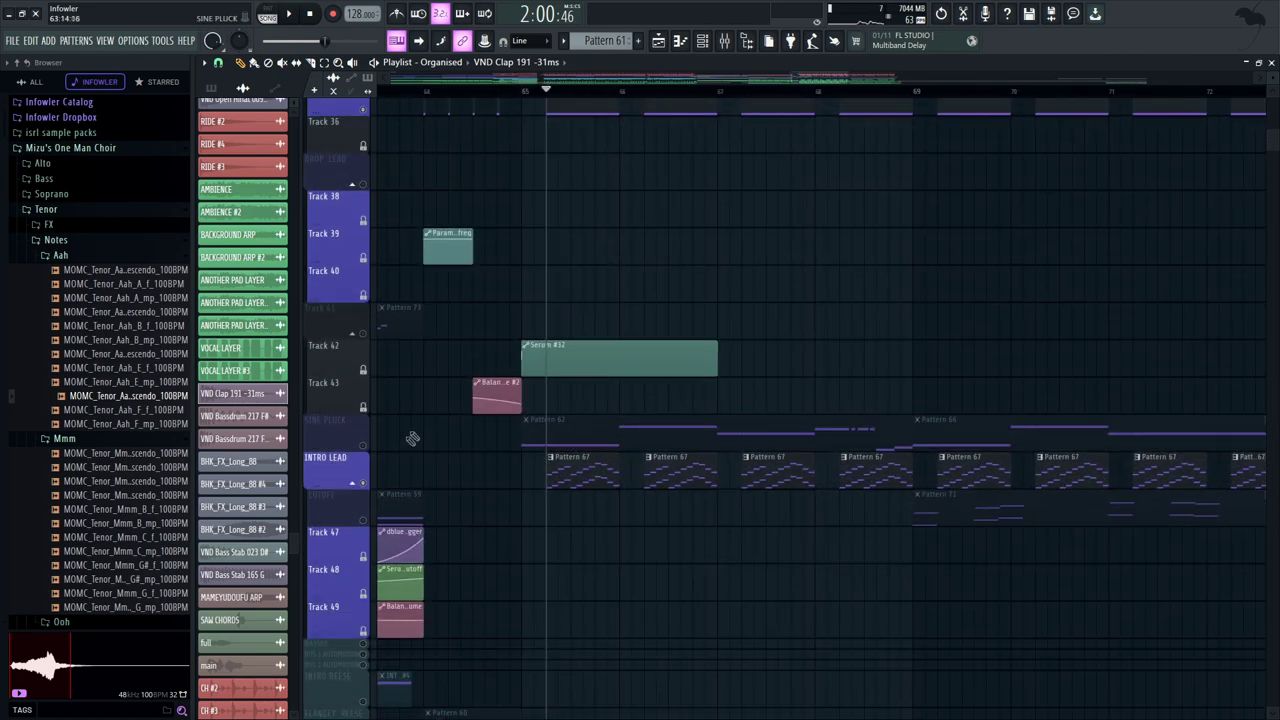
key(space)
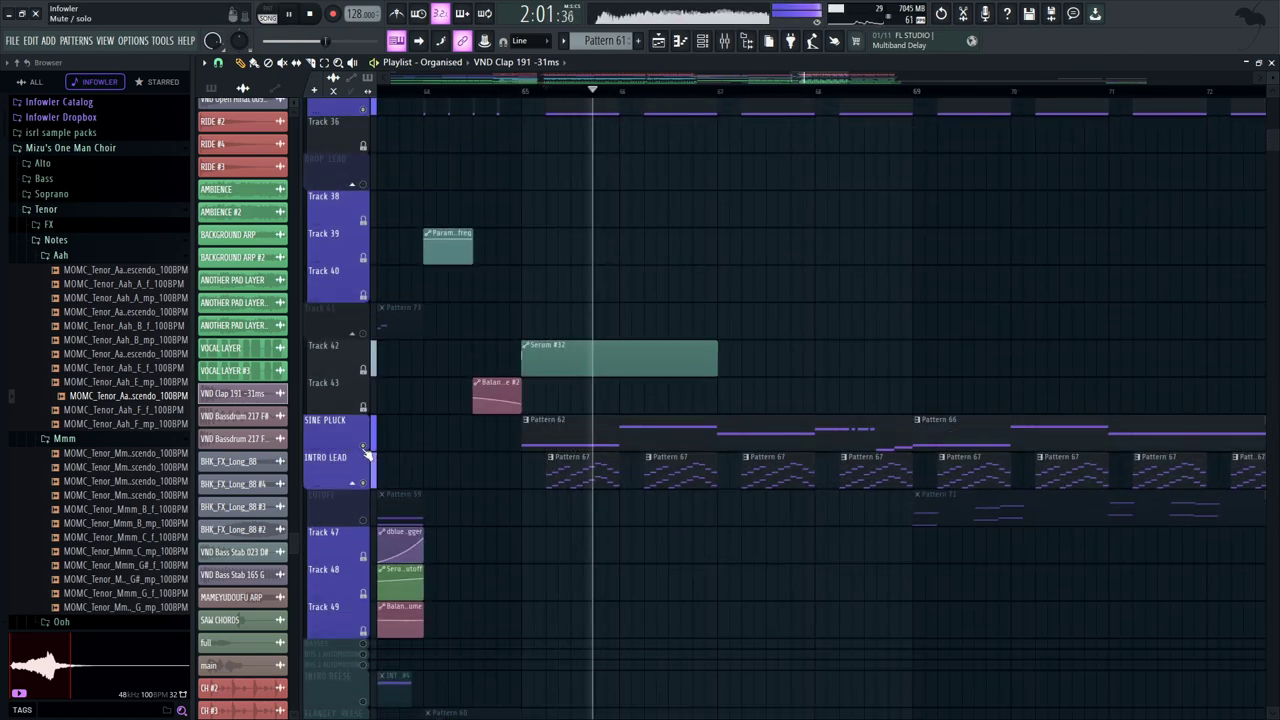
key(space)
Solo only FREQ SHIFT, open Pattern 69 with its Serum #22 synth, and play it
scroll(428, 340, up, 5)
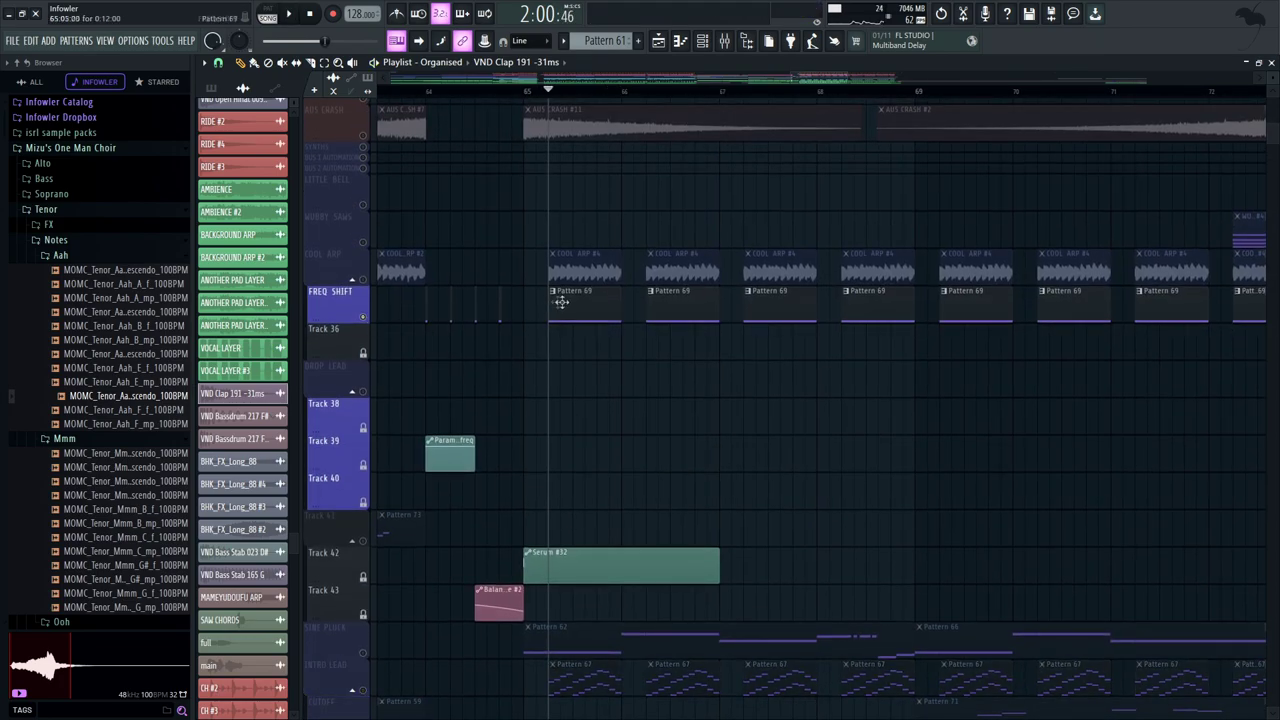
double_click(562, 302)
click(706, 44)
key(space)
mouse_move(720, 149)
mouse_down()
mouse_move(694, 149)
mouse_move(708, 151)
mouse_up()
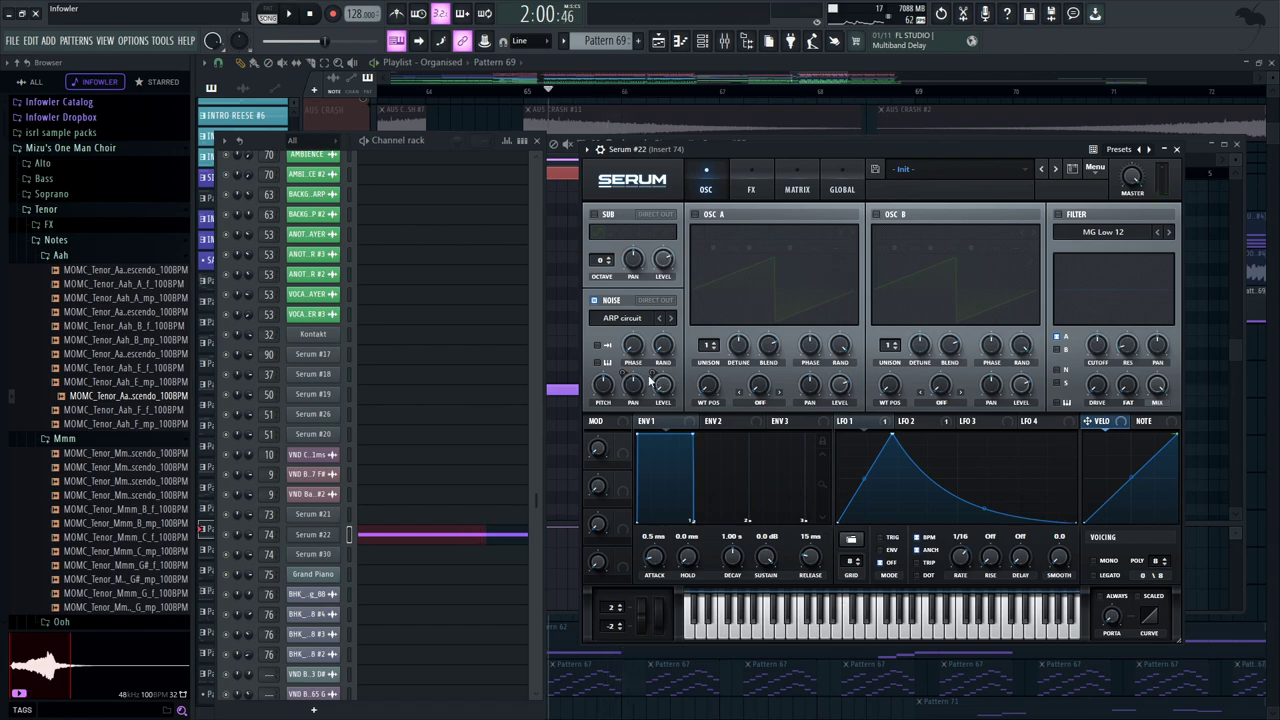
Inspect the LFO 2 and LFO 1 shapes in Serum #22 and the Fruity parametric EQ 2 on Insert 74
key(space)
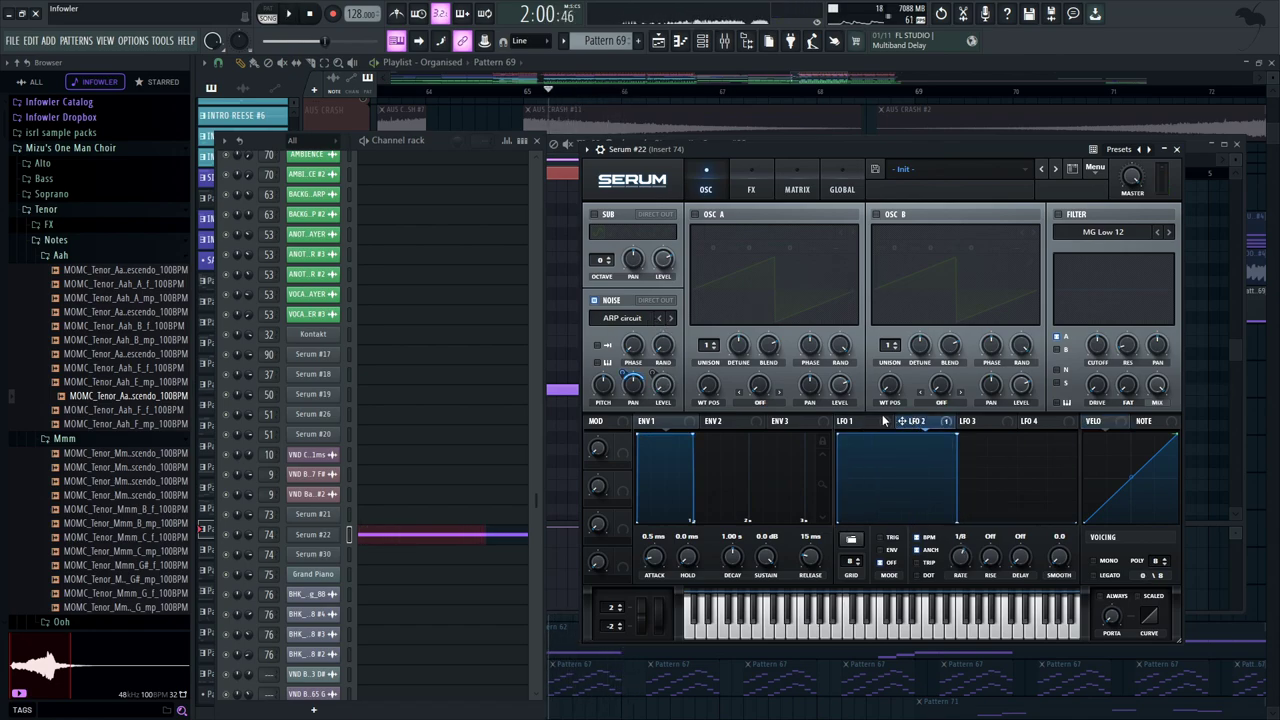
click(863, 421)
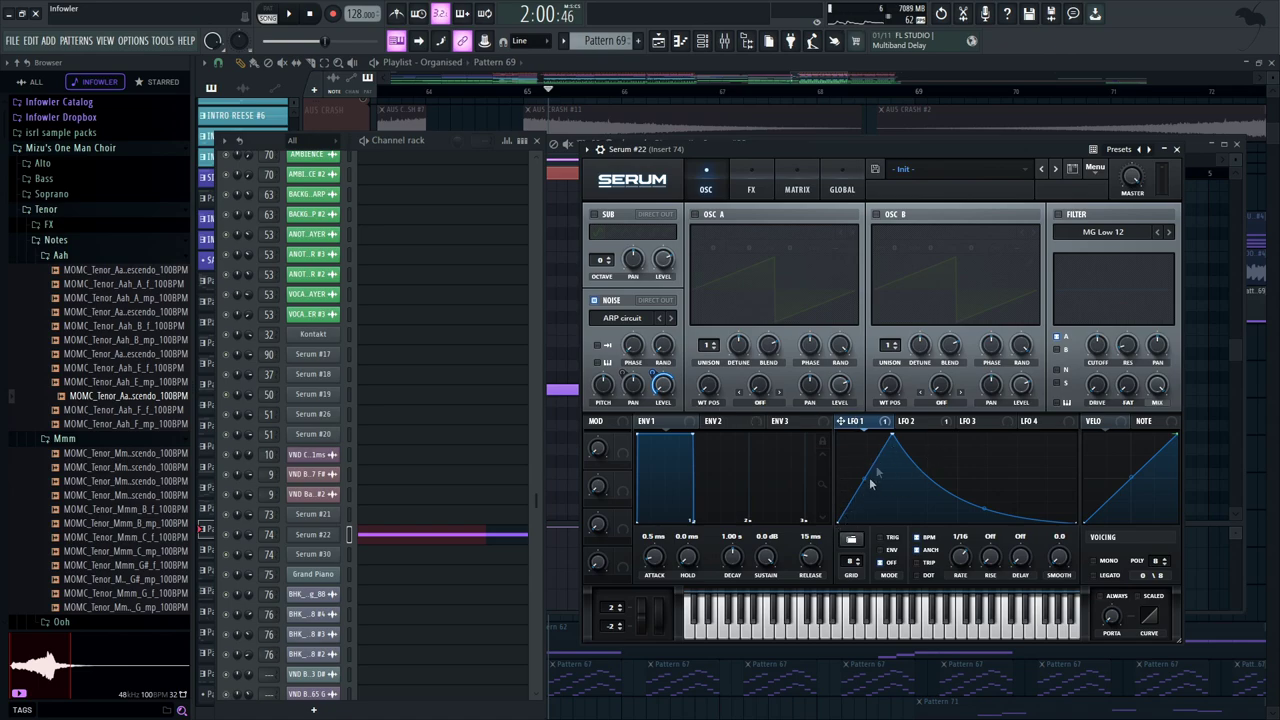
key(F9)
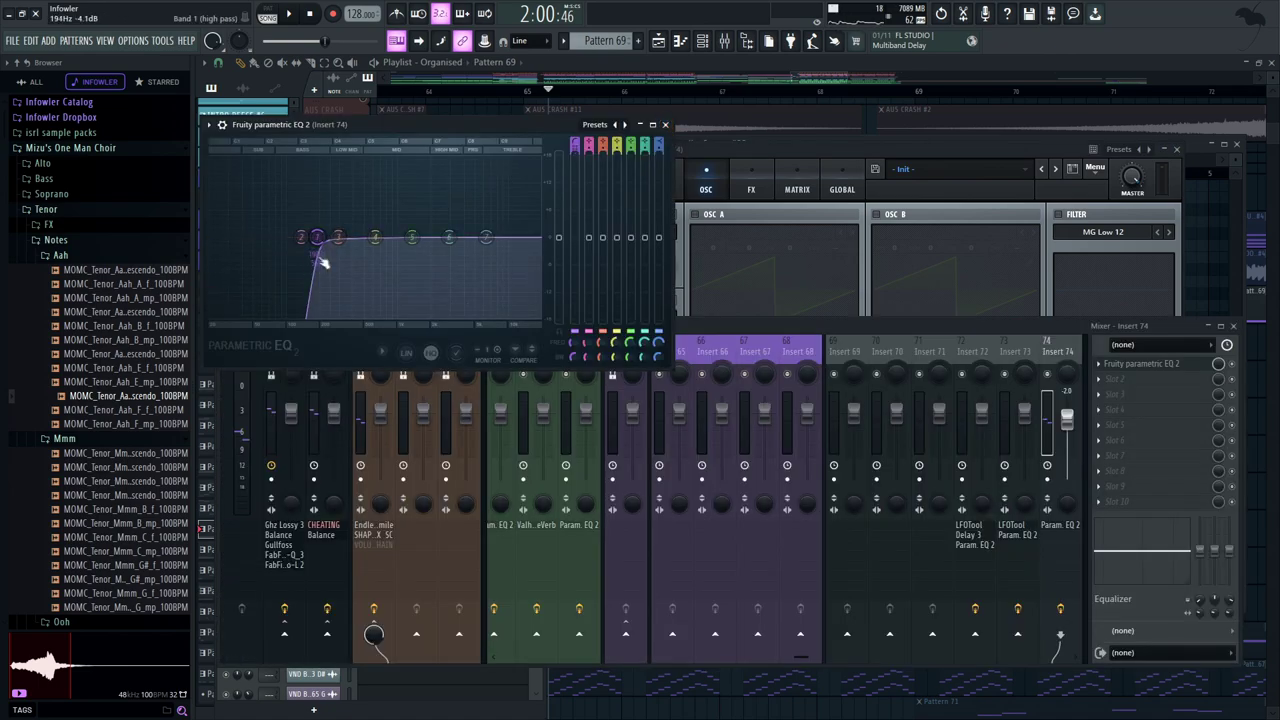
click(665, 126)
Audition Serum #22 with its Downsample distortion switched off and back on, and close all open windows
click(747, 180)
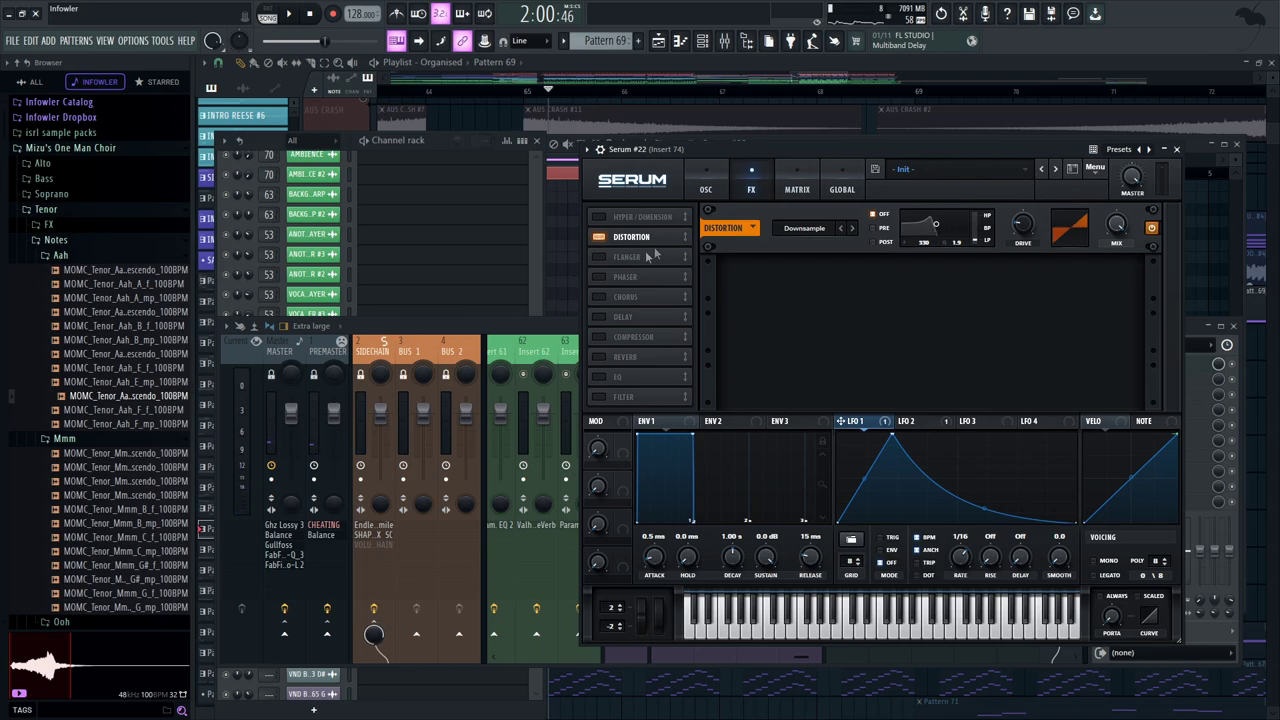
click(600, 237)
key(space)
click(600, 237)
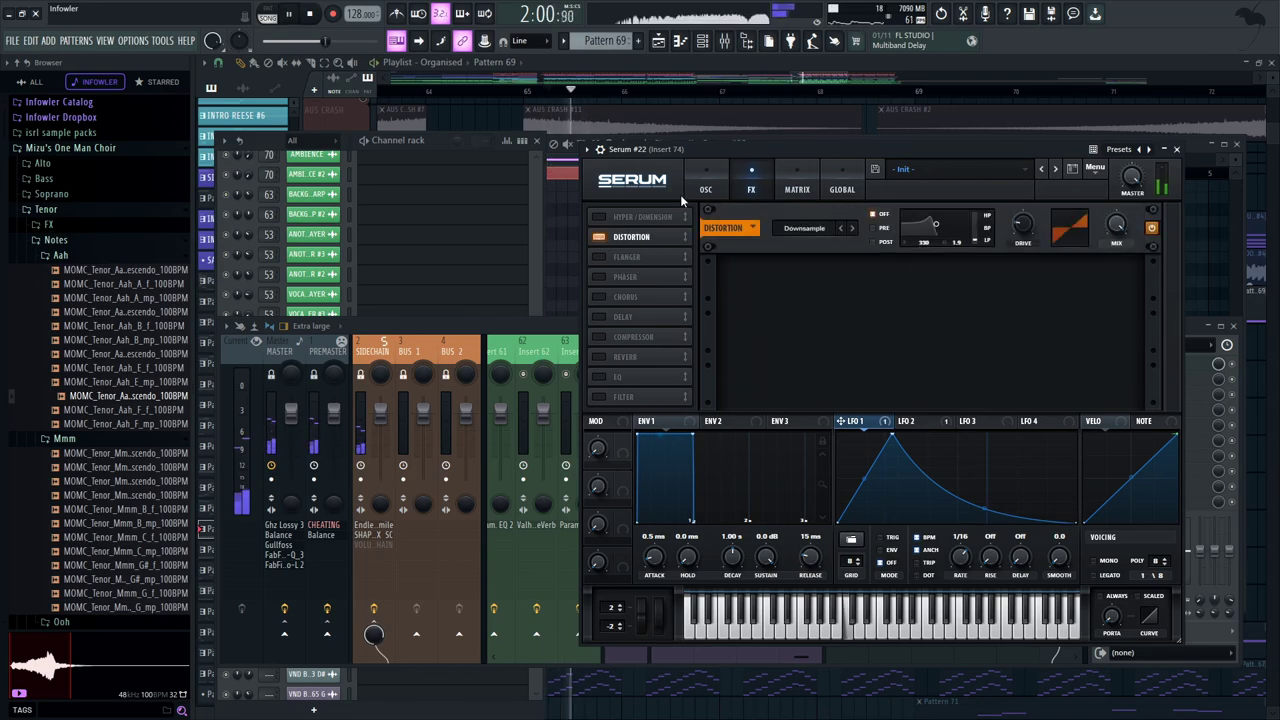
click(705, 189)
key(space)
click(522, 336)
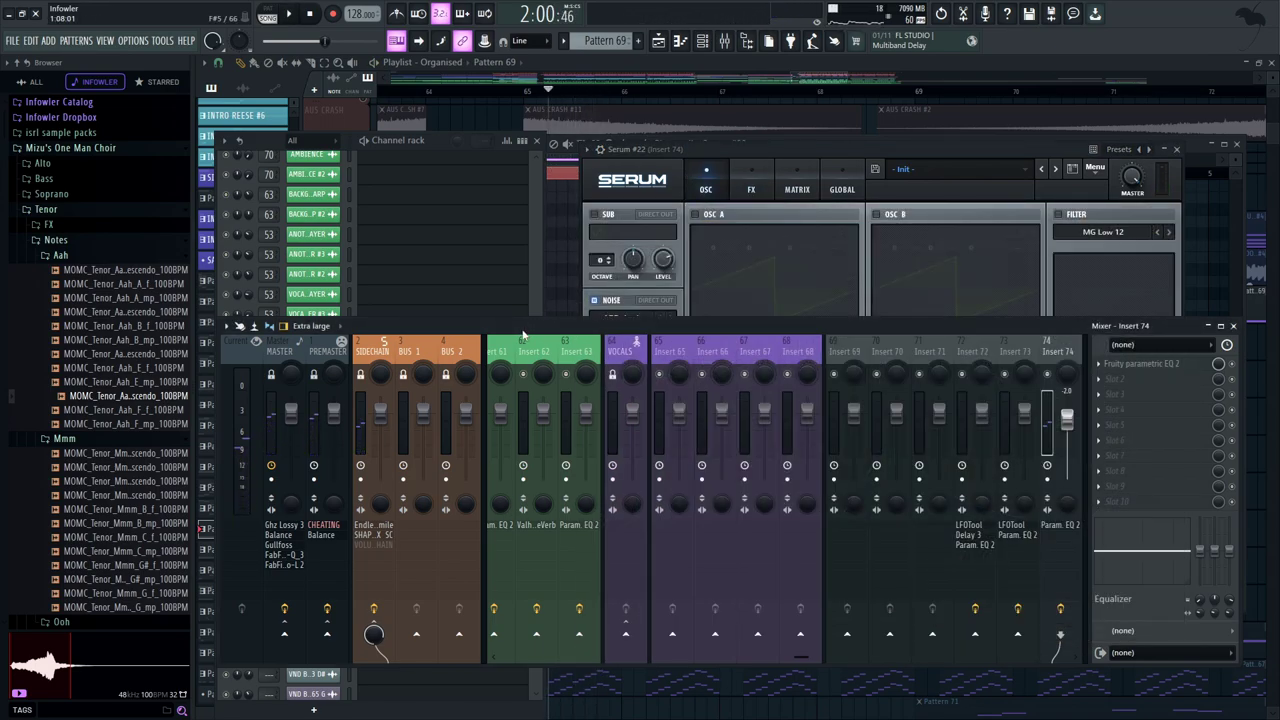
key(F12)
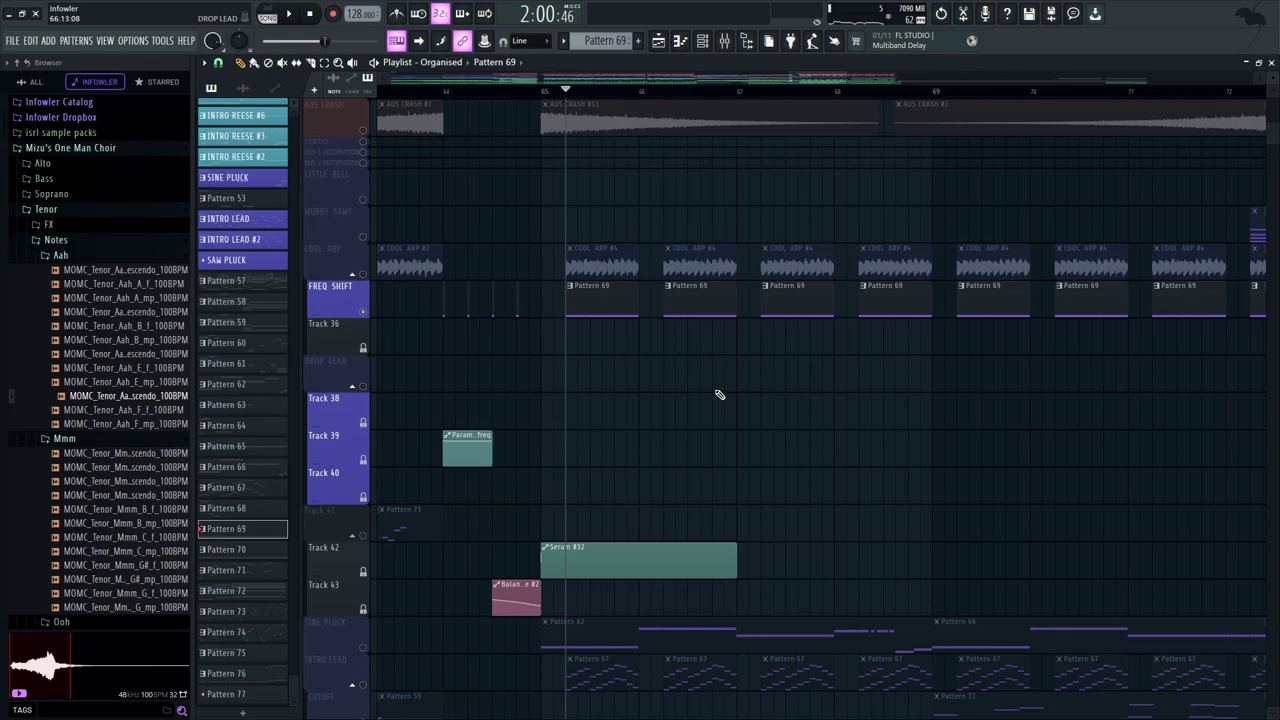
Add the INTRO LEAD track to the FREQ SHIFT solo and play both after bar 65
scroll(718, 395, down, 5)
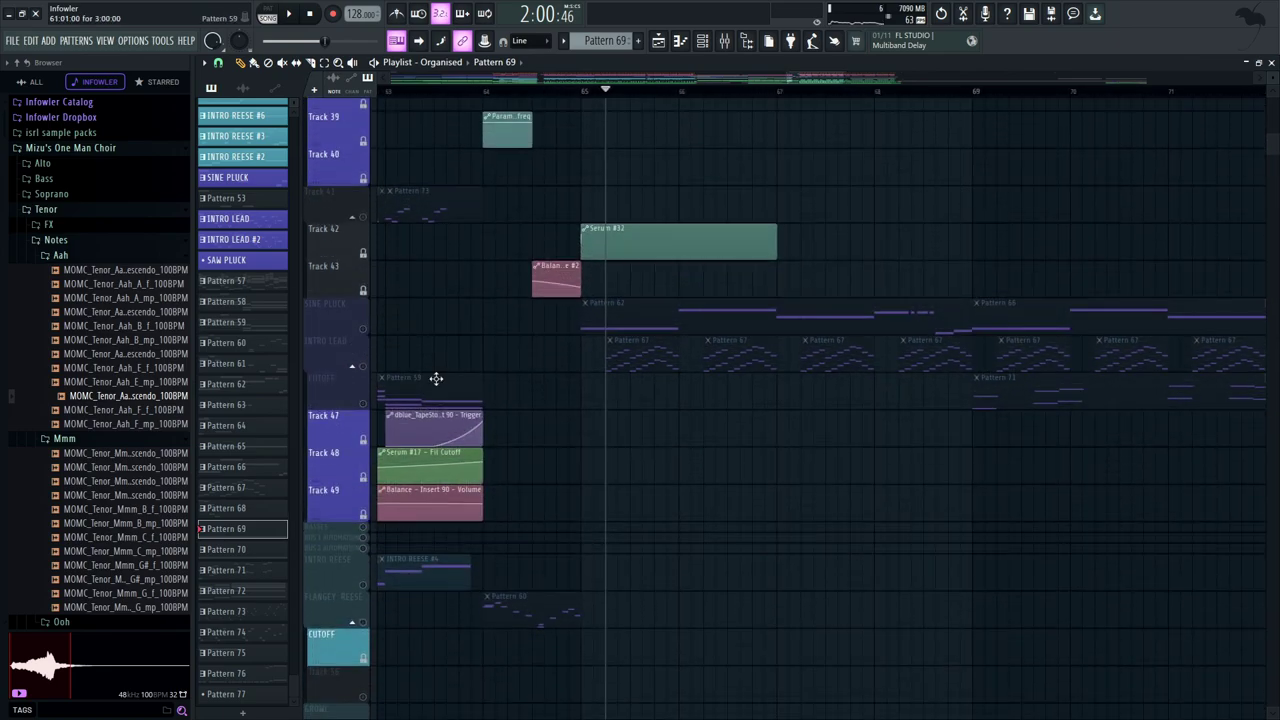
click(366, 366)
key(space)
scroll(620, 420, up, 2)
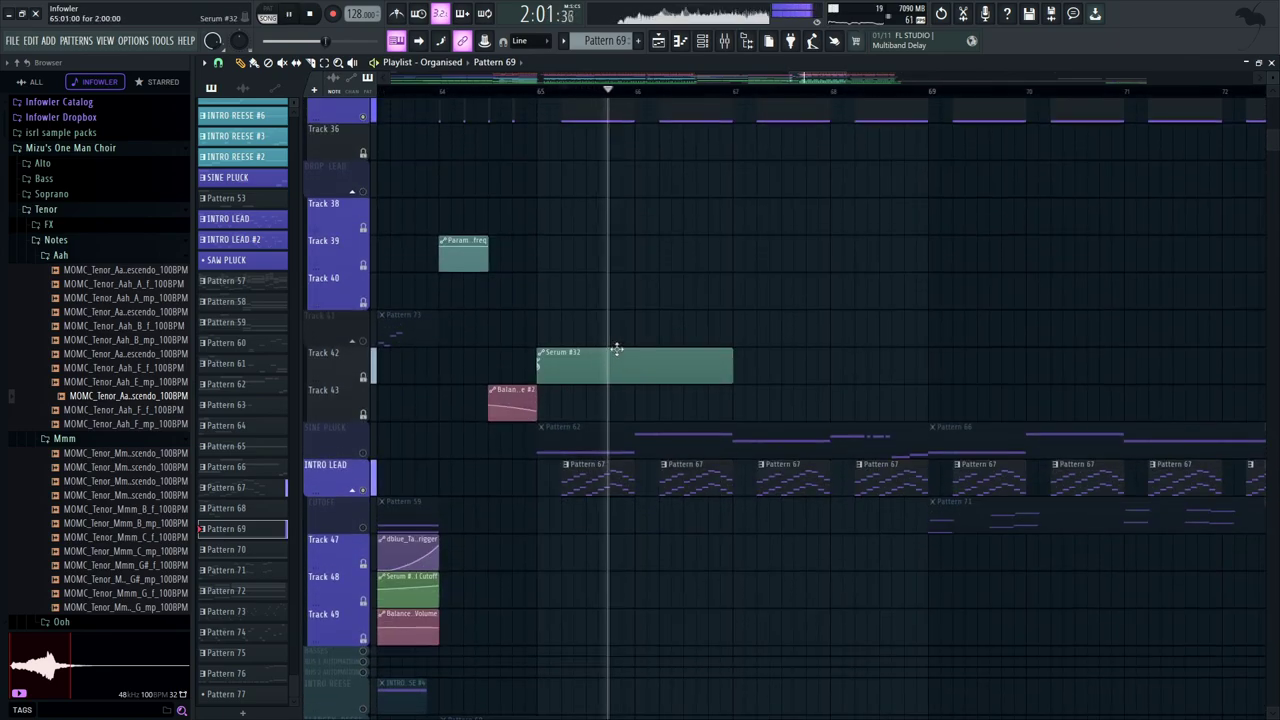
Open Pattern 67 from the INTRO LEAD track with its Serum #21 synth, play it, and bring up the mixer
double_click(606, 447)
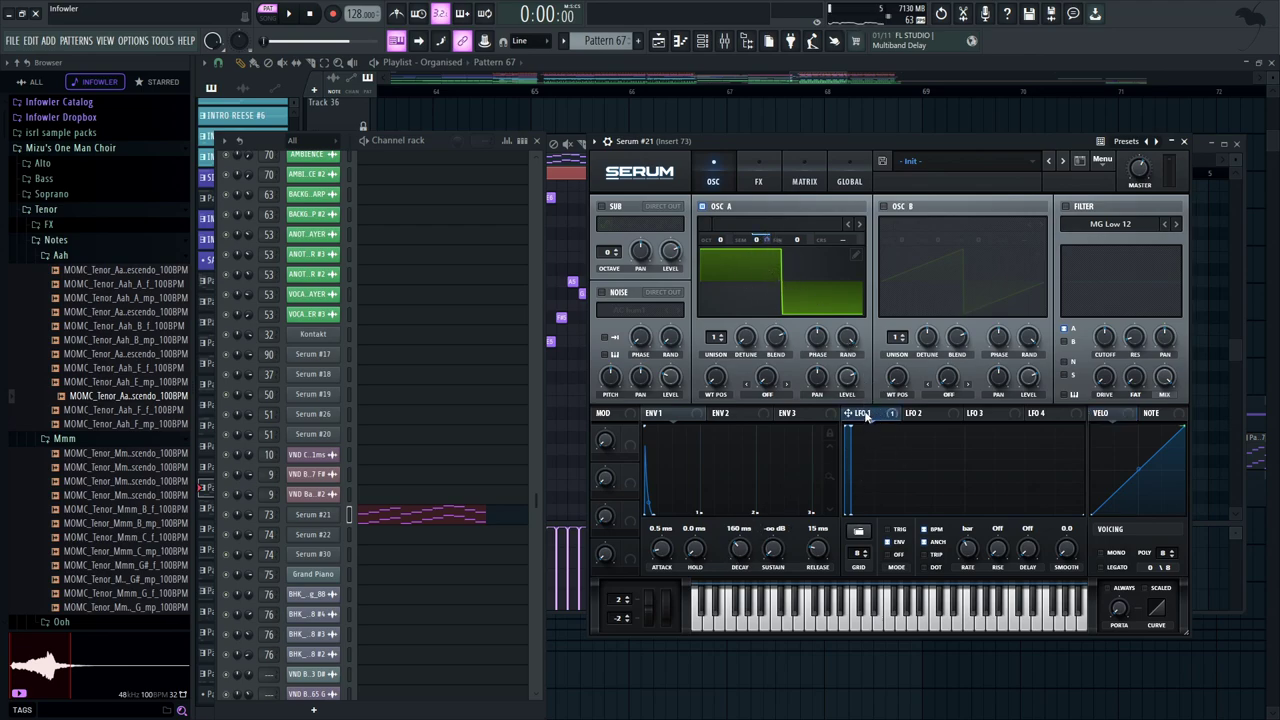
key(space)
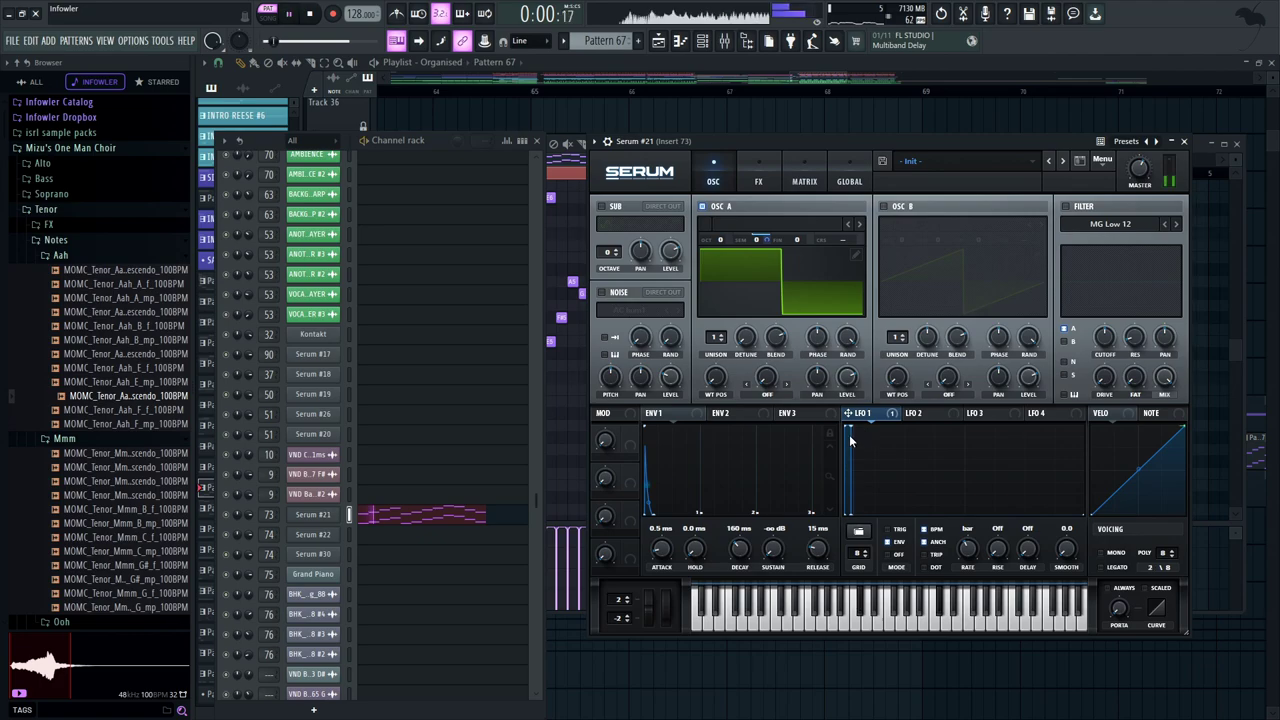
click(725, 43)
key(space)
Inspect the LFOTool on Insert 73 while playing Pattern 67, and close the open windows
click(1125, 364)
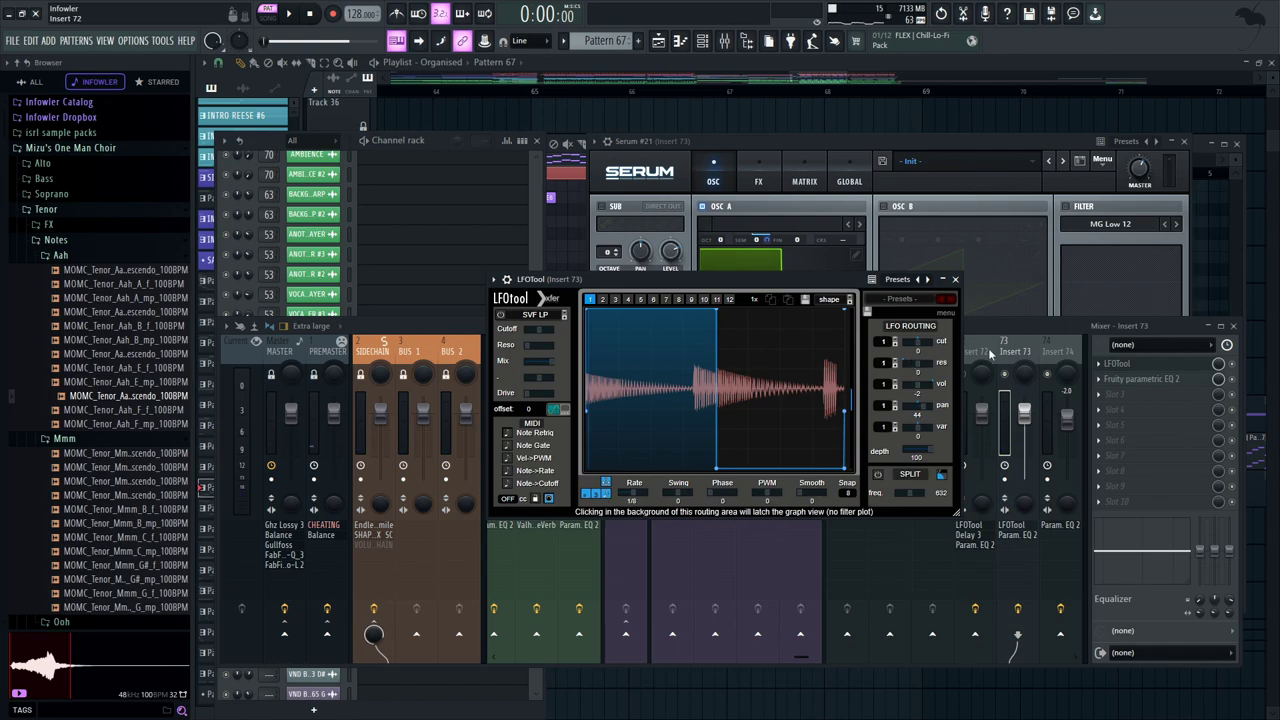
key(space)
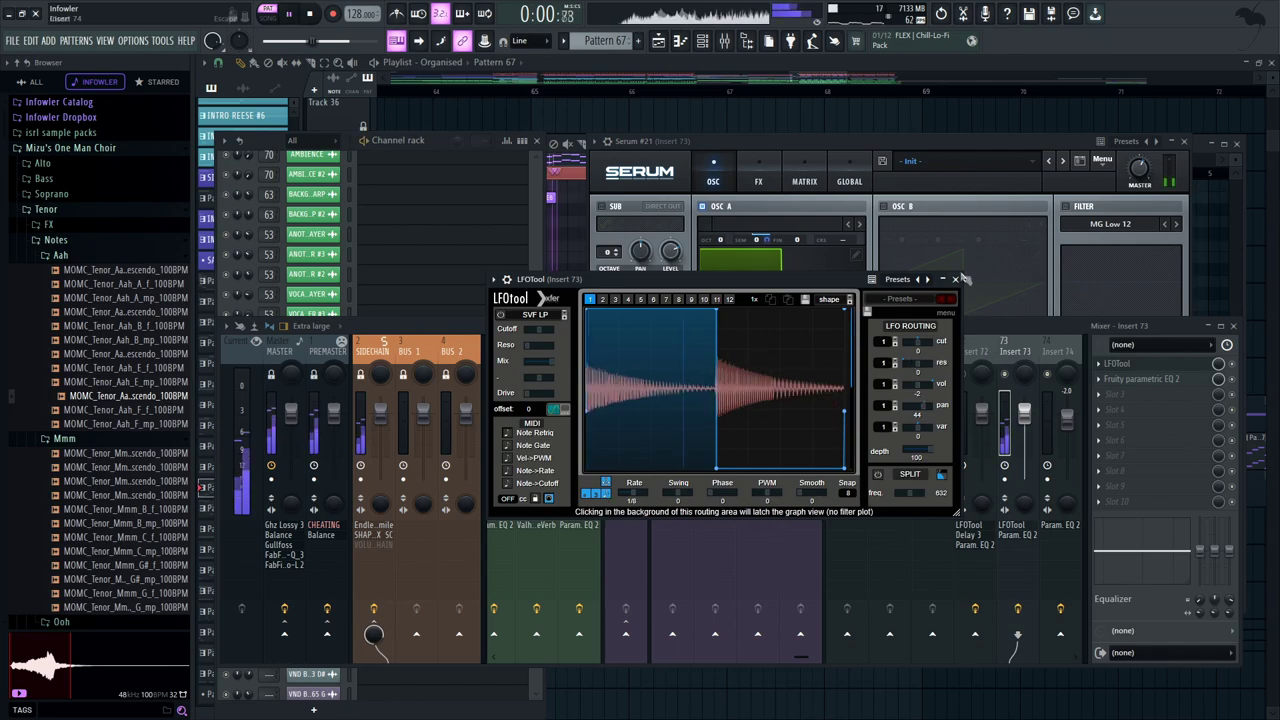
key(space)
click(956, 280)
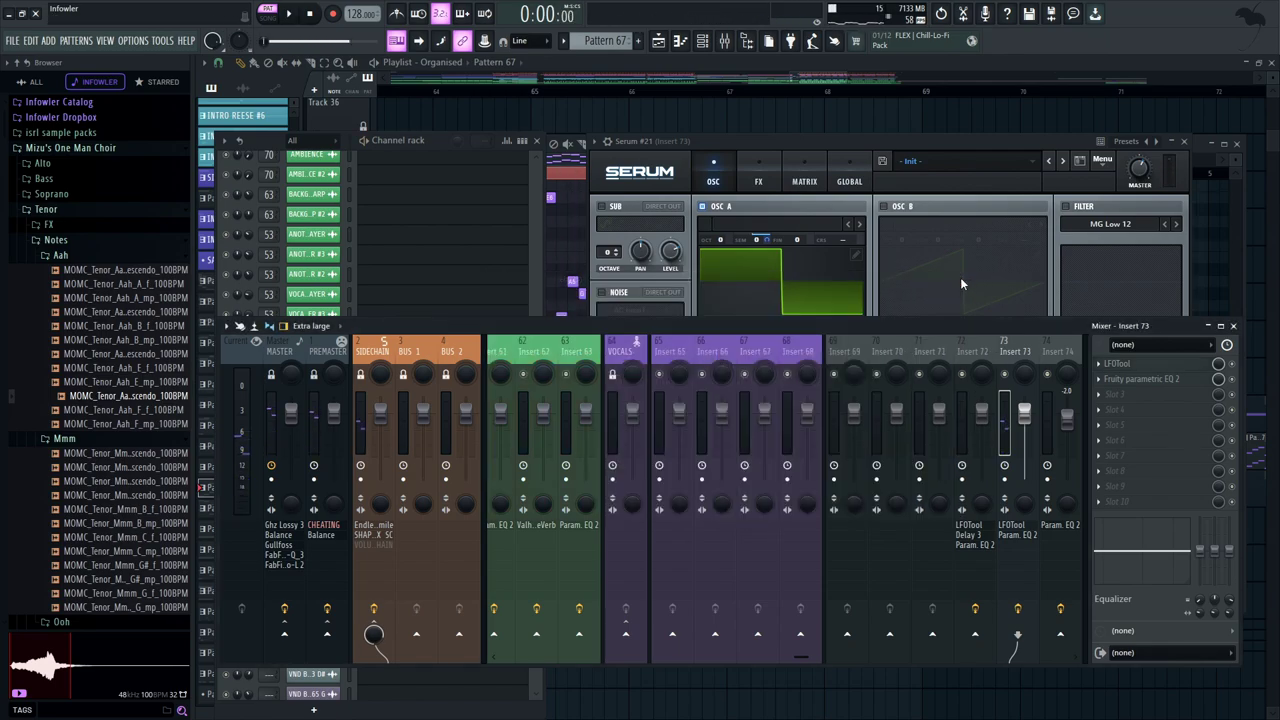
click(961, 279)
Play the FREQ SHIFT and INTRO LEAD tracks together from the first Pattern 69 clip after bar 65
drag(649, 100, 667, 404)
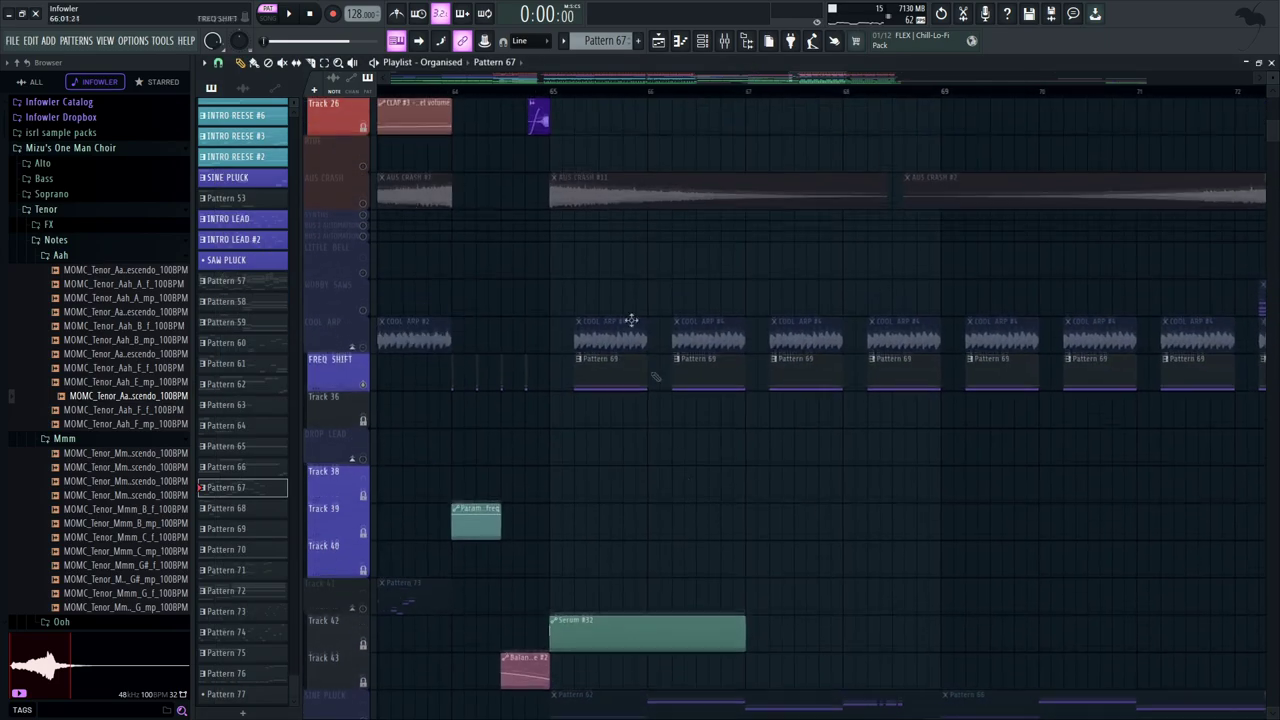
click(577, 100)
scroll(720, 366, down, 5)
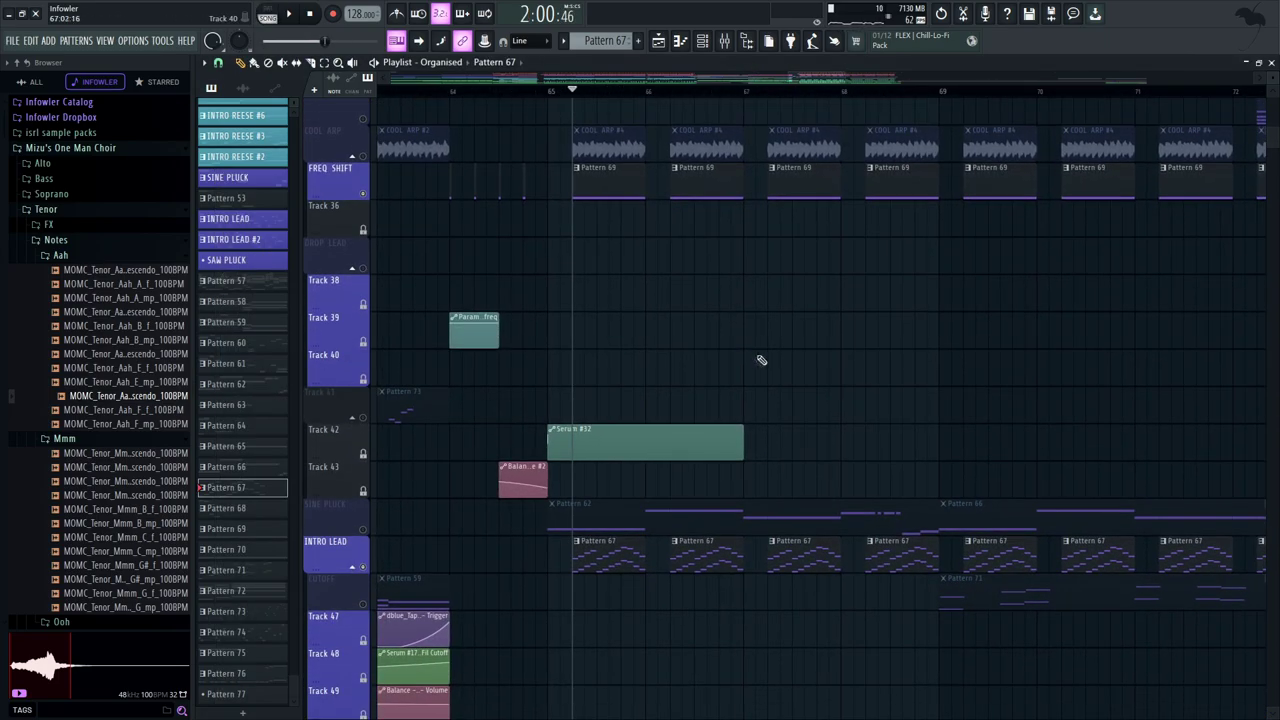
key(space)
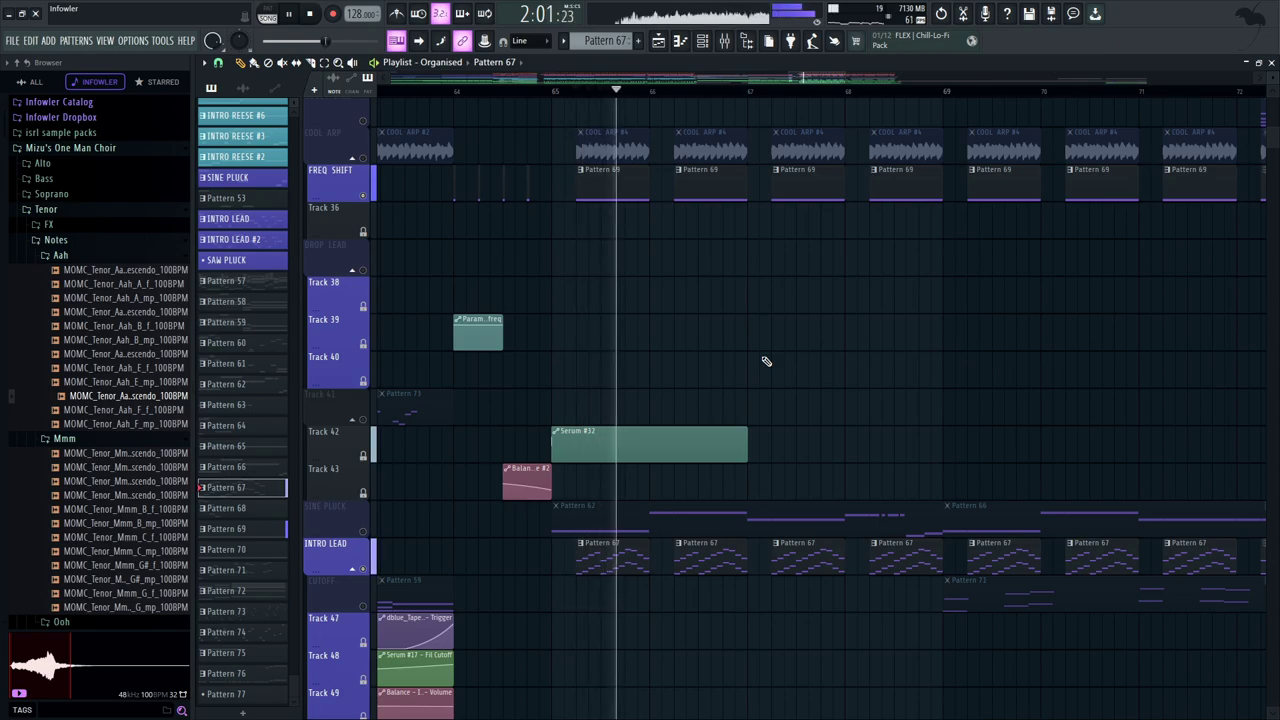
scroll(740, 189, down, 12)
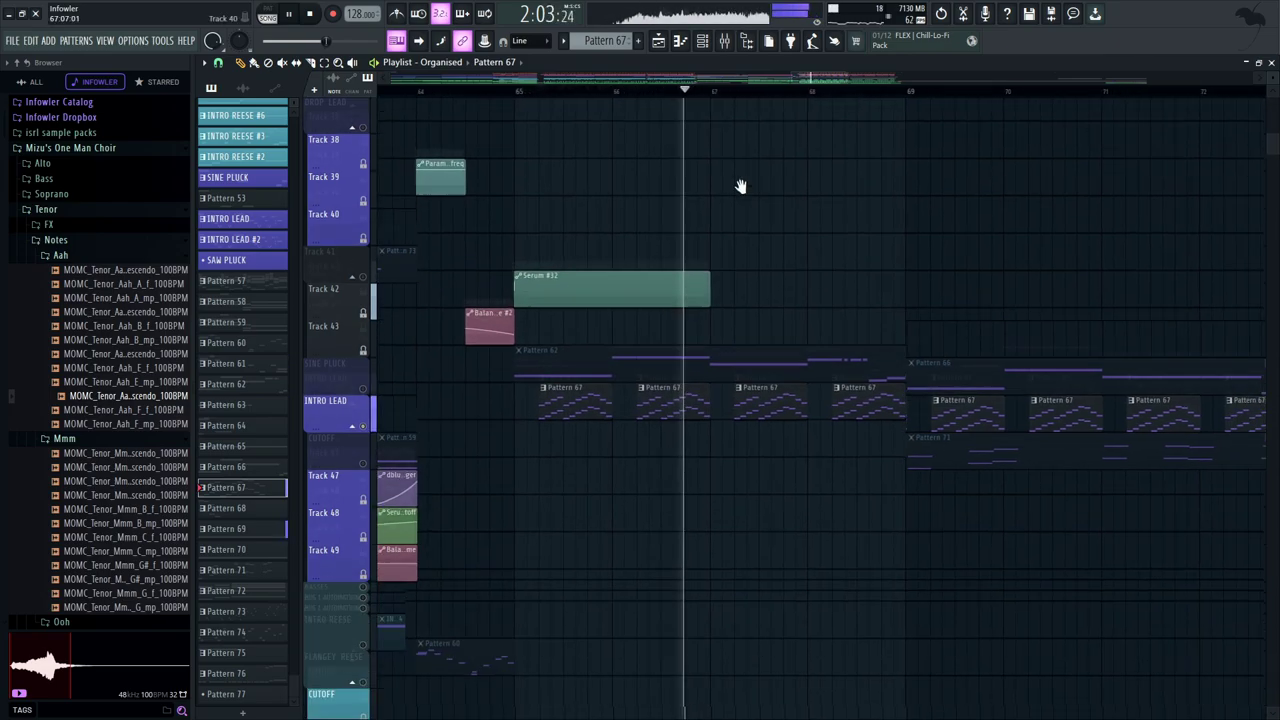
key(space)
Add the TRANSIENT track to the soloed layers and play them after bar 65
scroll(628, 237, down, 6)
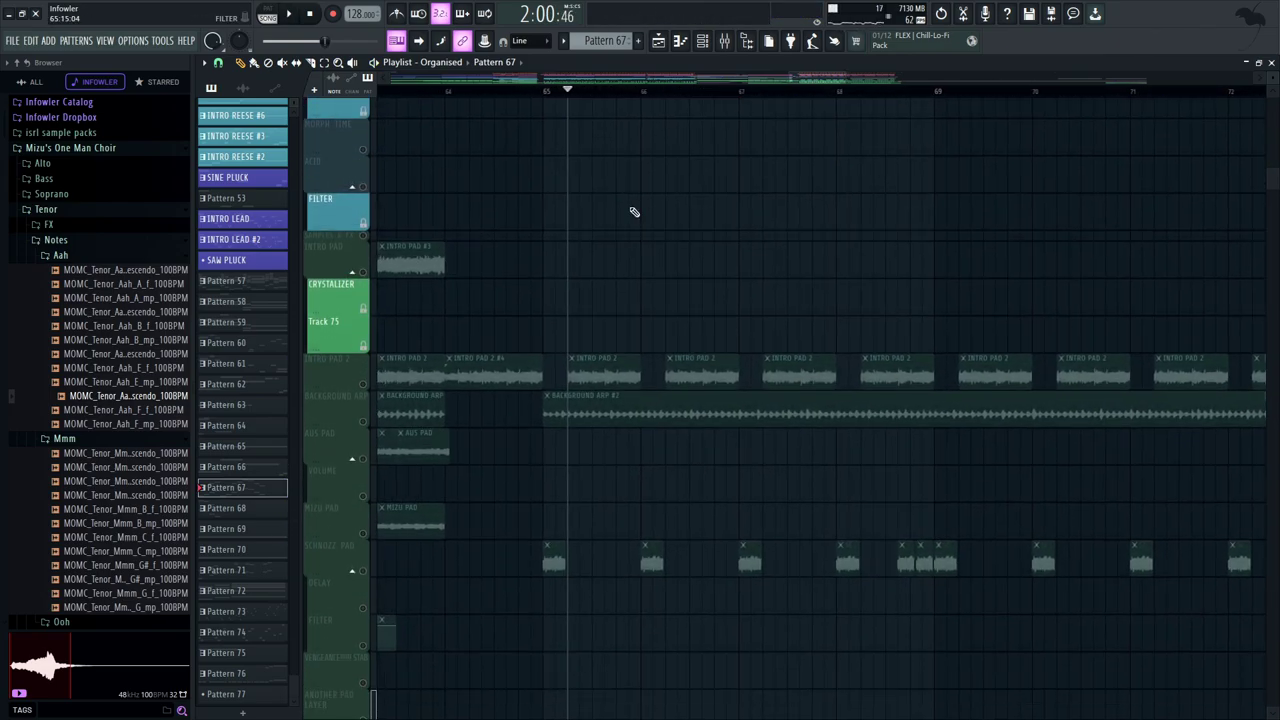
key(space)
scroll(591, 471, up, 10)
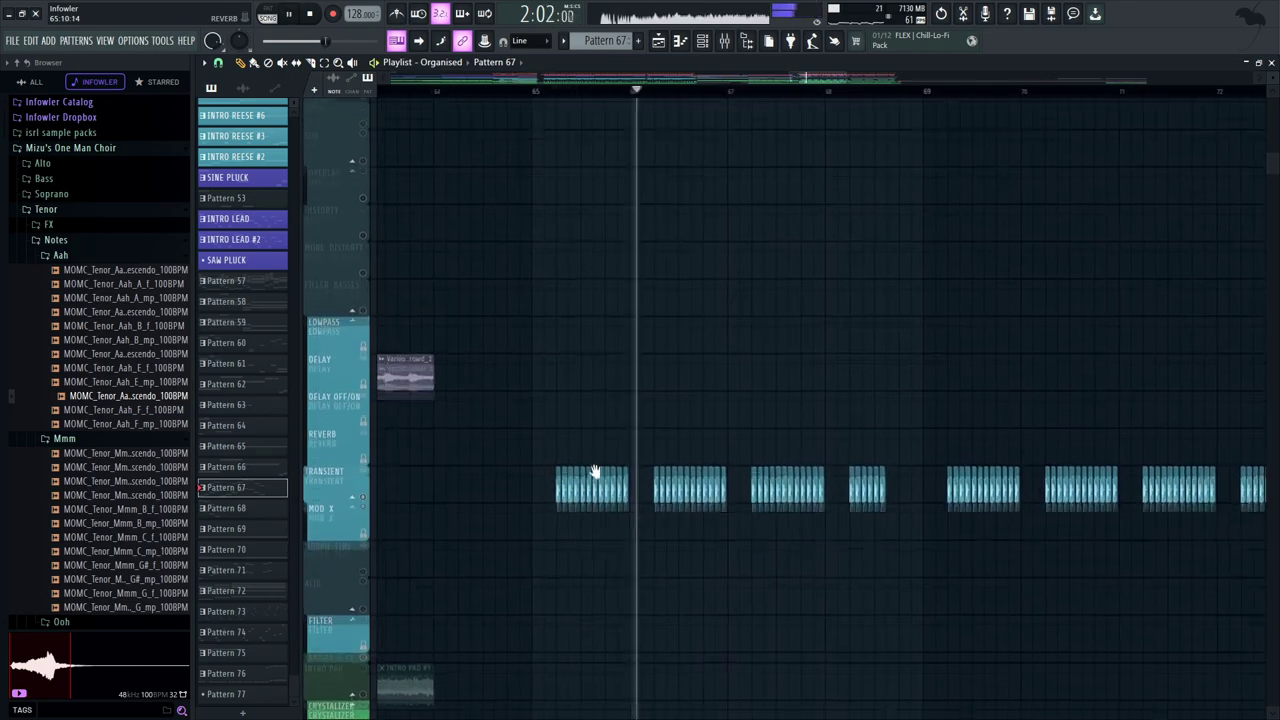
key(space)
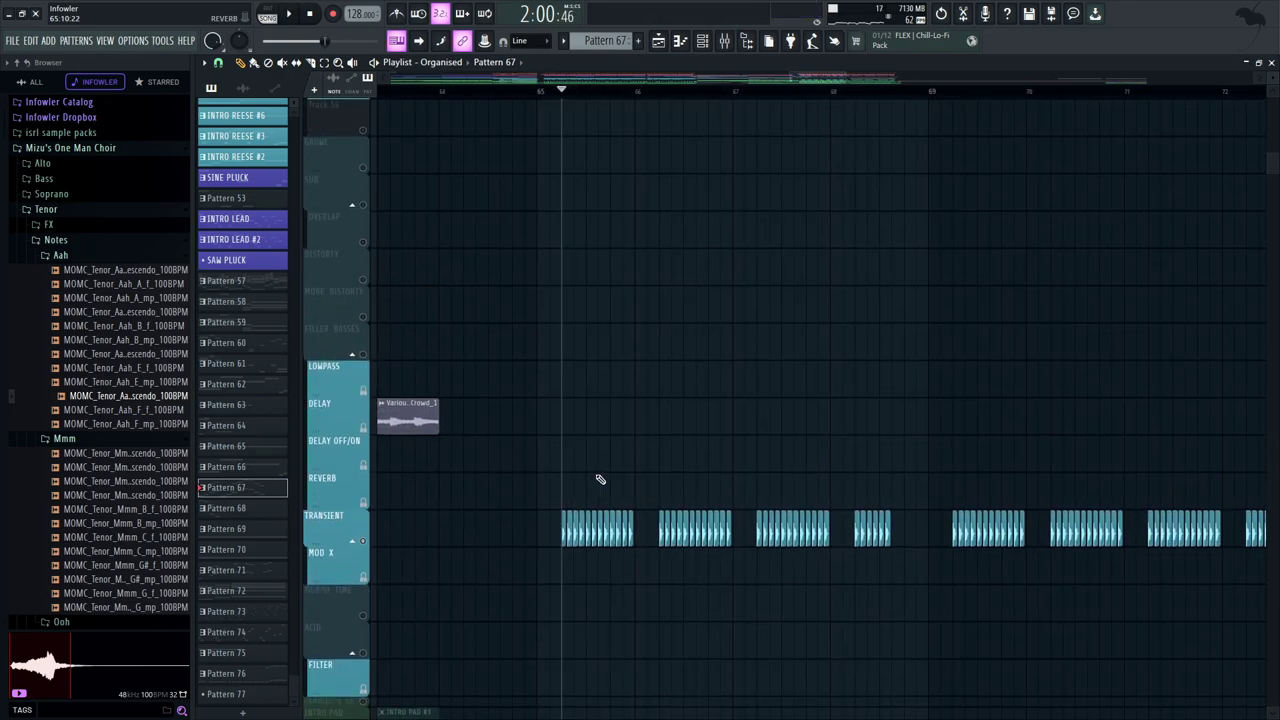
Add the INTRO PAD 2, BACKGROUND ARP, SCHNOZZ PAD, VOCAL LAYER and SHARKS tracks to the soloed layers
scroll(600, 479, down, 10)
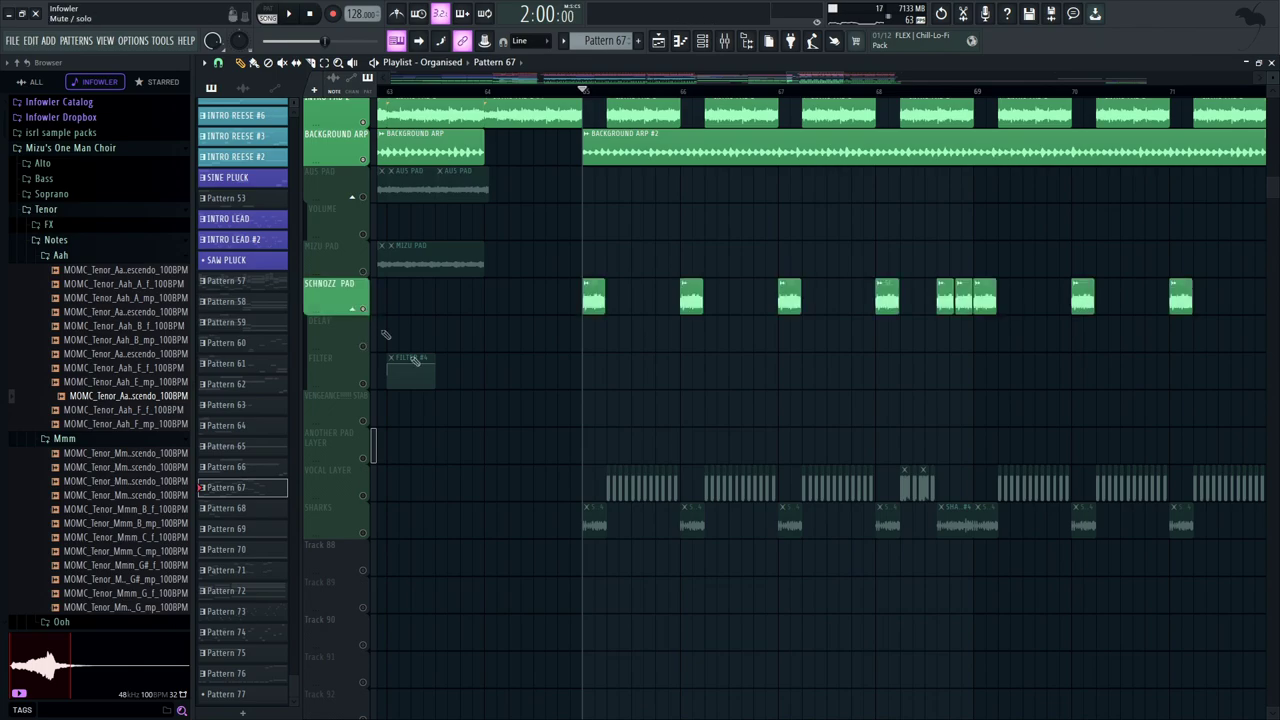
scroll(402, 430, down, 4)
click(363, 390)
click(363, 353)
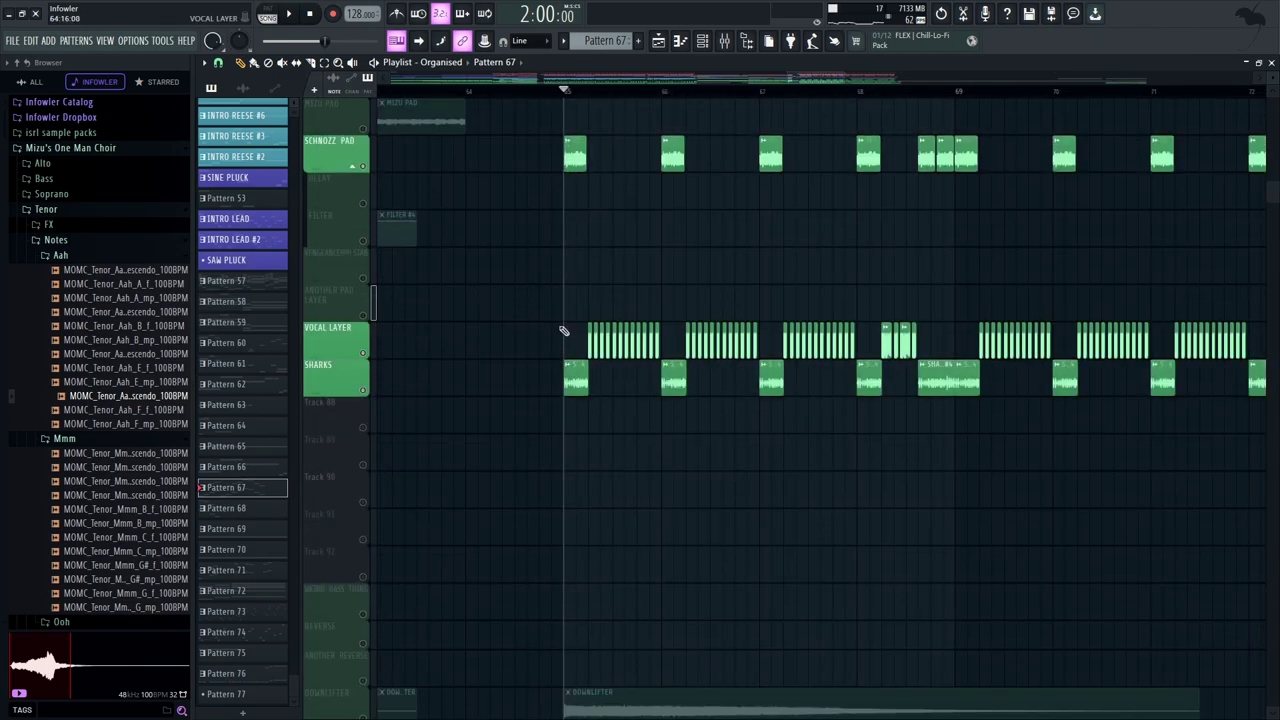
Play the layers from bar 65, briefly opening and closing a VOCAL LAYER #3 clip
scroll(564, 332, right, 3)
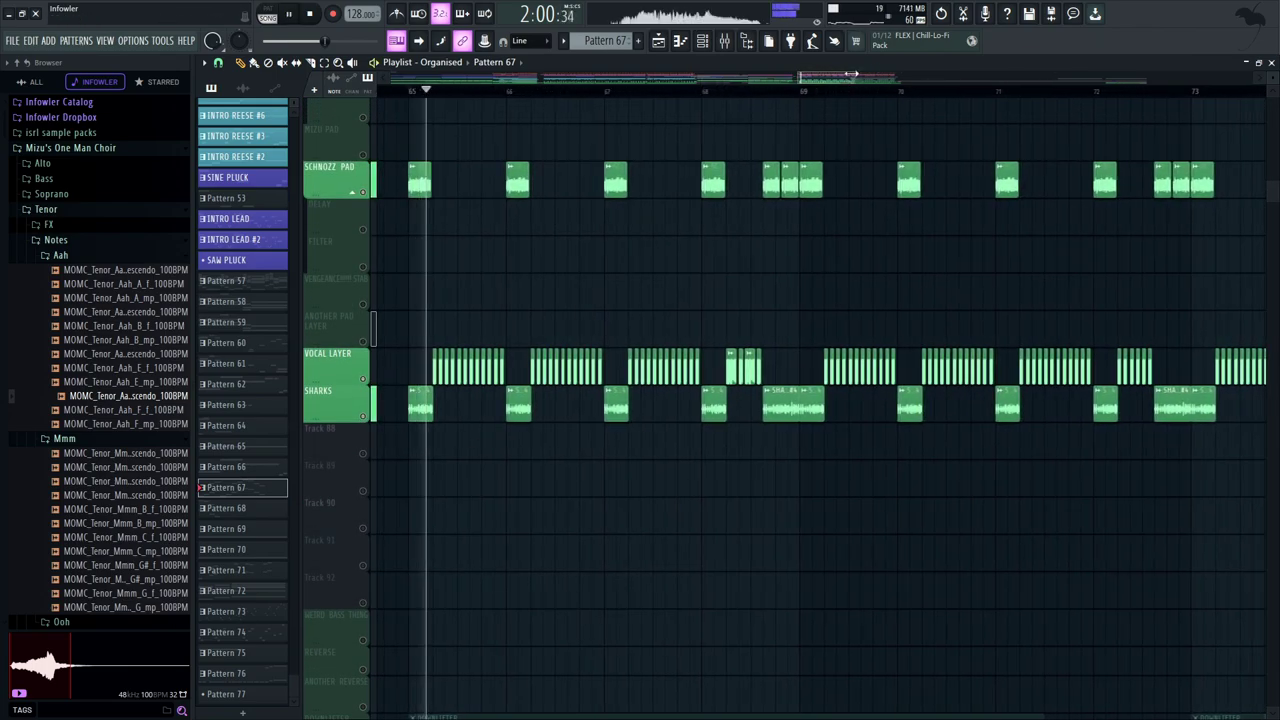
scroll(612, 400, up, 6)
double_click(612, 370)
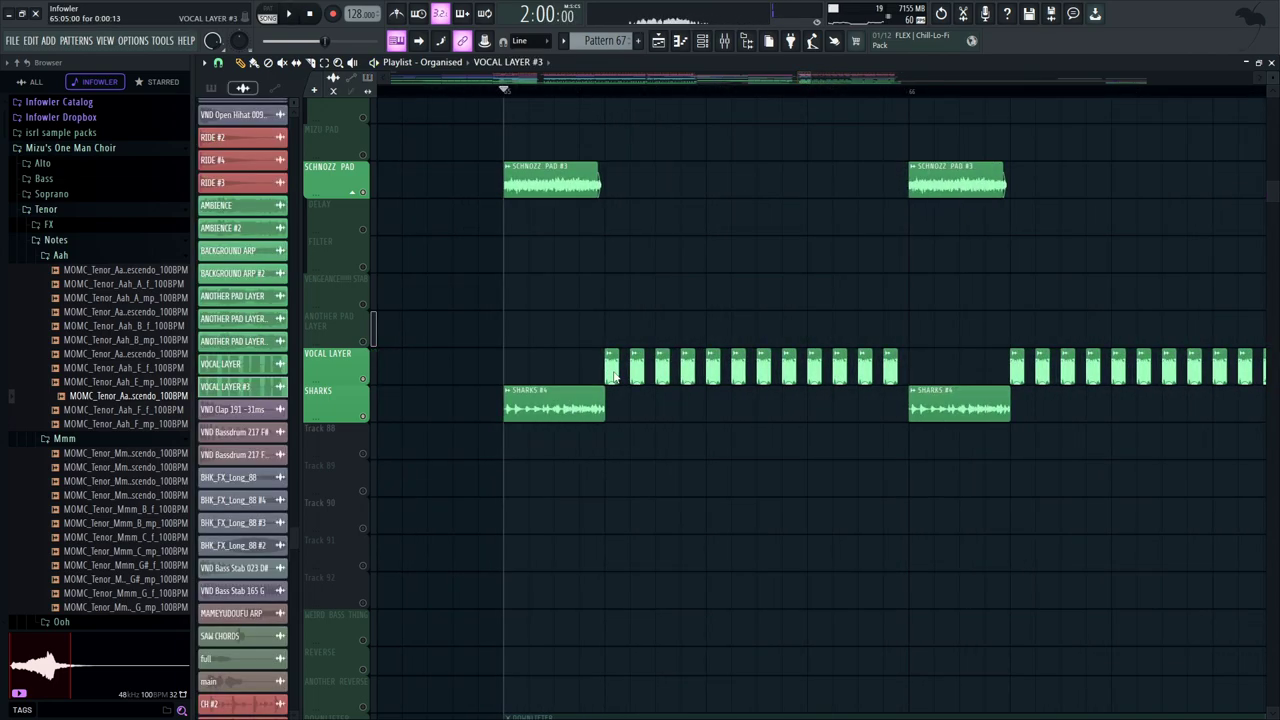
key(Escape)
scroll(837, 277, down, 6)
key(space)
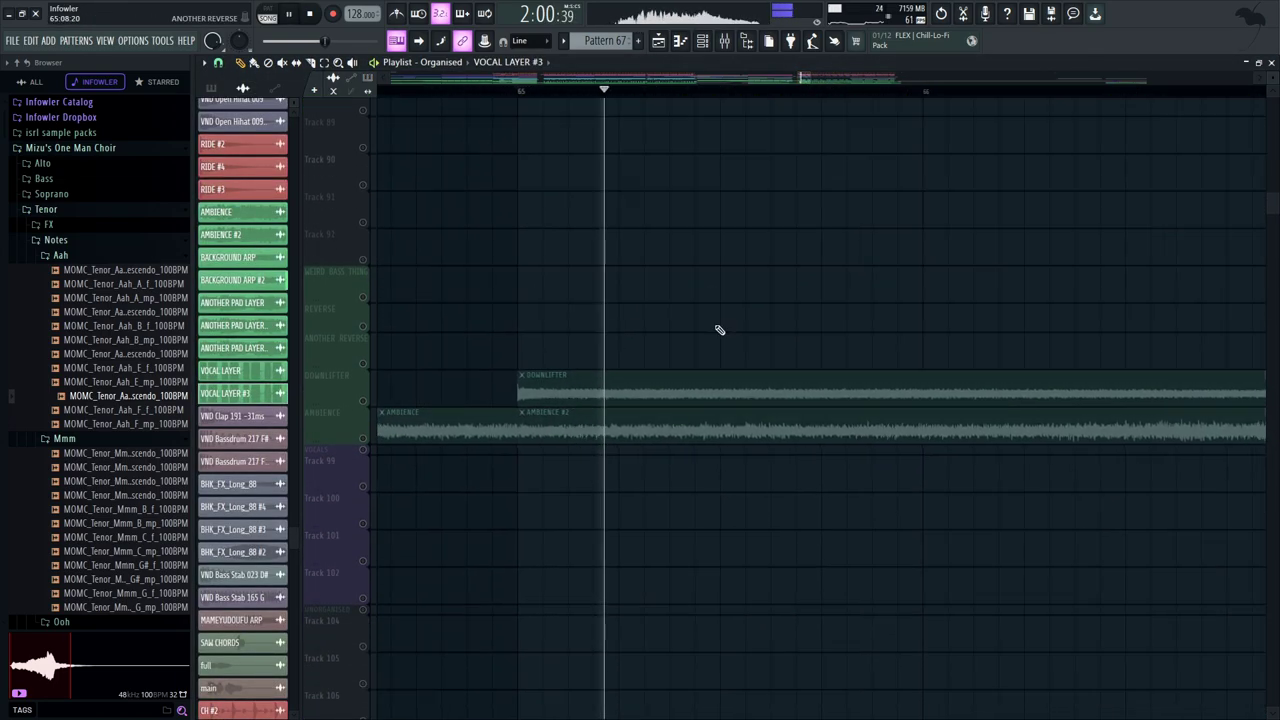
key(space)
Add the DOWNLIFTER track to the soloed layers and play them from bar 65
click(363, 393)
key(space)
scroll(517, 537, down, 15)
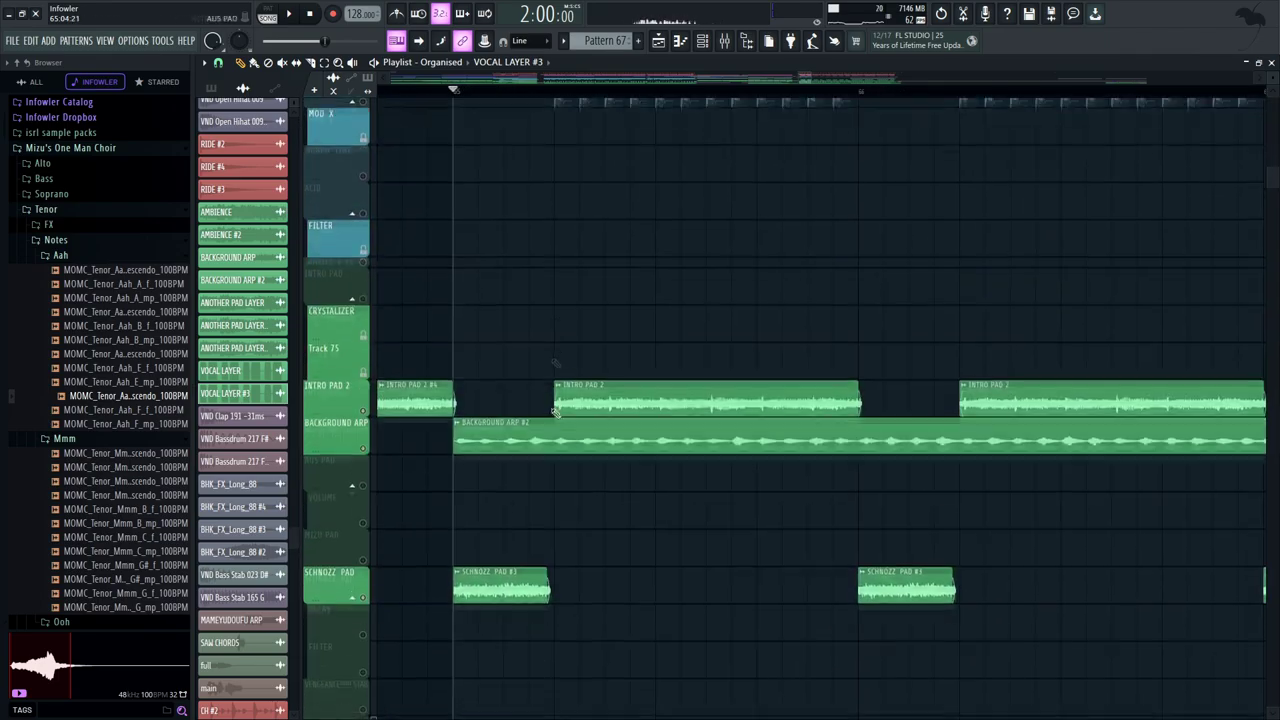
key(space)
Enable further layers including the COOL ARP track and play the combination from bar 65
click(363, 608)
scroll(520, 600, up, 5)
click(365, 606)
scroll(451, 343, up, 4)
click(364, 390)
click(364, 353)
scroll(523, 246, down, 5)
key(space)
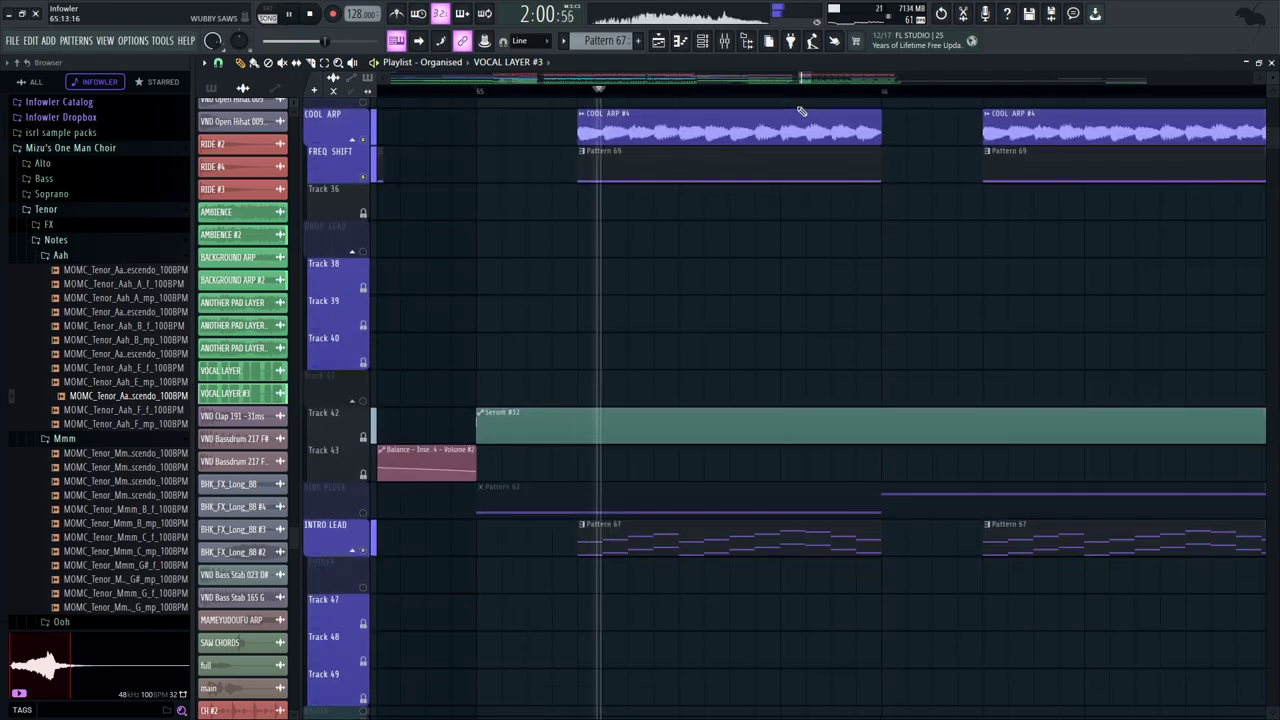
scroll(670, 315, down, 3)
scroll(620, 300, down, 3)
scroll(580, 280, left, 2)
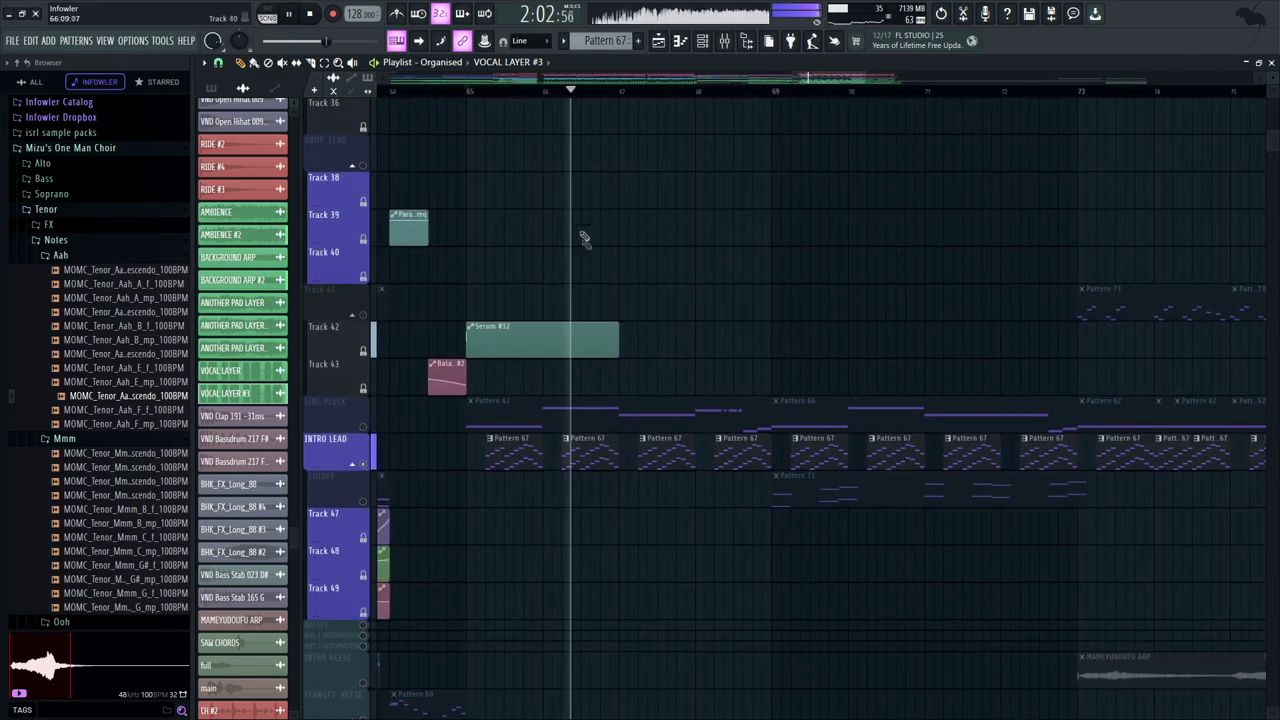
key(space)
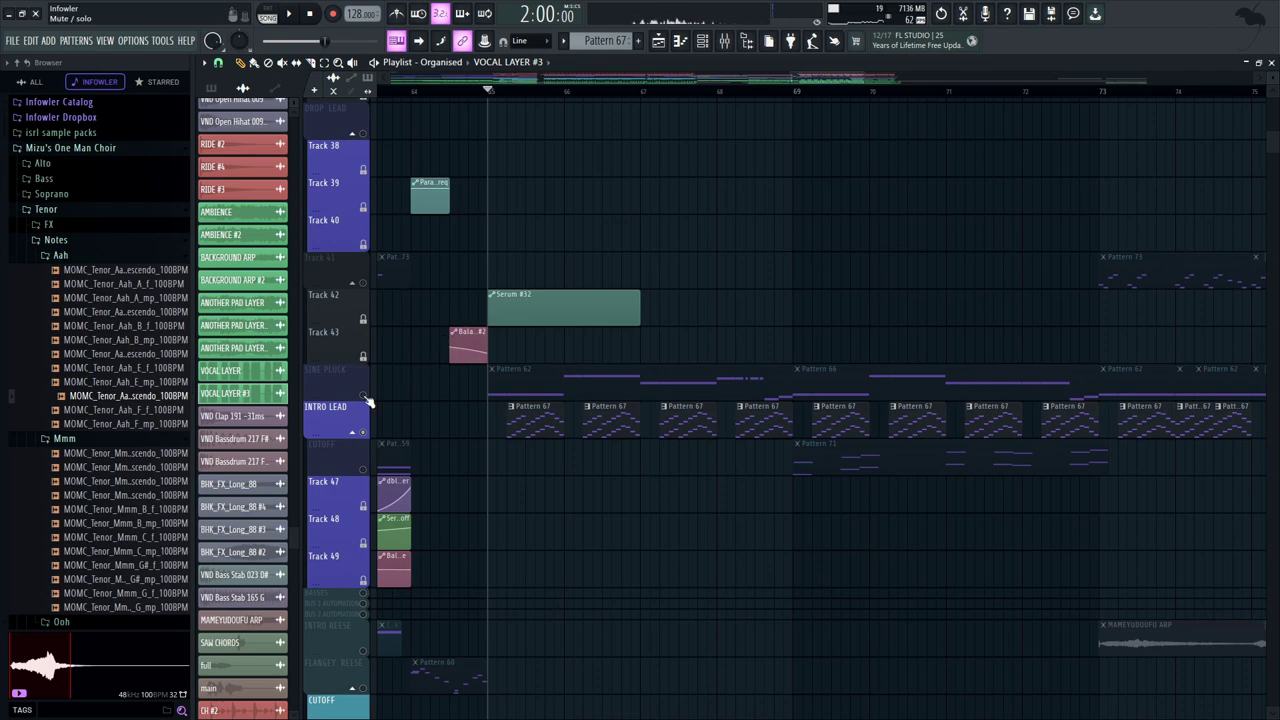
Enable every track except SINE PLUCK, play from bar 65 without it, and switch SINE PLUCK back on
right_click(363, 395)
click(363, 395)
key(space)
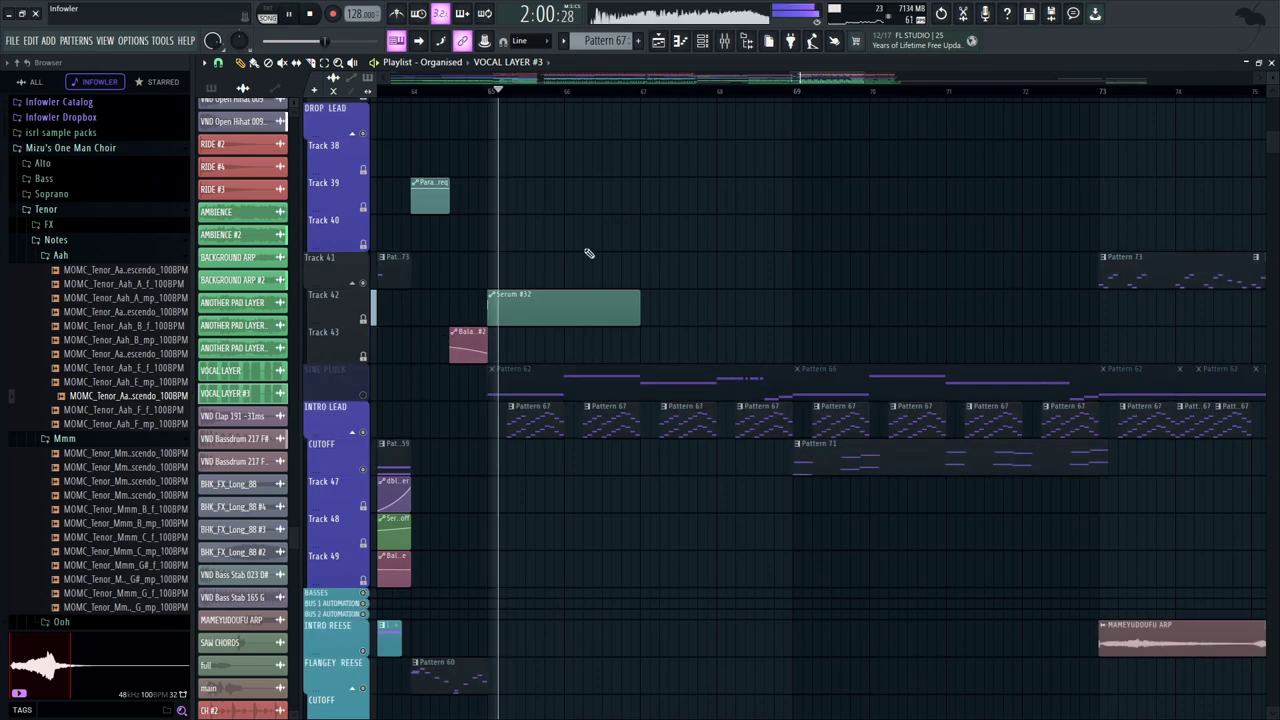
key(space)
click(363, 395)
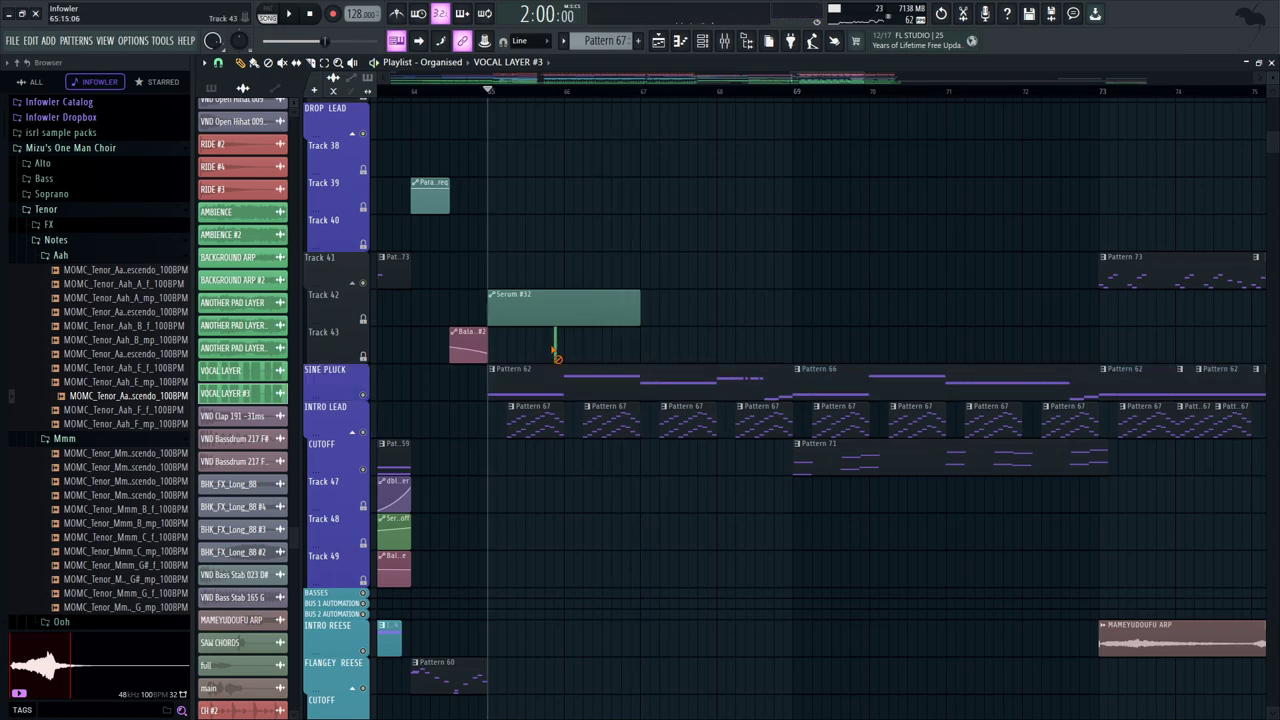
Open Pattern 62 from the SINE PLUCK track with its Serum #19 synth and play it
double_click(563, 380)
click(704, 40)
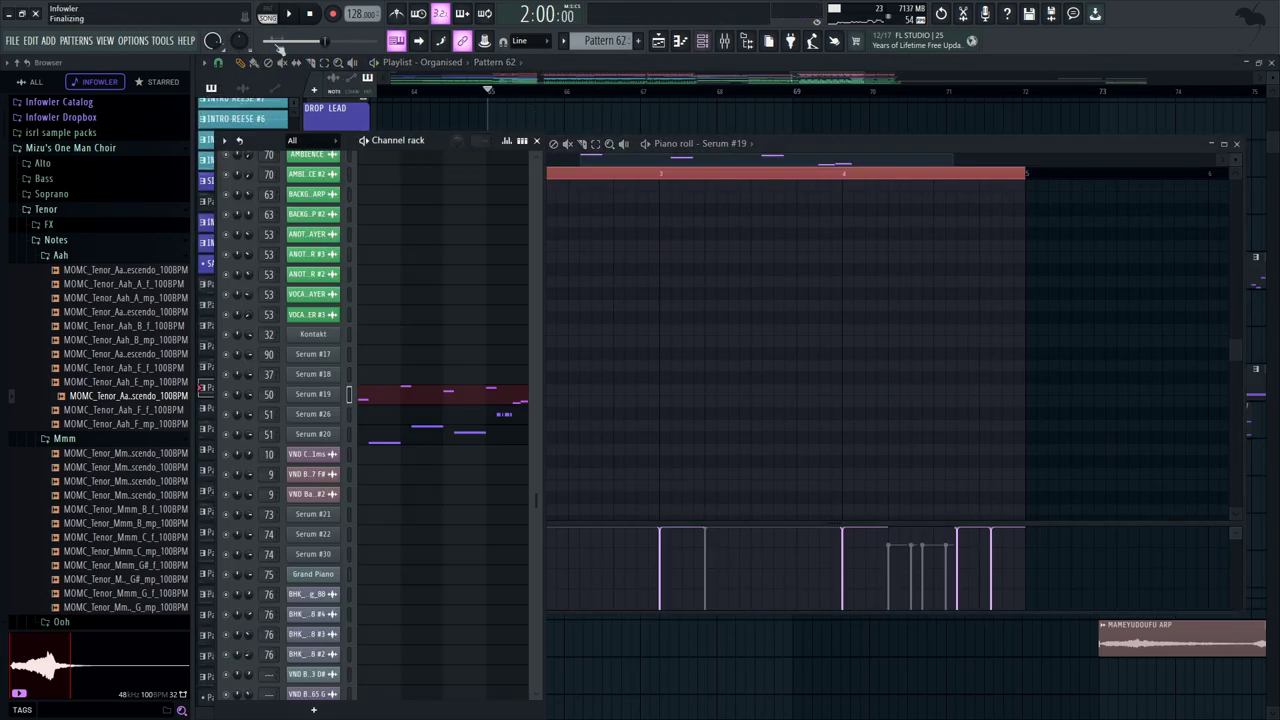
key(space)
click(343, 394)
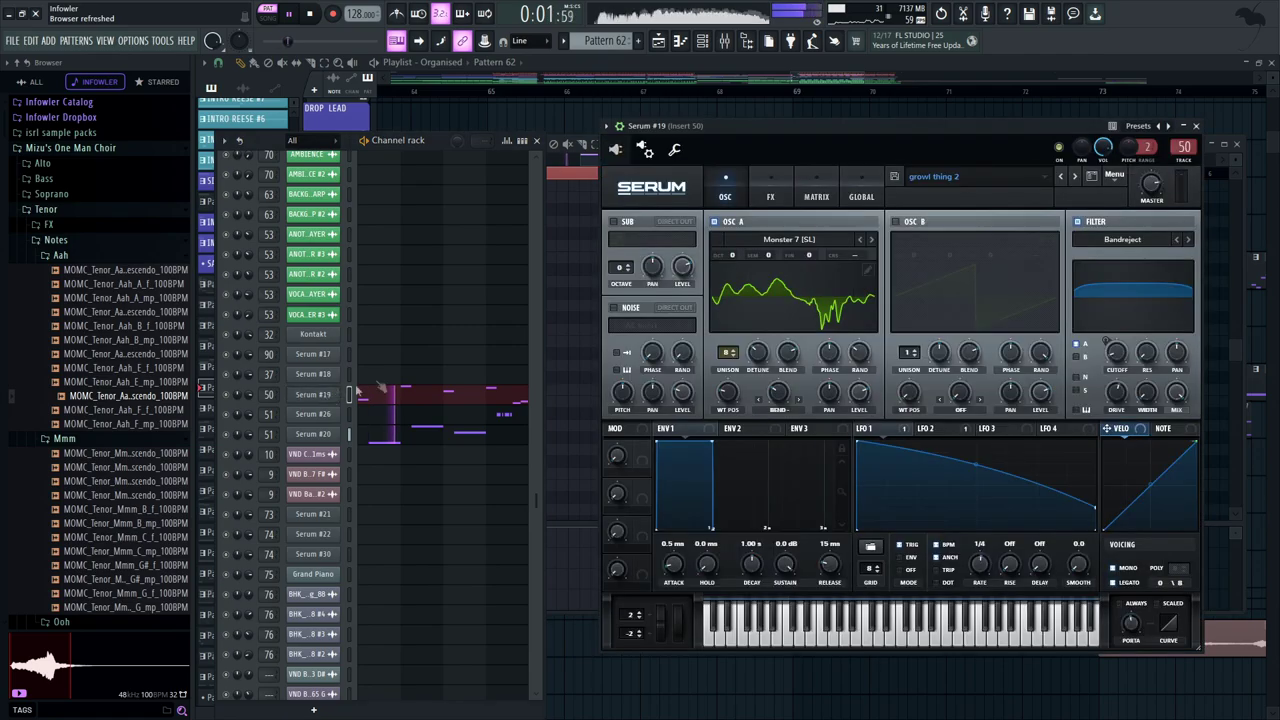
drag(827, 131, 813, 137)
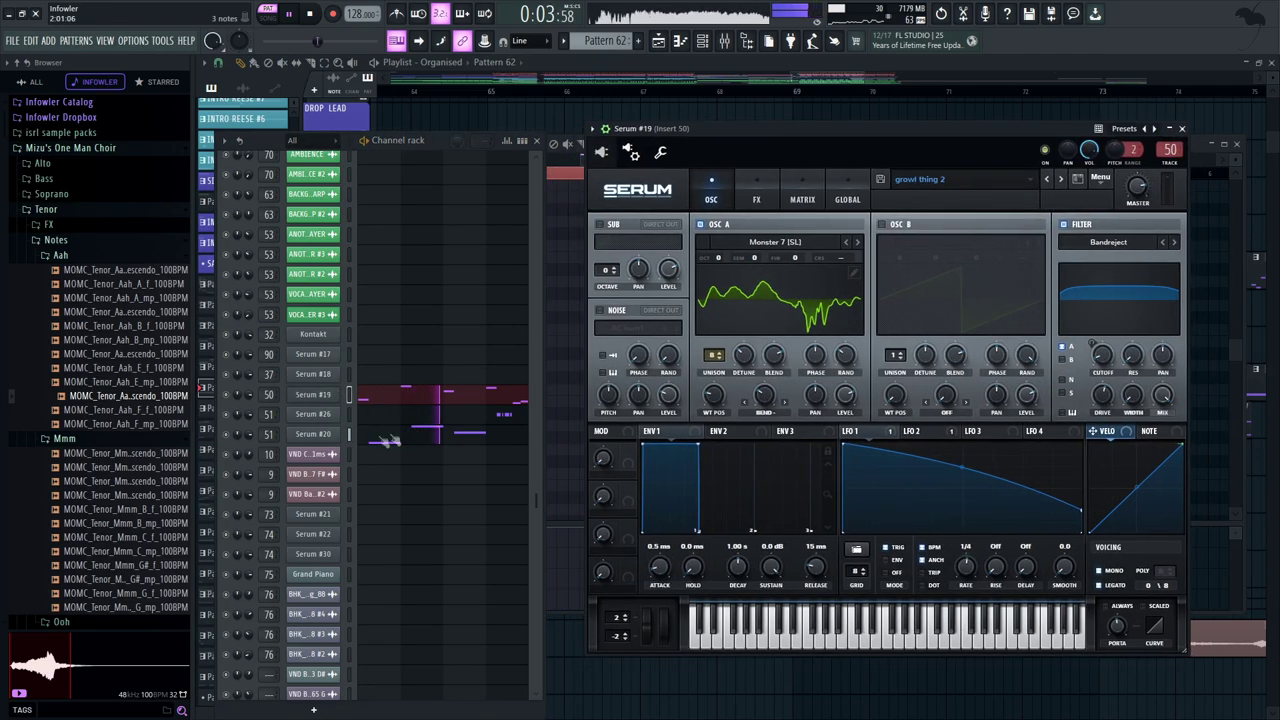
key(space)
Inspect the OTT and Patcher effects on Insert 50 in the mixer, closing each one
click(724, 40)
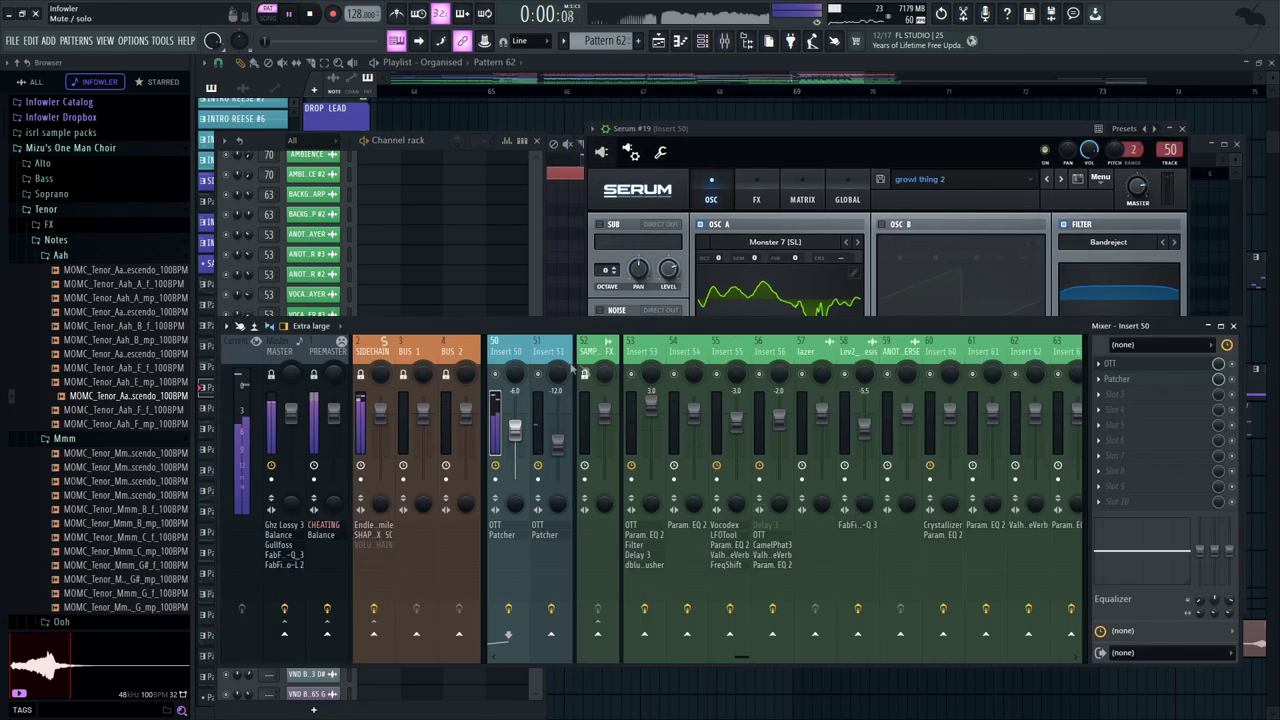
scroll(590, 372, up, 5)
key(space)
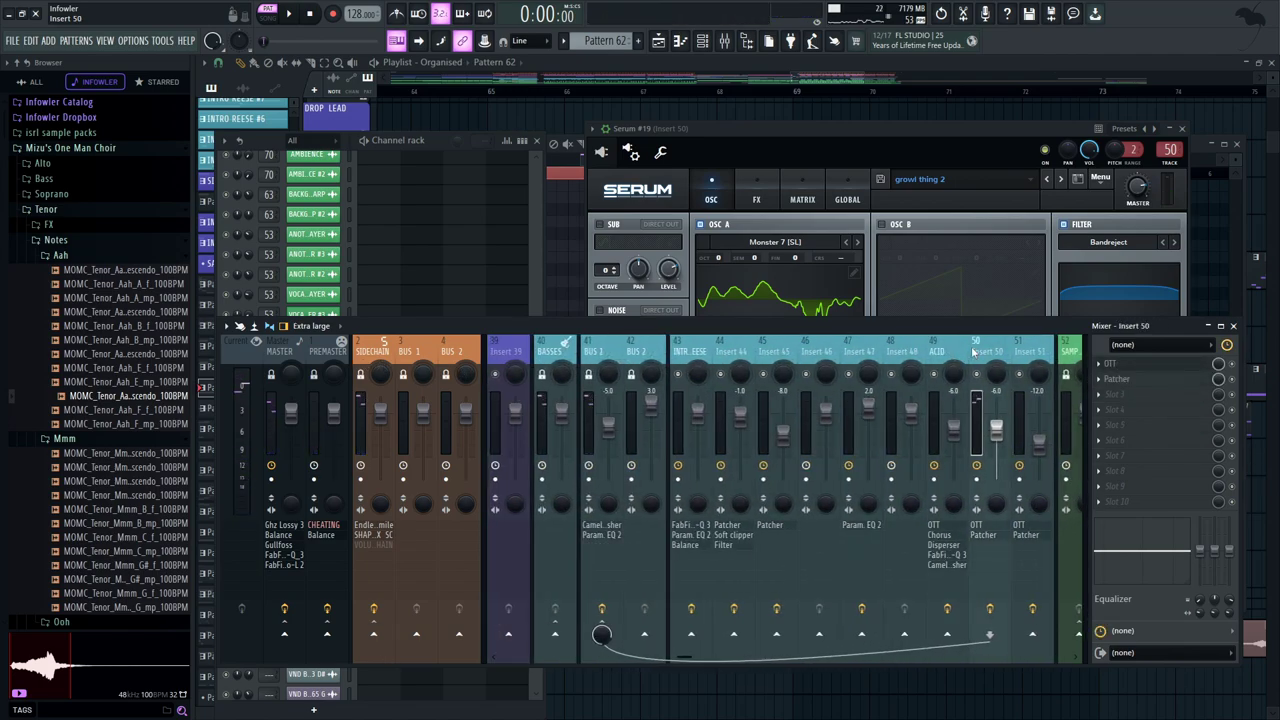
click(1112, 363)
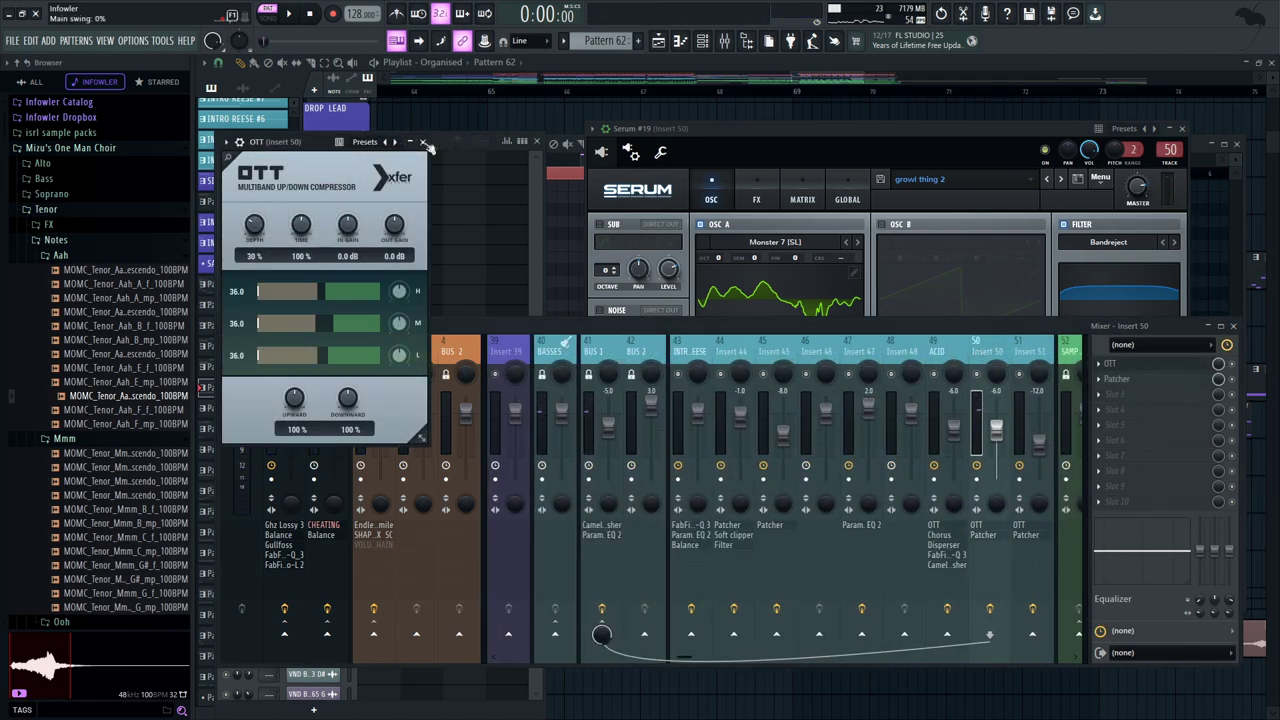
click(424, 143)
click(1117, 379)
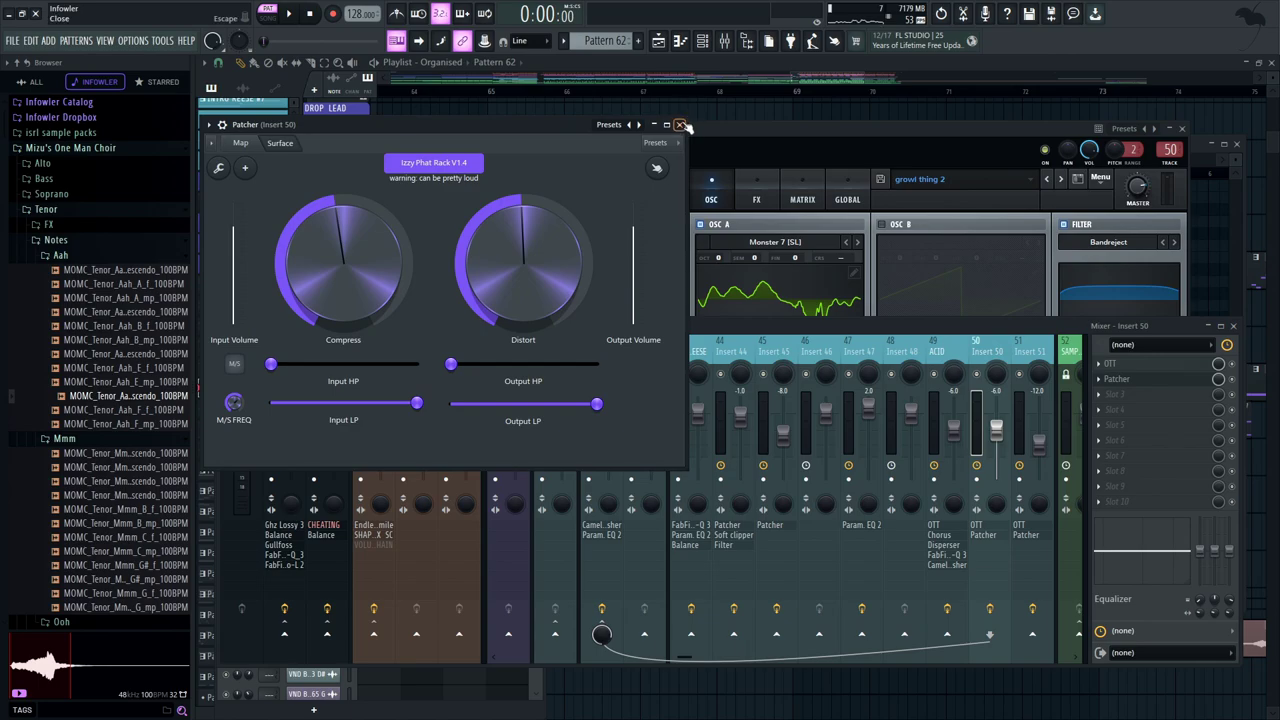
click(680, 125)
Audition Pattern 62 with the effects on Inserts 50 and 51 bypassed, and re-enable those on Insert 50
key(space)
click(1027, 612)
click(438, 140)
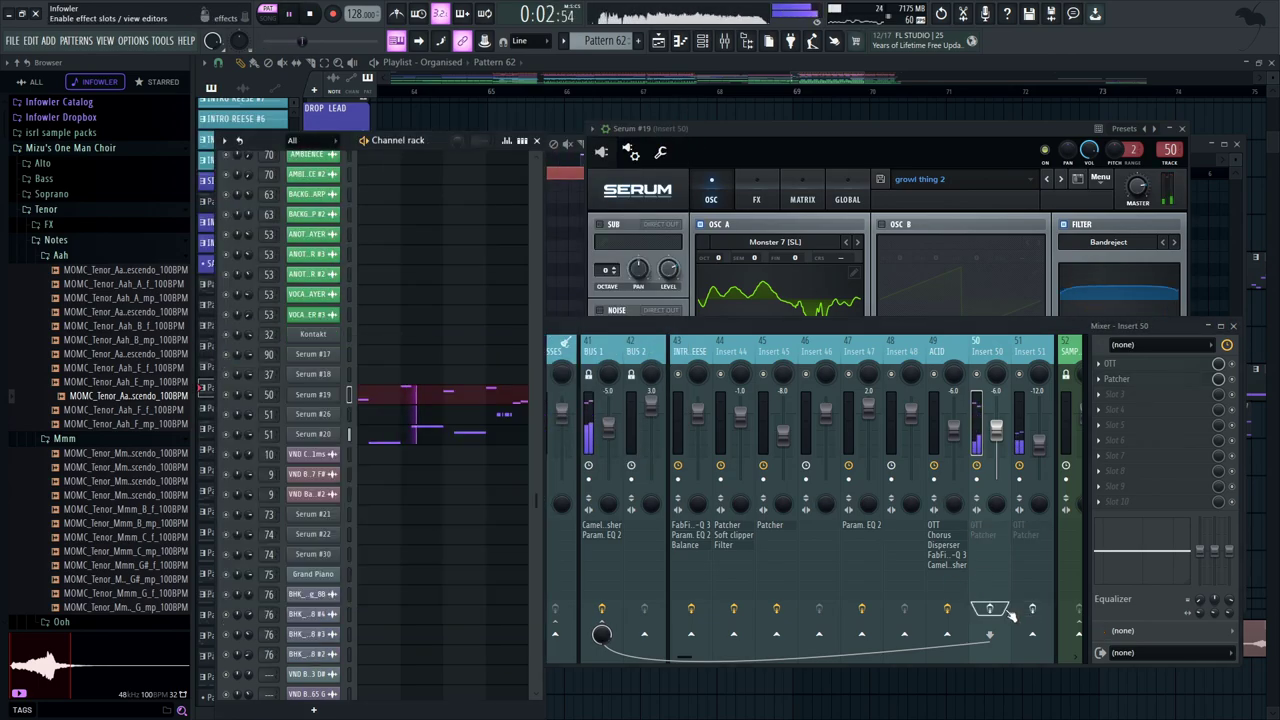
key(space)
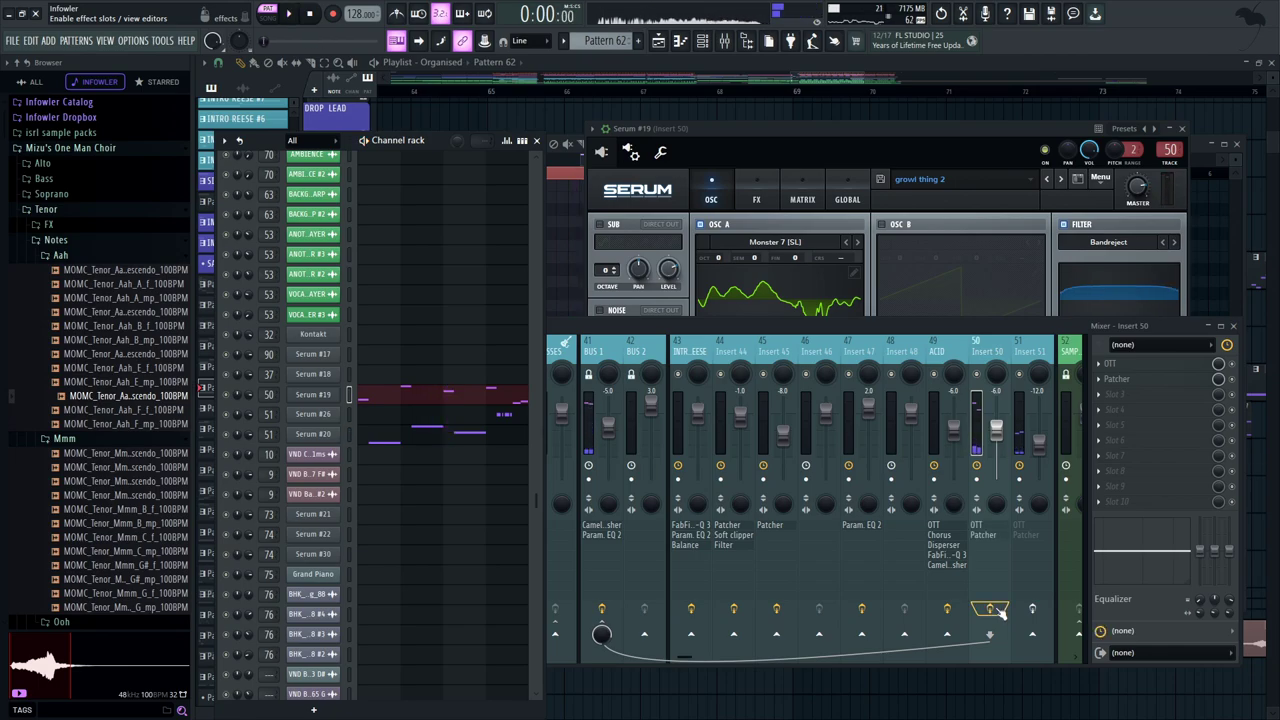
Audition Serum #19 with its Bandreject filter switched off and back on
drag(930, 129, 953, 124)
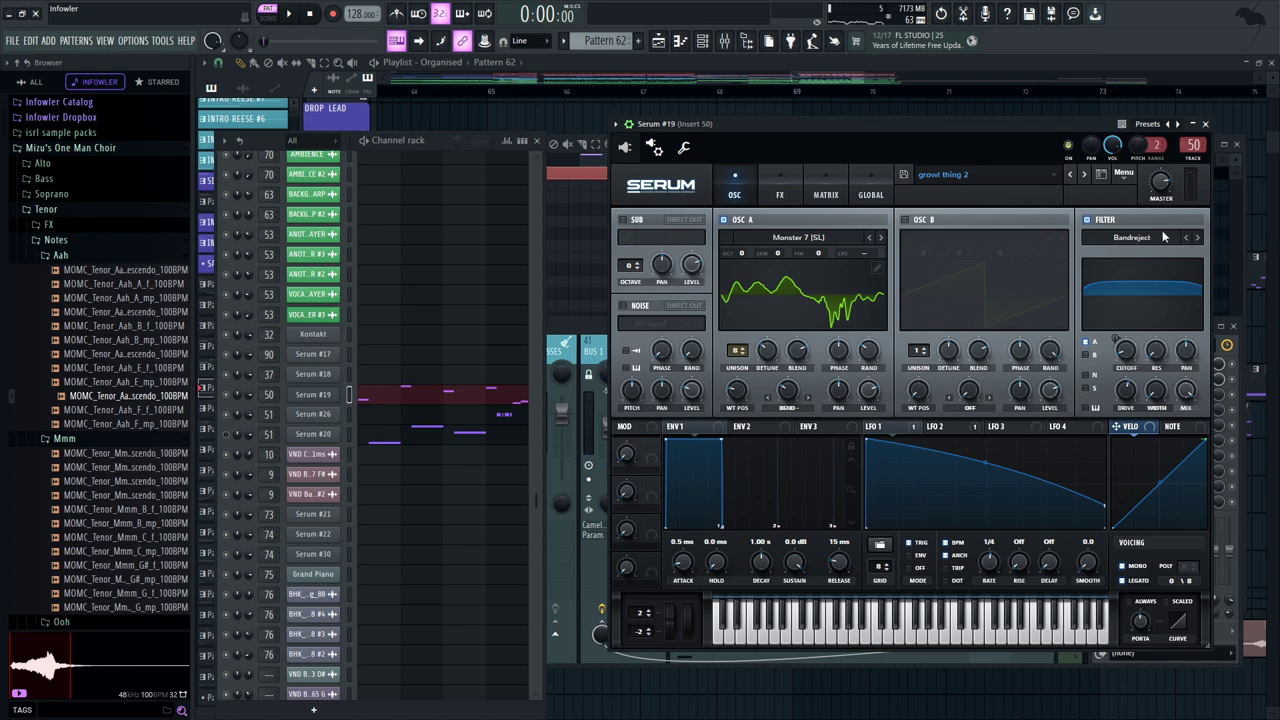
key(space)
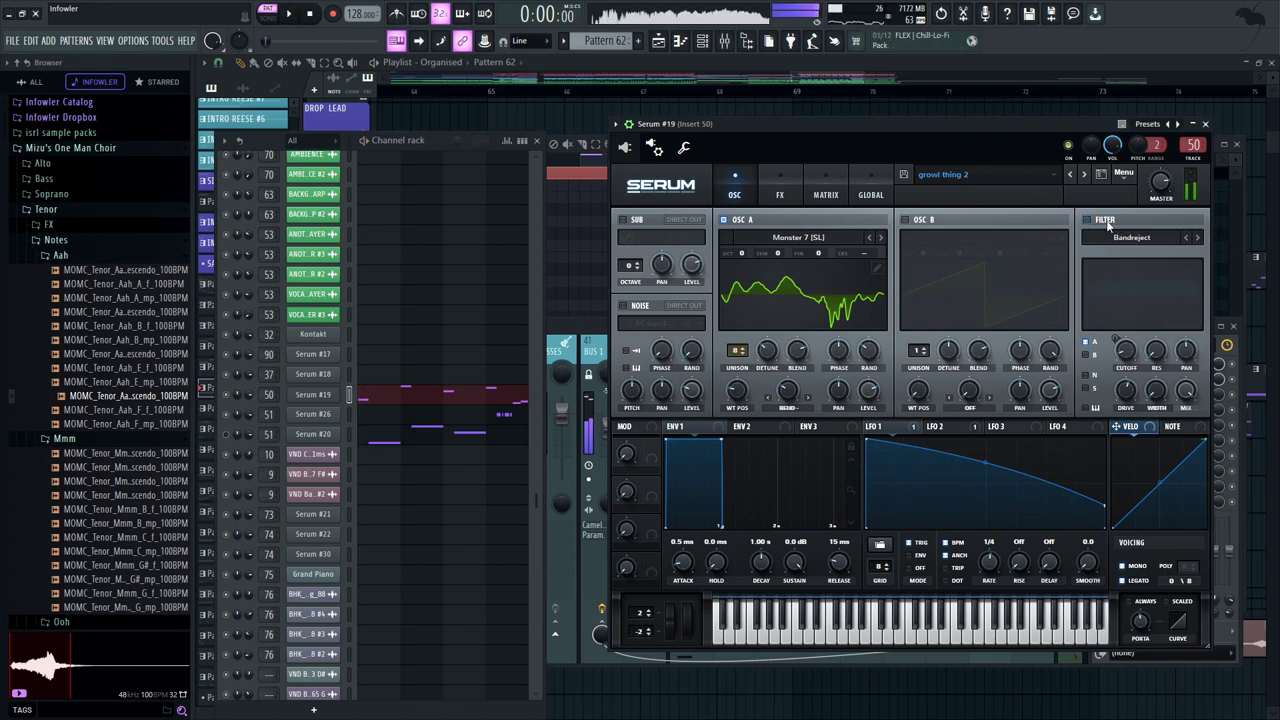
key(space)
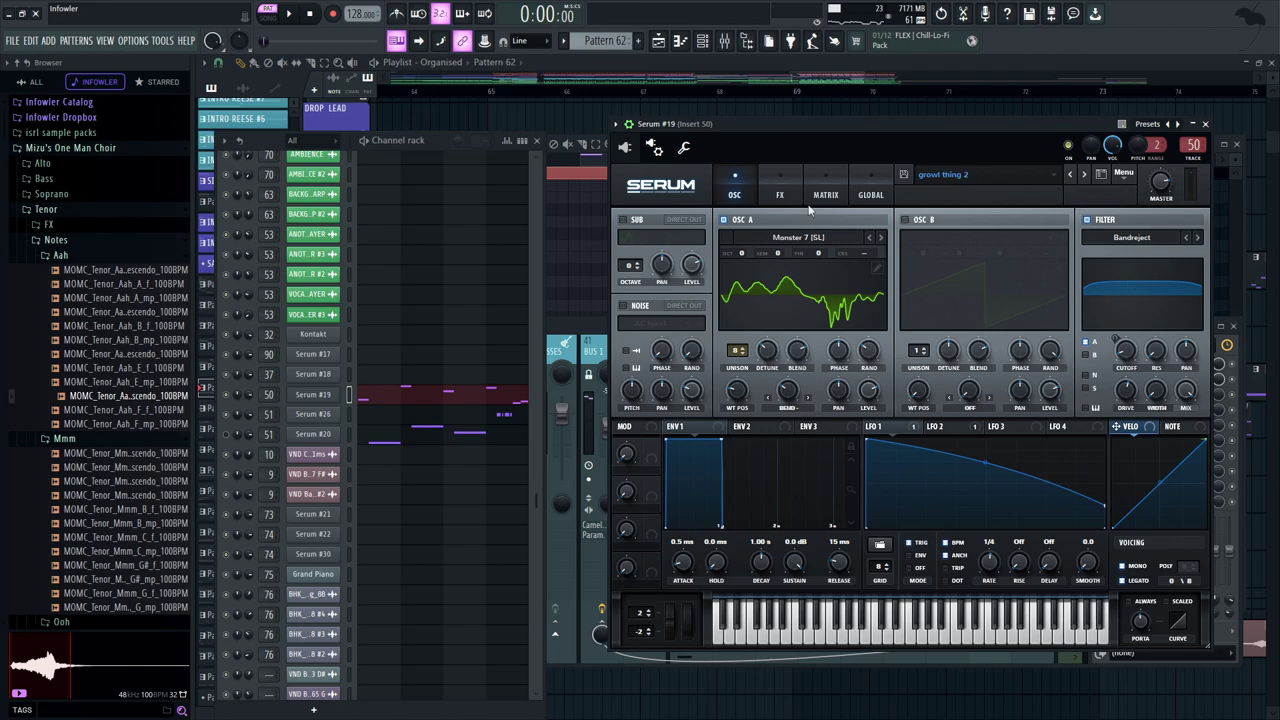
Inspect Serum #19's effects rack, switching Hyper/Dimension off and on, and check its LFO 2 shape and oscillator page
click(782, 193)
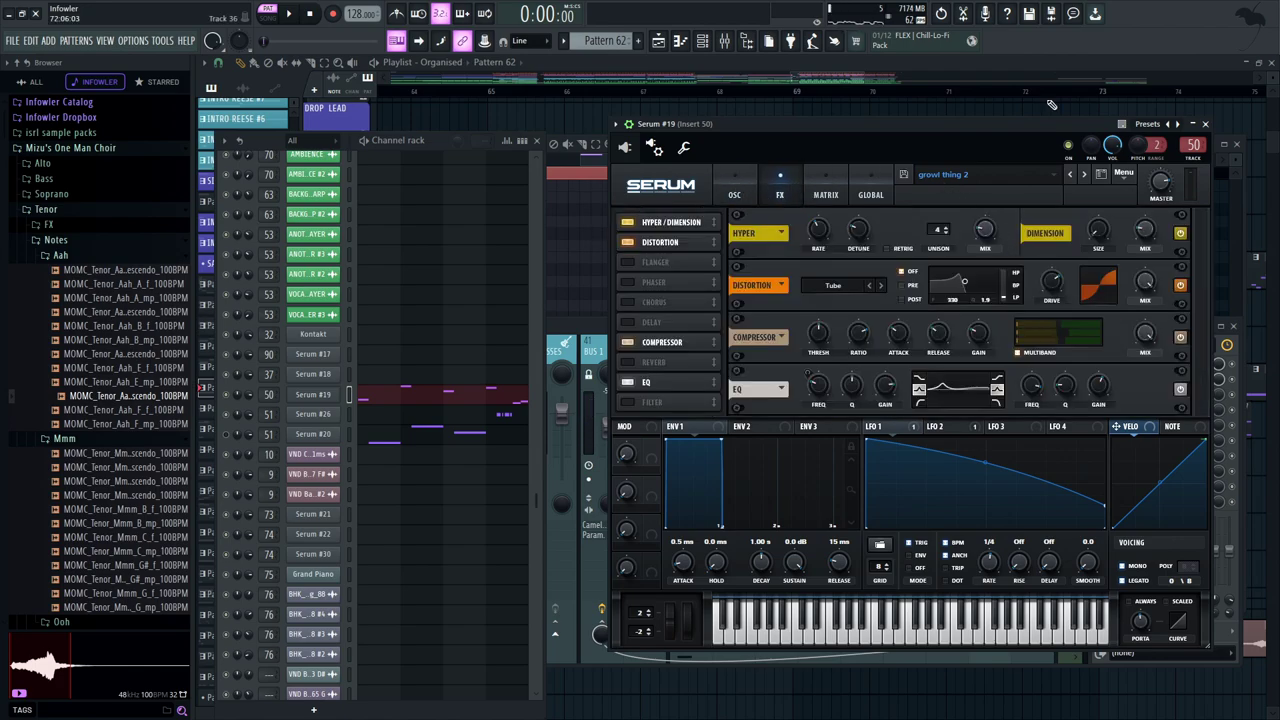
click(627, 222)
click(627, 222)
click(940, 428)
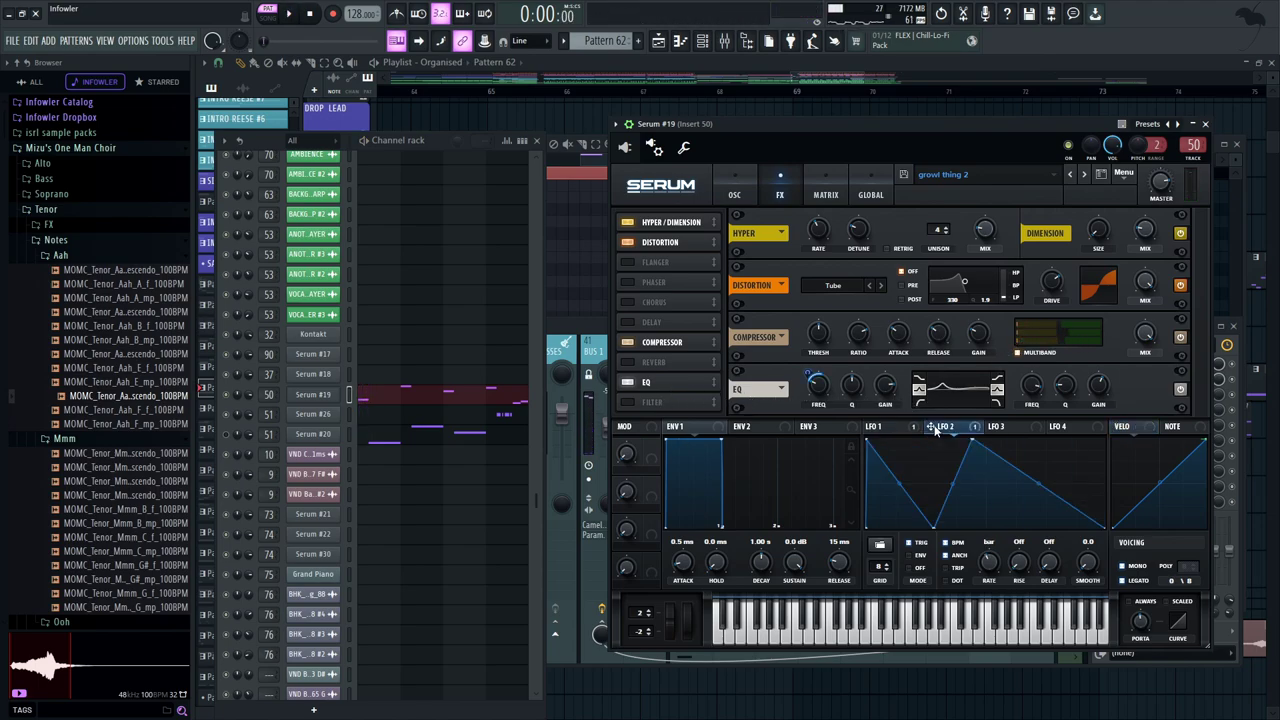
click(729, 176)
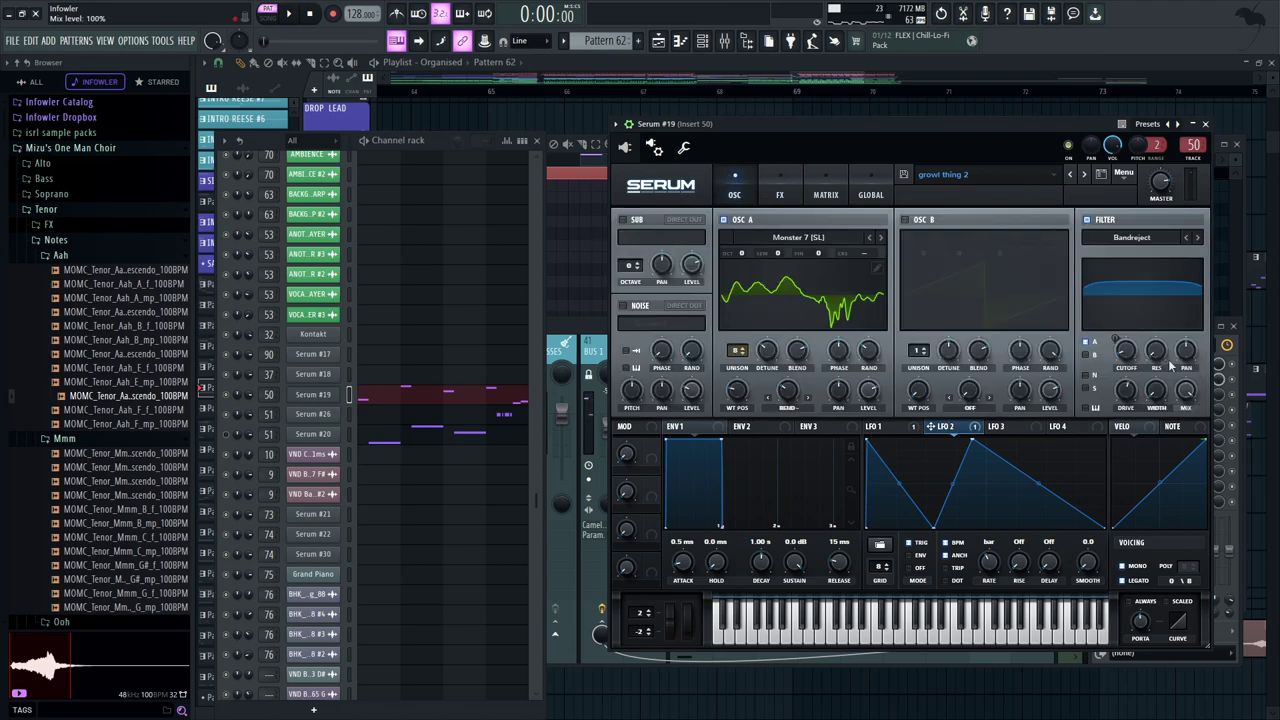
click(782, 184)
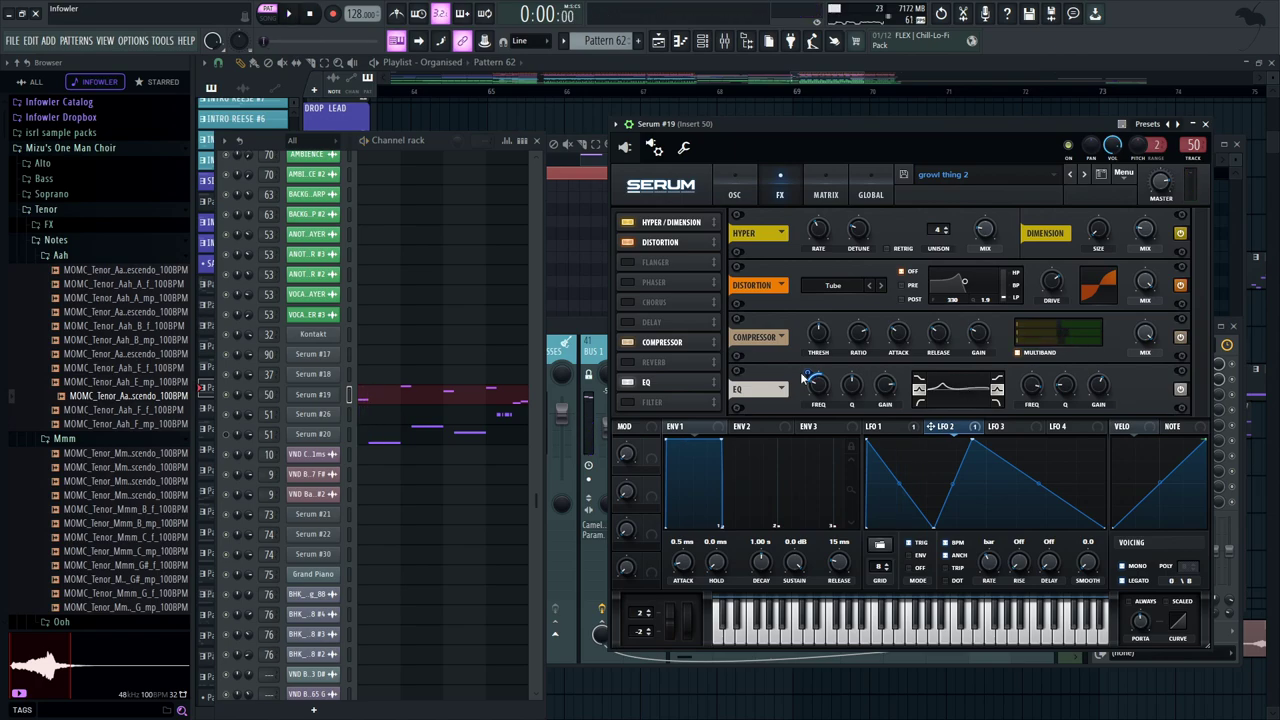
Play Pattern 62 and set LFO 2's modulation of Serum #19's low EQ frequency to -96
key(space)
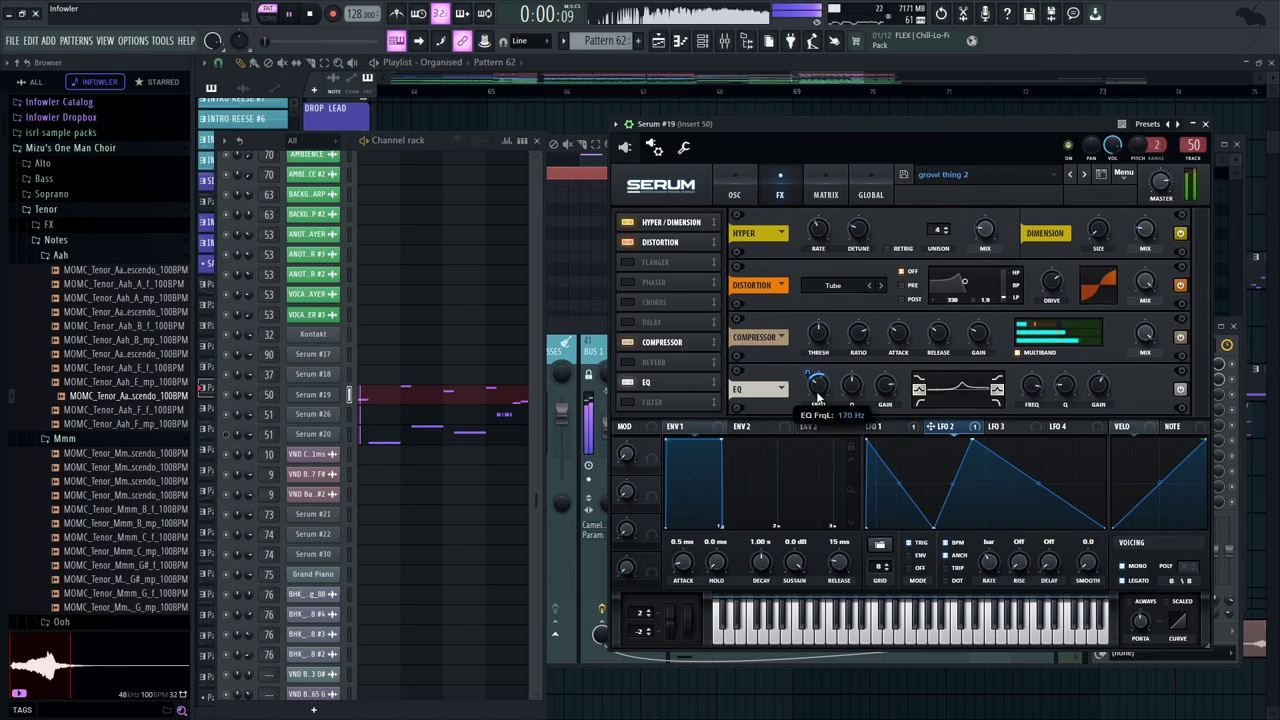
drag(820, 391, 811, 474)
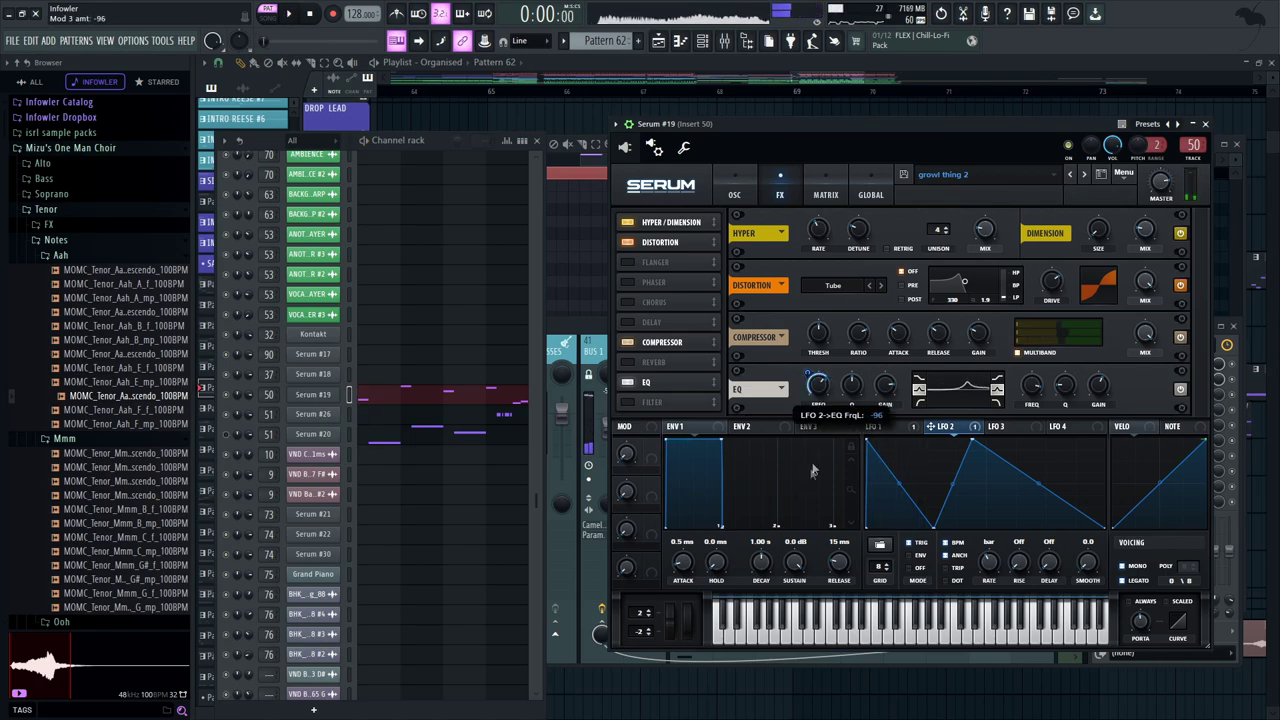
key(space)
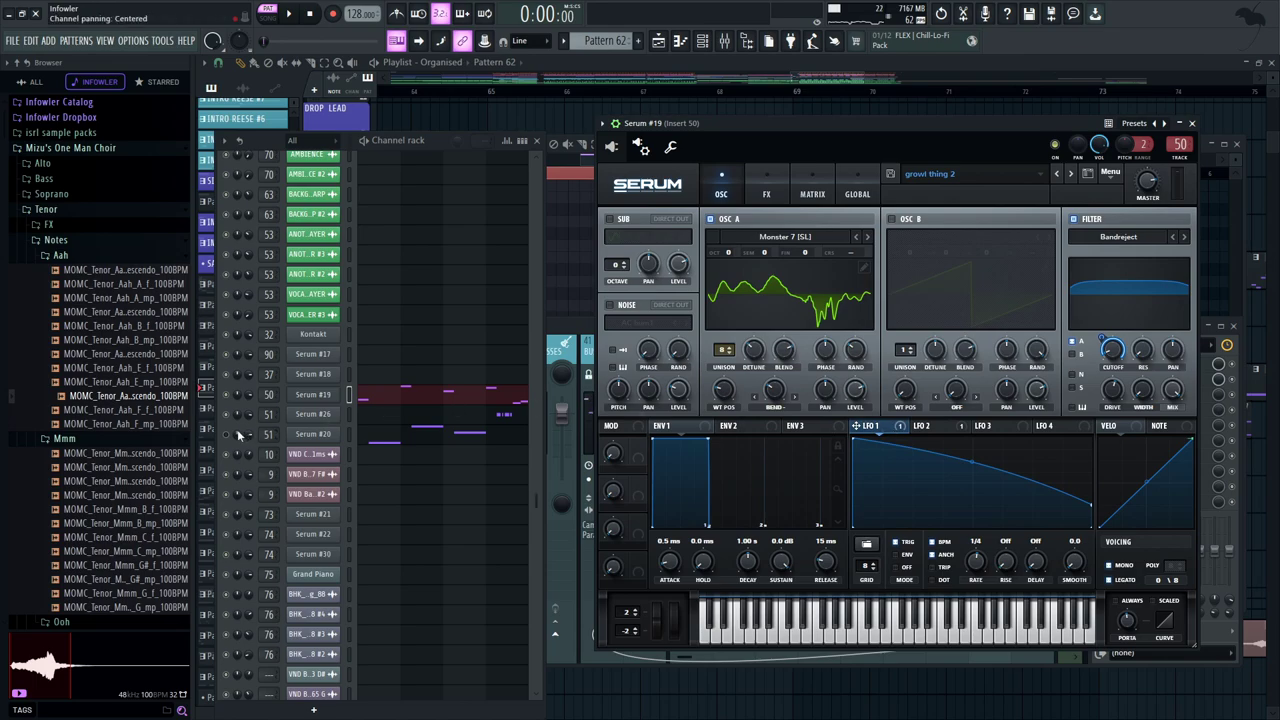
Open Serum #20 and audition Pattern 62 with its piano roll and the LFO 3 modulation of oscillator A's level shown
click(226, 415)
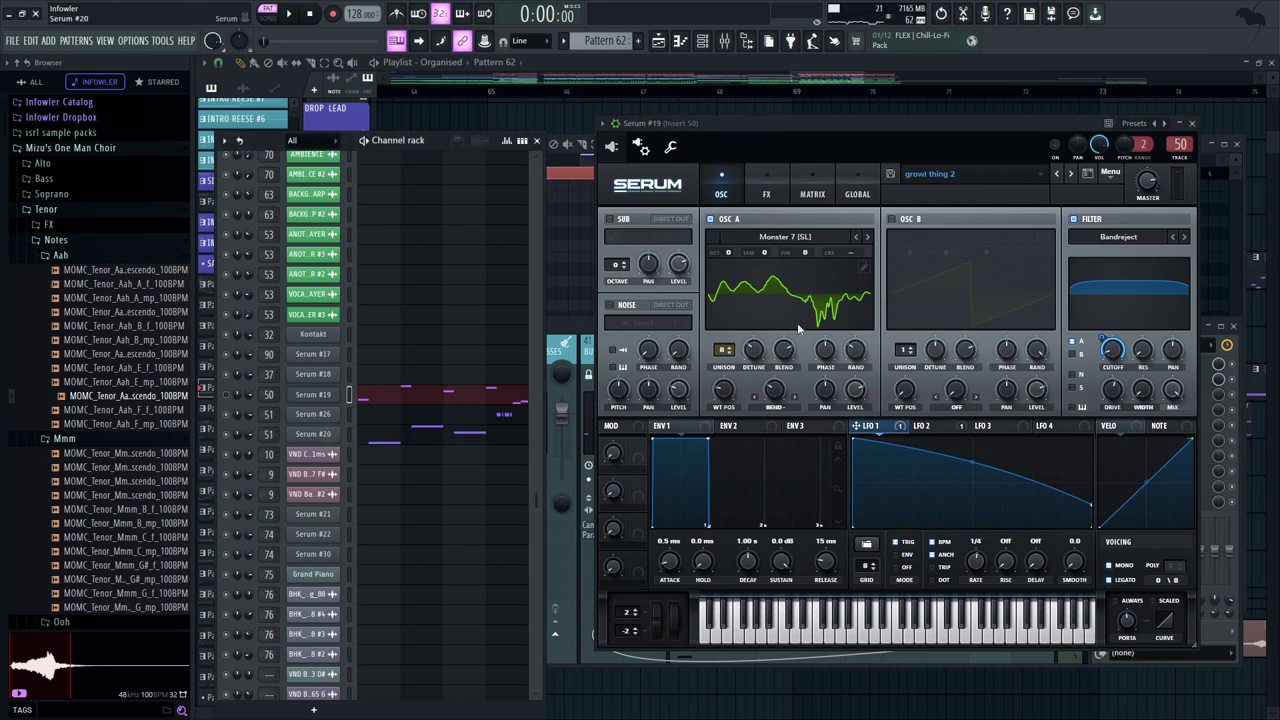
drag(912, 150, 877, 154)
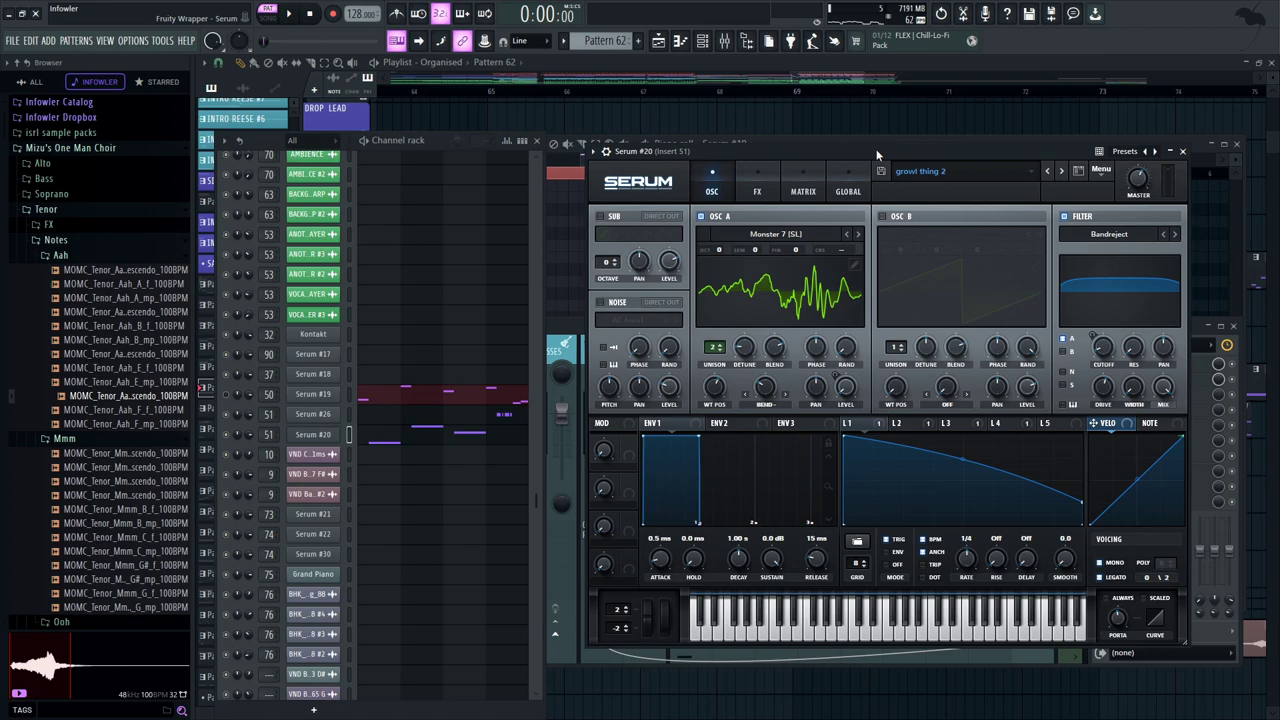
key(space)
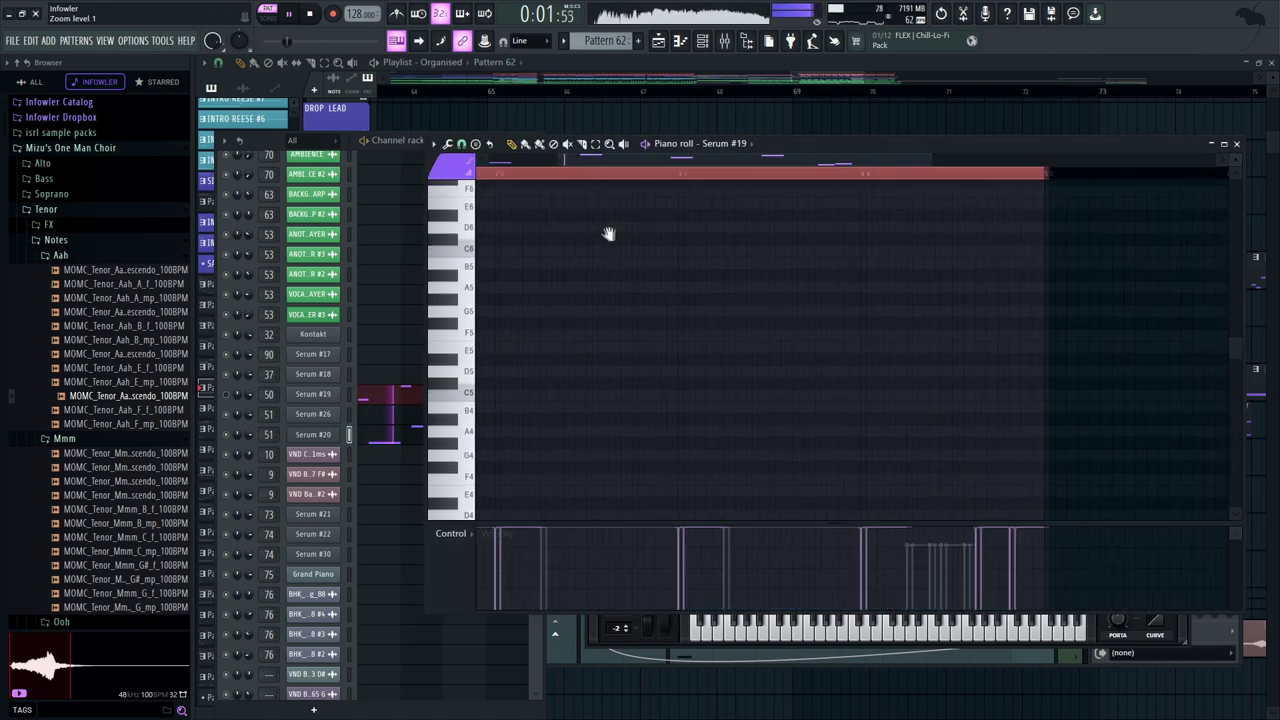
key(F7)
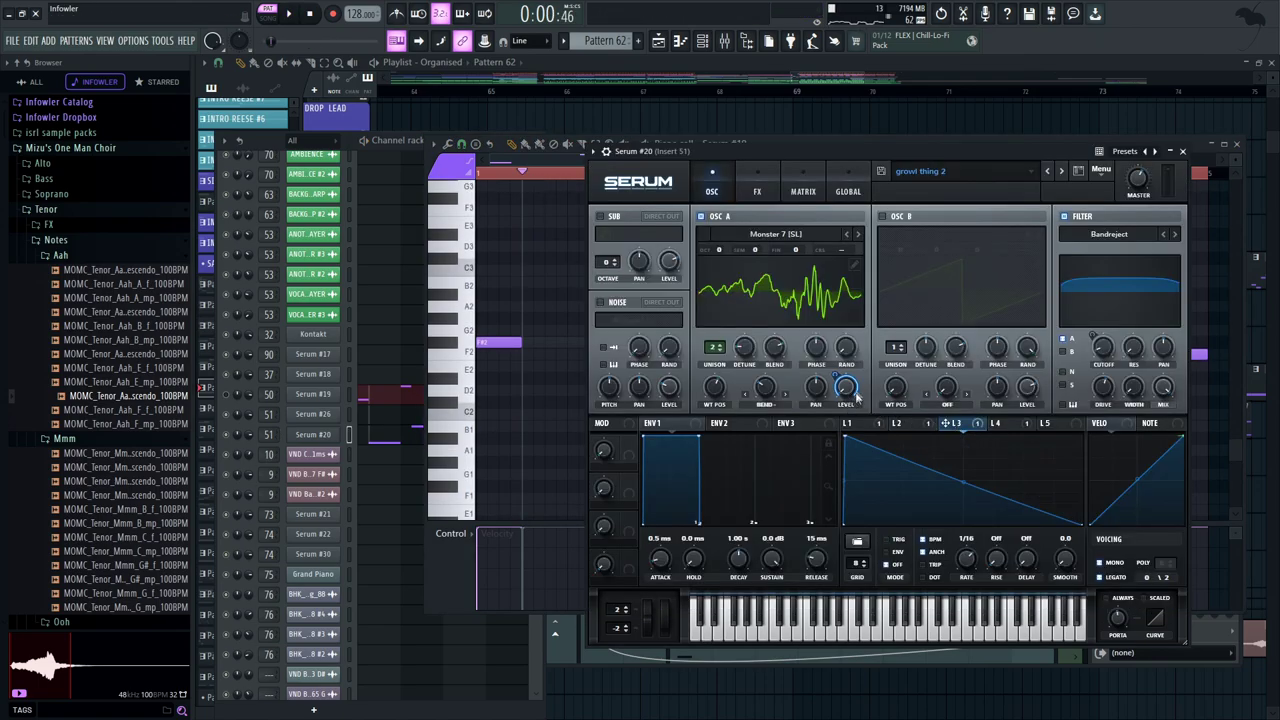
key(space)
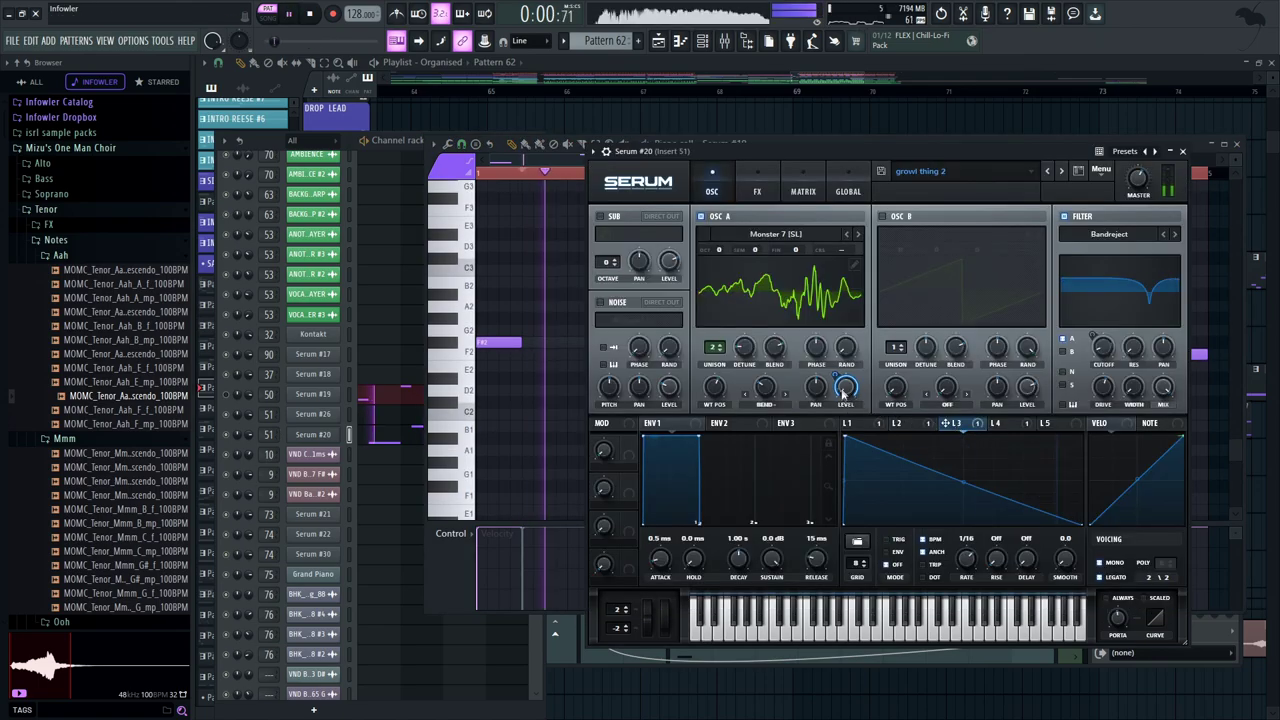
key(space)
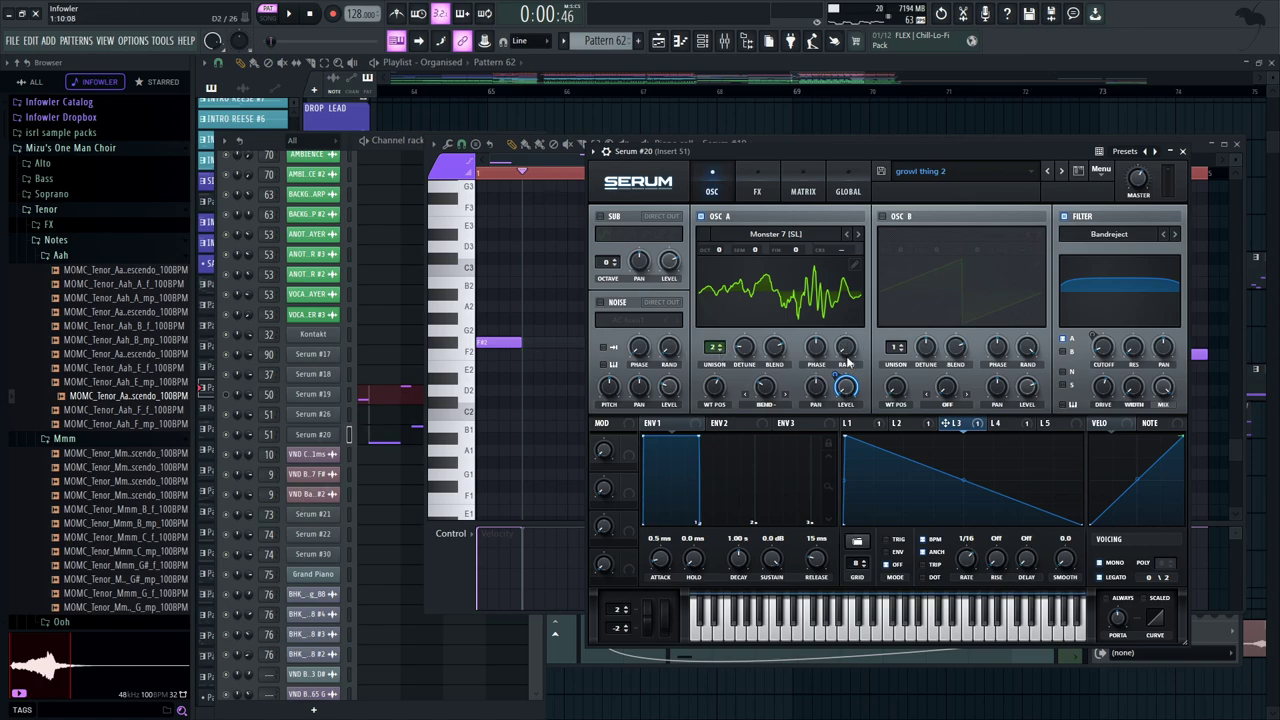
Inspect Serum #20's effects and its modulation matrix with LFO 4 on master tune while auditioning Pattern 62
click(760, 190)
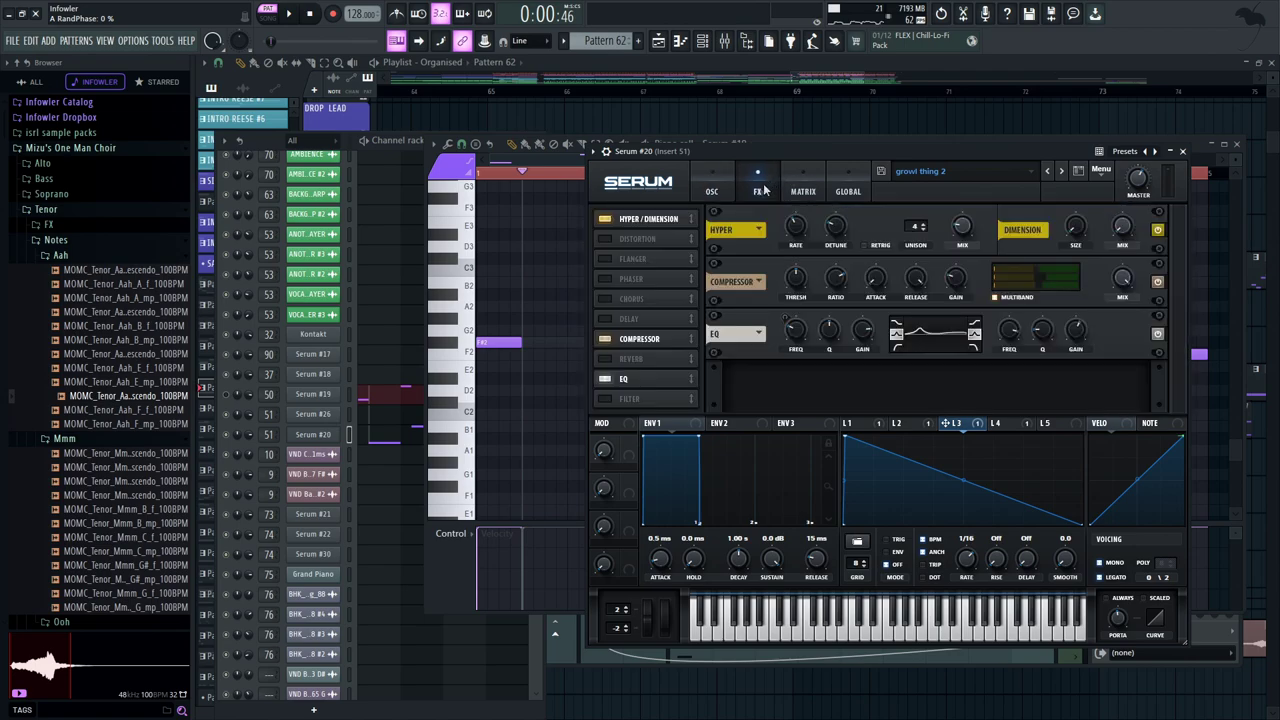
key(space)
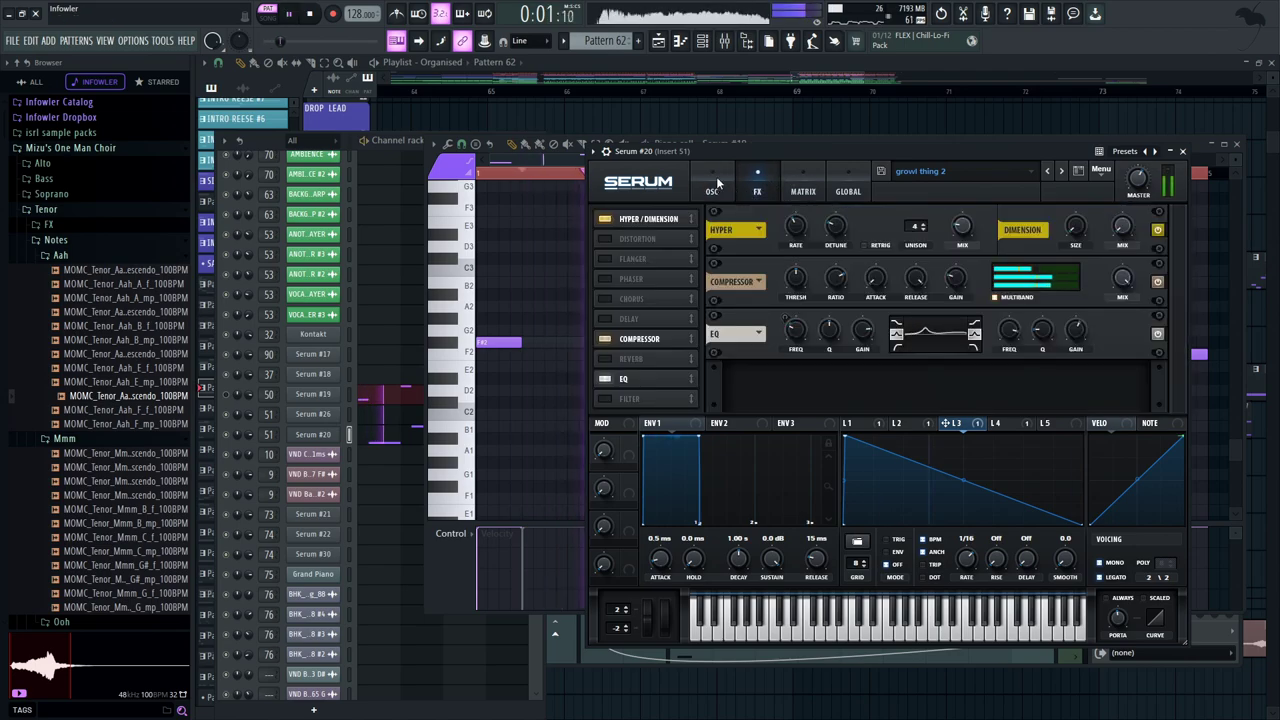
key(space)
click(803, 191)
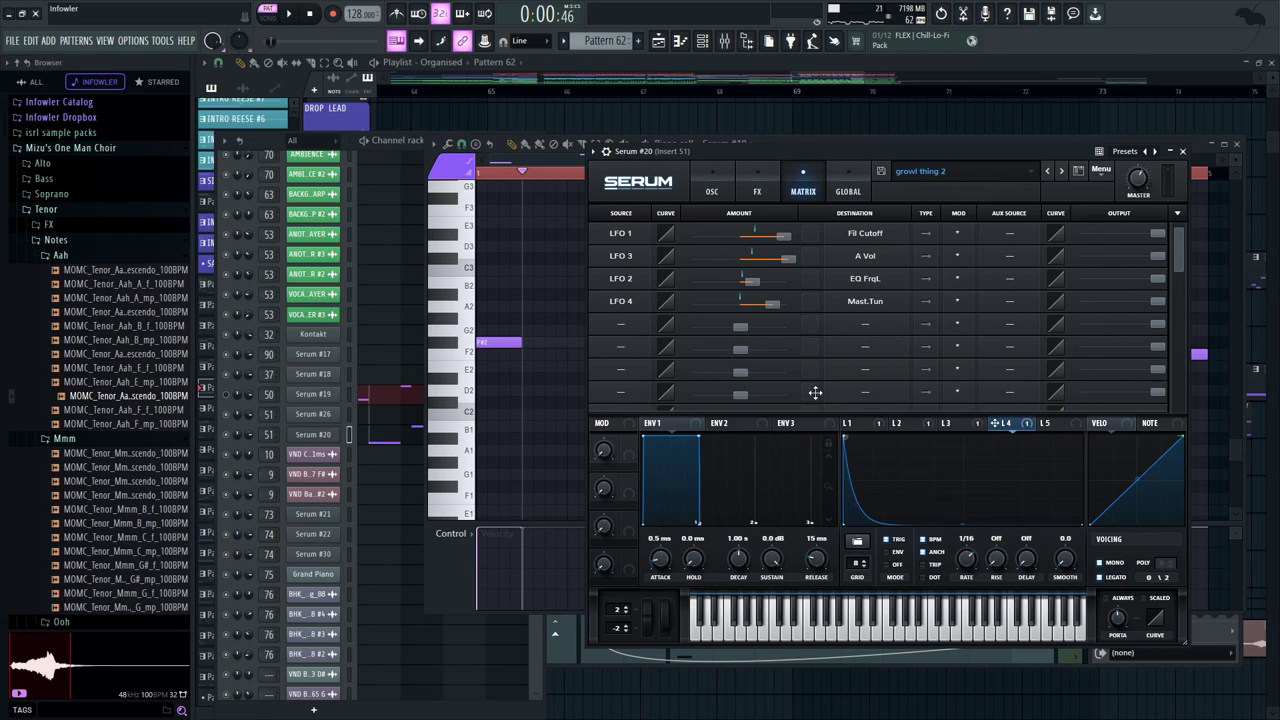
key(space)
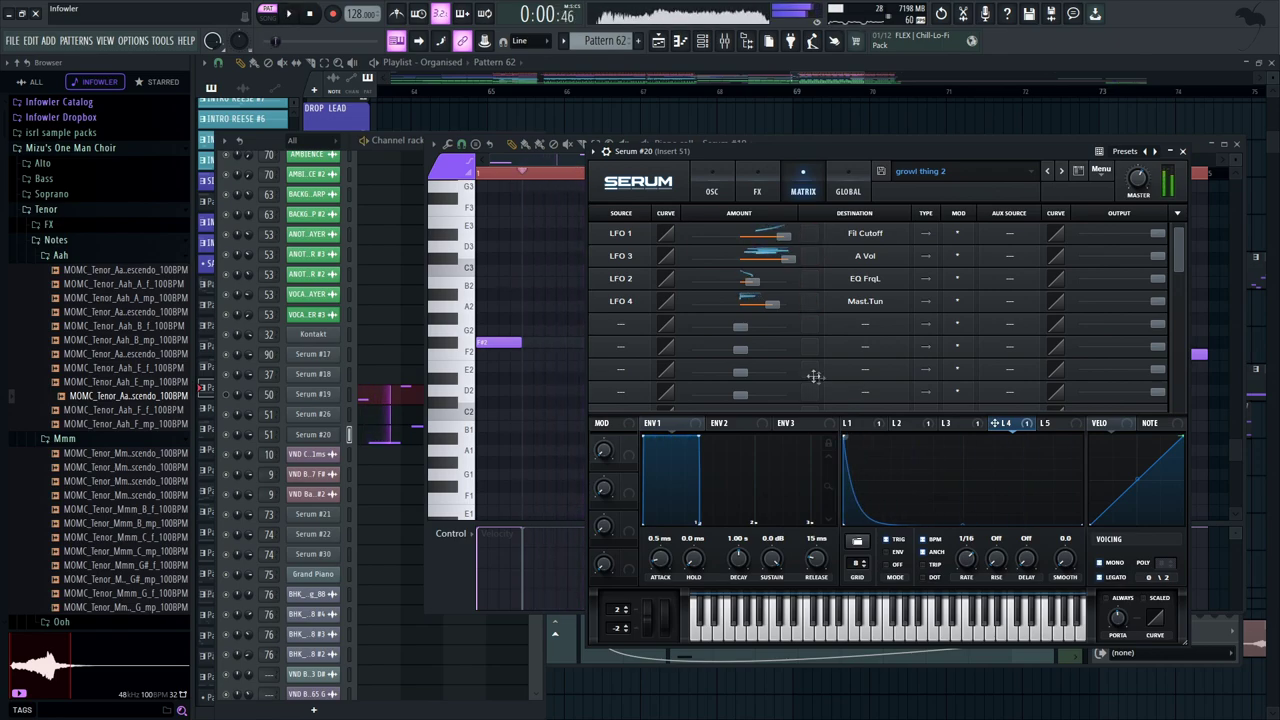
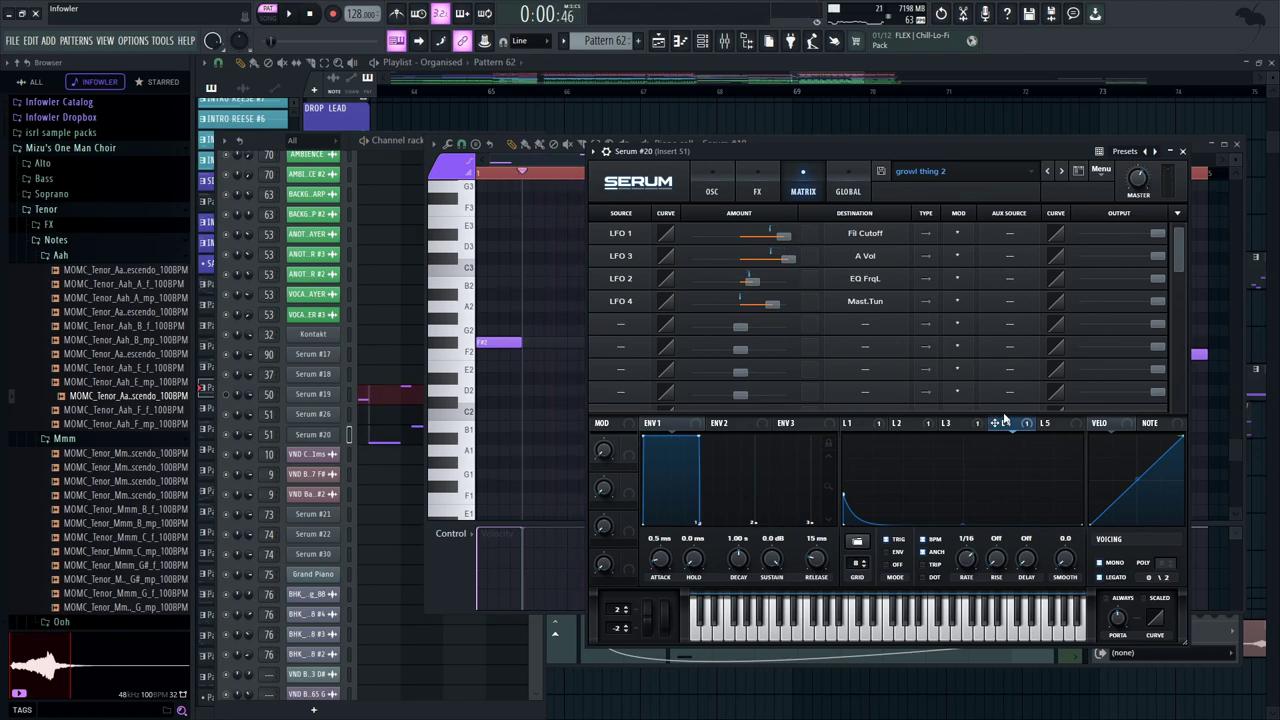
key(space)
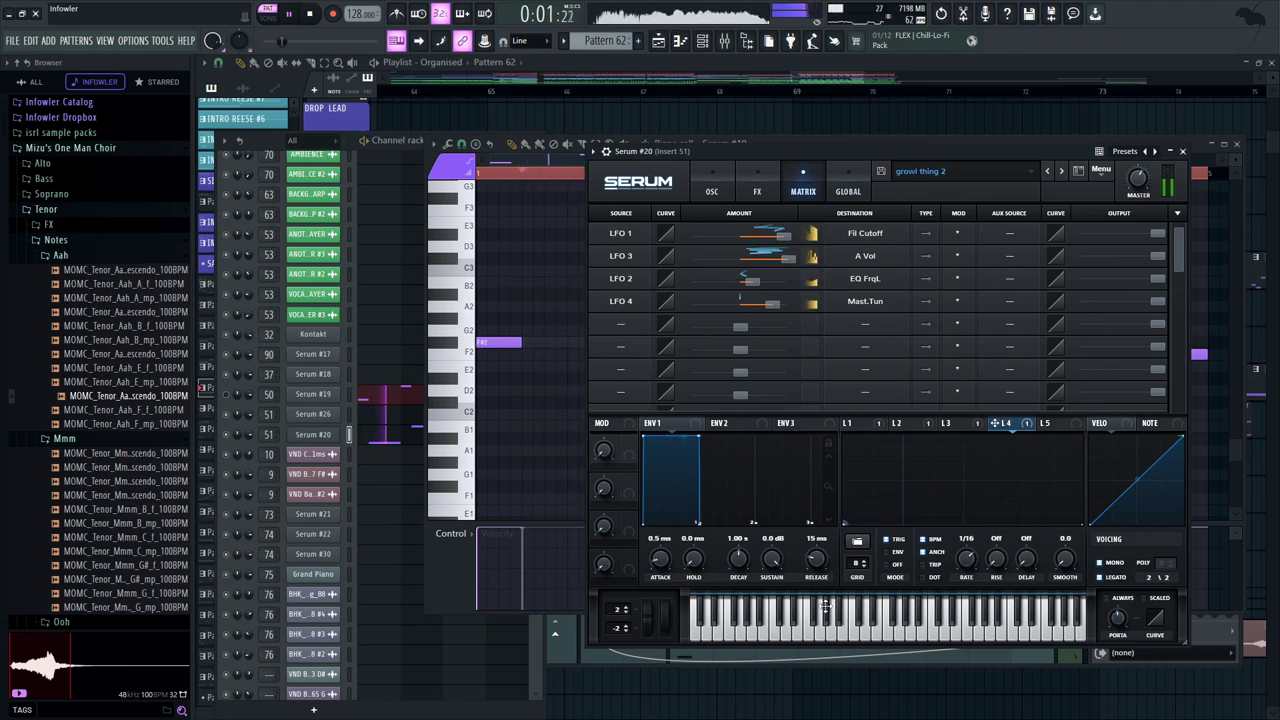
key(space)
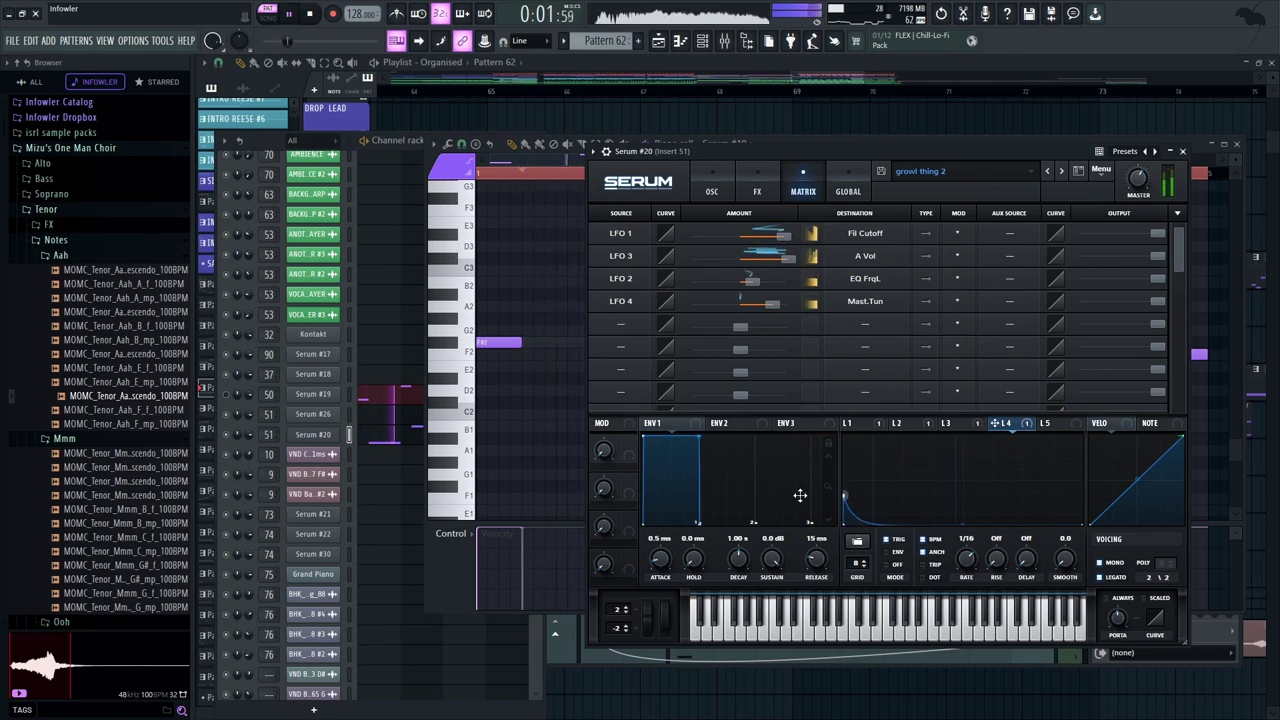
Show Insert 51's effects in the mixer and open Serum #19's piano roll while Pattern 62 plays
click(725, 40)
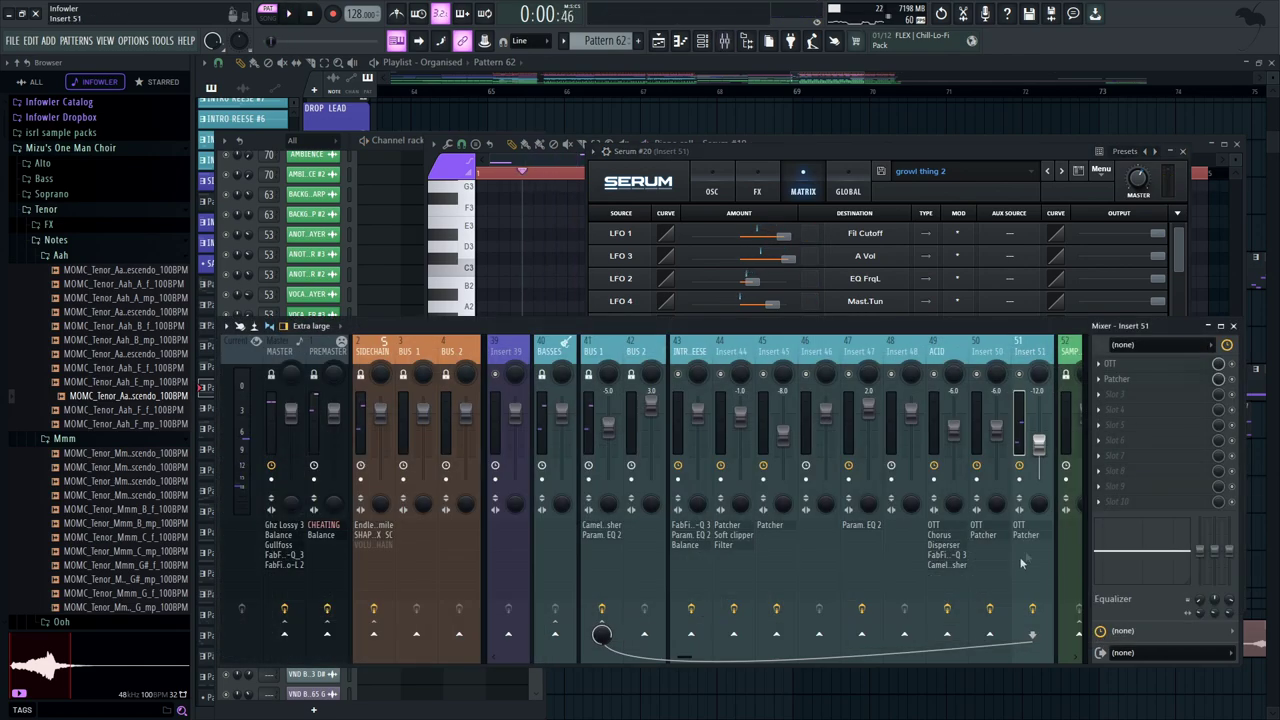
click(210, 432)
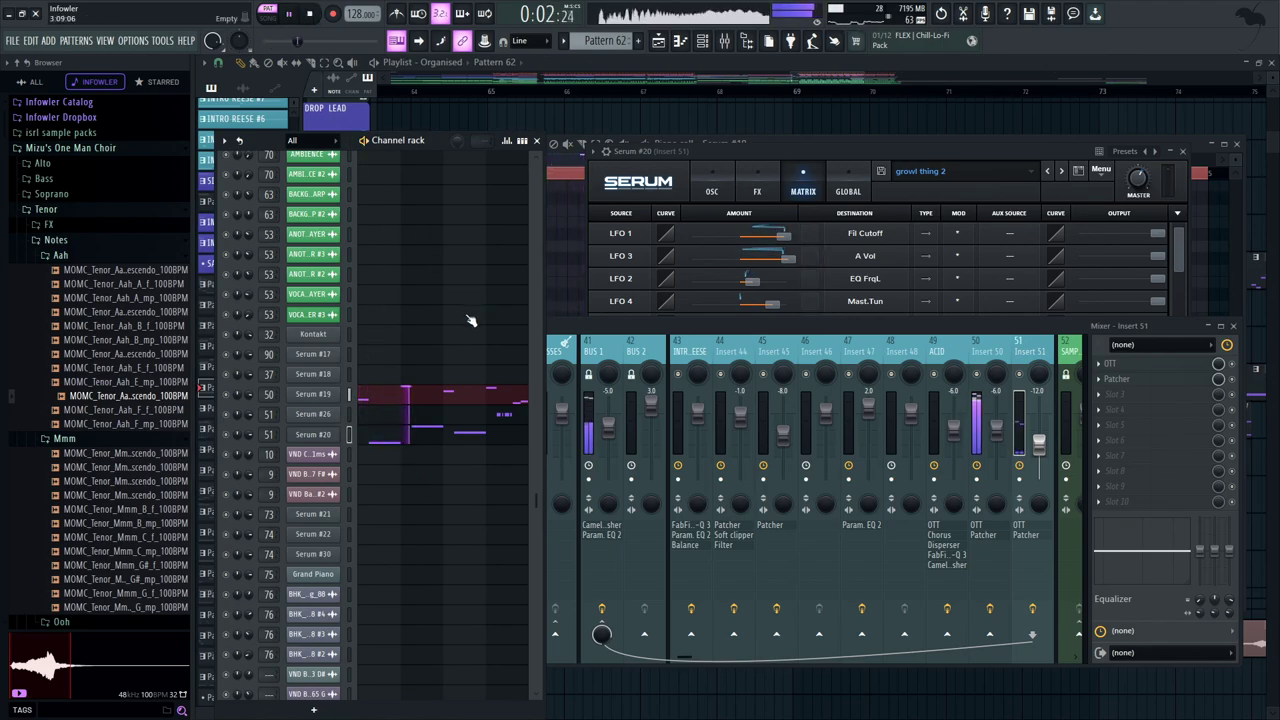
right_click(341, 390)
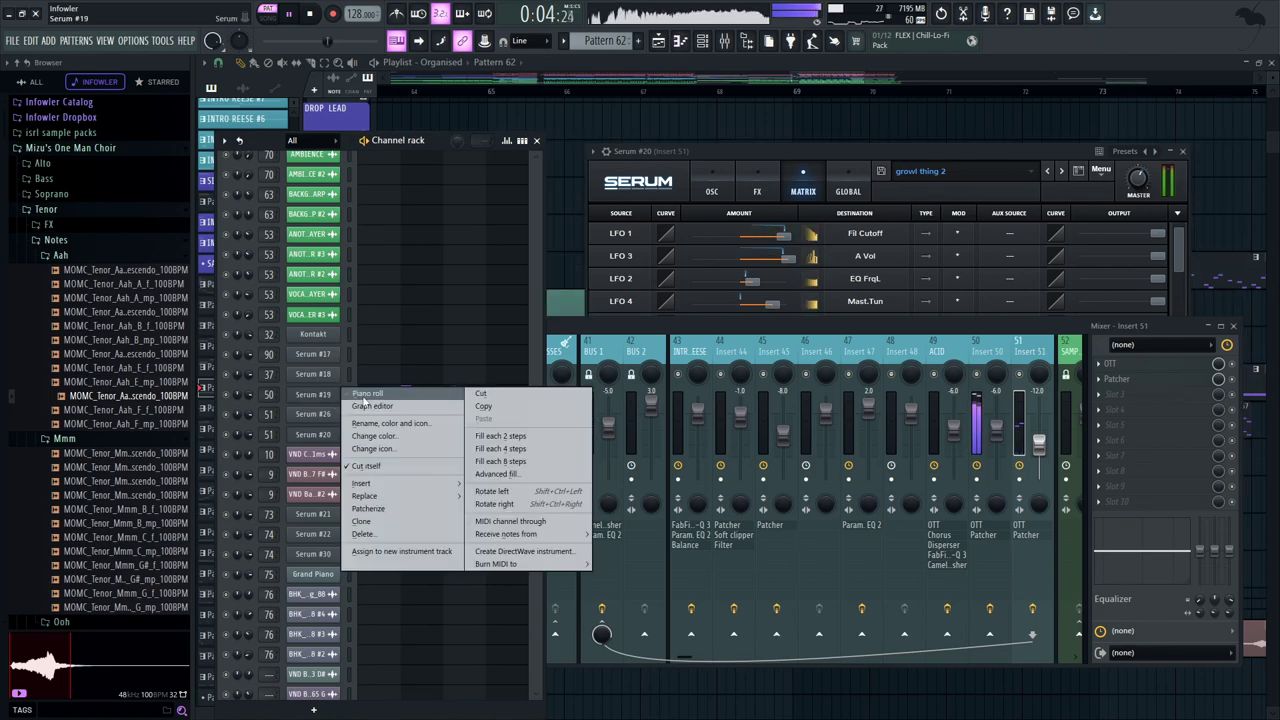
click(360, 394)
drag(745, 373, 698, 349)
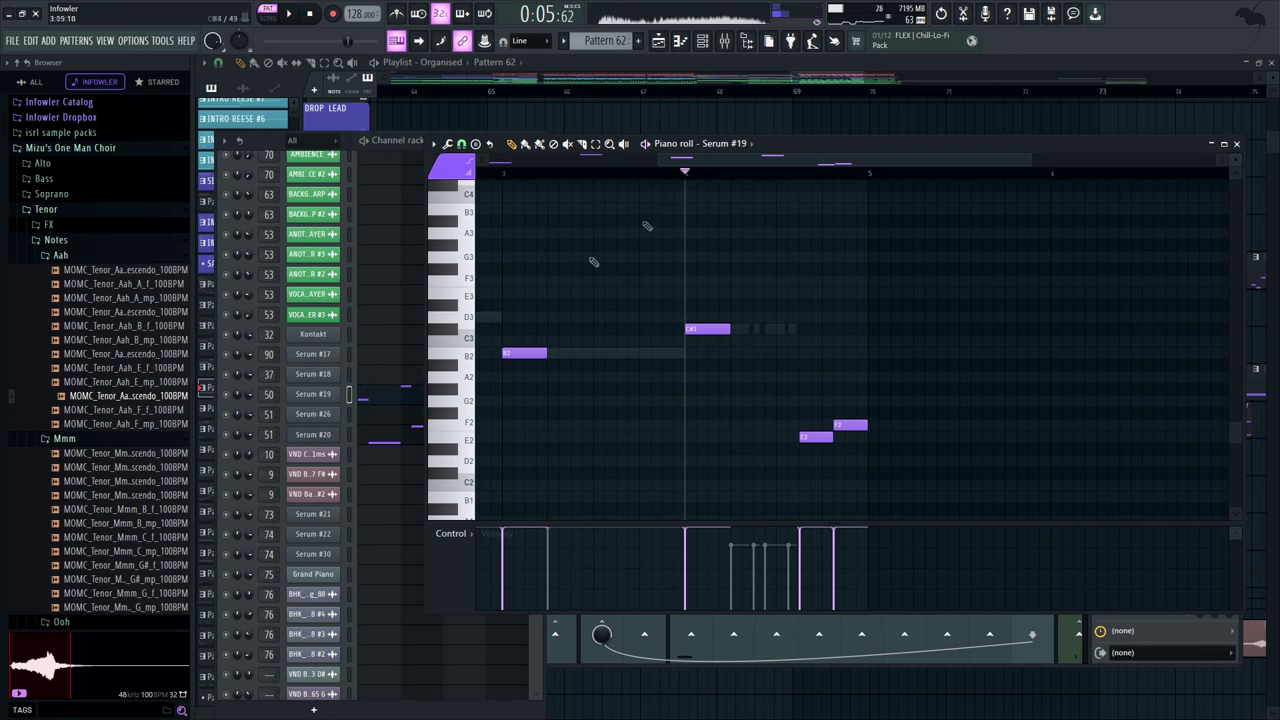
Switch to the Serum #26 layer, audition its part in Pattern 62 and open its synth
click(232, 417)
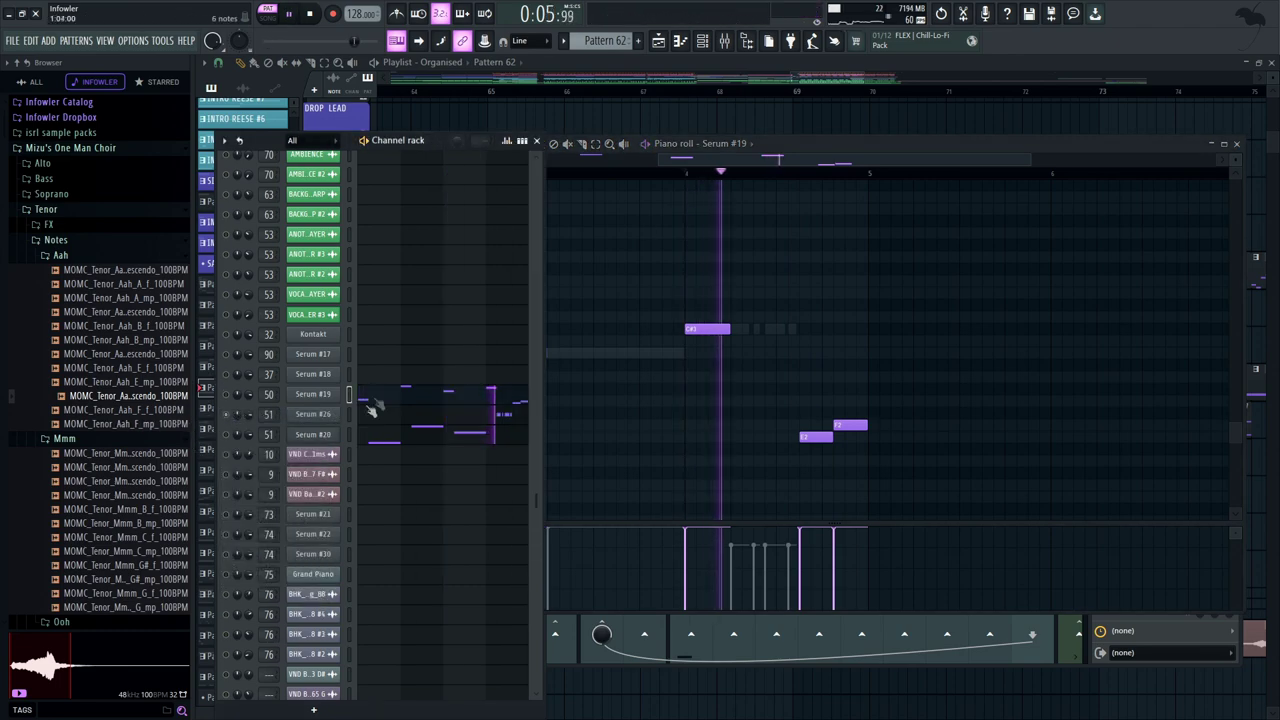
click(737, 178)
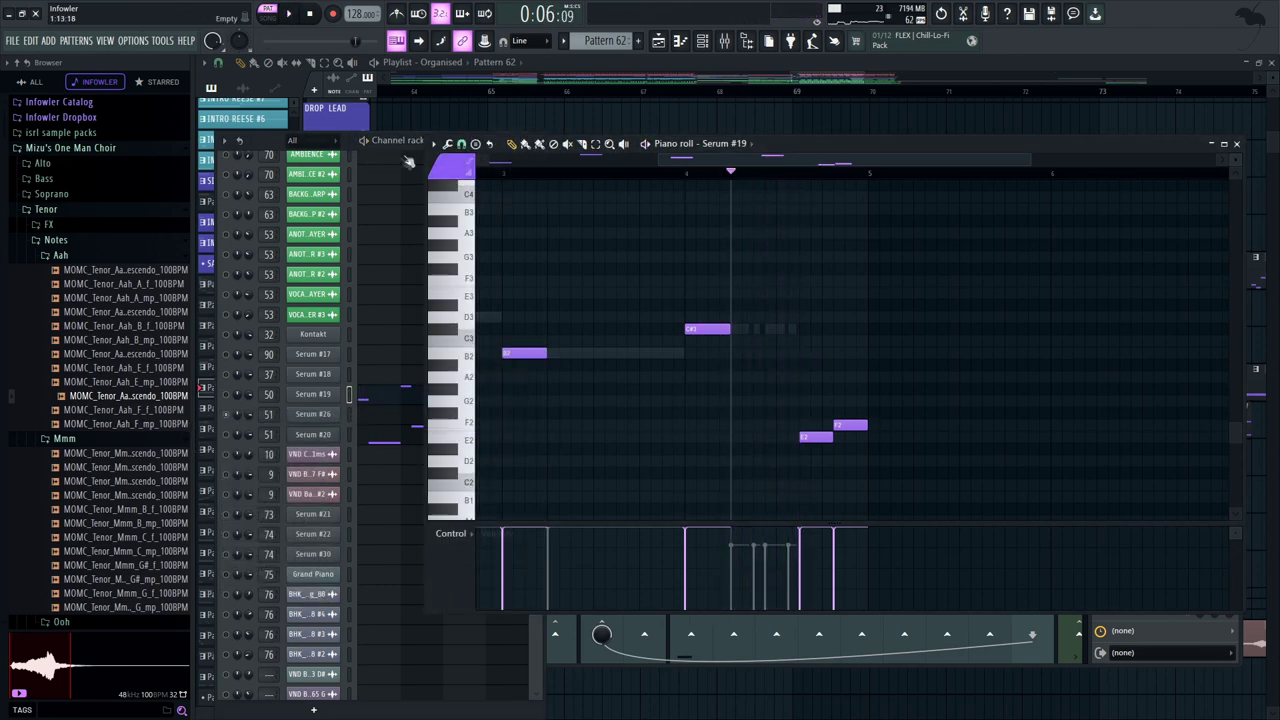
click(352, 139)
key(space)
drag(758, 136, 736, 141)
click(720, 161)
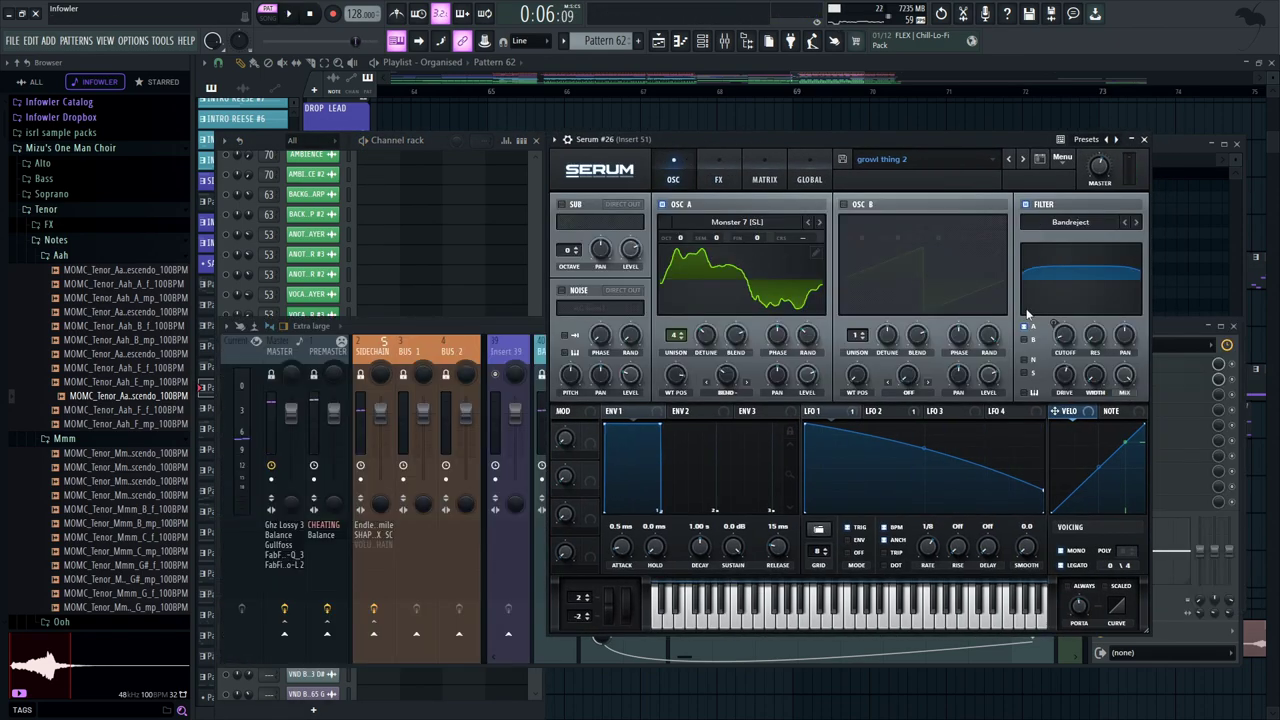
Compare the oscillator settings of Serum #26 and Serum #19 by opening the two synths in turn
click(440, 138)
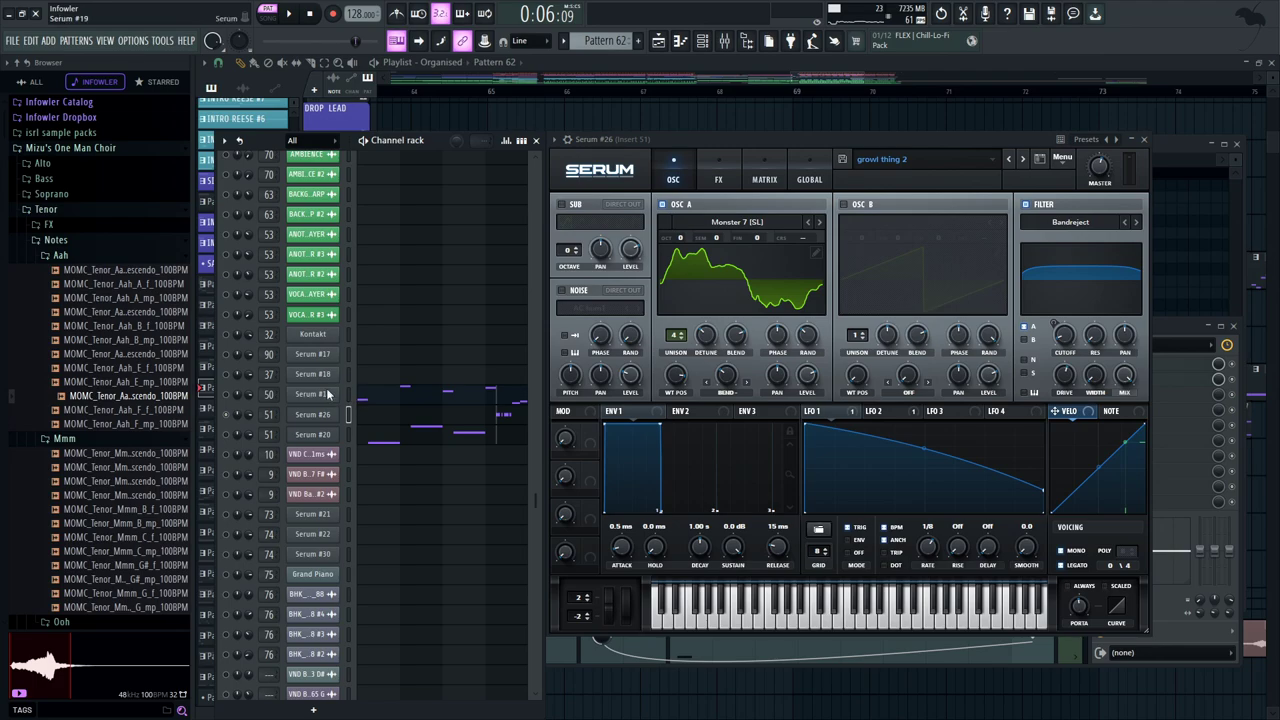
click(328, 394)
click(322, 420)
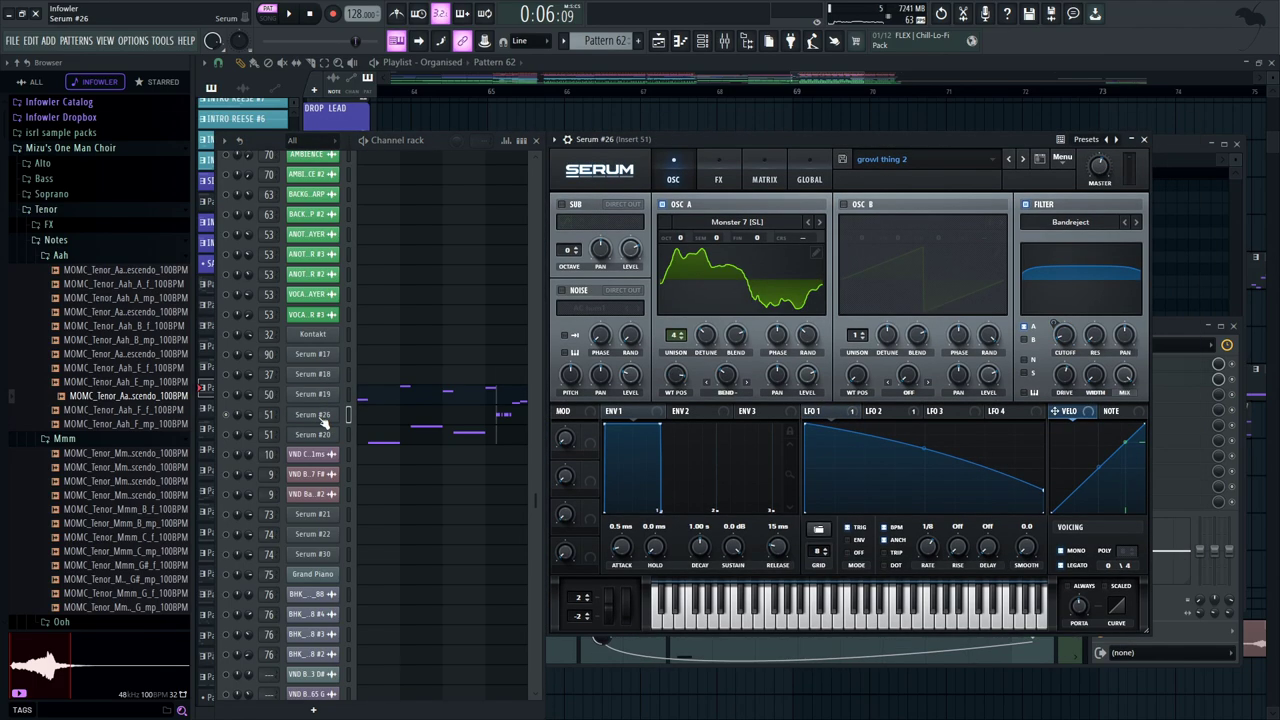
drag(745, 141, 771, 149)
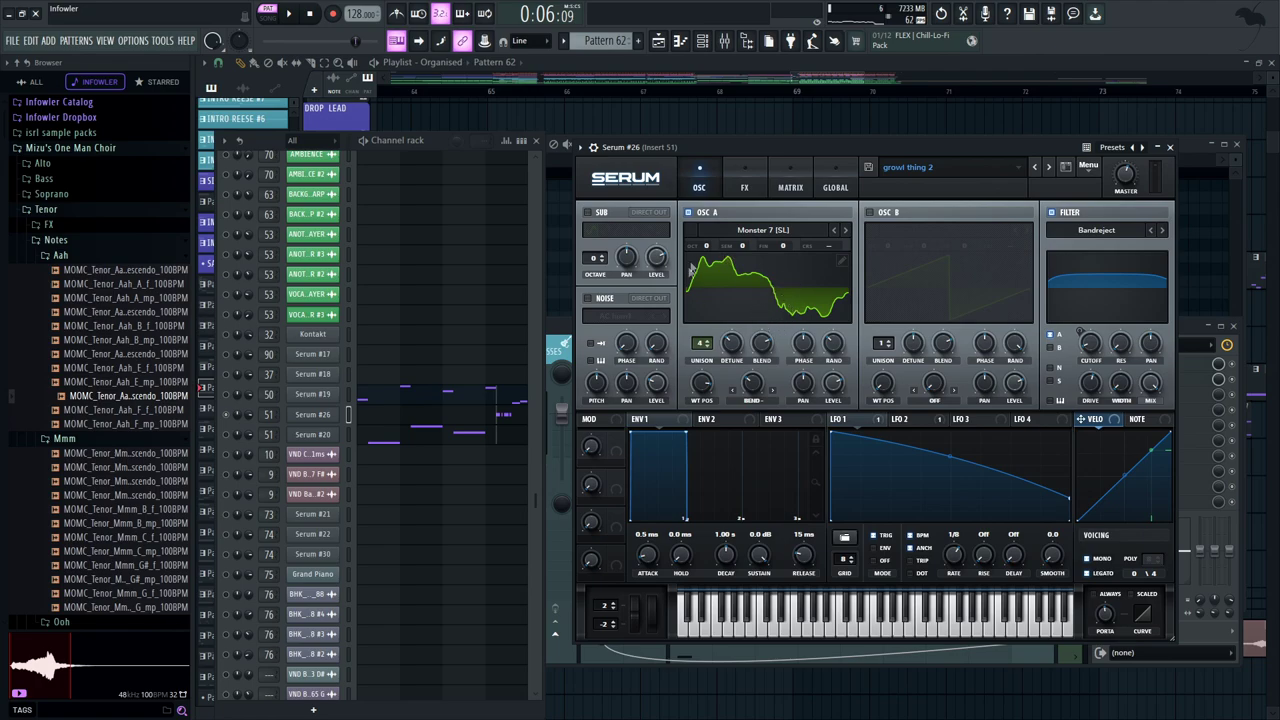
click(330, 394)
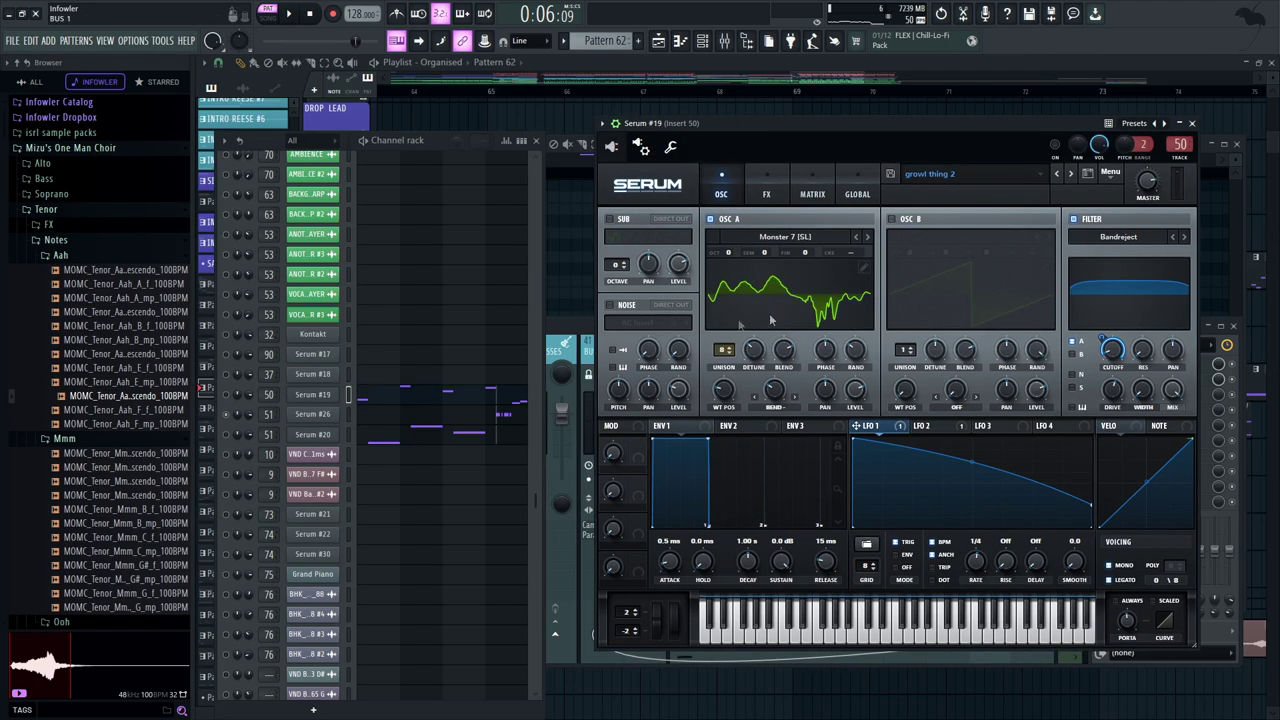
Audition Serum #26 in Pattern 62 and inspect its effects rack and LFO 2 shape
click(322, 416)
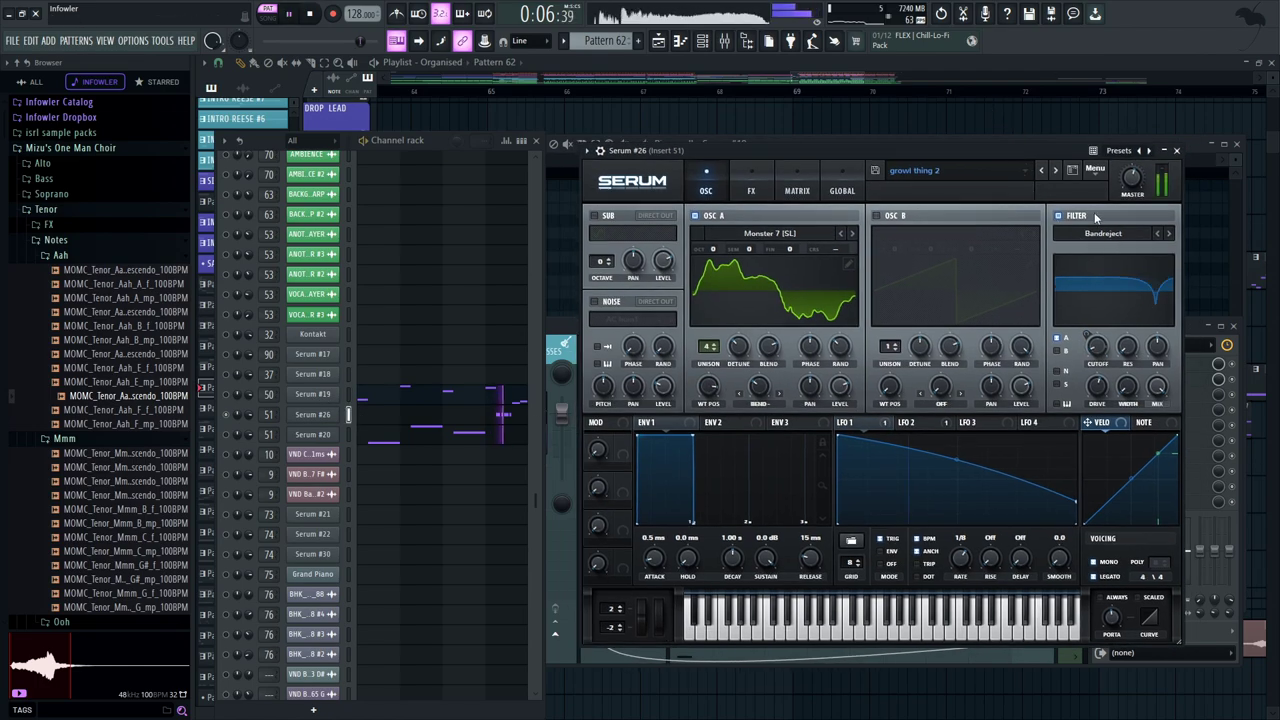
click(750, 175)
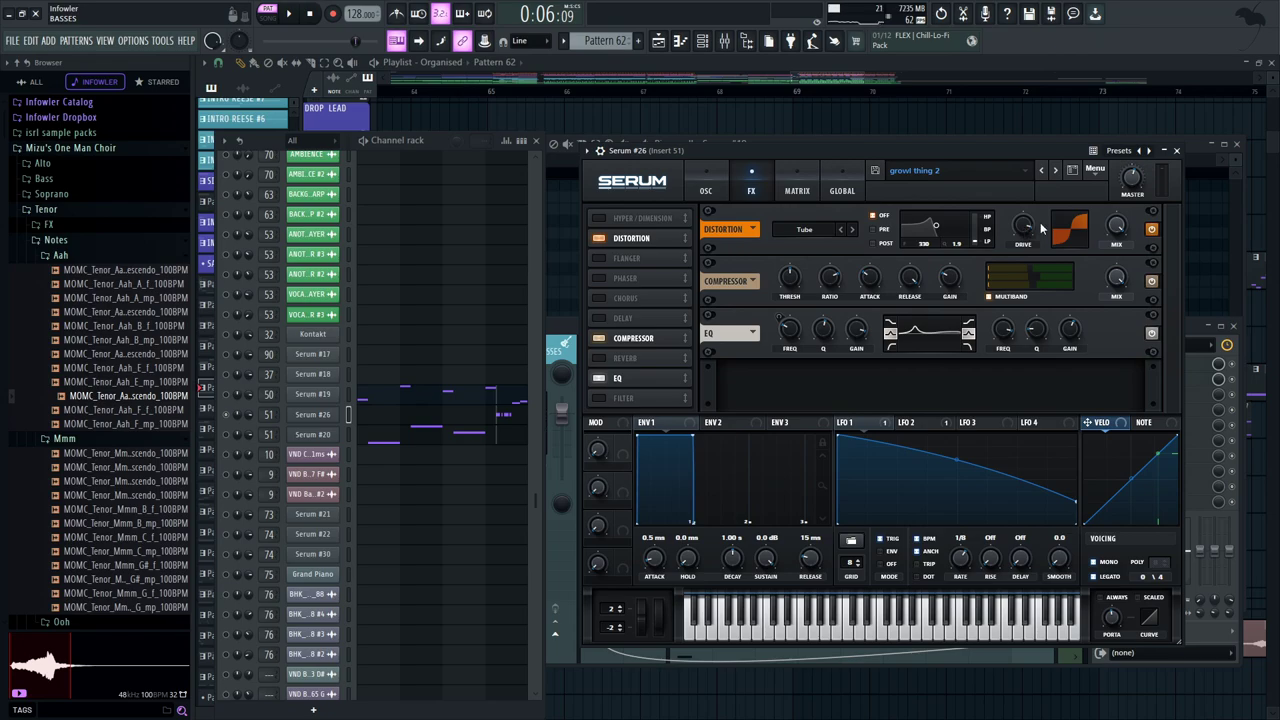
click(913, 423)
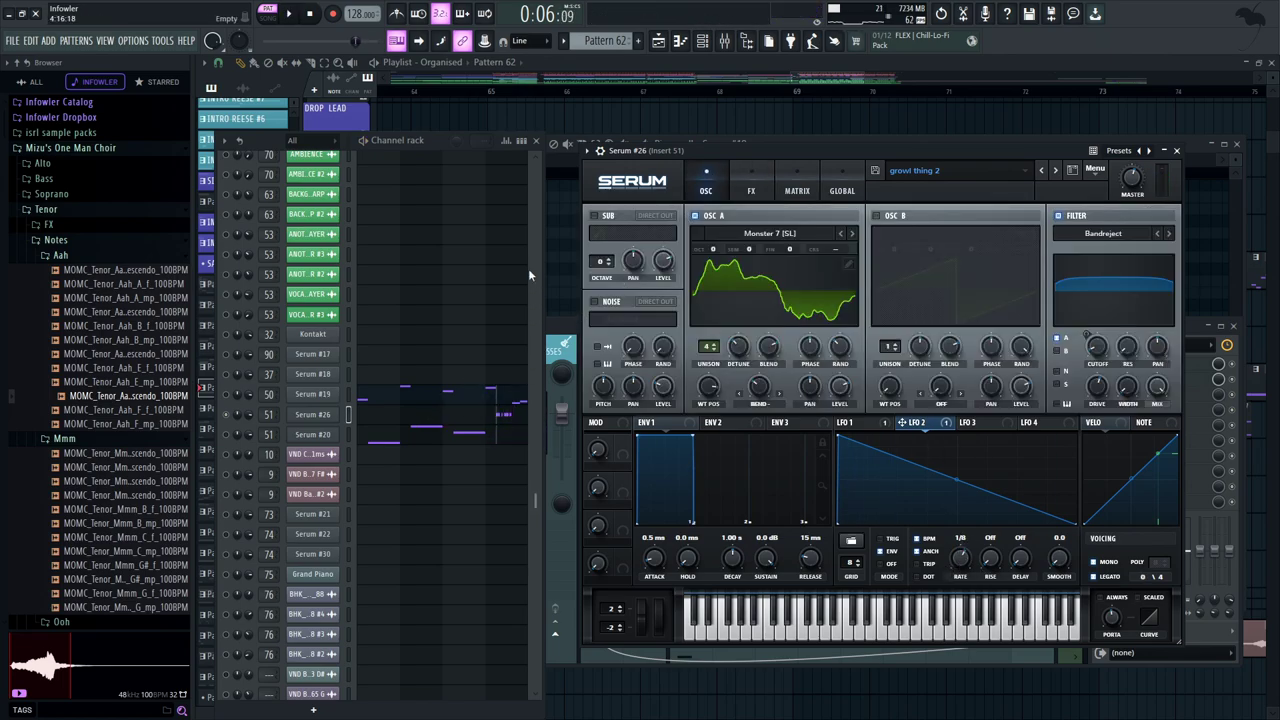
Enable the Serum #19 and Serum #20 channels and play Pattern 62 from bar 4 with the piano roll open
key(F7)
drag(226, 396, 226, 434)
drag(738, 372, 767, 149)
key(space)
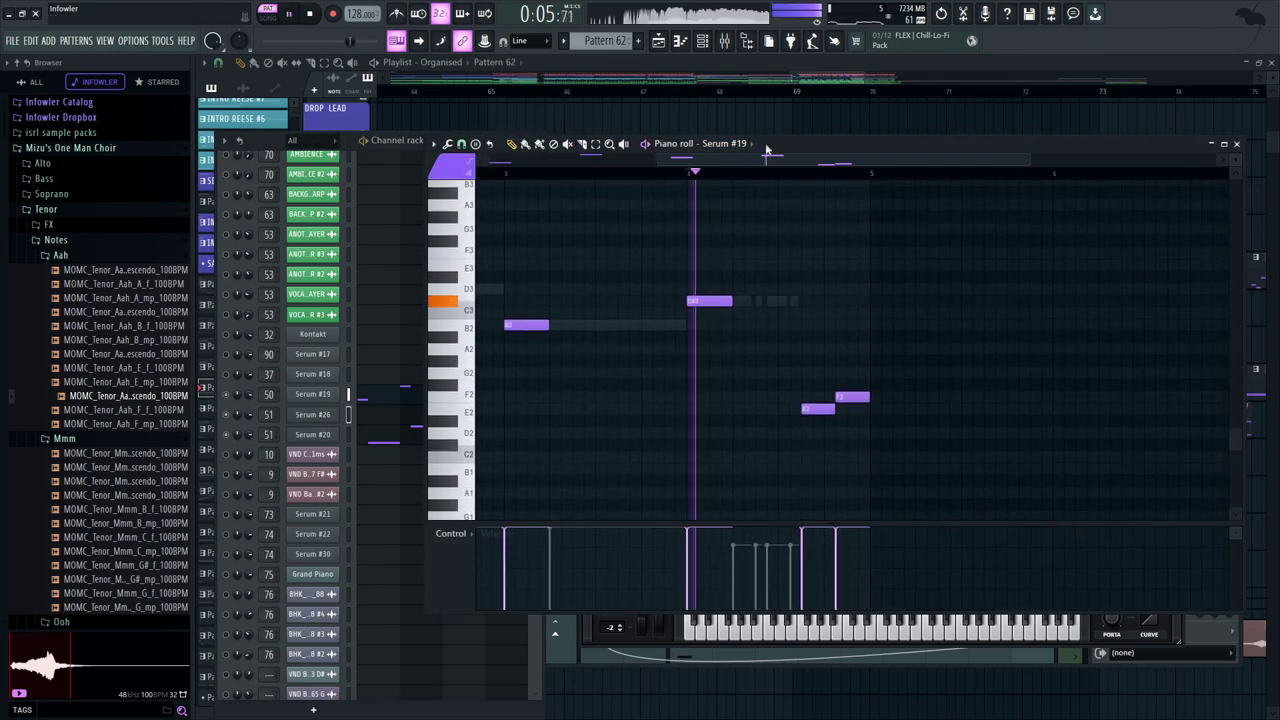
Return from Pattern 62's mixer insert to the song playlist and play the arrangement from around bar 68
click(724, 42)
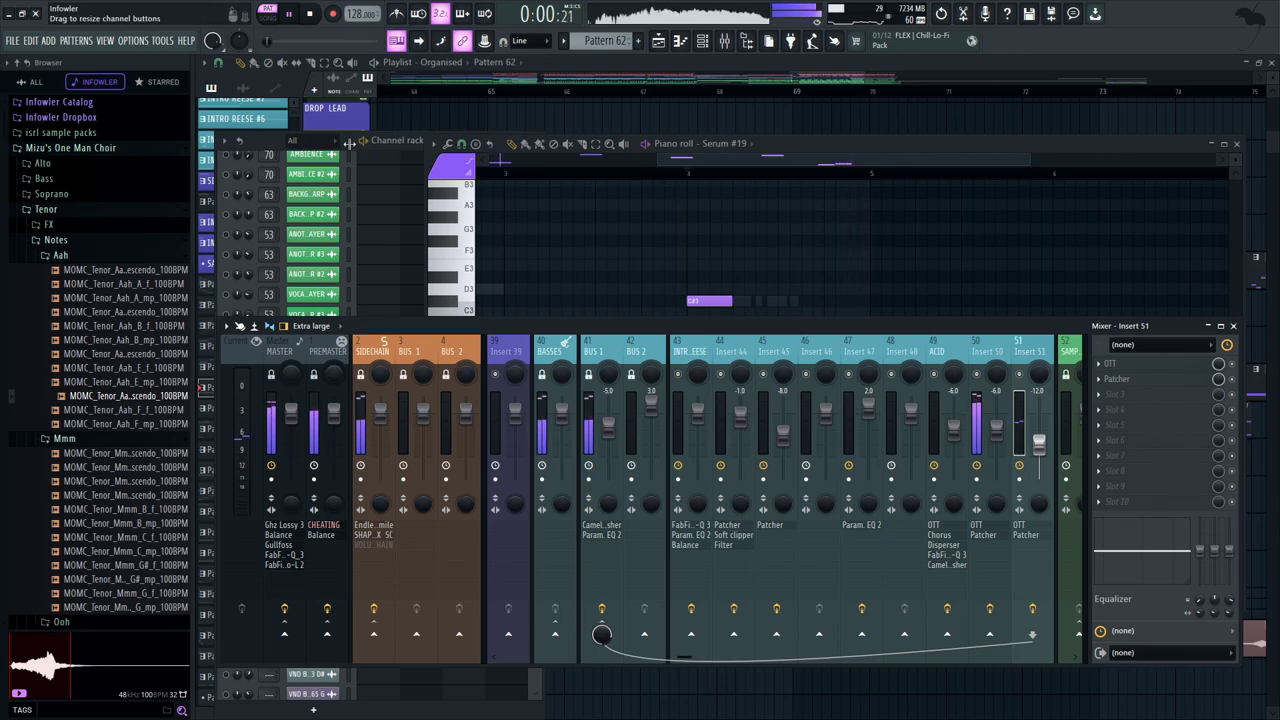
click(413, 140)
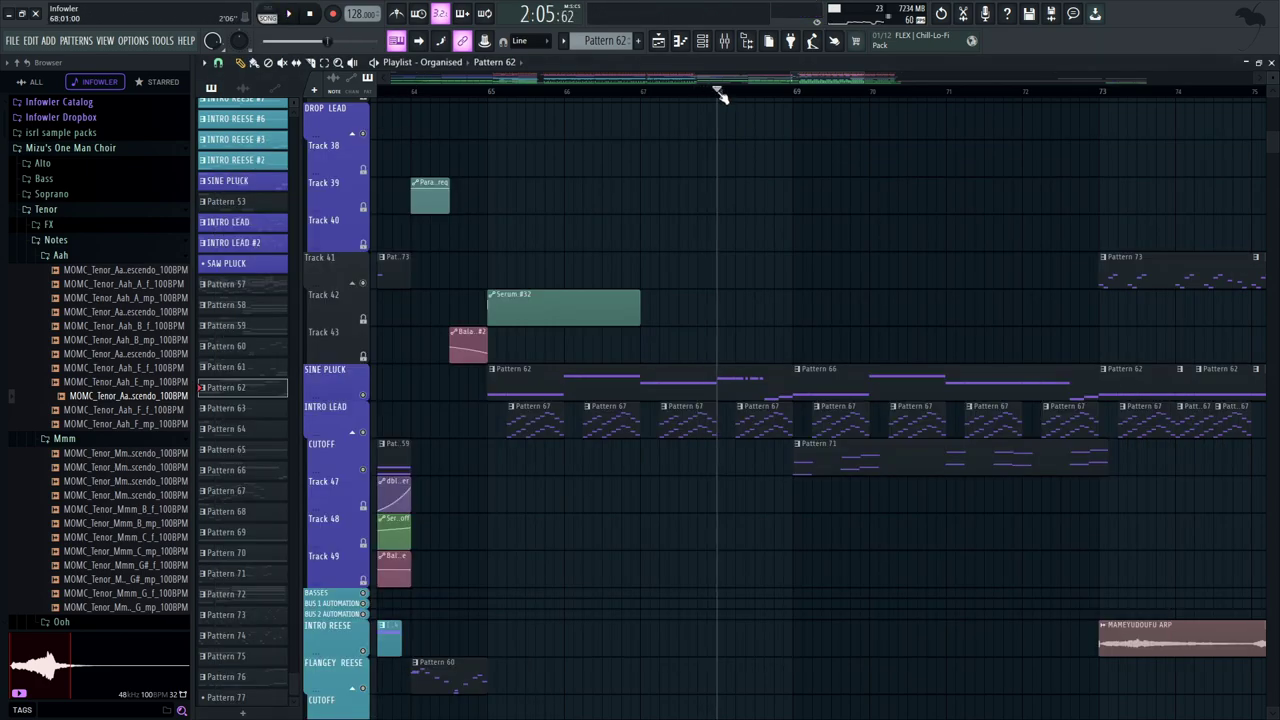
scroll(765, 160, down, 4)
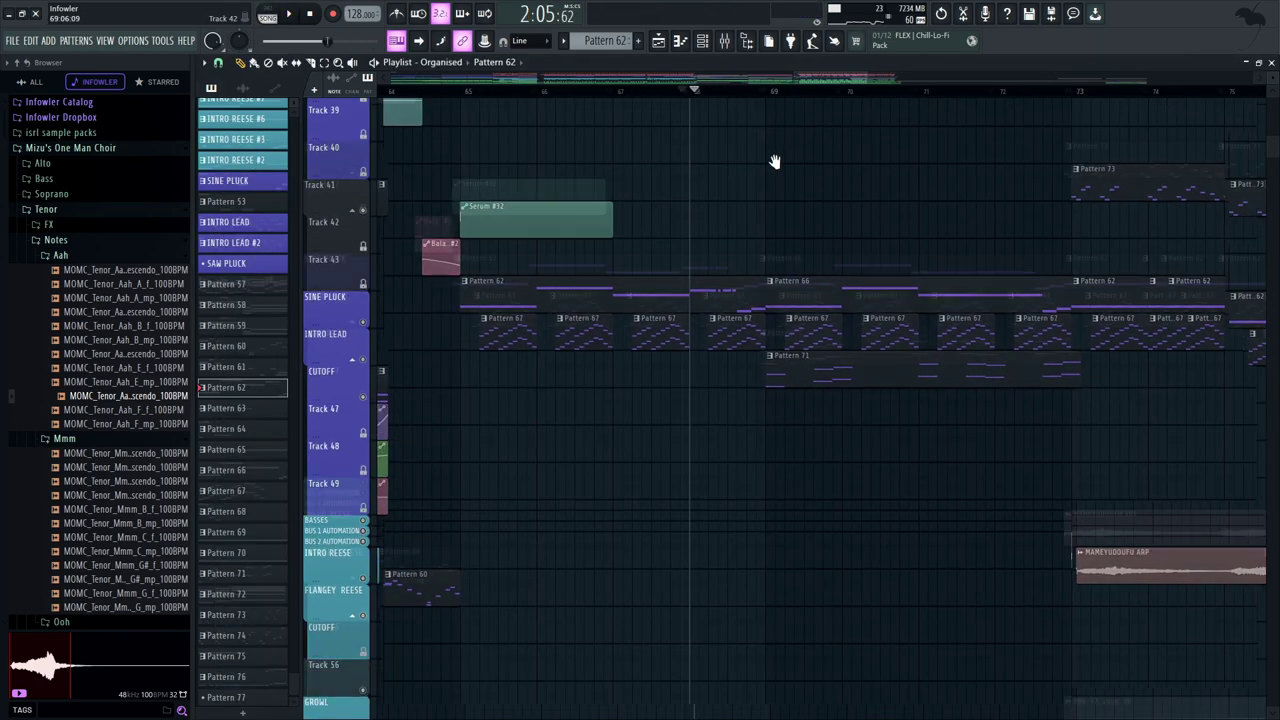
click(743, 92)
key(space)
drag(768, 350, 717, 397)
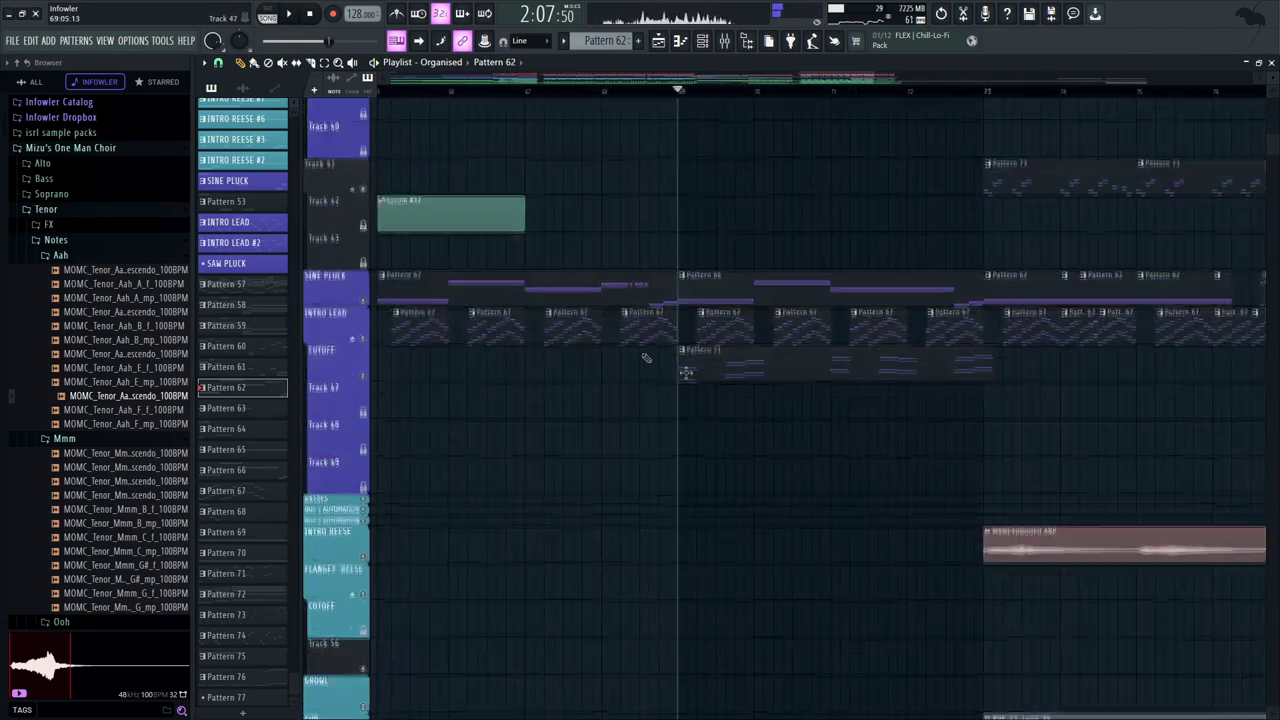
Solo the CUTOFF track at bar 69, open Pattern 71 with the channel rack and play it
right_click(350, 383)
click(348, 384)
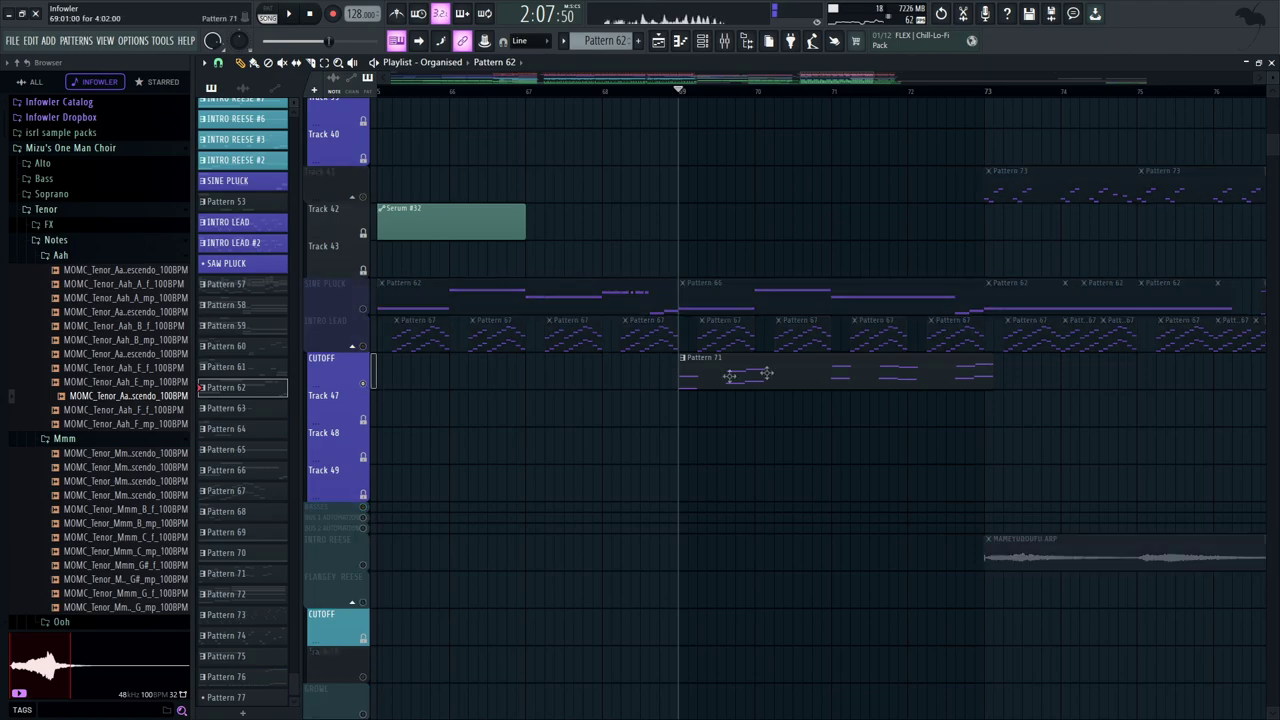
double_click(705, 372)
click(702, 40)
key(space)
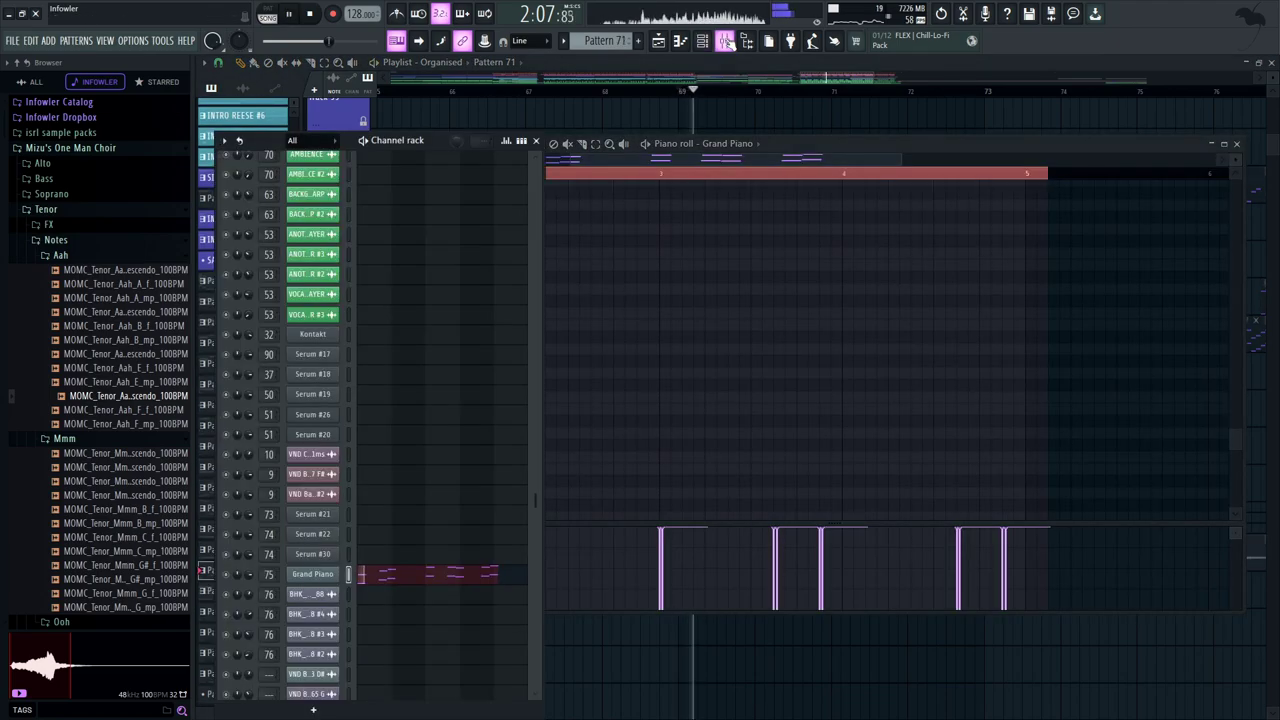
Find and select the NANQO PIANO insert in the mixer while Pattern 71 plays, and stop playback
click(724, 40)
scroll(790, 360, right, 10)
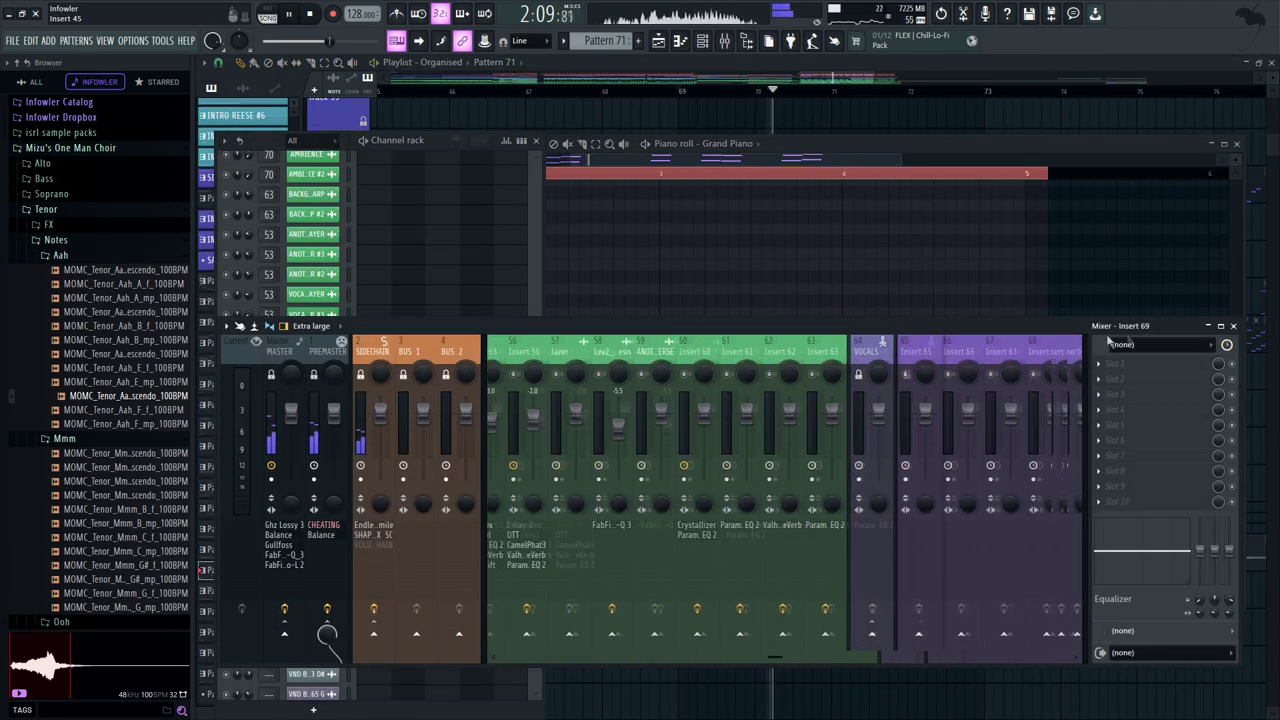
key(space)
click(883, 350)
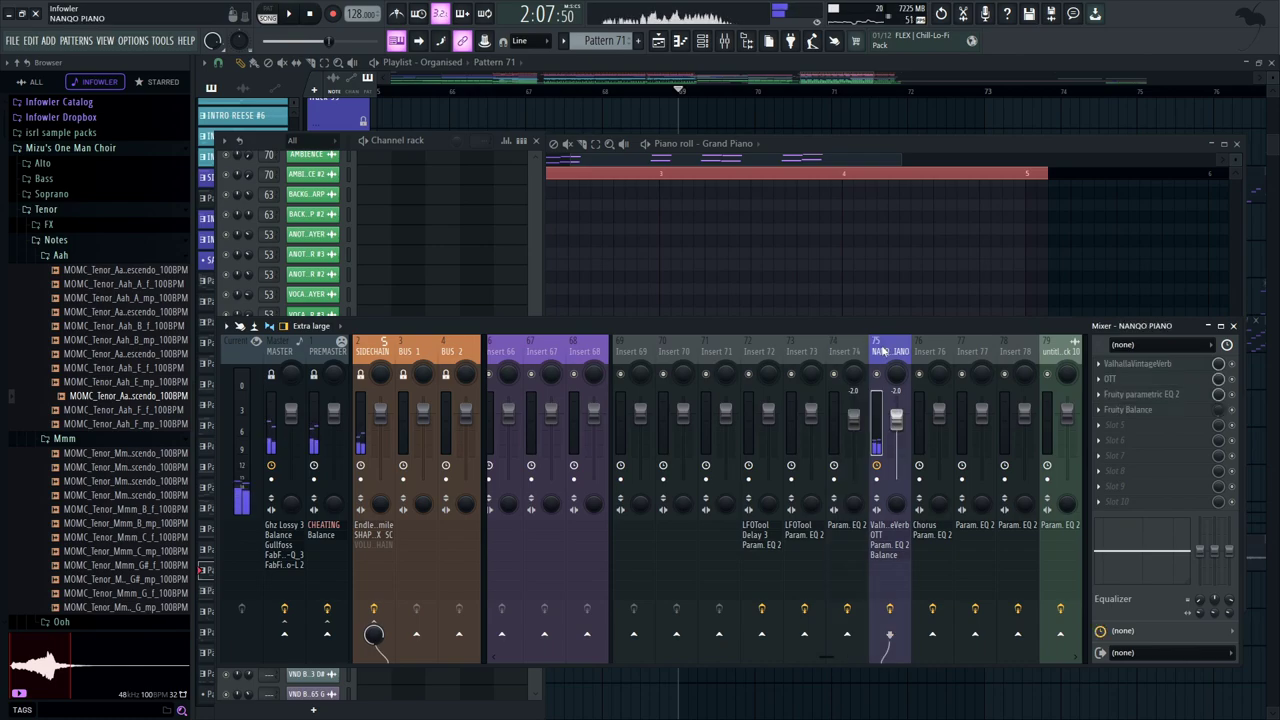
Open the Grand Piano channel's SoundFont Player beside its piano roll and mixer insert, inspect its settings and close it
click(455, 170)
drag(582, 161, 508, 178)
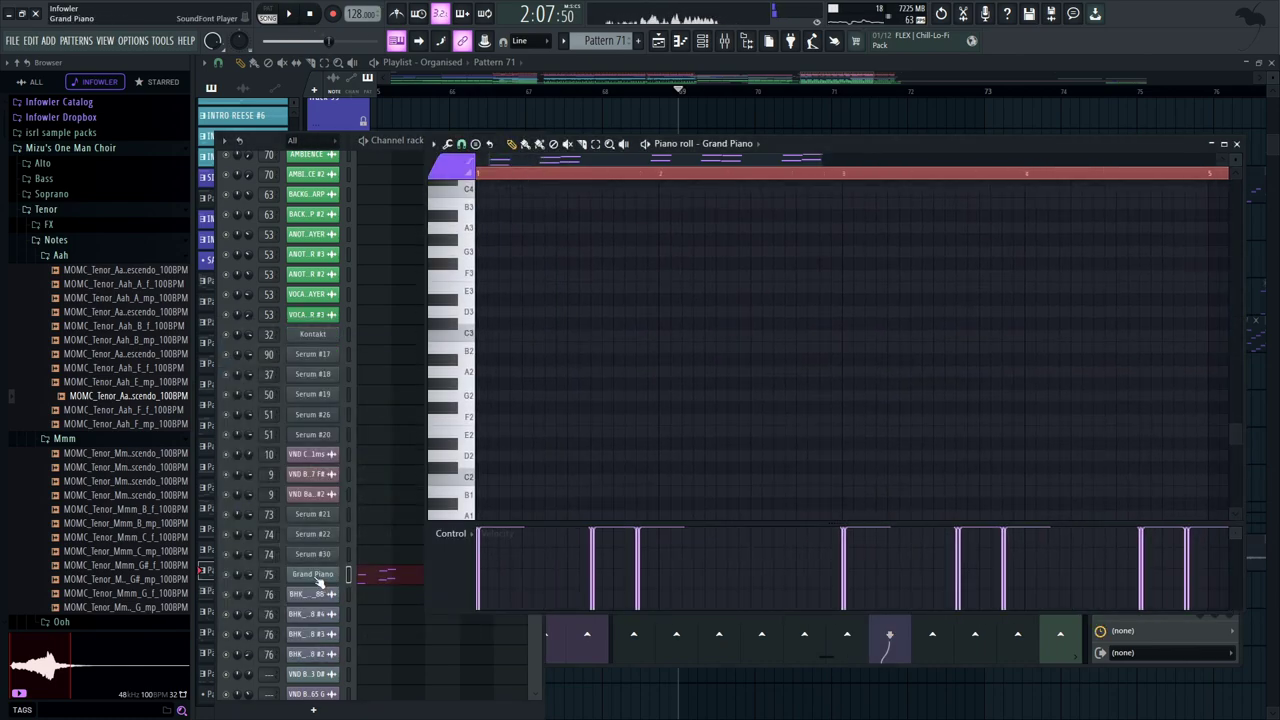
click(314, 576)
click(725, 41)
drag(733, 181, 710, 238)
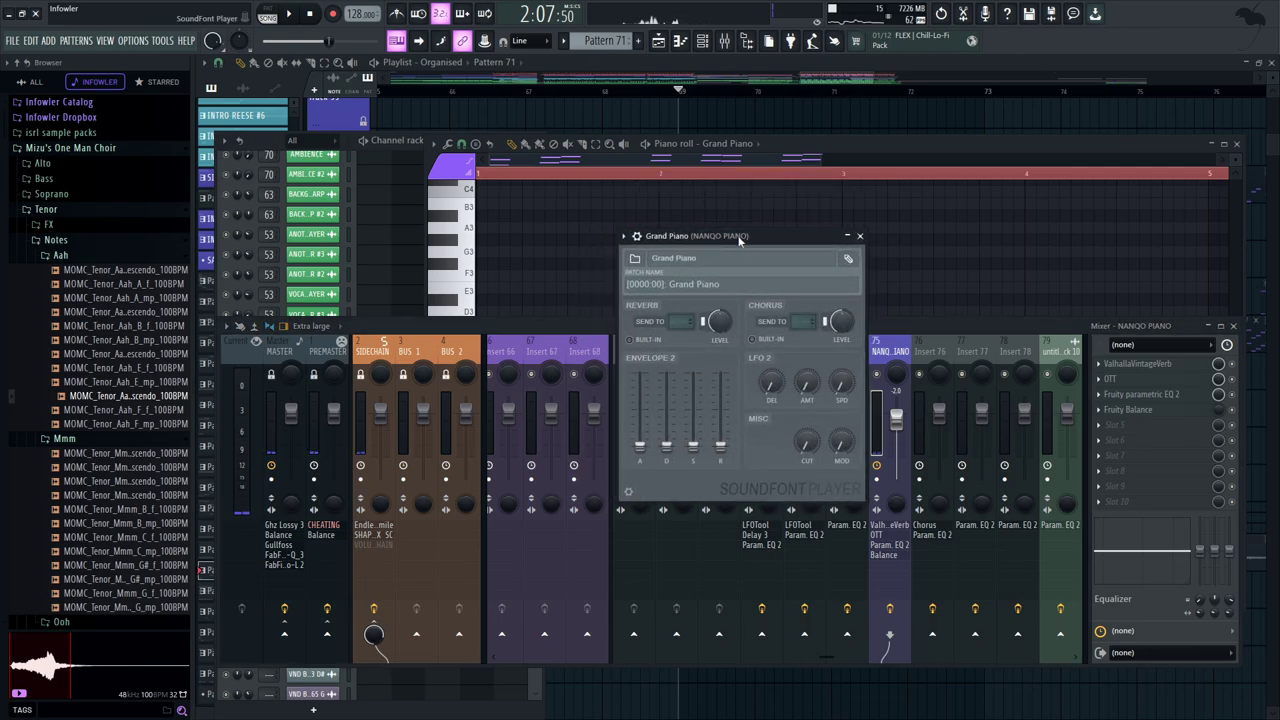
click(859, 235)
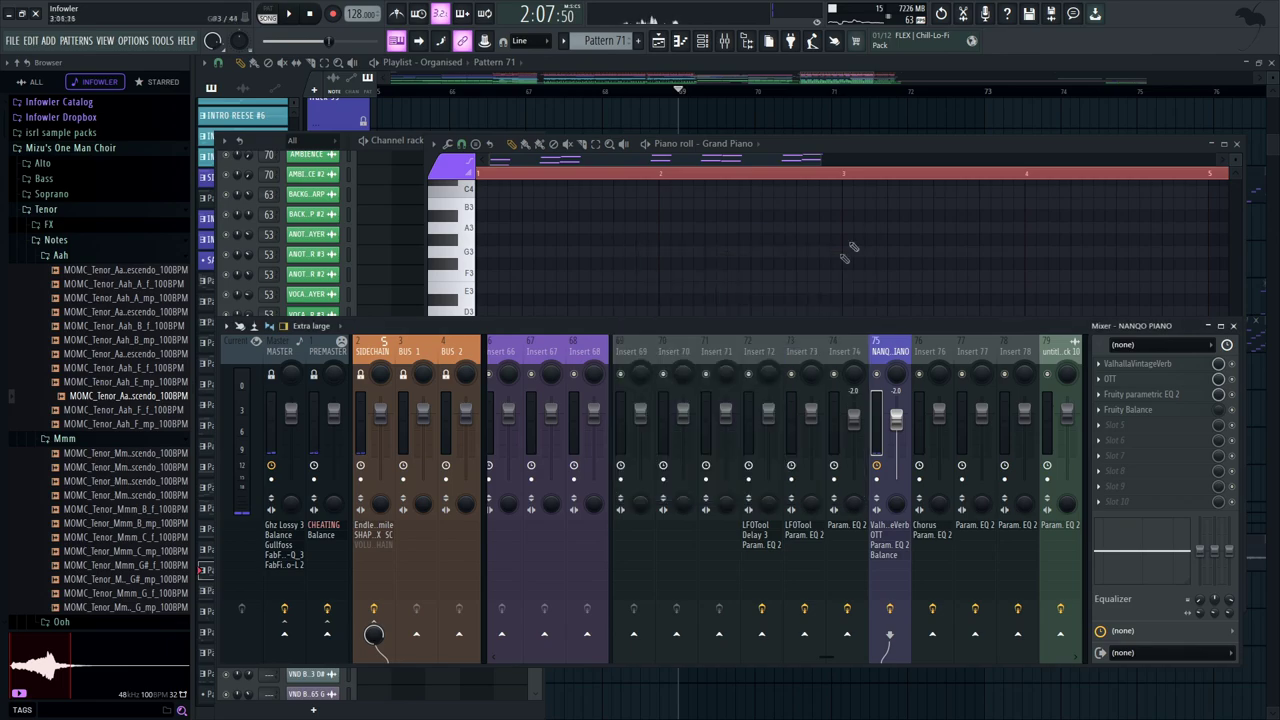
Inspect the ValhallaVintageVerb, OTT and Fruity parametric EQ 2 effects on the NANQO PIANO insert
click(1160, 364)
click(900, 192)
click(1138, 381)
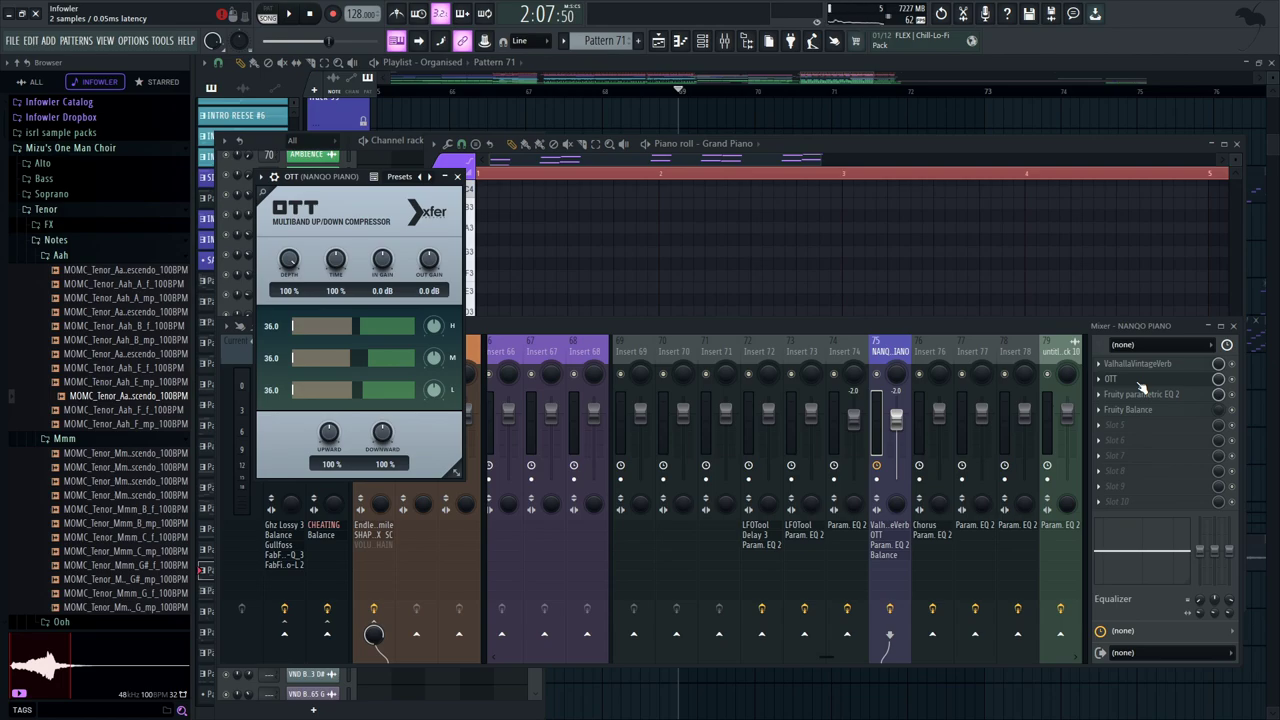
click(1140, 393)
drag(516, 152, 894, 255)
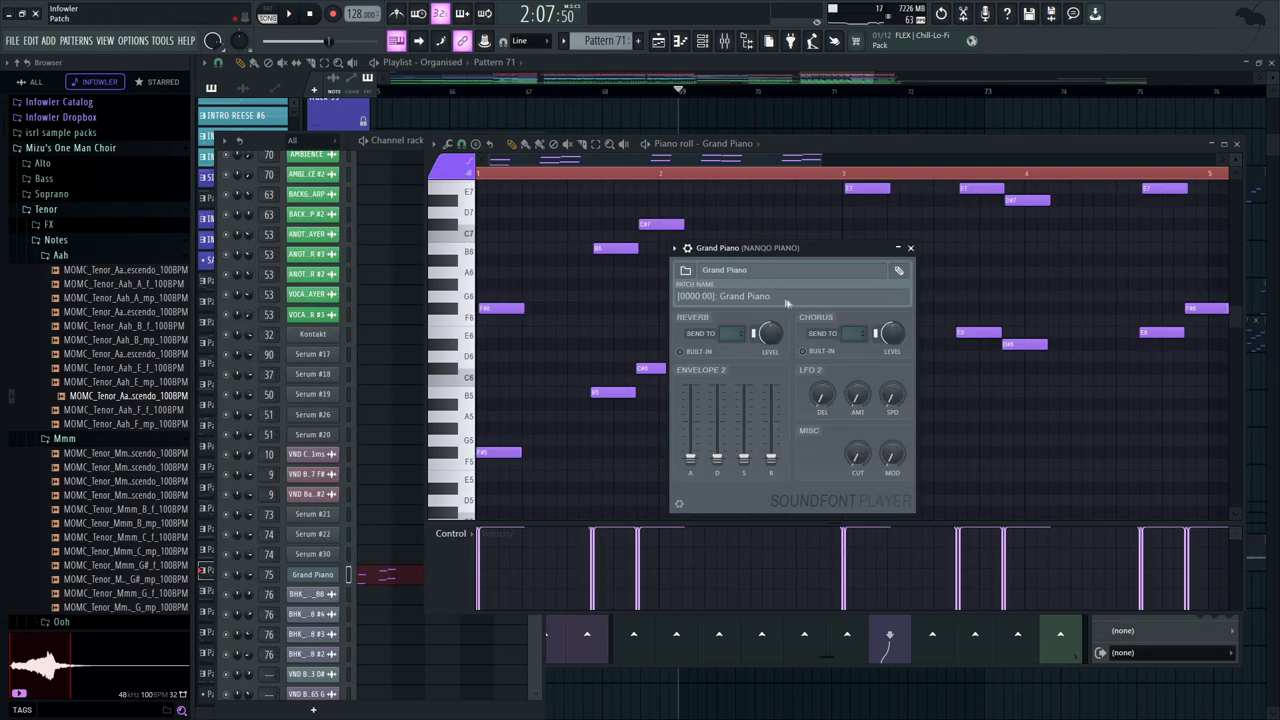
Close the Grand Piano instrument, examine its Pattern 71 notes in the piano roll and play them
click(911, 248)
click(725, 40)
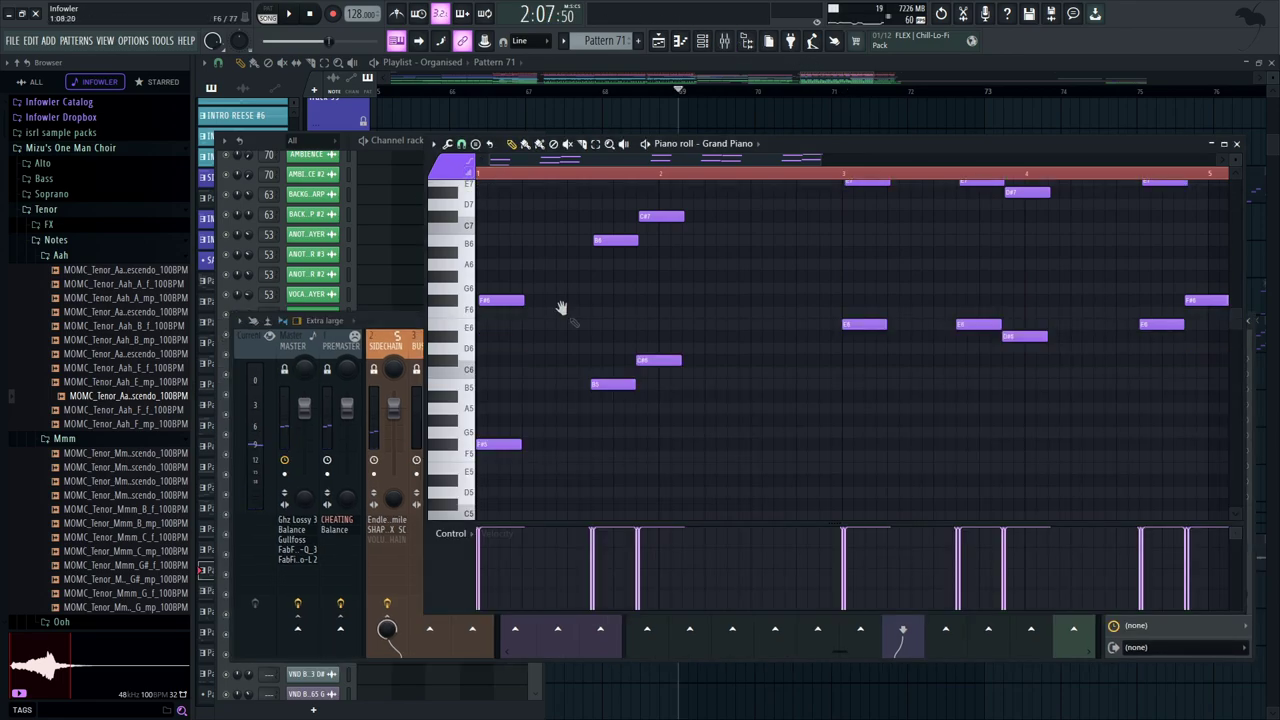
scroll(561, 307, up, 3)
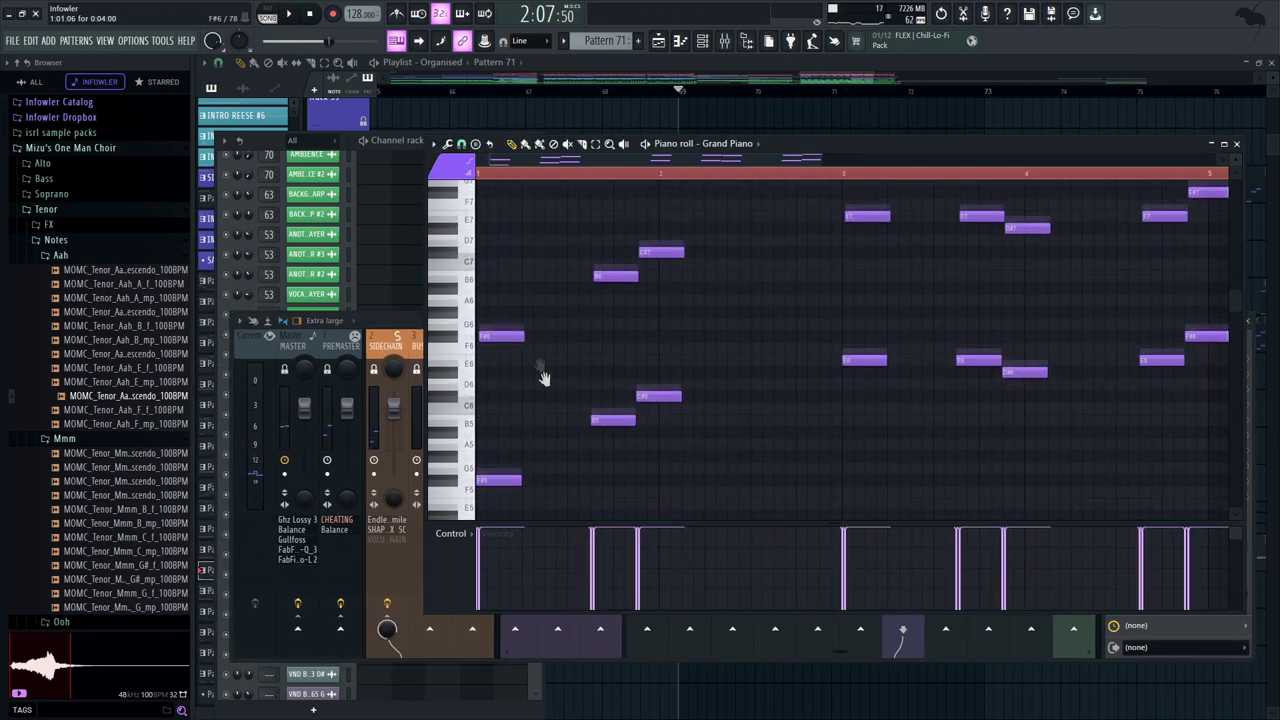
scroll(587, 369, down, 1)
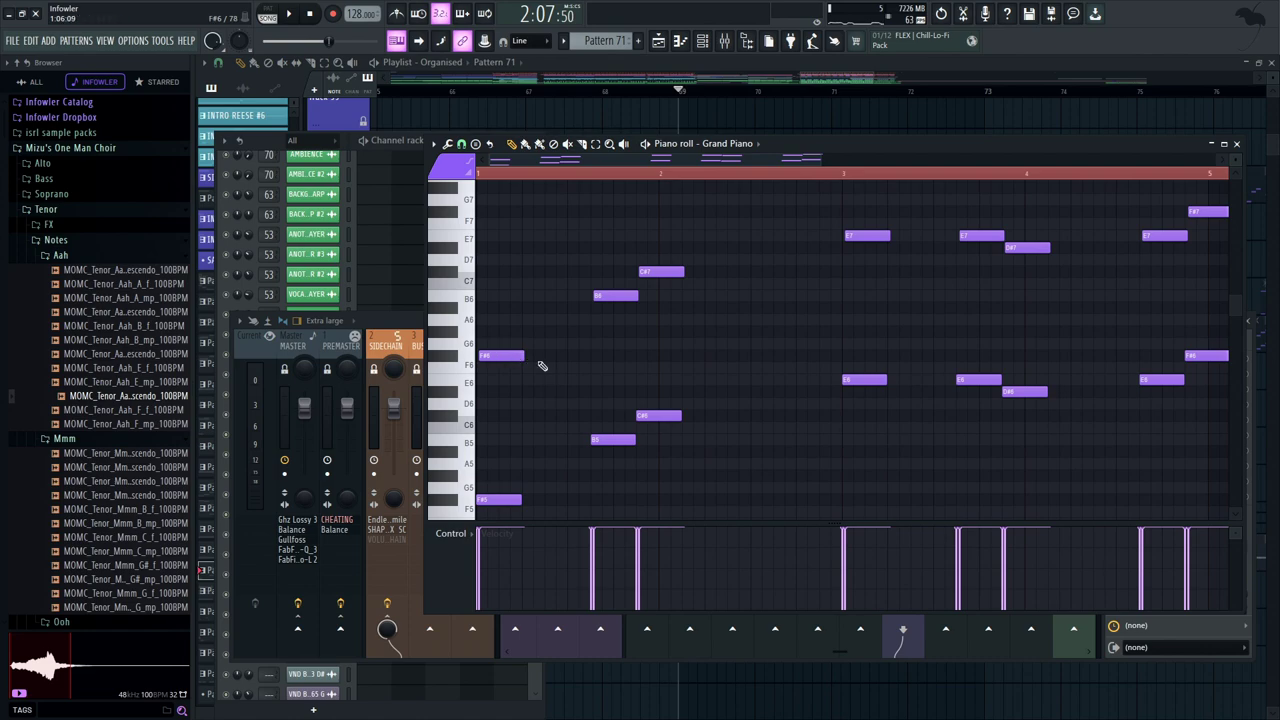
scroll(542, 366, down, 1)
key(space)
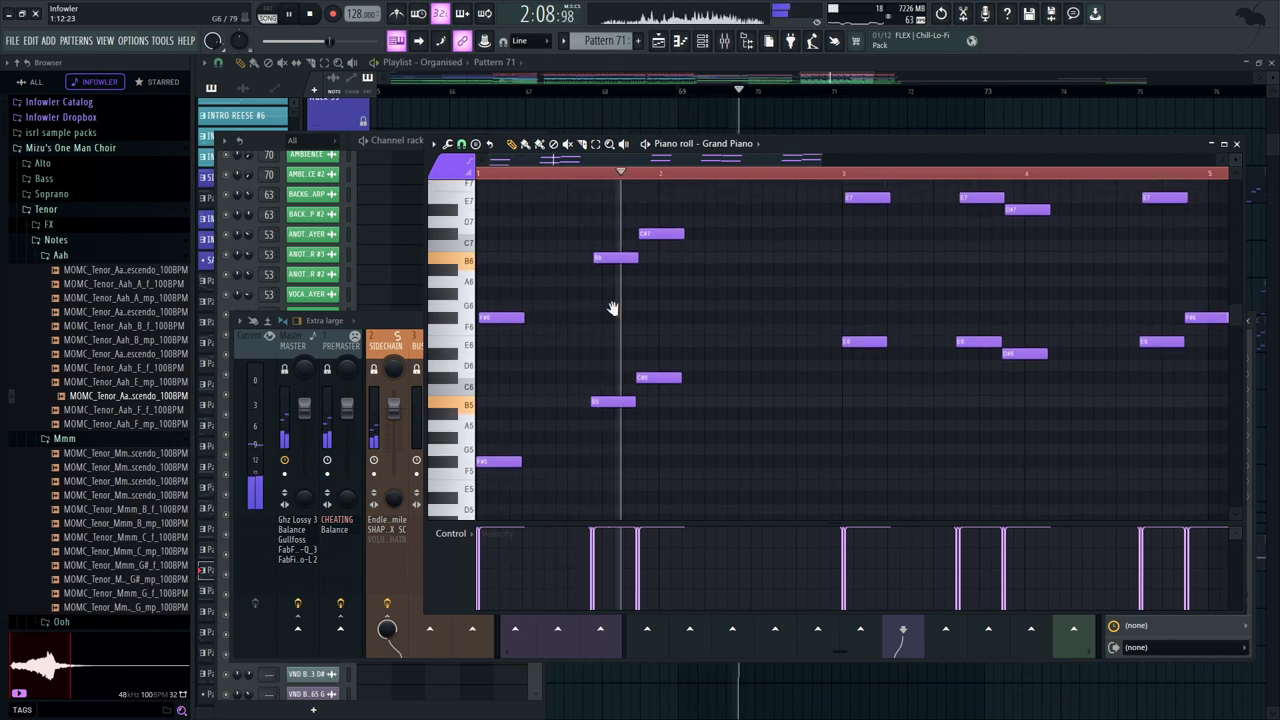
Return to the playlist and play the full arrangement from bar 69 towards bar 73, looking through the track layers
click(722, 60)
key(space)
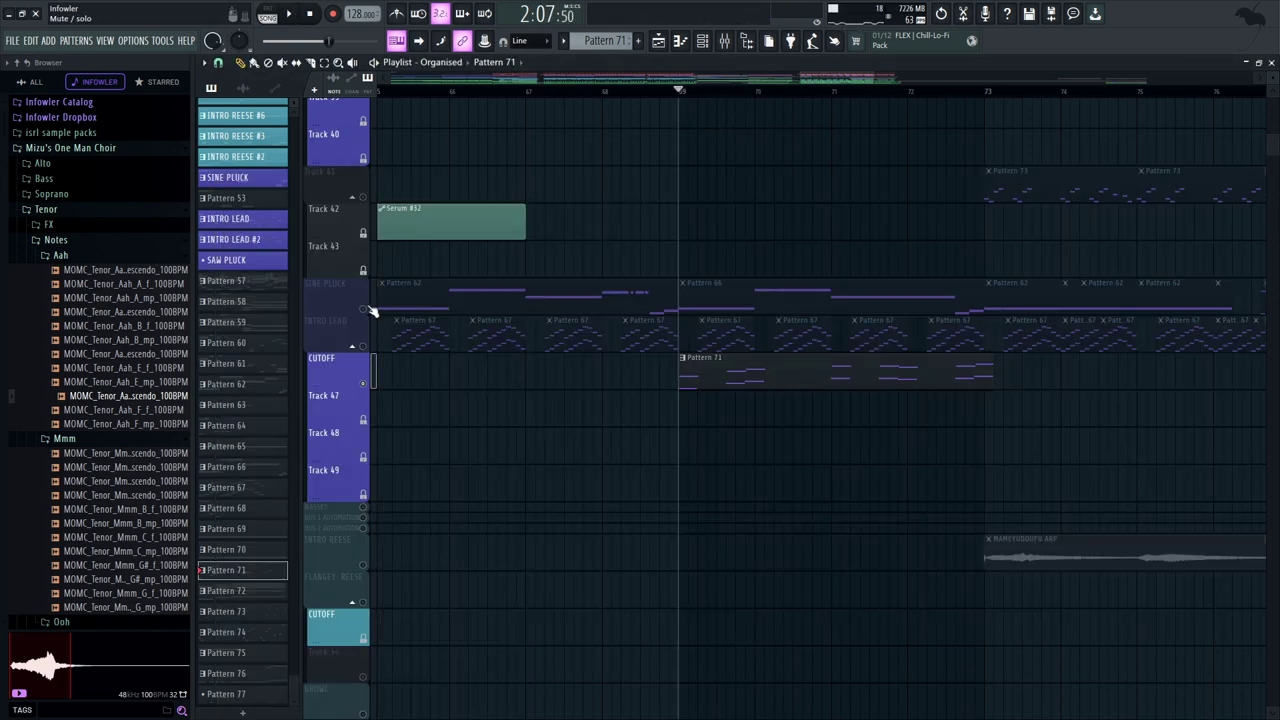
scroll(654, 554, down, 10)
key(space)
scroll(764, 250, down, 10)
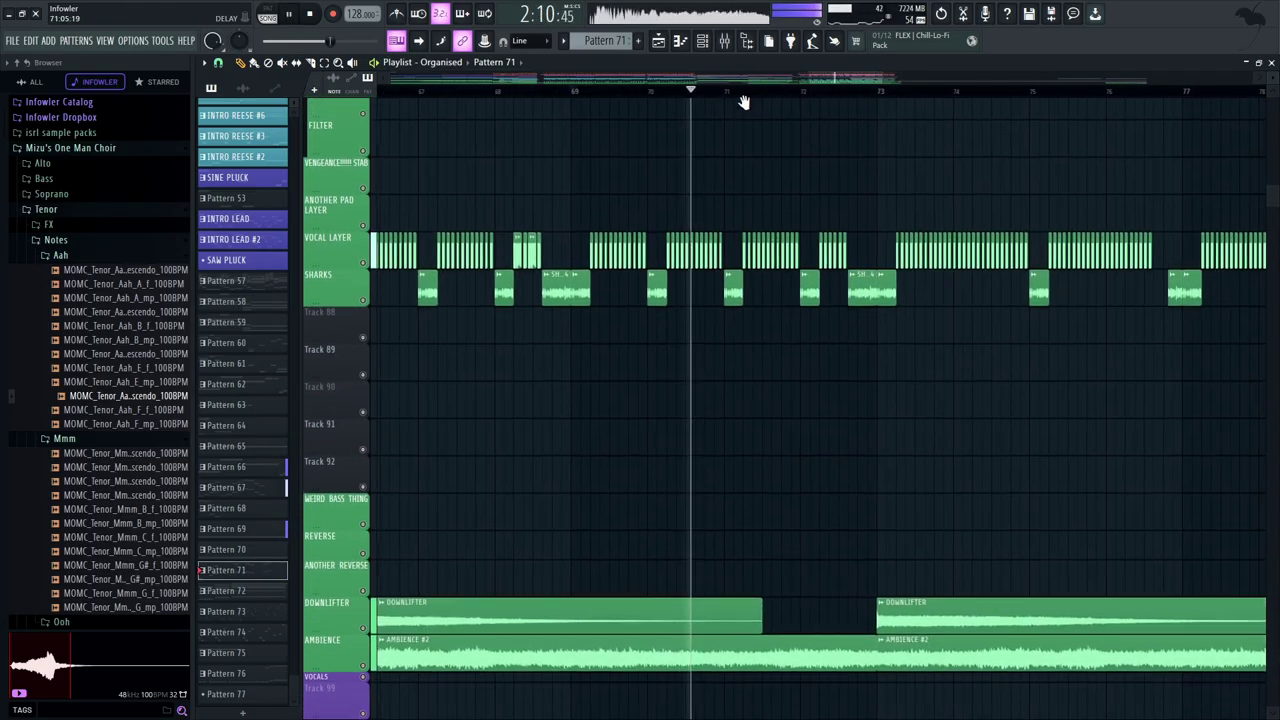
scroll(694, 623, up, 15)
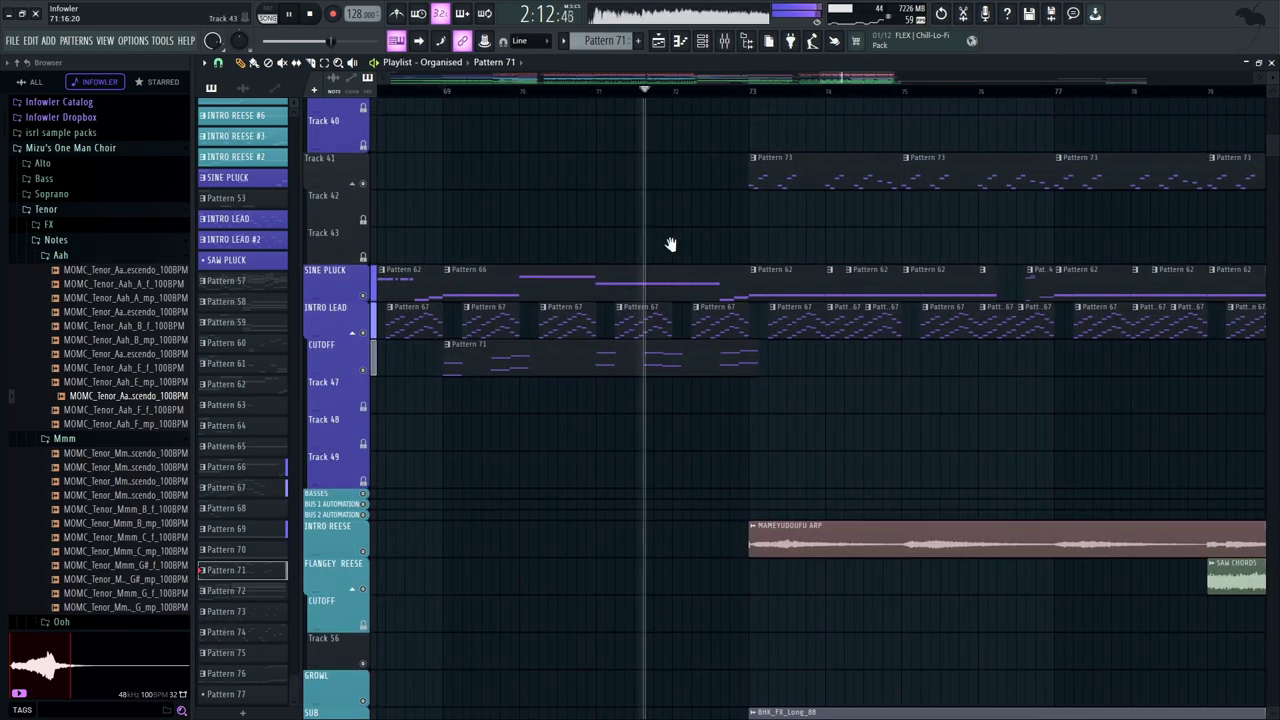
scroll(654, 257, up, 10)
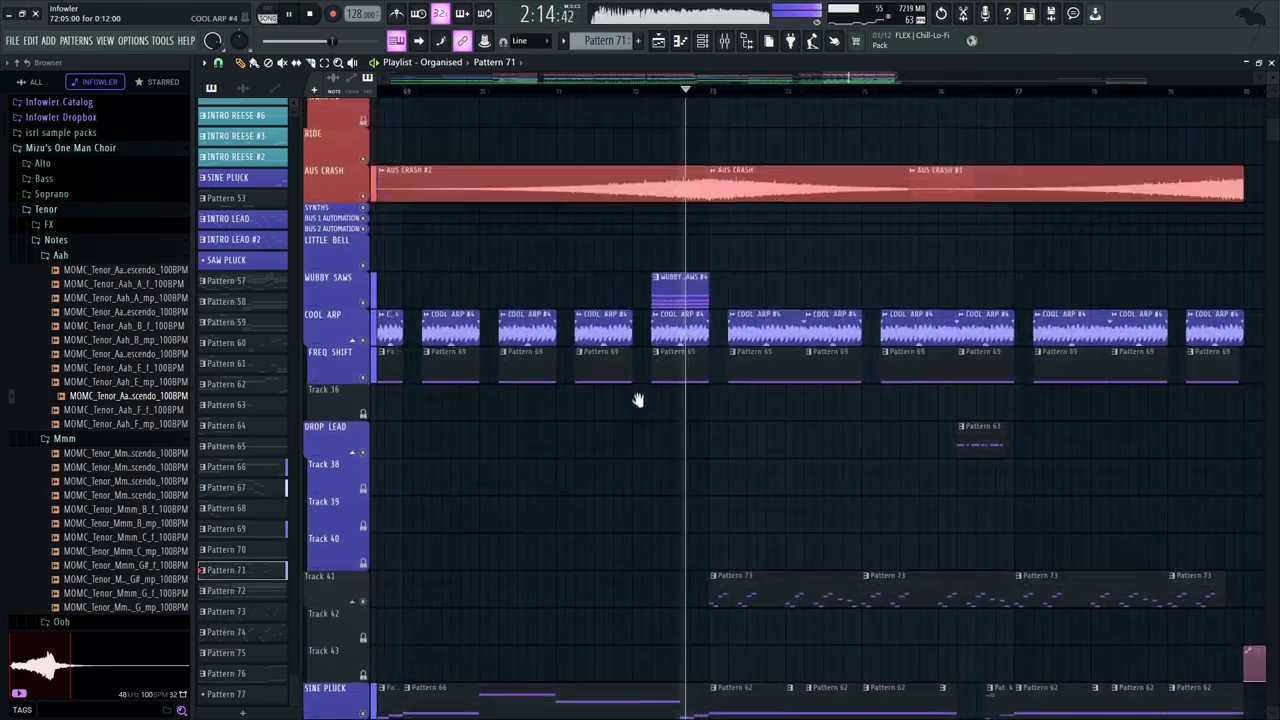
scroll(650, 330, up, 2)
key(space)
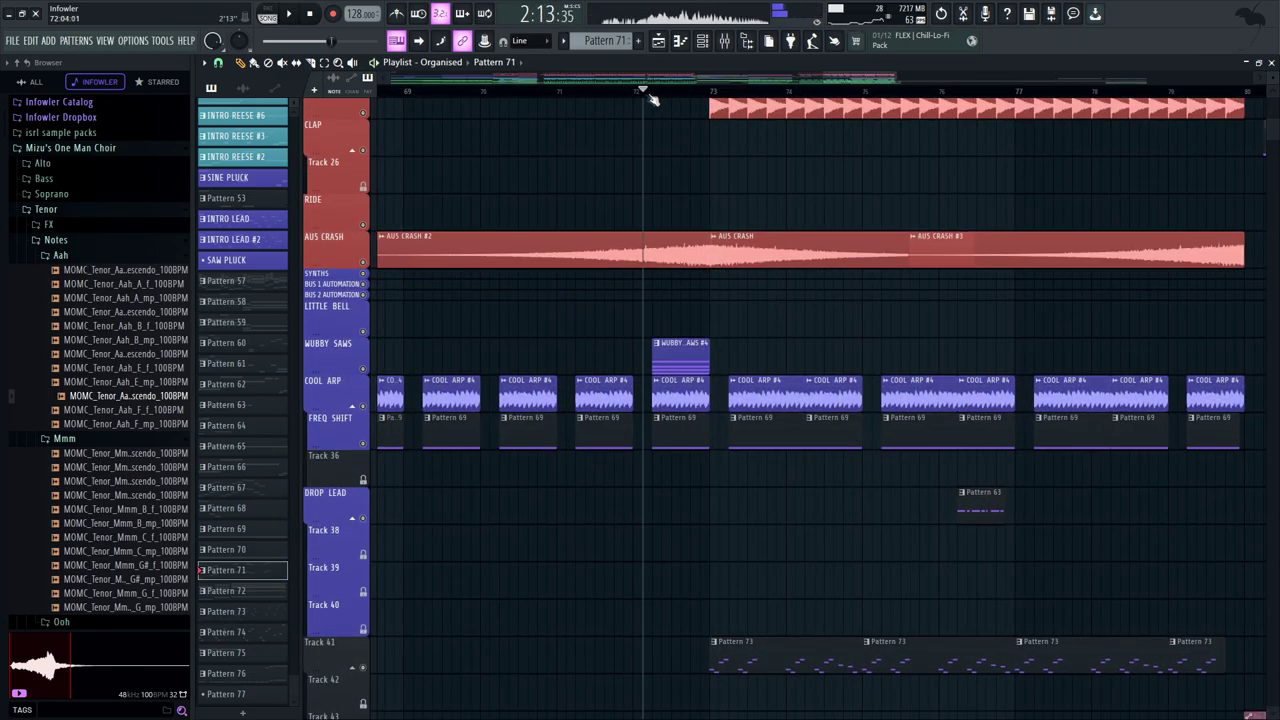
Solo the WUBBY SAWS track, audition its clip in bar 72 and restore all tracks
right_click(363, 370)
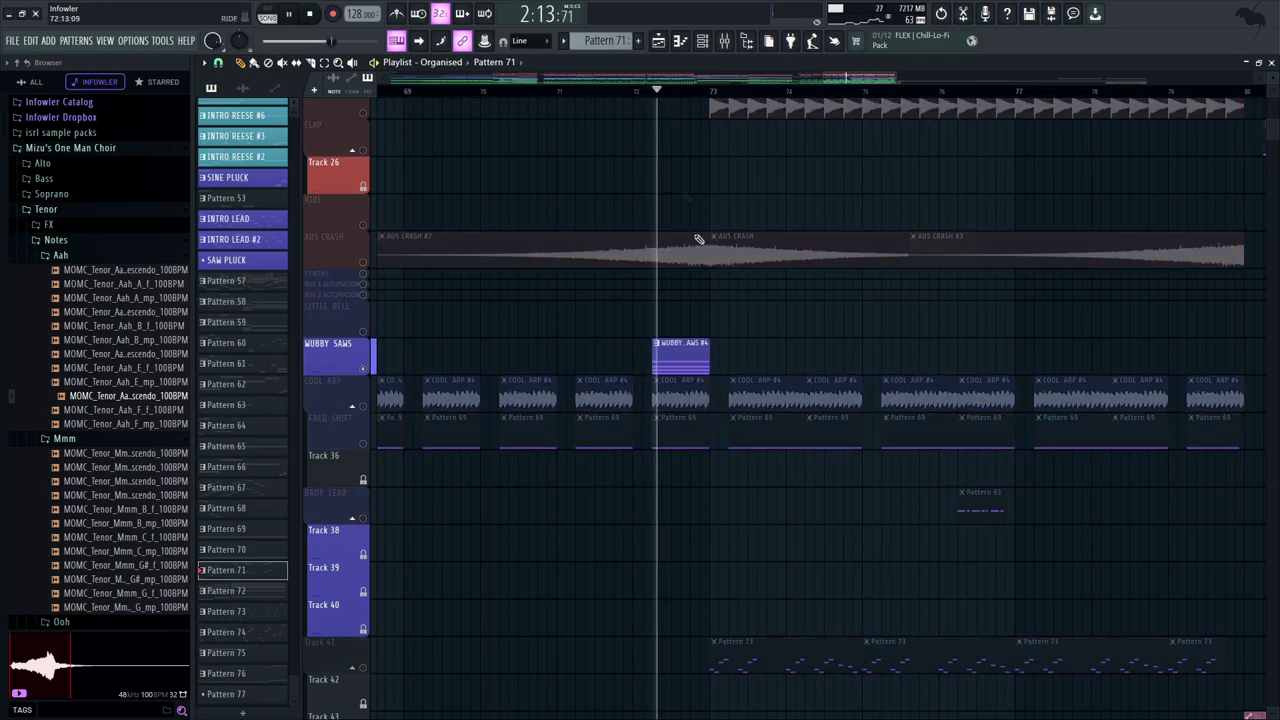
scroll(640, 215, down, 3)
right_click(366, 218)
Play the full arrangement from bar 73 while looking over the drum and synth tracks, and stop playback
scroll(614, 420, up, 8)
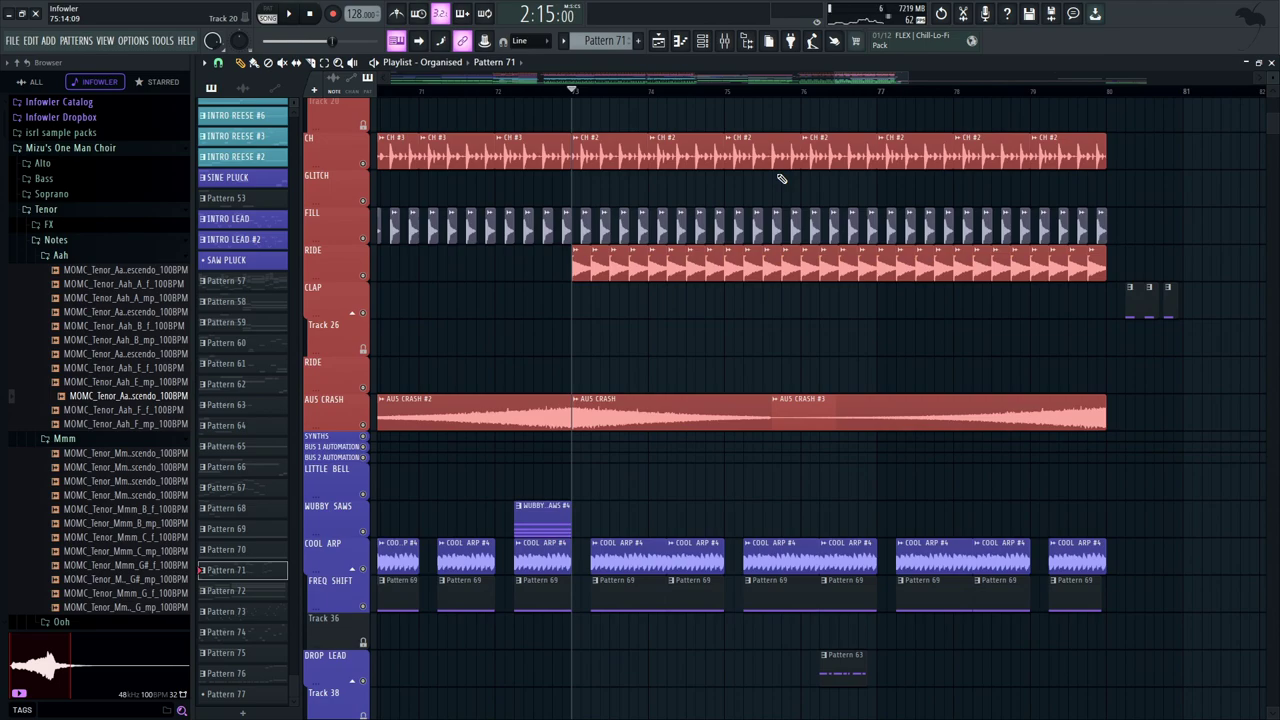
scroll(789, 343, down, 10)
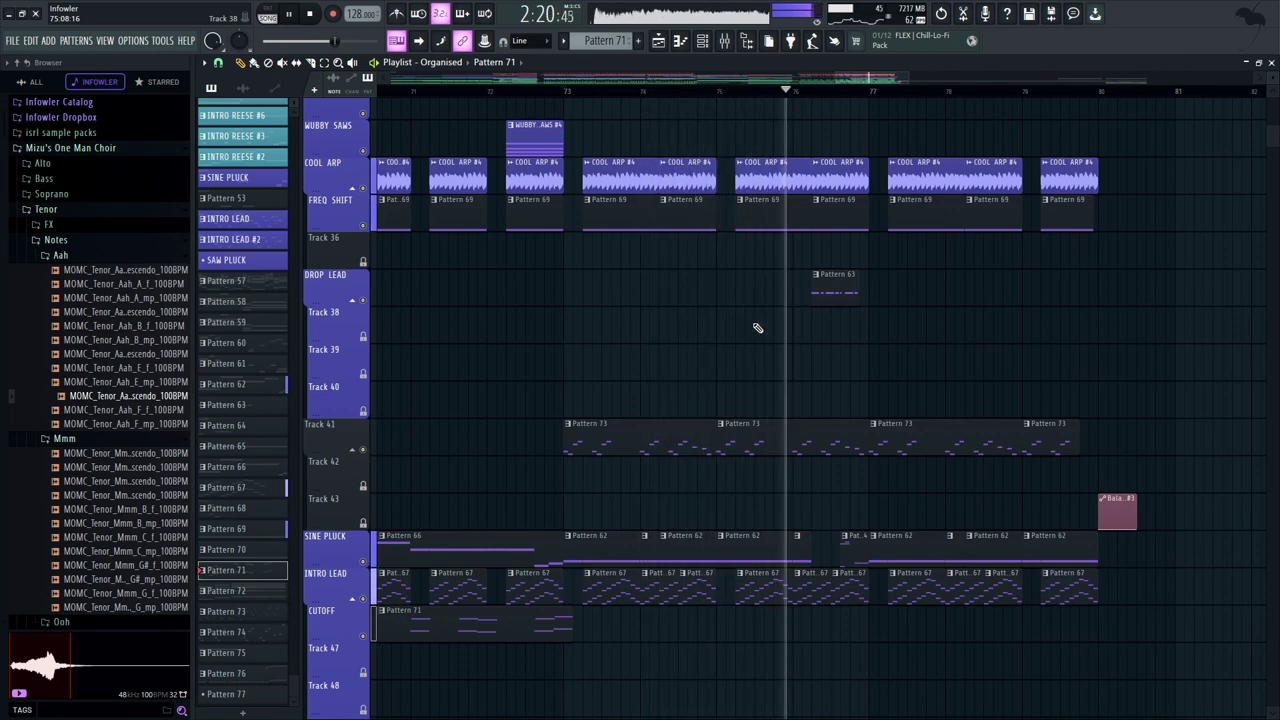
drag(698, 359, 700, 276)
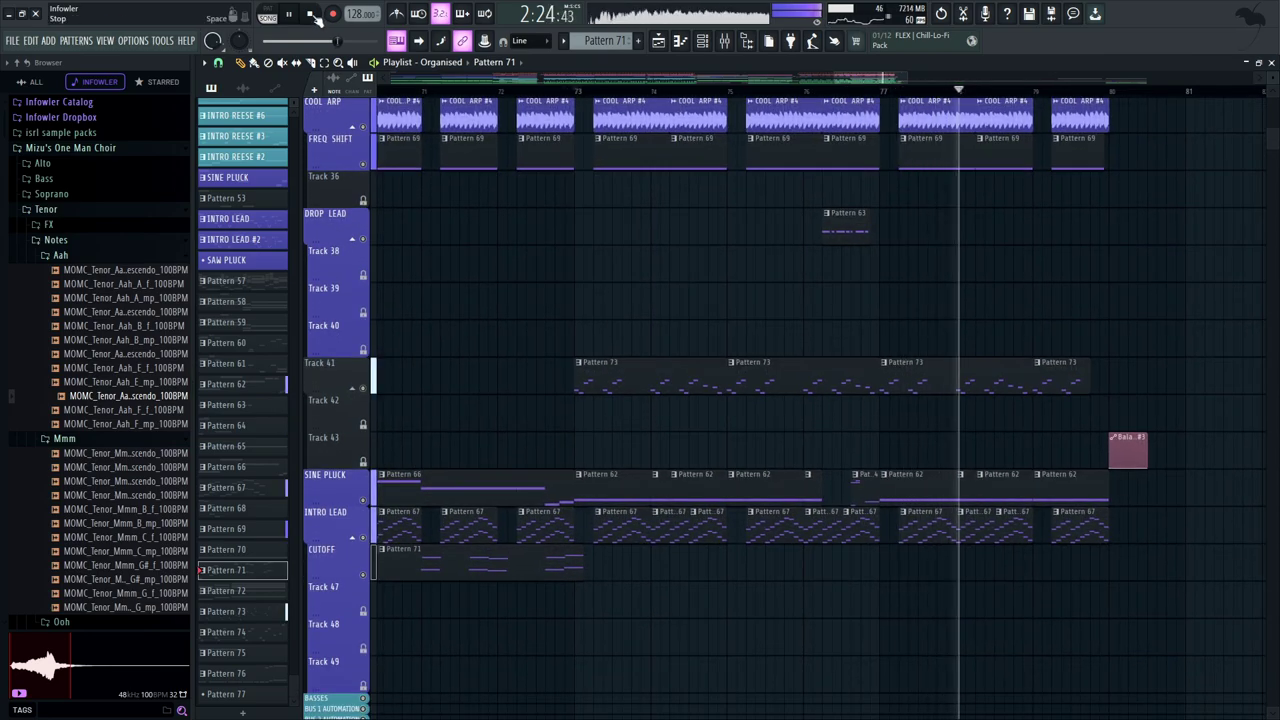
click(311, 15)
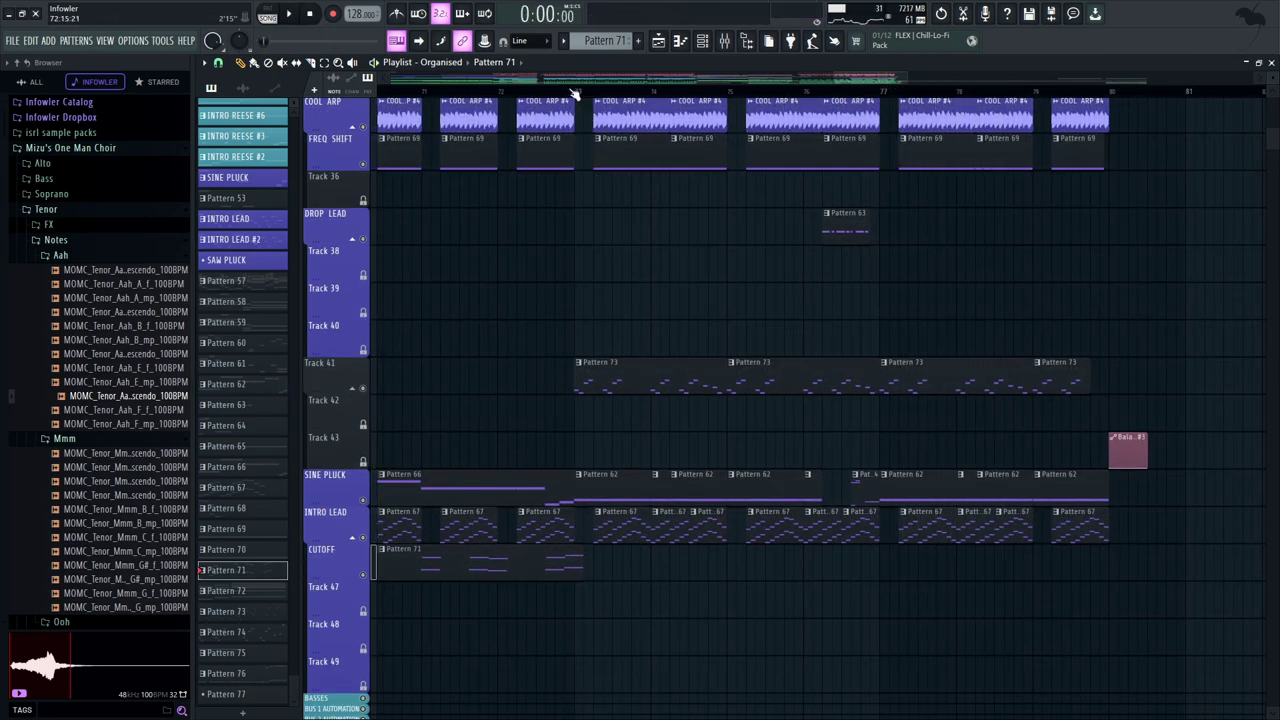
Solo Track 41 and audition Pattern 73 from bar 73
drag(764, 279, 762, 206)
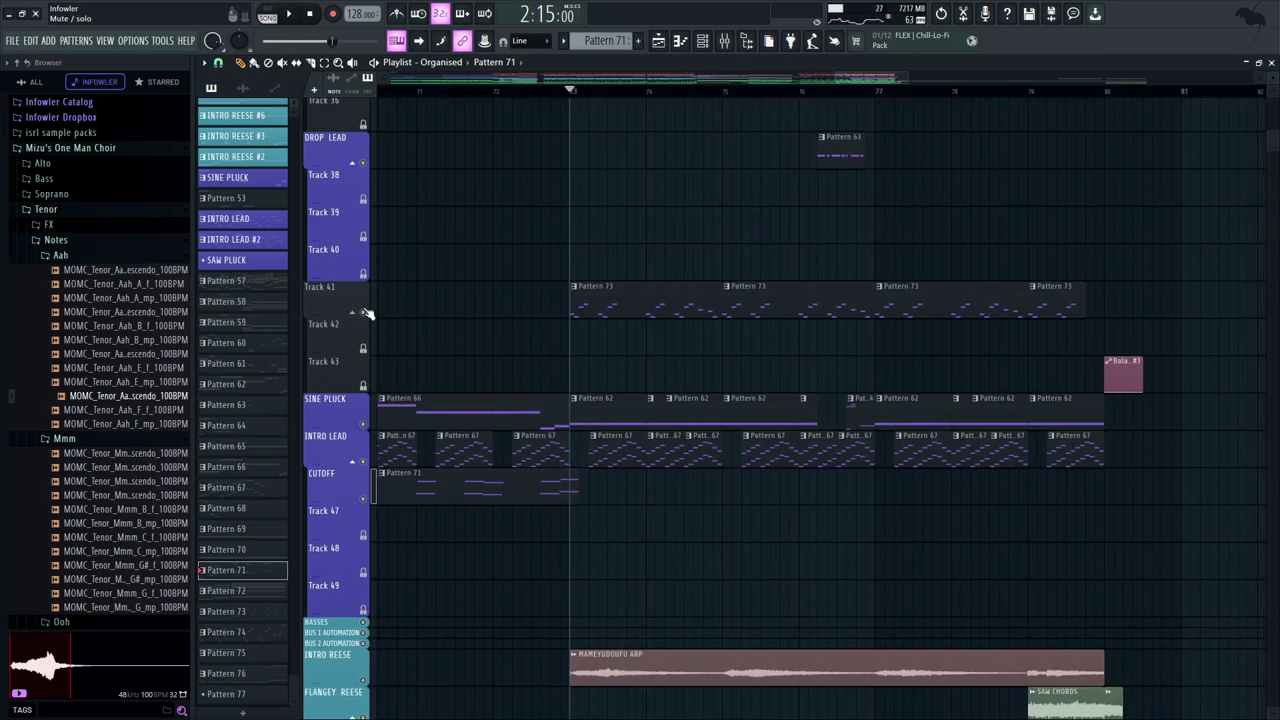
right_click(364, 312)
drag(480, 306, 927, 325)
key(space)
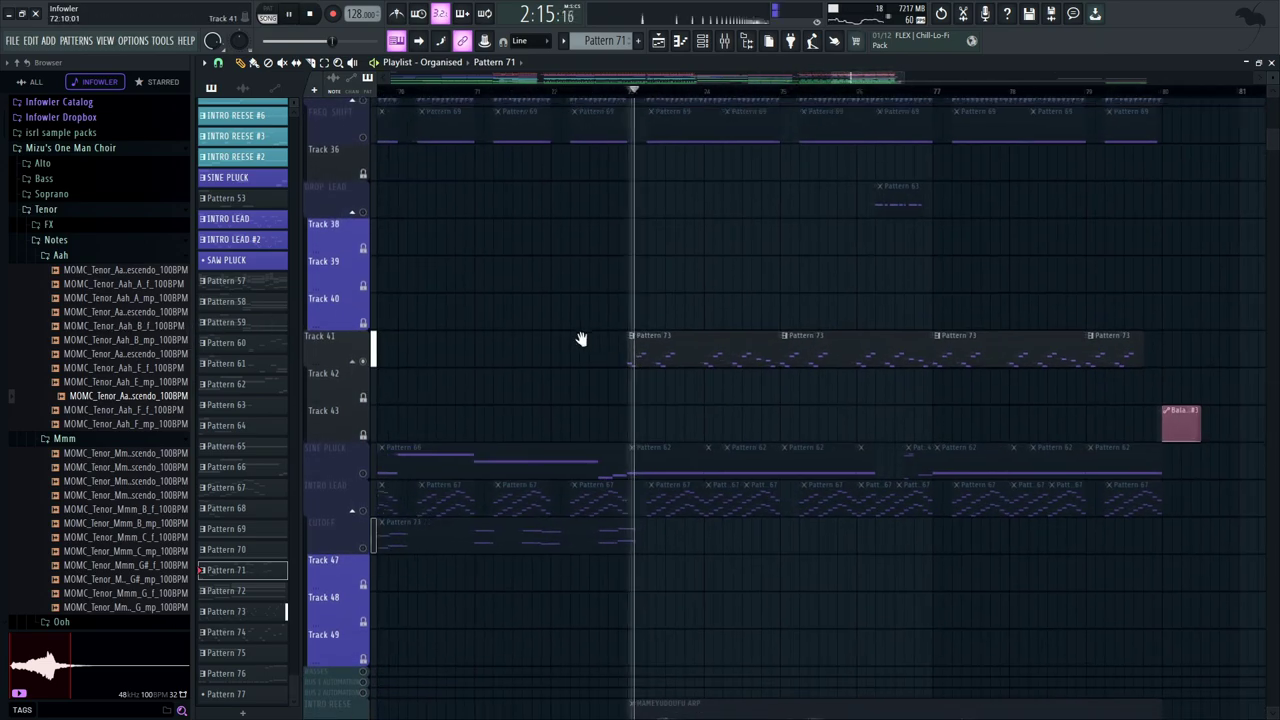
key(space)
Solo the SINE PLUCK track, compare its patterns from bar 65 onward and play it from bar 73
drag(502, 402, 847, 250)
right_click(364, 375)
drag(655, 204, 808, 237)
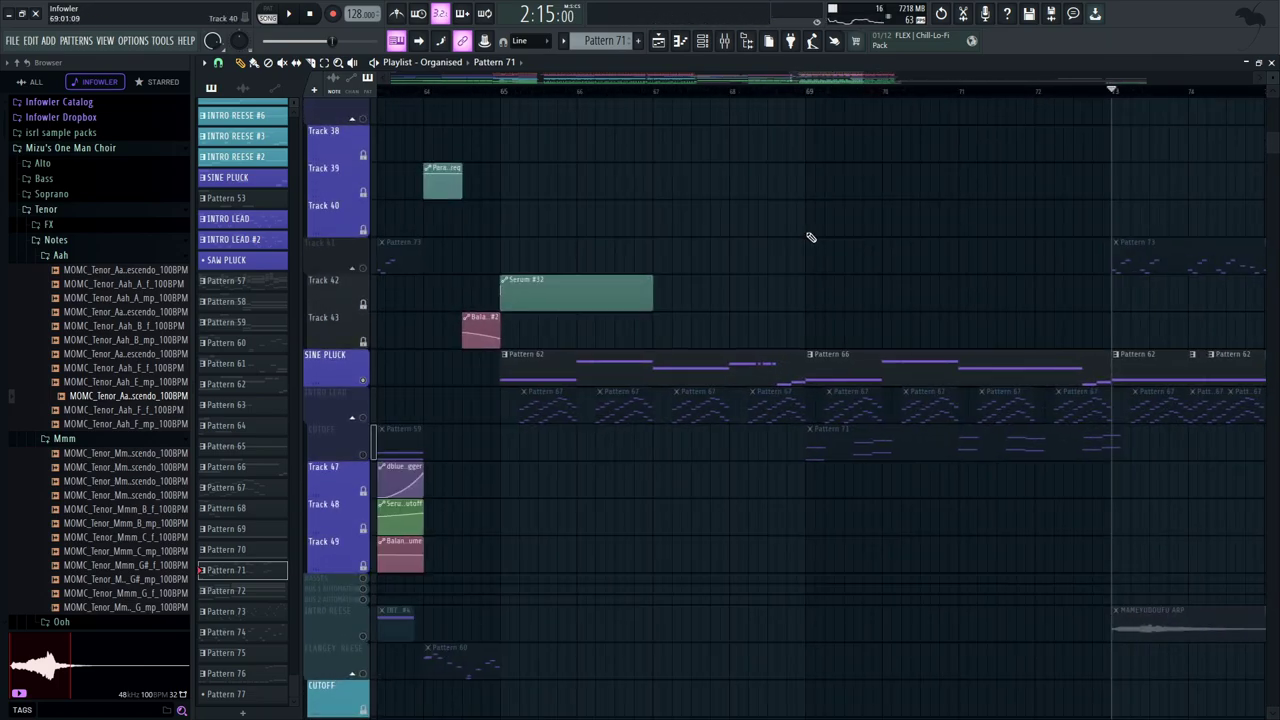
mouse_move(884, 257)
mouse_down()
mouse_move(722, 273)
mouse_move(563, 230)
mouse_up()
drag(686, 325, 846, 380)
key(space)
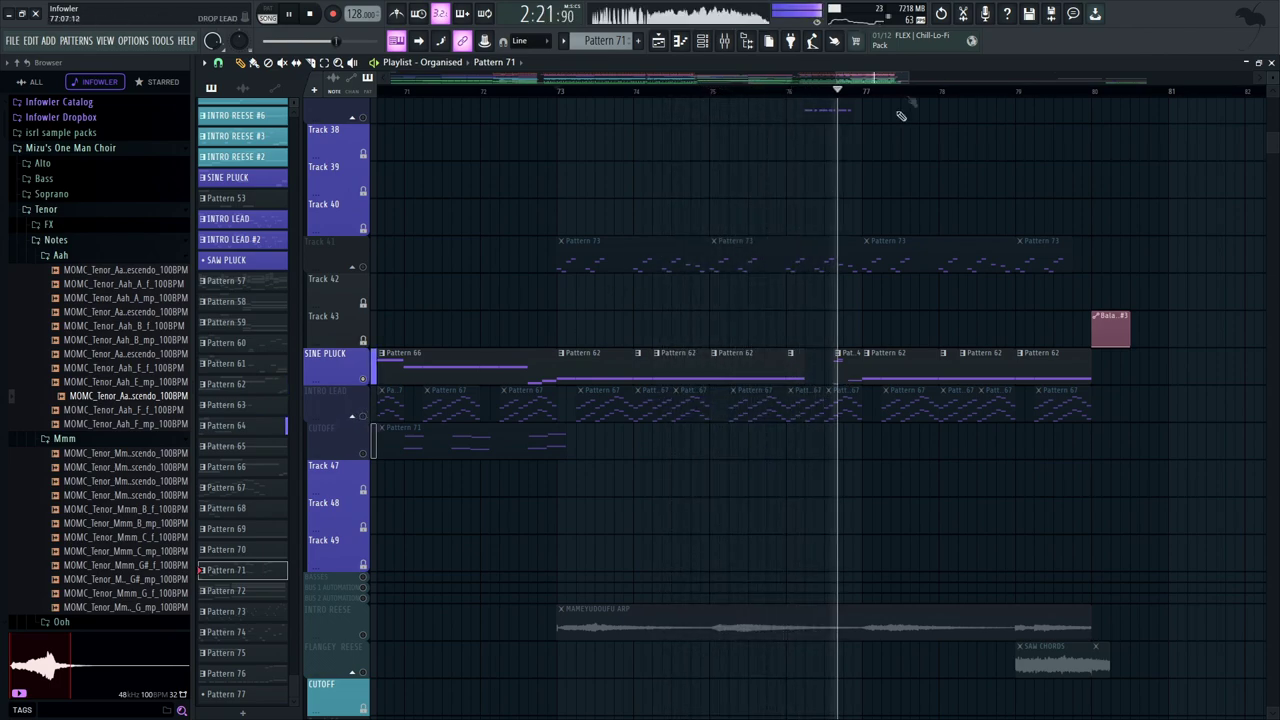
Stop near Pattern 64 on the SINE PLUCK track, open it and inspect its Kontakt #2 slap bass instrument
click(827, 91)
key(space)
double_click(837, 372)
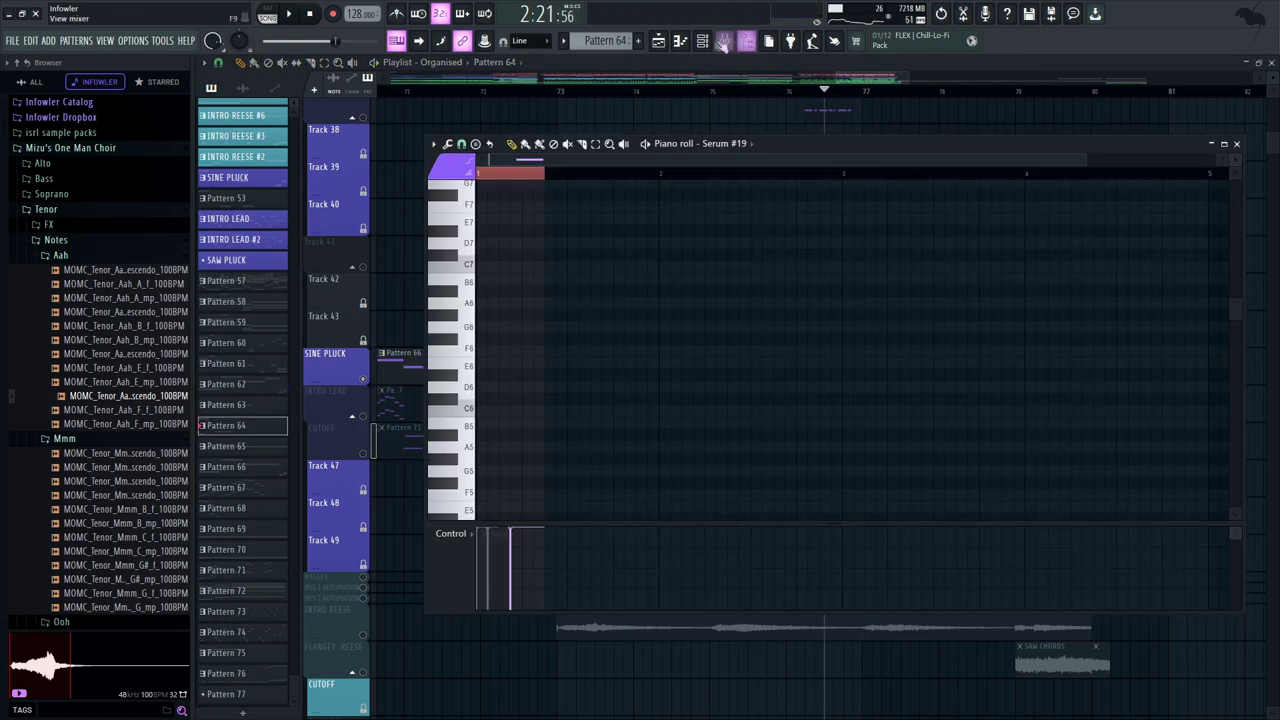
click(702, 41)
scroll(405, 334, down, 10)
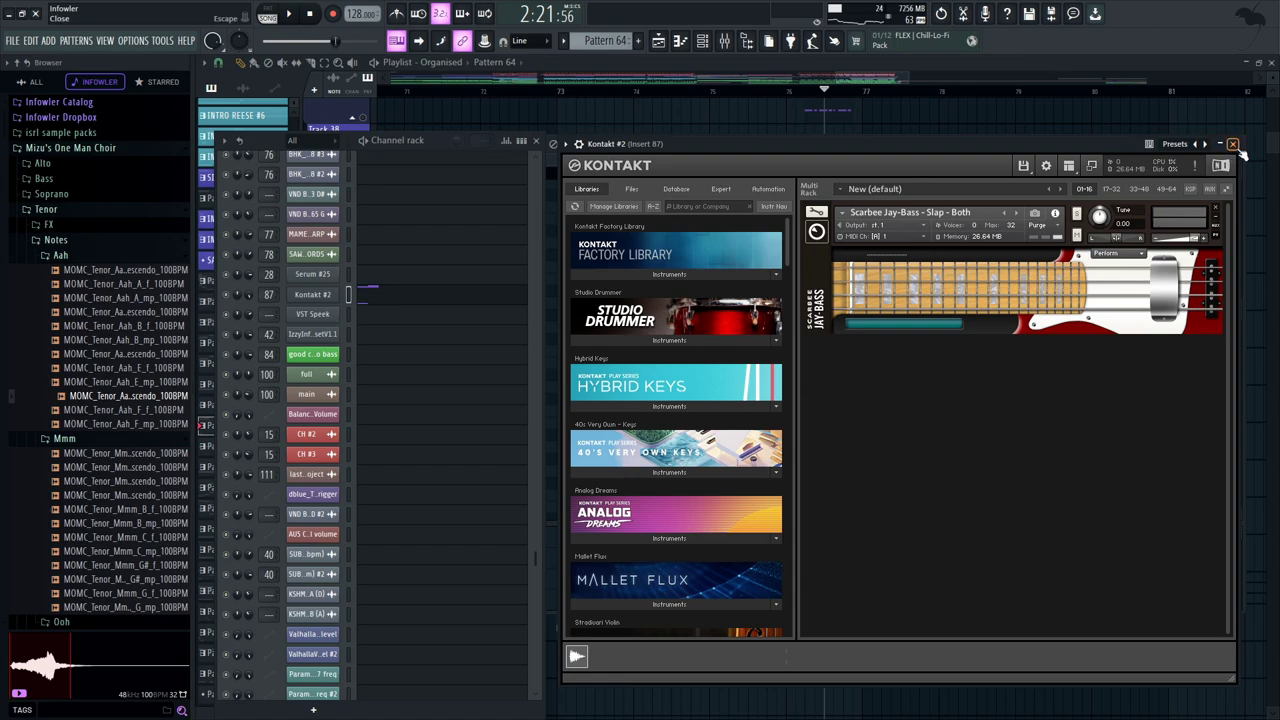
click(1233, 144)
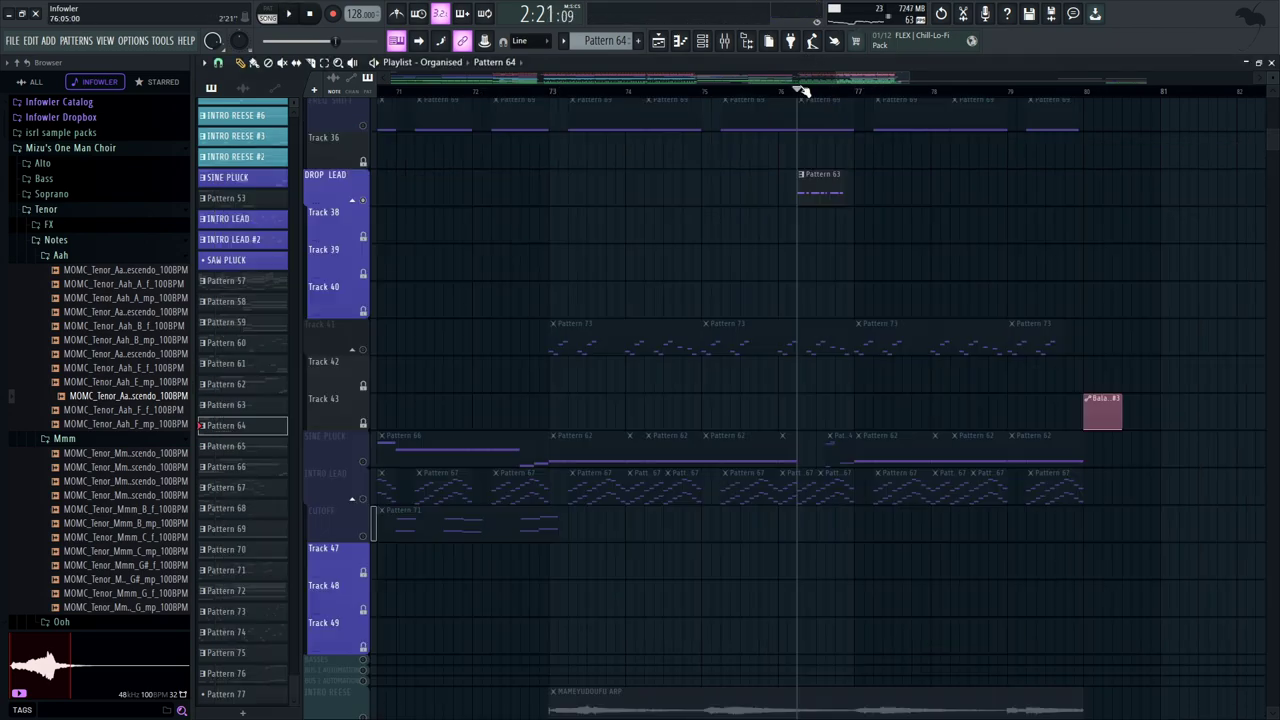
Play the soloed DROP LEAD track from bar 76 and open Pattern 63 with the channel rack
drag(835, 243, 1047, 256)
key(space)
double_click(1048, 208)
click(703, 44)
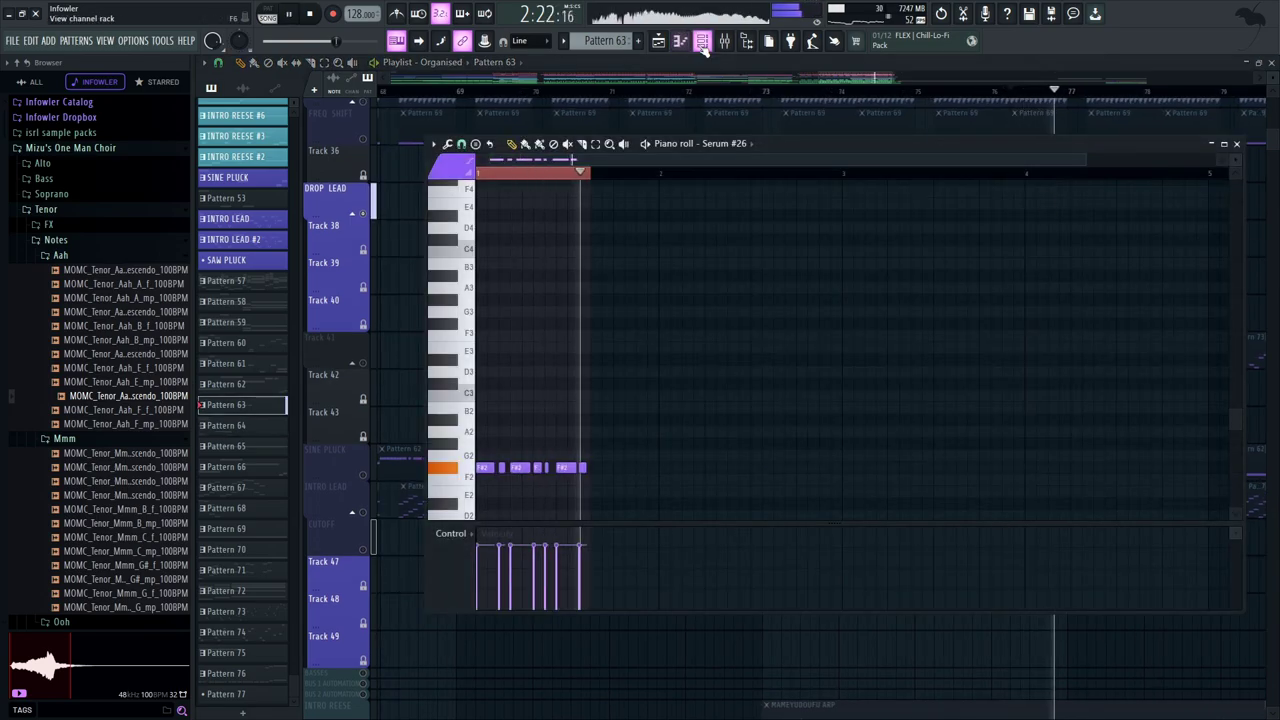
Stop playback and open the Serum #26 channel that Pattern 63 plays
key(space)
scroll(408, 386, down, 3)
drag(536, 628, 576, 488)
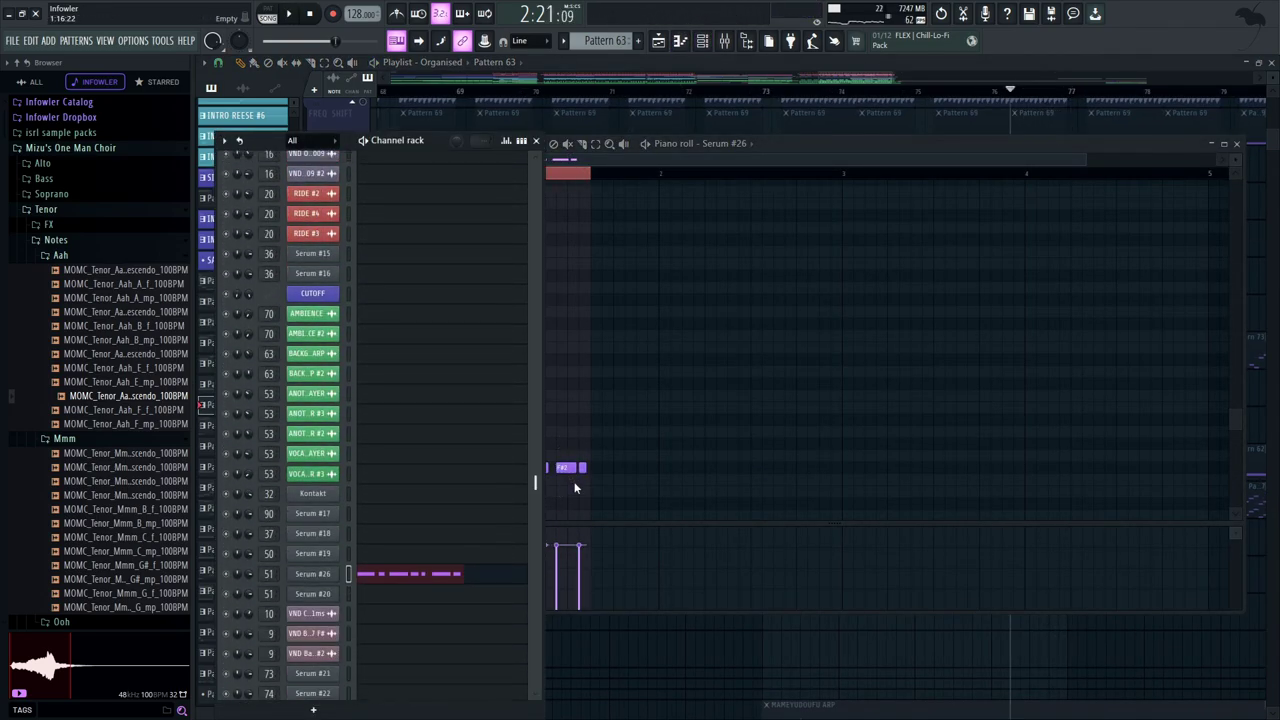
click(312, 573)
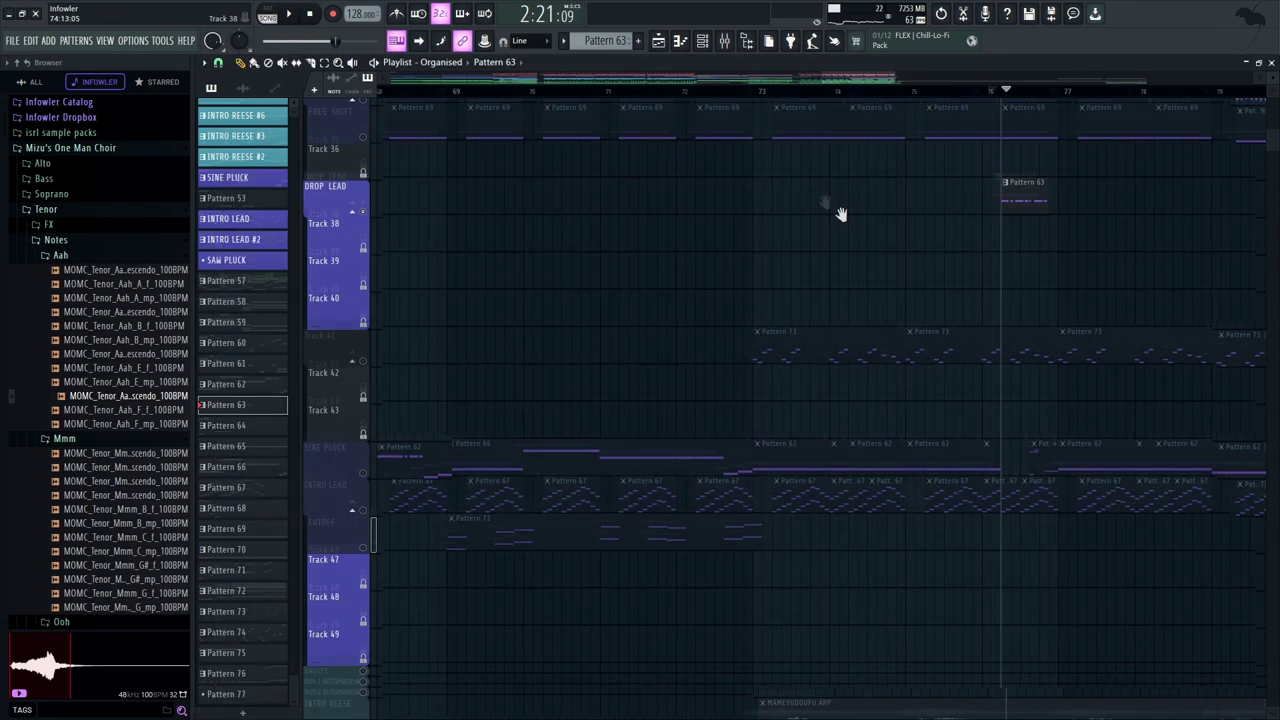
Solo INTRO PAD 2 and play it from bar 73, add BACKGROUND ARP to it, and restore all tracks
drag(841, 214, 739, 138)
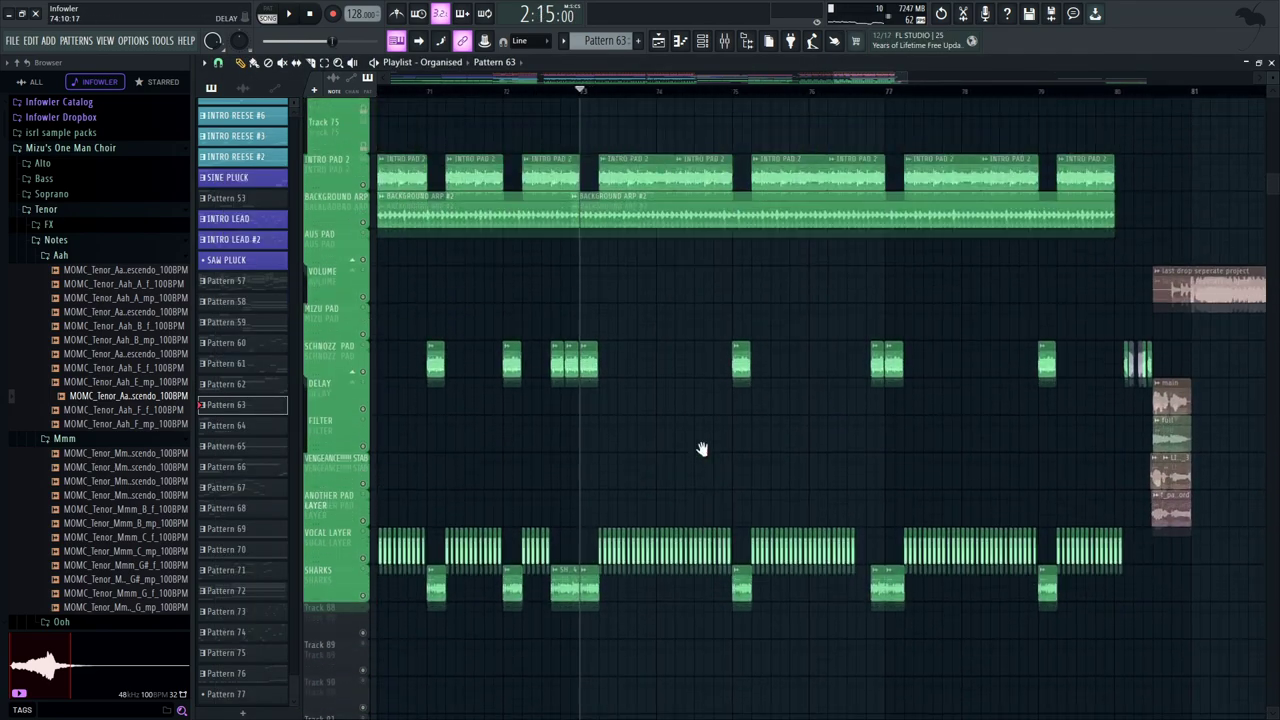
scroll(455, 230, up, 1)
ctrl+click(363, 221)
key(space)
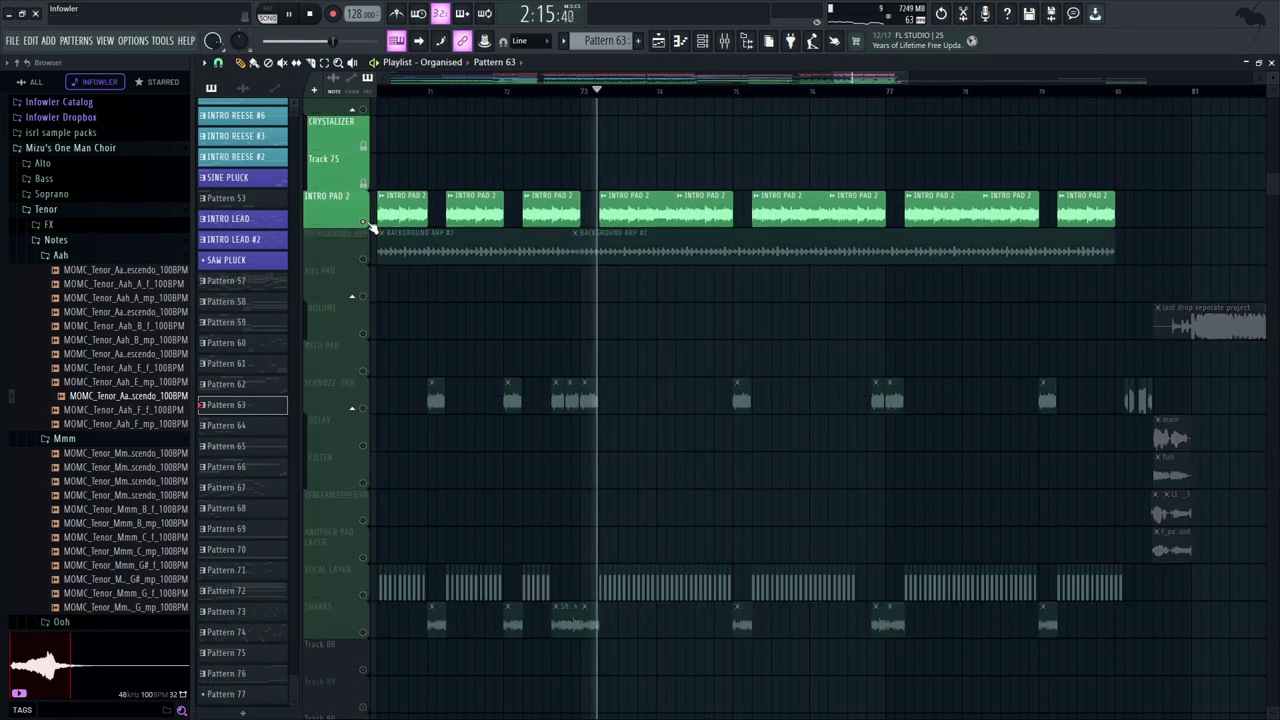
click(363, 260)
key(space)
ctrl+click(363, 260)
ctrl+click(363, 260)
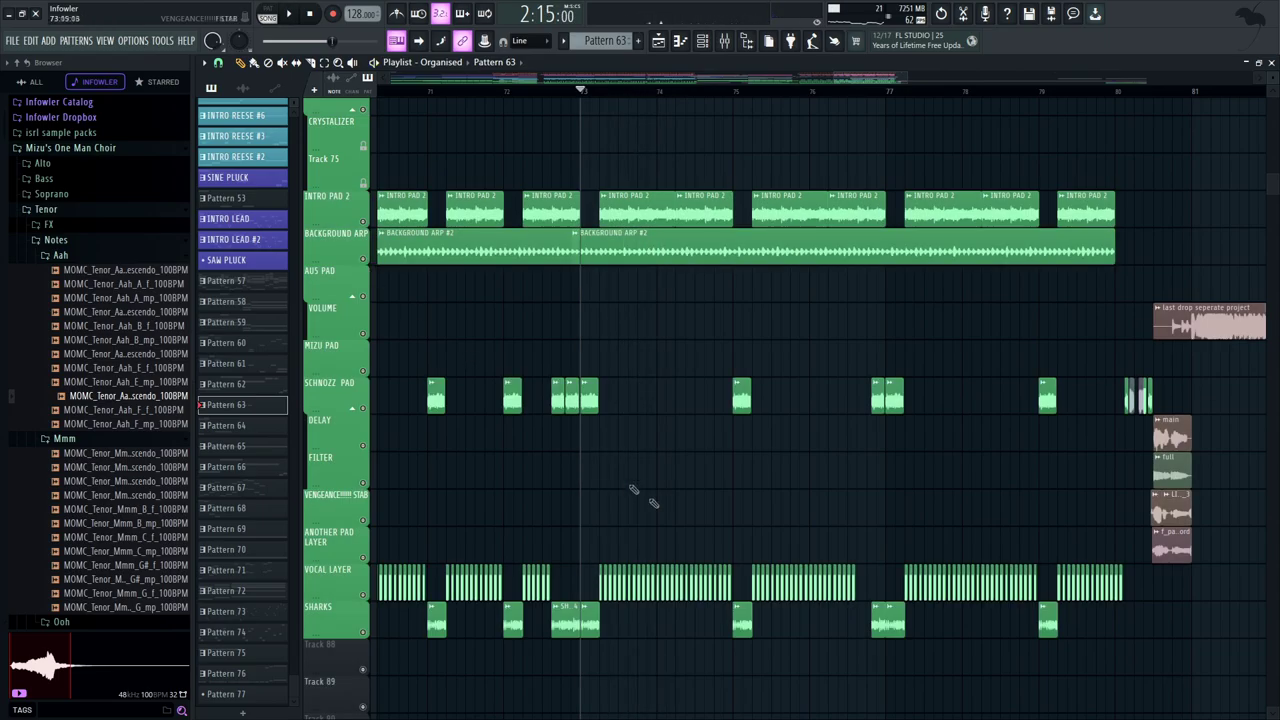
Solo SCHNOZZ PAD, audition it from bar 73 and unsolo it again
drag(636, 488, 603, 335)
ctrl+click(362, 258)
key(space)
key(space)
ctrl+click(362, 258)
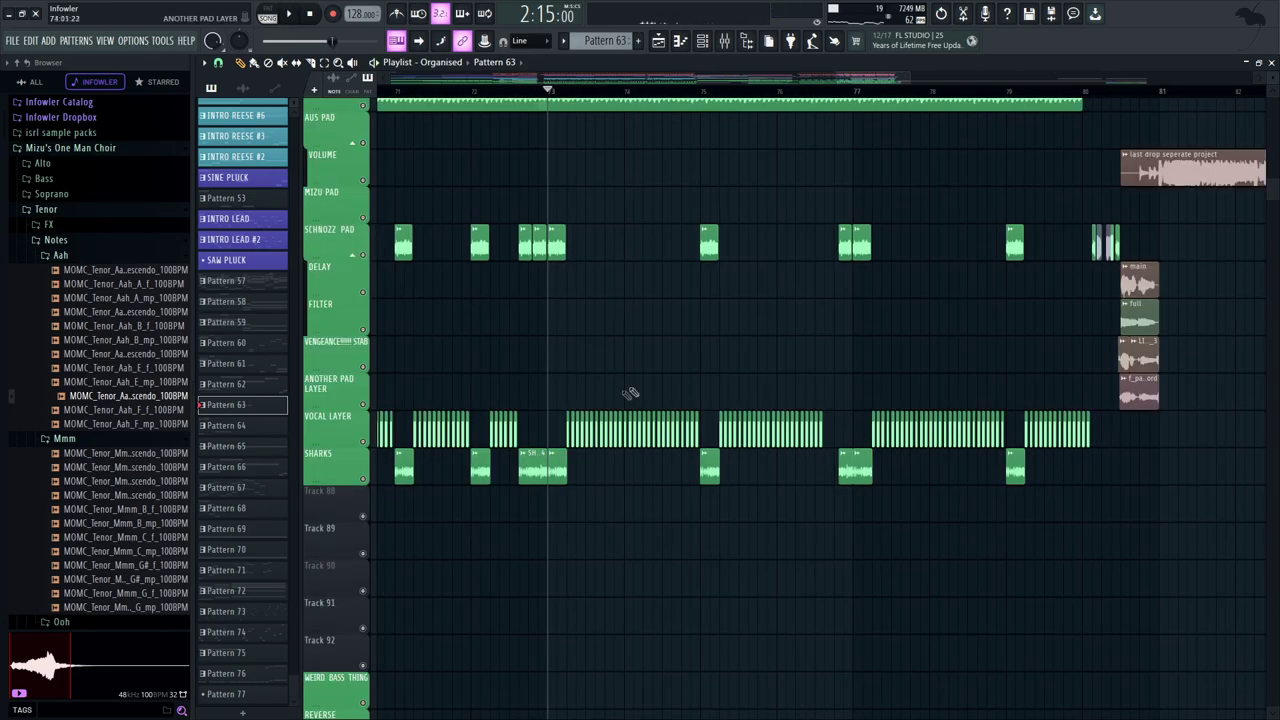
Solo the SUB track and audition its BHK_FX_Long_88 clip at bar 73, late in bar 76 and late in bar 79
drag(636, 396, 626, 251)
drag(626, 470, 648, 672)
drag(663, 306, 675, 660)
drag(674, 345, 680, 670)
drag(650, 320, 635, 665)
drag(640, 270, 648, 645)
drag(651, 432, 598, 197)
ctrl+click(364, 443)
key(space)
click(820, 91)
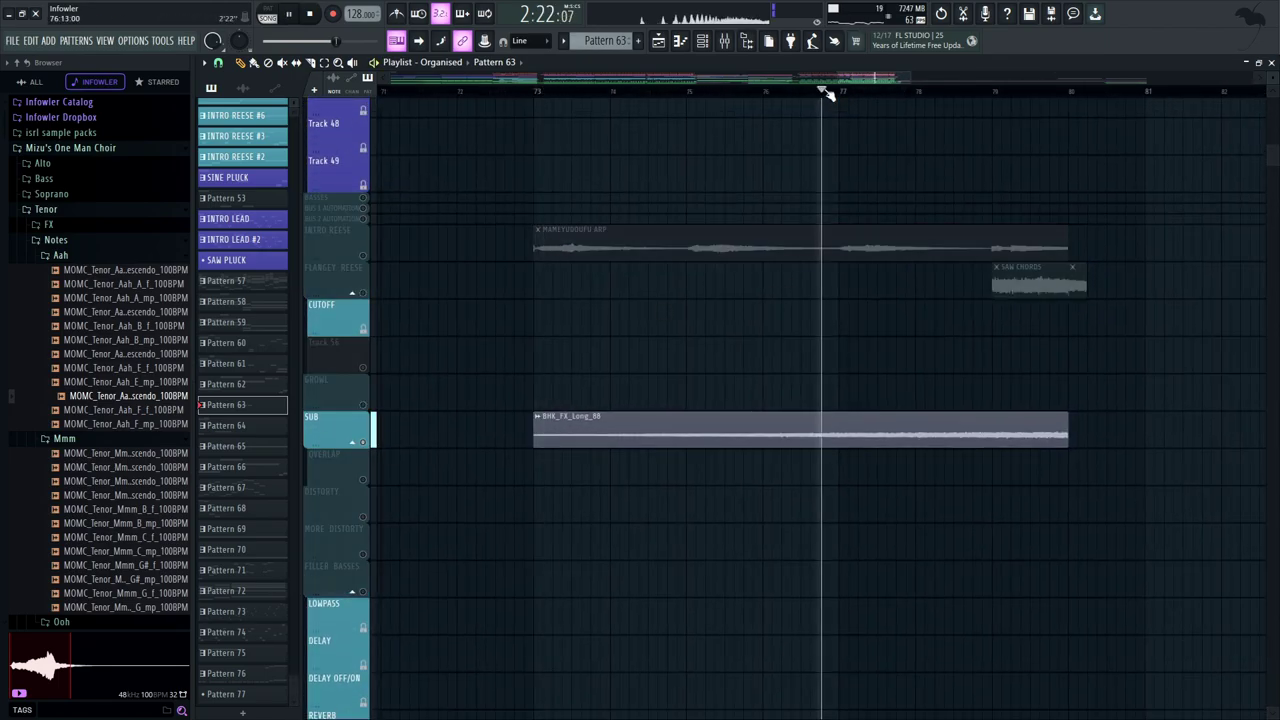
click(1060, 91)
key(space)
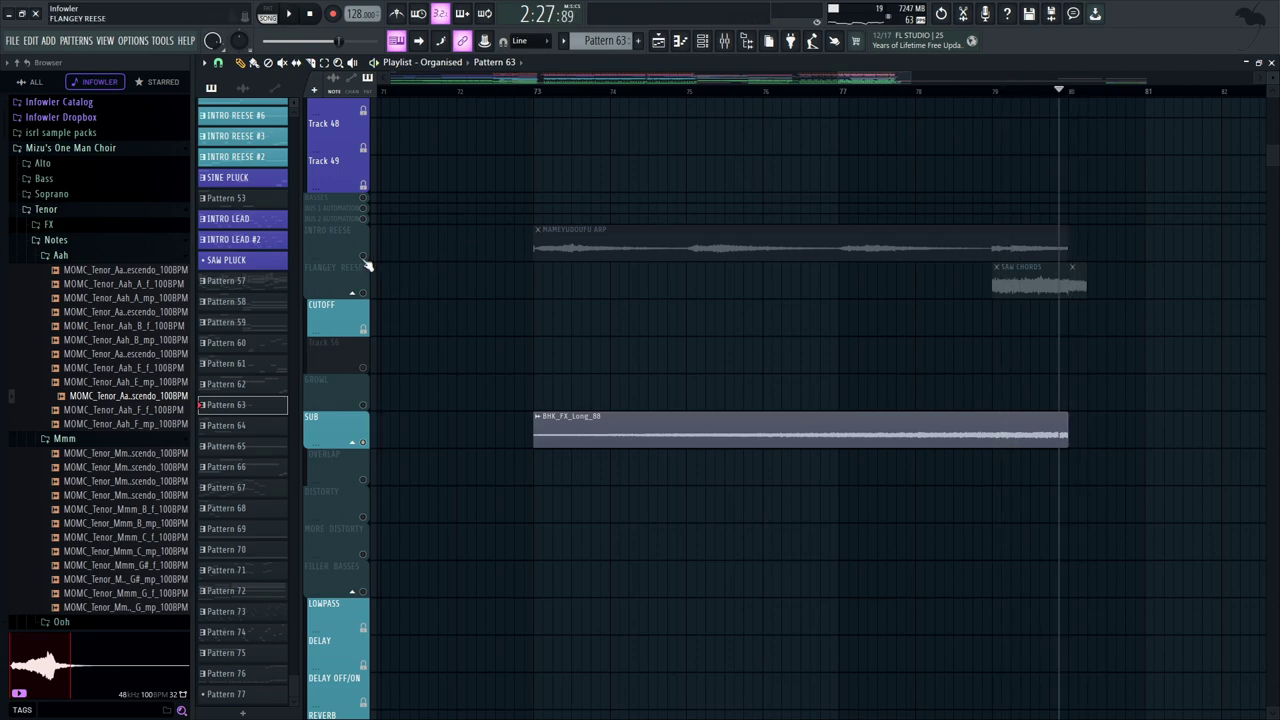
Solo INTRO REESE and check the sample settings of its MAMEYUDOUFU ARP clip
ctrl+click(364, 255)
drag(601, 241, 637, 297)
double_click(637, 297)
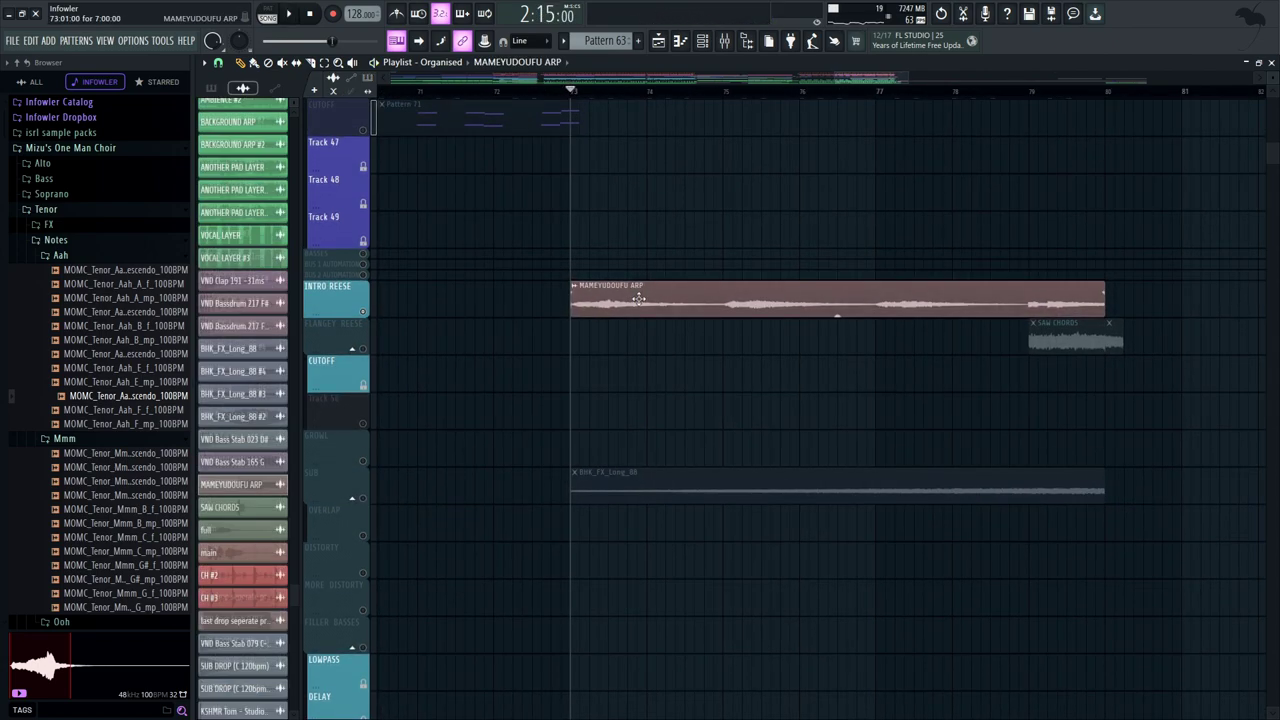
key(Escape)
drag(689, 200, 645, 192)
Add FLANGEY REESE to the soloed INTRO REESE and play both tracks from bar 73
click(363, 342)
click(1057, 330)
click(976, 297)
mouse_move(870, 219)
mouse_down()
mouse_move(820, 266)
mouse_move(837, 192)
mouse_move(874, 203)
mouse_up()
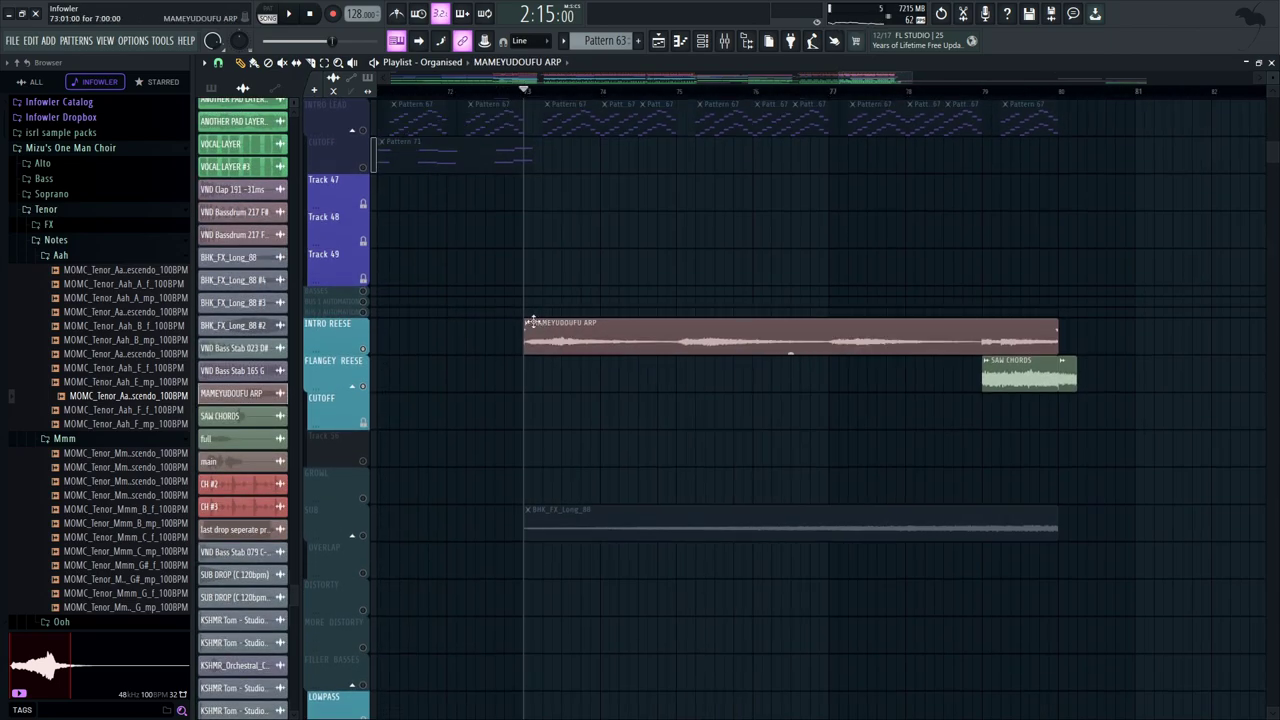
key(space)
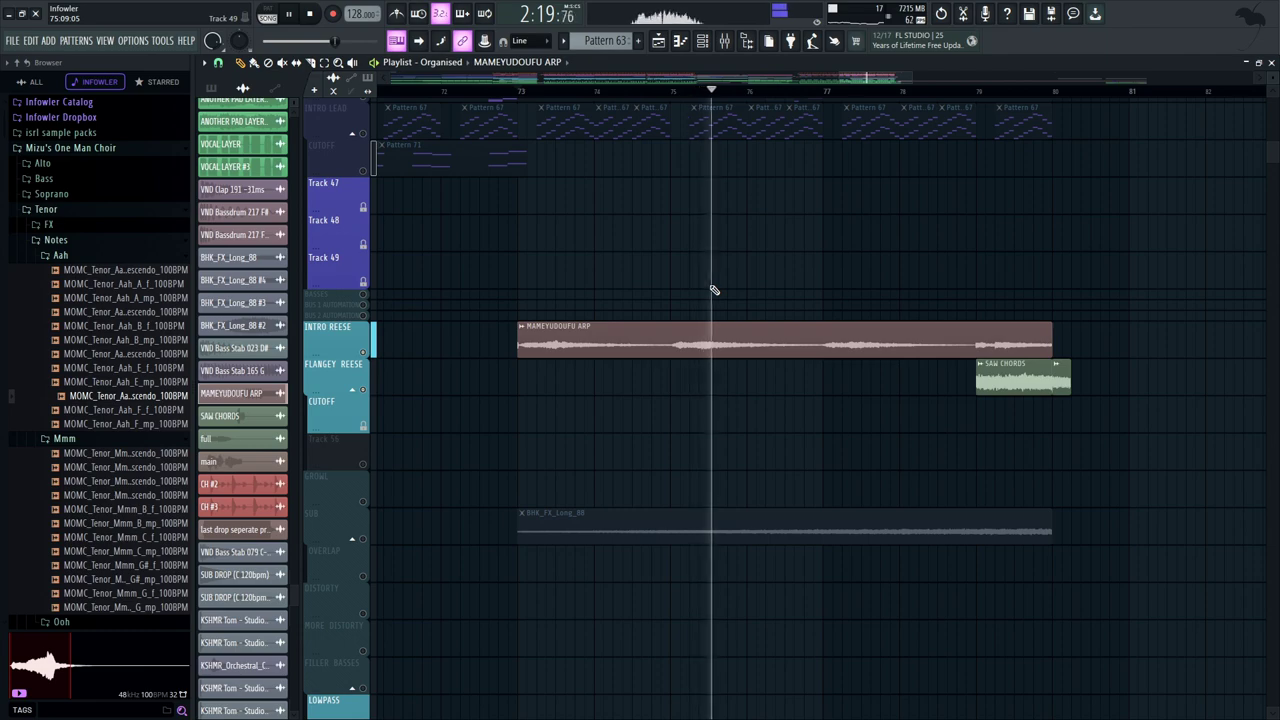
drag(723, 257, 598, 247)
drag(832, 229, 700, 291)
drag(741, 260, 738, 227)
Inspect the sample settings and mixer routing of the SAW CHORDS clip at bar 79 on FLANGEY REESE
drag(917, 82, 924, 81)
drag(809, 297, 795, 242)
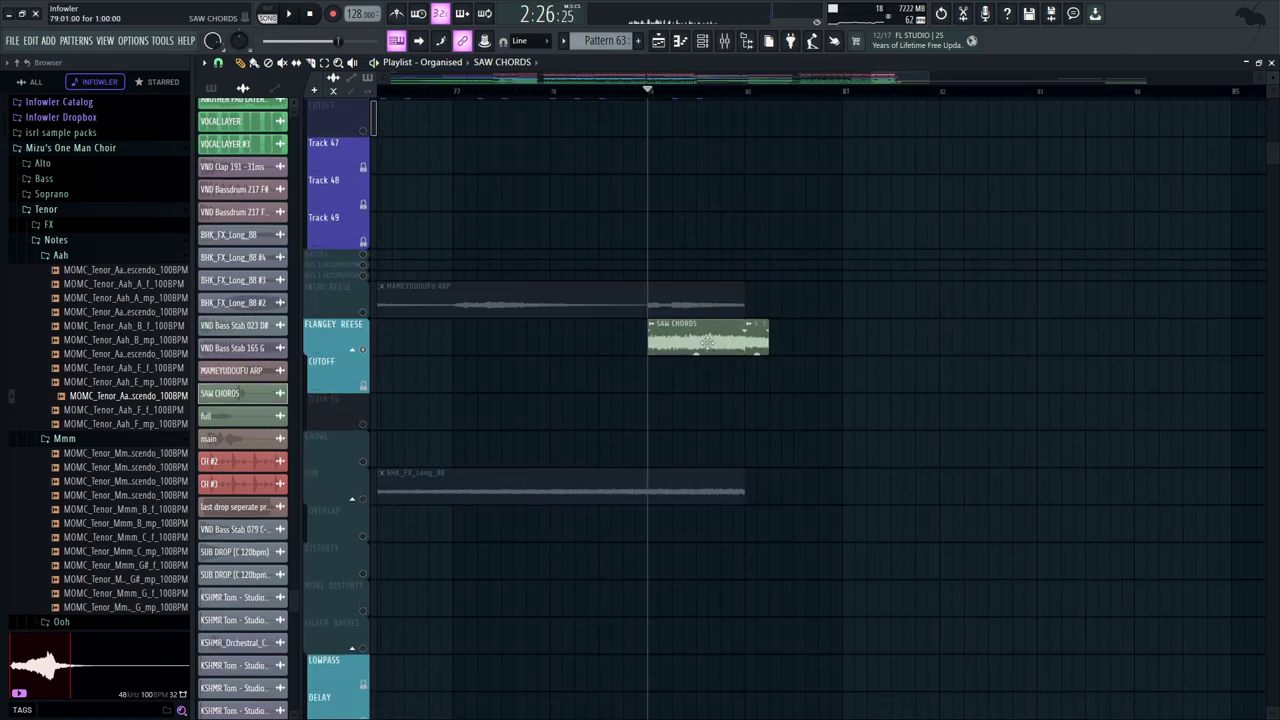
double_click(722, 340)
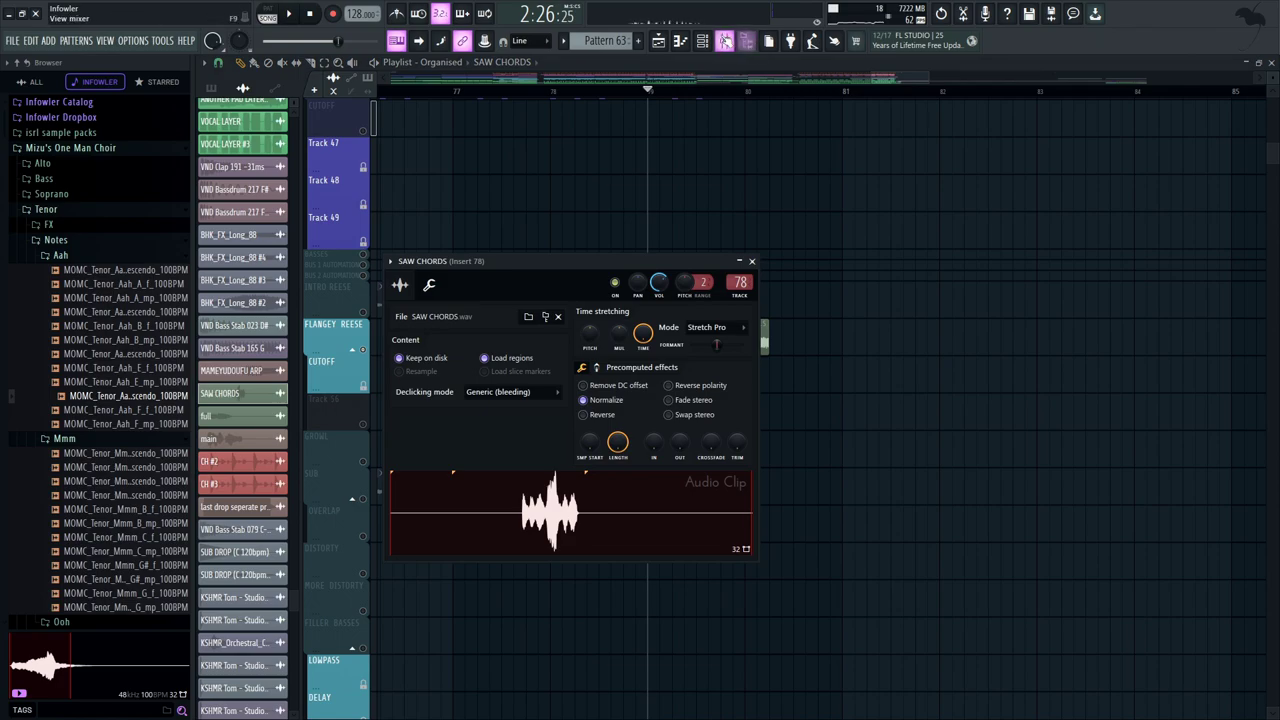
click(725, 41)
drag(736, 197, 679, 454)
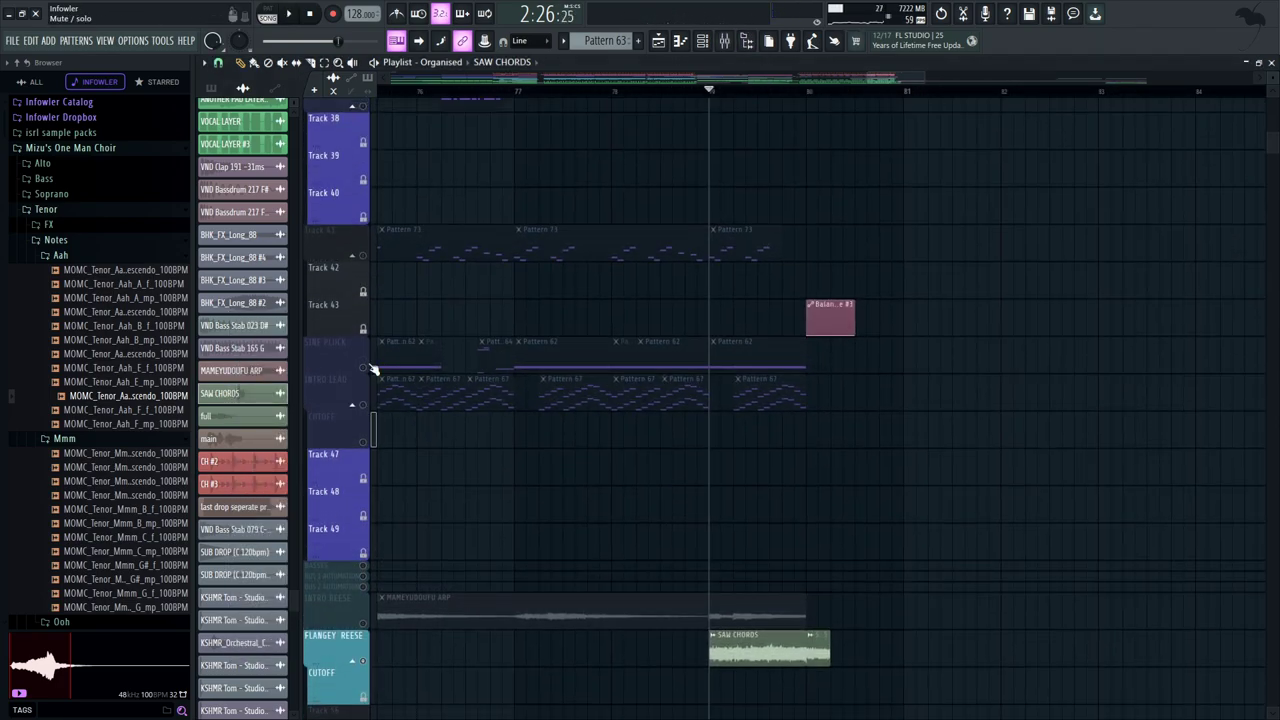
Compare the full mix leading into bar 80 with the soloed FLANGEY REESE track by playing both
right_click(363, 368)
right_click(363, 368)
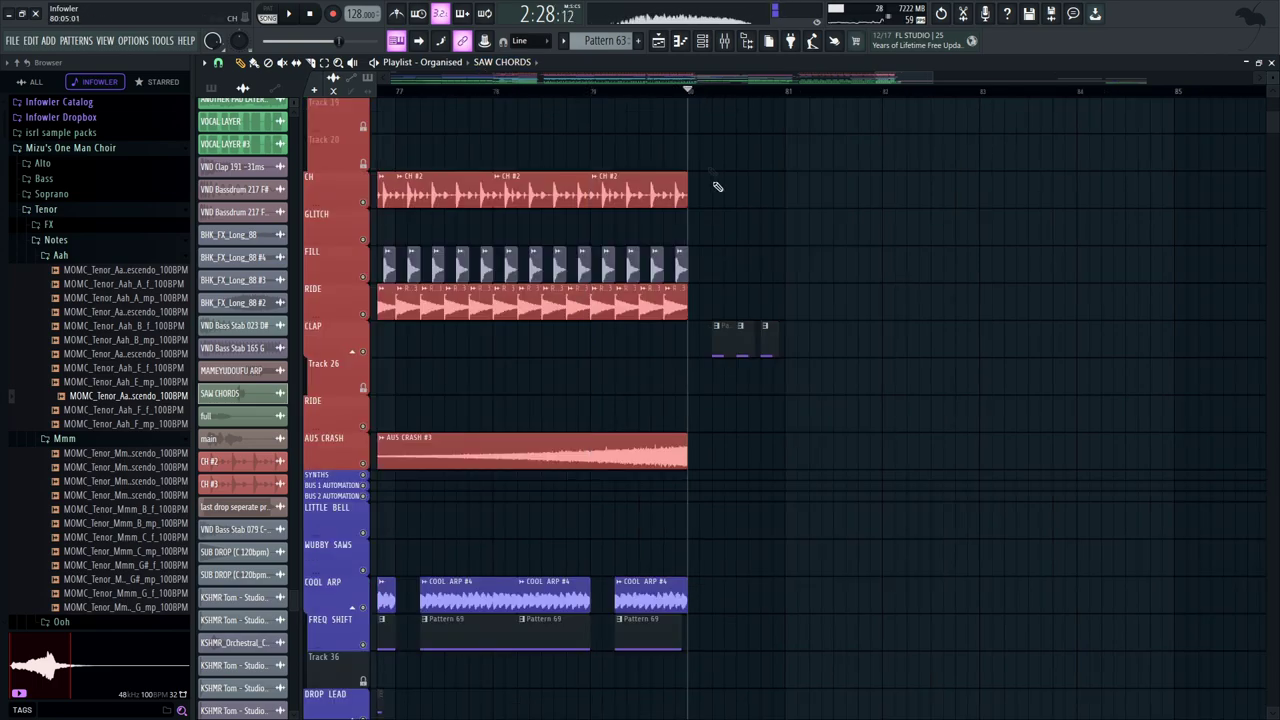
drag(718, 187, 712, 480)
key(space)
right_click(364, 402)
drag(682, 225, 620, 458)
key(space)
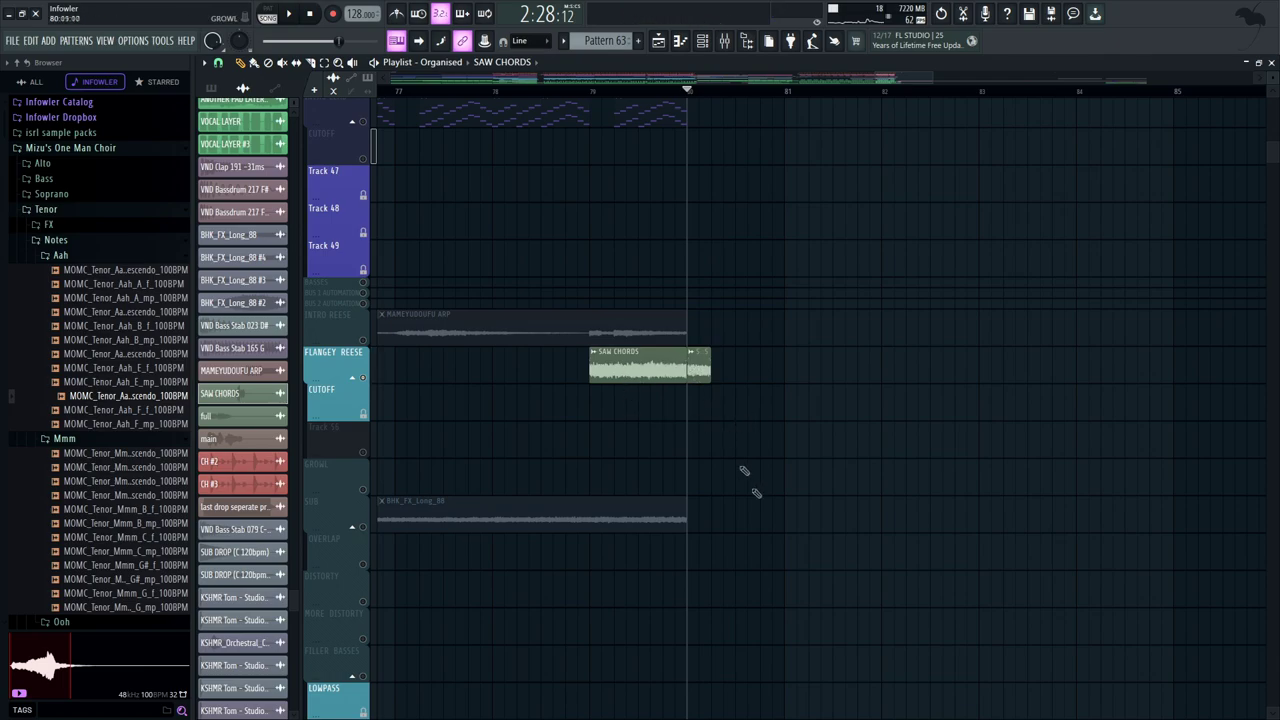
Isolate the SCHNOZZ PAD, DELAY, FILTER, VENGEANCE and ANOTHER PAD LAYER tracks and play the transition from bar 80
drag(760, 575, 732, 387)
drag(682, 228, 703, 177)
drag(728, 640, 700, 165)
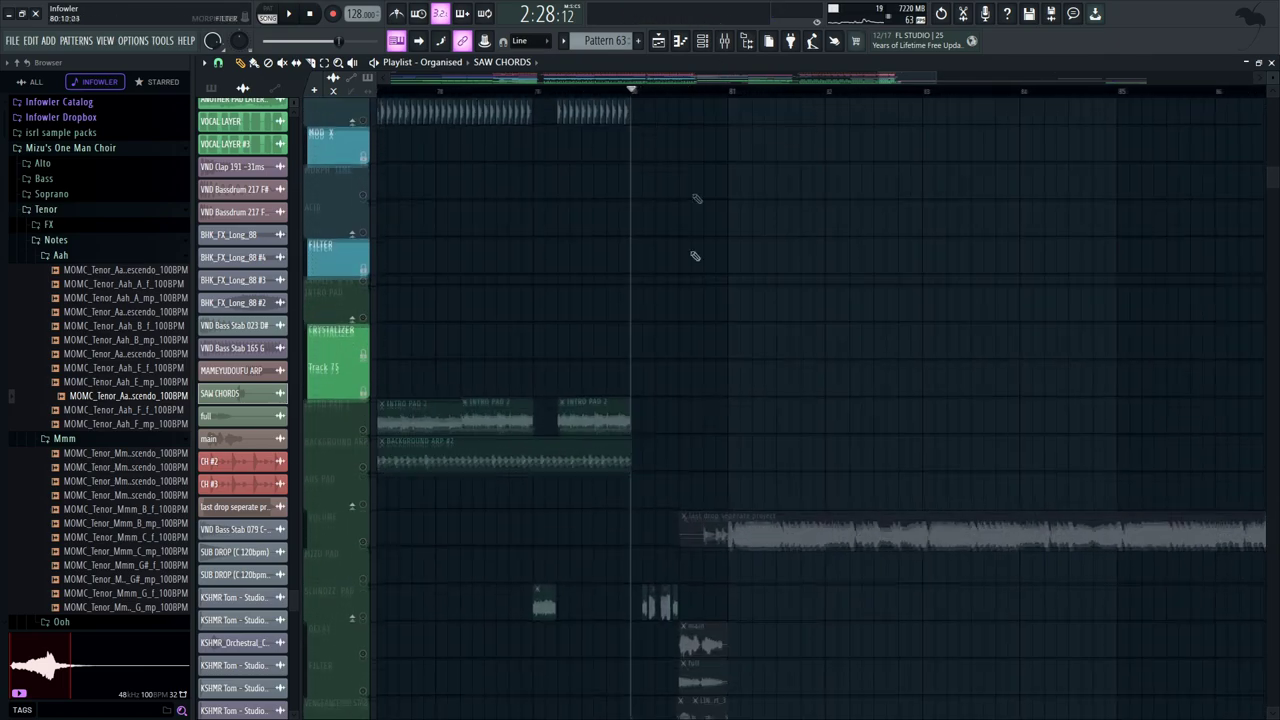
drag(612, 602, 653, 331)
click(366, 352)
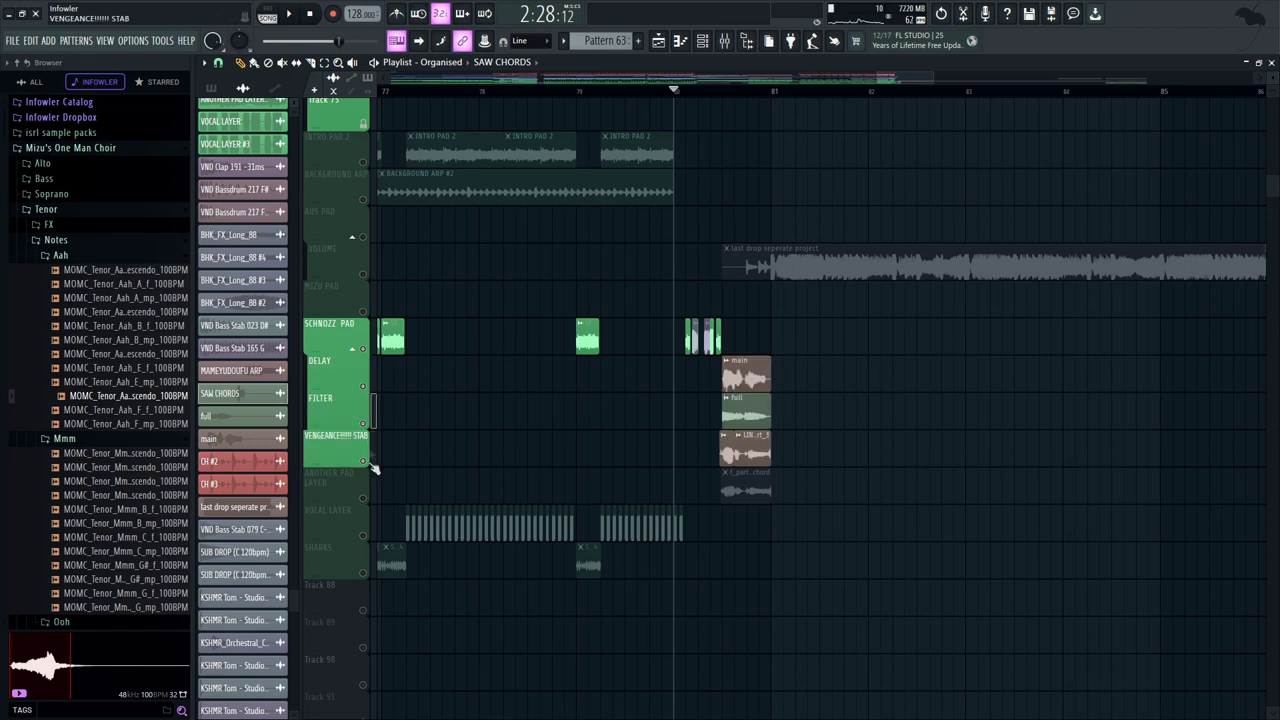
drag(1125, 272, 869, 277)
drag(947, 79, 919, 92)
drag(699, 238, 767, 210)
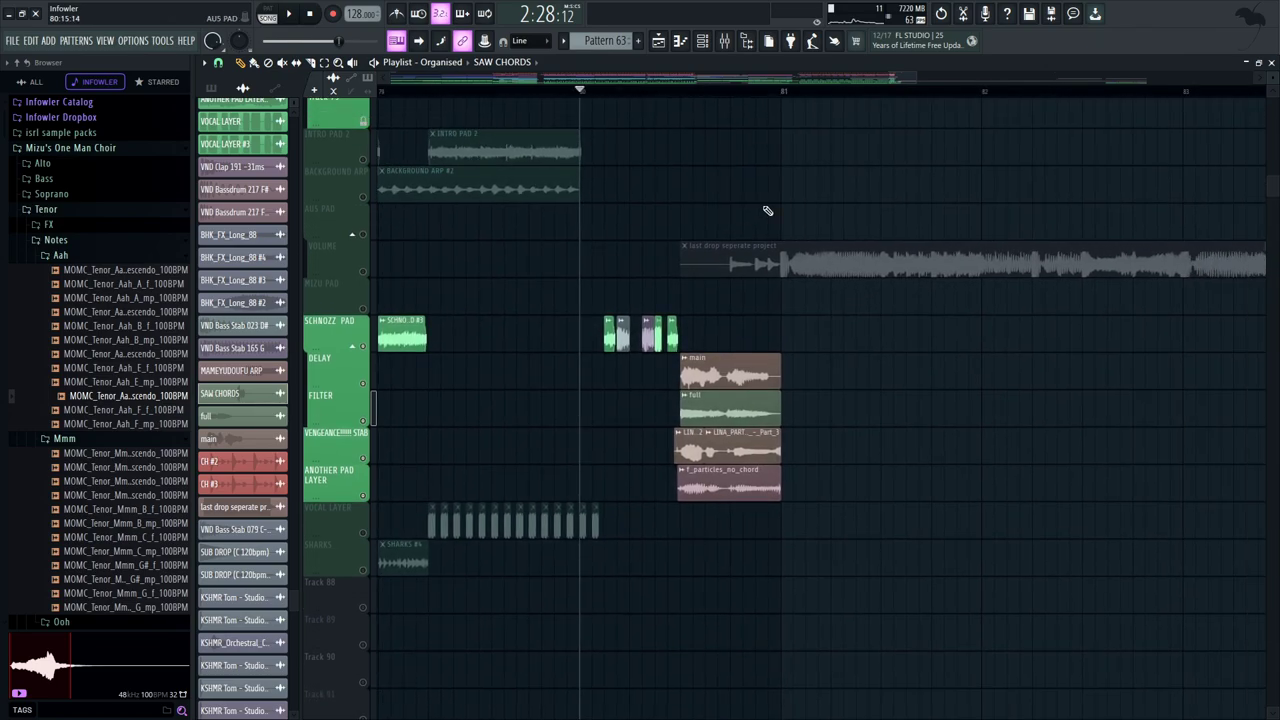
key(space)
Solo SCHNOZZ PAD and audition its chopped clips from bar 80
drag(916, 80, 891, 82)
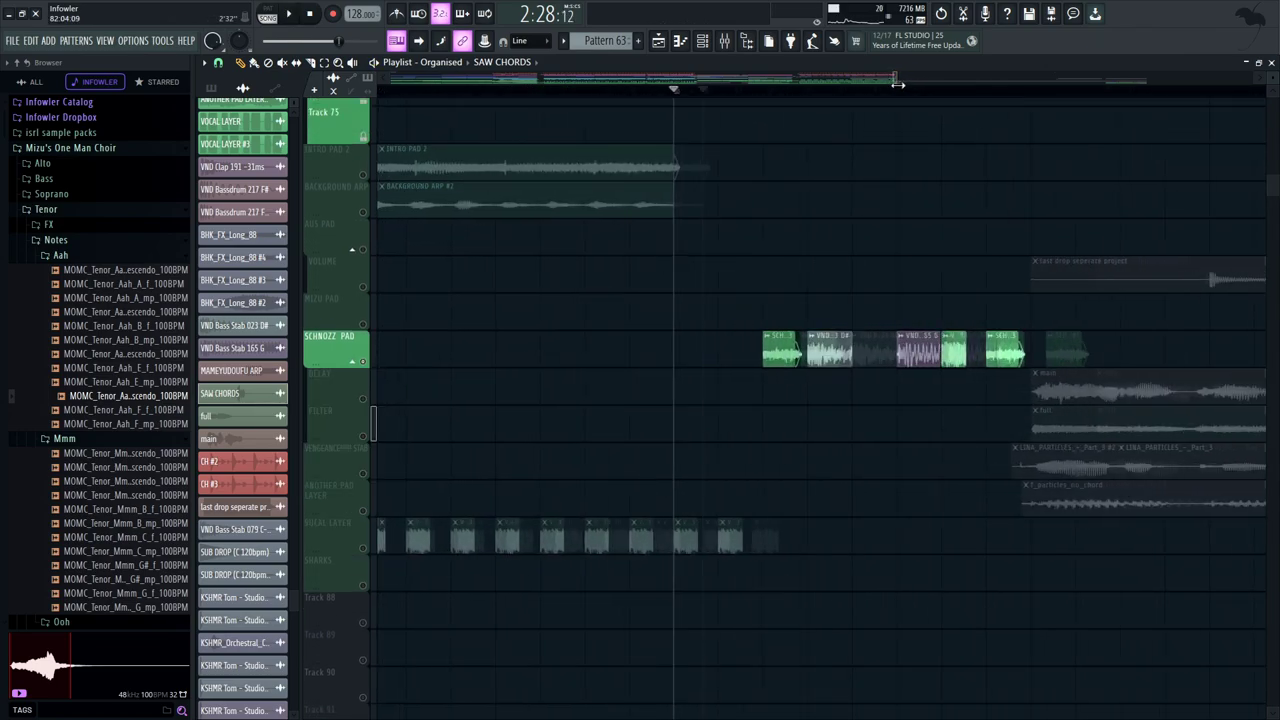
drag(856, 155, 782, 235)
key(space)
key(space)
drag(1020, 186, 1258, 160)
Check the sample settings of the VND Bass Stab 023 D#, VND Bass Stab 165 G, VOCAL LAYER #3 and SCHNOZZ PAD #3 clips
click(677, 290)
click(777, 292)
double_click(777, 292)
double_click(912, 296)
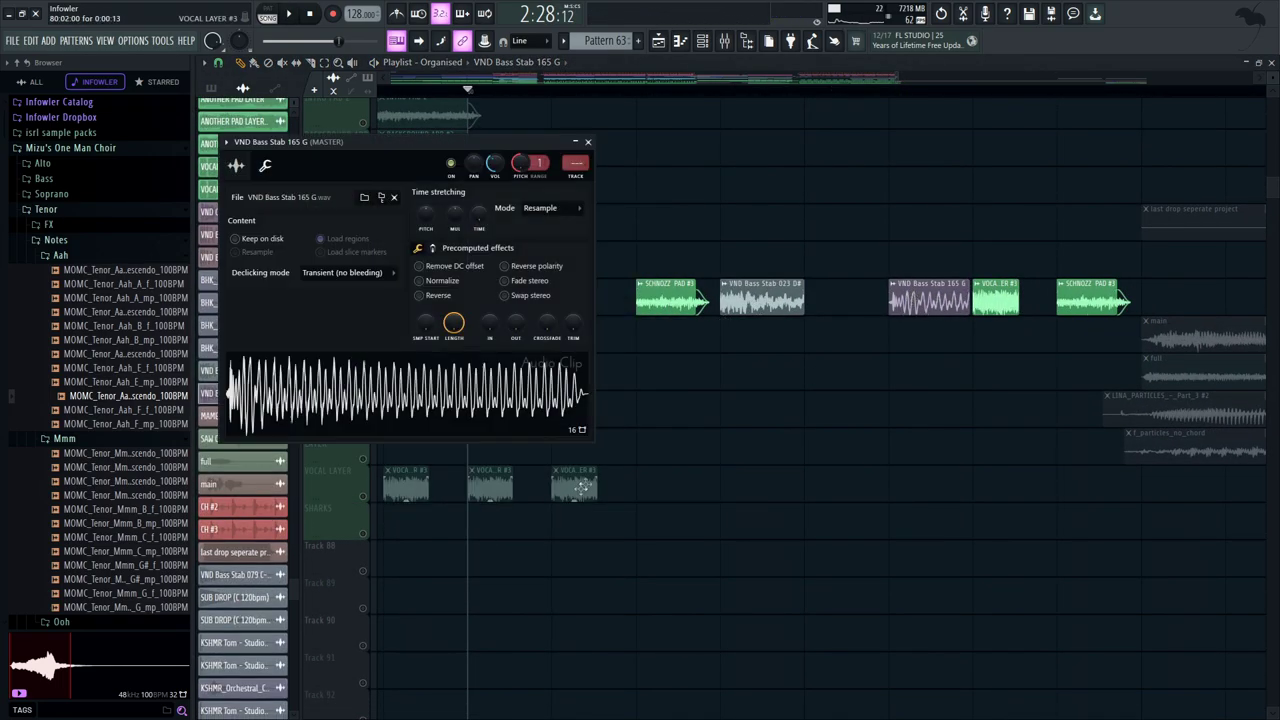
double_click(1000, 291)
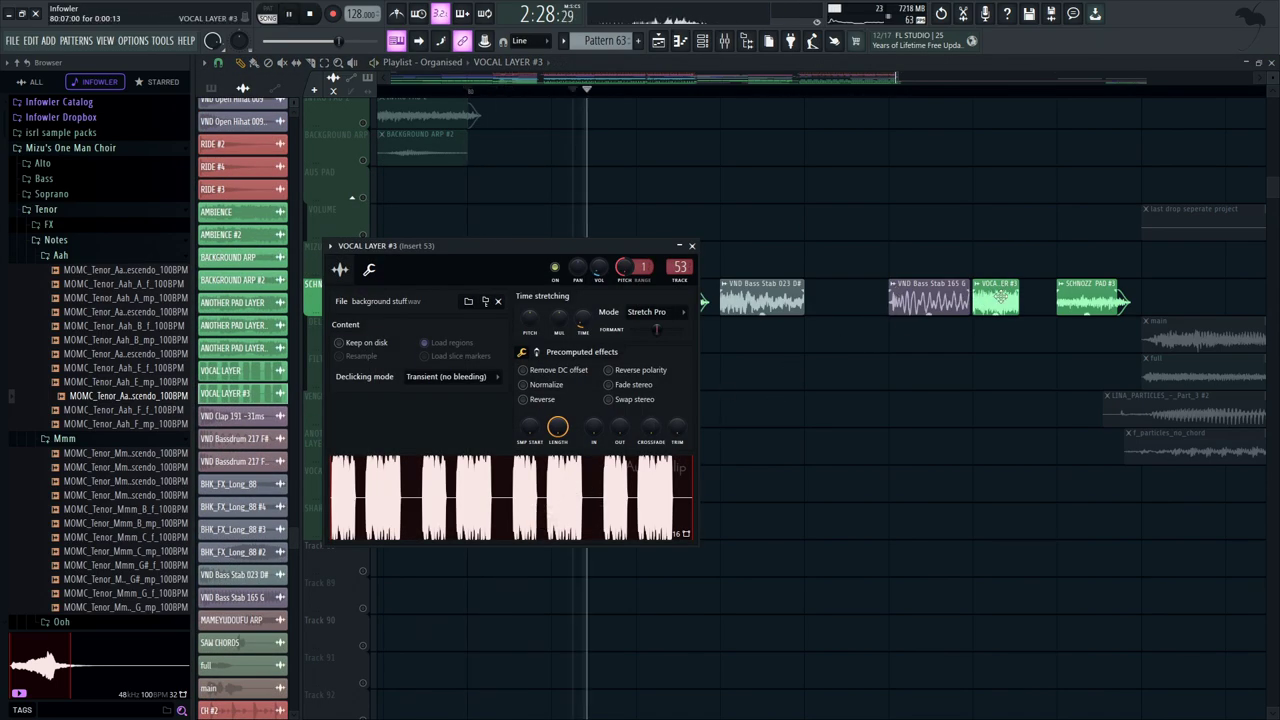
key(space)
click(692, 246)
double_click(665, 294)
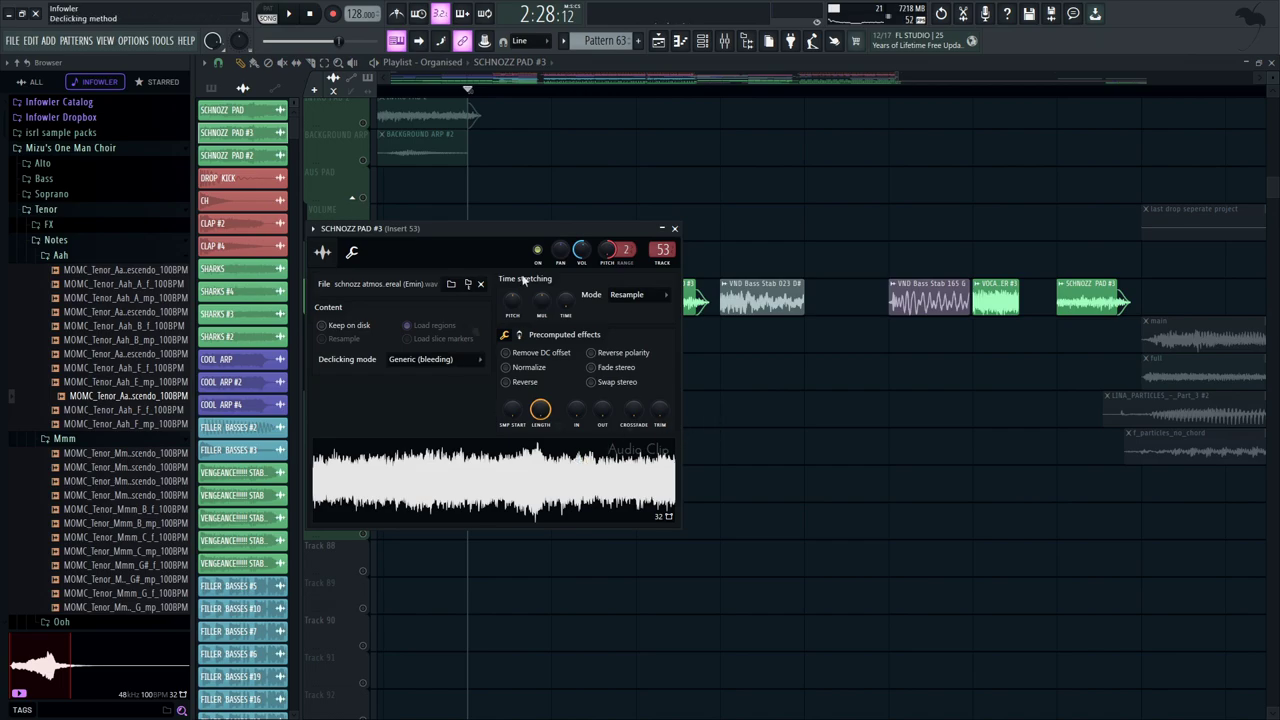
click(675, 229)
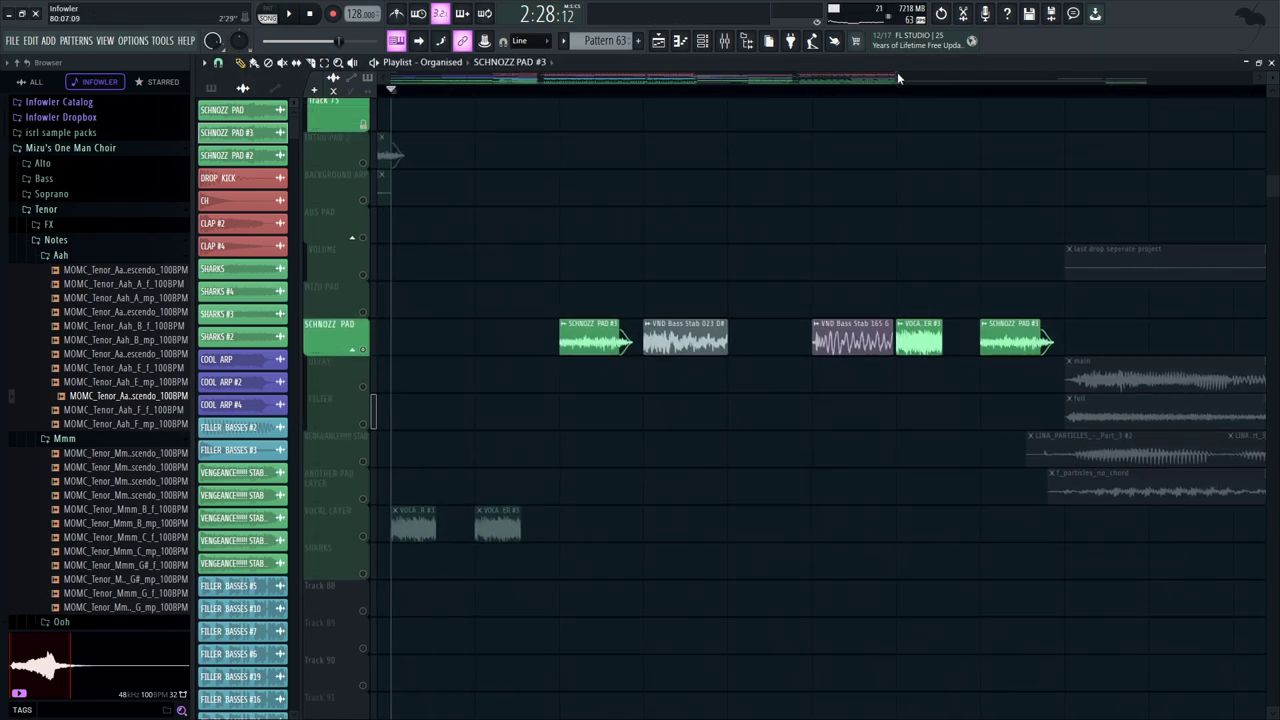
Enable VOCAL LAYER alongside the soloed SCHNOZZ PAD and play both from bar 80
drag(900, 78, 907, 78)
drag(559, 262, 780, 267)
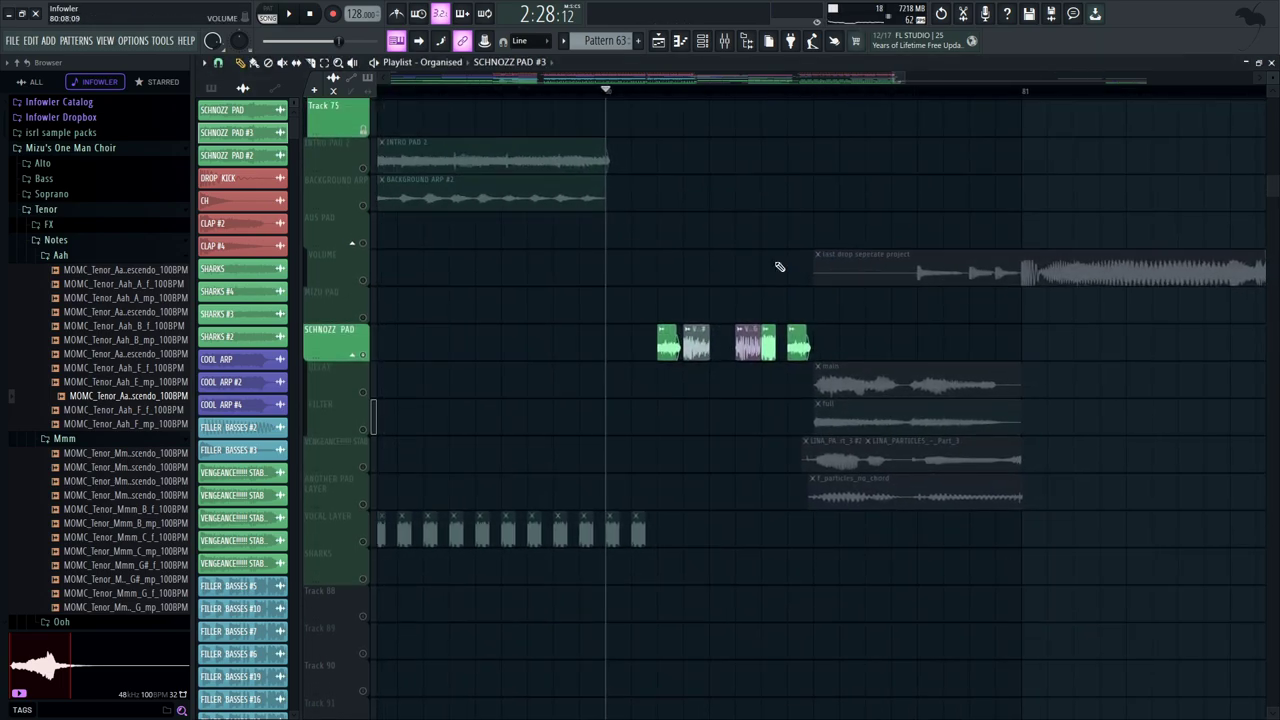
click(366, 534)
key(space)
key(space)
Isolate the DELAY, FILTER, VENGEANCE and ANOTHER PAD LAYER tracks and bring their clips before bar 81 into view
right_click(364, 394)
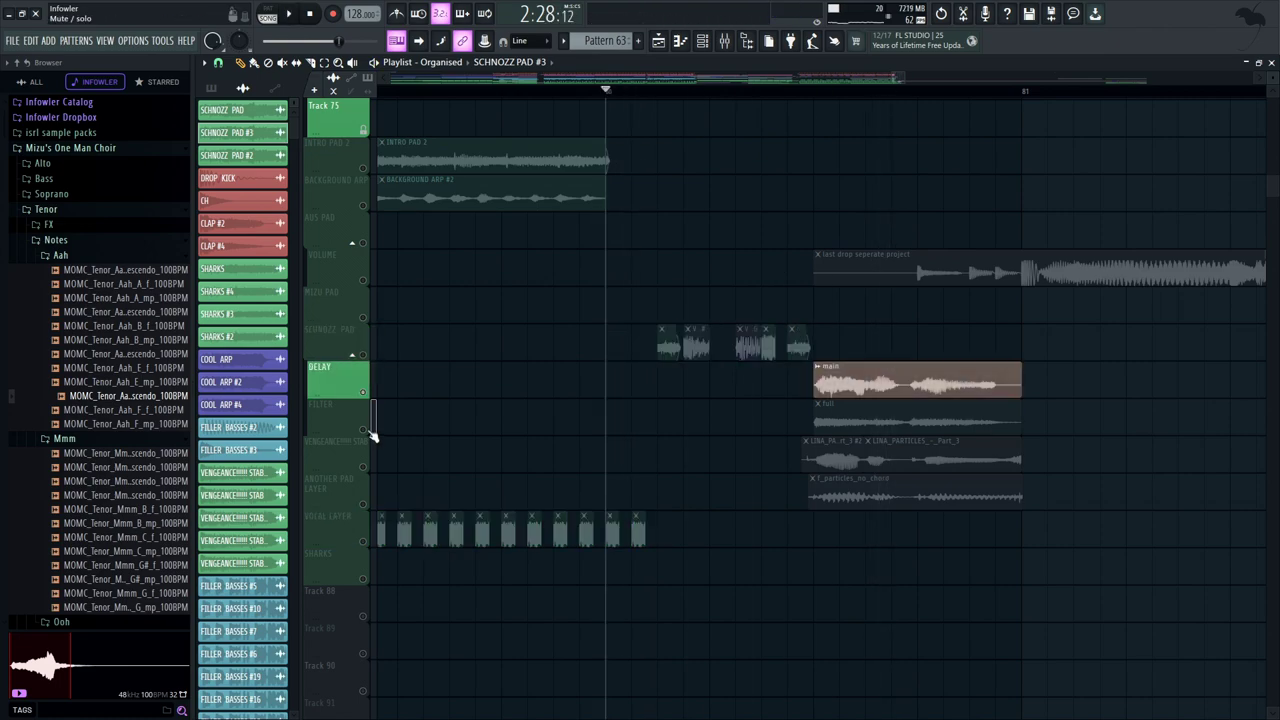
click(364, 431)
click(363, 468)
click(364, 505)
drag(827, 113, 706, 104)
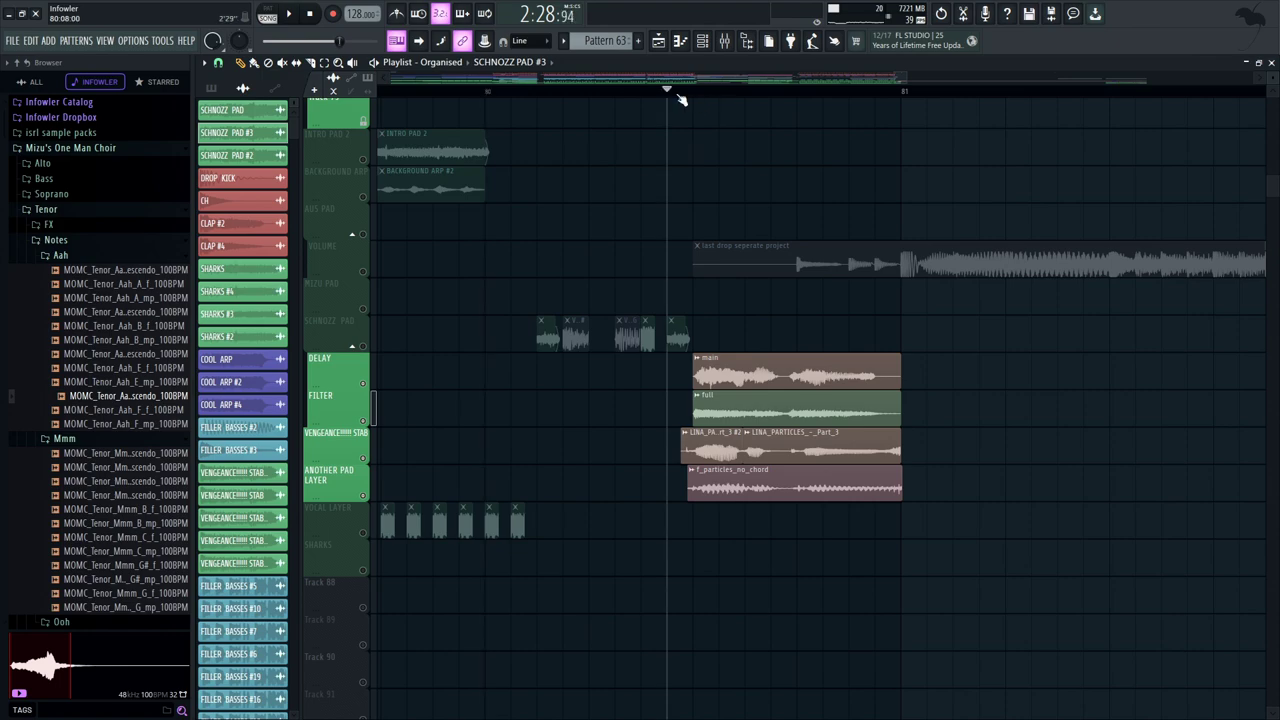
Solo the DELAY track and play its main clip before bar 81
scroll(452, 345, down, 2)
scroll(457, 349, down, 1)
right_click(358, 337)
key(Escape)
right_click(366, 337)
right_click(367, 336)
key(space)
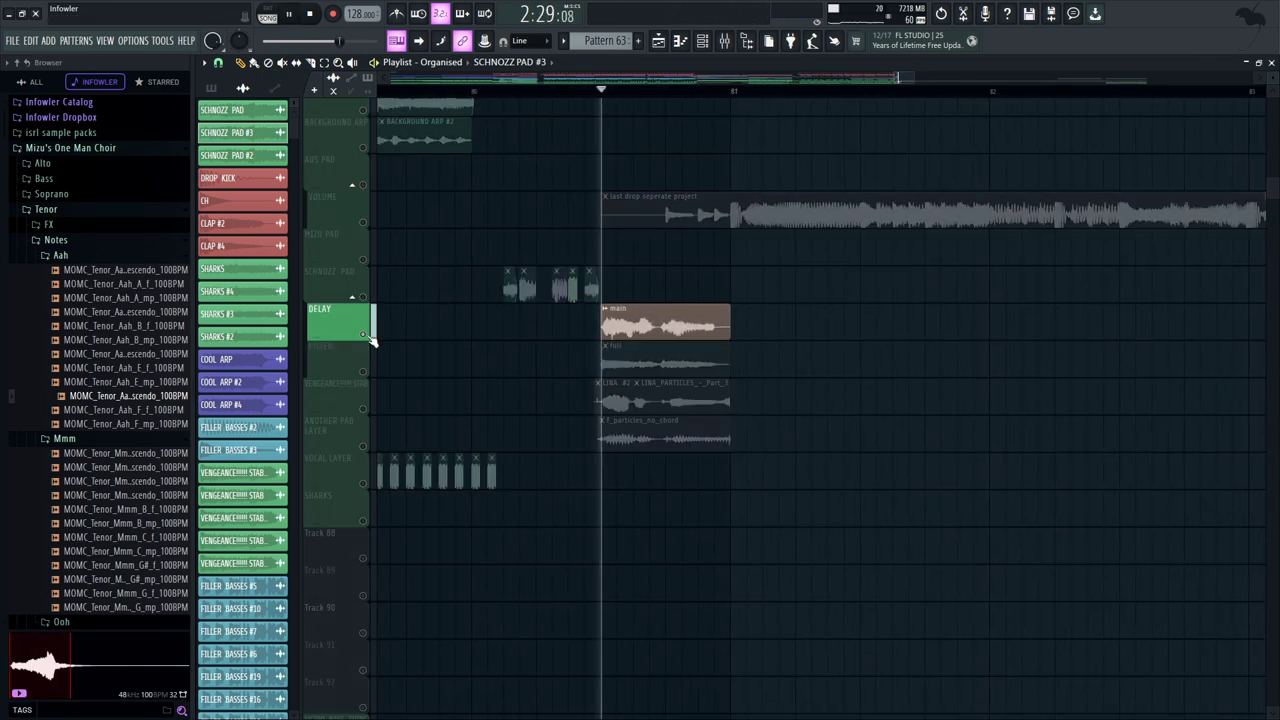
Solo FILTER, VENGEANCE and ANOTHER PAD LAYER in turn during playback, and re-enable all four layers from DELAY down
right_click(364, 373)
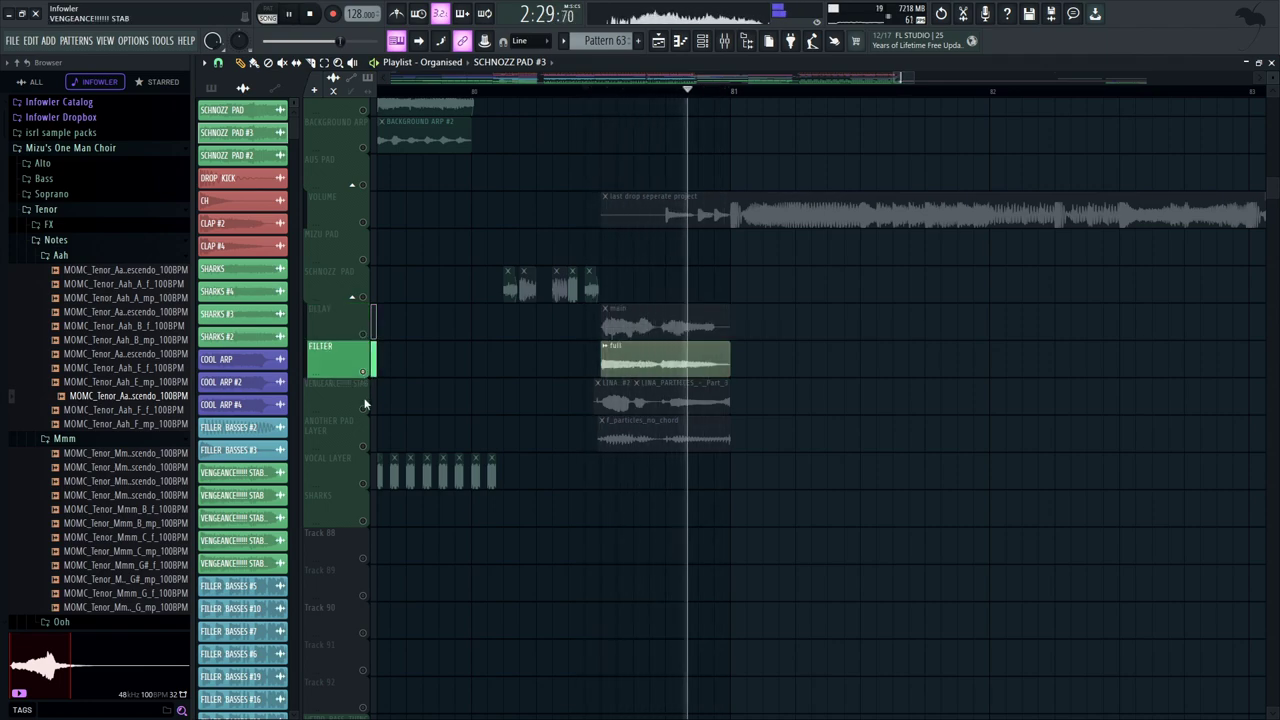
right_click(364, 410)
right_click(366, 446)
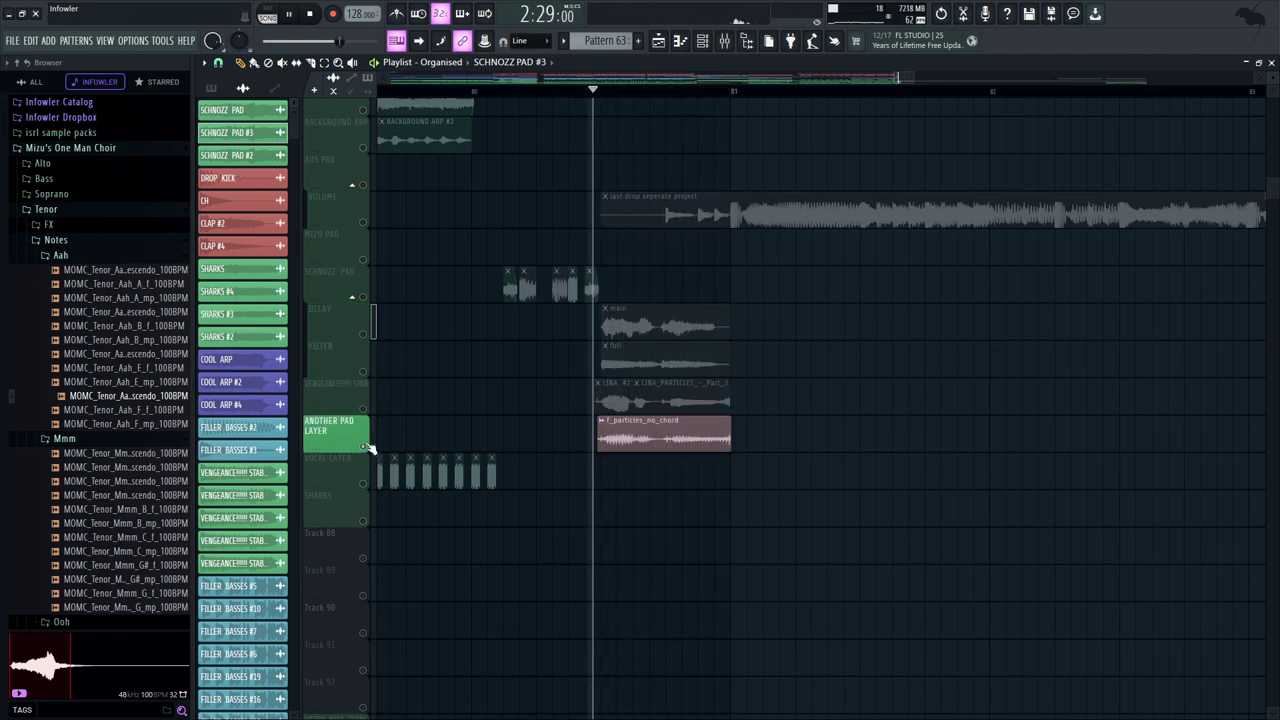
drag(365, 420, 365, 315)
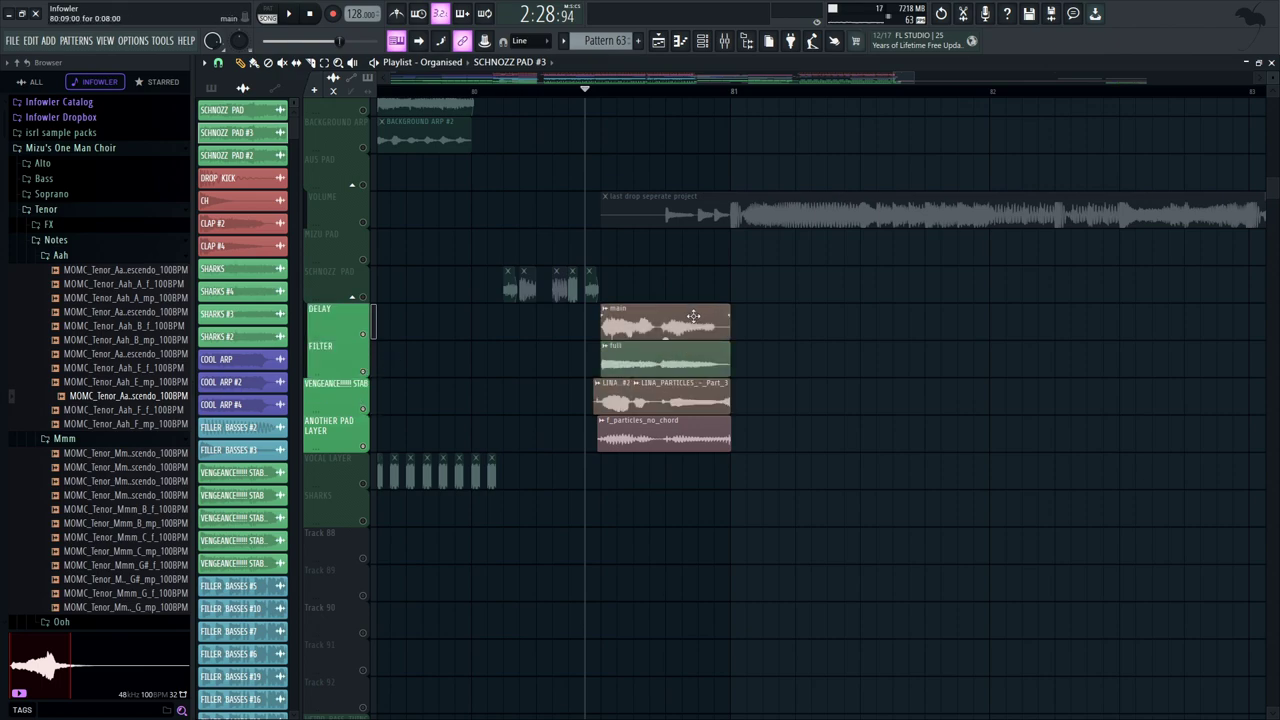
Inspect the main clip's sample settings and its mixer track
double_click(693, 316)
click(724, 42)
click(1136, 361)
drag(876, 260, 842, 228)
Solo the DELAY track again and replay its main clip
right_click(365, 303)
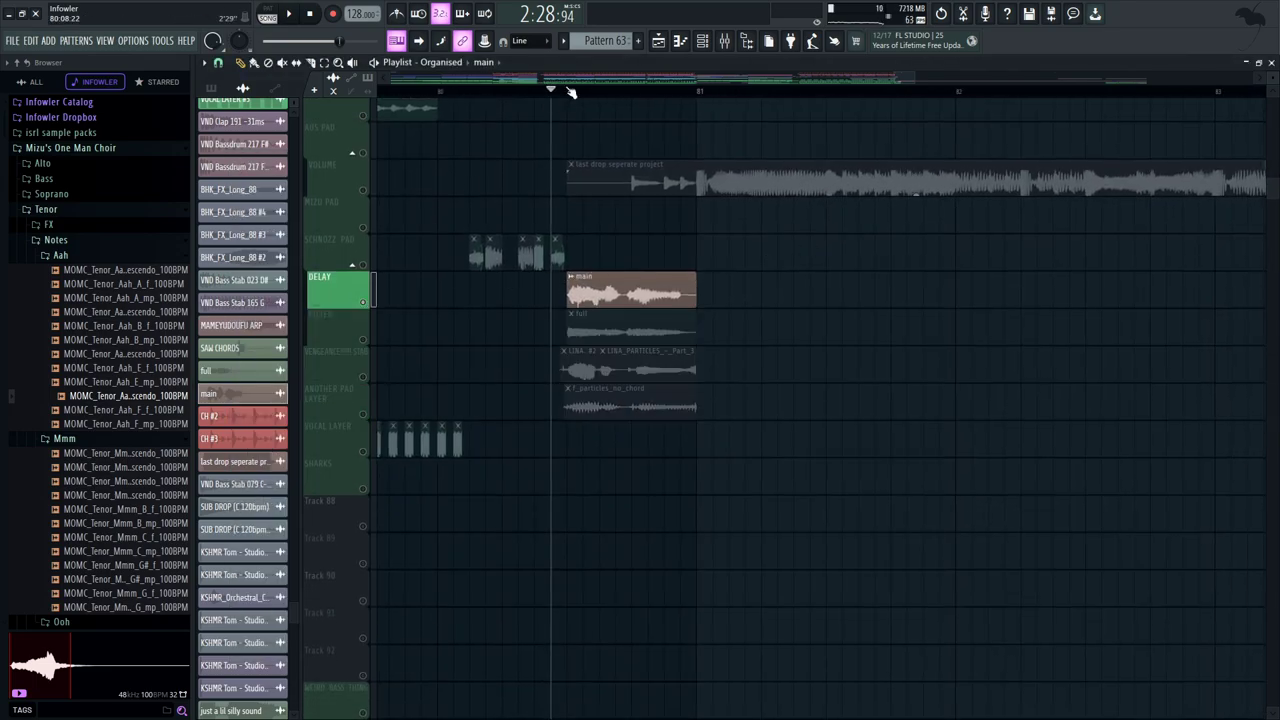
mouse_move(718, 261)
mouse_down()
mouse_move(757, 340)
mouse_move(742, 333)
mouse_up()
key(space)
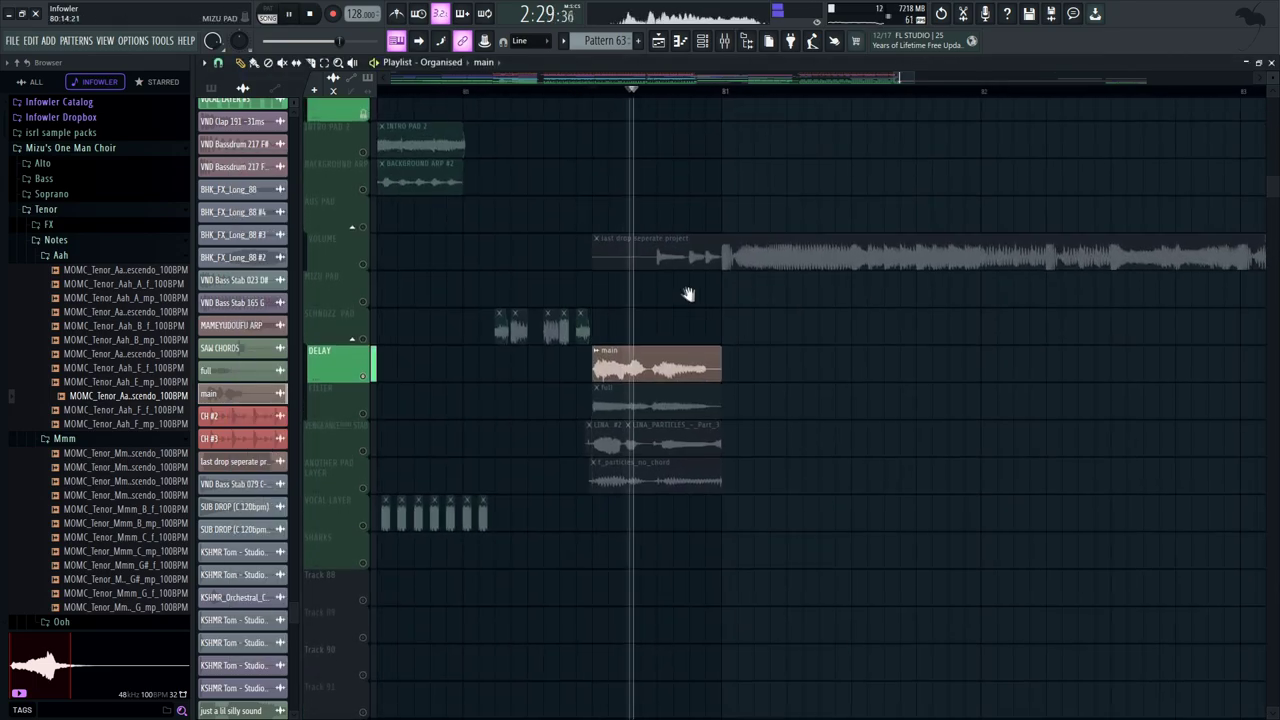
drag(686, 294, 712, 301)
key(space)
Solo the FILTER track and audition its full clip before bar 81
drag(371, 430, 394, 404)
right_click(365, 397)
drag(632, 366, 609, 351)
key(space)
key(space)
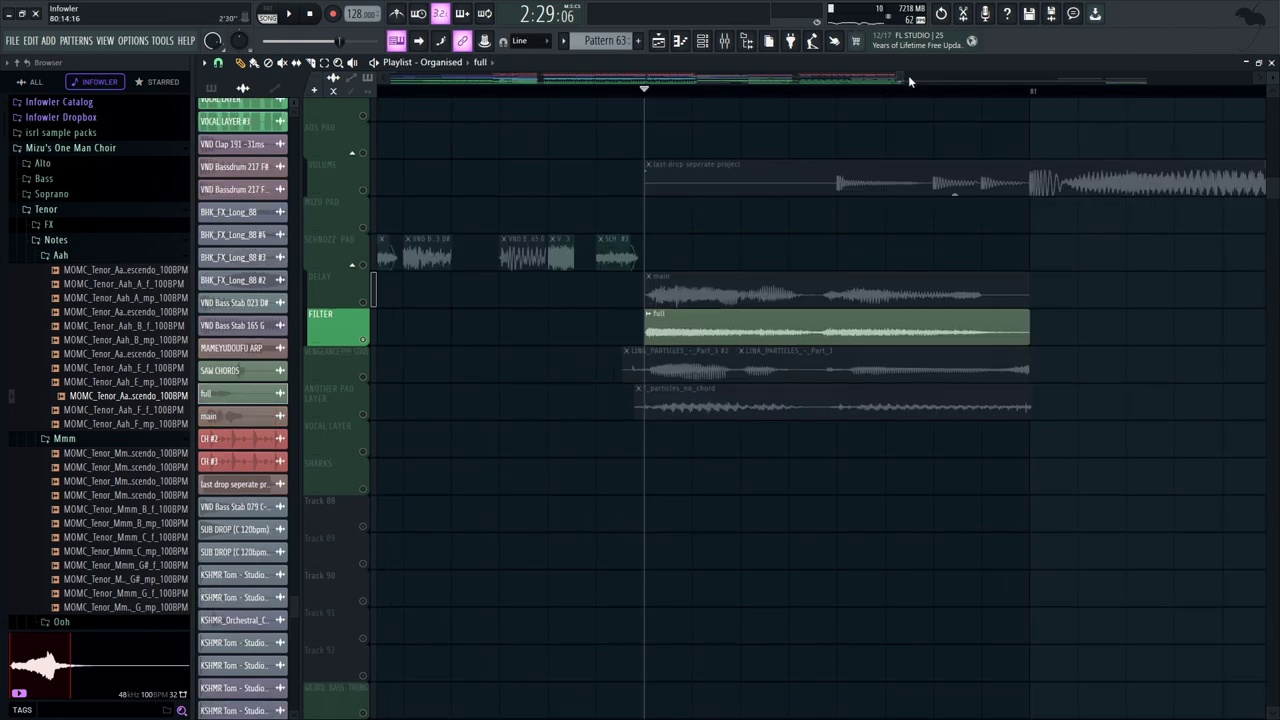
drag(908, 80, 917, 82)
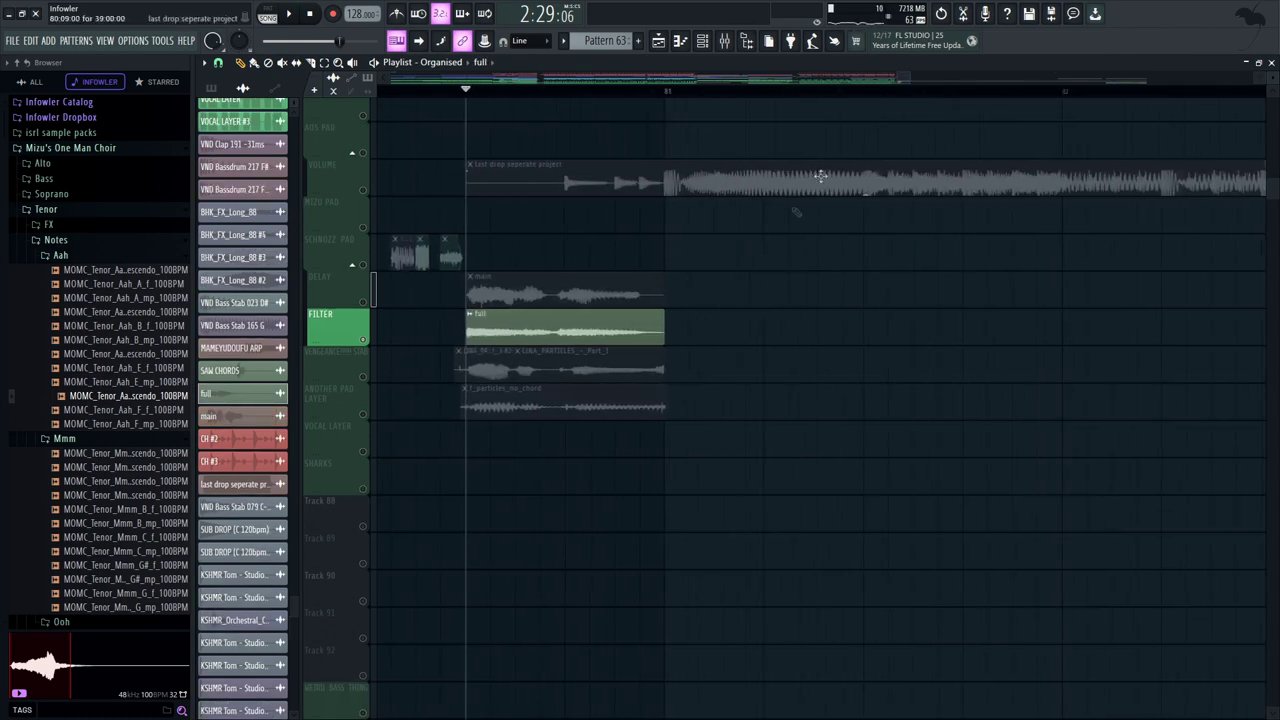
Play the soloed FILTER layer, and replay it with DELAY and ANOTHER PAD LAYER enabled alongside it
mouse_move(660, 272)
mouse_down()
mouse_move(803, 323)
mouse_move(806, 298)
mouse_move(801, 320)
mouse_up()
key(space)
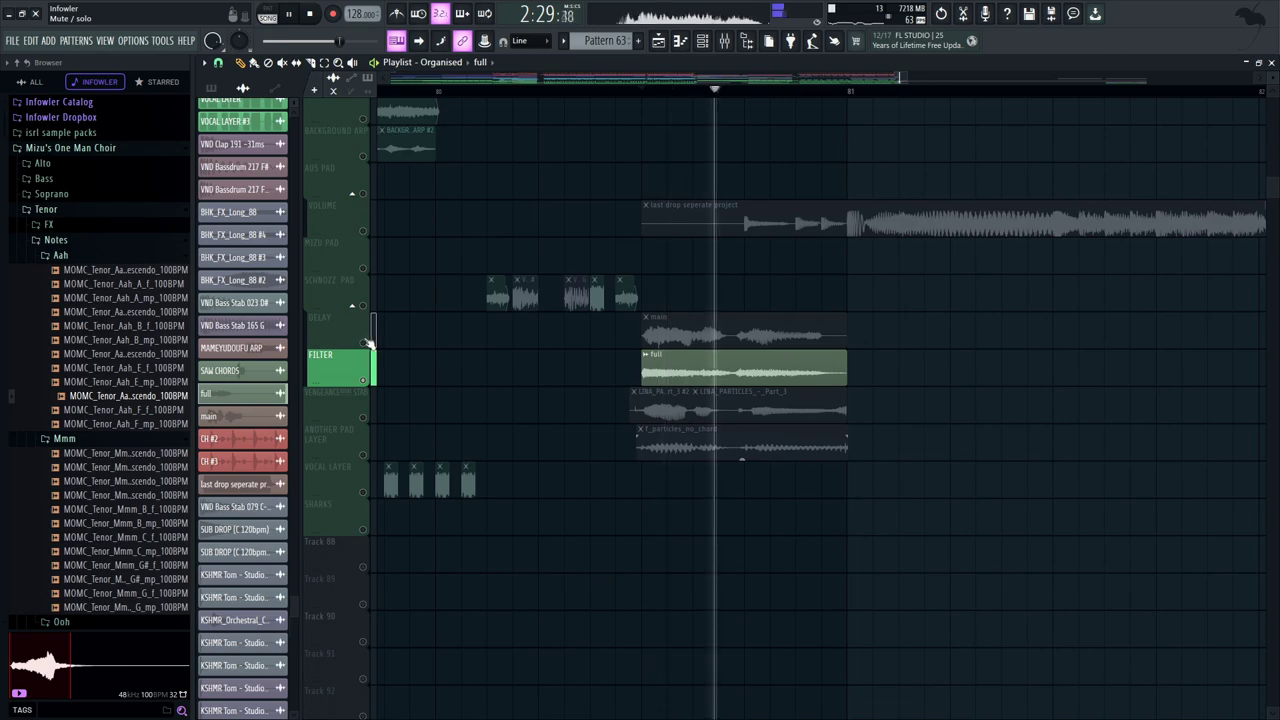
key(space)
click(364, 344)
click(364, 457)
key(space)
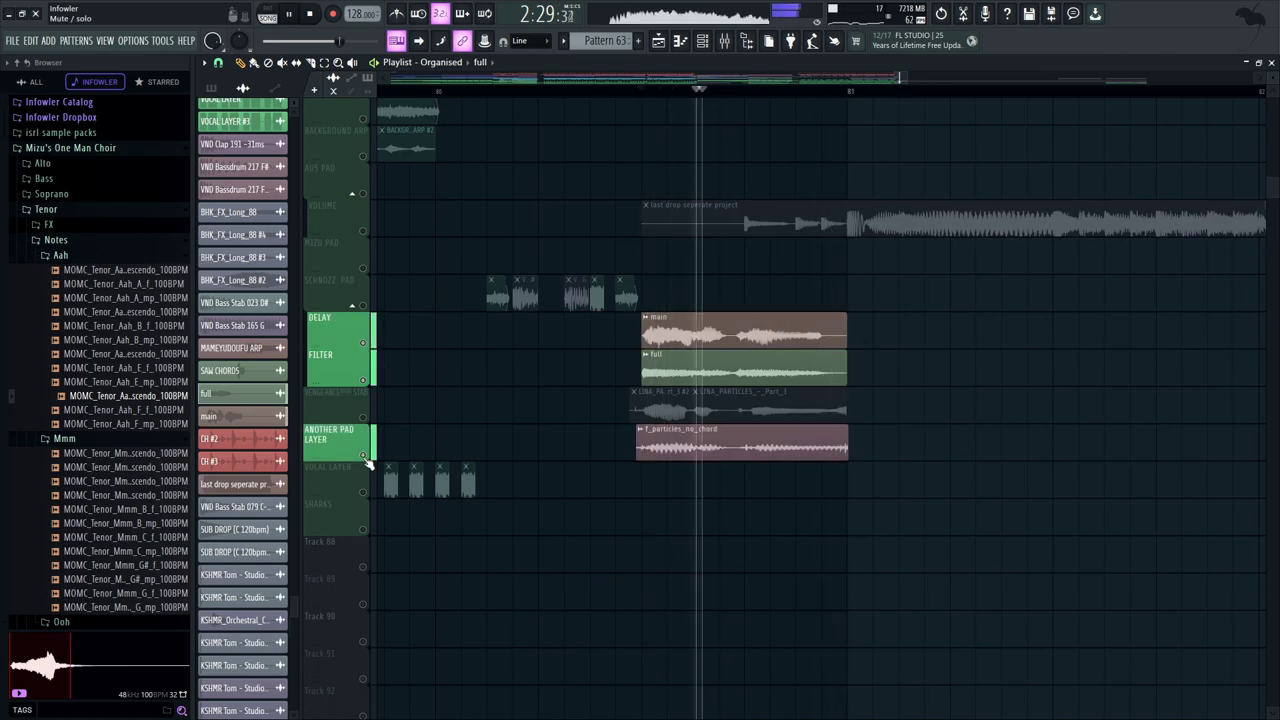
Solo ANOTHER PAD LAYER, audition it and open the f_particles_no_chord clip's sample settings
right_click(364, 457)
key(space)
key(space)
click(734, 442)
double_click(734, 442)
key(space)
click(583, 141)
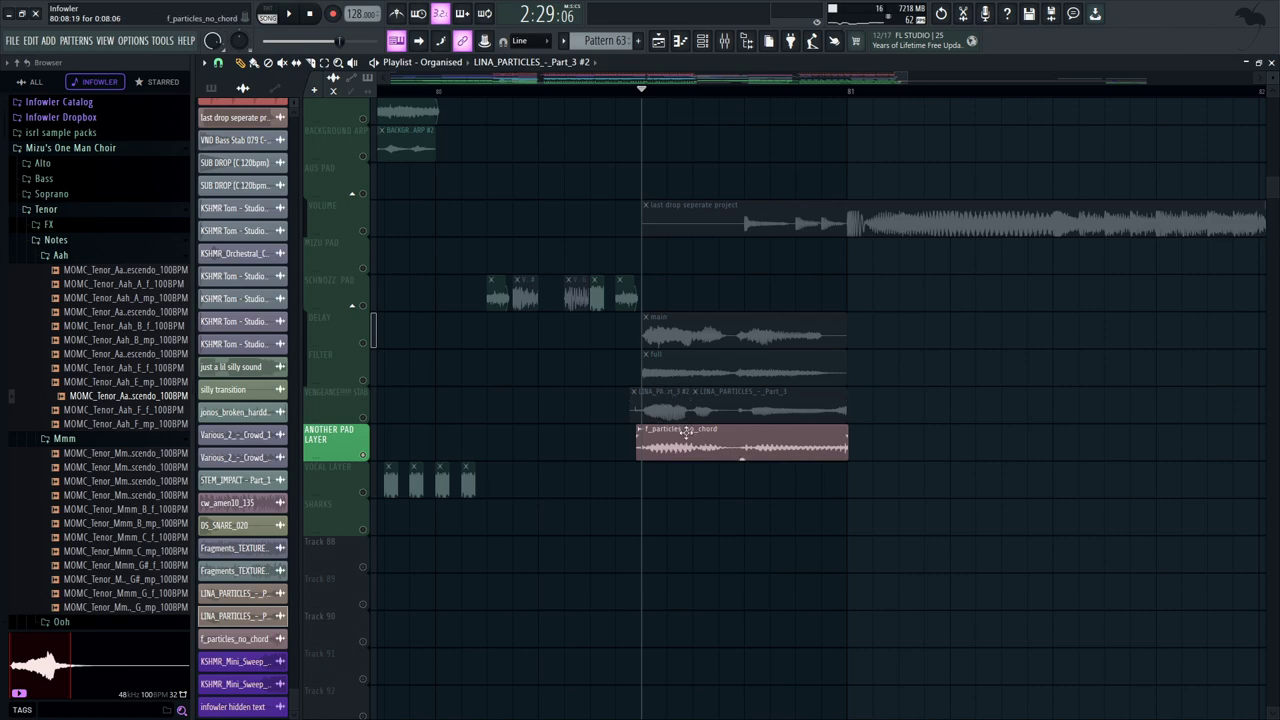
double_click(685, 432)
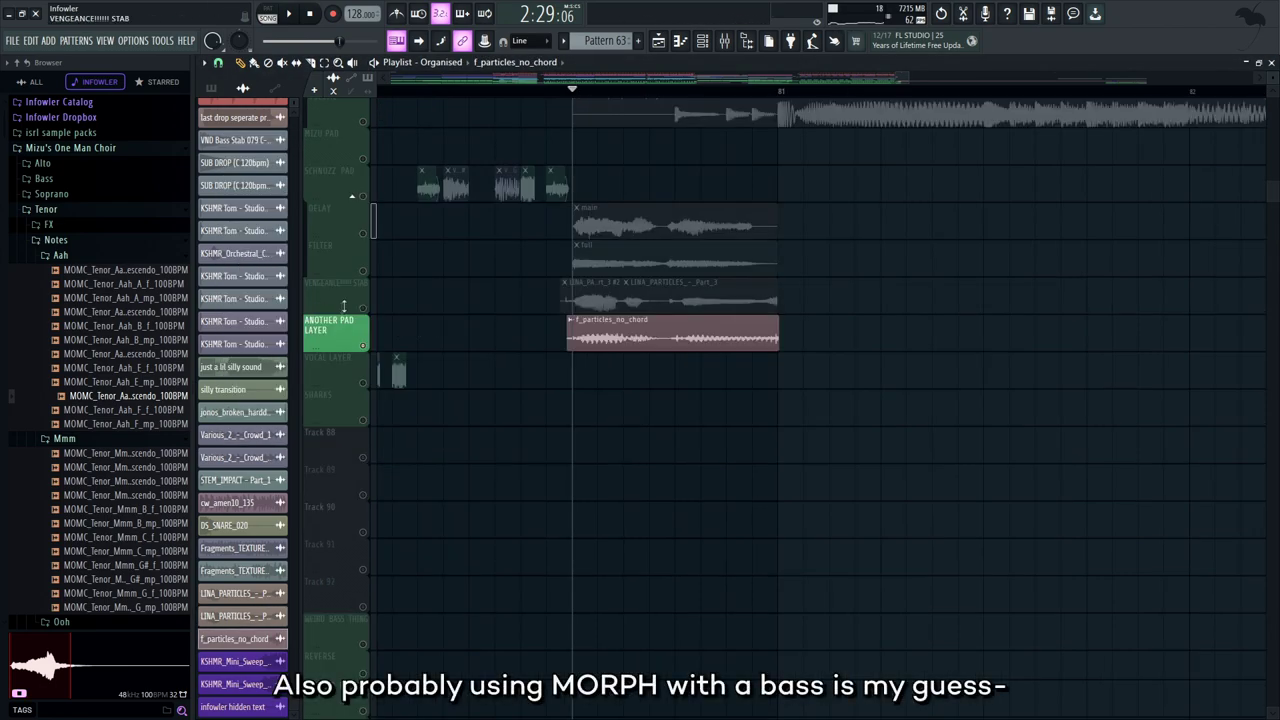
Solo the VENGEANCE!!!!! STAB track, inspect its LINA_PARTICLES_-_Part_3 #2 clip and play the layer
right_click(363, 309)
drag(597, 291, 603, 372)
double_click(603, 372)
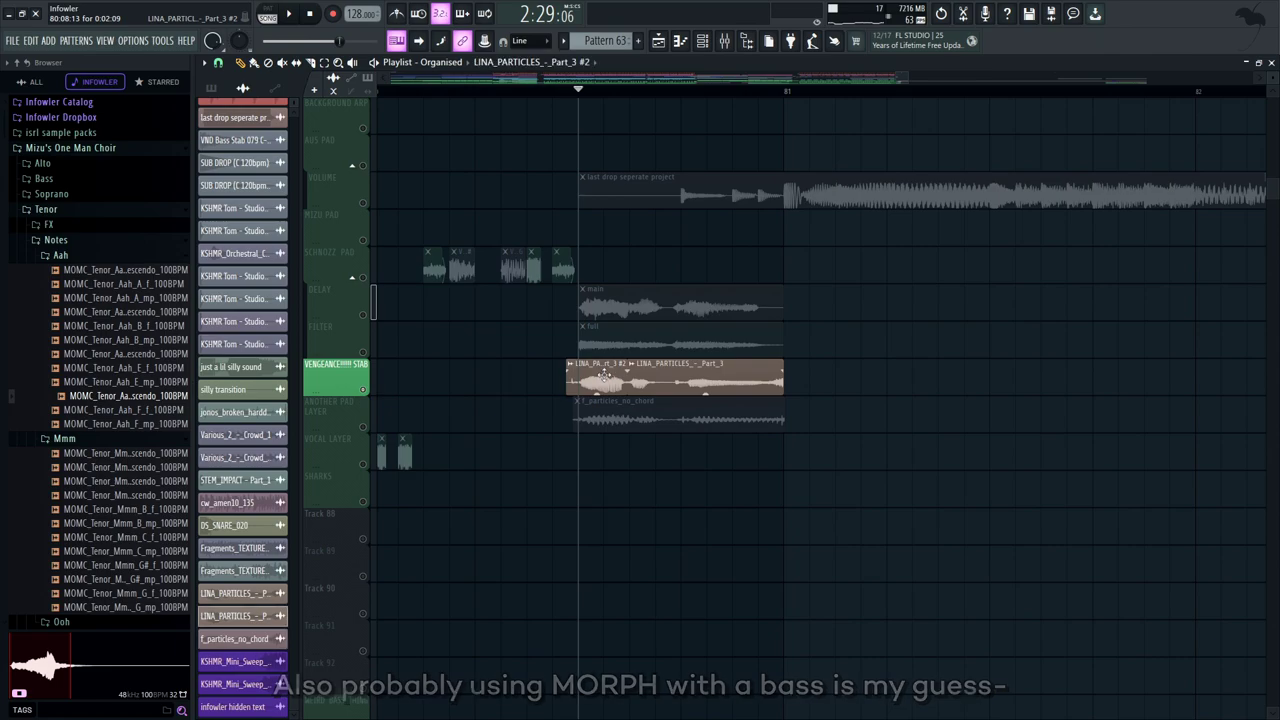
drag(680, 321, 706, 309)
key(space)
drag(657, 362, 671, 366)
key(space)
Inspect the longer LINA_PARTICLES_-_Part_3 clip and replay the soloed stab layer
drag(764, 292, 813, 305)
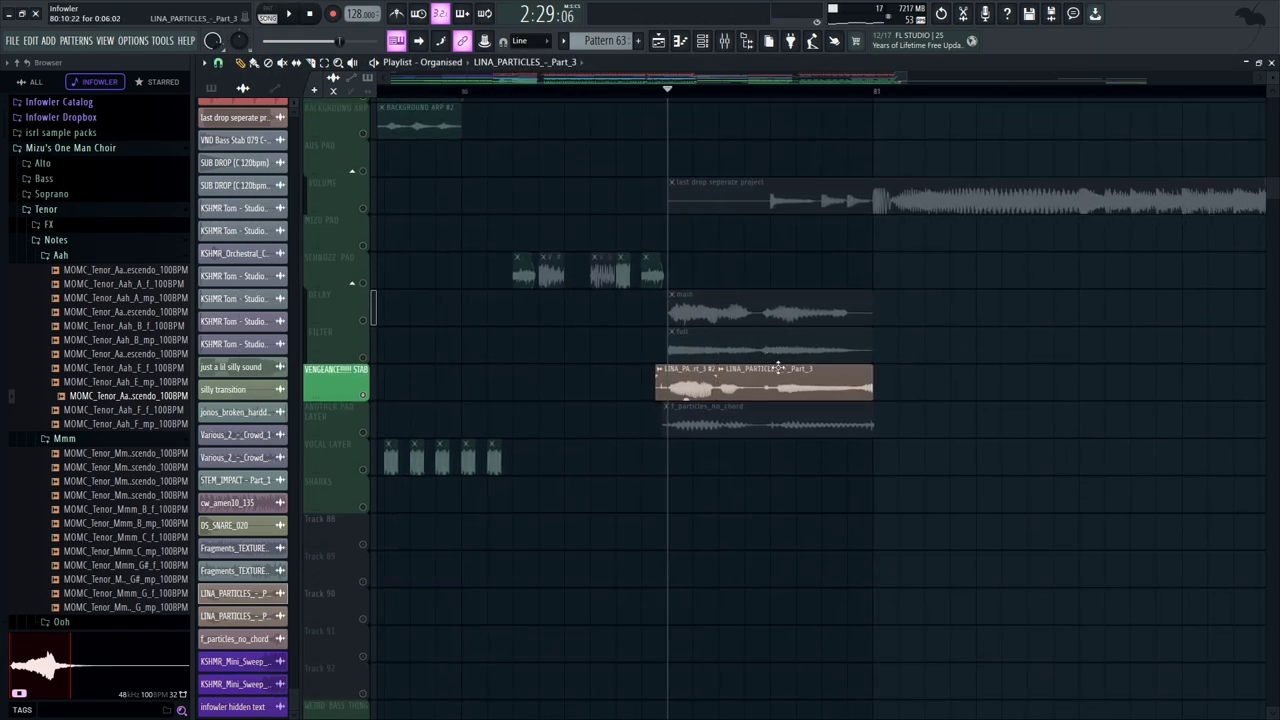
double_click(780, 368)
drag(678, 280, 682, 237)
key(space)
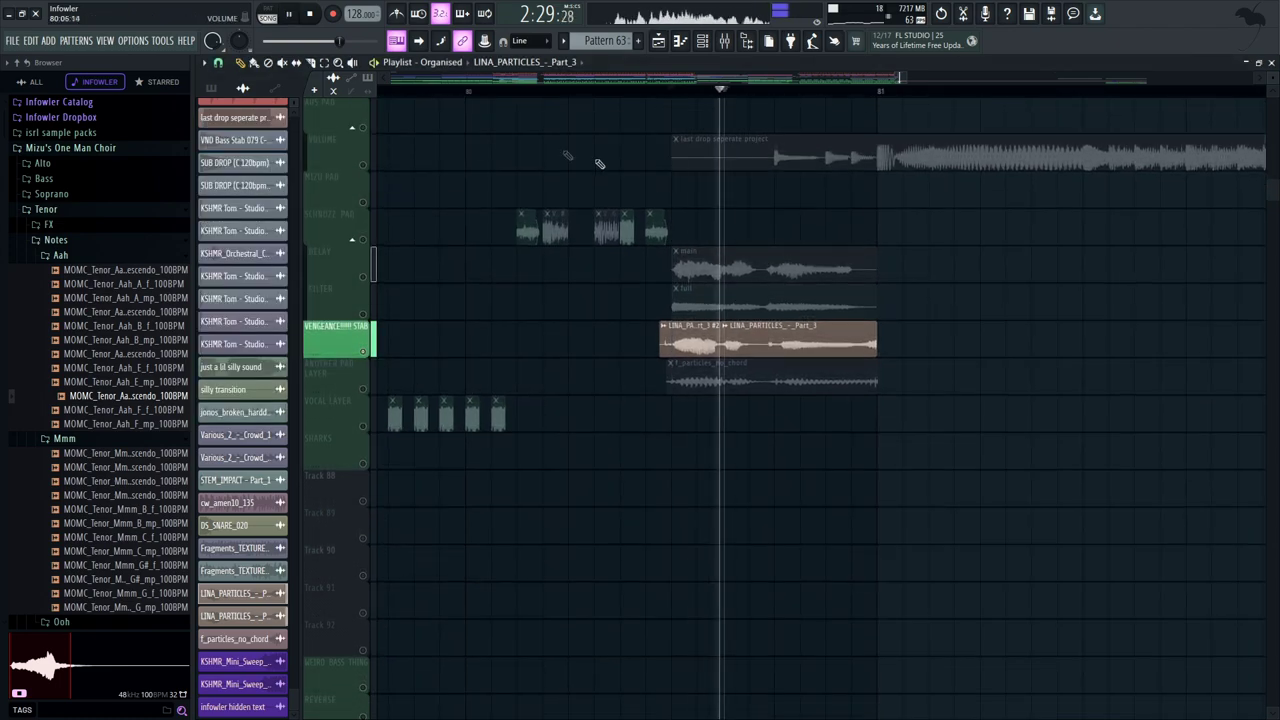
key(space)
Enable DELAY, FILTER and ANOTHER PAD LAYER alongside the stab track and play the four layers together
drag(904, 77, 910, 76)
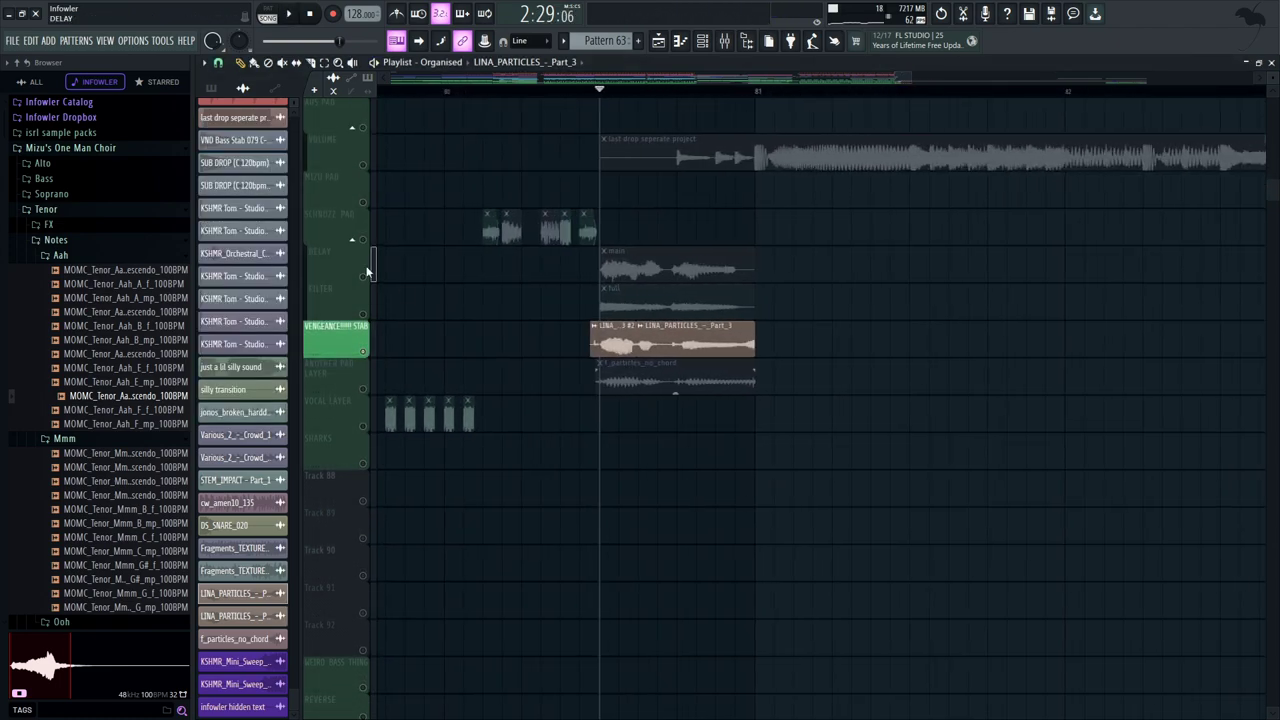
click(368, 274)
click(370, 316)
click(366, 390)
key(space)
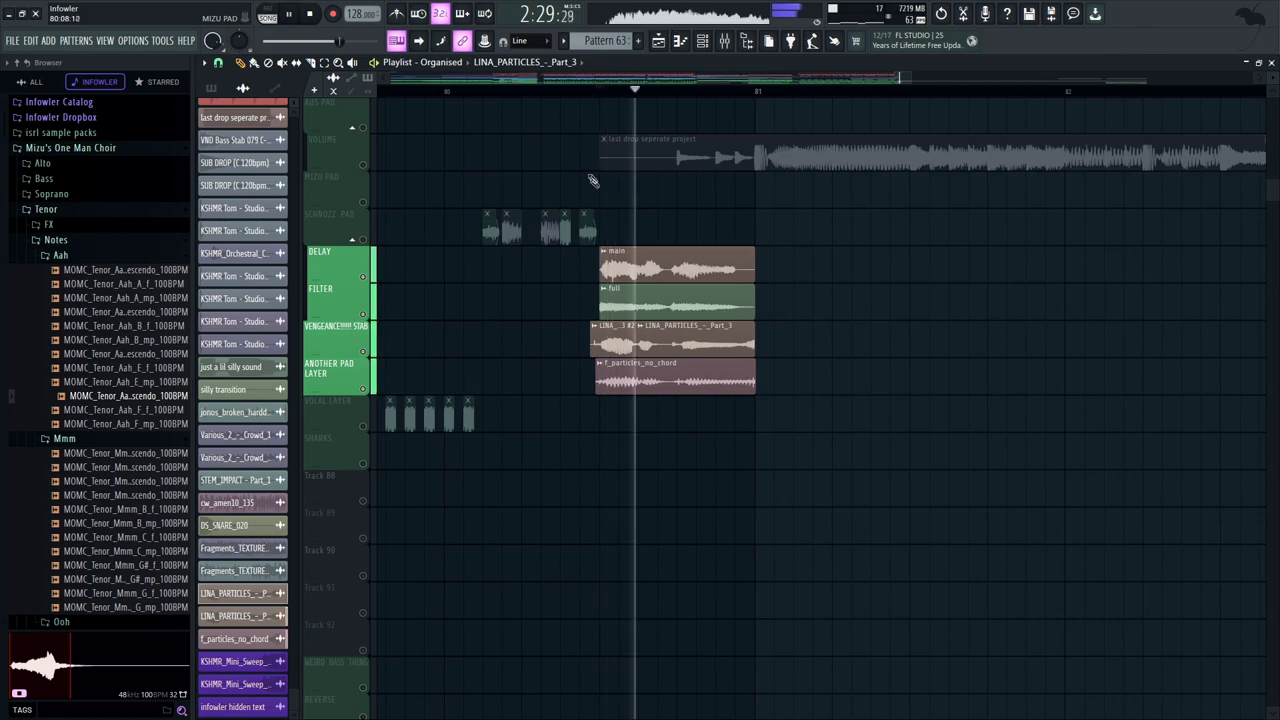
key(space)
Clear the solo so all playlist tracks are enabled, and view the last drop from bar 81 onward
click(366, 166)
right_click(365, 167)
drag(909, 79, 990, 79)
drag(591, 206, 735, 276)
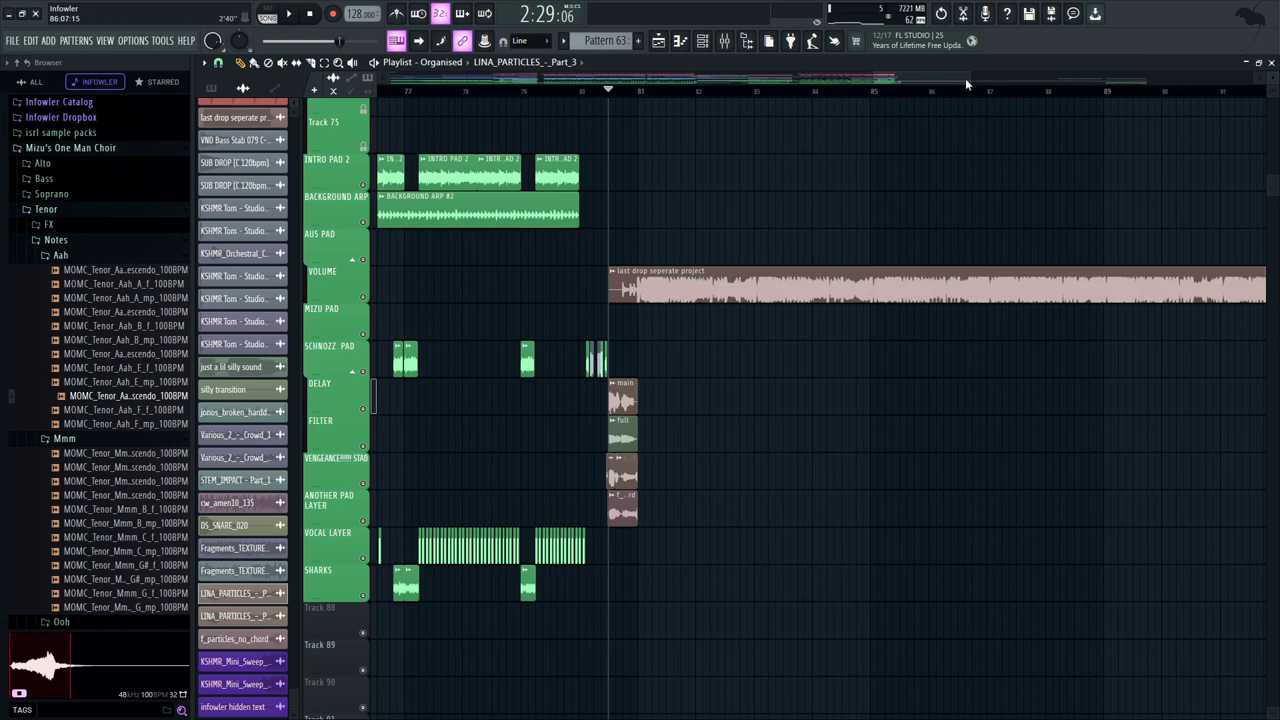
scroll(748, 137, down, 2)
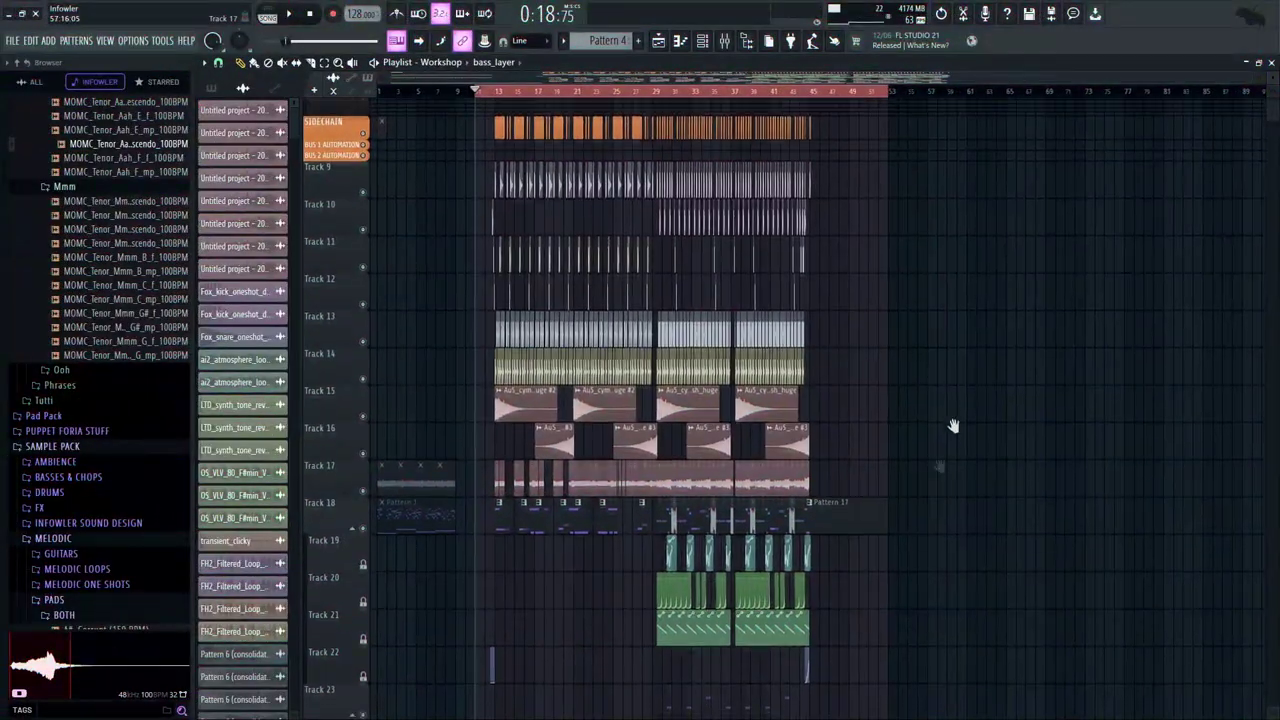
Look over the Workshop arrangement's tracks and play it from the intro clips at bar 1
scroll(990, 400, down, 6)
scroll(1008, 360, up, 7)
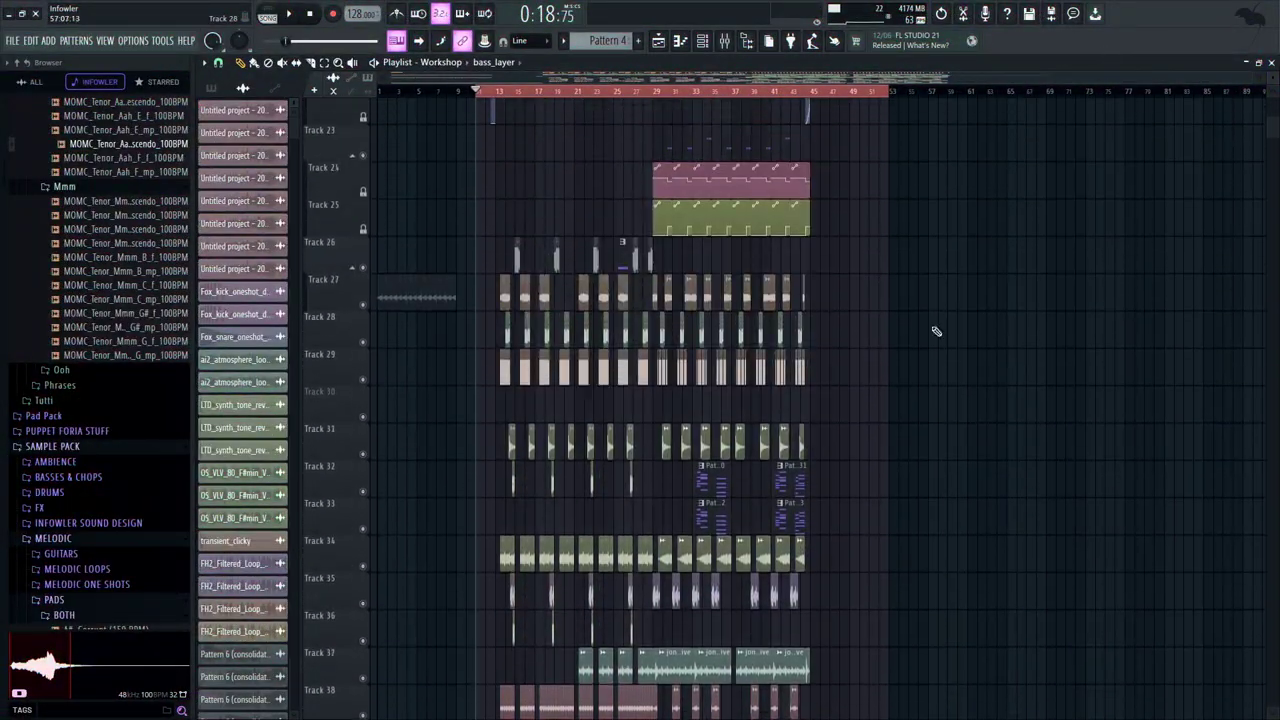
scroll(1060, 300, up, 4)
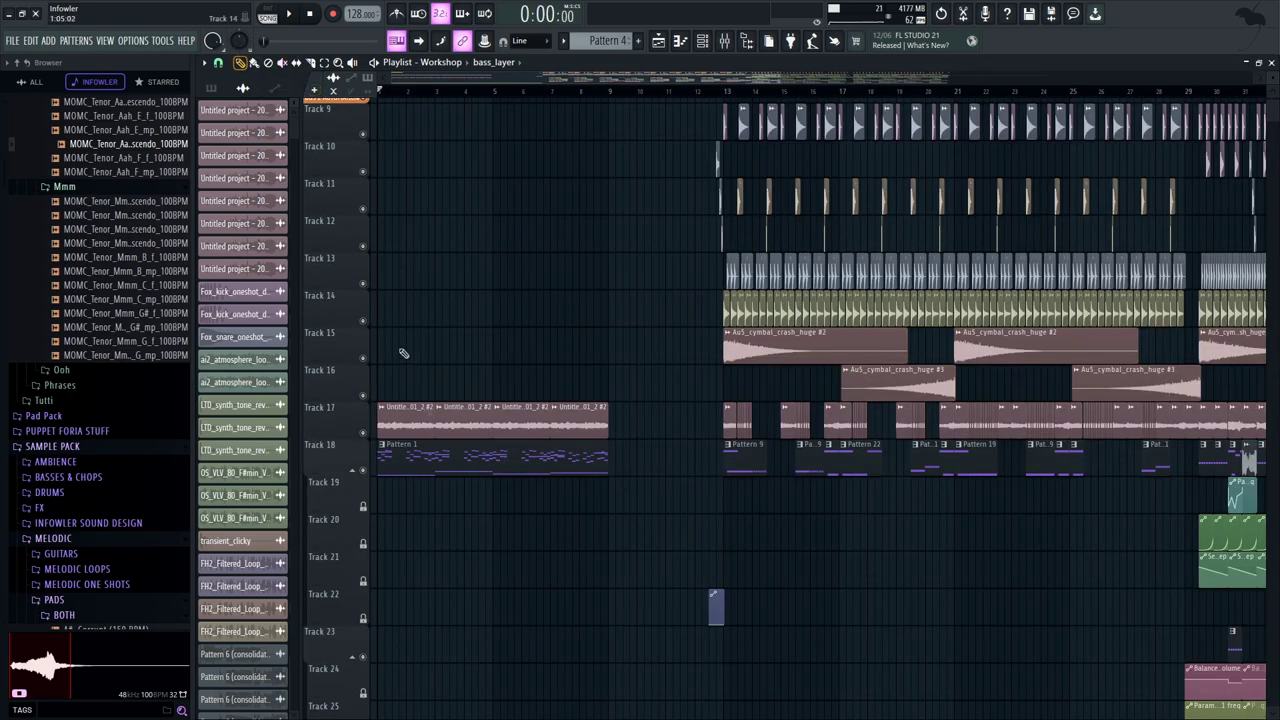
scroll(403, 353, down, 10)
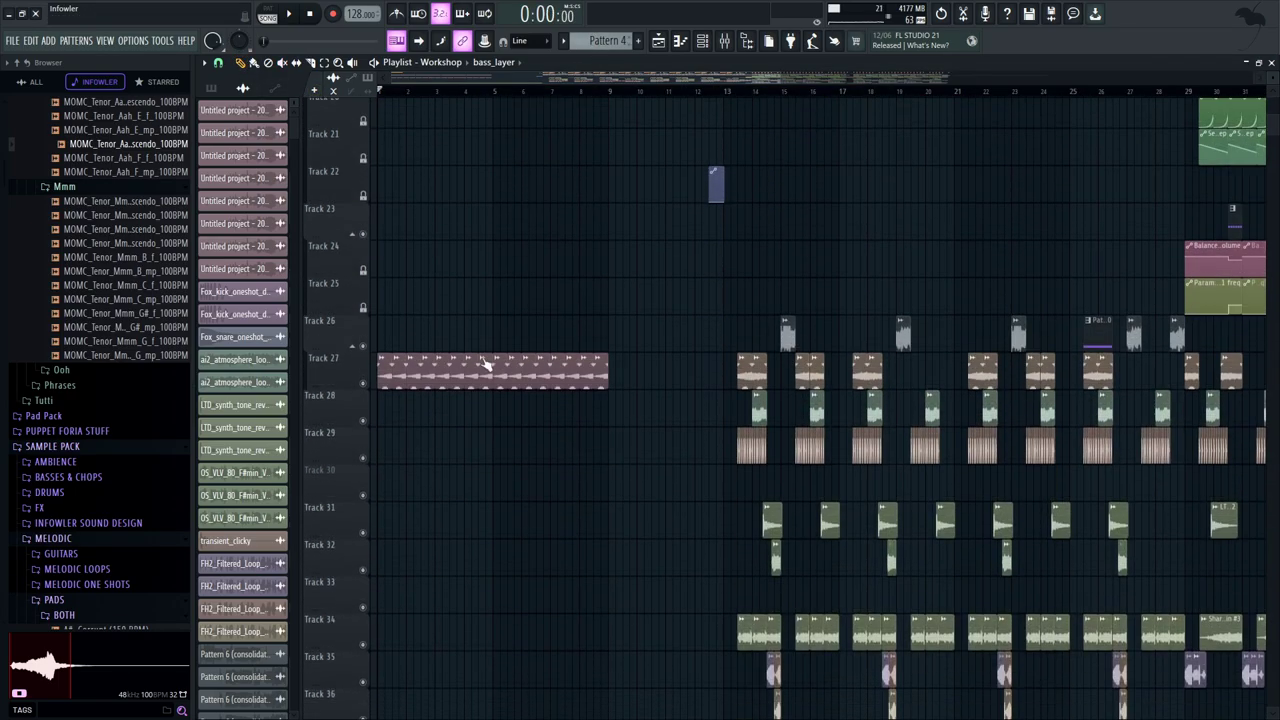
scroll(620, 480, up, 5)
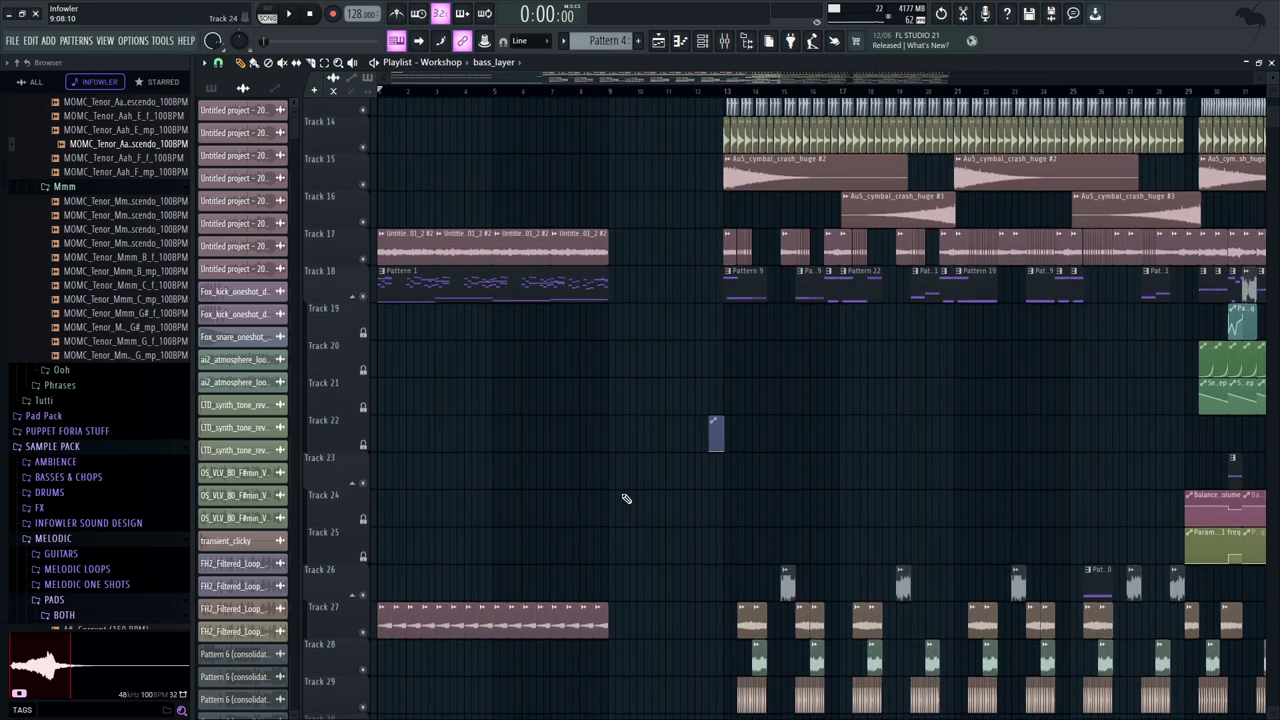
key(space)
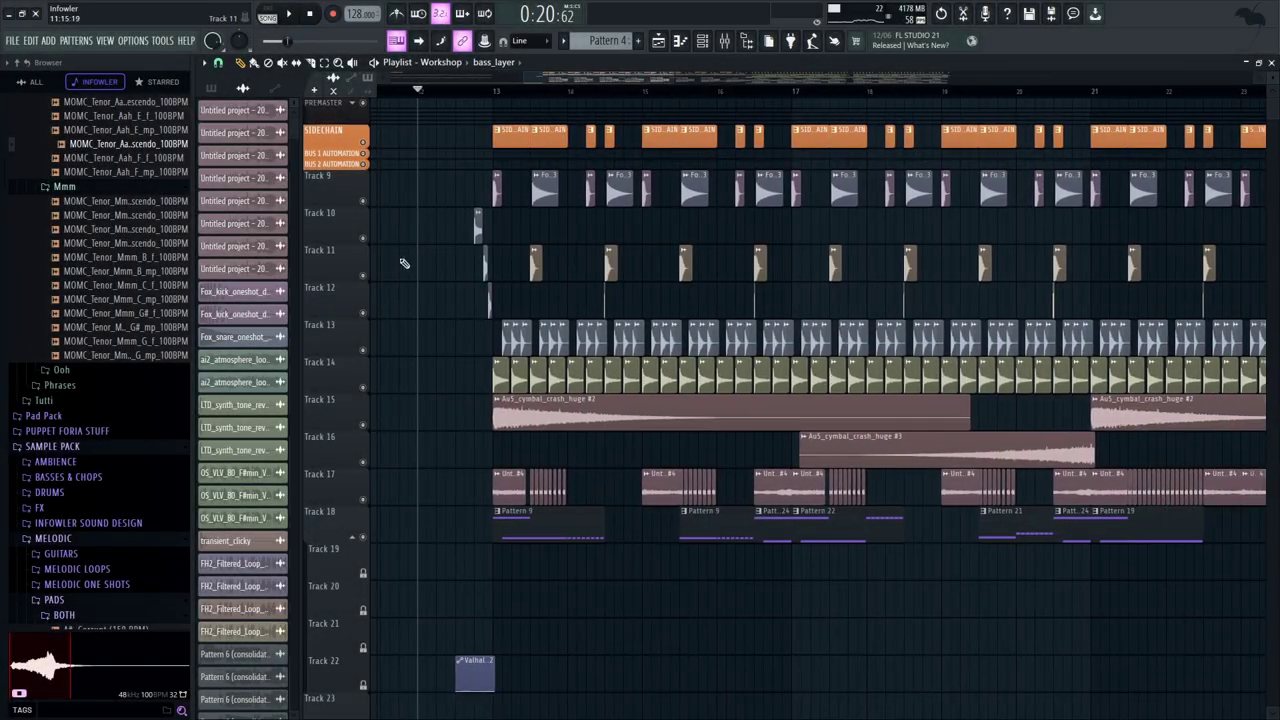
Isolate the drums by soloing Track 10 and enabling Track 9 and Tracks 11 to 16
right_click(363, 239)
click(363, 275)
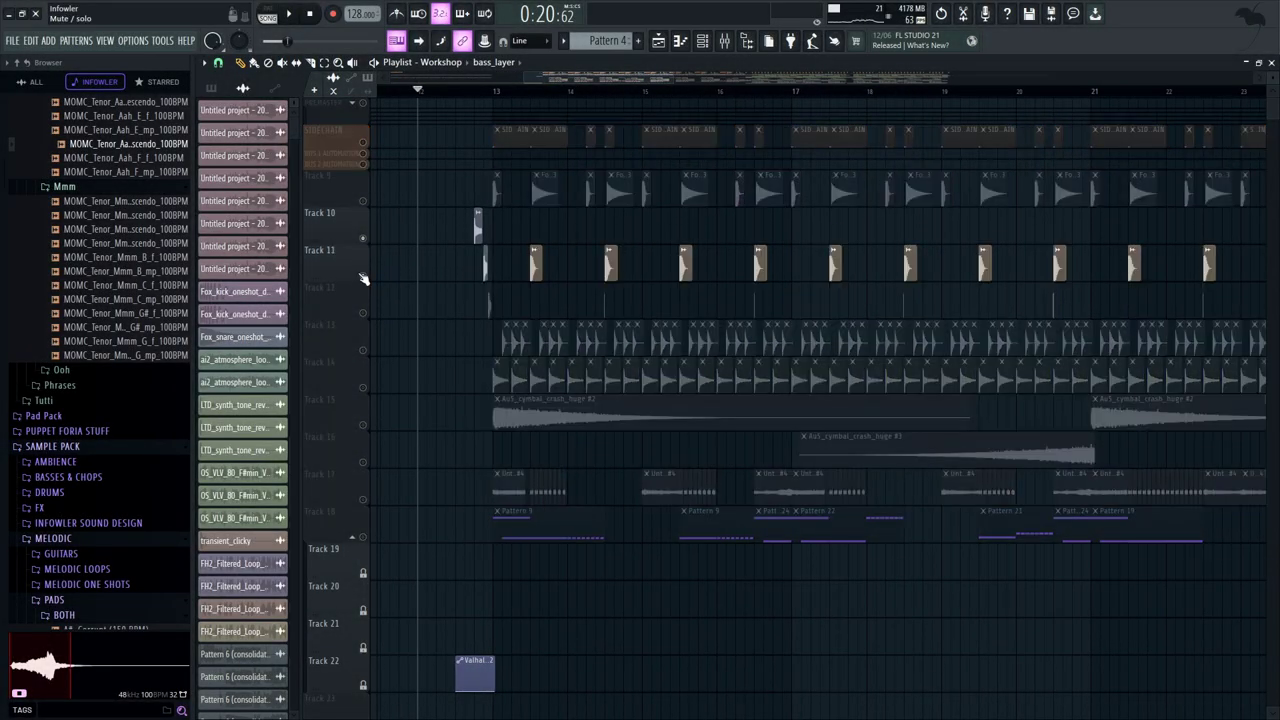
click(363, 387)
click(363, 424)
click(363, 462)
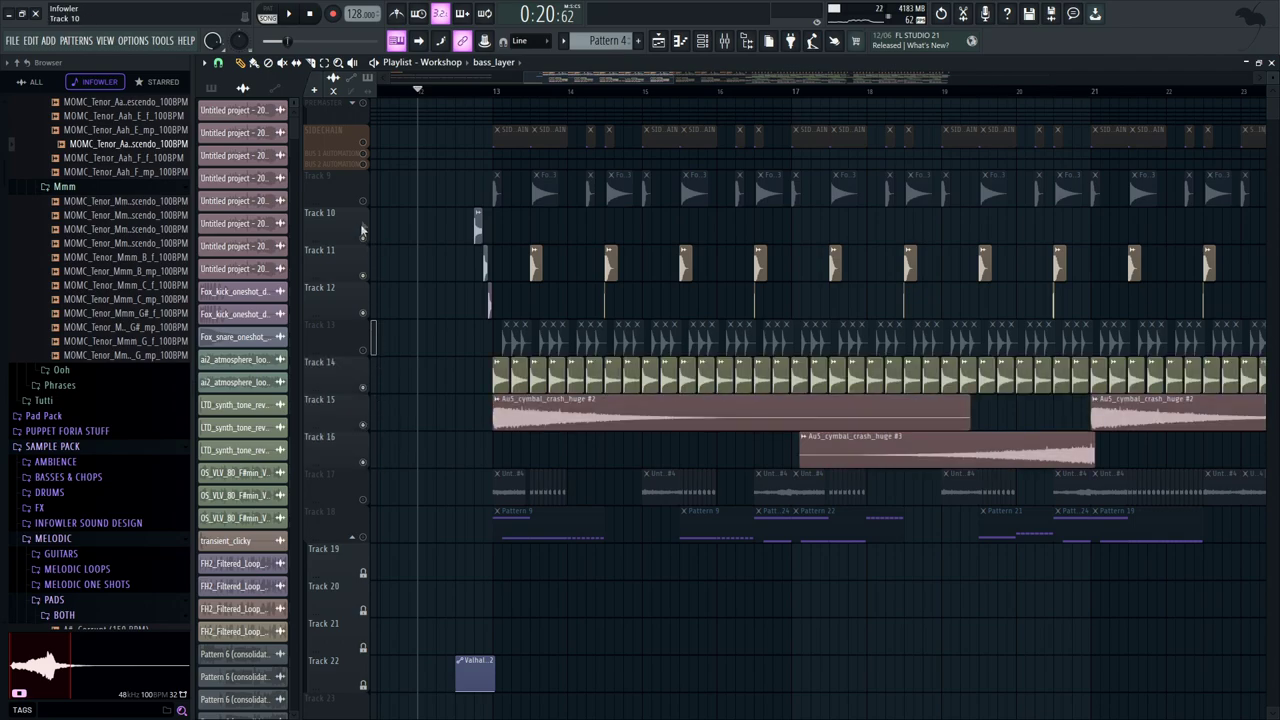
click(363, 200)
click(363, 349)
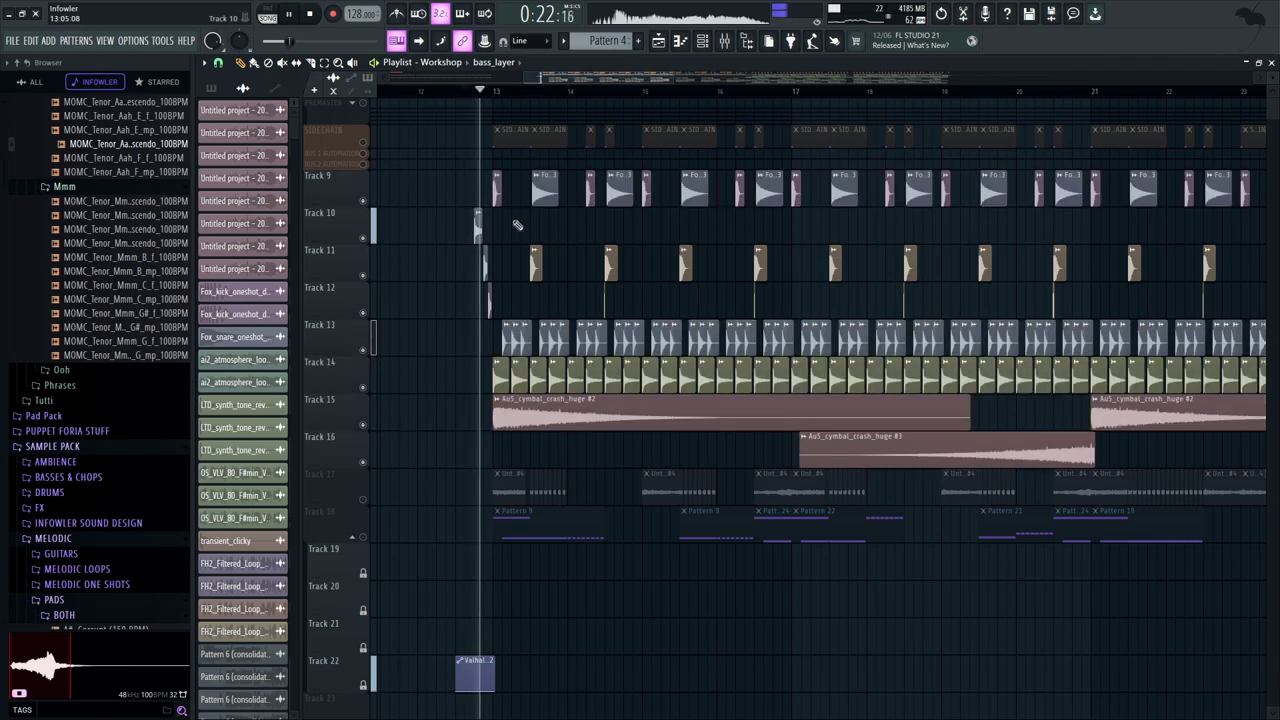
Play the isolated drum groove from the fill just before bar 13
click(486, 271)
key(space)
drag(561, 314, 509, 125)
drag(551, 286, 542, 306)
Stop playback and inspect the sample settings of Track 9's Fox_snare_oneshot_foundry_03 and Fox_kick_oneshot_dinky_02 clips
double_click(494, 191)
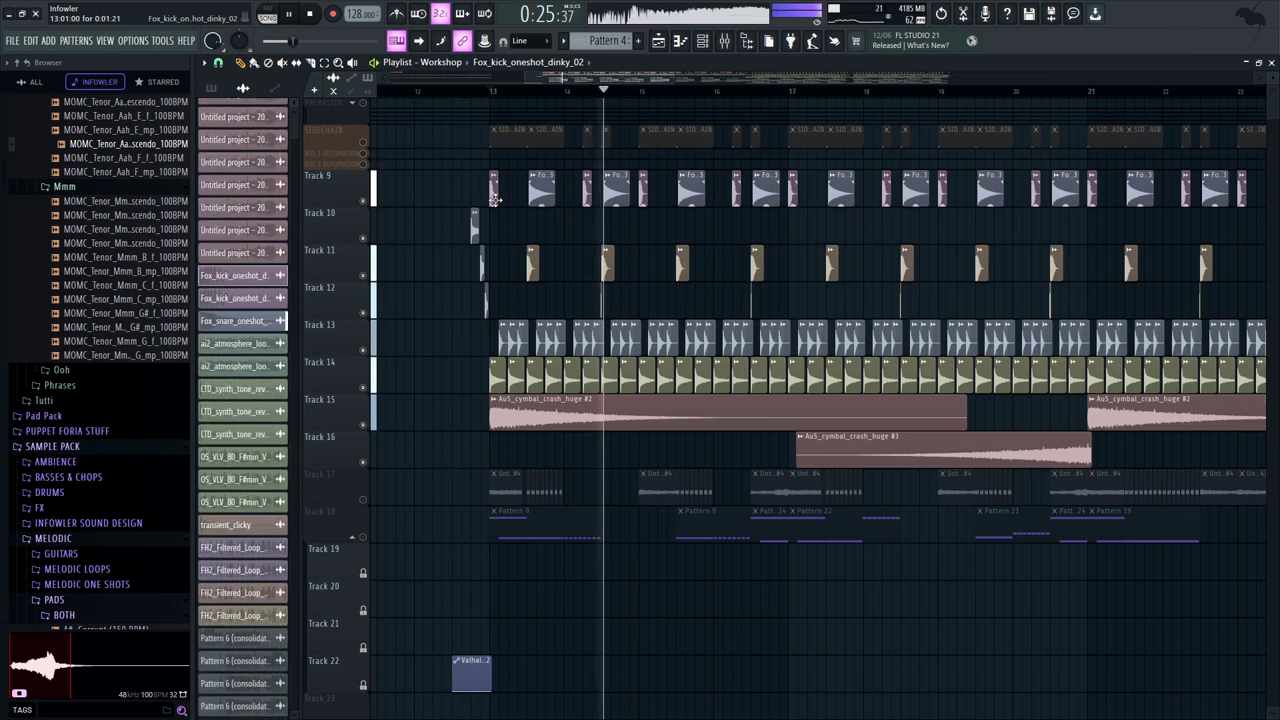
key(space)
drag(657, 269, 707, 270)
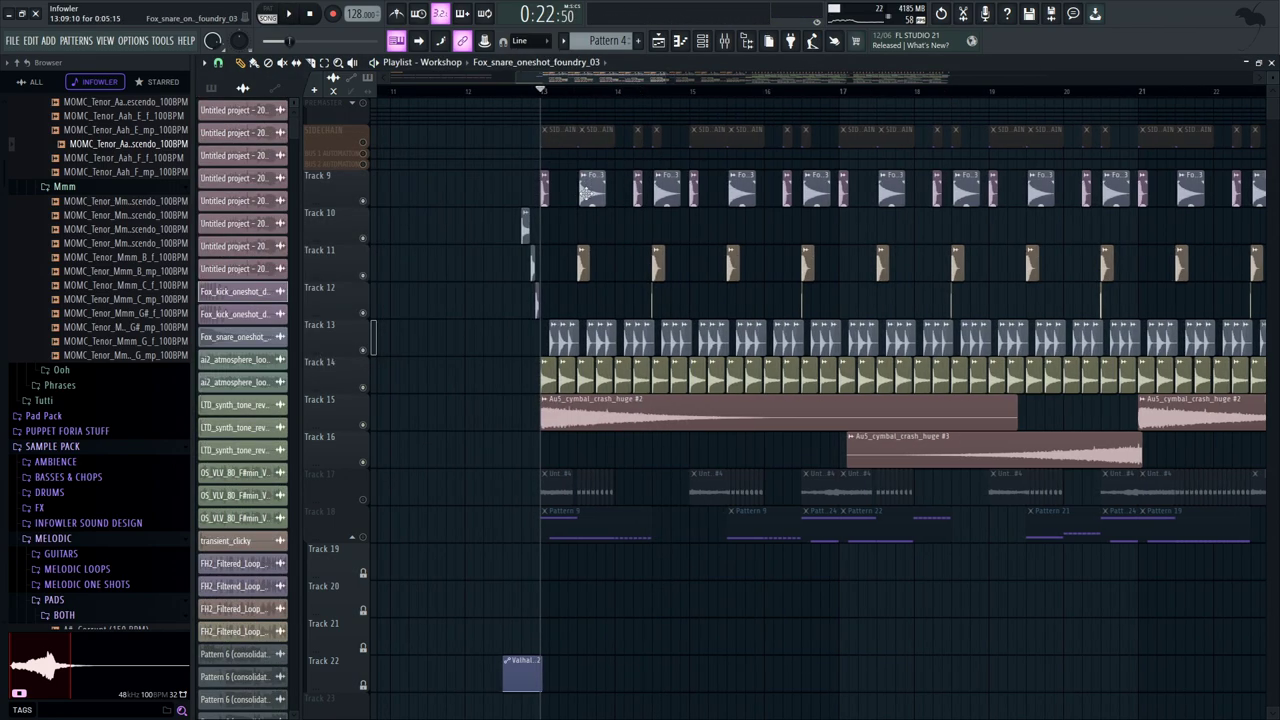
double_click(589, 191)
drag(743, 246, 754, 245)
double_click(555, 192)
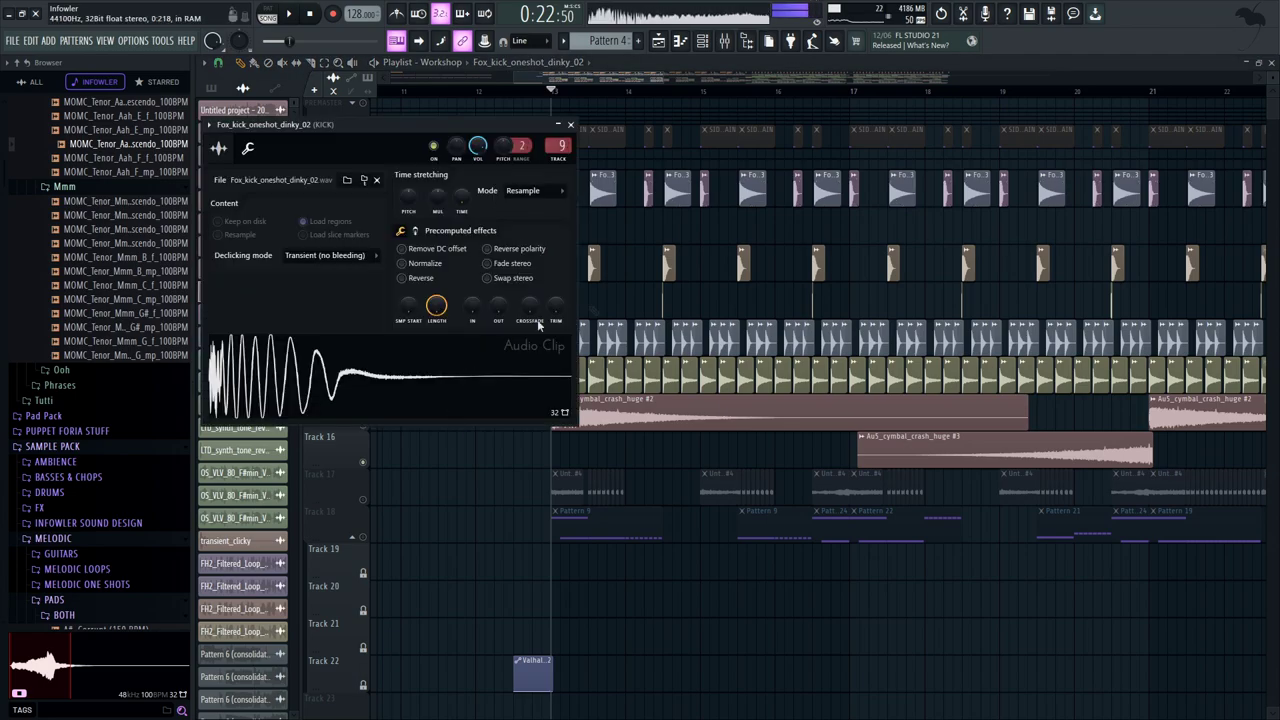
Compare the Fox_snare_oneshot_flurke_01 clip on Track 11 with the Fox_snare_oneshot_foundry_03 clip's sample settings
drag(598, 300, 618, 292)
double_click(612, 267)
drag(905, 180, 685, 84)
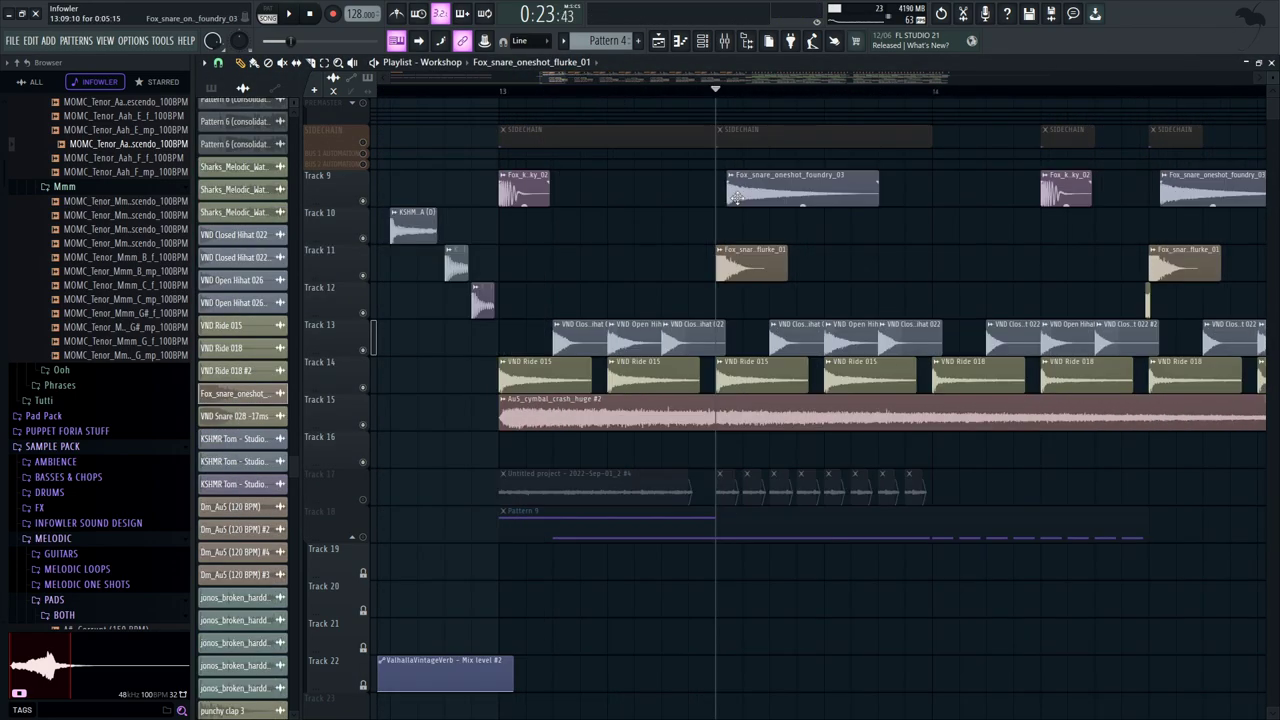
double_click(780, 192)
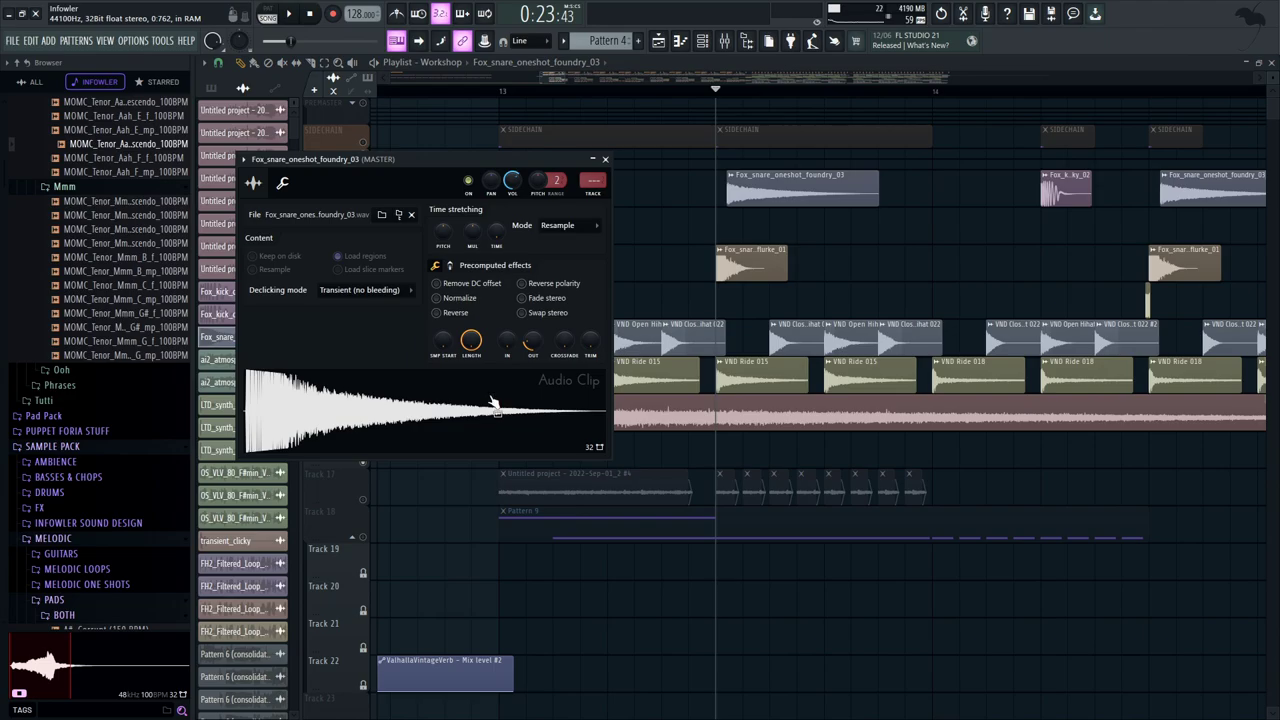
Close the sample settings and replay the drum groove from bar 13
drag(656, 286, 614, 278)
key(space)
click(458, 92)
drag(565, 77, 637, 95)
drag(514, 266, 551, 271)
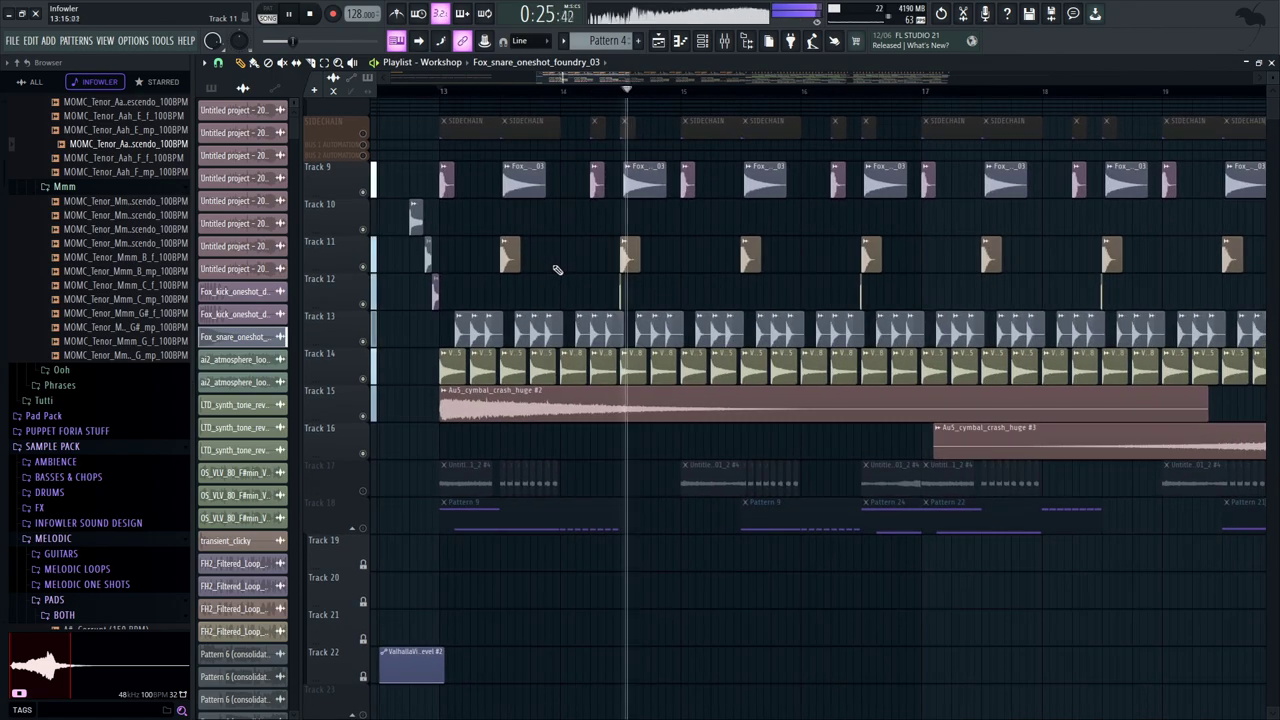
key(space)
Inspect the VND Snare 028 -17ms clip's sample settings and audition the drums around bar 14
double_click(621, 297)
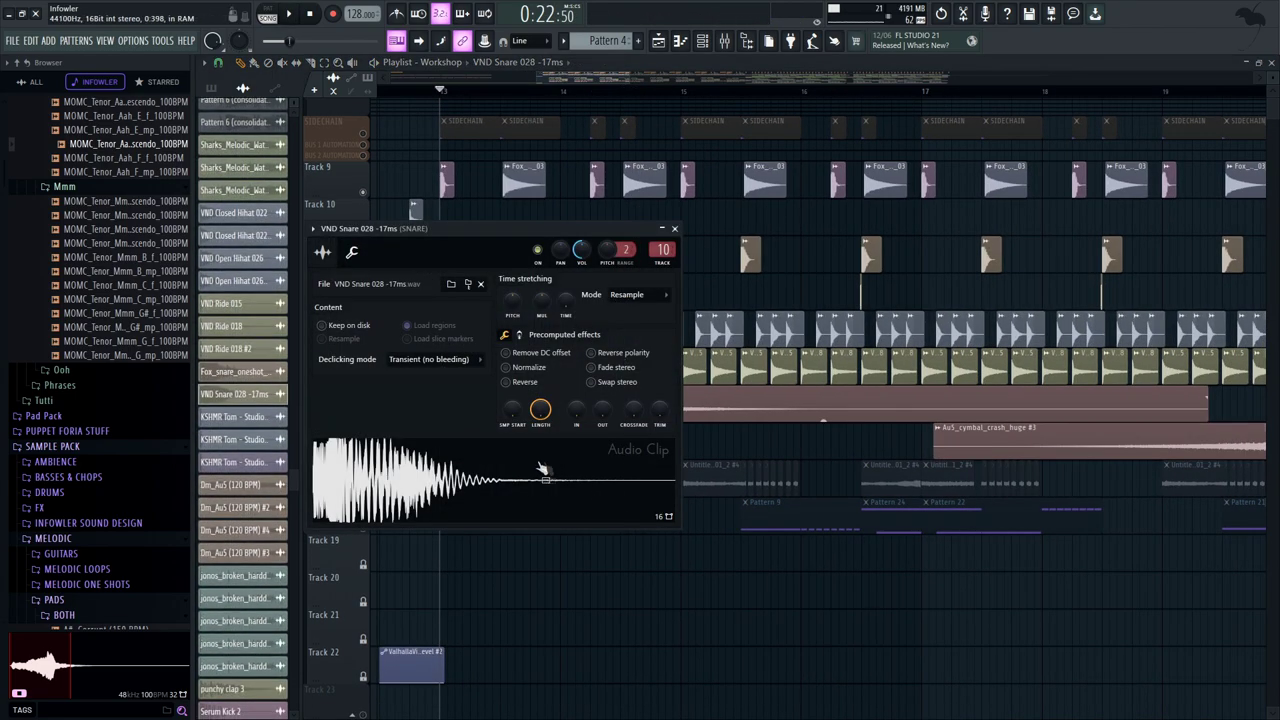
click(585, 93)
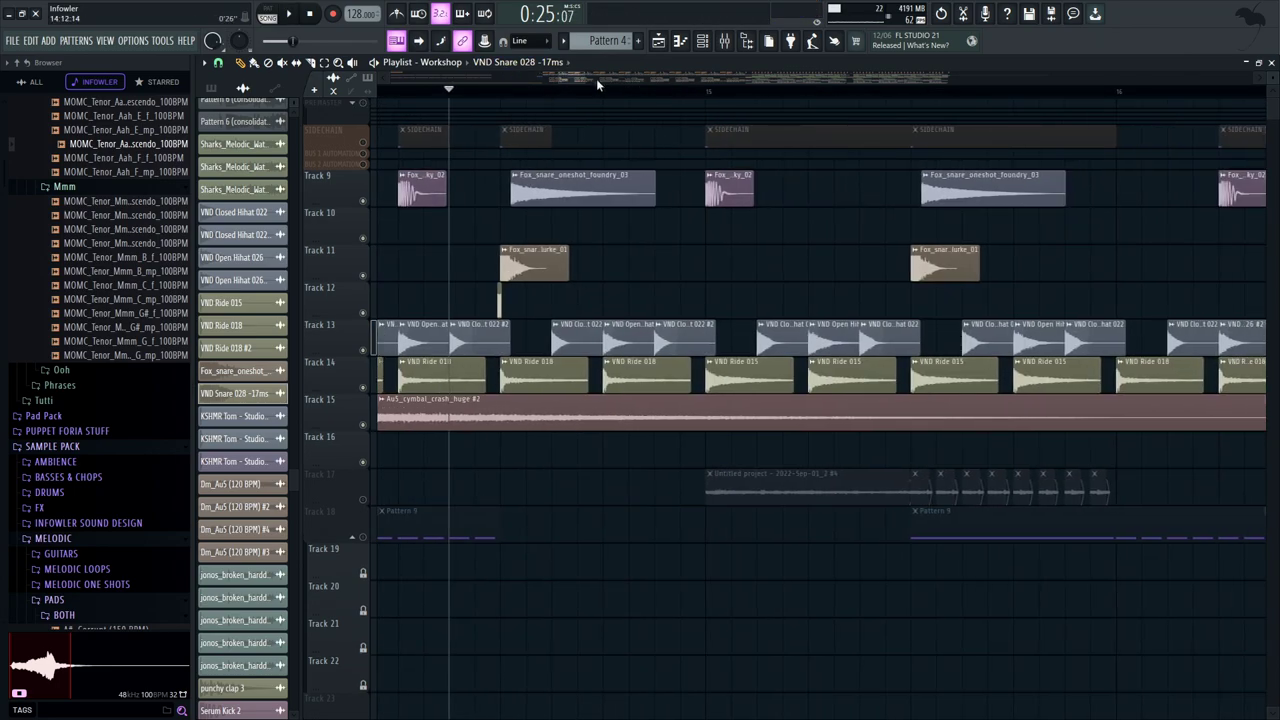
scroll(596, 79, up, 5)
scroll(690, 152, right, 1)
key(space)
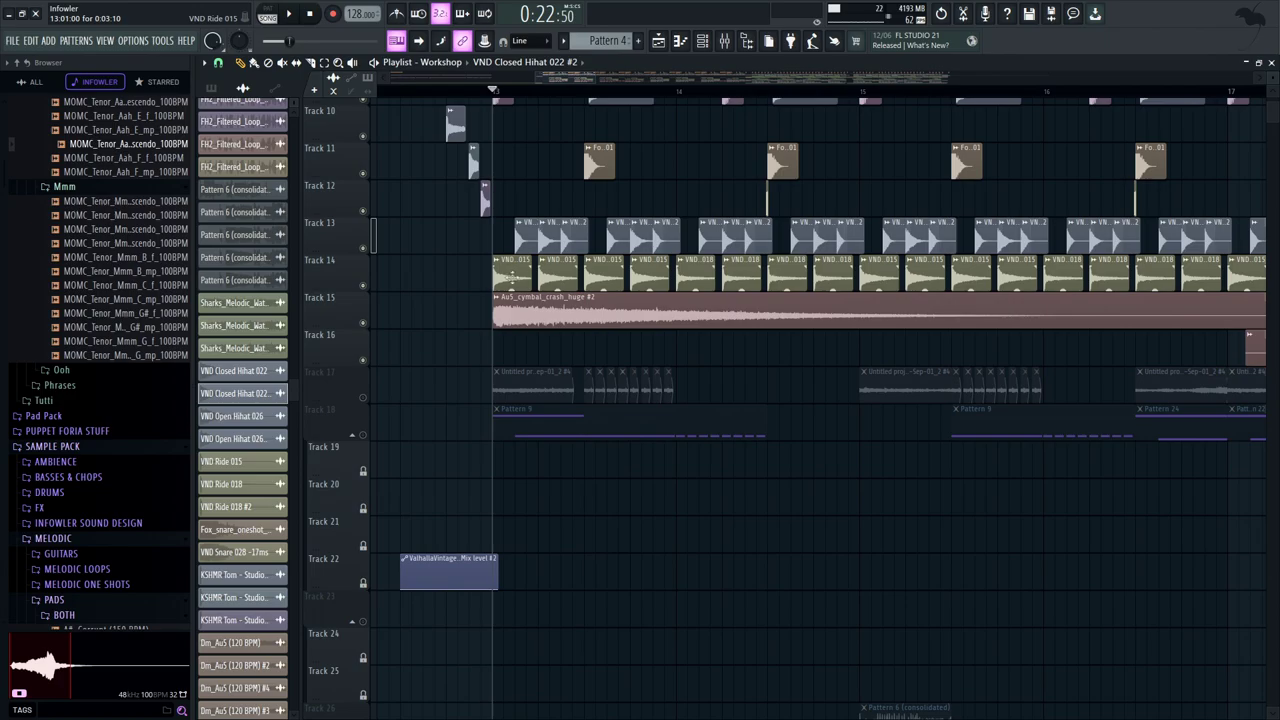
Solo Track 17 and play its chopped Untitled project clips from bar 13
scroll(510, 268, down, 3)
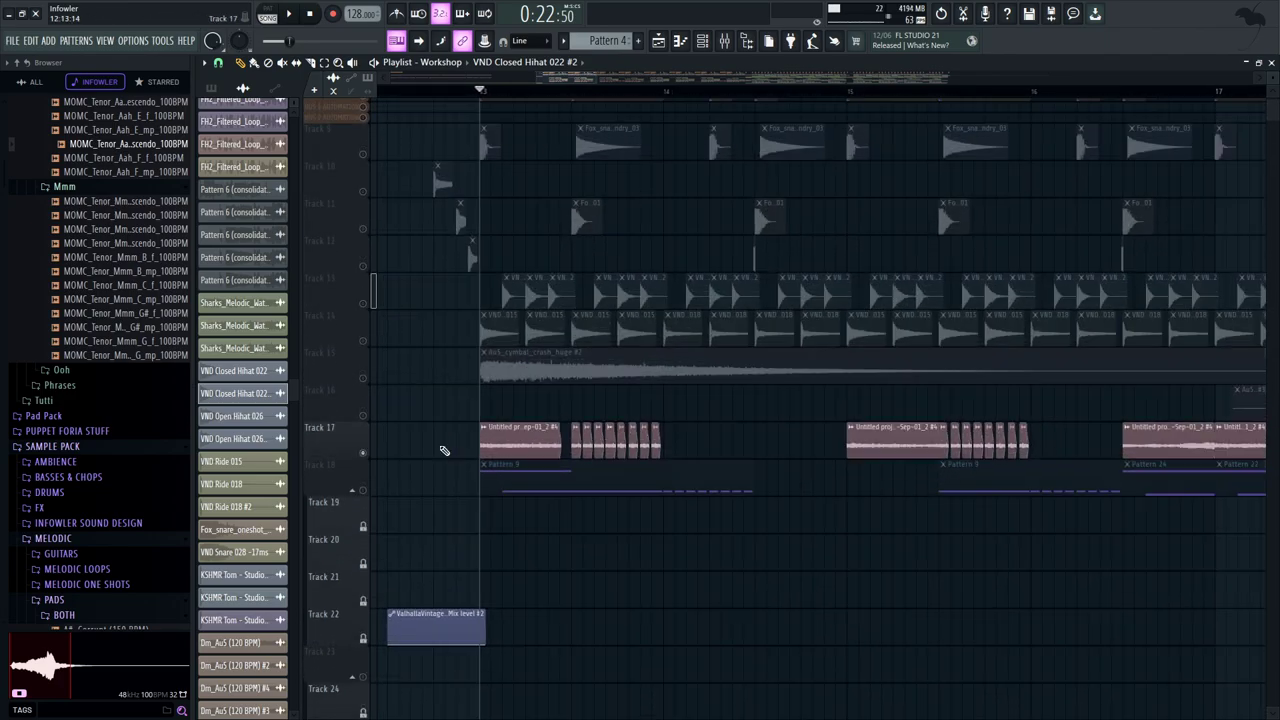
mouse_move(419, 253)
mouse_down()
mouse_move(443, 371)
mouse_move(426, 243)
mouse_up()
key(space)
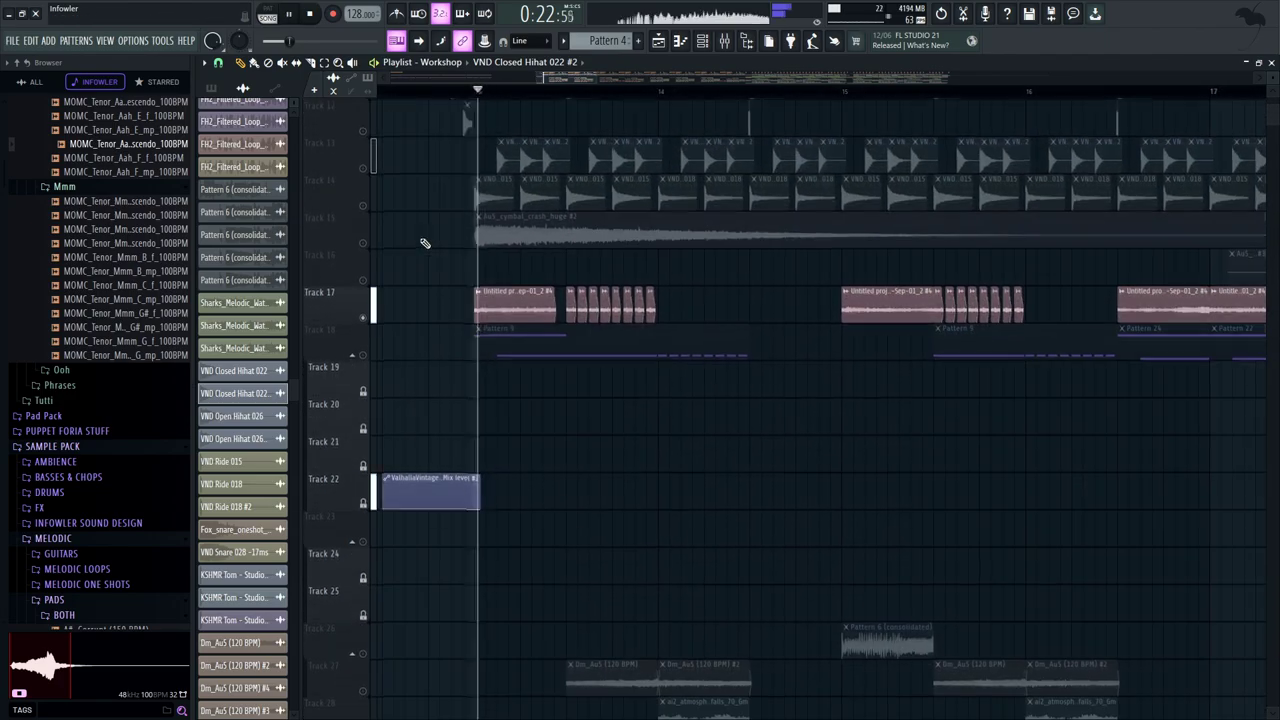
key(space)
Audition an uncut copy of the Untitled project - 2022-Sep-01_2 #4 clip on Track 19 at bar 13, and remove it
double_click(503, 305)
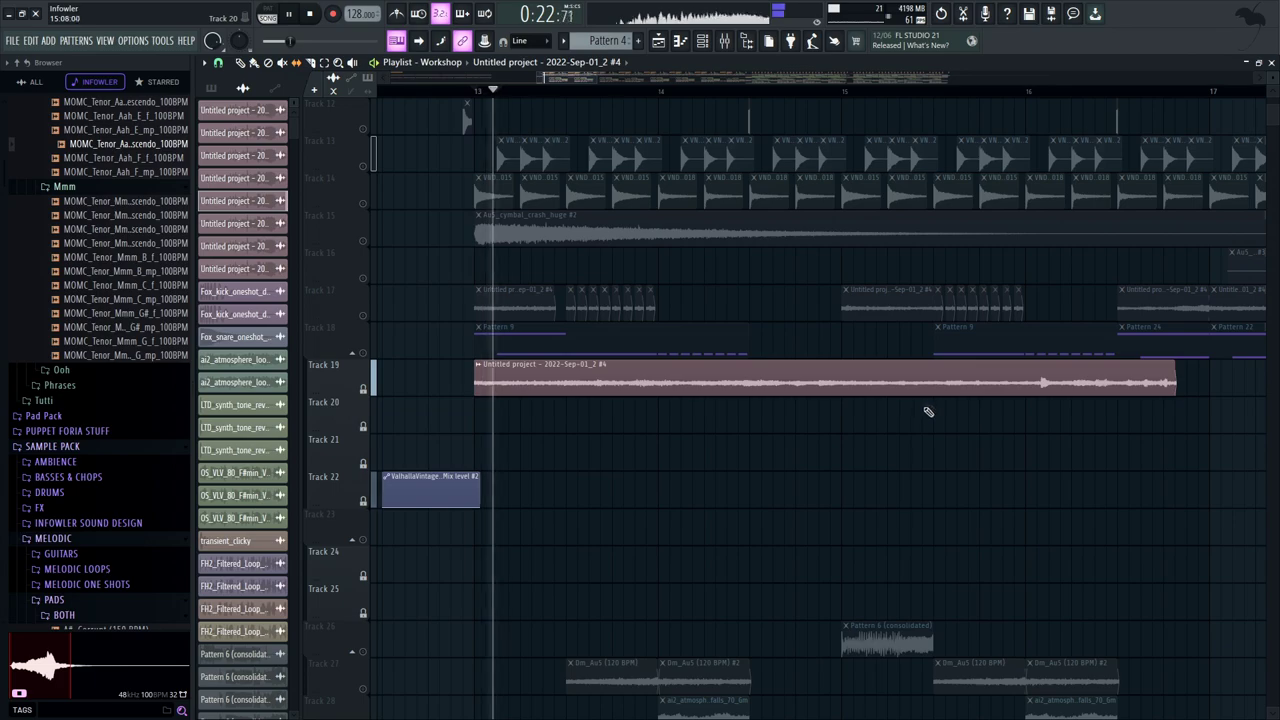
key(space)
drag(508, 388, 150, 357)
key(space)
key(space)
key(space)
key(space)
key(space)
drag(631, 391, 562, 380)
key(space)
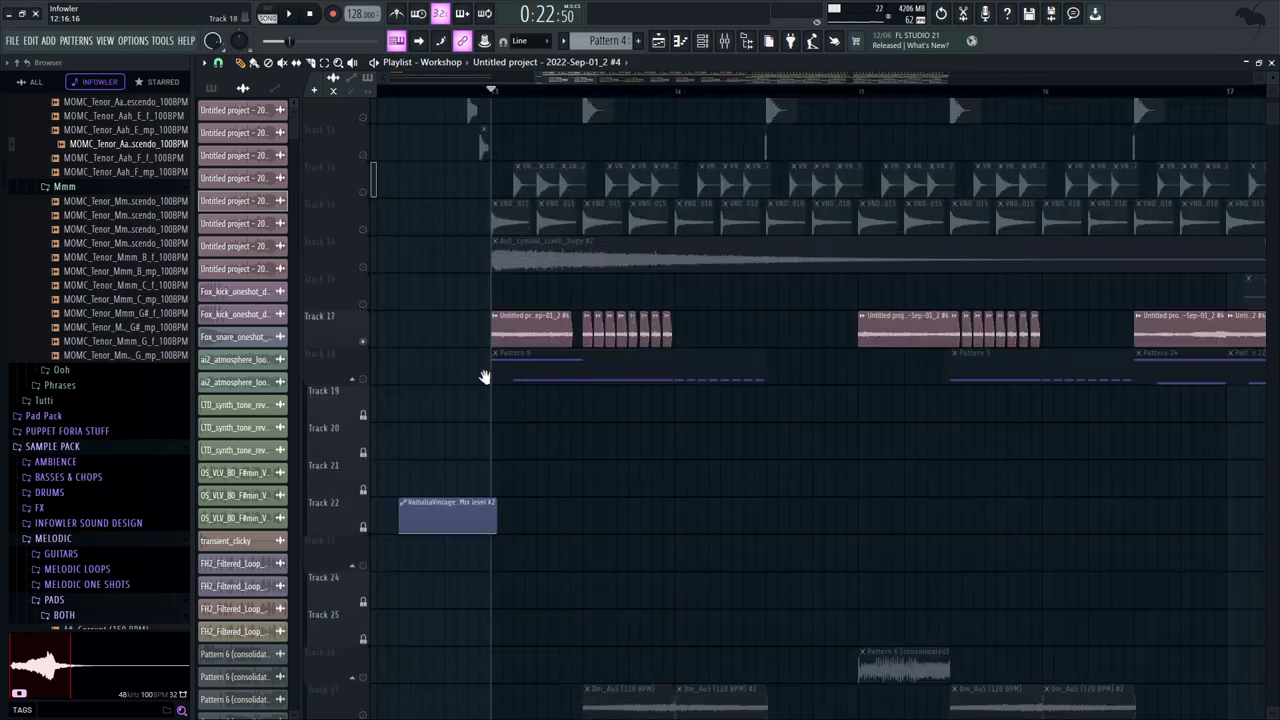
Replay Track 17's chopped clips from bar 13, and solo Track 18 to hear Pattern 9
drag(484, 377, 457, 346)
key(space)
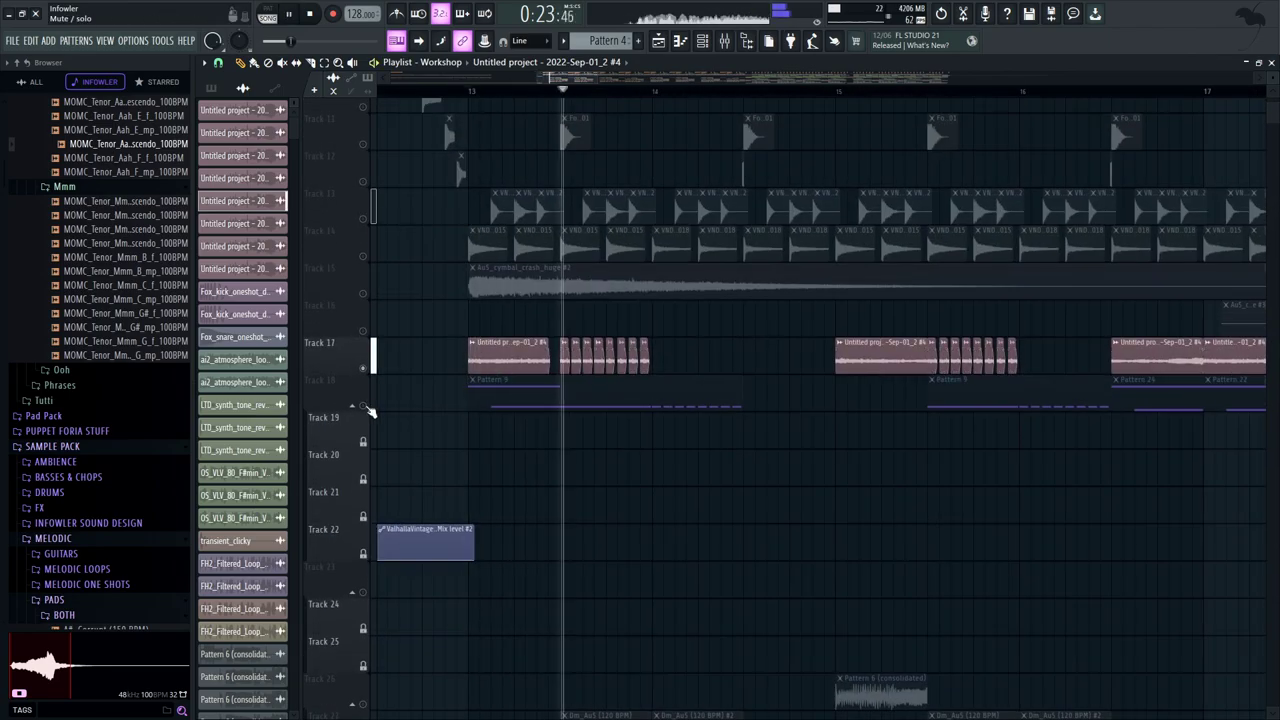
key(space)
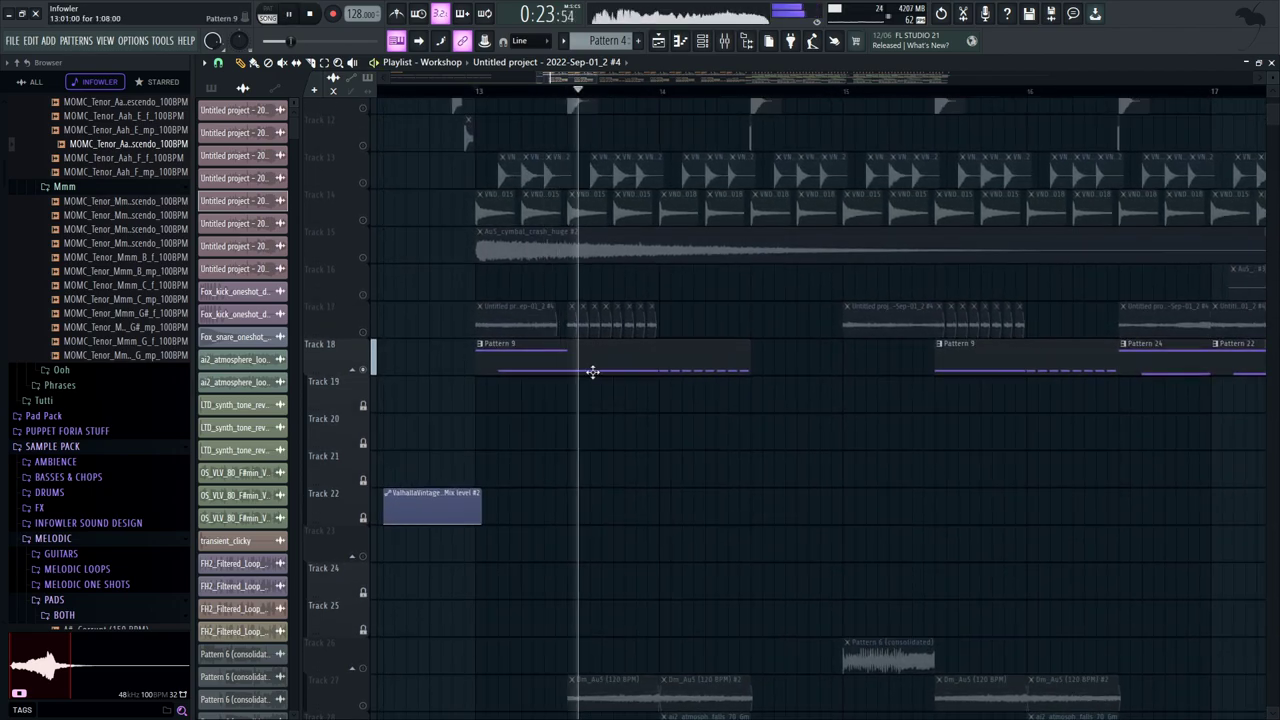
Open Pattern 9's notes with the channel rack showing its Serum instruments, and stop playback
double_click(591, 345)
key(F6)
key(space)
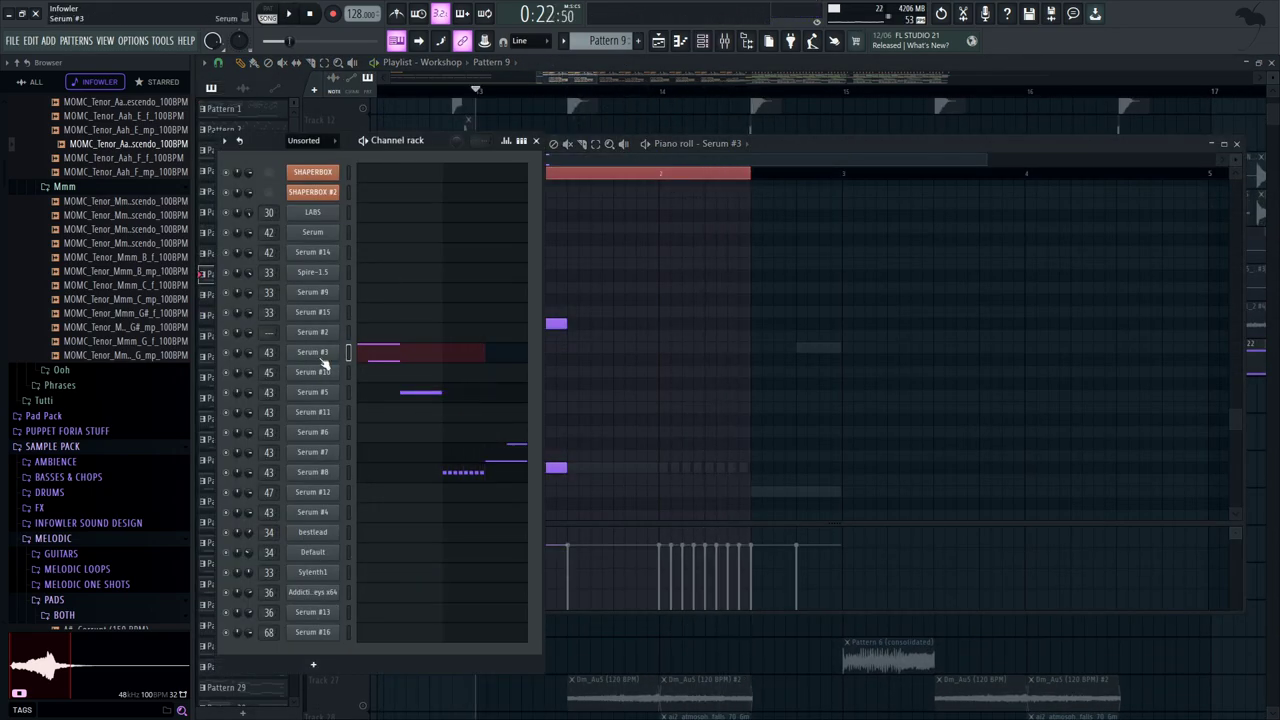
Play the bass pattern with the Serum #3 synth open and look over its effects and oscillator pages
drag(793, 128, 813, 137)
key(space)
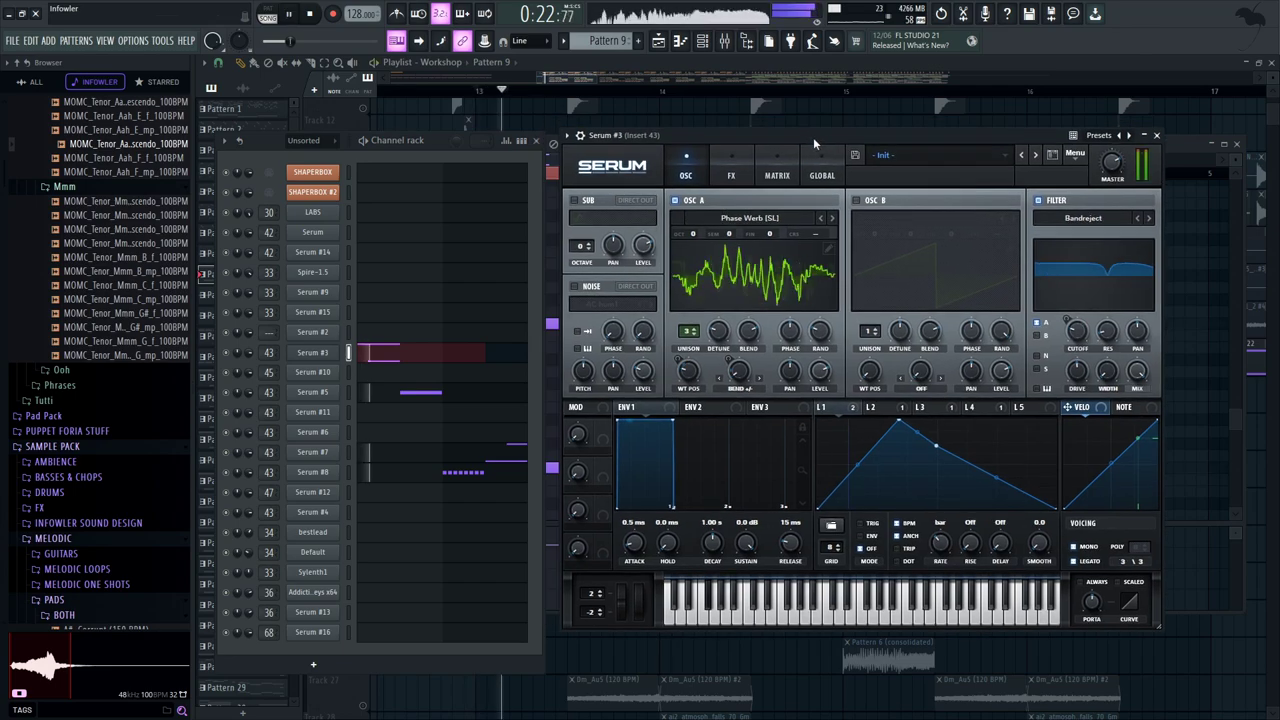
click(731, 168)
key(space)
click(690, 172)
Inspect the Patcher and Fruity parametric EQ 2 effects on Serum #3's mixer track, Insert 43
key(F9)
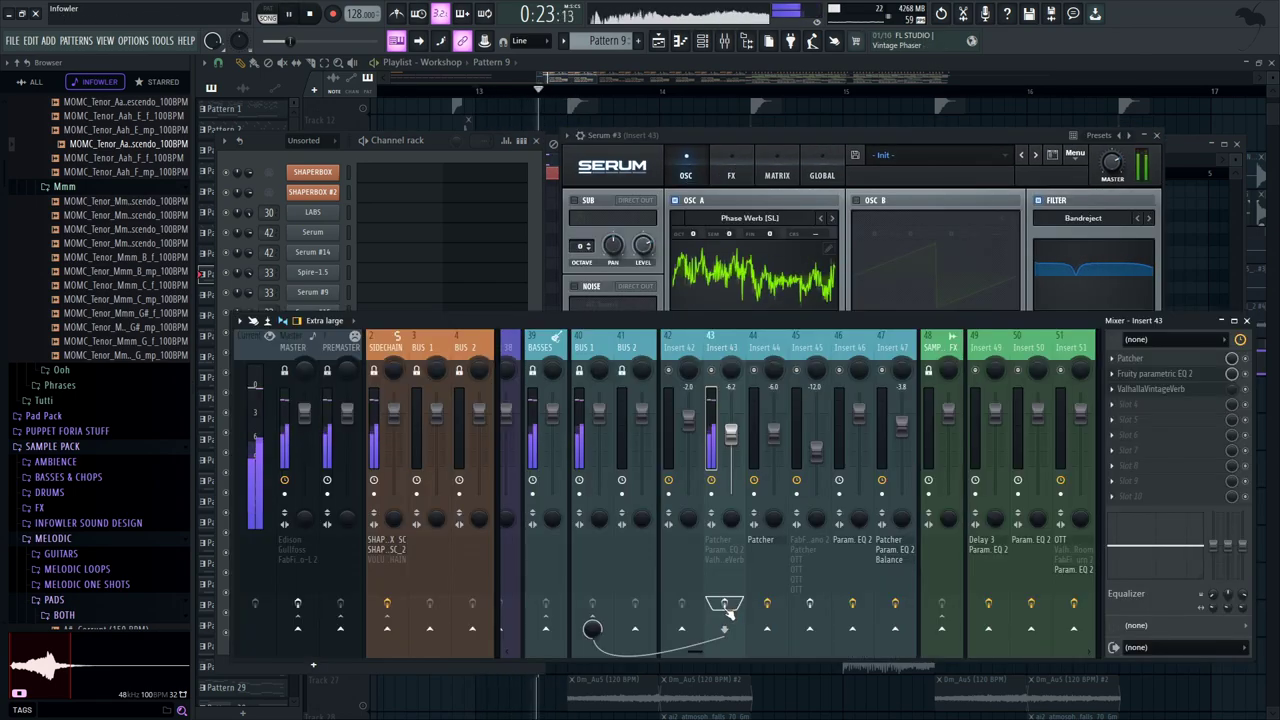
key(space)
click(1161, 361)
click(777, 228)
click(1211, 375)
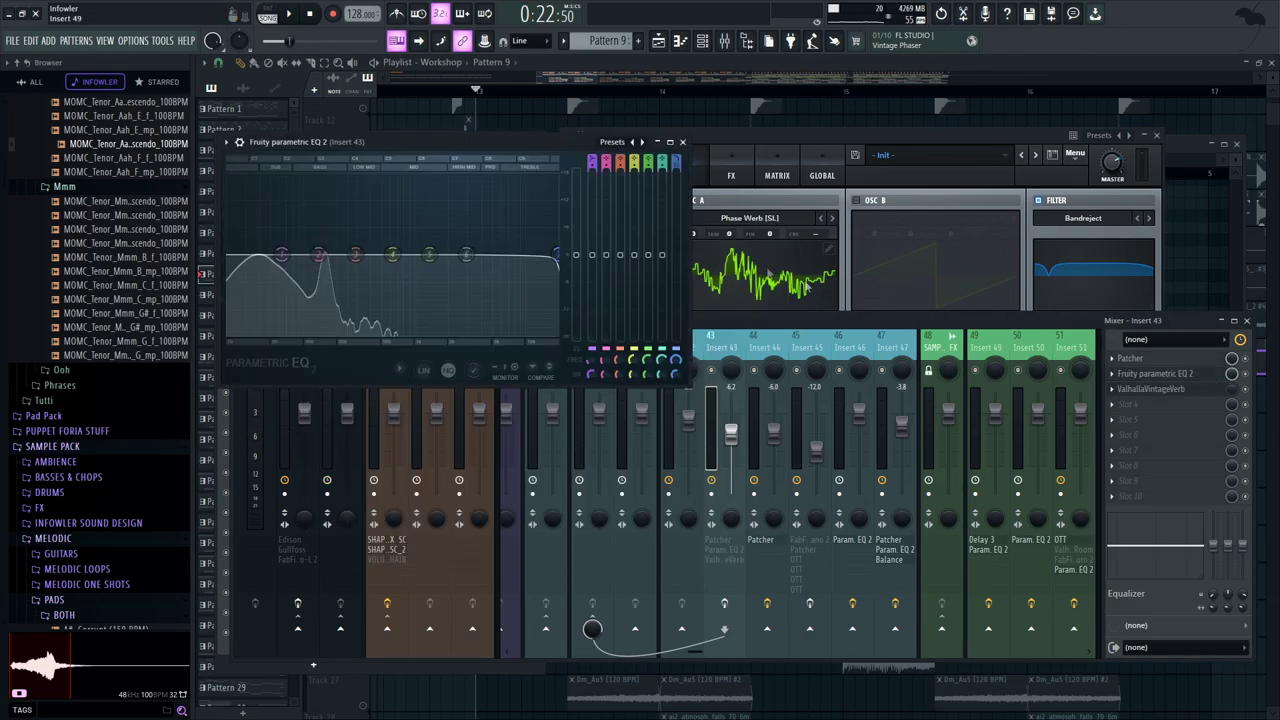
click(682, 141)
Review Serum #3's effects rack and the shapes and targets of LFO 2 and LFO 3
click(758, 147)
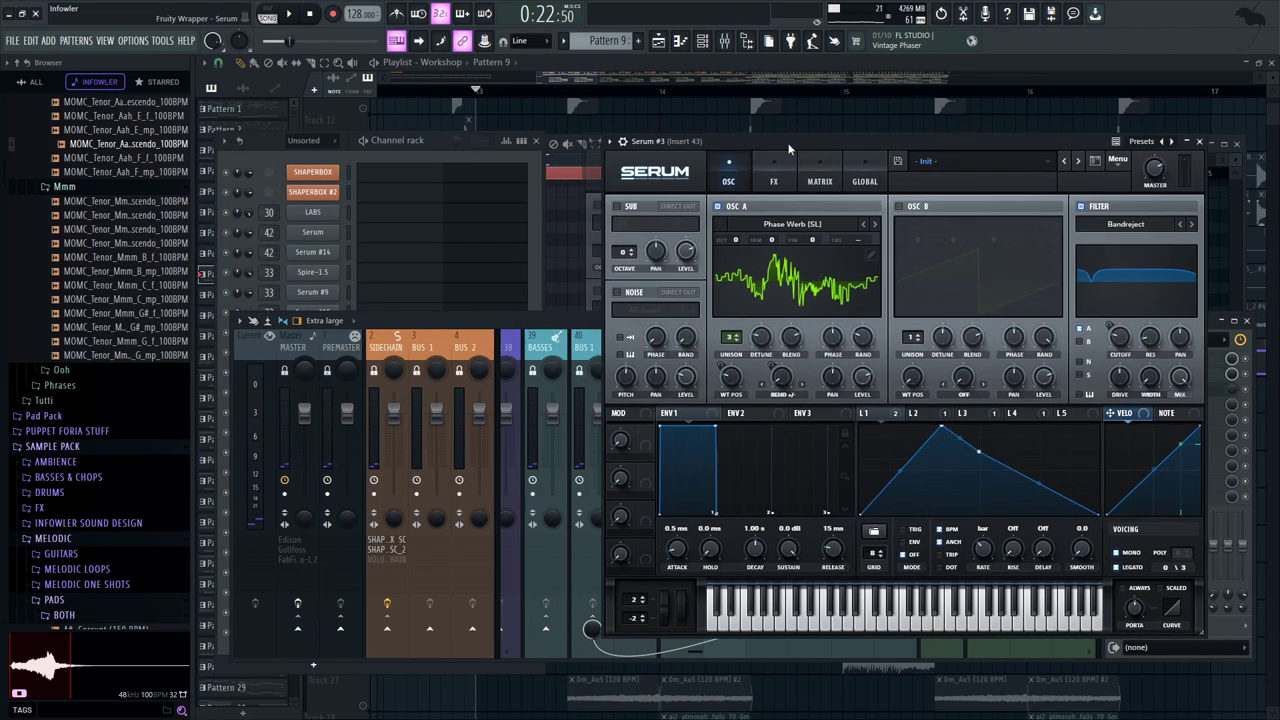
click(757, 180)
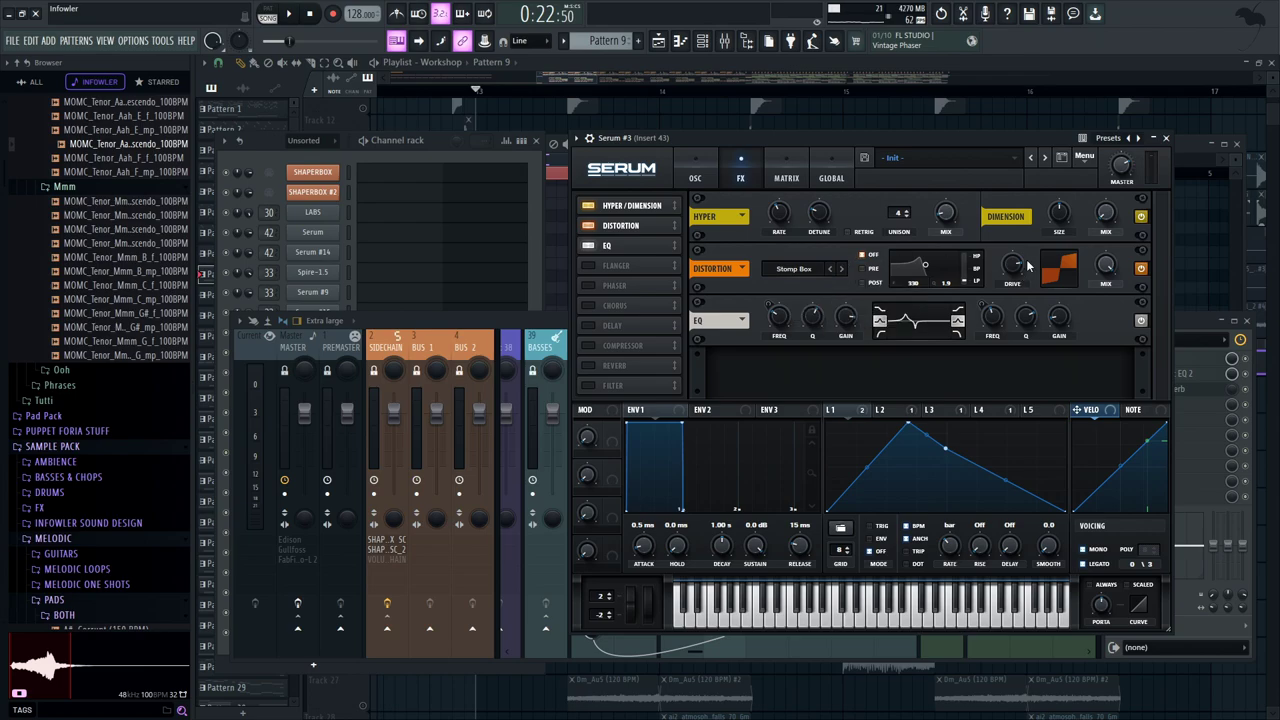
drag(946, 134, 954, 135)
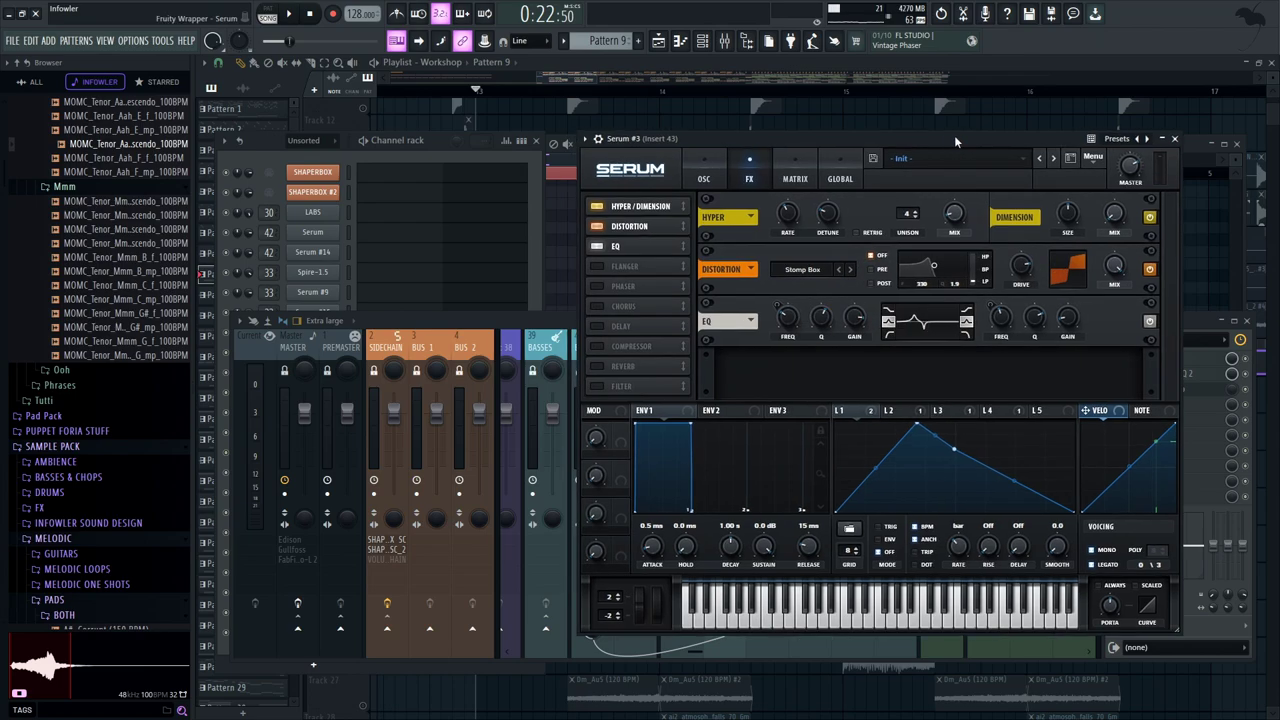
click(890, 410)
click(945, 412)
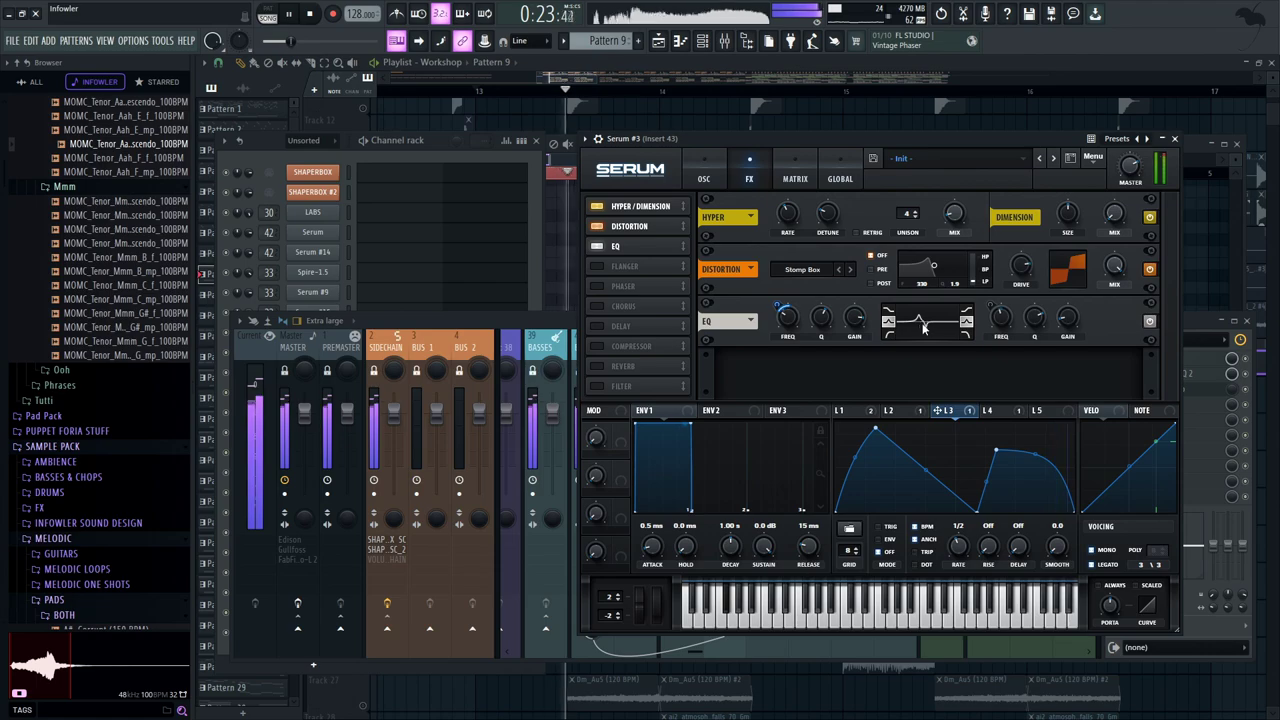
Audition Serum #3 while checking which oscillator and filter controls LFO 2 and LFO 1 modulate
click(893, 410)
click(712, 176)
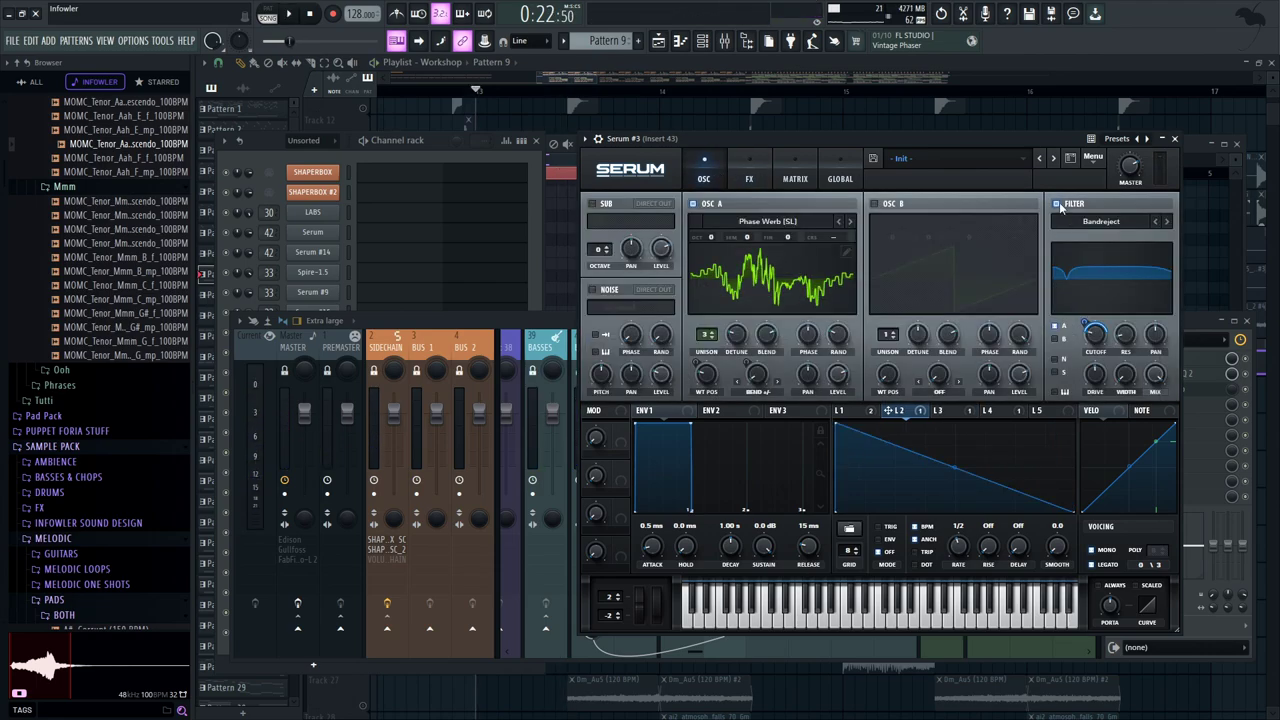
key(space)
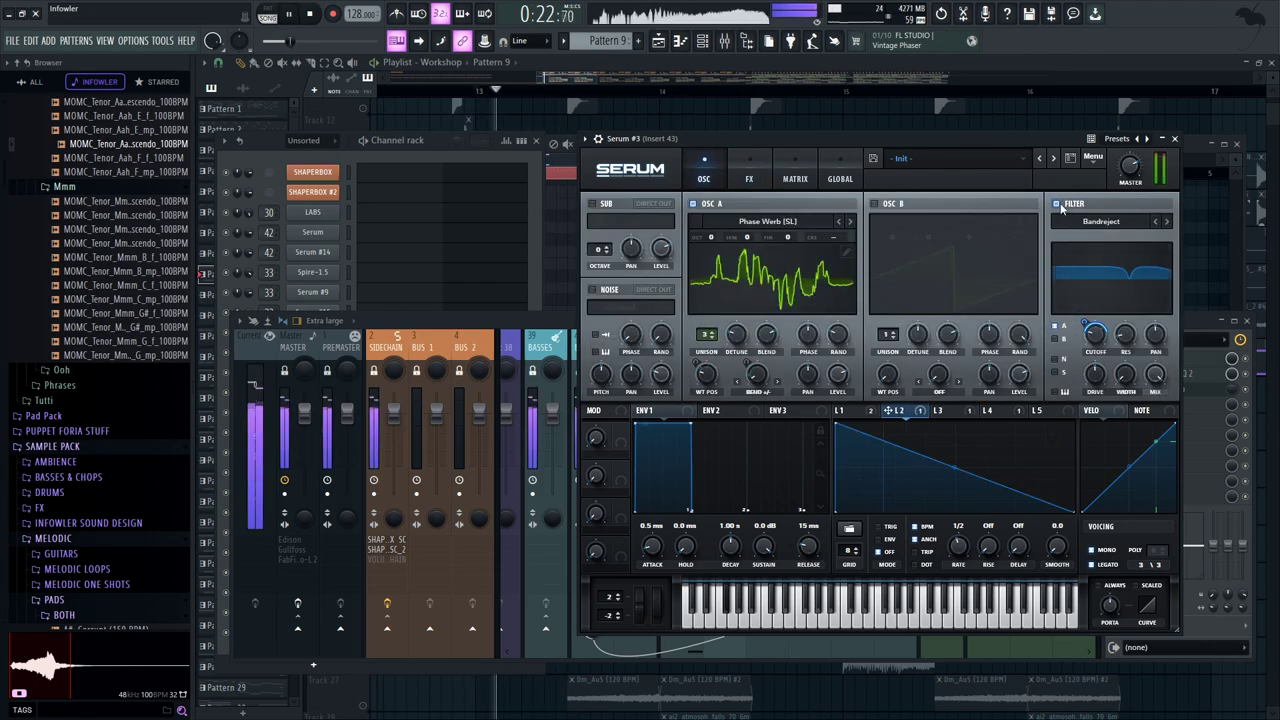
key(space)
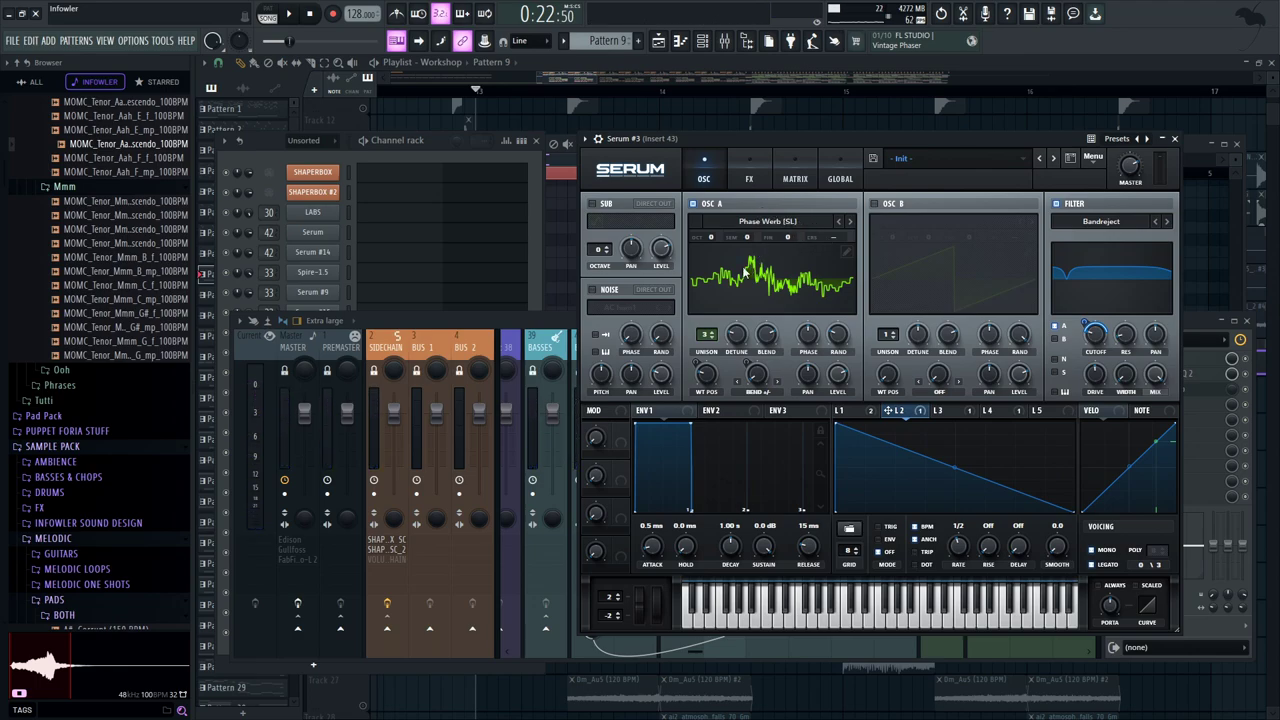
key(space)
key(space)
click(855, 413)
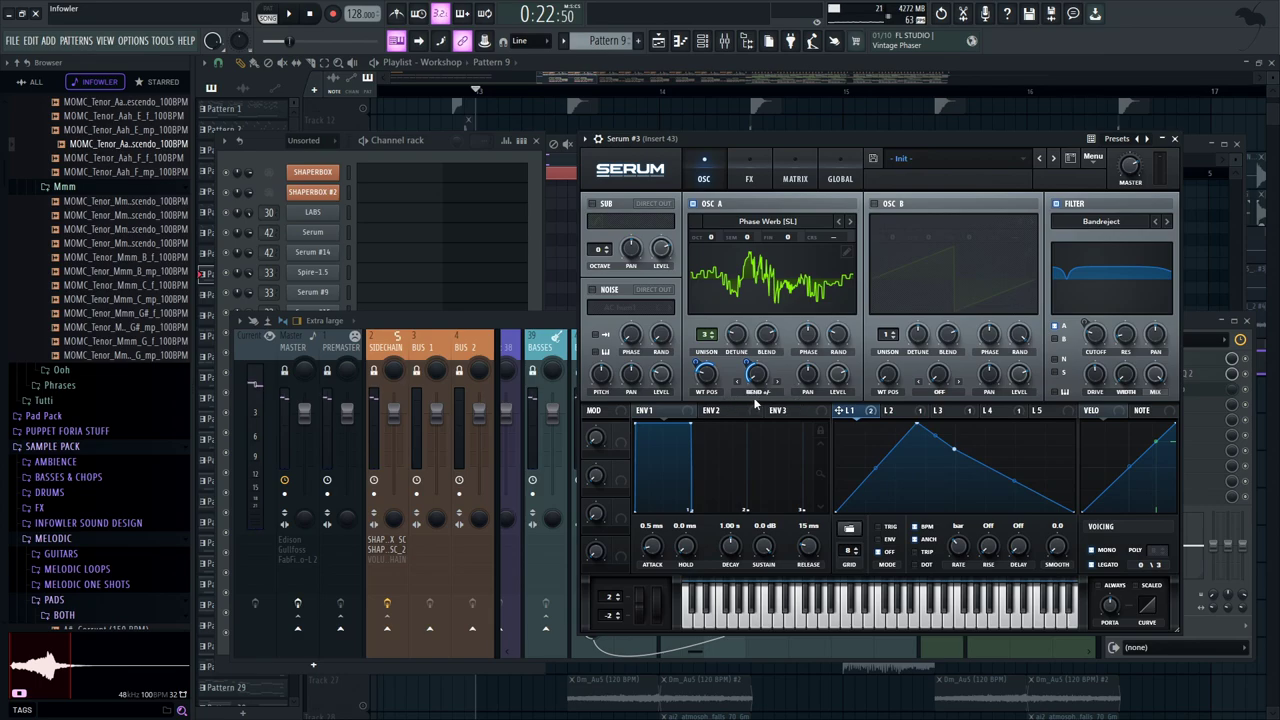
Open the Serum #5 synth and its piano roll, and play its part of the pattern
key(F6)
click(308, 393)
right_click(308, 393)
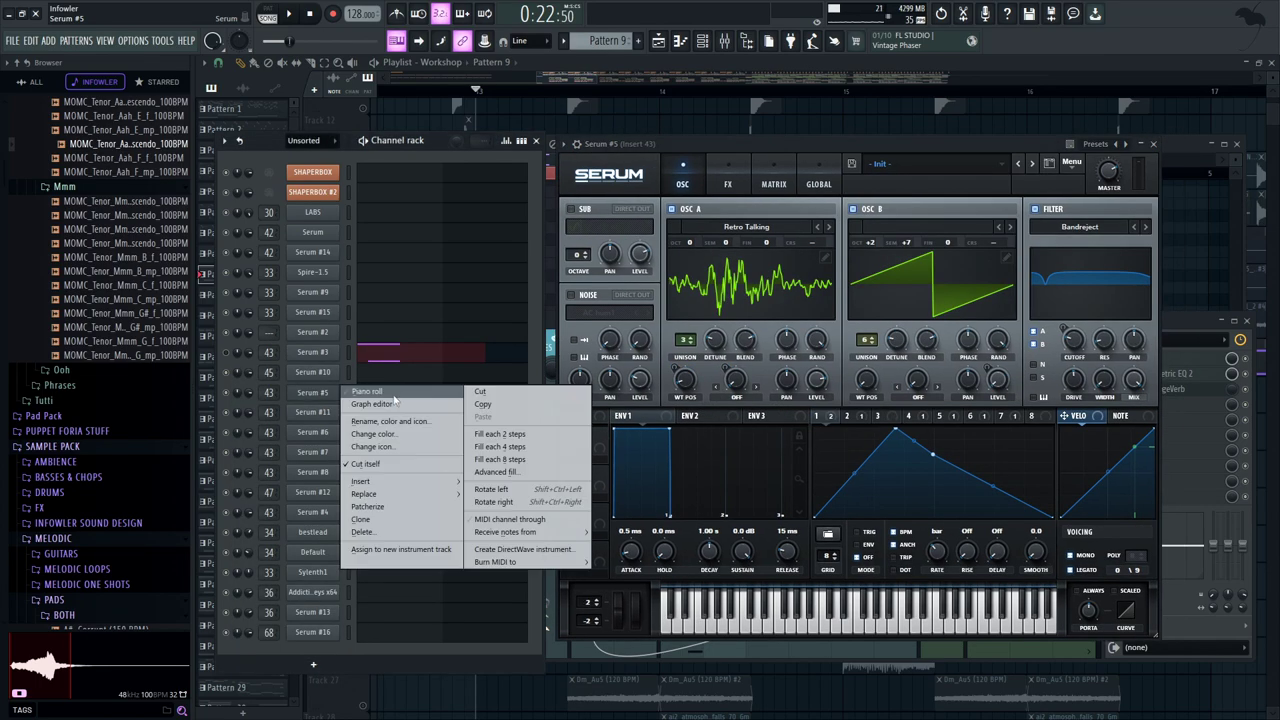
click(365, 394)
key(space)
click(308, 393)
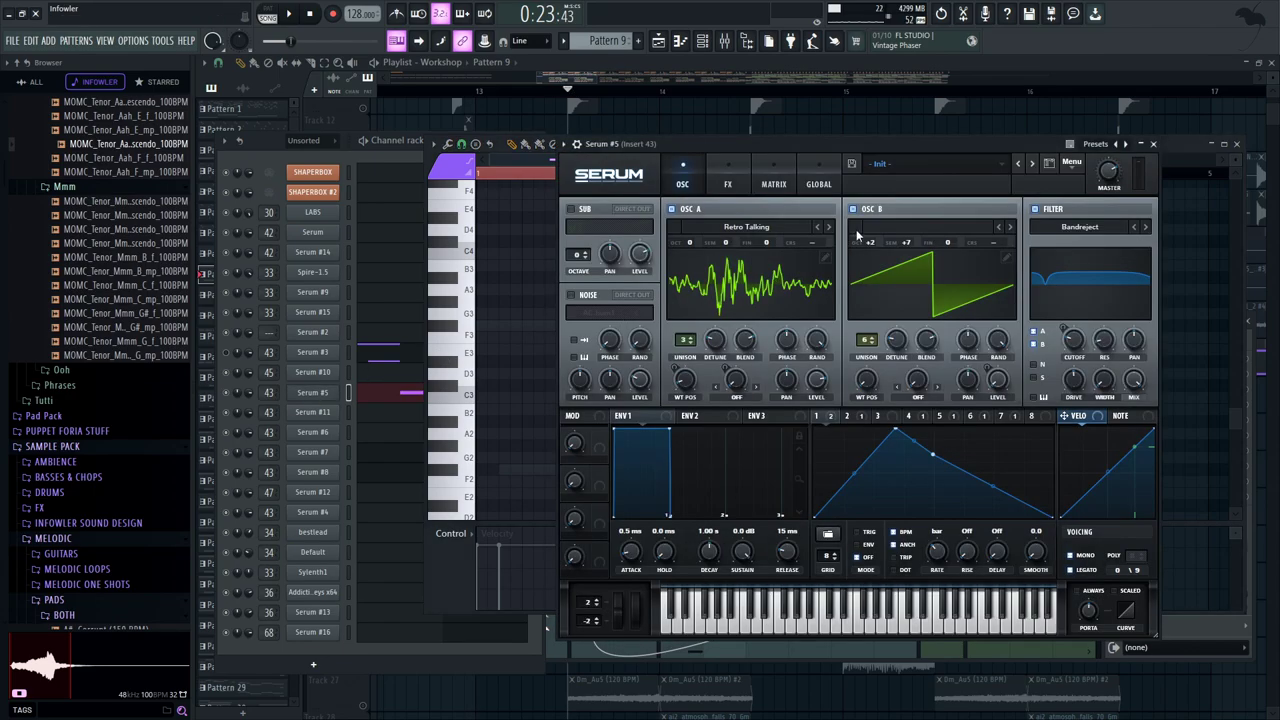
Check Serum #5's mixer track and its note in the piano roll
key(F9)
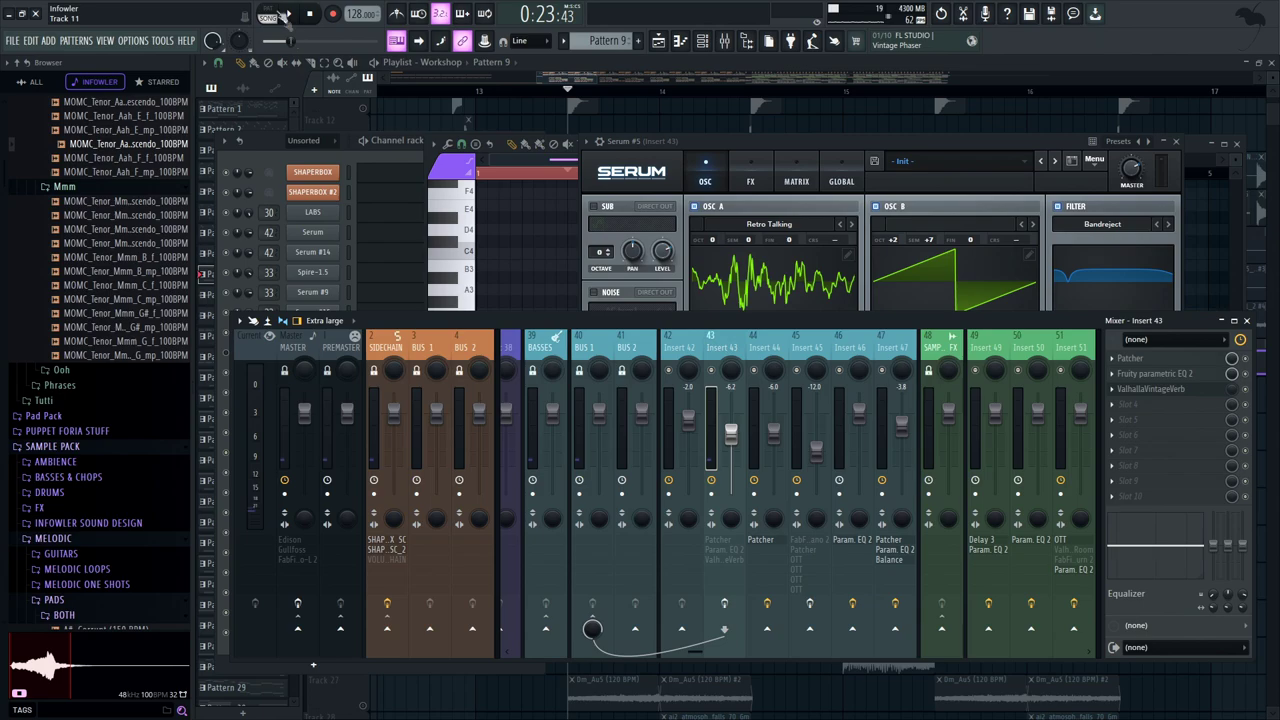
click(283, 14)
click(489, 183)
scroll(677, 411, down, 2)
click(724, 41)
key(space)
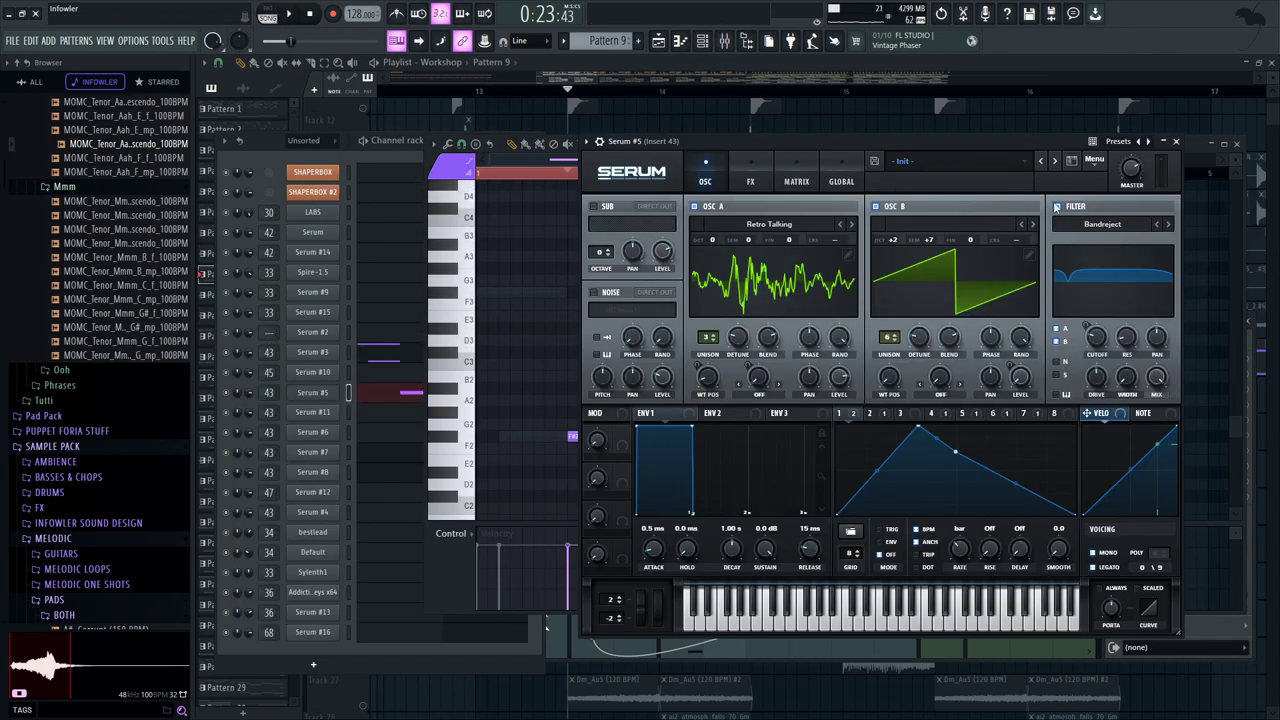
Examine Serum #5's effects rack and LFO 4's modulation while auditioning the sound
click(751, 172)
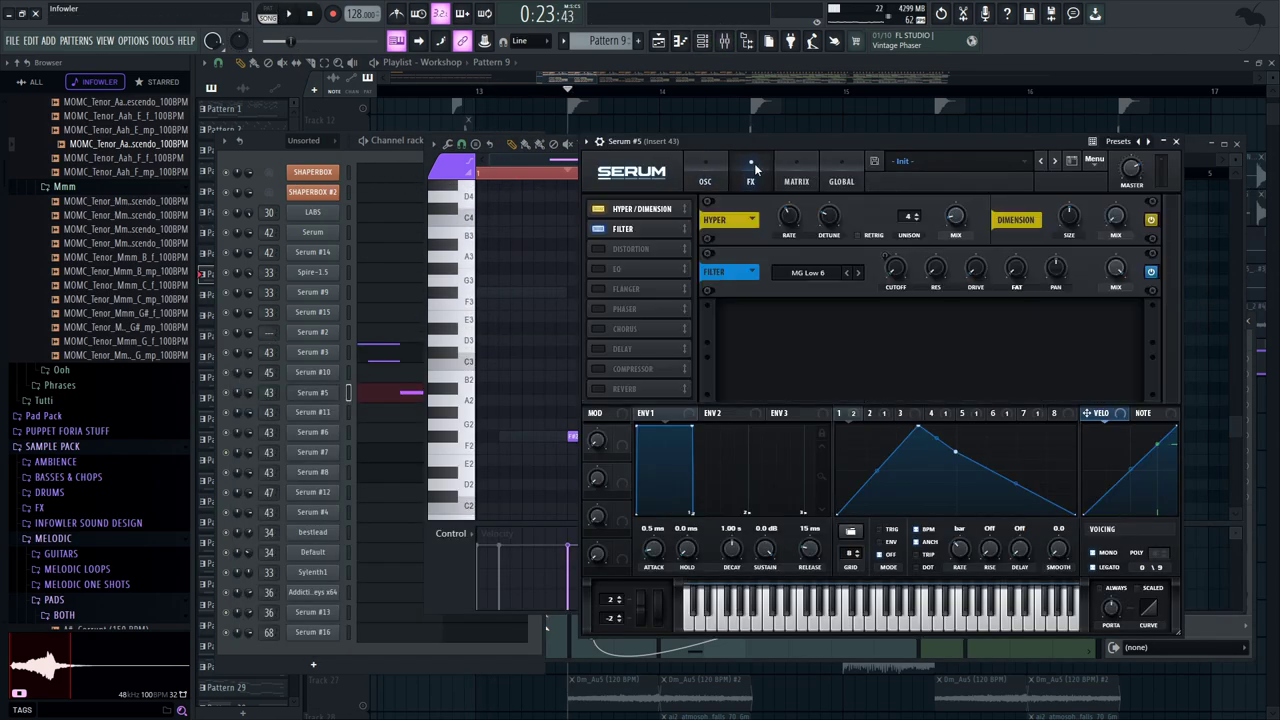
key(space)
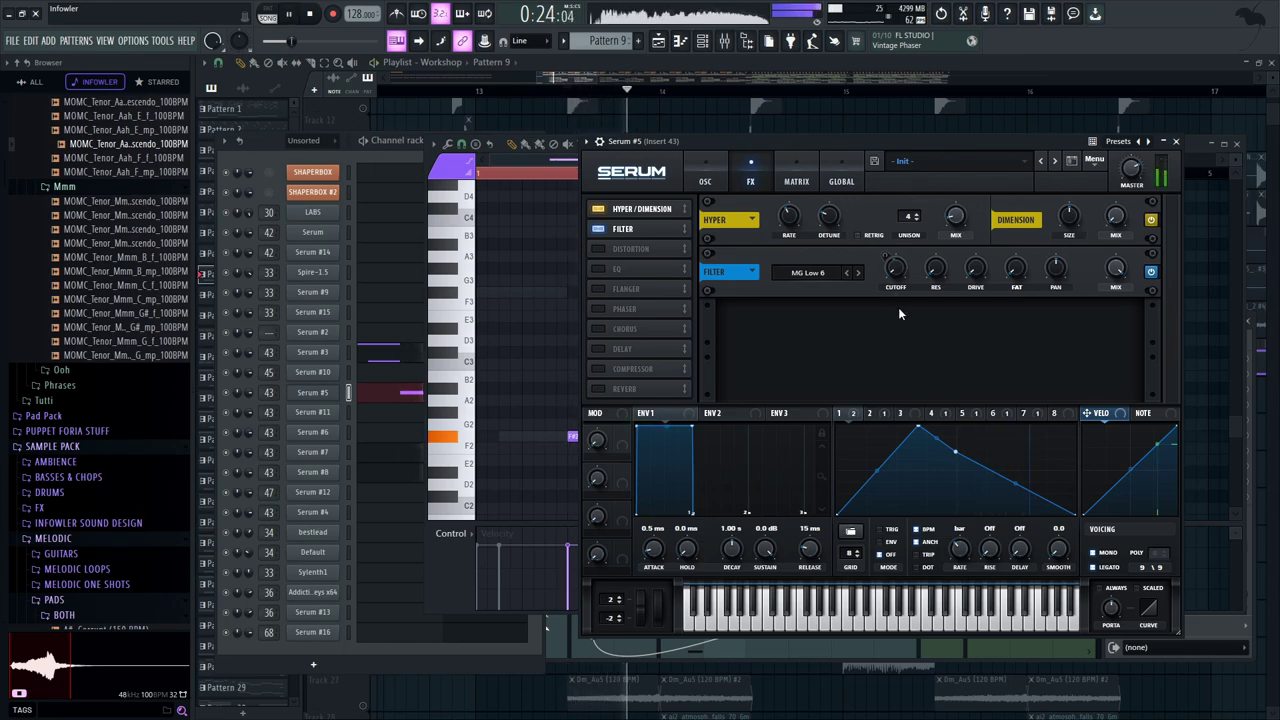
key(space)
click(932, 416)
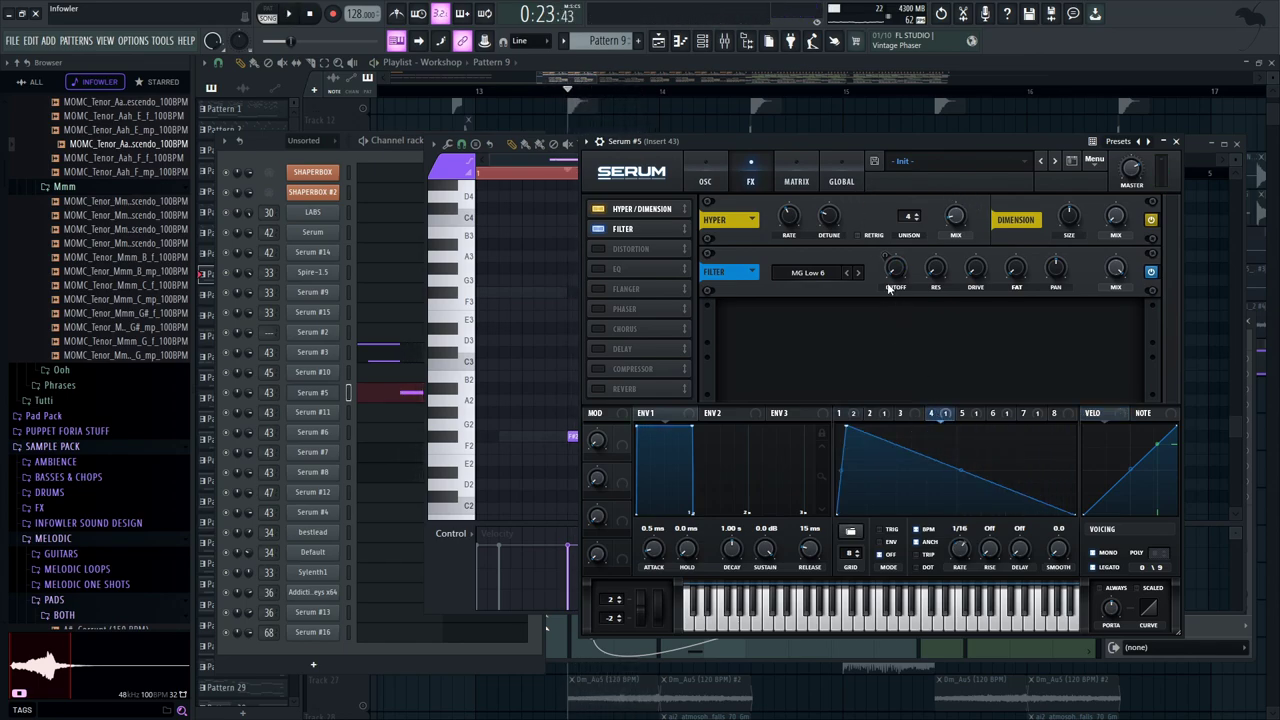
key(space)
key(space)
Listen to Serum #5 and compare the curves and targets of LFO 5 and LFO 6
click(1004, 413)
key(space)
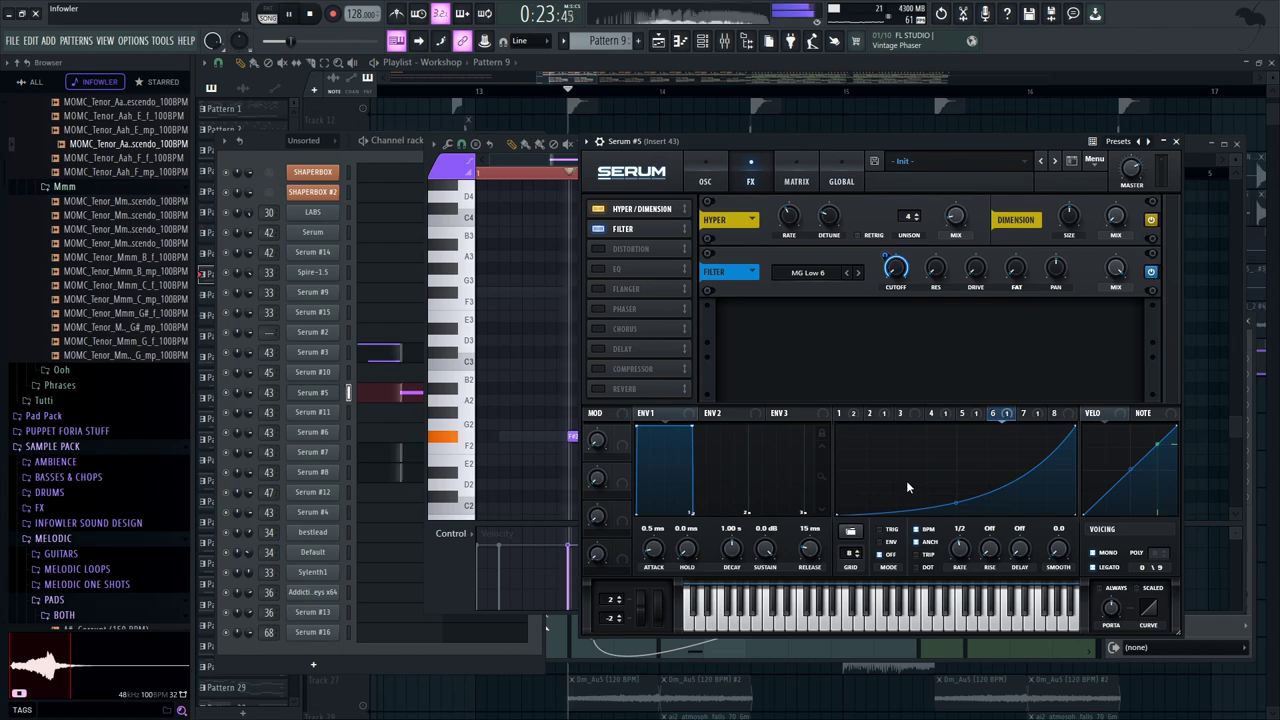
key(space)
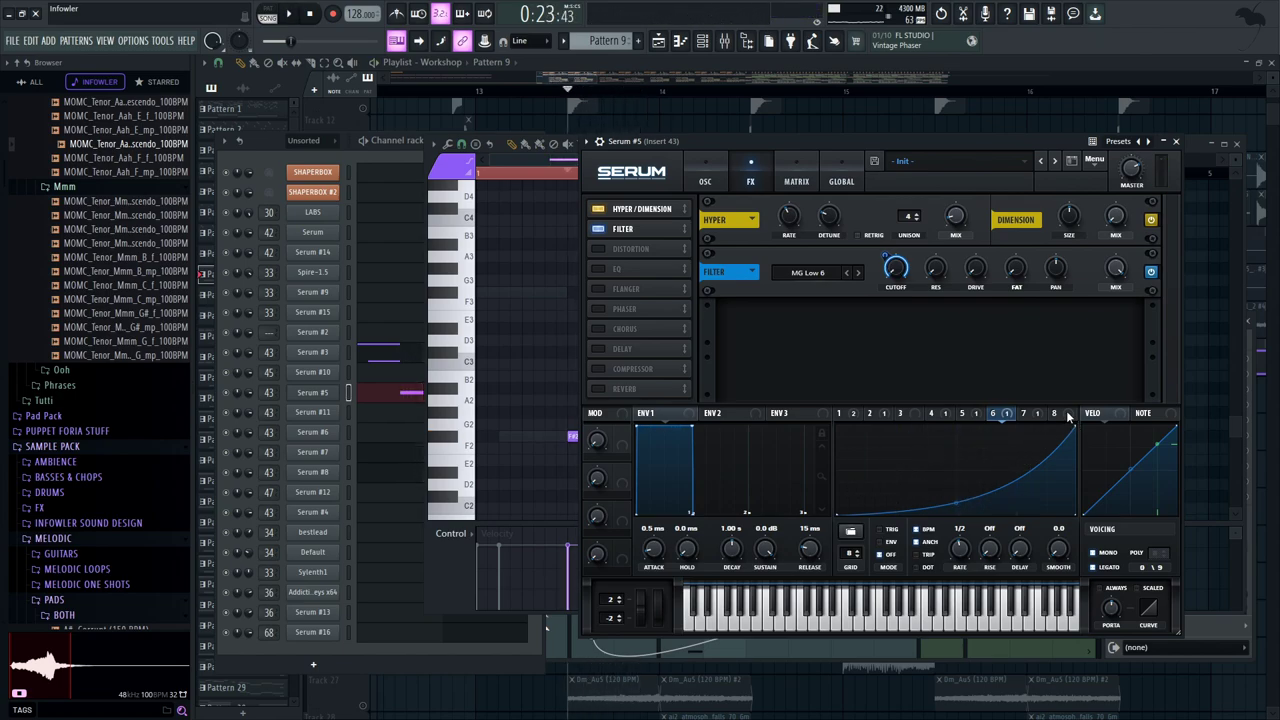
click(977, 415)
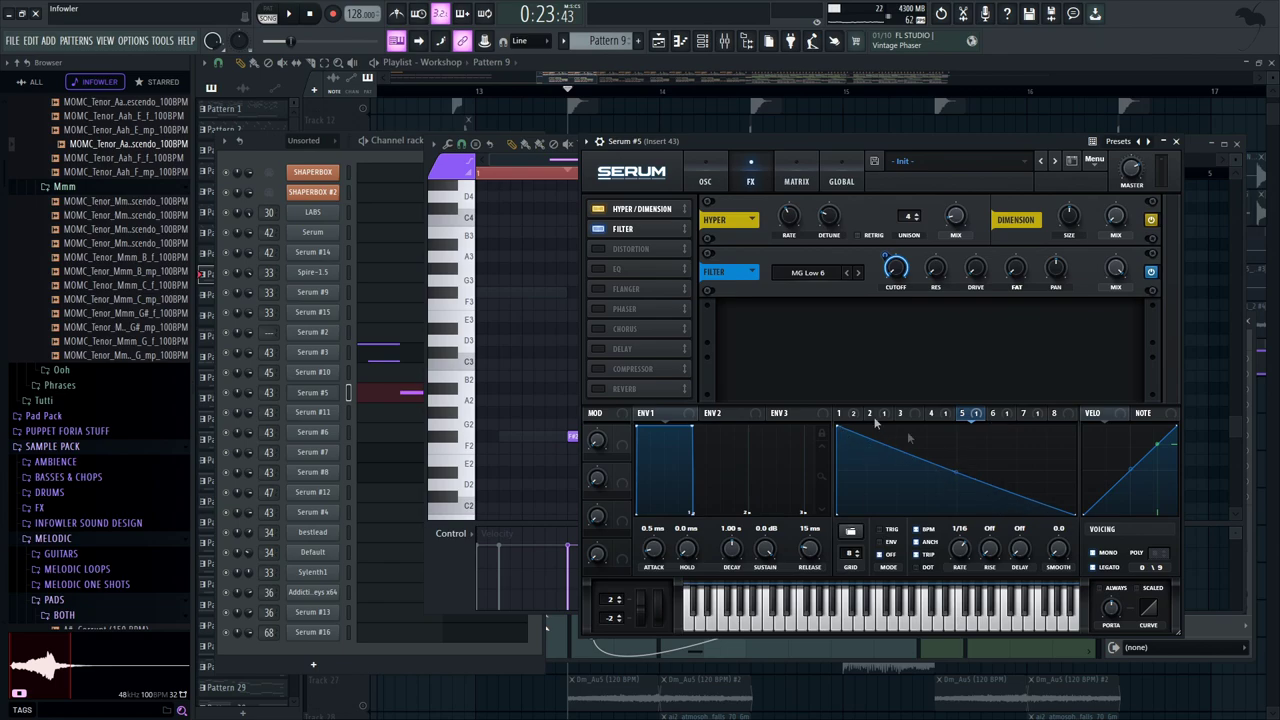
click(1005, 414)
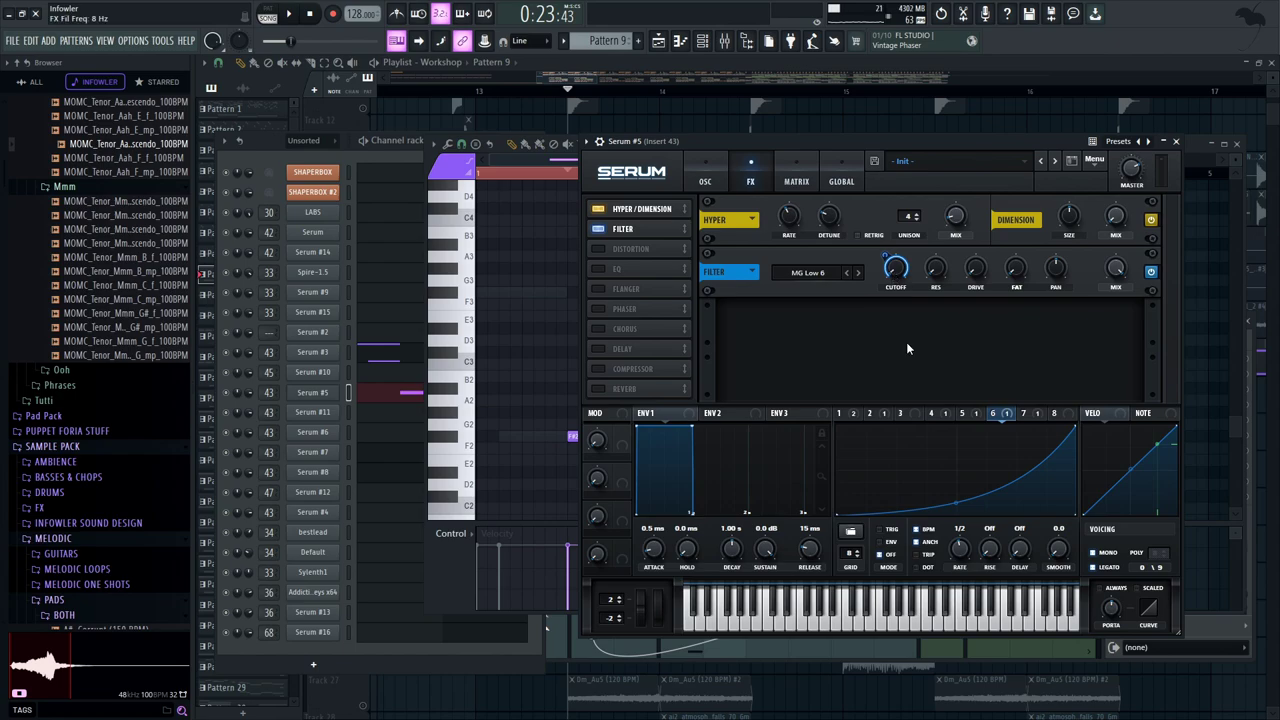
Audition Serum #5 with oscillator B switched off, and switch it back on
click(705, 181)
click(877, 206)
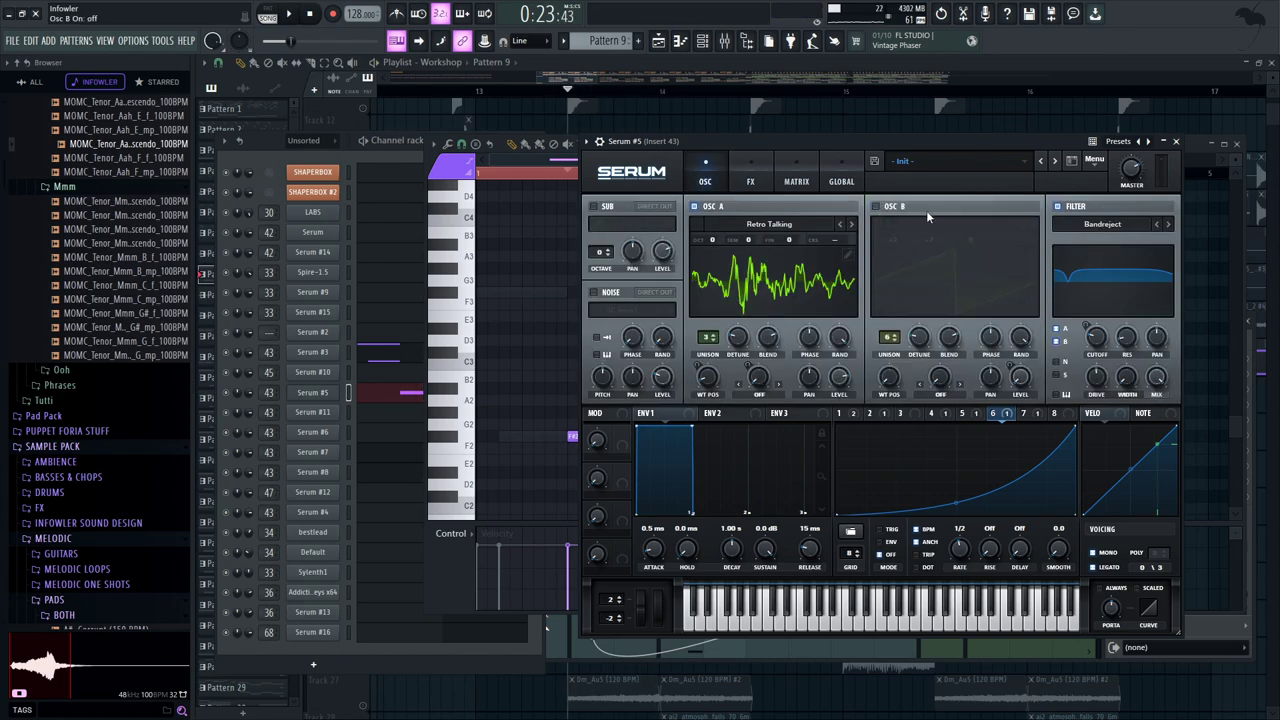
key(space)
key(space)
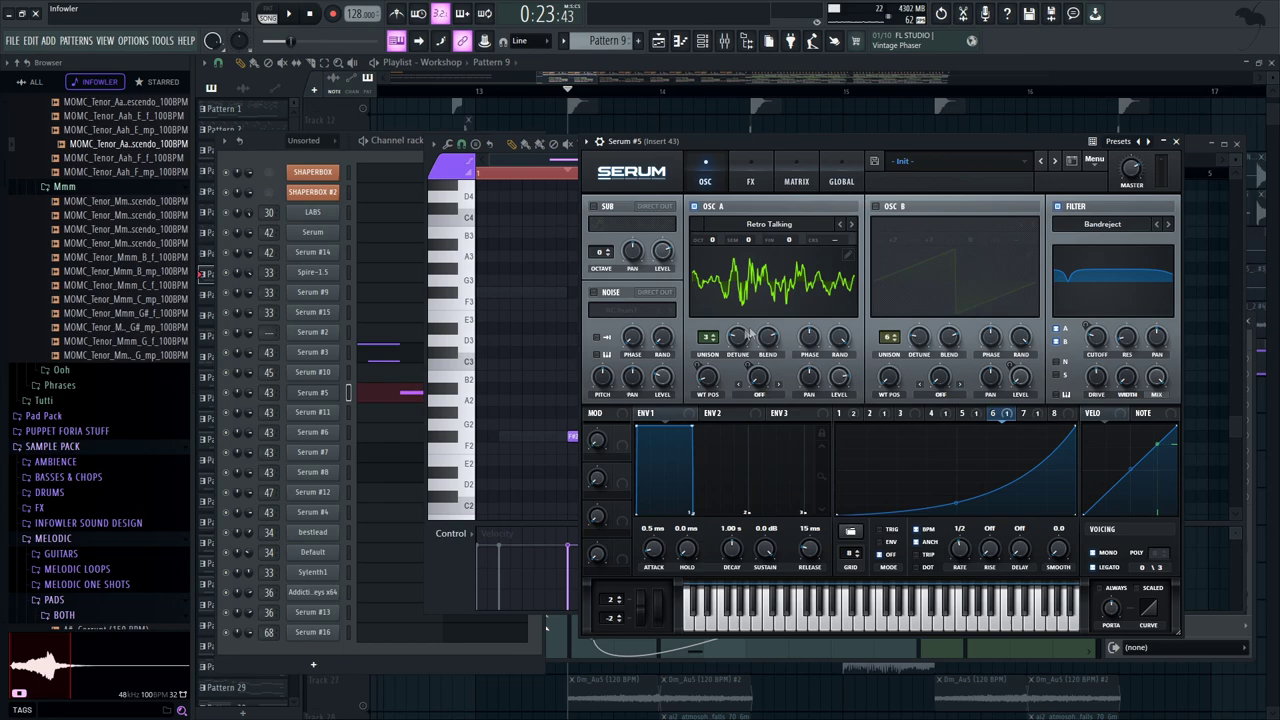
key(space)
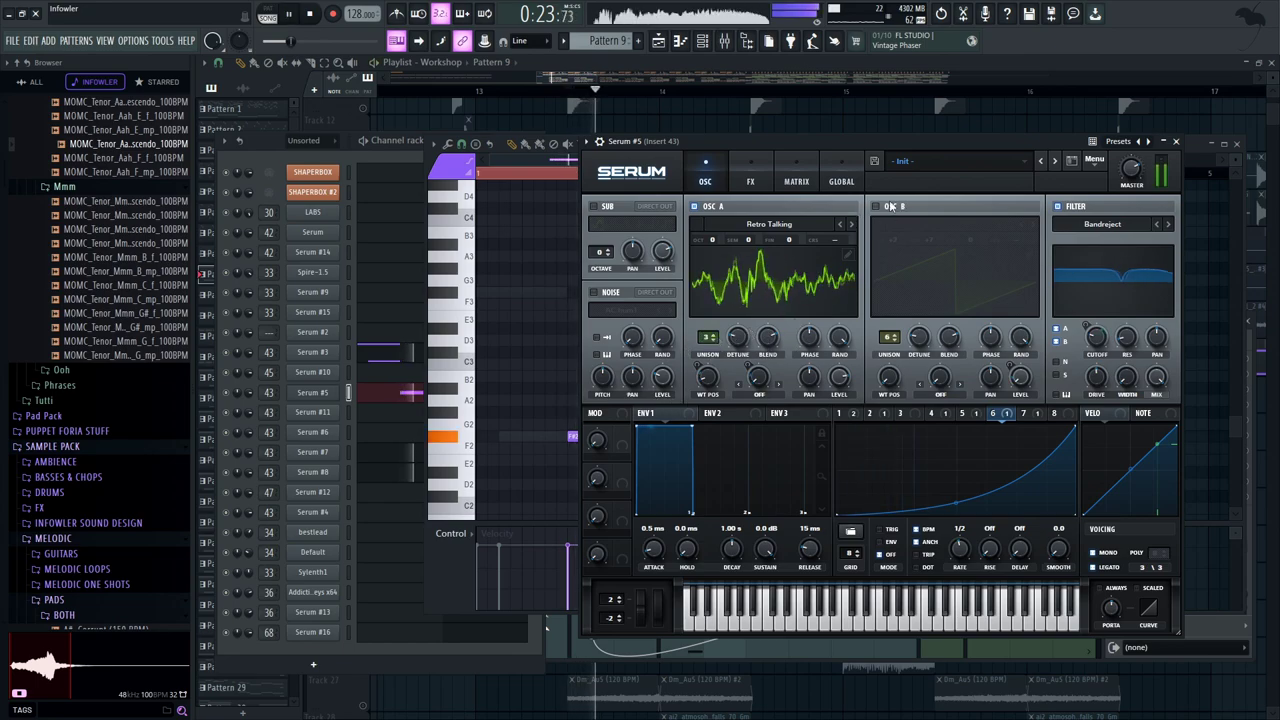
key(space)
click(877, 207)
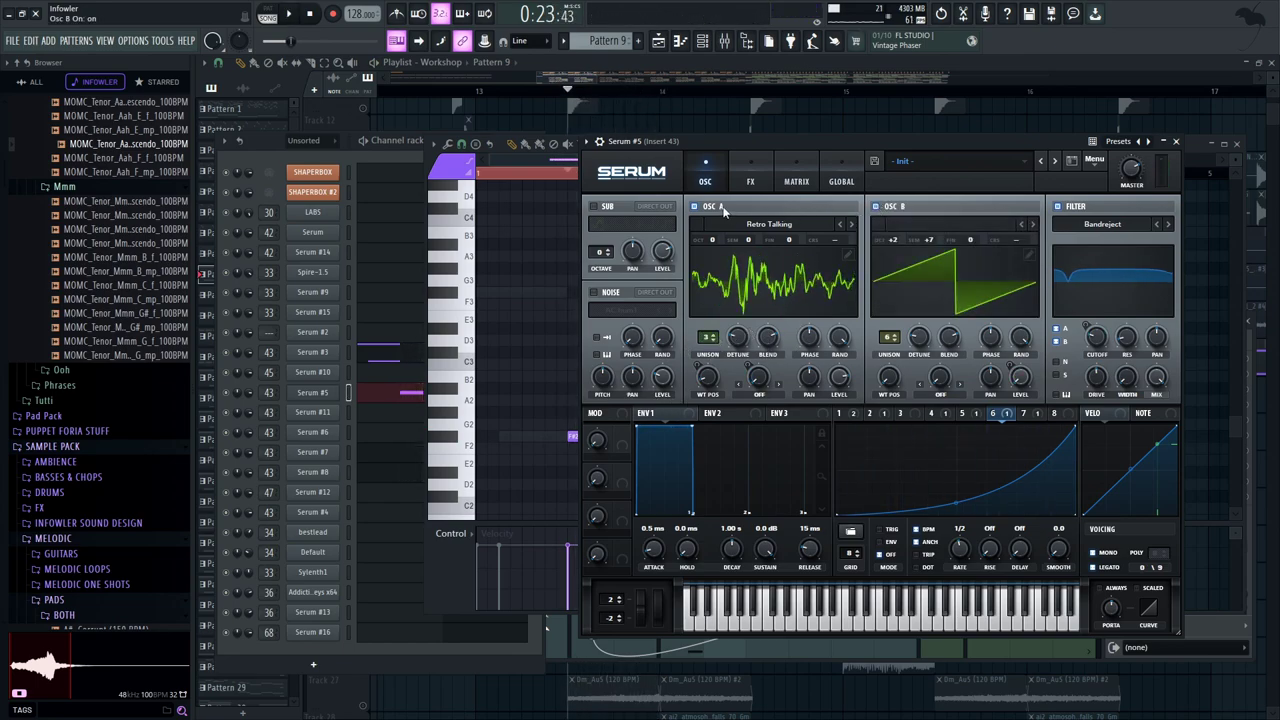
Audition Serum #5 with oscillator A switched off, and switch it back on
click(714, 207)
key(space)
key(space)
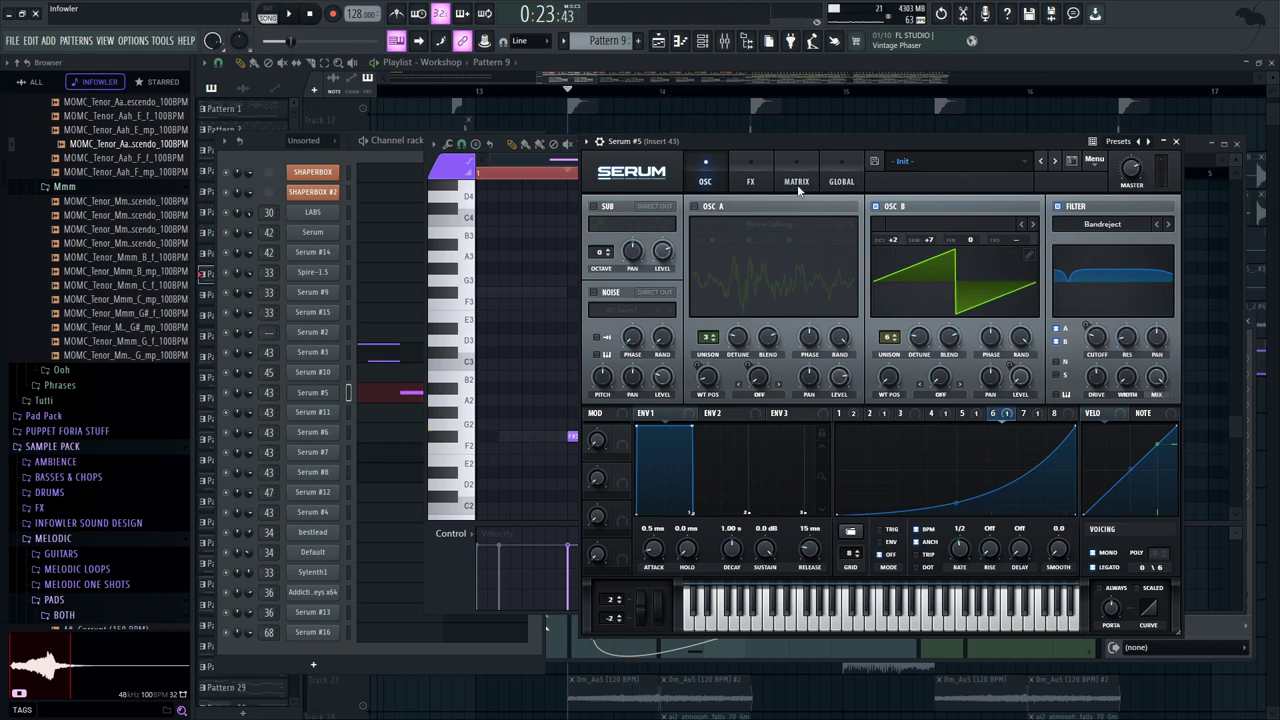
click(726, 207)
drag(779, 143, 765, 142)
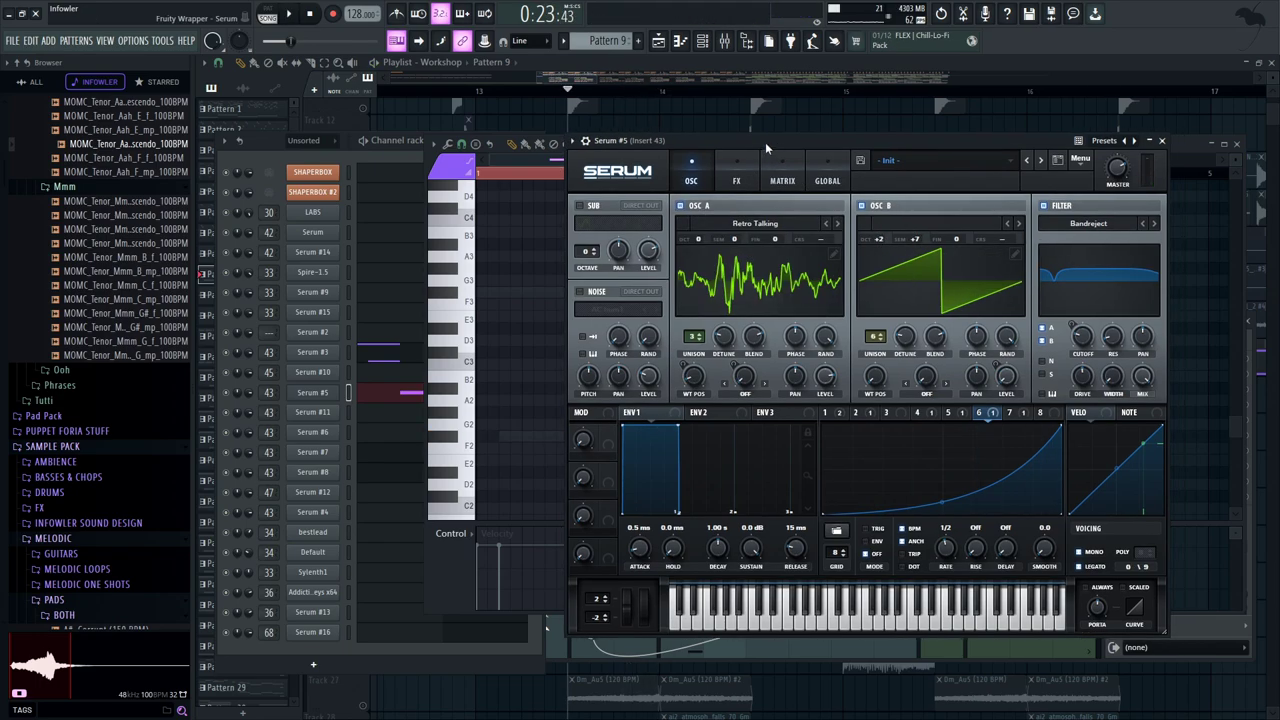
Play Serum #5 while checking what LFO 7, LFO 2, LFO 3 and LFO 1 modulate
click(1011, 411)
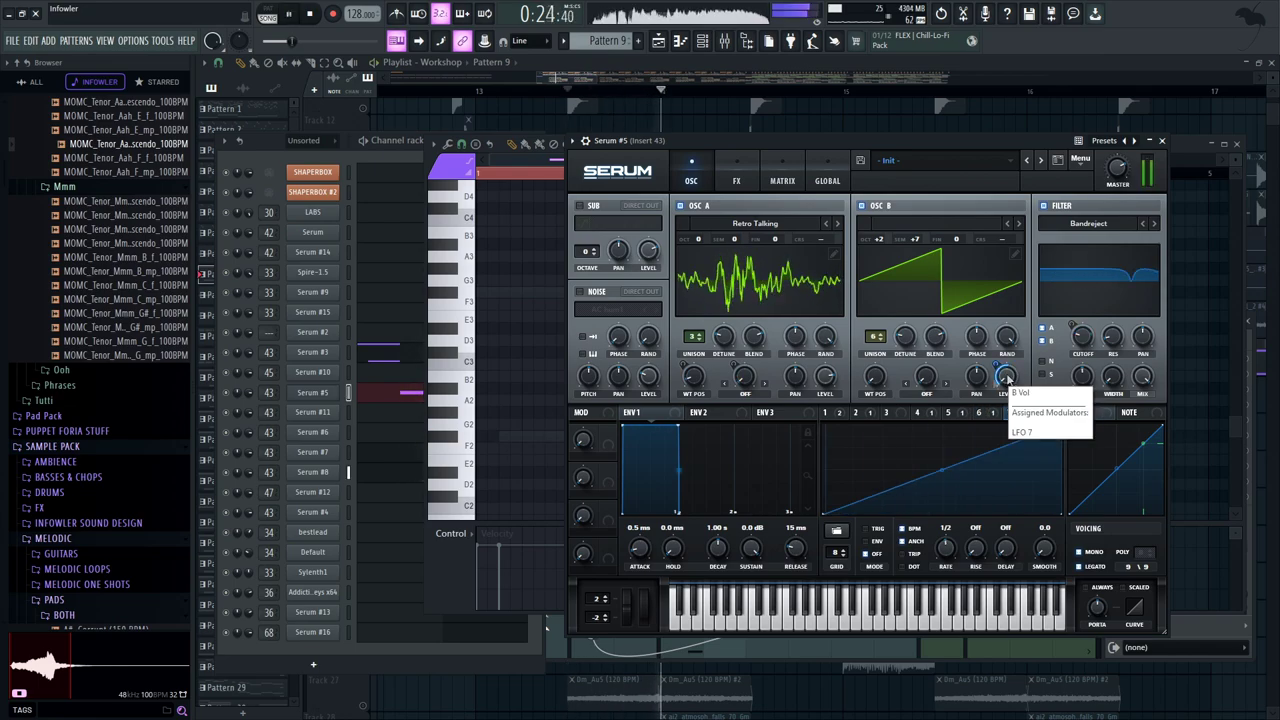
click(856, 413)
click(891, 416)
key(space)
click(836, 414)
key(space)
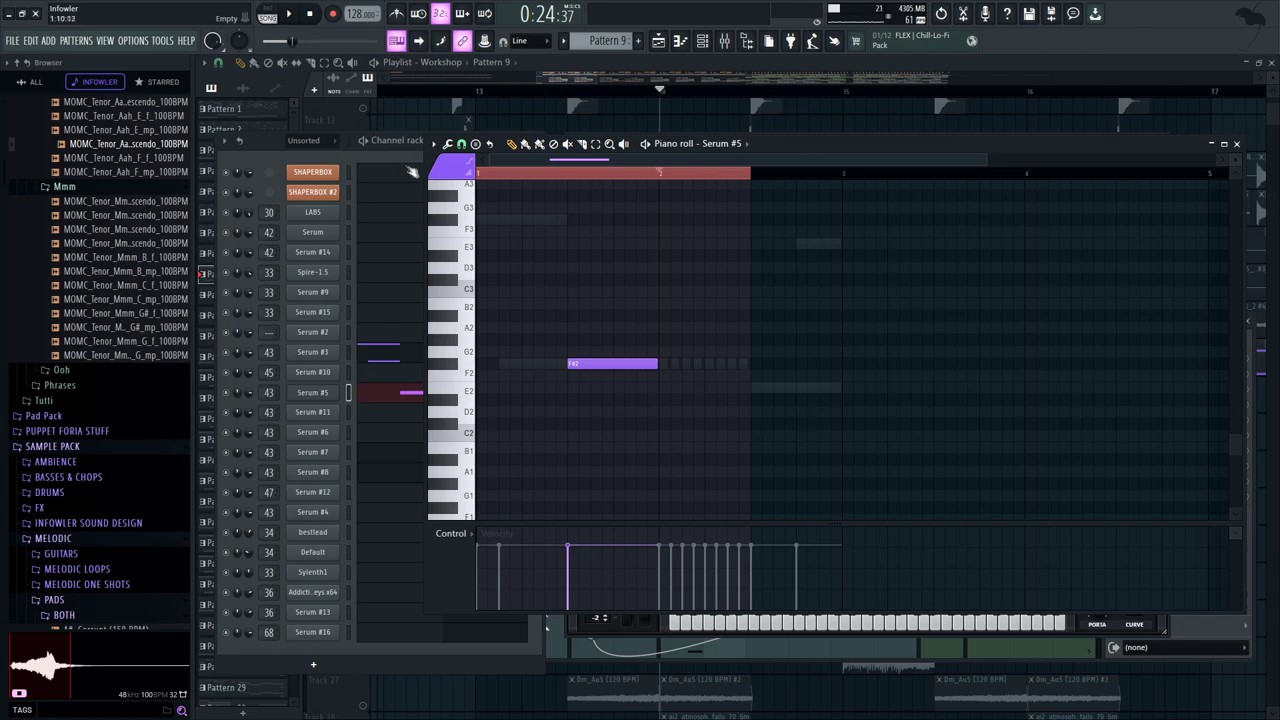
Open the Serum #8 synth, audition it, and view its LFO 1 and effects rack
click(387, 152)
key(space)
click(312, 472)
key(space)
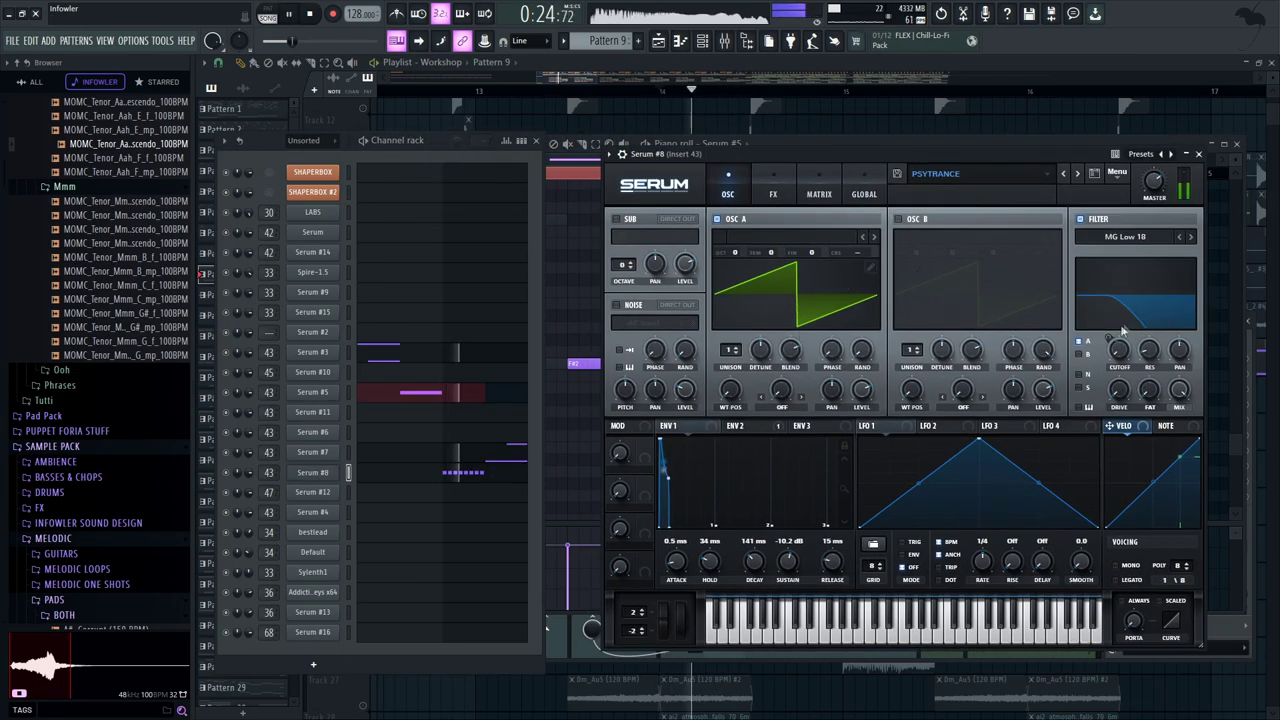
click(876, 427)
click(770, 193)
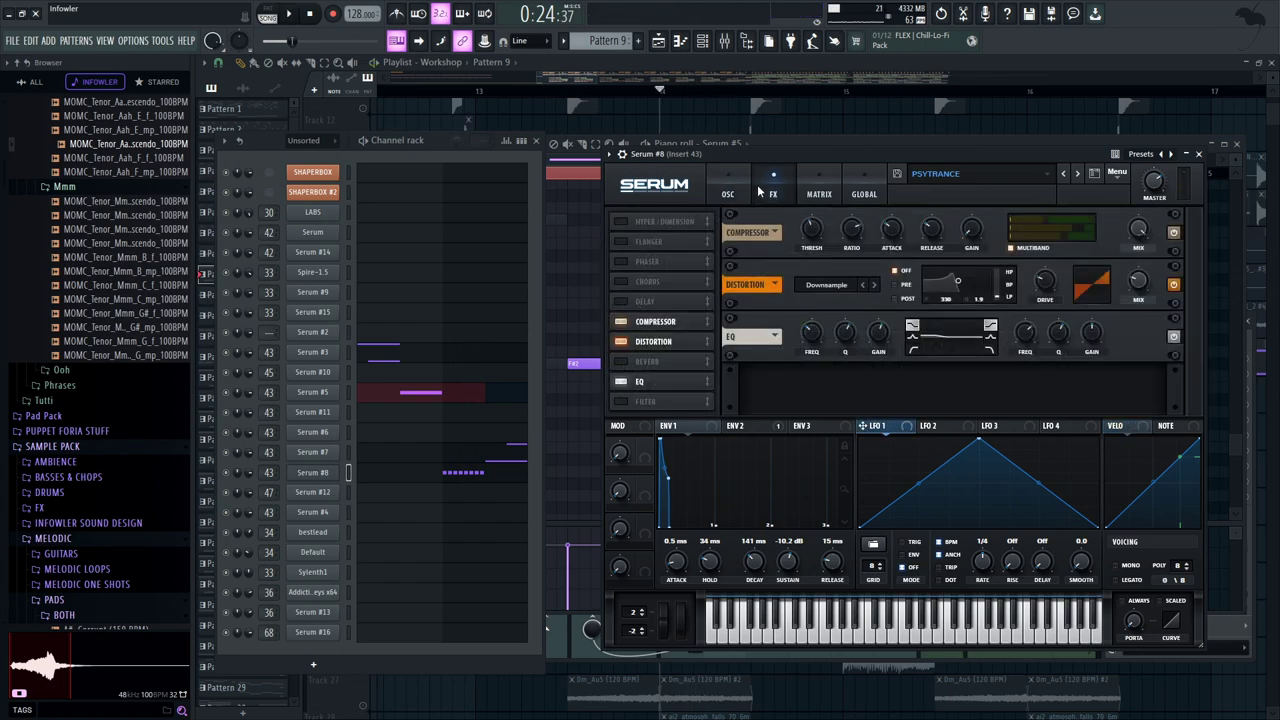
Compare Serum #8's sound by switching its distortion, compressor and EQ off and back on one at a time
click(619, 341)
click(619, 341)
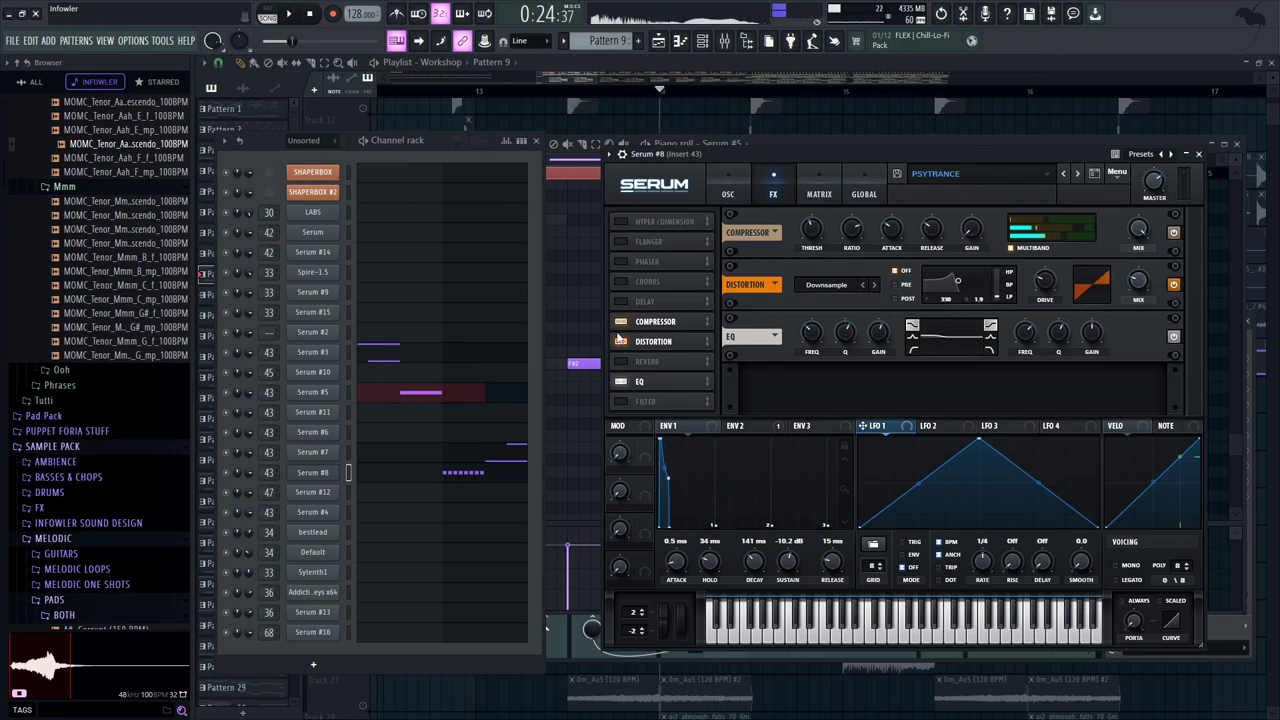
click(619, 321)
click(619, 321)
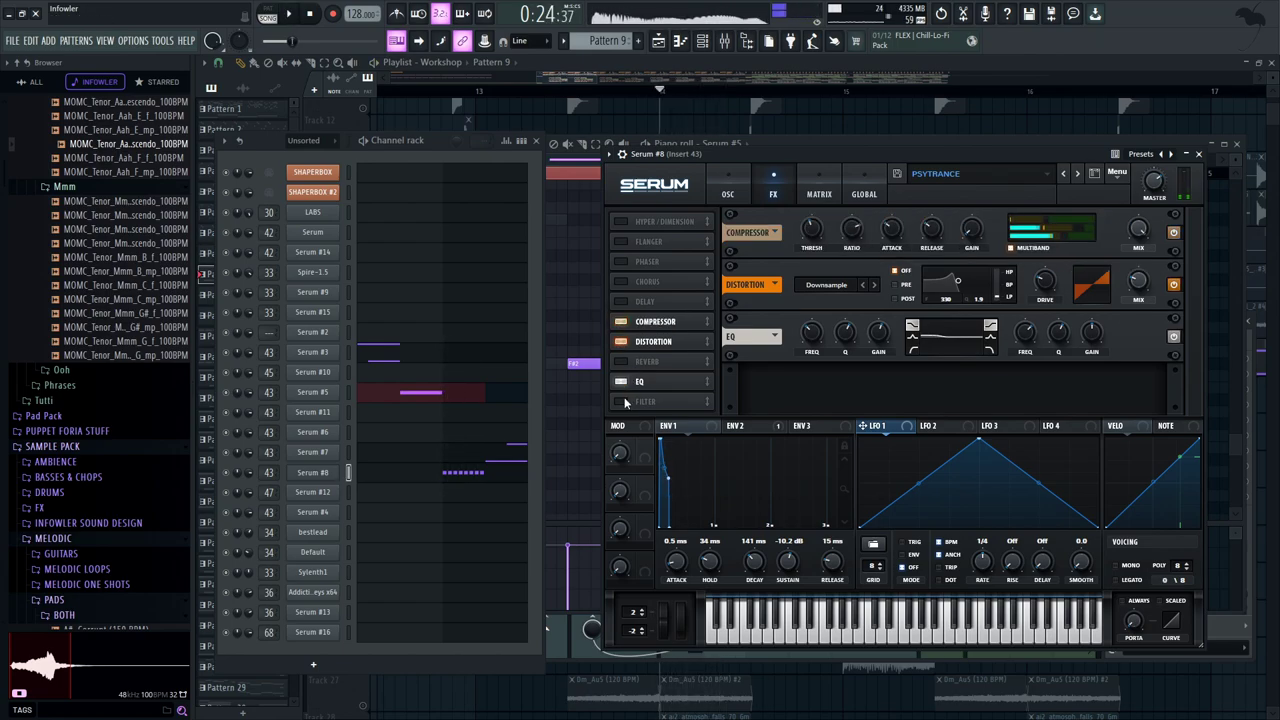
click(619, 381)
click(619, 381)
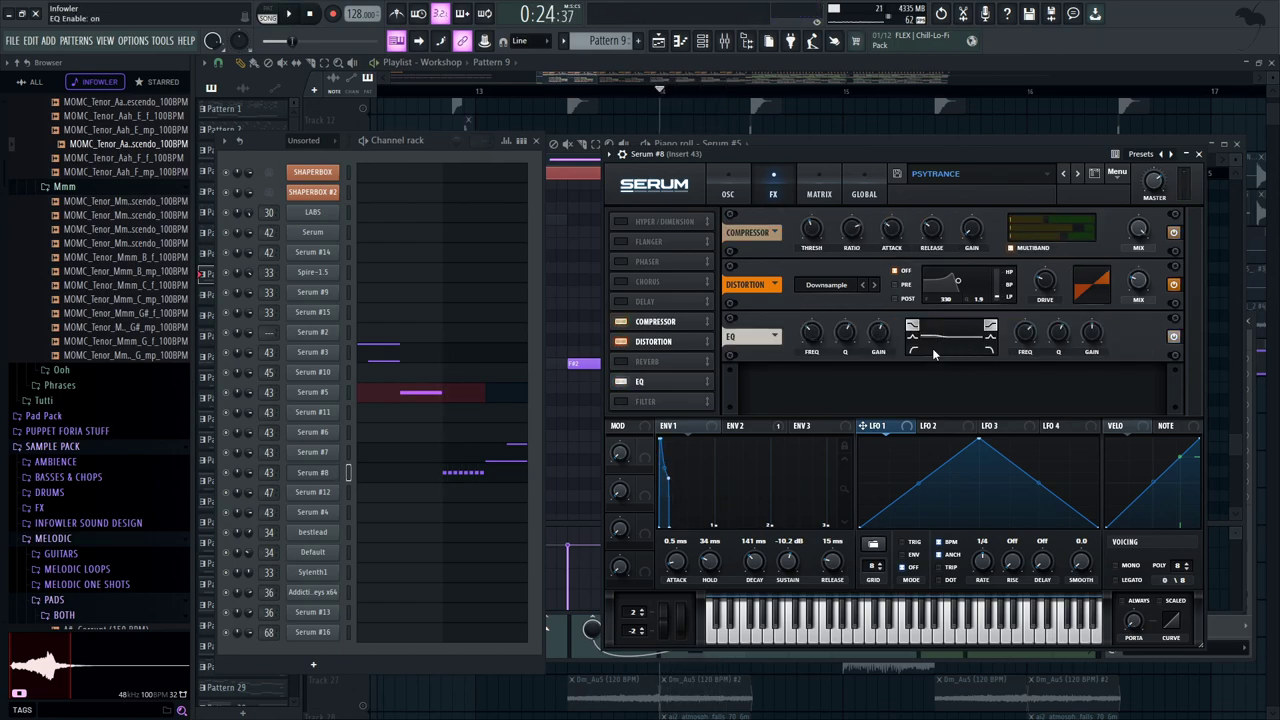
View Serum #8's oscillators and the effects on its mixer insert 43 while auditioning the bass
click(728, 190)
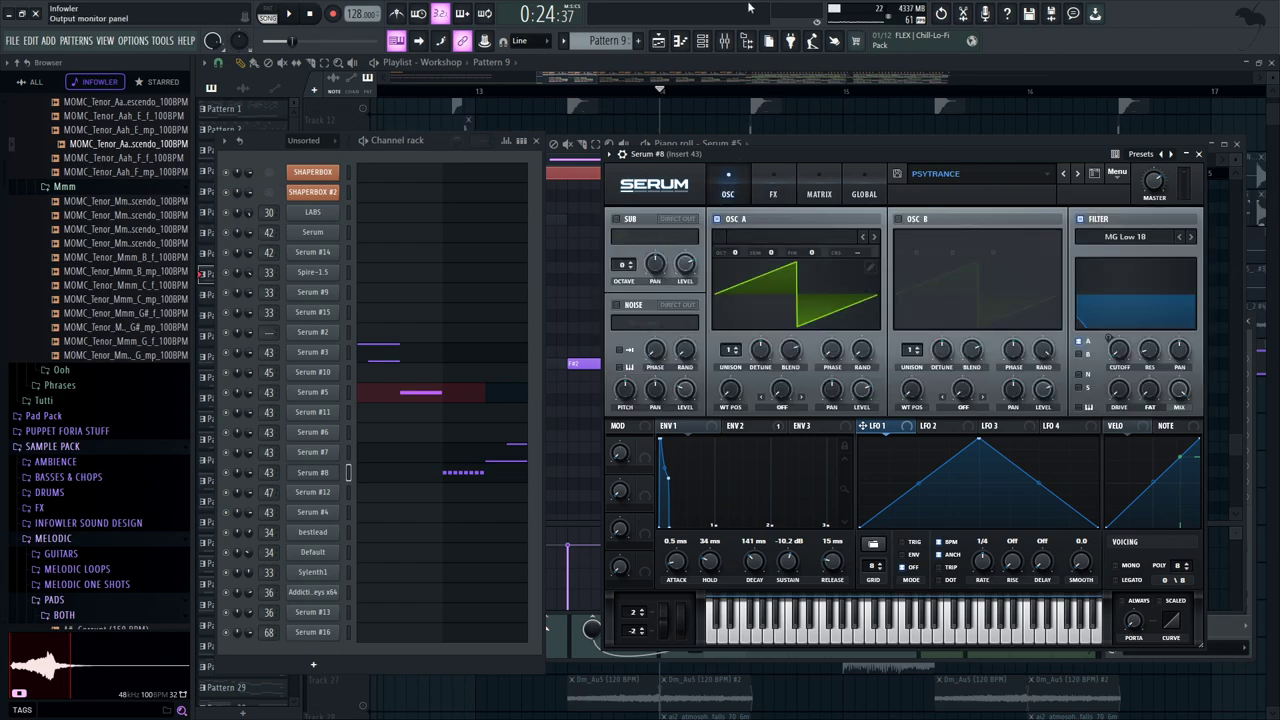
click(722, 40)
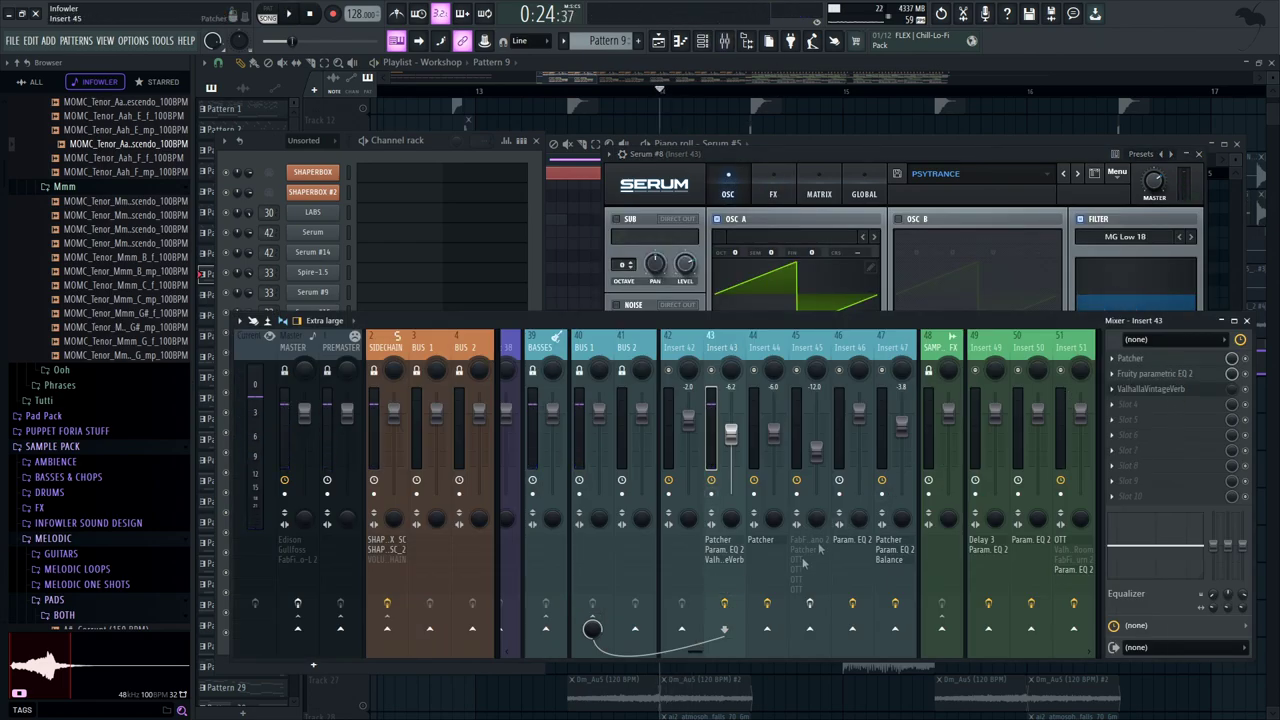
key(space)
key(space)
click(730, 608)
key(space)
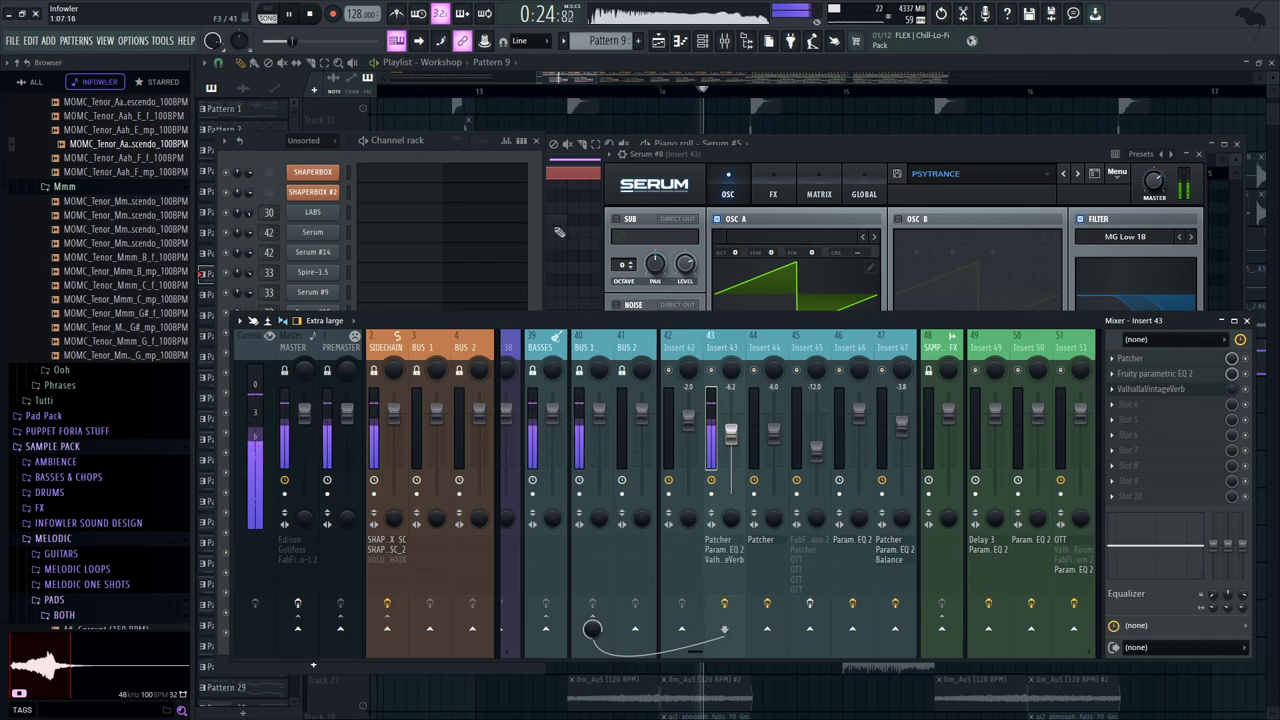
click(587, 242)
key(space)
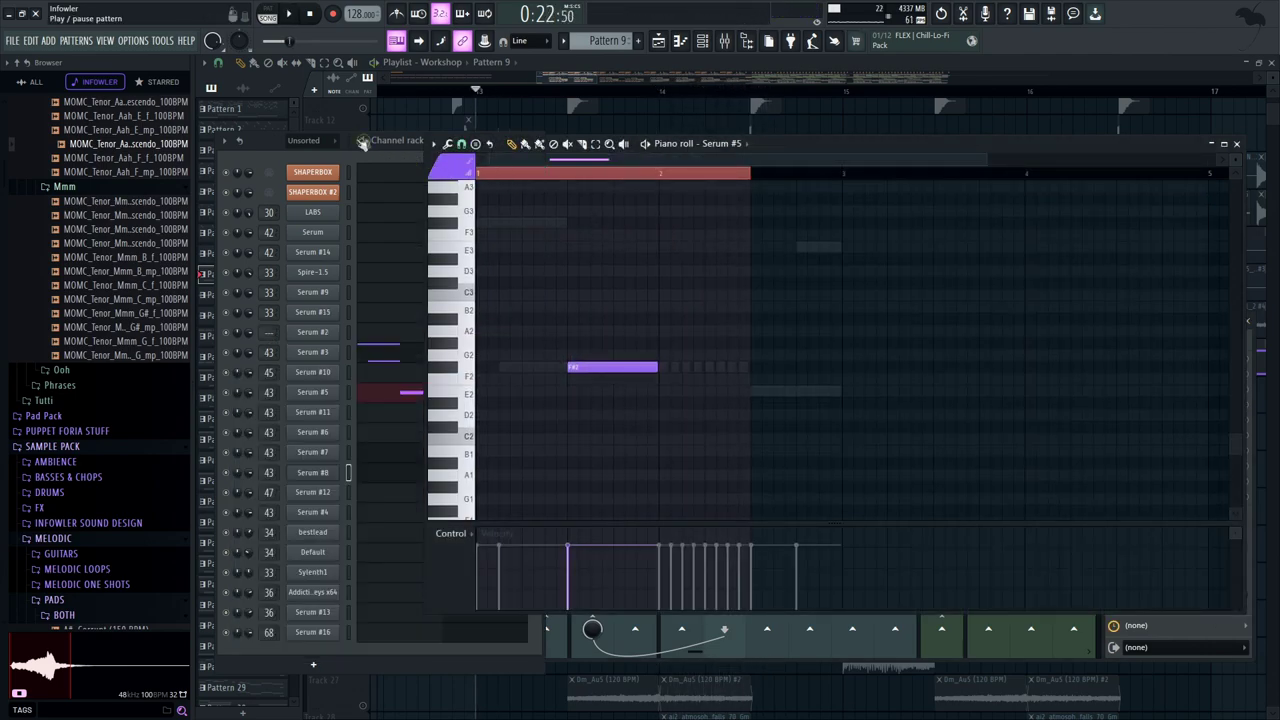
Return to the Playlist and audition the bass clips on Tracks 17 and 18 from bar 13
click(362, 141)
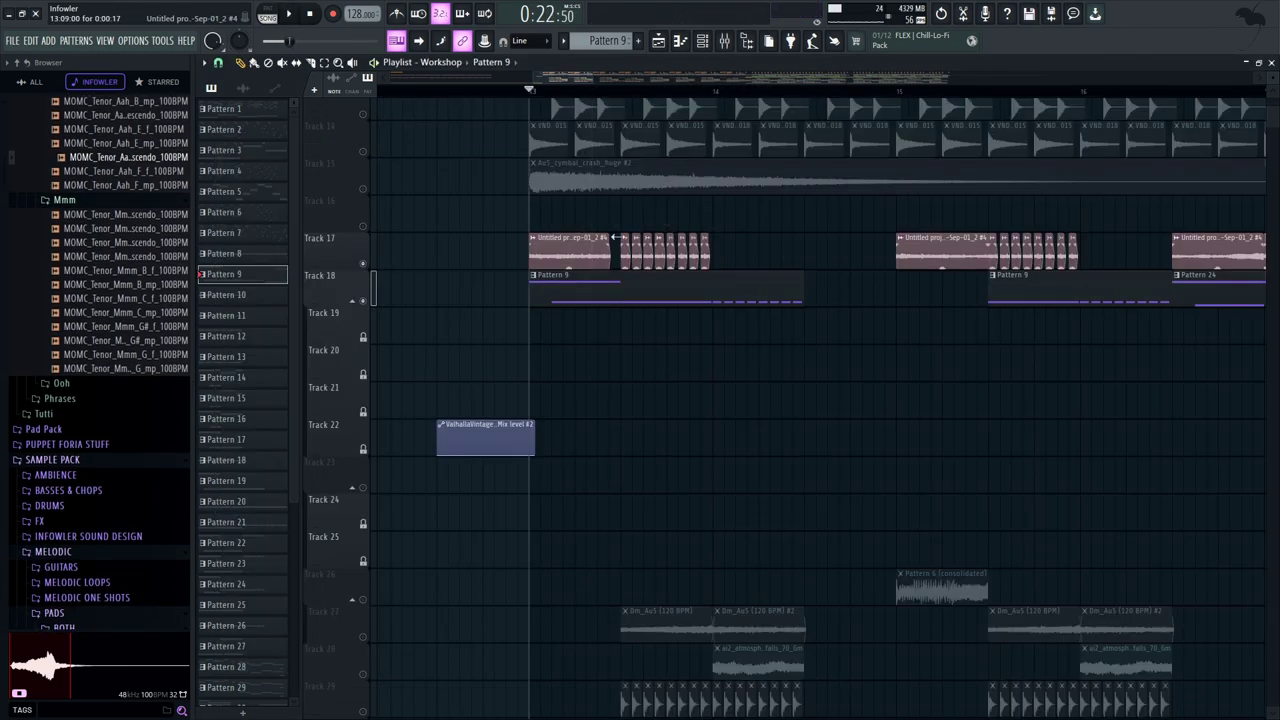
key(space)
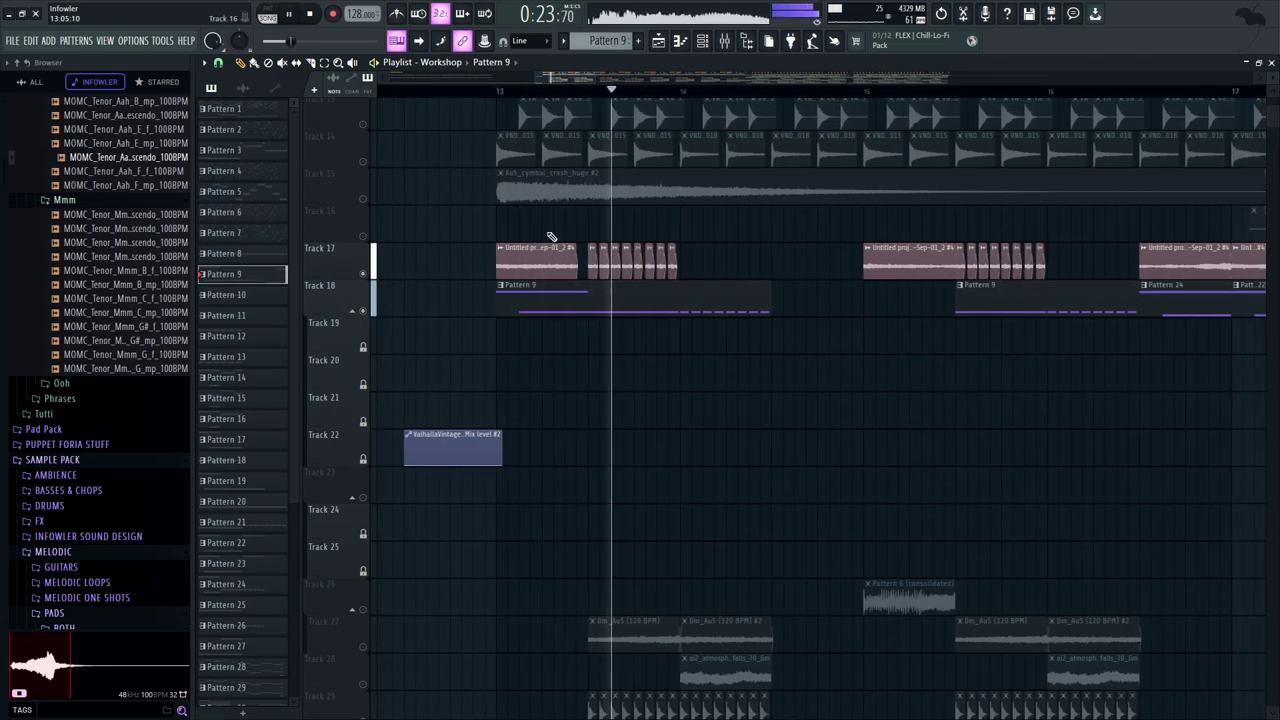
key(space)
Solo Track 27 and audition its Dm_Au5 (120 BPM) clips from the middle of bar 13
scroll(634, 209, down, 6)
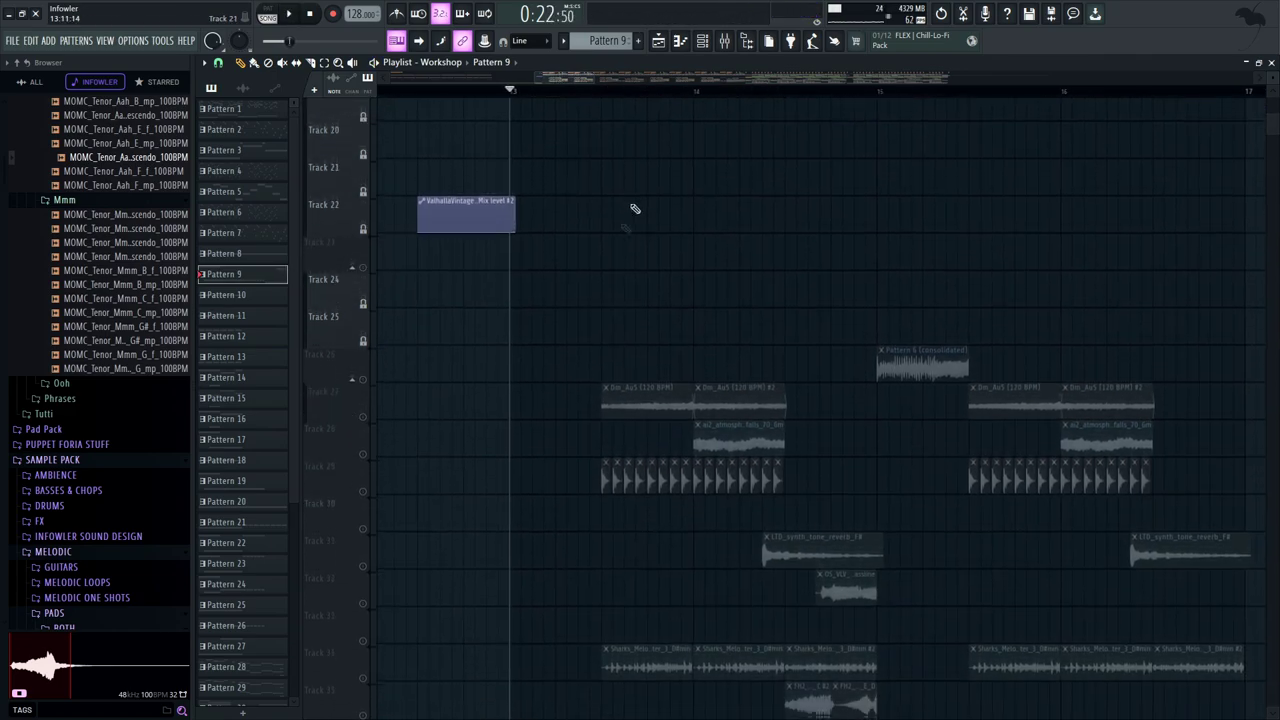
click(362, 317)
click(609, 91)
drag(678, 210, 654, 251)
key(space)
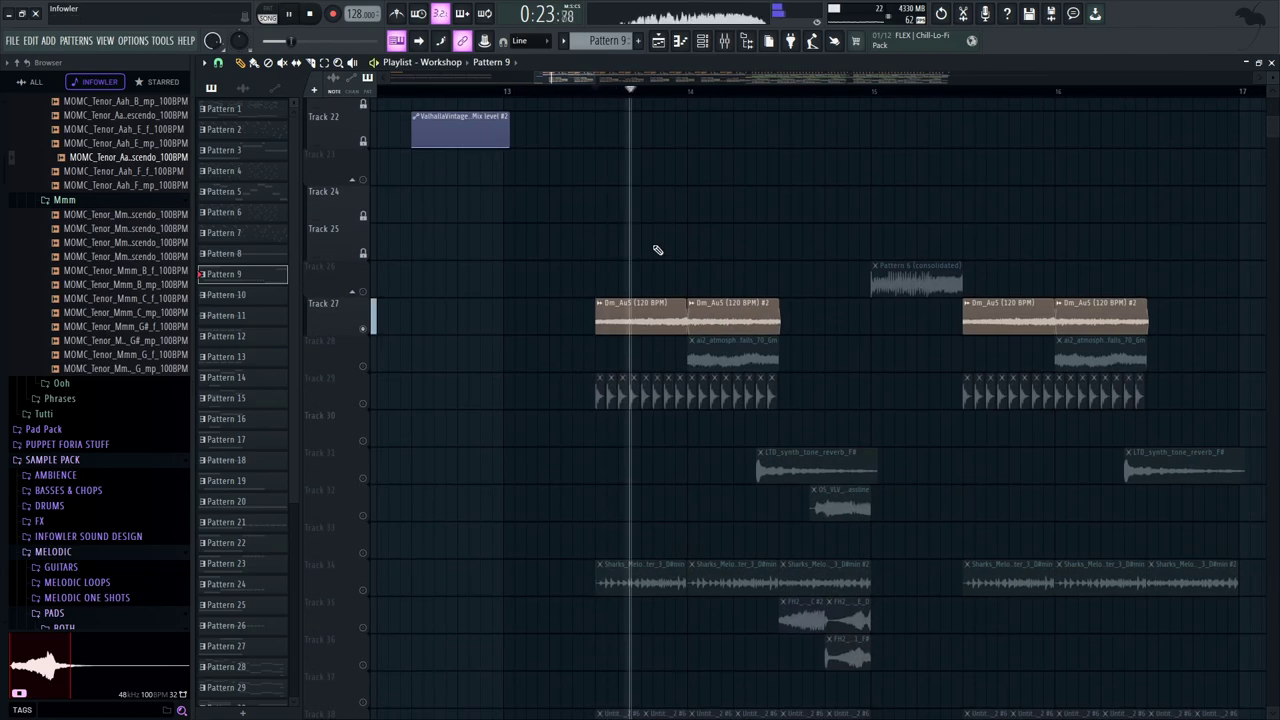
Unmute Track 28 and view the sample settings of its ai2_atmosphere_loop_falls_70_Gm clip
click(363, 367)
key(space)
double_click(731, 361)
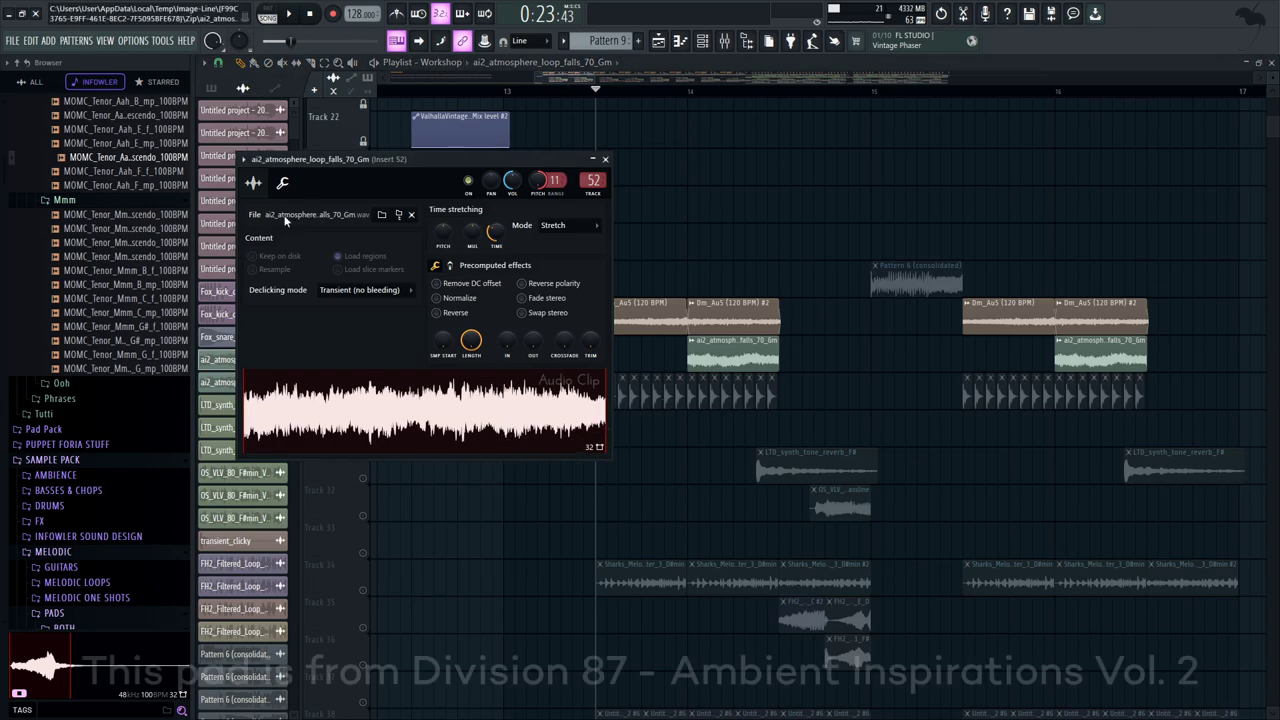
Audition Track 28's atmosphere loop from bar 14 with Track 27 muted
click(688, 92)
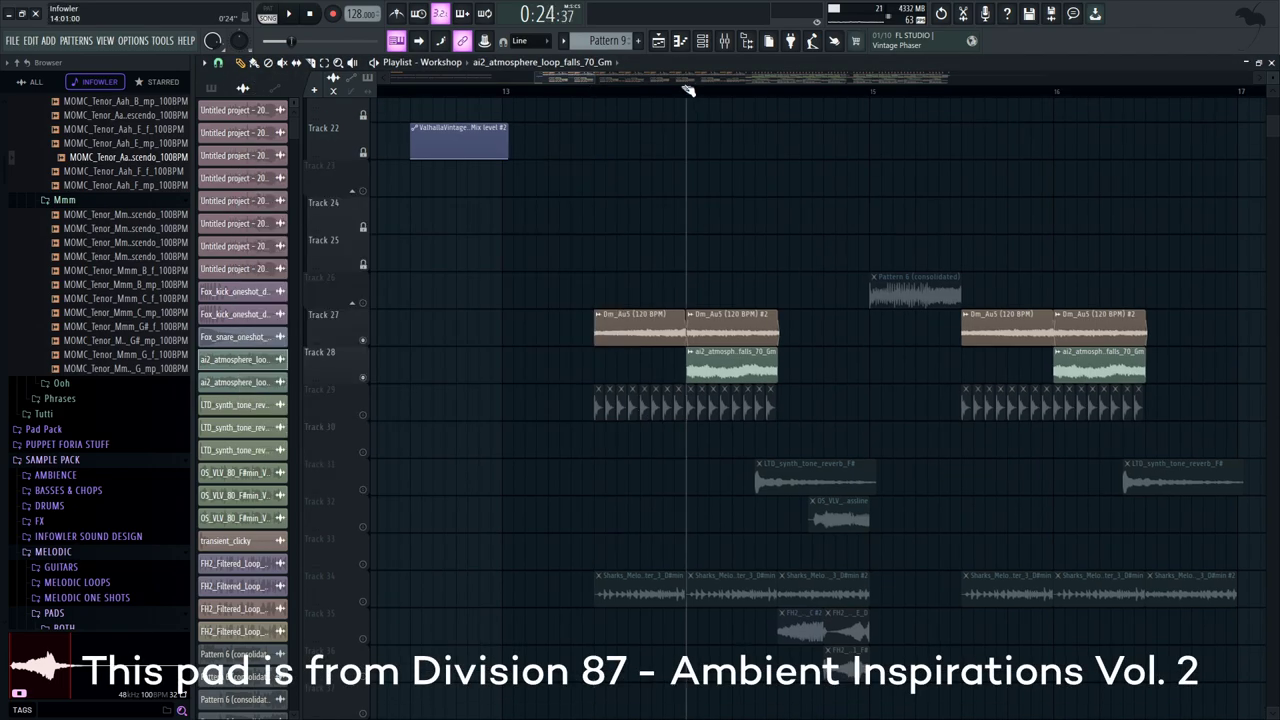
drag(789, 230, 802, 153)
key(space)
click(363, 252)
key(space)
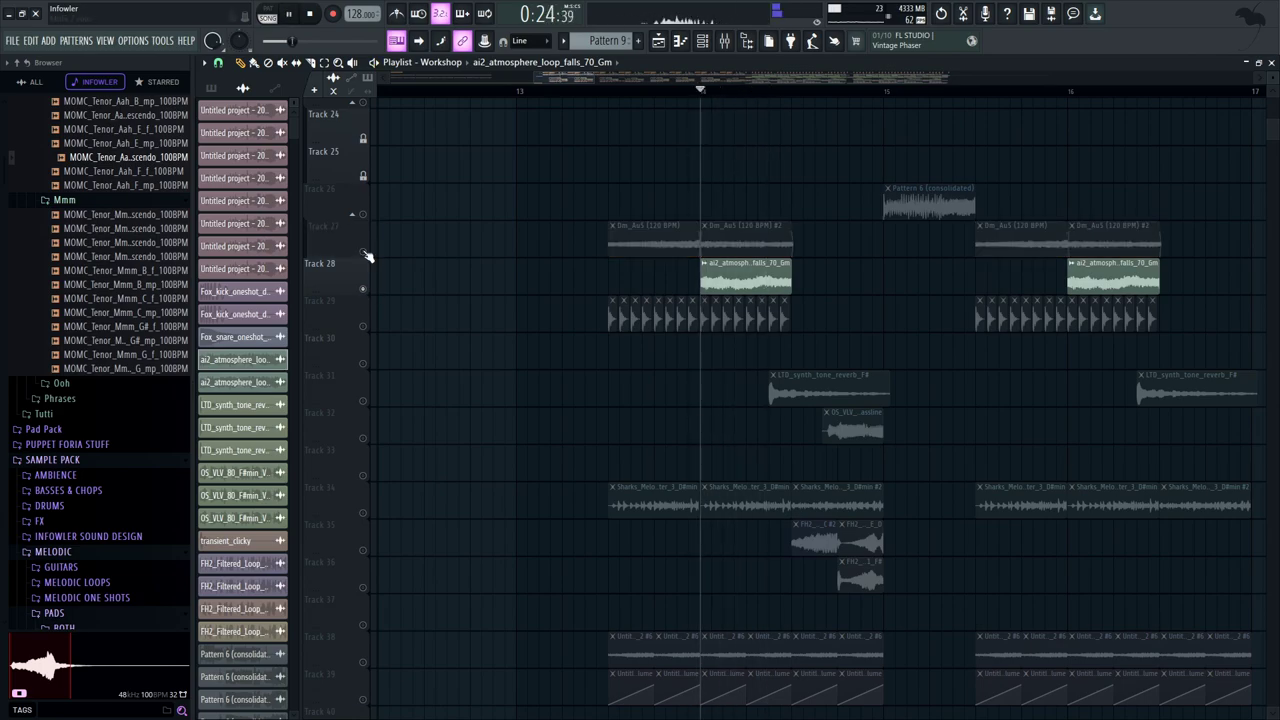
View the Dm_Au5 (120 BPM) #2 clip's sample settings and the Fruity parametric EQ 2 on its mixer insert 52
double_click(746, 226)
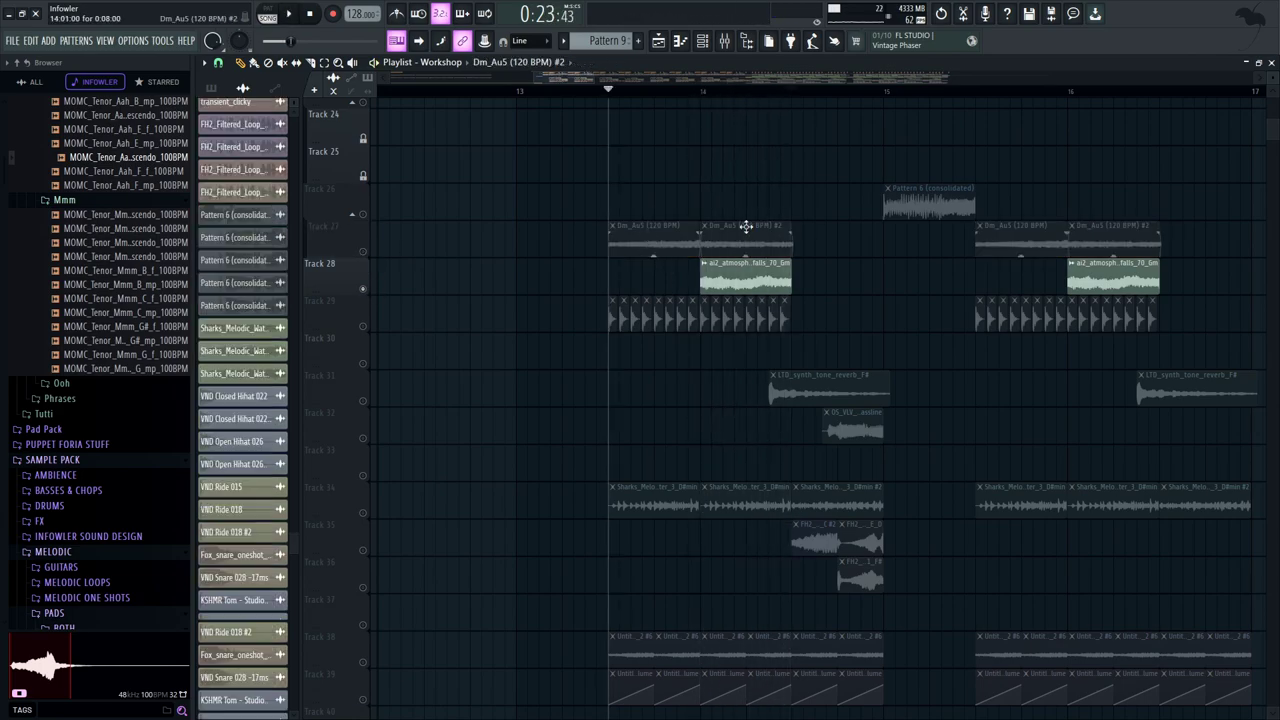
click(729, 42)
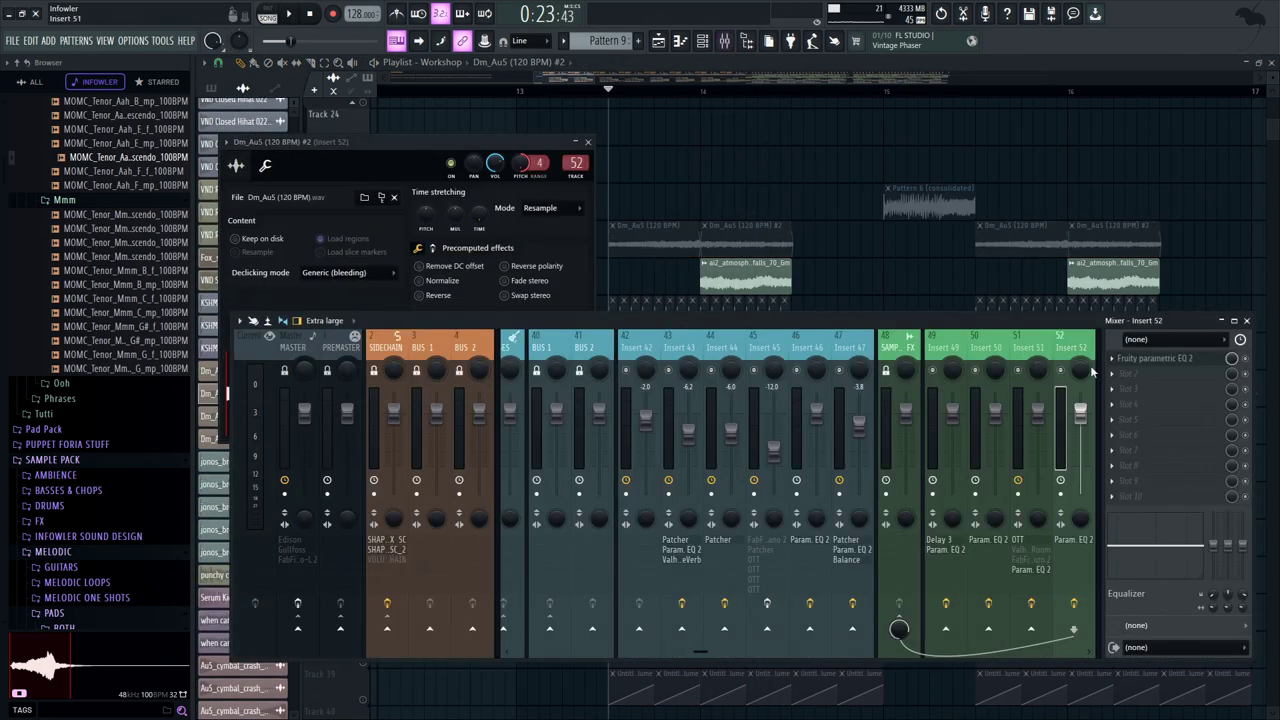
click(1190, 366)
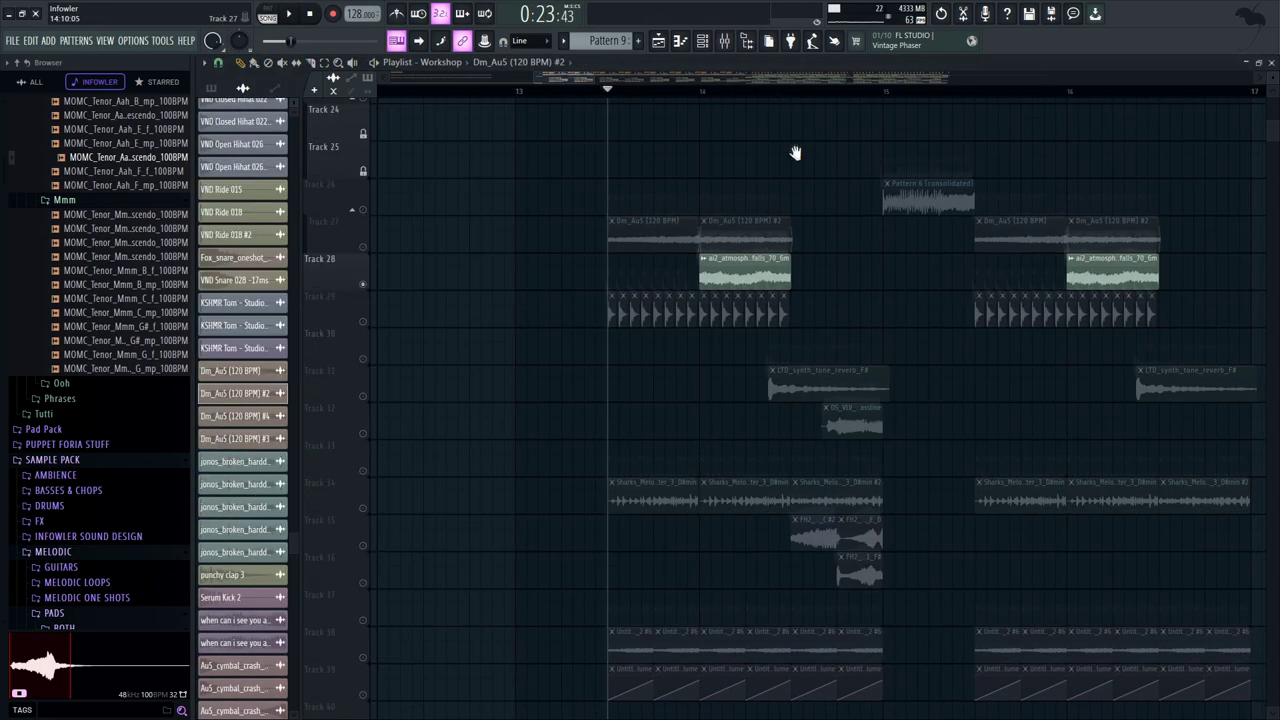
Inspect and audition the transient_clicky clips on Track 29 and the Sharks melodic loop on Track 34
double_click(601, 240)
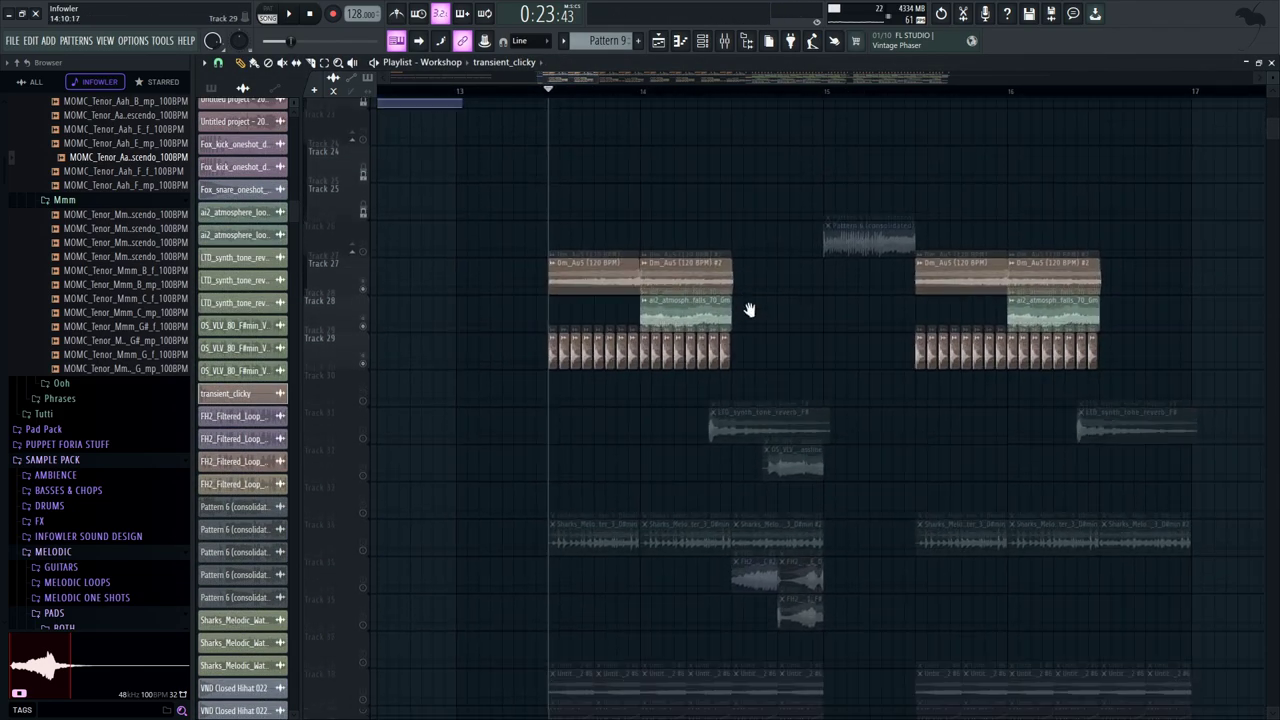
key(space)
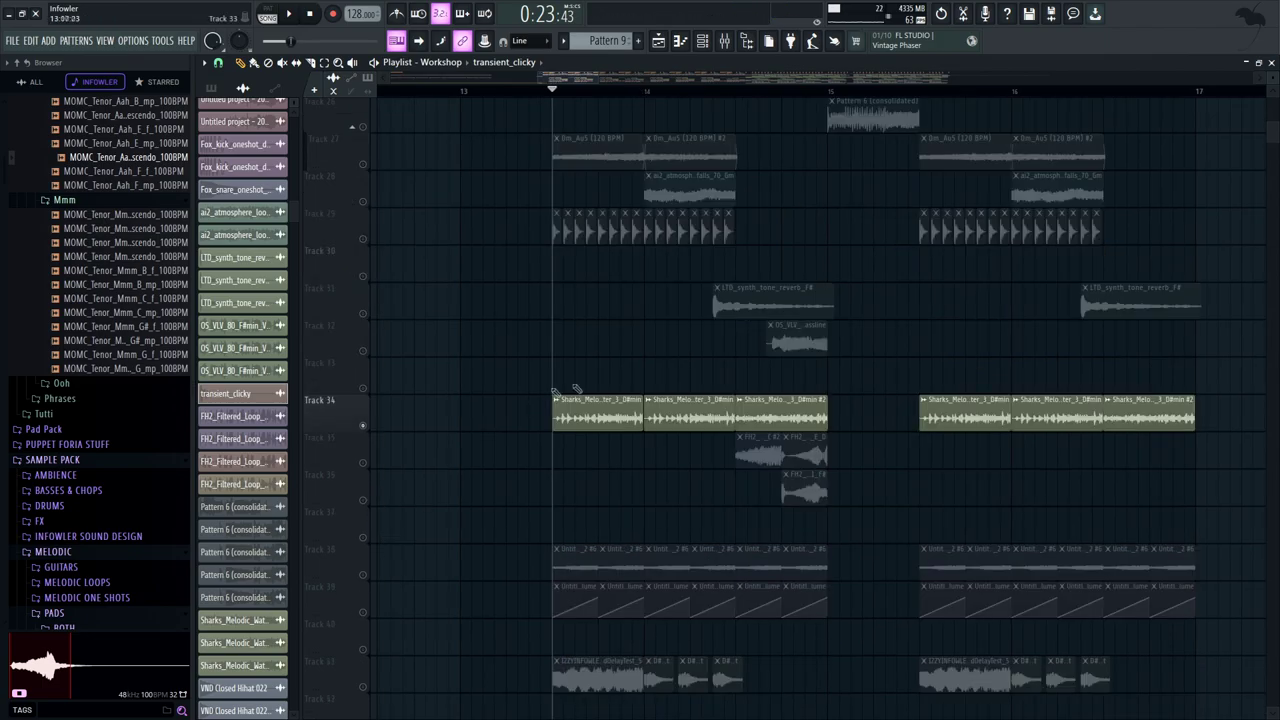
double_click(607, 421)
drag(711, 340, 768, 429)
key(space)
drag(606, 351, 569, 228)
drag(580, 280, 580, 266)
key(space)
Solo Track 38 with its volume automation on Track 39, audition them, and view the audio clip's settings
right_click(366, 477)
click(365, 514)
drag(661, 389, 641, 355)
key(space)
click(630, 435)
double_click(630, 435)
key(space)
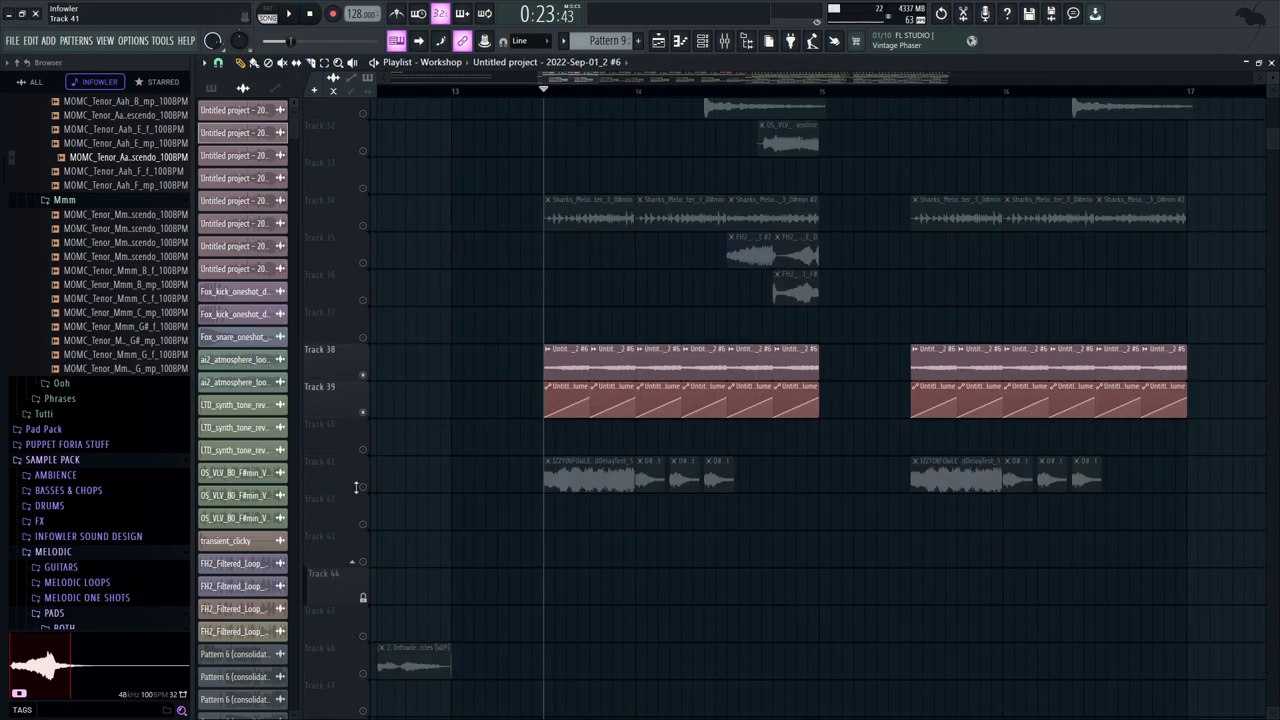
Solo Track 41 and open the sample settings of its IZZYINFOWLER_MultibandDelayTest_5 clip
right_click(357, 486)
click(348, 482)
right_click(365, 487)
drag(584, 480, 595, 436)
double_click(595, 436)
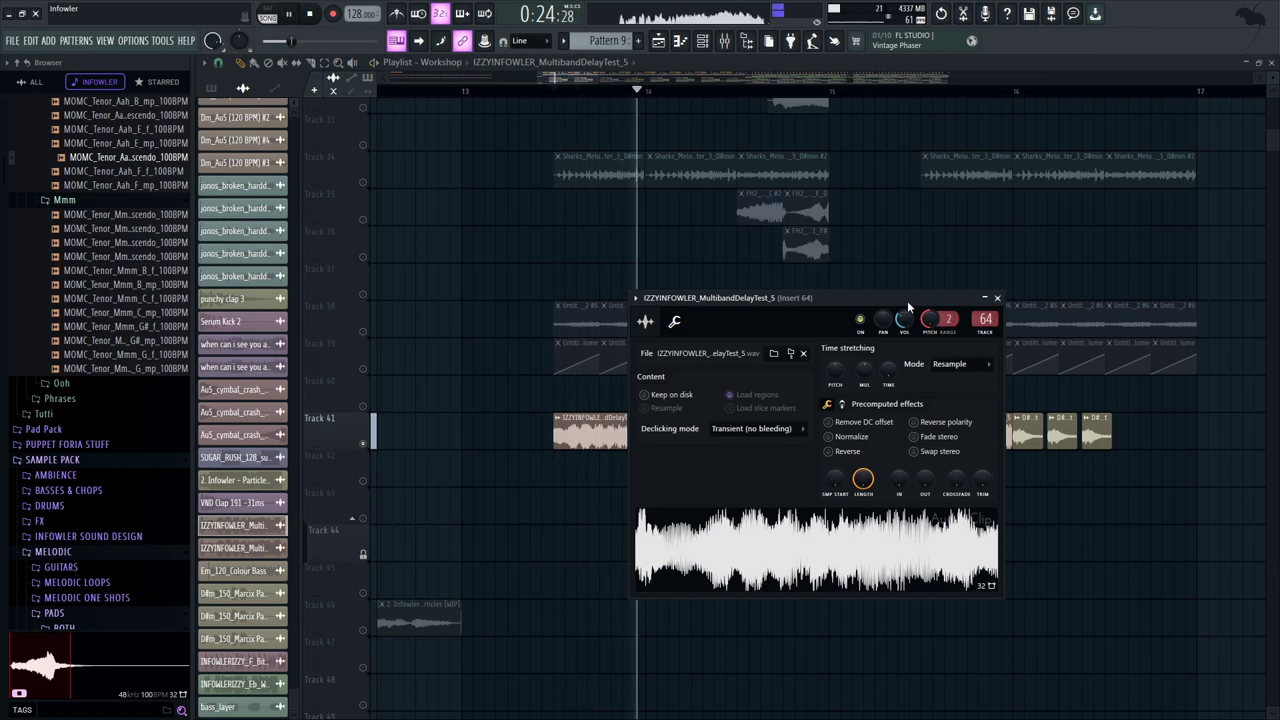
View the effects on mixer insert 64 while auditioning the multiband delay clip
drag(907, 300, 890, 272)
click(726, 41)
key(space)
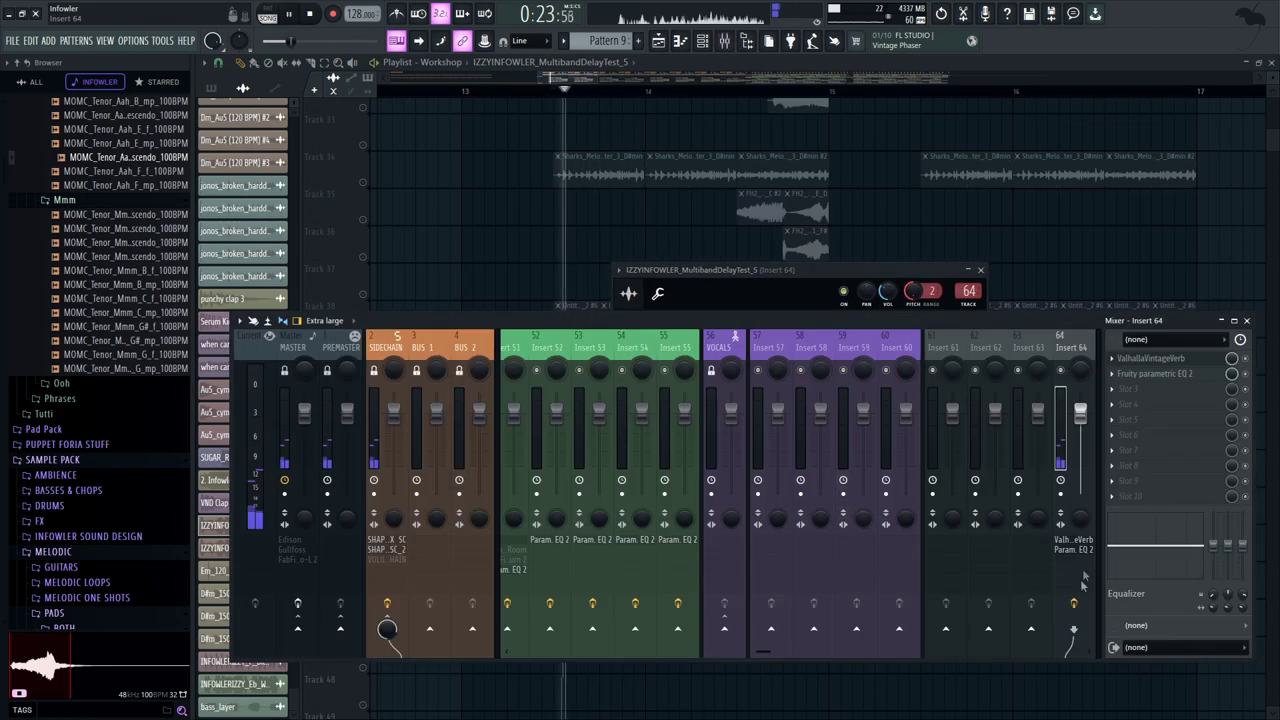
key(space)
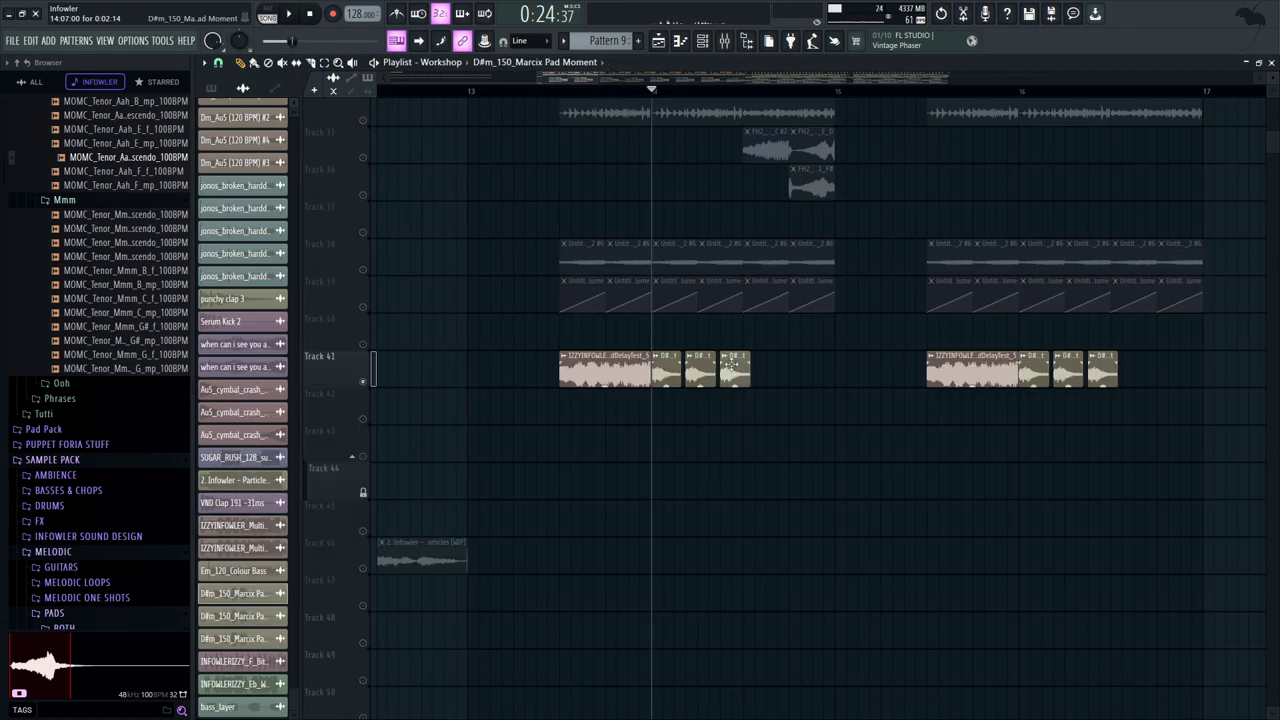
Examine the sample settings of the D#m_150_Marcix Pad Moment clips on Track 41, and close them
double_click(728, 375)
drag(605, 165, 953, 258)
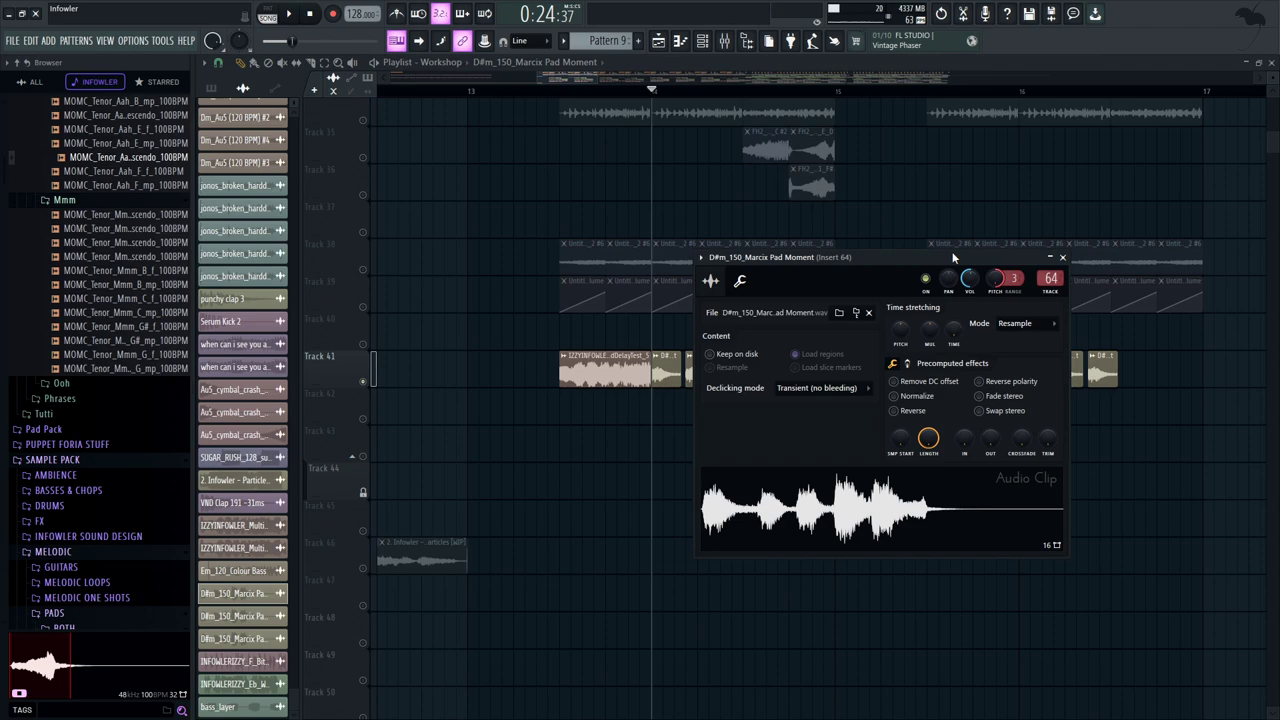
click(1063, 258)
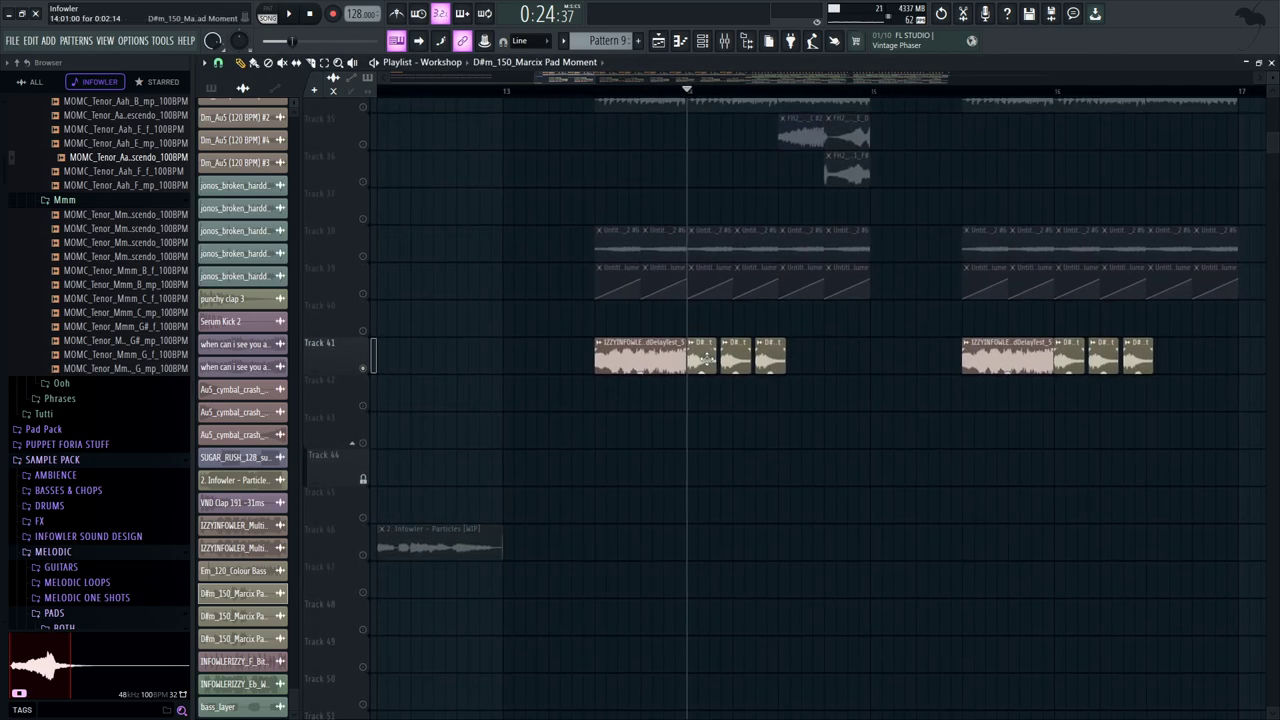
double_click(703, 356)
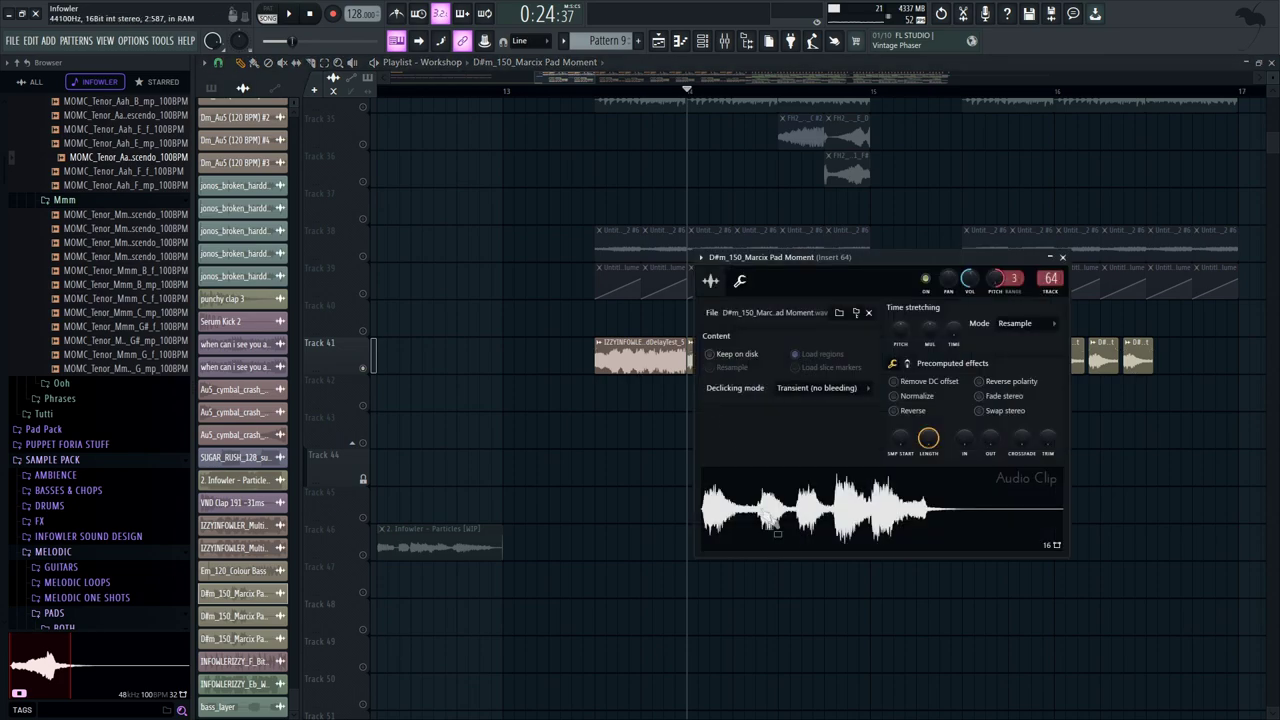
click(1063, 258)
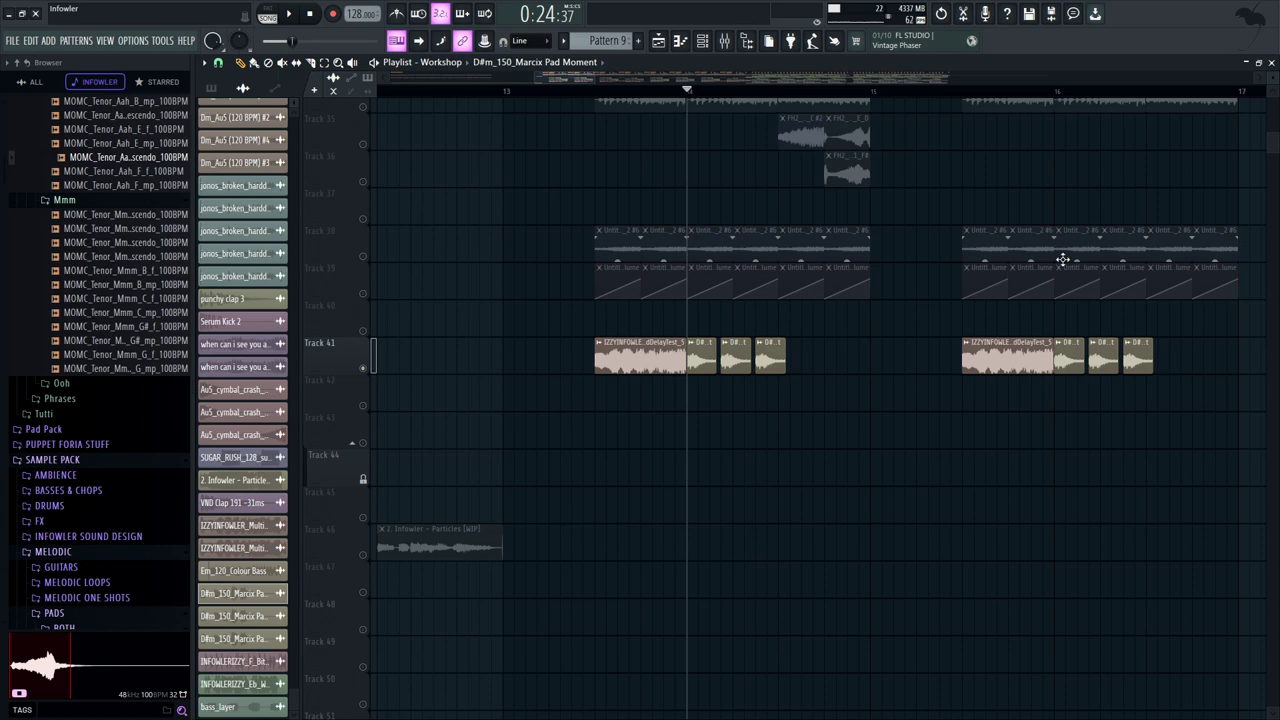
Unmute Tracks 38, 34, 29, 28 and 27 alongside Tracks 39 and 41, and audition the layers together
drag(749, 398, 774, 686)
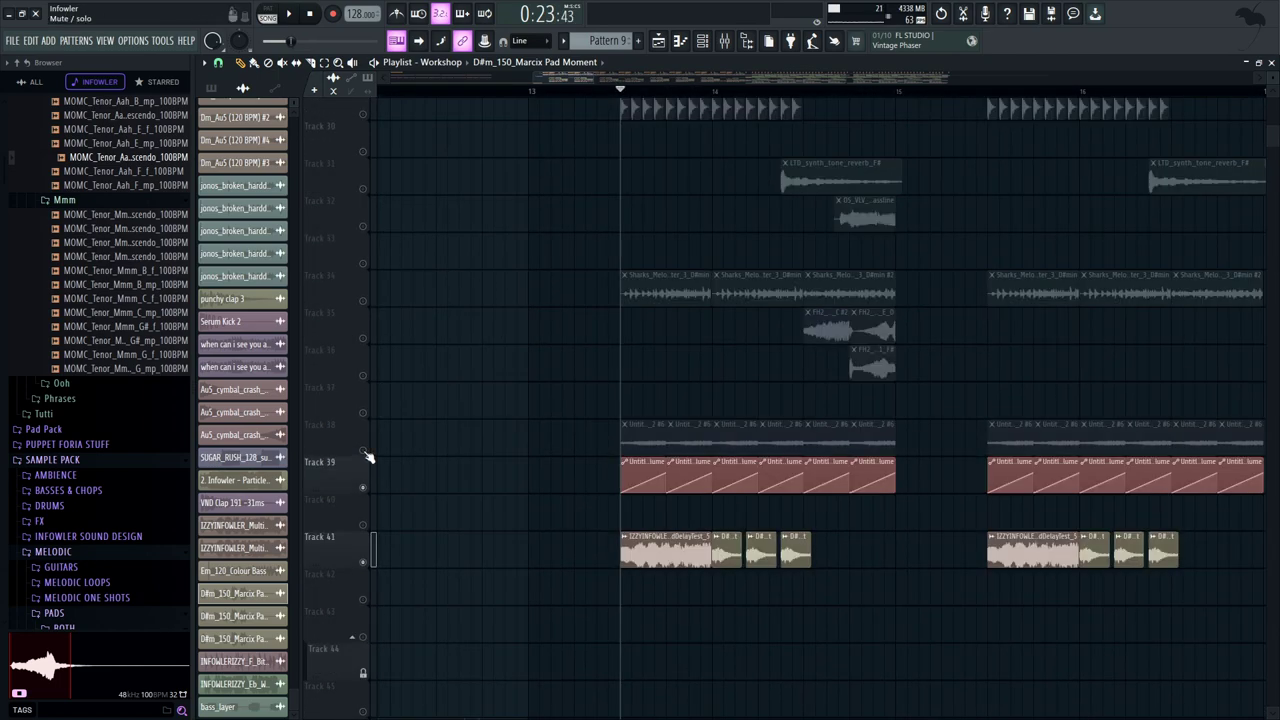
click(365, 452)
click(362, 301)
scroll(391, 429, up, 8)
click(363, 416)
click(364, 380)
click(362, 343)
key(space)
Compare the layered atmosphere sounds with Track 28's loop muted
drag(626, 106, 569, 345)
scroll(627, 447, down, 5)
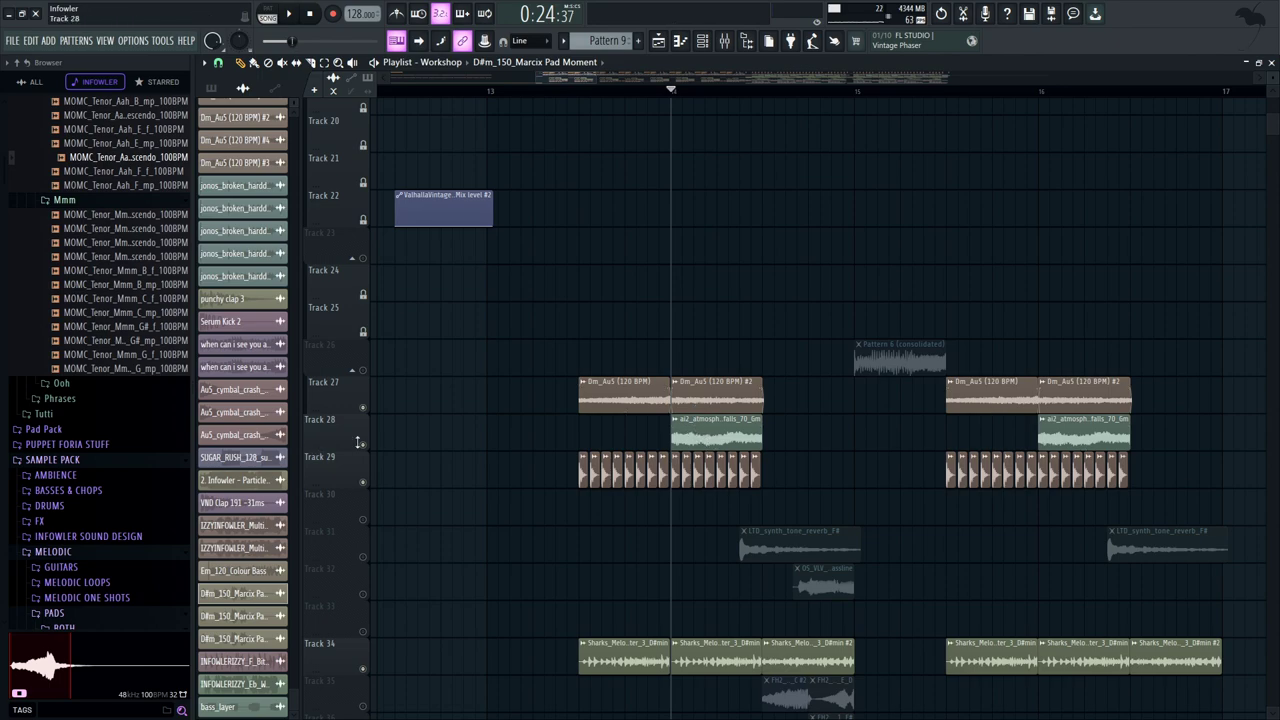
key(space)
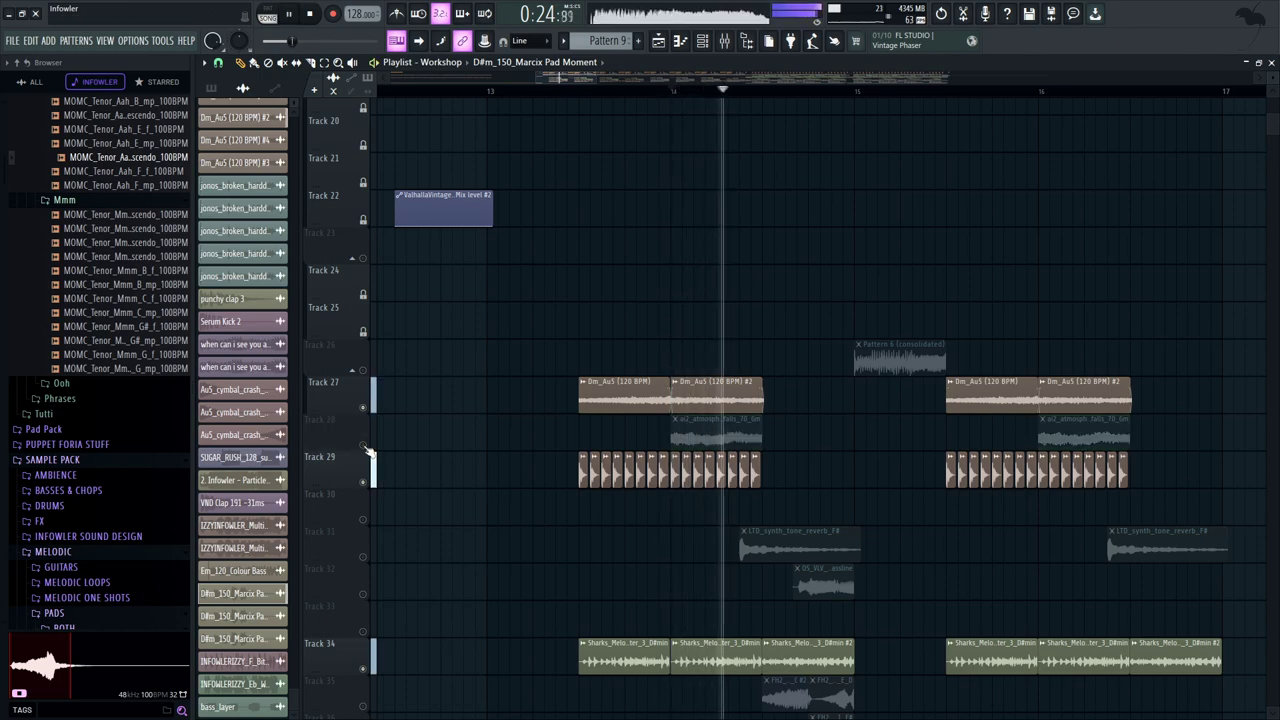
key(space)
key(space)
Solo the atmosphere loop on Track 28, unmute a bass track above it, and audition the result
right_click(365, 447)
key(space)
scroll(368, 412, up, 6)
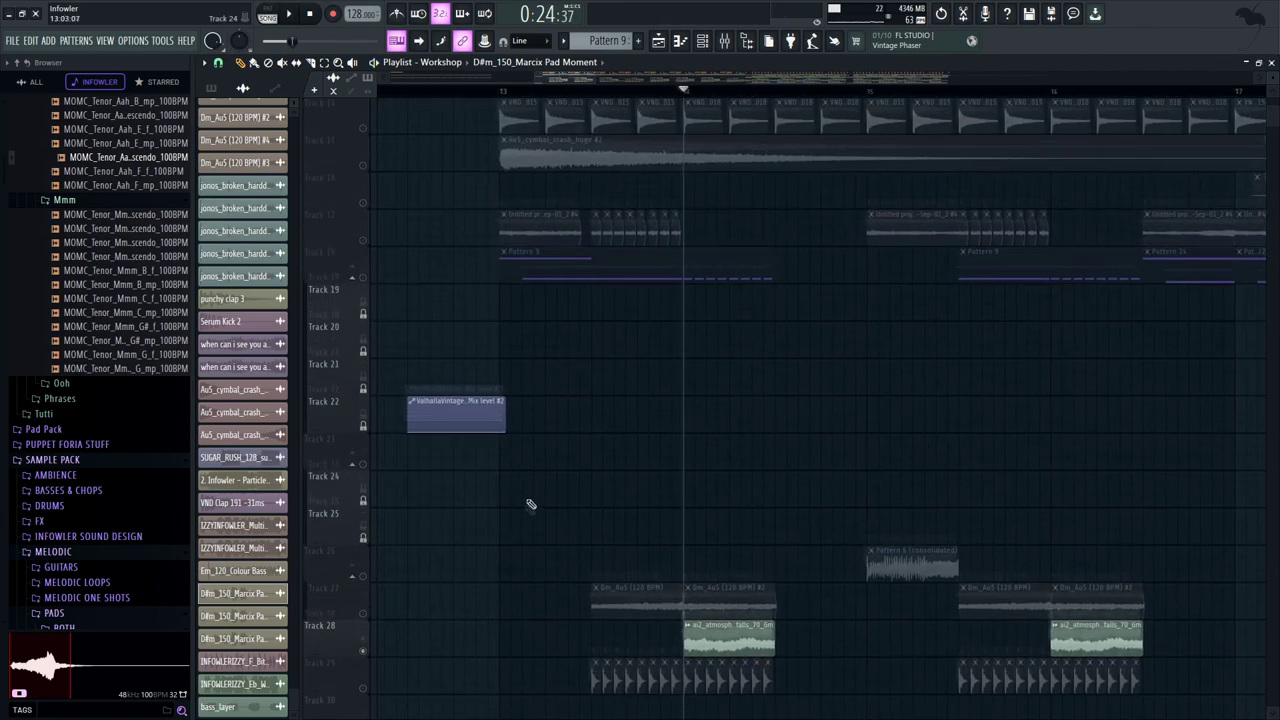
click(365, 309)
key(space)
key(space)
Solo Tracks 31 and 32, audition them from bar 14, and view the LTD_synth_tone_reverb_F# clip's settings
drag(737, 520, 722, 686)
drag(675, 511, 586, 631)
drag(614, 150, 618, 316)
right_click(363, 365)
click(636, 91)
key(space)
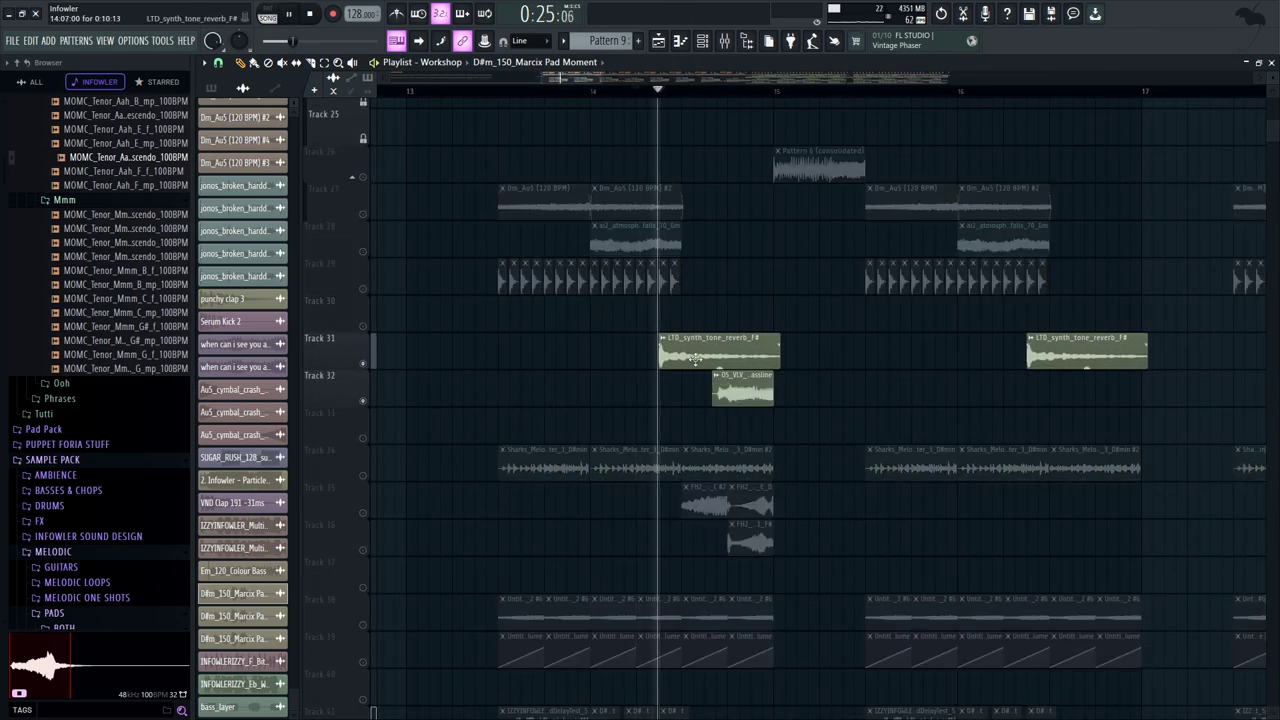
key(space)
double_click(696, 355)
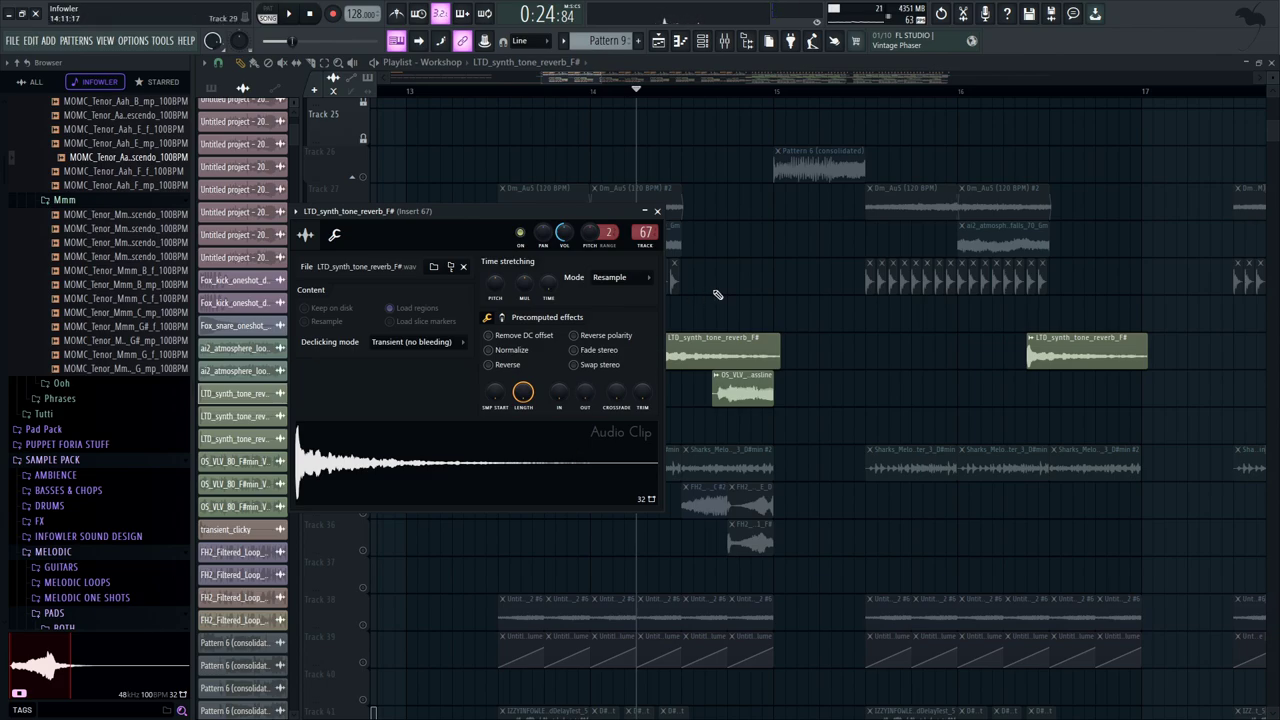
Mute Track 31, then audition and inspect the OS_VLV_80_F#min_Vibin_Bassline clip on Track 32
click(363, 365)
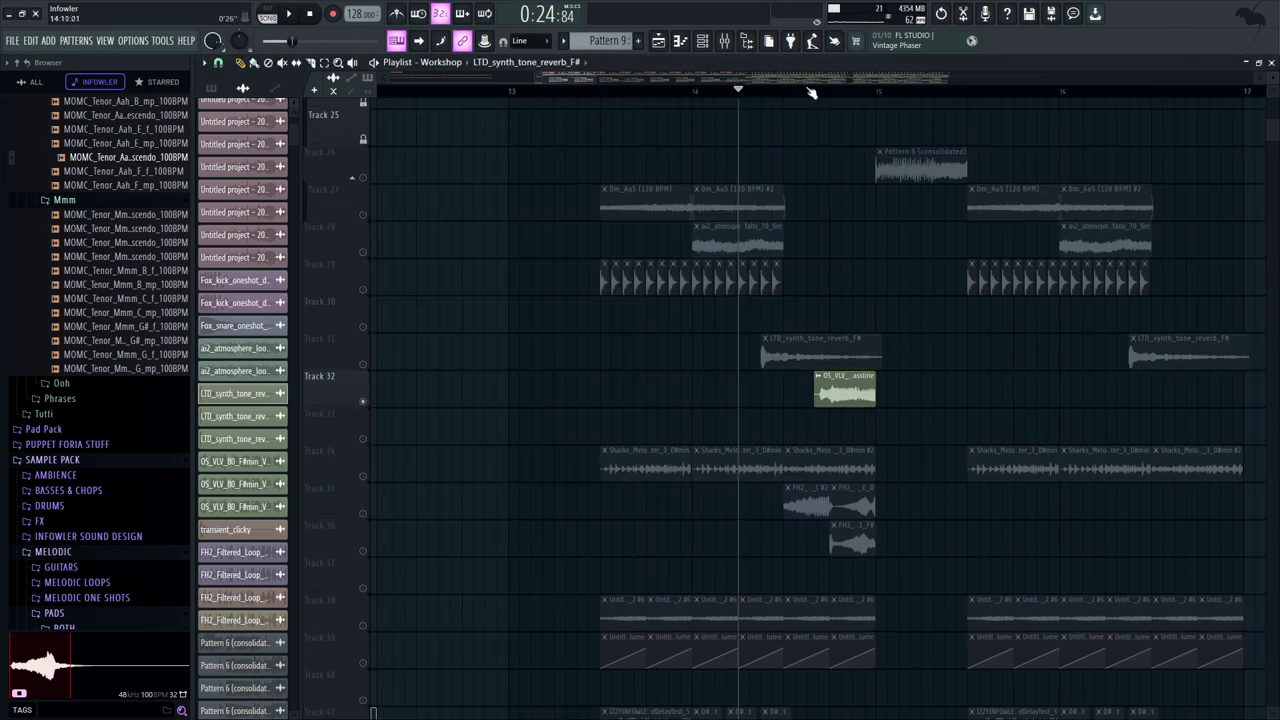
double_click(845, 392)
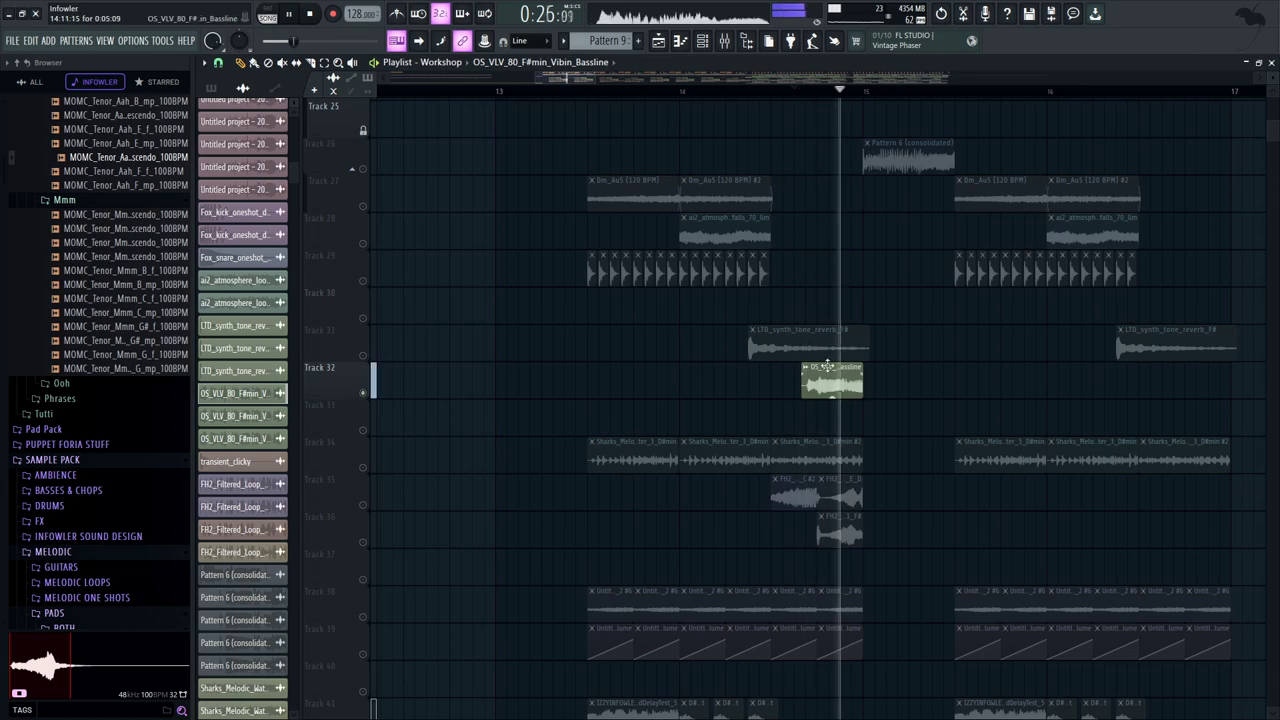
key(space)
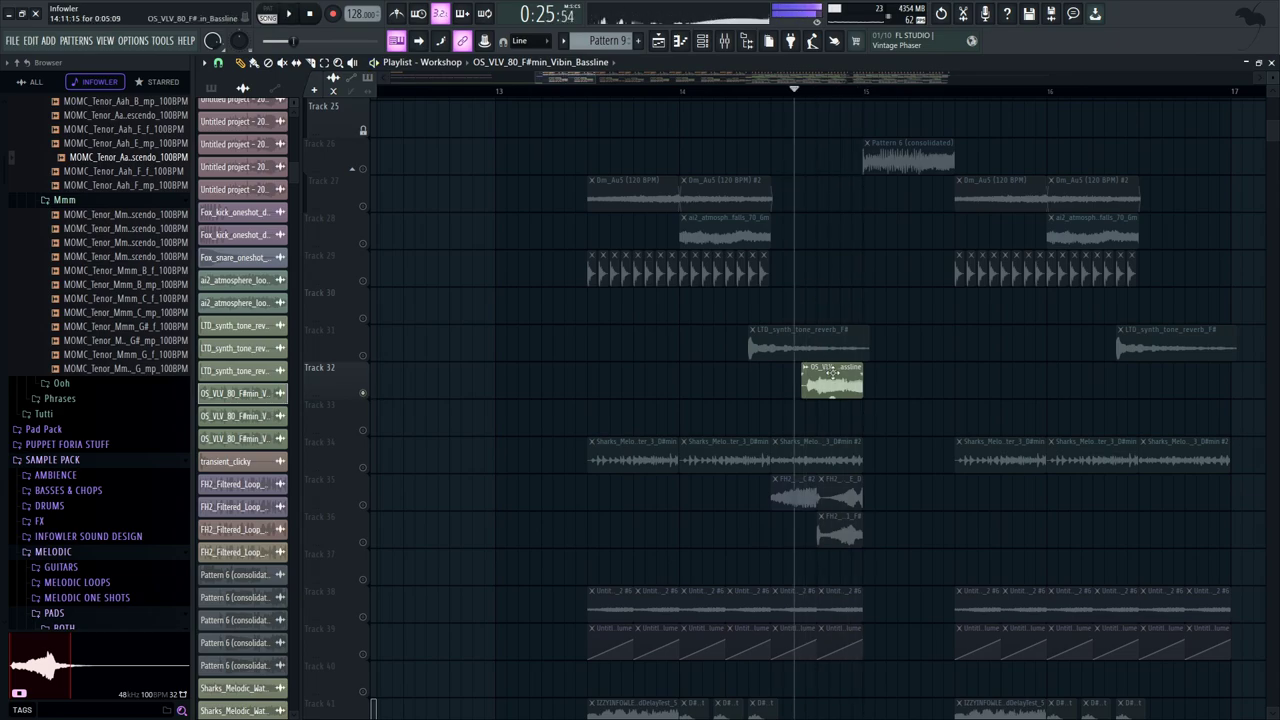
double_click(832, 373)
key(space)
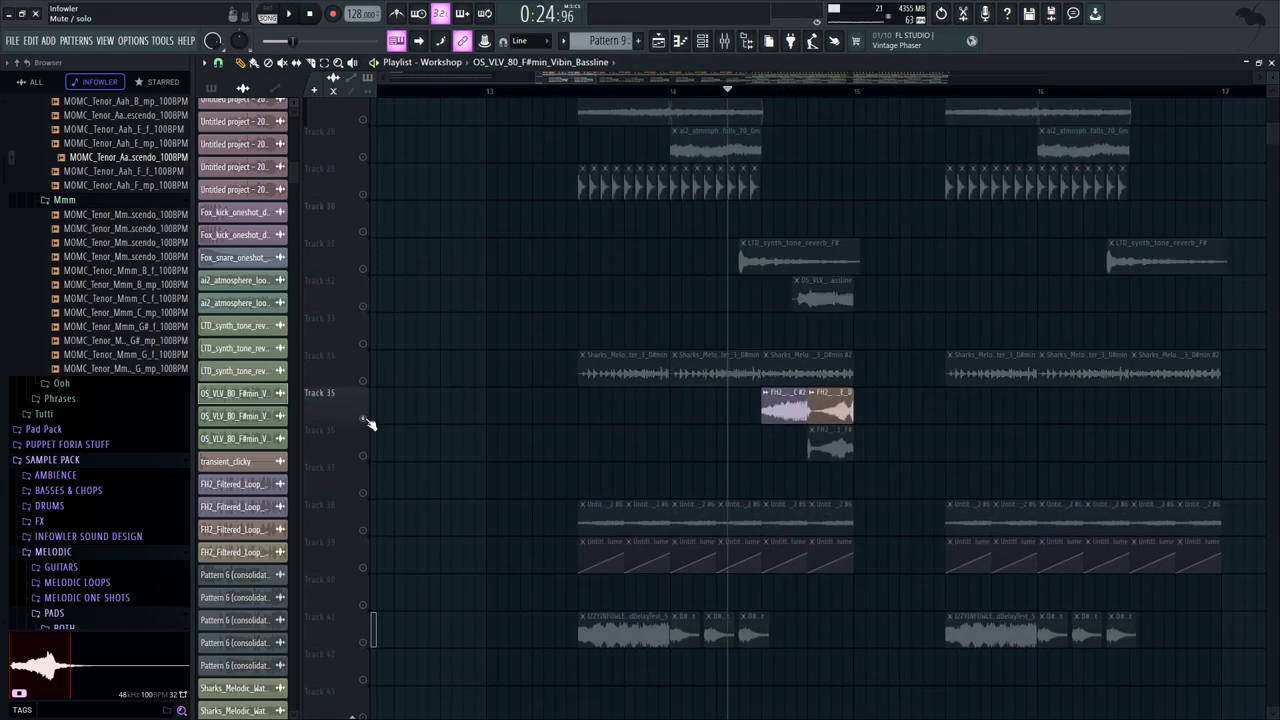
Unmute Track 36 alongside Track 35 and audition the FH2 filtered loop clips from where they start
click(363, 456)
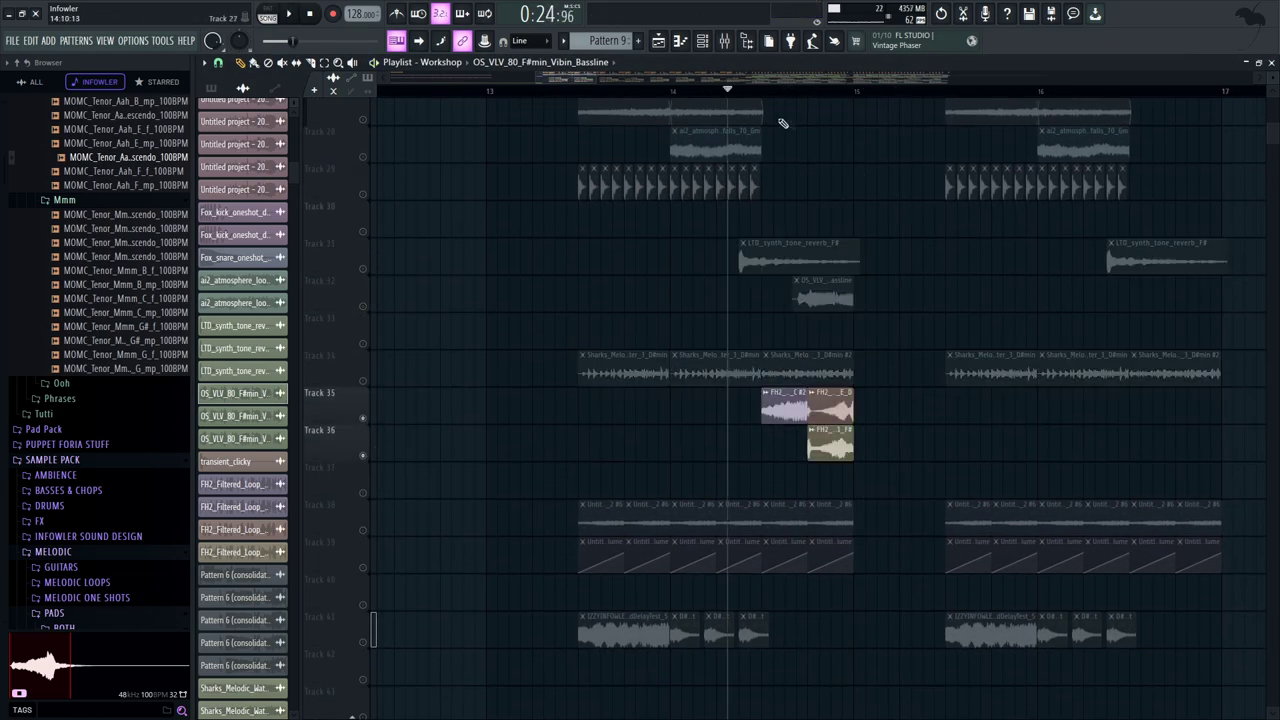
click(763, 92)
scroll(752, 300, up, 3)
drag(574, 319, 697, 321)
scroll(698, 321, up, 3)
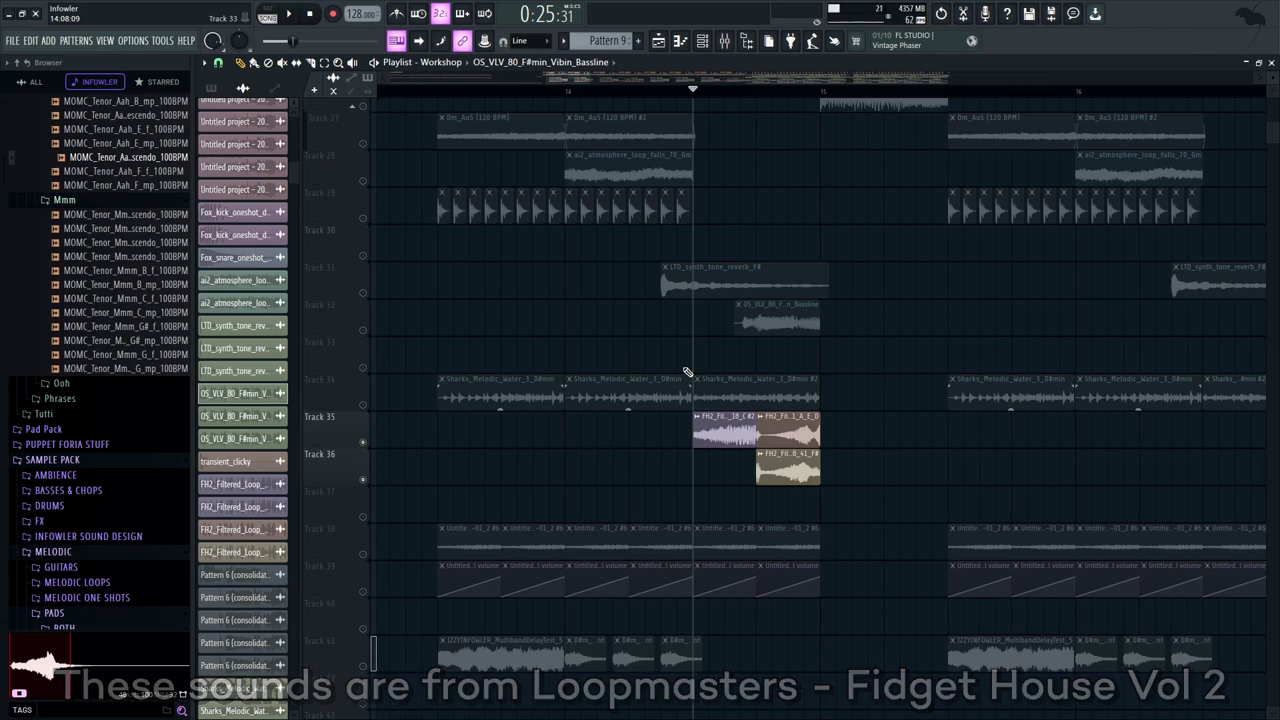
key(space)
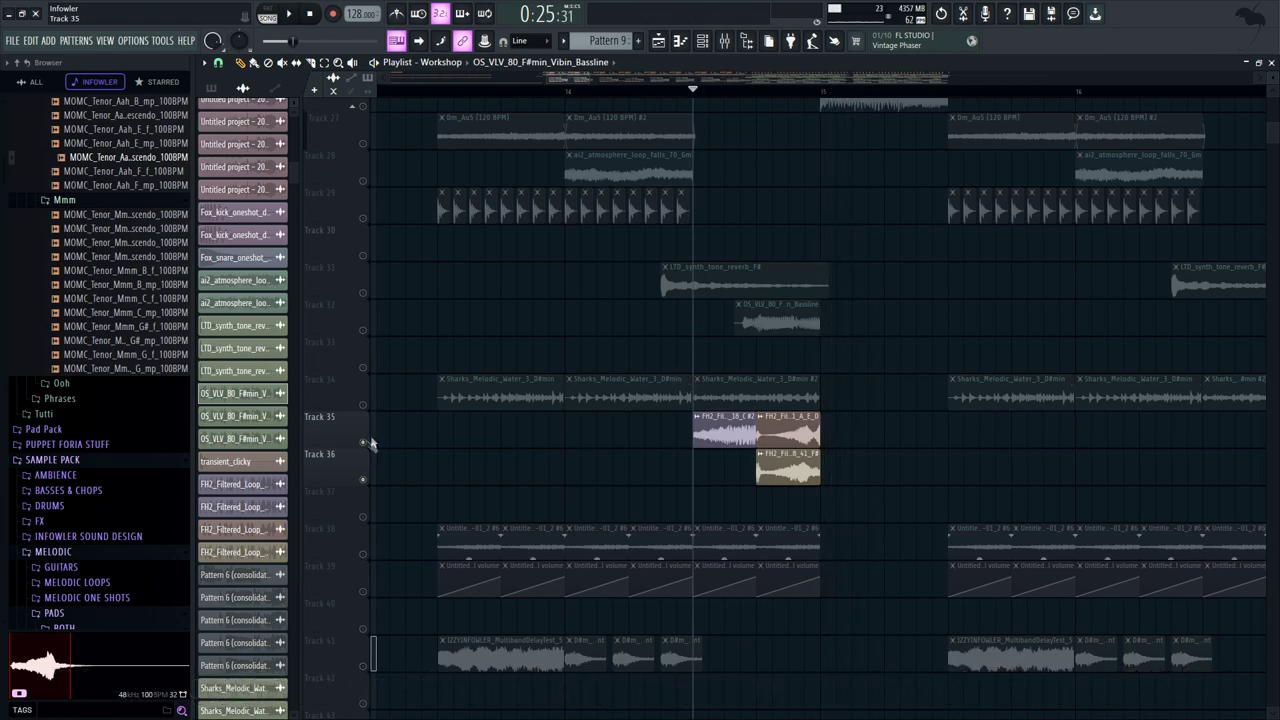
Place the full FH2_Filtered_Loop_130_18_C #2 clip at bar 13 on Track 36, audition it, and delete it
click(363, 479)
click(706, 410)
drag(702, 419, 508, 422)
click(515, 91)
key(space)
drag(654, 320, 583, 263)
key(space)
key(space)
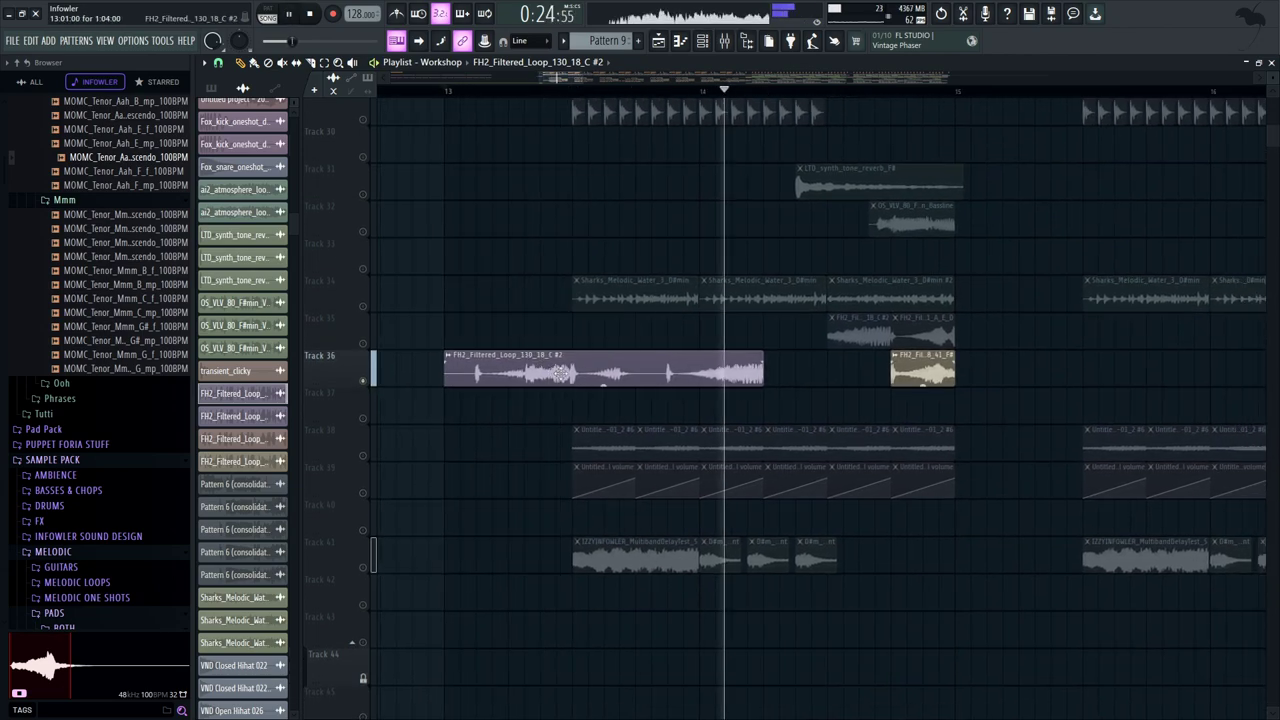
right_click(561, 373)
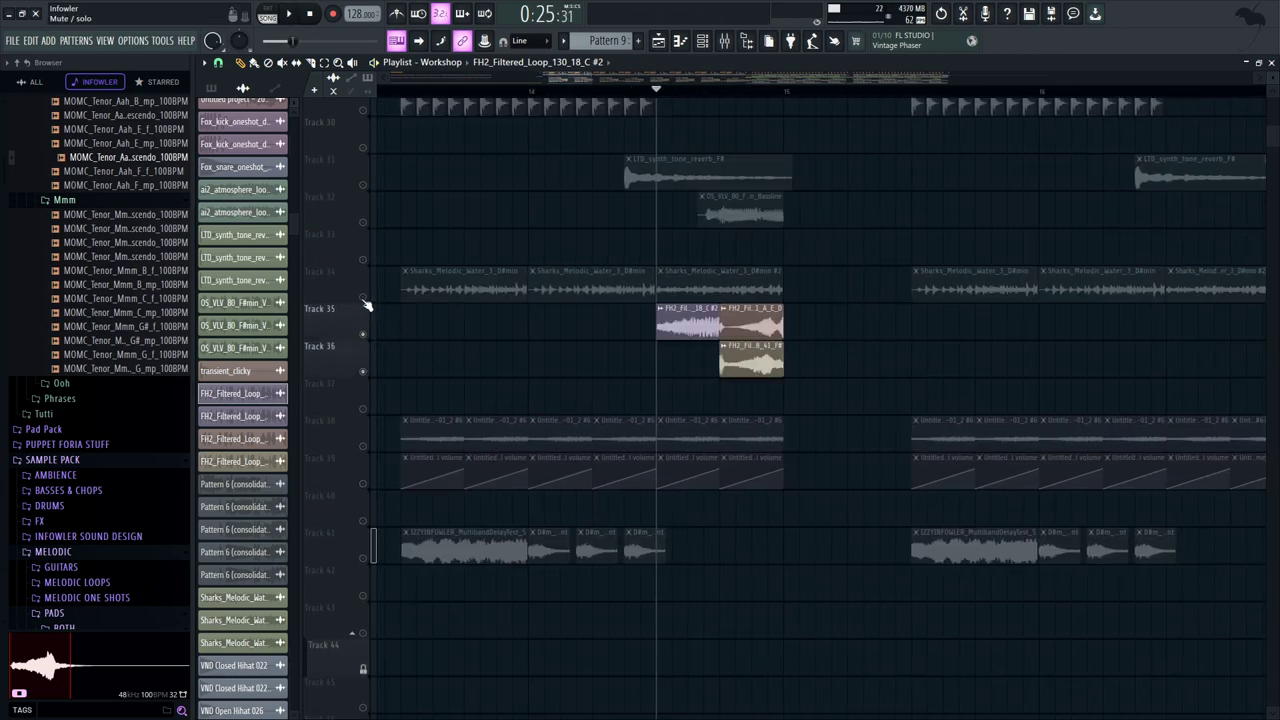
Unmute Tracks 29 through 34 and audition them together with the filtered loops on Tracks 35 and 36
click(364, 298)
click(362, 219)
click(363, 184)
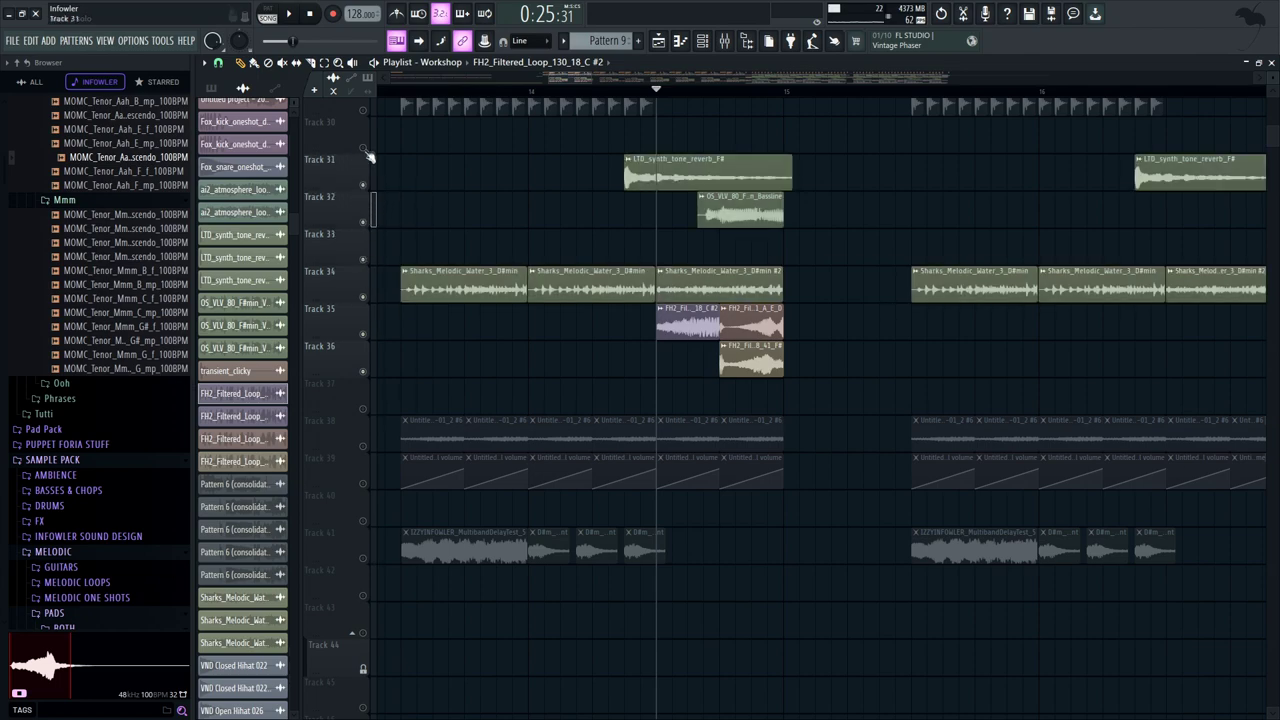
click(366, 113)
key(space)
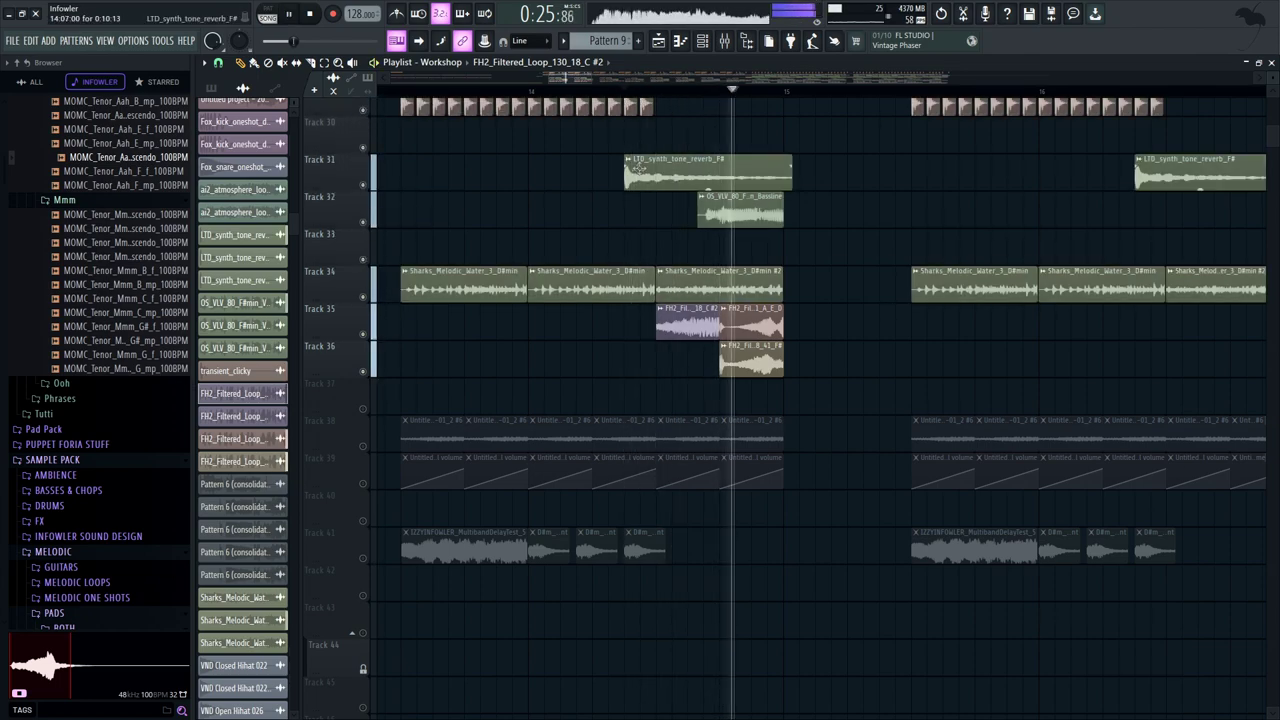
key(space)
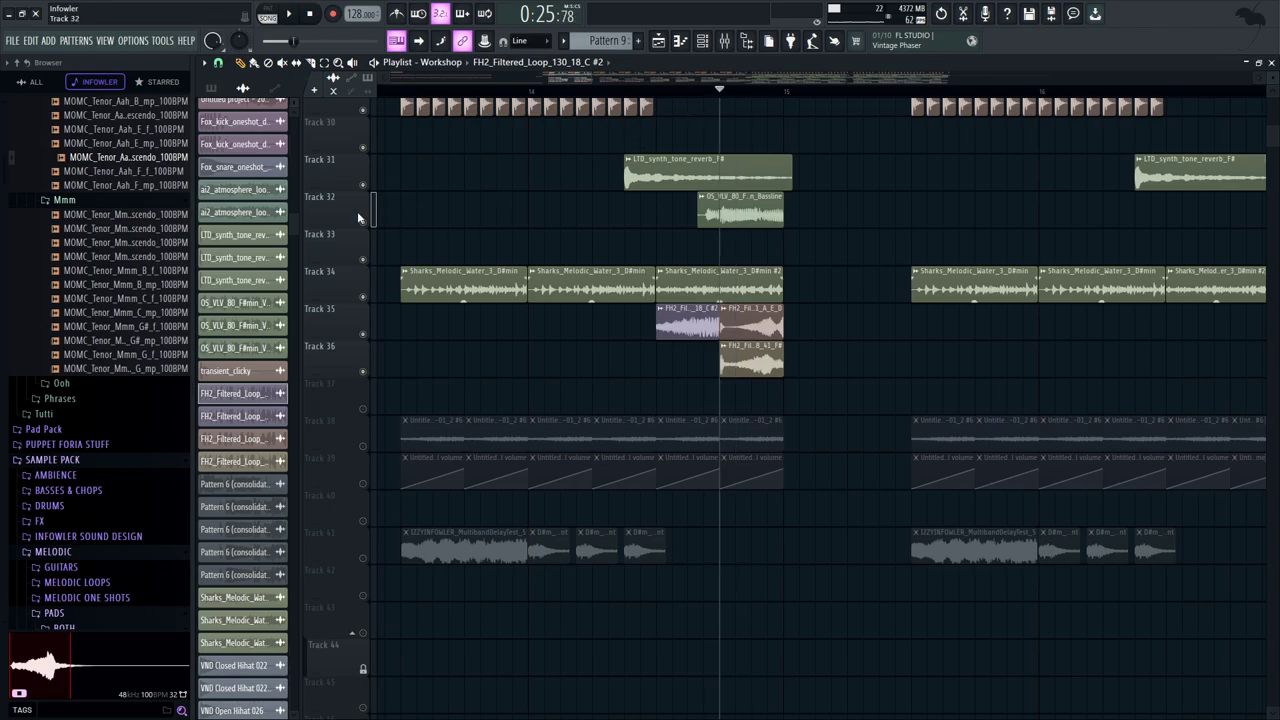
Solo Track 32, unmute Tracks 35 and 36, and audition them from the start of the OS_VLV bassline clip
right_click(362, 221)
click(362, 334)
click(362, 371)
click(706, 91)
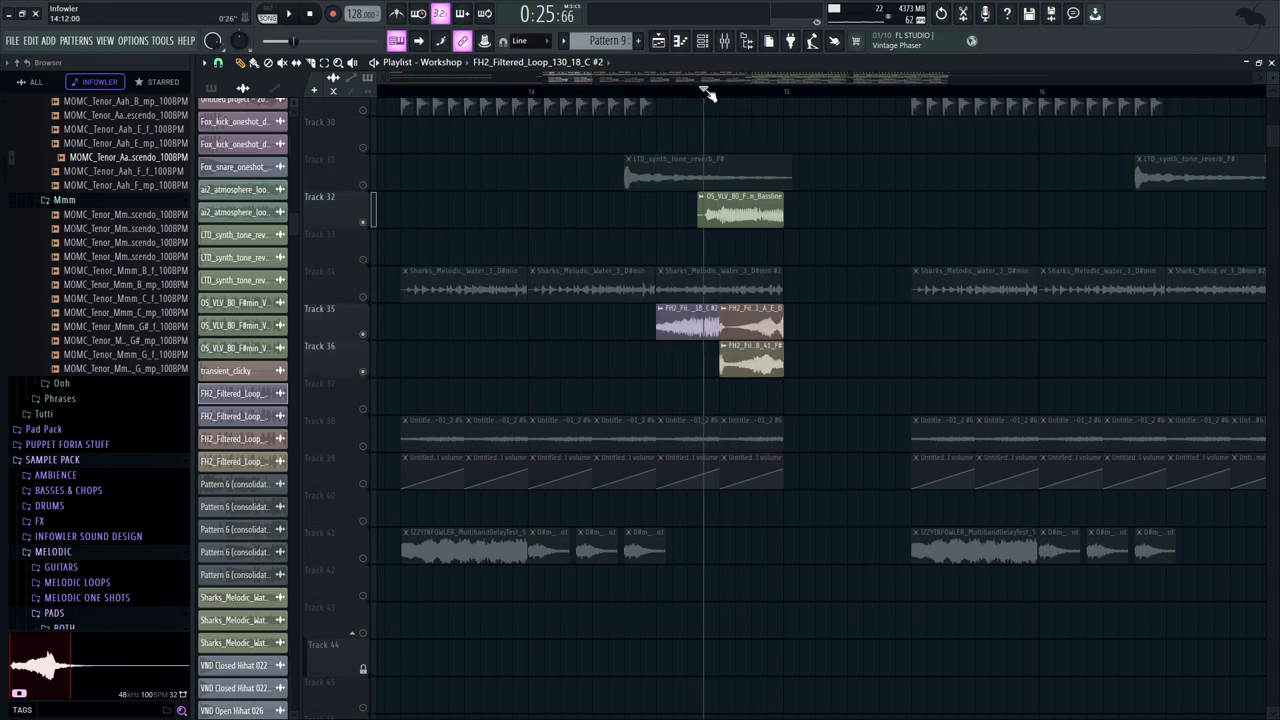
key(space)
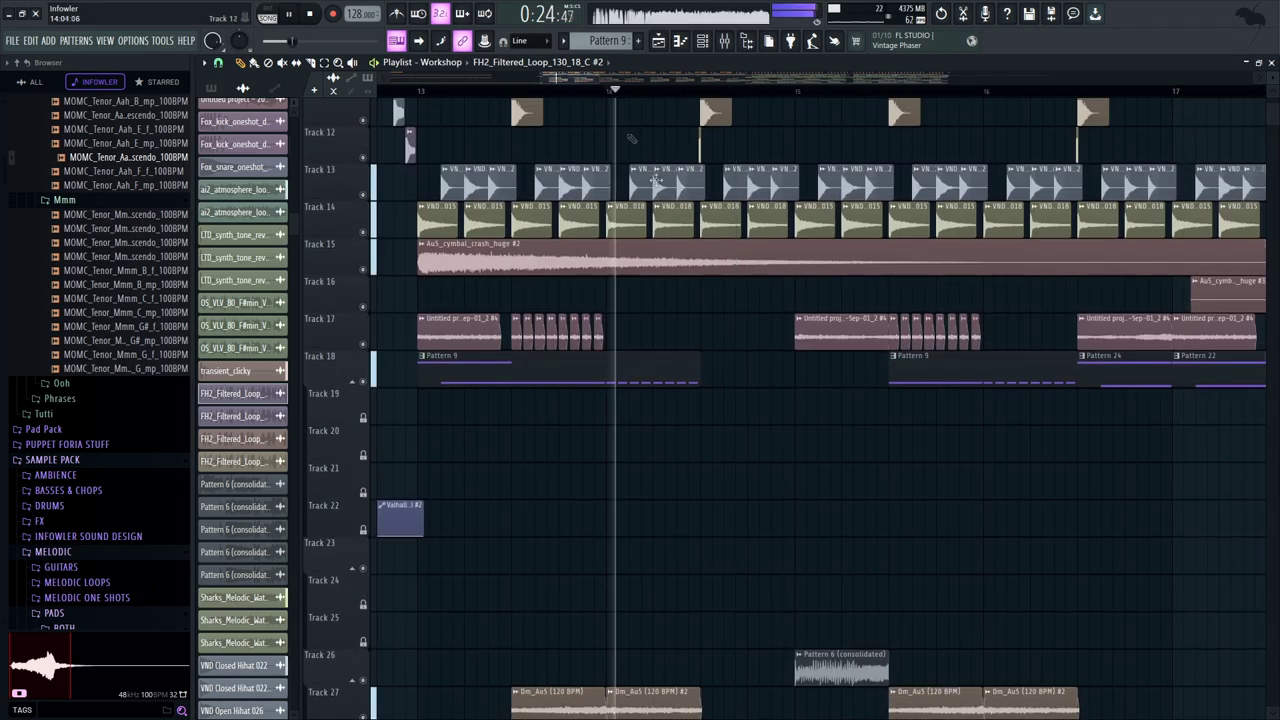
Play the full arrangement into bar 15 and audition the Pattern 6 (consolidated) clip on Track 26 by itself
scroll(737, 309, down, 5)
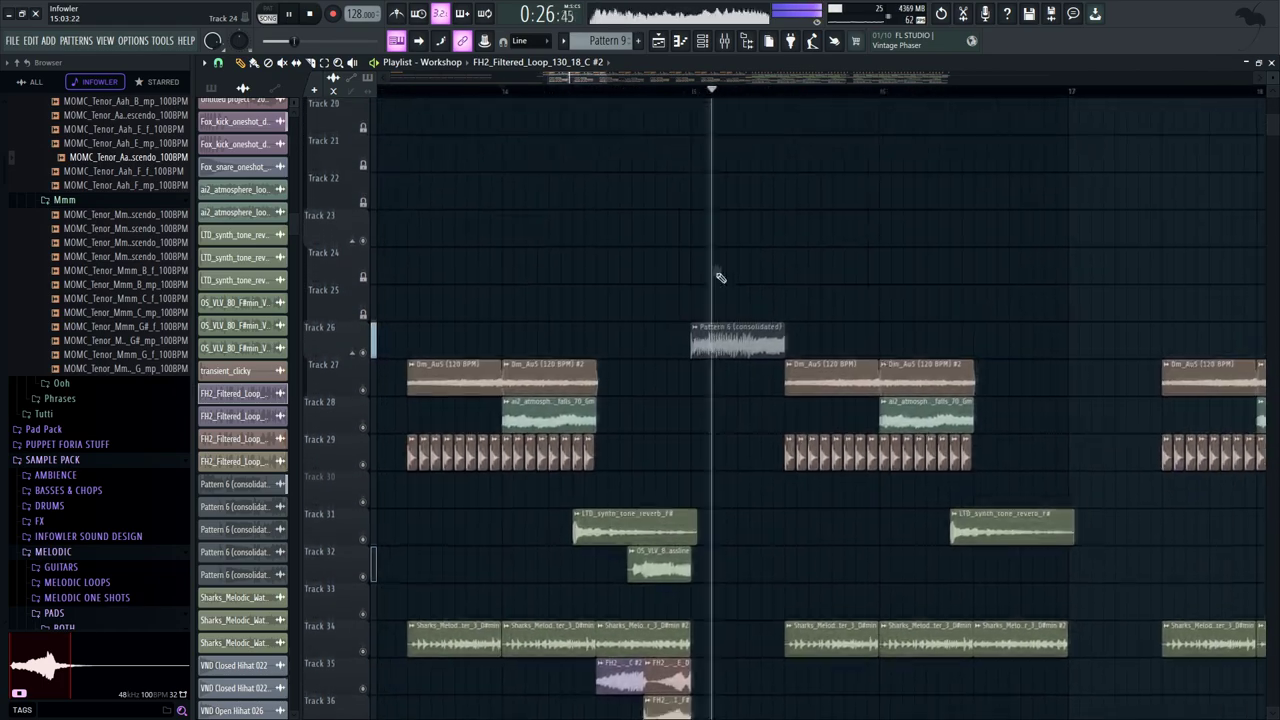
key(space)
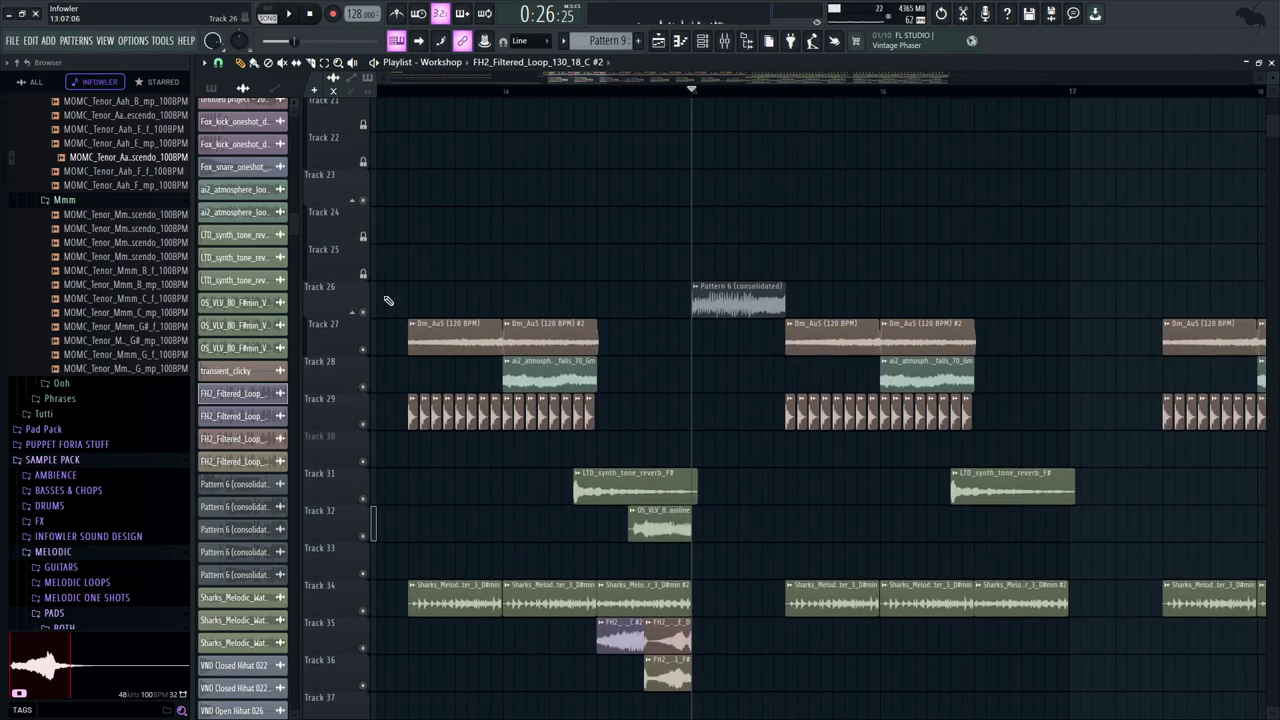
key(space)
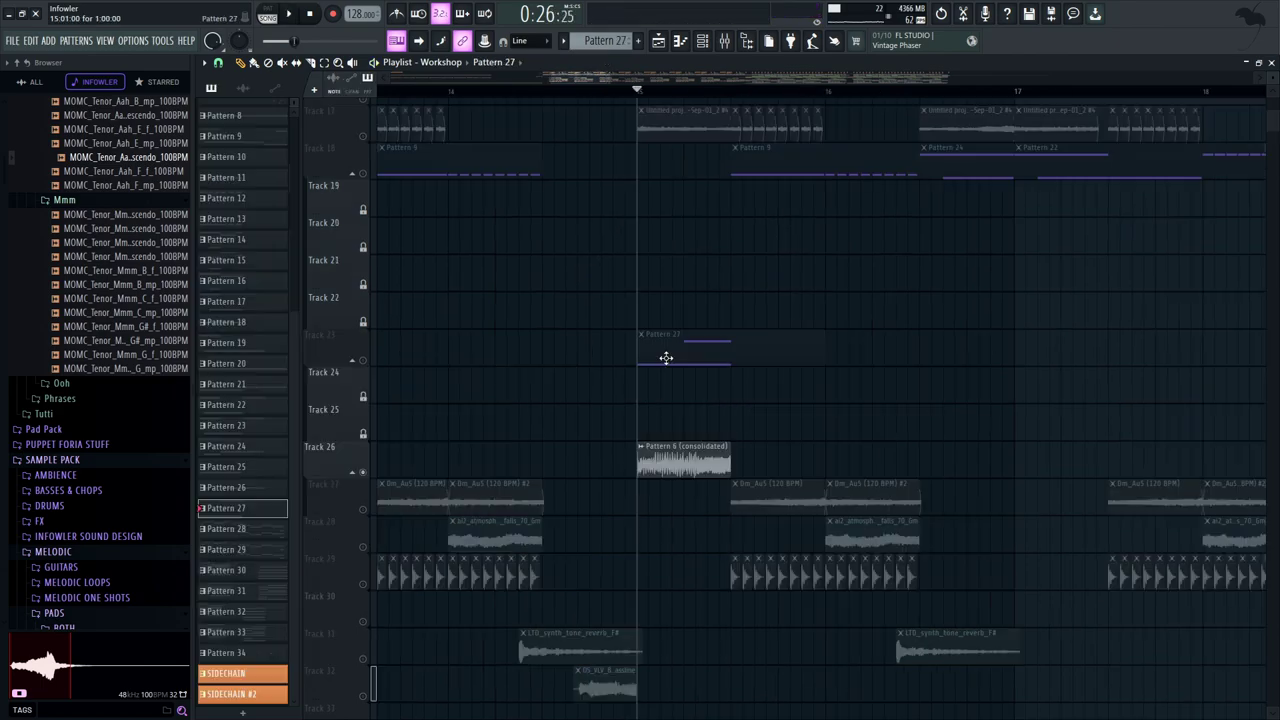
Open Pattern 27's notes and its Serum #10 synth, and audition the bass in pattern mode
double_click(654, 308)
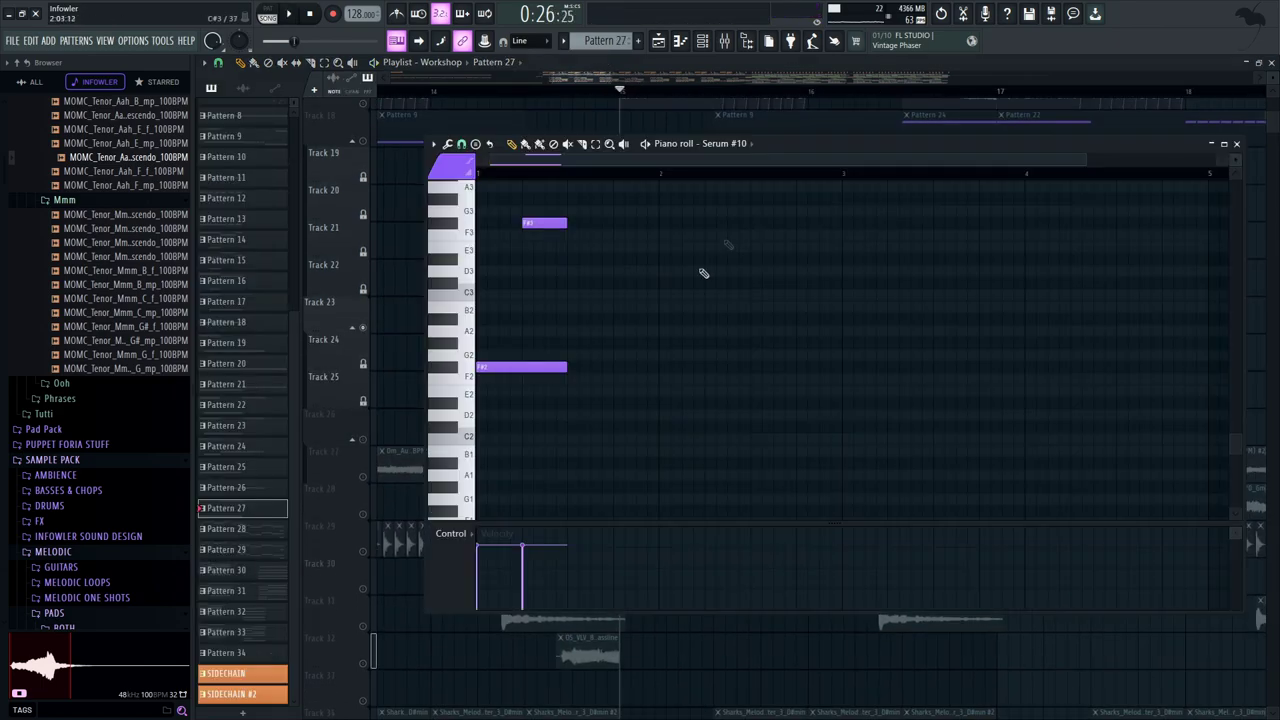
drag(785, 145, 810, 161)
key(space)
key(F6)
key(space)
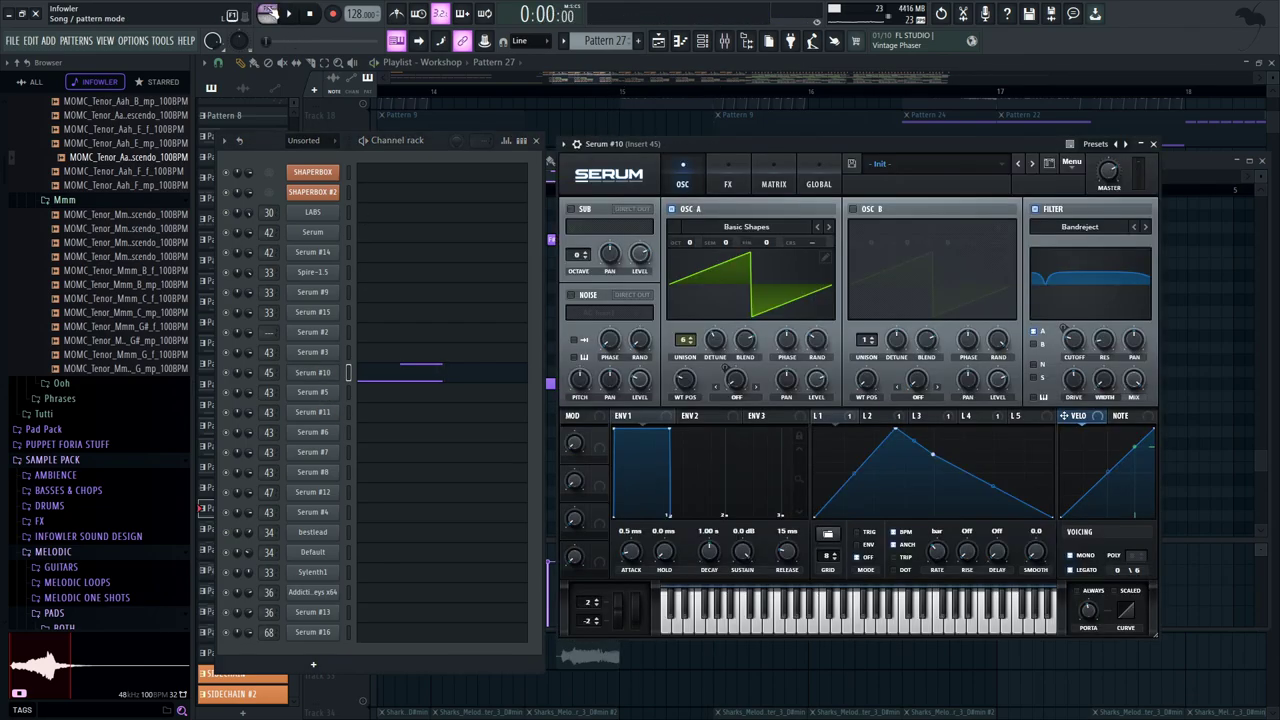
key(space)
drag(829, 145, 856, 152)
key(space)
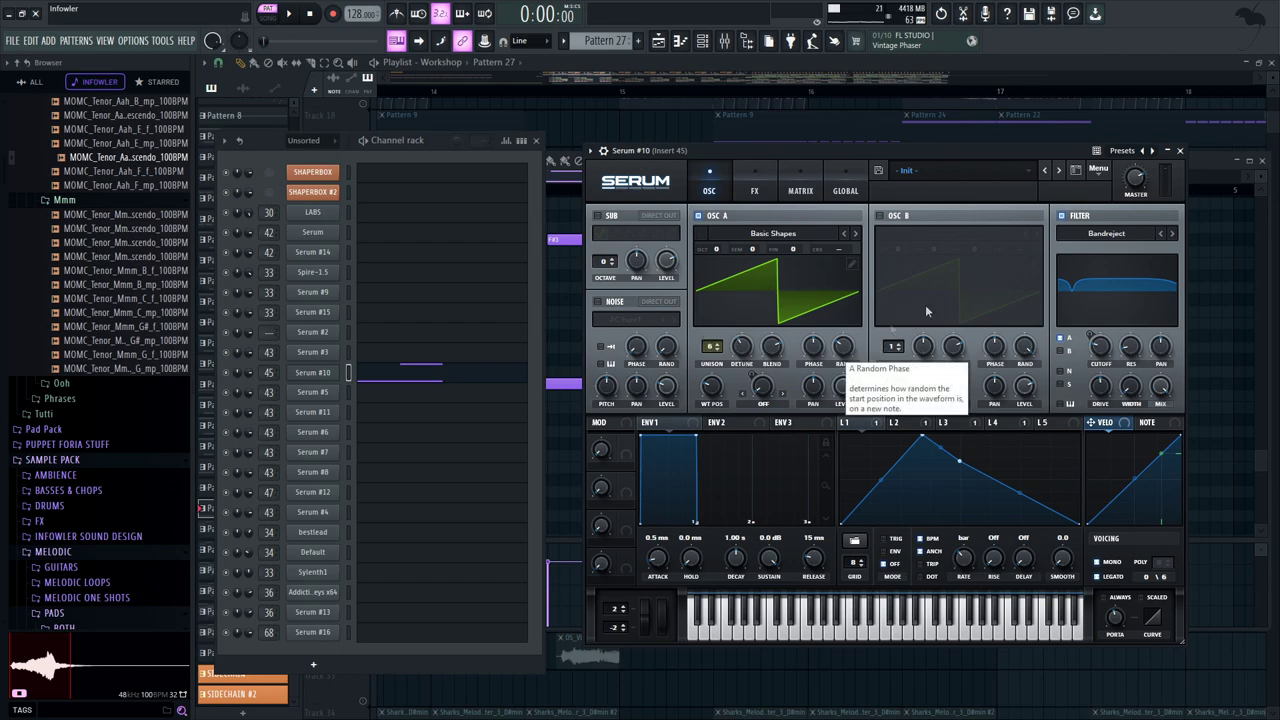
Inspect Serum #10's LFO 2, effects rack and LFO 3 shape while auditioning the patch
click(913, 425)
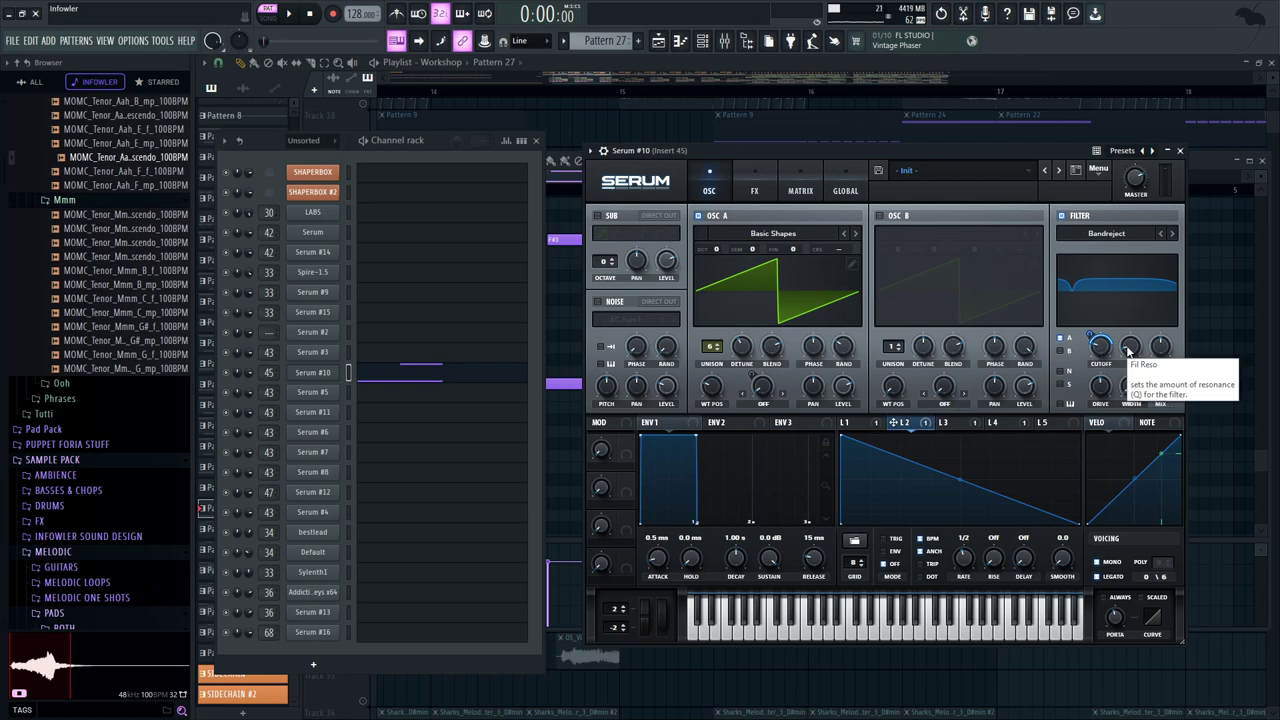
click(754, 190)
key(space)
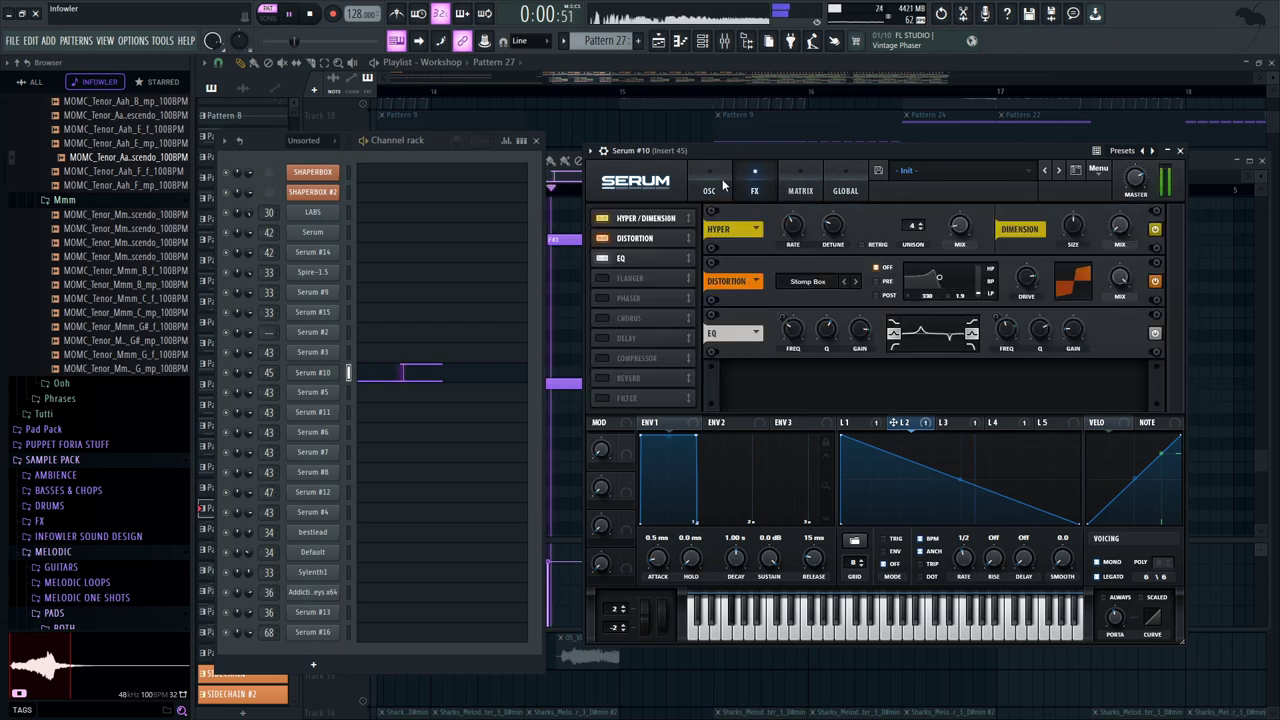
key(space)
click(949, 422)
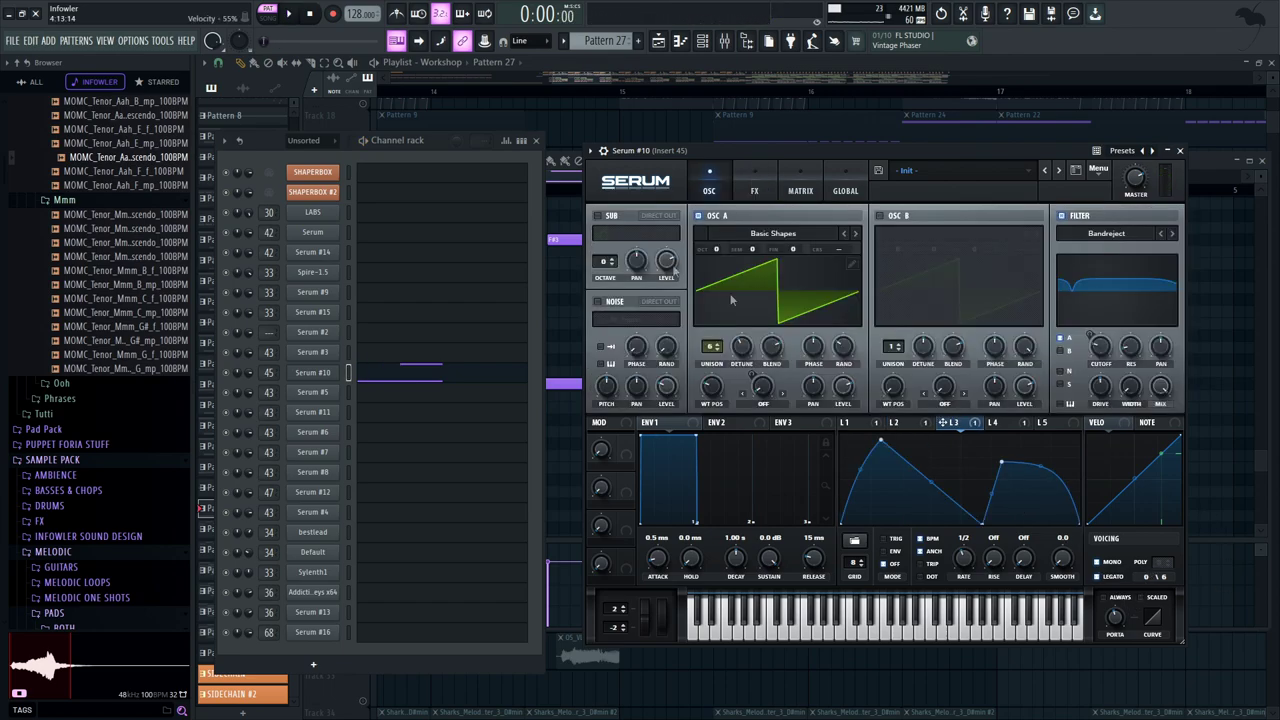
Check Serum #10's notes in the piano roll and return to its synth settings
click(573, 289)
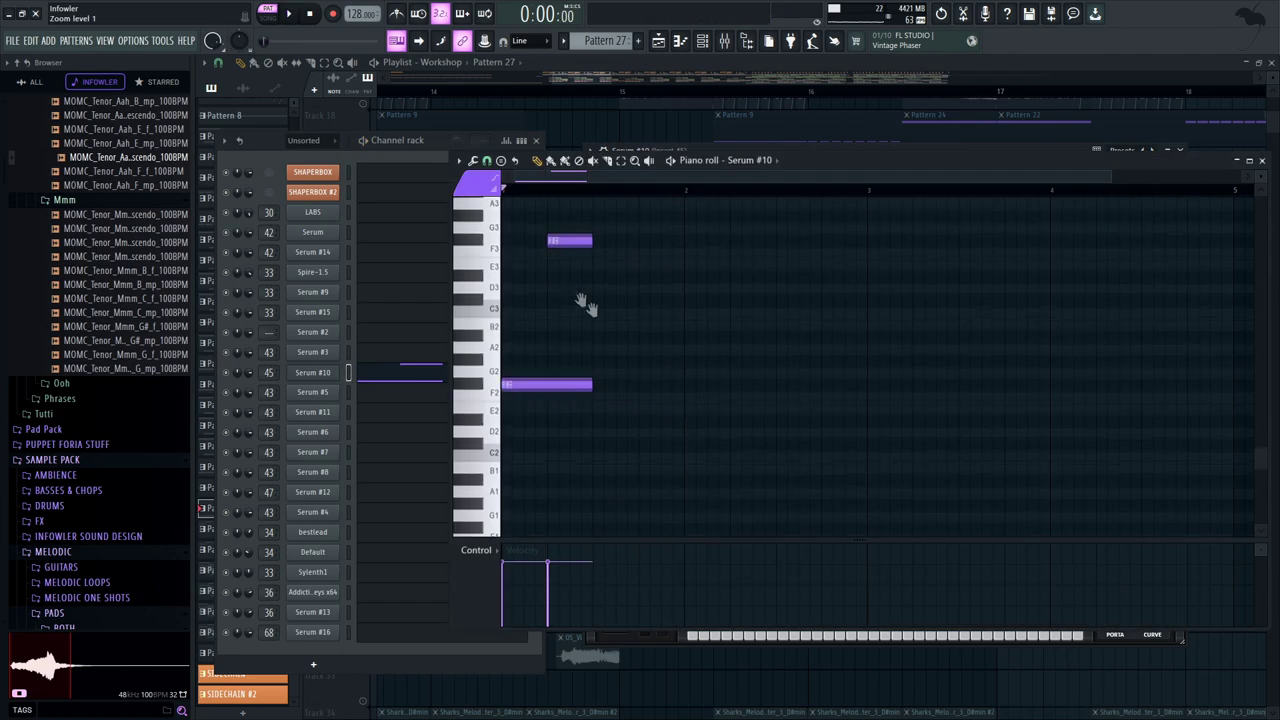
scroll(560, 320, up, 1)
click(328, 372)
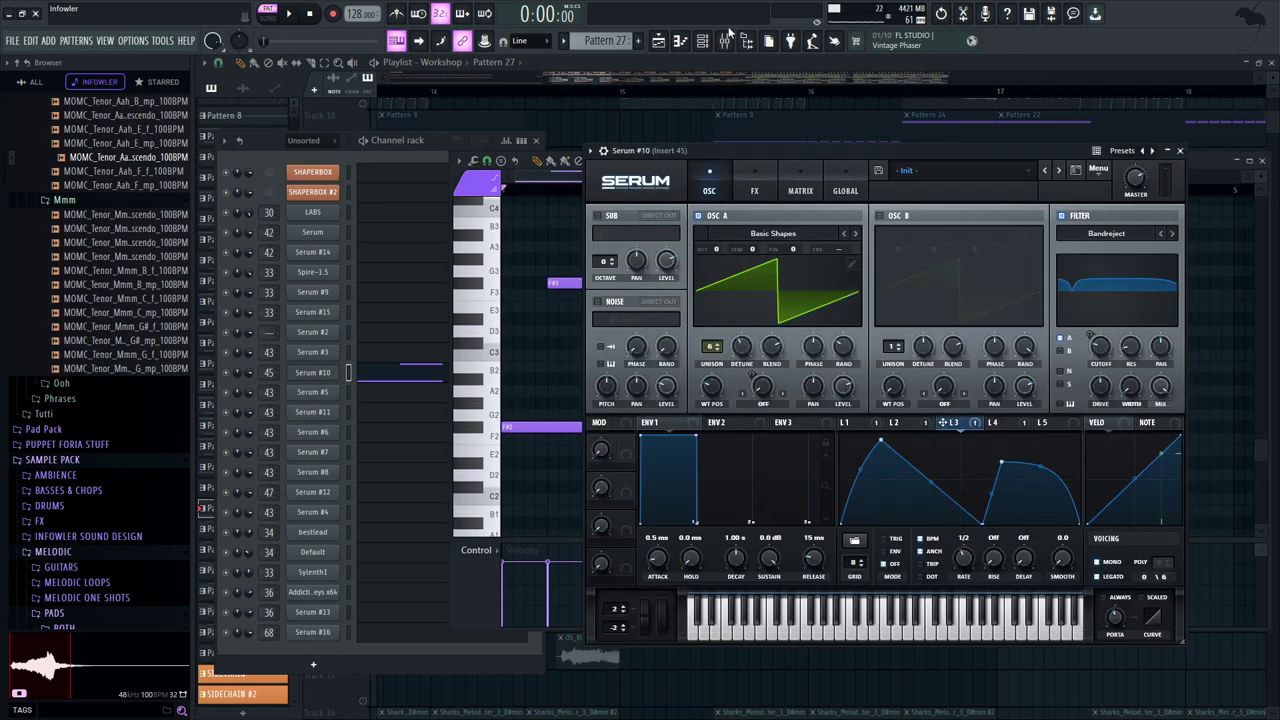
View an OTT in Serum #10's effect chain on mixer Insert 45 and re-enable the insert's effects
key(F9)
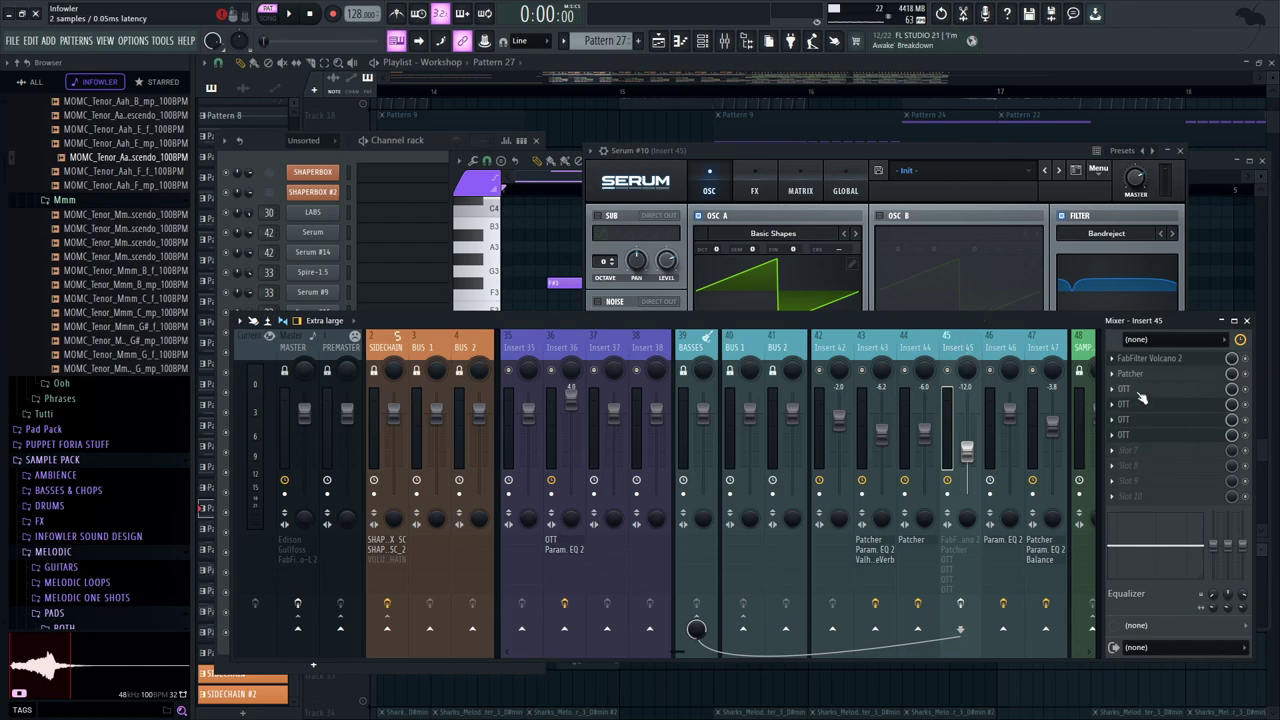
click(1140, 403)
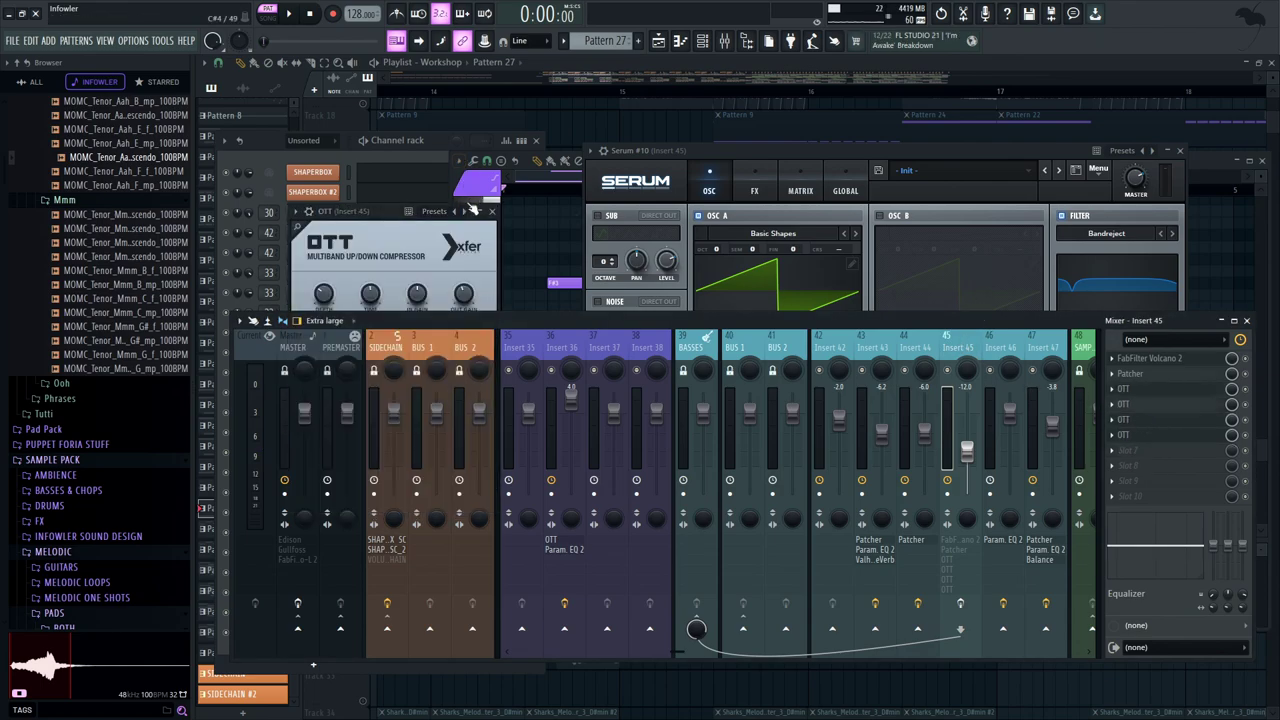
click(495, 210)
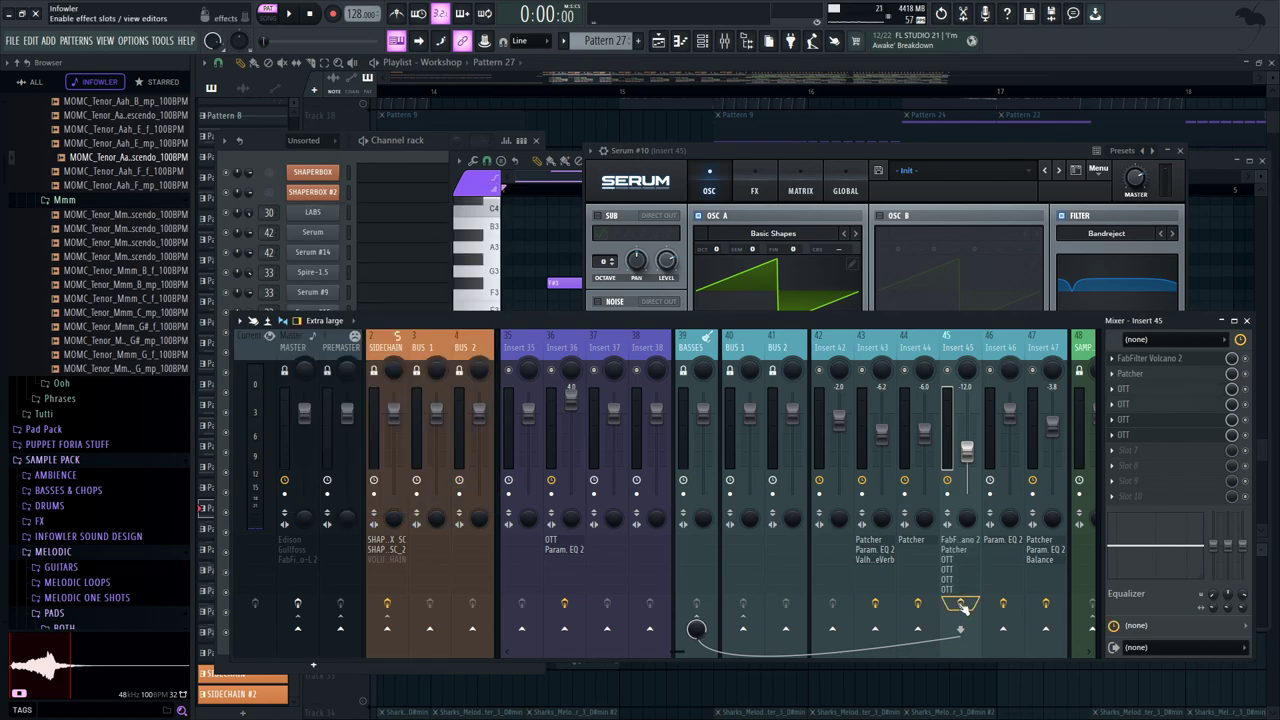
drag(968, 323, 971, 326)
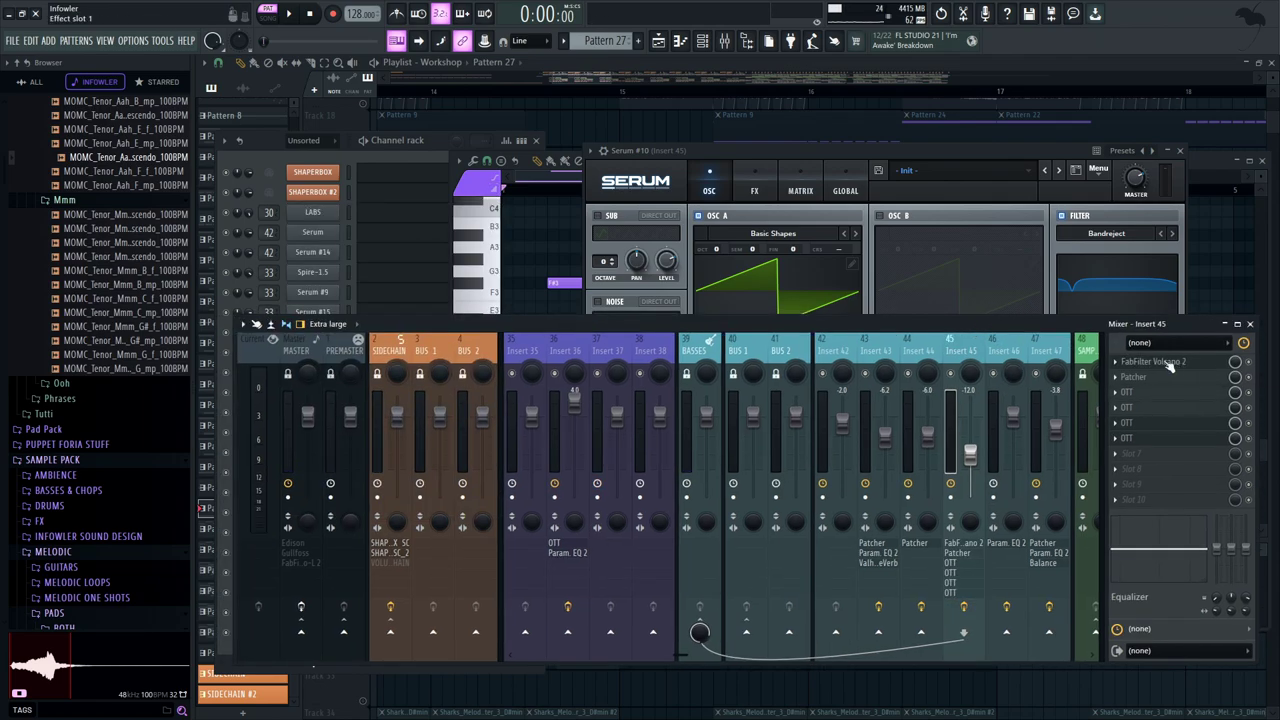
Inspect the settings of the Patcher and OTT effects on Insert 45, closing their windows
click(1137, 377)
click(785, 229)
click(1158, 406)
click(1160, 421)
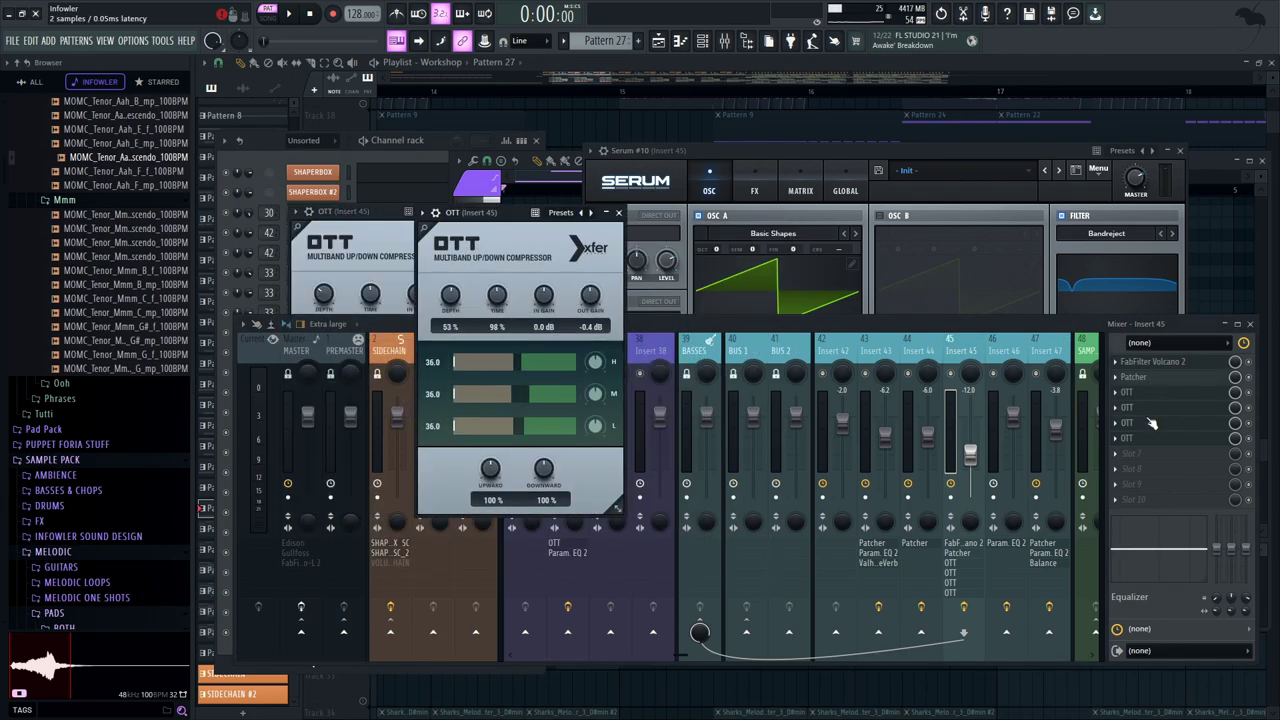
click(1149, 438)
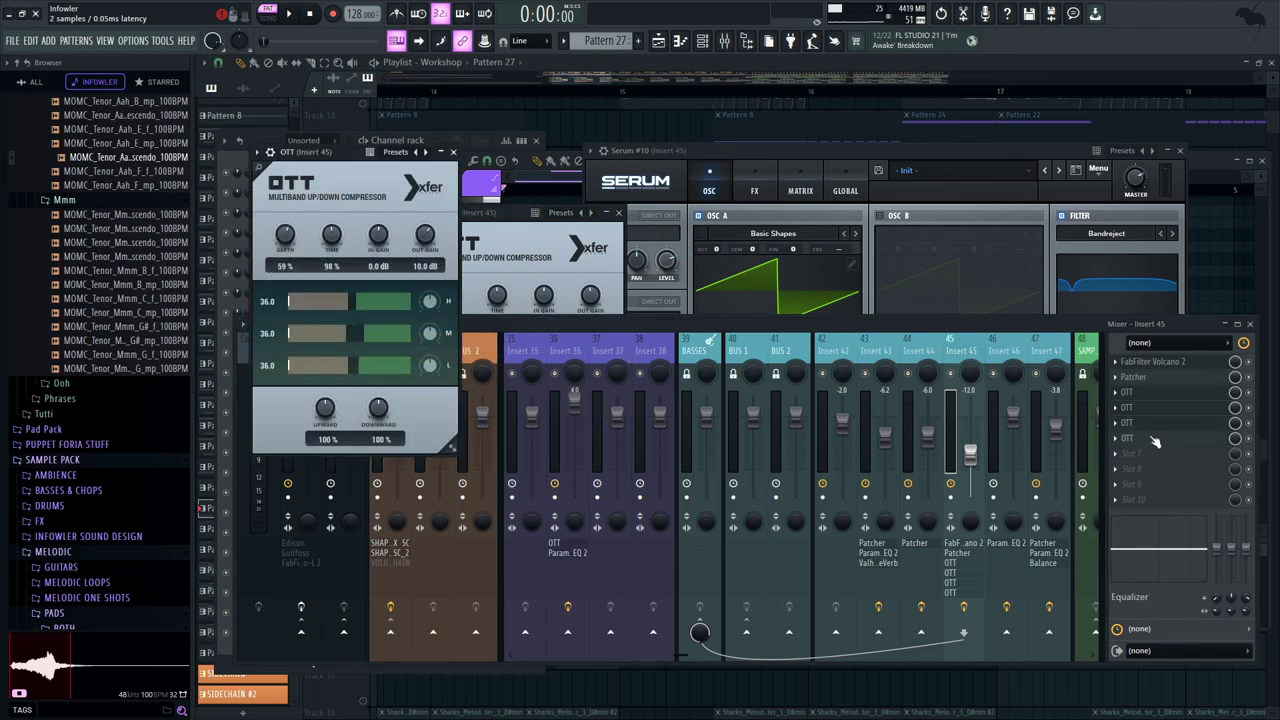
click(1155, 438)
click(526, 246)
click(493, 213)
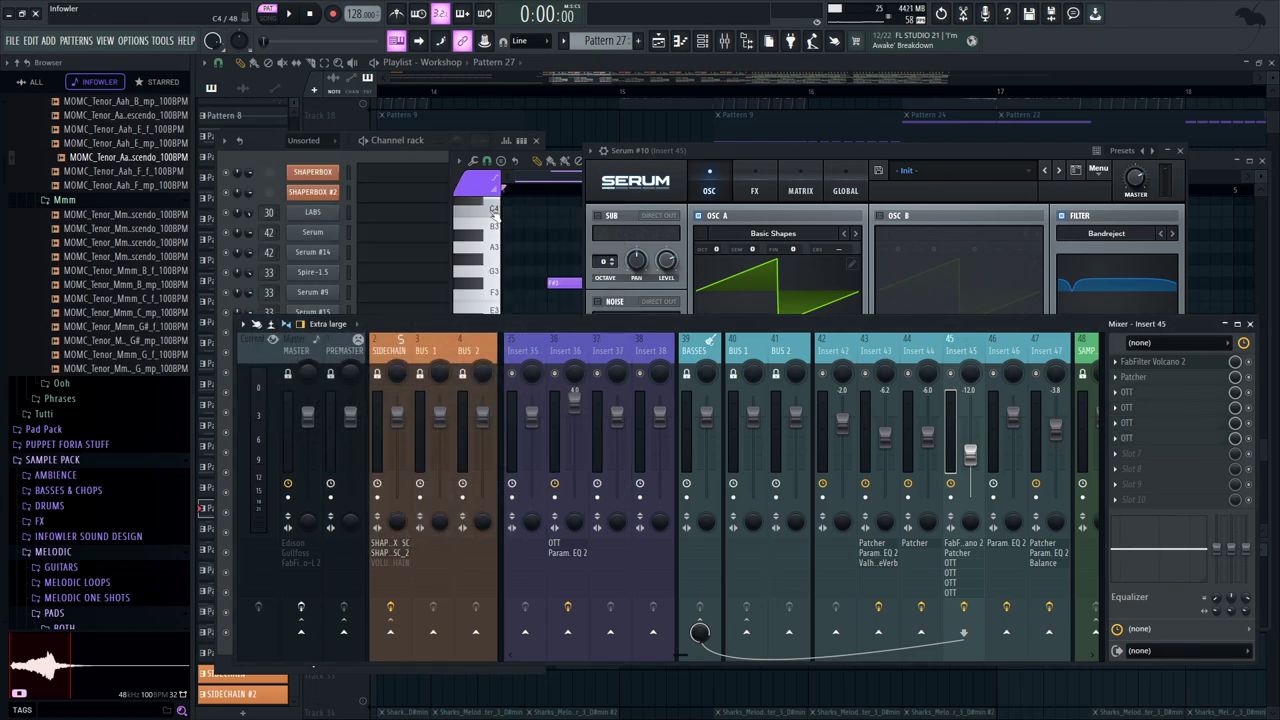
Audition Pattern 27 with FabFilter Volcano 2 bypassed on Insert 45, and re-enable the filter
click(681, 42)
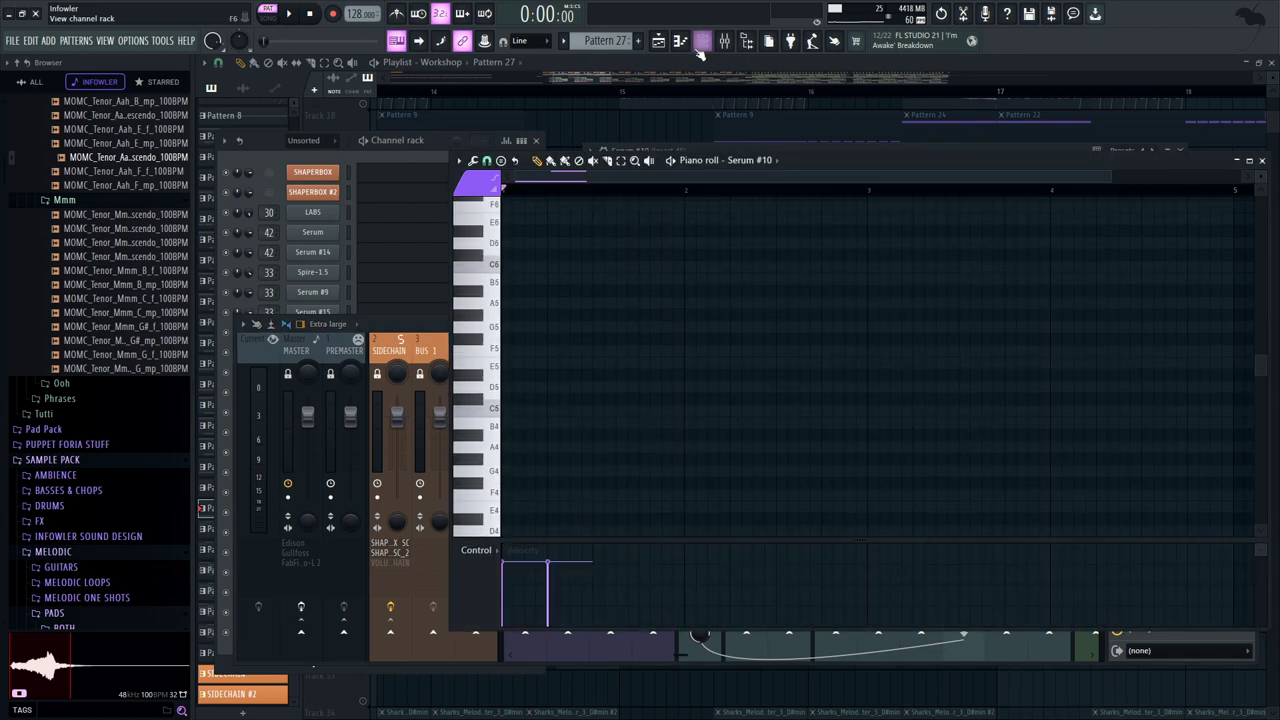
click(723, 44)
key(space)
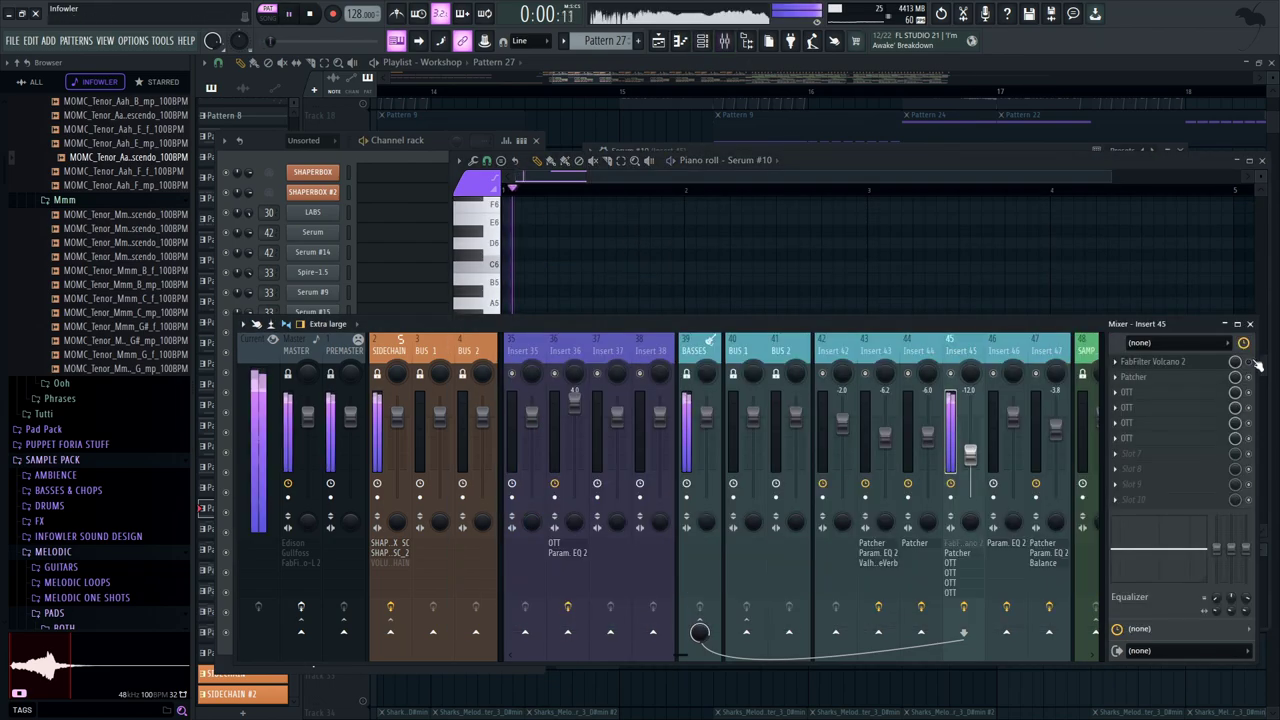
key(space)
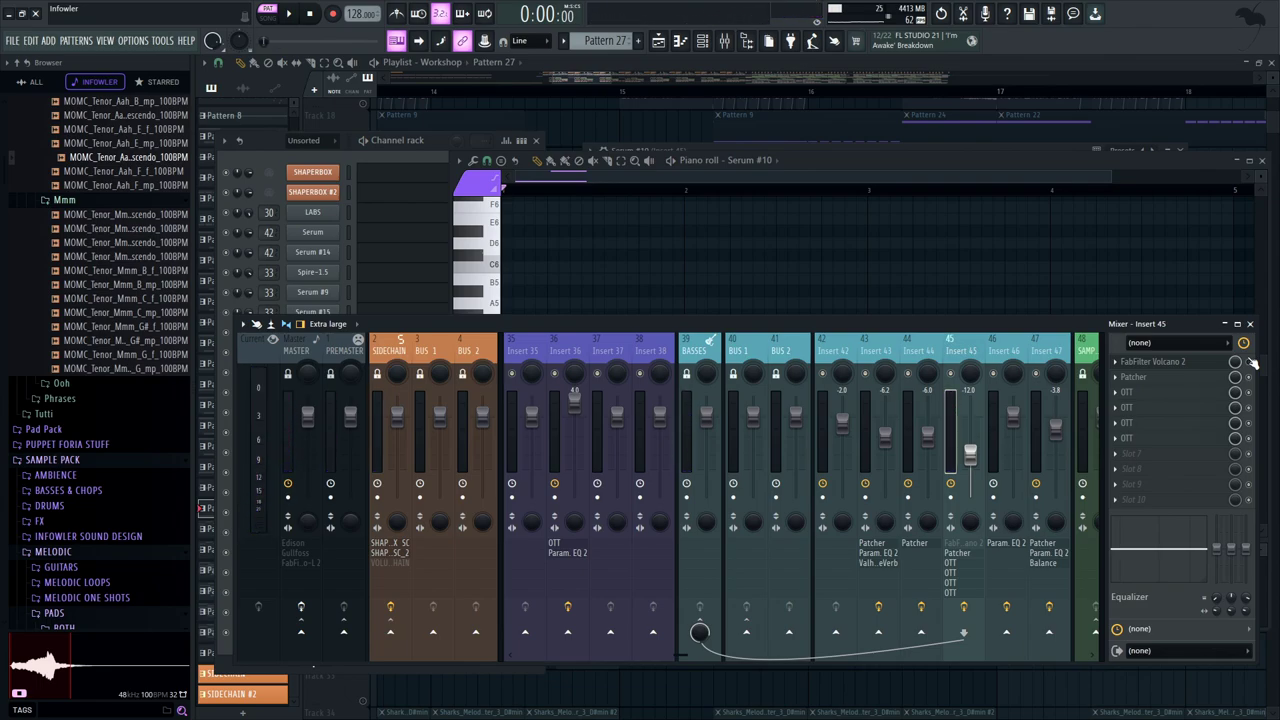
click(1250, 362)
Compare the rendered clip on Track 26 with Pattern 27 on Track 23 by soloing and playing each from bar 15
drag(730, 92, 620, 92)
right_click(363, 439)
key(space)
right_click(360, 329)
key(space)
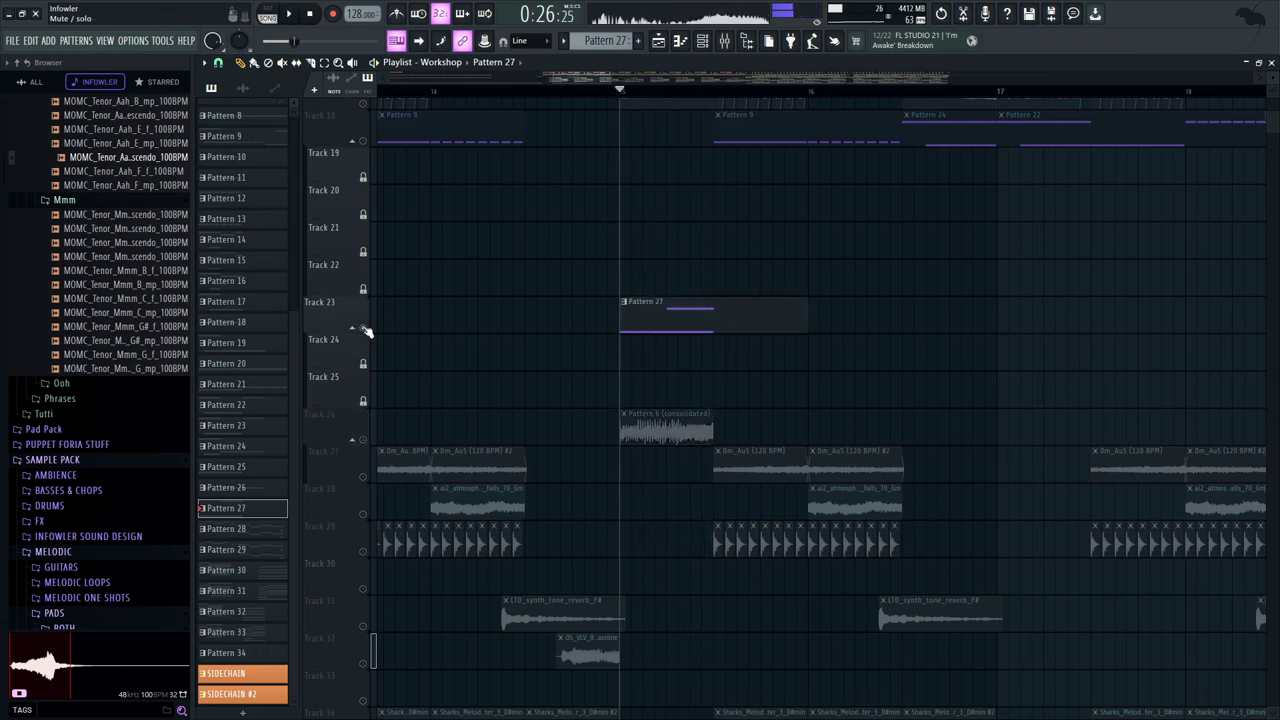
Select bar 15 as the playback range and open FabFilter Volcano 2 on Insert 45 for inspection
drag(620, 94, 812, 138)
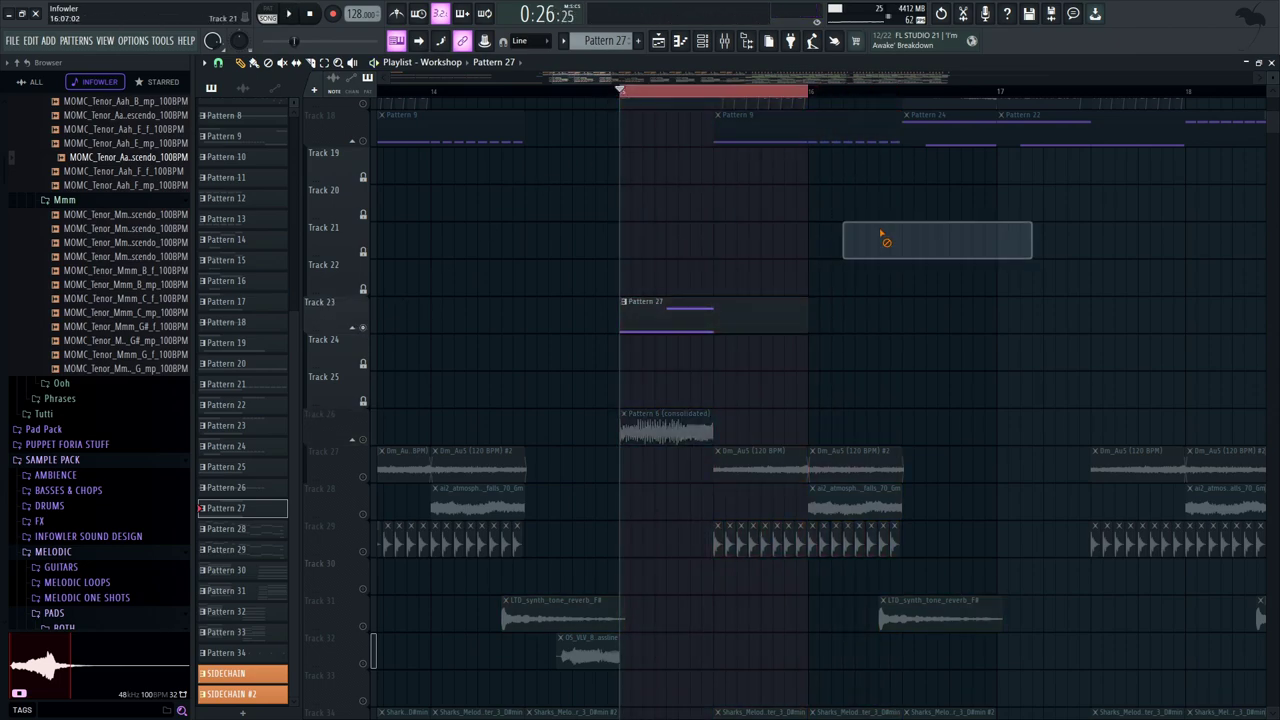
click(725, 41)
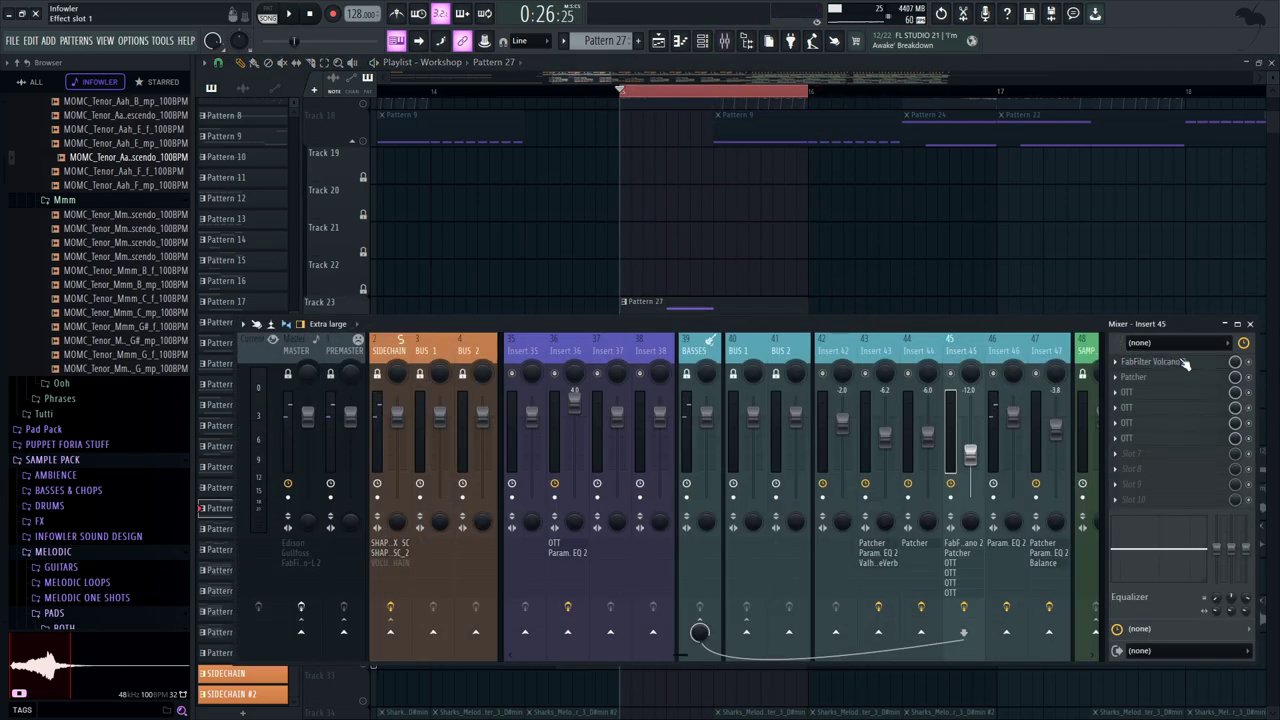
click(1183, 362)
drag(642, 189, 711, 225)
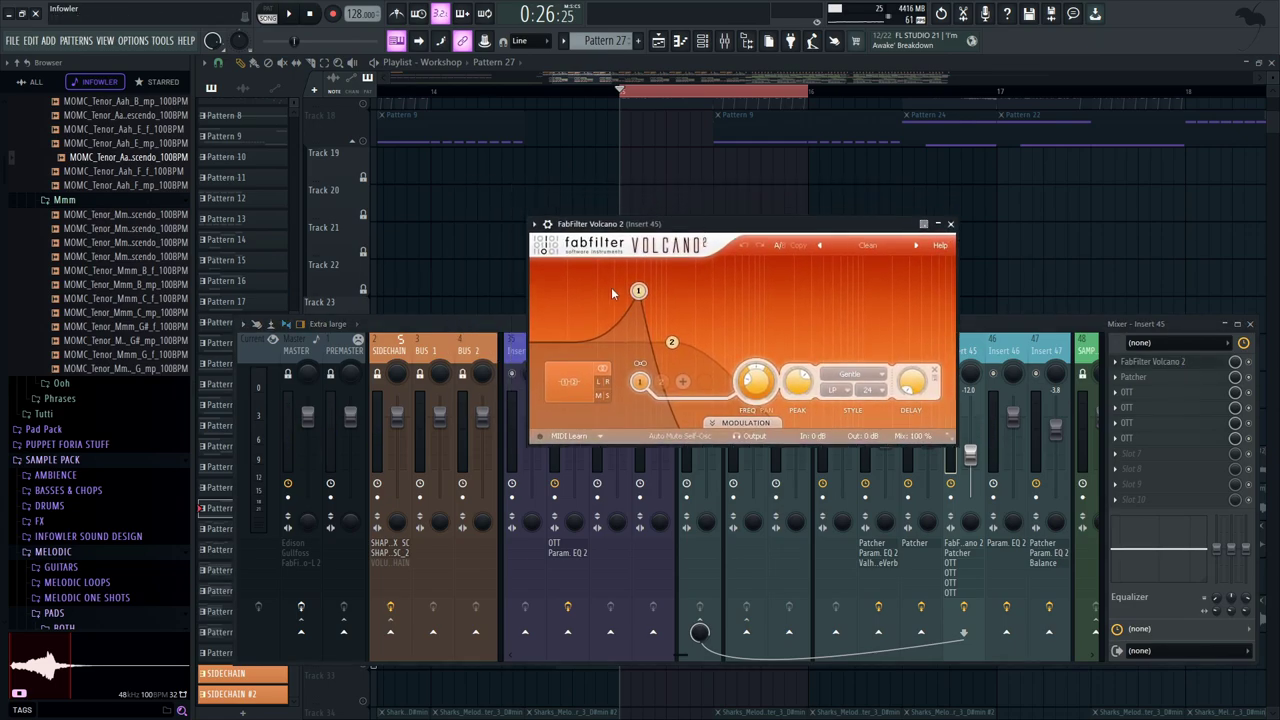
Audition Pattern 27 while sweeping filter 1's cutoff in FabFilter Volcano 2 on Insert 45, and close the plugin
drag(638, 291, 683, 306)
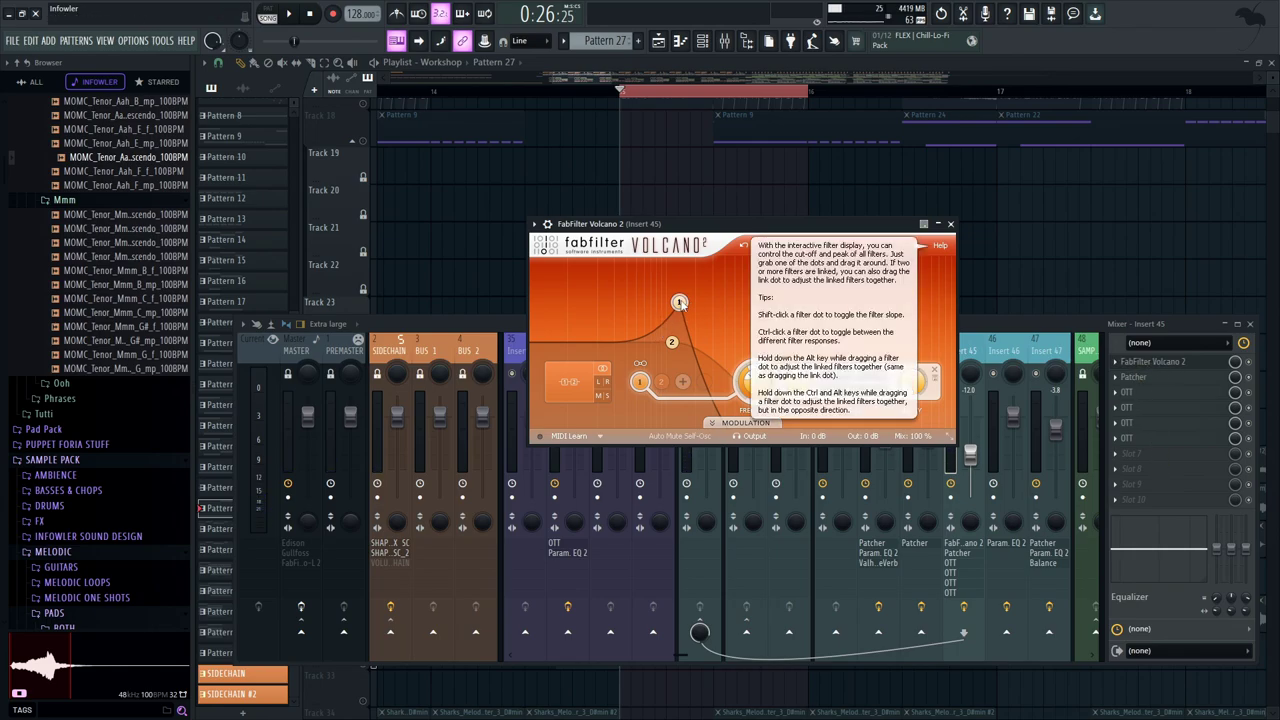
key(space)
drag(704, 299, 655, 305)
key(space)
key(space)
key(space)
click(950, 223)
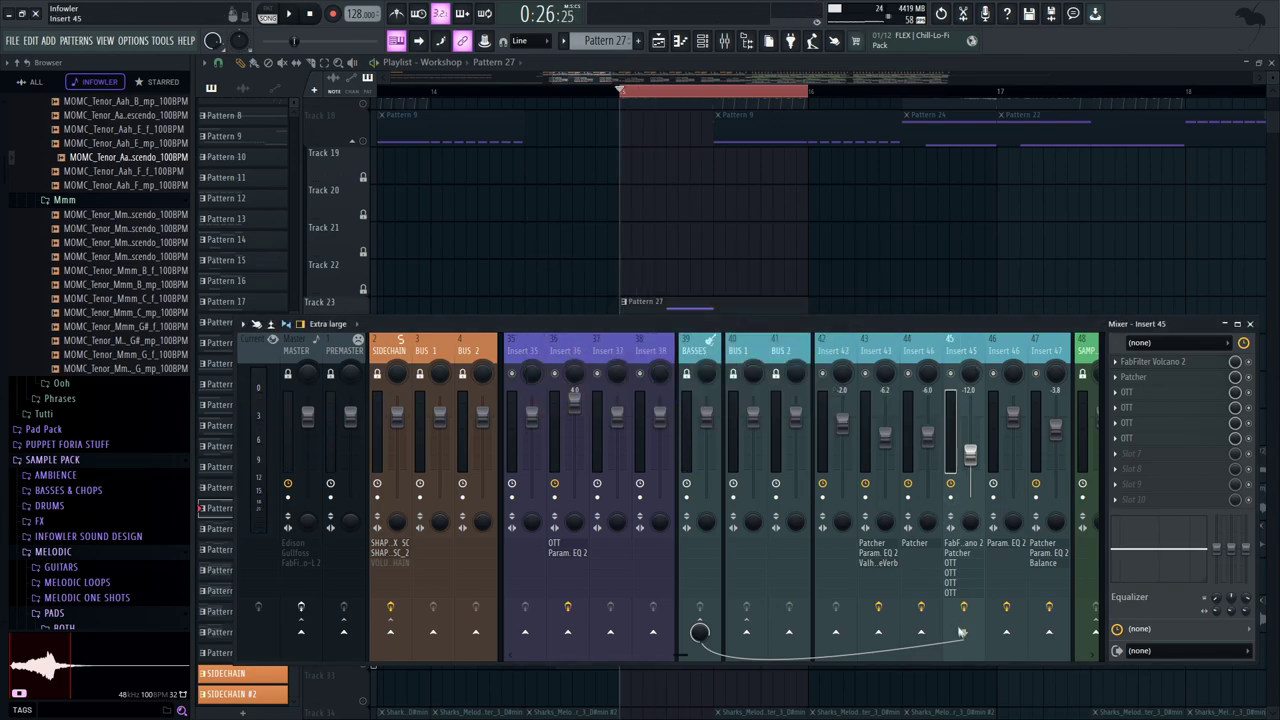
Close the mixer, solo Track 26 and audition its consolidated clip at bar 15
key(F9)
drag(688, 299, 727, 217)
right_click(364, 358)
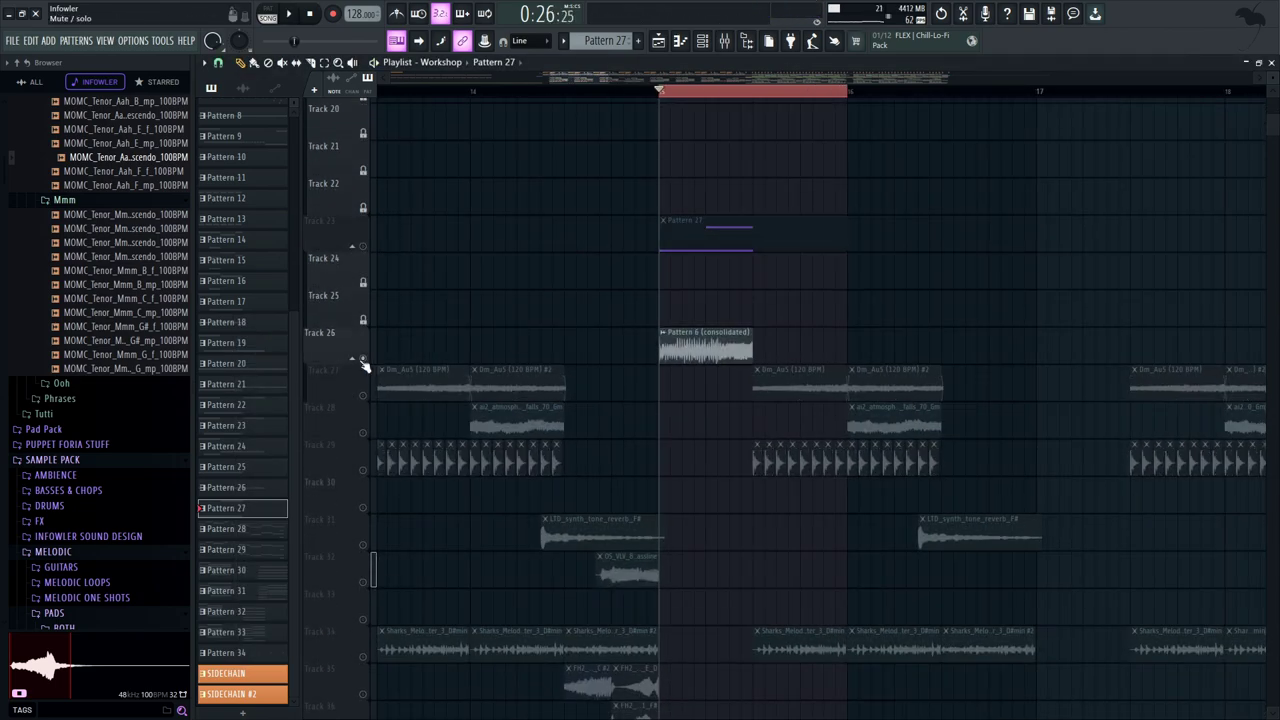
key(space)
key(space)
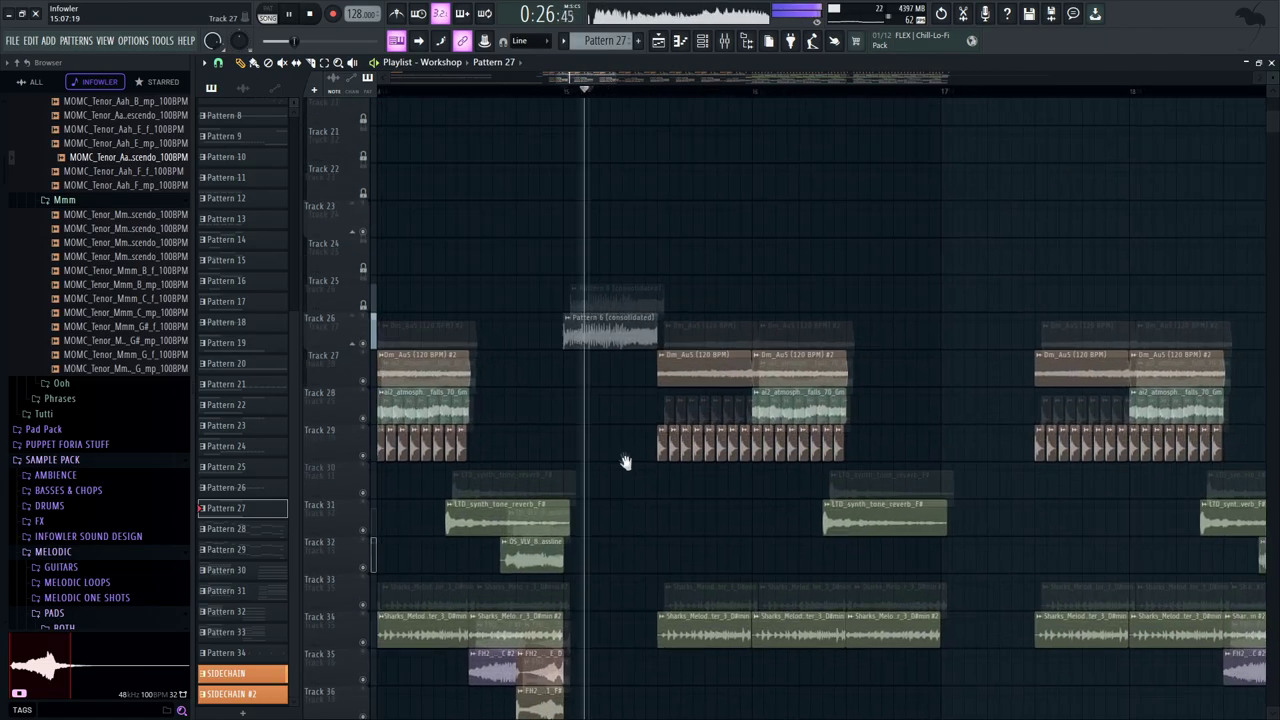
Play the full arrangement from bar 15 to hear the consolidated clip in context
scroll(652, 417, up, 5)
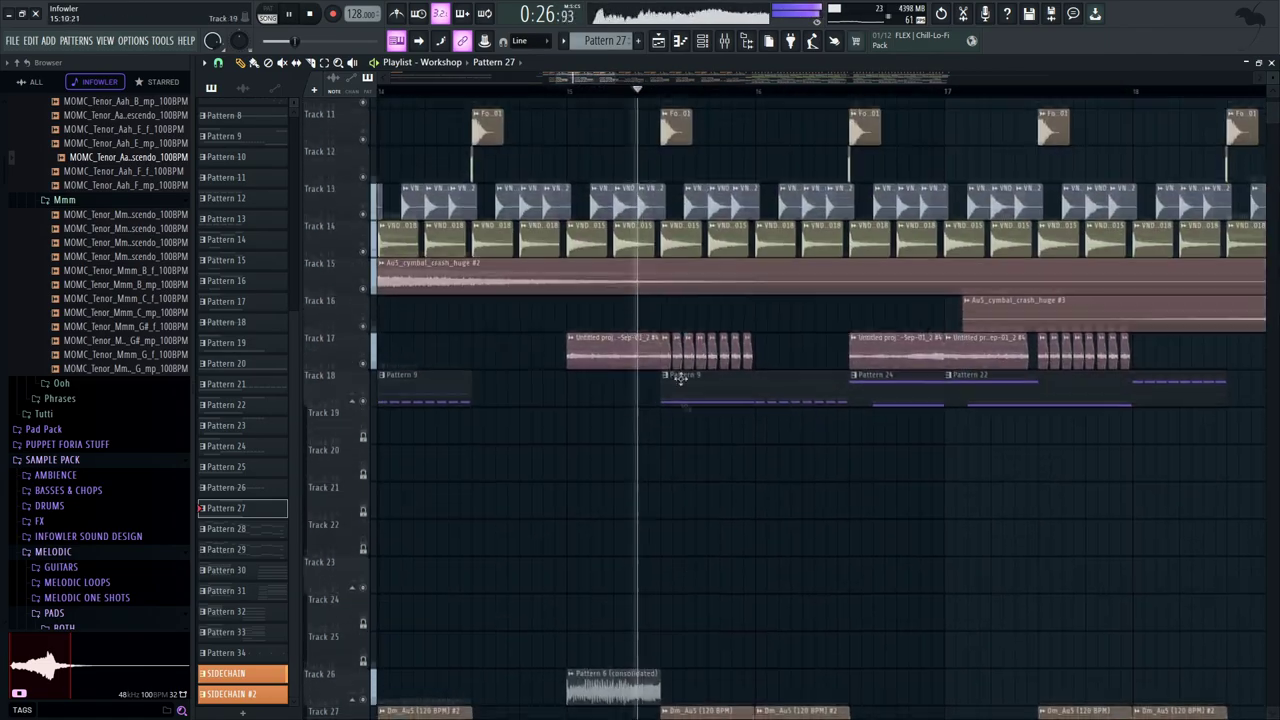
drag(768, 447, 720, 237)
drag(760, 370, 731, 237)
drag(795, 348, 710, 552)
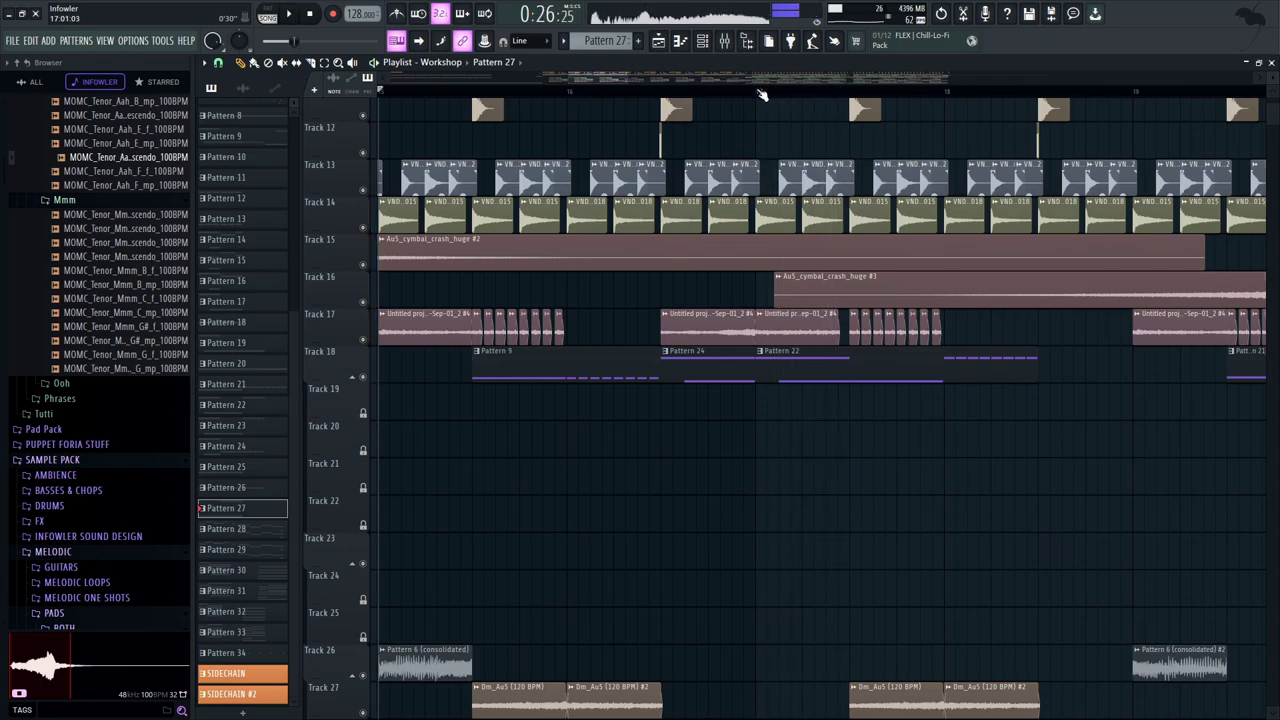
key(space)
Solo Track 18 and audition its bass patterns from bar 17
drag(771, 402, 682, 390)
right_click(363, 366)
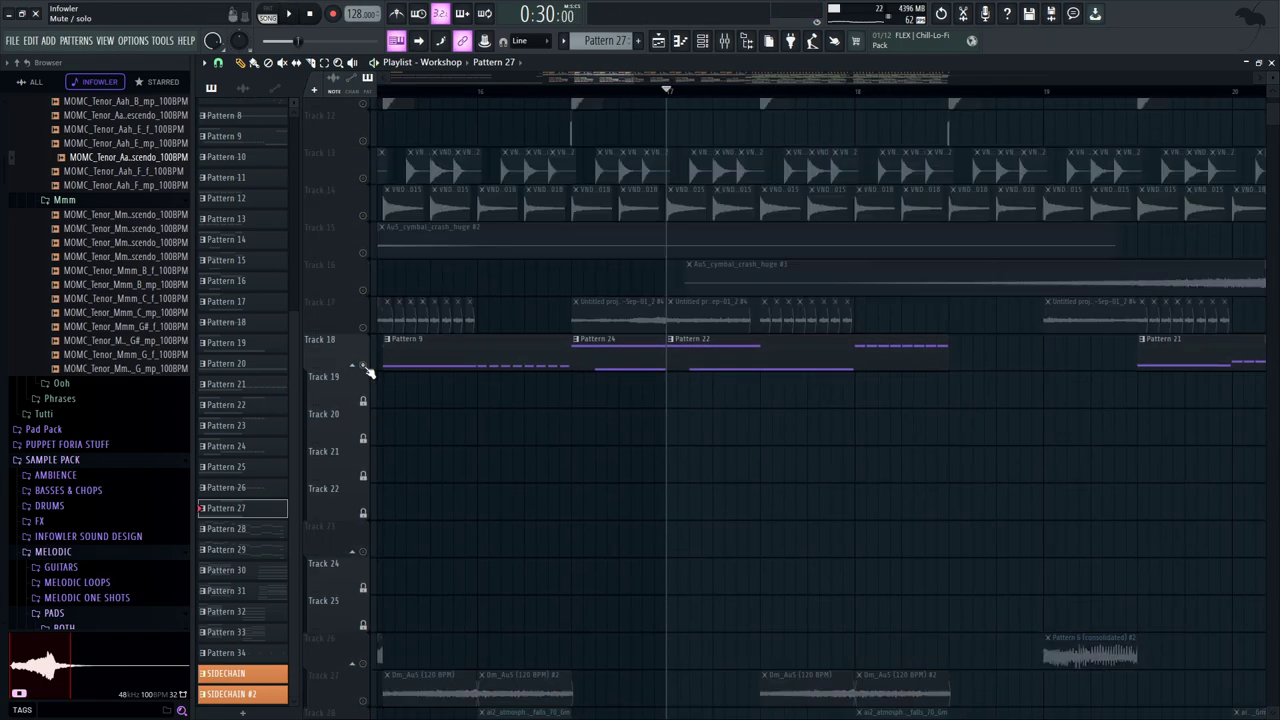
key(space)
drag(684, 443, 627, 362)
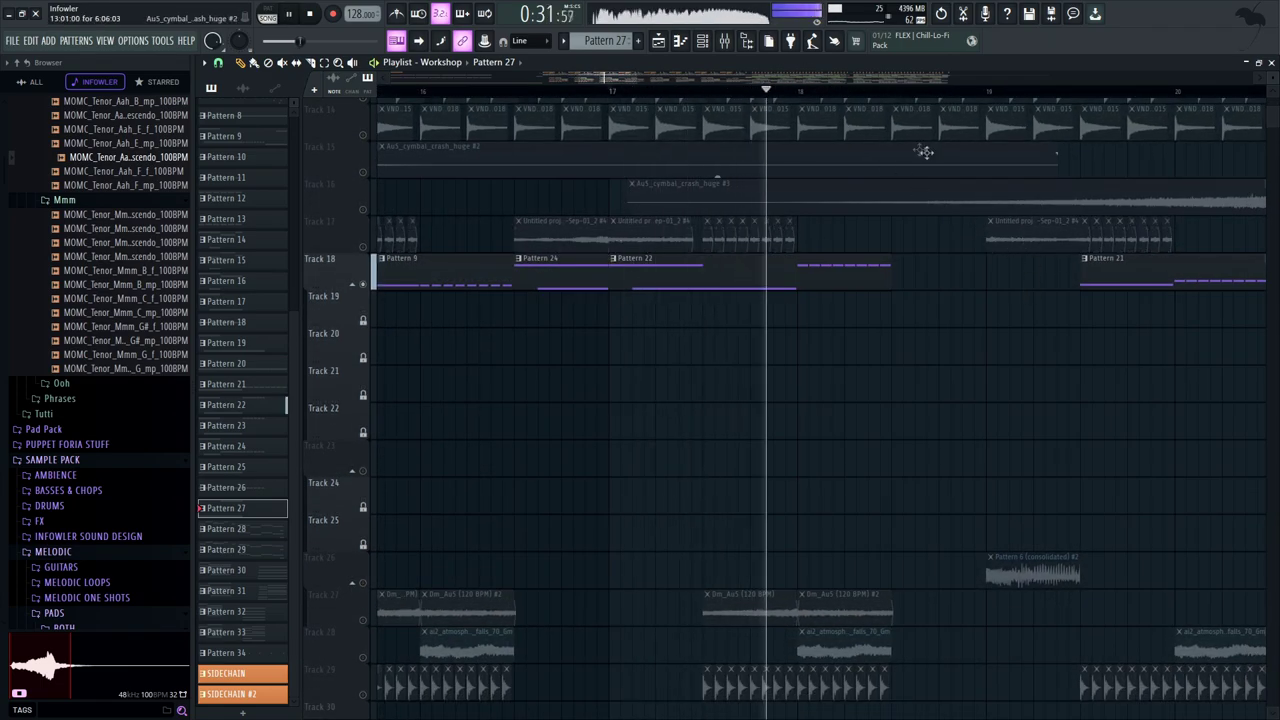
drag(696, 280, 635, 314)
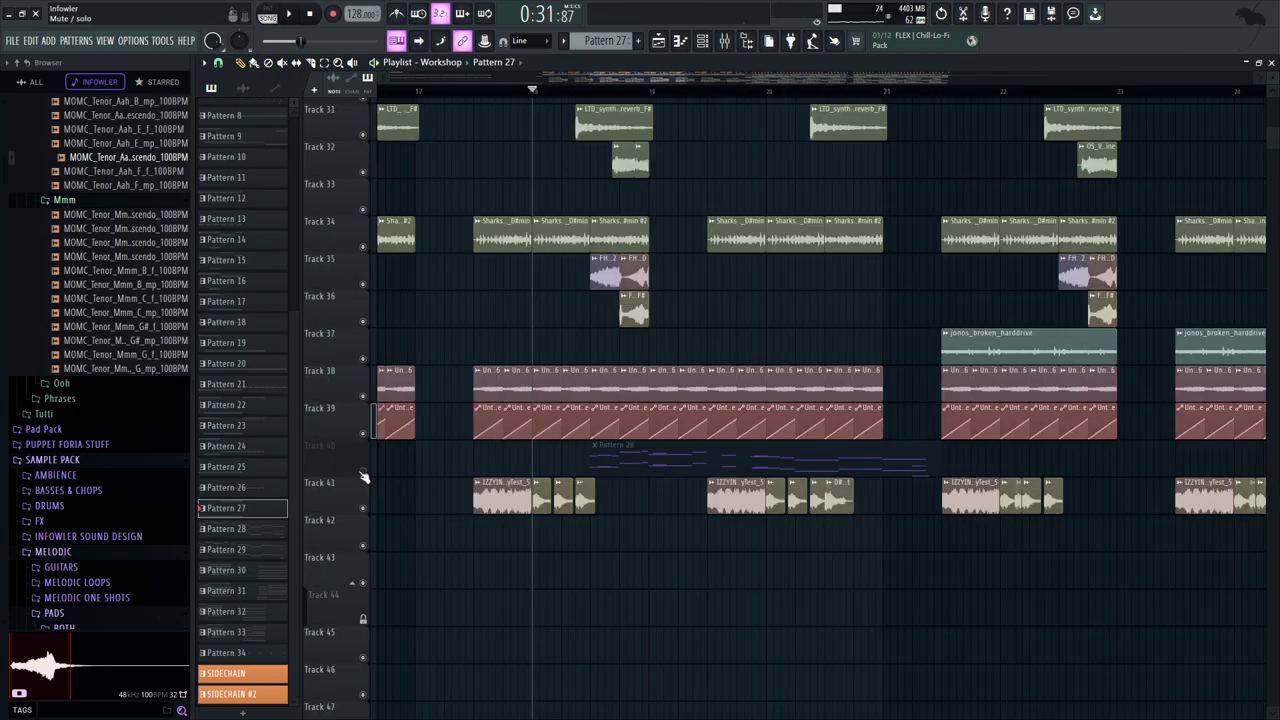
Play Pattern 28 on Track 40 from its start, with its bestlead notes open alongside the channel rack
click(593, 92)
double_click(629, 463)
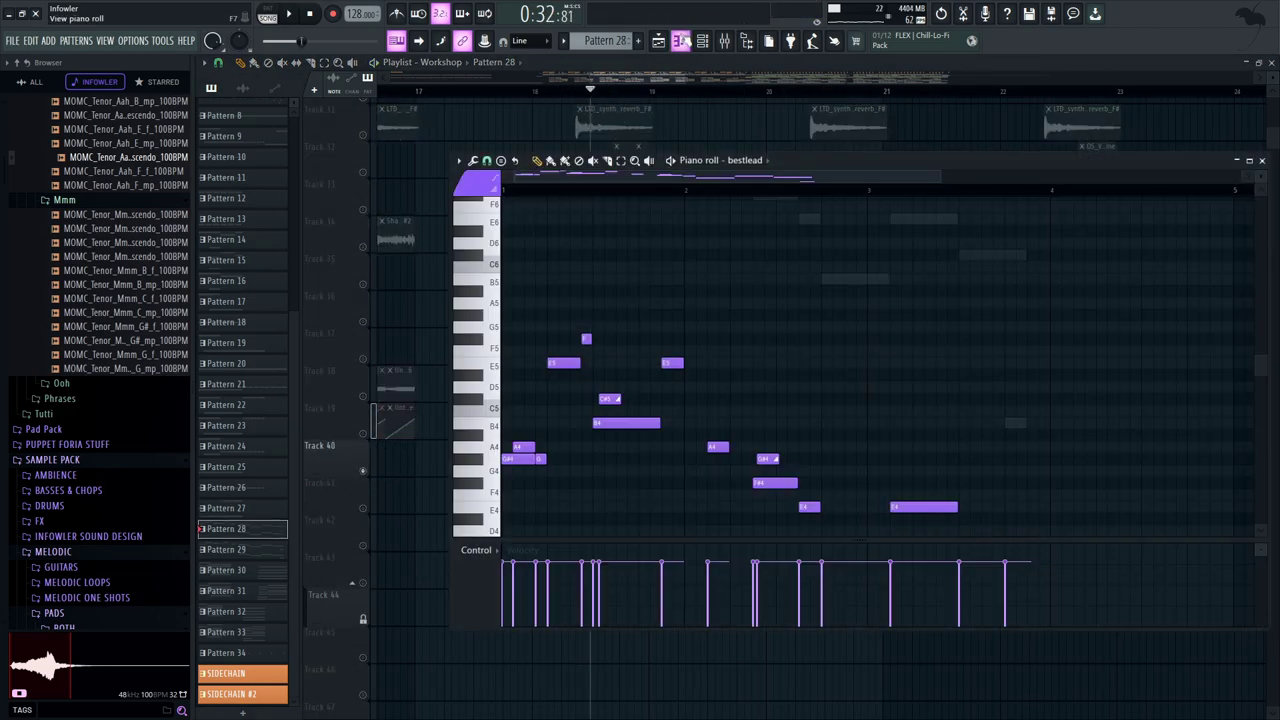
key(space)
click(702, 40)
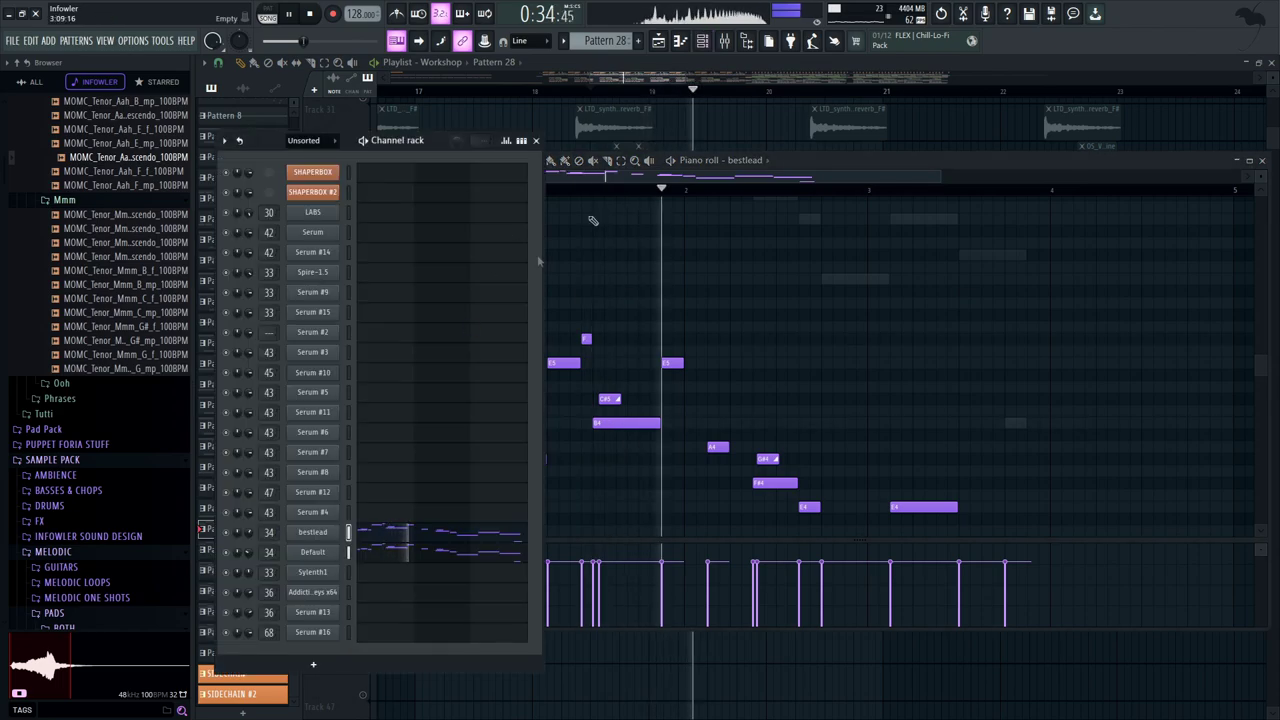
Disable the effects on mixer Insert 34 and play Pattern 28 dry
key(F9)
scroll(740, 365, up, 6)
scroll(740, 360, down, 3)
click(798, 351)
click(813, 606)
key(space)
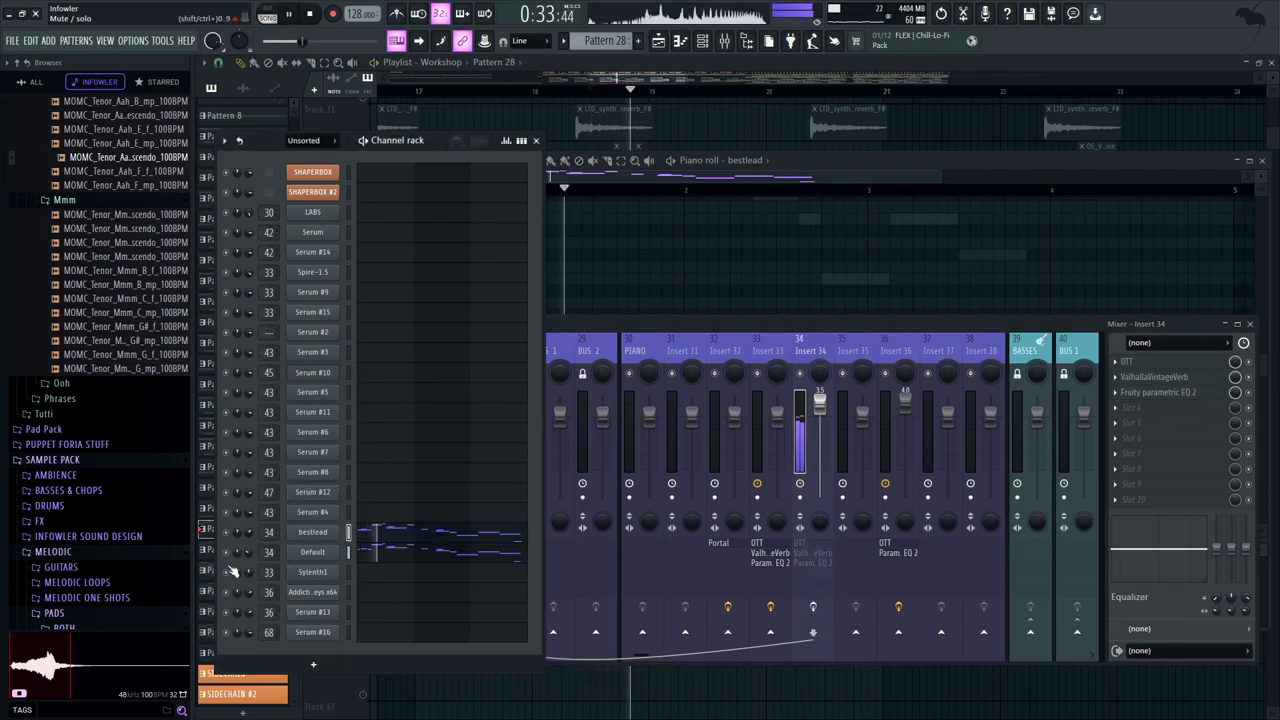
Open the bestlead channel's GMS synth and inspect its settings while auditioning the lead
click(322, 541)
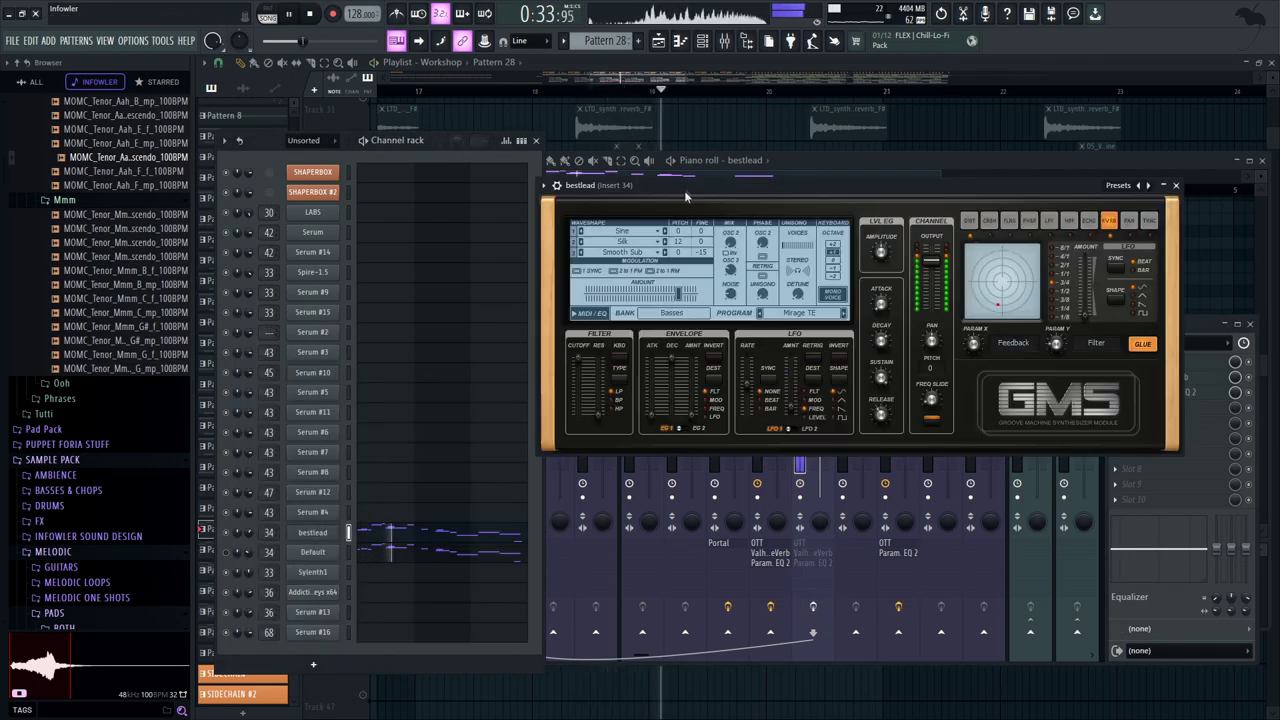
drag(698, 185, 700, 234)
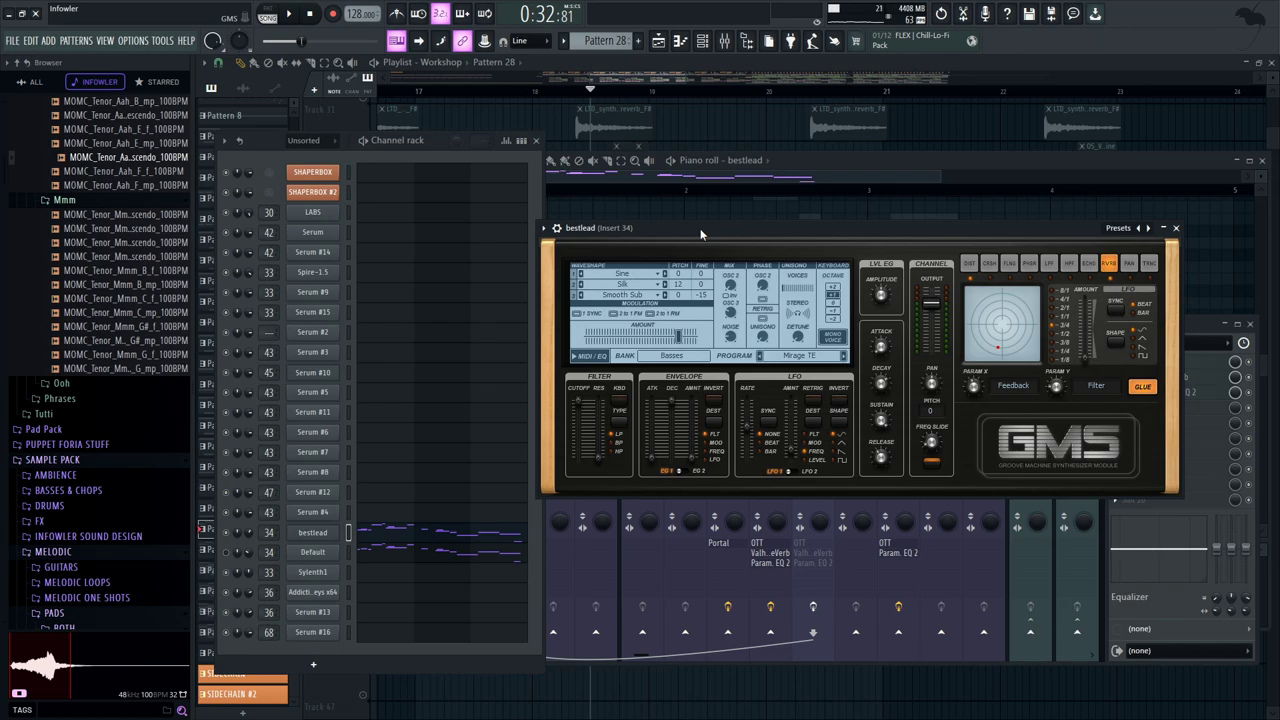
drag(700, 231, 693, 231)
key(space)
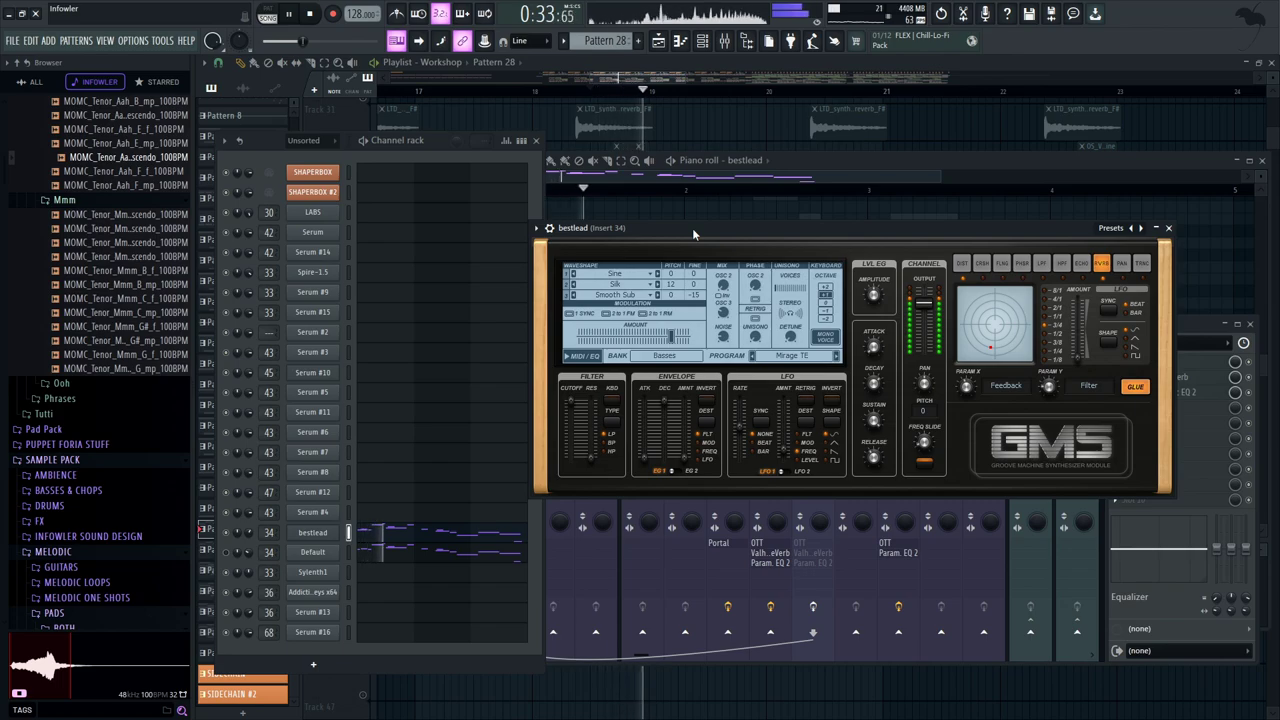
key(space)
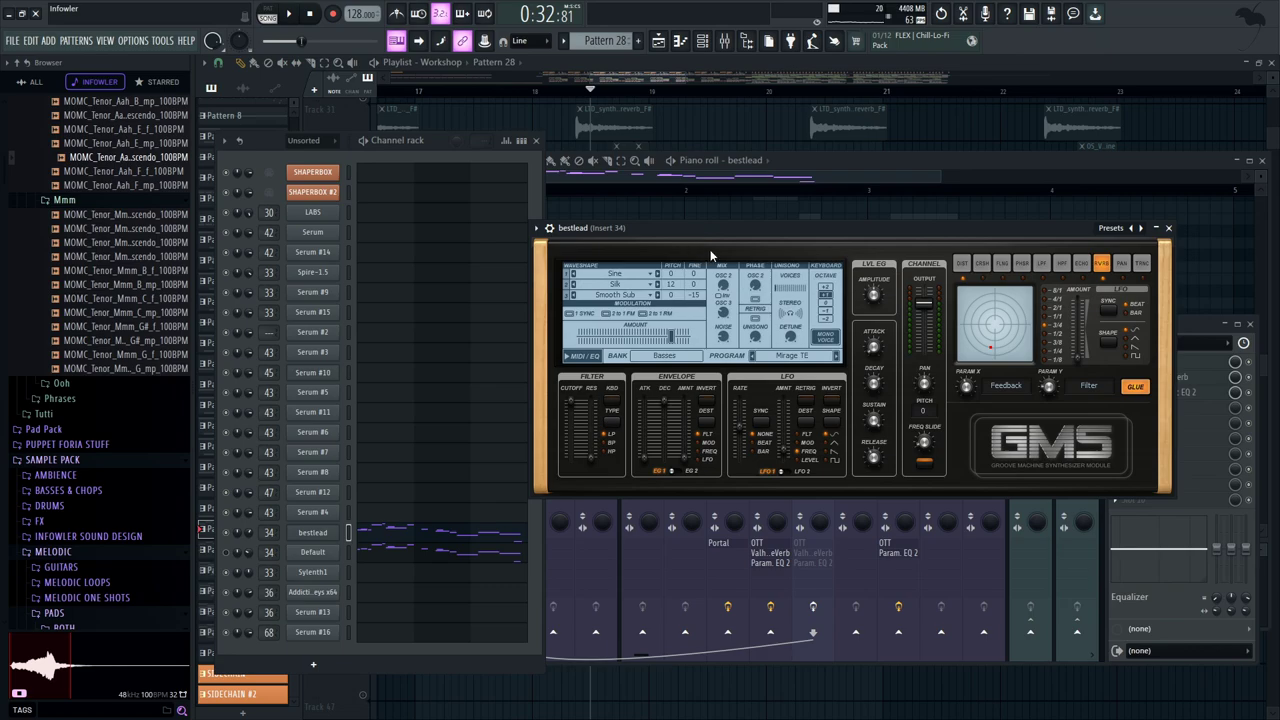
key(space)
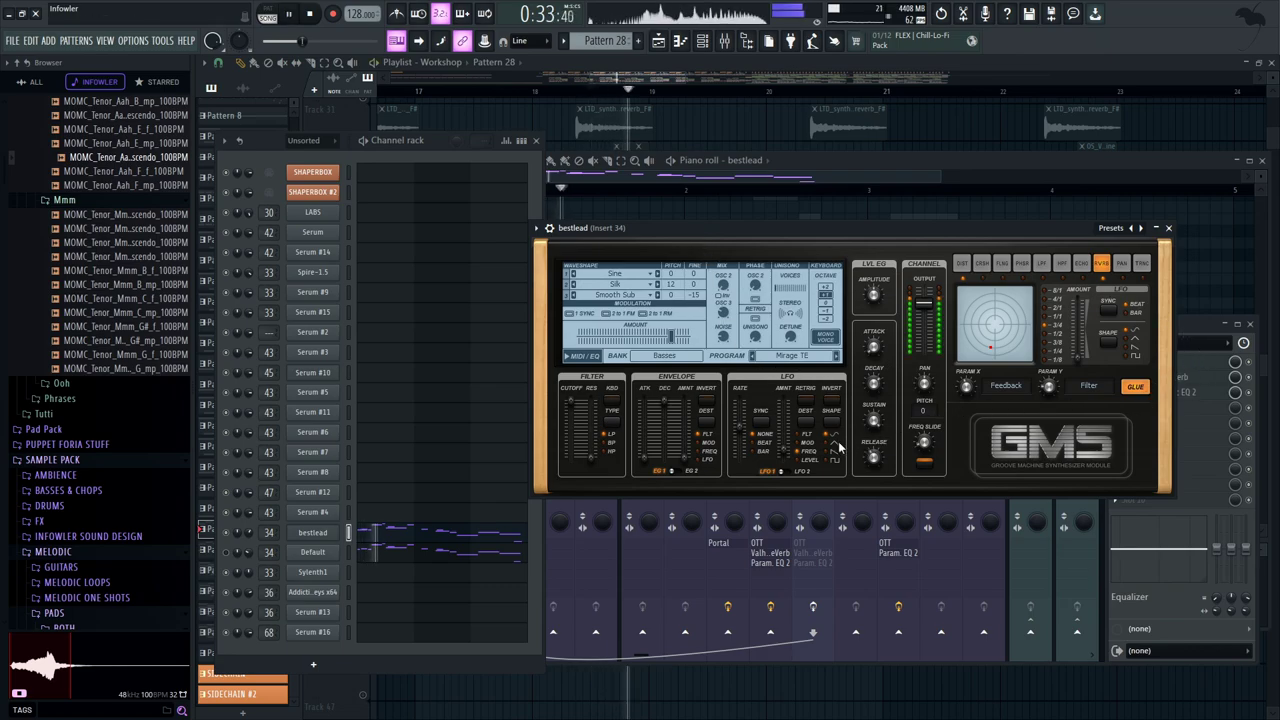
key(space)
Compare the bestlead sound with GMS's Freq Slide switched off and back on
click(926, 463)
key(space)
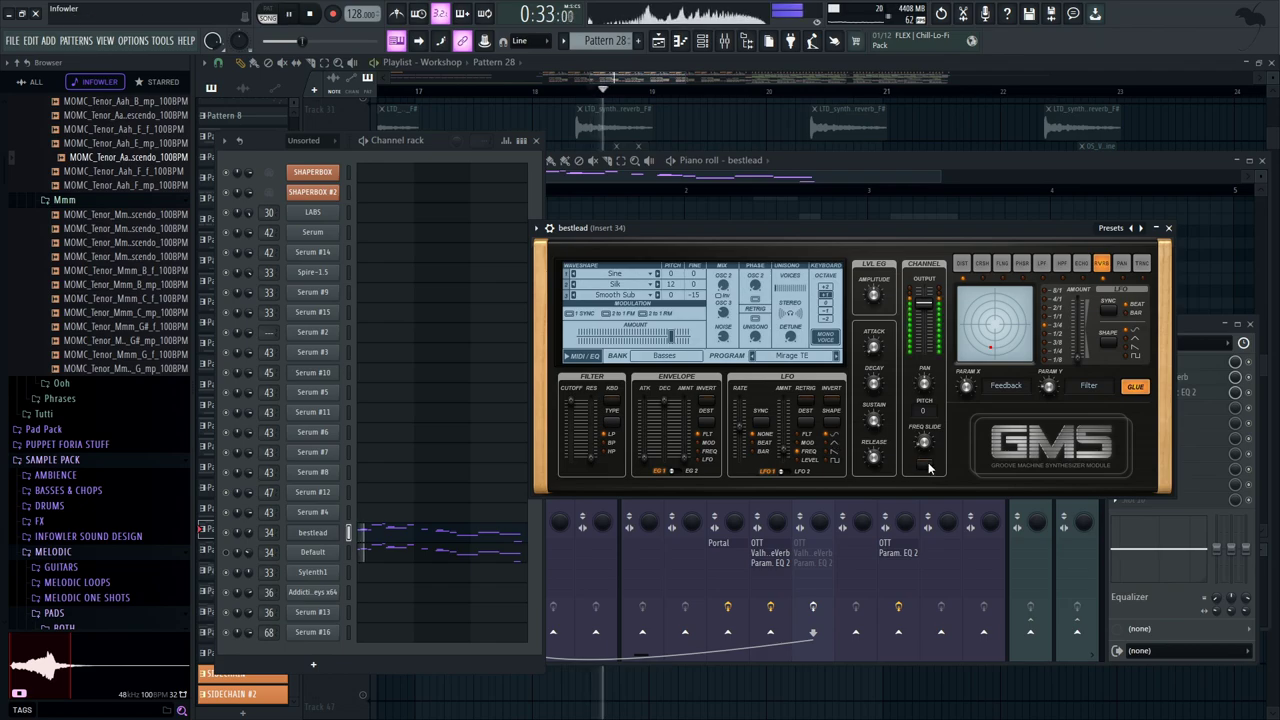
key(space)
click(926, 463)
key(space)
drag(924, 442, 924, 443)
key(space)
key(space)
key(space)
Close the bestlead synth, inspect the Default channel's synth settings and close its window
click(228, 533)
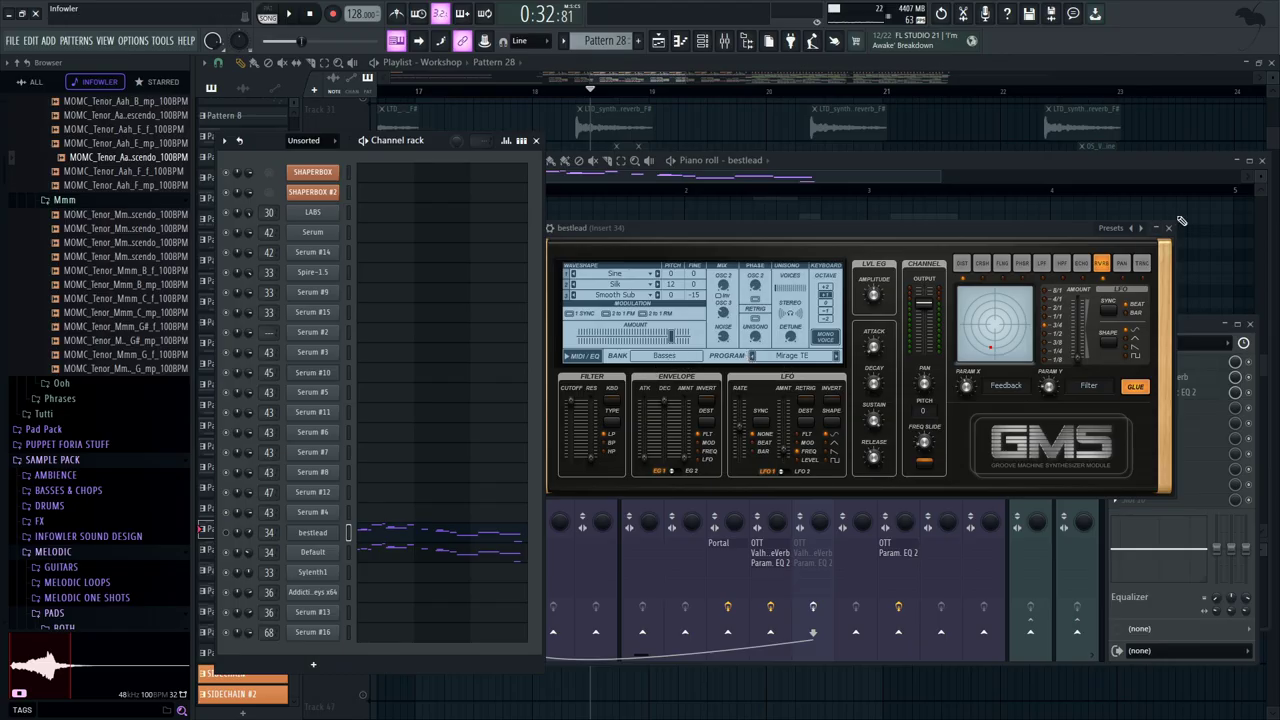
click(1168, 227)
click(325, 552)
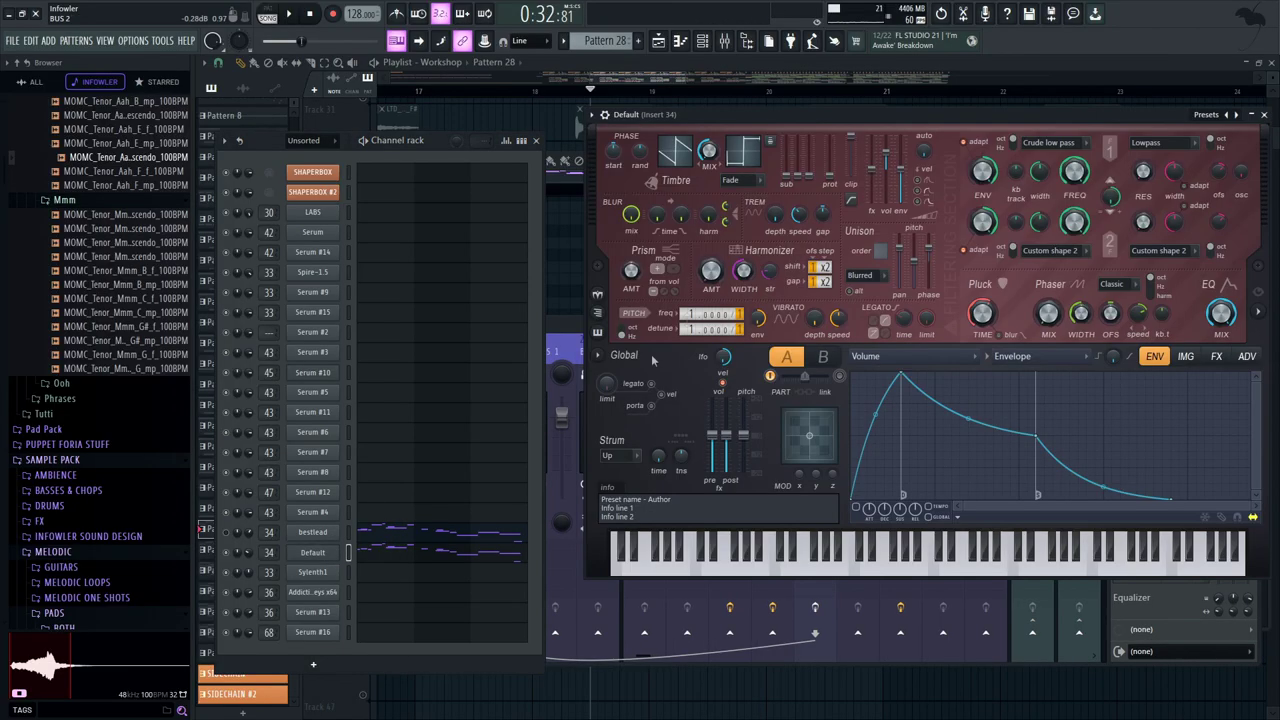
drag(733, 120, 638, 134)
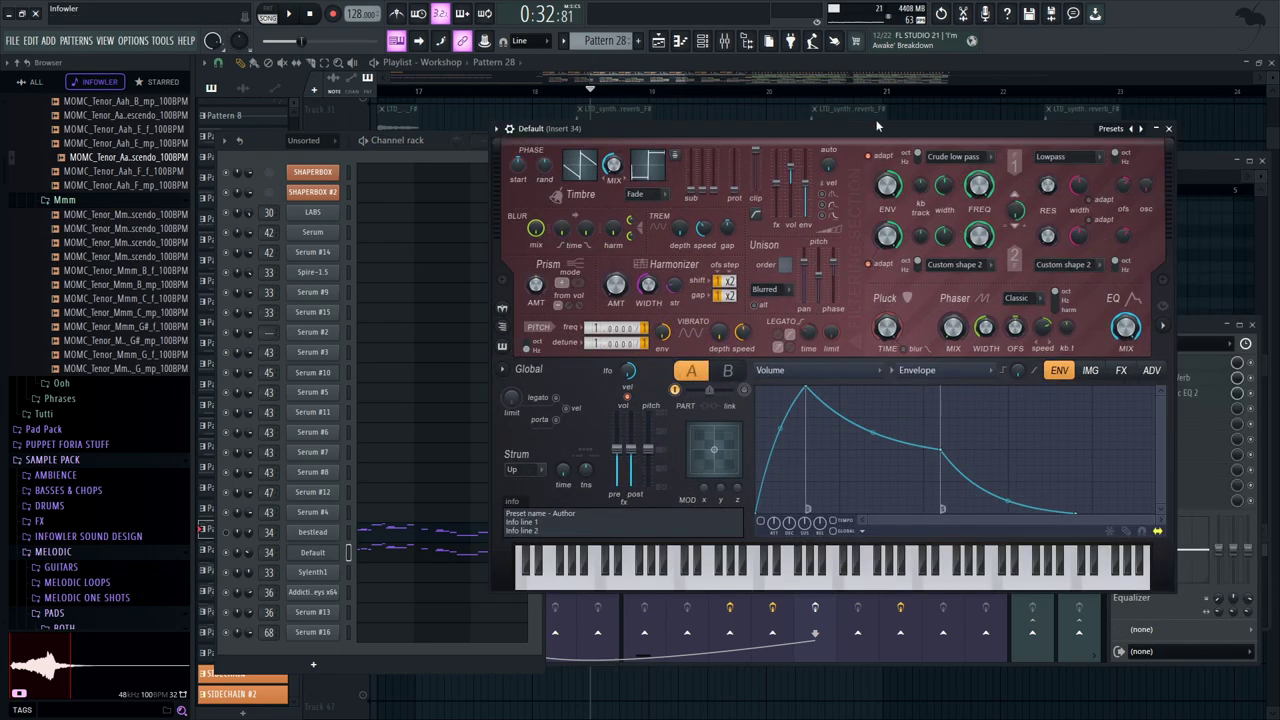
drag(877, 126, 887, 143)
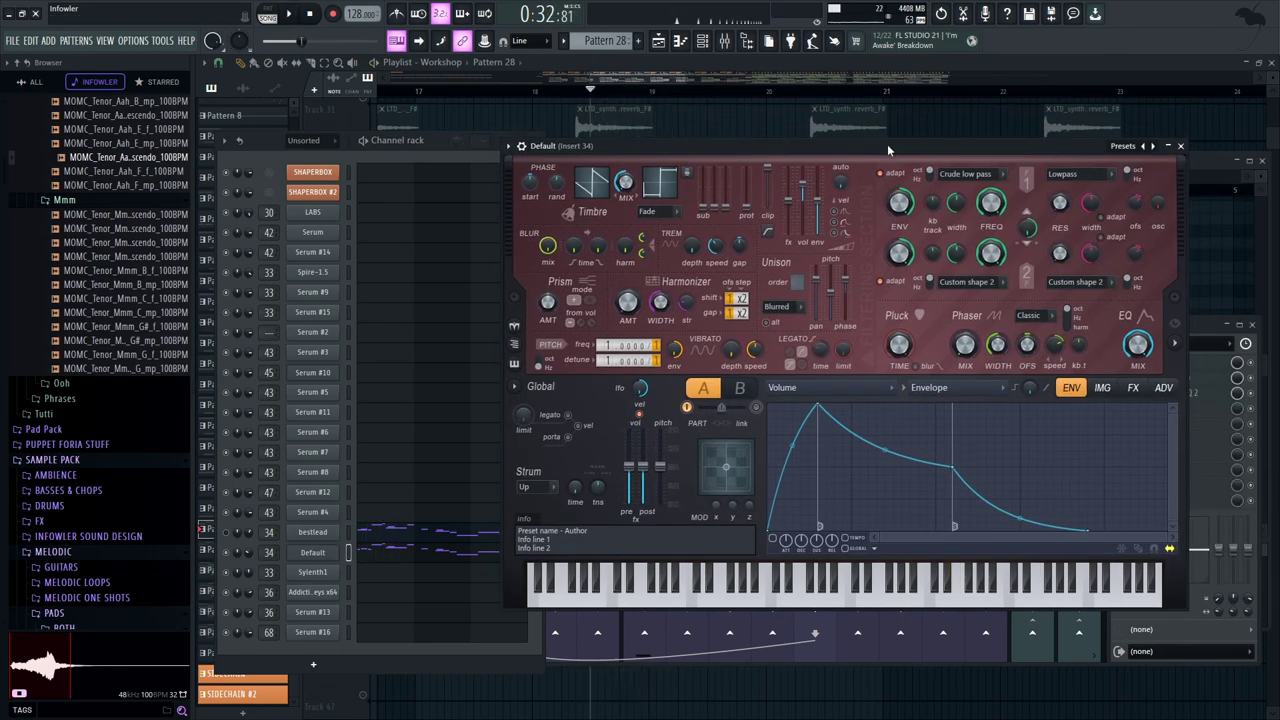
click(1183, 146)
Re-enable Insert 34's effects, inspect ValhallaVintageVerb, OTT and Fruity Parametric EQ 2, and play Pattern 28 through them
click(816, 610)
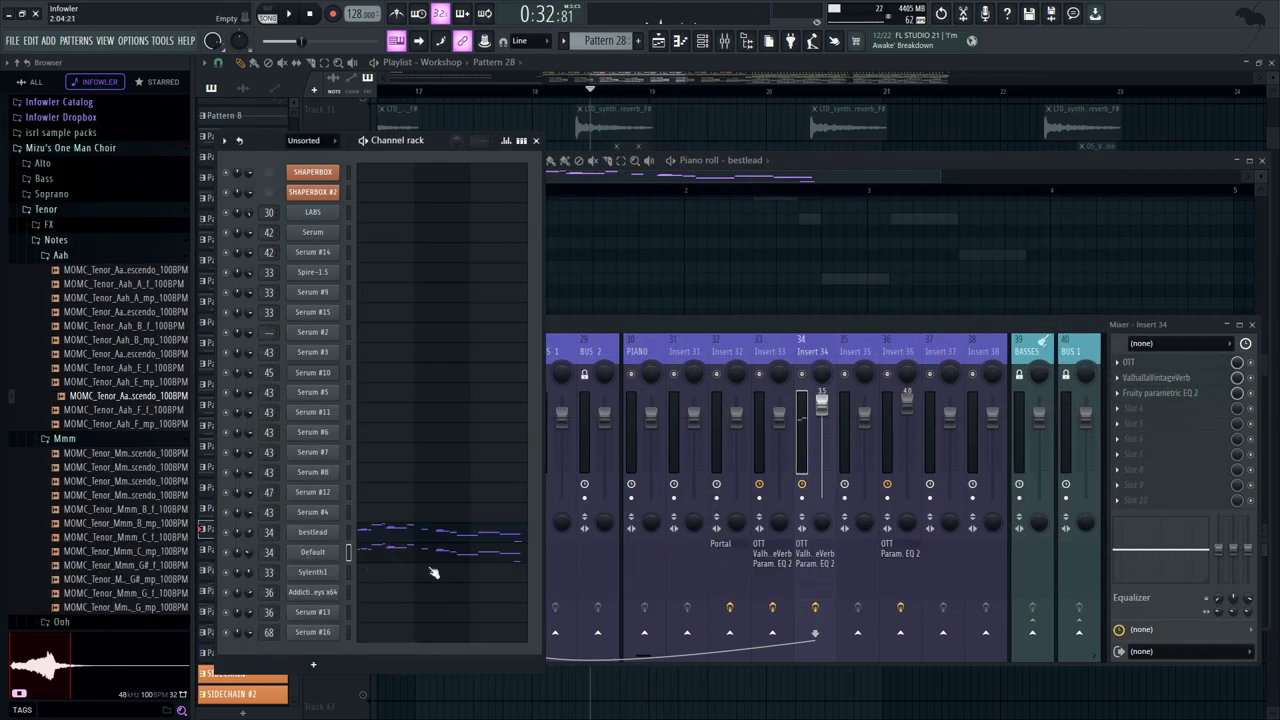
click(1185, 377)
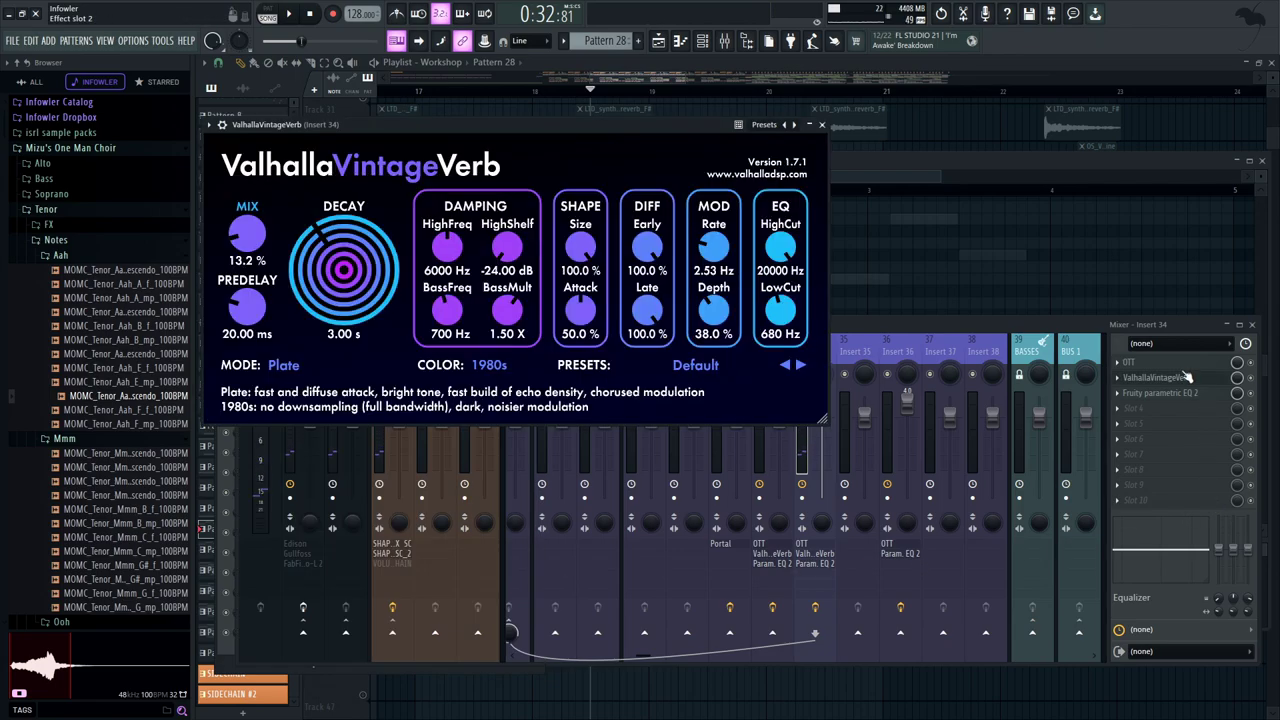
click(1176, 364)
click(1189, 394)
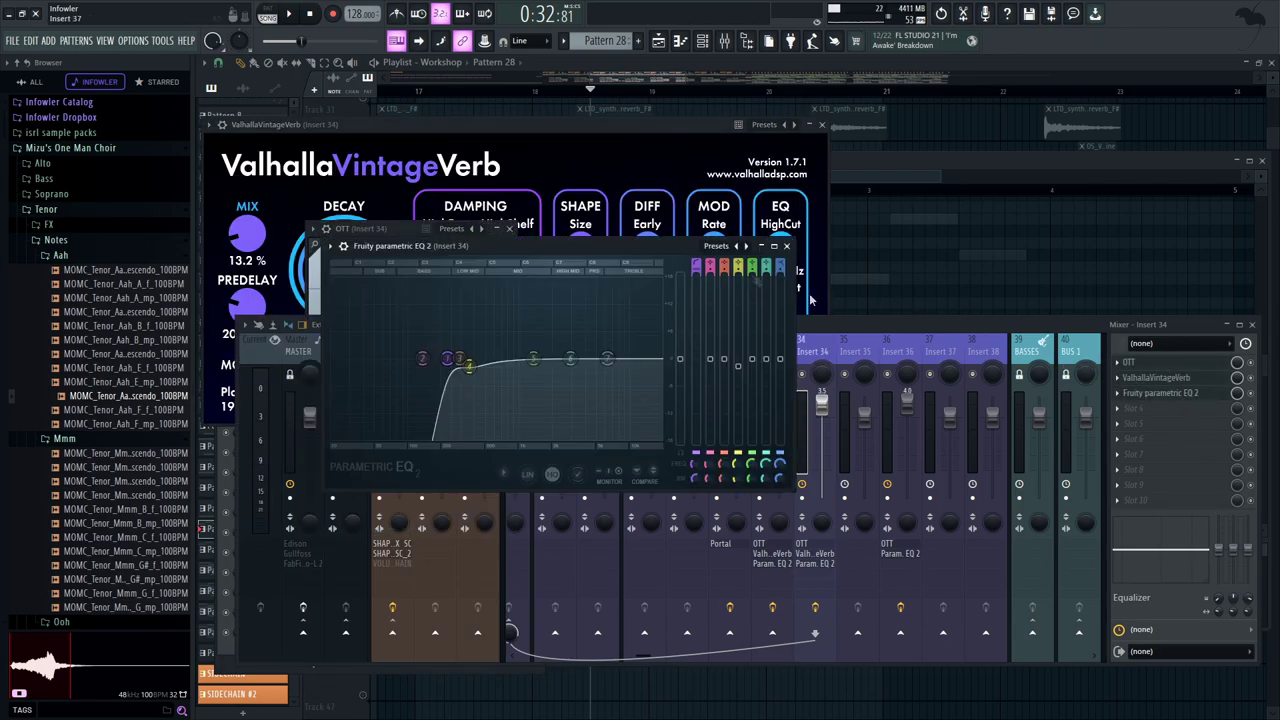
click(788, 246)
key(space)
click(822, 125)
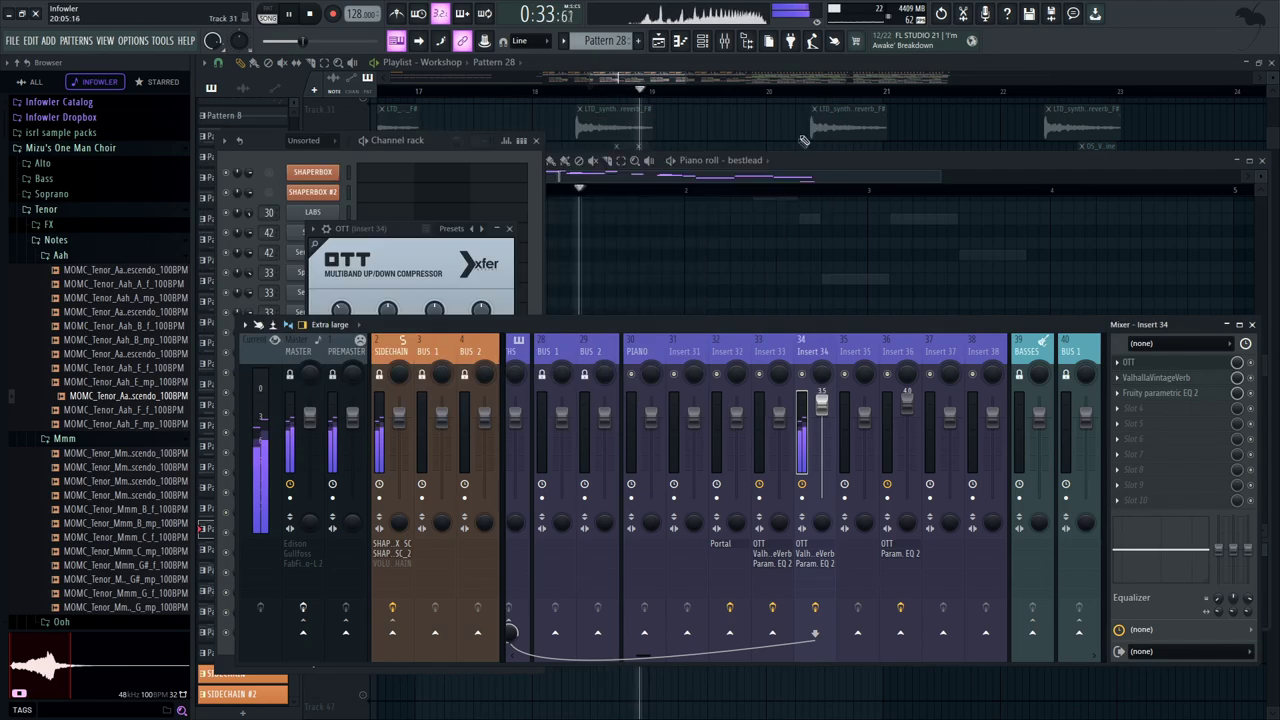
Close the mixer, play the full arrangement past Pattern 28 and return the playback position to bar 21
key(F9)
middle_click(402, 132)
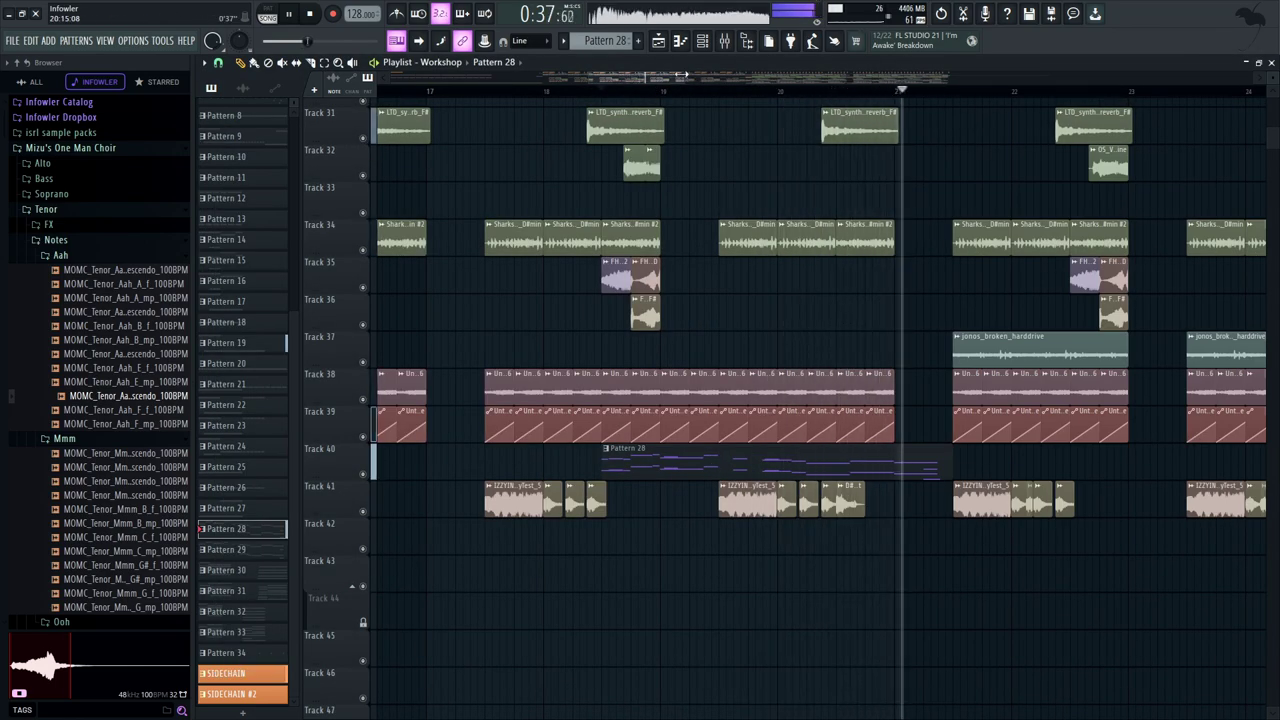
scroll(651, 569, down, 3)
scroll(651, 569, up, 10)
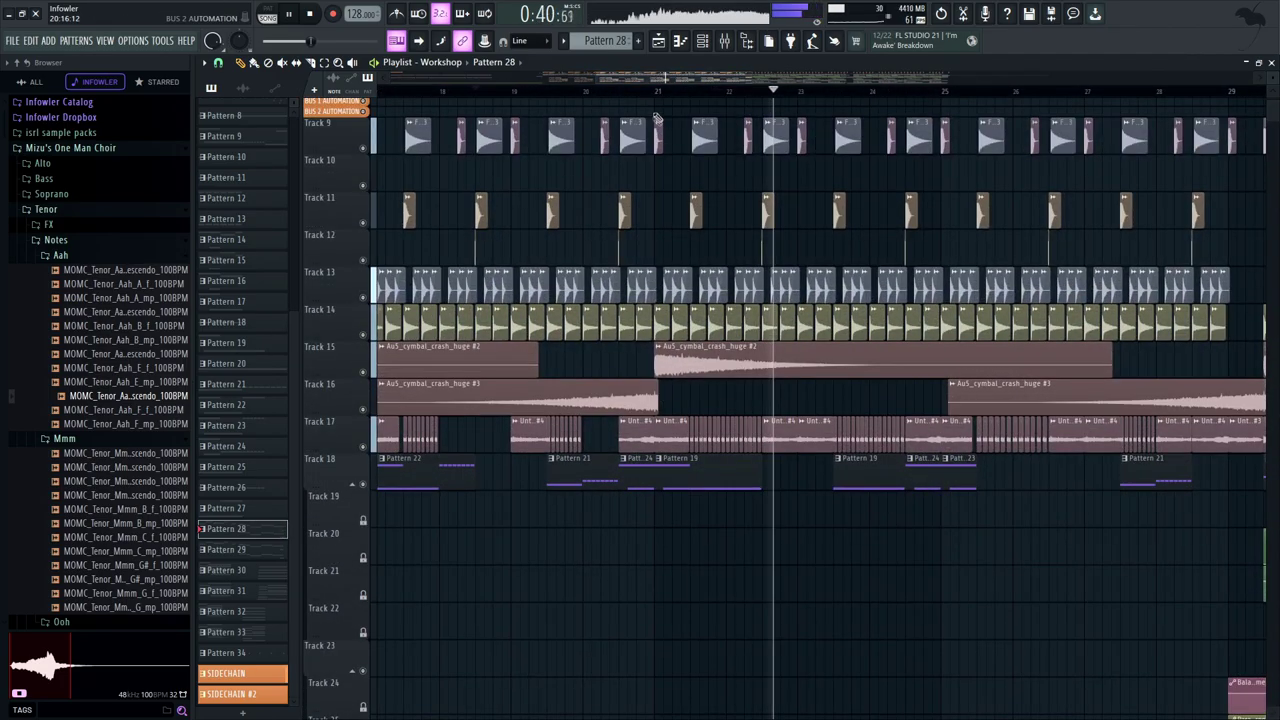
click(657, 91)
key(space)
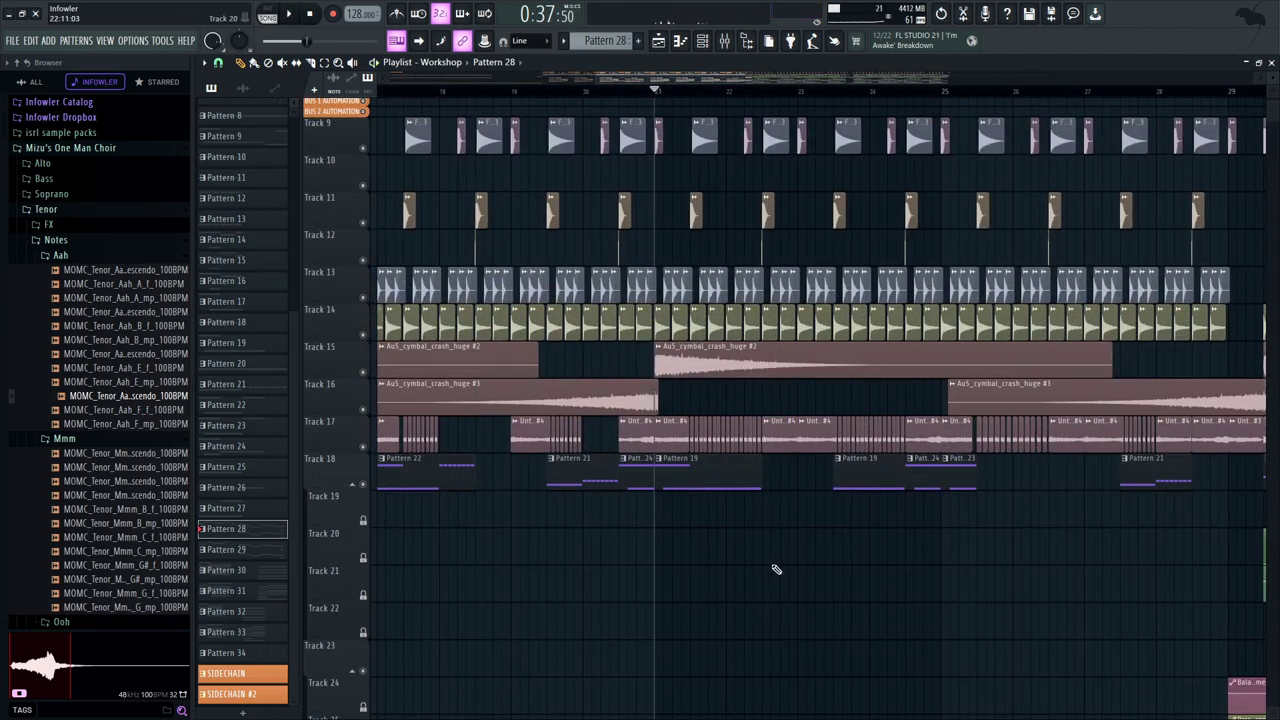
Solo Track 18, audition Pattern 19 from bar 21 and set the playback position midway through the bar
scroll(507, 446, down, 1)
right_click(364, 441)
drag(548, 463, 499, 471)
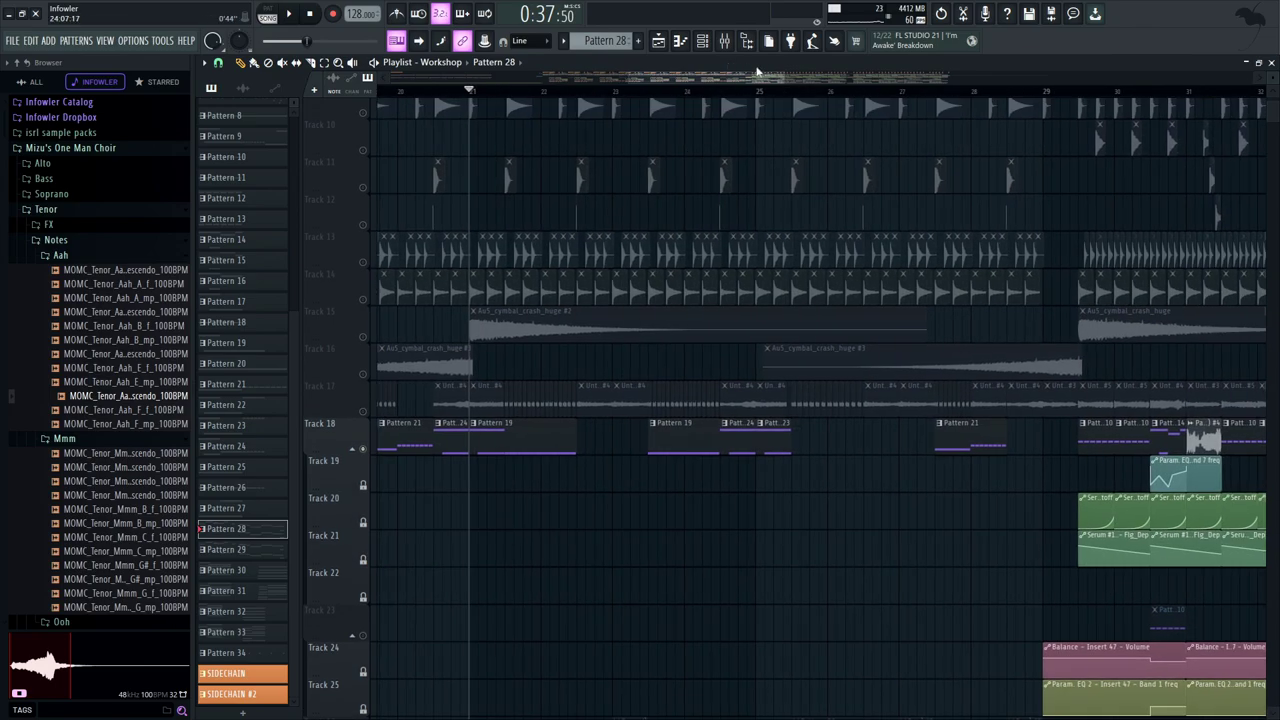
drag(776, 77, 699, 115)
key(space)
scroll(689, 434, down, 2)
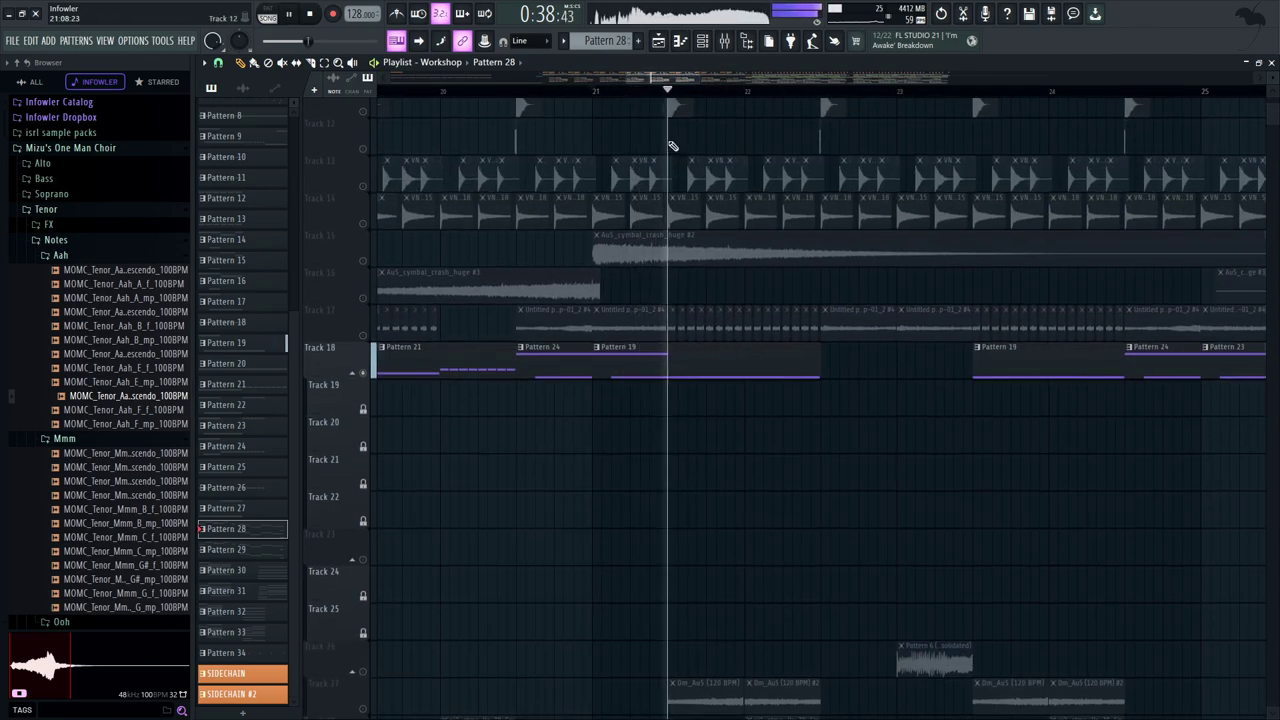
click(672, 95)
key(space)
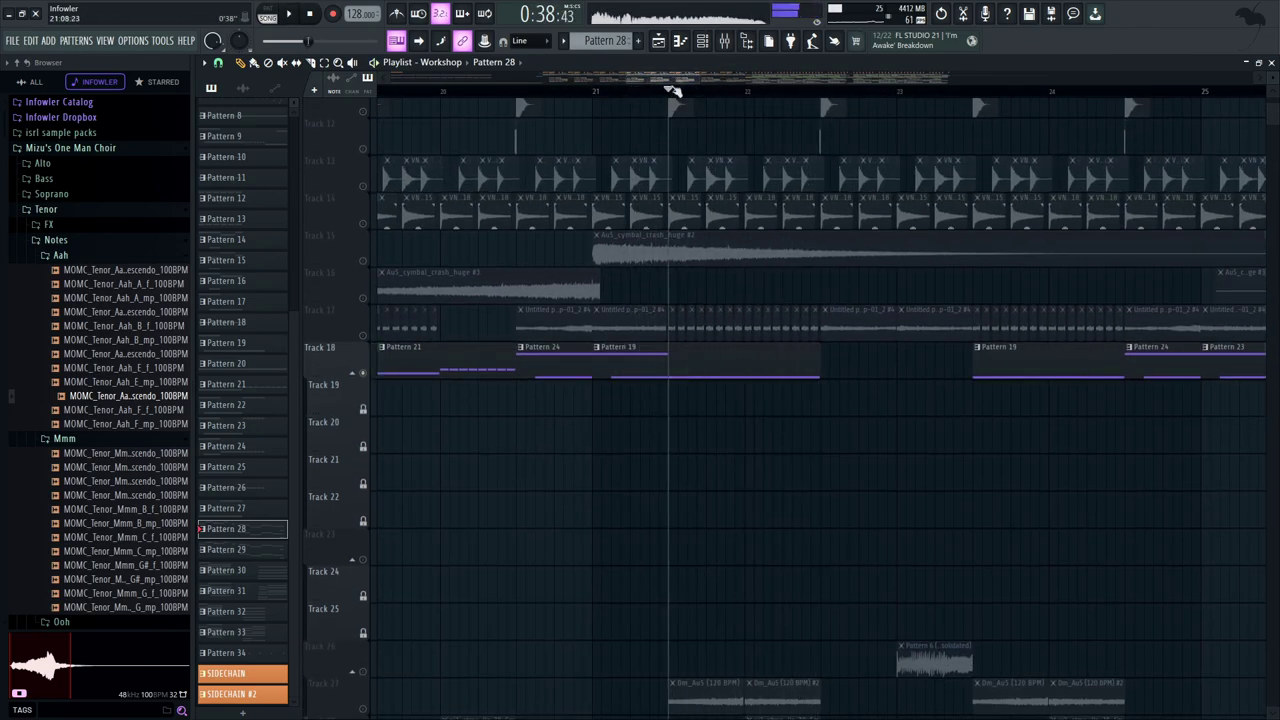
Open Serum #11 from Pattern 19 and inspect its effects and oscillator pages while auditioning the pattern
click(702, 40)
click(312, 413)
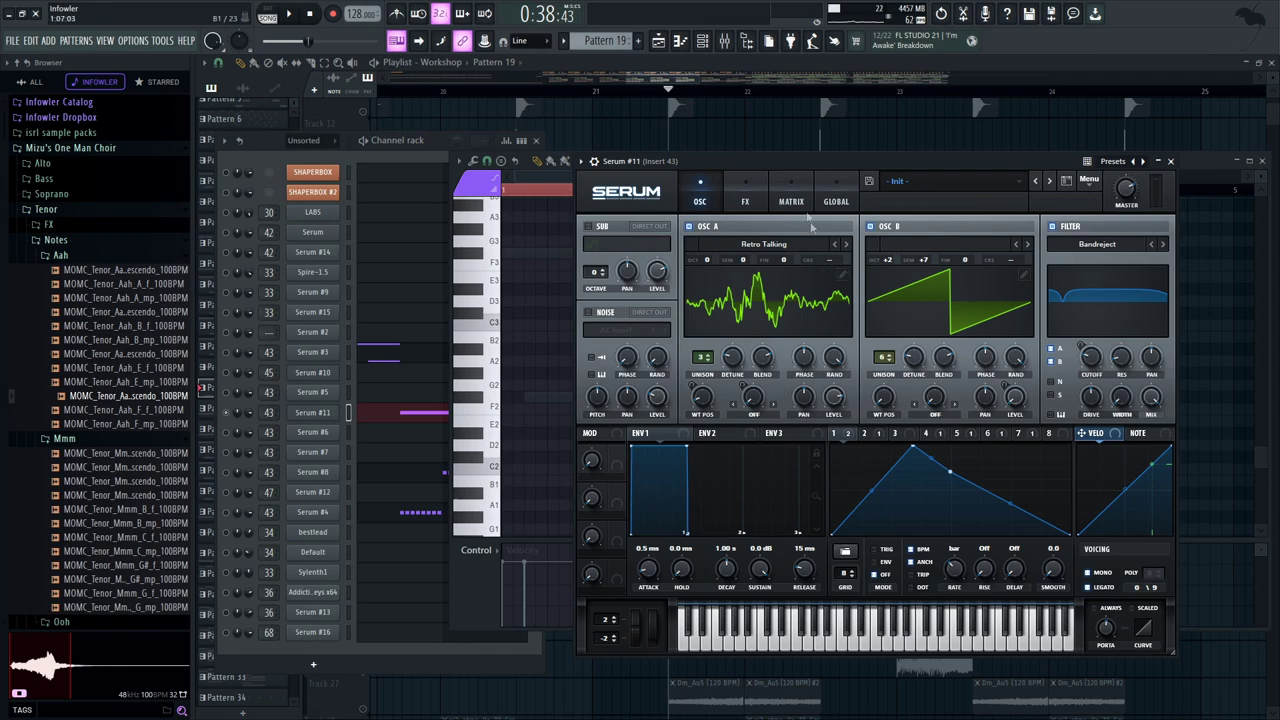
key(space)
click(745, 193)
click(702, 193)
key(space)
key(F9)
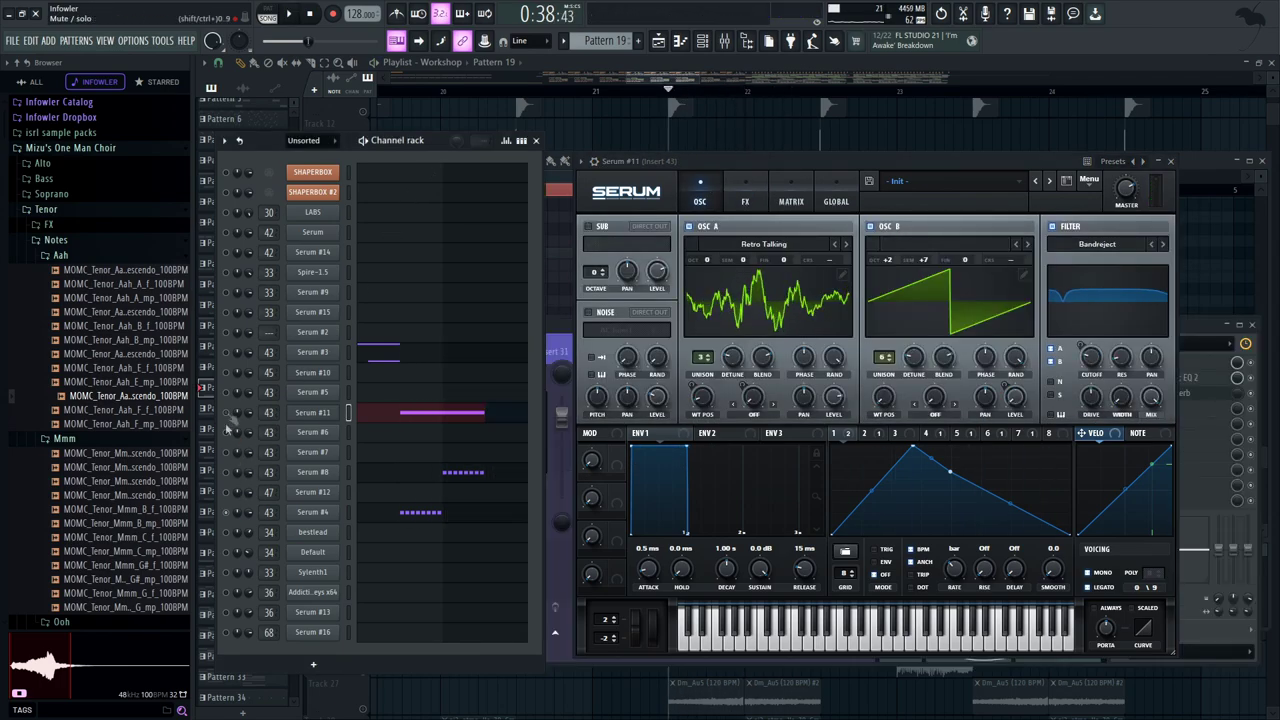
key(space)
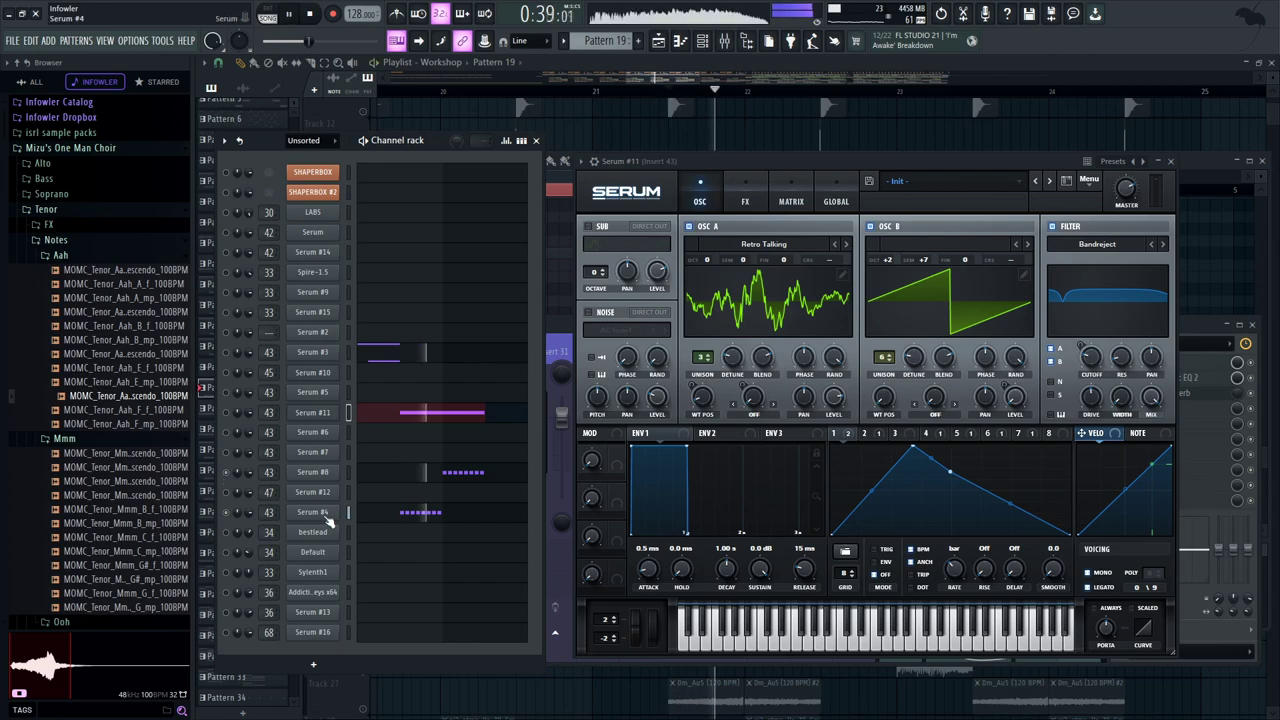
Open Serum #4 from Pattern 19 and check its Insert 43 effects in the mixer while auditioning the pattern
key(space)
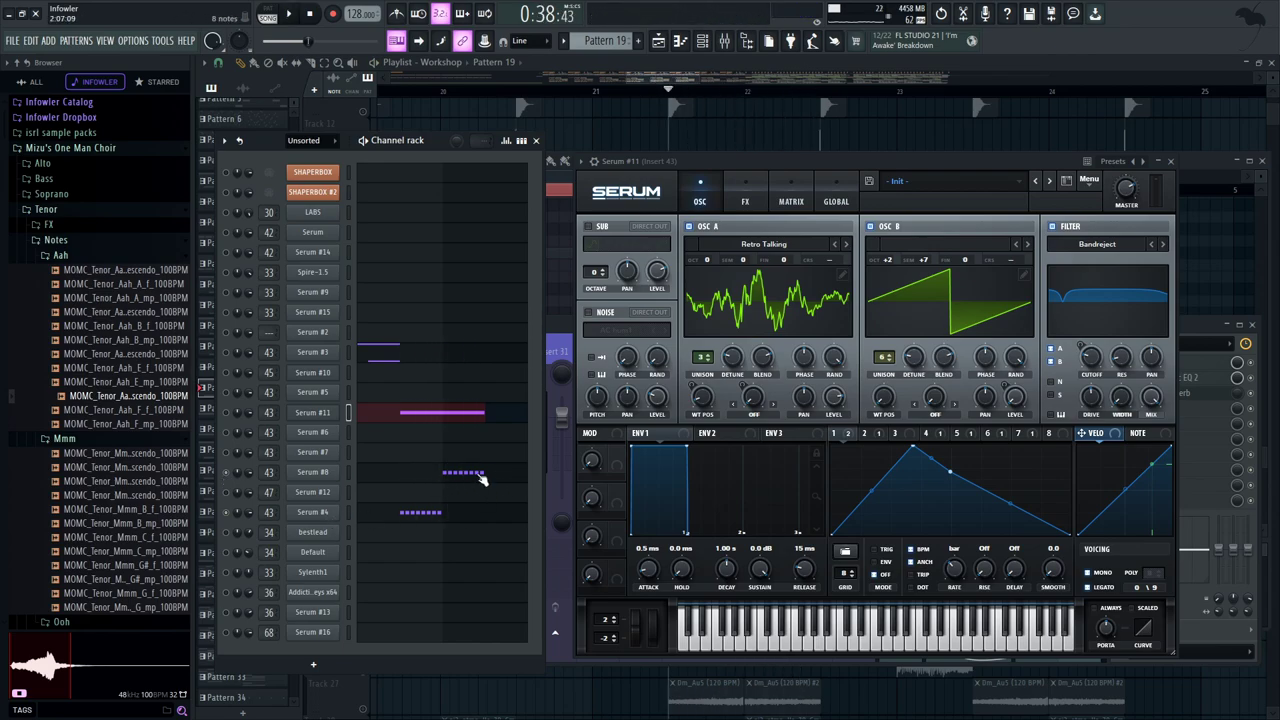
mouse_move(818, 155)
mouse_down()
mouse_move(794, 160)
mouse_move(801, 152)
mouse_up()
key(space)
key(space)
click(1190, 330)
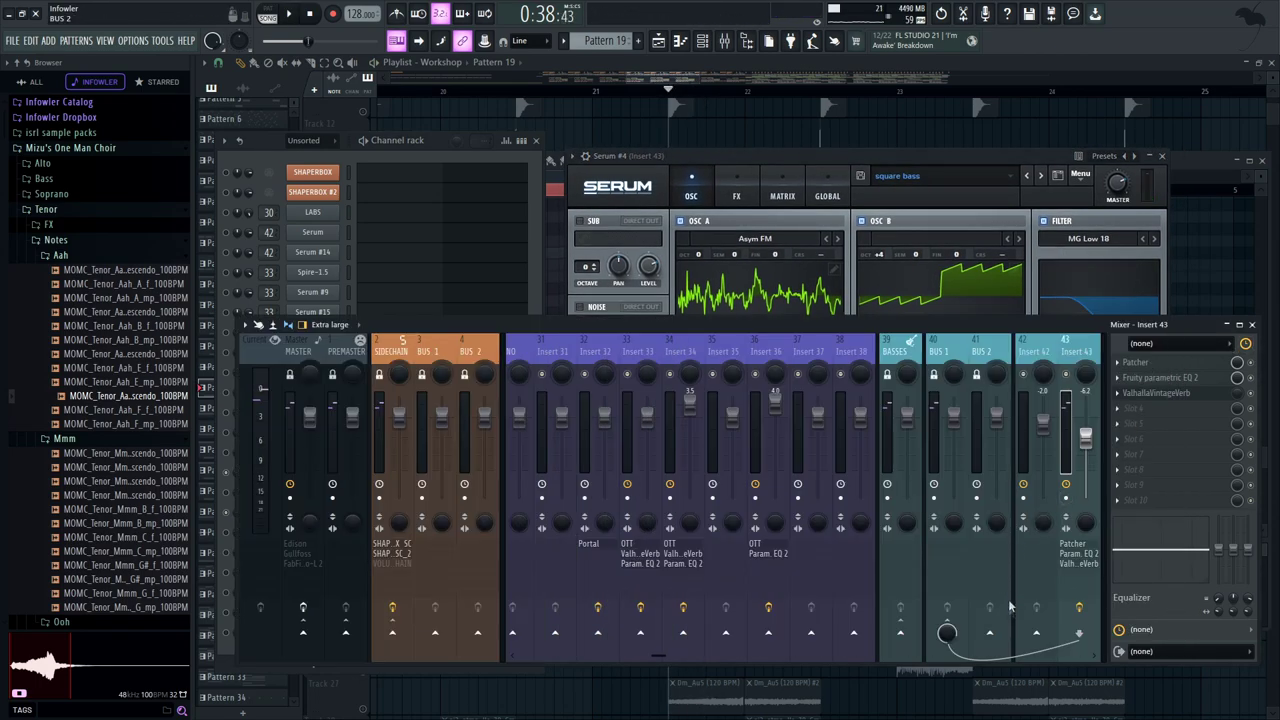
key(space)
key(space)
key(space)
drag(848, 154, 855, 155)
key(space)
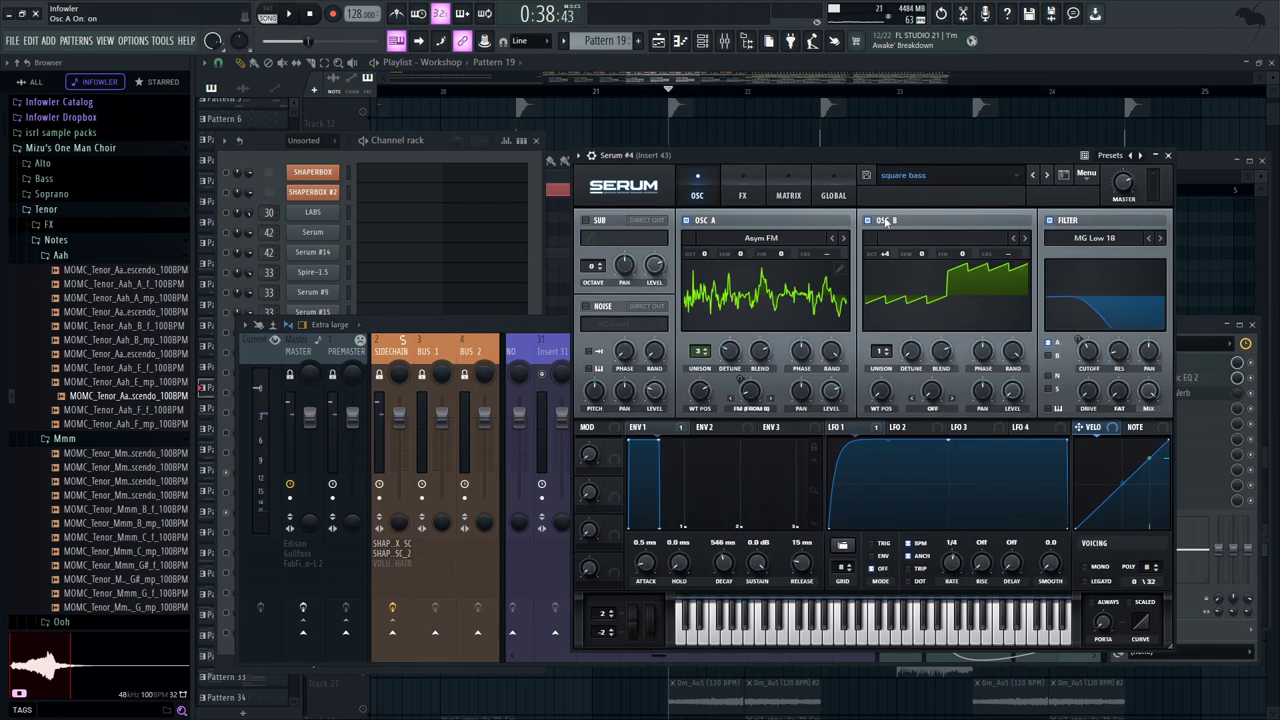
Switch Serum #4's oscillator B off and back on, and audition Pattern 19 with the FM from B patch
click(885, 221)
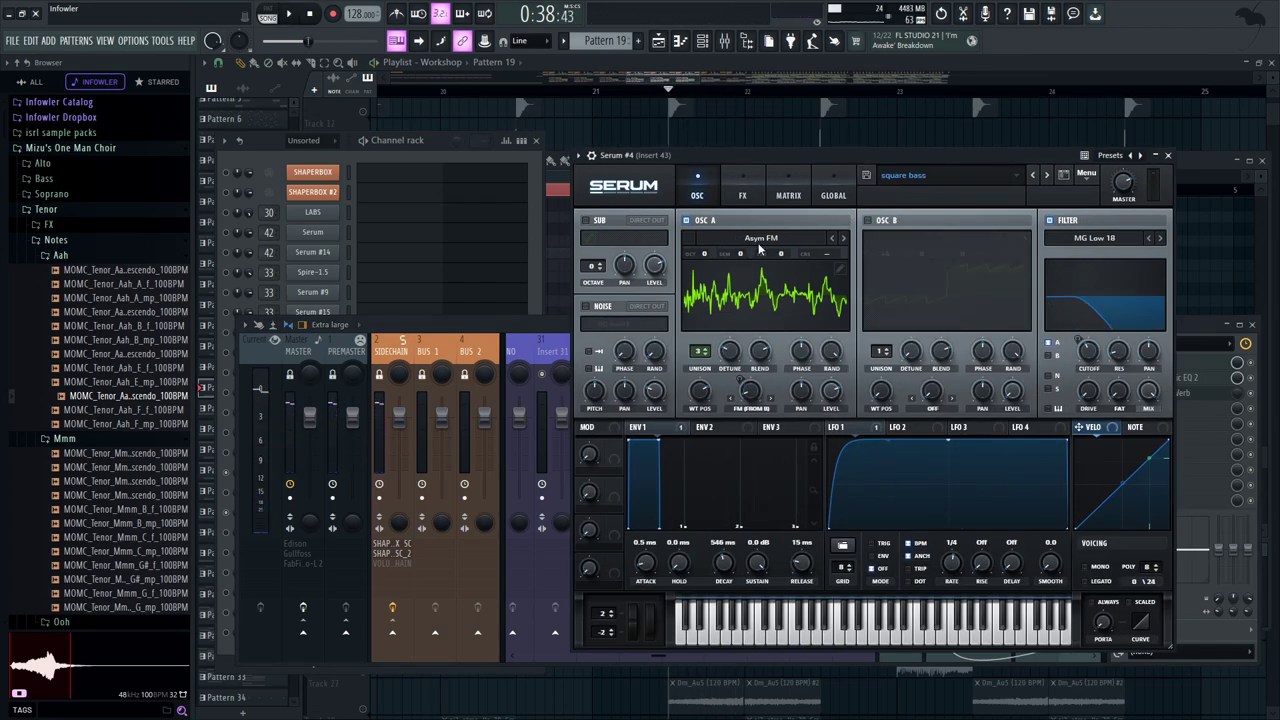
click(879, 221)
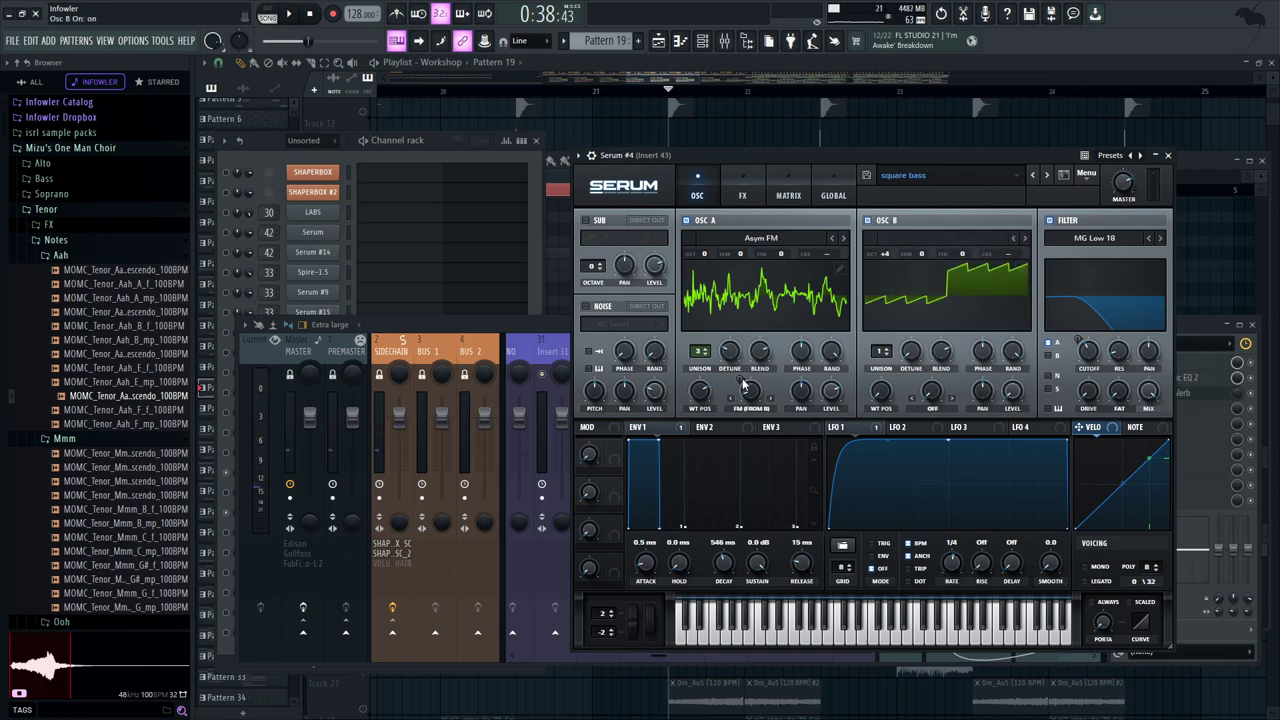
mouse_move(904, 156)
mouse_down()
mouse_move(916, 158)
mouse_move(904, 173)
mouse_up()
key(space)
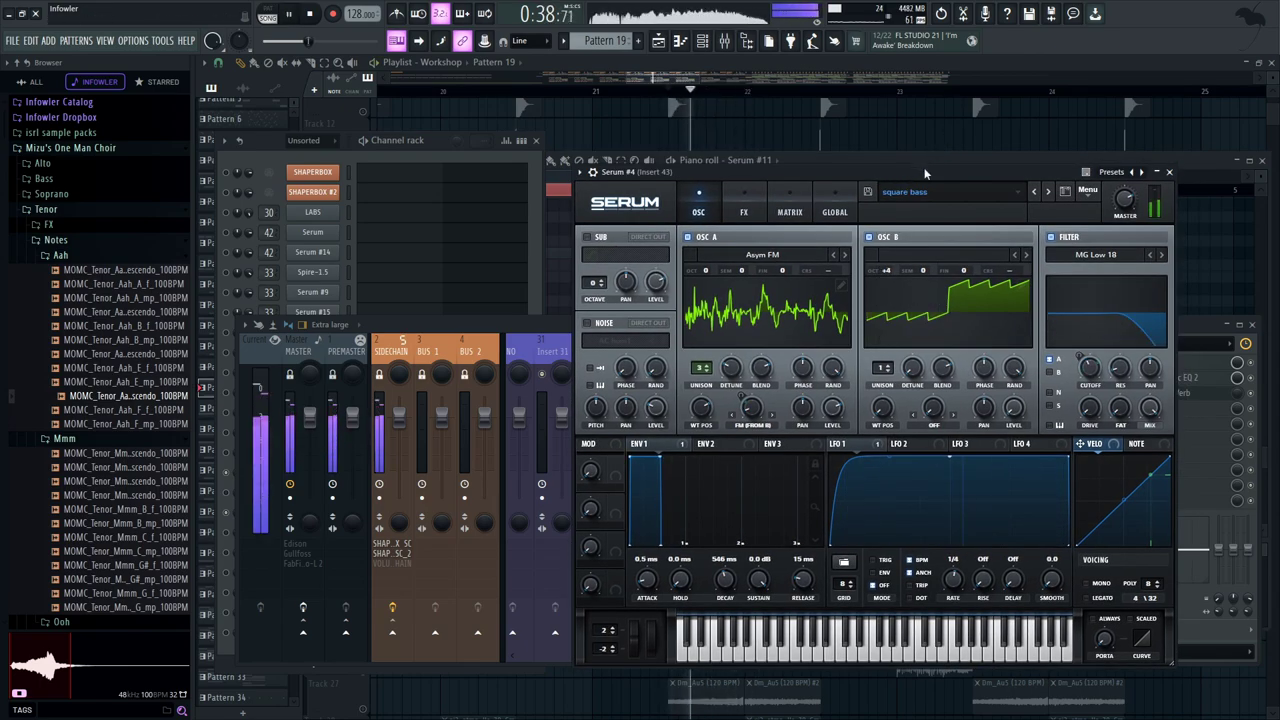
drag(925, 173, 915, 173)
Solo Serum #4 in the channel rack and inspect its distortion, compressor and oscillator settings
click(437, 150)
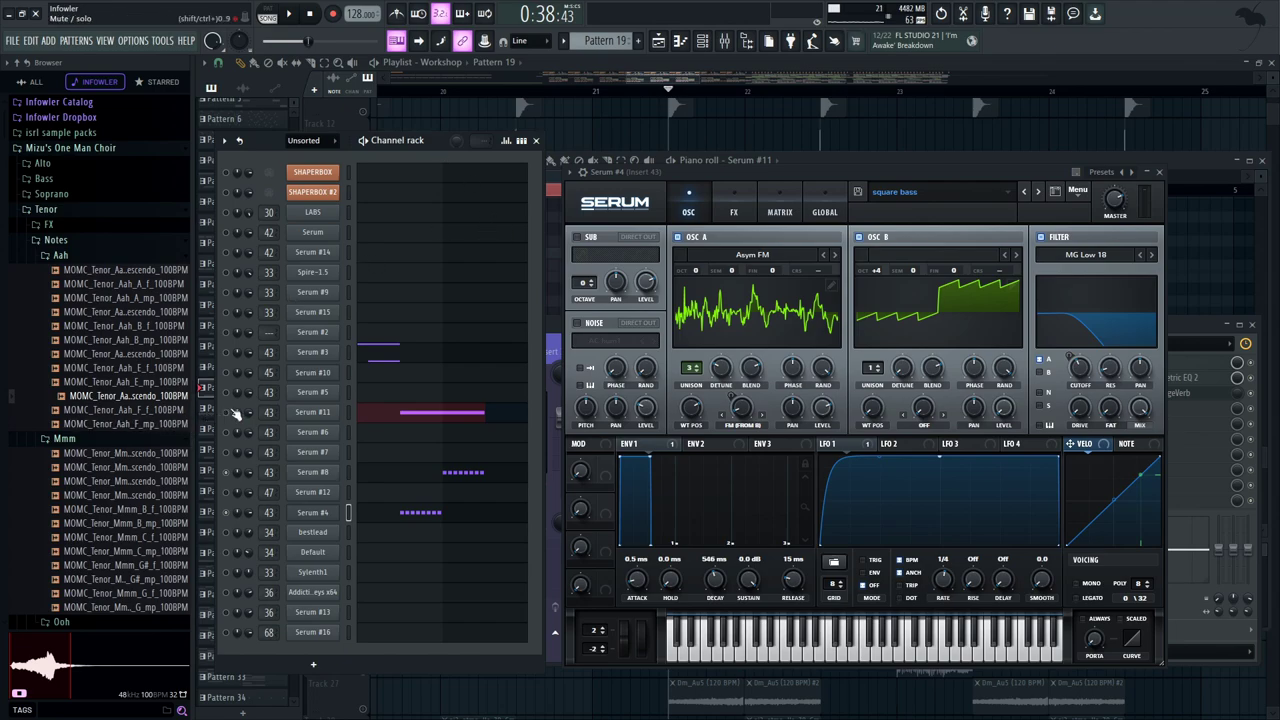
key(space)
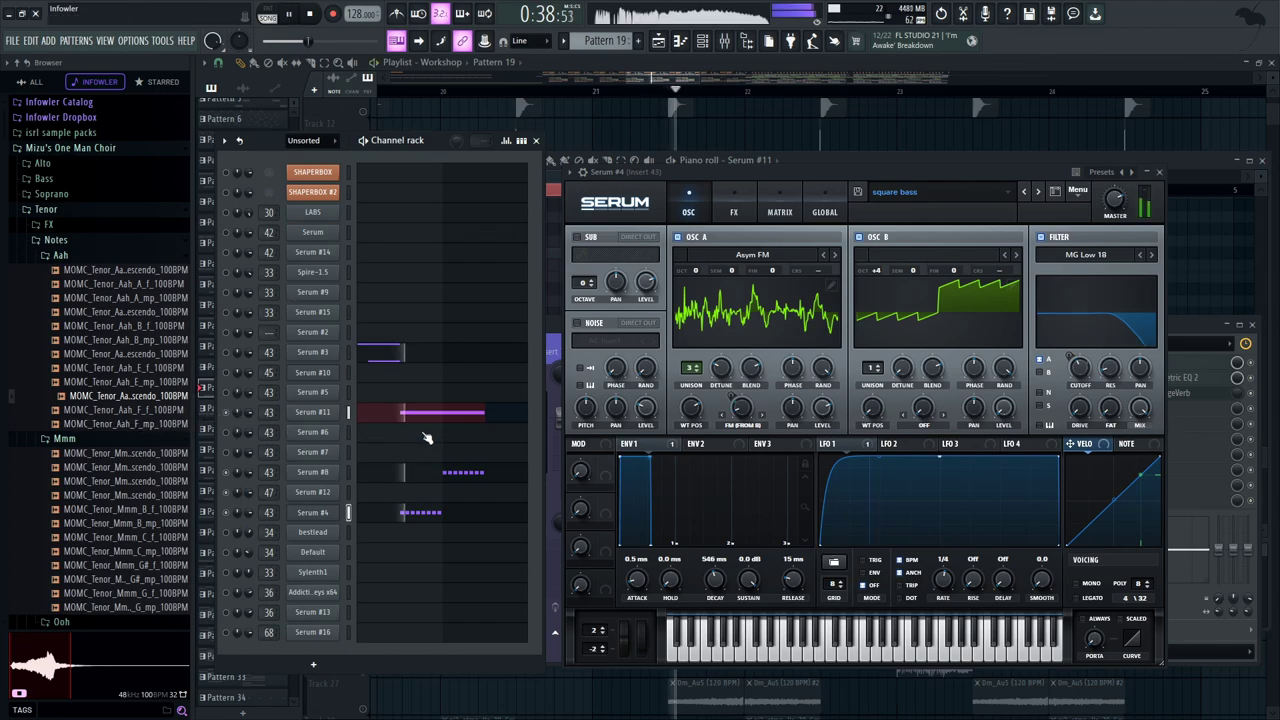
right_click(227, 513)
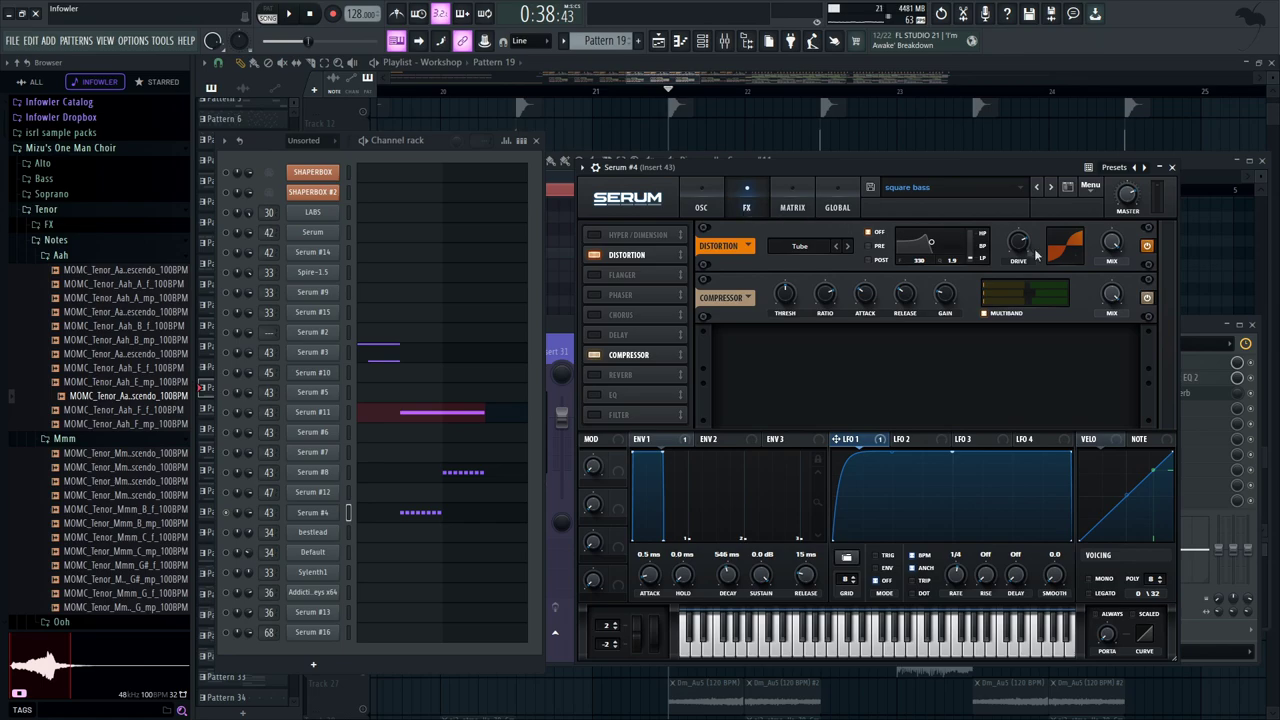
click(700, 205)
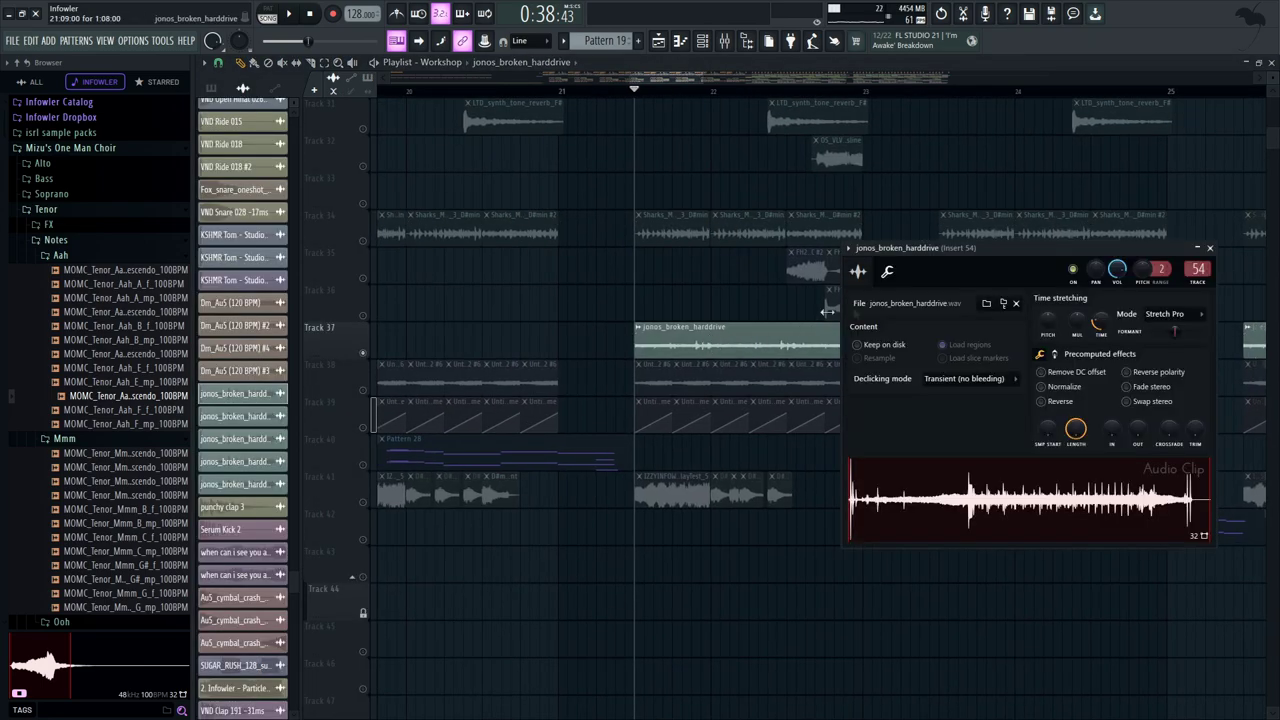
Inspect the jonos_broken_harddrive clip settings and audition the soloed Track 37 from bar 21
drag(960, 250, 998, 268)
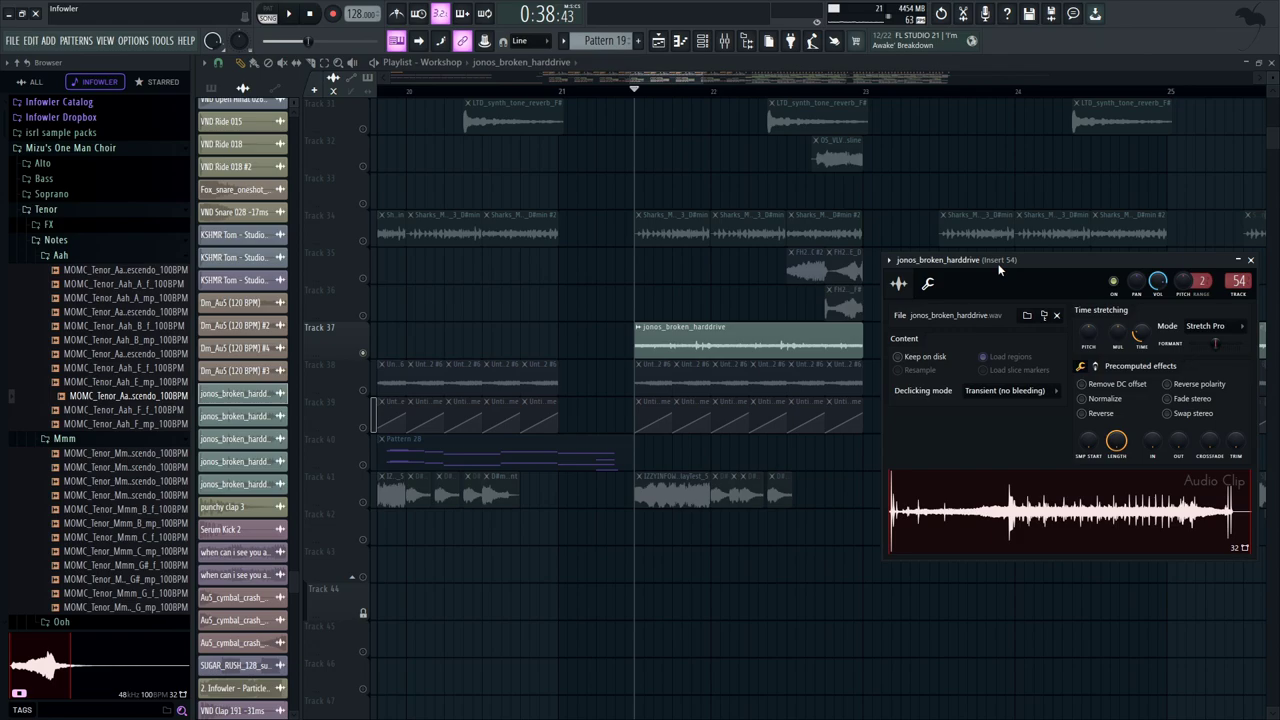
drag(752, 234, 648, 246)
key(space)
mouse_move(627, 309)
mouse_down()
mouse_move(637, 357)
mouse_move(626, 331)
mouse_up()
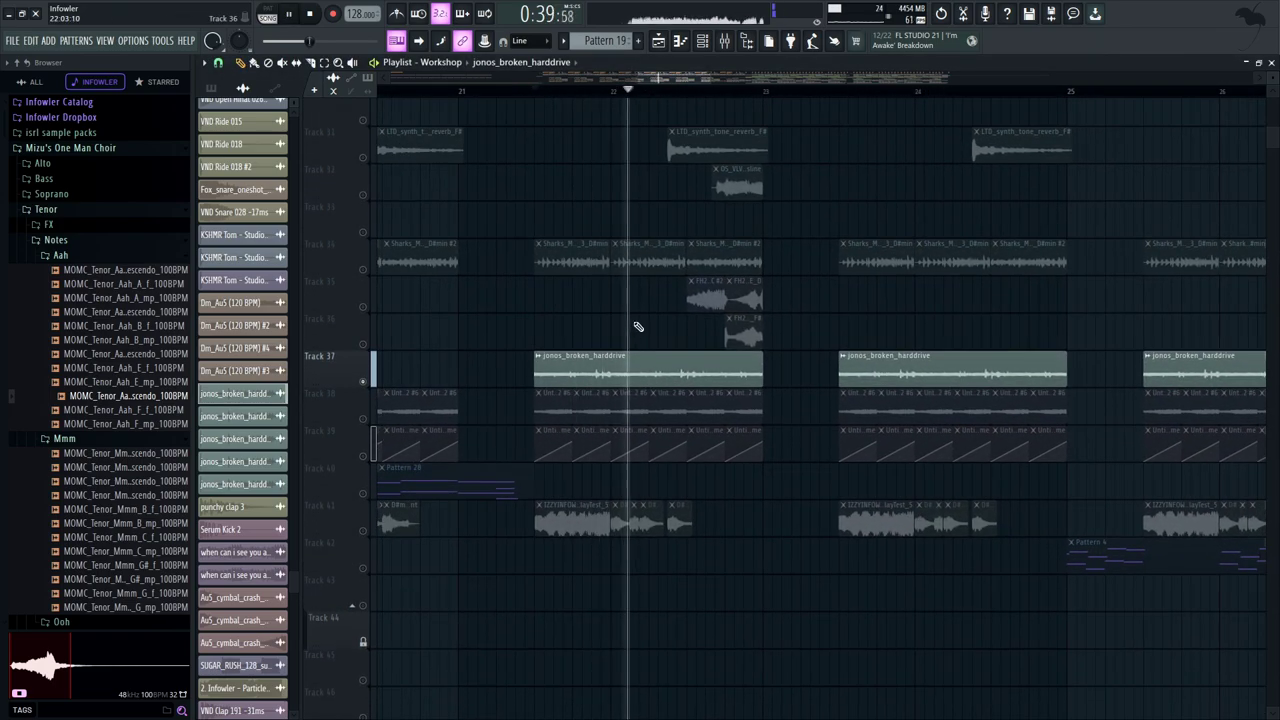
key(space)
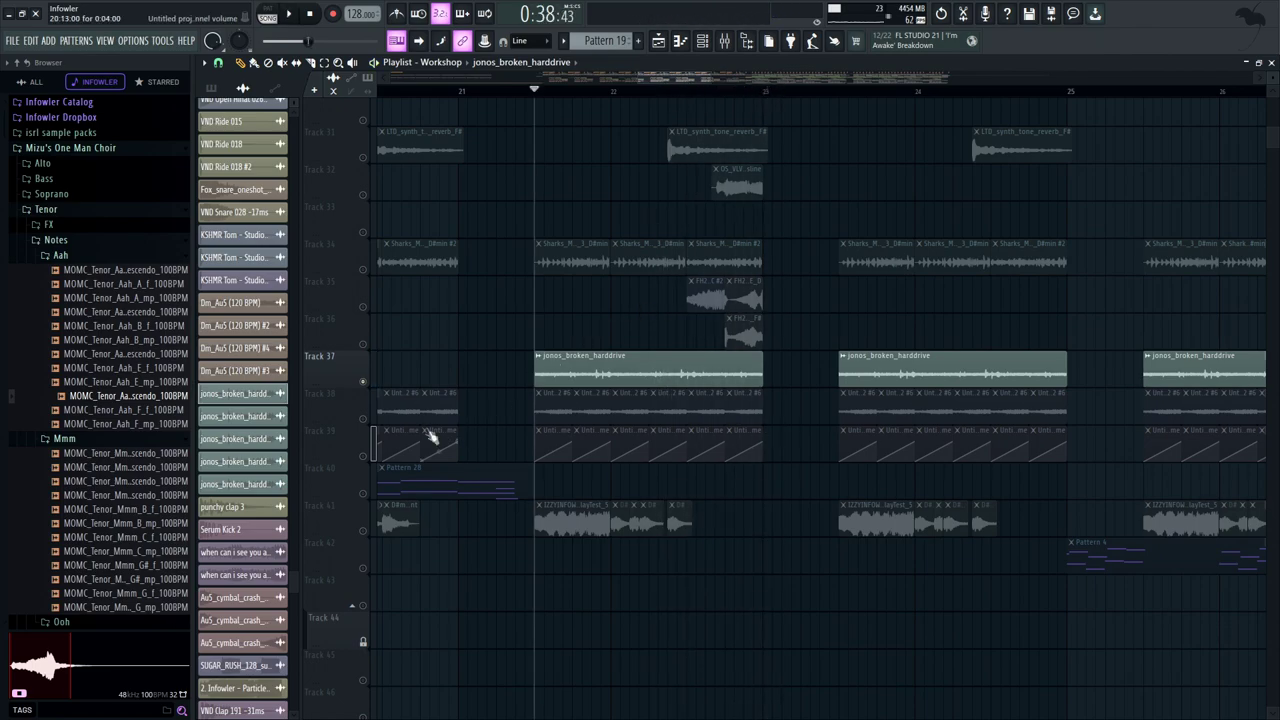
Unmute Tracks 38 to 41 beside Track 37, and reactivate all remaining playlist tracks
click(362, 418)
click(362, 456)
click(362, 528)
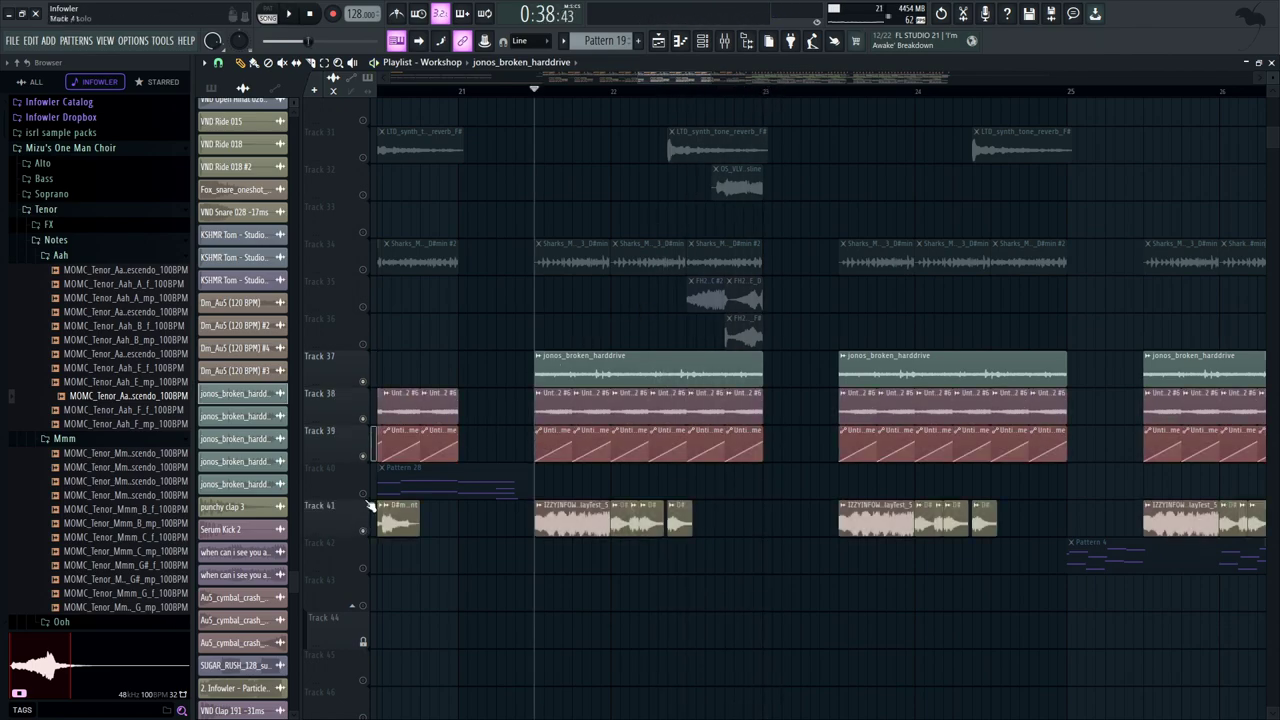
drag(527, 406, 542, 488)
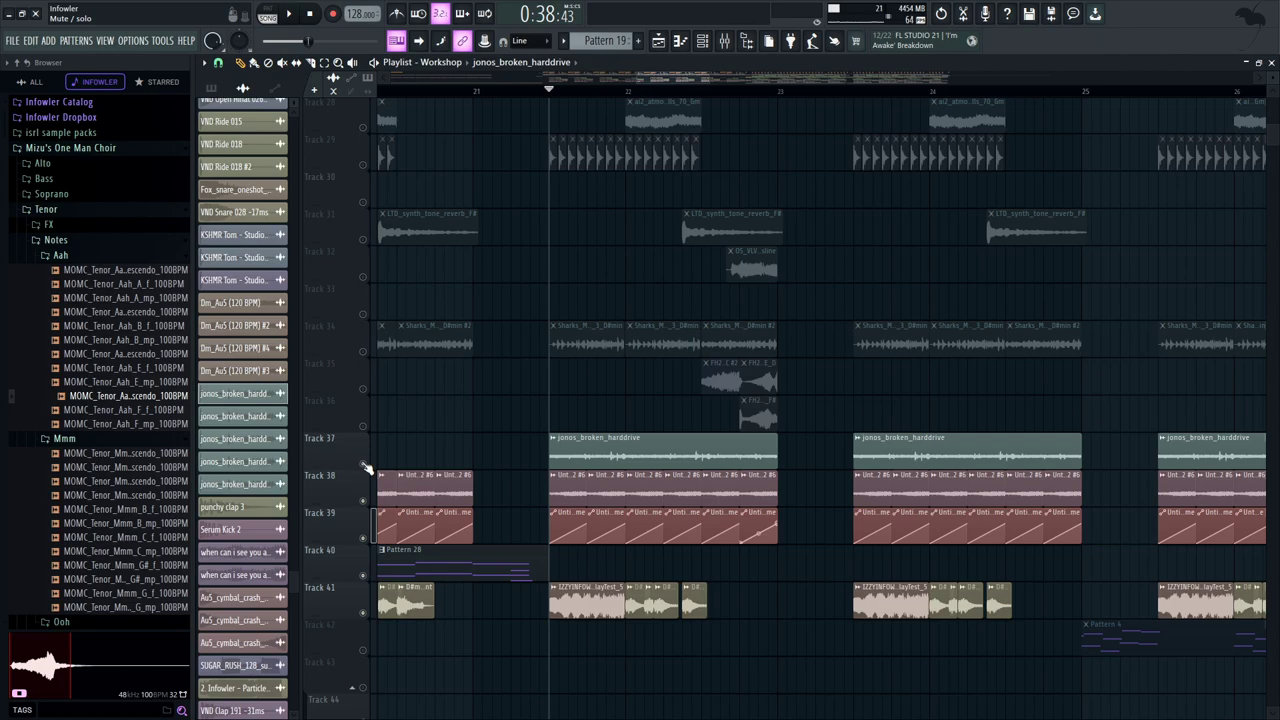
right_click(365, 465)
Play the full arrangement from bar 21 and set the playback position to bar 25, where Pattern 4 starts
key(space)
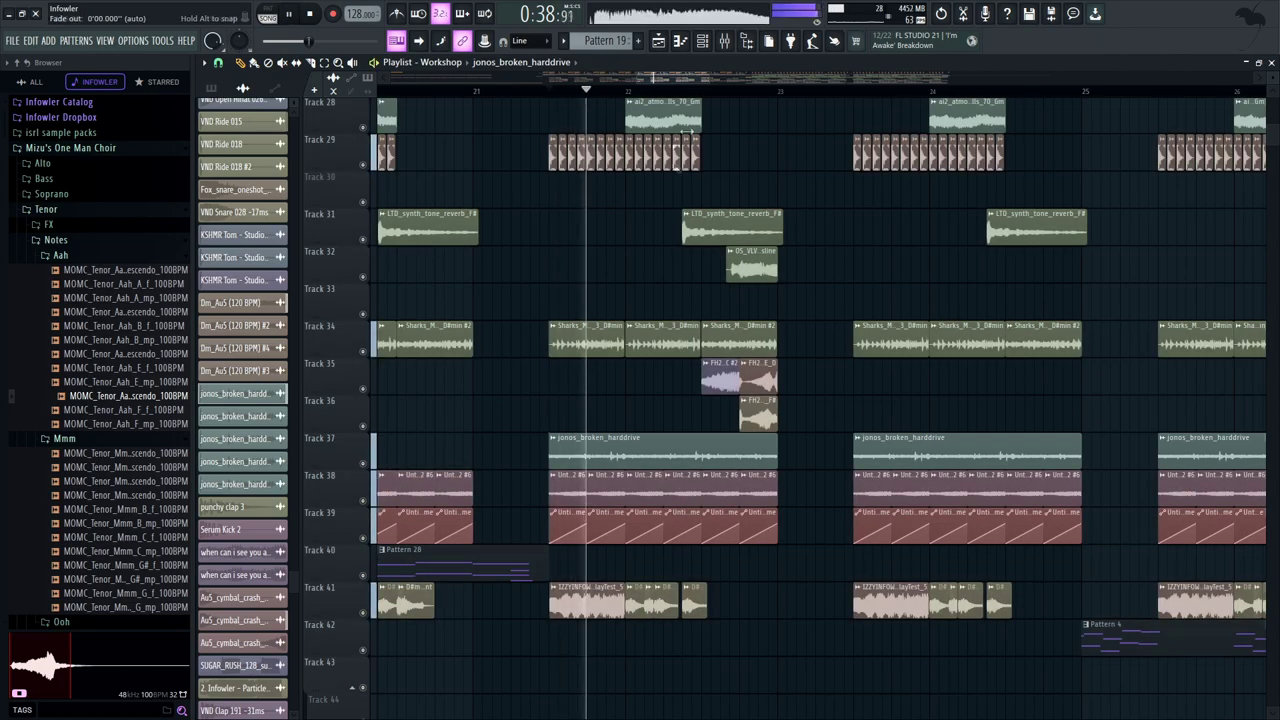
drag(710, 77, 730, 77)
drag(697, 247, 671, 229)
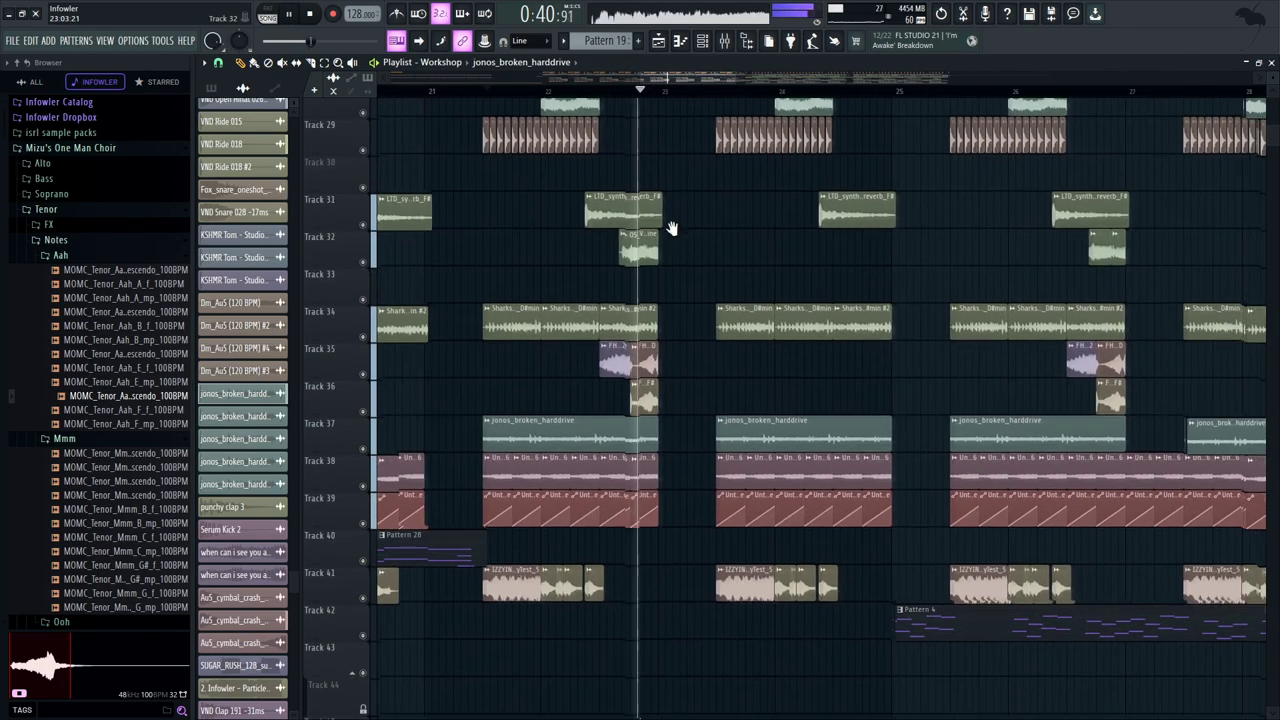
drag(702, 154, 697, 403)
drag(710, 269, 711, 103)
drag(716, 259, 604, 251)
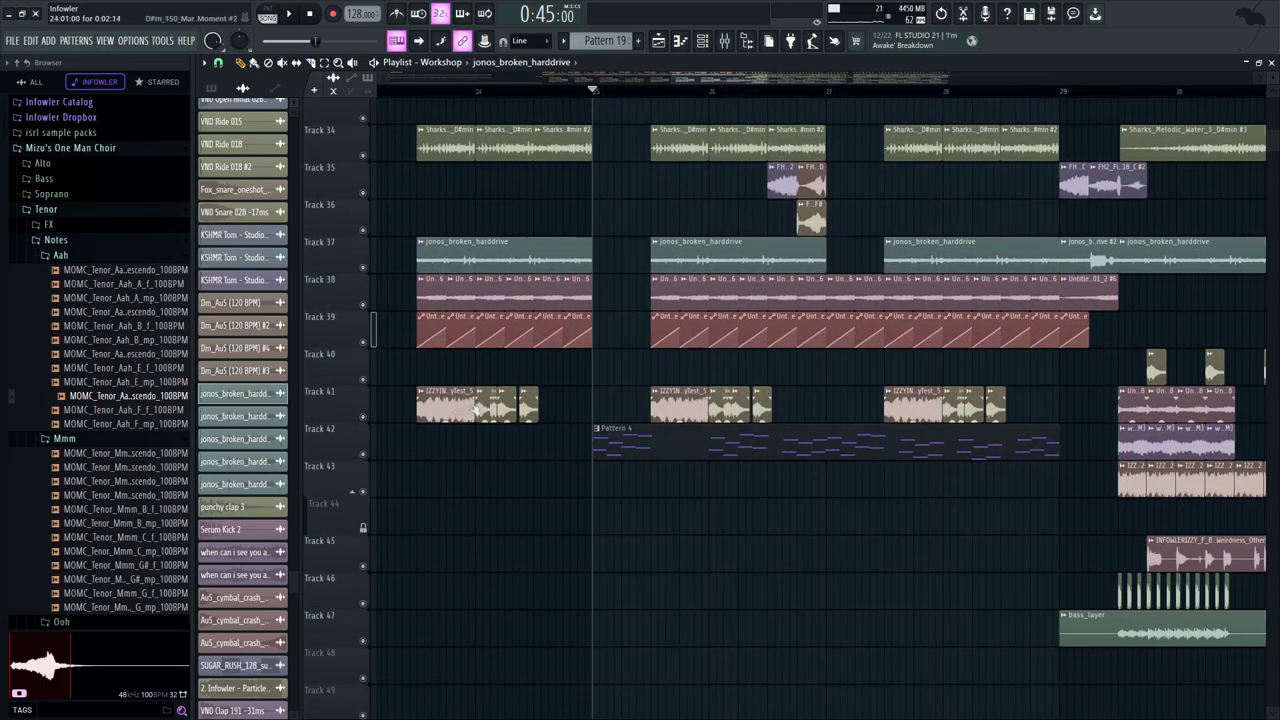
Open Spire-1.5 from Pattern 4 and inspect its Insert 33 effects and the PL - Key Me preset in the bank browser
double_click(632, 442)
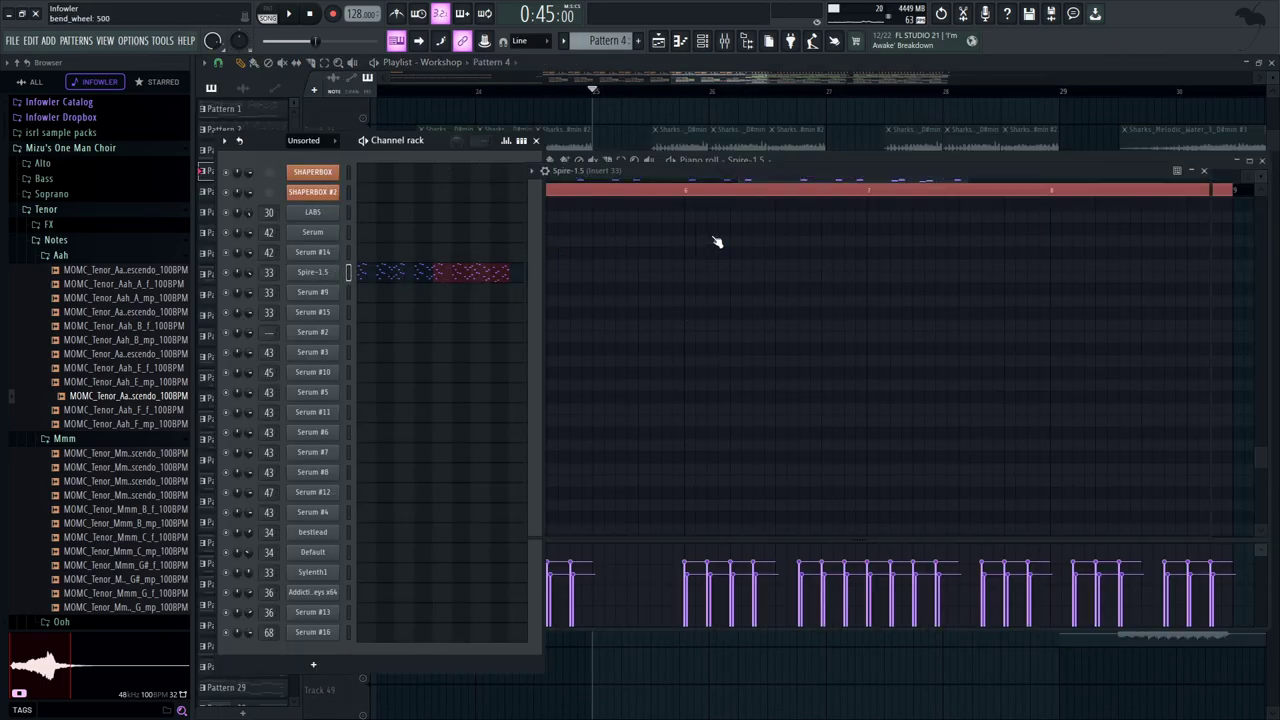
key(space)
drag(742, 172, 737, 231)
click(725, 42)
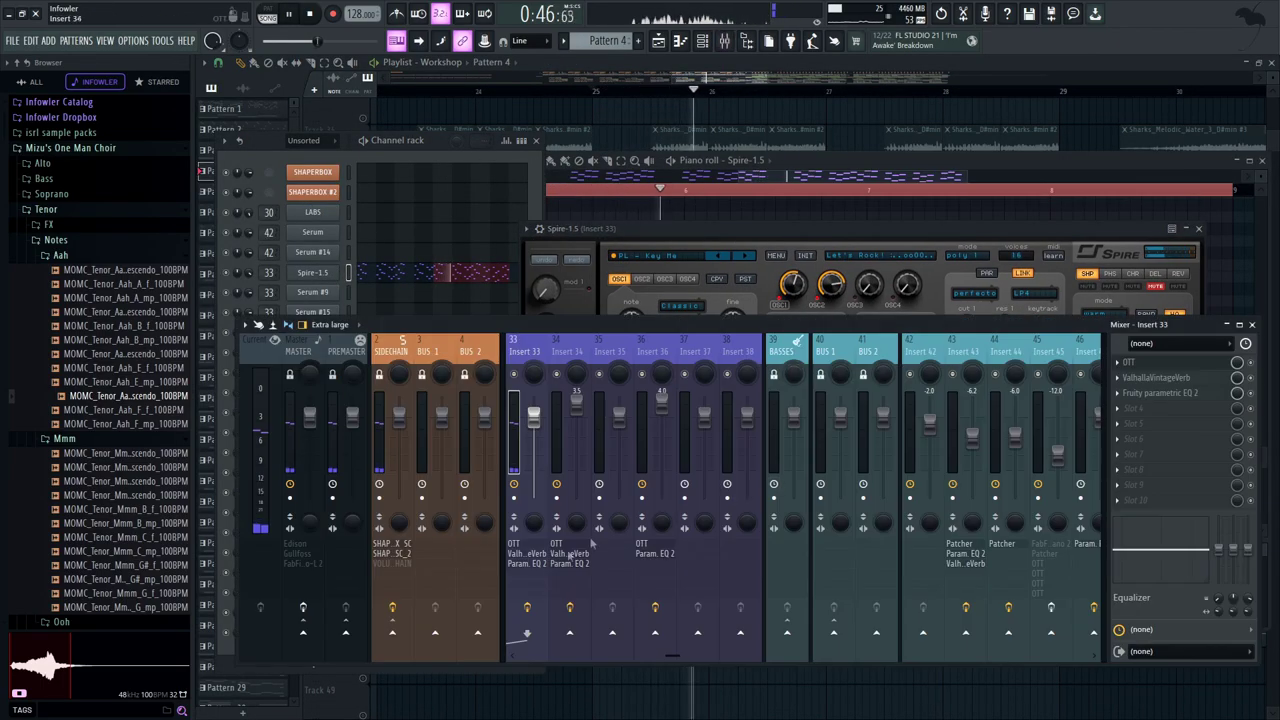
click(668, 250)
key(space)
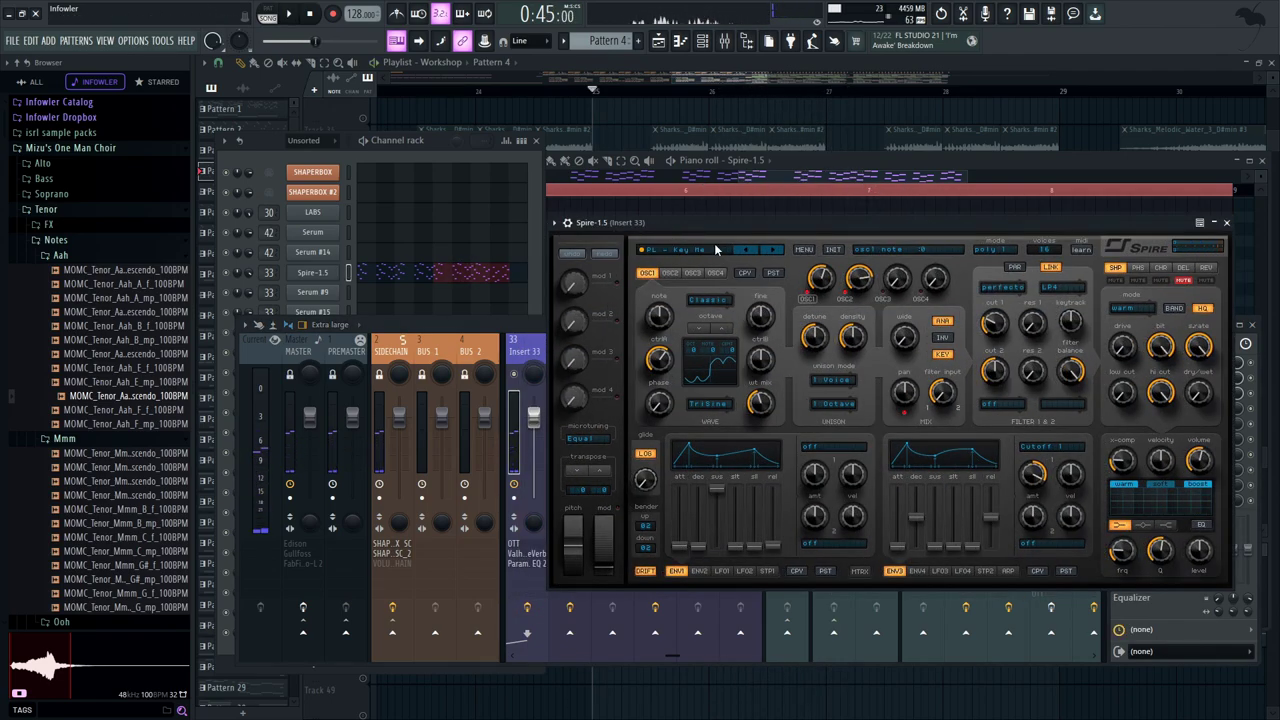
click(690, 252)
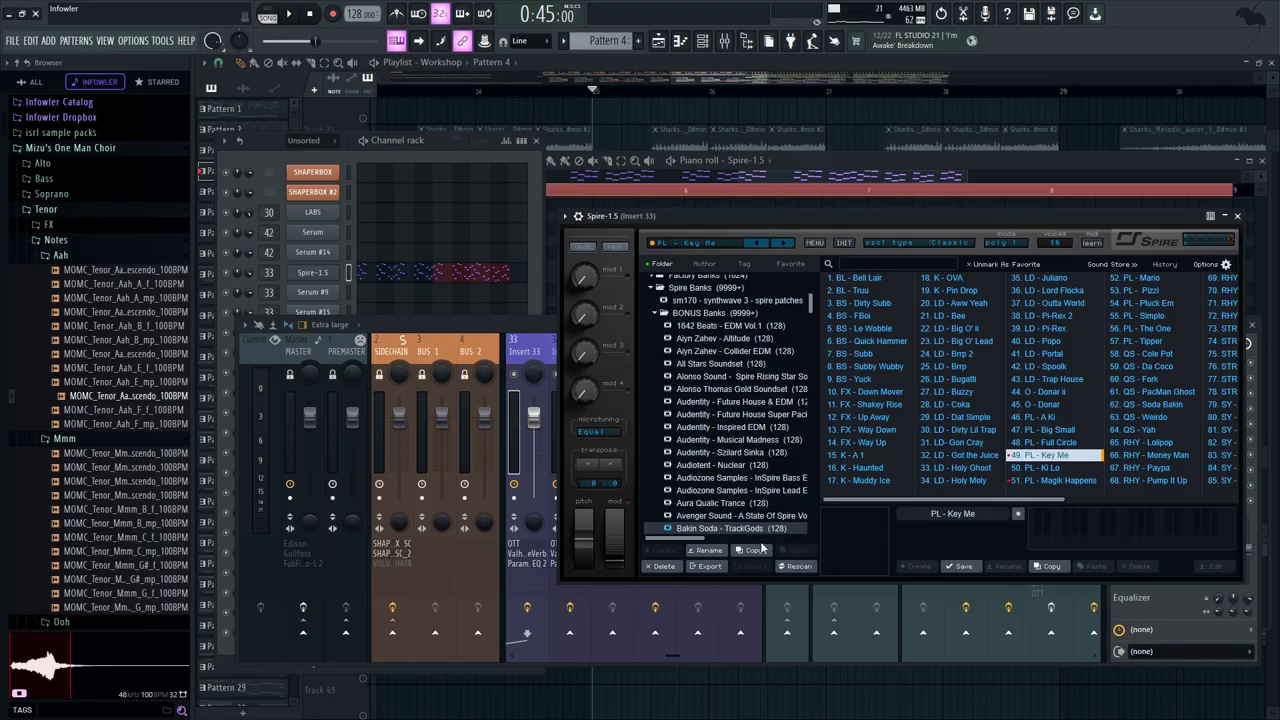
click(704, 244)
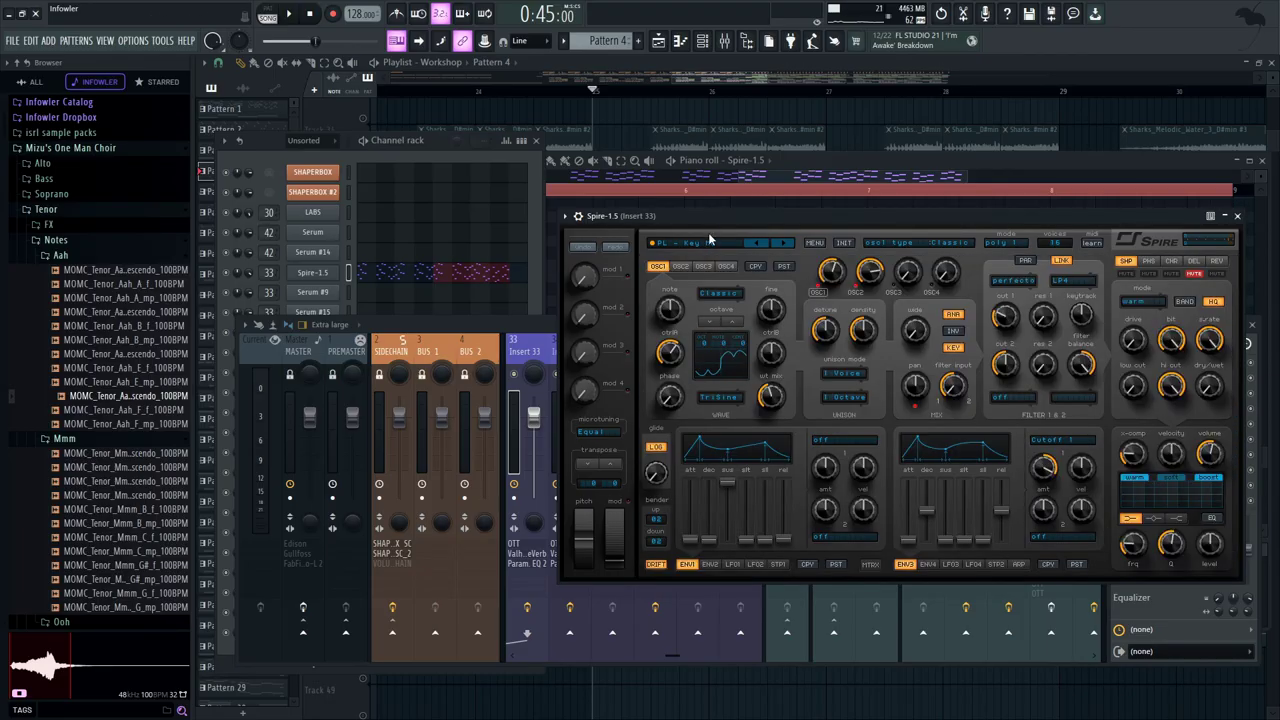
Audition Pattern 4 and examine the Spire-1.5 melody notes in the piano roll
key(space)
drag(744, 177, 855, 612)
drag(834, 417, 700, 374)
key(space)
drag(800, 330, 1000, 344)
drag(731, 303, 872, 306)
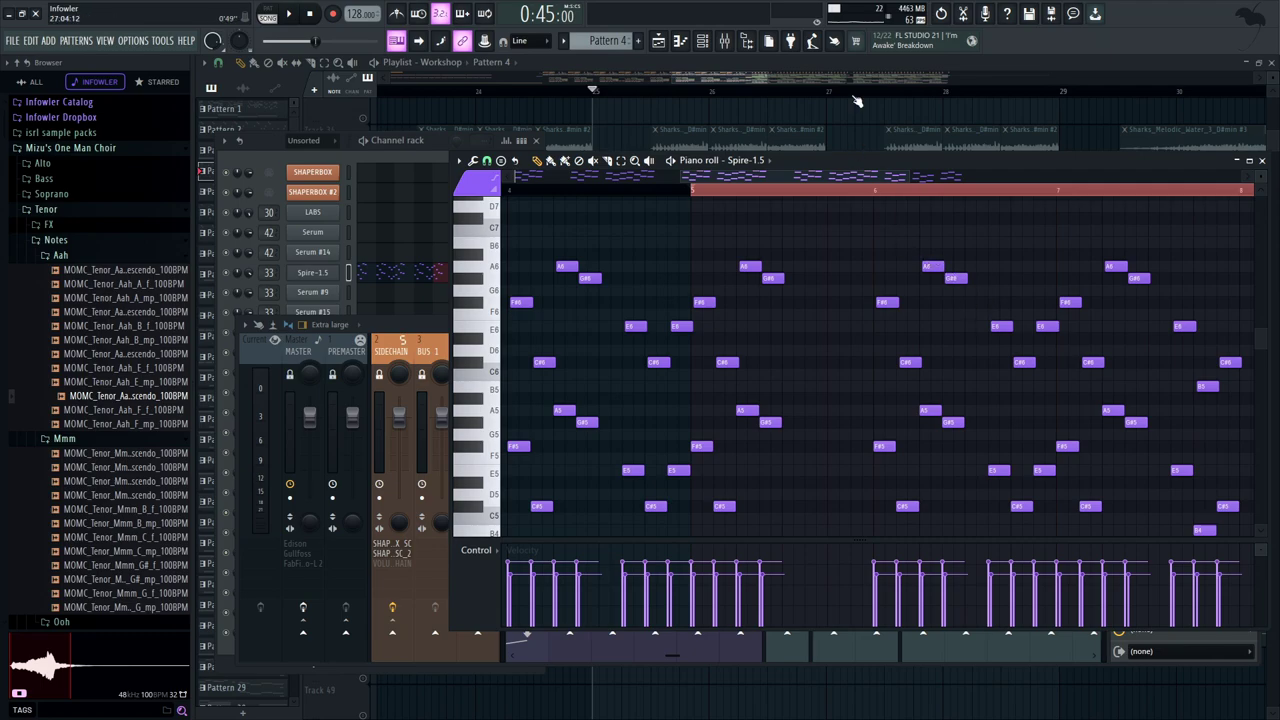
Return to the playlist, play the arrangement from bar 25 and set the playback position midway through bar 26
click(843, 67)
drag(717, 177, 518, 281)
key(space)
key(space)
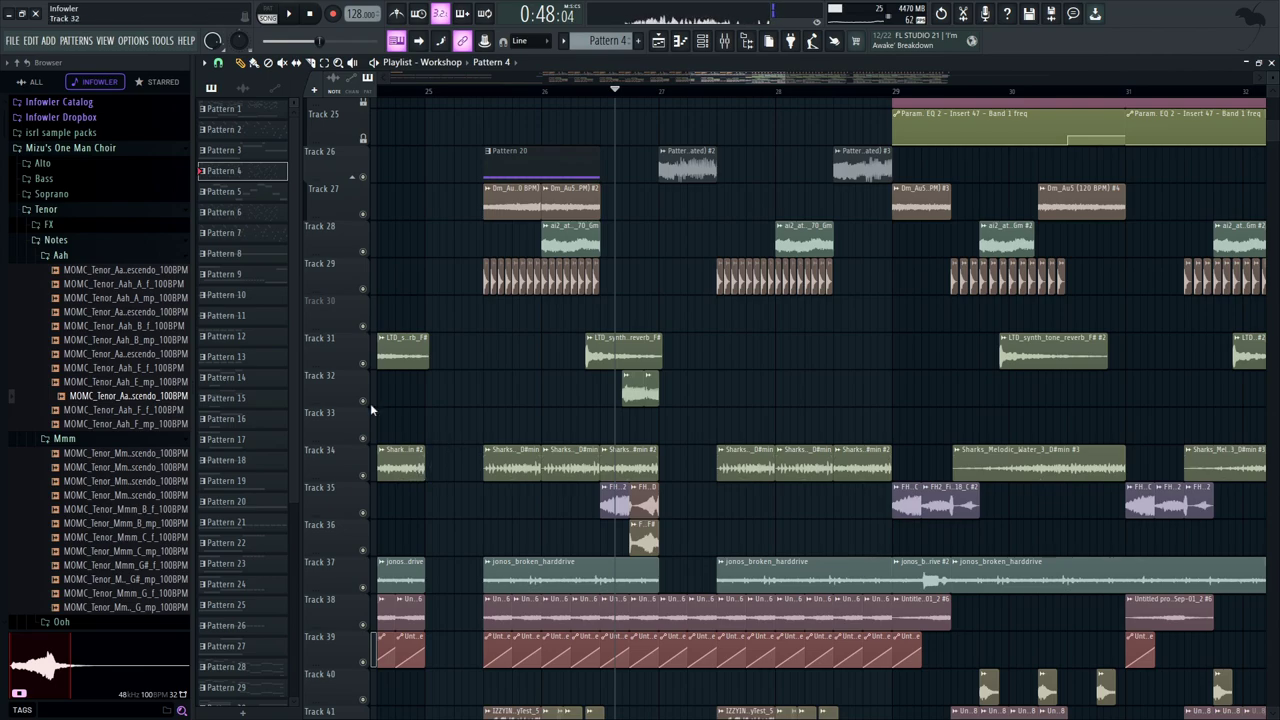
Solo Track 32, audition the OS_VLV_80_F#min_Vibin_Bassline clip and end the solo
right_click(364, 401)
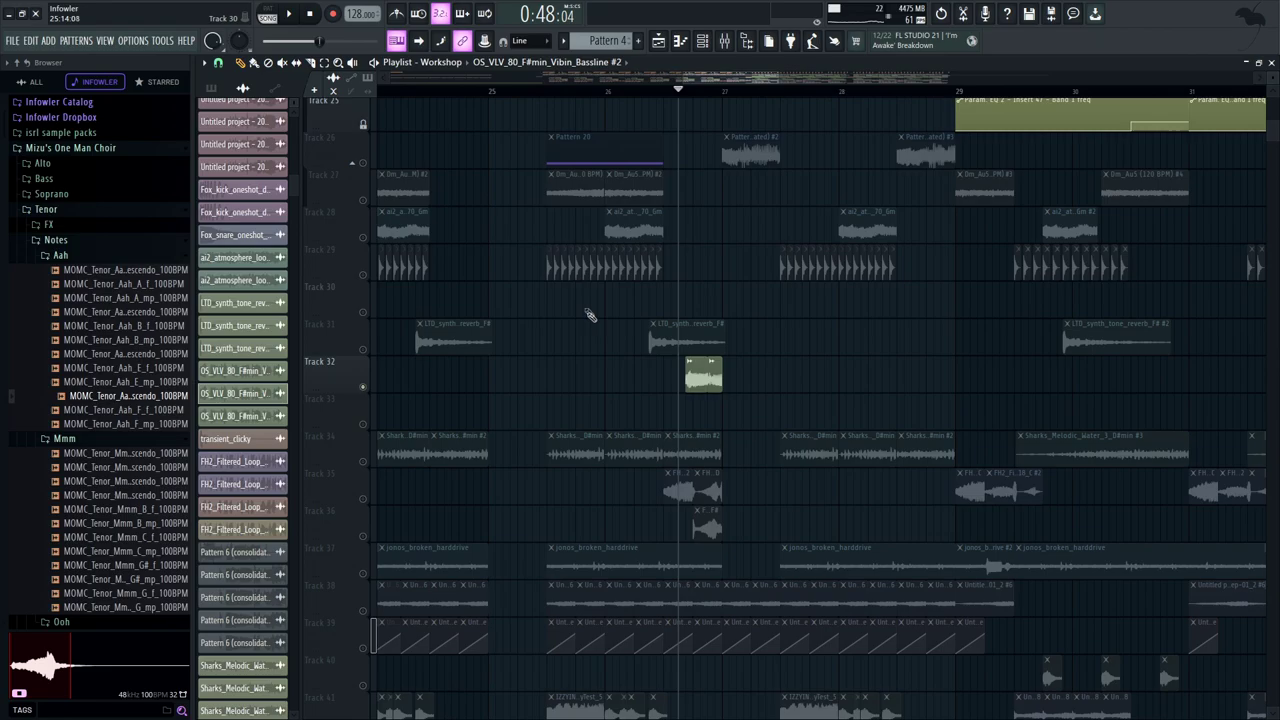
key(space)
key(space)
right_click(363, 387)
Play the full arrangement onward, then replay it from bar 29 while examining the tracks of the following section
key(space)
drag(763, 248, 622, 413)
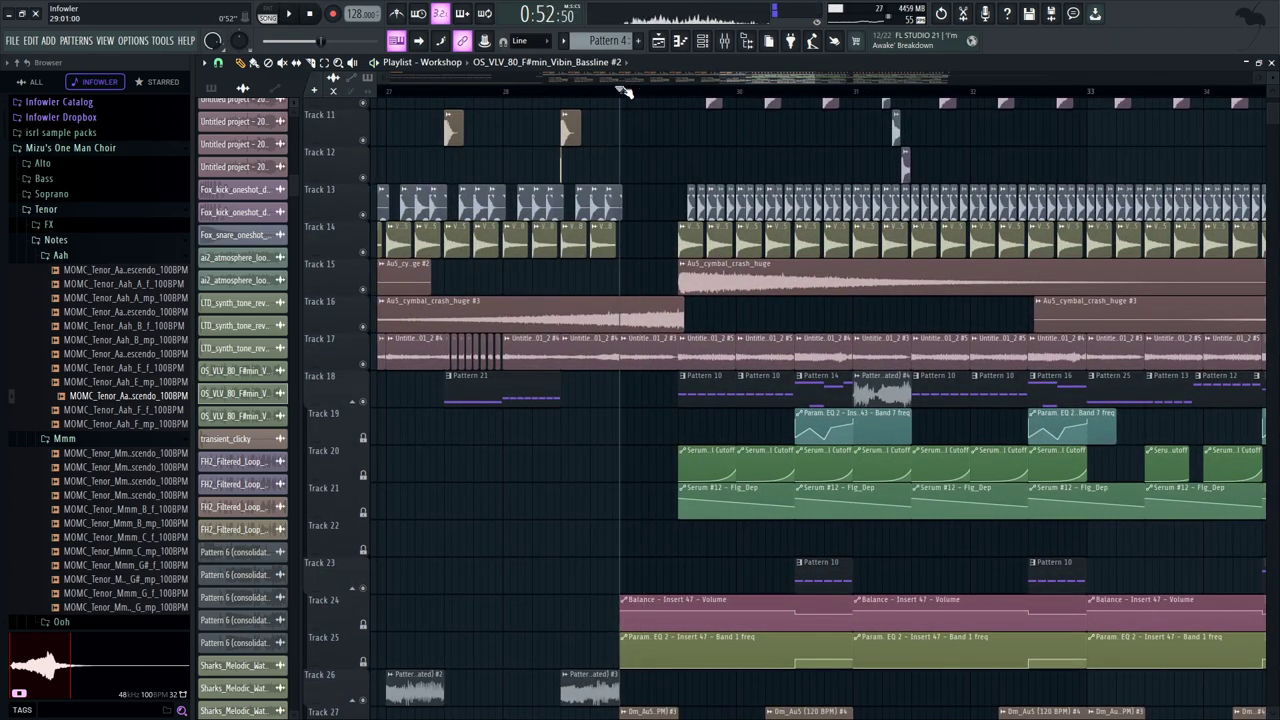
drag(826, 79, 851, 143)
key(space)
drag(604, 501, 576, 373)
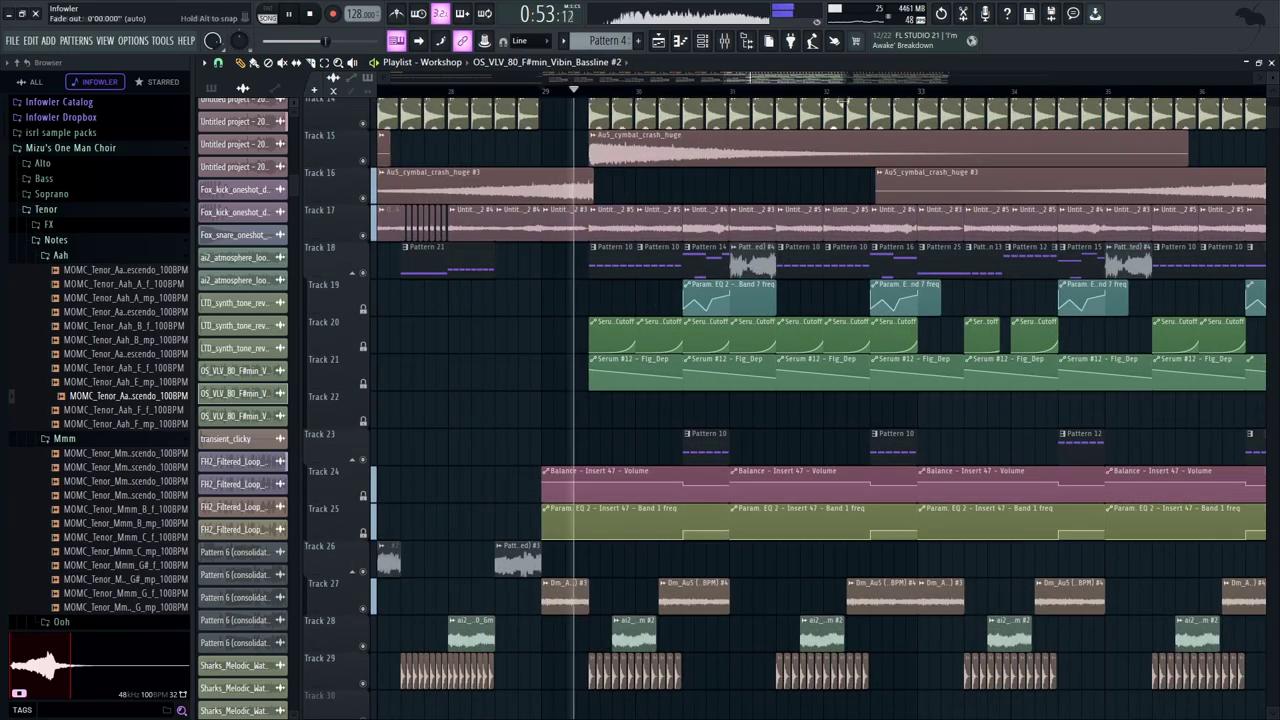
drag(850, 79, 971, 133)
drag(1216, 329, 1193, 357)
drag(965, 80, 998, 100)
drag(1107, 178, 1160, 317)
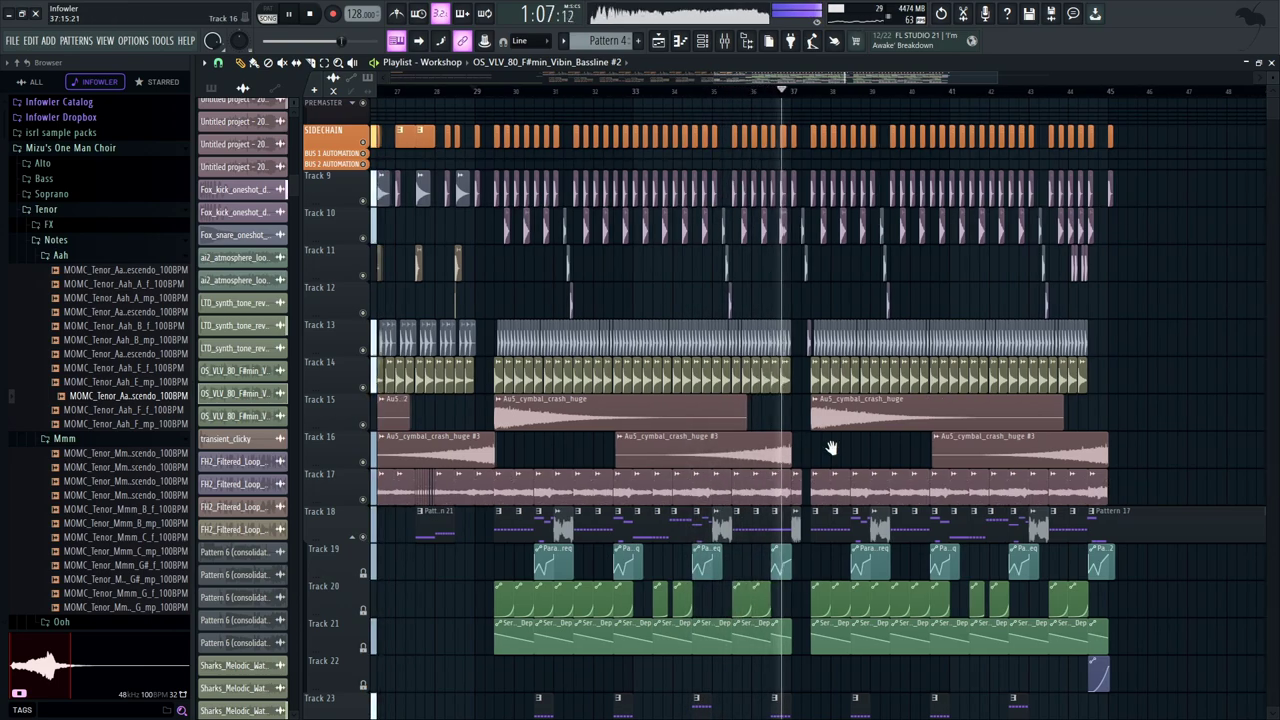
key(space)
Solo Track 18, then reactivate Tracks 9 to 17 and the SIDECHAIN track
right_click(363, 537)
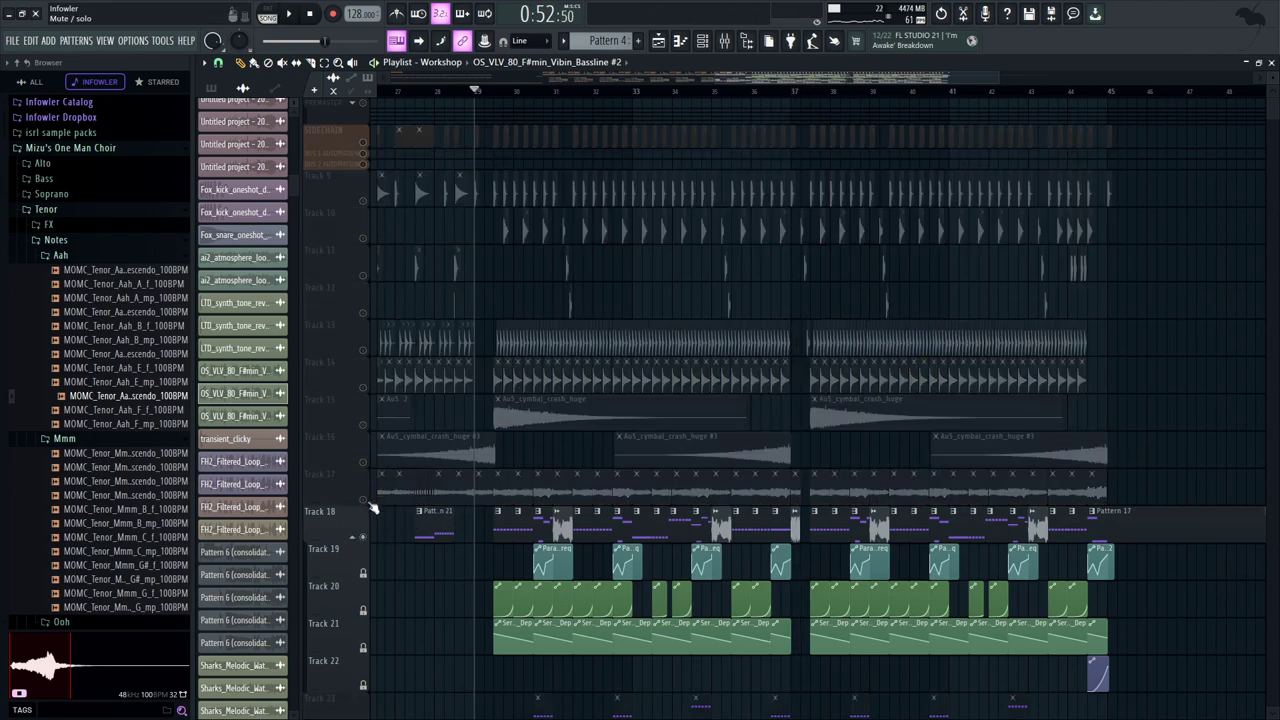
click(363, 499)
click(363, 462)
click(363, 424)
click(363, 387)
click(363, 349)
click(363, 312)
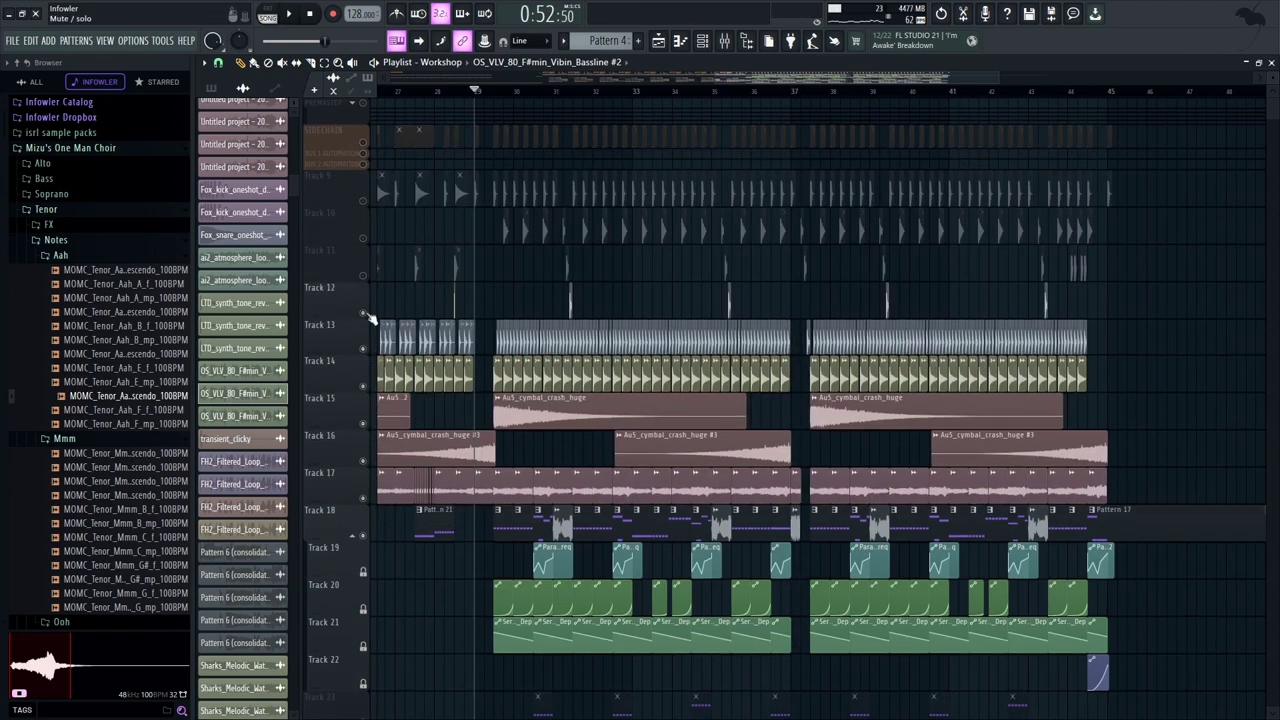
click(363, 274)
click(363, 237)
click(363, 199)
click(363, 153)
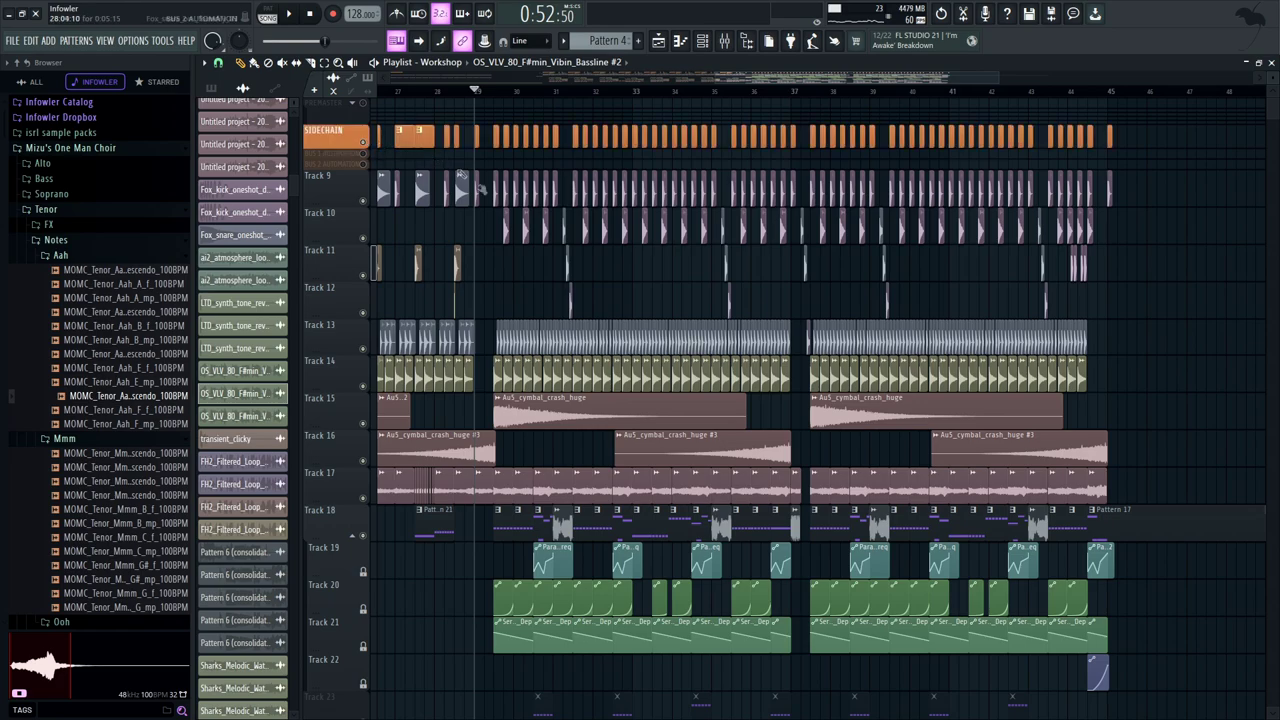
Isolate Tracks 13 and 14 and audition their percussion clips from midway through bar 29
scroll(490, 97, left, 1)
scroll(367, 464, down, 1)
click(367, 464)
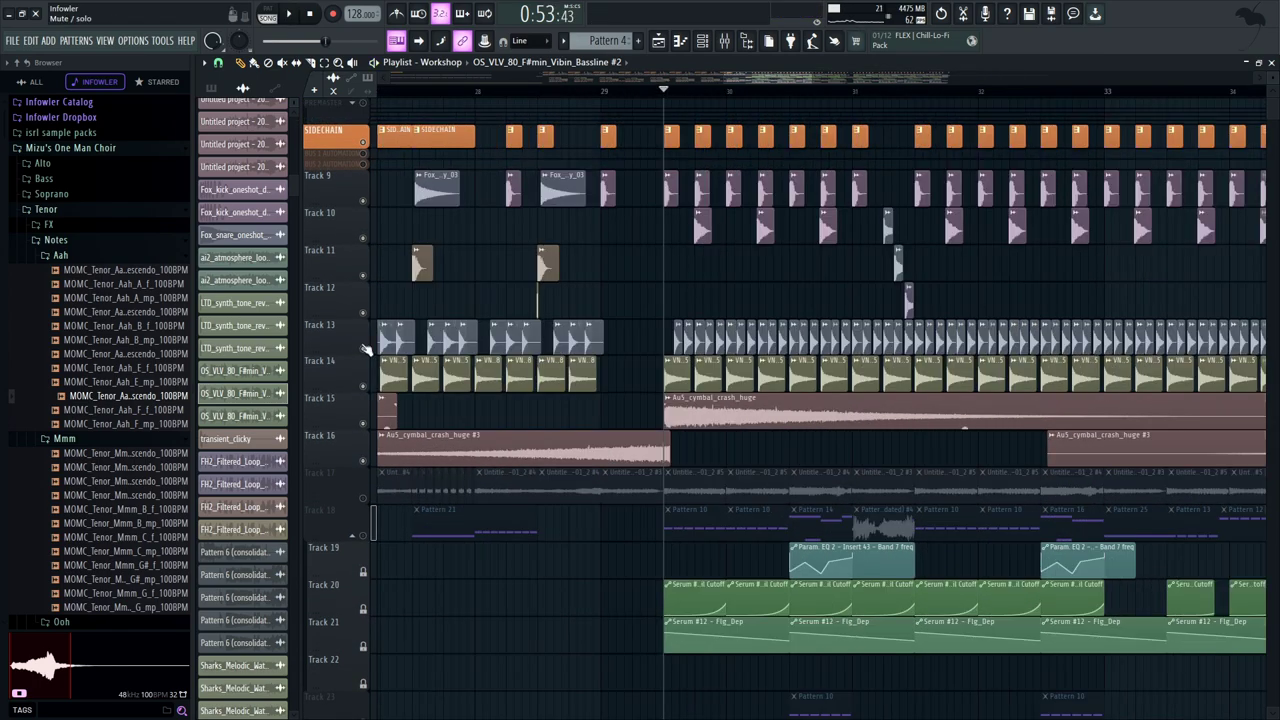
drag(364, 386, 364, 400)
click(364, 387)
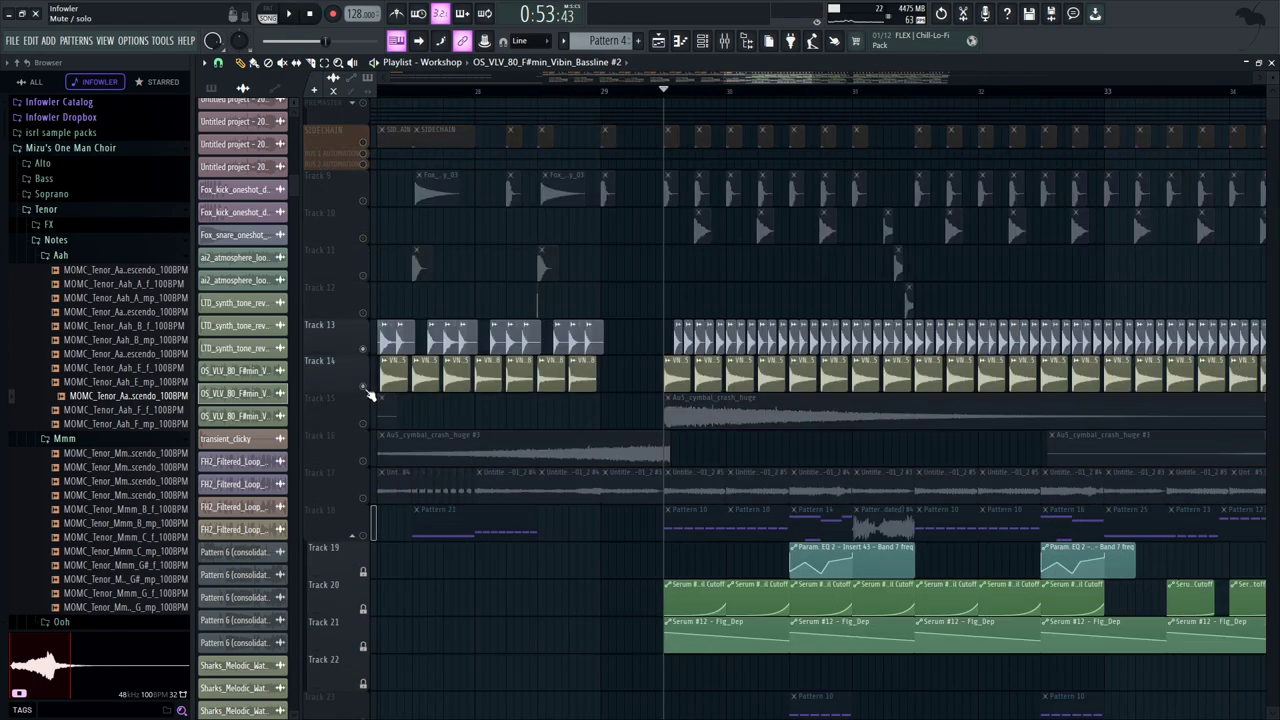
key(space)
click(480, 91)
key(space)
click(666, 90)
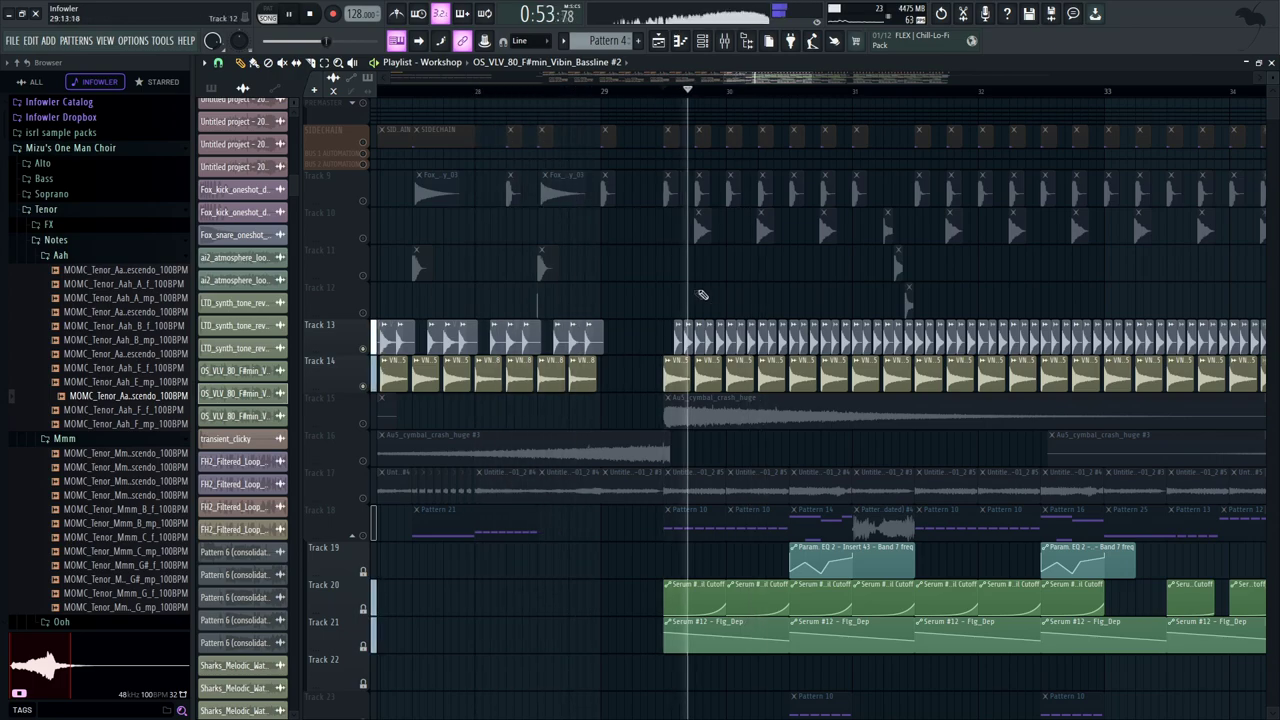
Reactivate Track 15 alongside Tracks 13 and 14, audition its Au5_cymbal_crash_huge clip and stop playback
scroll(703, 295, down, 1)
click(365, 401)
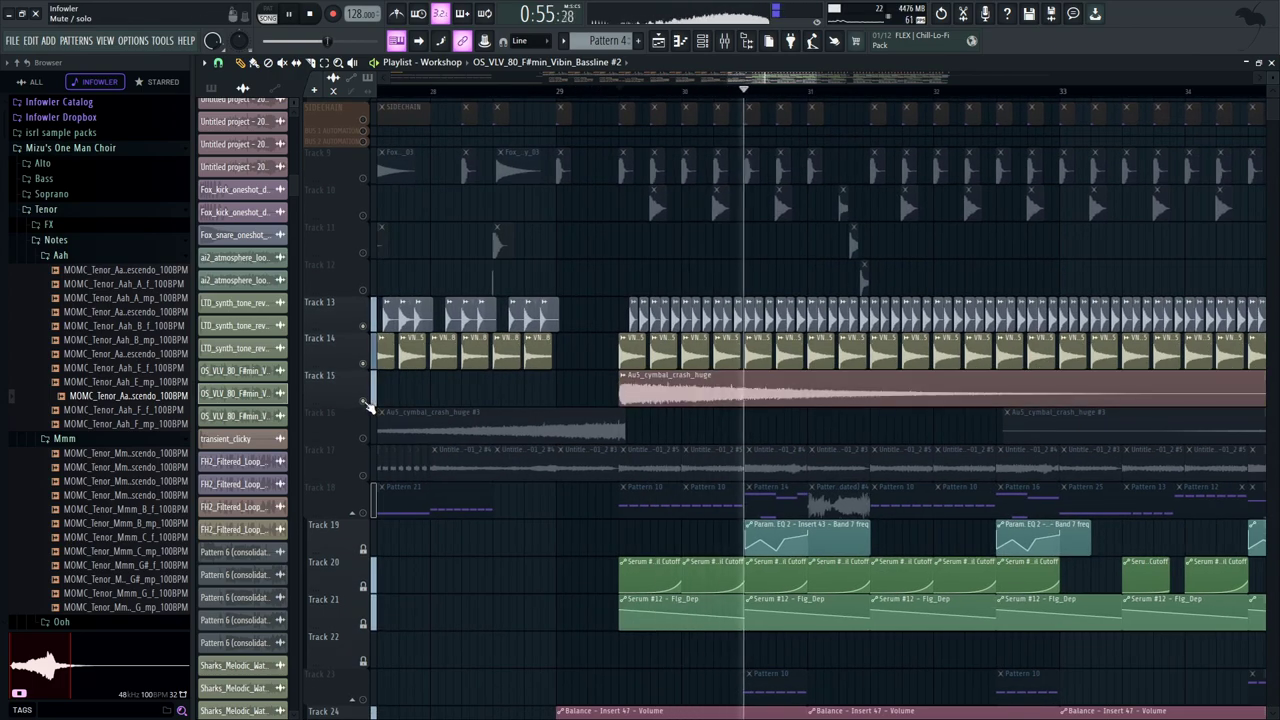
key(space)
Isolate Track 17, audition its clips through the following section and return the playhead to bar 29
scroll(397, 253, down, 3)
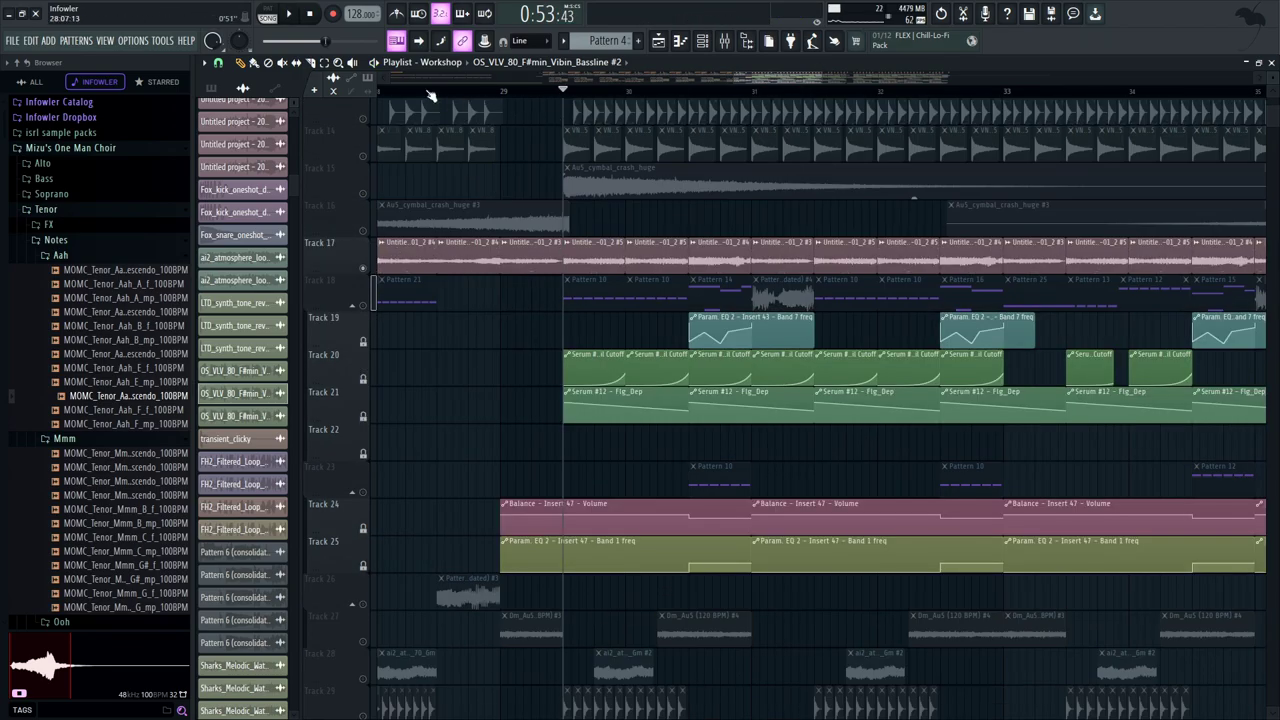
key(space)
scroll(463, 207, down, 2)
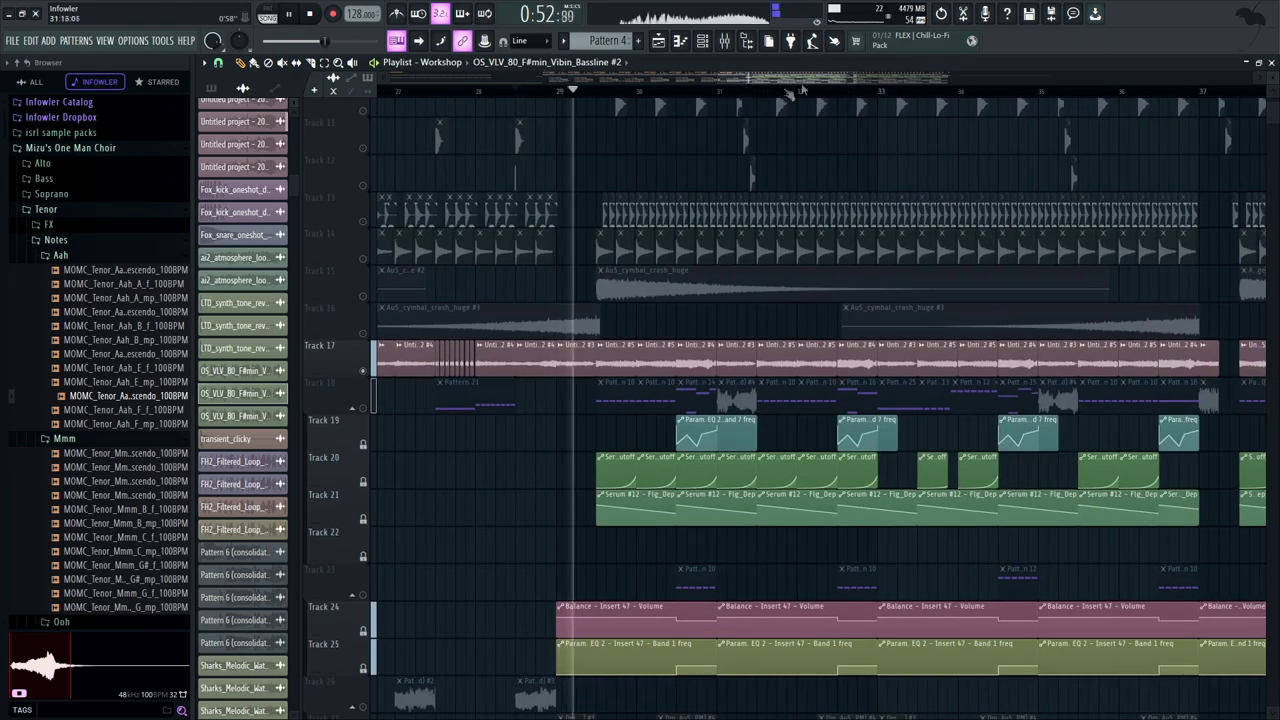
scroll(857, 78, down, 2)
scroll(630, 220, down, 1)
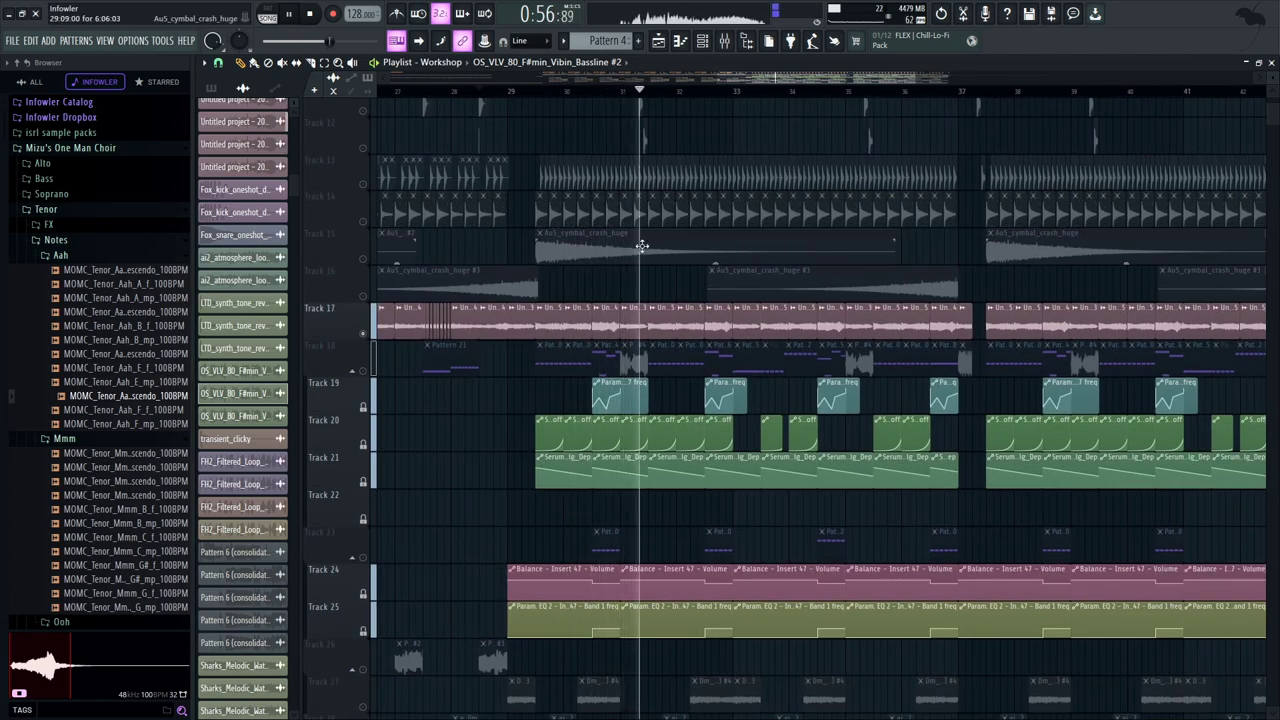
key(space)
click(511, 94)
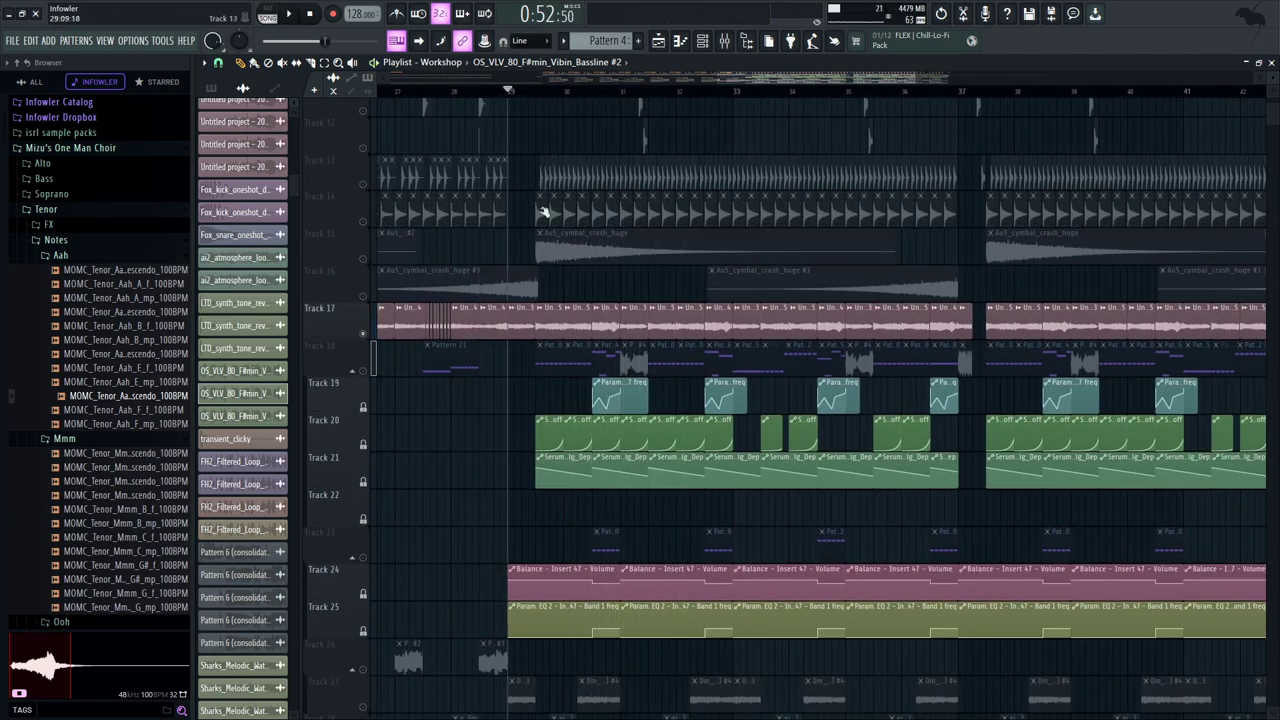
Isolate Track 18, play it from midway through bar 29 and reactivate Track 23 during playback
scroll(480, 300, down, 1)
scroll(559, 111, down, 4)
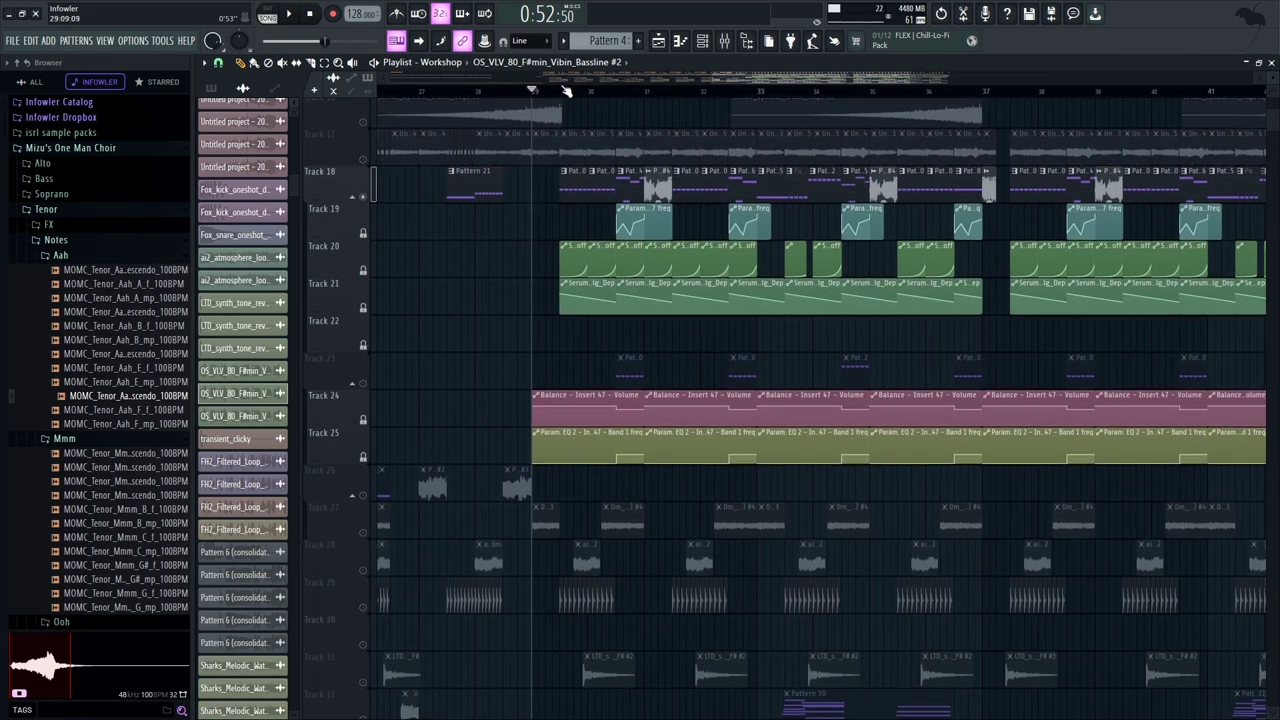
key(space)
scroll(566, 91, up, 1)
drag(935, 77, 838, 133)
scroll(634, 349, up, 1)
key(space)
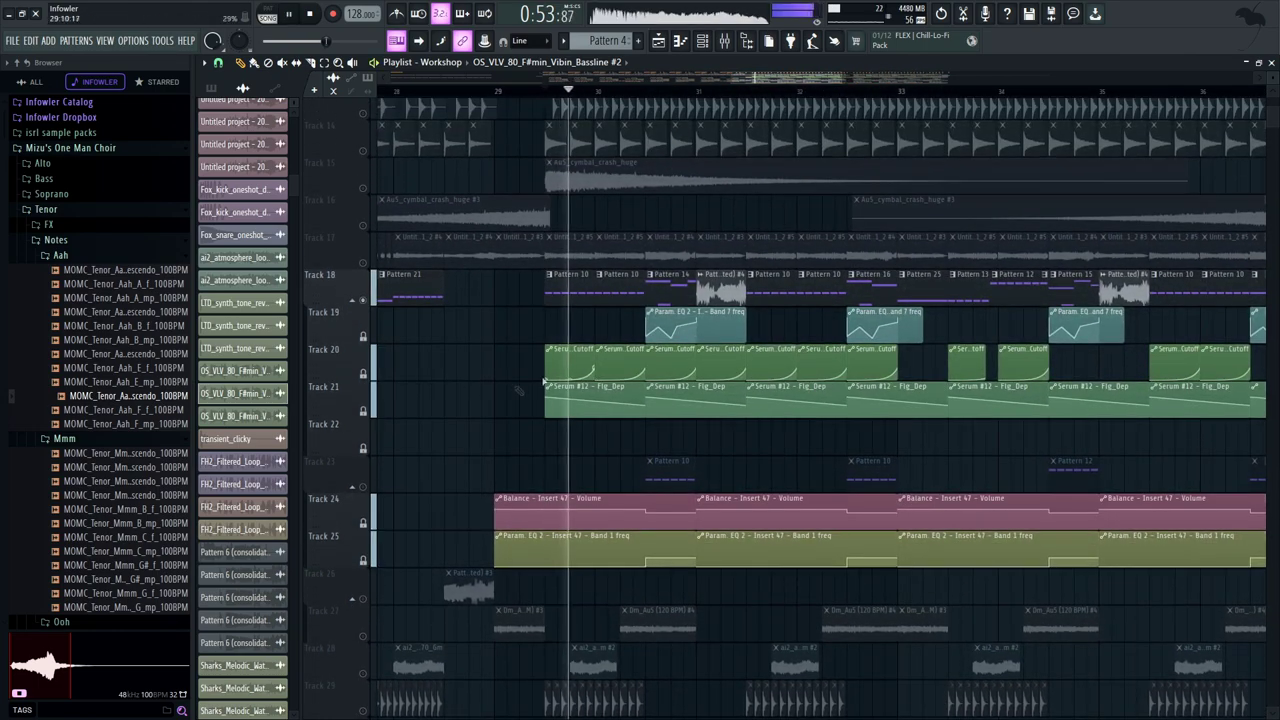
click(363, 487)
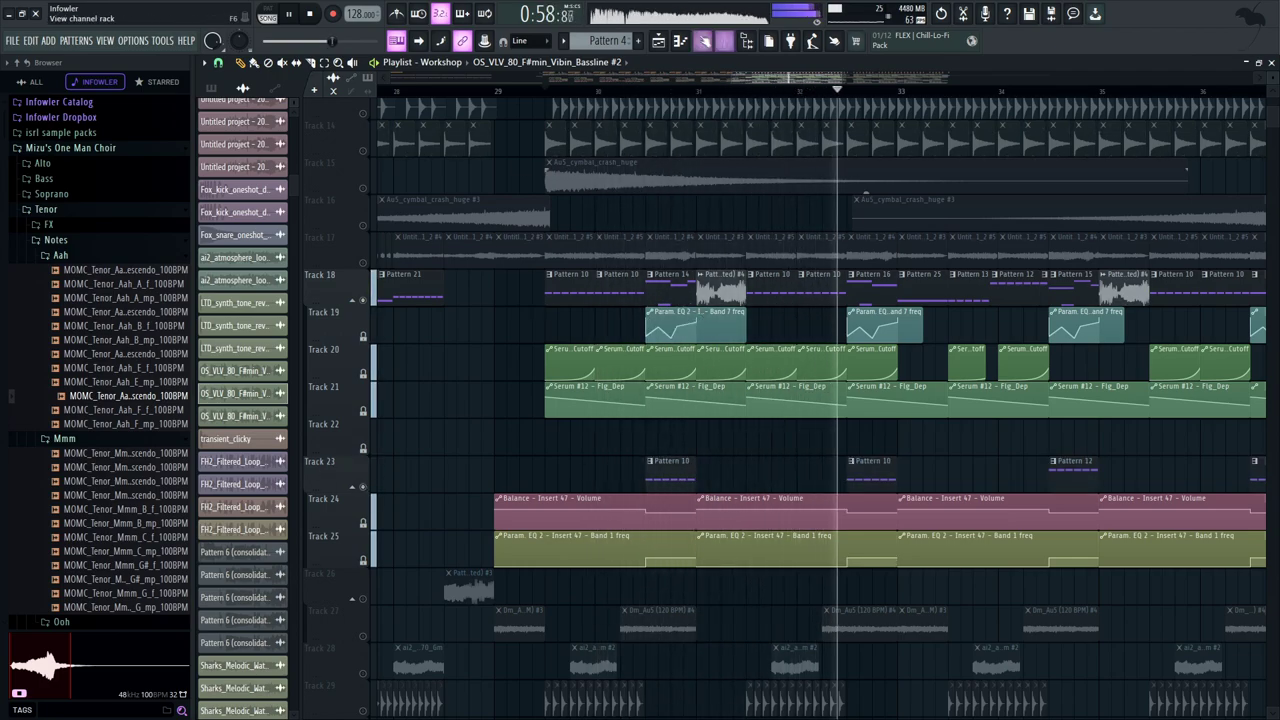
key(space)
Open Pattern 10 from Track 18 and trace its Serum #12 channel to Insert 47 in the mixer
key(F6)
key(F9)
scroll(453, 308, down, 10)
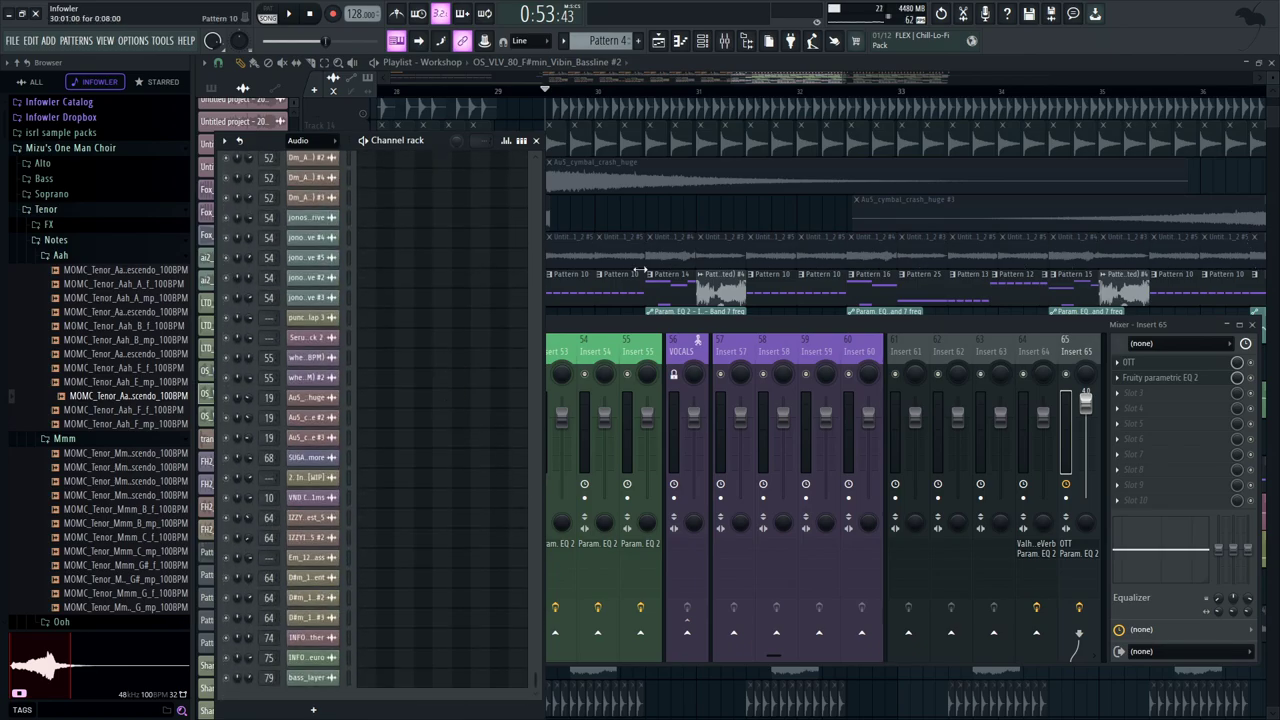
double_click(636, 275)
key(space)
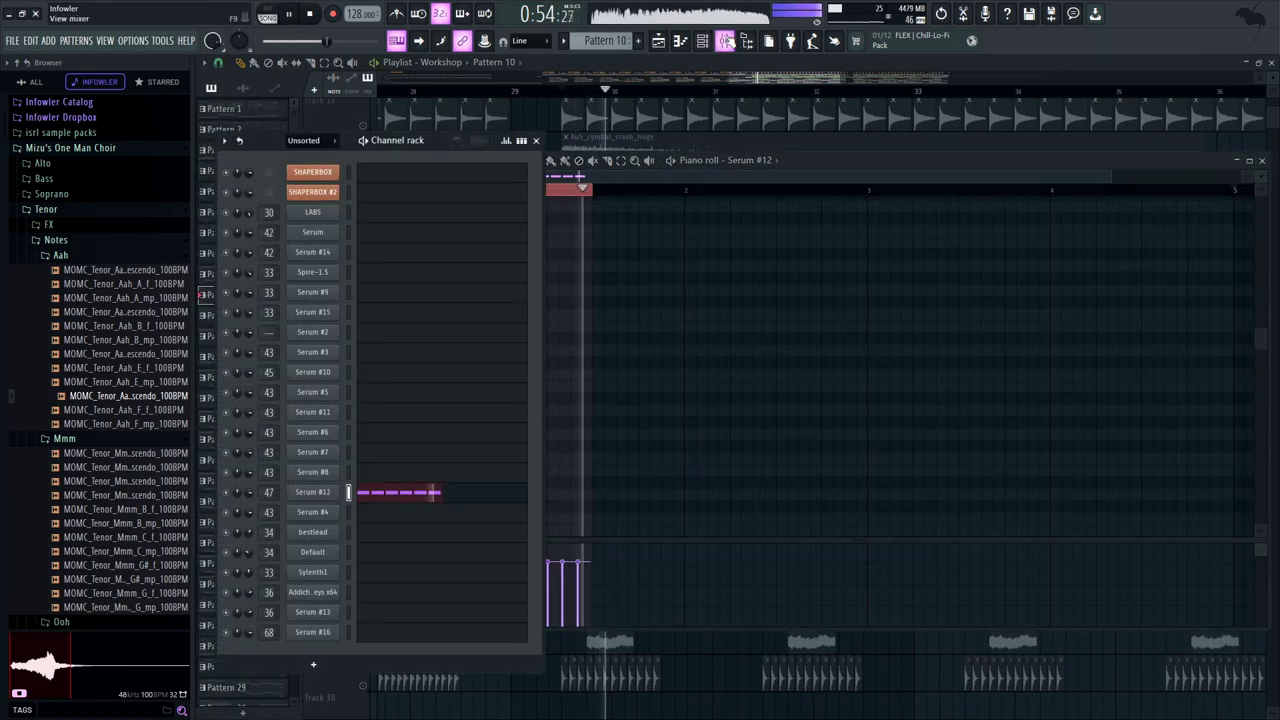
click(726, 40)
scroll(743, 347, up, 6)
click(967, 357)
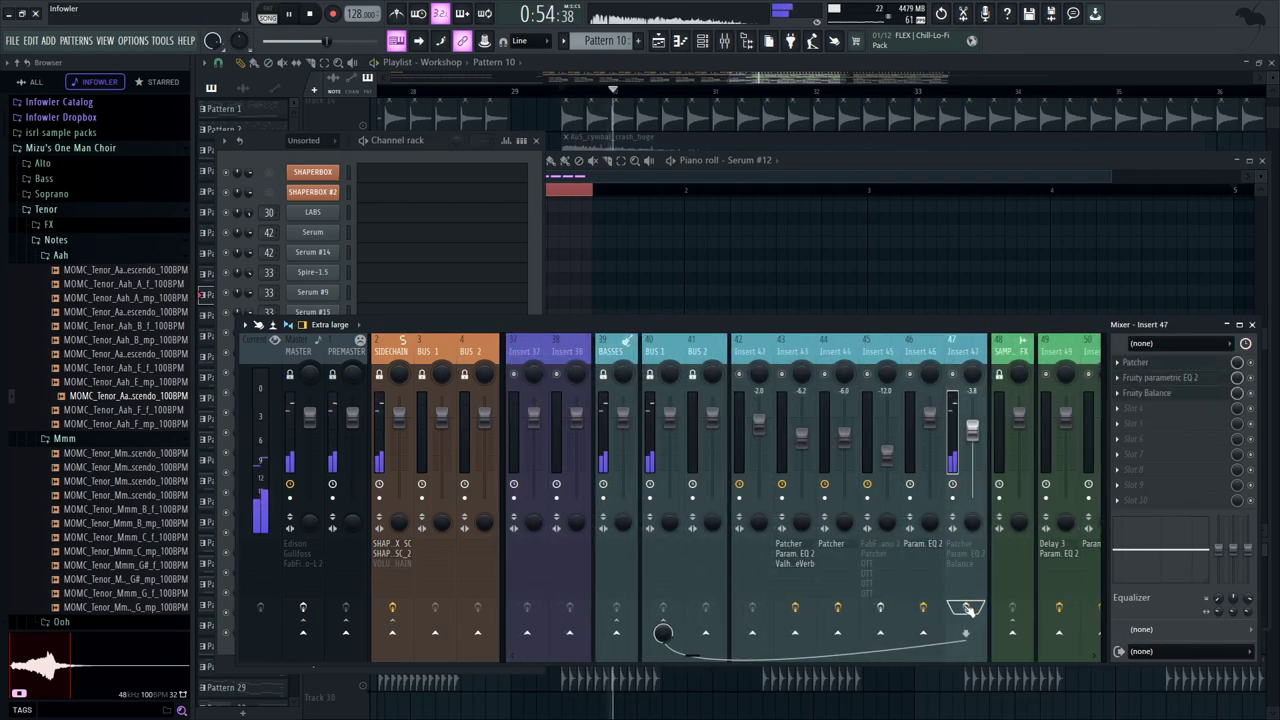
Open the Serum #12 instrument and show its effects chain
key(space)
click(461, 159)
click(313, 492)
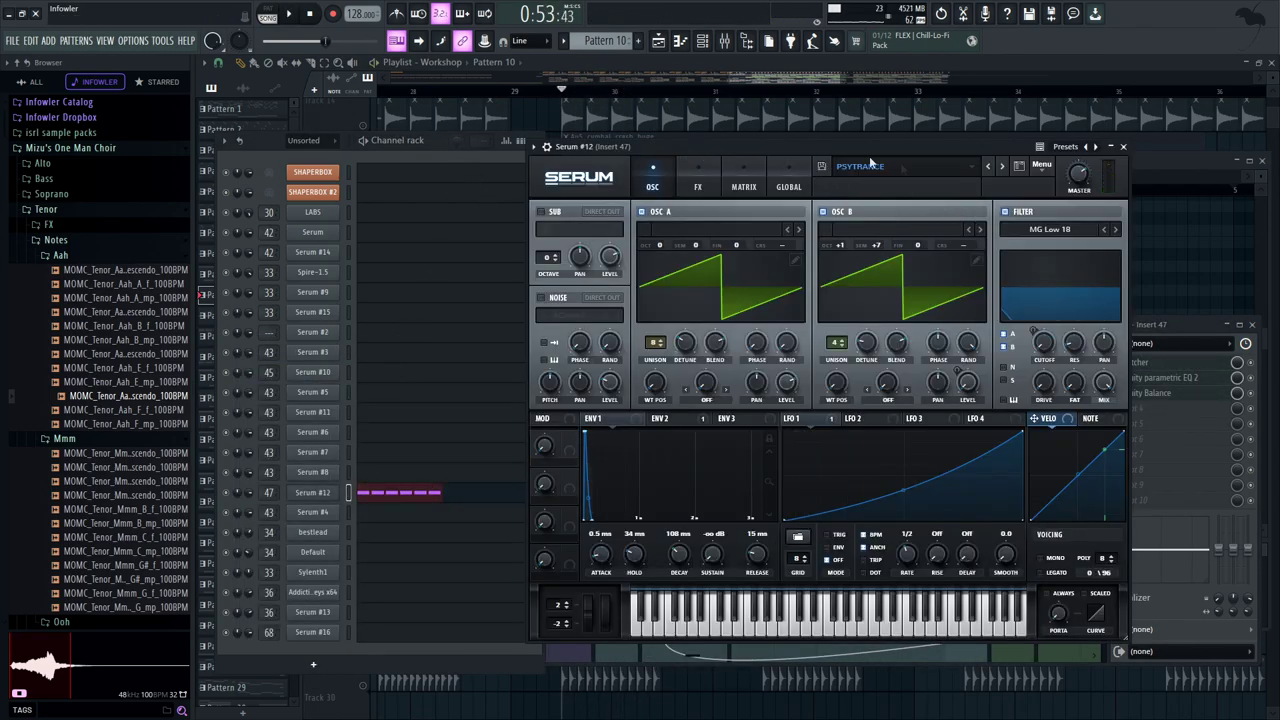
click(699, 178)
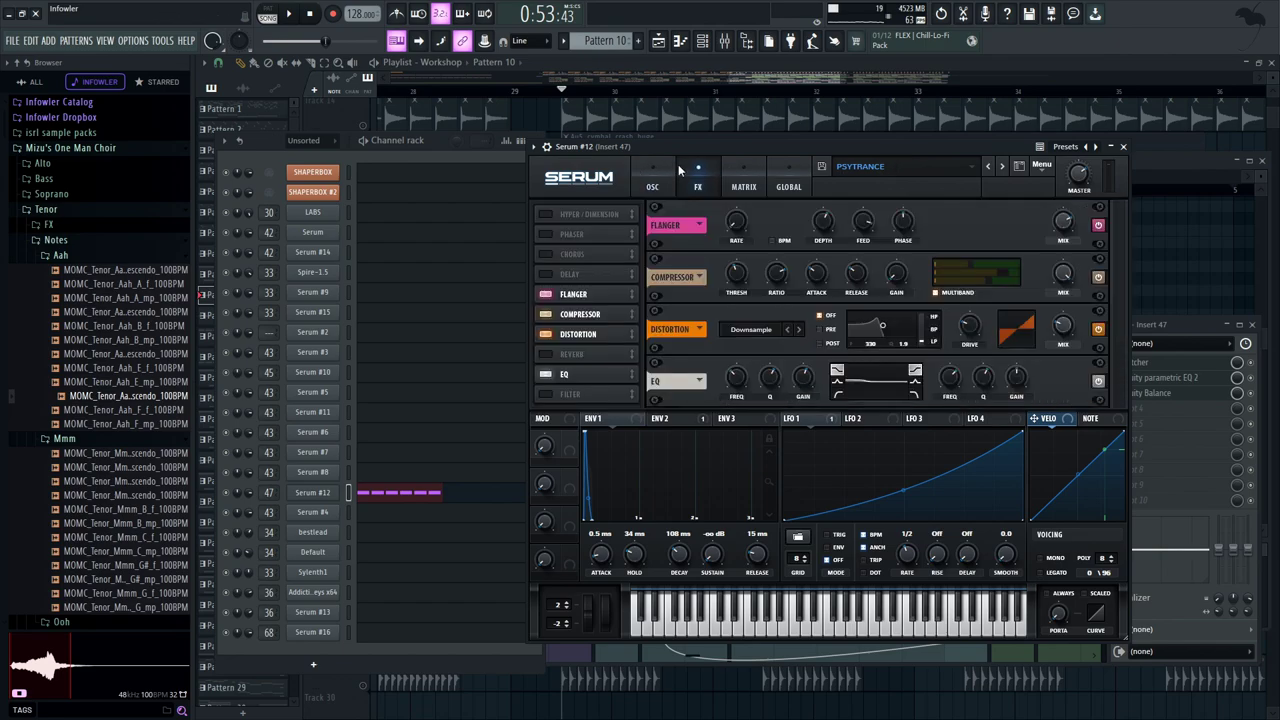
Bypass the flanger in Serum #12 and audition the pattern without it
click(556, 294)
key(F9)
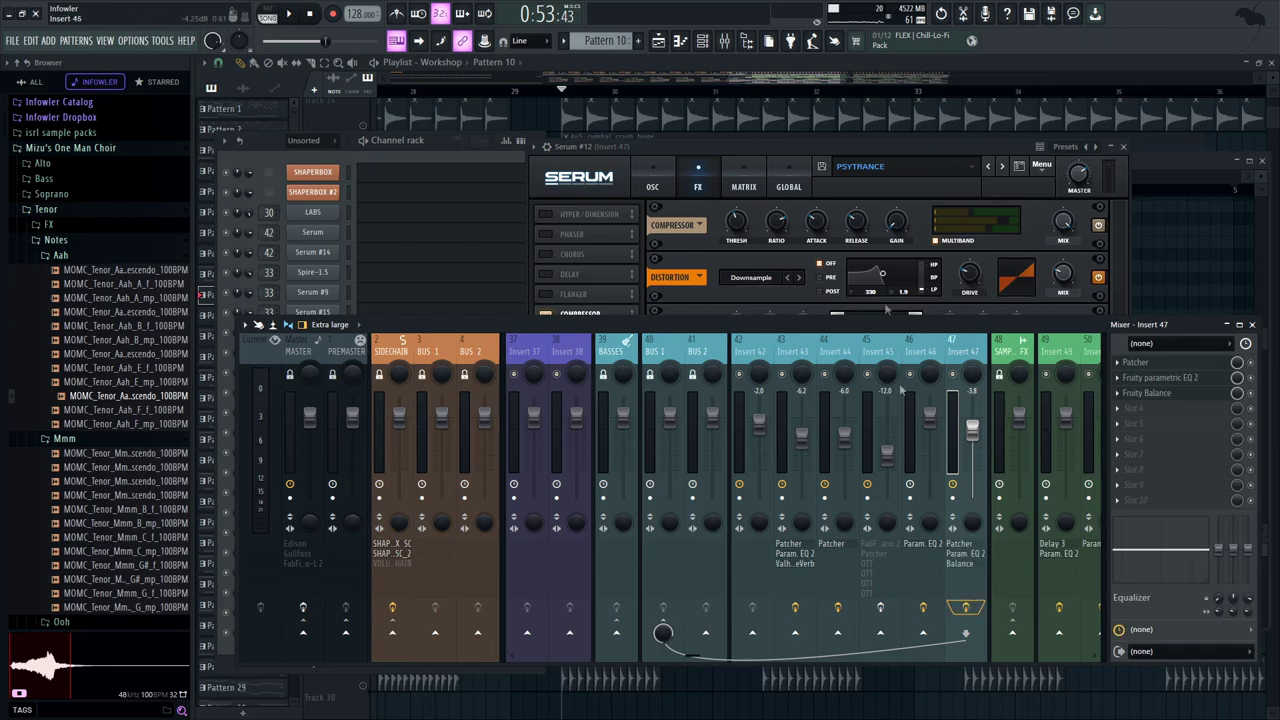
drag(845, 148, 875, 150)
key(space)
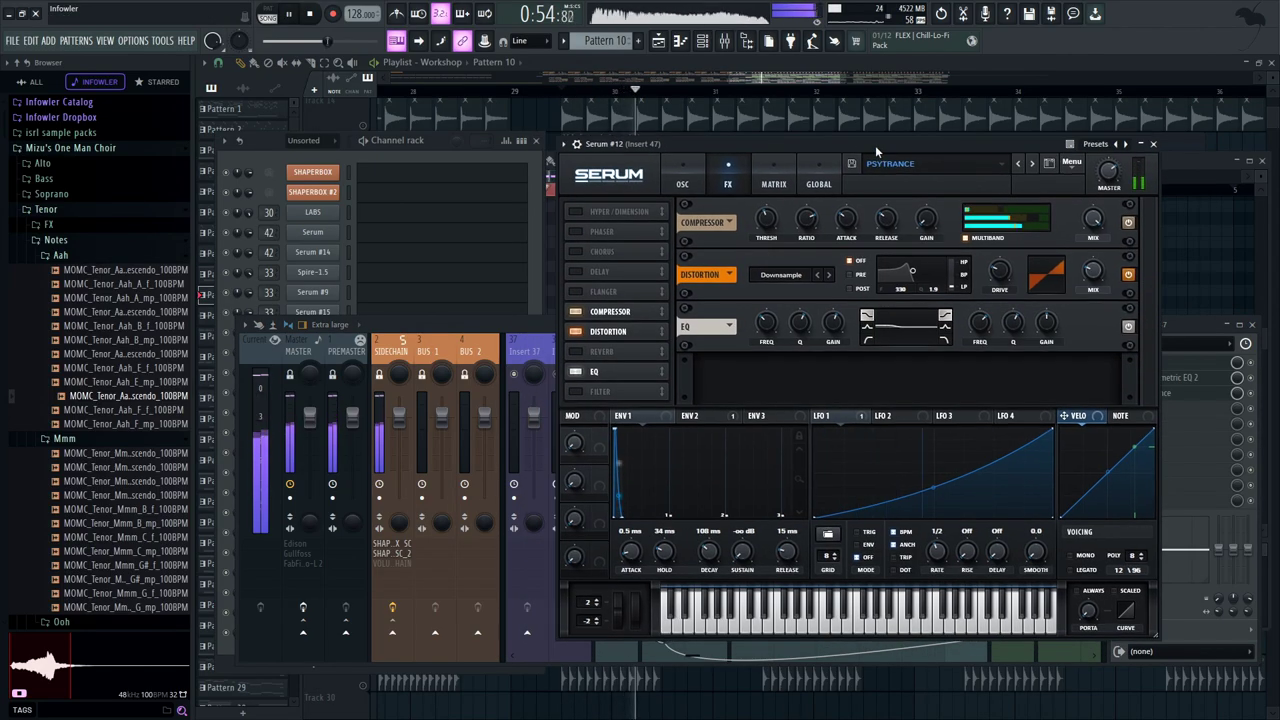
key(space)
Turn off oscillator A in Serum #12, audition oscillator B with LFO 1 shown, and turn oscillator A back on
click(686, 180)
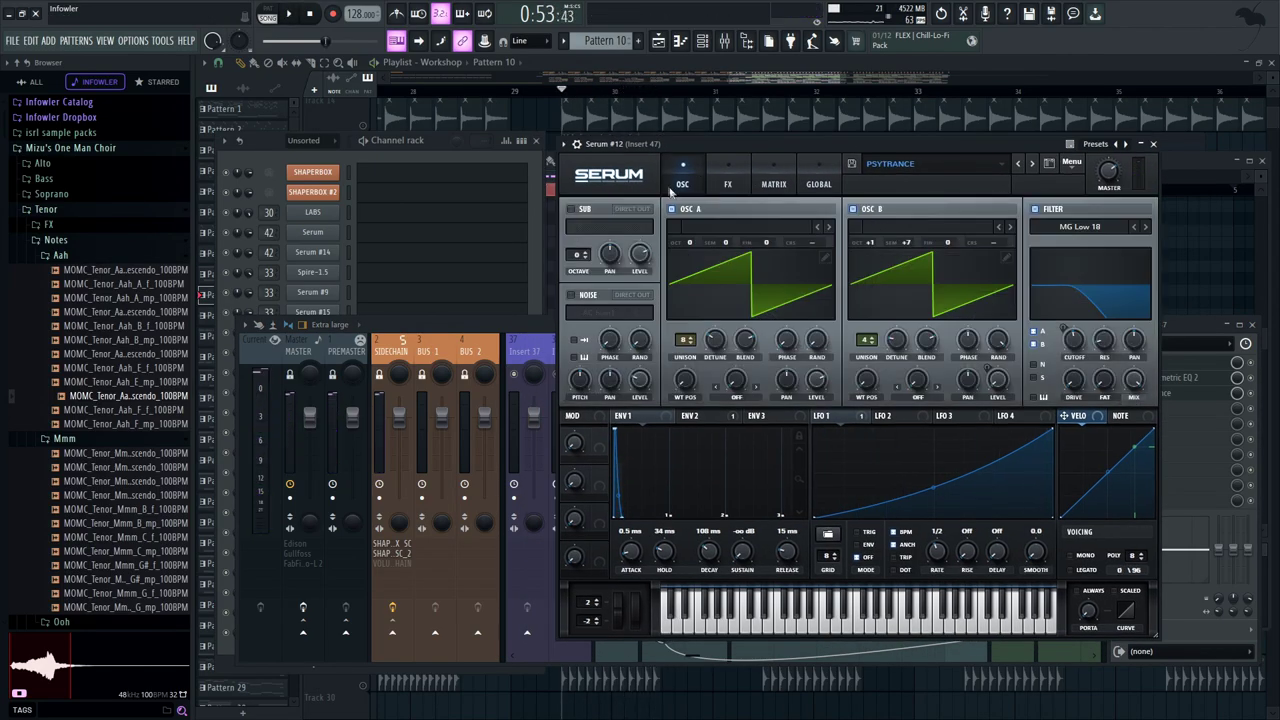
click(699, 209)
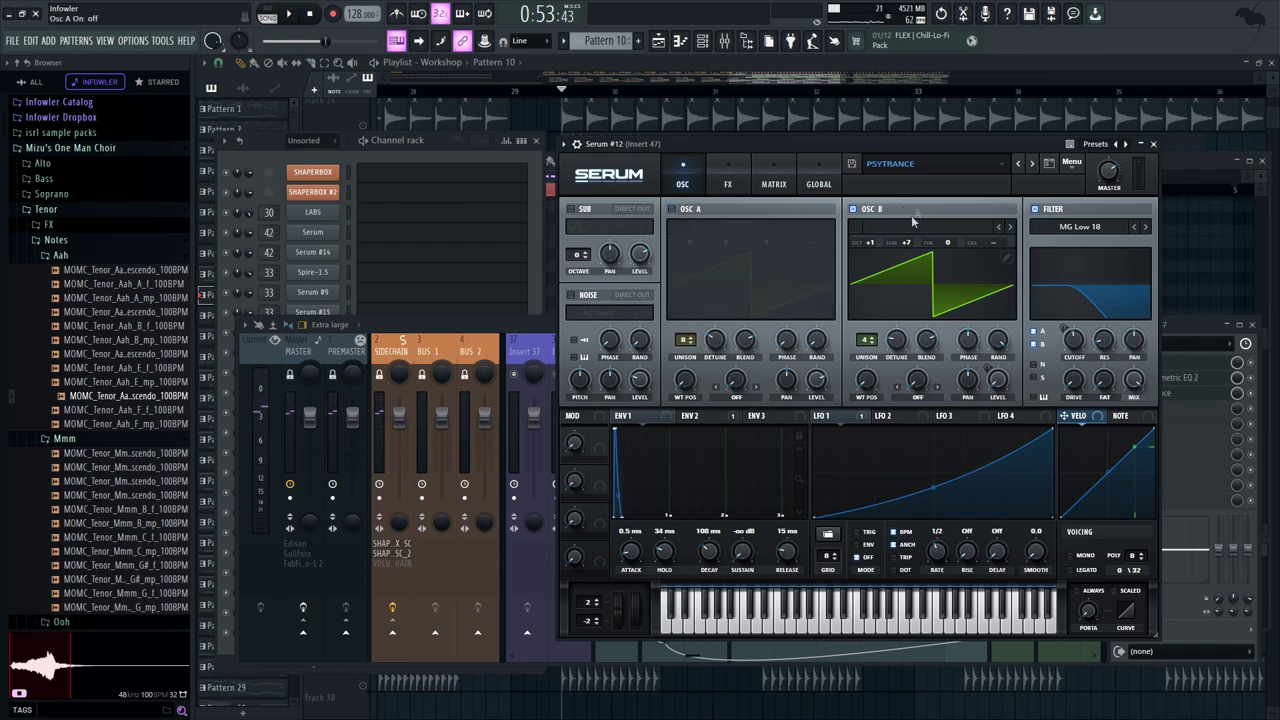
click(845, 418)
key(space)
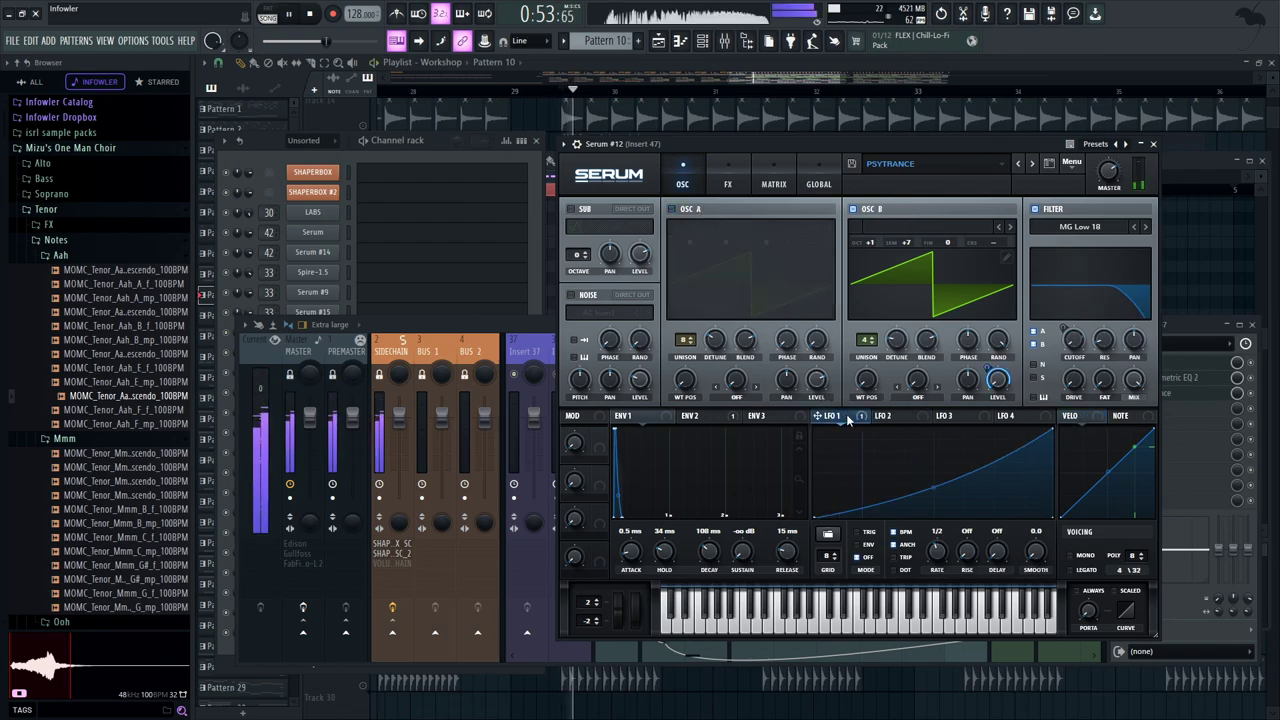
key(space)
click(692, 210)
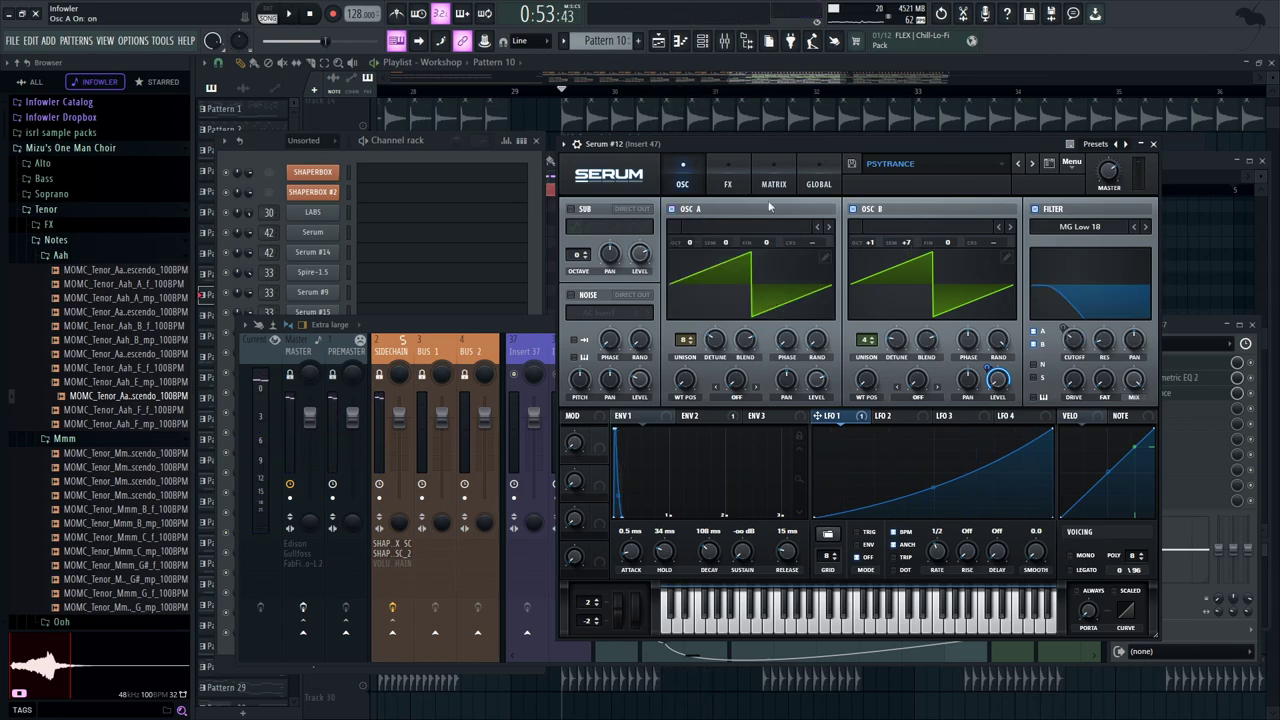
Turn the flanger back on in Serum #12's effects and replay the section
click(729, 184)
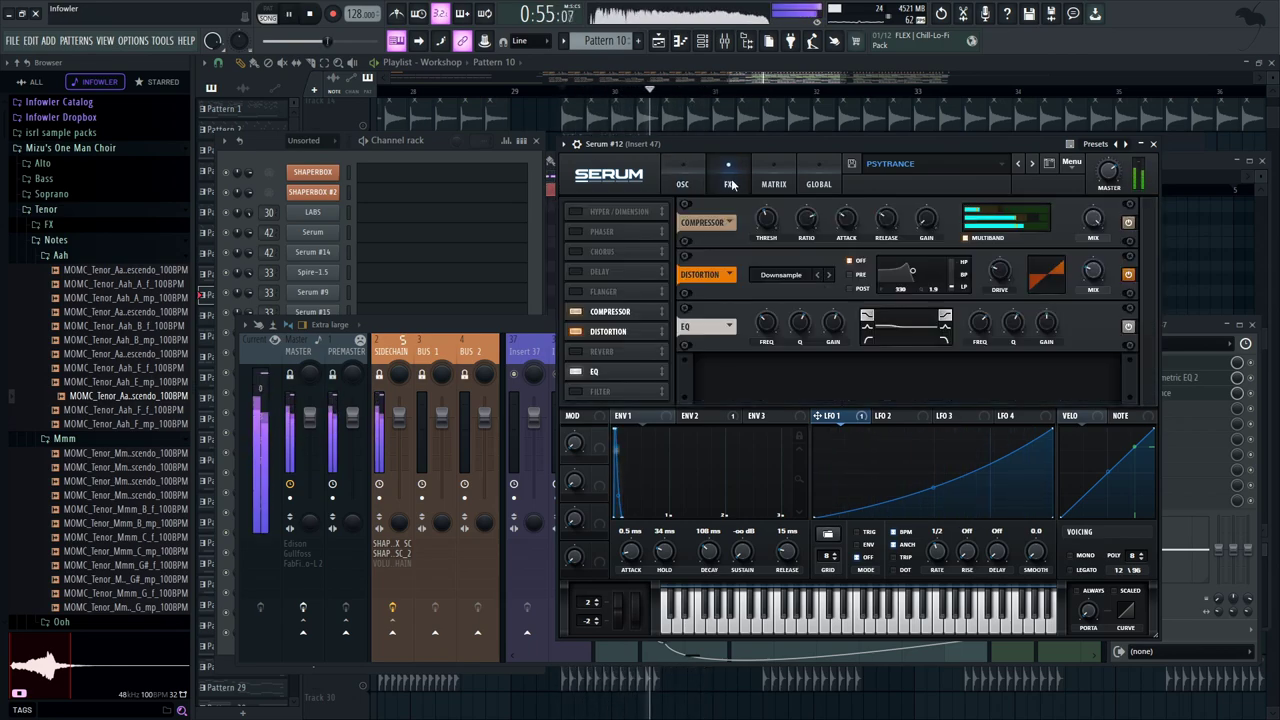
click(576, 292)
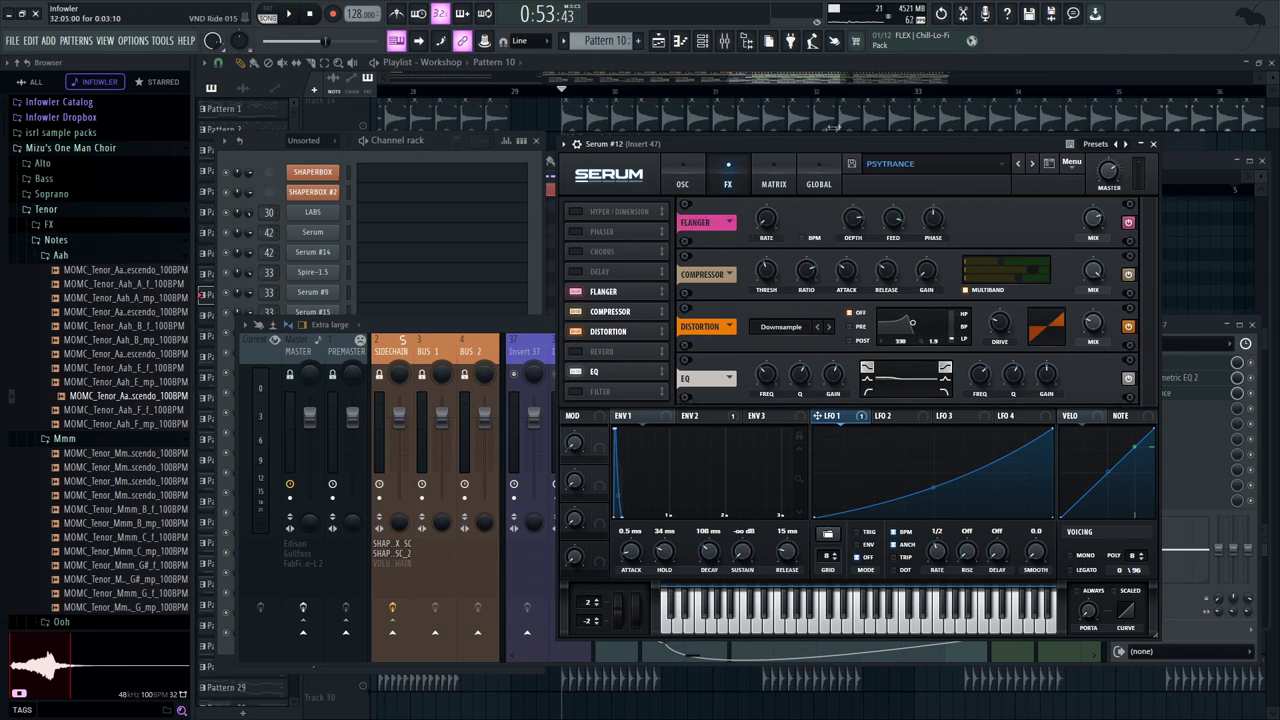
drag(824, 148, 815, 152)
key(space)
key(space)
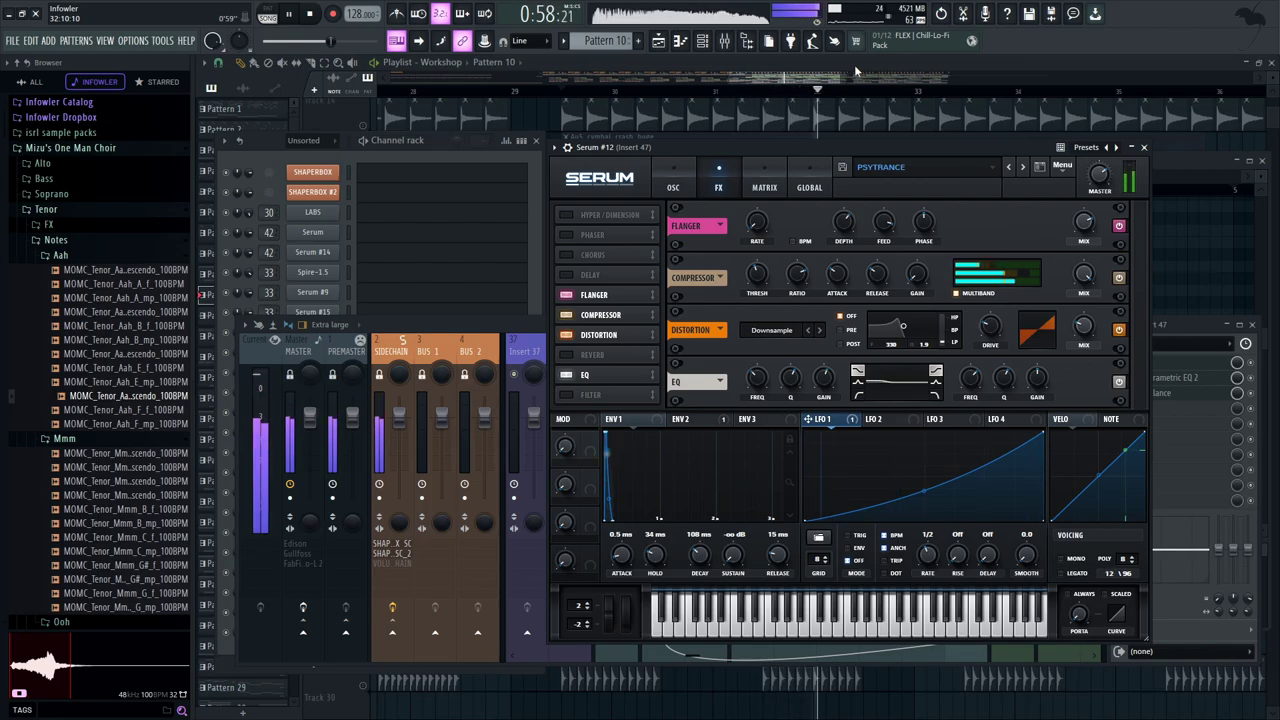
Close the open windows, play onward through Track 18, and open Pattern 12 from Track 23 to inspect its Serum #12 effects
key(F12)
mouse_move(791, 297)
mouse_down()
mouse_move(714, 277)
mouse_move(749, 371)
mouse_move(683, 351)
mouse_move(737, 367)
mouse_up()
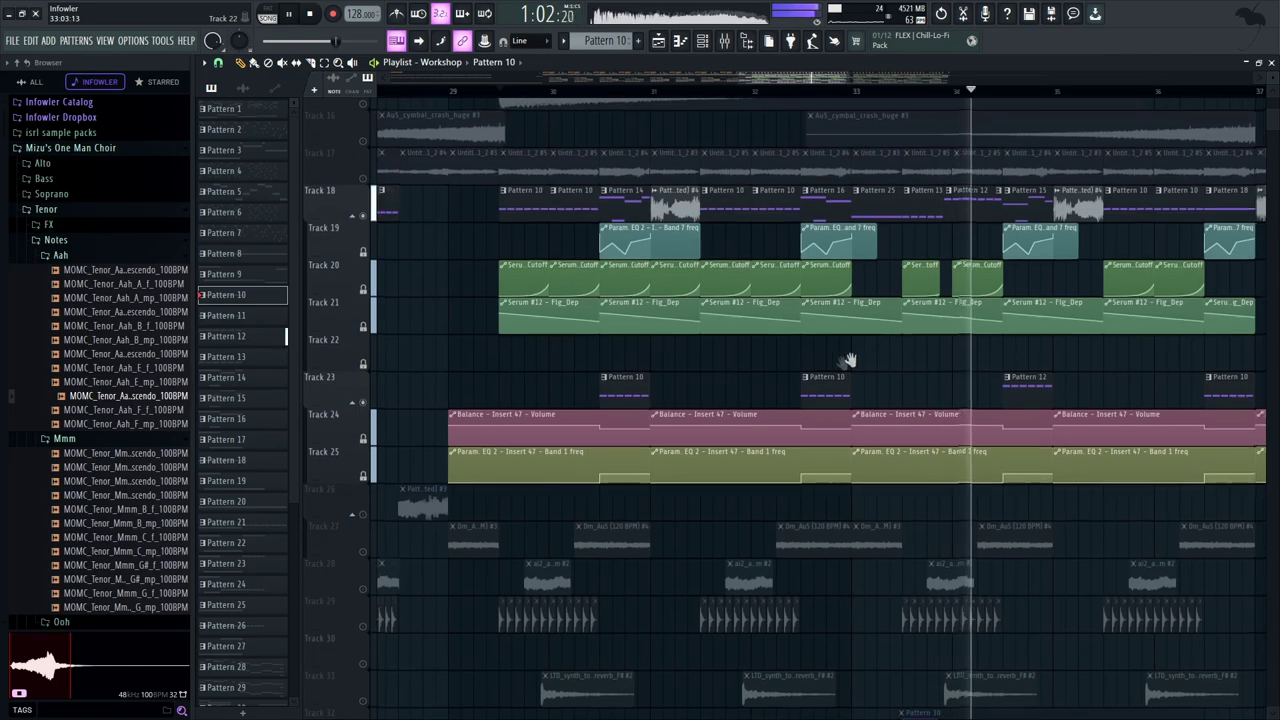
drag(854, 357, 799, 368)
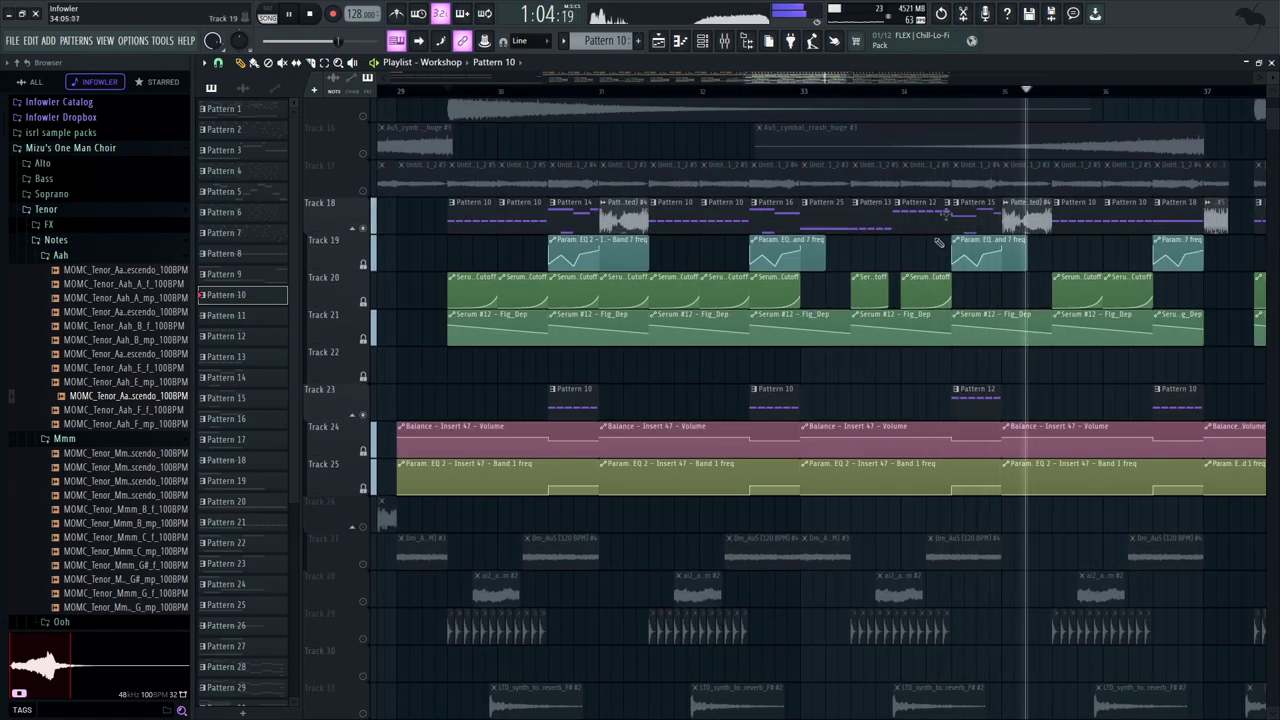
double_click(978, 395)
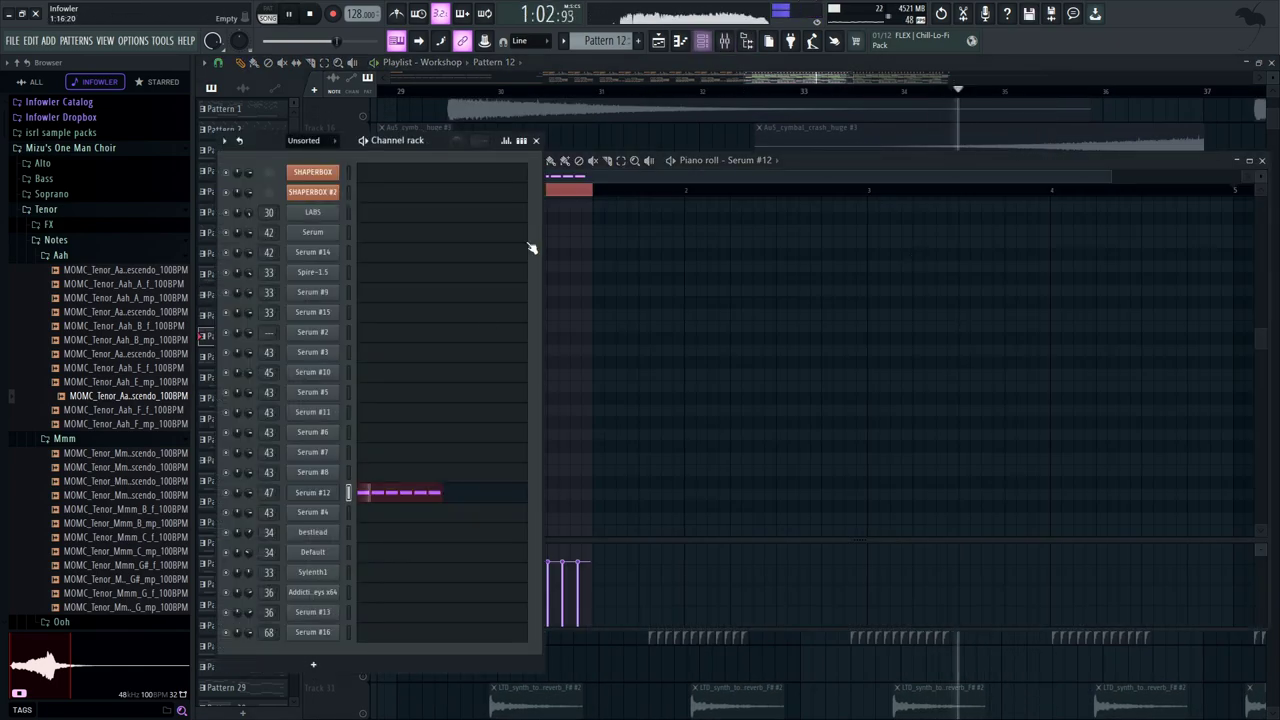
click(328, 493)
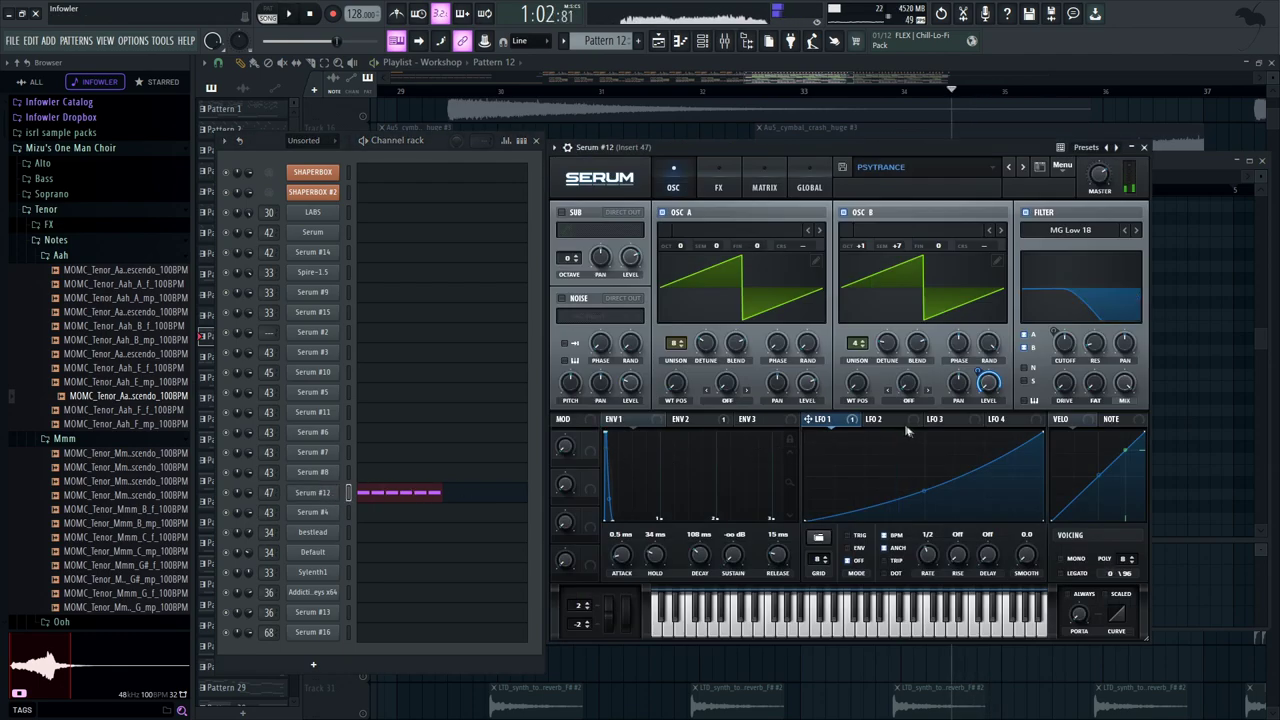
click(716, 170)
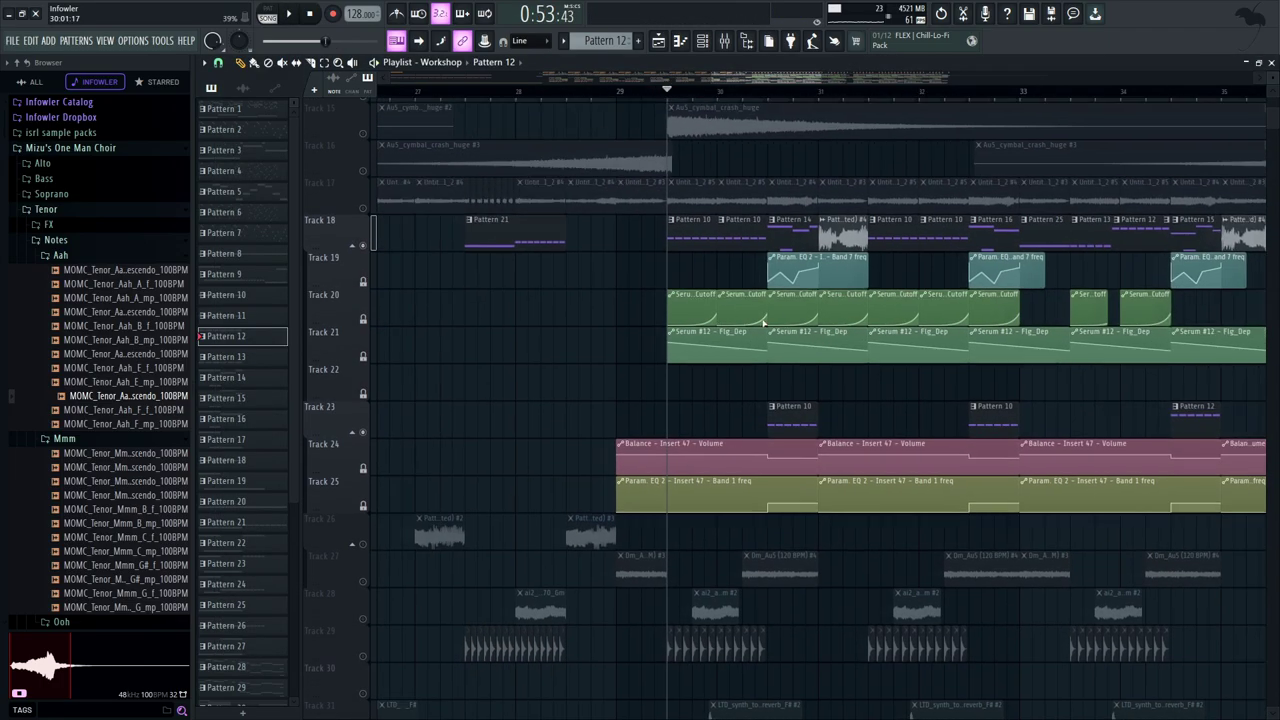
Move to Pattern 14 on Track 18 midway through bar 30 and open its Serum #3 notes and the channel rack
scroll(566, 410, down, 3)
scroll(566, 410, up, 4)
drag(567, 410, 558, 451)
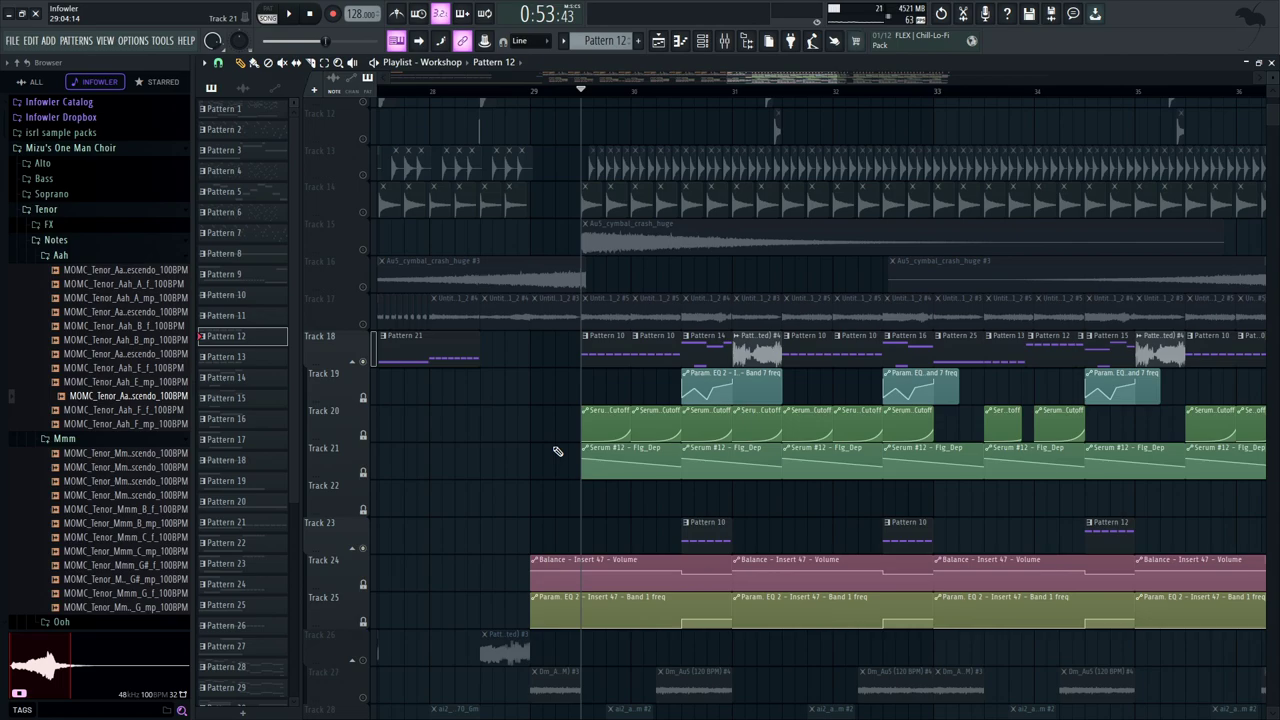
scroll(571, 363, down, 3)
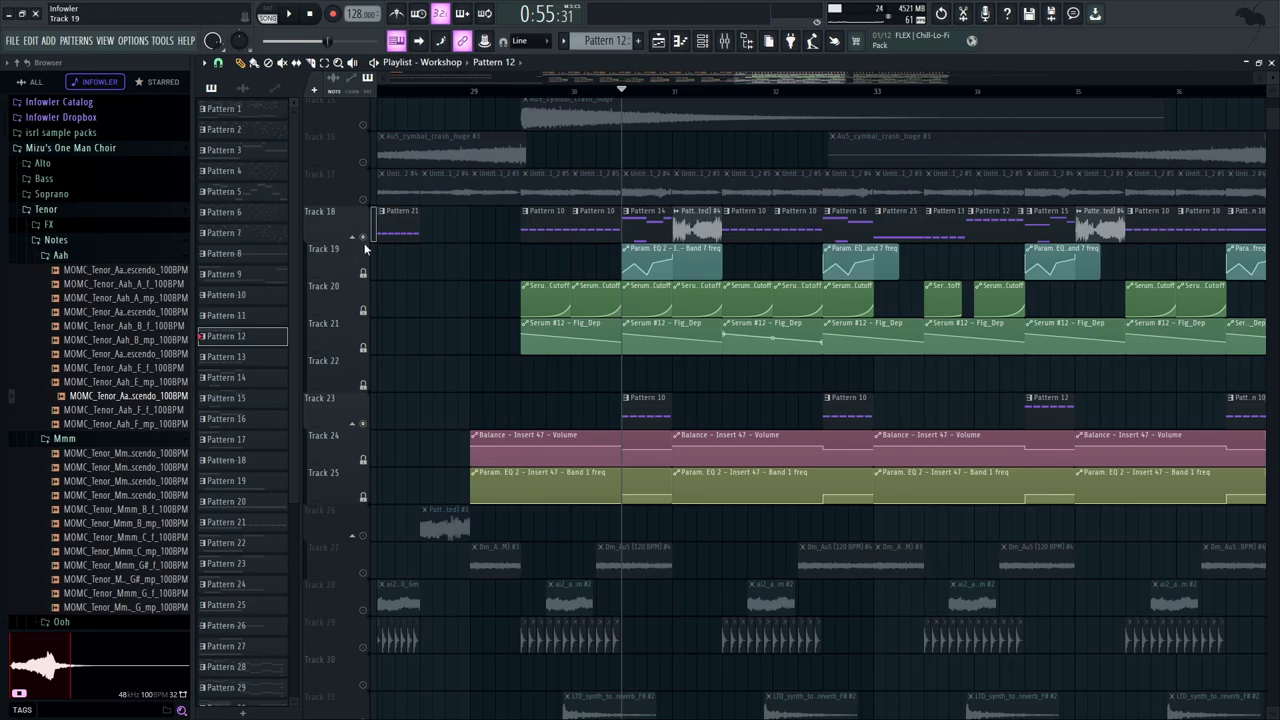
key(space)
double_click(644, 226)
key(space)
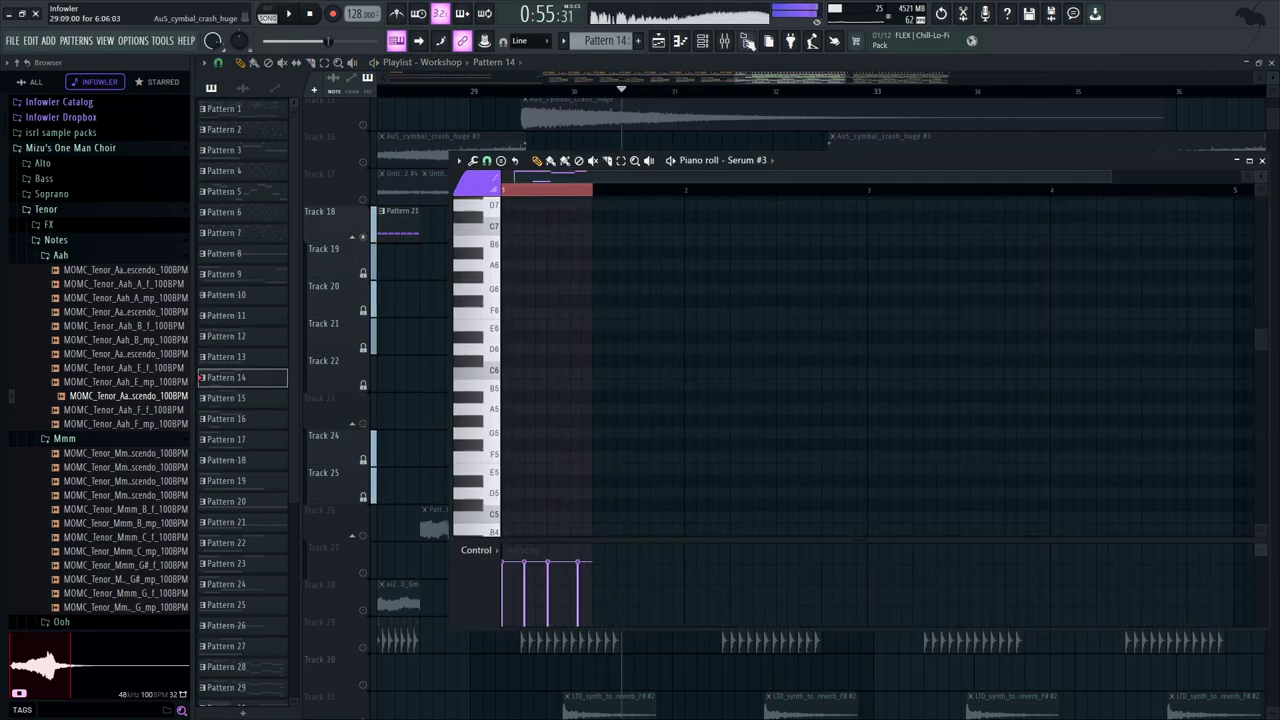
click(702, 41)
Audition Track 18's audio clip at bar 31, open Pattern 6 (consolidated) #4 and check its Reverse effect
drag(499, 105, 806, 127)
key(space)
drag(720, 294, 367, 320)
key(space)
click(973, 92)
drag(956, 286, 534, 255)
double_click(655, 260)
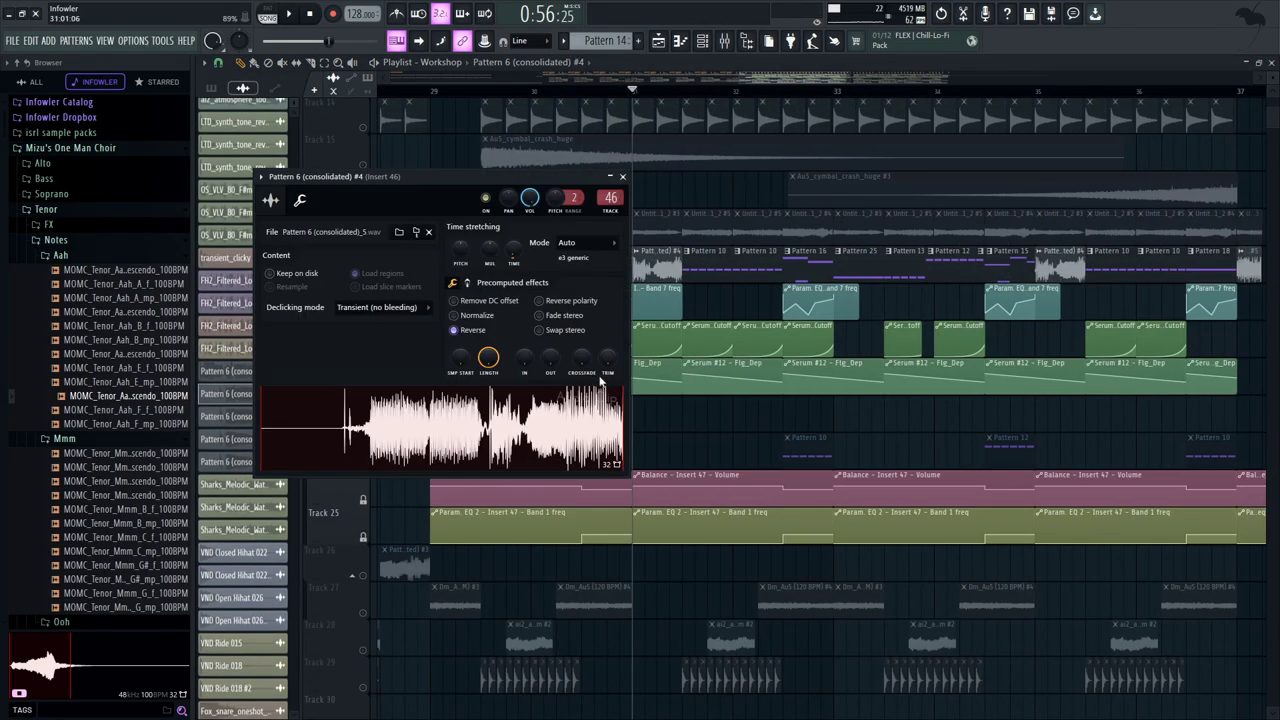
click(455, 330)
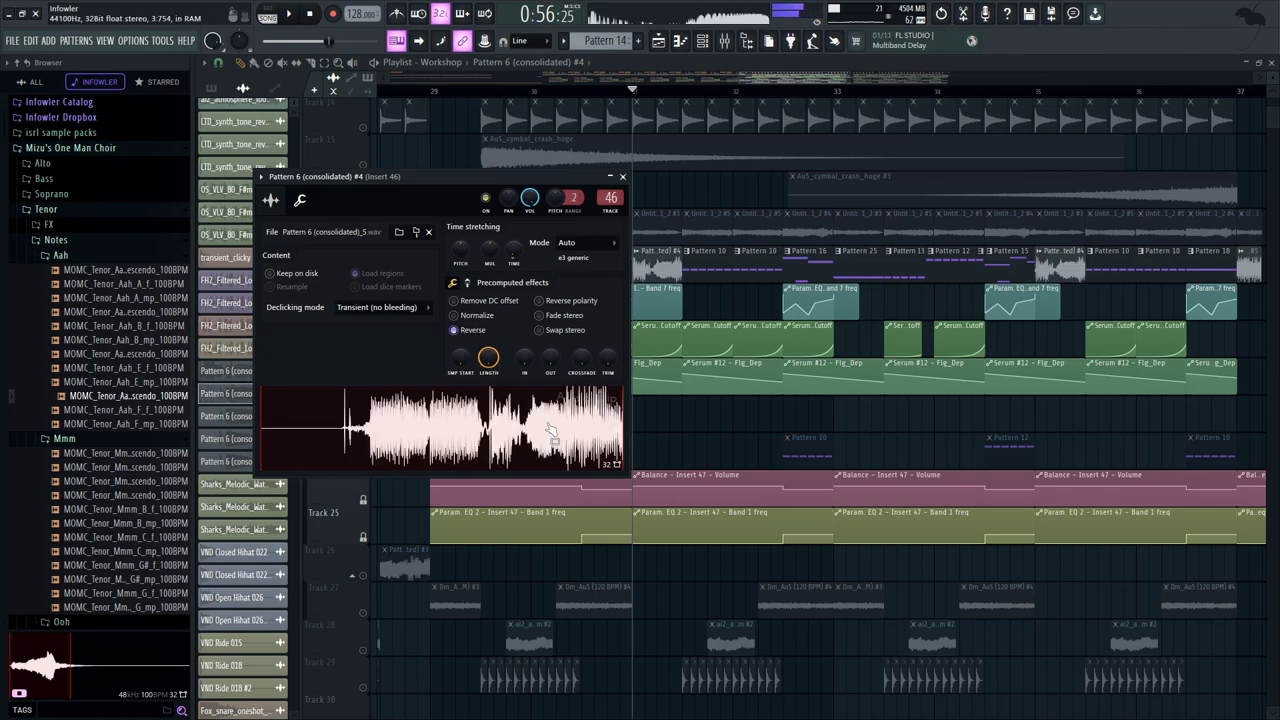
Replay Track 18 from the reversed audio clip at bar 31 and stop playback
drag(703, 421, 718, 384)
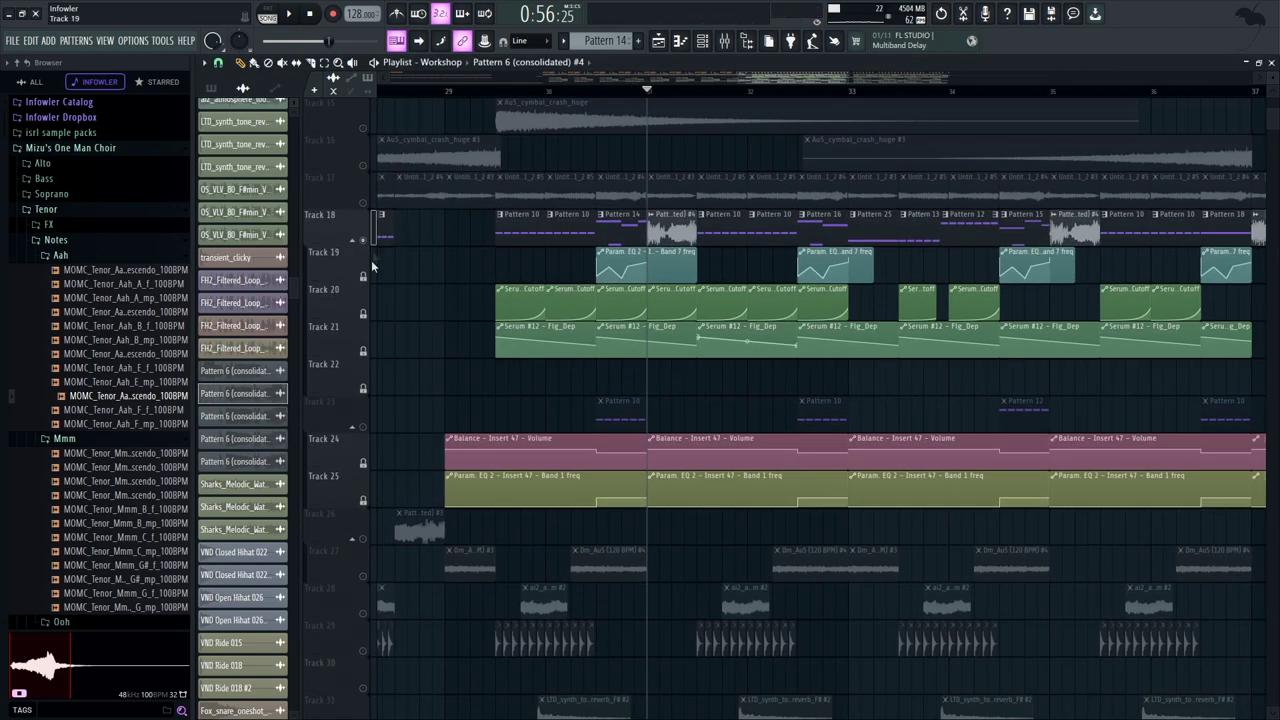
key(space)
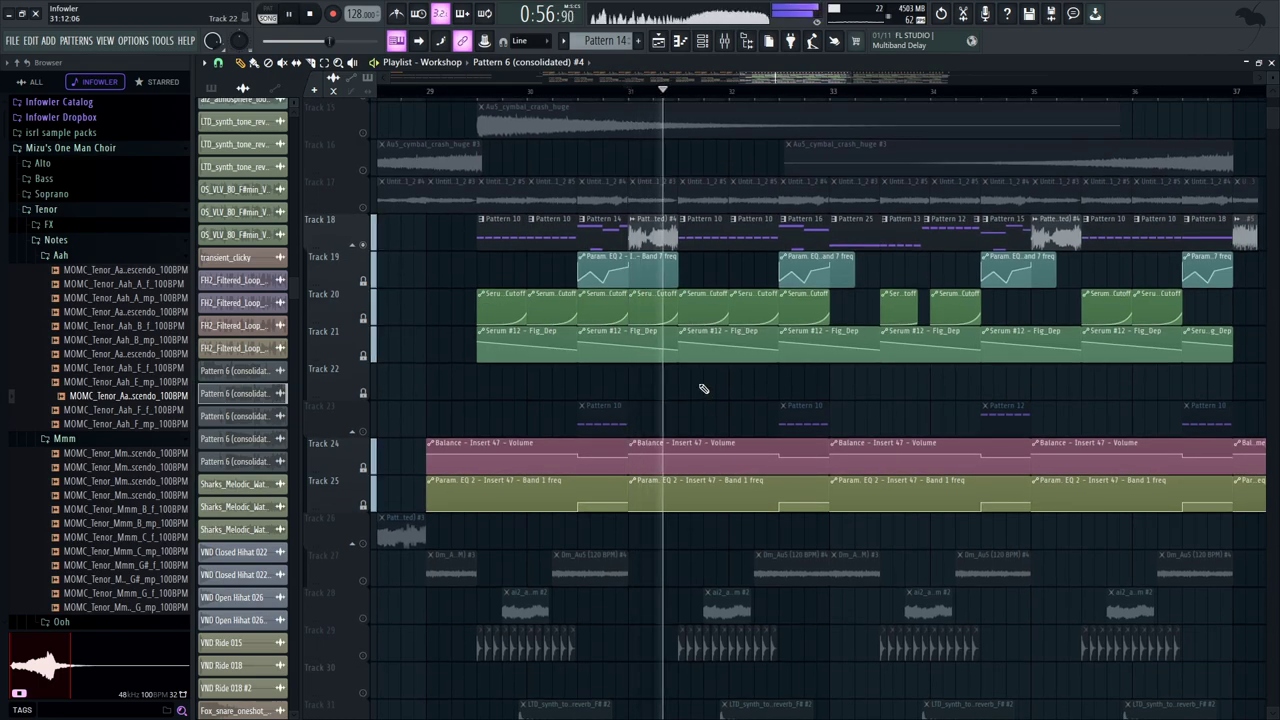
drag(706, 388, 689, 396)
key(space)
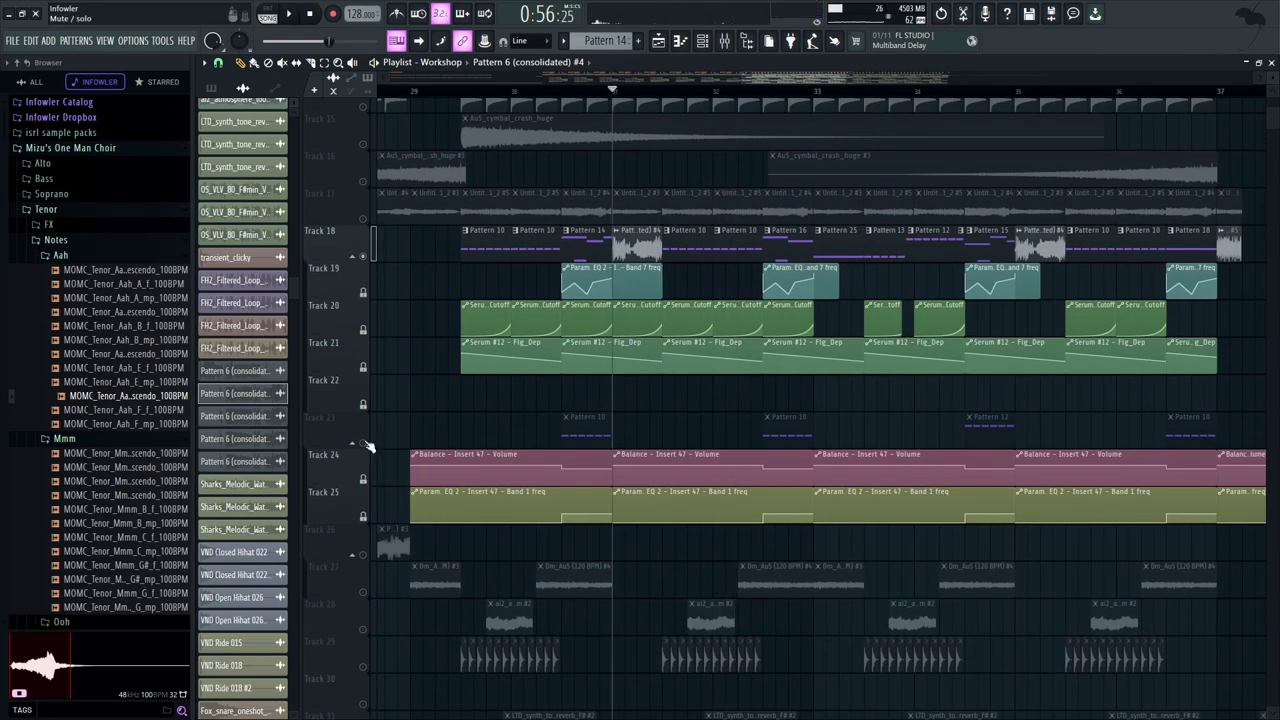
Solo Track 27 together with Tracks 28 and 29 and audition their clips from bar 29
right_click(364, 443)
drag(504, 394, 536, 234)
click(365, 380)
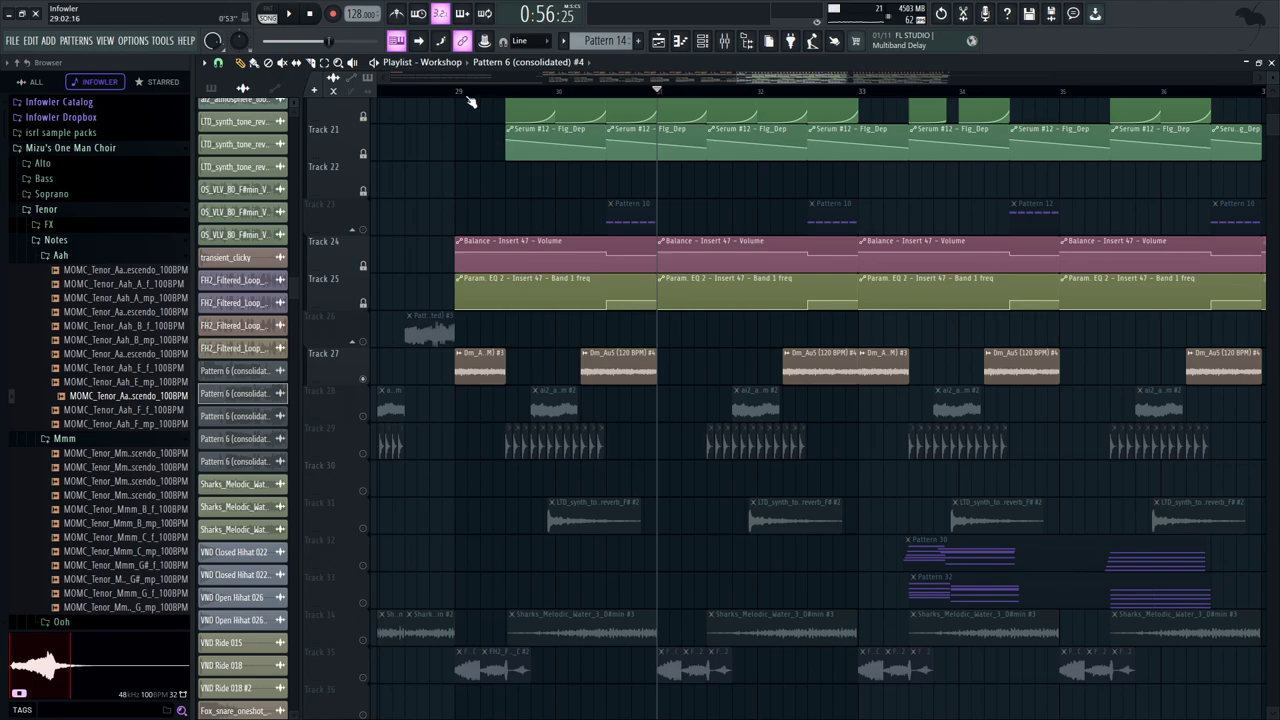
drag(504, 323, 525, 242)
click(364, 336)
click(364, 373)
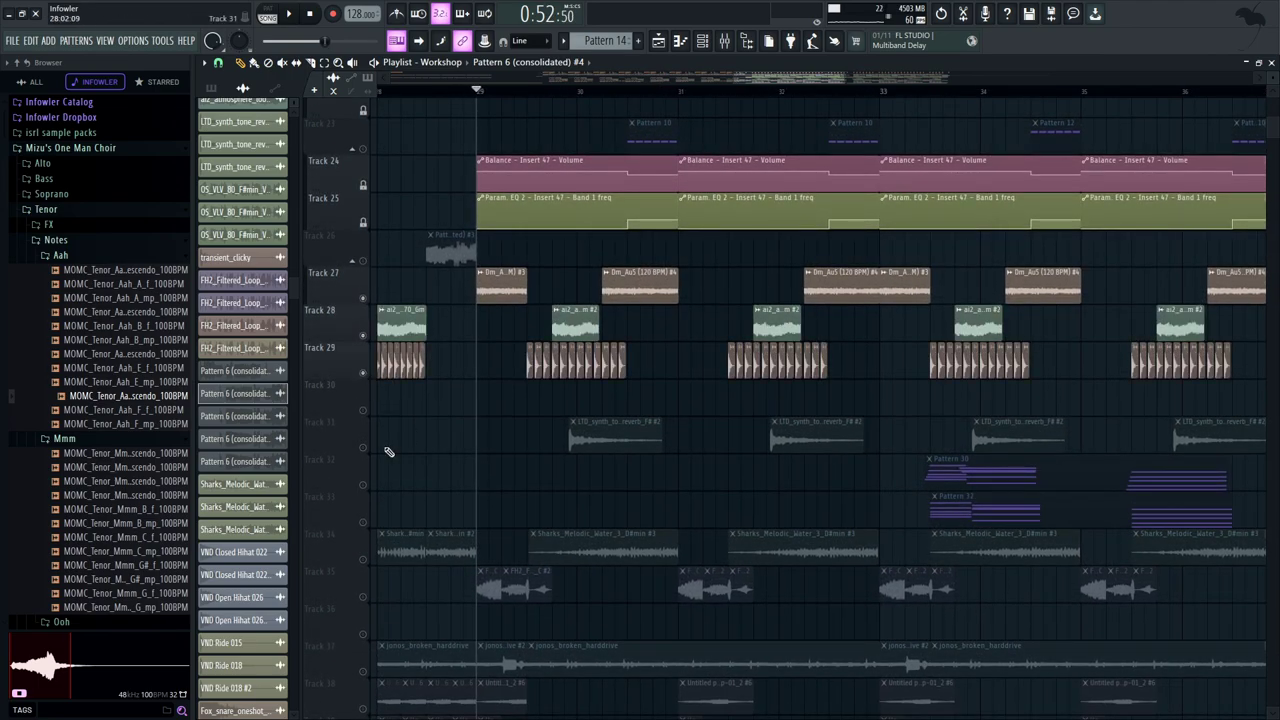
key(space)
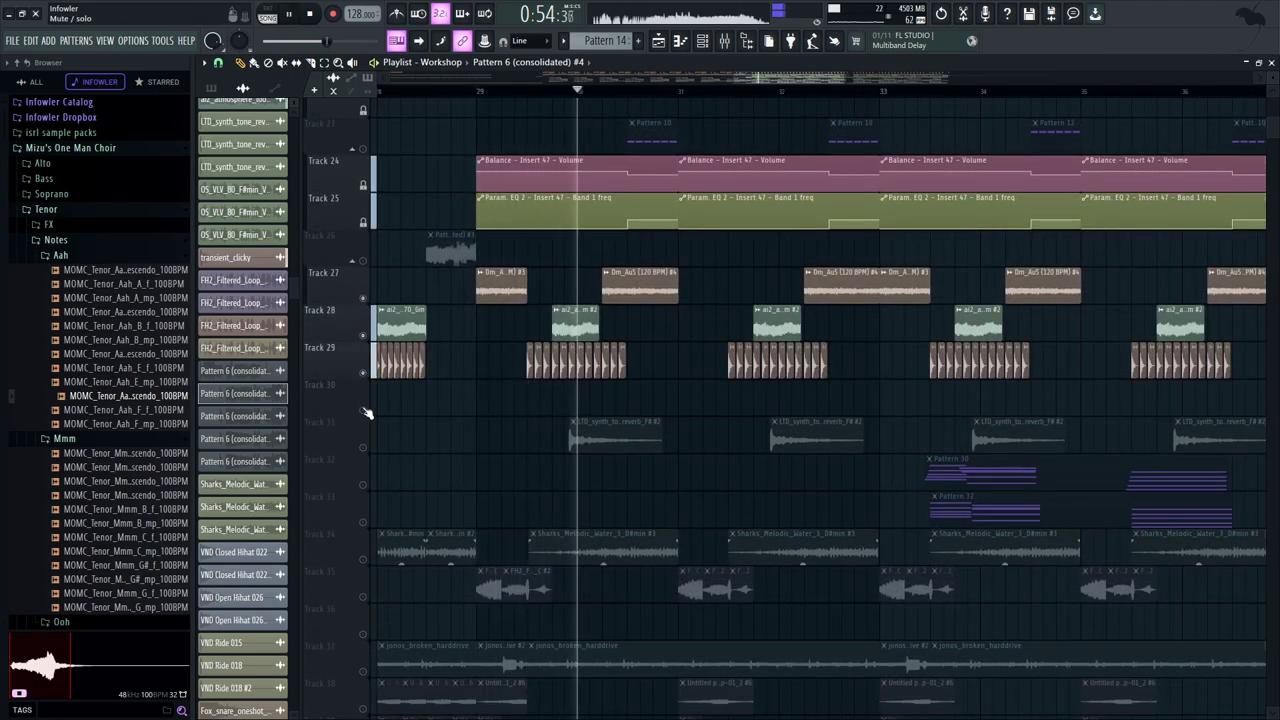
key(space)
Solo Track 35 and audition its FH2_Filtered loop clips from bar 29
drag(546, 397, 597, 363)
right_click(365, 573)
drag(446, 379, 399, 158)
drag(845, 80, 806, 80)
drag(612, 253, 630, 308)
key(space)
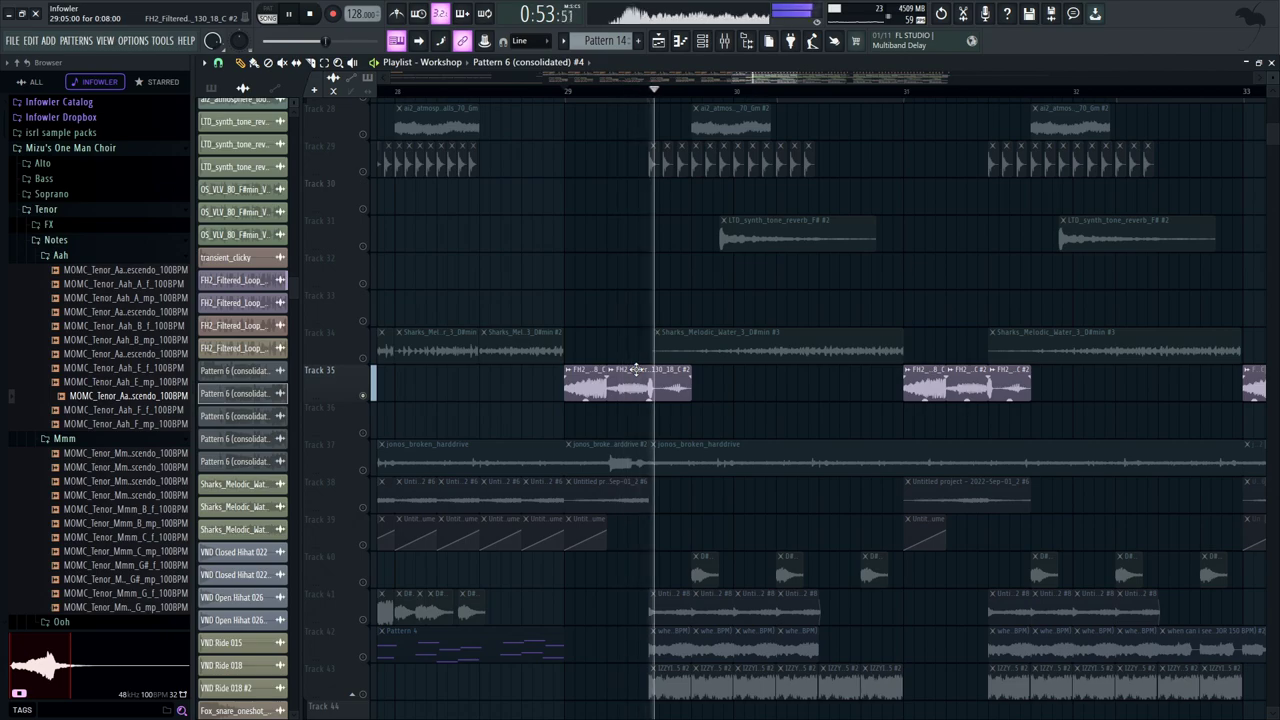
scroll(650, 372, down, 2)
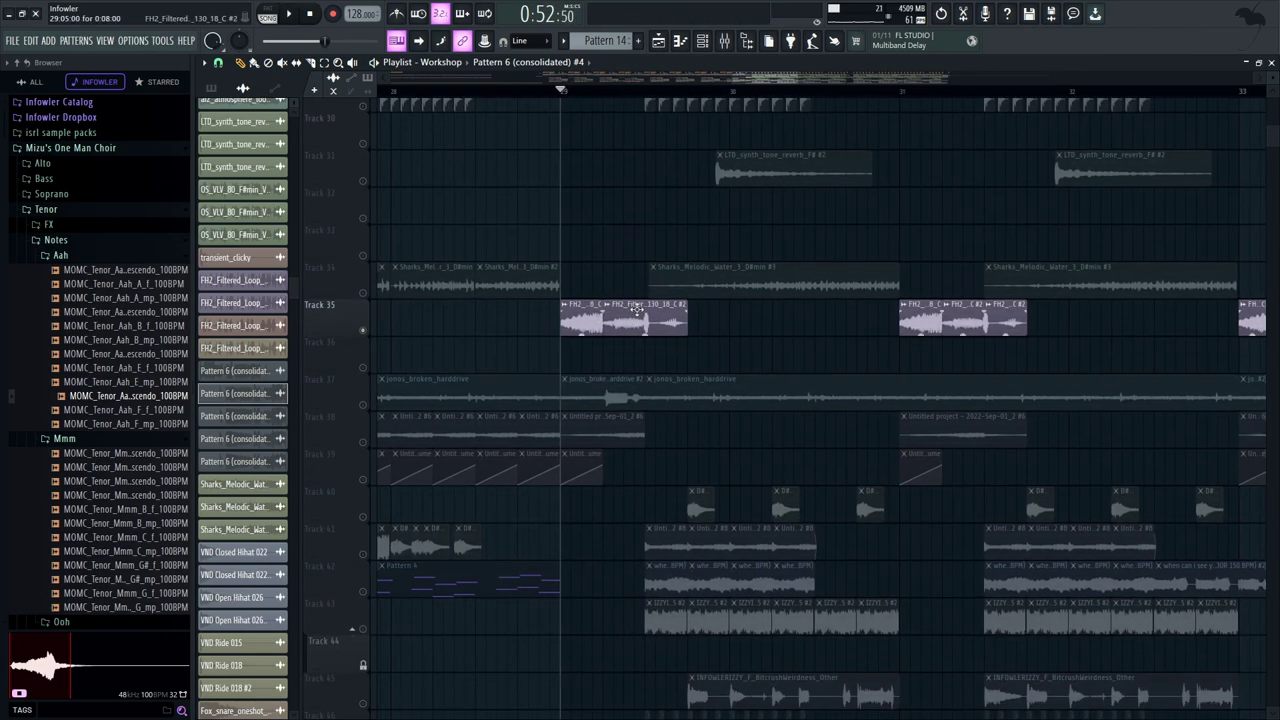
Solo Track 37, audition its jonos_broken_harddrive clips from bar 29, and bring the other tracks back
scroll(500, 293, down, 2)
click(366, 342)
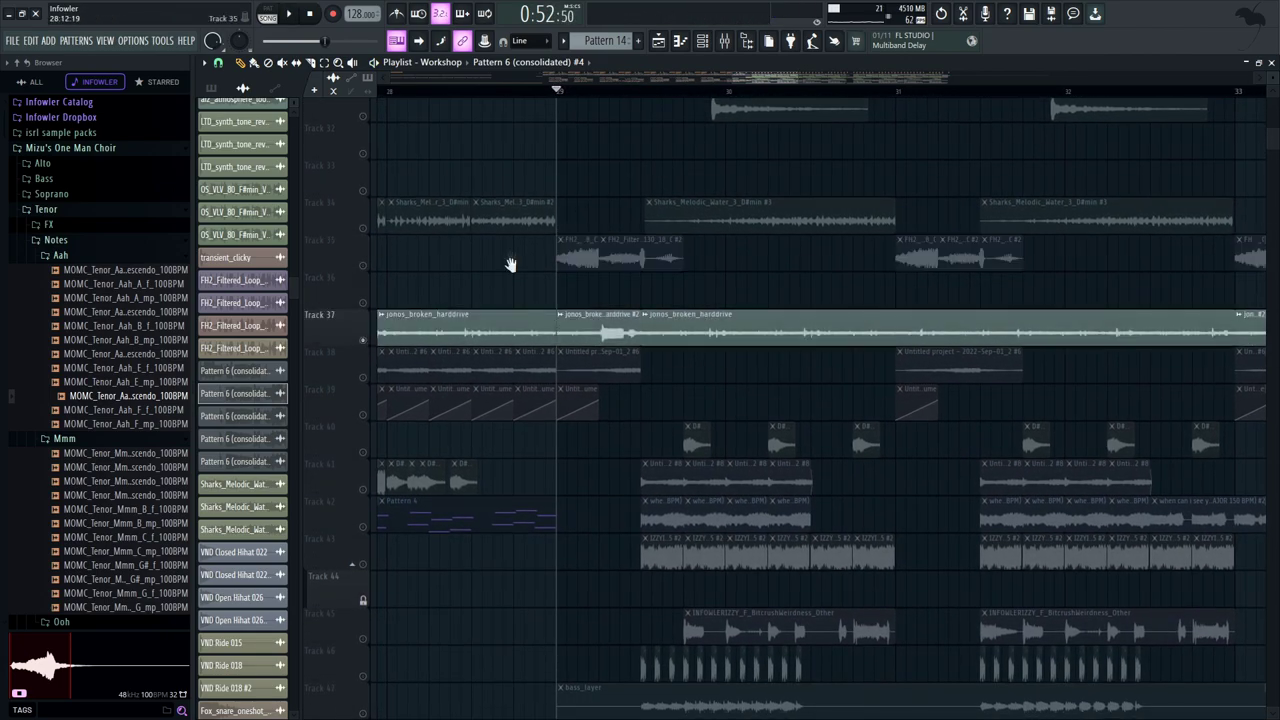
scroll(560, 275, down, 1)
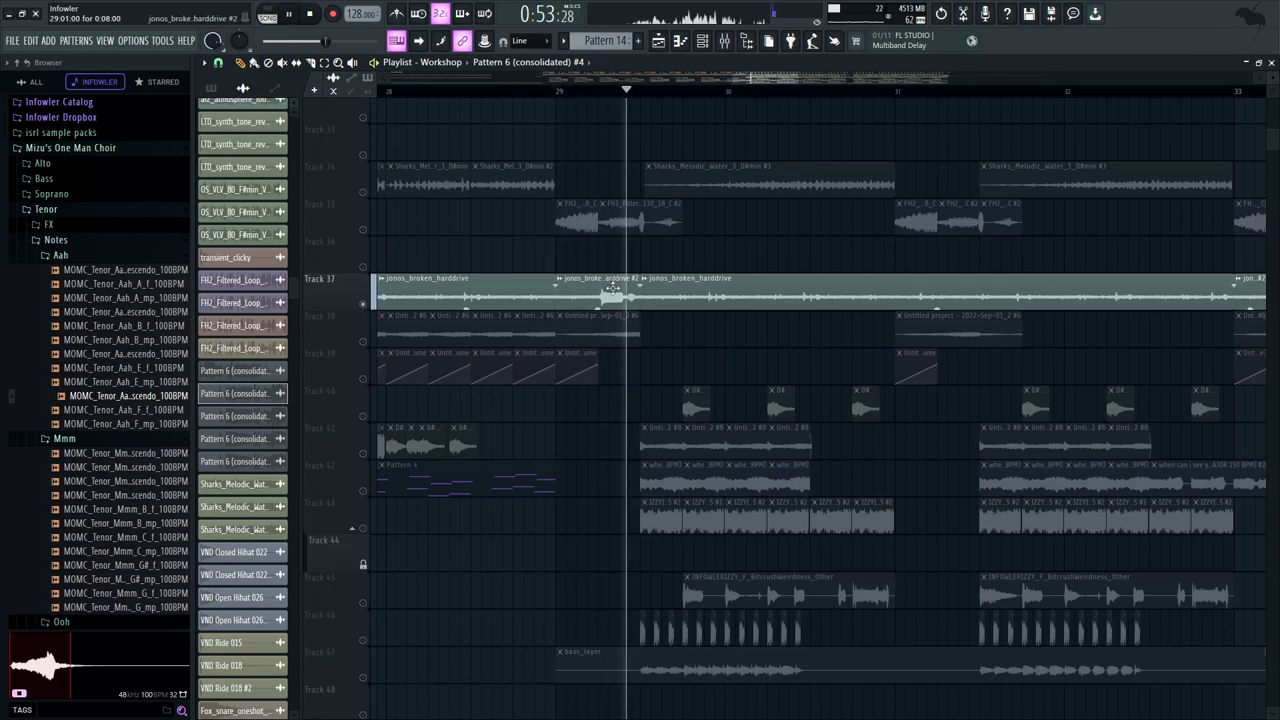
drag(613, 252, 623, 294)
right_click(364, 274)
key(space)
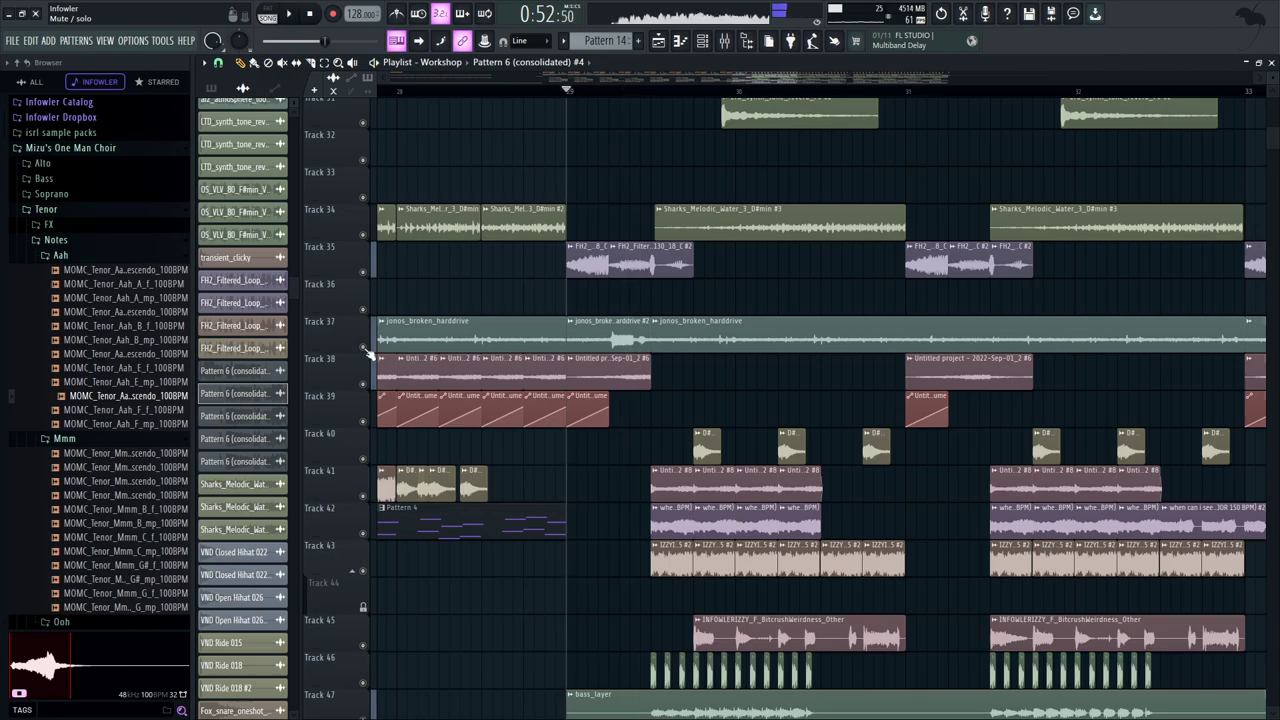
Solo Track 37, add Tracks 38 and 39, and play the three tracks together from bar 29
right_click(365, 347)
click(366, 386)
click(368, 419)
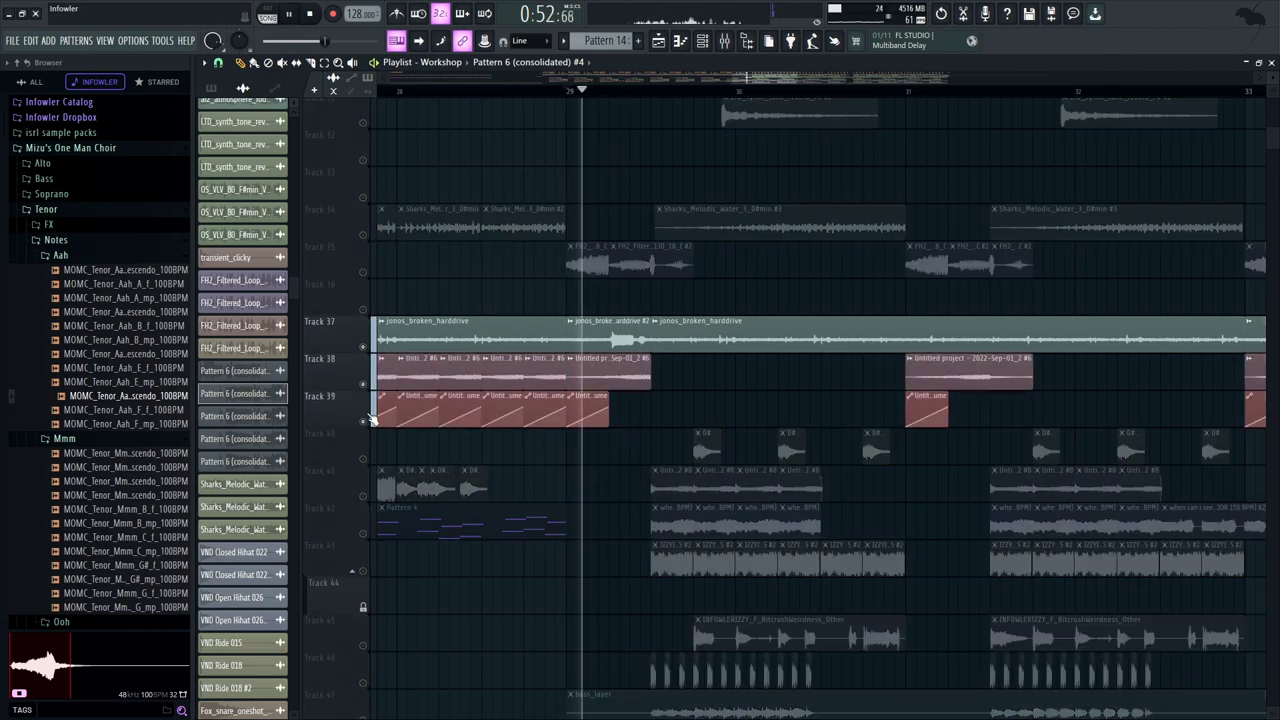
drag(593, 489, 553, 338)
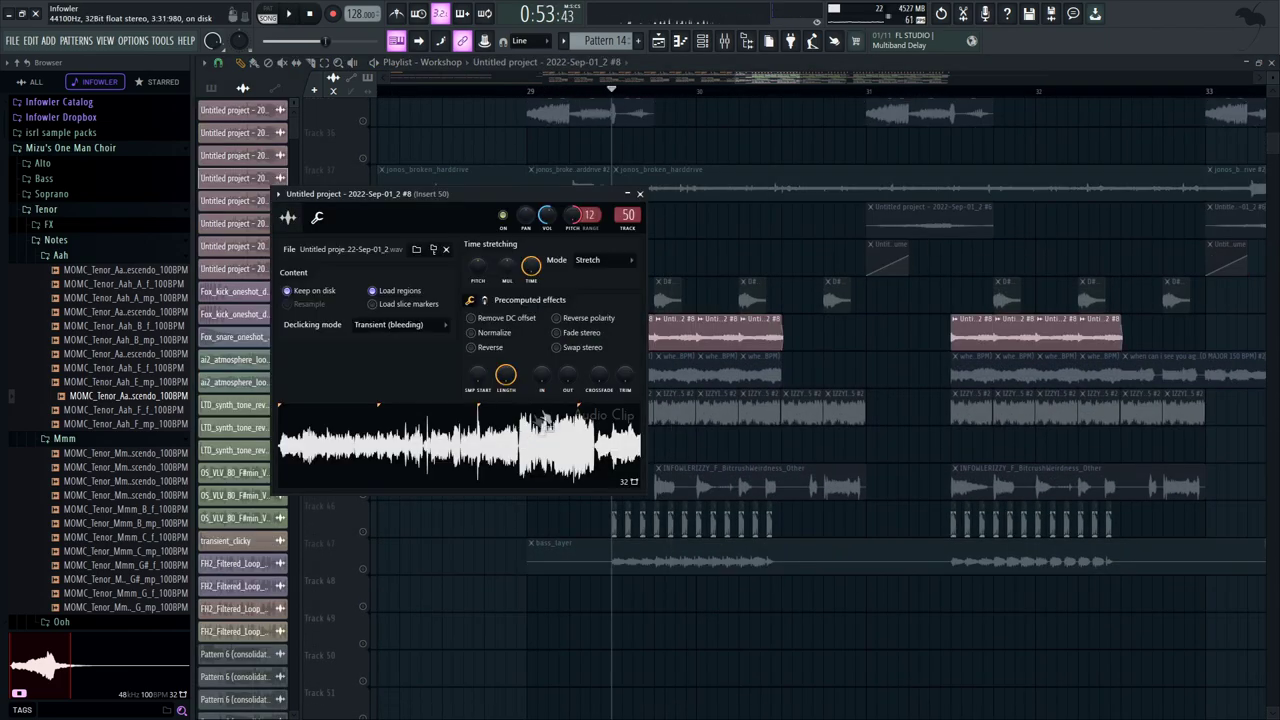
Close the Untitled project clip's settings and audition Track 41 repeatedly around the middle of bar 29
key(Escape)
drag(757, 277, 757, 260)
key(space)
drag(718, 219, 759, 335)
key(space)
mouse_move(752, 287)
mouse_down()
mouse_move(723, 271)
mouse_move(723, 291)
mouse_up()
key(space)
key(space)
key(space)
Add Track 40 to the audition and check the settings of its D#m_150_Marcix Pad Moment #2 clip
click(362, 343)
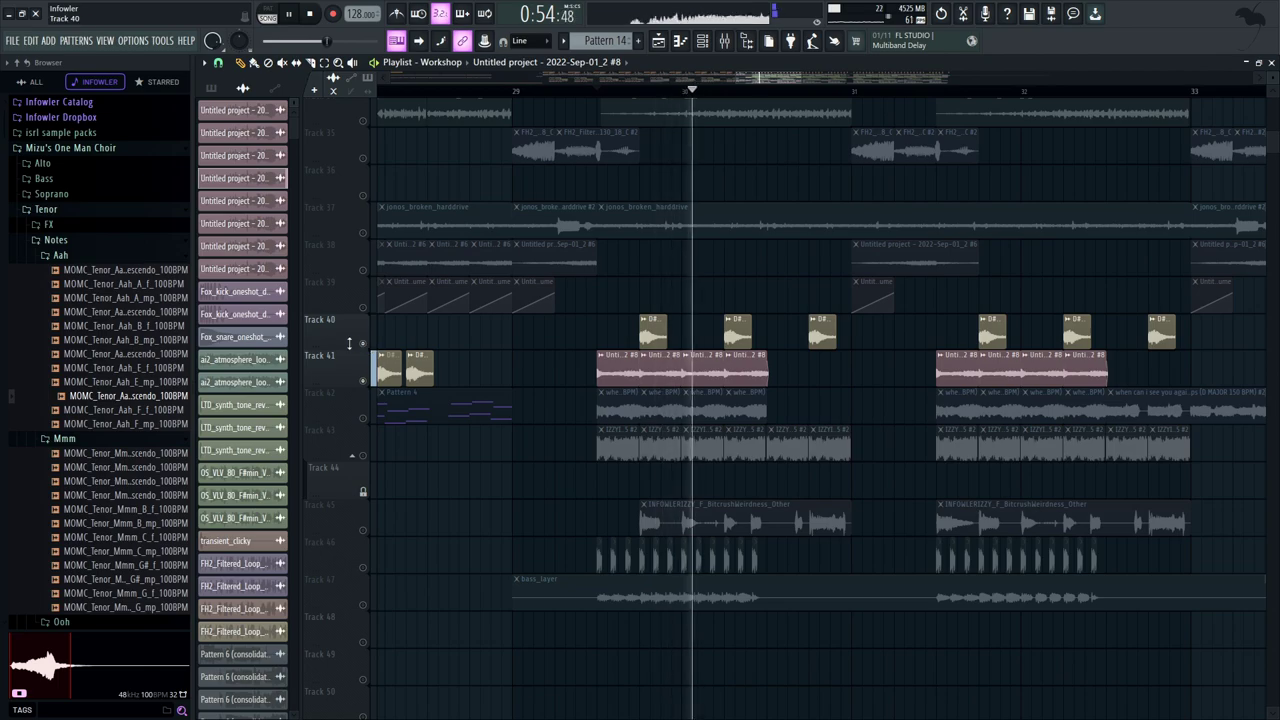
key(space)
double_click(654, 343)
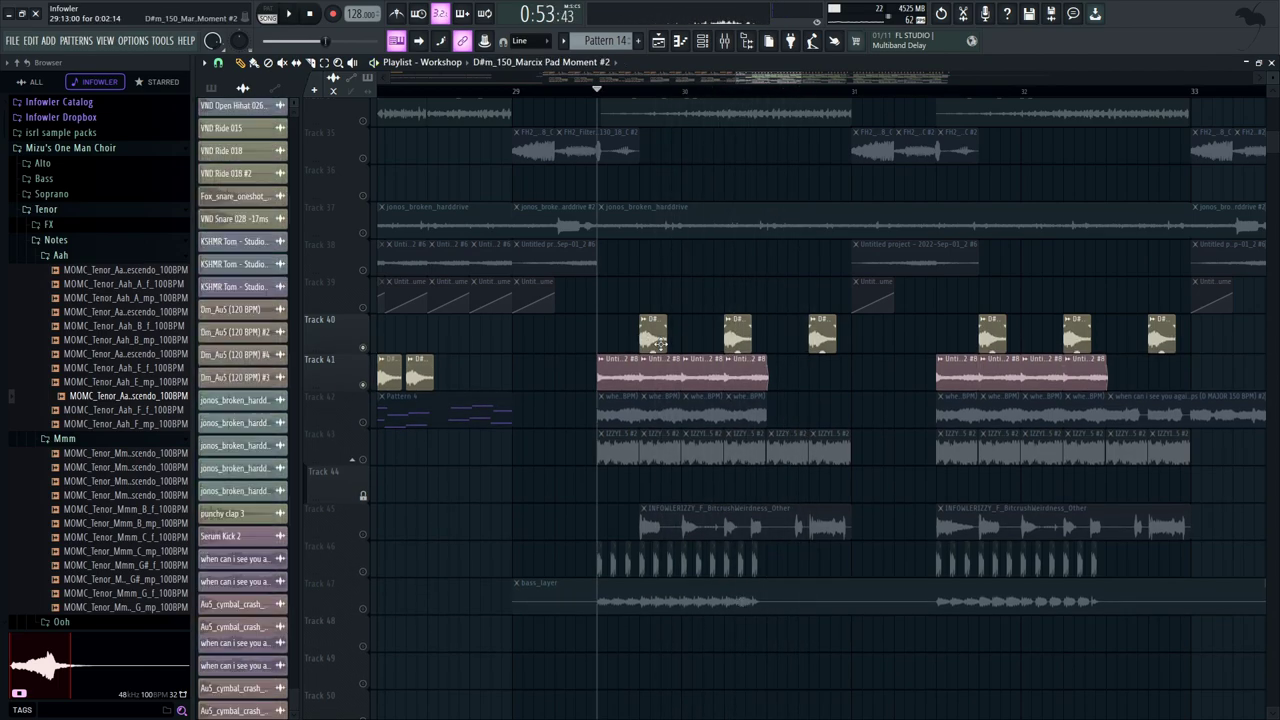
key(Escape)
Move playback back to around bar 28 and audition Tracks 40 and 41 from there
drag(700, 325, 905, 333)
click(556, 94)
key(space)
drag(534, 249, 968, 262)
key(space)
Solo and play Track 42, then open its when can i see you again chops clip to inspect the formant shift
drag(1037, 329, 415, 253)
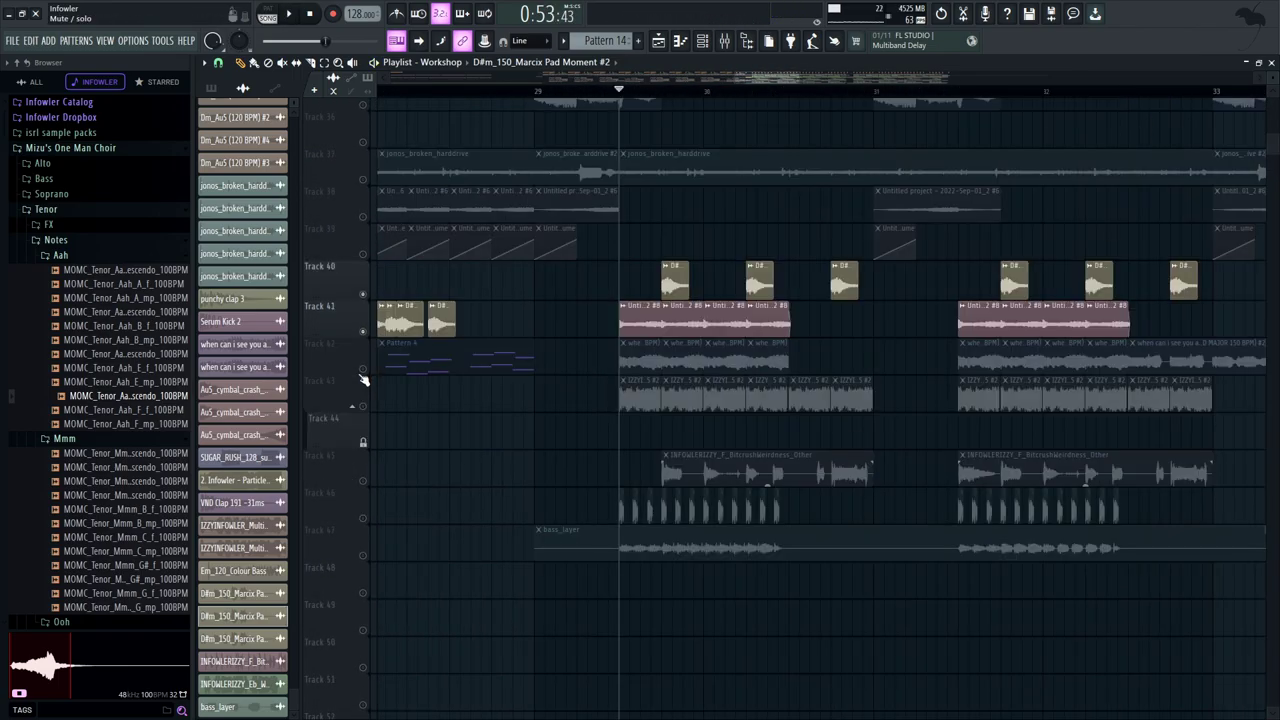
right_click(363, 371)
key(space)
double_click(650, 345)
key(space)
drag(538, 230, 989, 277)
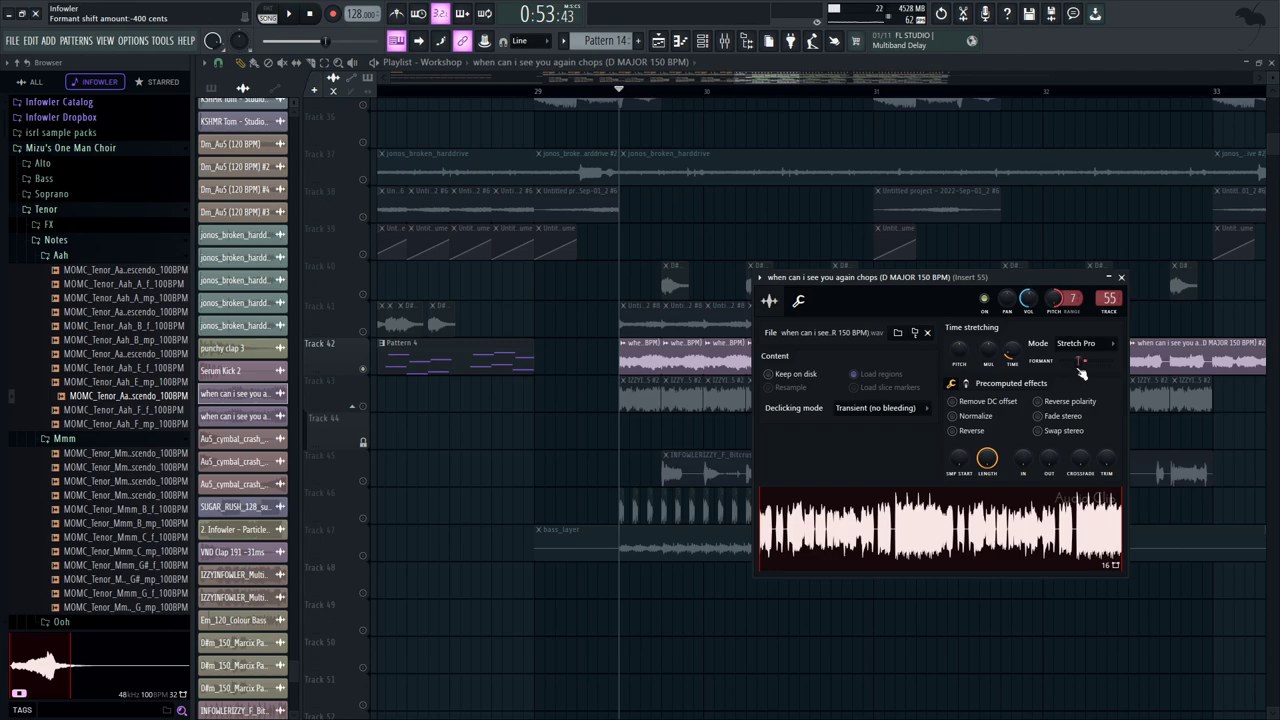
Return to the playlist and replay Track 42's vocal chops from the middle of bar 29
mouse_move(830, 212)
mouse_down()
mouse_move(769, 149)
mouse_move(809, 203)
mouse_up()
drag(800, 329, 857, 277)
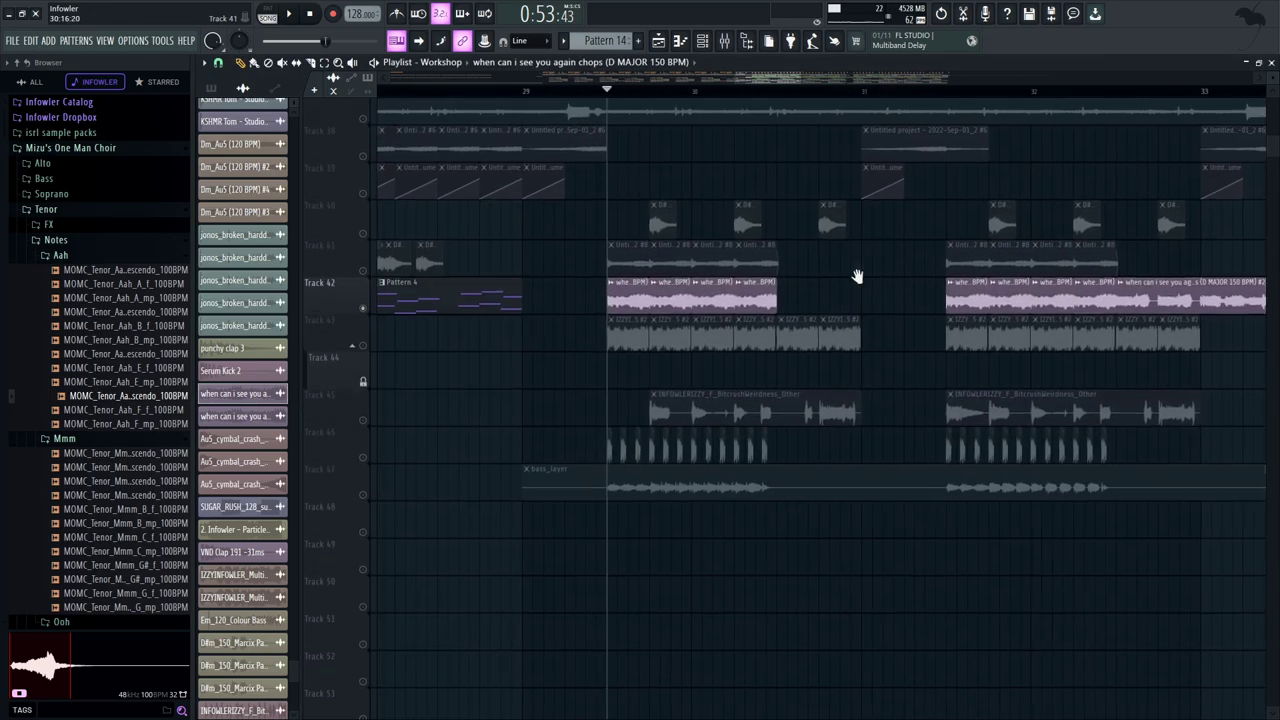
key(space)
key(space)
drag(817, 277, 834, 327)
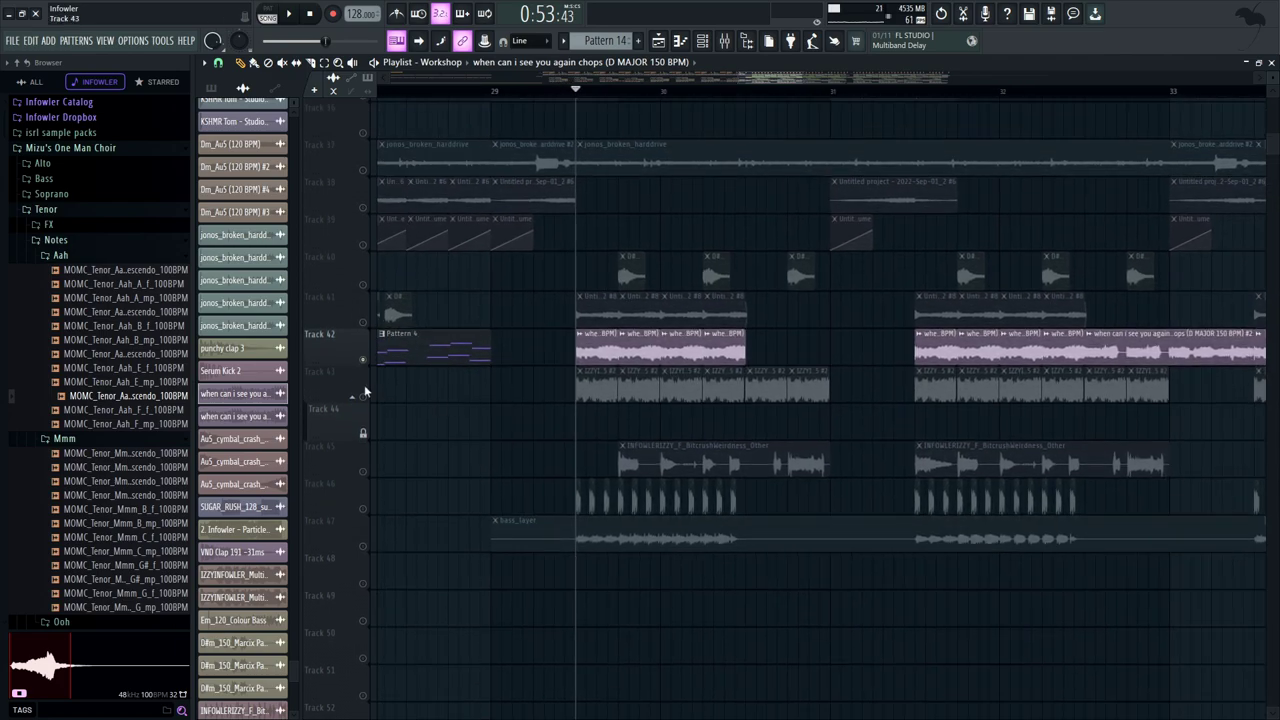
Solo Track 43, audition it from mid bar 29, and inspect its IZZYINFOWLER_MultibandDelayTest_5 #2 clip settings
right_click(363, 396)
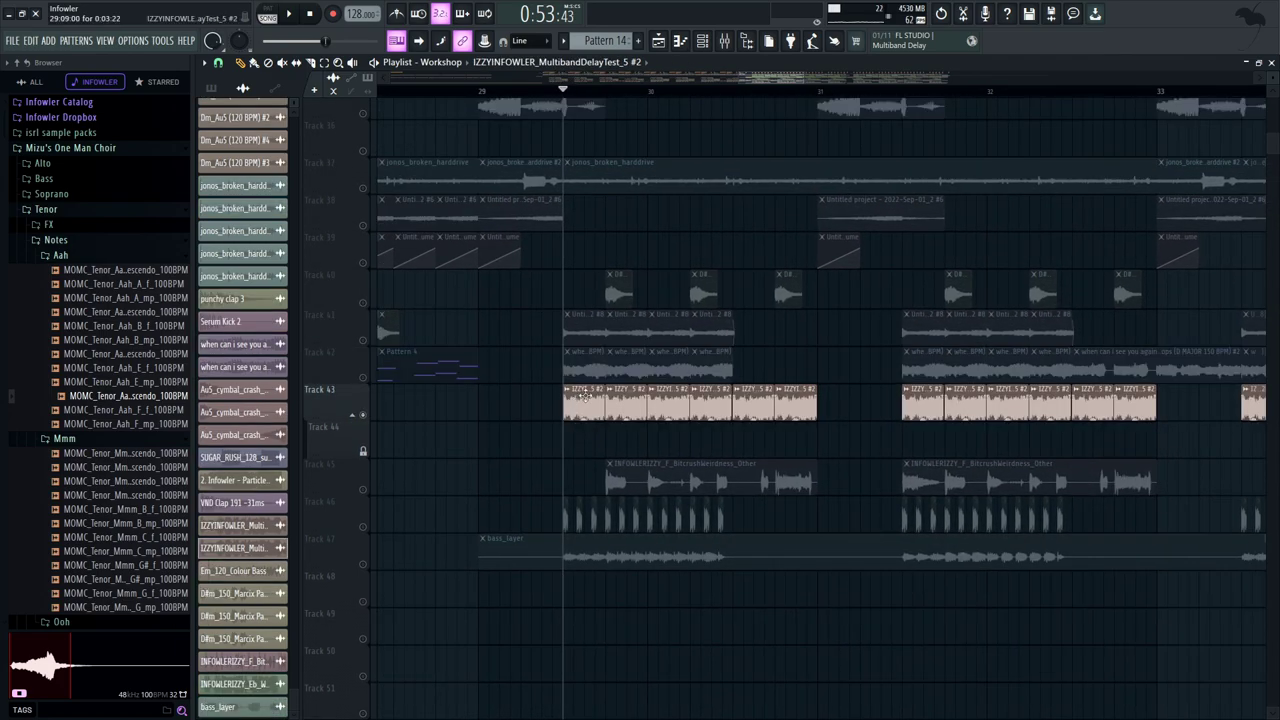
double_click(578, 399)
drag(562, 248, 1033, 284)
drag(703, 252, 732, 156)
key(space)
key(space)
double_click(656, 307)
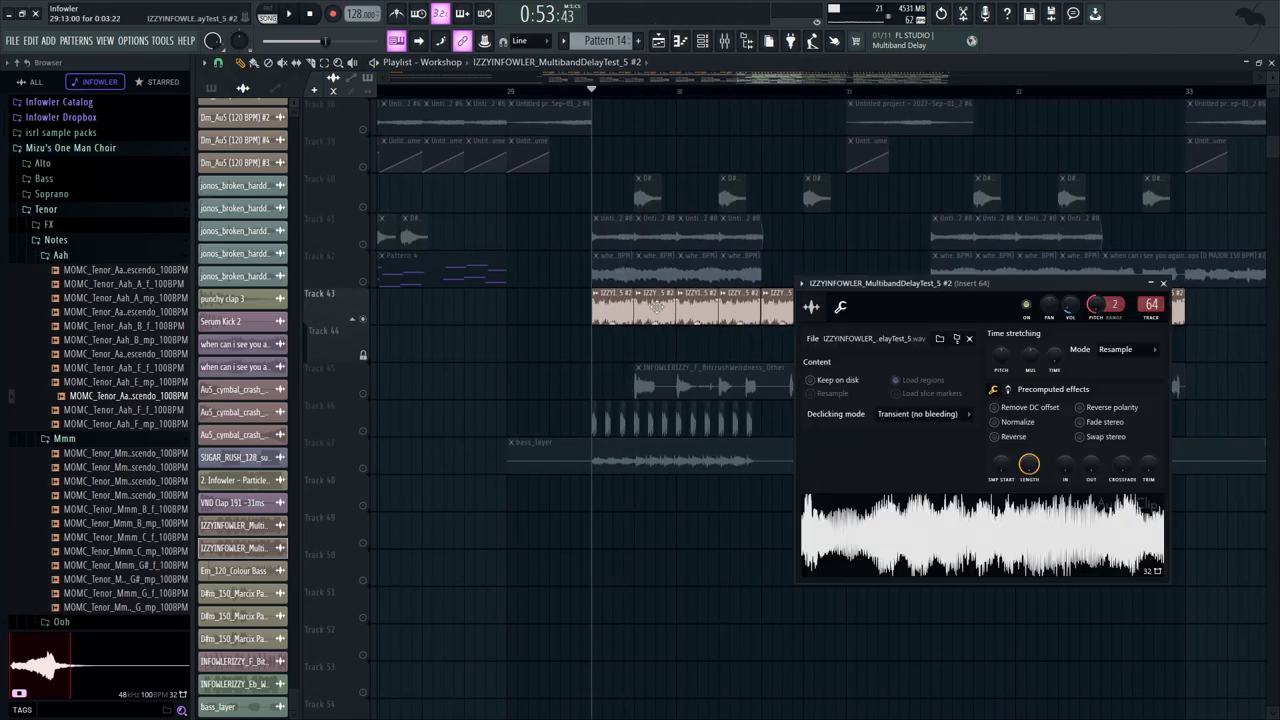
Audition Track 46 and inspect the settings of its INFOWLERIZZY_Eb_WHAT_Neuro clip
drag(703, 364, 582, 309)
click(478, 370)
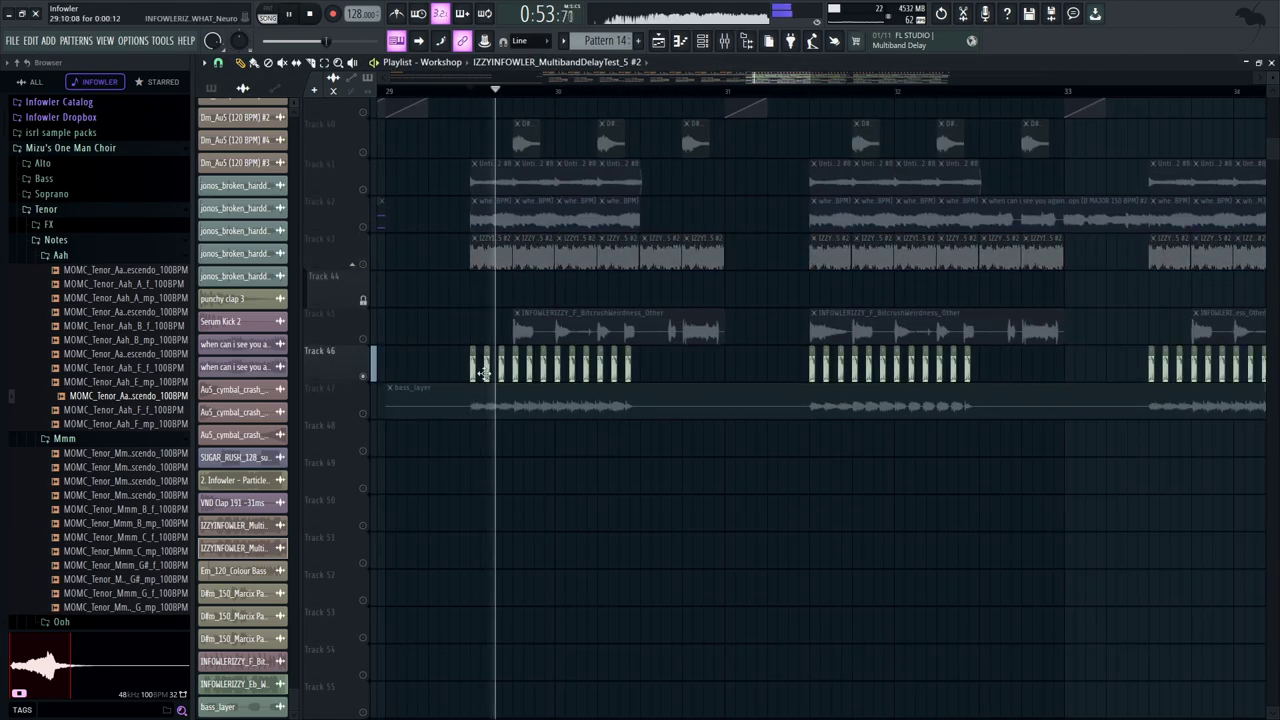
double_click(478, 370)
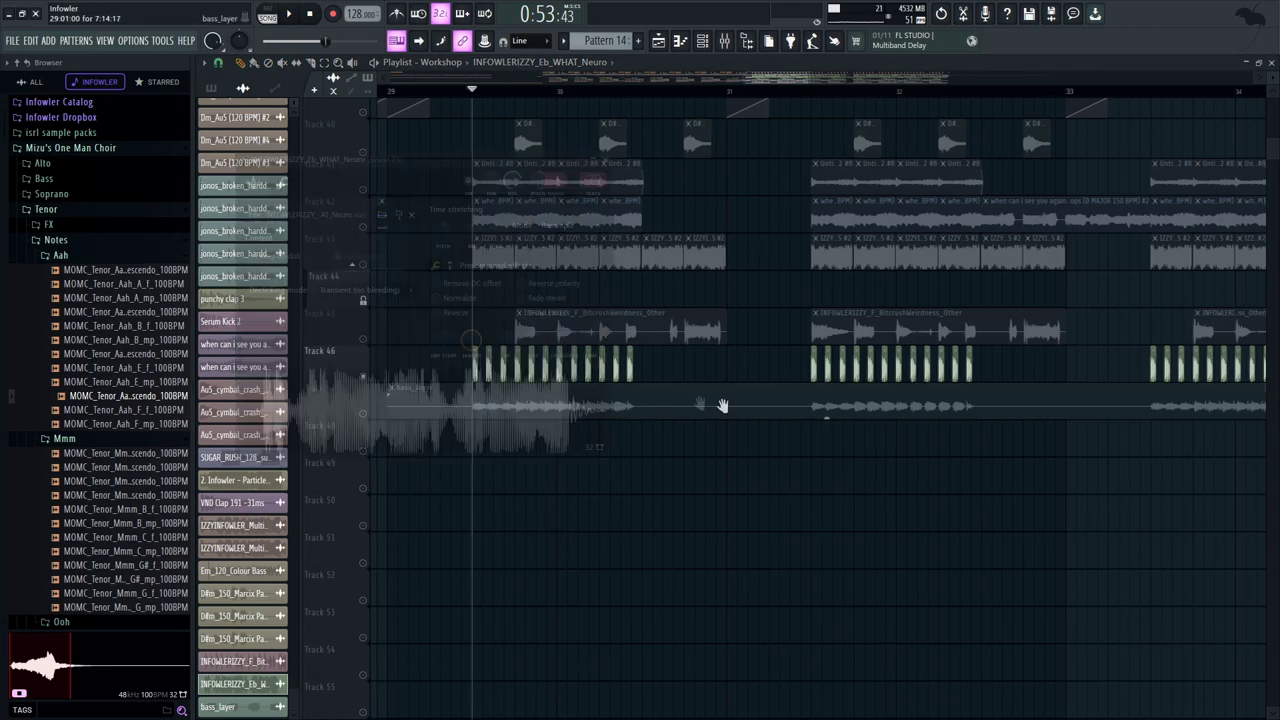
drag(723, 406, 1016, 414)
double_click(767, 381)
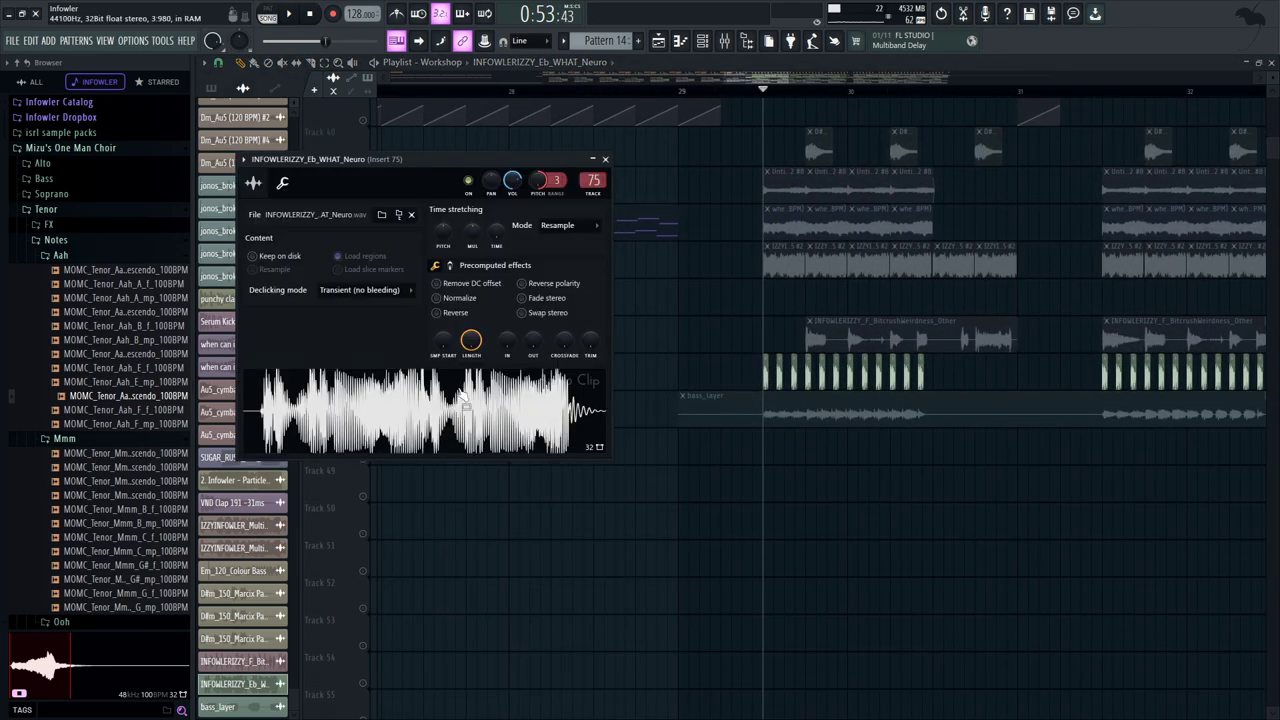
key(space)
drag(778, 348, 570, 275)
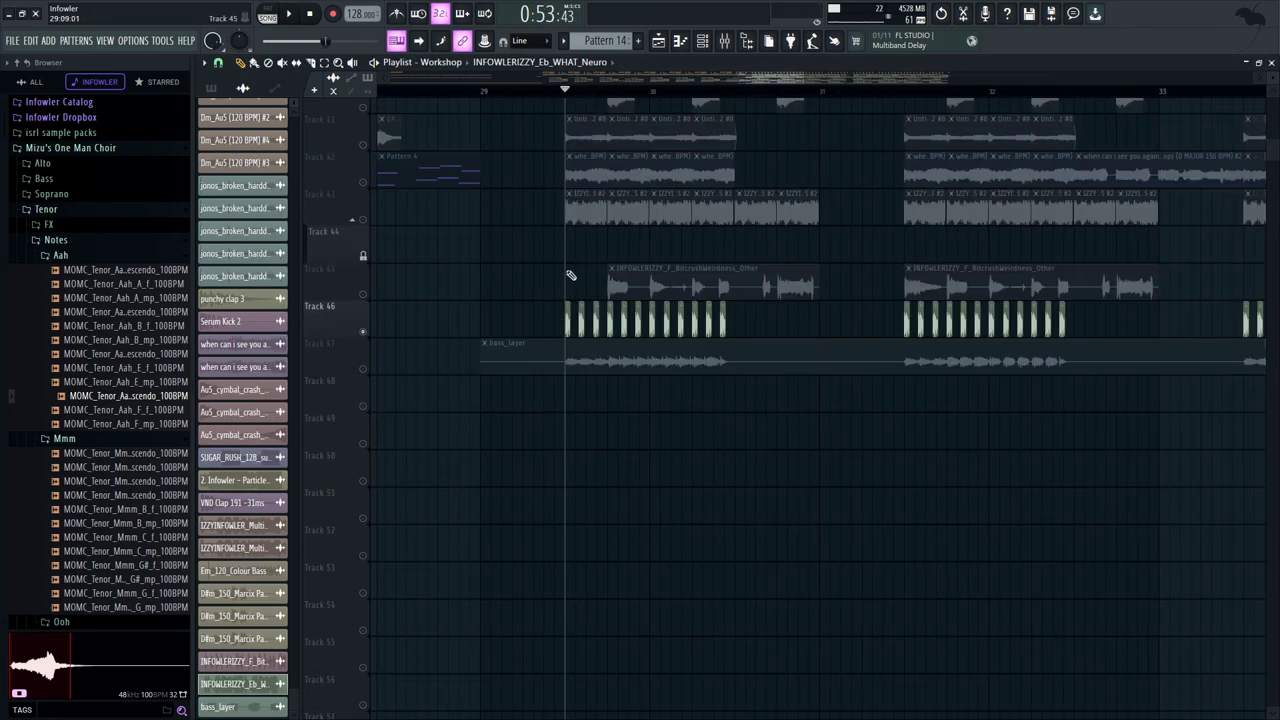
Switch to Track 47, play it from mid bar 29, and open the bass_layer clip's settings
scroll(520, 320, down, 1)
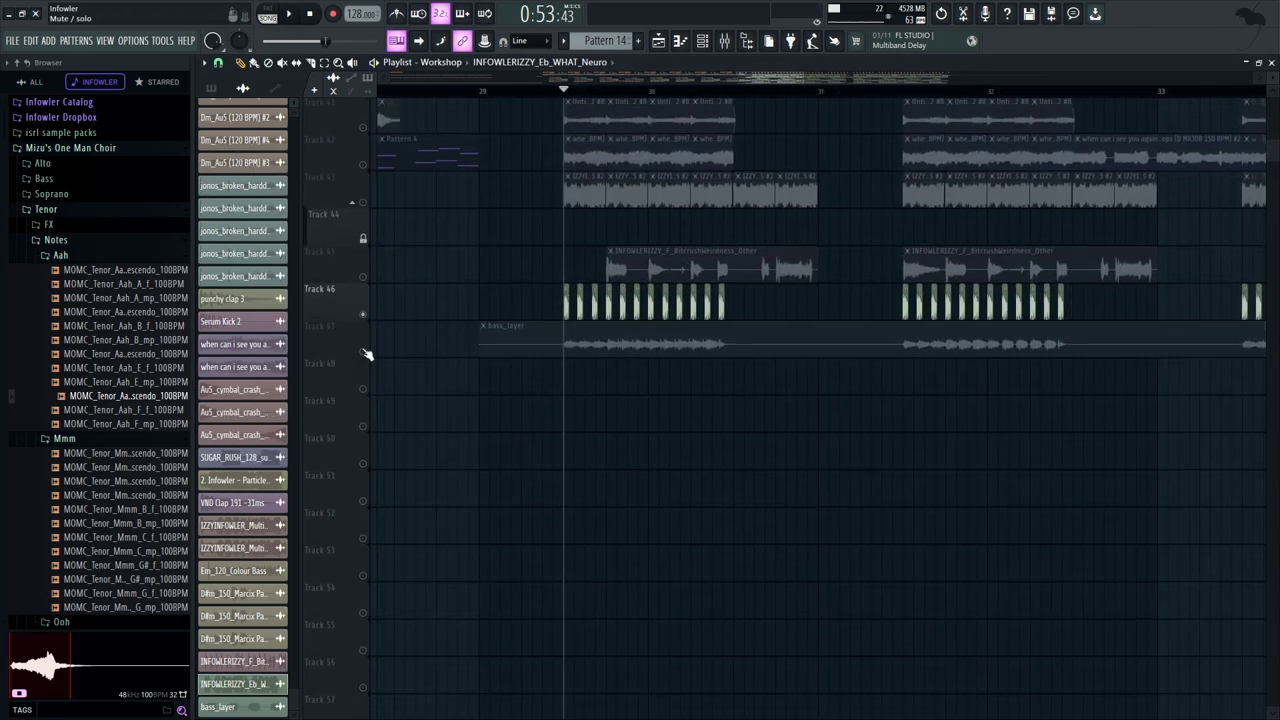
click(367, 354)
scroll(506, 300, up, 3)
key(space)
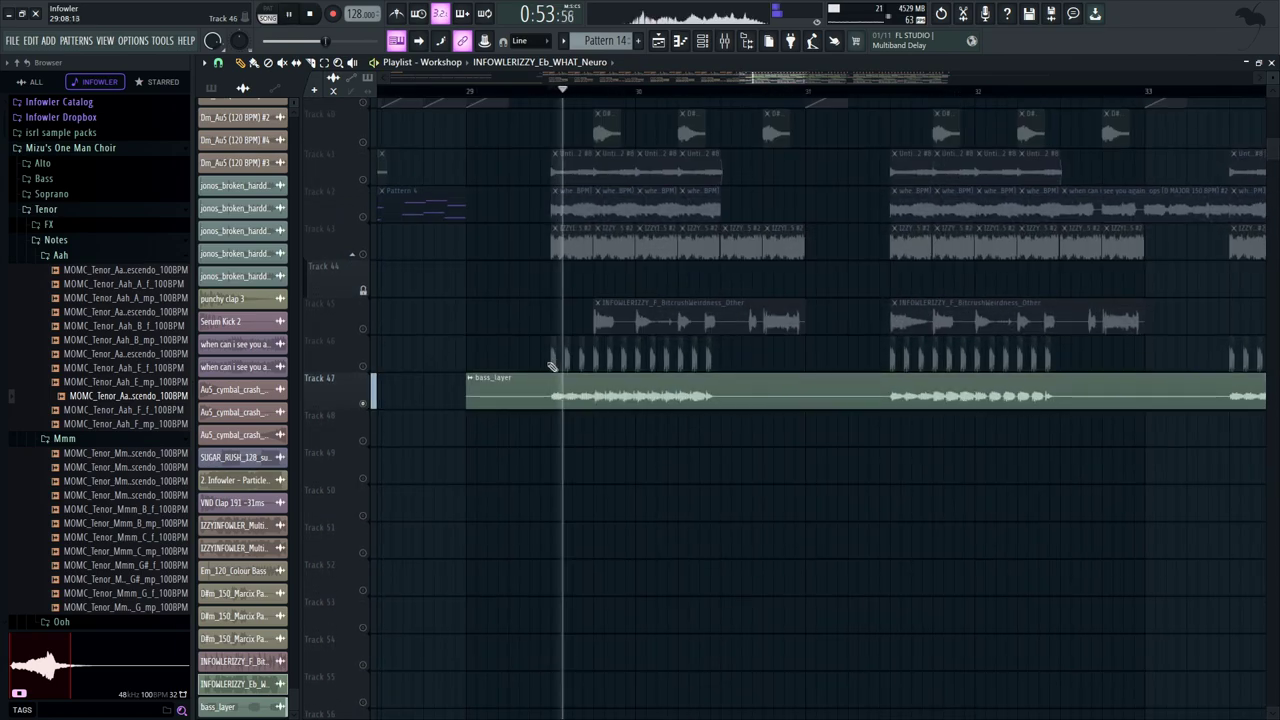
double_click(627, 375)
key(space)
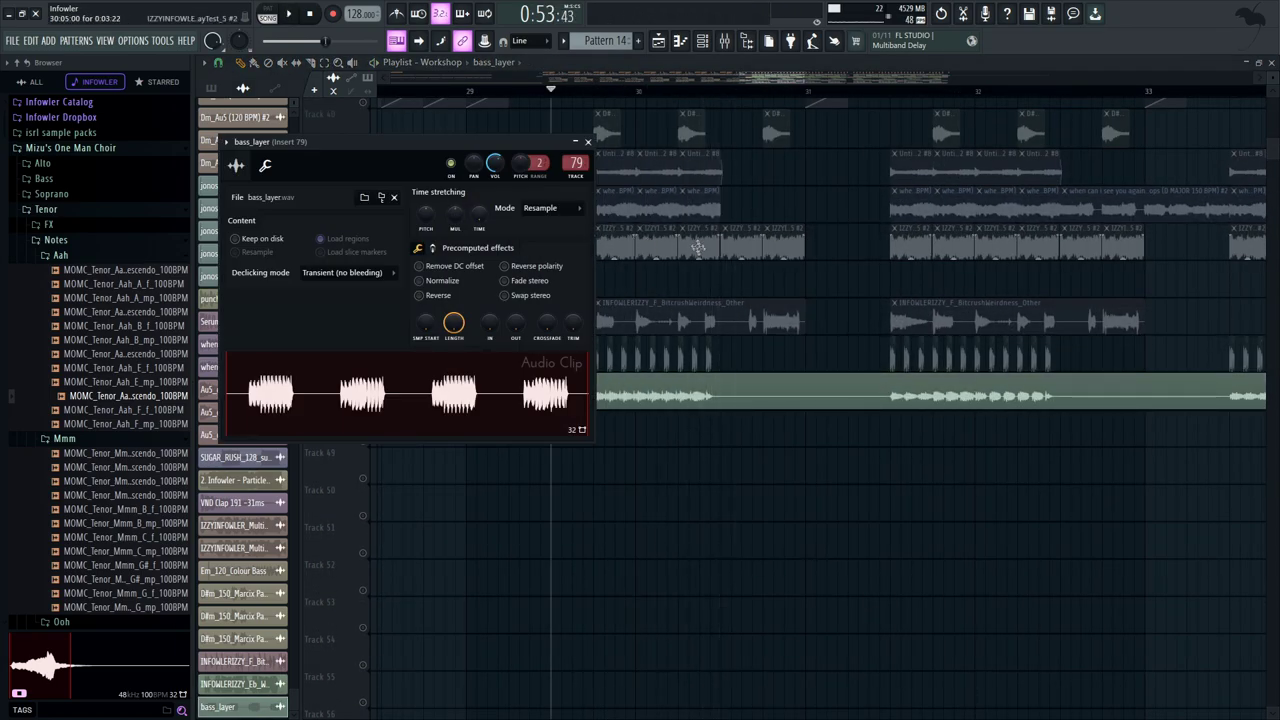
Replay the bass_layer clip from around bar 30 and again from the middle of bar 29
middle_click(739, 280)
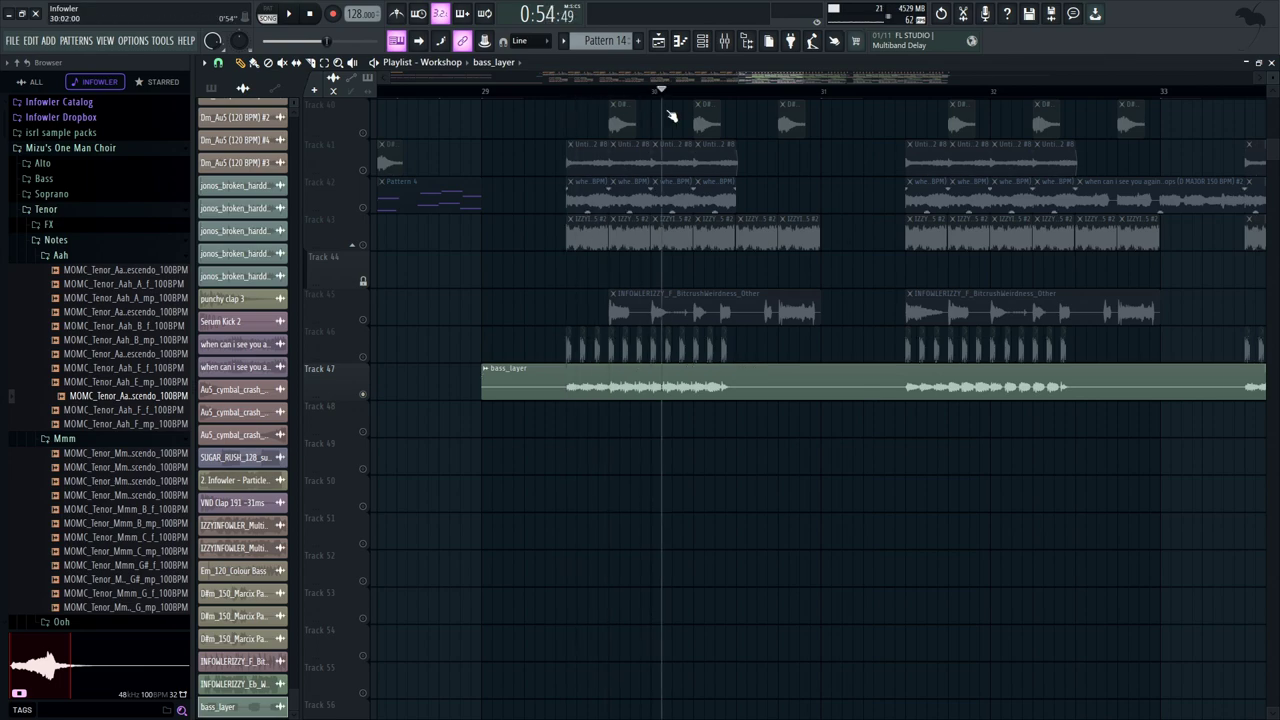
key(space)
key(space)
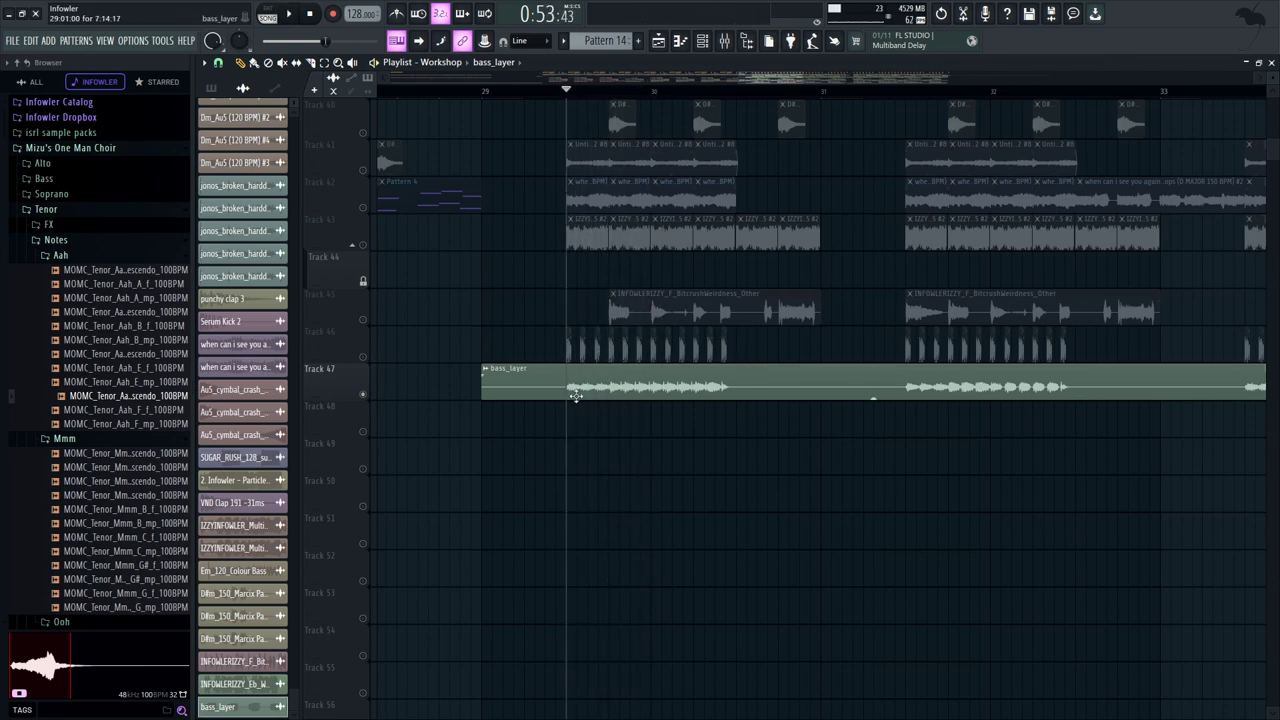
key(space)
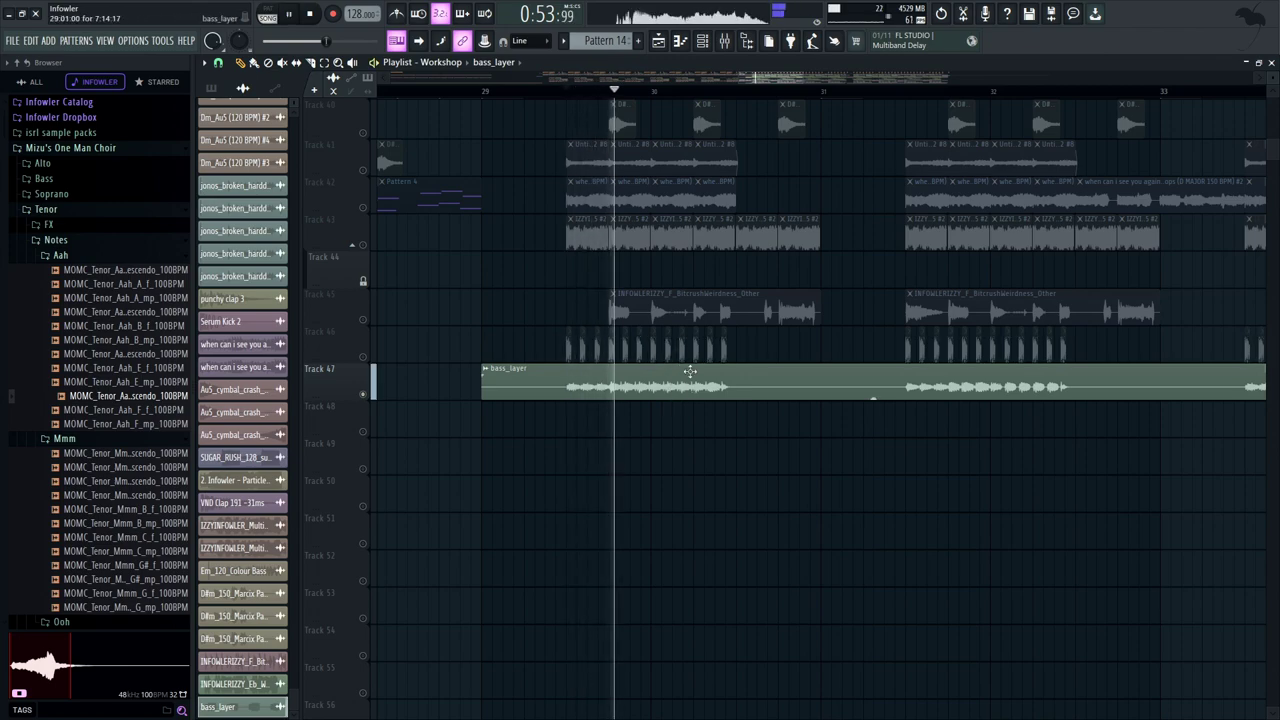
key(space)
Play the bass_layer clip from early in bar 30 through bar 32 and look over its continuation past bar 33
click(693, 92)
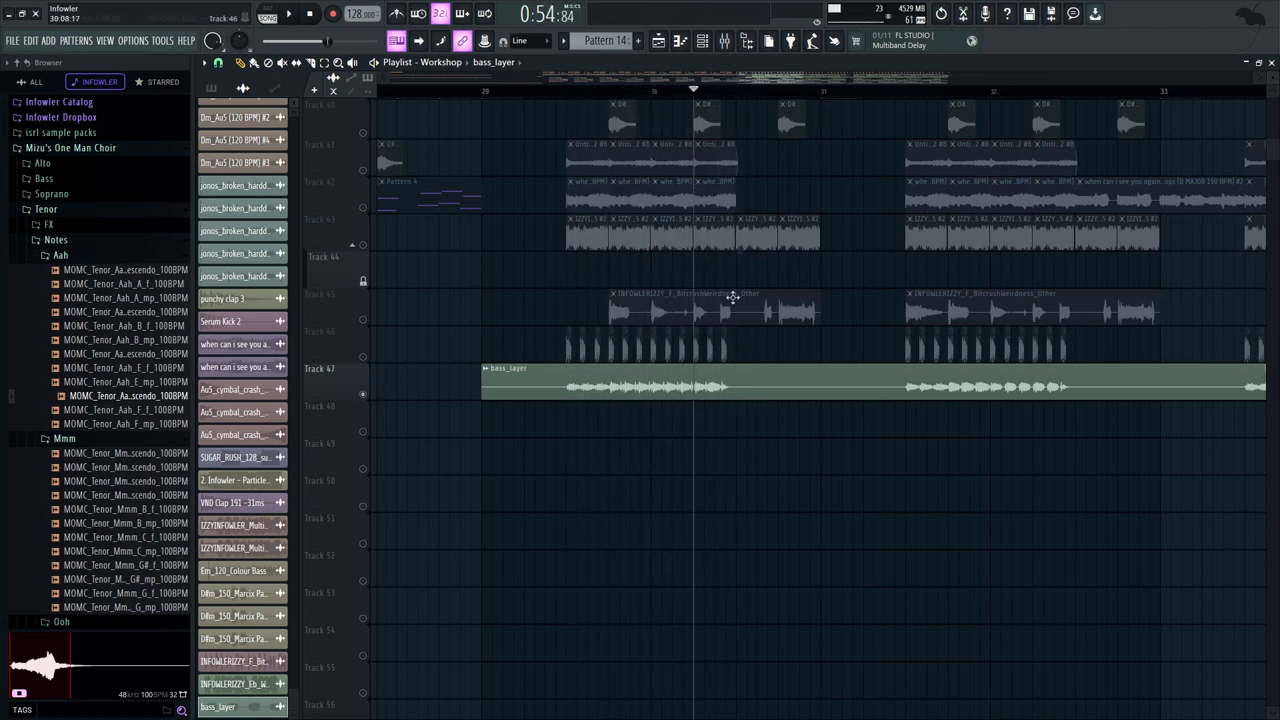
key(space)
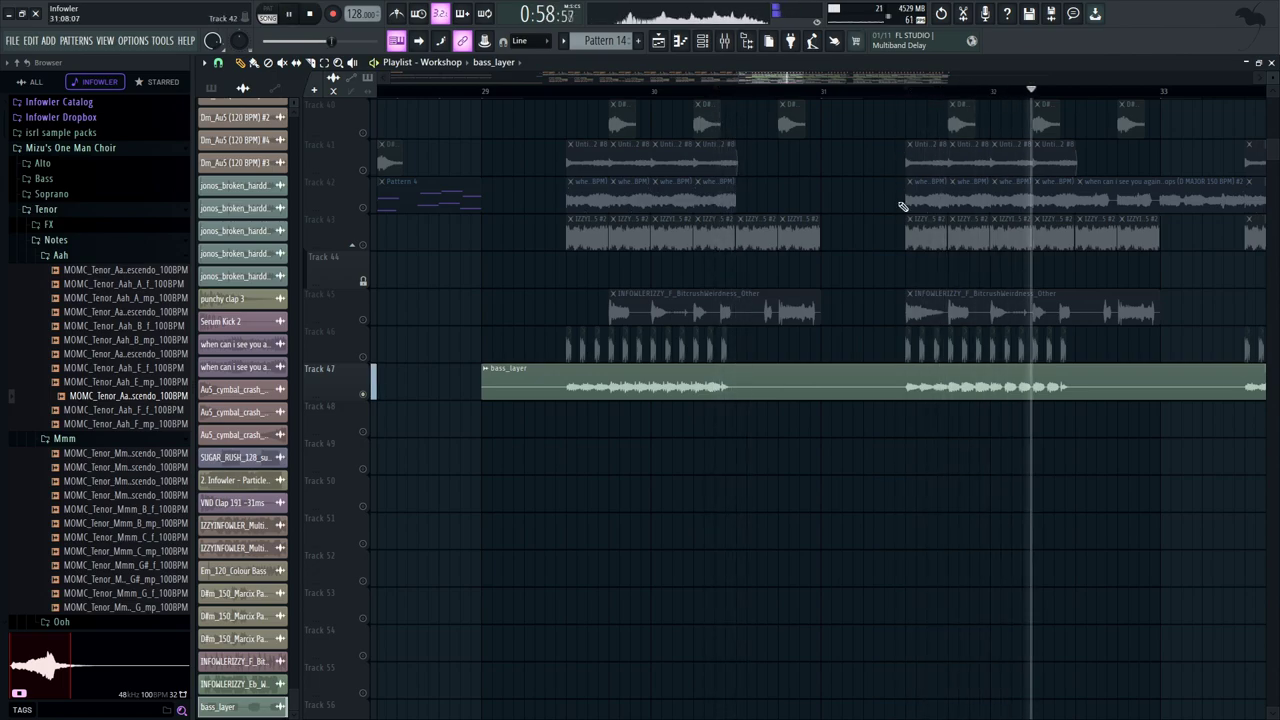
drag(903, 206, 566, 204)
key(space)
drag(878, 196, 805, 435)
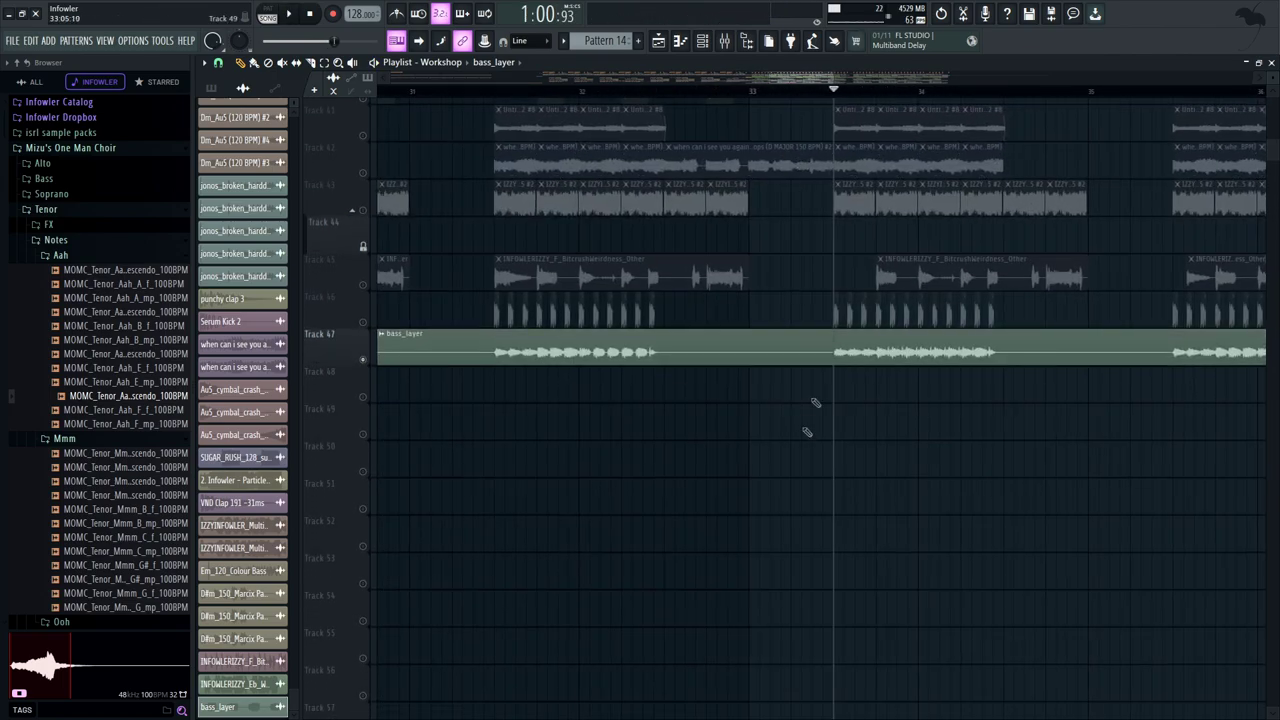
drag(863, 274, 762, 250)
drag(420, 190, 821, 235)
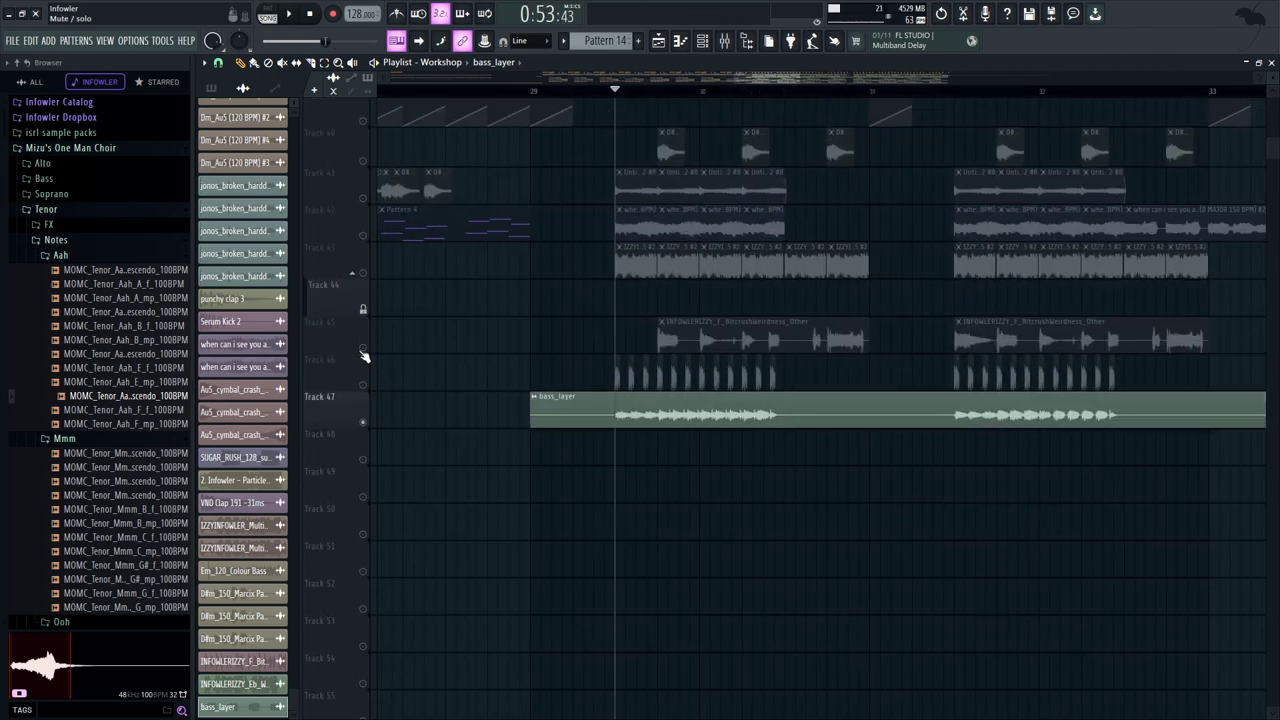
Solo Track 45 and audition its INFOWLERIZZY_F_BitcrushWeirdness_Other clip in bar 29
right_click(363, 349)
click(737, 331)
key(space)
key(space)
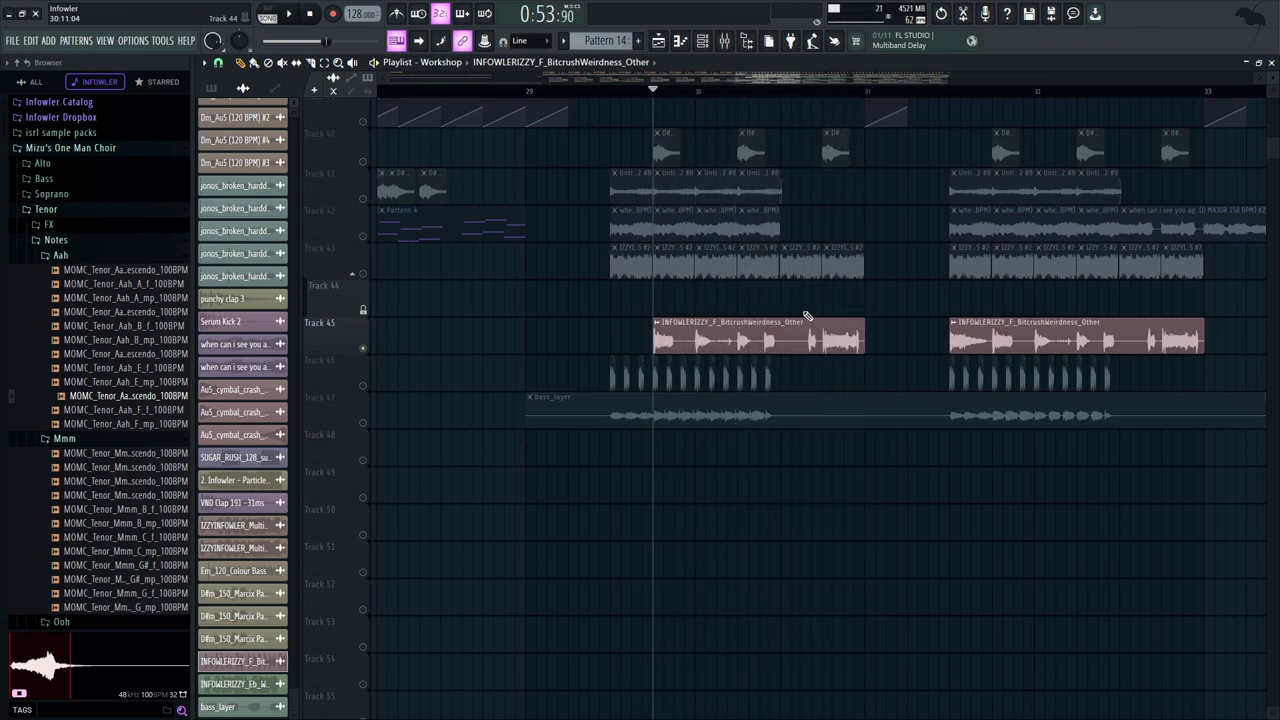
scroll(806, 316, up, 2)
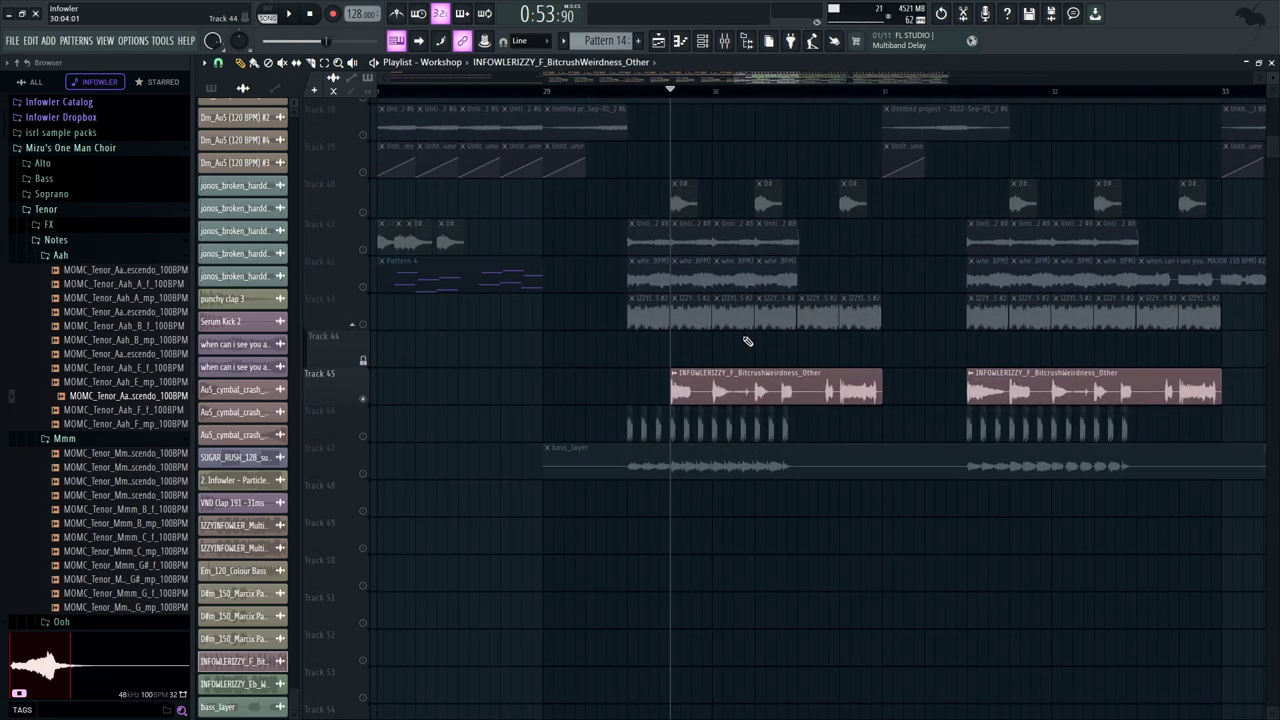
drag(808, 352, 786, 347)
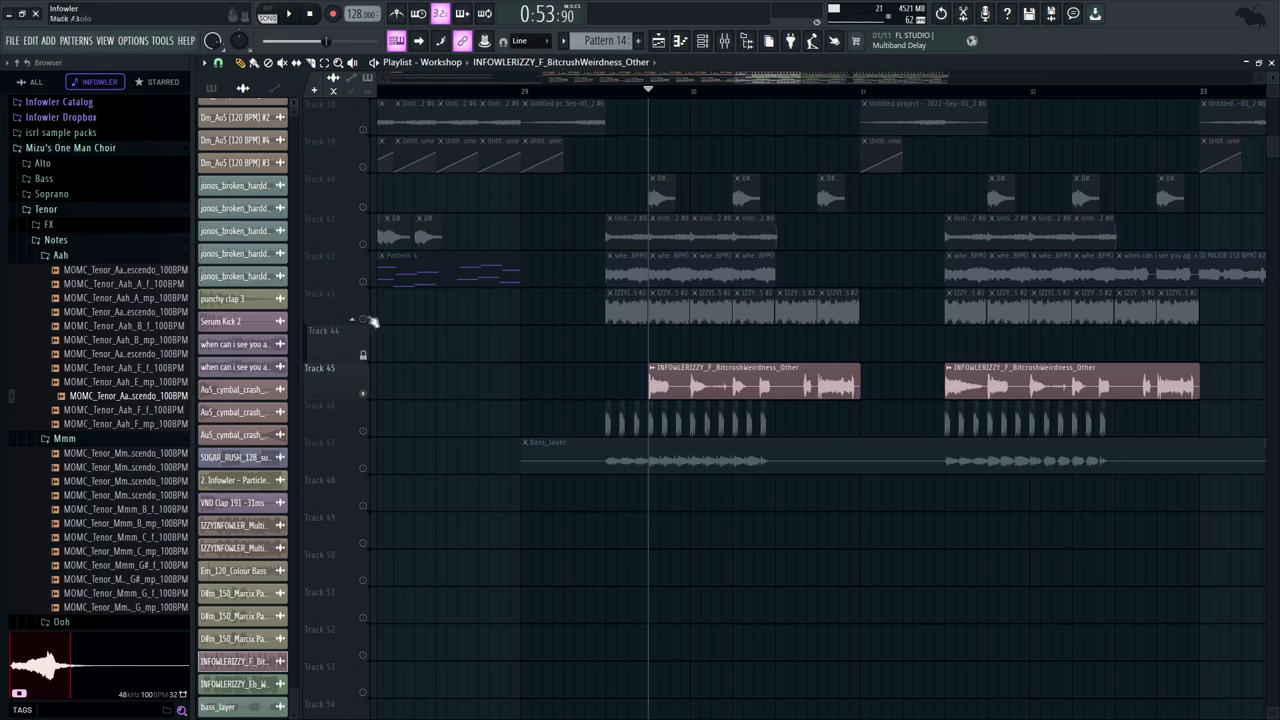
Solo Track 31 and play its LTD_synth_tone_reverb_F# clip from just before bar 30
right_click(368, 319)
drag(677, 352, 641, 395)
click(569, 92)
mouse_move(776, 198)
mouse_down()
mouse_move(780, 119)
mouse_move(770, 339)
mouse_up()
drag(747, 136, 678, 470)
mouse_move(700, 168)
mouse_down()
mouse_move(717, 386)
mouse_move(735, 406)
mouse_up()
right_click(363, 506)
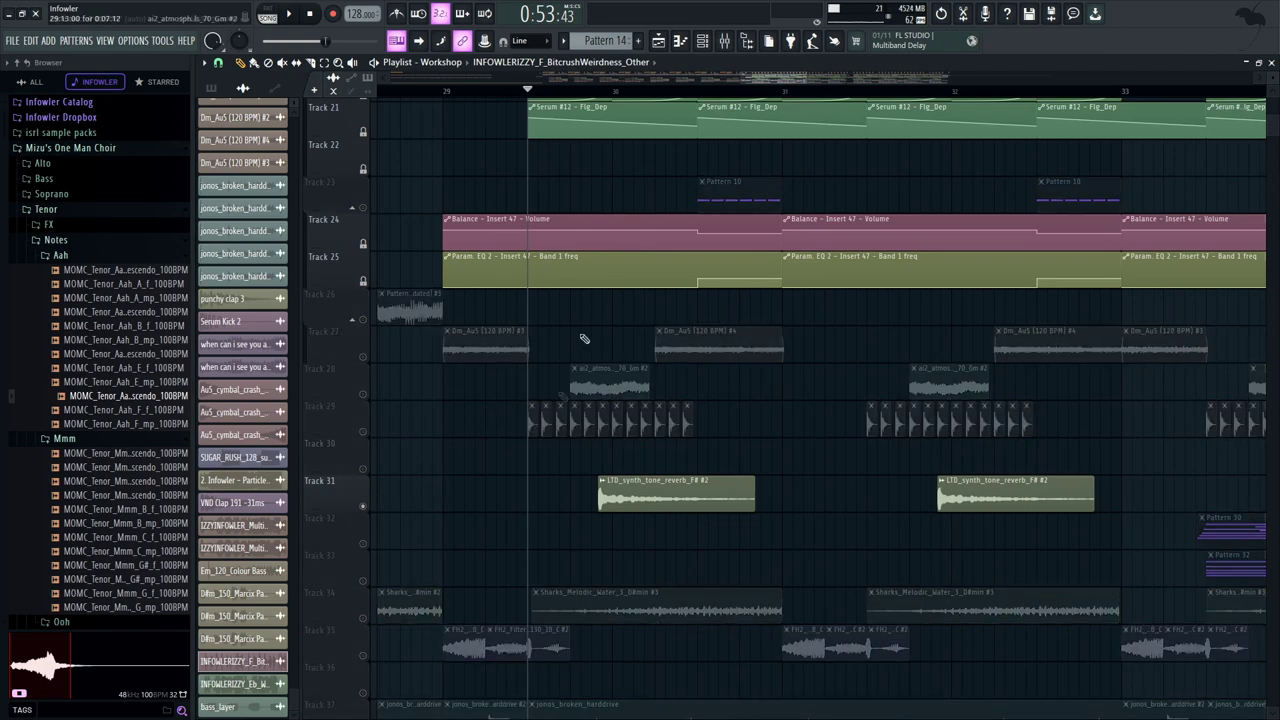
click(608, 91)
key(space)
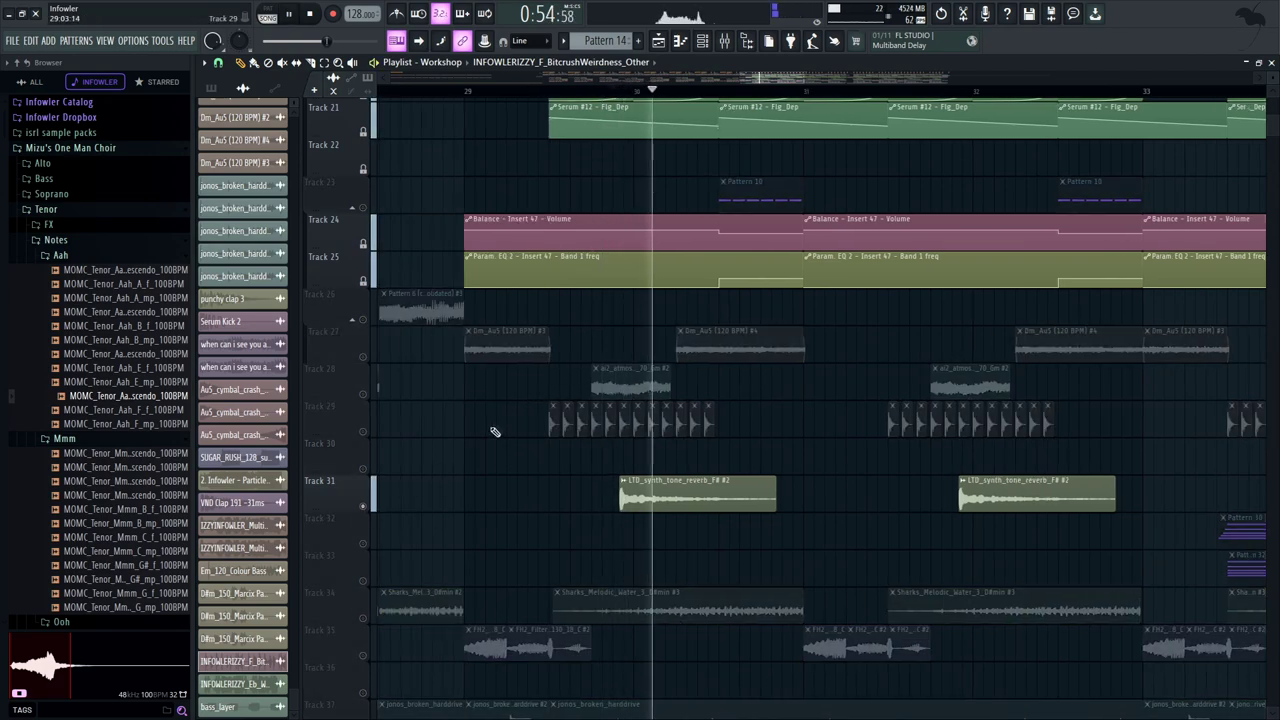
key(space)
Unsolo Track 31 and play the full arrangement from the middle of bar 29
drag(634, 428, 632, 317)
scroll(708, 424, down, 1)
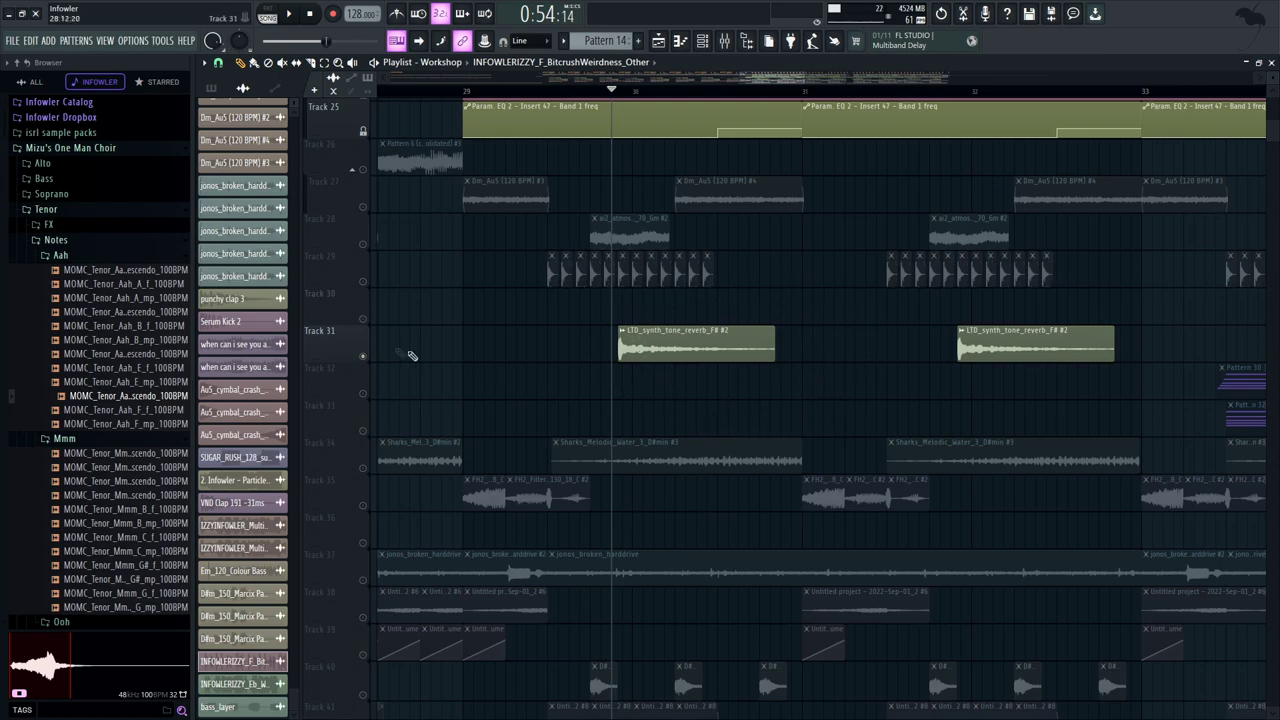
right_click(363, 355)
click(558, 91)
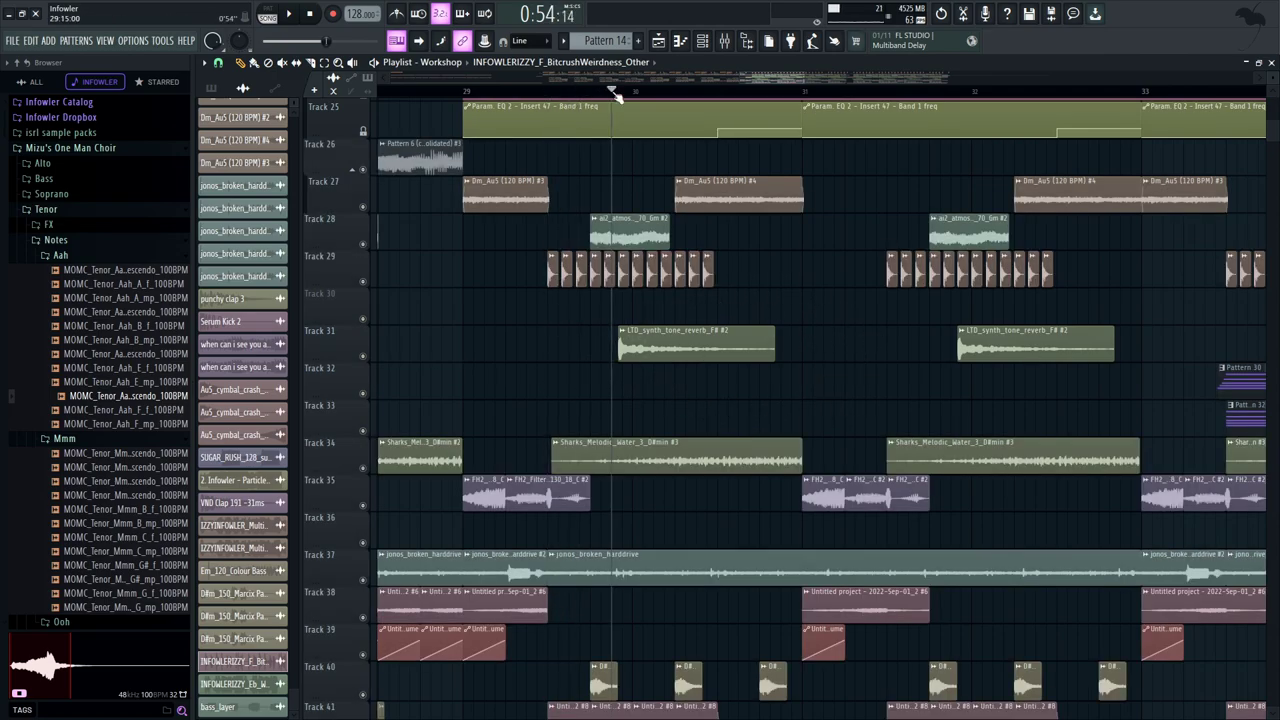
click(548, 91)
drag(598, 193, 675, 273)
key(space)
key(space)
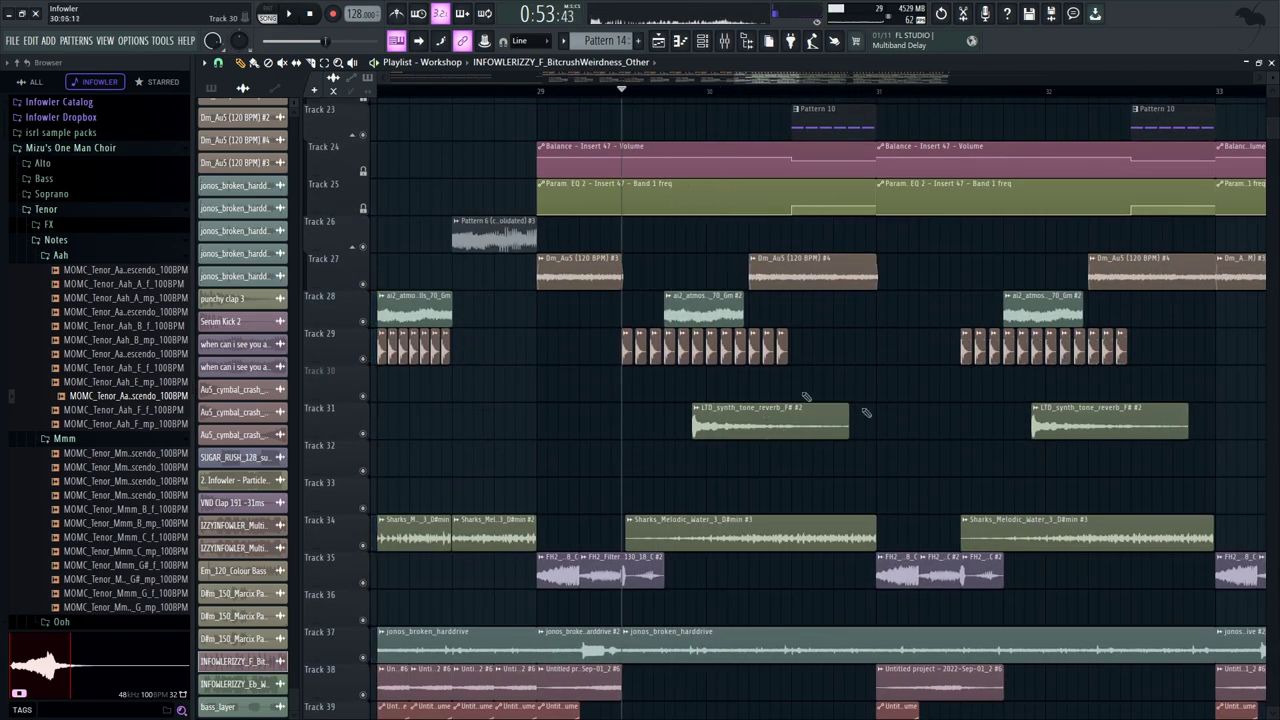
Play the full arrangement from around bar 32 into bar 33
scroll(691, 300, up, 12)
click(713, 93)
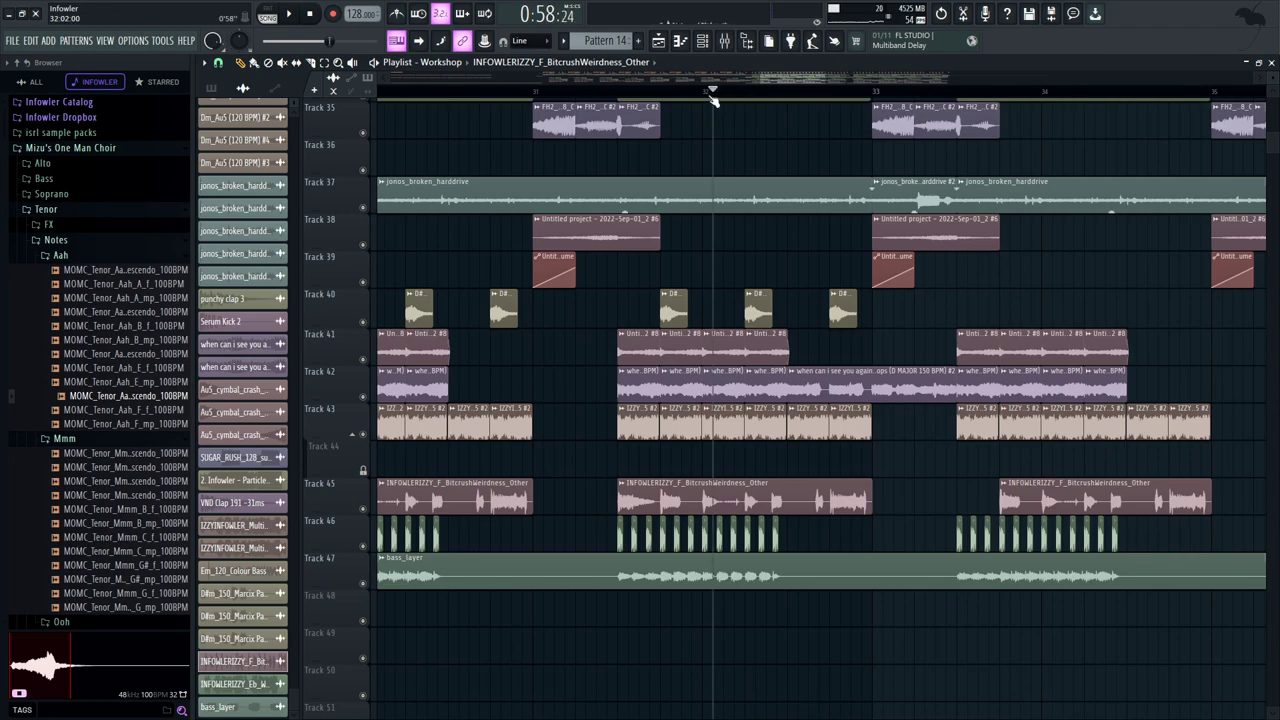
right_click(364, 399)
drag(606, 377, 535, 377)
key(space)
drag(629, 246, 581, 228)
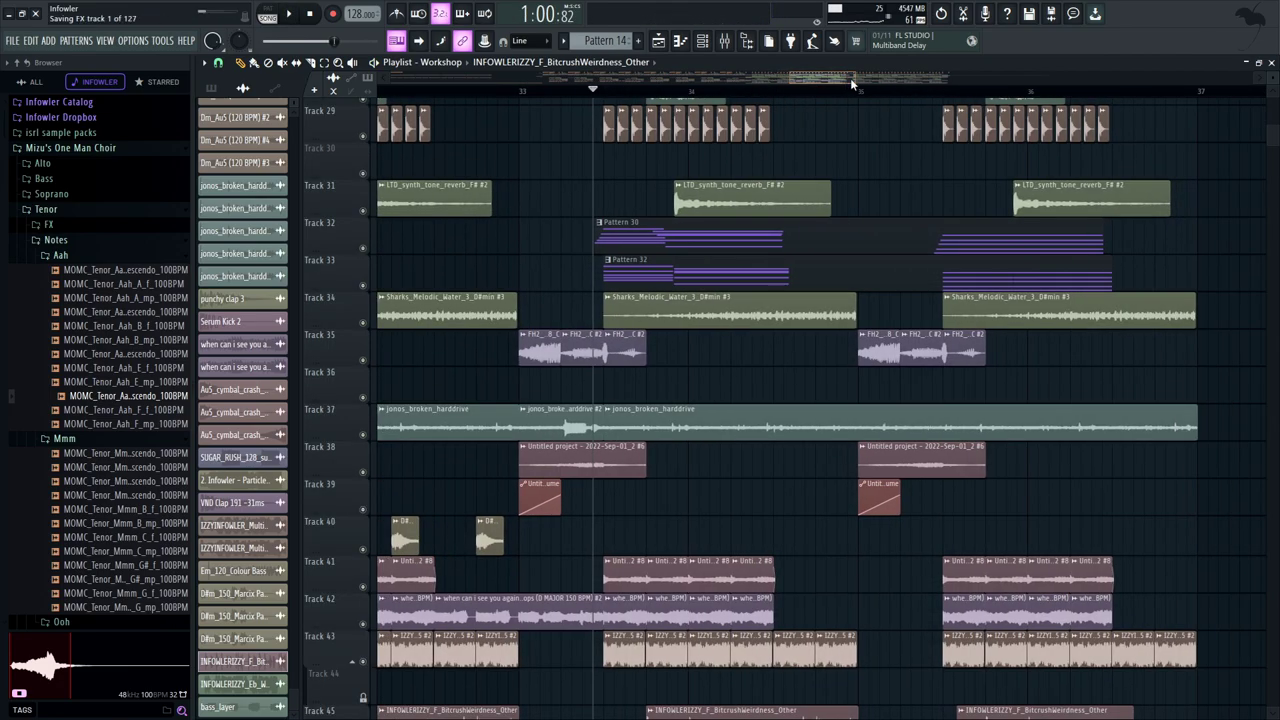
Solo Track 32 and play its Pattern 30 clip from the middle of bar 33
drag(850, 79, 880, 79)
drag(643, 206, 627, 318)
right_click(364, 360)
key(space)
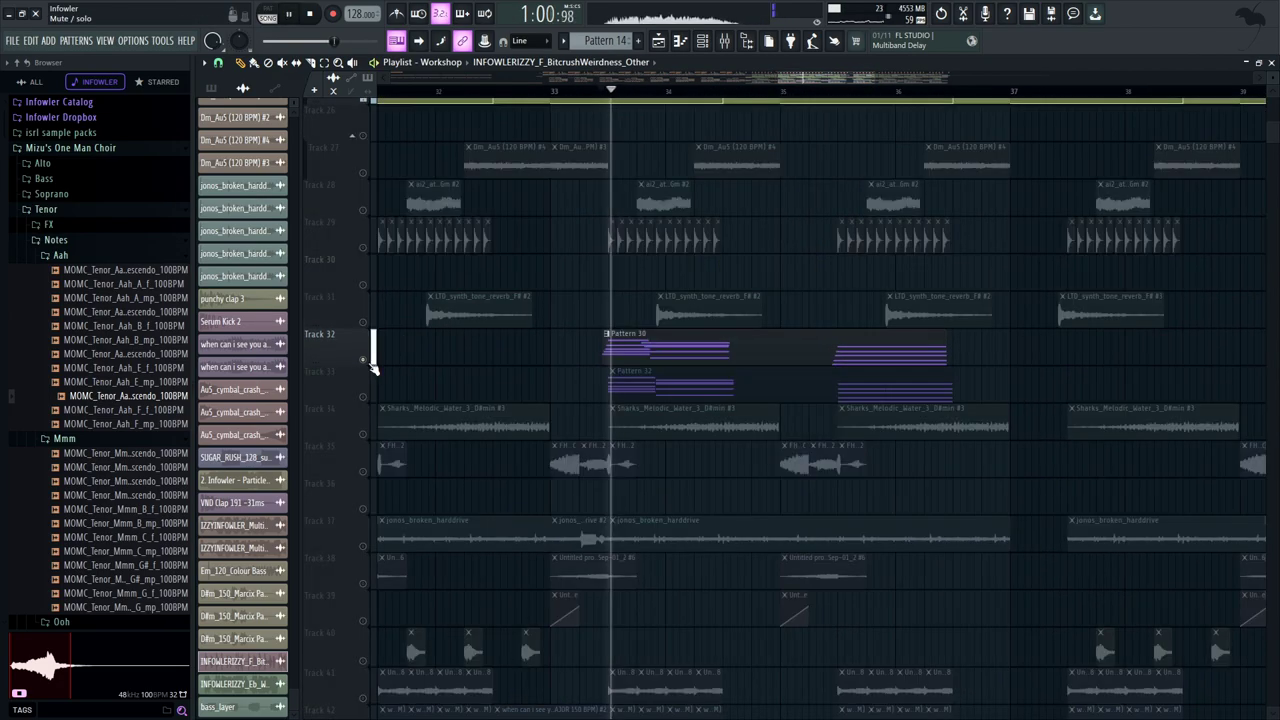
Open Pattern 30's Addictive Keys instrument and look through the Mark One - Selections presets in its gallery
double_click(651, 346)
click(704, 42)
key(space)
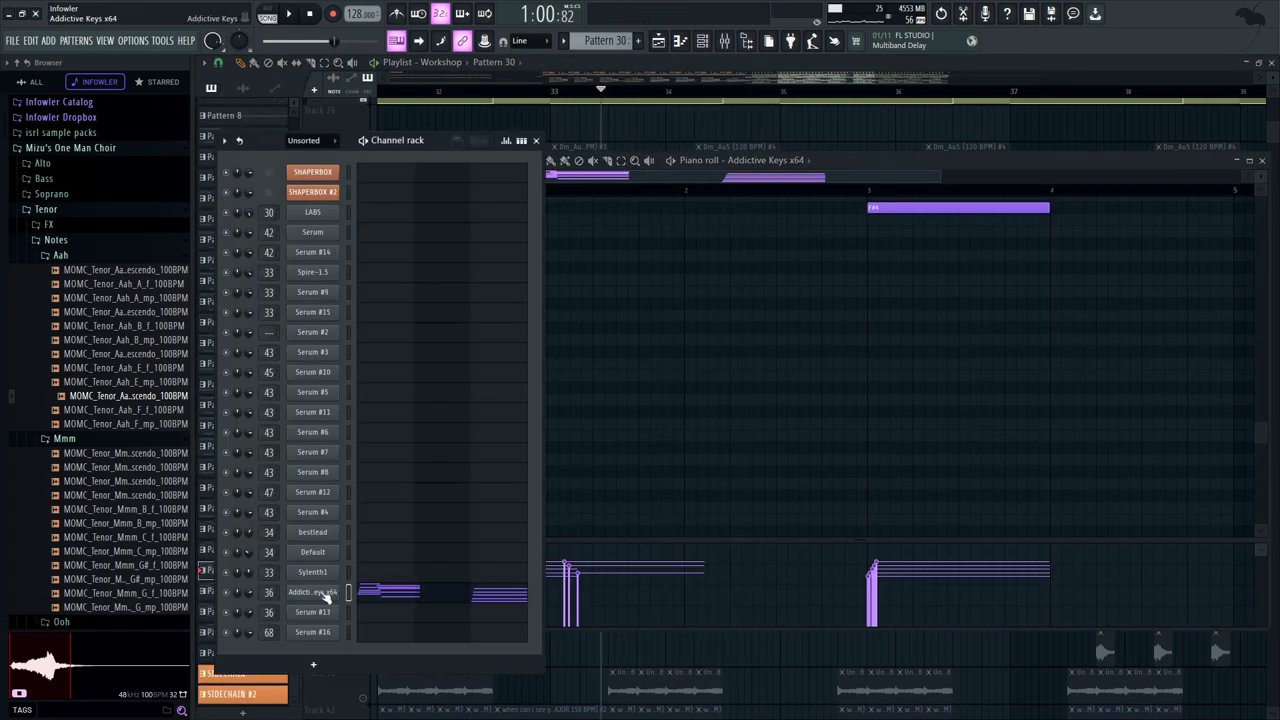
click(328, 593)
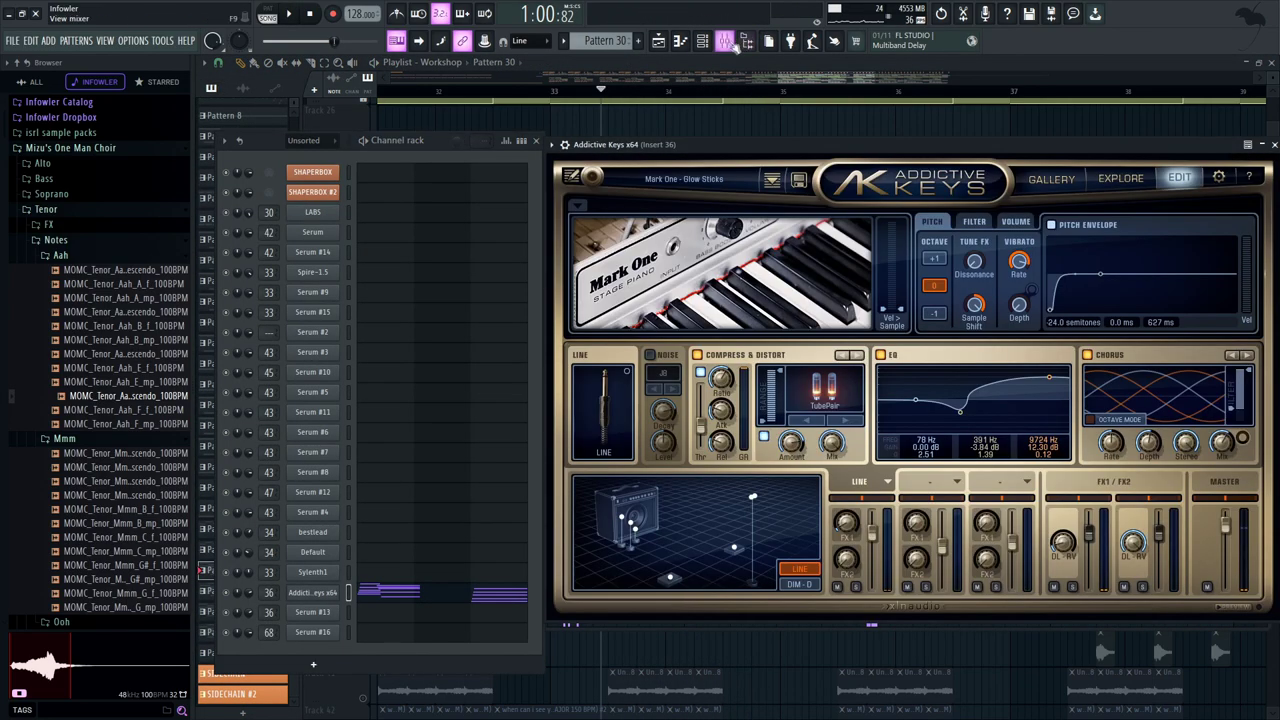
click(1035, 182)
drag(961, 142, 915, 152)
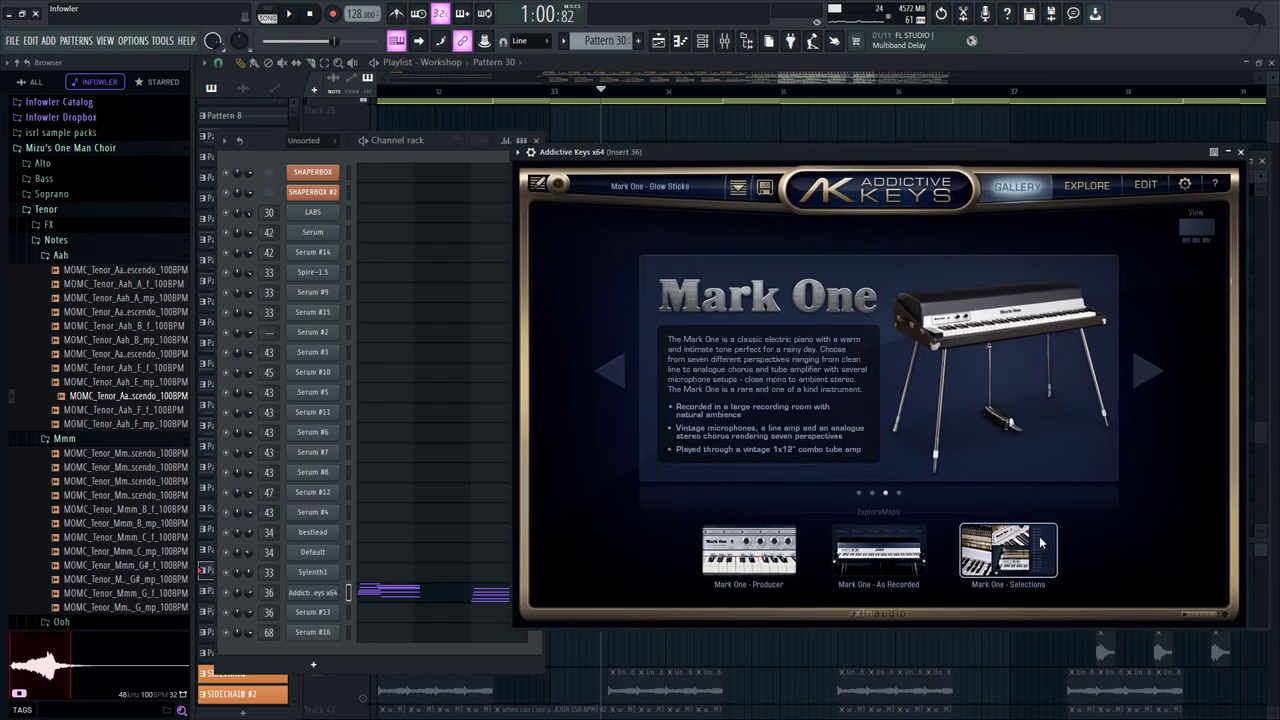
click(1041, 543)
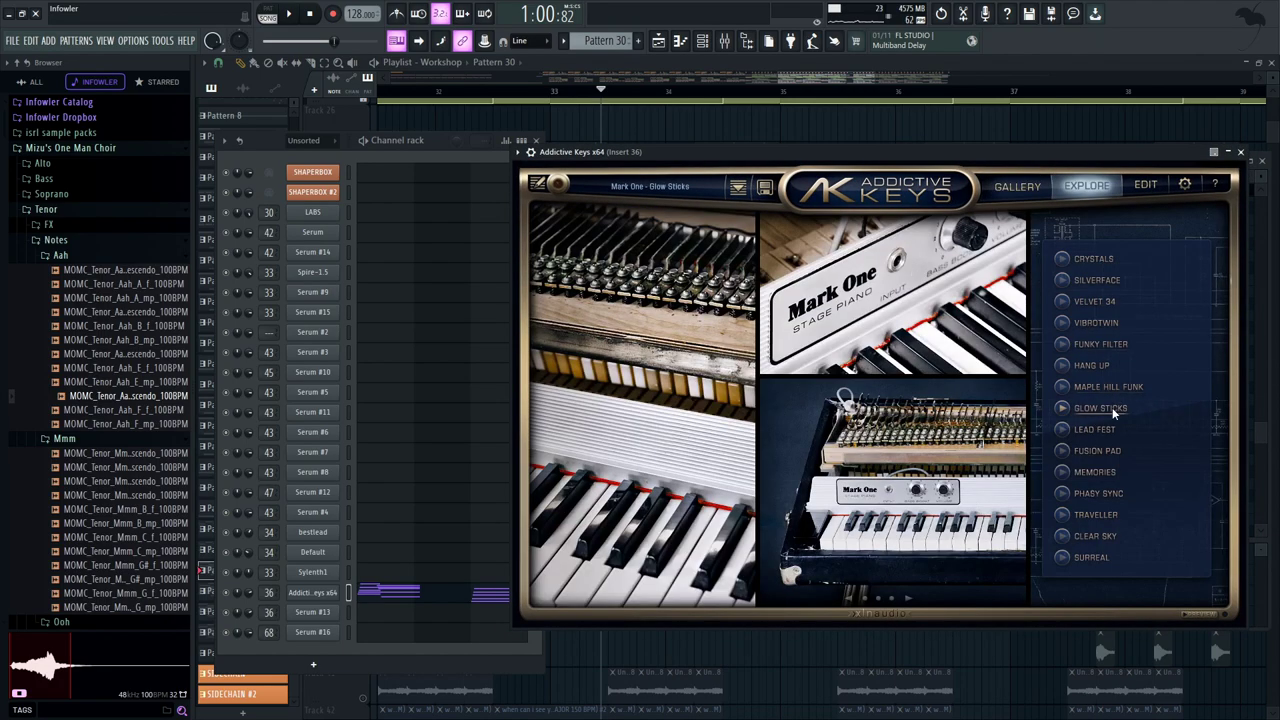
Inspect the Addictive Keys effects on mixer Insert 36 during playback, and open the channel's piano roll
click(724, 42)
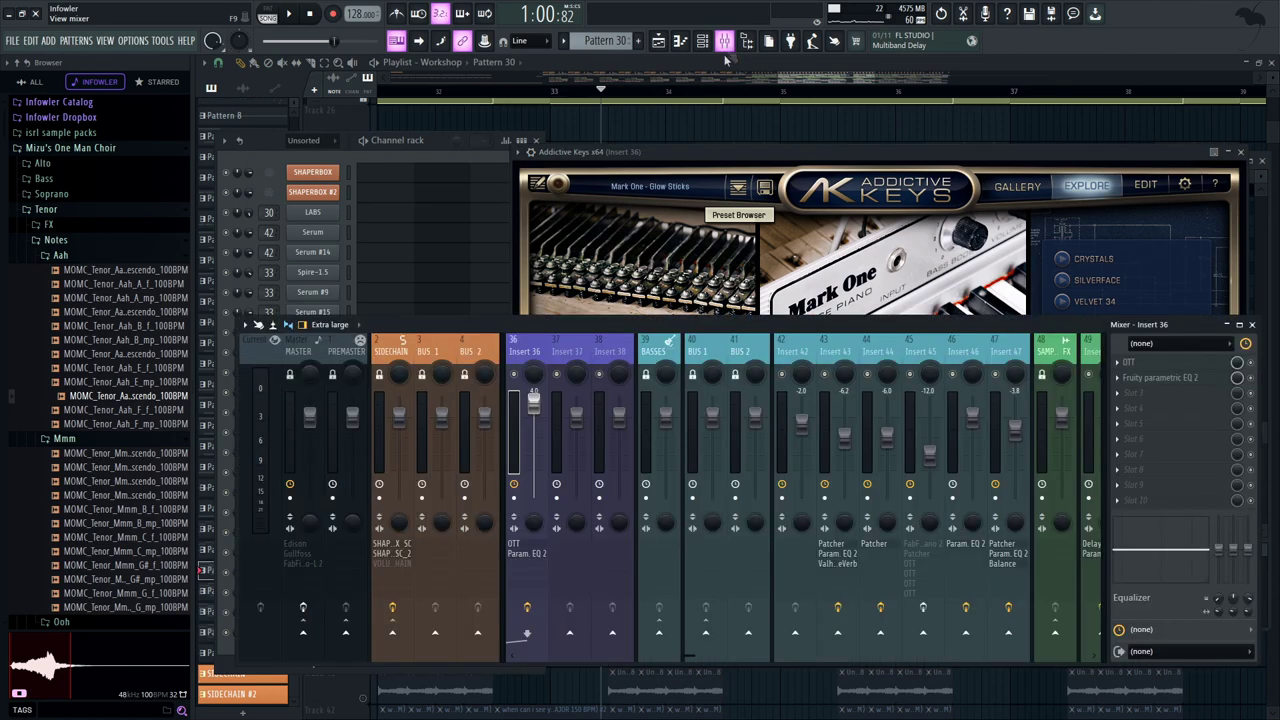
scroll(742, 365, left, 7)
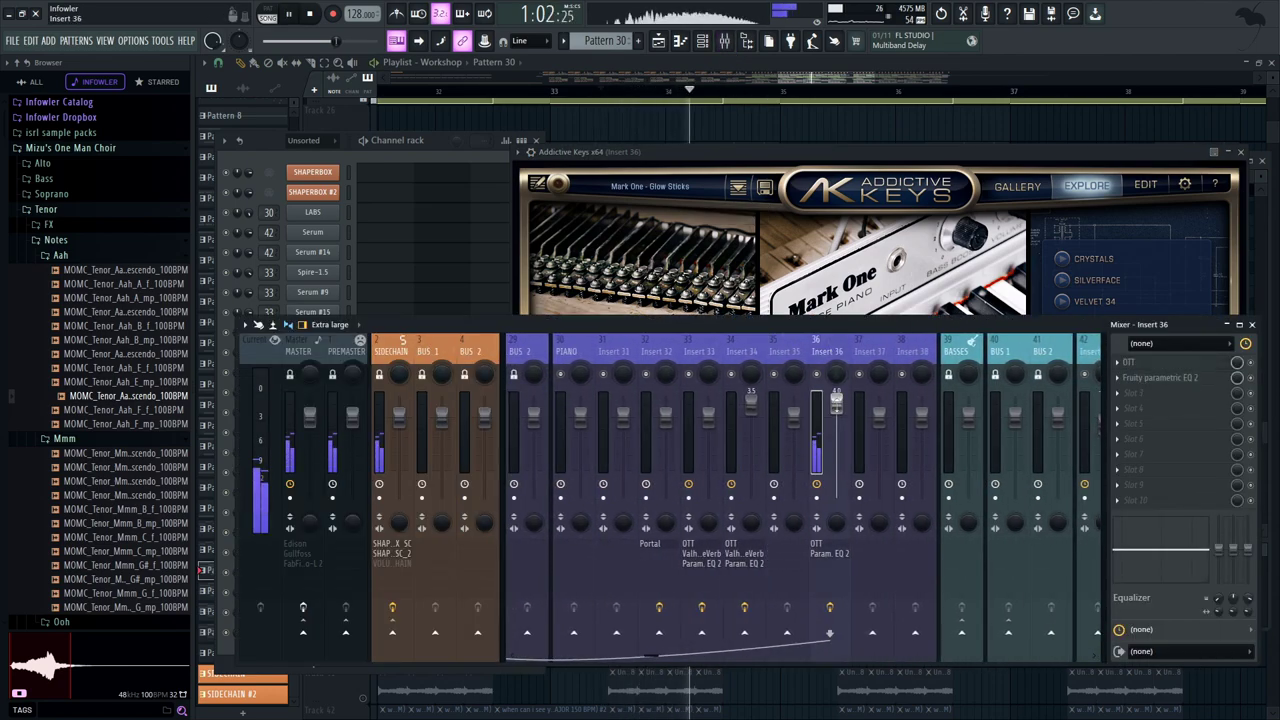
click(446, 148)
right_click(316, 593)
click(366, 532)
right_click(332, 592)
click(366, 532)
key(space)
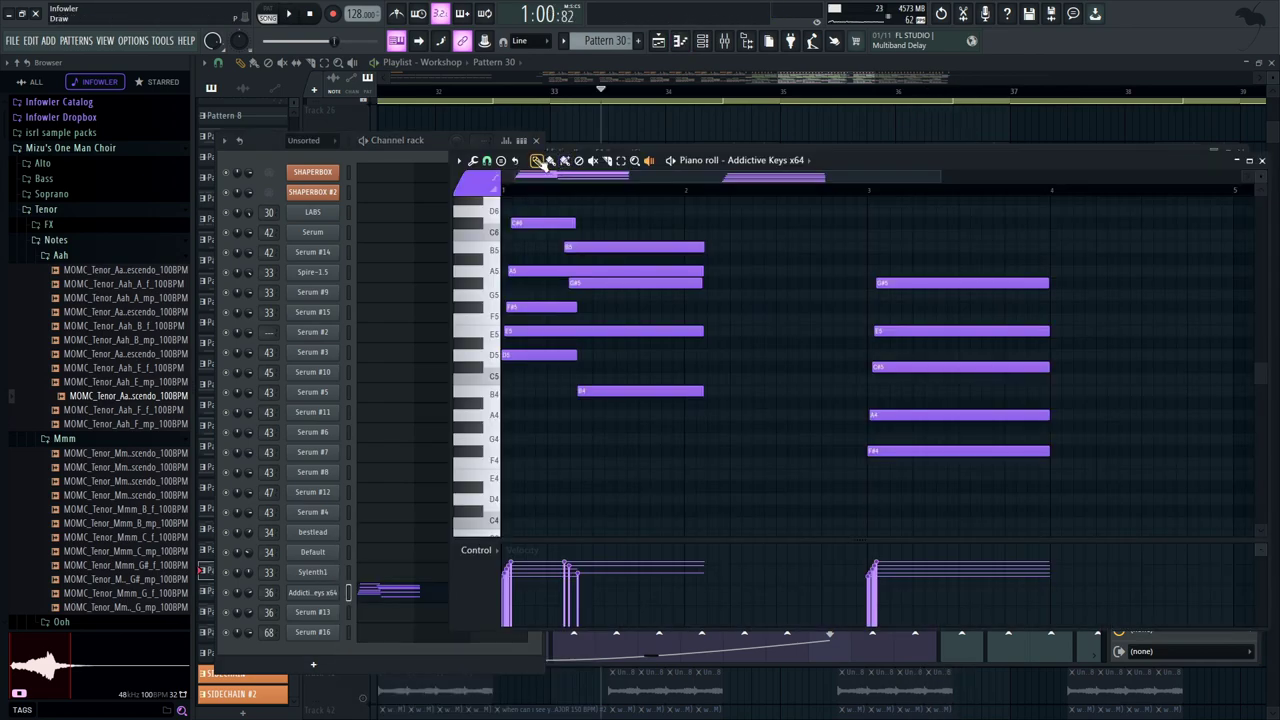
Open Pattern 32 from Track 33 and play it with its Serum #13 channel shown
drag(676, 125, 643, 117)
double_click(626, 375)
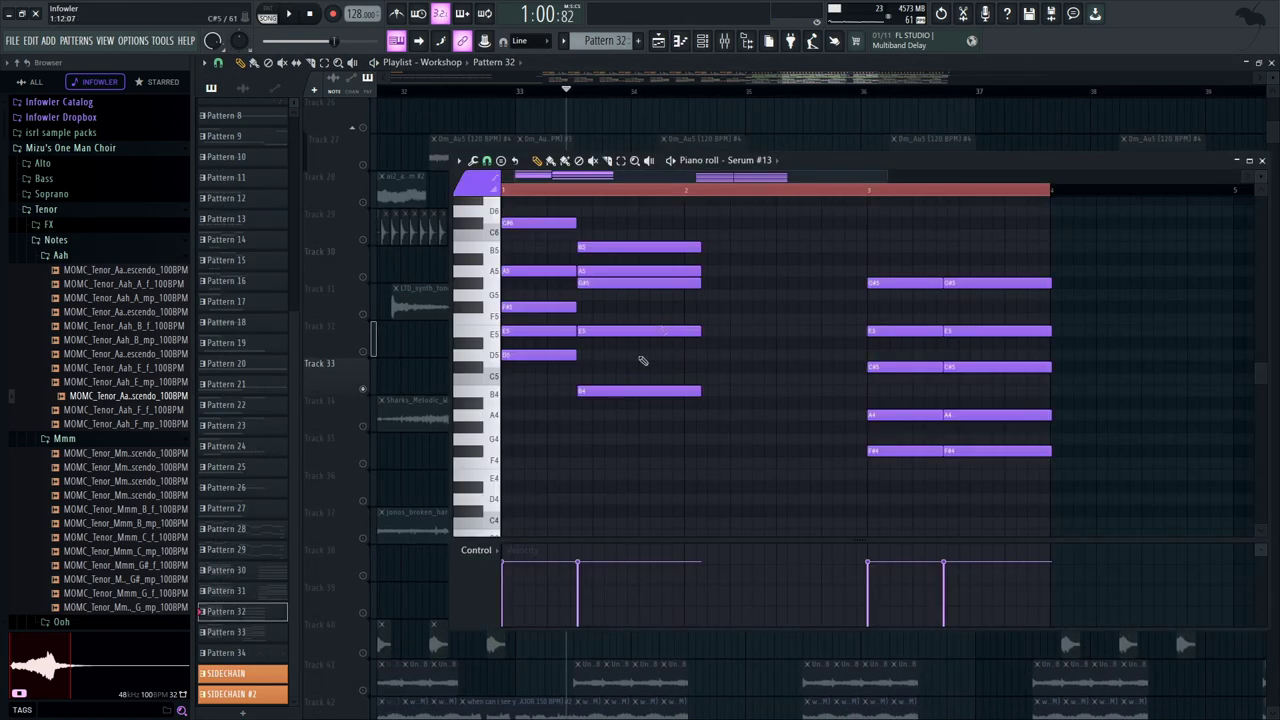
click(704, 42)
key(space)
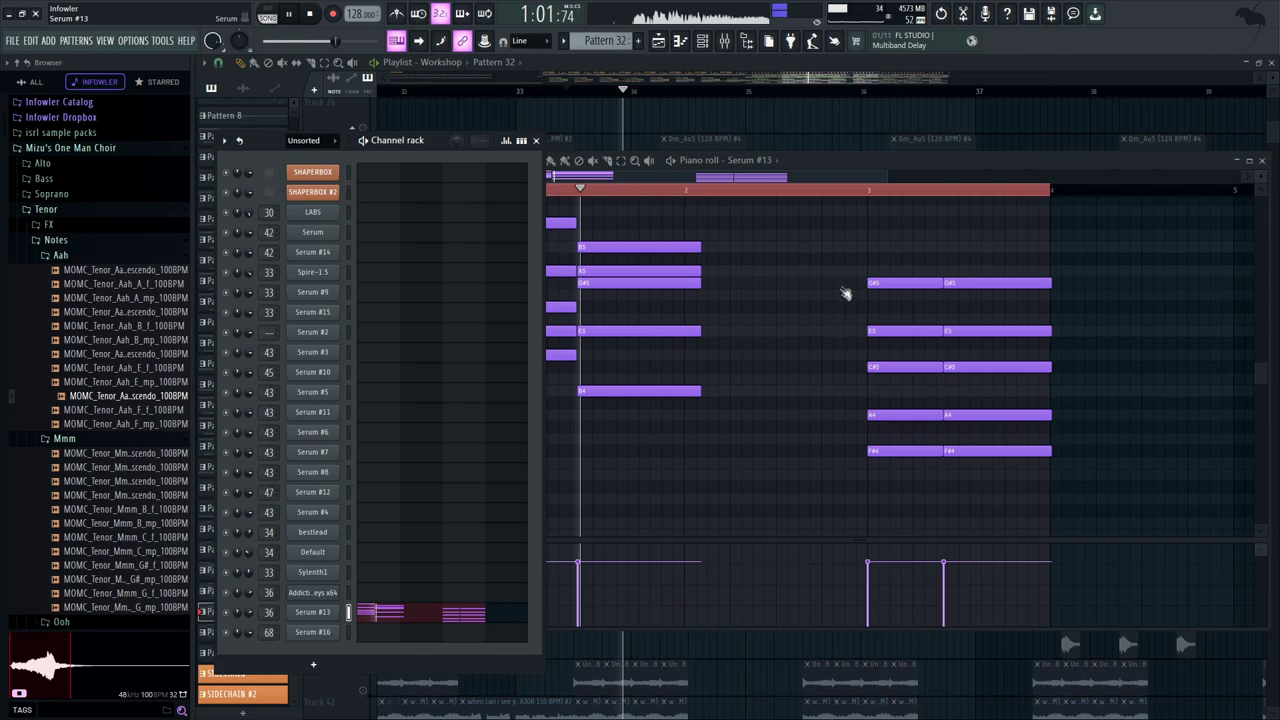
Examine Serum #13's oscillator and filter settings and its mixer Insert 36 effects while playing Pattern 32
key(space)
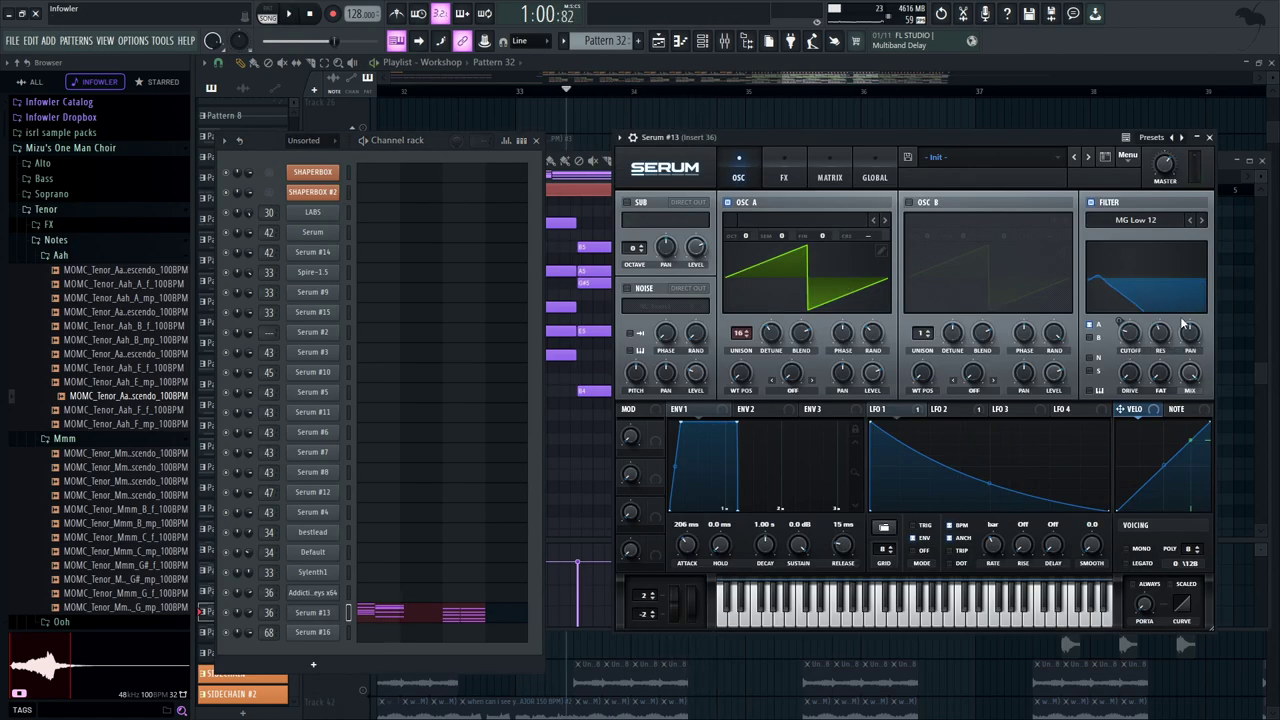
key(space)
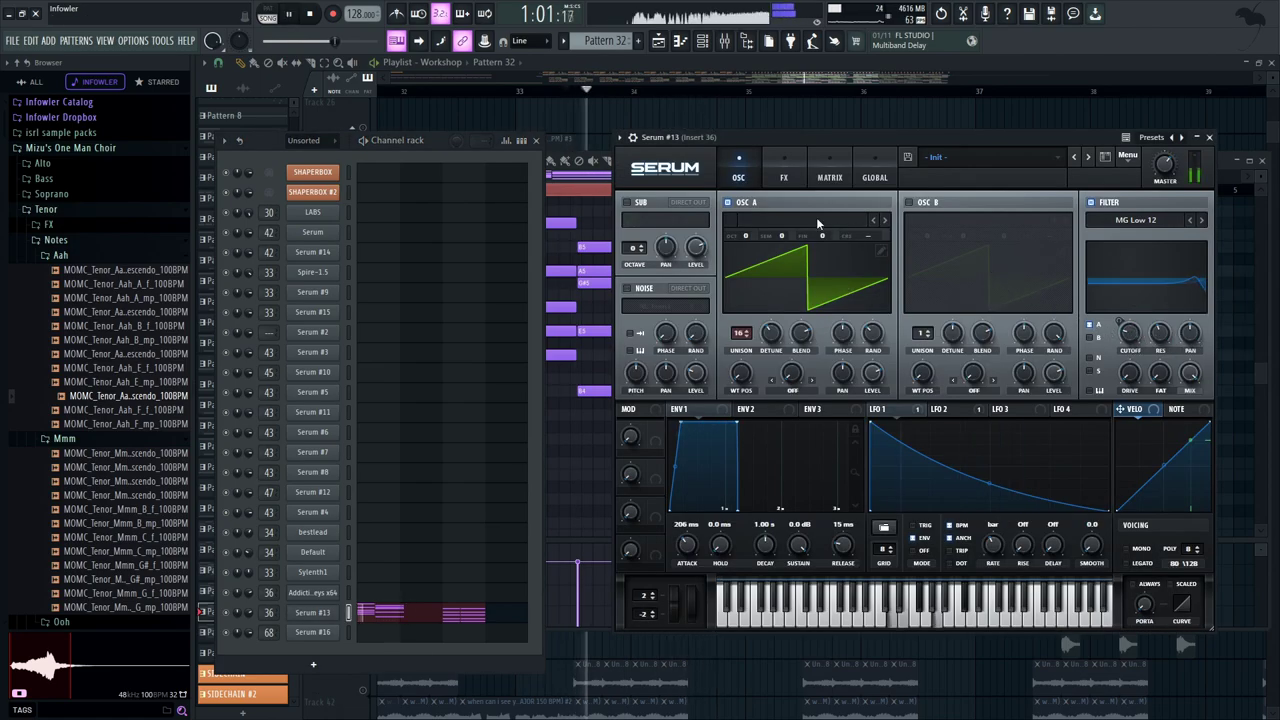
click(740, 177)
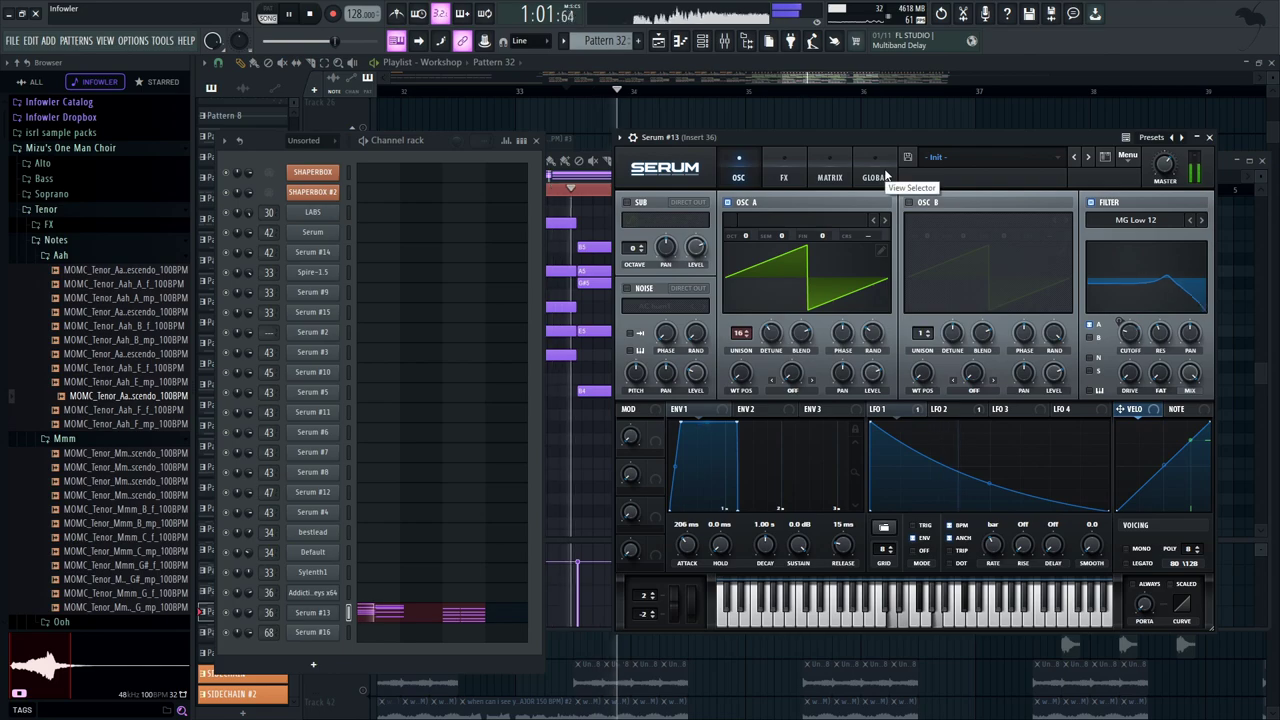
click(730, 48)
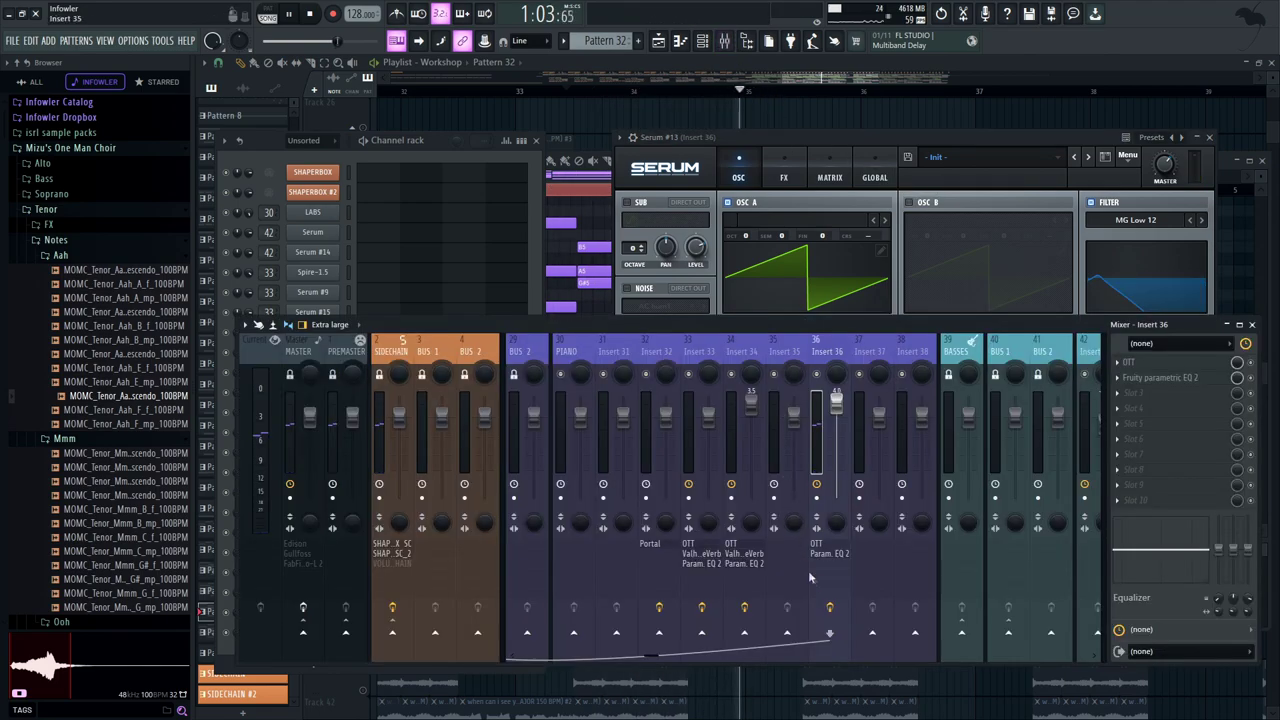
click(730, 313)
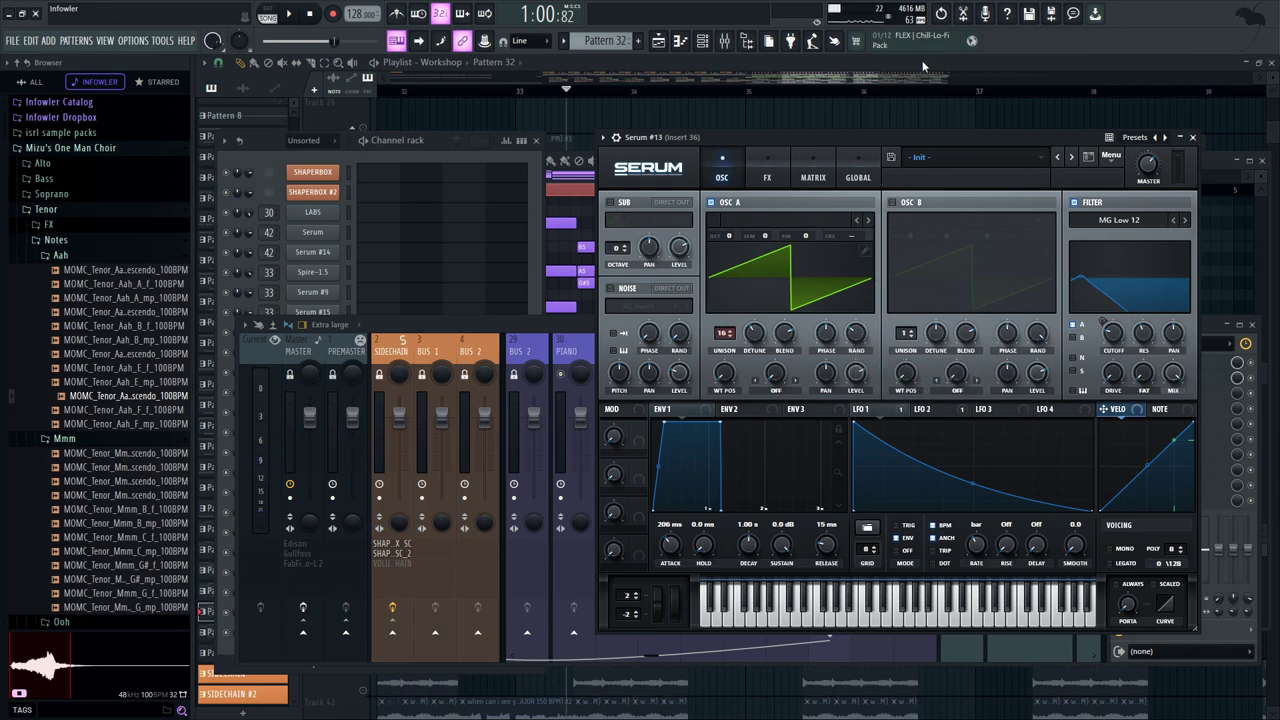
key(space)
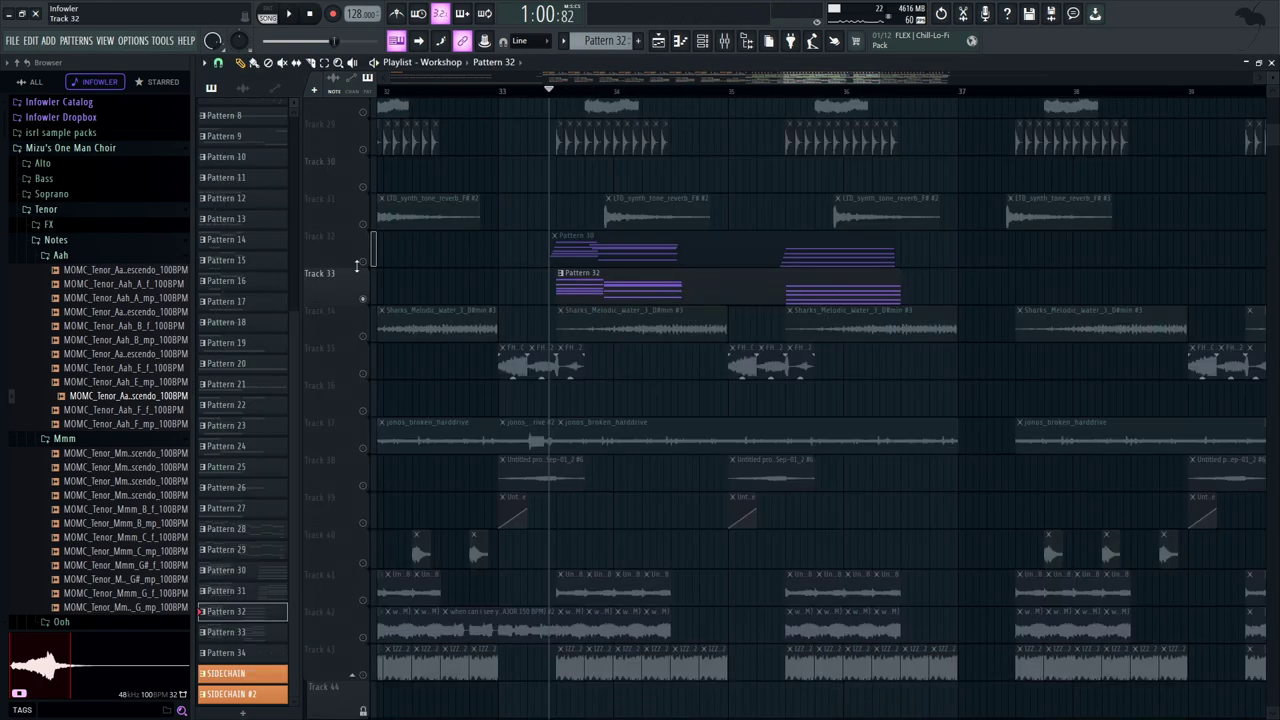
Enable Track 32 alongside the soloed Track 33 and play Patterns 30 and 32 together from mid bar 33
click(364, 262)
drag(690, 190, 759, 252)
key(space)
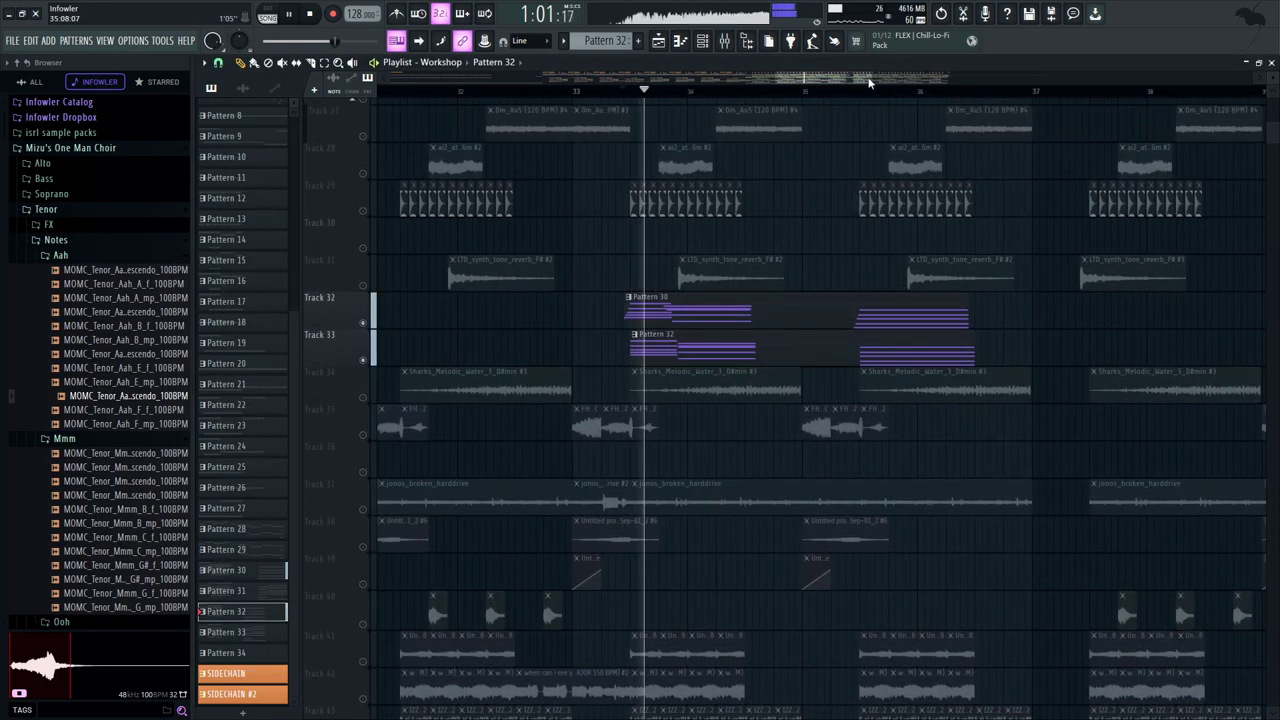
drag(872, 79, 932, 79)
drag(631, 303, 670, 292)
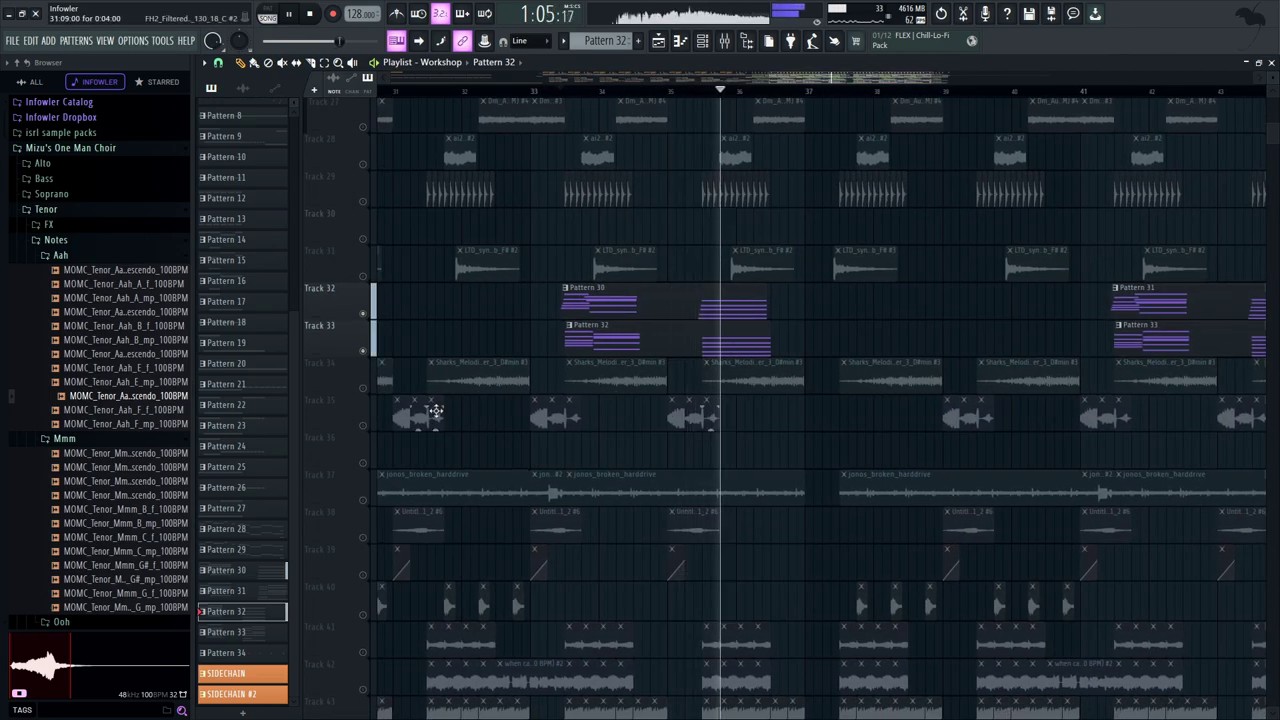
key(space)
Solo Track 32, add Track 33, and play the Pattern 31 and Pattern 33 clips from around bar 41
ctrl+click(364, 313)
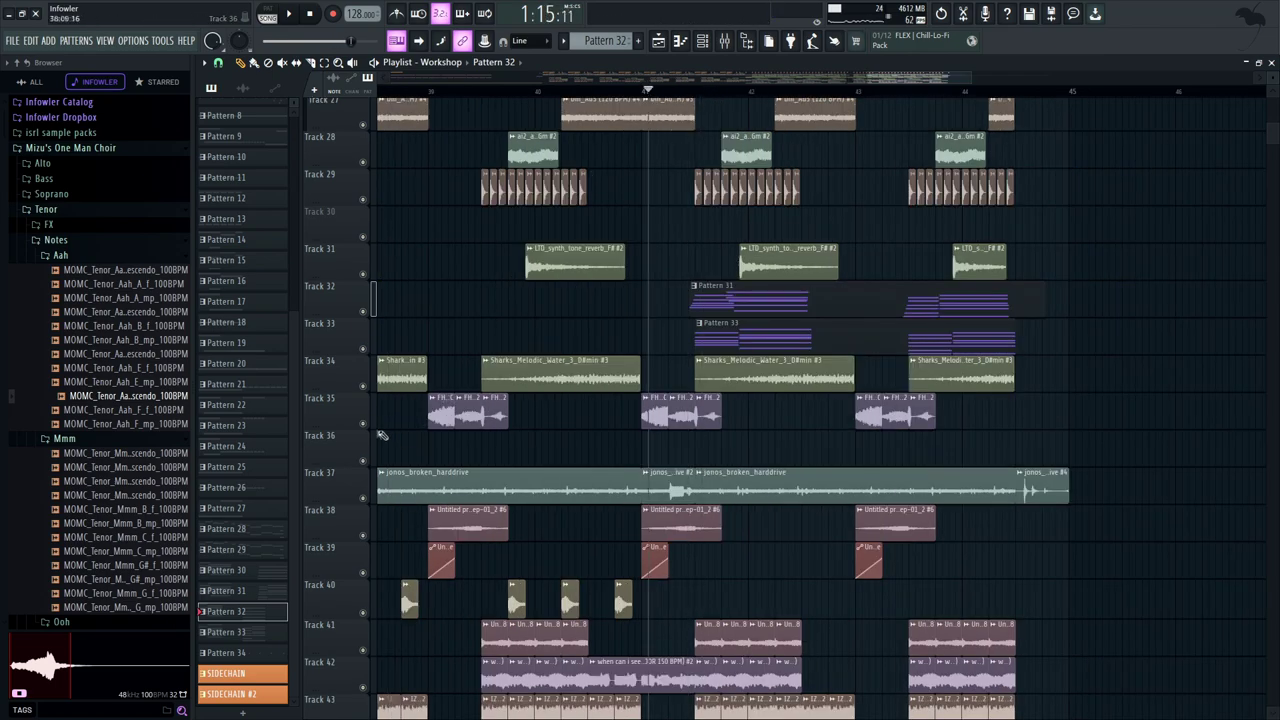
ctrl+click(364, 312)
key(space)
key(space)
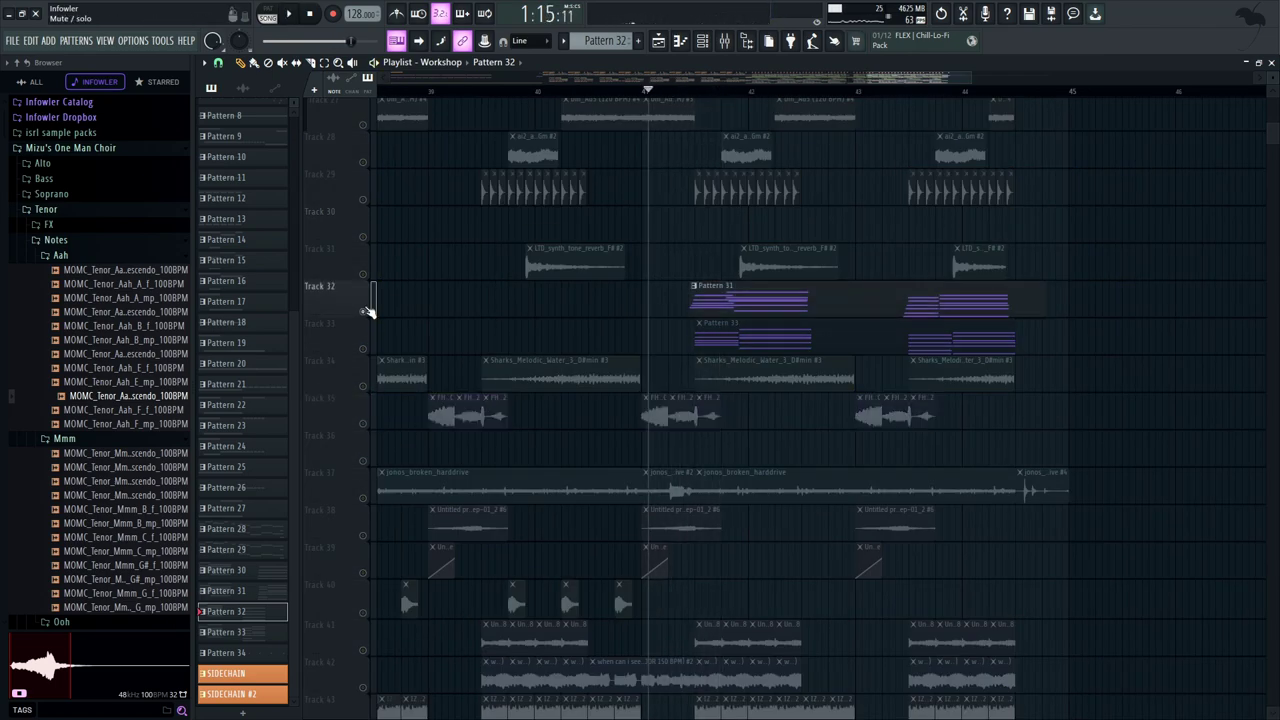
click(364, 349)
key(space)
Replay the second chord section of the Pattern 31 and Pattern 33 clips from the middle of bar 43
click(896, 92)
key(space)
drag(1063, 224, 935, 230)
drag(924, 311, 542, 315)
key(space)
drag(972, 264, 751, 299)
click(1072, 92)
key(space)
drag(1063, 248, 827, 210)
Open Pattern 31's Addictive Keys piano roll and audition the two stacked chords in its bar 3
double_click(903, 266)
drag(880, 370, 843, 366)
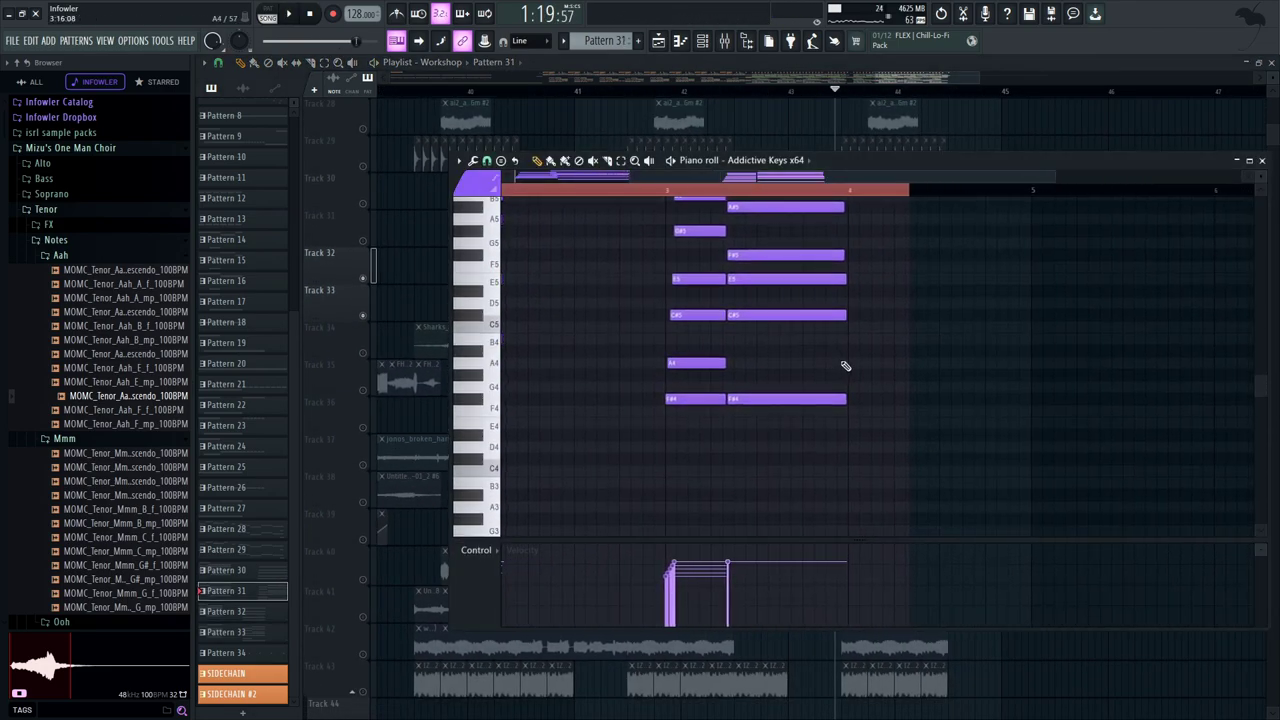
key(space)
mouse_move(753, 317)
mouse_down()
mouse_move(756, 396)
mouse_move(776, 308)
mouse_up()
key(space)
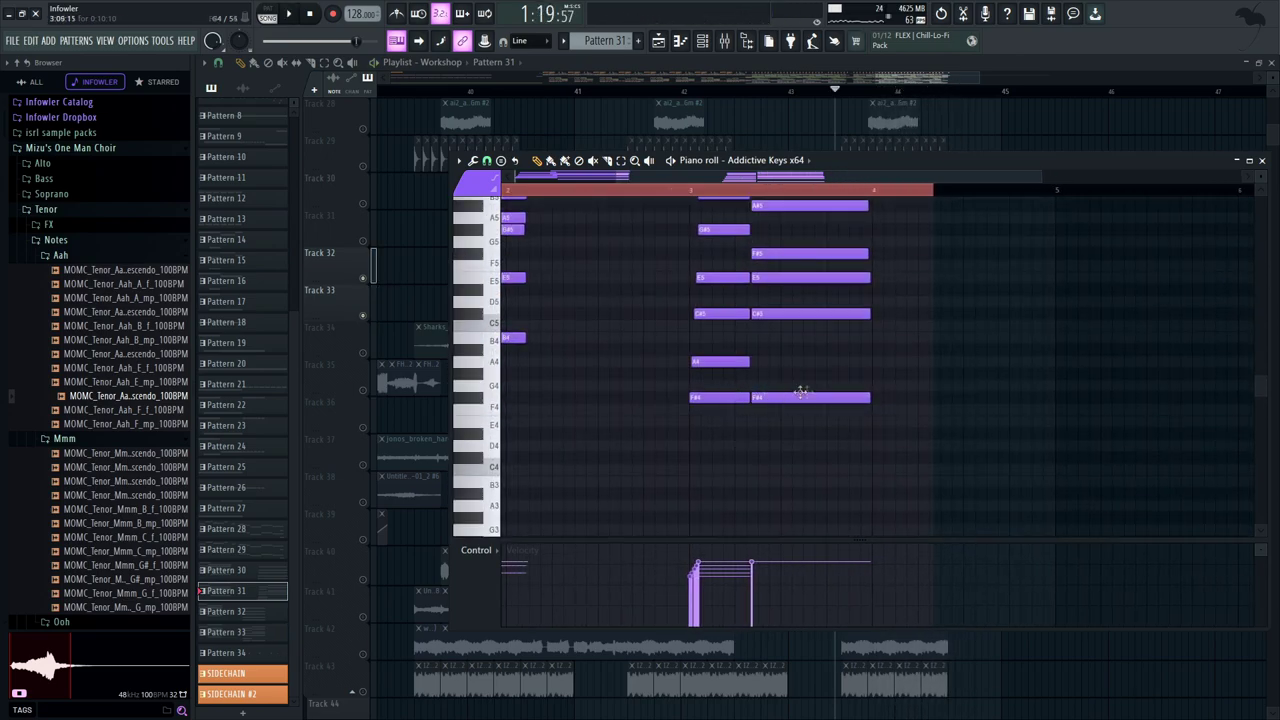
drag(792, 372, 812, 460)
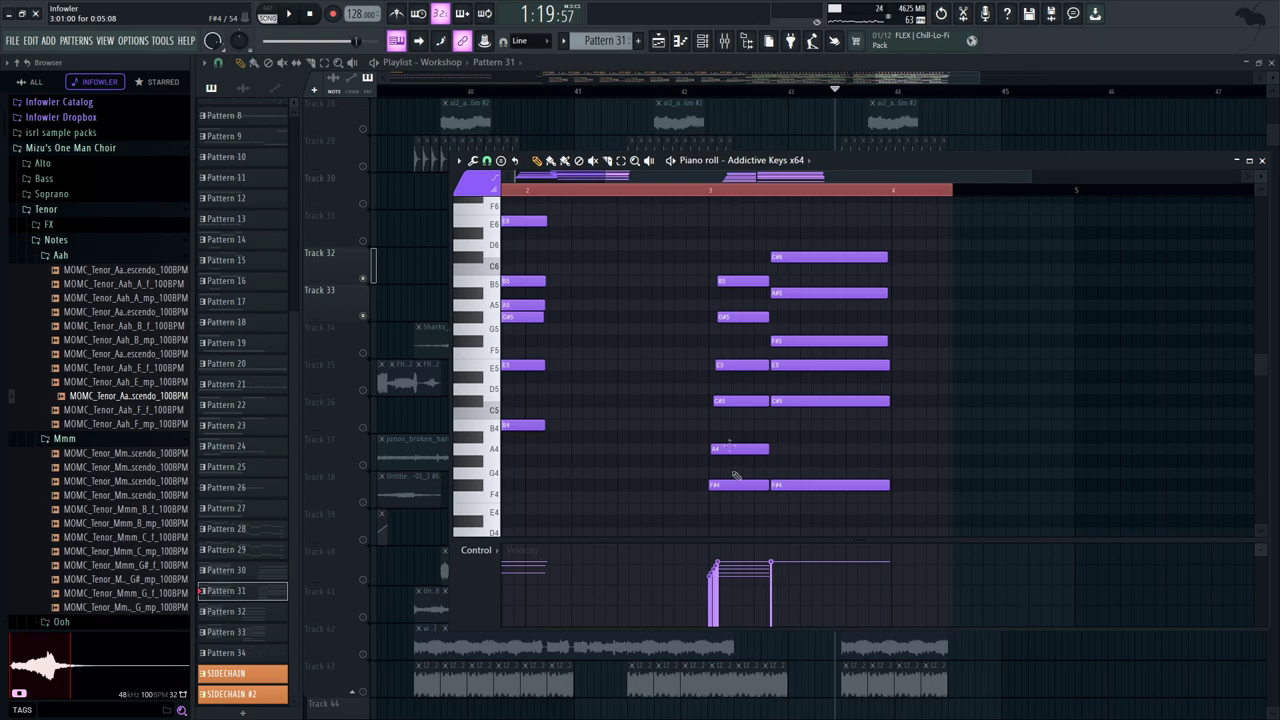
click(736, 312)
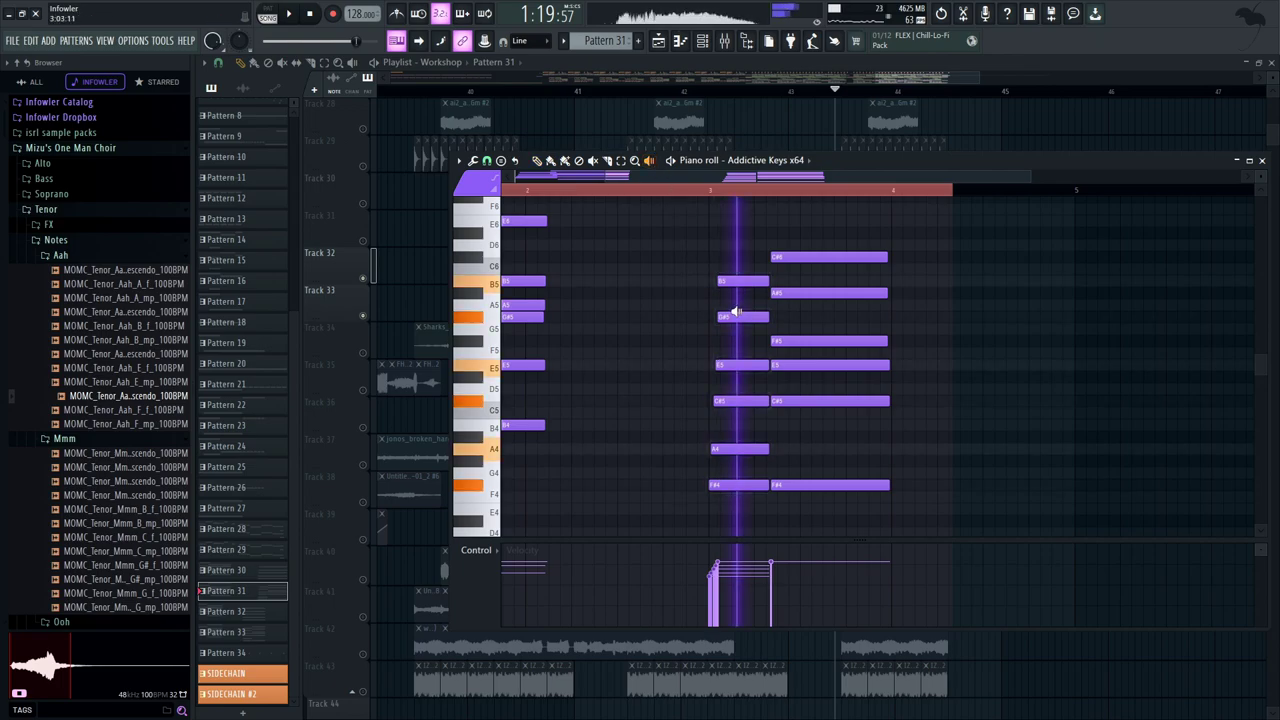
click(839, 319)
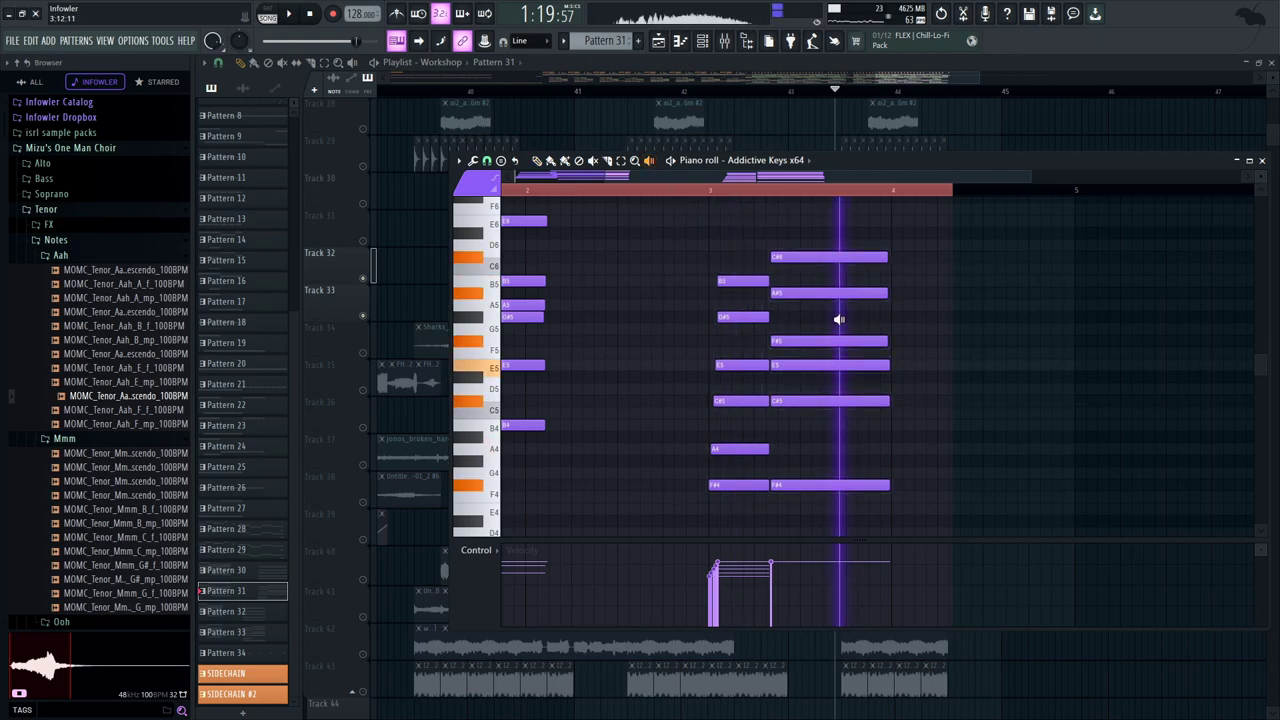
Close the piano roll, solo Track 37 and play the final jonos_broken_harddrive clip from the middle of bar 44
click(1262, 160)
drag(957, 202, 846, 149)
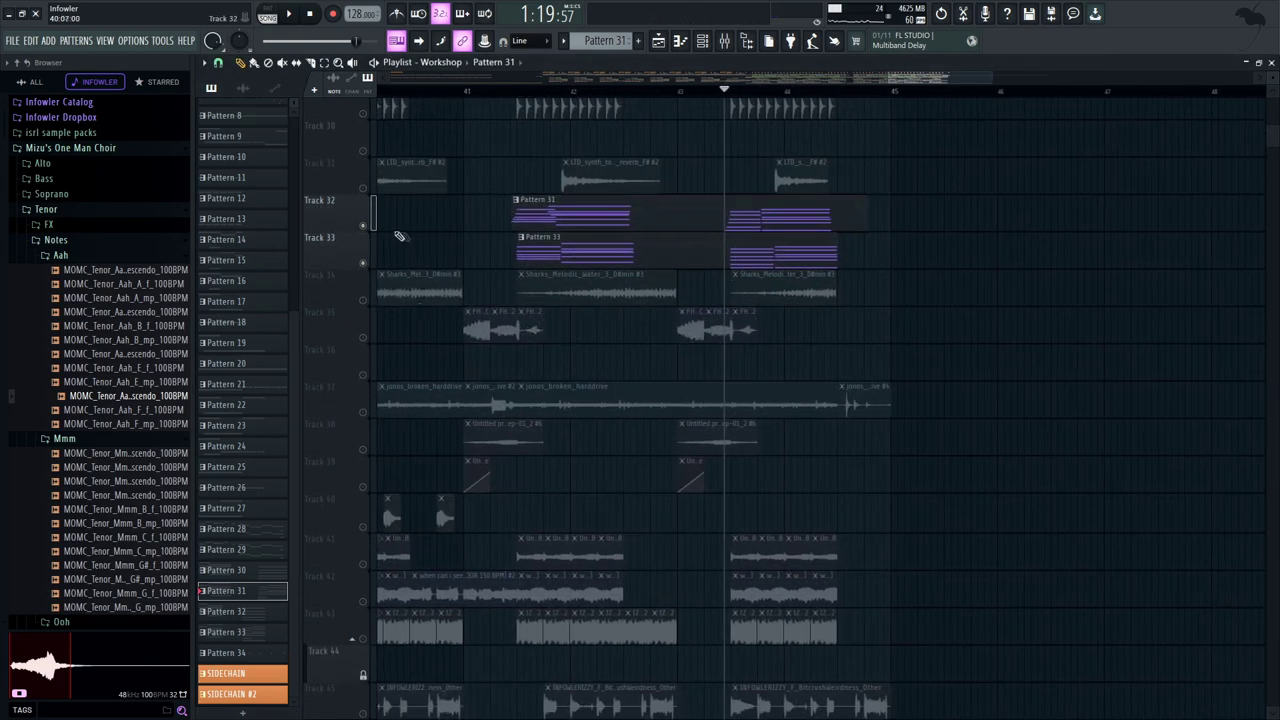
right_click(363, 225)
scroll(366, 225, down, 5)
right_click(364, 215)
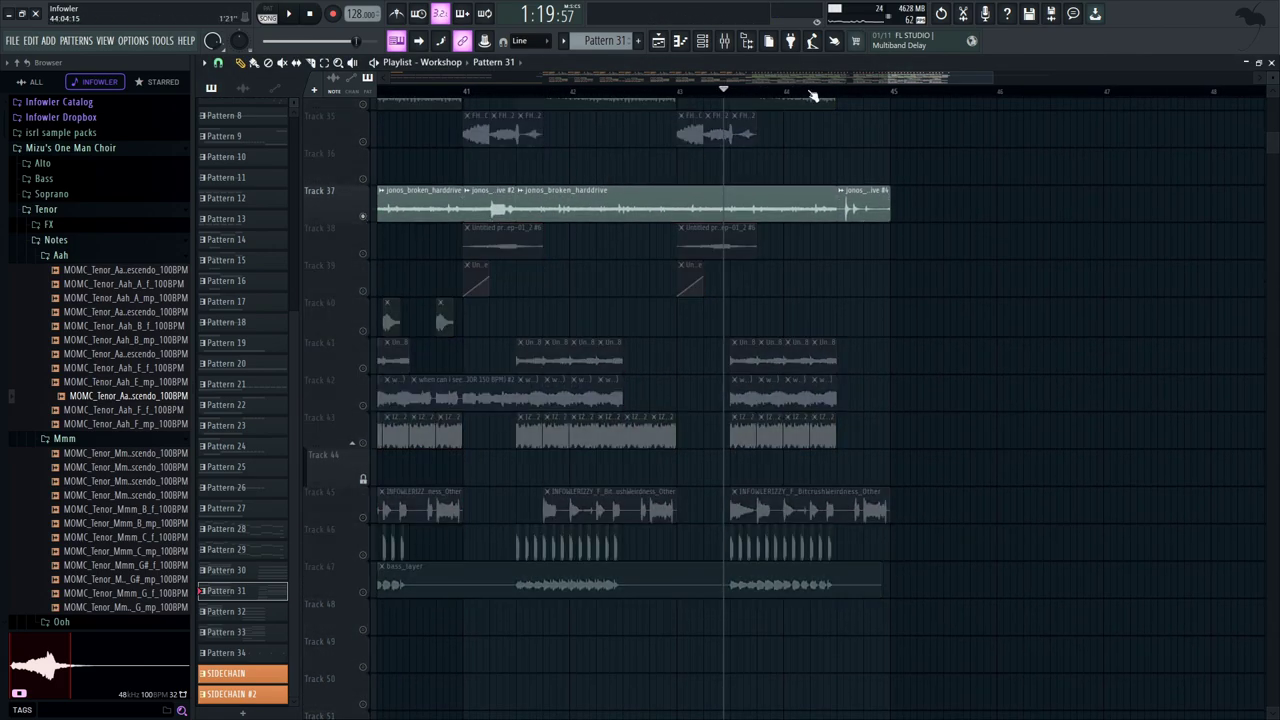
click(843, 98)
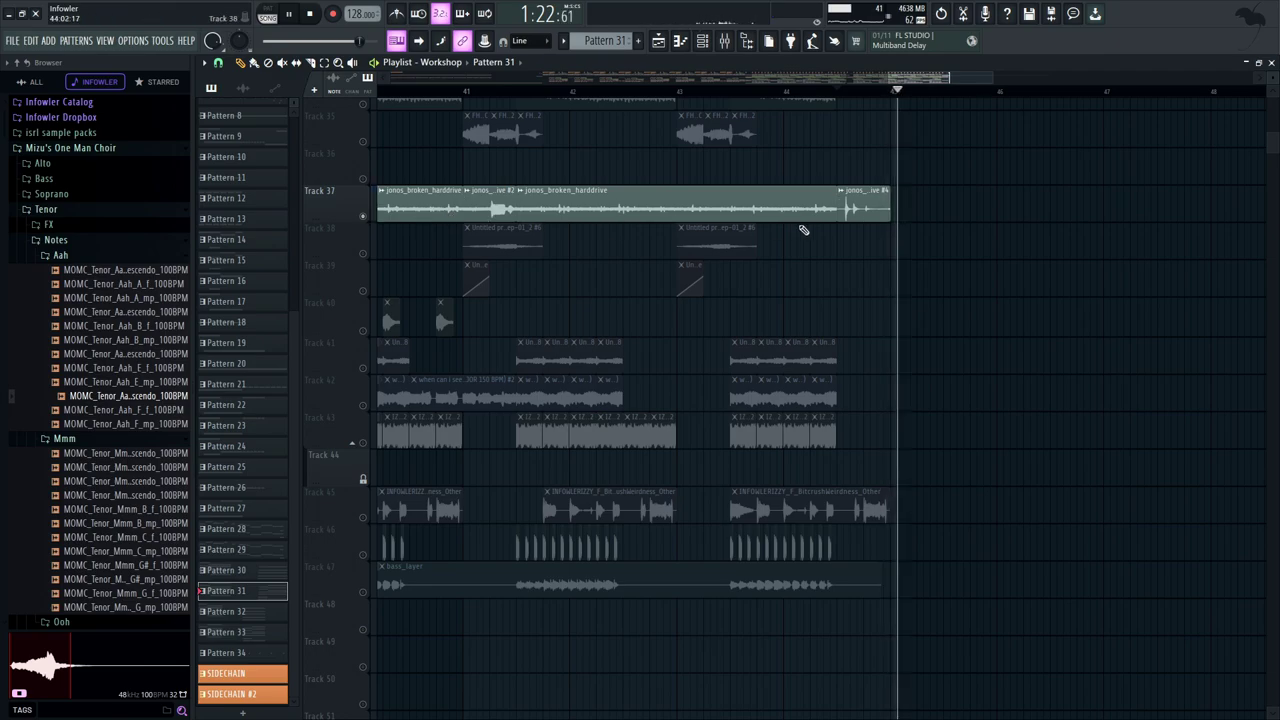
Inspect the final jonos_broken_harddrive clip's channel settings, close them and unsolo Track 37
double_click(863, 210)
key(Escape)
drag(709, 241, 711, 350)
right_click(365, 292)
Play the end of the drop with all tracks active from the middle of bar 43
click(726, 92)
key(space)
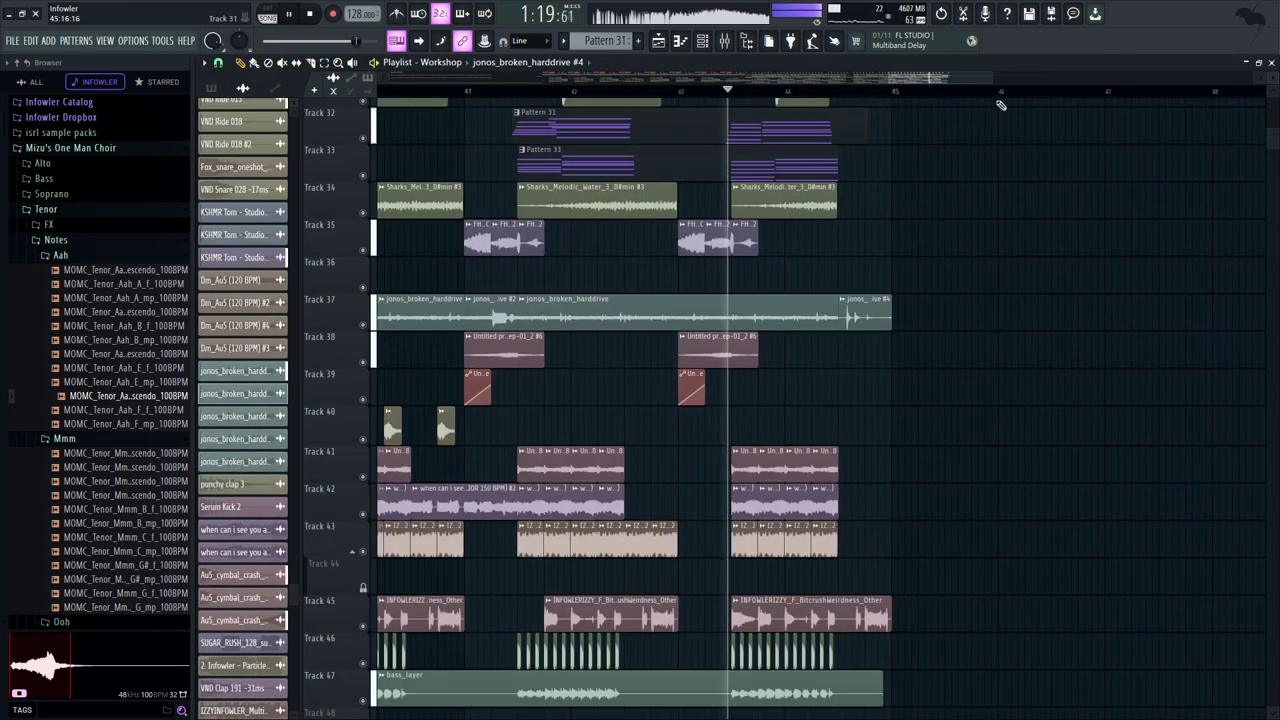
drag(992, 78, 1034, 79)
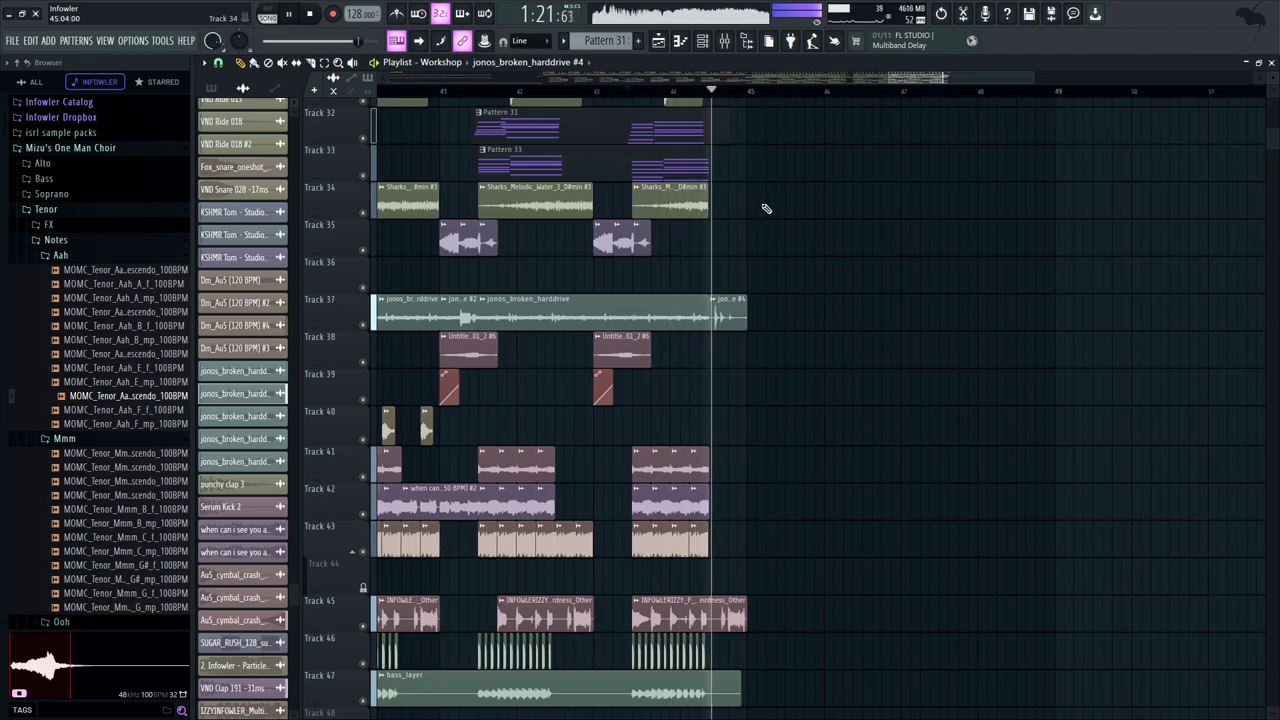
drag(781, 417, 797, 166)
key(space)
mouse_move(735, 102)
mouse_down()
mouse_move(763, 20)
mouse_move(786, 431)
mouse_move(810, 106)
mouse_up()
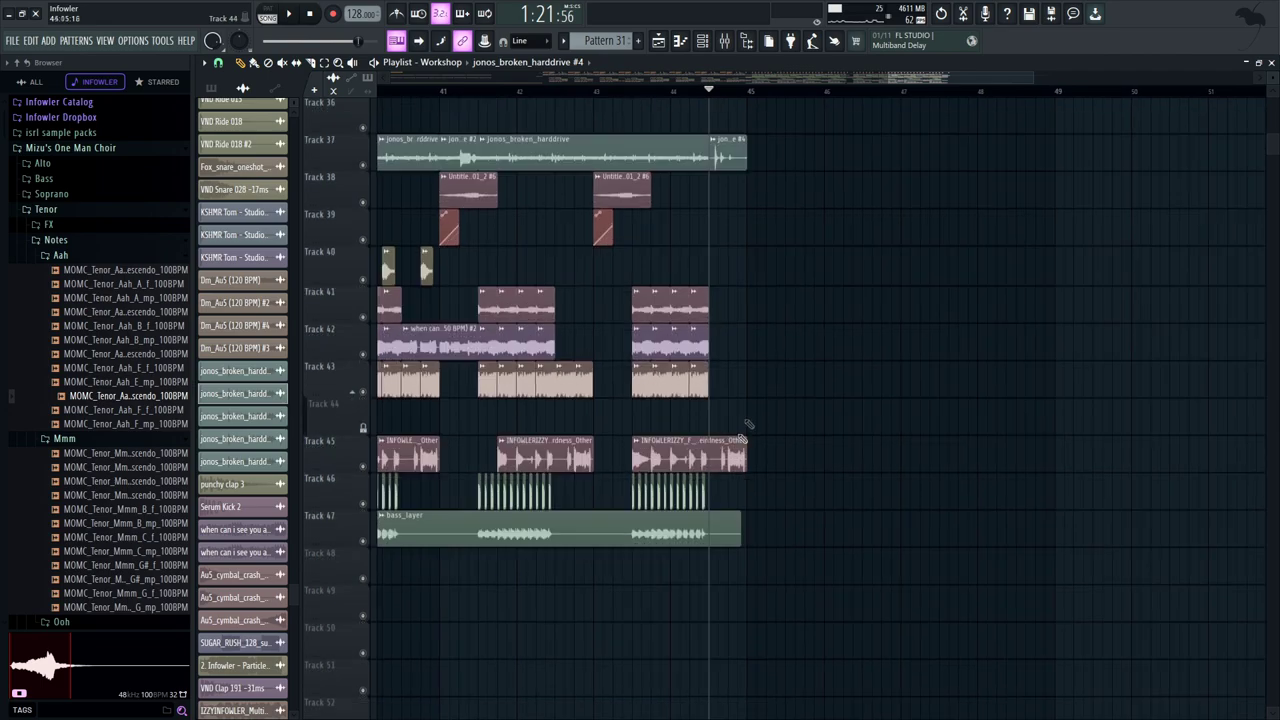
Solo Track 45 and play the tail of its last clip from the middle of bar 44
drag(754, 406, 754, 317)
right_click(363, 379)
key(space)
drag(777, 237, 805, 446)
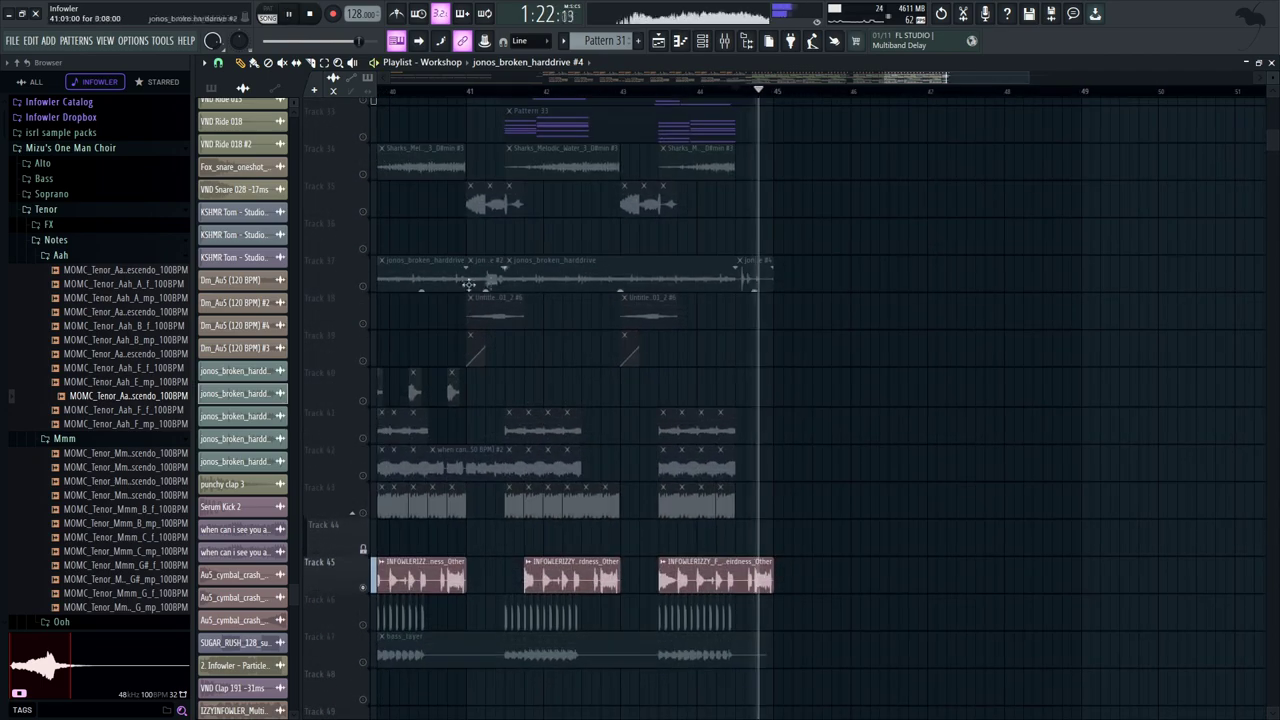
Replay the ending from the middle of bar 44 with Track 37 soloed, and bring all tracks back
click(366, 285)
key(space)
key(space)
right_click(366, 285)
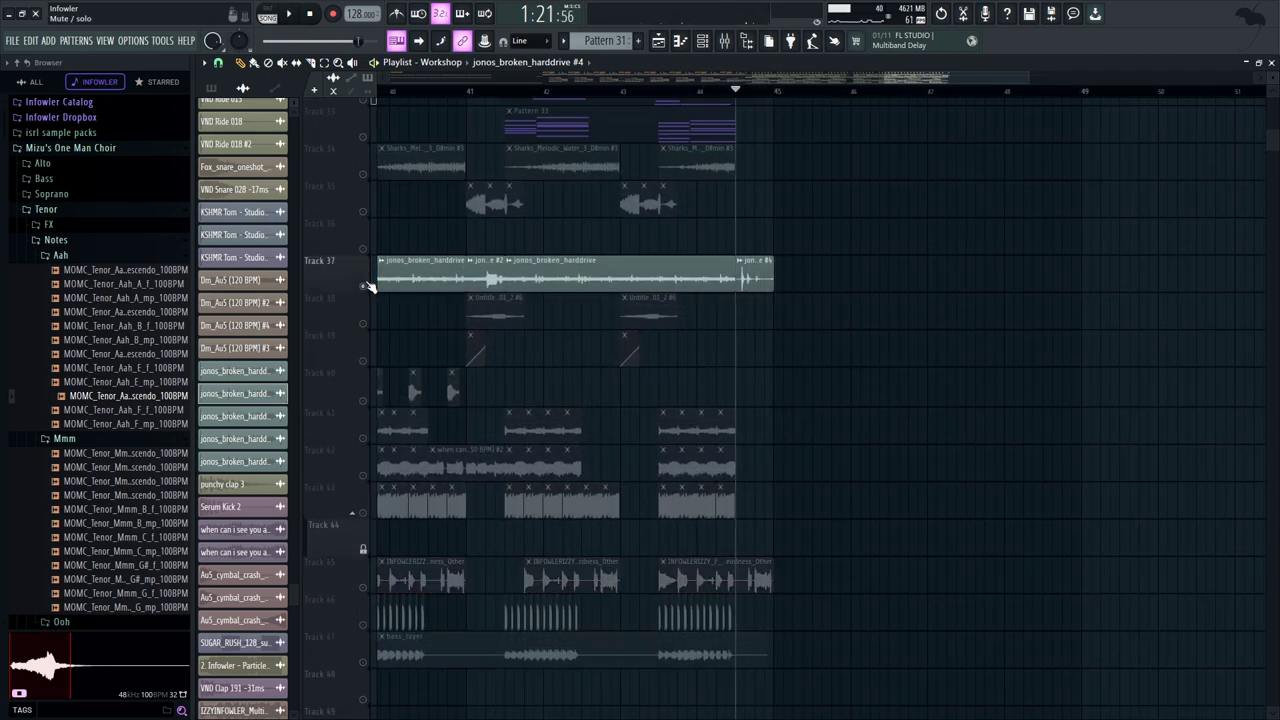
right_click(366, 285)
scroll(840, 349, up, 10)
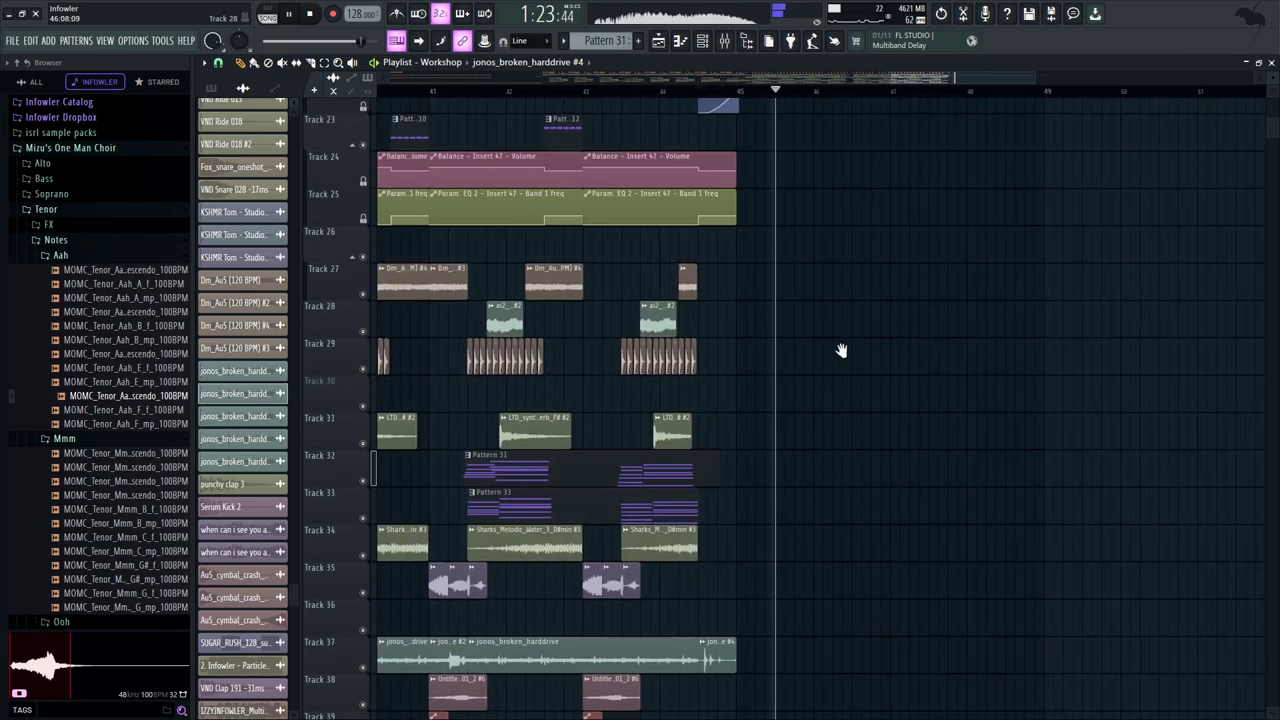
Look over the whole Workshop arrangement and stop playback
drag(1048, 73, 1246, 177)
drag(690, 420, 968, 134)
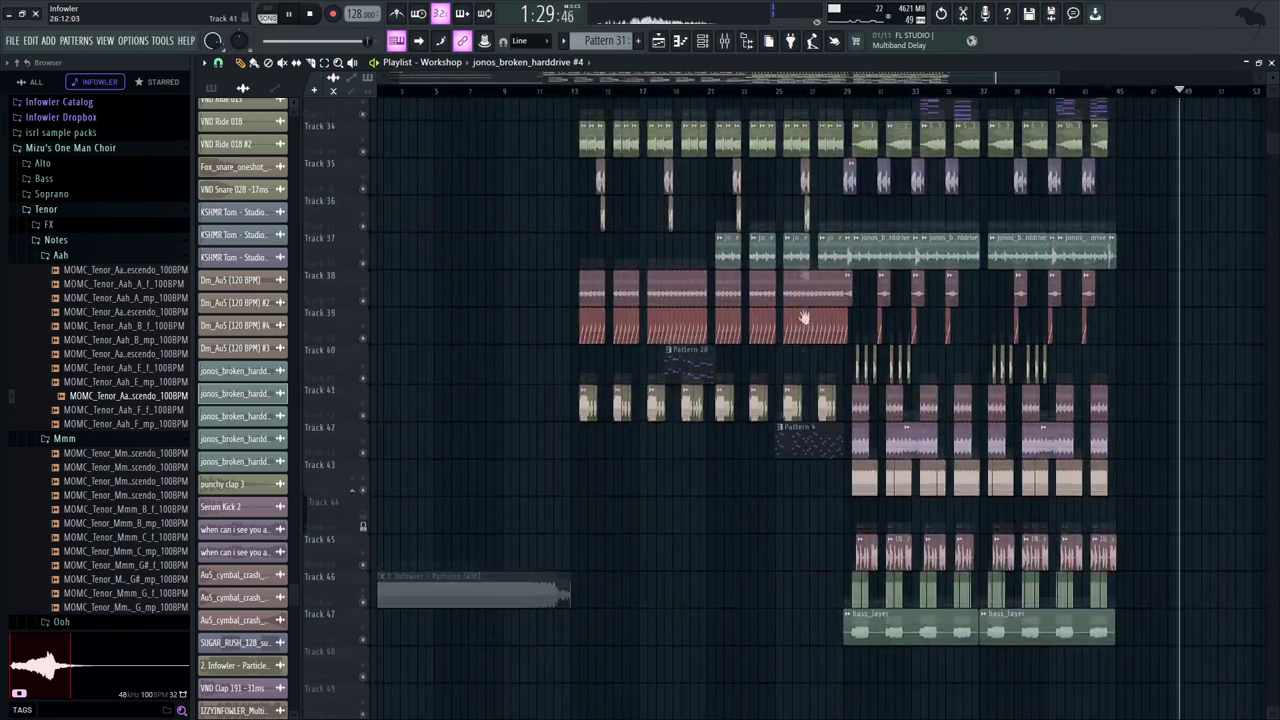
scroll(803, 318, down, 5)
key(space)
click(566, 91)
click(577, 91)
Solo the SUB track in the Organised arrangement and play its first BHK_FX_Long_08 clip from the middle of bar 105
drag(1185, 125, 1172, 334)
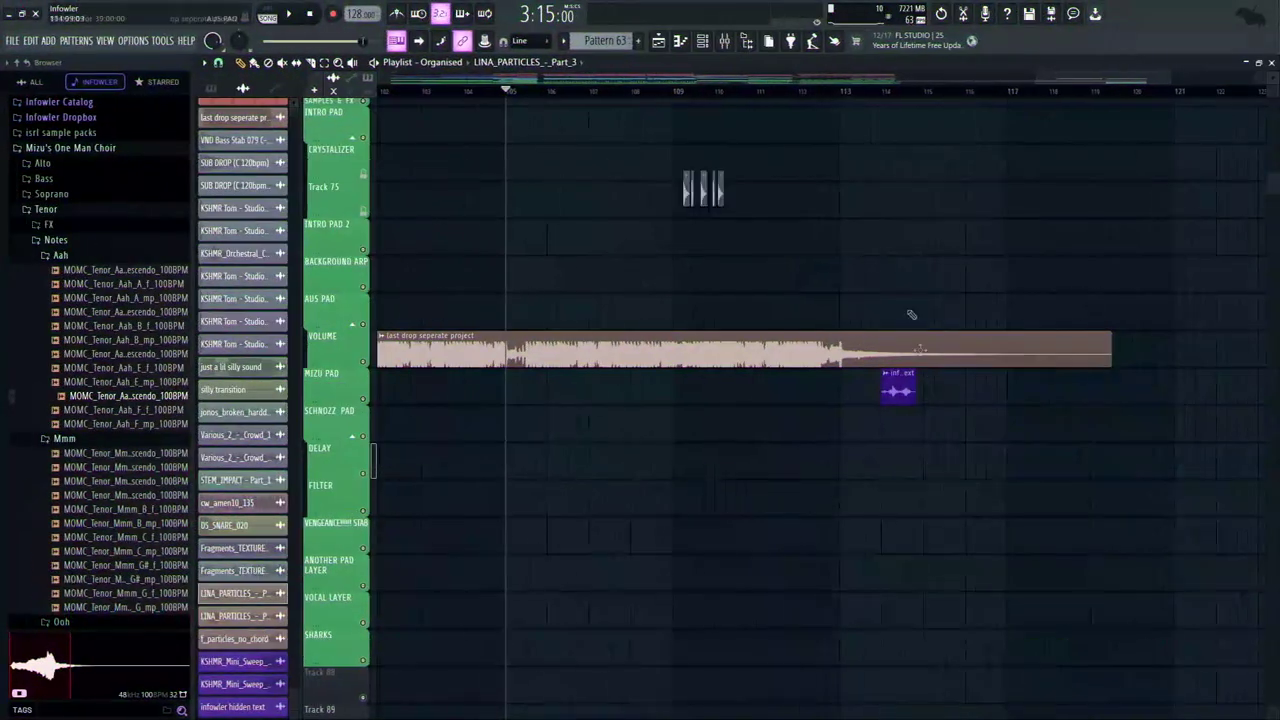
drag(692, 330, 682, 680)
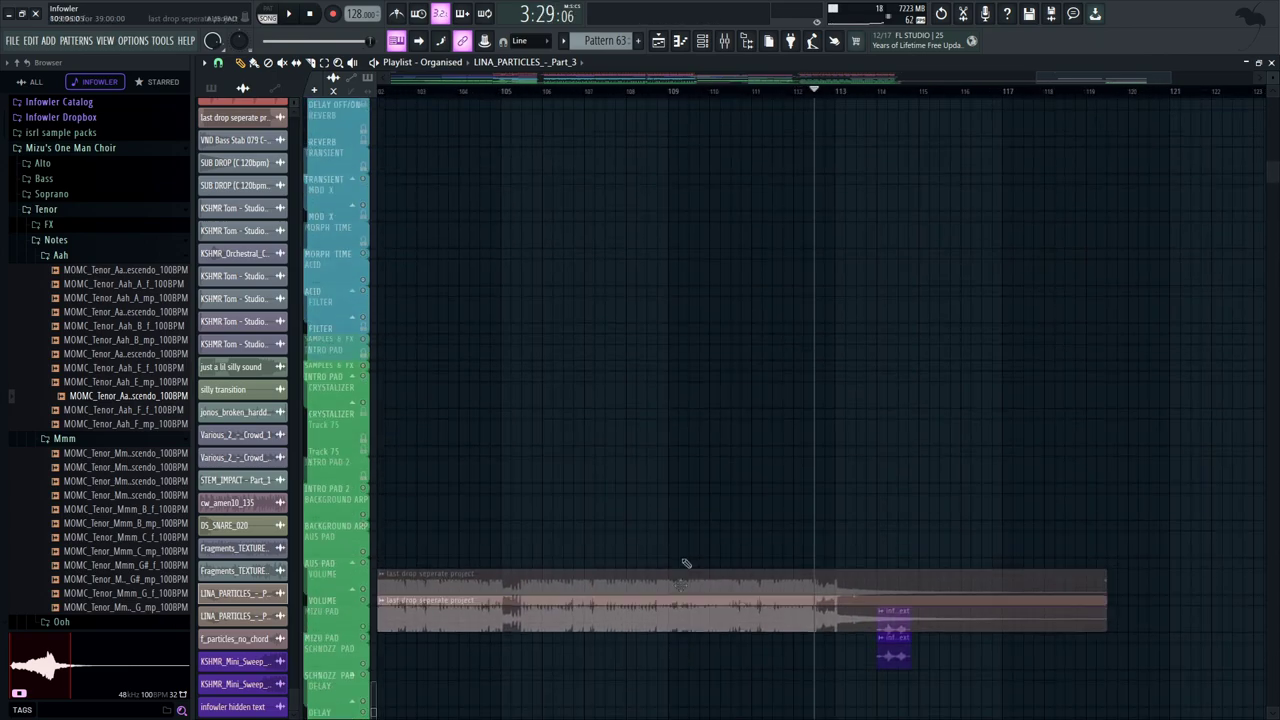
drag(686, 125, 690, 470)
click(517, 91)
right_click(363, 413)
scroll(503, 266, down, 4)
key(space)
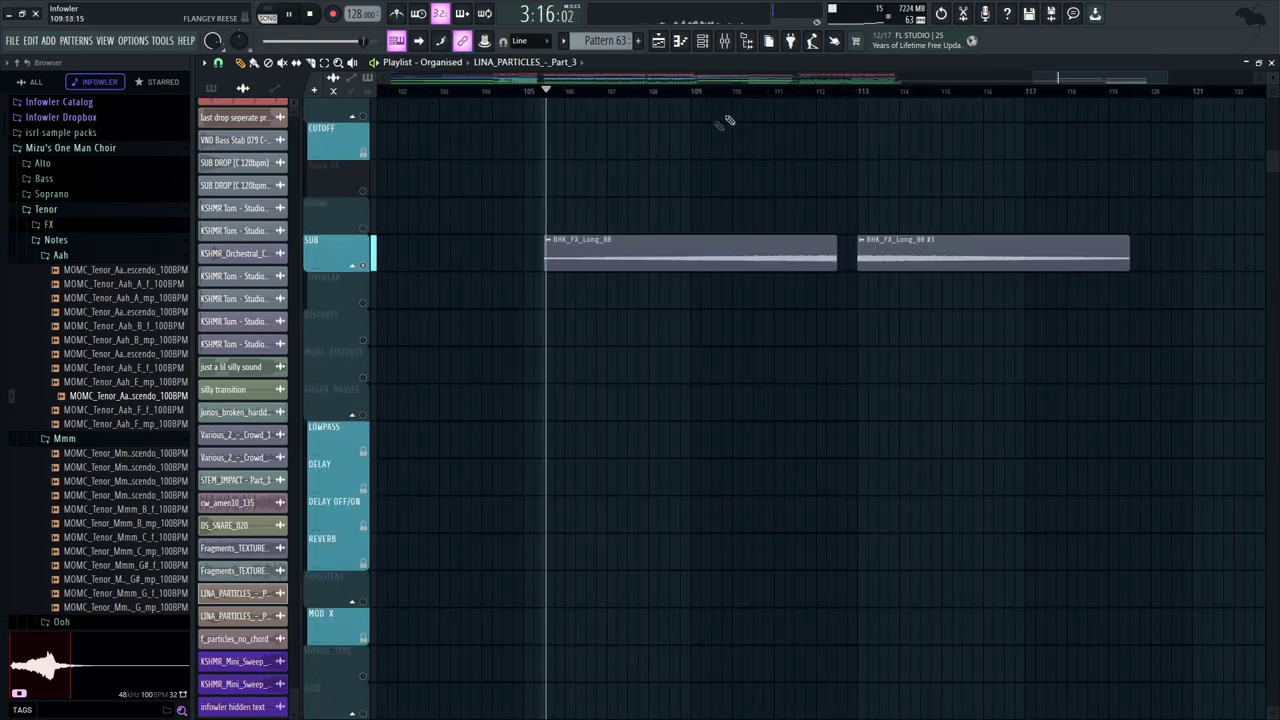
Play the end of the first BHK_FX_Long_08 clip from bar 112 and the second one from bar 113
click(825, 91)
key(space)
drag(833, 130, 740, 640)
drag(840, 660, 758, 690)
drag(780, 130, 771, 496)
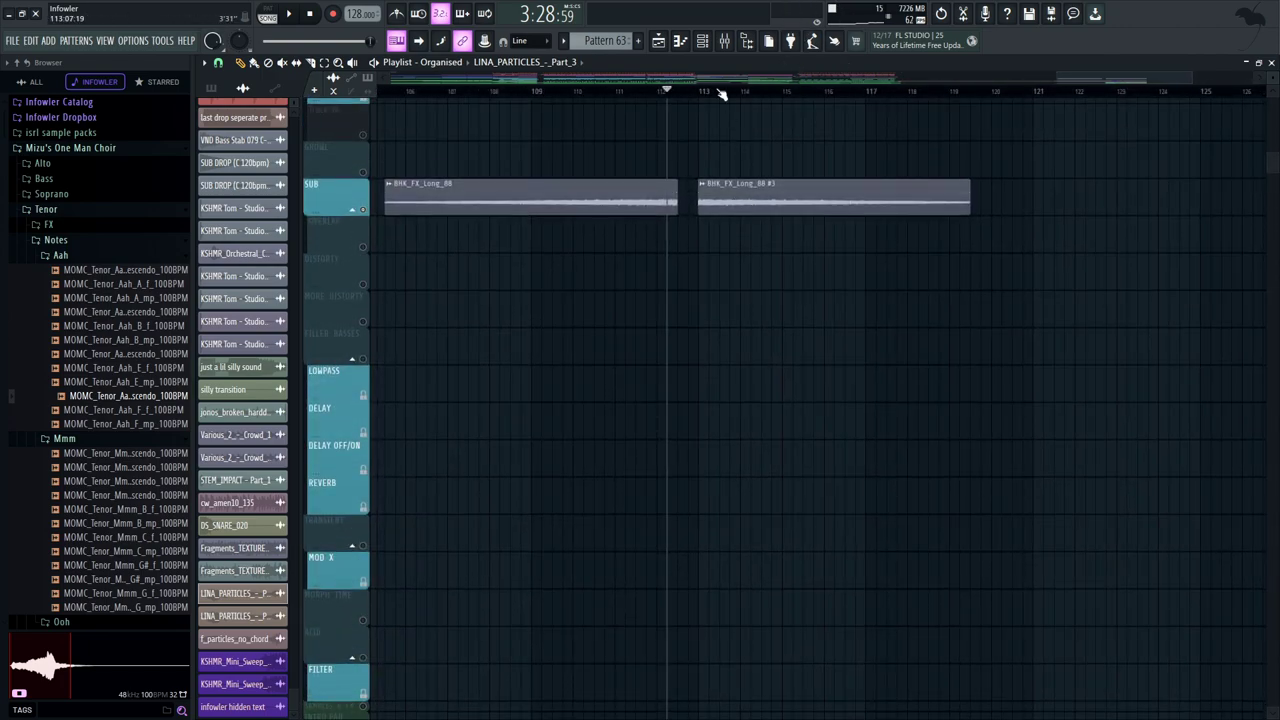
click(708, 92)
drag(803, 240, 837, 311)
key(space)
Solo the VOLUME track and play the tail of the last drop seperate project clip from bar 113
drag(836, 620, 797, 130)
key(space)
right_click(363, 206)
drag(710, 162, 724, 213)
key(space)
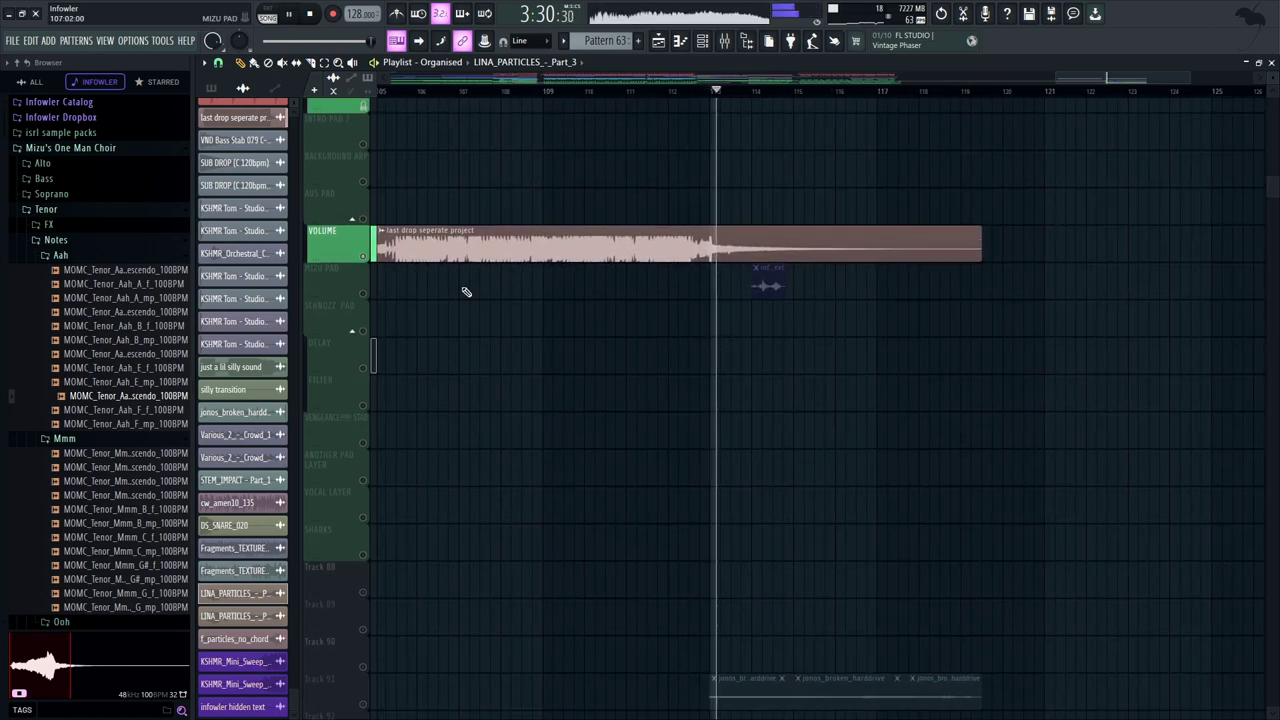
key(space)
Solo the MIZU PAD track, open the infowler hidden text clip's settings and play it from bar 114
click(365, 292)
click(752, 92)
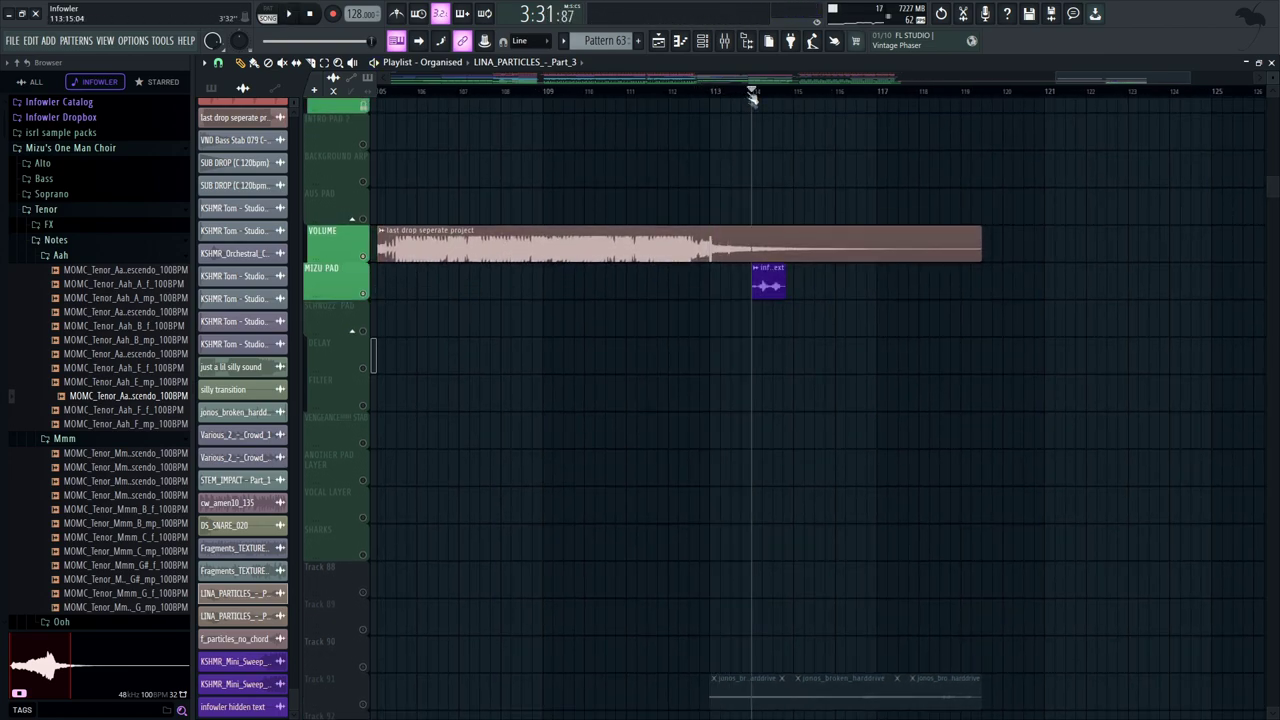
double_click(768, 284)
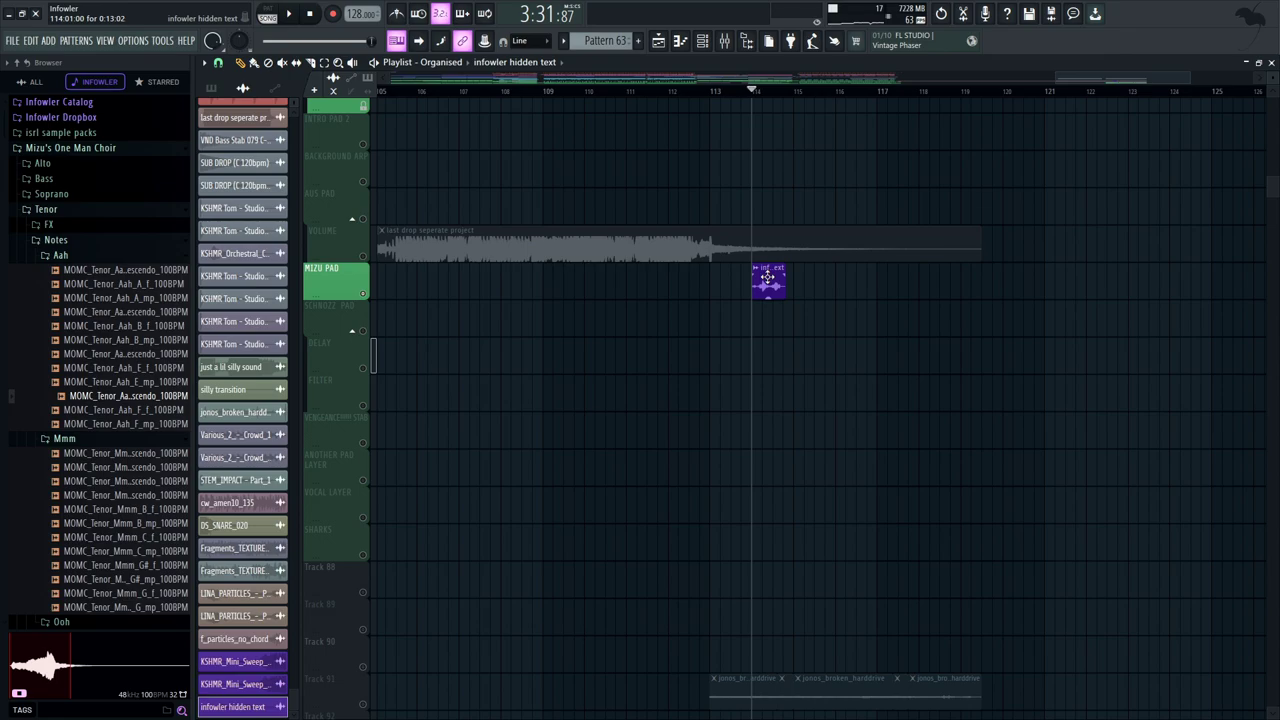
drag(519, 277, 1046, 212)
key(space)
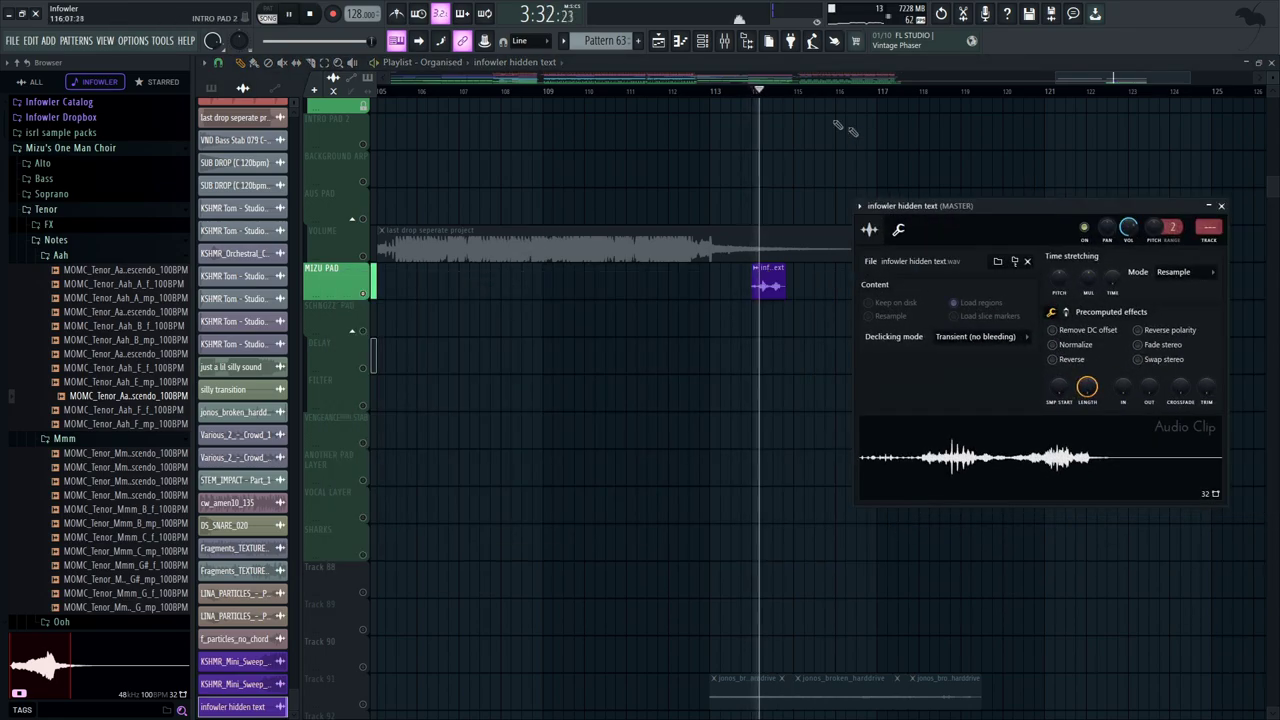
Insert Wave Candy in the Master's eighth effect slot and display the infowler hidden text clip's spectrum during playback
click(702, 40)
key(space)
click(724, 40)
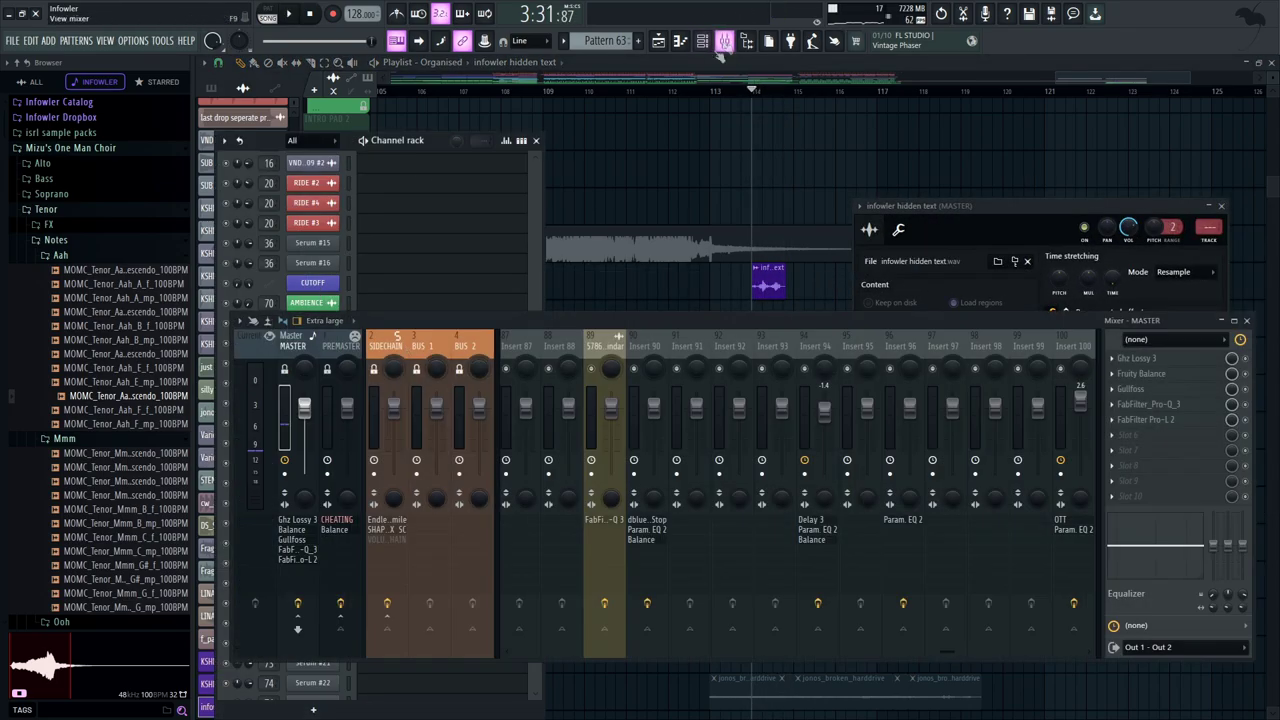
click(1148, 338)
click(1148, 338)
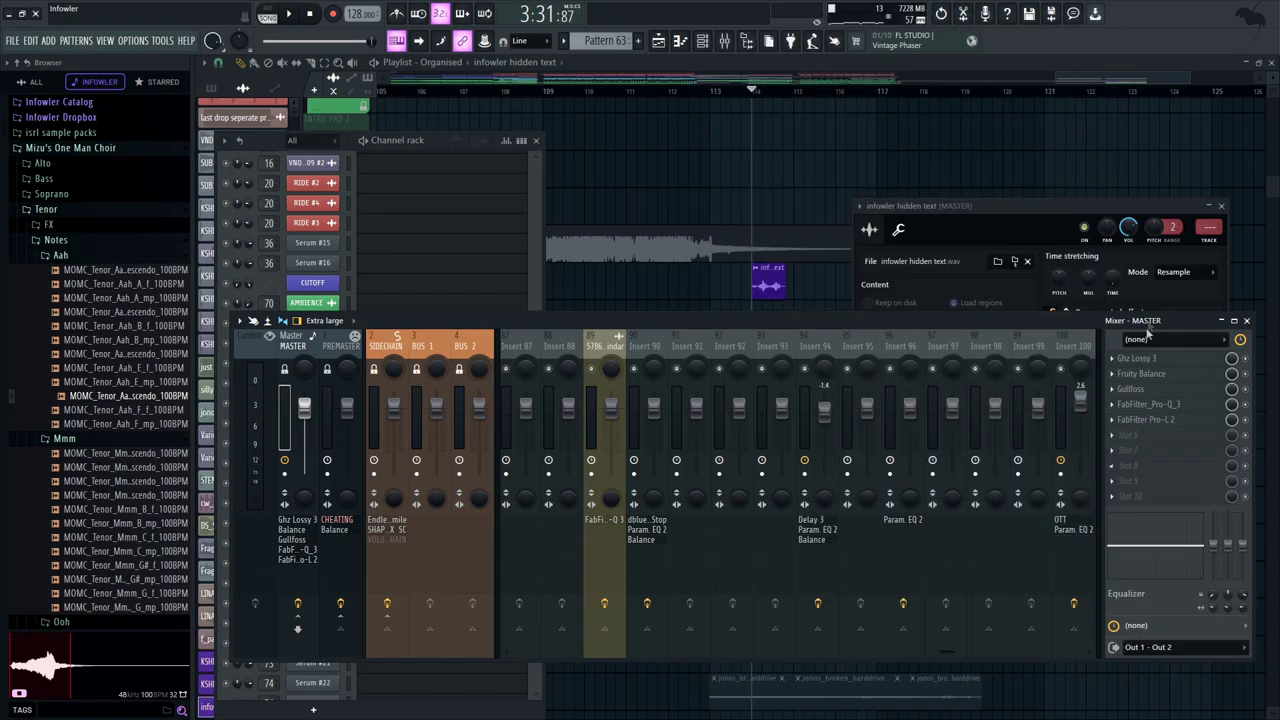
click(1160, 468)
click(845, 536)
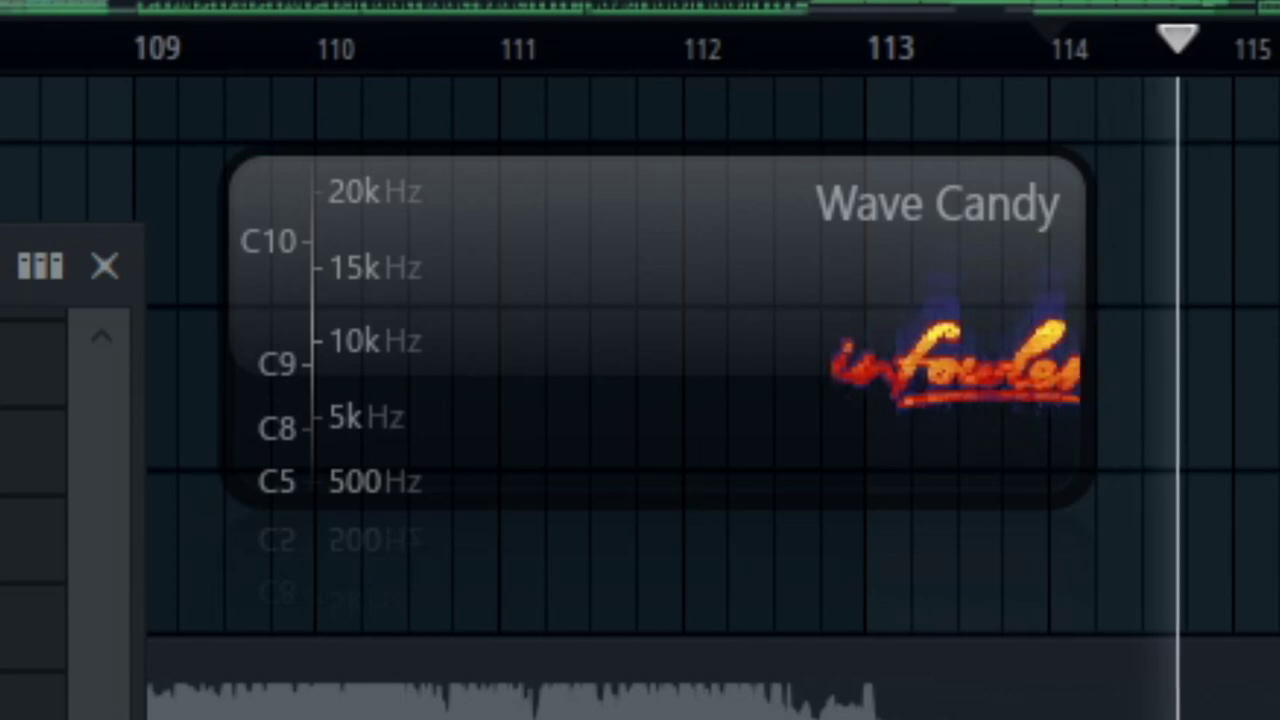
key(space)
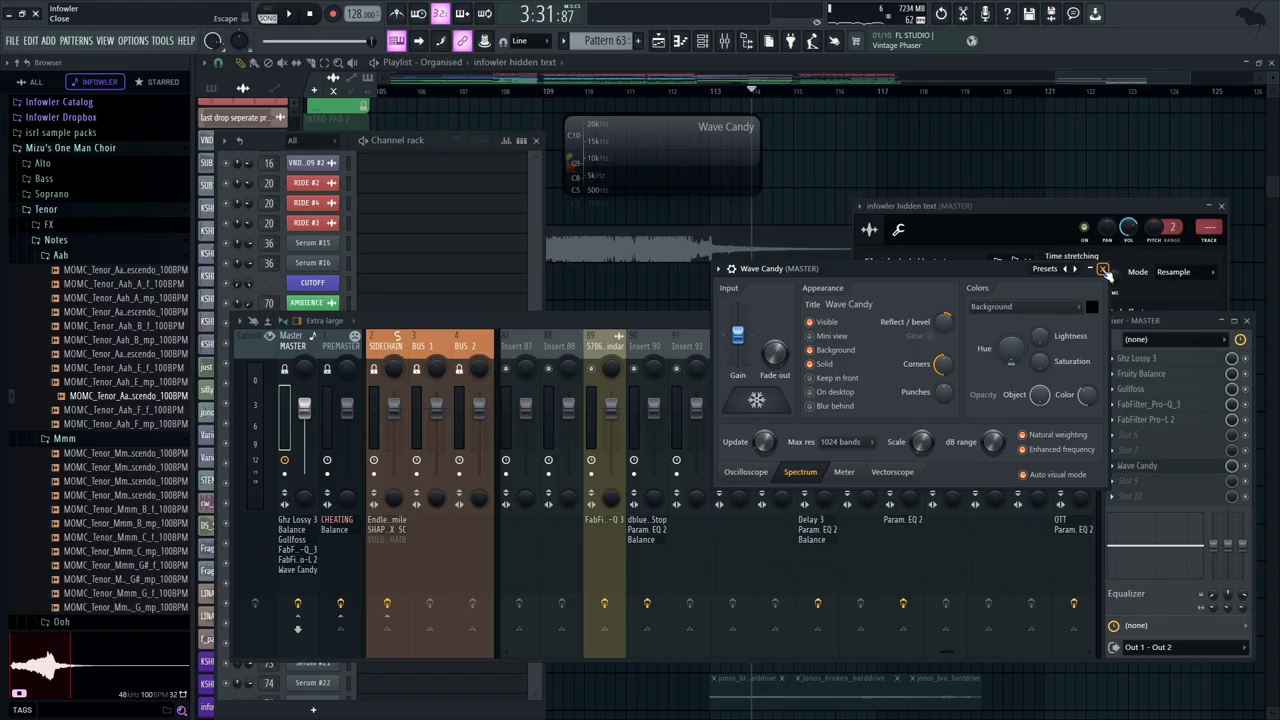
Close Wave Candy and the mixer, play the ending from bar 113, and bring all tracks back
right_click(810, 176)
click(719, 92)
key(space)
key(space)
right_click(363, 258)
right_click(363, 258)
key(space)
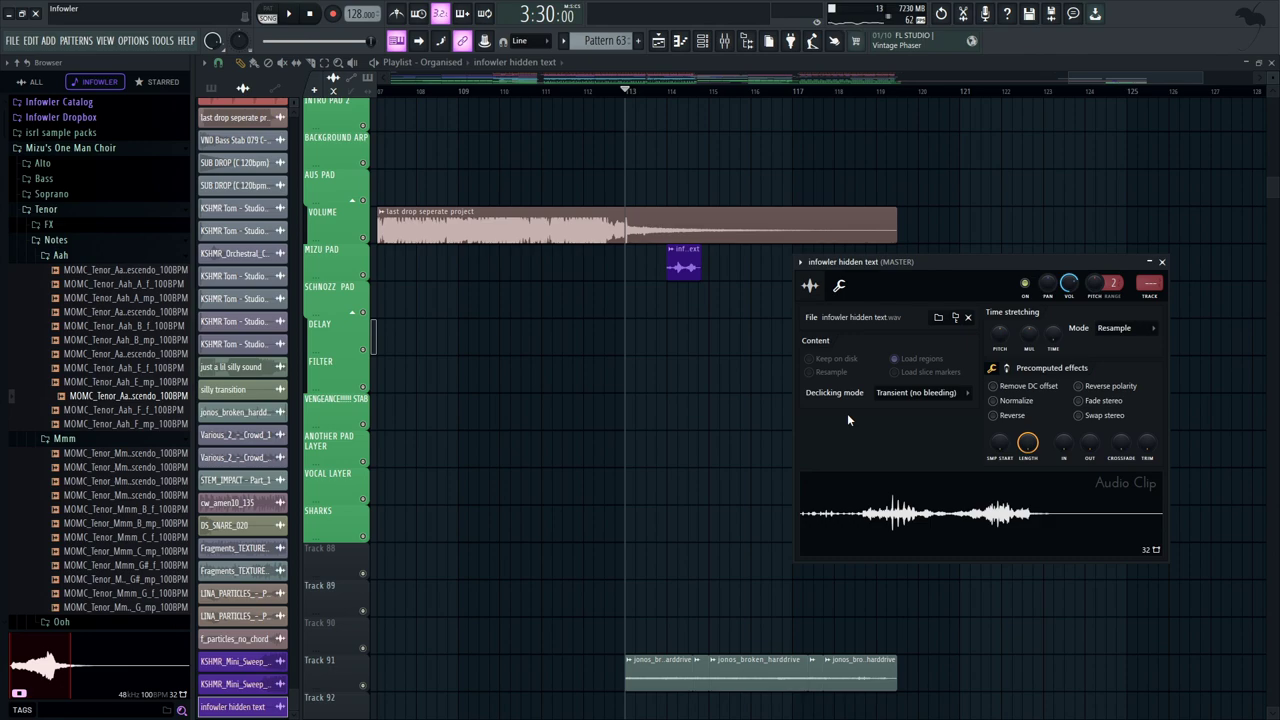
Solo Track 91, play its jonos_broken_harddrive clips from bar 113 and open their channel settings
click(669, 92)
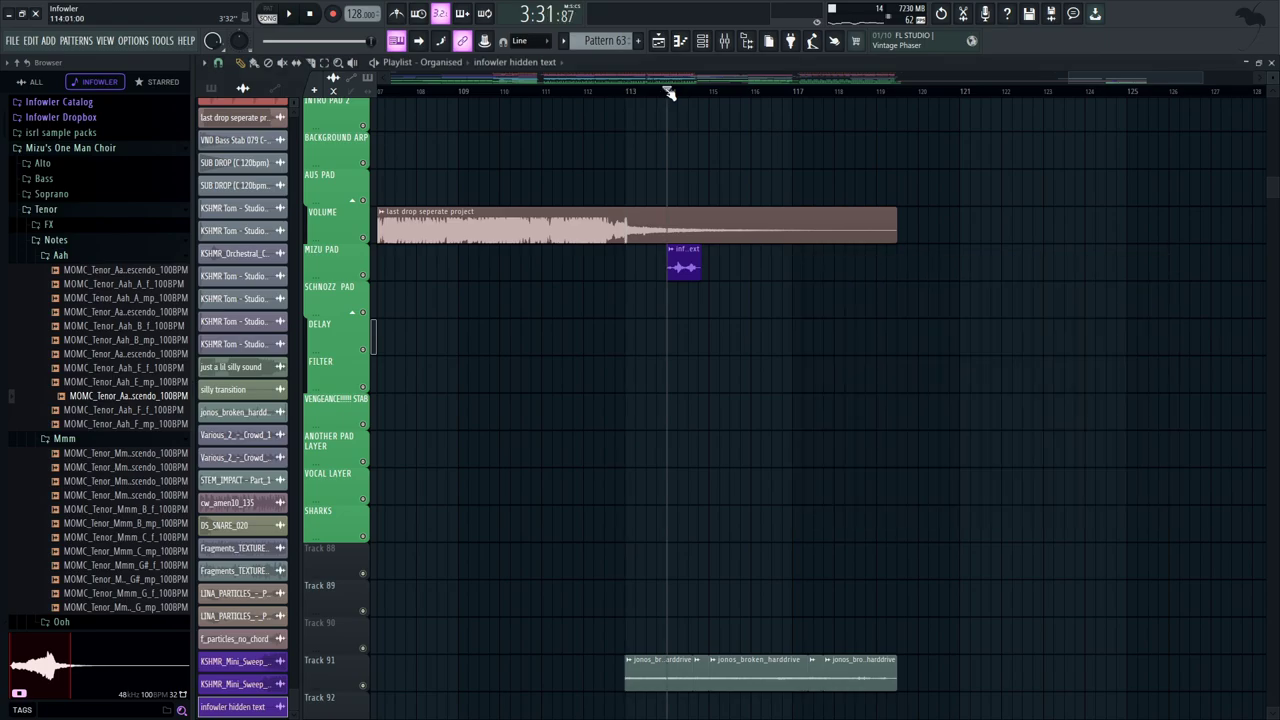
click(631, 92)
mouse_move(769, 431)
mouse_down()
mouse_move(731, 272)
mouse_move(674, 329)
mouse_move(703, 606)
mouse_move(709, 120)
mouse_move(669, 405)
mouse_move(649, 115)
mouse_up()
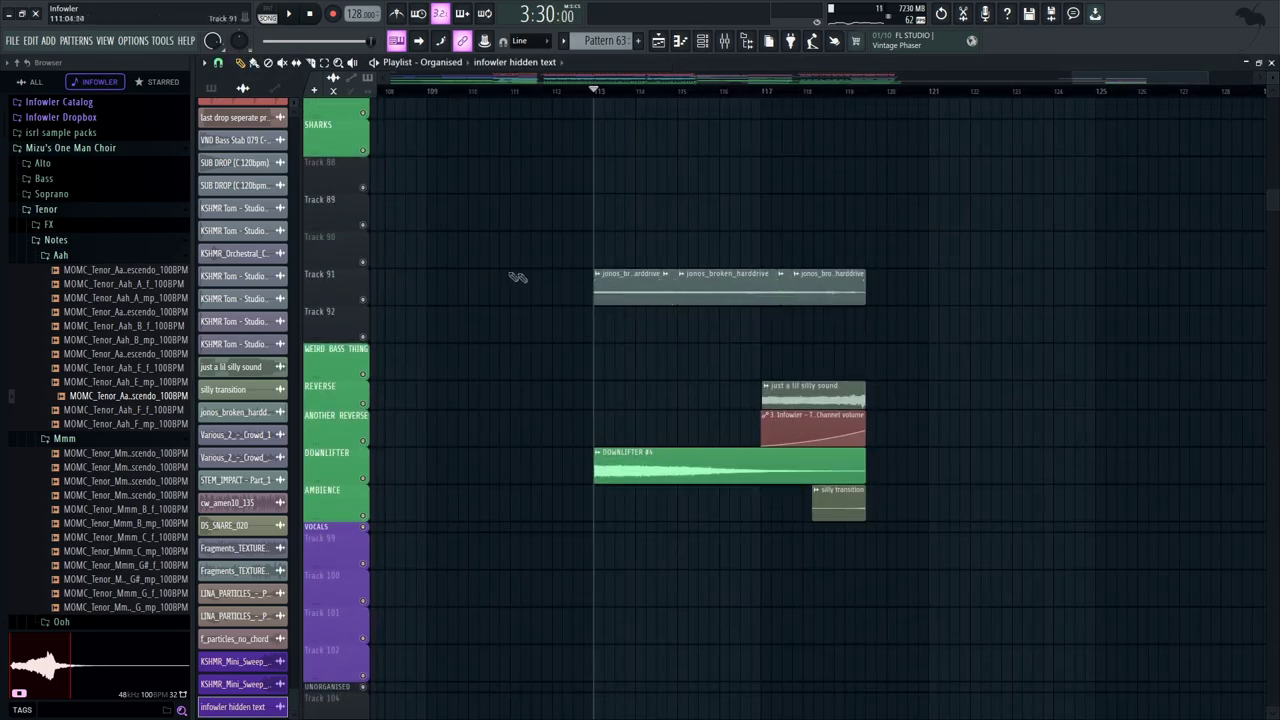
right_click(365, 298)
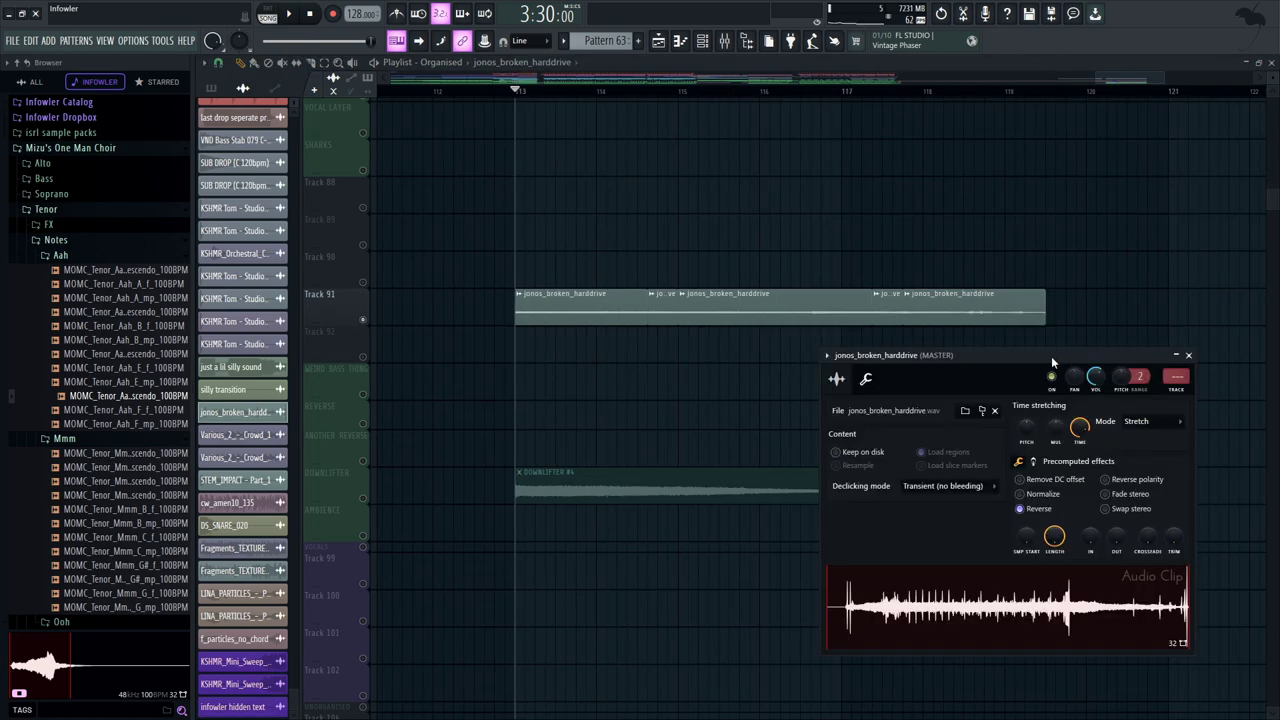
drag(805, 281, 809, 248)
key(space)
double_click(600, 334)
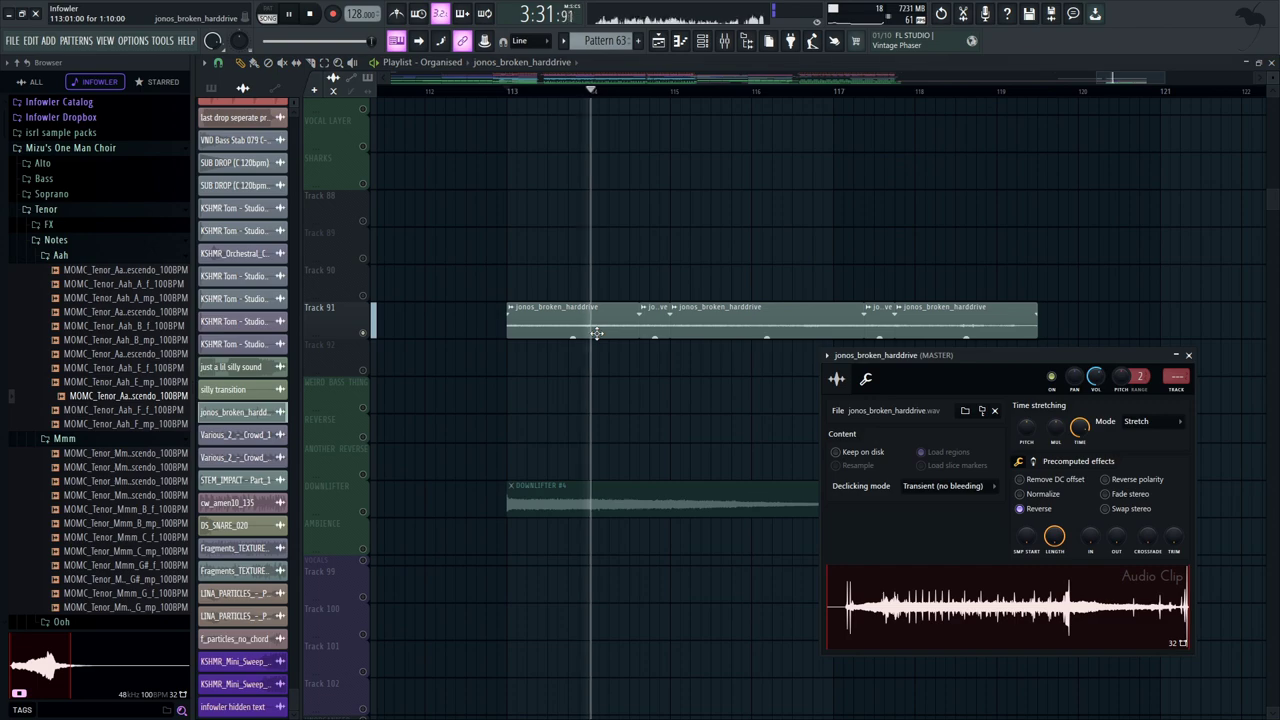
key(space)
Move the jonos_broken_harddrive settings window aside and replay Track 91 from bar 113
drag(1062, 361, 1053, 350)
drag(970, 346, 980, 362)
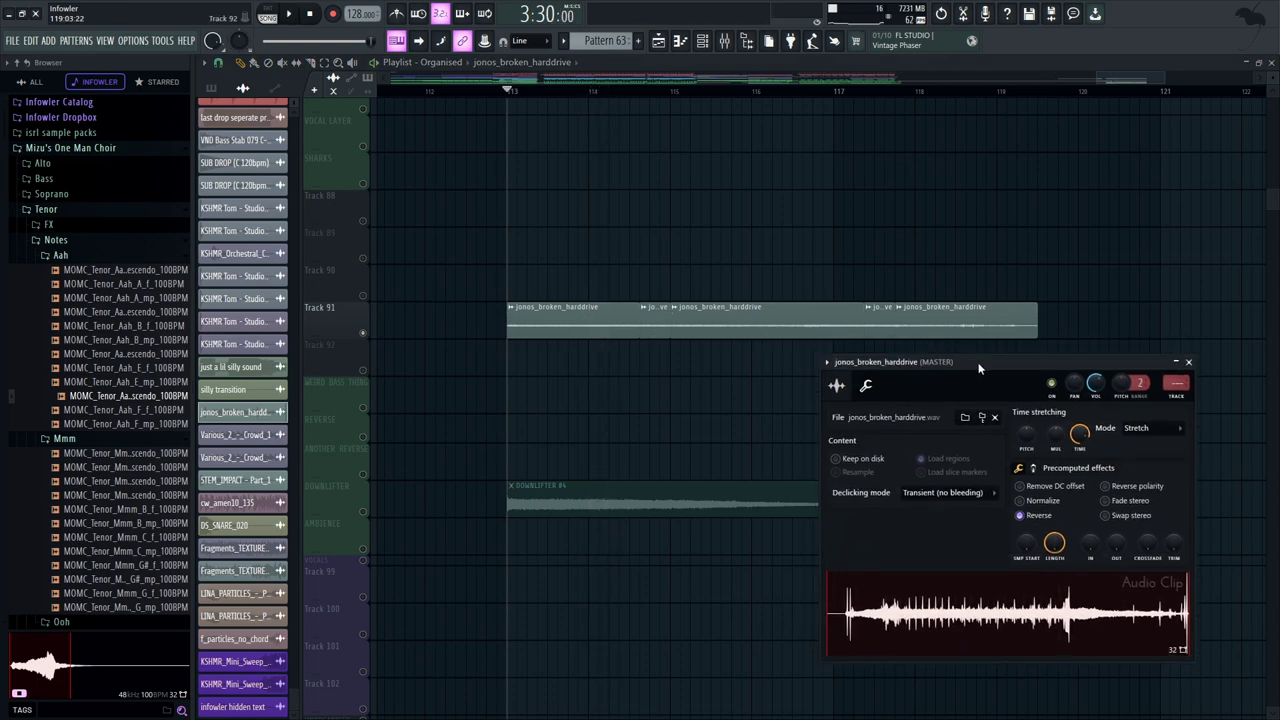
drag(691, 128, 698, 124)
key(space)
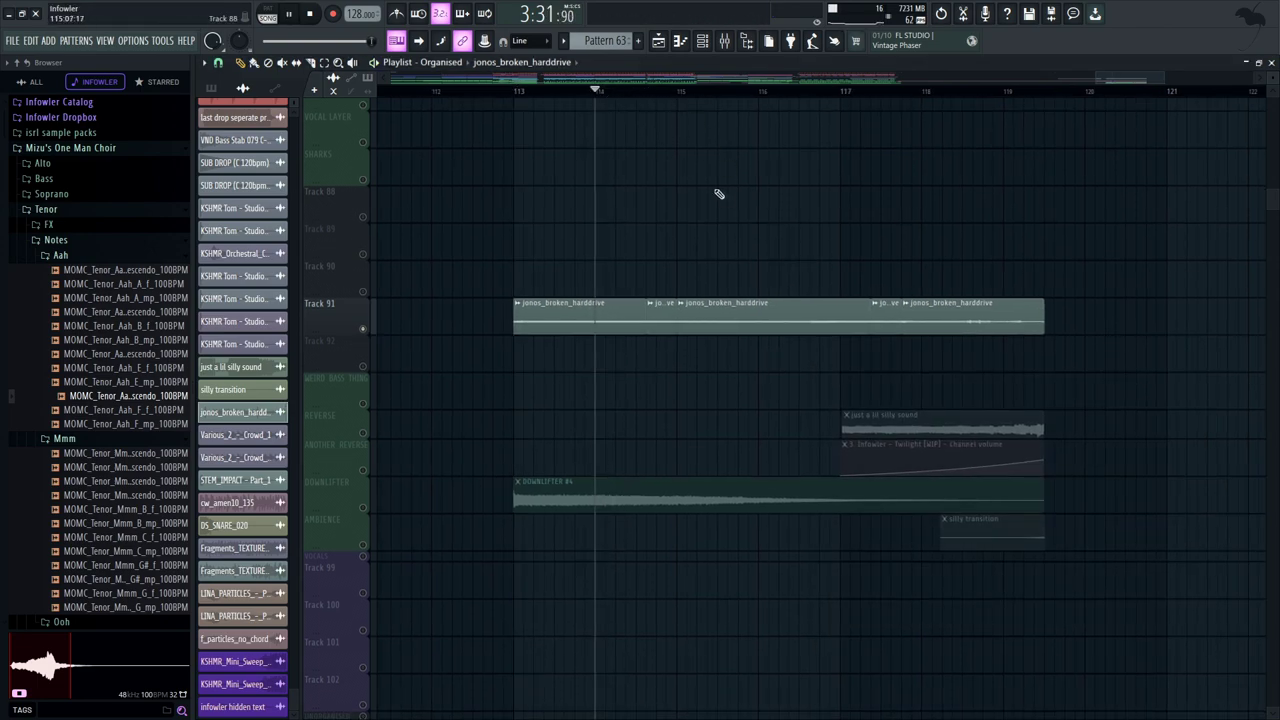
drag(717, 194, 711, 177)
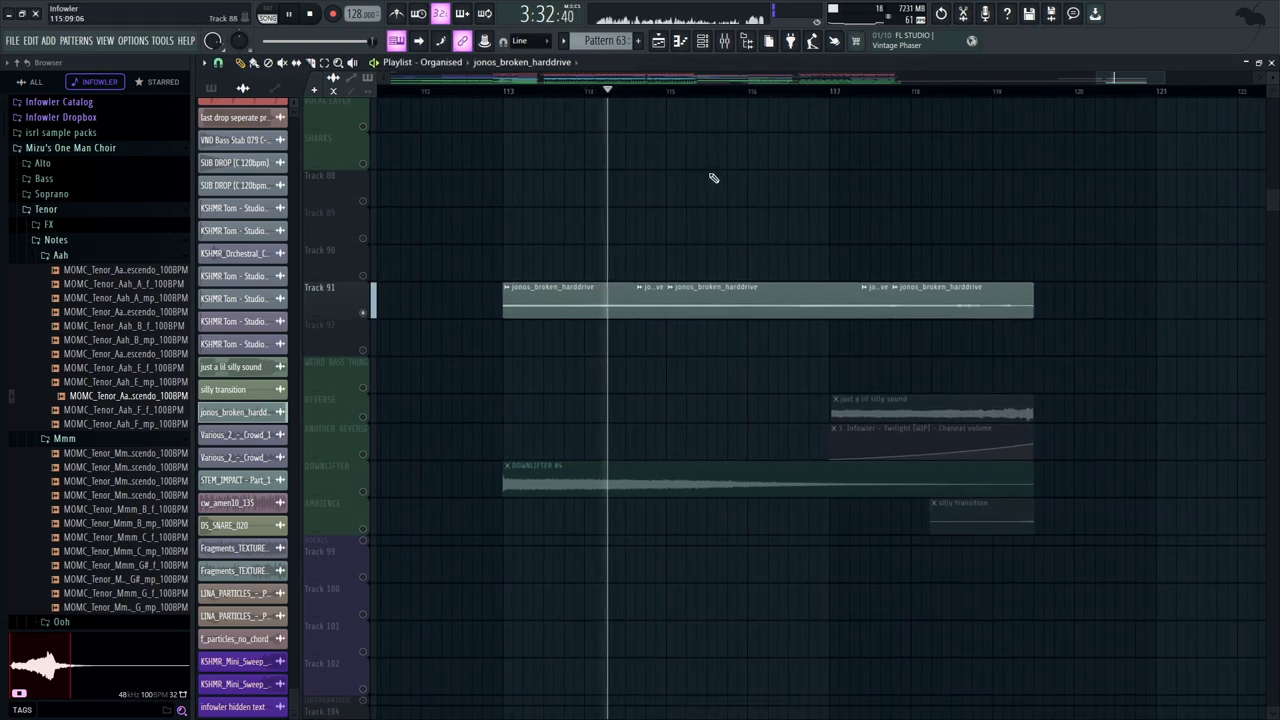
click(797, 94)
click(857, 93)
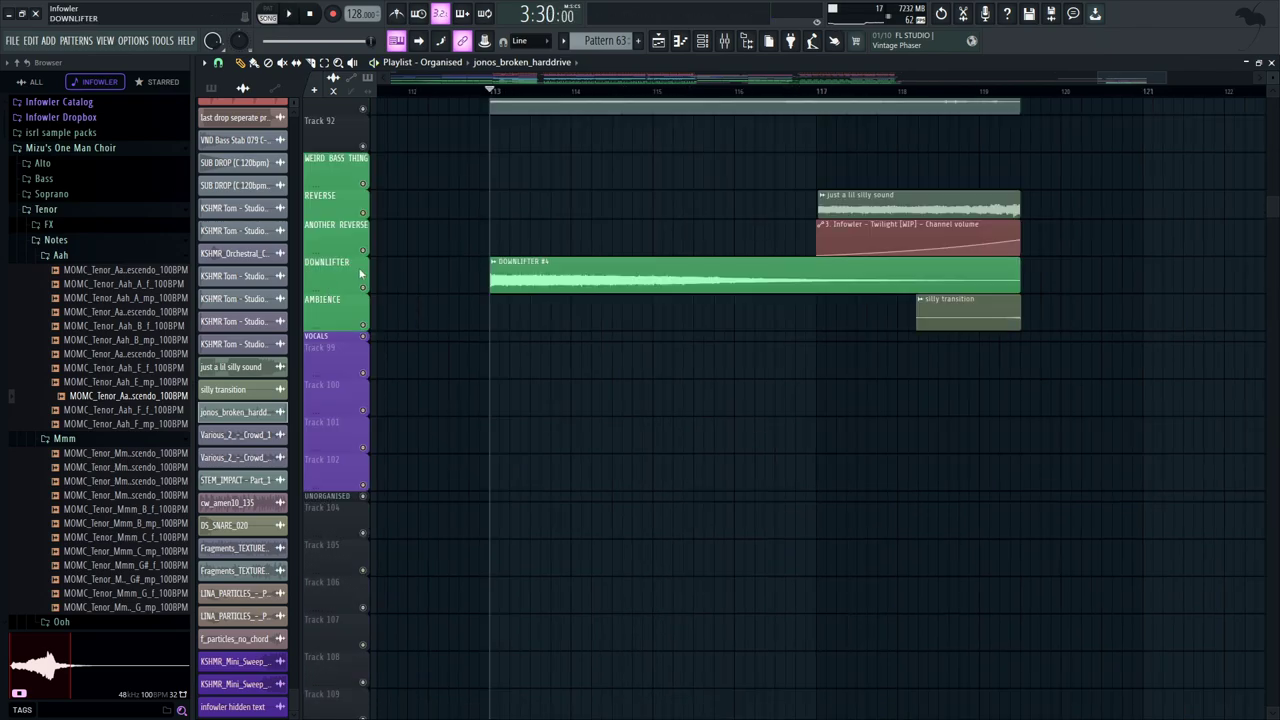
Solo the DOWNLIFTER track briefly and bring all tracks back
right_click(364, 287)
right_click(364, 287)
drag(686, 500, 553, 717)
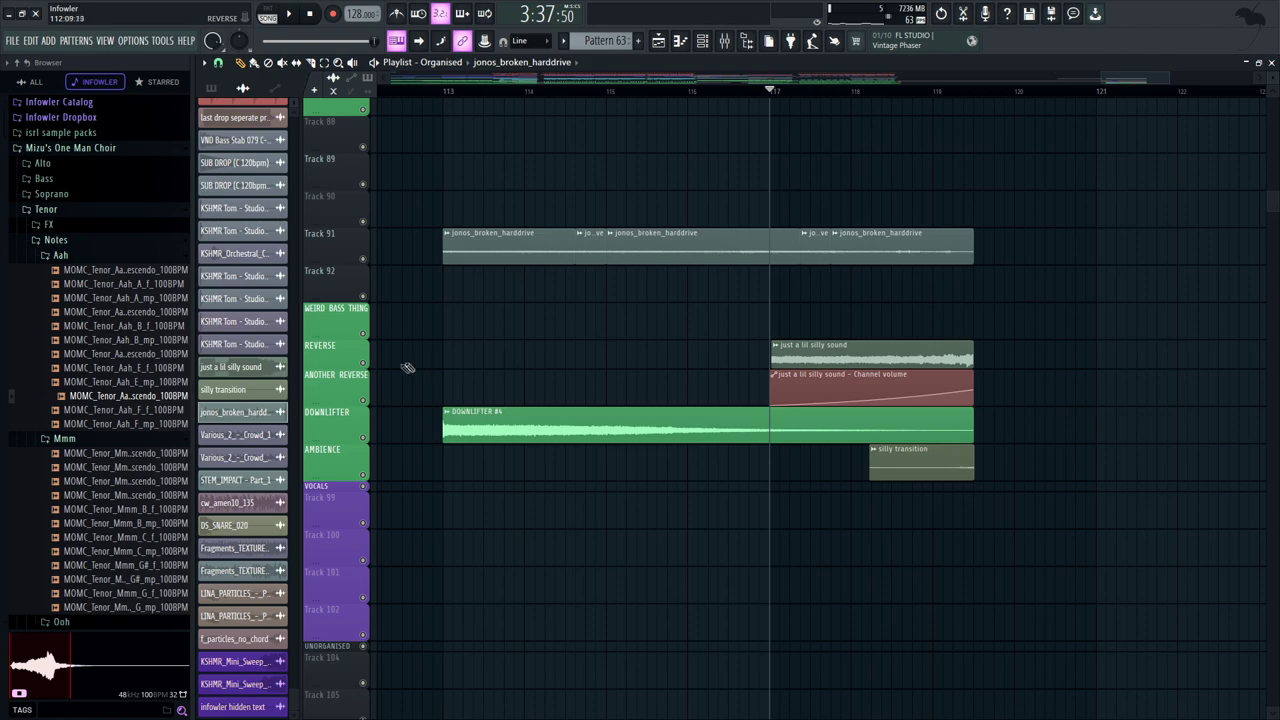
Solo REVERSE, ANOTHER REVERSE and AMBIENCE, play their clips from bar 117, and bring all tracks back
right_click(364, 363)
click(363, 400)
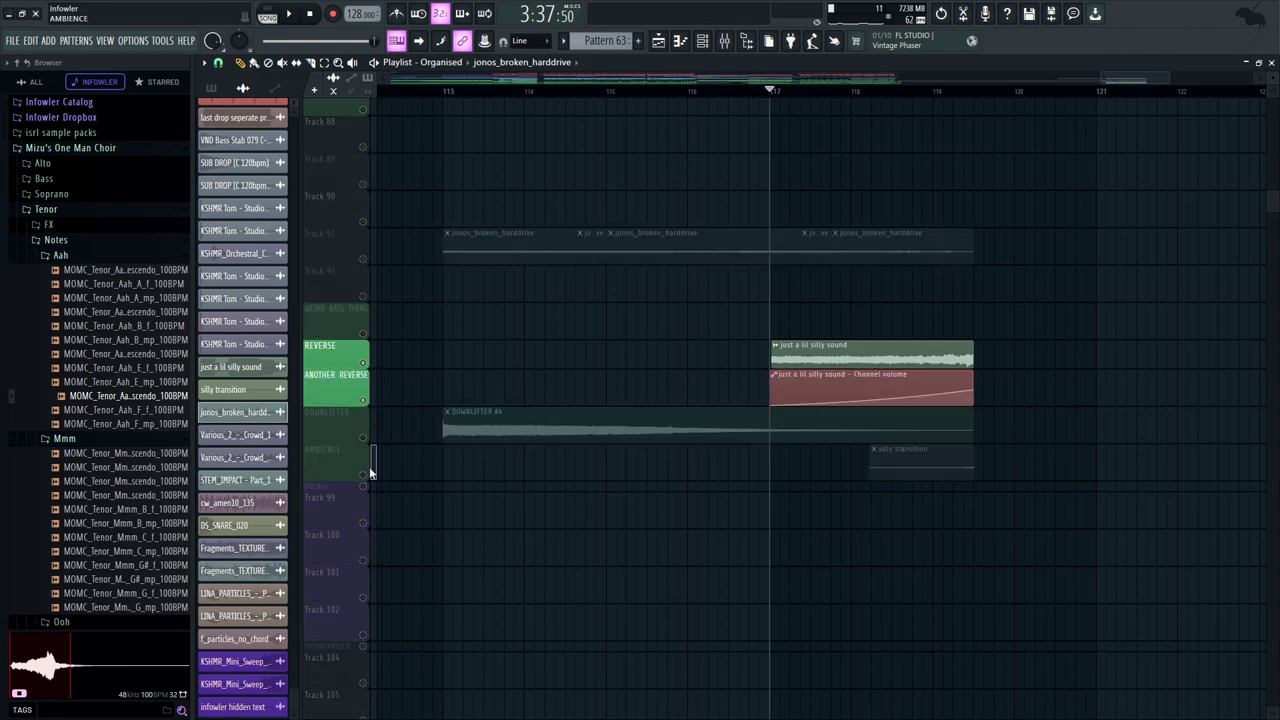
click(363, 475)
drag(718, 319, 647, 338)
key(space)
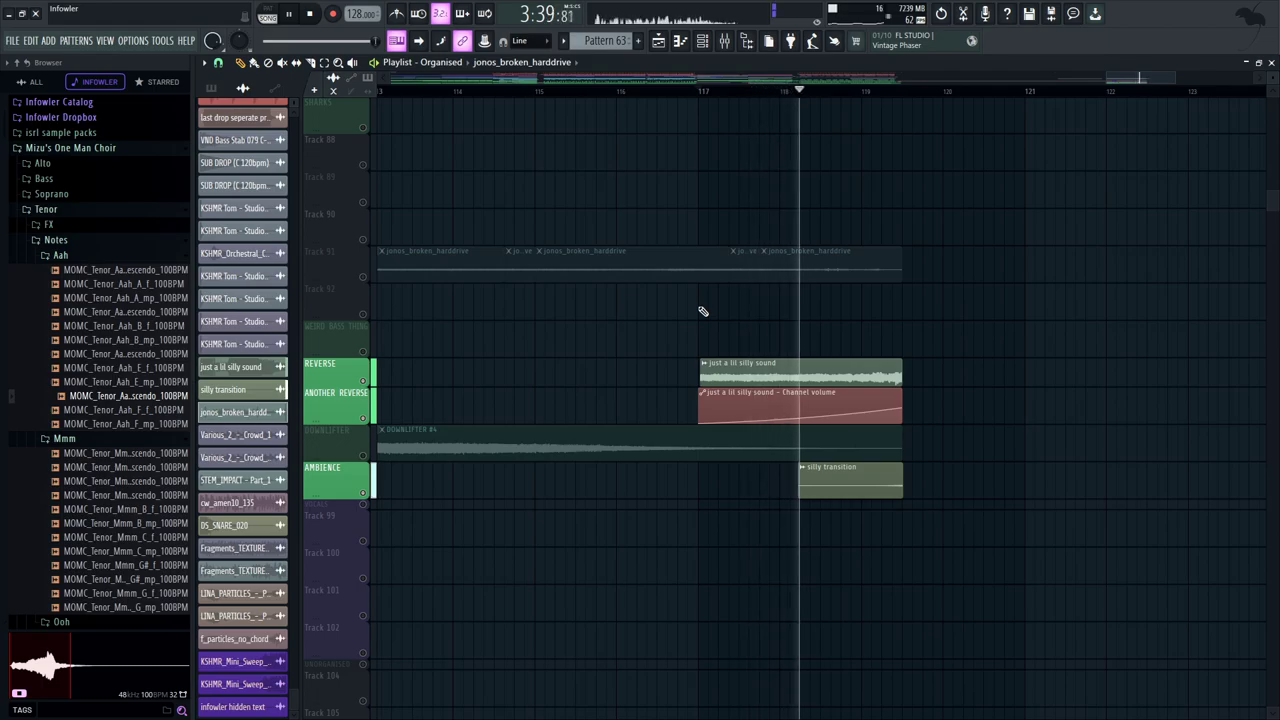
key(space)
right_click(363, 277)
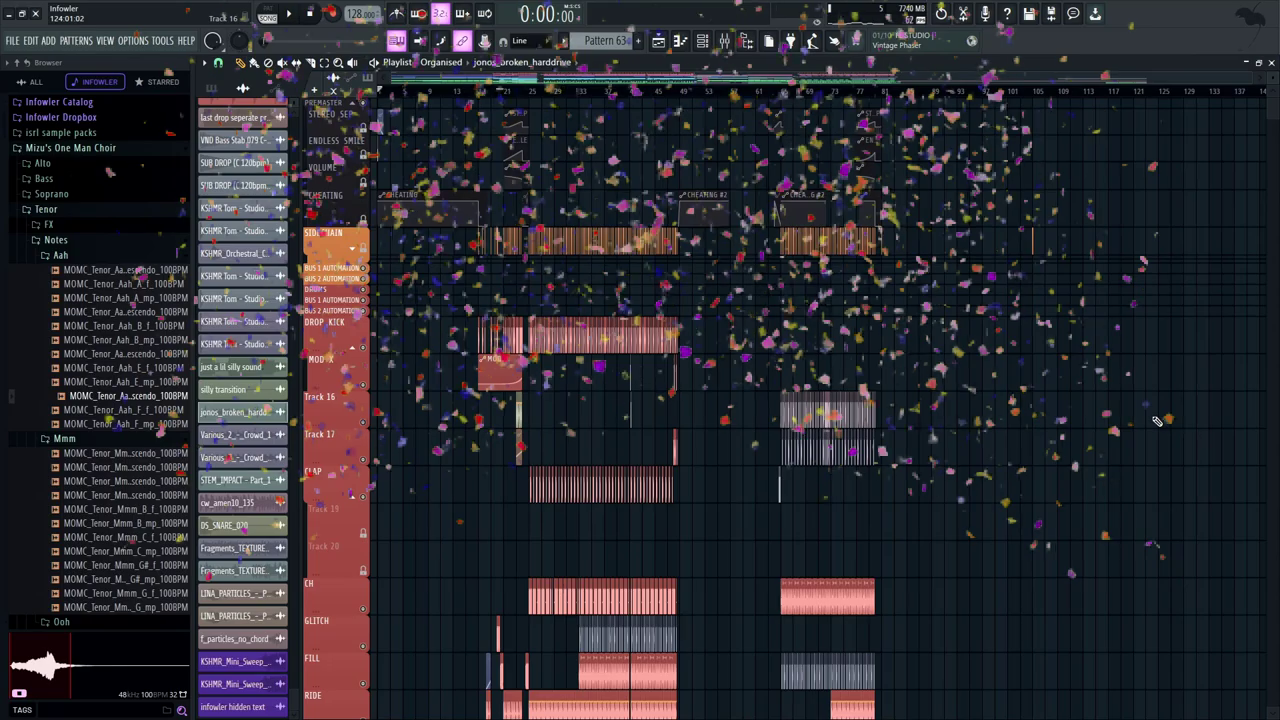
drag(1010, 523, 1070, 50)
drag(1045, 515, 1095, 50)
drag(1020, 500, 1090, 186)
drag(1275, 204, 1273, 108)
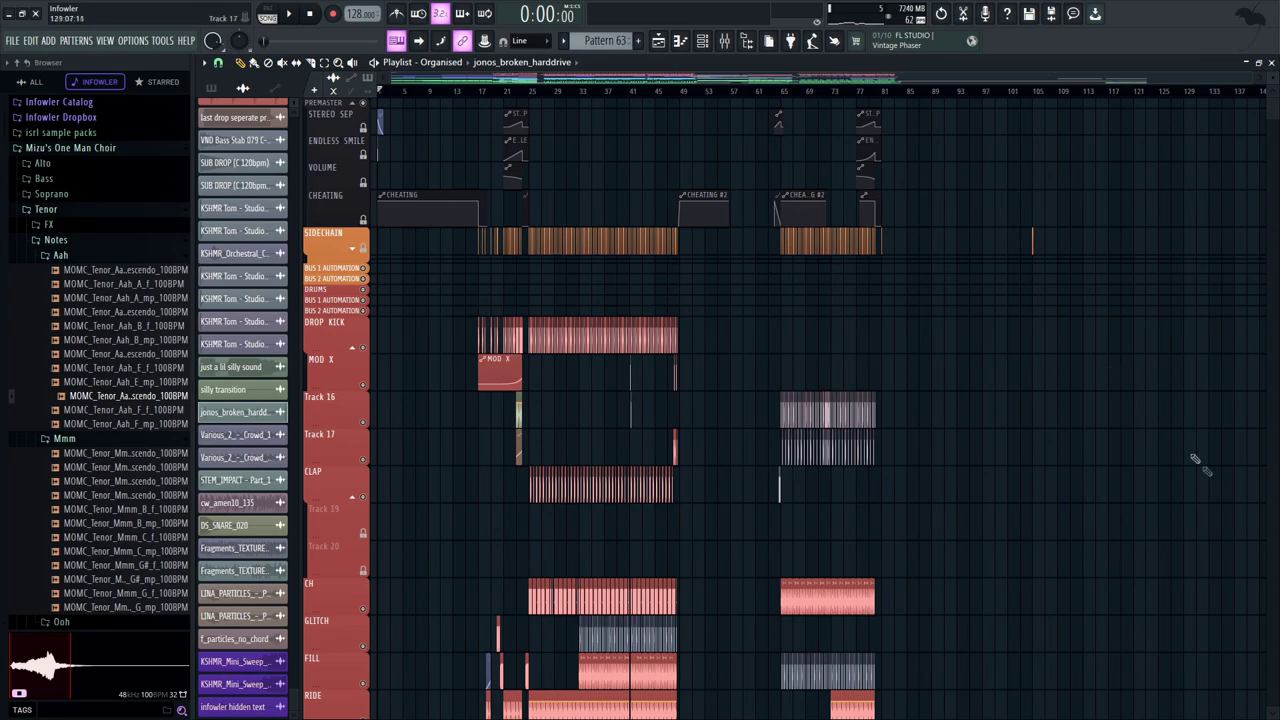